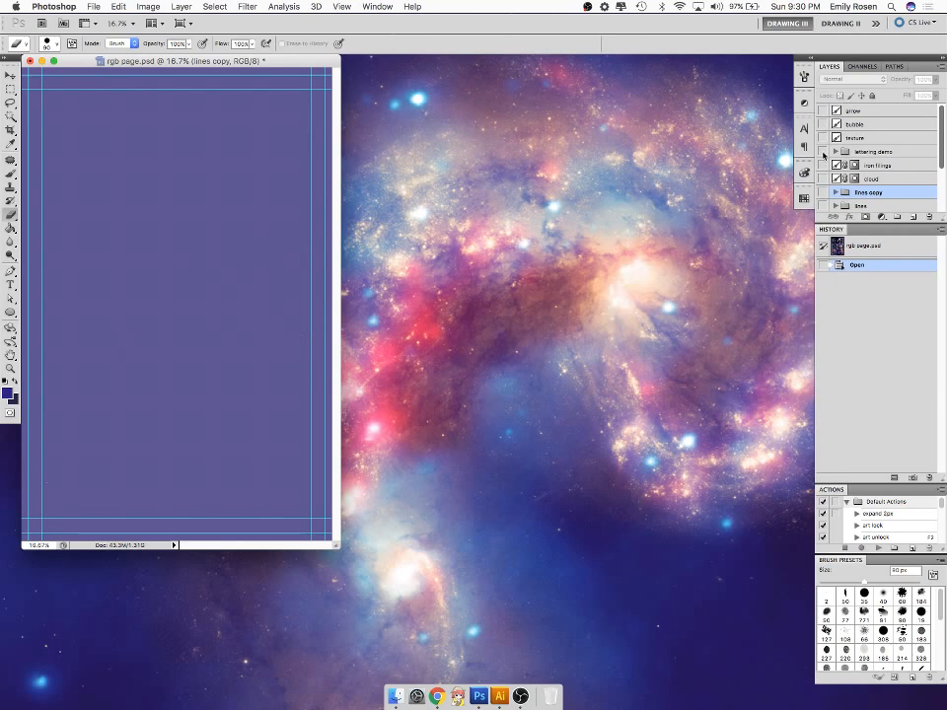
- Hide the Color Fill 11 layer, and show the archive group with its contents expanded
{"action": "left_click", "coordinate": [822, 165]}
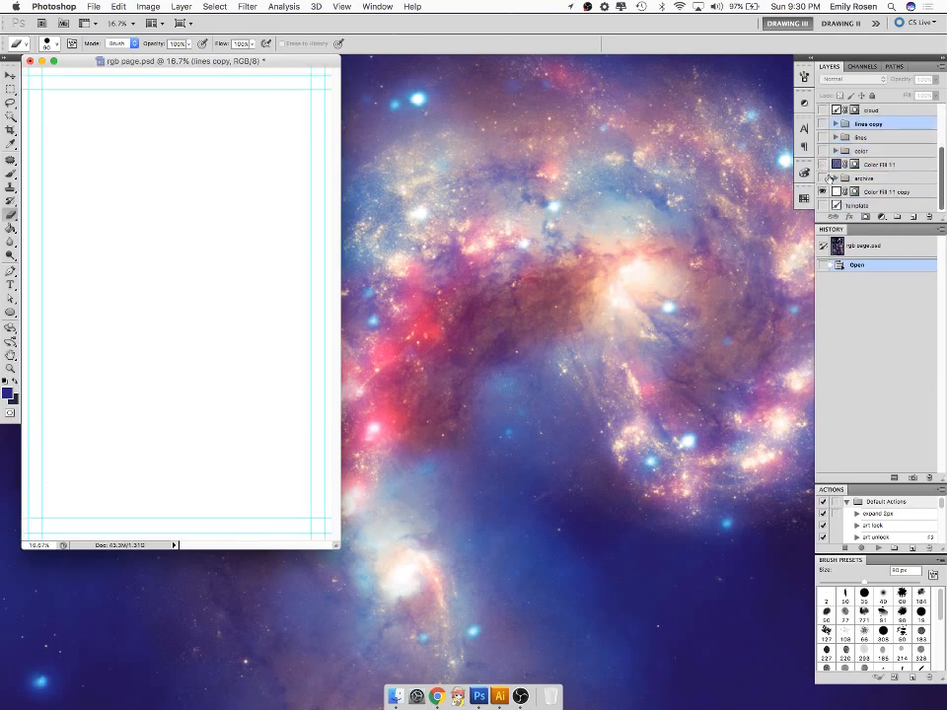
{"action": "left_click", "coordinate": [823, 178]}
{"action": "left_click", "coordinate": [834, 178]}
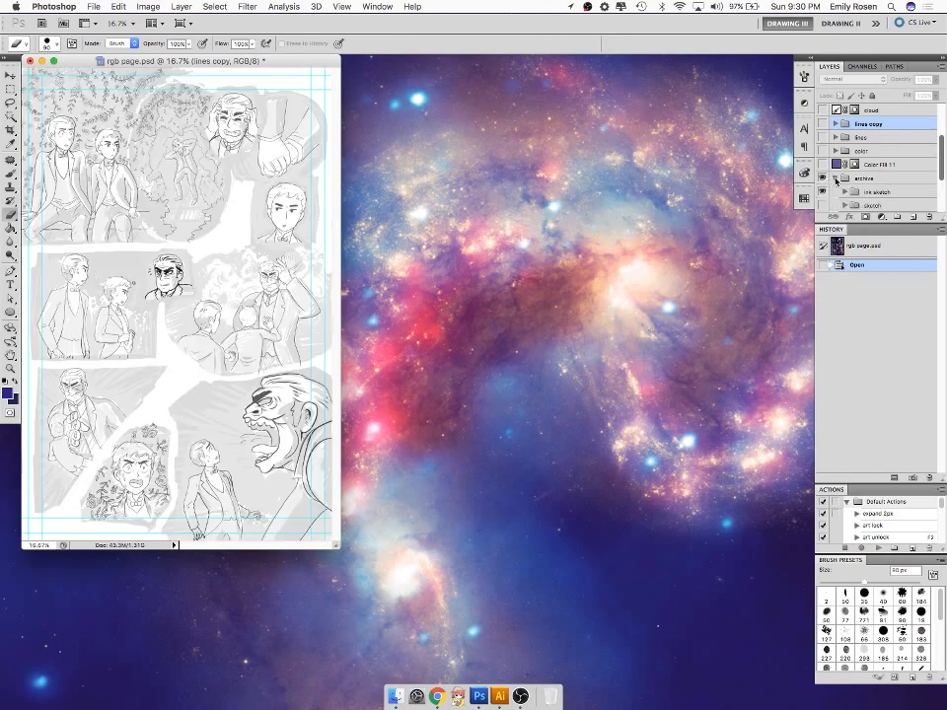
- Hide the ink sketch group and the lines old layer in the archive group, and enlarge the document window
{"action": "scroll", "coordinate": [831, 176], "scroll_direction": "down", "scroll_amount": 1}
{"action": "left_click", "coordinate": [823, 139]}
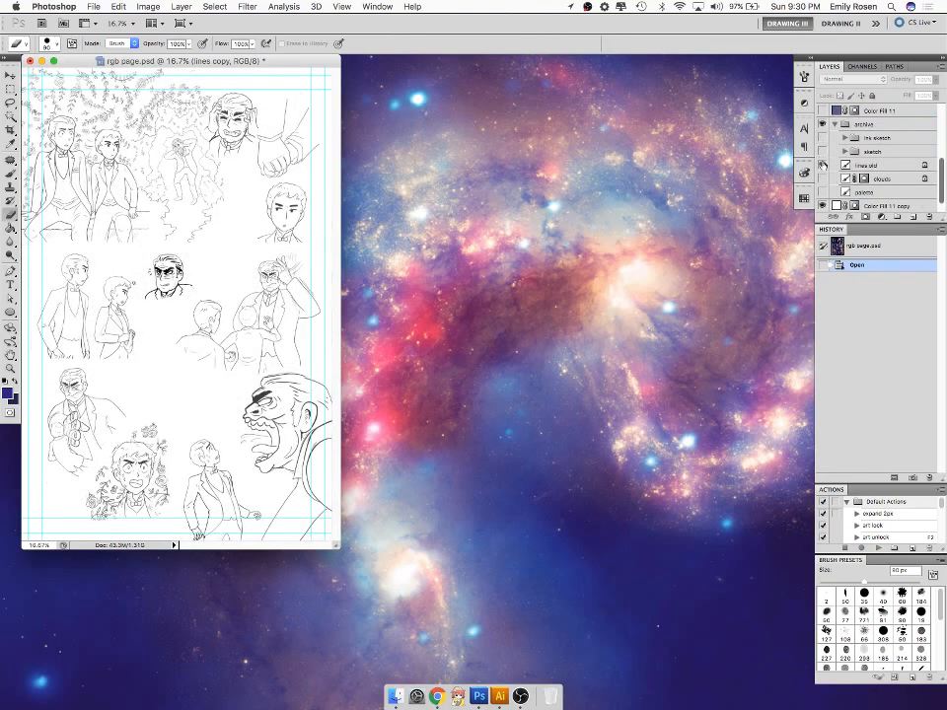
{"action": "left_click", "coordinate": [823, 164]}
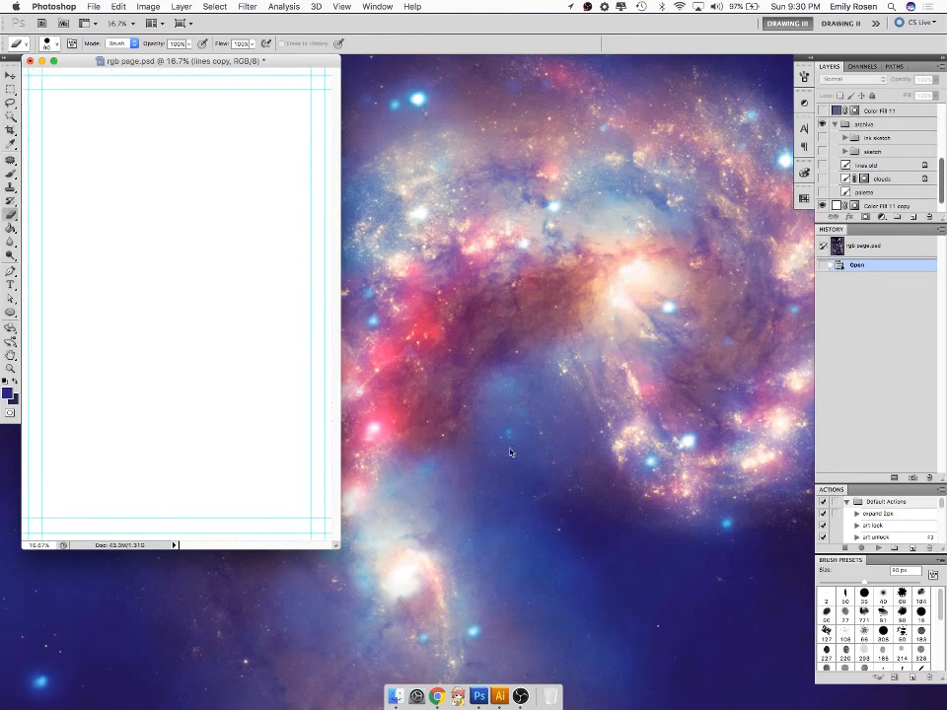
{"action": "left_click_drag", "start_coordinate": [339, 546], "coordinate": [786, 689]}
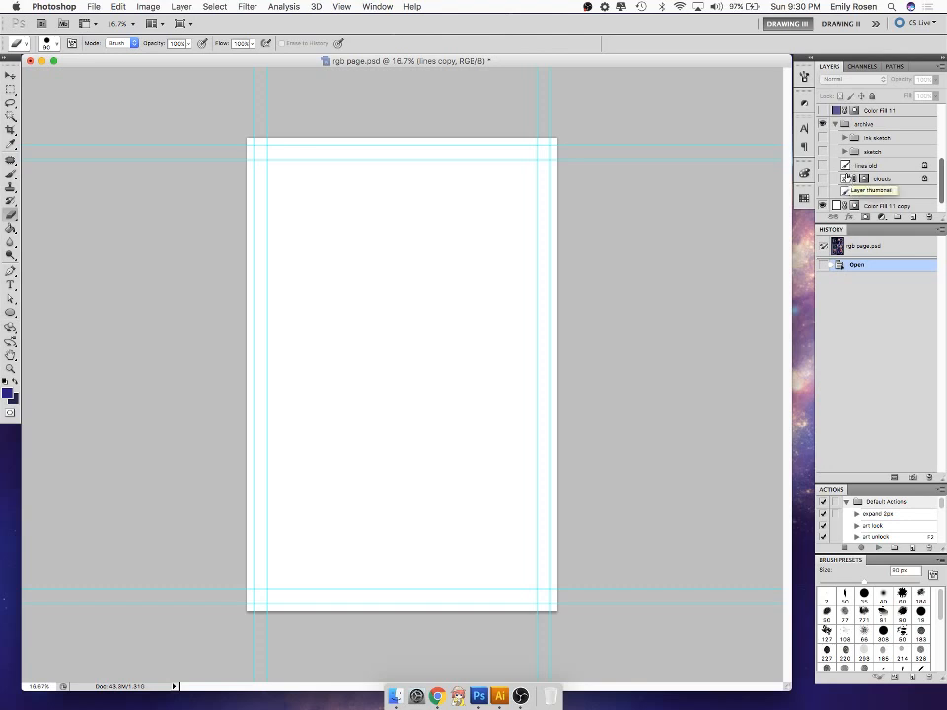
- Select the palette layer in the archive group and show the sketch group
{"action": "scroll", "coordinate": [907, 179], "scroll_direction": "down", "scroll_amount": 1}
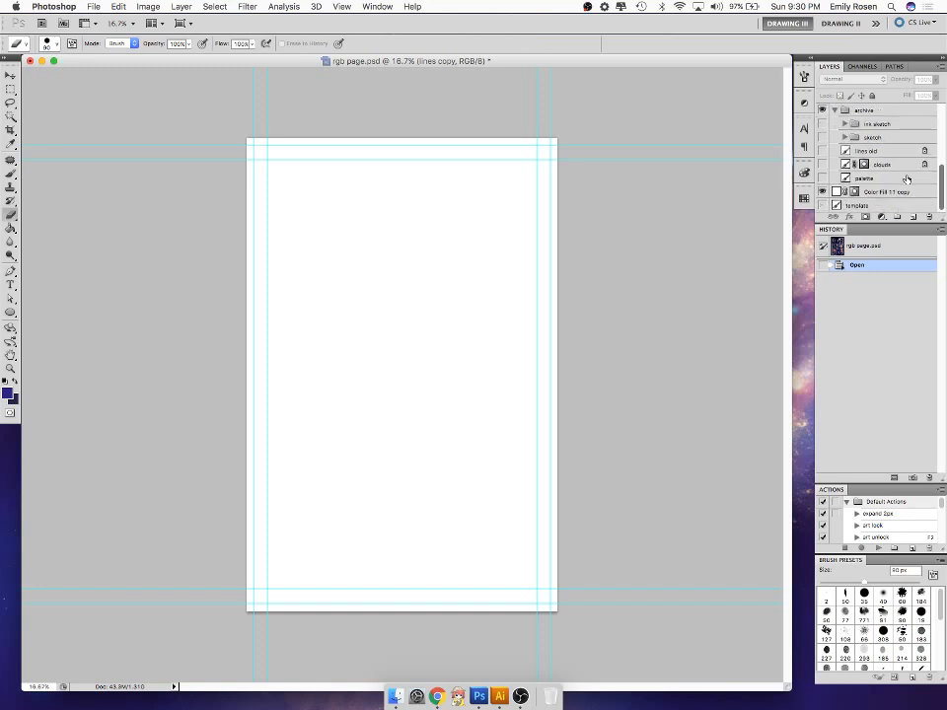
{"action": "left_click", "coordinate": [907, 178]}
{"action": "left_click", "coordinate": [823, 148]}
{"action": "left_click", "coordinate": [823, 145]}
{"action": "left_click", "coordinate": [823, 138]}
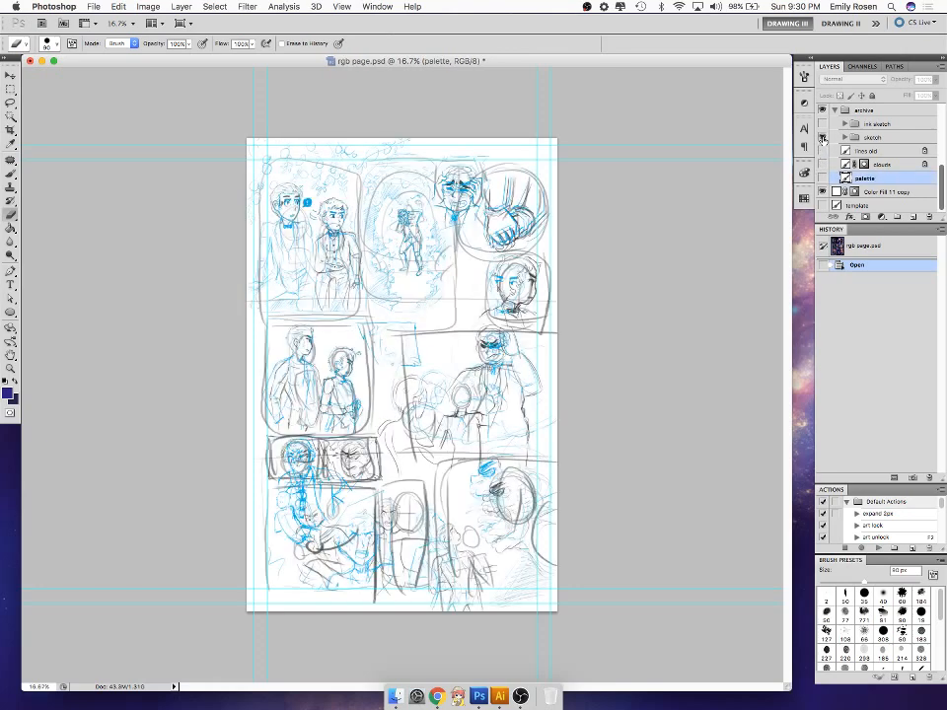
- Expand the sketch group and hide Layer 5 copy 4 and Layer 5 to isolate the rough layout on Layer 2
{"action": "left_click", "coordinate": [844, 138]}
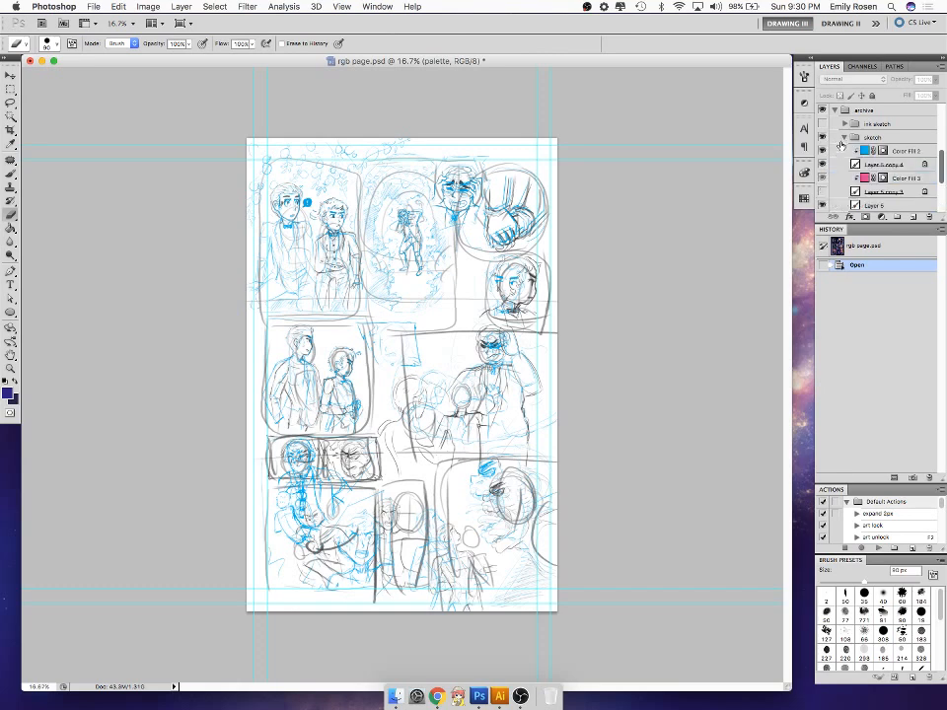
{"action": "left_click", "coordinate": [823, 162]}
{"action": "scroll", "coordinate": [826, 163], "scroll_direction": "down", "scroll_amount": 1}
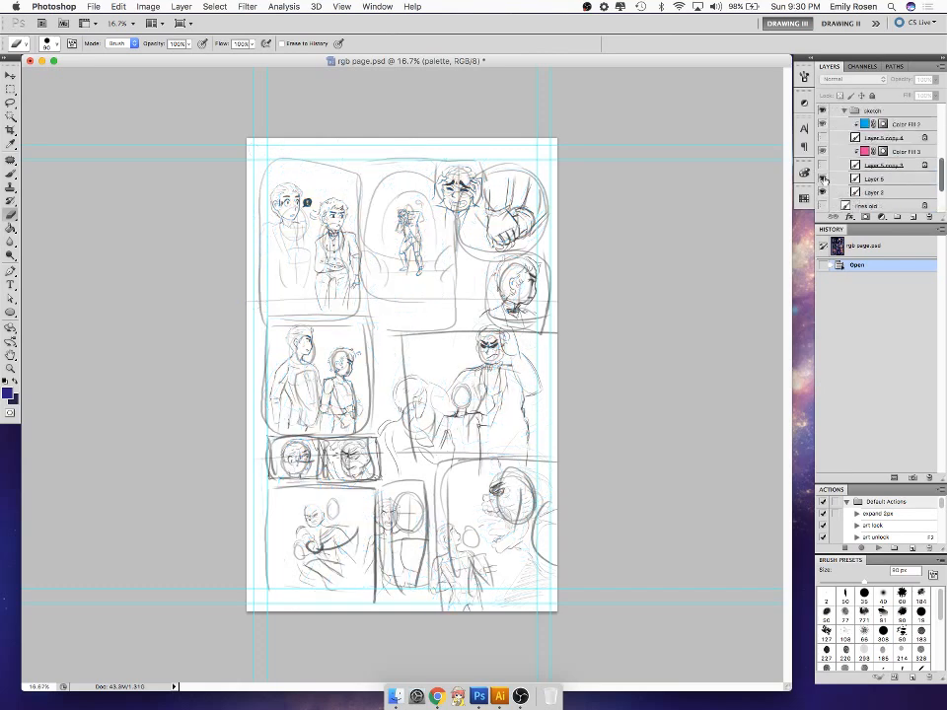
{"action": "left_click", "coordinate": [823, 178]}
{"action": "left_click", "coordinate": [823, 192]}
{"action": "left_click", "coordinate": [823, 192]}
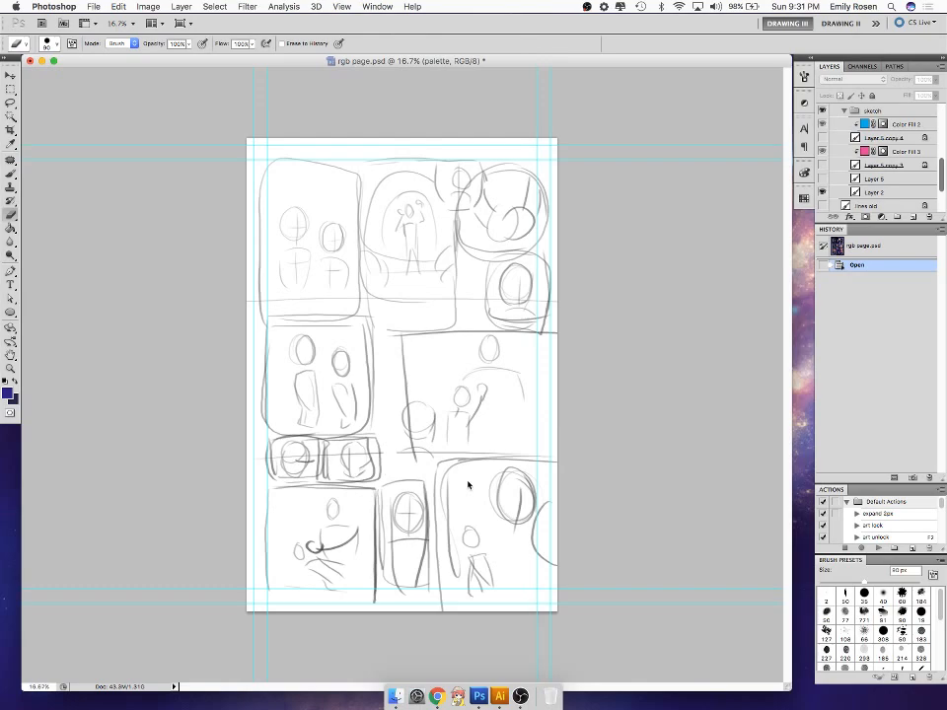
- Hide the Photoshop panels, switch to the "Script, lettering demo" document in the browser, and make its window narrower and taller
{"action": "key", "text": "Tab"}
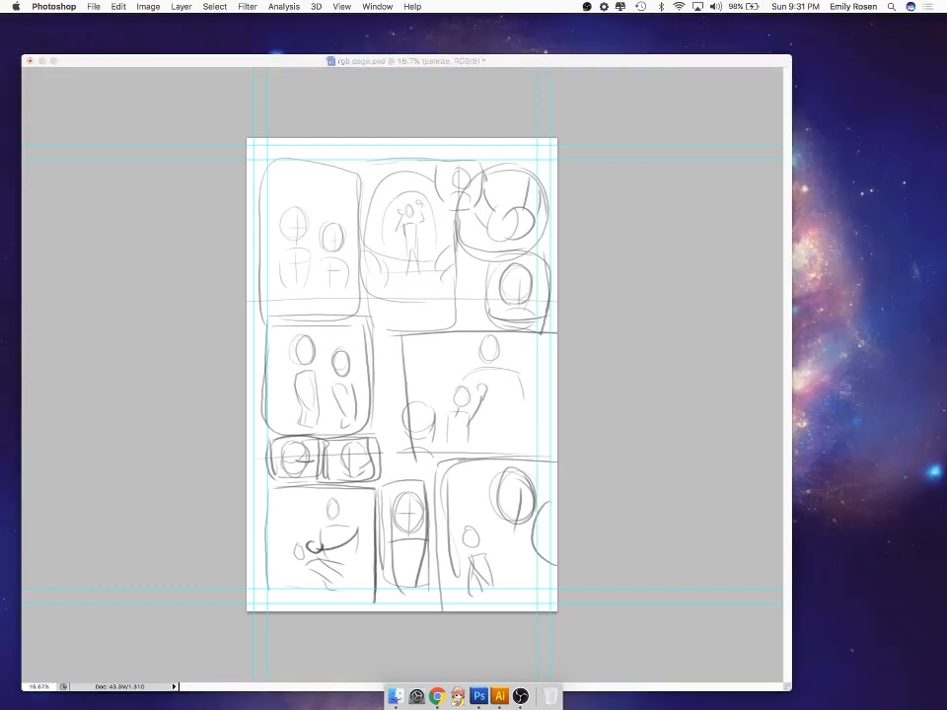
{"action": "left_click_drag", "start_coordinate": [2, 260], "coordinate": [187, 41]}
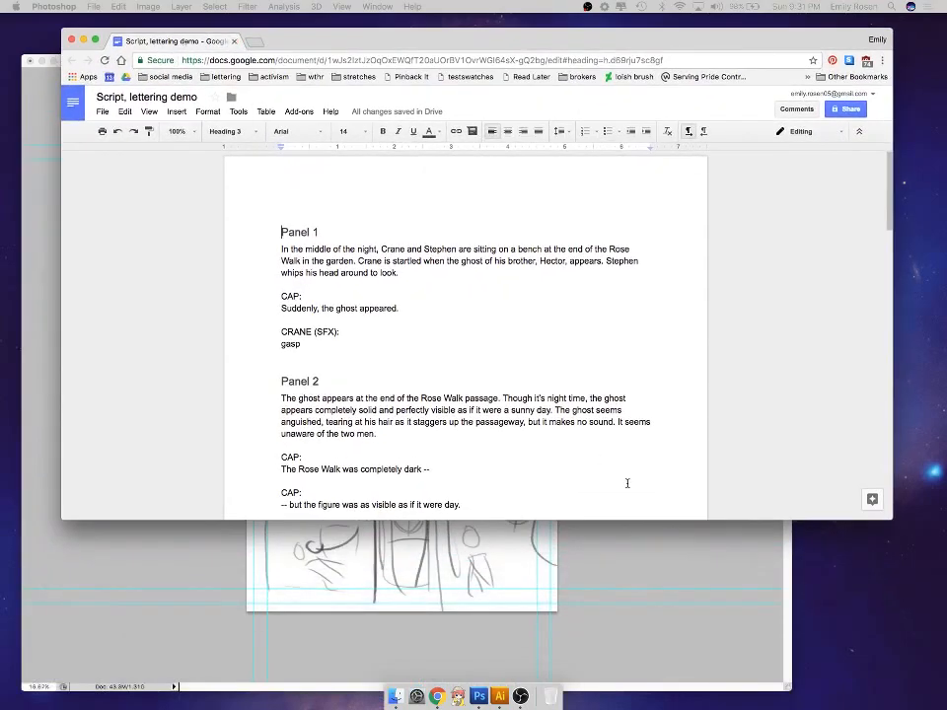
{"action": "left_click_drag", "start_coordinate": [892, 519], "coordinate": [699, 653]}
- Review the script's panel descriptions and dialogue, close its window, and return to the comic page in Photoshop
{"action": "scroll", "coordinate": [459, 488], "scroll_direction": "down", "scroll_amount": 2}
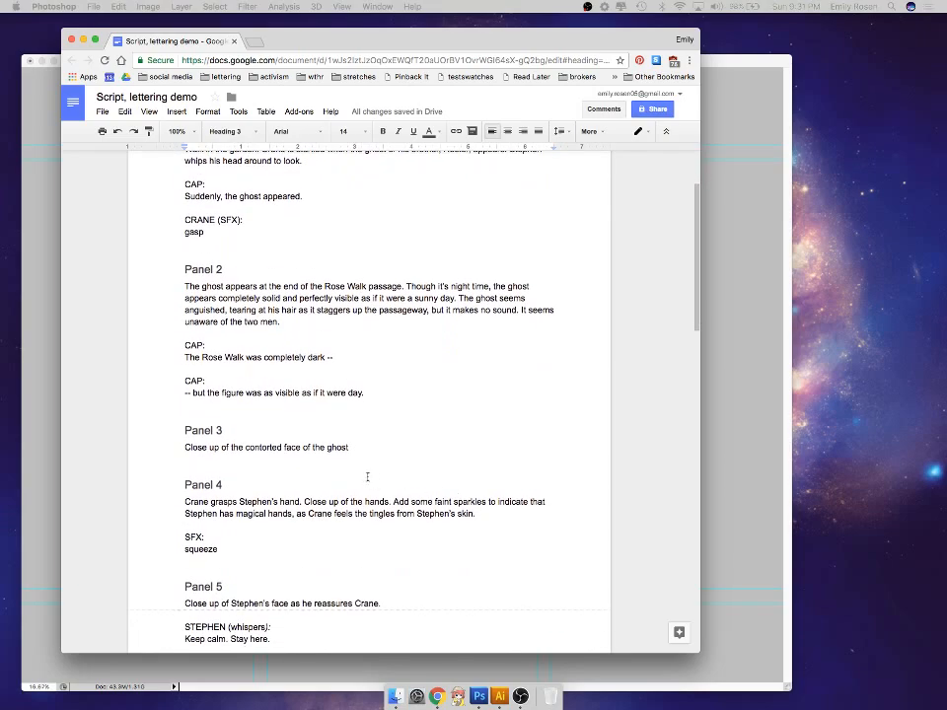
{"action": "scroll", "coordinate": [322, 402], "scroll_direction": "down", "scroll_amount": 3}
{"action": "scroll", "coordinate": [321, 401], "scroll_direction": "down", "scroll_amount": 8}
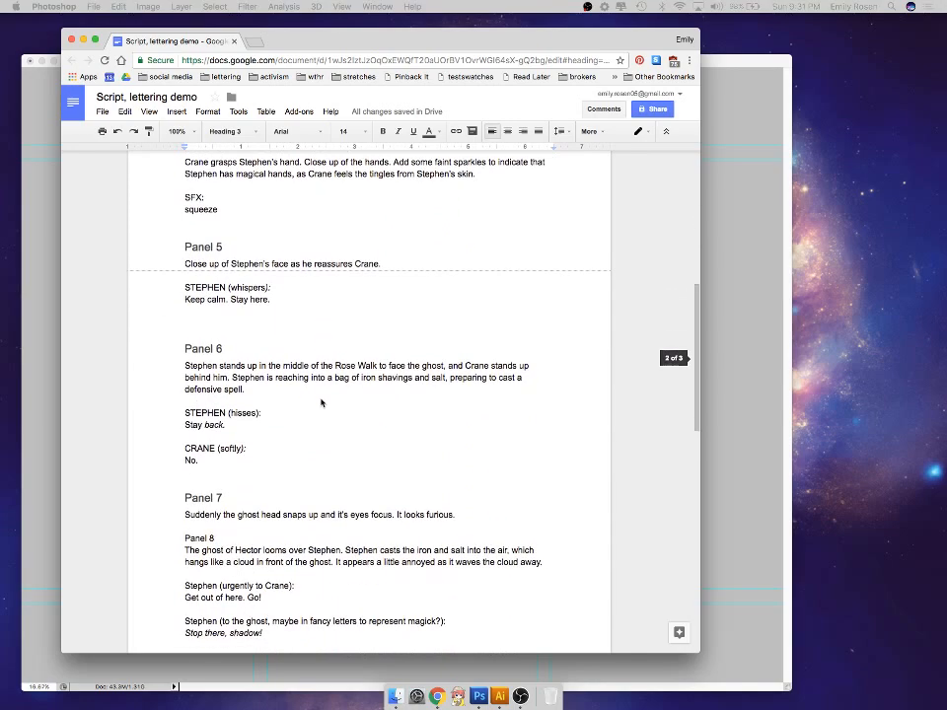
{"action": "scroll", "coordinate": [321, 402], "scroll_direction": "up", "scroll_amount": 14}
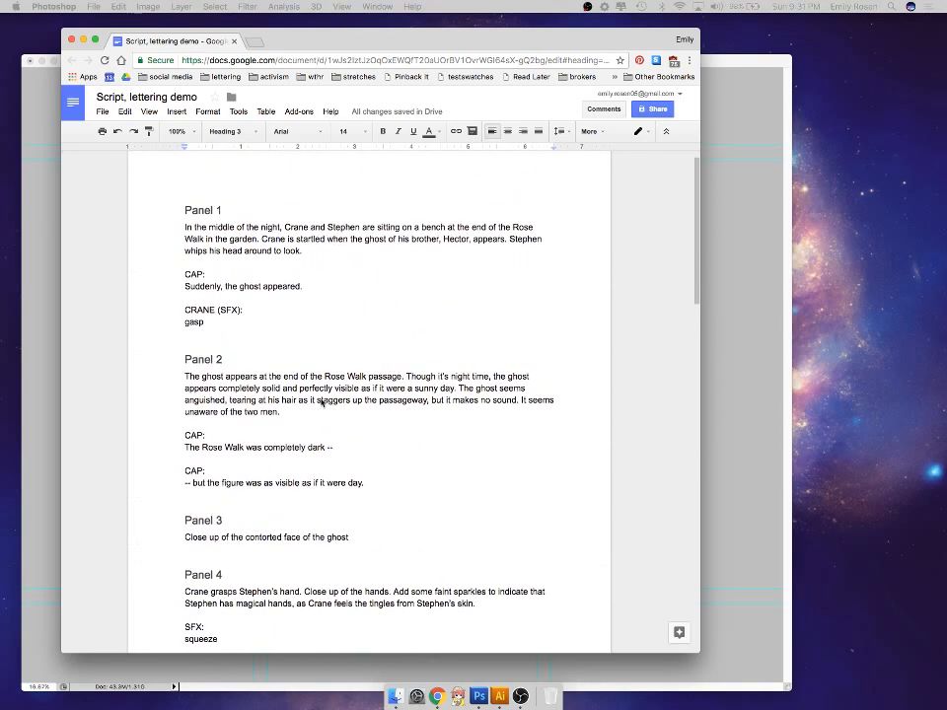
{"action": "left_click_drag", "start_coordinate": [255, 238], "coordinate": [305, 250]}
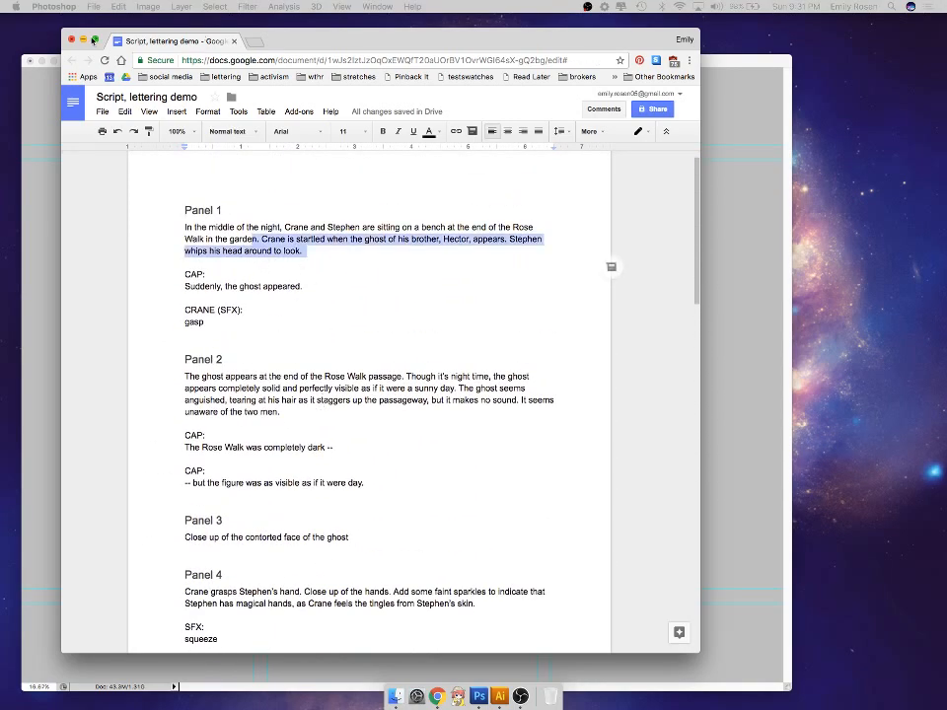
{"action": "left_click", "coordinate": [71, 41]}
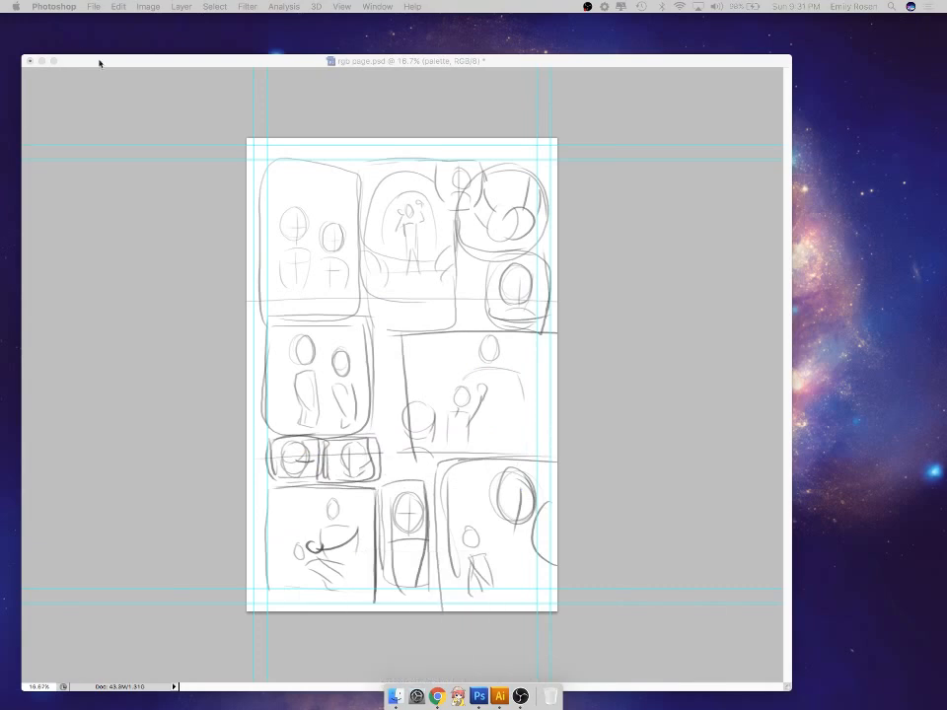
{"action": "left_click", "coordinate": [427, 392]}
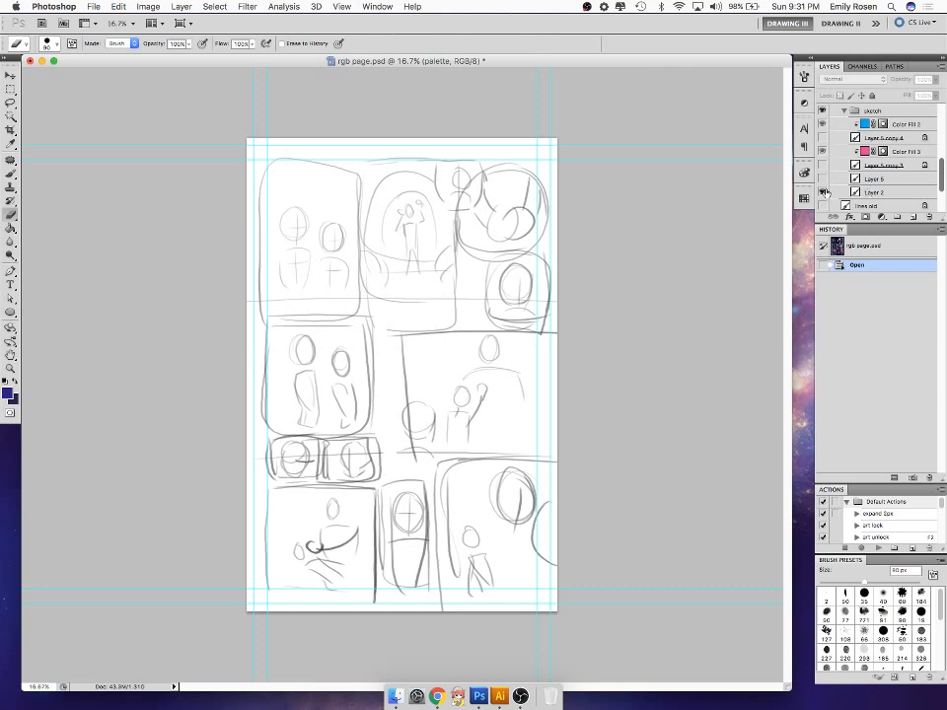
- Hide Layer 2 in the sketch group and preview the pink Layer 5 copy 3 sketch on its own
{"action": "left_click", "coordinate": [824, 193]}
{"action": "left_click", "coordinate": [823, 179]}
{"action": "left_click", "coordinate": [823, 180]}
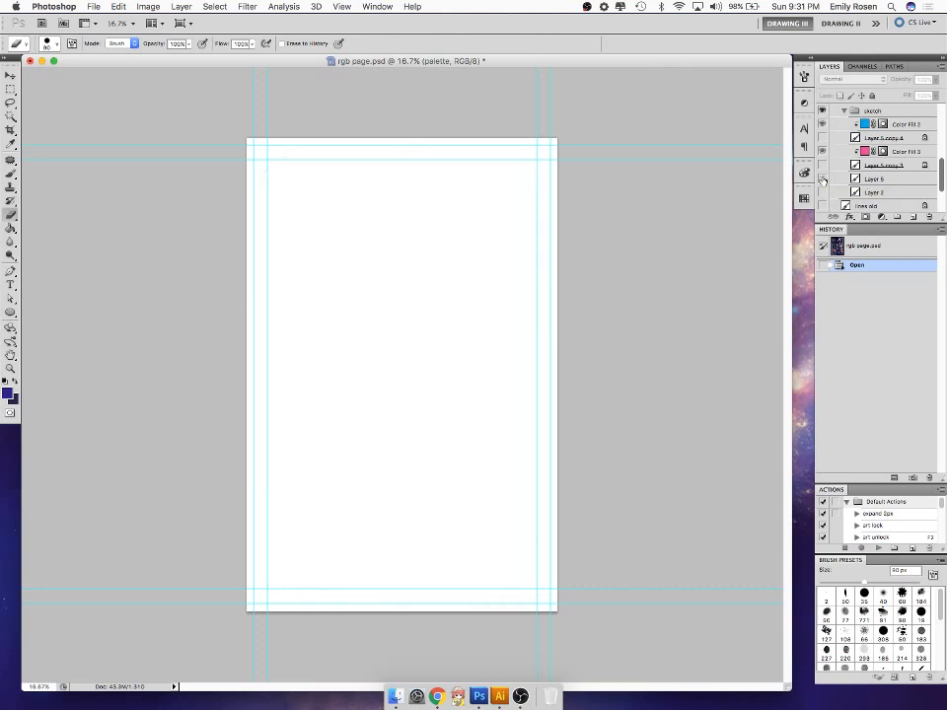
{"action": "left_click", "coordinate": [823, 166]}
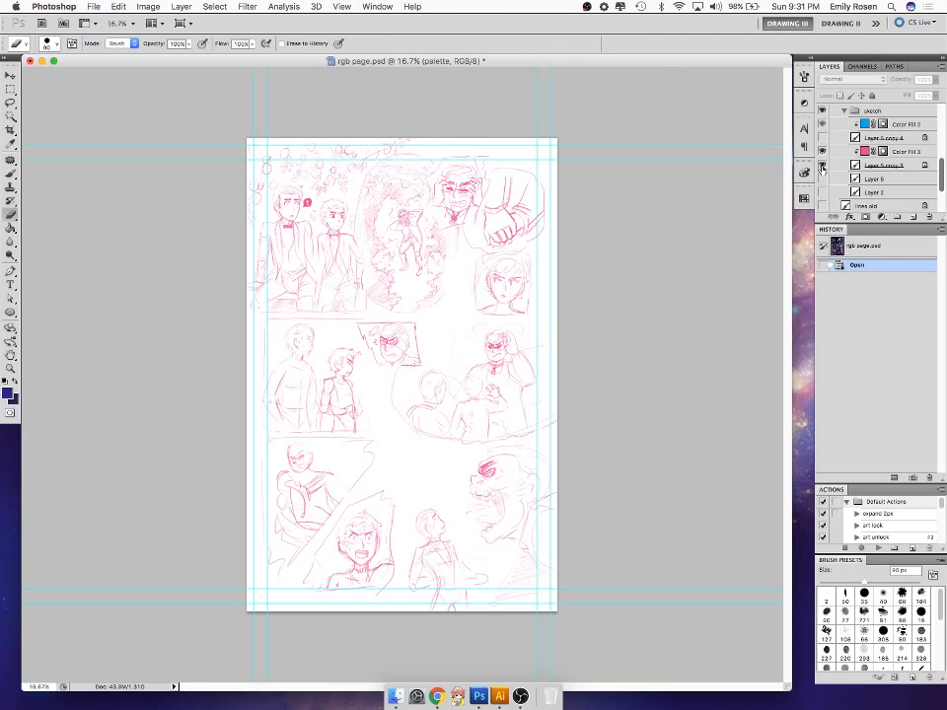
{"action": "left_click", "coordinate": [823, 166]}
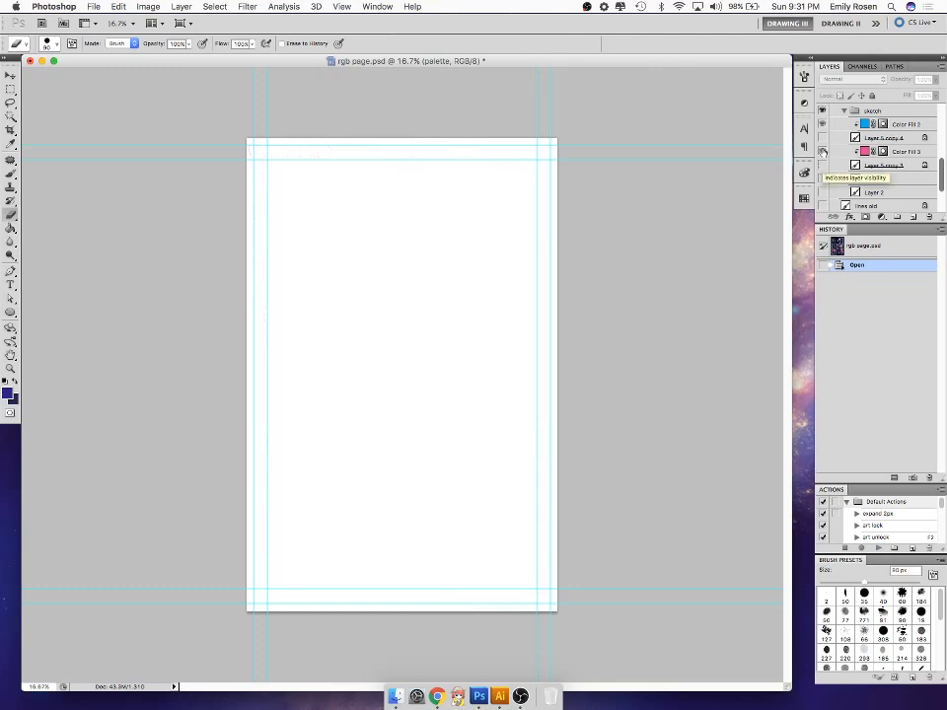
- Show Layer 5 copy 3 and Layer 5 copy 4 together so the pink and blue sketches overlap
{"action": "left_click", "coordinate": [822, 138]}
{"action": "left_click", "coordinate": [822, 138]}
{"action": "left_click", "coordinate": [823, 165]}
{"action": "left_click", "coordinate": [822, 138]}
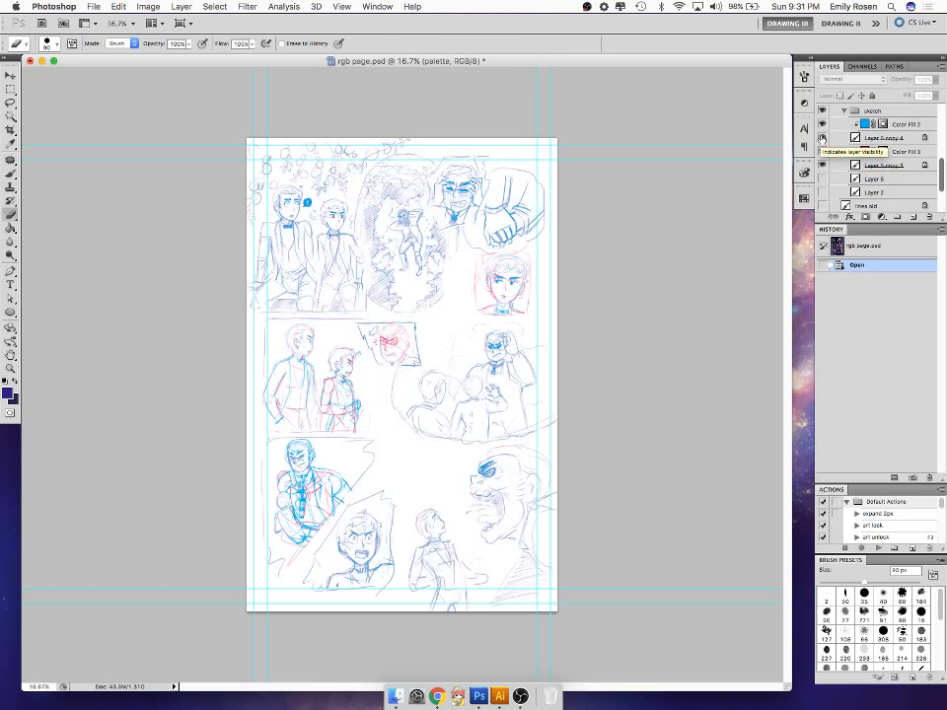
- Preview the bubble and arrow layers over the sketch to examine balloon placement and reading flow, and hide both again
{"action": "scroll", "coordinate": [891, 144], "scroll_direction": "up", "scroll_amount": 3}
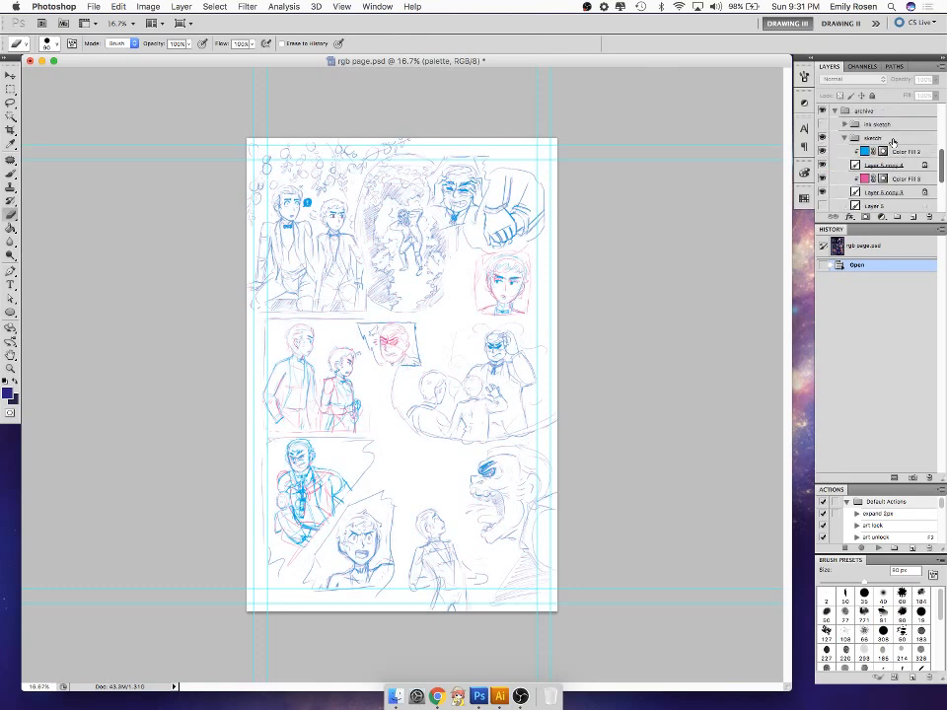
{"action": "scroll", "coordinate": [892, 143], "scroll_direction": "up", "scroll_amount": 6}
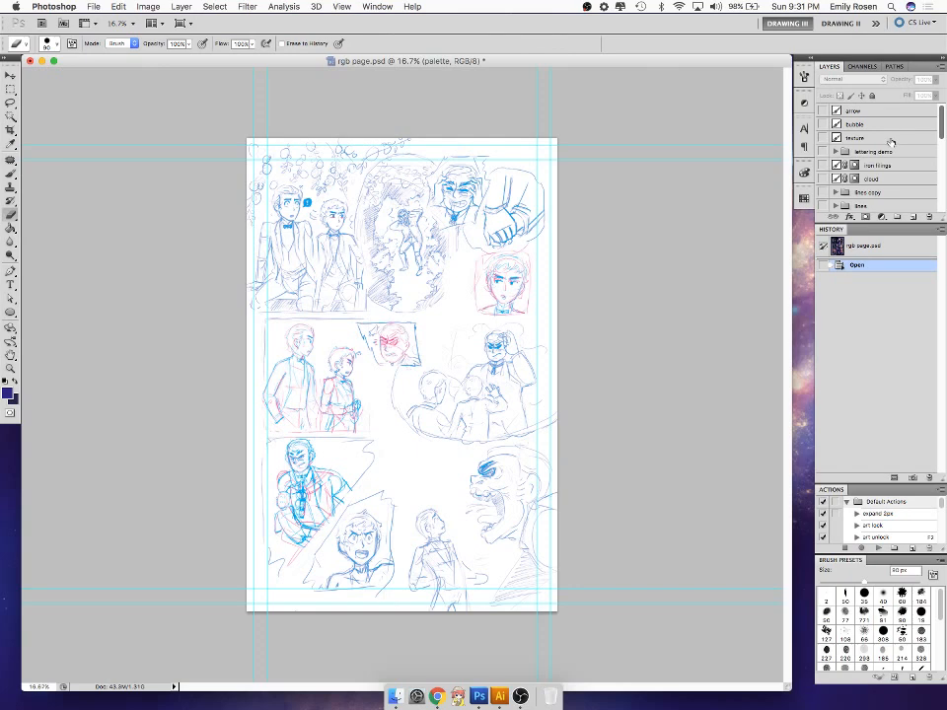
{"action": "left_click", "coordinate": [822, 125]}
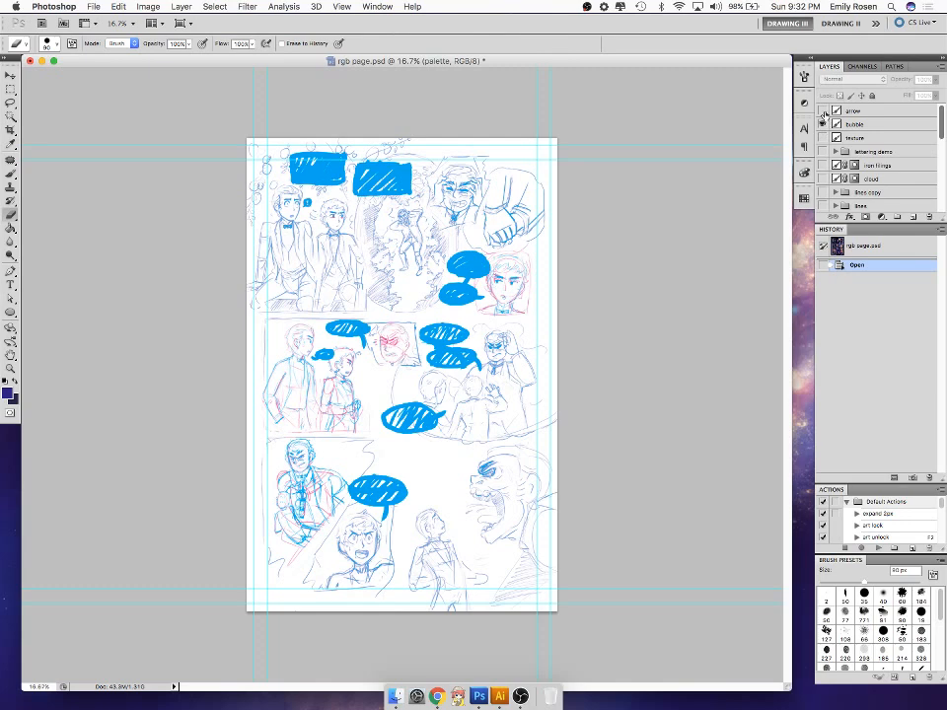
{"action": "left_click", "coordinate": [824, 112]}
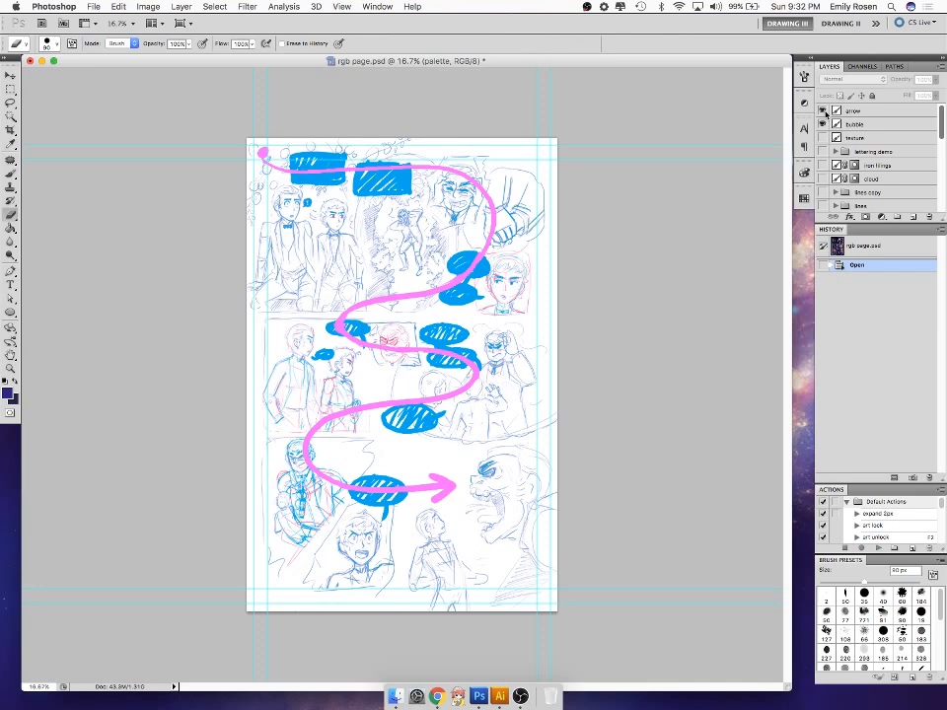
{"action": "left_click", "coordinate": [822, 111]}
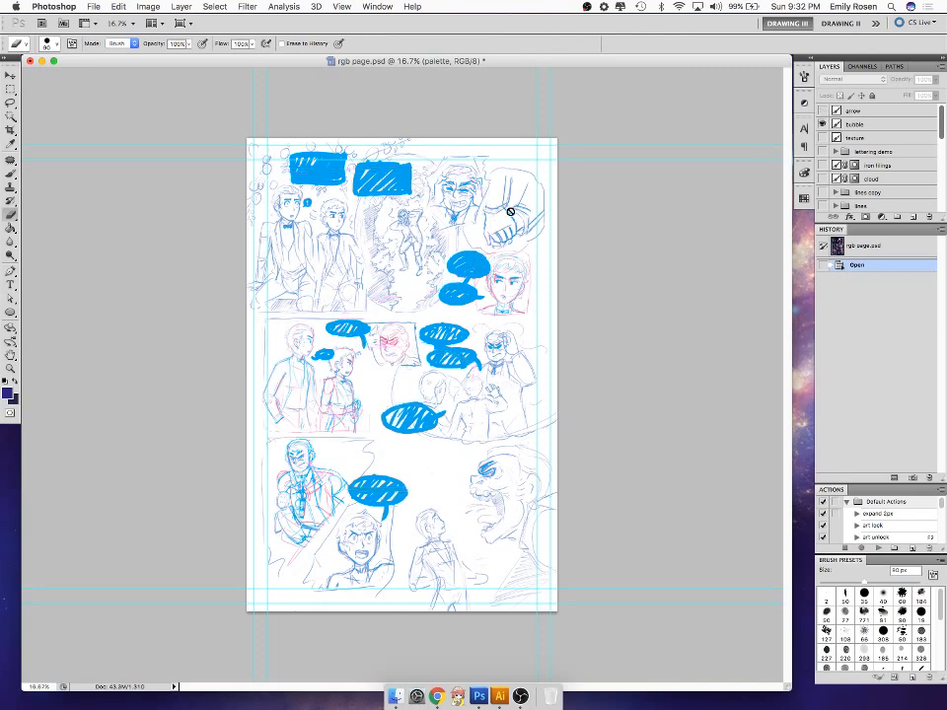
{"action": "scroll", "coordinate": [844, 145], "scroll_direction": "down", "scroll_amount": 4}
{"action": "scroll", "coordinate": [845, 145], "scroll_direction": "up", "scroll_amount": 4}
{"action": "left_click", "coordinate": [823, 124]}
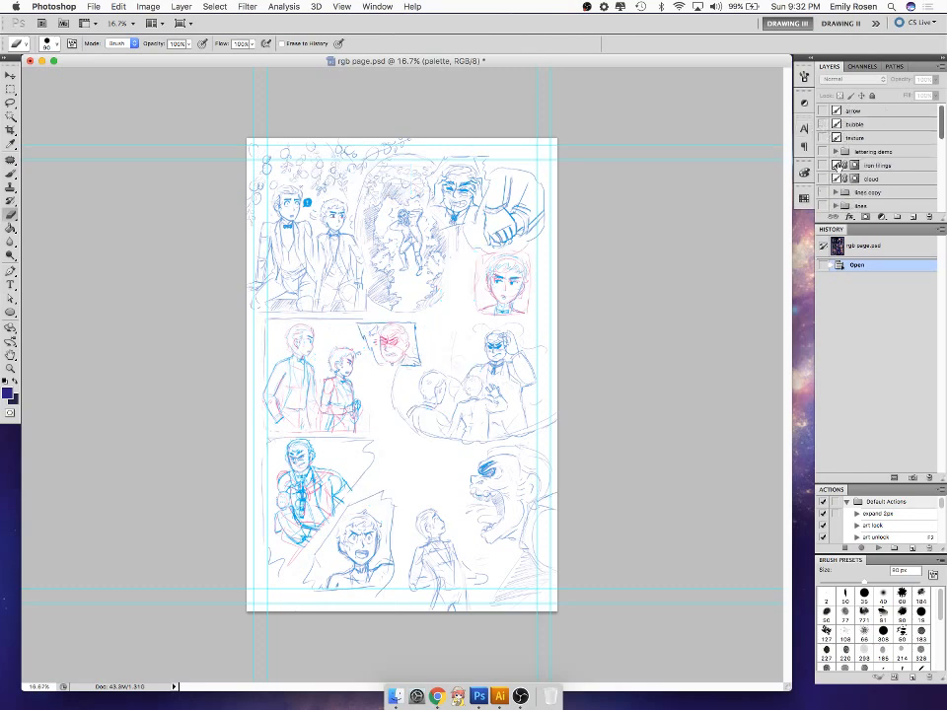
- Collapse the sketch group and display the ink sketch group in place of it
{"action": "scroll", "coordinate": [839, 164], "scroll_direction": "down", "scroll_amount": 5}
{"action": "scroll", "coordinate": [838, 166], "scroll_direction": "down", "scroll_amount": 1}
{"action": "scroll", "coordinate": [838, 165], "scroll_direction": "up", "scroll_amount": 1}
{"action": "left_click", "coordinate": [845, 138]}
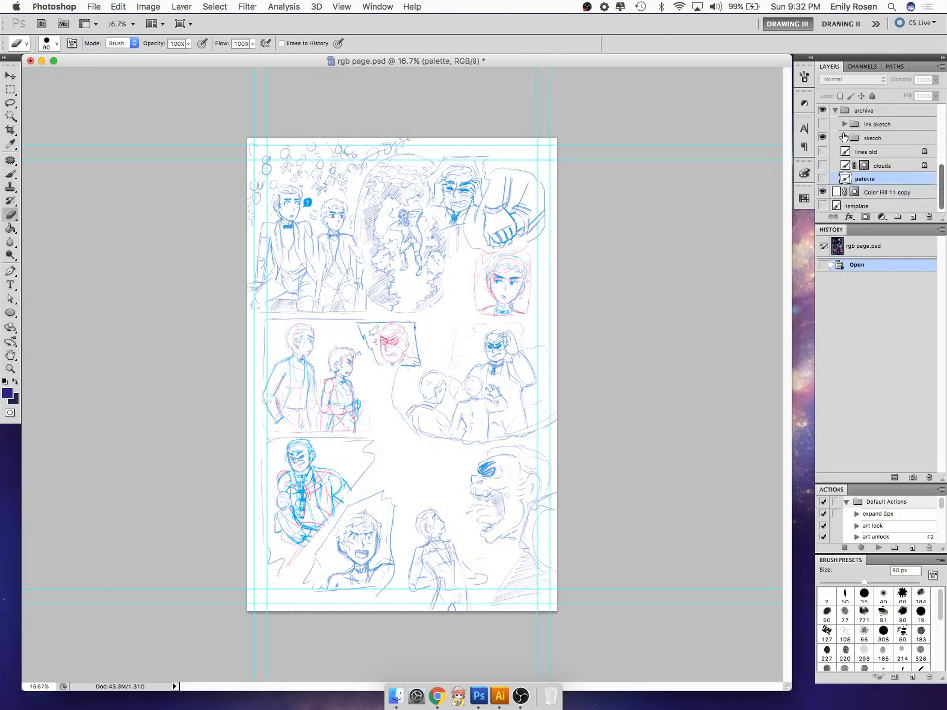
{"action": "left_click", "coordinate": [823, 124]}
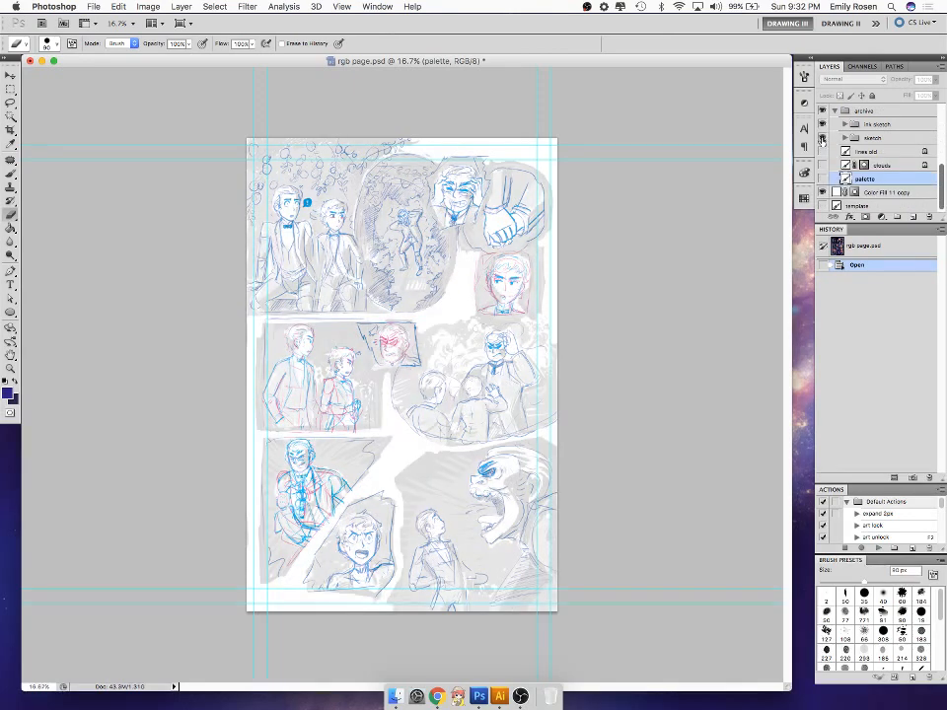
{"action": "left_click", "coordinate": [822, 138]}
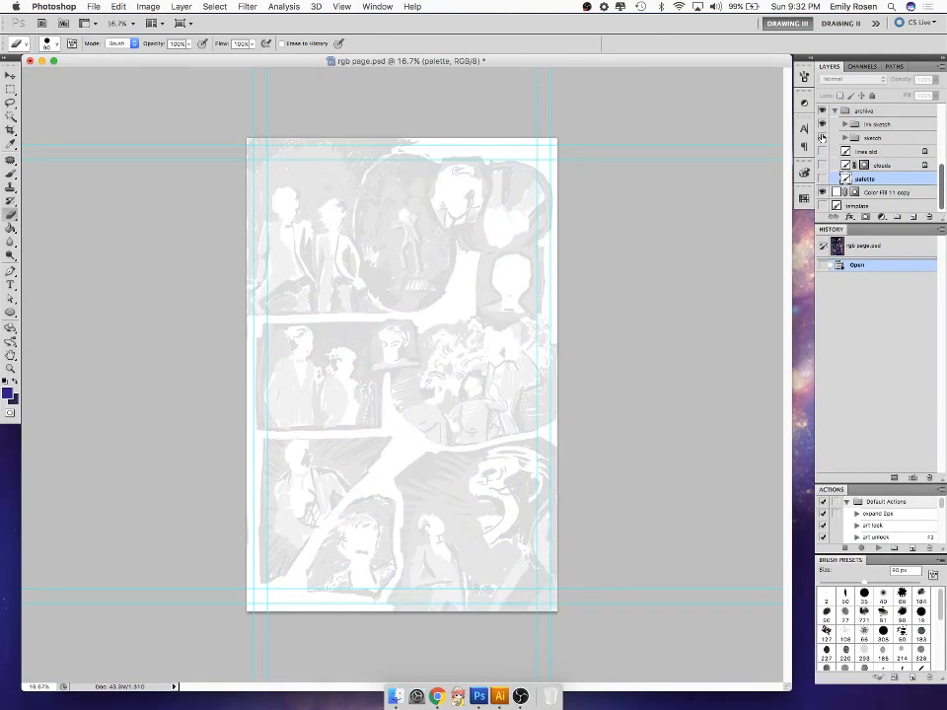
{"action": "left_click", "coordinate": [823, 125]}
{"action": "left_click", "coordinate": [823, 125]}
- Collapse and hide the archive group, and show the purple Color Fill 11 layer
{"action": "scroll", "coordinate": [824, 139], "scroll_direction": "up", "scroll_amount": 2}
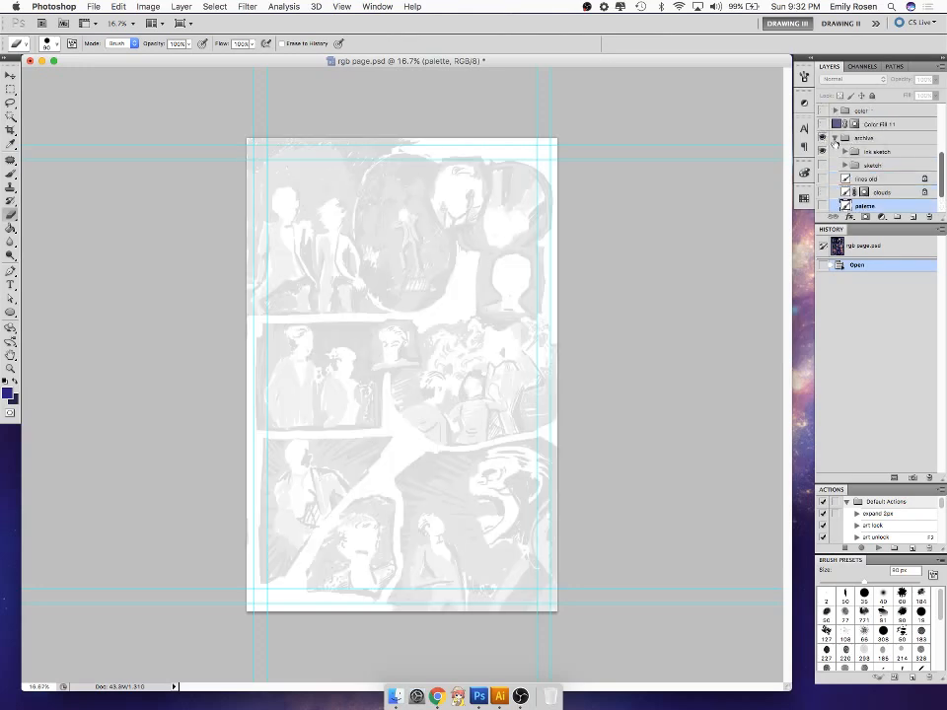
{"action": "left_click", "coordinate": [834, 139]}
{"action": "left_click", "coordinate": [823, 177]}
{"action": "left_click", "coordinate": [823, 164]}
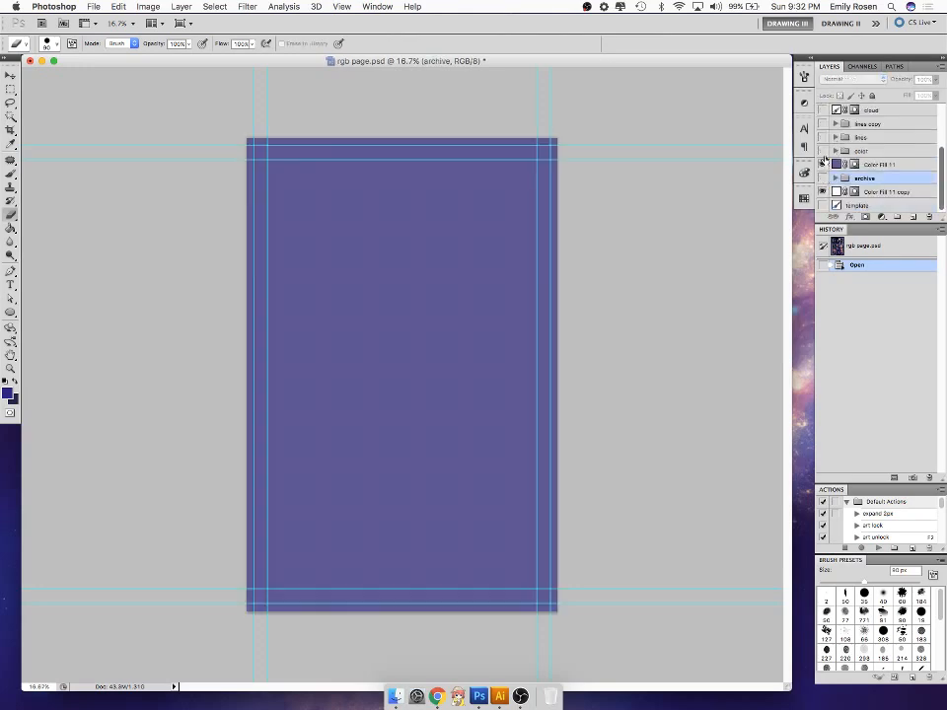
- Show the color, lines and lines copy groups to display the finished comic artwork
{"action": "left_click", "coordinate": [823, 150]}
{"action": "left_click", "coordinate": [823, 137]}
{"action": "left_click", "coordinate": [823, 124]}
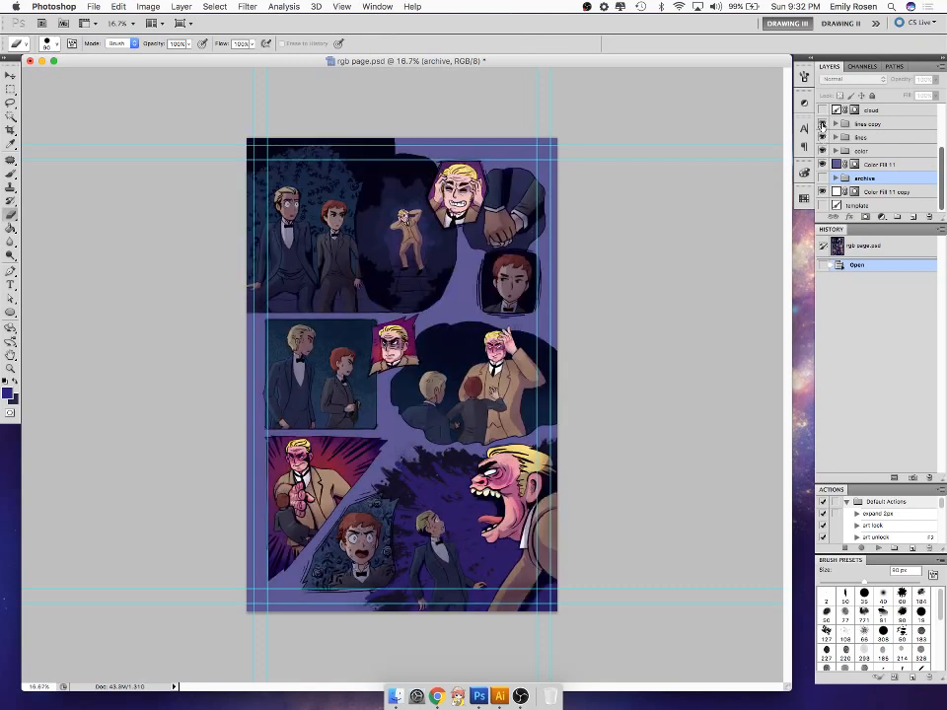
{"action": "scroll", "coordinate": [823, 127], "scroll_direction": "up", "scroll_amount": 2}
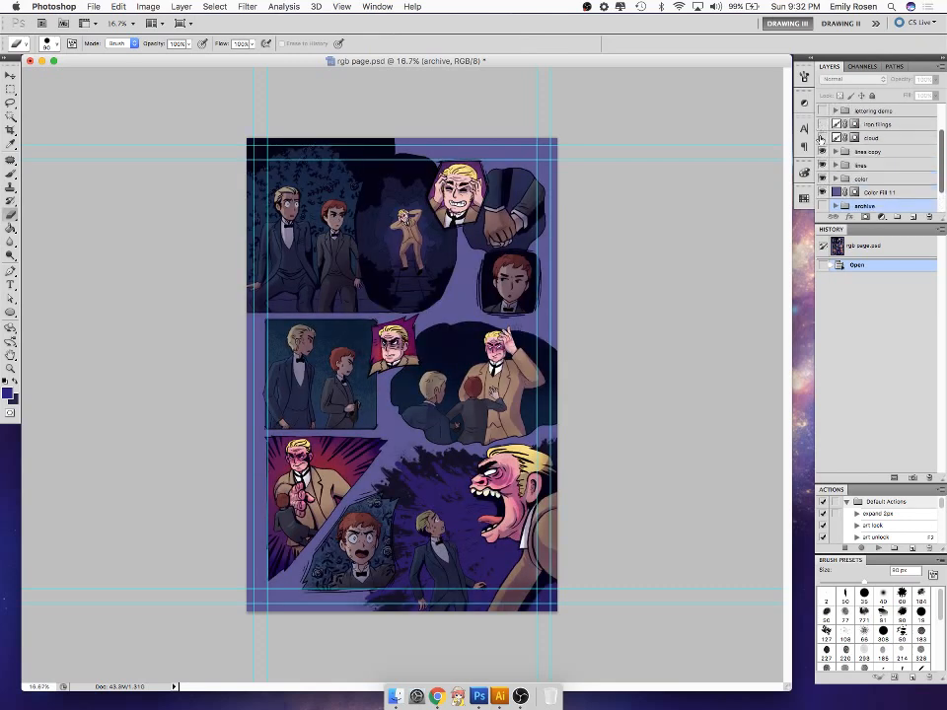
- Show the cloud and iron filings layers over the color artwork
{"action": "left_click", "coordinate": [822, 135]}
{"action": "left_click", "coordinate": [823, 123]}
- Preview the bubble and arrow layers over the finished color artwork, hide both again, and save the file
{"action": "scroll", "coordinate": [820, 126], "scroll_direction": "up", "scroll_amount": 3}
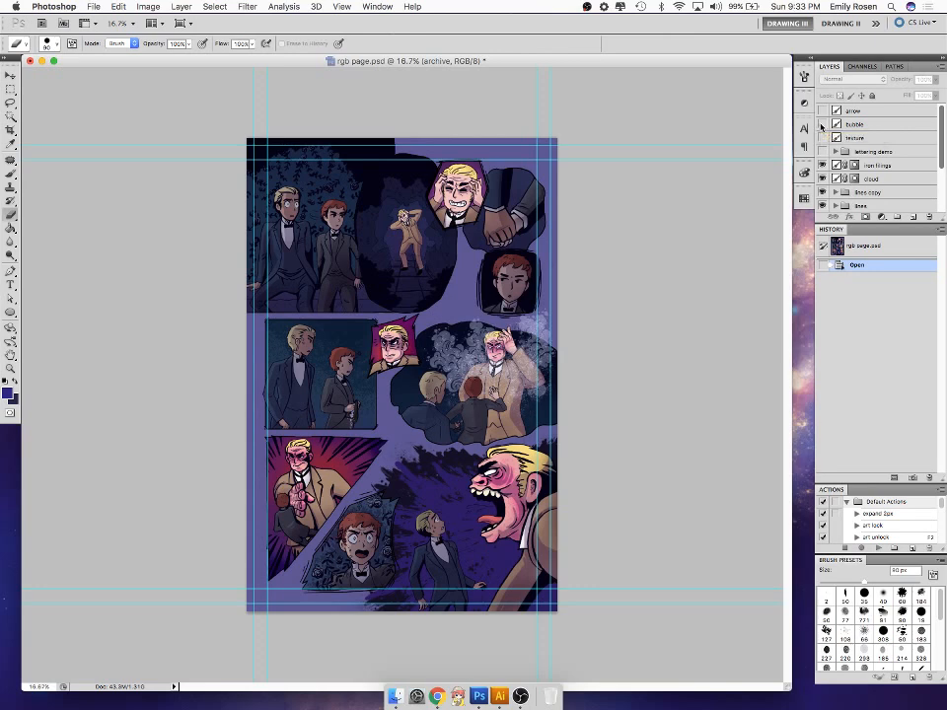
{"action": "left_click", "coordinate": [821, 124]}
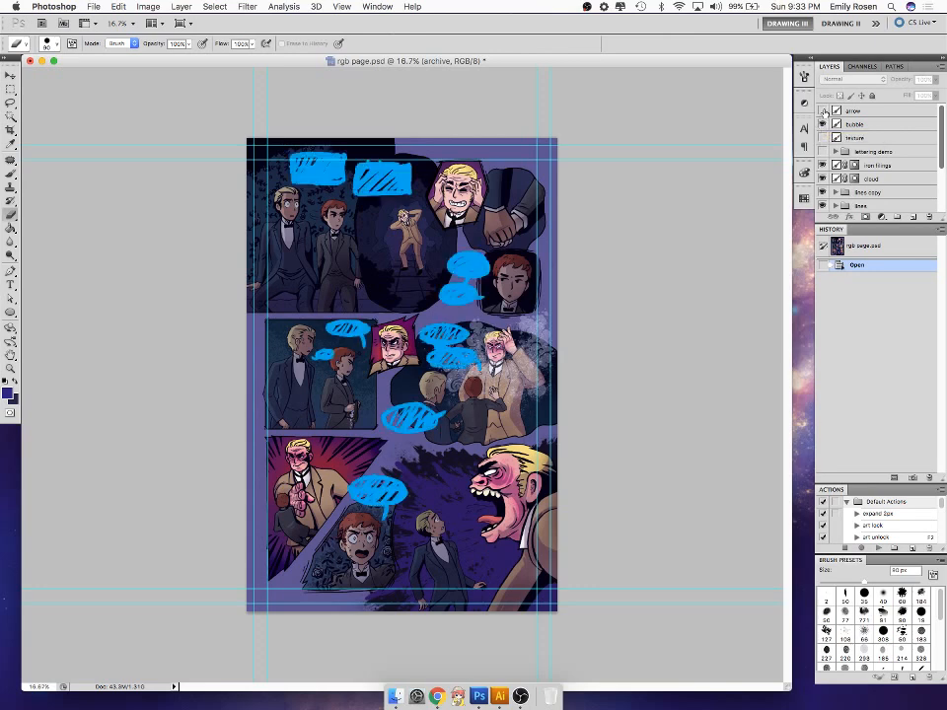
{"action": "left_click", "coordinate": [824, 110]}
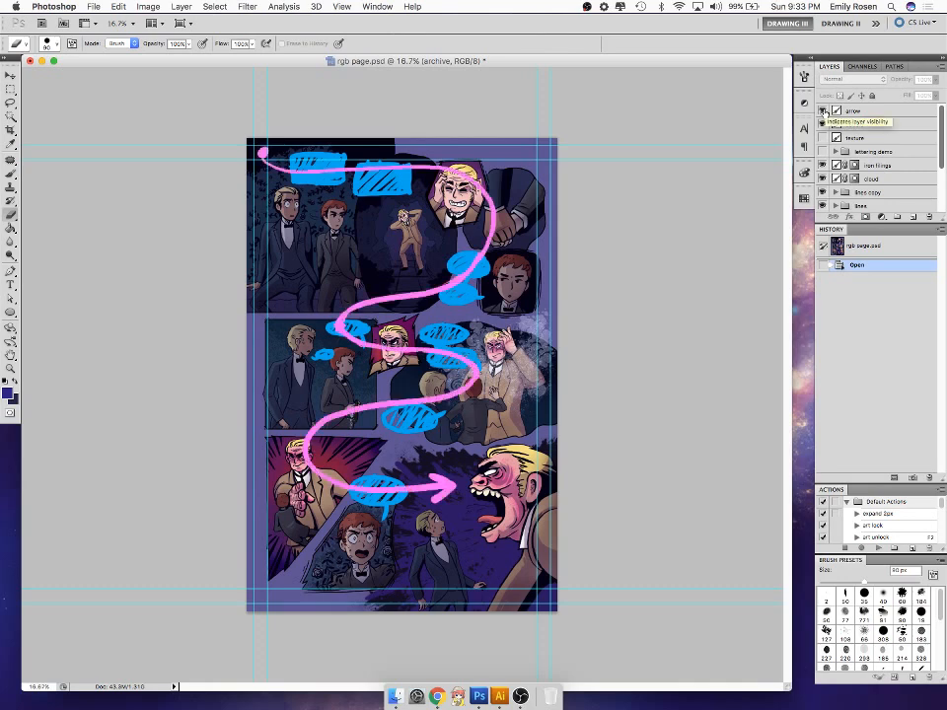
{"action": "left_click", "coordinate": [824, 111]}
{"action": "left_click", "coordinate": [822, 124]}
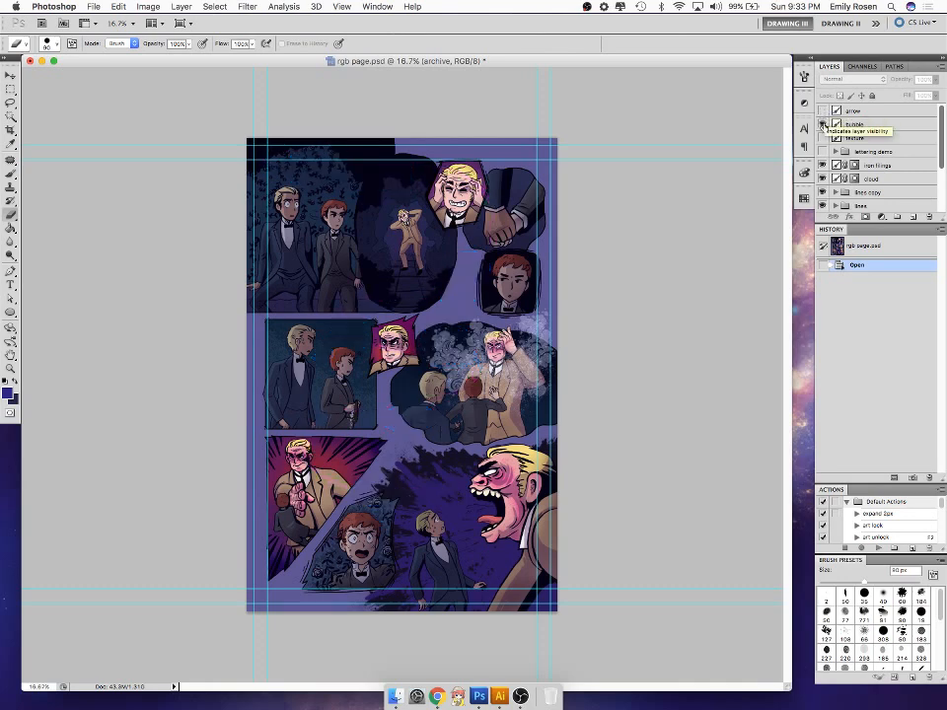
{"action": "left_click", "coordinate": [823, 124]}
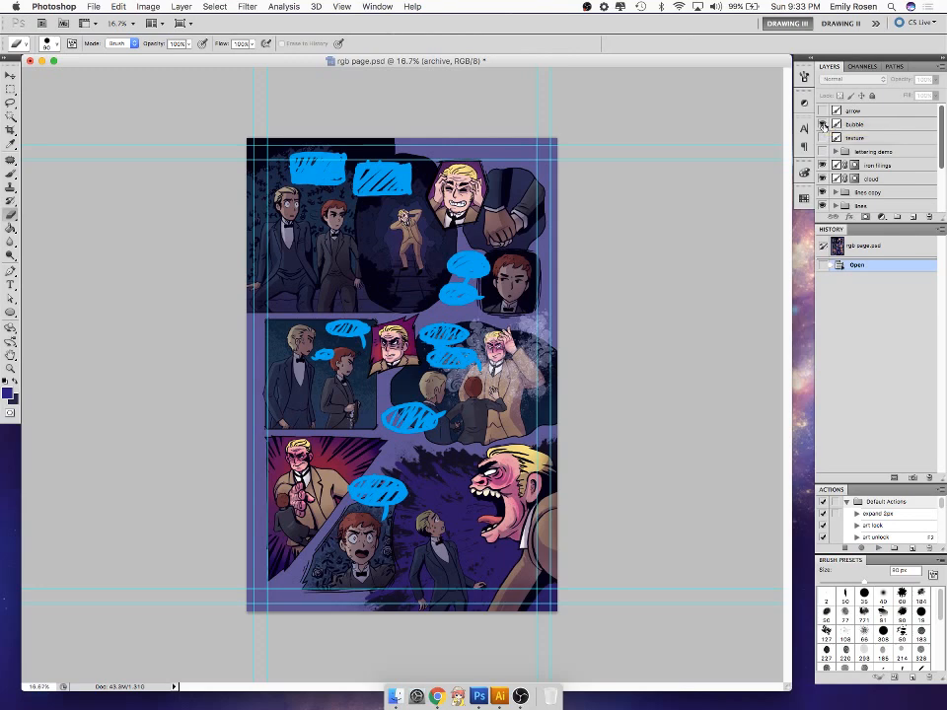
{"action": "left_click", "coordinate": [823, 125]}
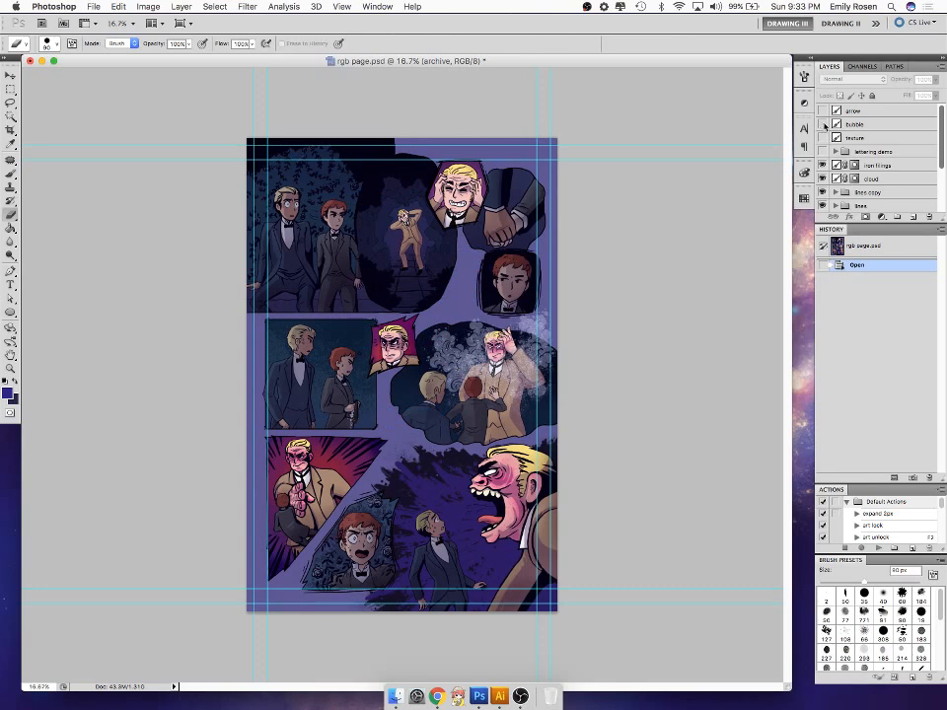
{"action": "key", "text": "super+s"}
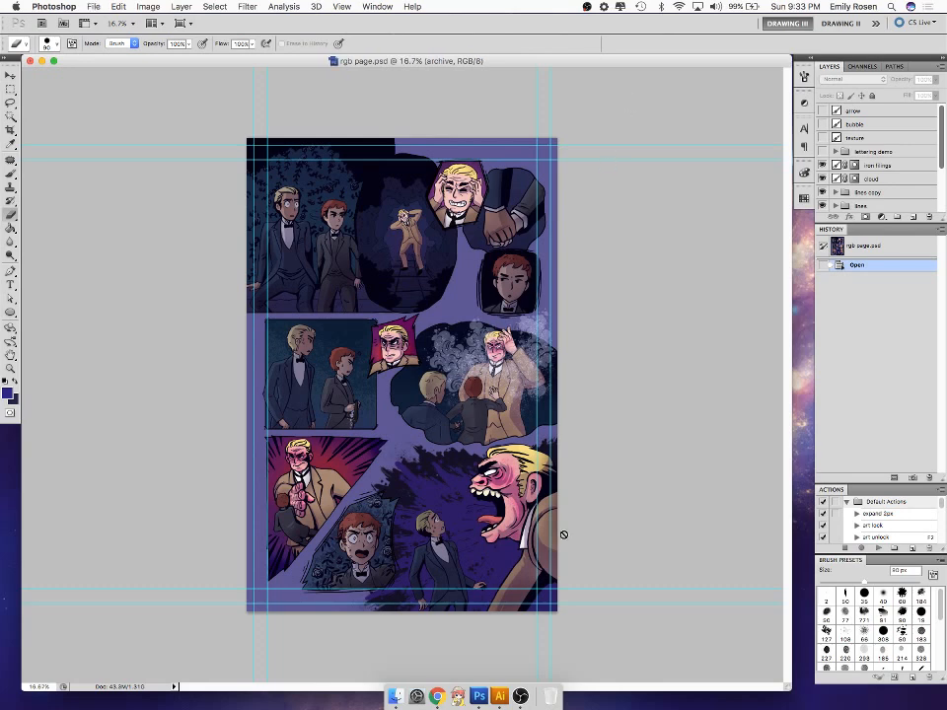
- Switch to Illustrator and create a new RGB document with two 10.24 by 14.41 in artboards at 300 ppi
{"action": "left_click", "coordinate": [500, 701]}
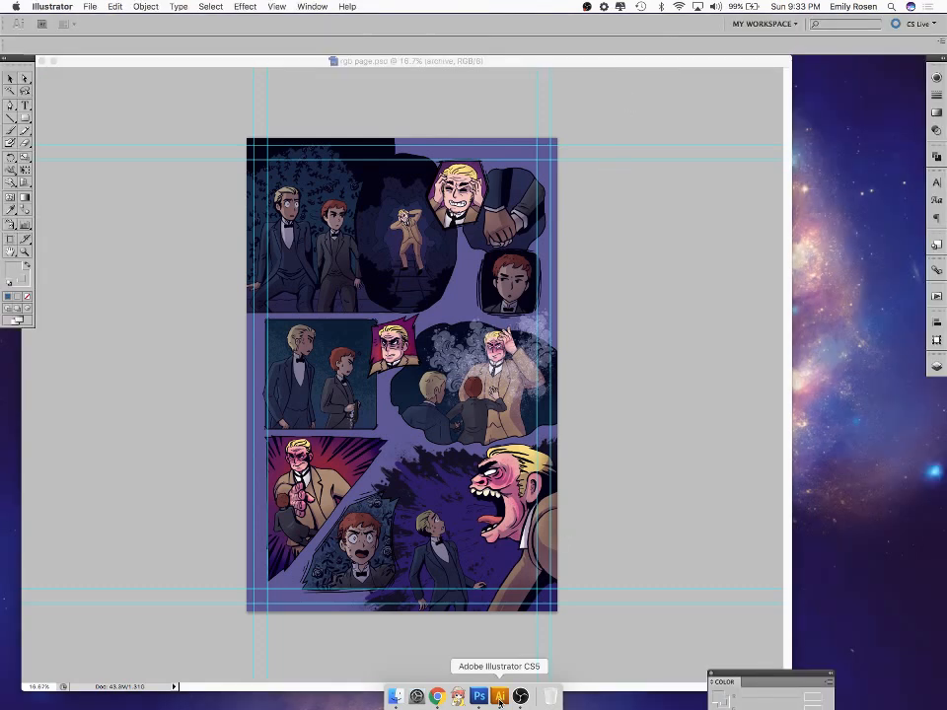
{"action": "left_click", "coordinate": [83, 6]}
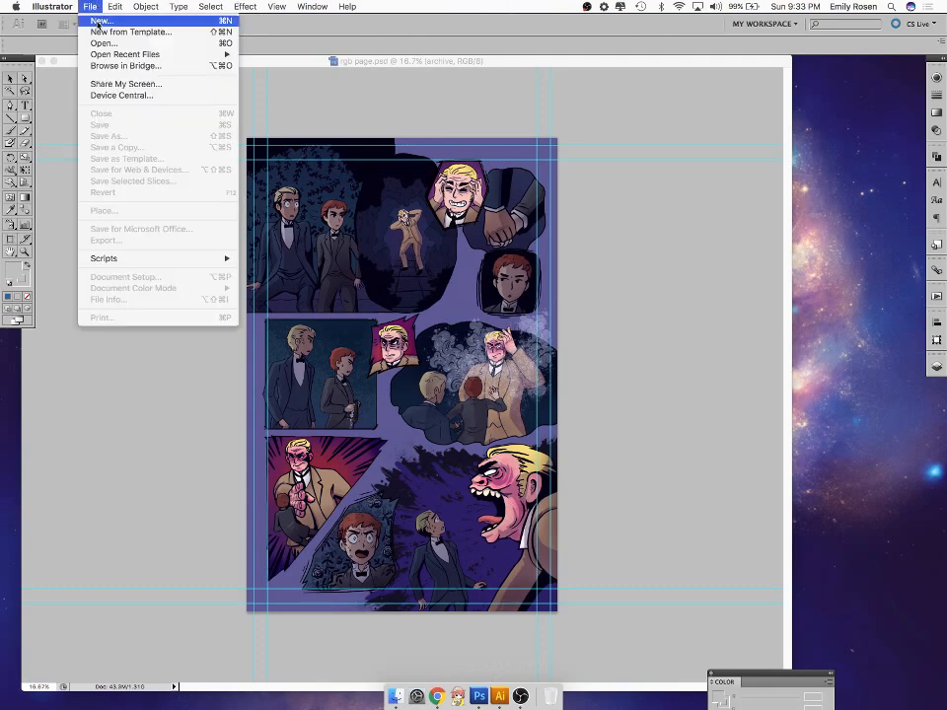
{"action": "left_click", "coordinate": [98, 20]}
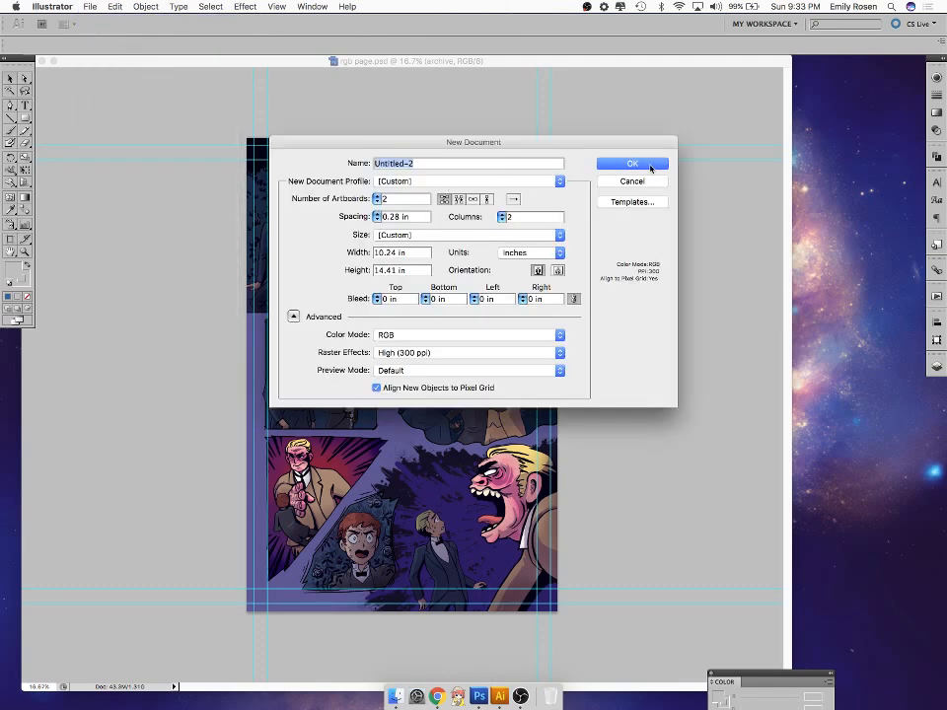
{"action": "left_click", "coordinate": [436, 338]}
{"action": "left_click", "coordinate": [435, 336]}
{"action": "left_click", "coordinate": [435, 337]}
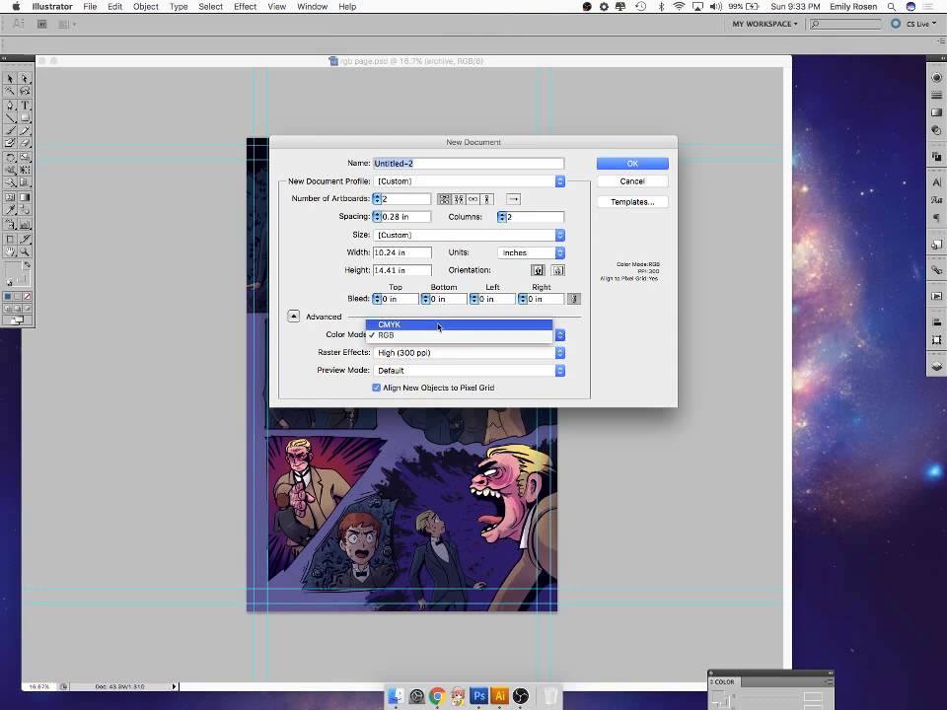
{"action": "left_click", "coordinate": [434, 337]}
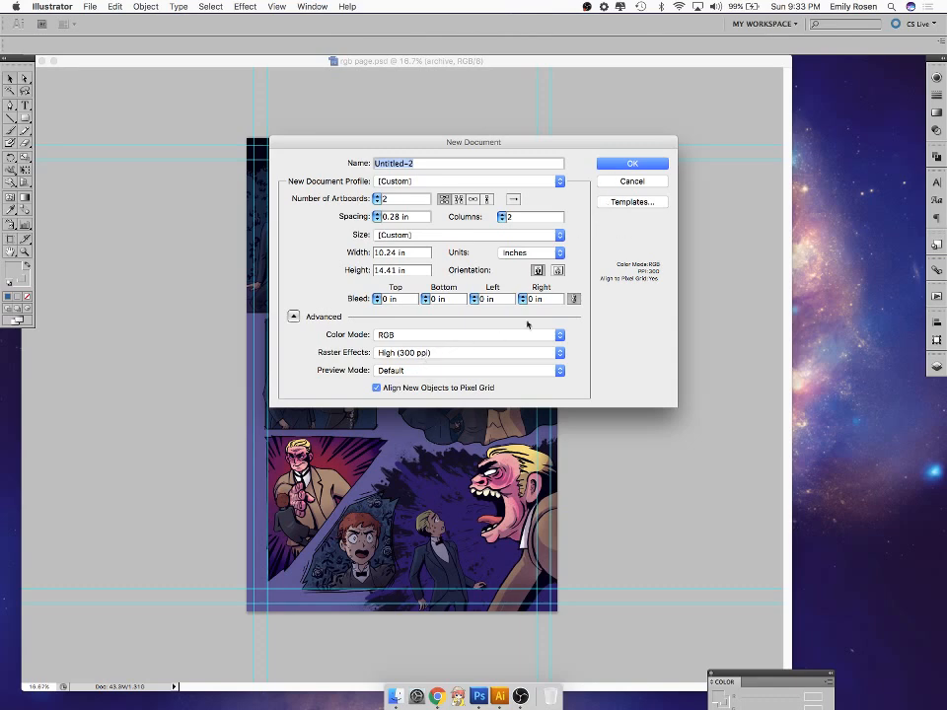
{"action": "left_click", "coordinate": [633, 164]}
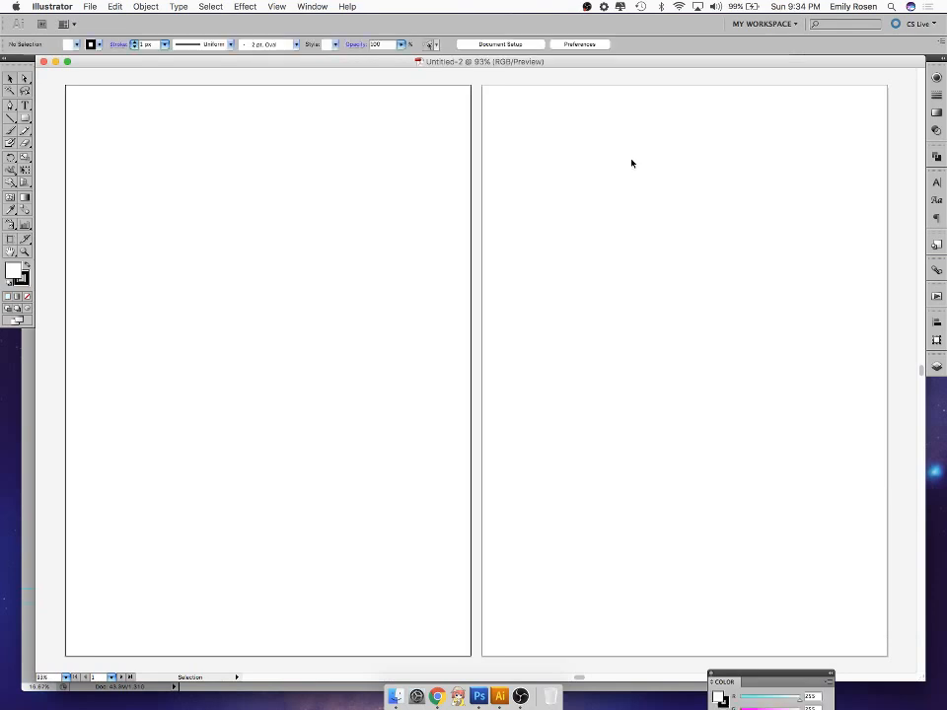
- Place rgb page.psd from the demo folder in Finder, align it to the second artboard's top-left corner, and deselect it
{"action": "left_click", "coordinate": [395, 701]}
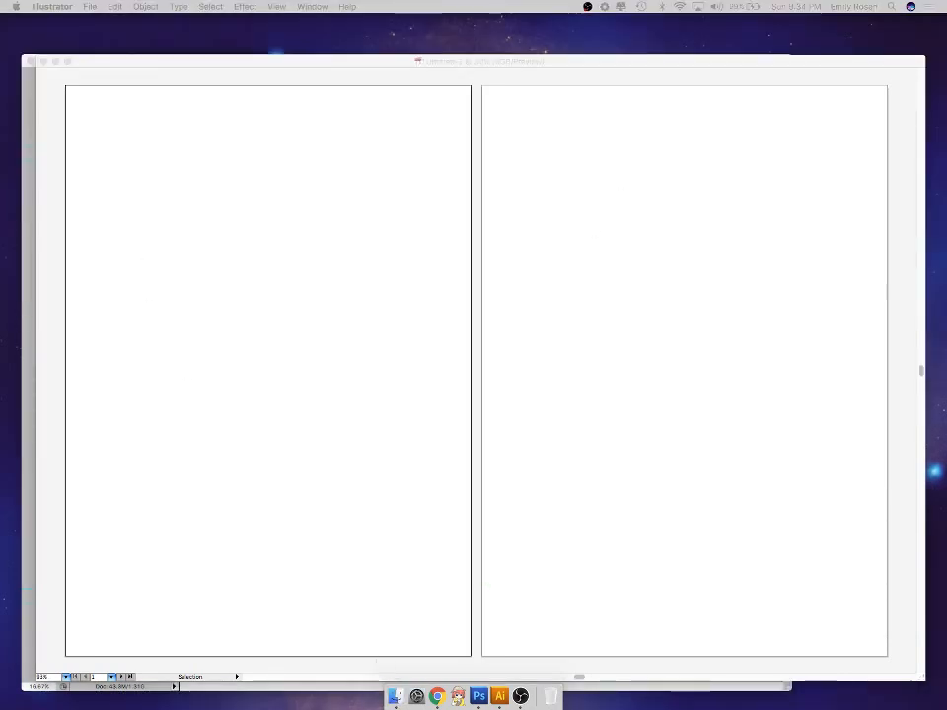
{"action": "left_click_drag", "start_coordinate": [455, 272], "coordinate": [554, 49]}
{"action": "left_click_drag", "start_coordinate": [537, 117], "coordinate": [809, 181]}
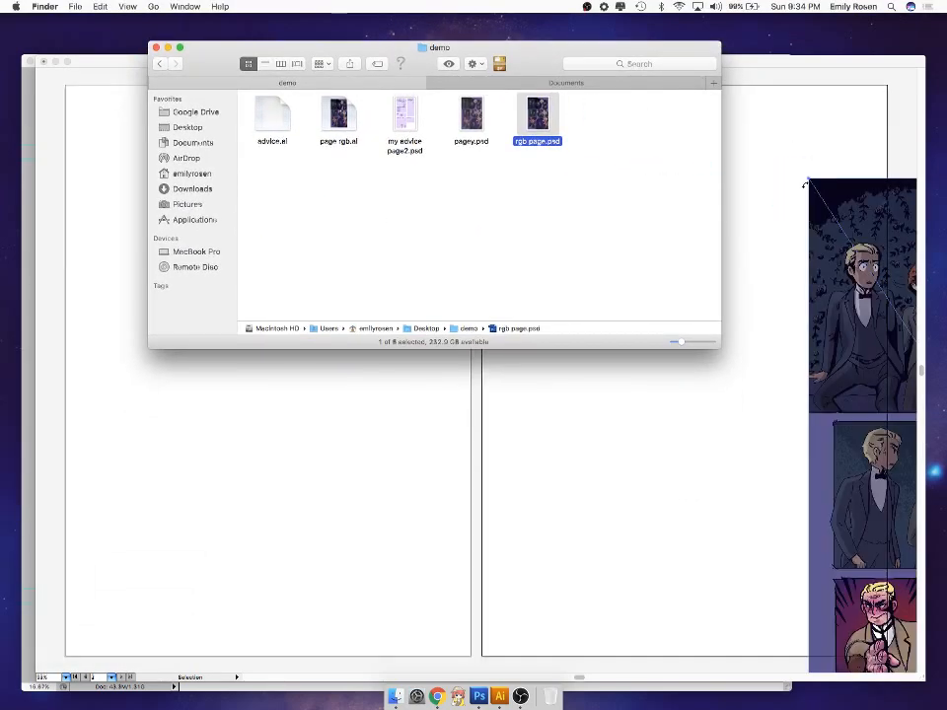
{"action": "left_click", "coordinate": [760, 150]}
{"action": "left_click_drag", "start_coordinate": [847, 213], "coordinate": [520, 117]}
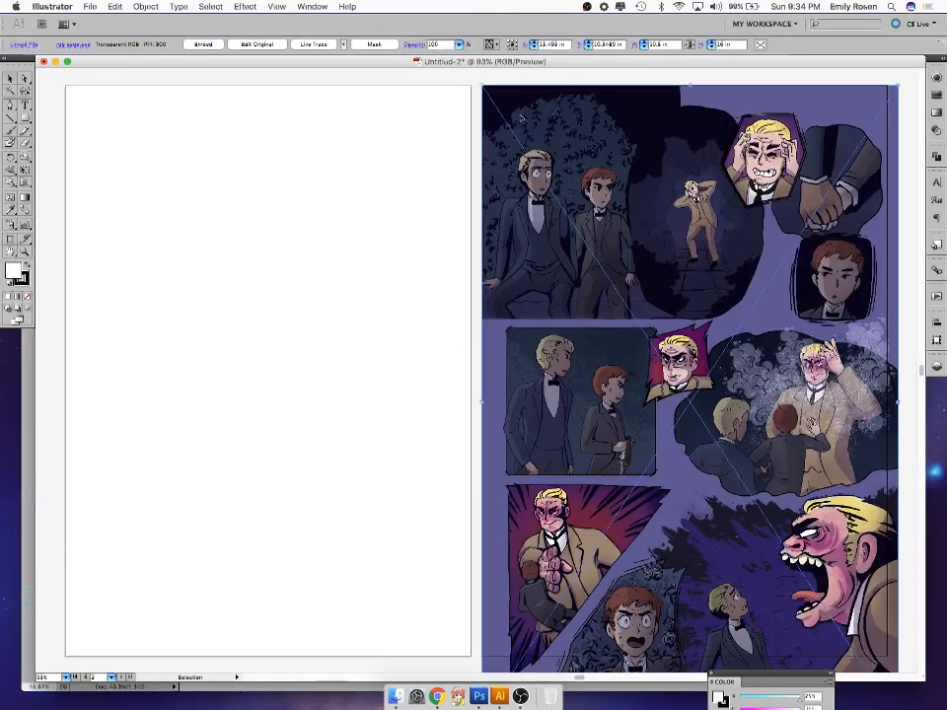
{"action": "scroll", "coordinate": [592, 244], "scroll_direction": "down", "scroll_amount": 3}
{"action": "scroll", "coordinate": [592, 244], "scroll_direction": "right", "scroll_amount": 5}
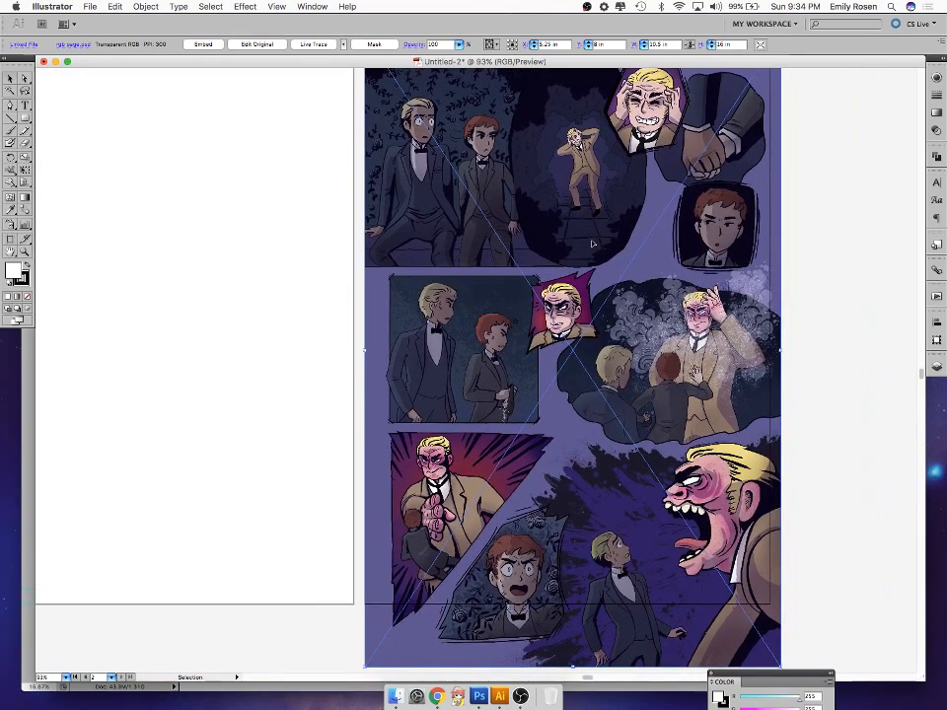
{"action": "scroll", "coordinate": [592, 244], "scroll_direction": "right", "scroll_amount": 3}
{"action": "key", "text": "super+minus"}
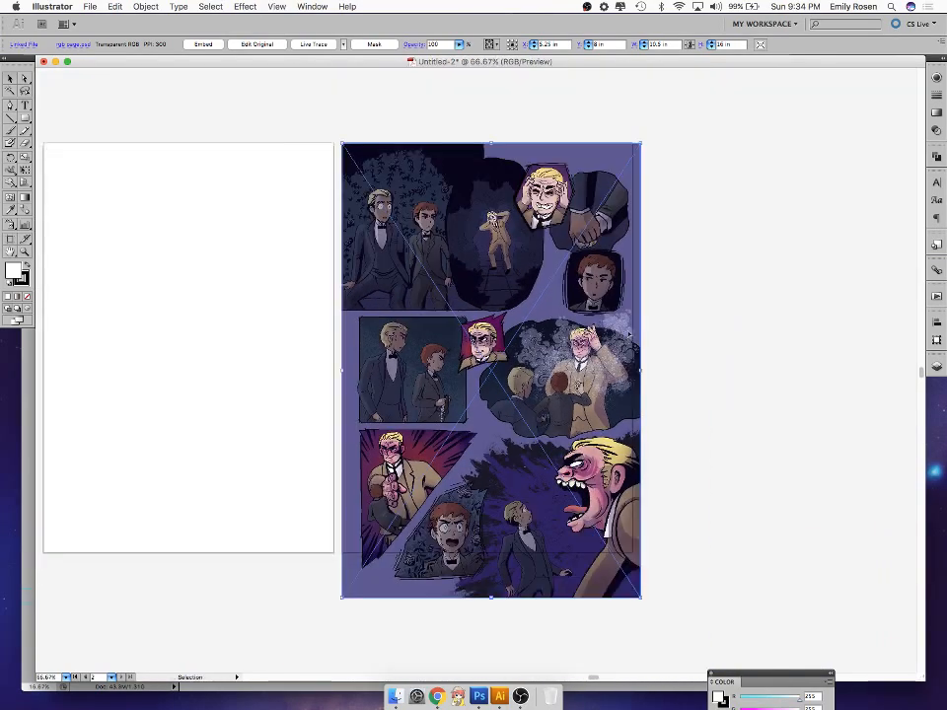
{"action": "key", "text": "v"}
{"action": "left_click", "coordinate": [706, 132]}
{"action": "left_click", "coordinate": [529, 44]}
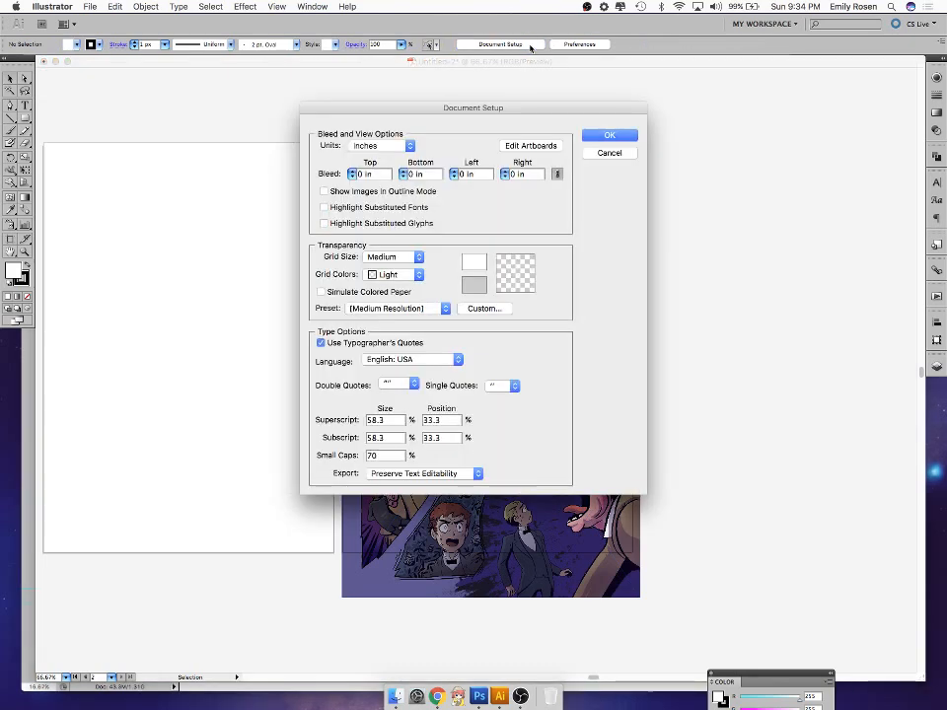
{"action": "left_click", "coordinate": [609, 152]}
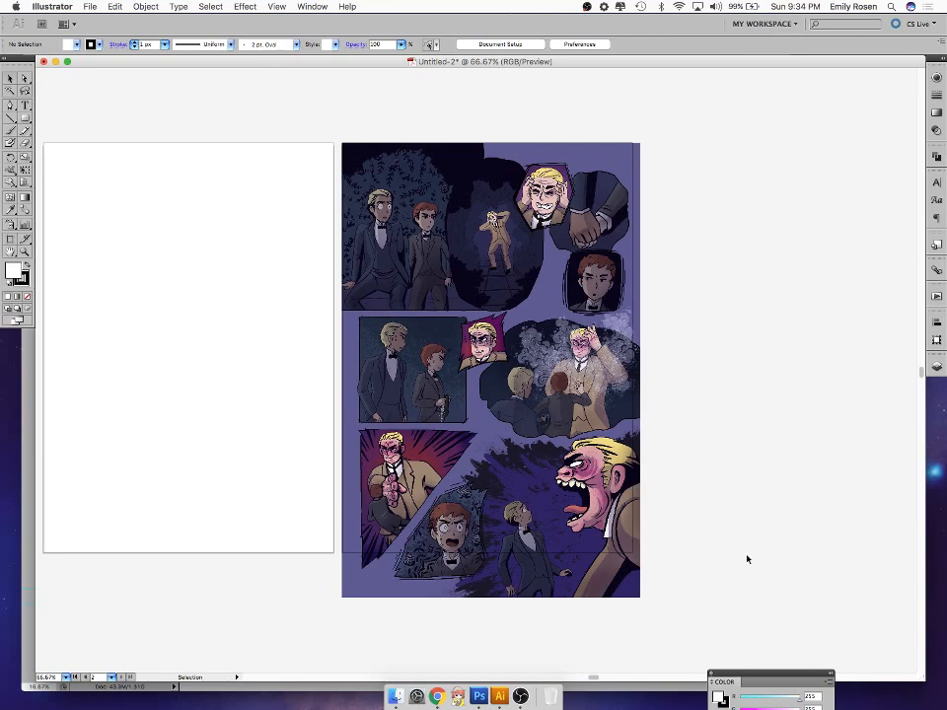
{"action": "left_click", "coordinate": [394, 696]}
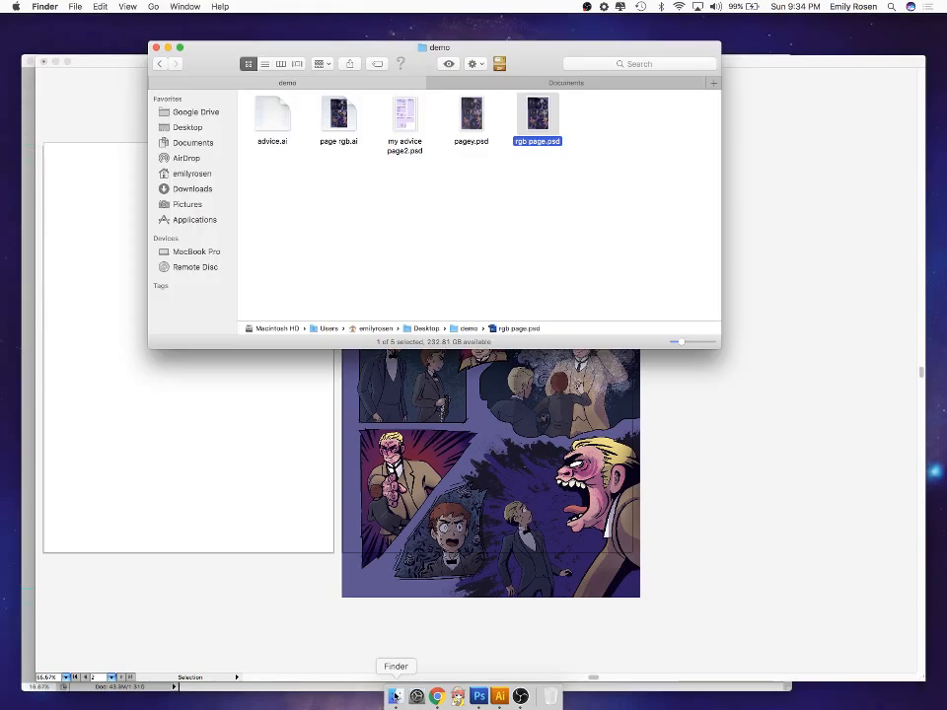
- Switch to Photoshop, hide the cloud, iron filings and color layers of rgb page.psd, and save the file
{"action": "left_click", "coordinate": [479, 696]}
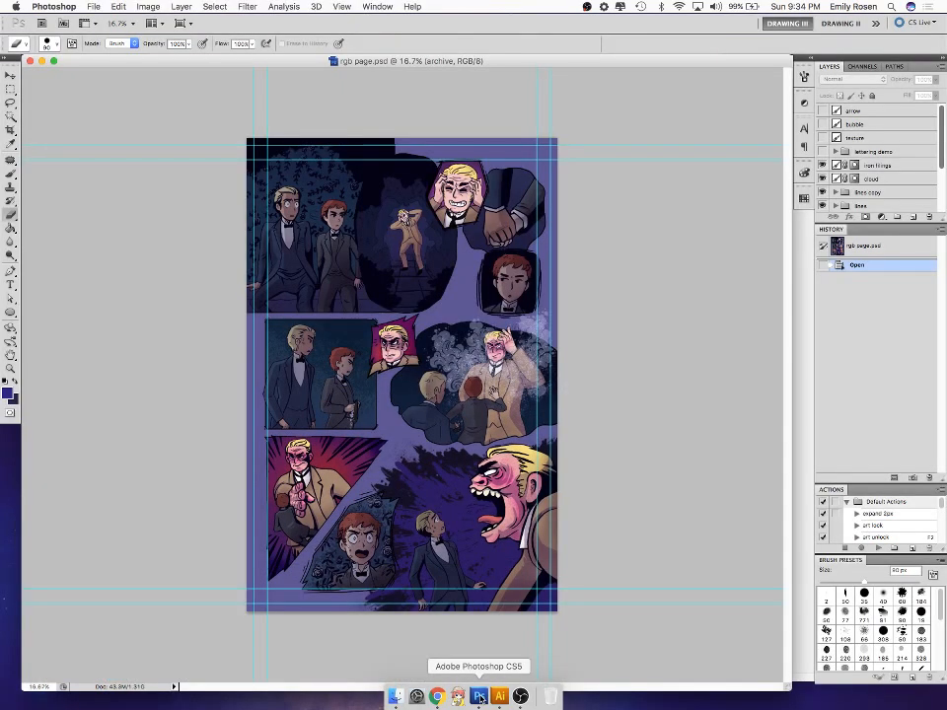
{"action": "left_click", "coordinate": [823, 178]}
{"action": "left_click", "coordinate": [823, 178]}
{"action": "scroll", "coordinate": [823, 182], "scroll_direction": "down", "scroll_amount": 3}
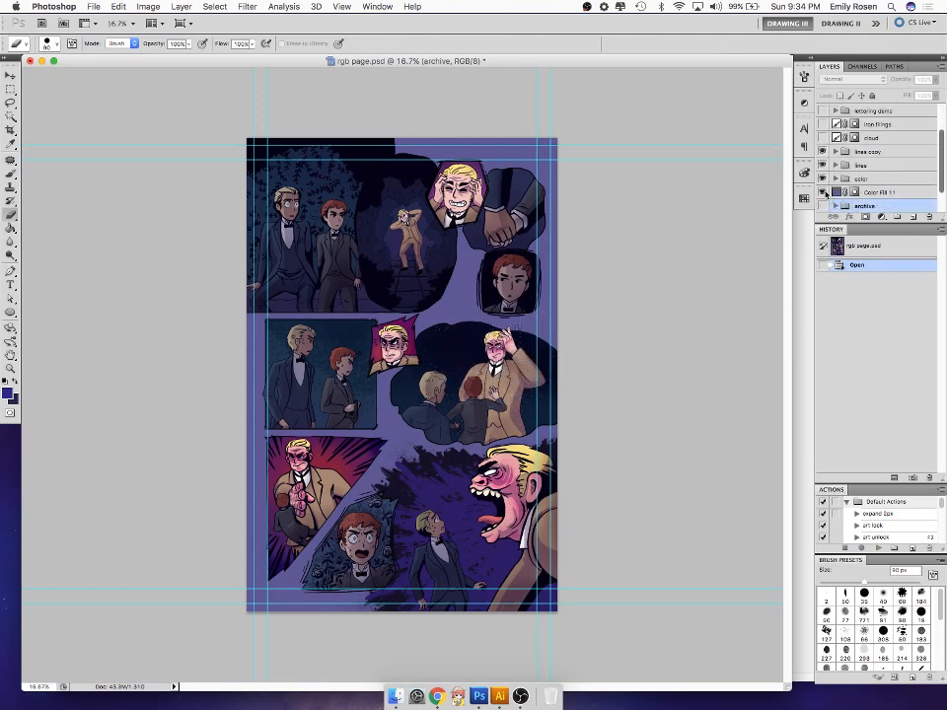
{"action": "left_click", "coordinate": [823, 180]}
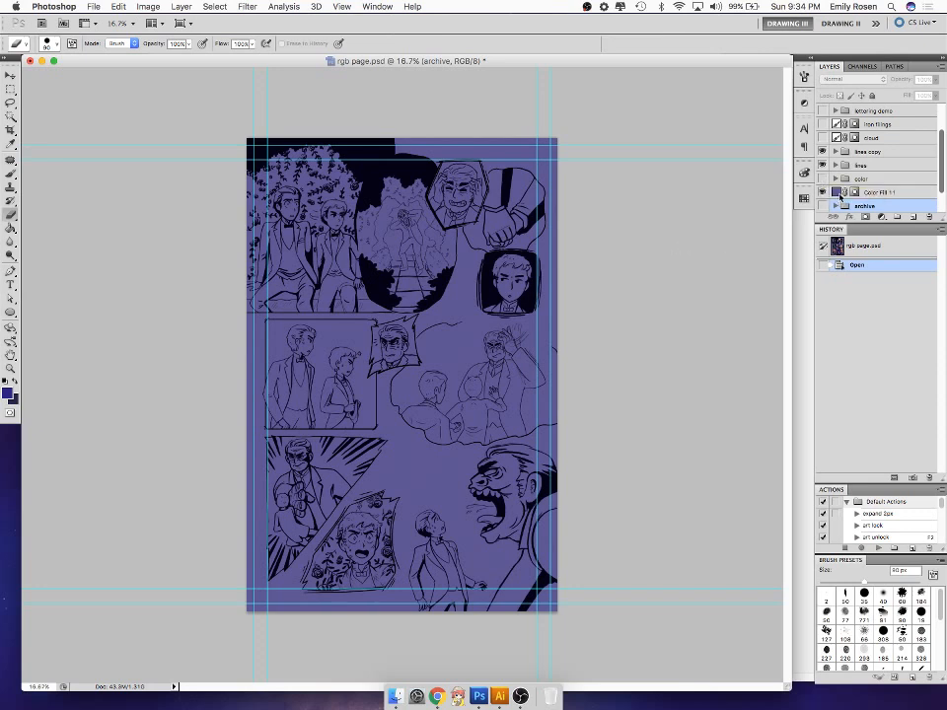
{"action": "key", "text": "super+s"}
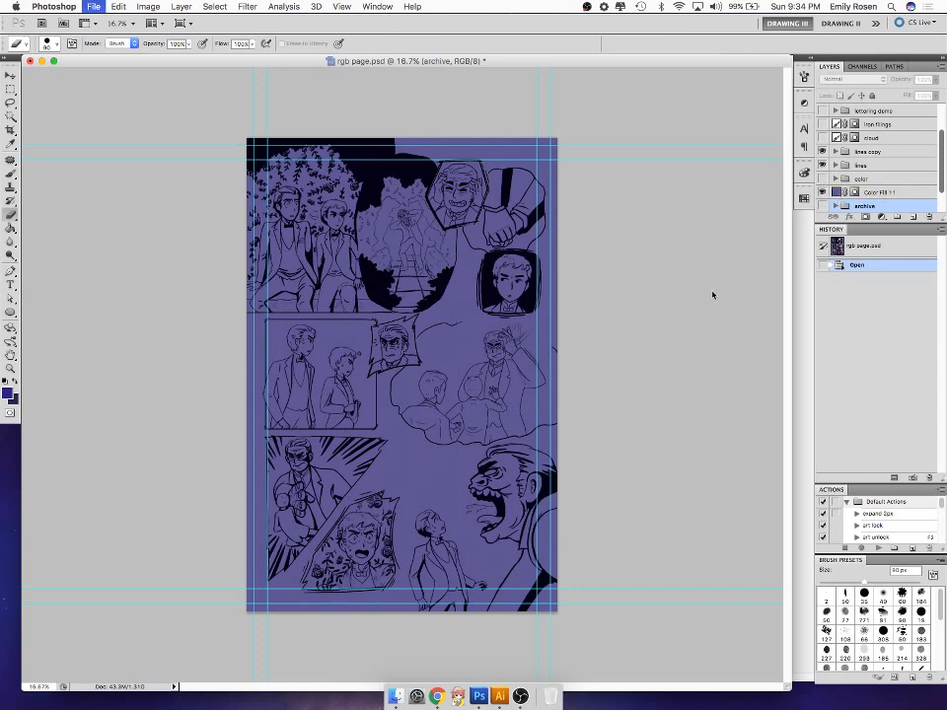
- Switch back to Illustrator and update the modified link to the placed comic page
{"action": "left_click", "coordinate": [500, 696]}
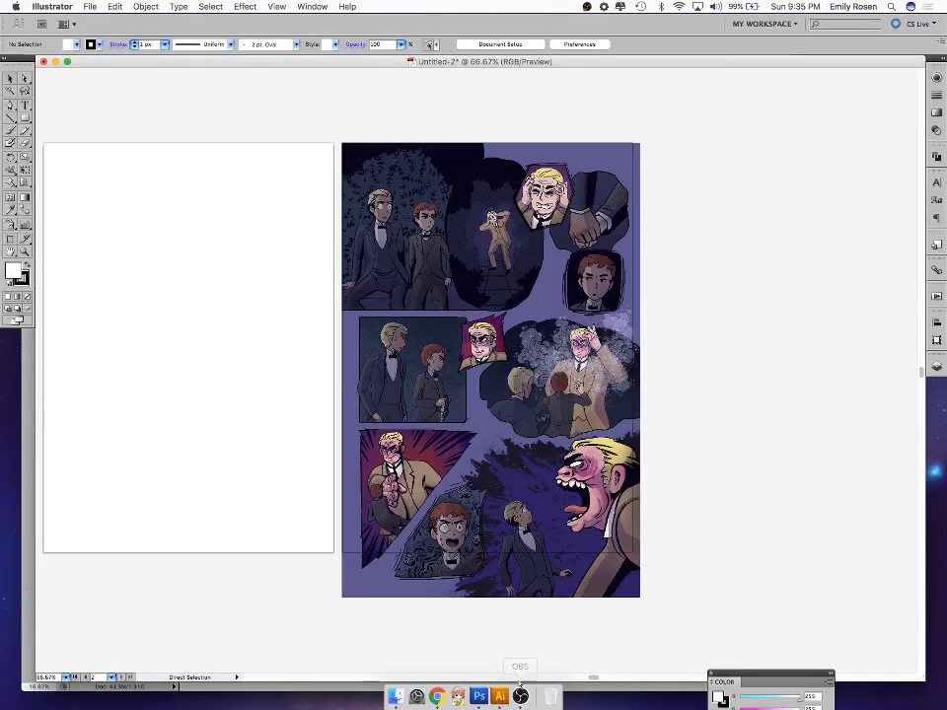
{"action": "left_click", "coordinate": [479, 698]}
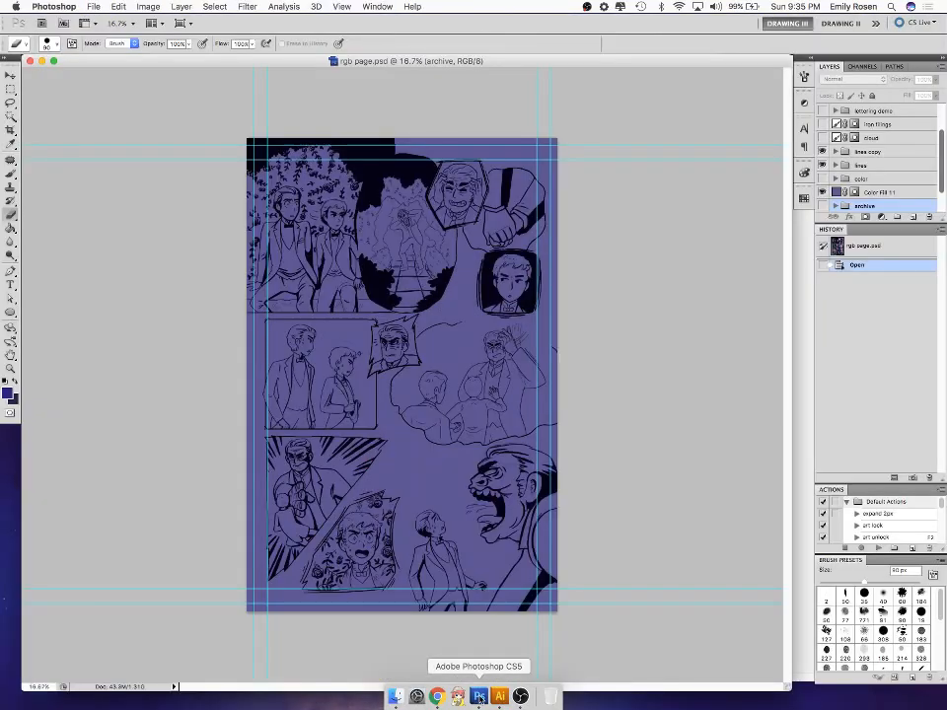
{"action": "left_click", "coordinate": [500, 697]}
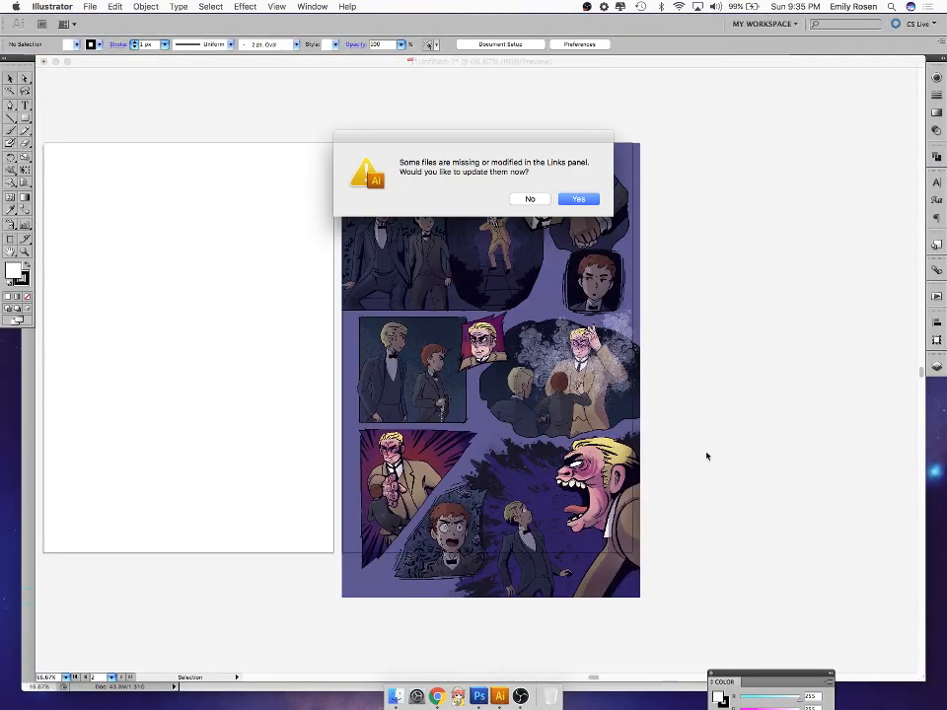
{"action": "left_click", "coordinate": [577, 198]}
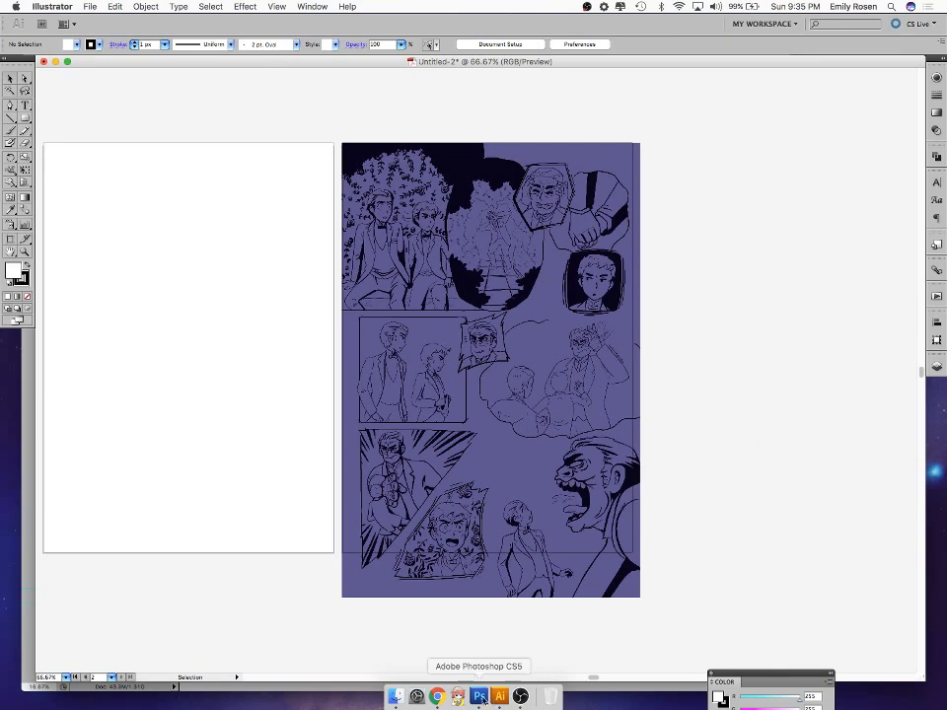
- Switch to Photoshop, show the color, cloud and iron filings layers again, and save rgb page.psd
{"action": "left_click", "coordinate": [480, 697]}
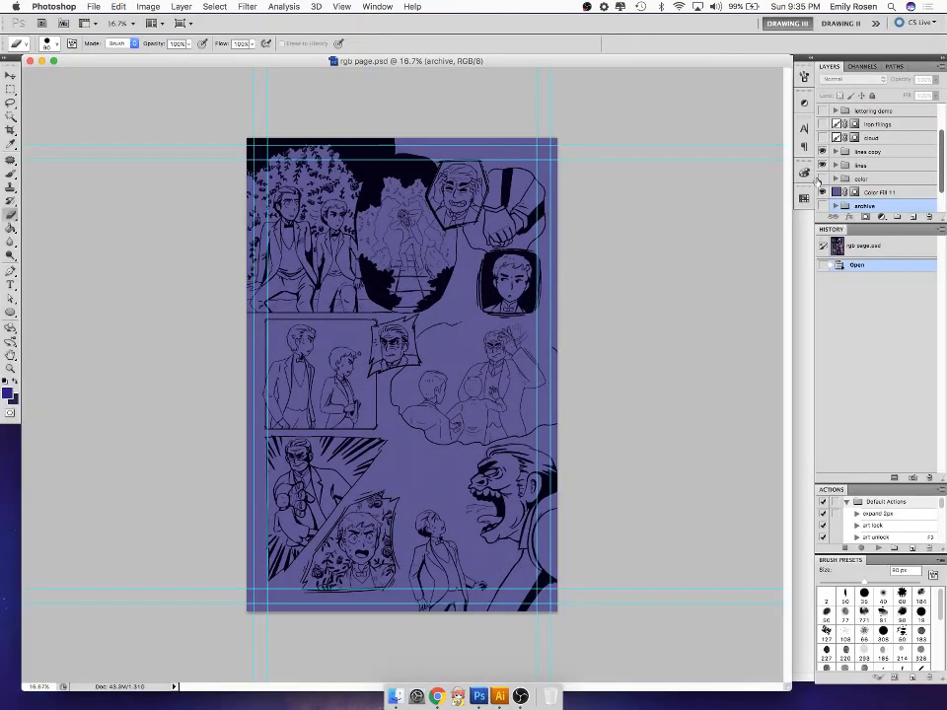
{"action": "left_click", "coordinate": [822, 179]}
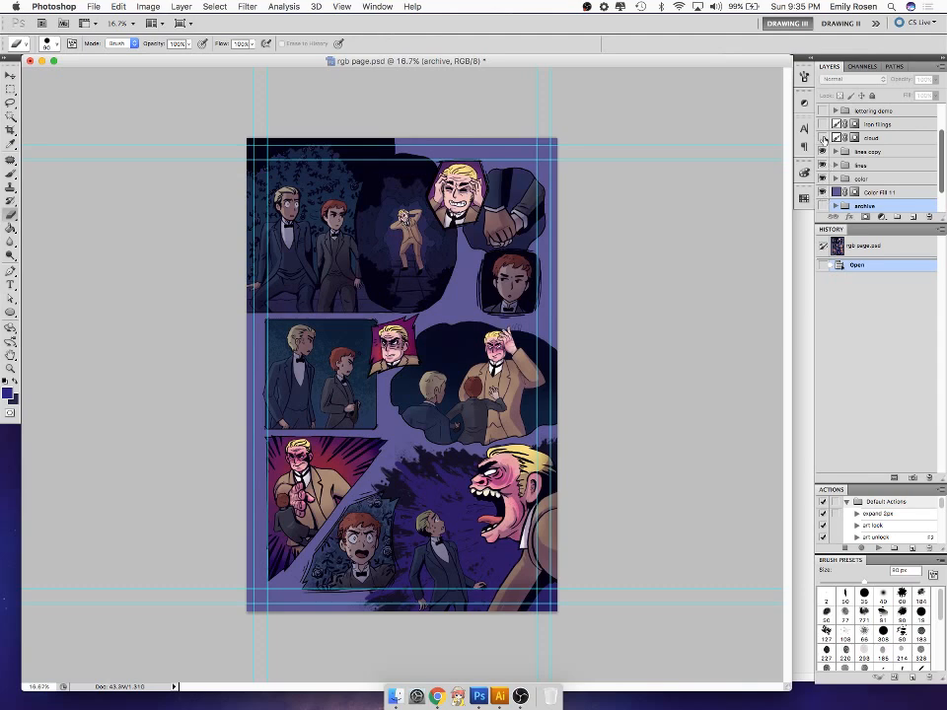
{"action": "left_click", "coordinate": [823, 138]}
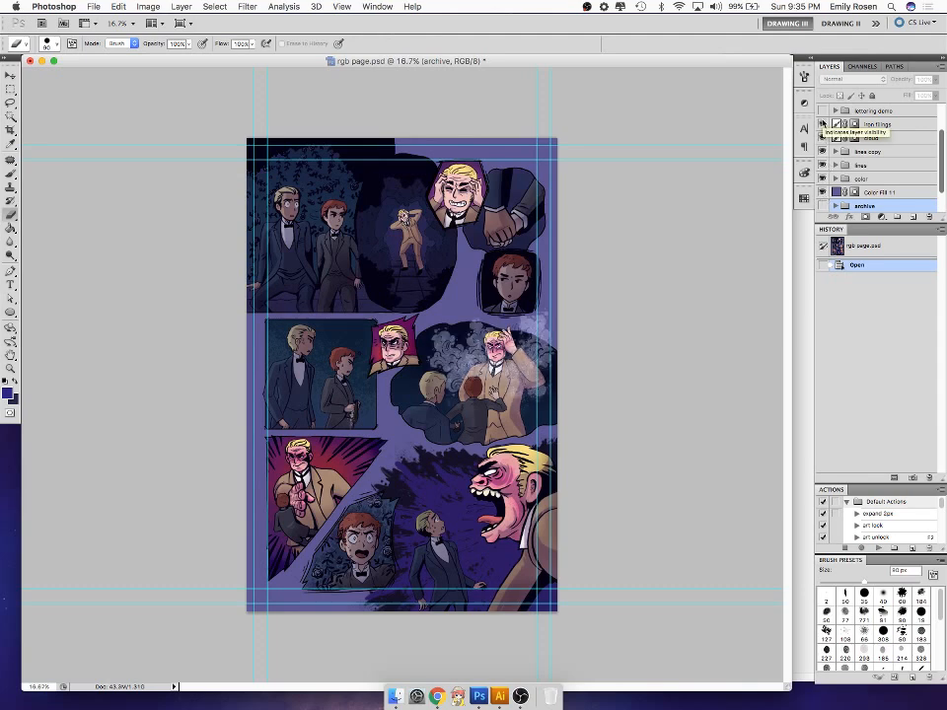
{"action": "left_click", "coordinate": [822, 124]}
{"action": "key", "text": "super+s"}
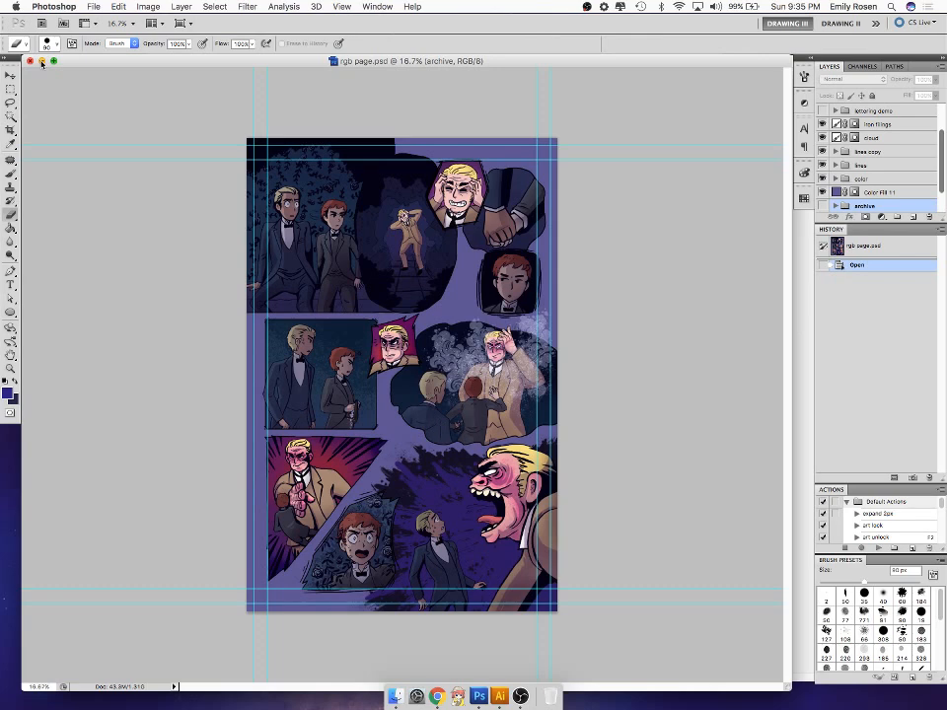
- Switch back to Illustrator, update the modified link to rgb page.psd, and leave the placed page deselected
{"action": "left_click", "coordinate": [41, 62]}
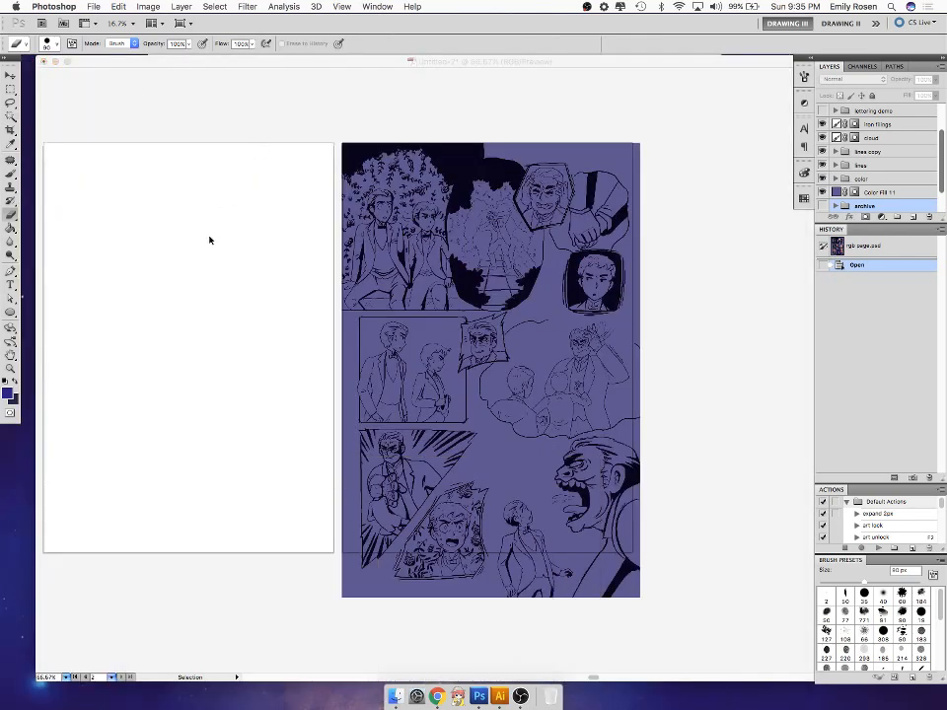
{"action": "left_click", "coordinate": [212, 246]}
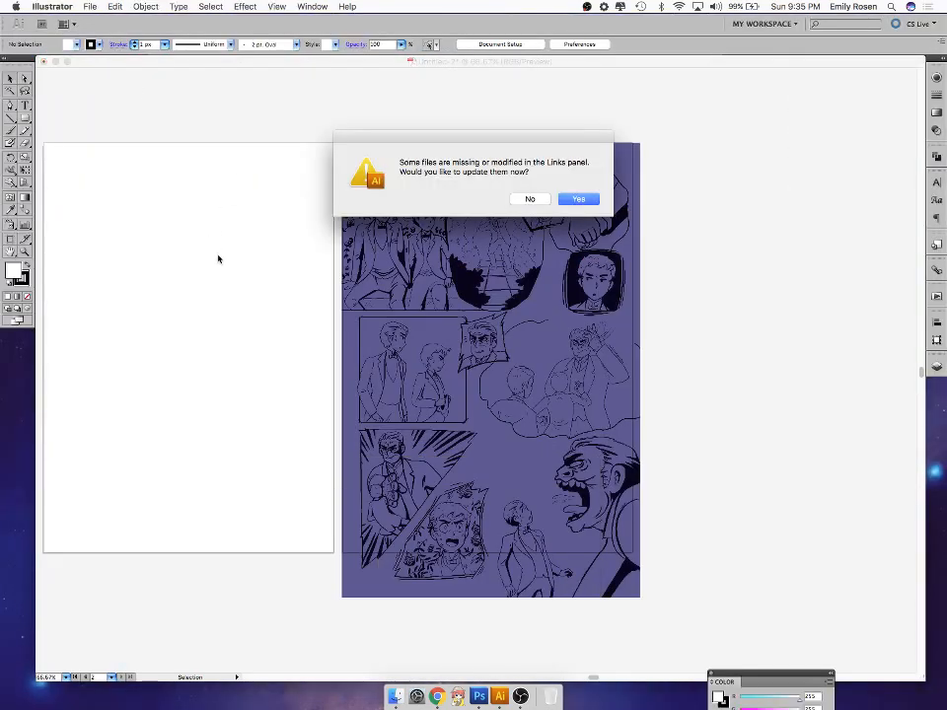
{"action": "left_click", "coordinate": [592, 200]}
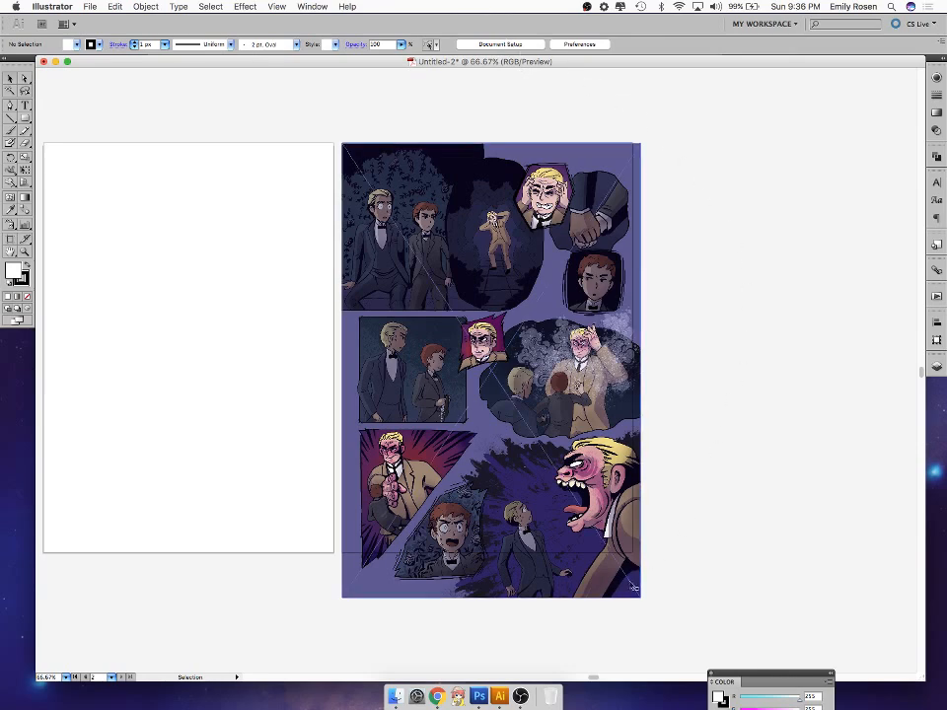
{"action": "left_click", "coordinate": [627, 588]}
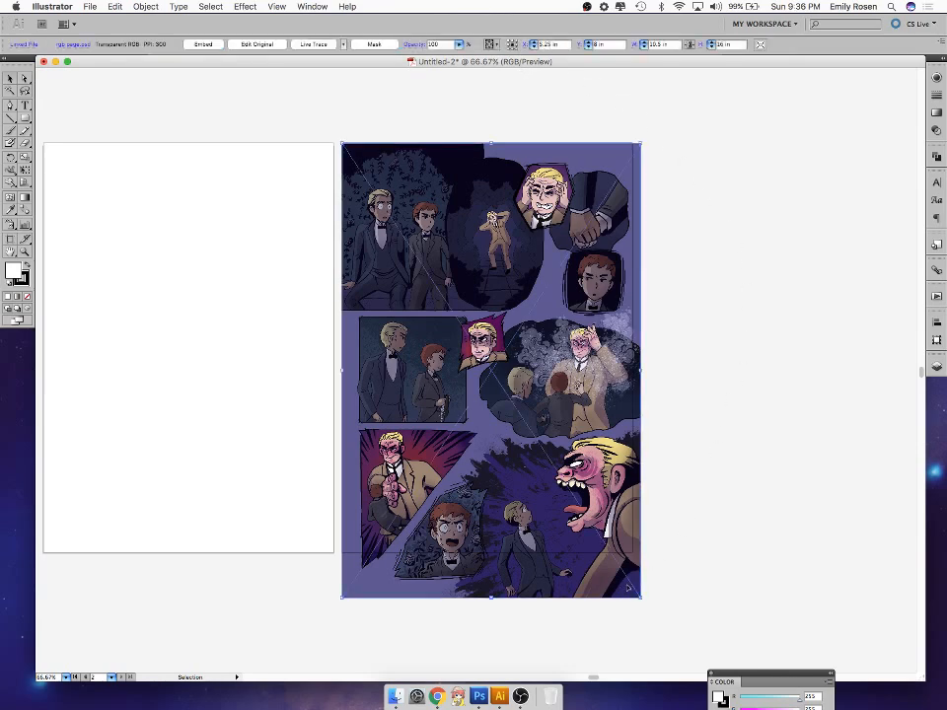
{"action": "left_click", "coordinate": [705, 597]}
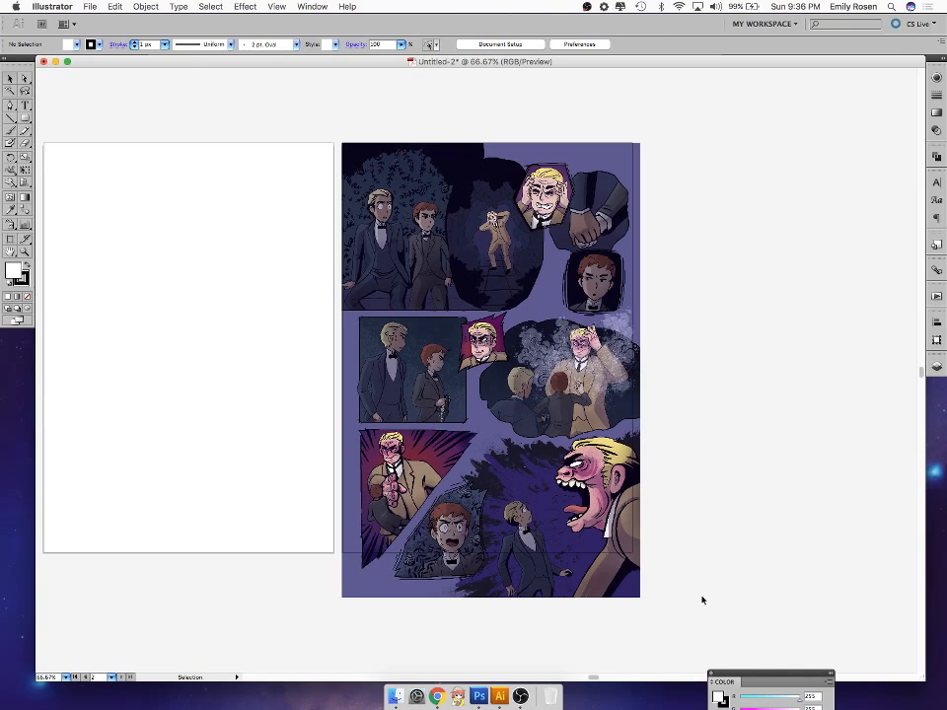
- Delete the placed comic page and place rgb page.psd again from the demo folder in Finder, aligned to the second artboard's top-left corner
{"action": "left_click", "coordinate": [605, 586]}
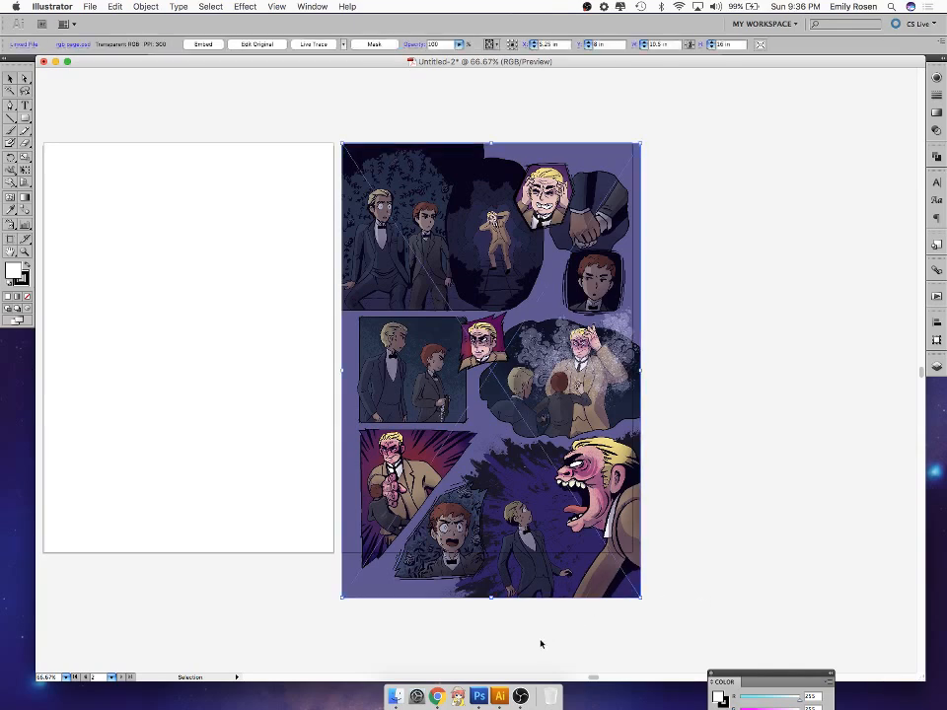
{"action": "key", "text": "Delete"}
{"action": "left_click", "coordinate": [397, 697]}
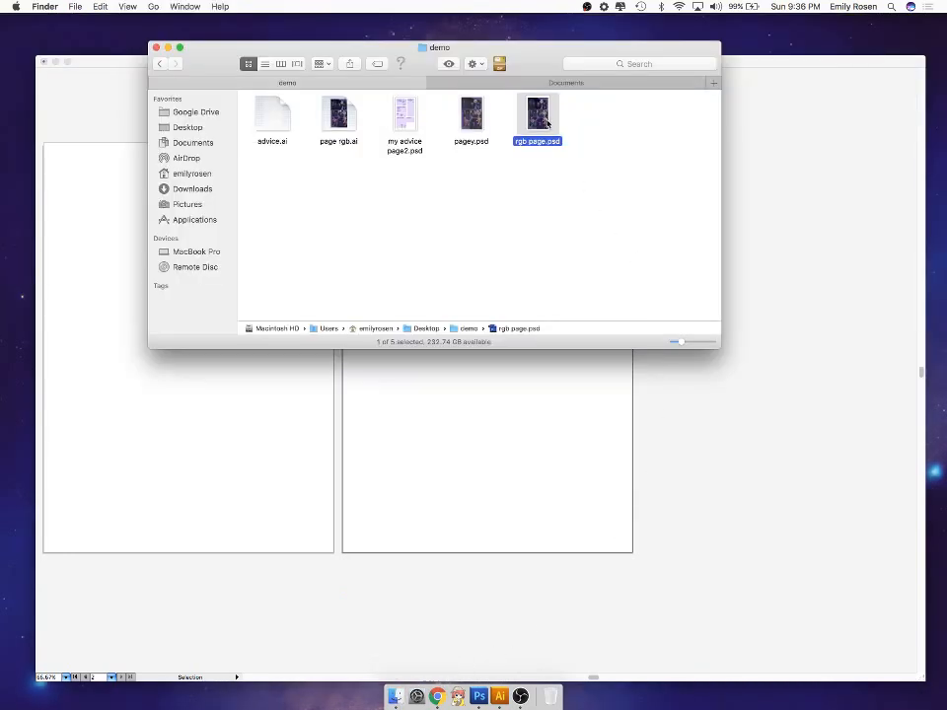
{"action": "left_click_drag", "start_coordinate": [541, 119], "coordinate": [507, 433]}
{"action": "left_click", "coordinate": [406, 572]}
{"action": "left_click_drag", "start_coordinate": [628, 550], "coordinate": [477, 302]}
{"action": "left_click", "coordinate": [720, 268]}
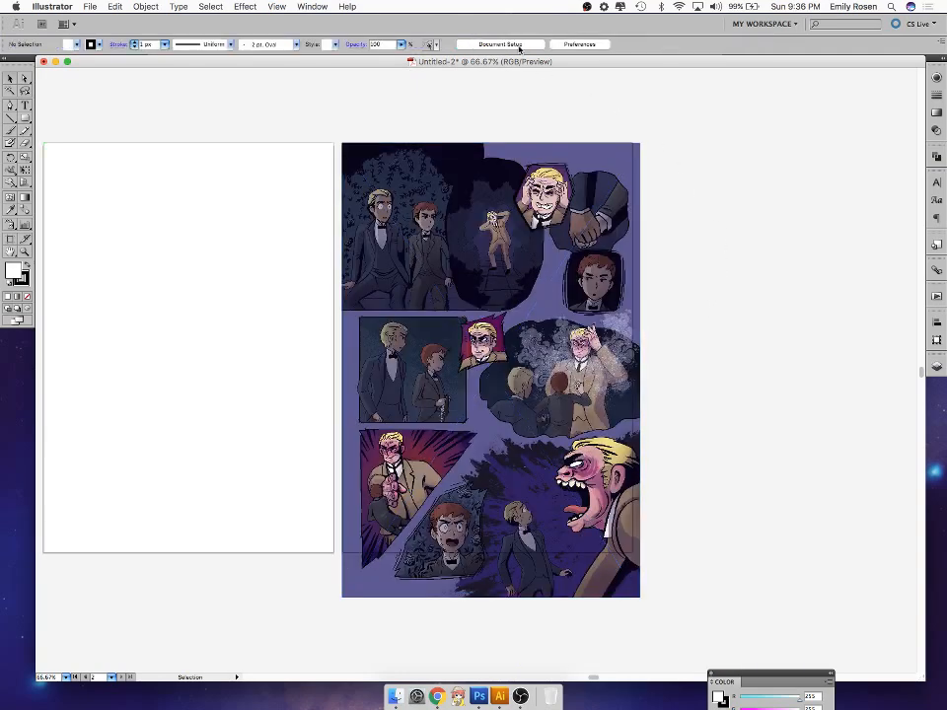
- Resize Artboard 2 to fit the placed comic page and extend Artboard 1's height to 16 in
{"action": "left_click", "coordinate": [503, 45]}
{"action": "left_click", "coordinate": [548, 146]}
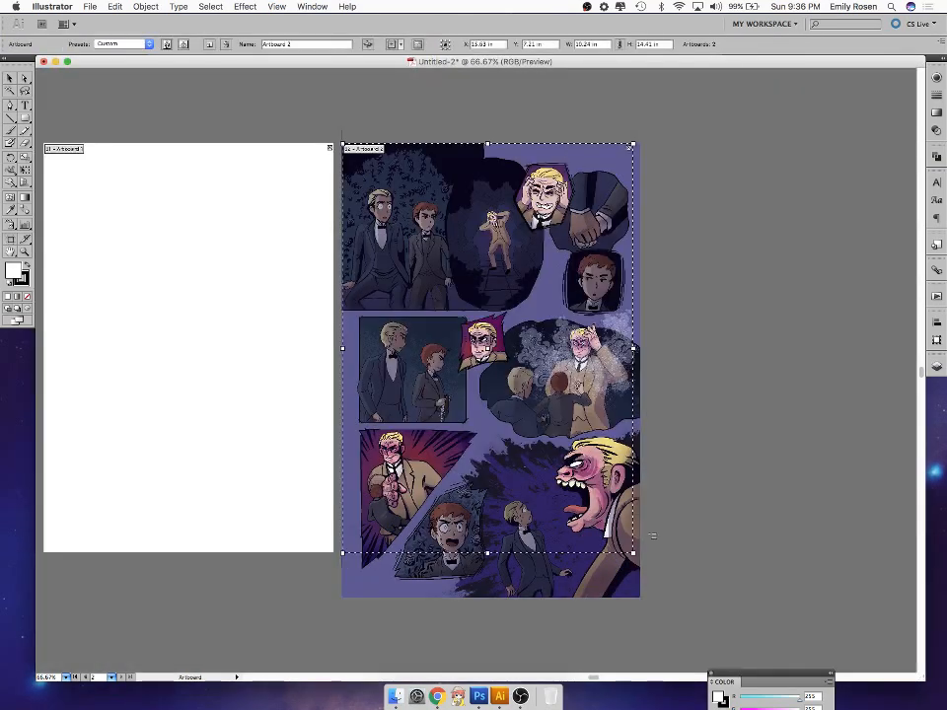
{"action": "left_click_drag", "start_coordinate": [634, 556], "coordinate": [641, 598]}
{"action": "left_click", "coordinate": [244, 537]}
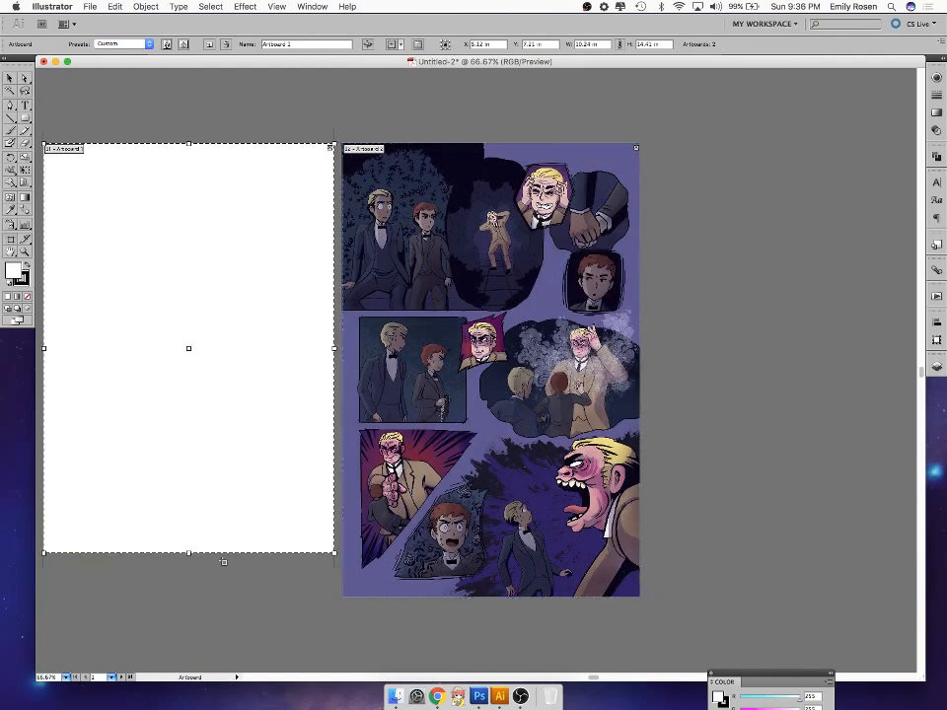
{"action": "left_click_drag", "start_coordinate": [188, 551], "coordinate": [200, 598]}
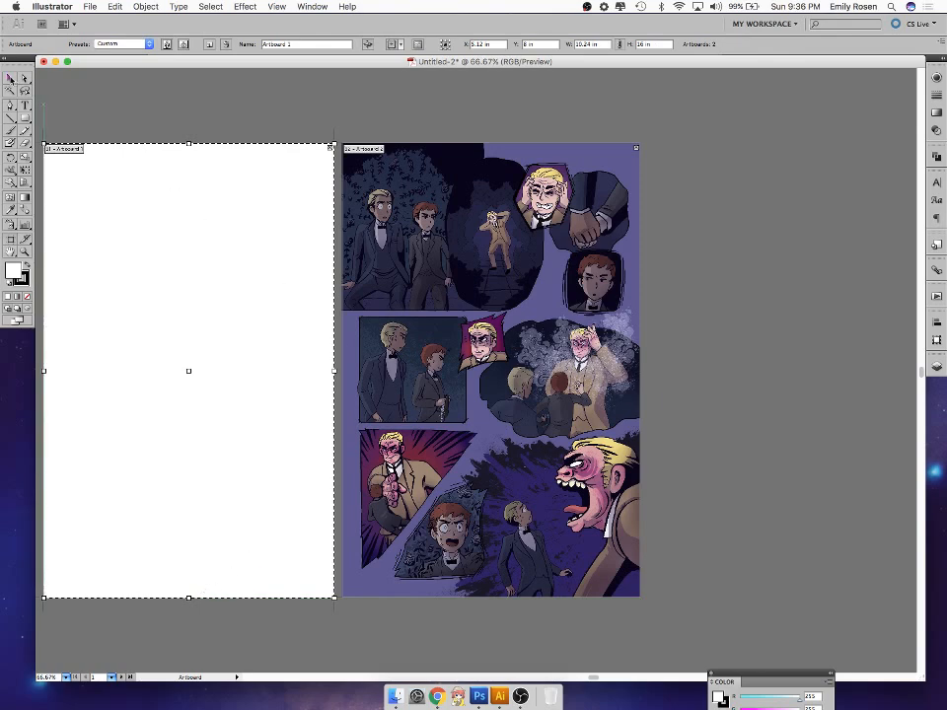
{"action": "key", "text": "Escape"}
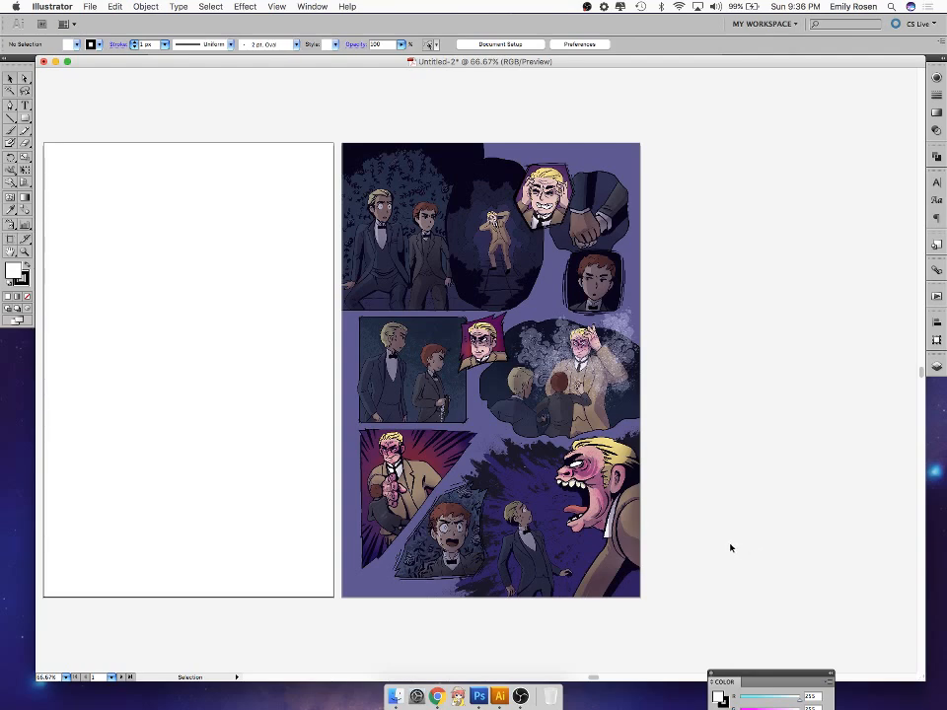
{"action": "key", "text": "super+s"}
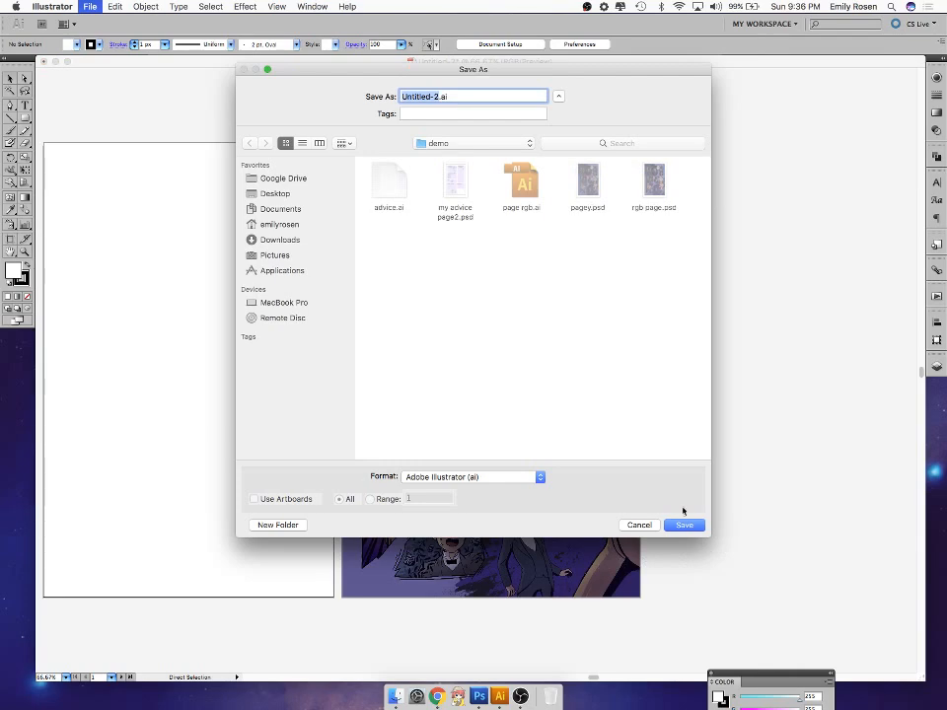
{"action": "left_click", "coordinate": [646, 527]}
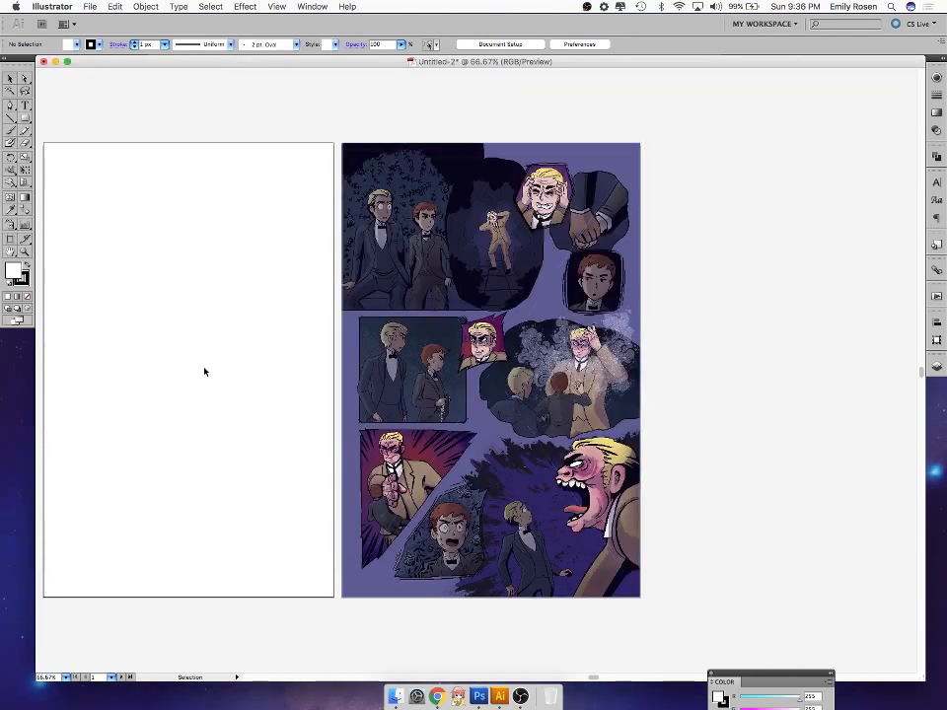
{"action": "left_click", "coordinate": [500, 44]}
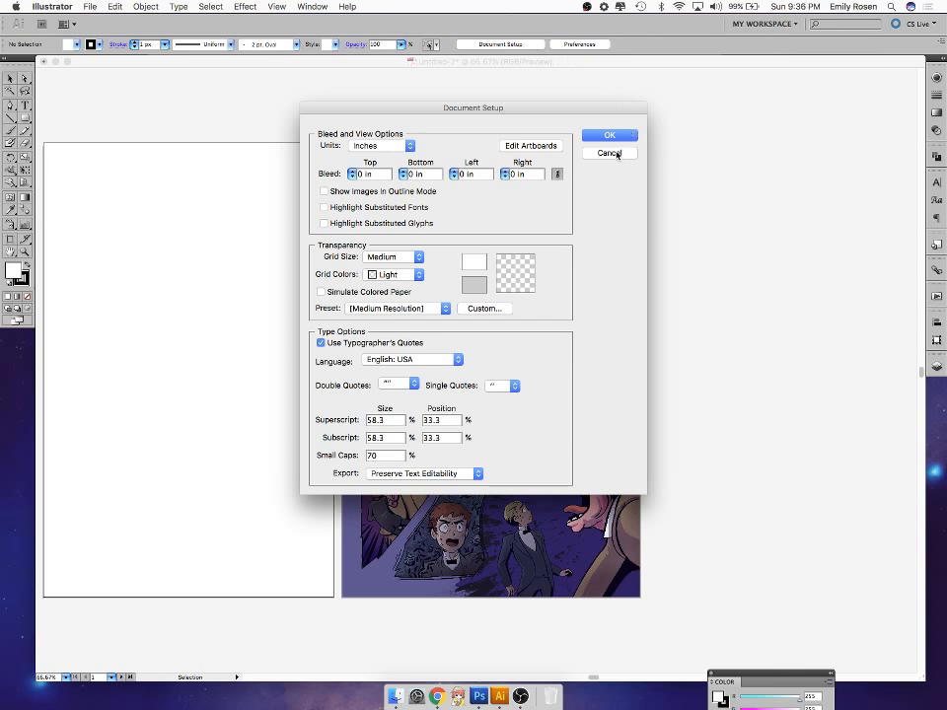
{"action": "left_click", "coordinate": [609, 153]}
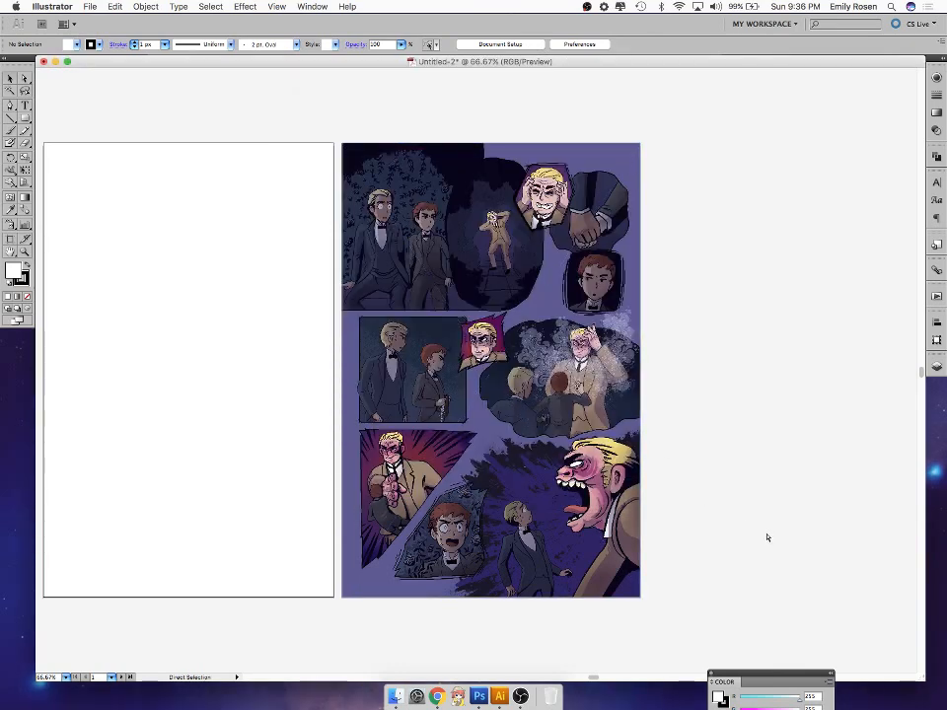
- Save the document as demo.ai in the demo folder with the default Illustrator CS5 options
{"action": "key", "text": "super+s"}
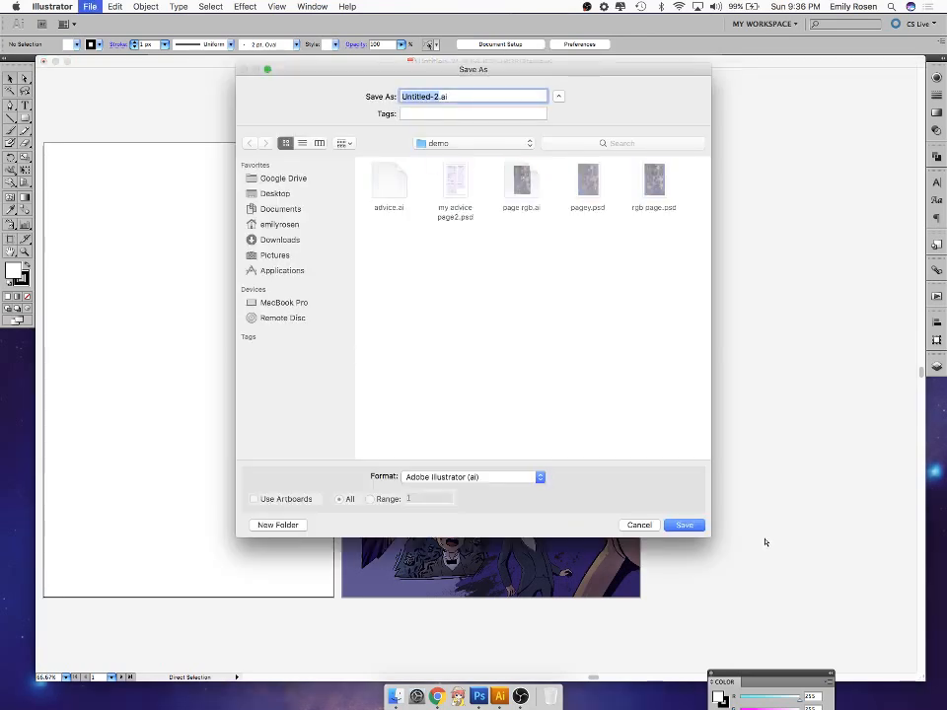
{"action": "type", "text": "de"}
{"action": "left_click", "coordinate": [683, 526]}
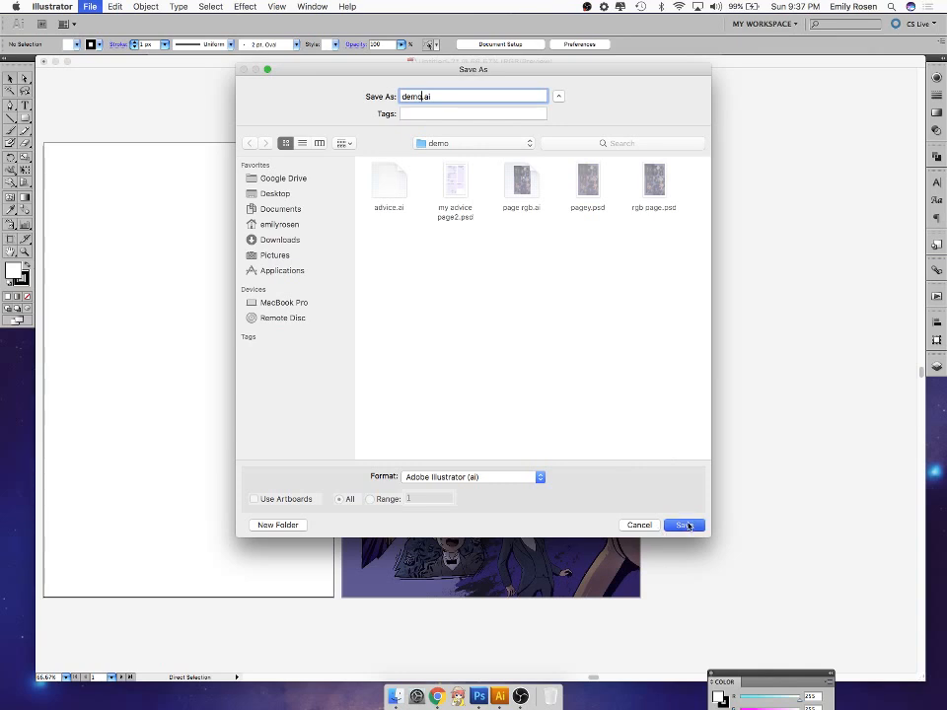
{"action": "left_click", "coordinate": [686, 526]}
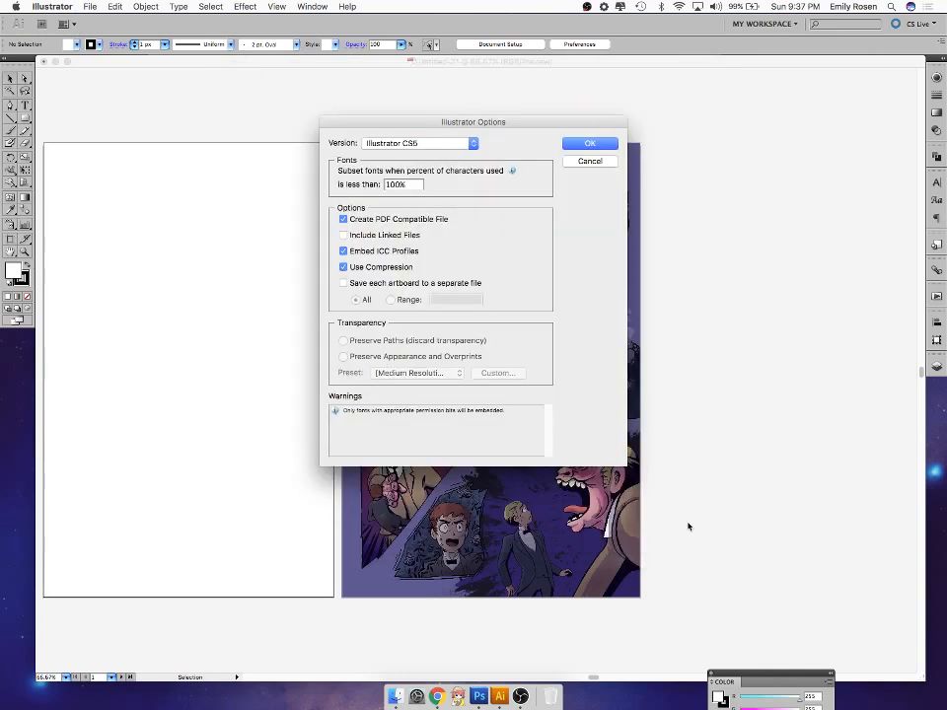
{"action": "left_click", "coordinate": [585, 144]}
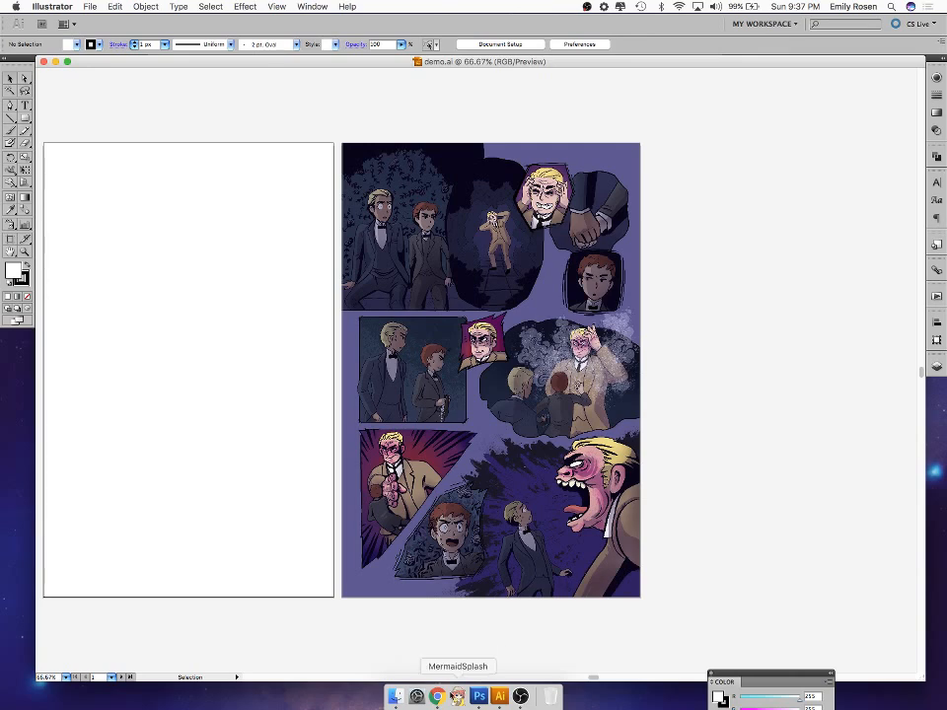
- Switch to the "Script, lettering demo" document in Chrome and copy the Panel 1 caption "Suddenly, the ghost appeared."
{"action": "left_click", "coordinate": [437, 696]}
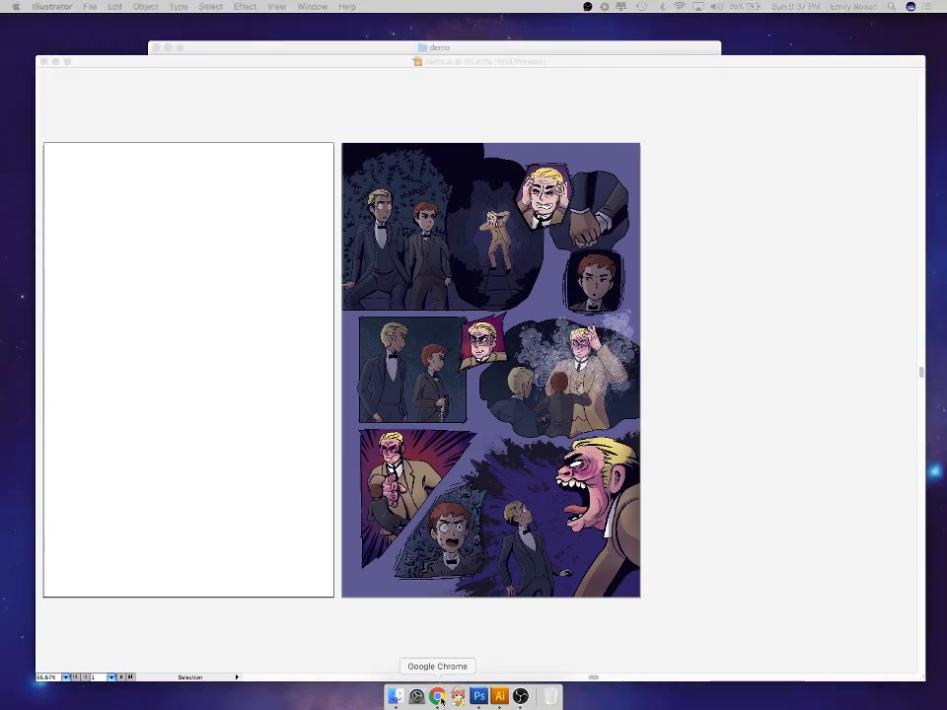
{"action": "right_click", "coordinate": [438, 698]}
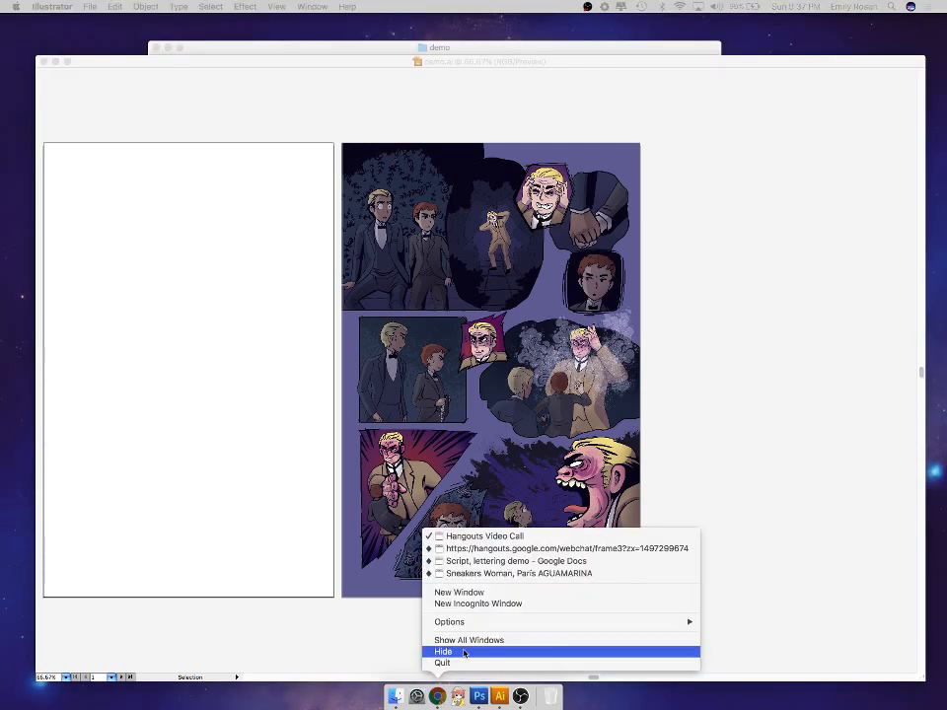
{"action": "left_click", "coordinate": [524, 562]}
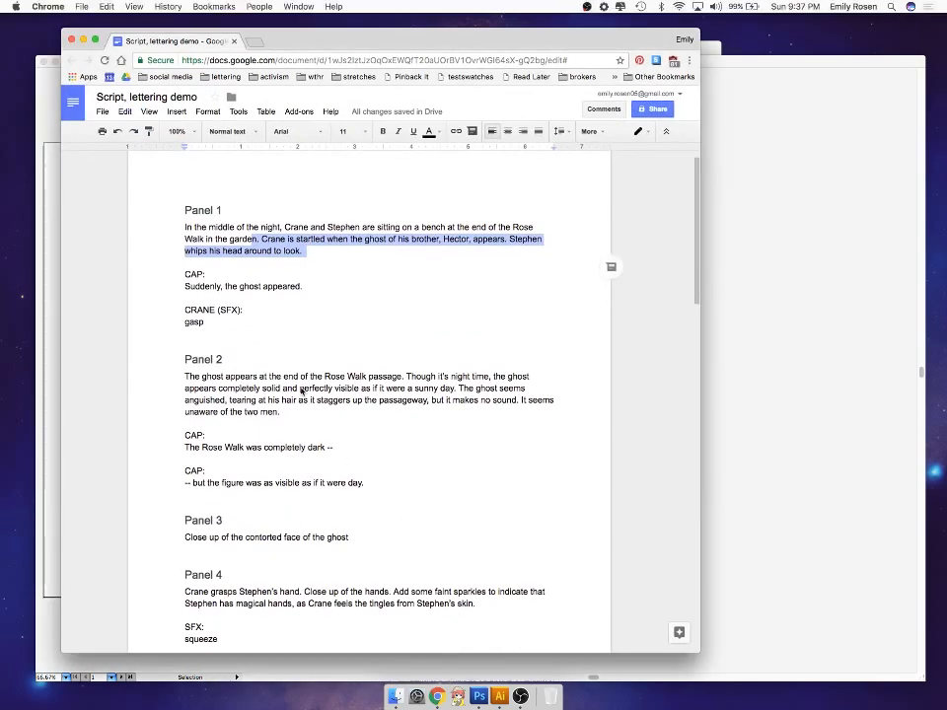
{"action": "double_click", "coordinate": [275, 286]}
{"action": "left_click_drag", "start_coordinate": [305, 288], "coordinate": [188, 288]}
{"action": "key", "text": "super+c"}
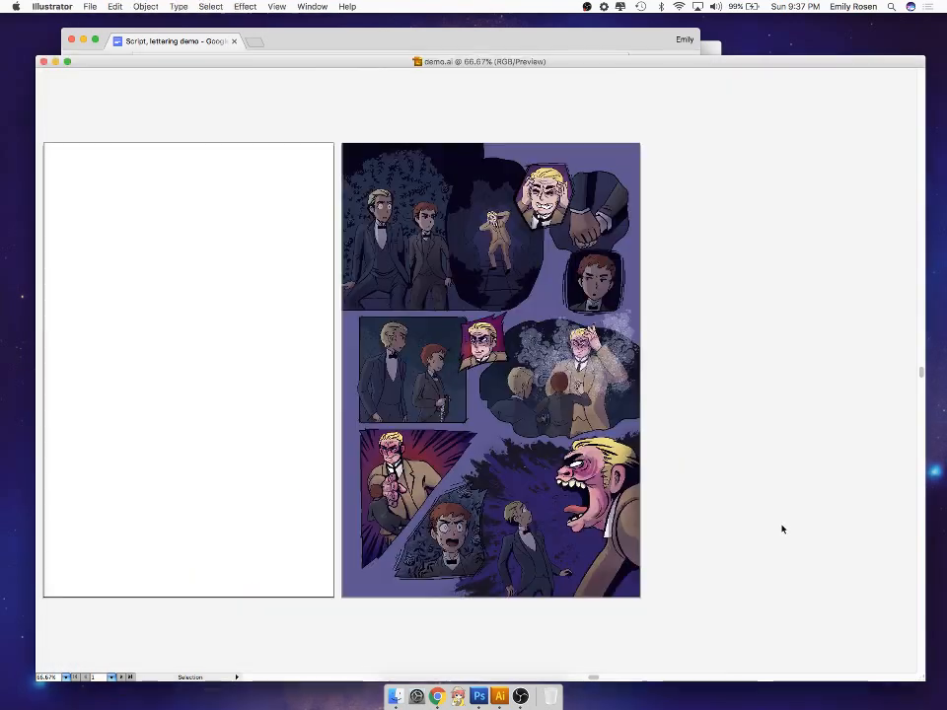
- Switch to Illustrator, paste the caption, and move it to the upper right of the blank first artboard
{"action": "left_click", "coordinate": [779, 530]}
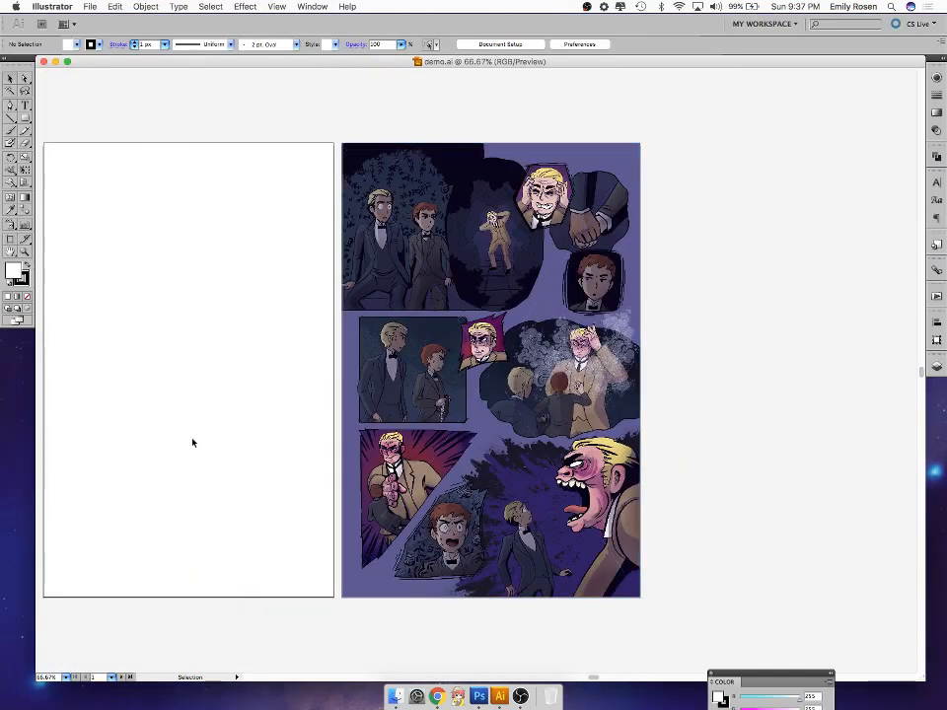
{"action": "key", "text": "super+v"}
{"action": "left_click_drag", "start_coordinate": [486, 372], "coordinate": [287, 176]}
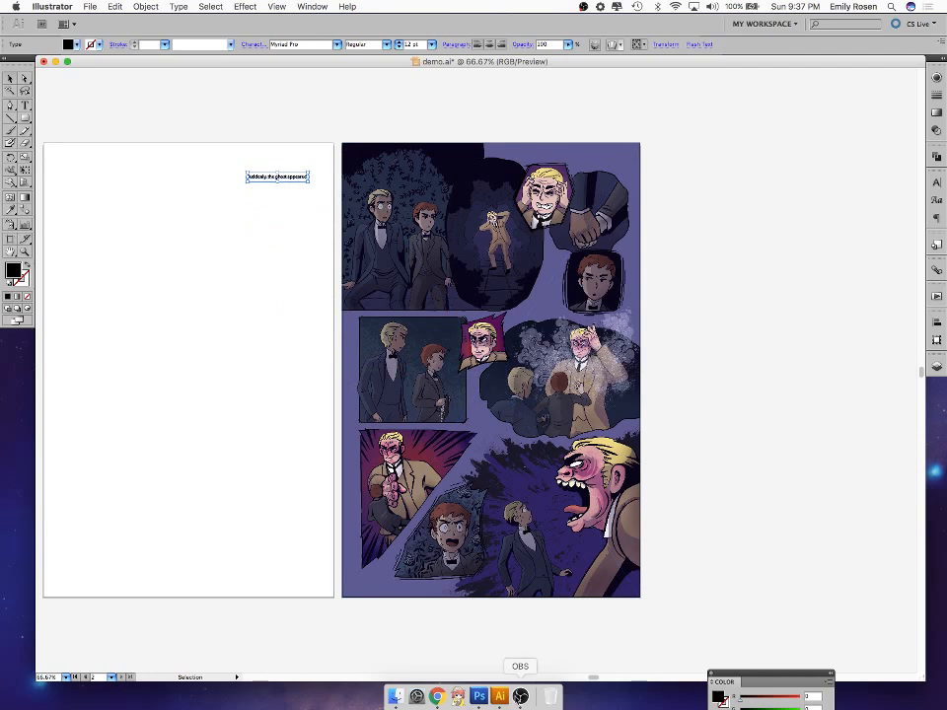
- Copy the Panel 1 sound effect "gasp" from the script in Chrome and paste it below the caption in Illustrator
{"action": "left_click", "coordinate": [437, 697]}
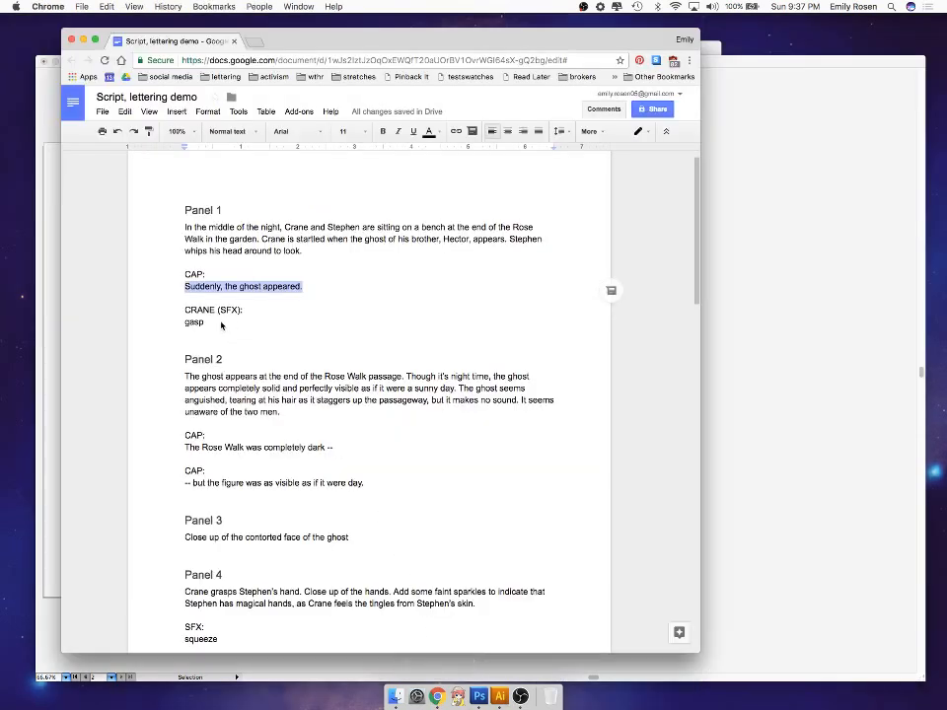
{"action": "left_click_drag", "start_coordinate": [226, 321], "coordinate": [189, 325]}
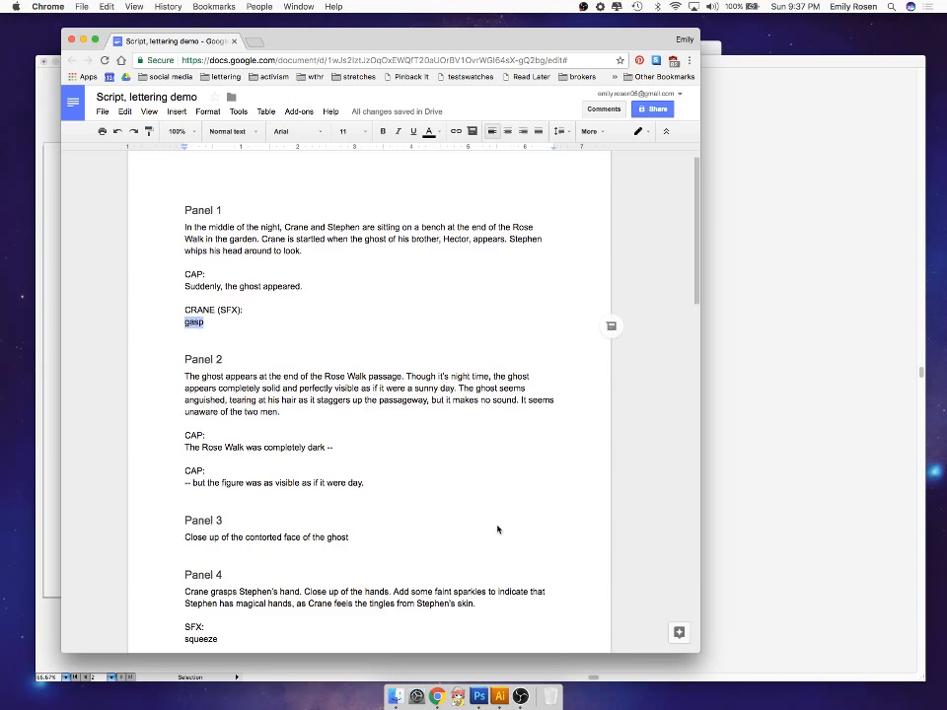
{"action": "left_click", "coordinate": [849, 528]}
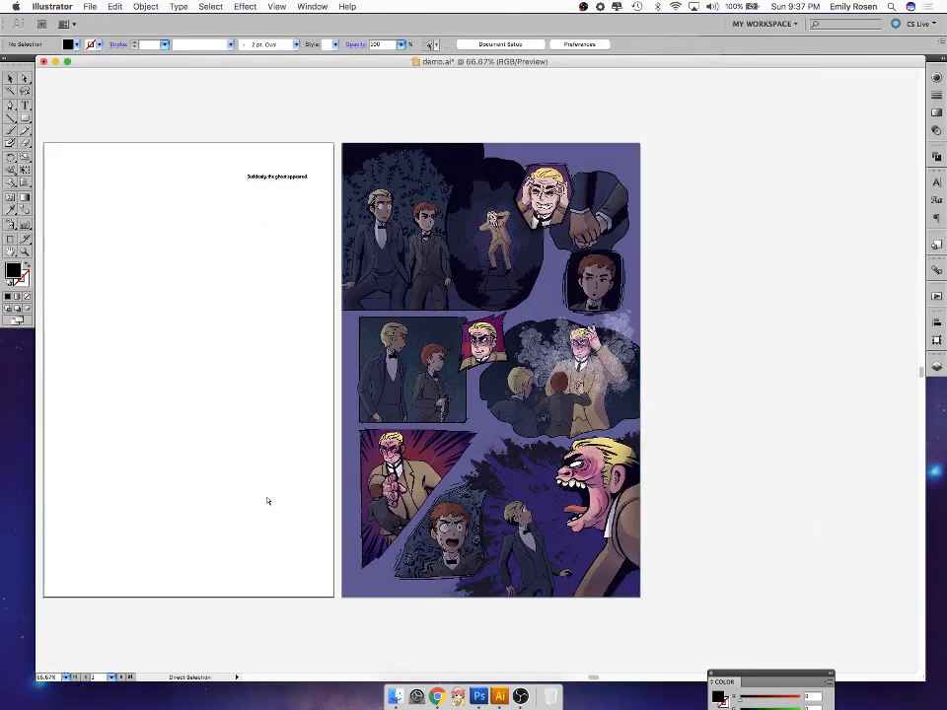
{"action": "key", "text": "t"}
{"action": "left_click_drag", "start_coordinate": [473, 370], "coordinate": [264, 193]}
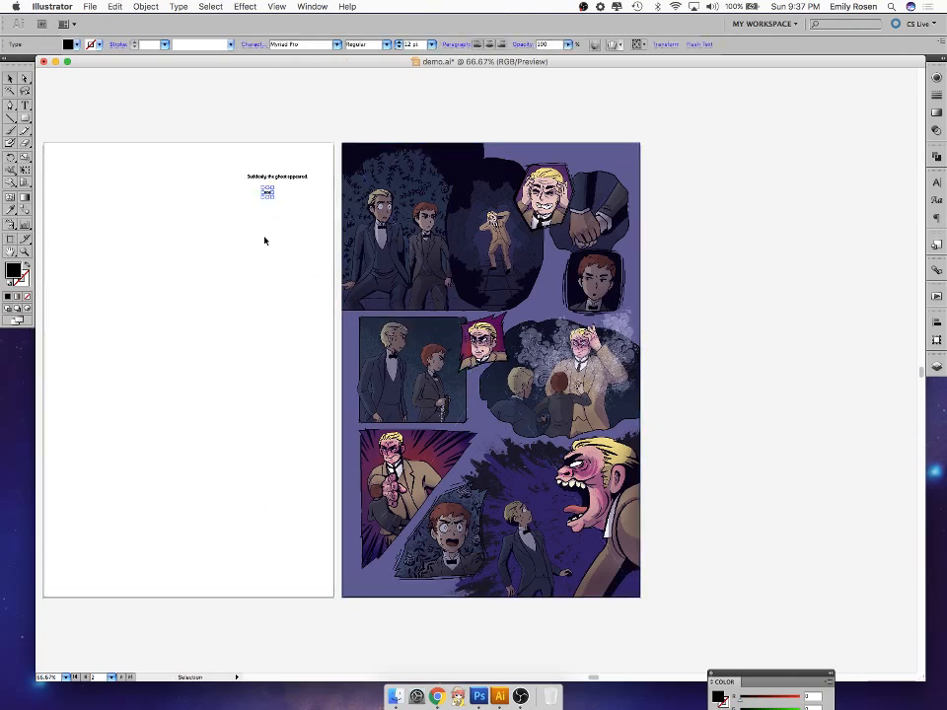
- Remove the two pasted text lines from the first artboard and add a new layer above Layer 1
{"action": "key", "text": "BackSpace"}
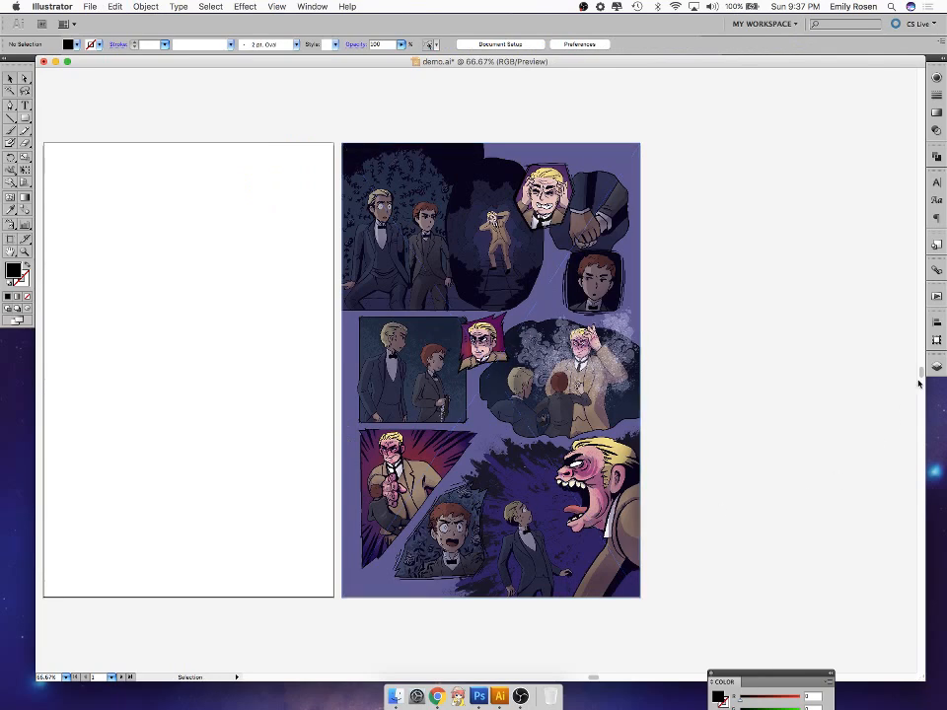
{"action": "left_click", "coordinate": [937, 367]}
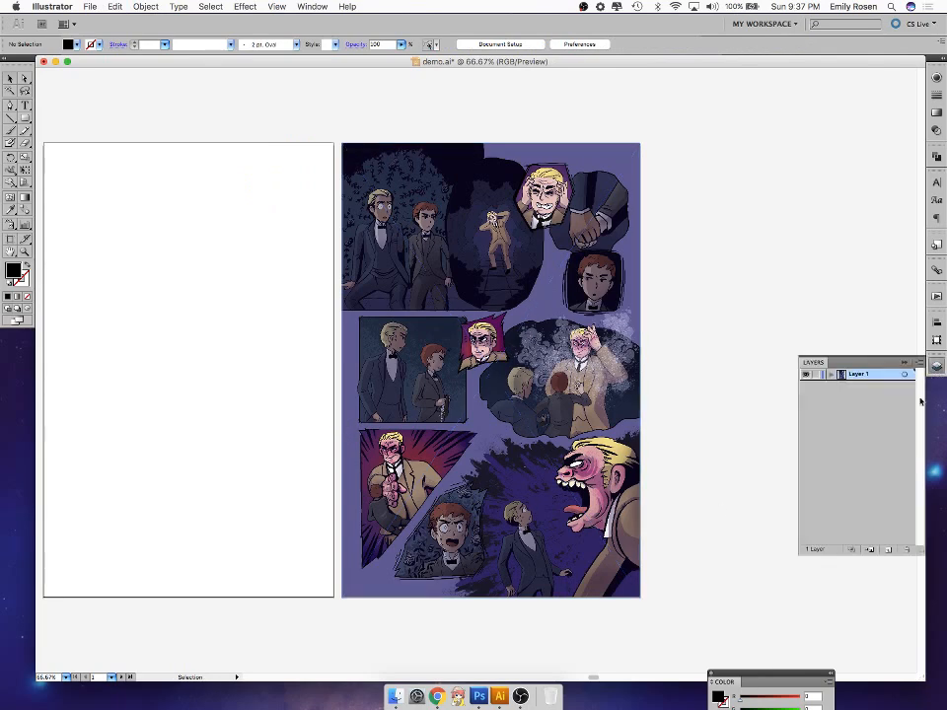
{"action": "left_click", "coordinate": [888, 551]}
- Place "gasp" and "Suddenly, the ghost appeared." on Layer 2 over the blank artboard, with Layer 1 locked
{"action": "key", "text": "t"}
{"action": "left_click_drag", "start_coordinate": [445, 364], "coordinate": [303, 243]}
{"action": "left_click", "coordinate": [533, 384]}
{"action": "left_click_drag", "start_coordinate": [470, 277], "coordinate": [276, 224]}
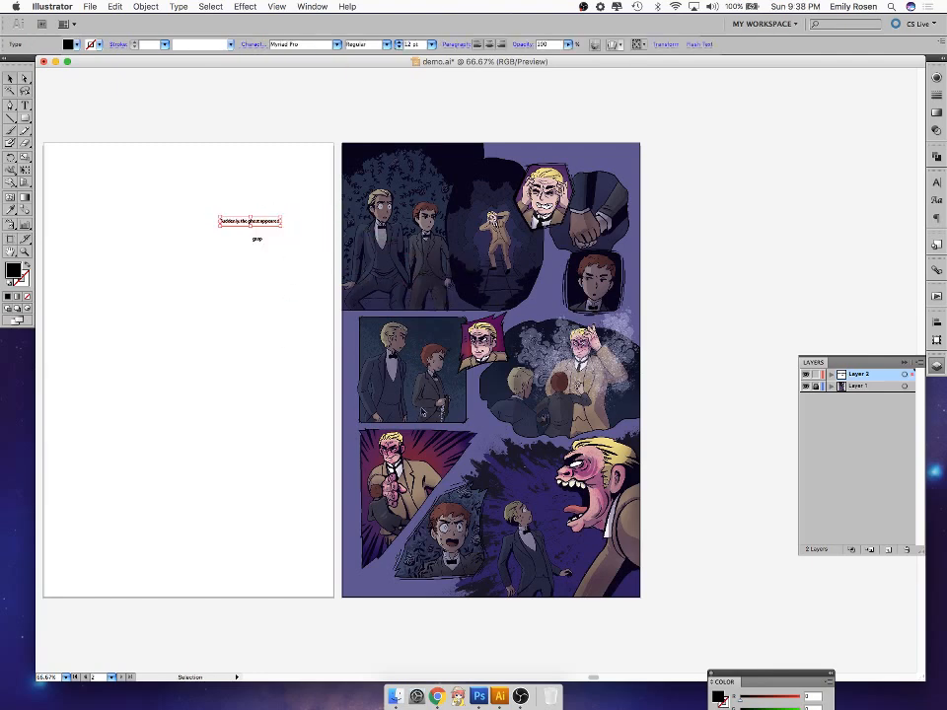
{"action": "left_click", "coordinate": [744, 496]}
- Copy the Panel 2 caption "The Rose Walk was completely dark --" from the script in Chrome and paste it below "gasp" in Illustrator
{"action": "left_click", "coordinate": [437, 696]}
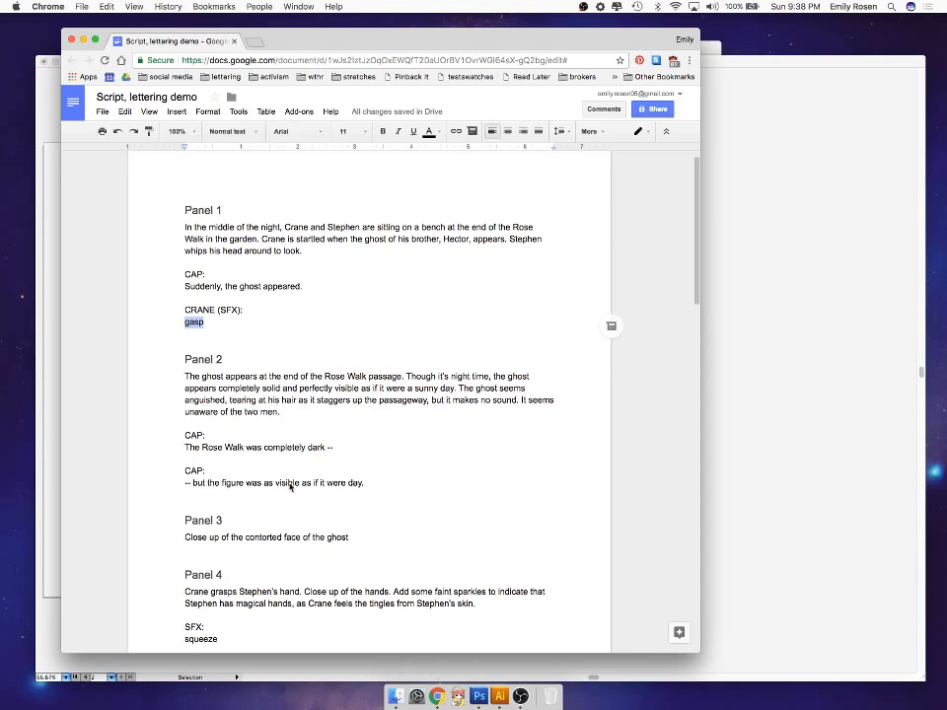
{"action": "double_click", "coordinate": [343, 450]}
{"action": "left_click", "coordinate": [341, 450]}
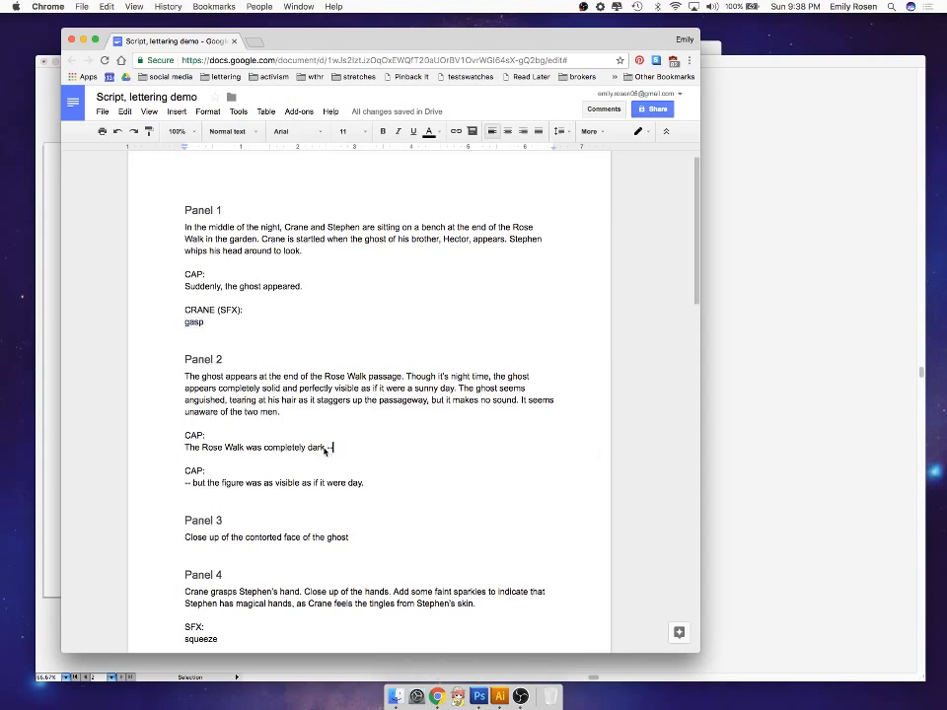
{"action": "left_click_drag", "start_coordinate": [341, 450], "coordinate": [172, 455]}
{"action": "key", "text": "super+c"}
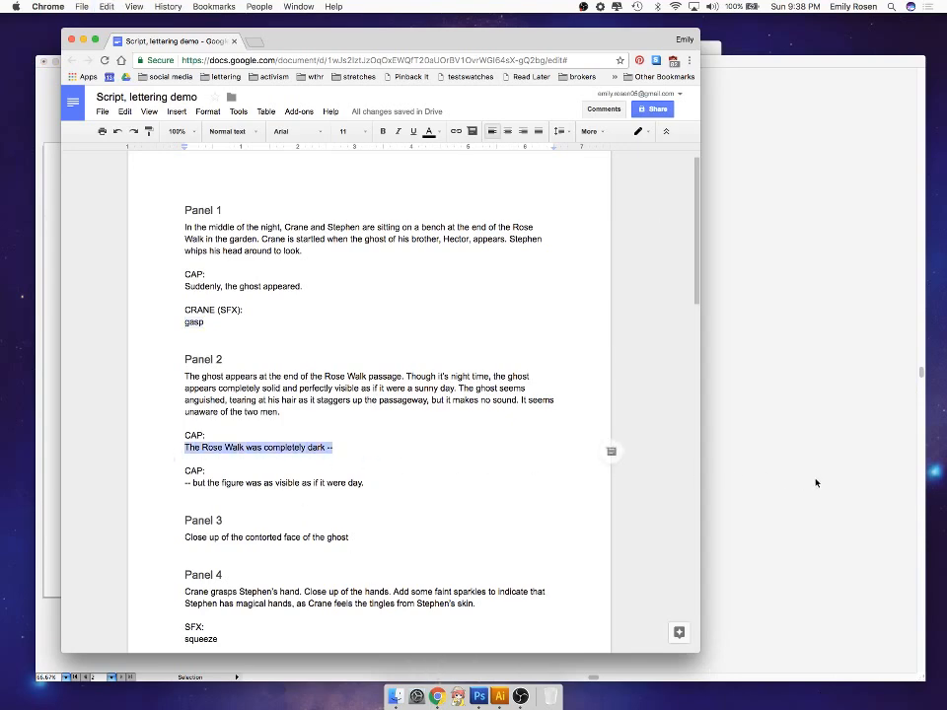
{"action": "left_click", "coordinate": [814, 483]}
{"action": "key", "text": "super+v"}
{"action": "left_click_drag", "start_coordinate": [493, 372], "coordinate": [266, 261]}
{"action": "left_click", "coordinate": [269, 493]}
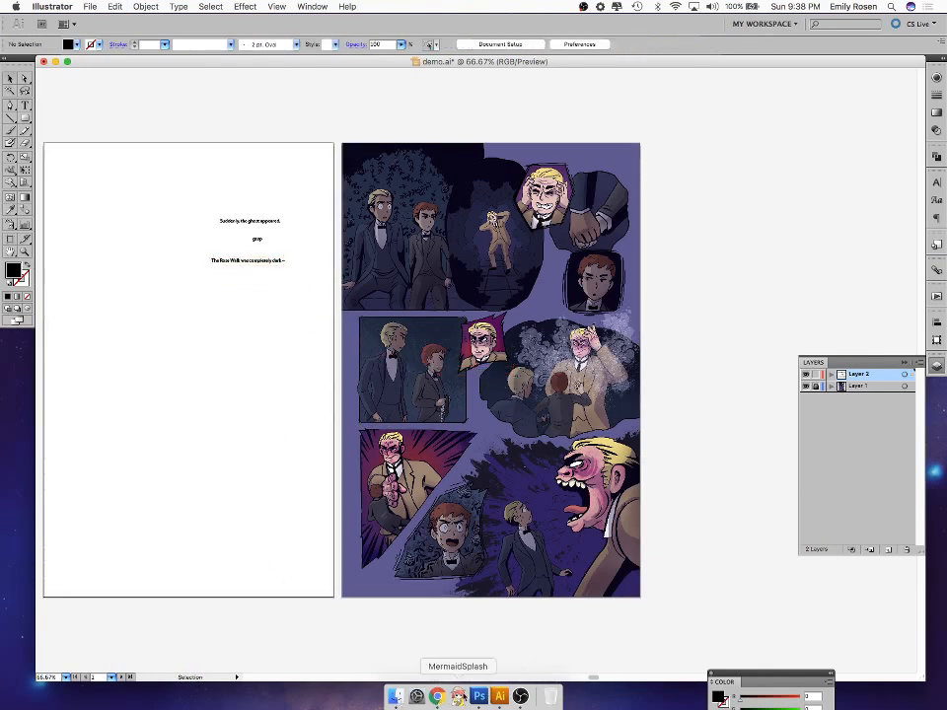
- Copy "-- but the figure was as visible as if it were day." from the Chrome script and place it under the previous caption in Illustrator
{"action": "left_click", "coordinate": [437, 697]}
{"action": "left_click_drag", "start_coordinate": [369, 484], "coordinate": [182, 484]}
{"action": "key", "text": "super+z"}
{"action": "left_click", "coordinate": [393, 497]}
{"action": "left_click_drag", "start_coordinate": [369, 487], "coordinate": [171, 485]}
{"action": "key", "text": "super+c"}
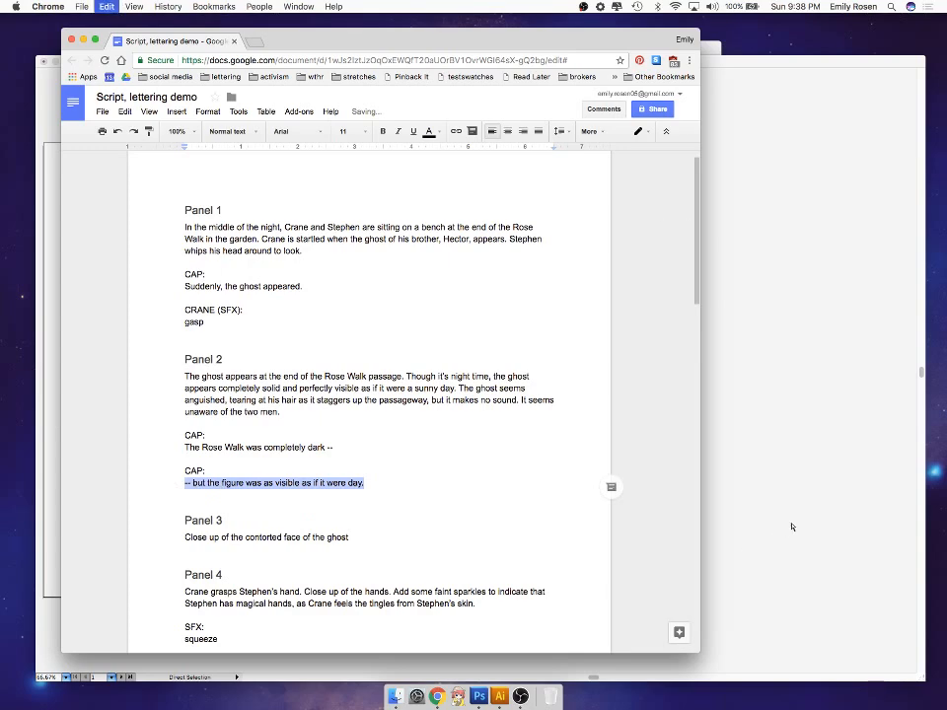
{"action": "key", "text": "super+Tab"}
{"action": "key", "text": "super+v"}
{"action": "left_click_drag", "start_coordinate": [503, 378], "coordinate": [285, 278]}
- Copy the Panel 4 sound effect "squeeze" from the Chrome script and place it below the Panel 2 captions in Illustrator
{"action": "left_click", "coordinate": [398, 697]}
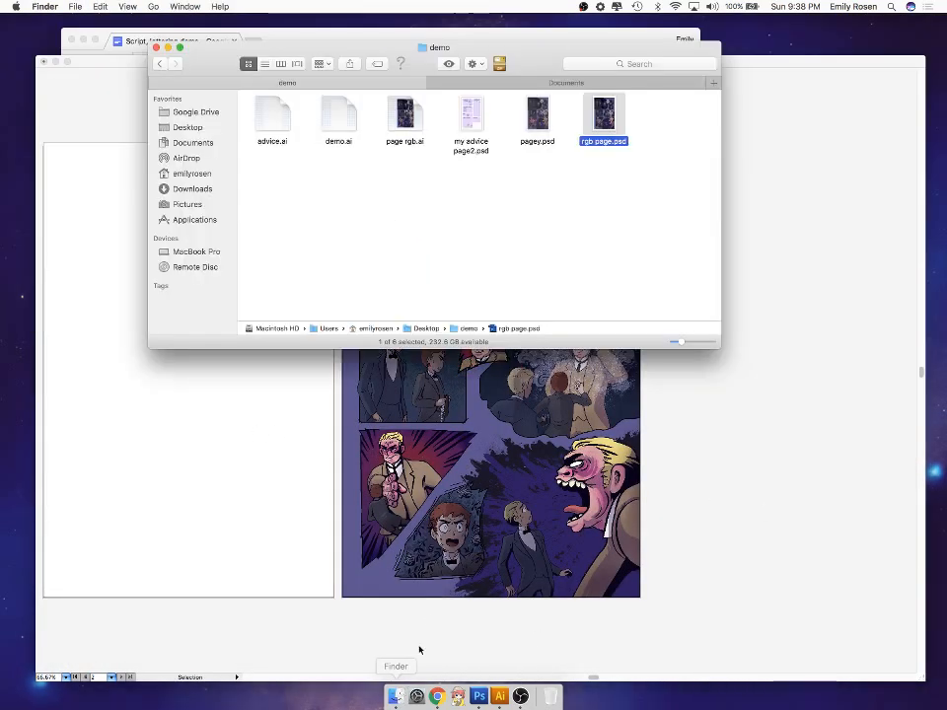
{"action": "left_click", "coordinate": [438, 698]}
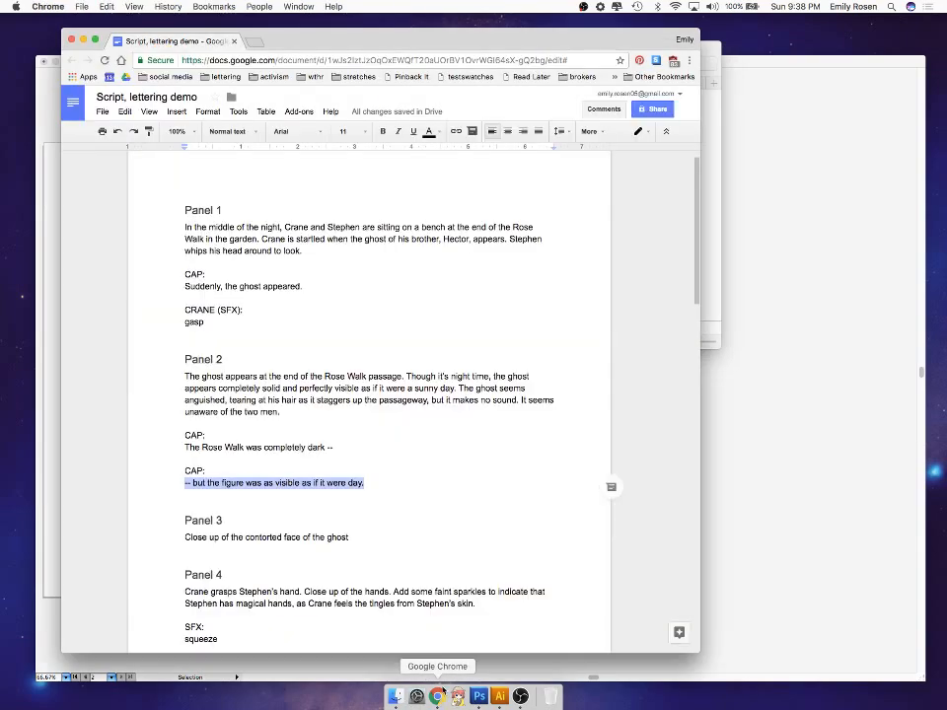
{"action": "left_click", "coordinate": [355, 541]}
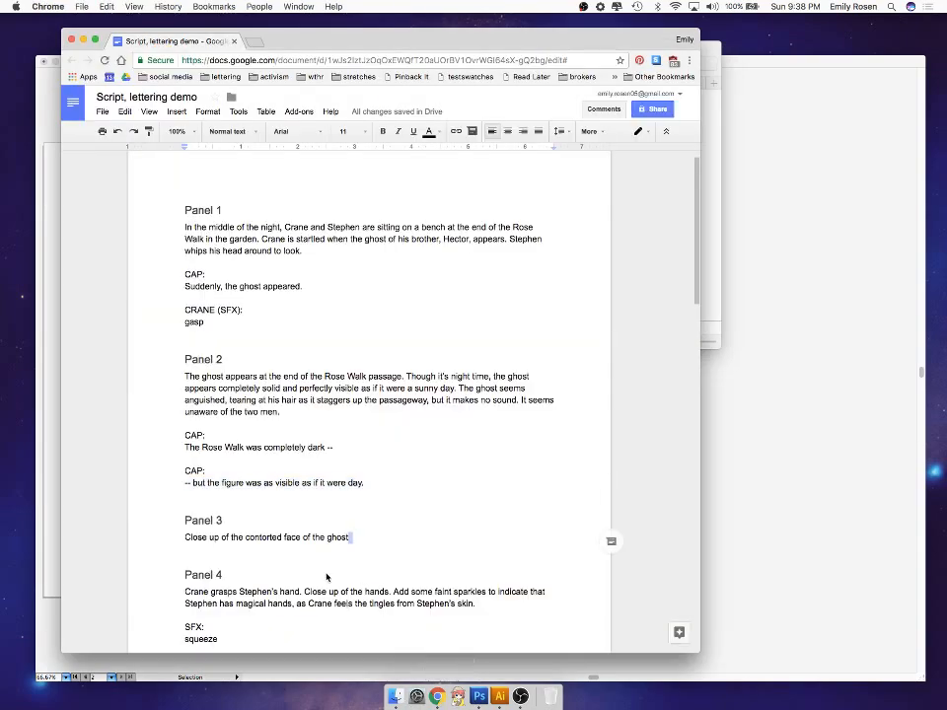
{"action": "scroll", "coordinate": [340, 592], "scroll_direction": "down", "scroll_amount": 3}
{"action": "scroll", "coordinate": [347, 592], "scroll_direction": "up", "scroll_amount": 3}
{"action": "scroll", "coordinate": [352, 562], "scroll_direction": "down", "scroll_amount": 2}
{"action": "scroll", "coordinate": [351, 559], "scroll_direction": "down", "scroll_amount": 1}
{"action": "scroll", "coordinate": [326, 555], "scroll_direction": "up", "scroll_amount": 2}
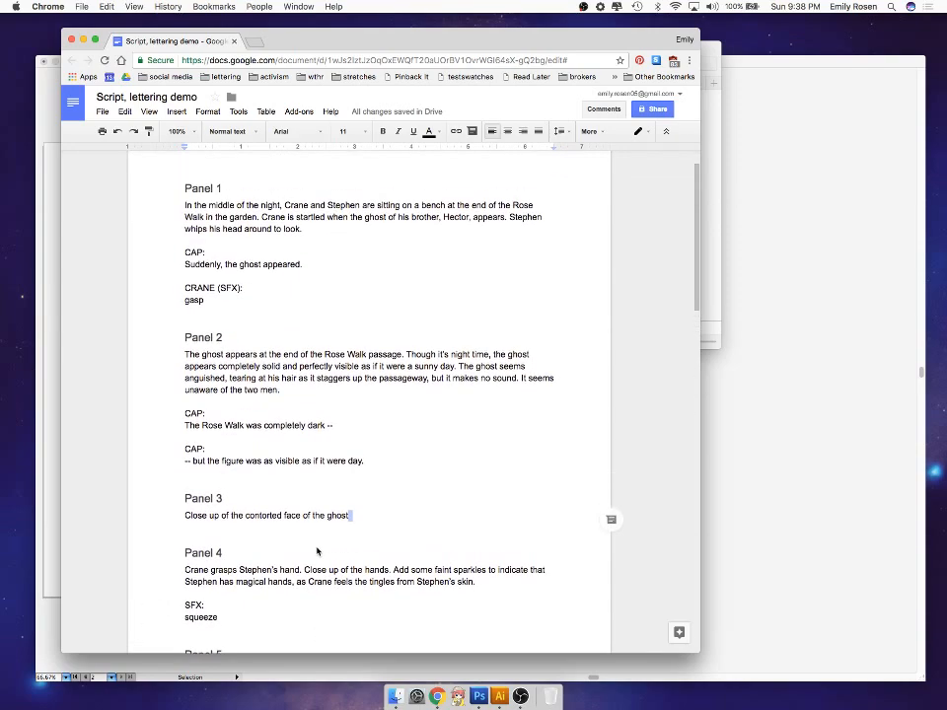
{"action": "scroll", "coordinate": [317, 551], "scroll_direction": "down", "scroll_amount": 5}
{"action": "left_click_drag", "start_coordinate": [218, 377], "coordinate": [182, 378]}
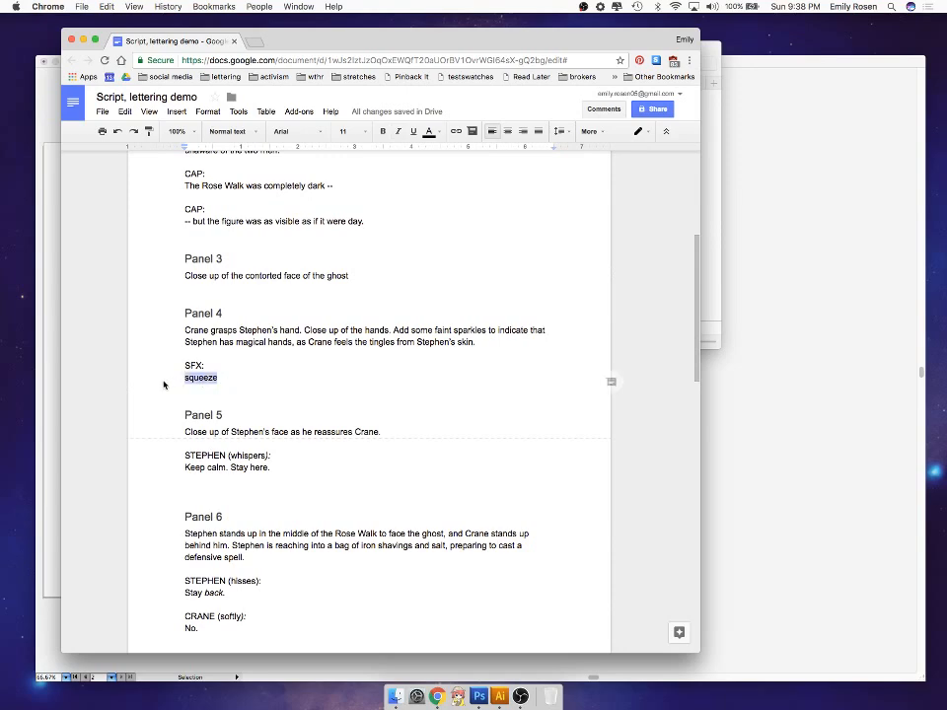
{"action": "key", "text": "super+c"}
{"action": "key", "text": "super+Tab"}
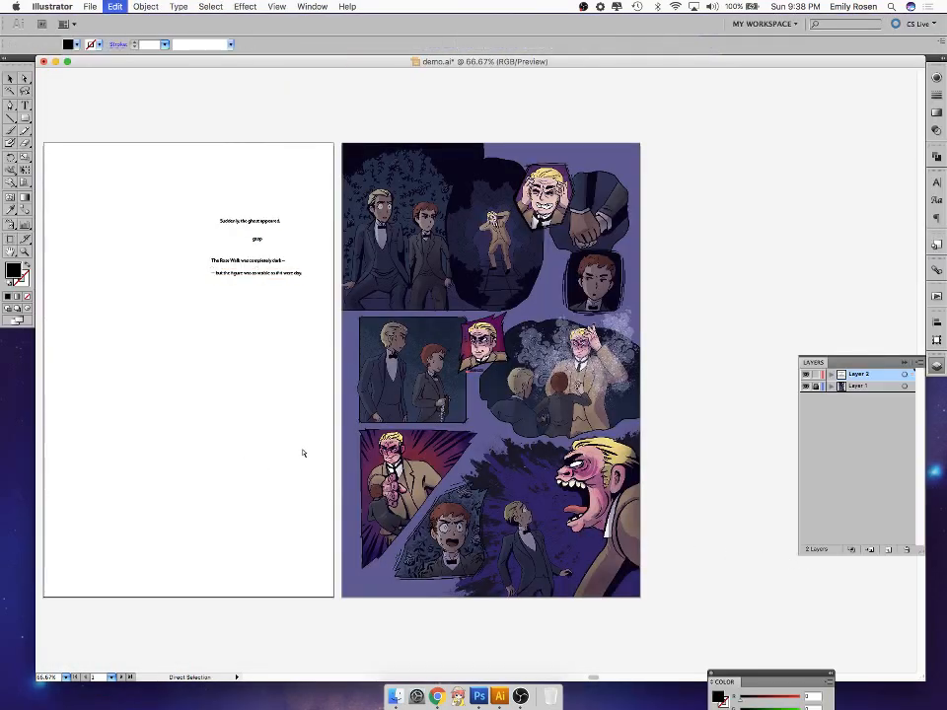
{"action": "key", "text": "super+v"}
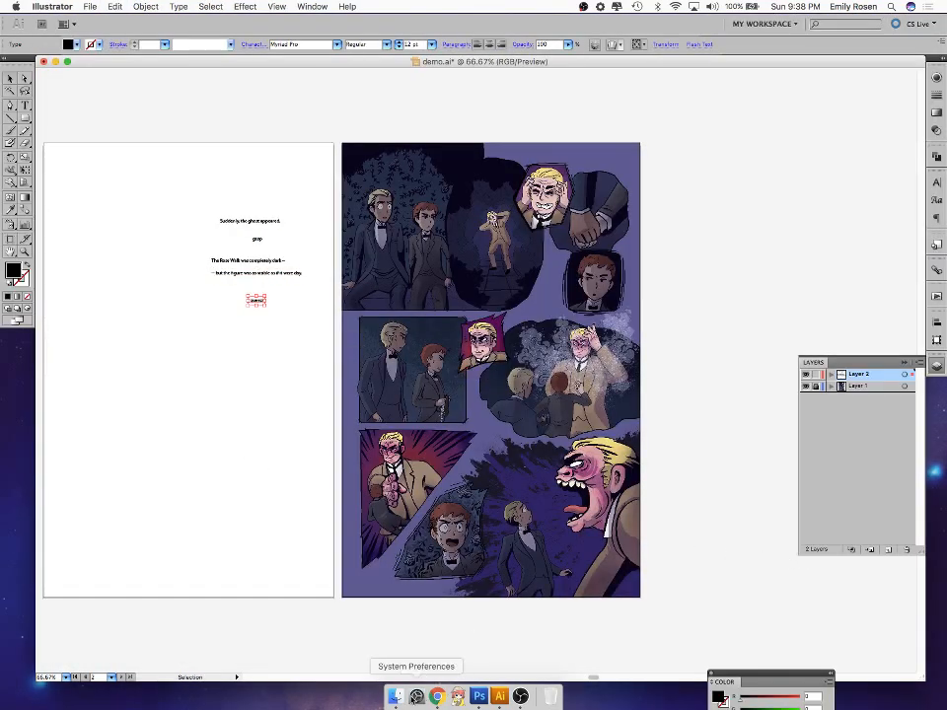
- Clear the Finder window out of the way and shrink the Illustrator document window so the script window shows beneath it
{"action": "left_click", "coordinate": [395, 697]}
{"action": "left_click_drag", "start_coordinate": [259, 45], "coordinate": [55, 106]}
{"action": "left_click_drag", "start_coordinate": [118, 101], "coordinate": [2, 116]}
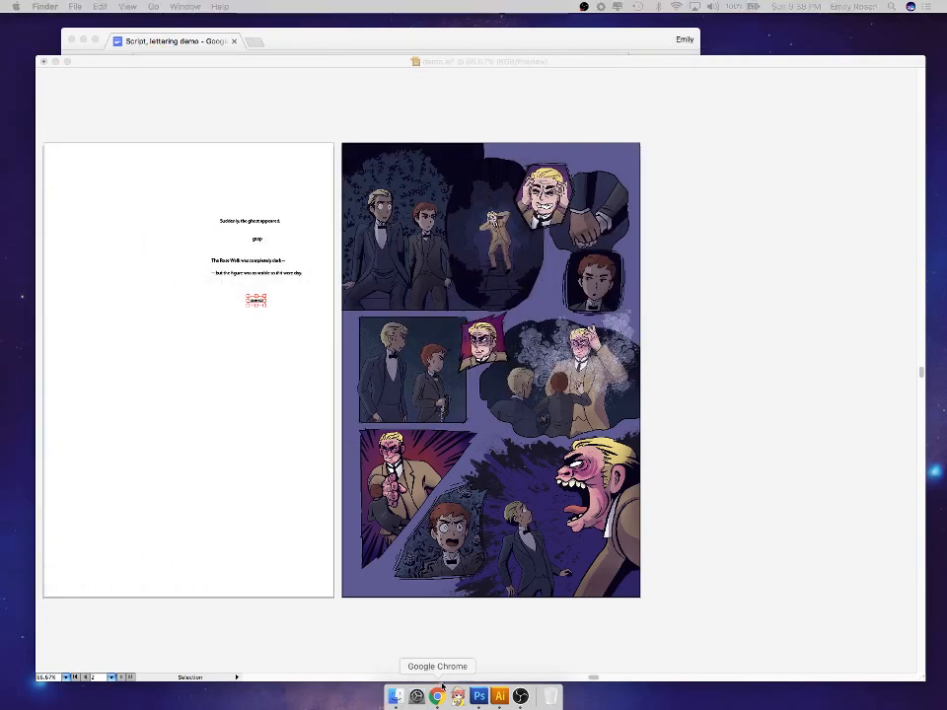
{"action": "left_click_drag", "start_coordinate": [929, 682], "coordinate": [704, 610]}
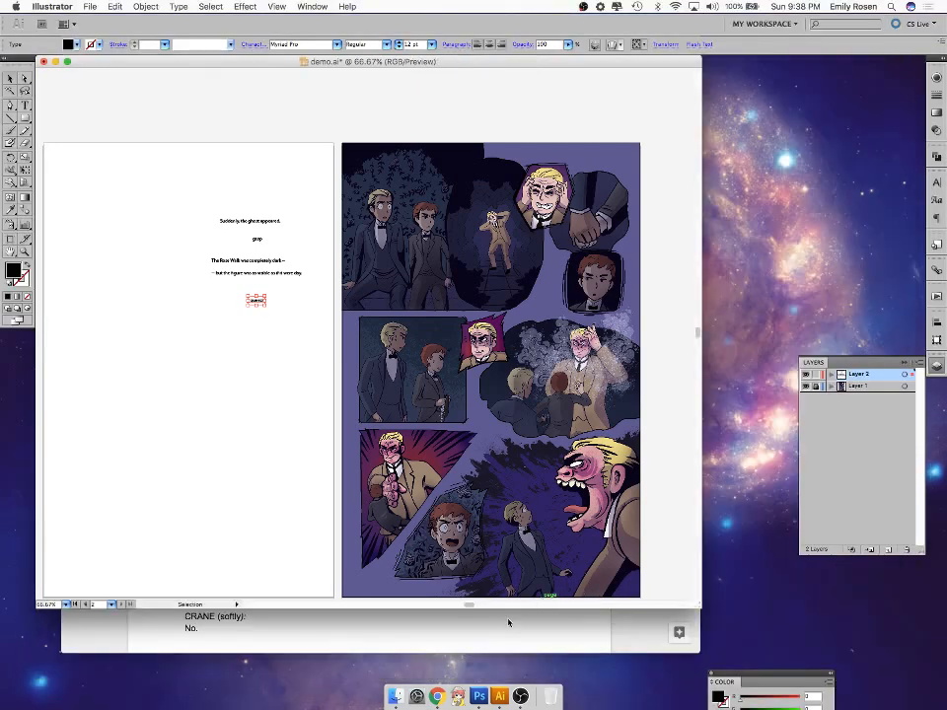
- Copy the Panel 5 line "Keep calm. Stay here." from the Chrome script and place it below "squeeze" in Illustrator
{"action": "left_click", "coordinate": [501, 635]}
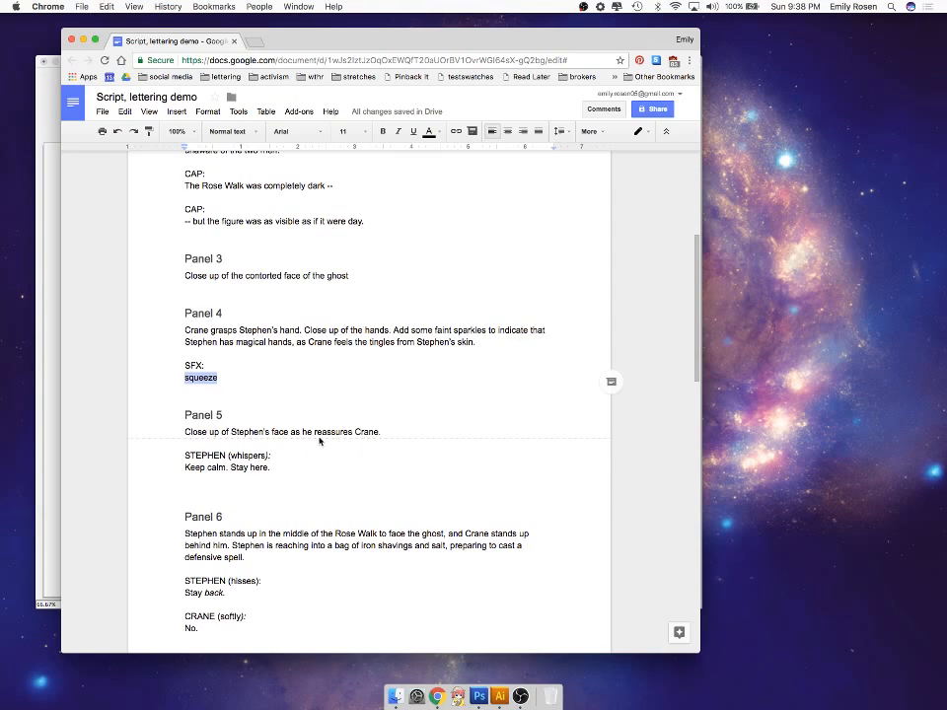
{"action": "scroll", "coordinate": [319, 441], "scroll_direction": "down", "scroll_amount": 3}
{"action": "left_click", "coordinate": [286, 341]}
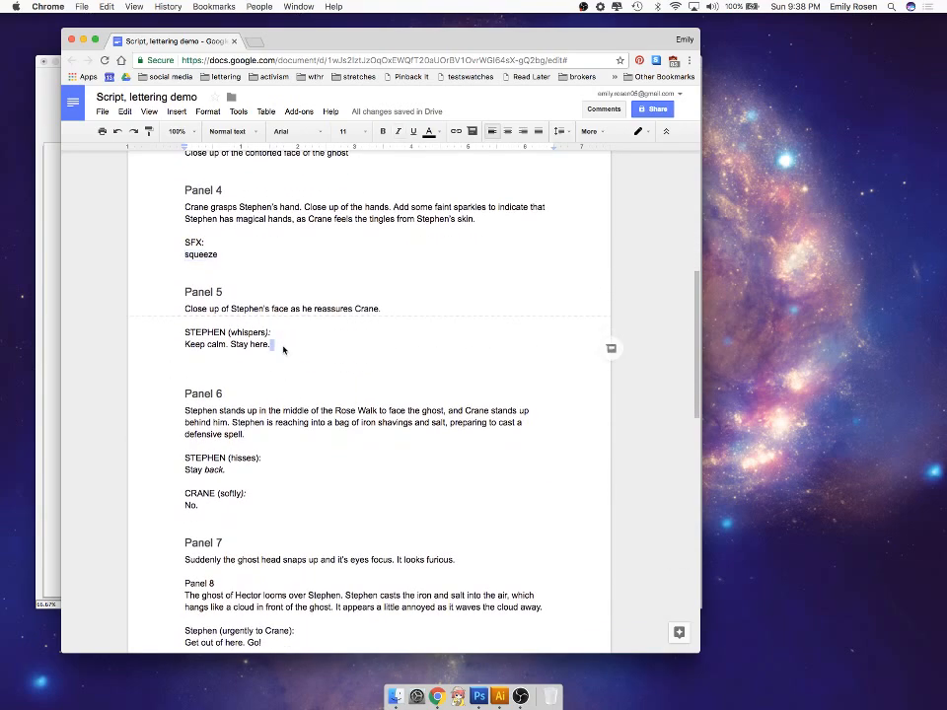
{"action": "left_click_drag", "start_coordinate": [277, 349], "coordinate": [181, 350]}
{"action": "key", "text": "super+c"}
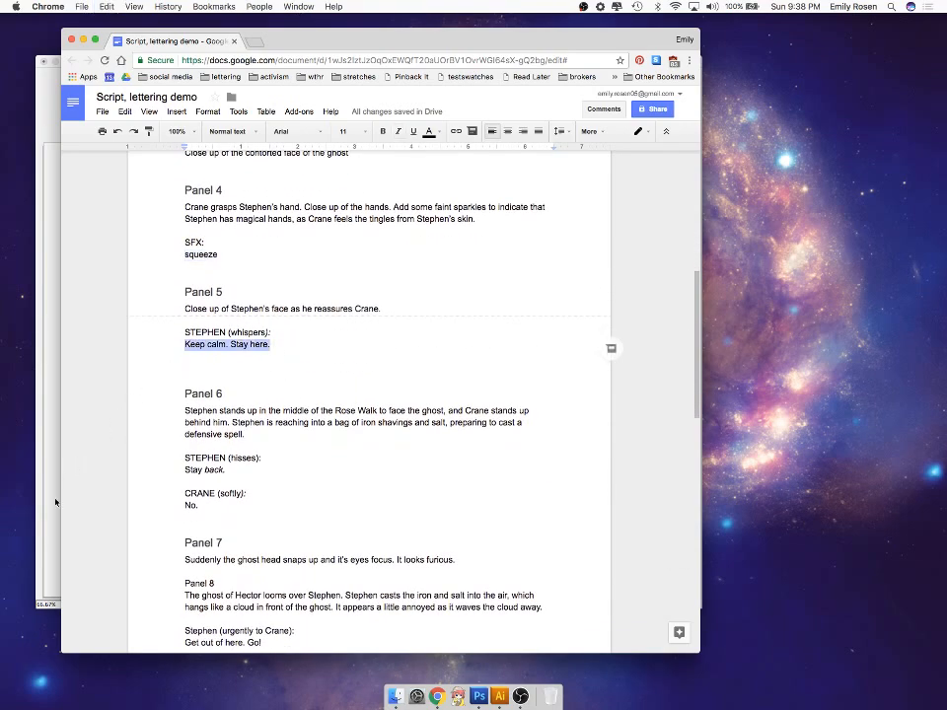
{"action": "left_click", "coordinate": [50, 504]}
{"action": "left_click_drag", "start_coordinate": [379, 335], "coordinate": [178, 339]}
- Copy the Panel 6 line "Stay back." from the Chrome script and place it below "Keep calm. Stay here." in Illustrator
{"action": "left_click", "coordinate": [364, 628]}
{"action": "scroll", "coordinate": [359, 577], "scroll_direction": "down", "scroll_amount": 3}
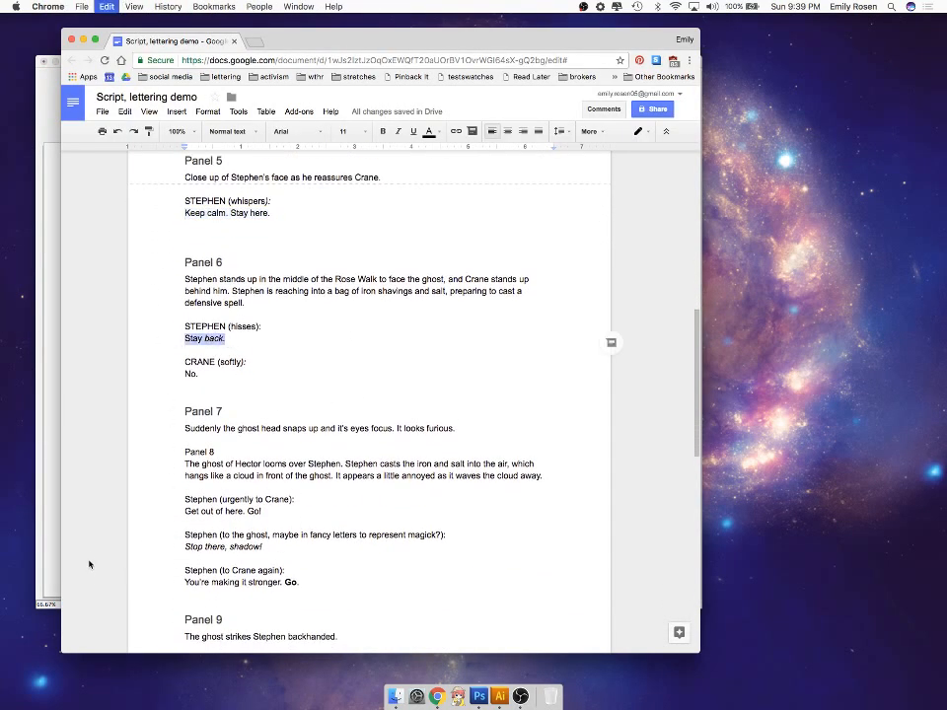
{"action": "key", "text": "super+c"}
{"action": "left_click", "coordinate": [46, 524]}
{"action": "key", "text": "super+v"}
{"action": "left_click_drag", "start_coordinate": [362, 334], "coordinate": [255, 335]}
- Copy the Panel 6 reply "No." from the Chrome script and place it directly below "Stay back." in Illustrator
{"action": "left_click", "coordinate": [359, 637]}
{"action": "left_click_drag", "start_coordinate": [209, 375], "coordinate": [180, 375]}
{"action": "key", "text": "super+c"}
{"action": "left_click", "coordinate": [45, 543]}
{"action": "key", "text": "super+v"}
{"action": "left_click_drag", "start_coordinate": [363, 334], "coordinate": [256, 351]}
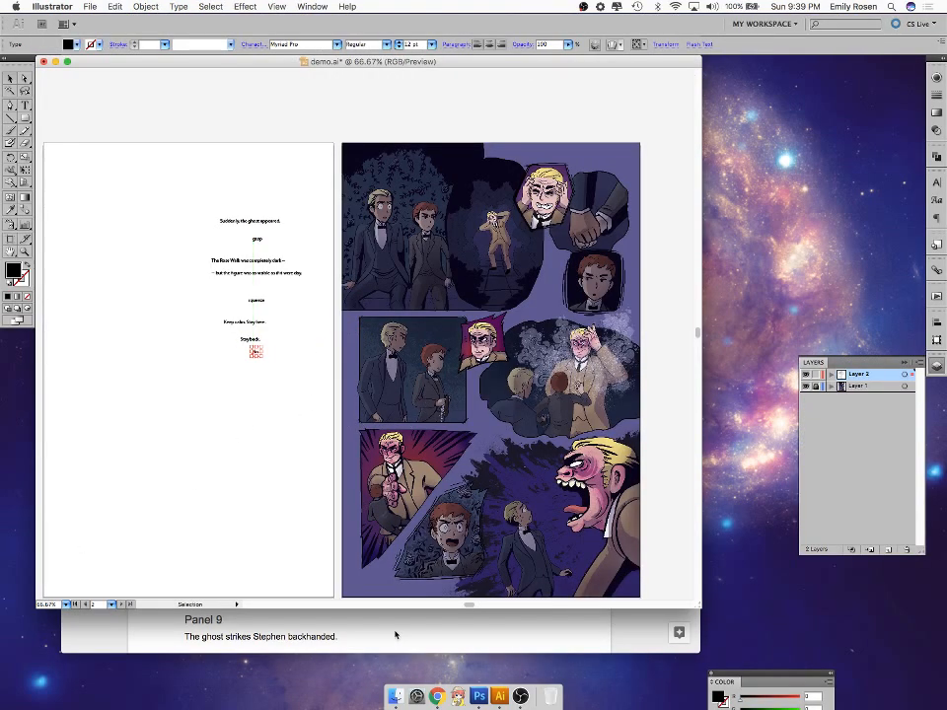
- Copy the Panel 8 line "Get out of here. Go!" from the Chrome script and place it below "No." in Illustrator
{"action": "left_click", "coordinate": [359, 620]}
{"action": "scroll", "coordinate": [315, 452], "scroll_direction": "down", "scroll_amount": 5}
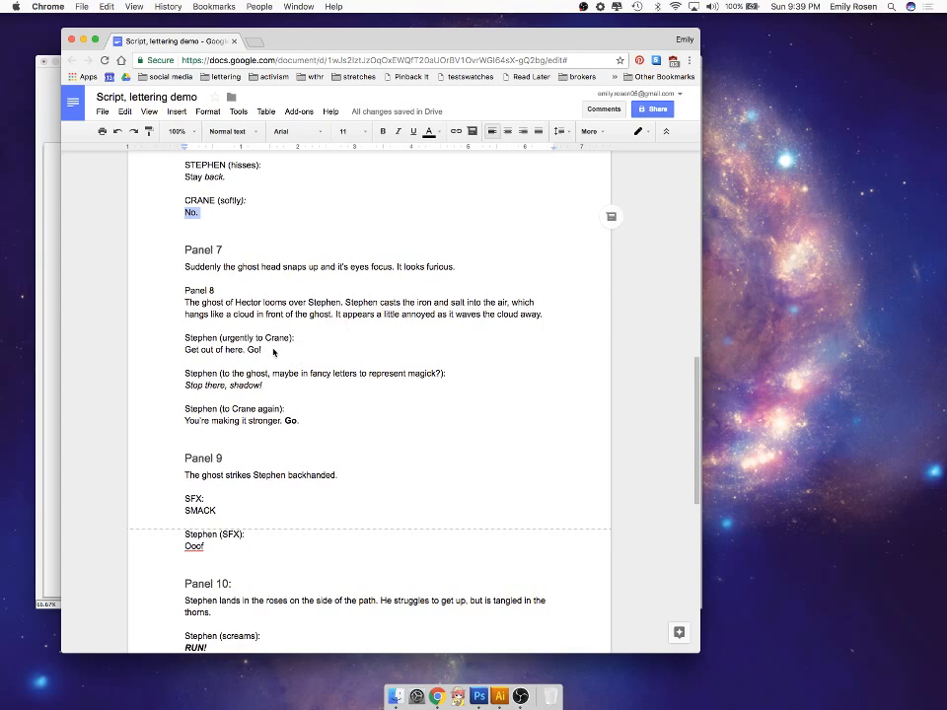
{"action": "left_click_drag", "start_coordinate": [273, 352], "coordinate": [173, 354]}
{"action": "left_click", "coordinate": [44, 496]}
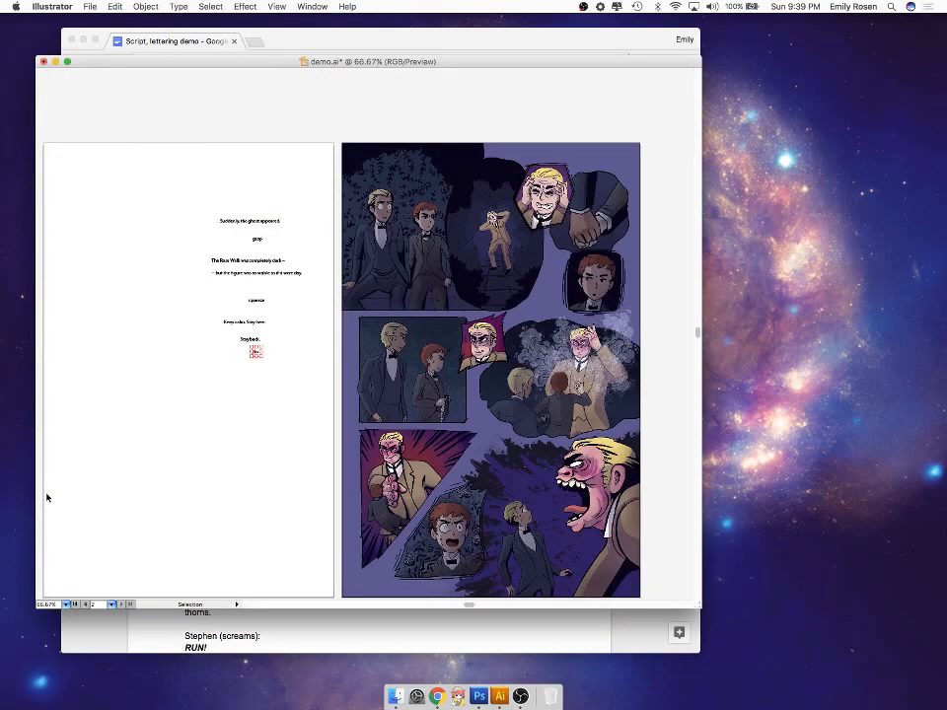
{"action": "key", "text": "super+v"}
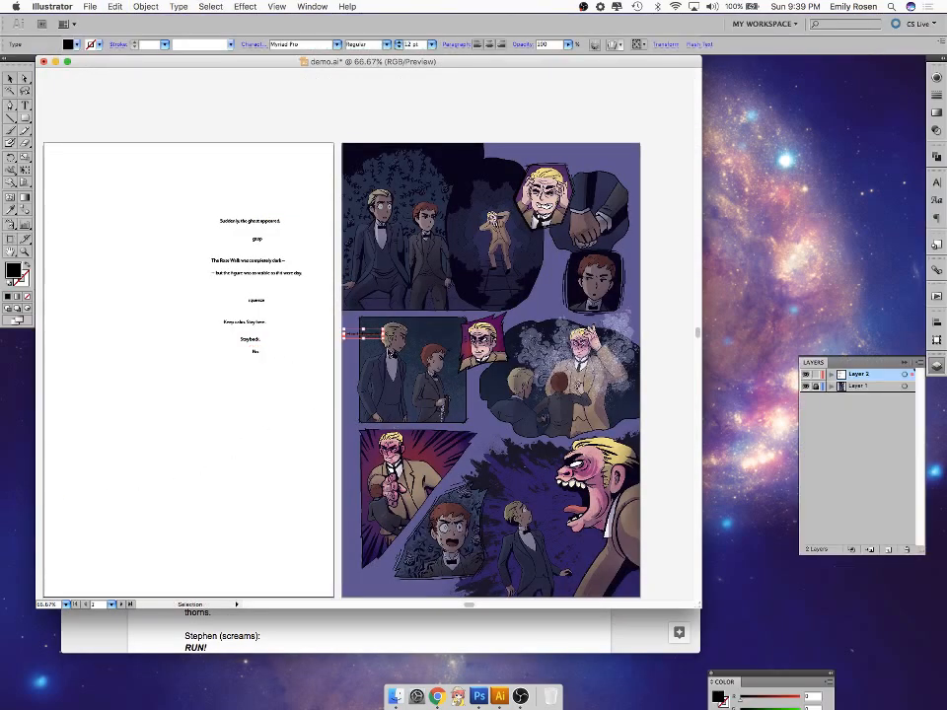
{"action": "left_click_drag", "start_coordinate": [378, 336], "coordinate": [182, 386]}
- Copy "Stop there, shadow!" from Panel 8 of the Chrome script and place it below "Get out of here. Go!" in Illustrator
{"action": "left_click", "coordinate": [312, 639]}
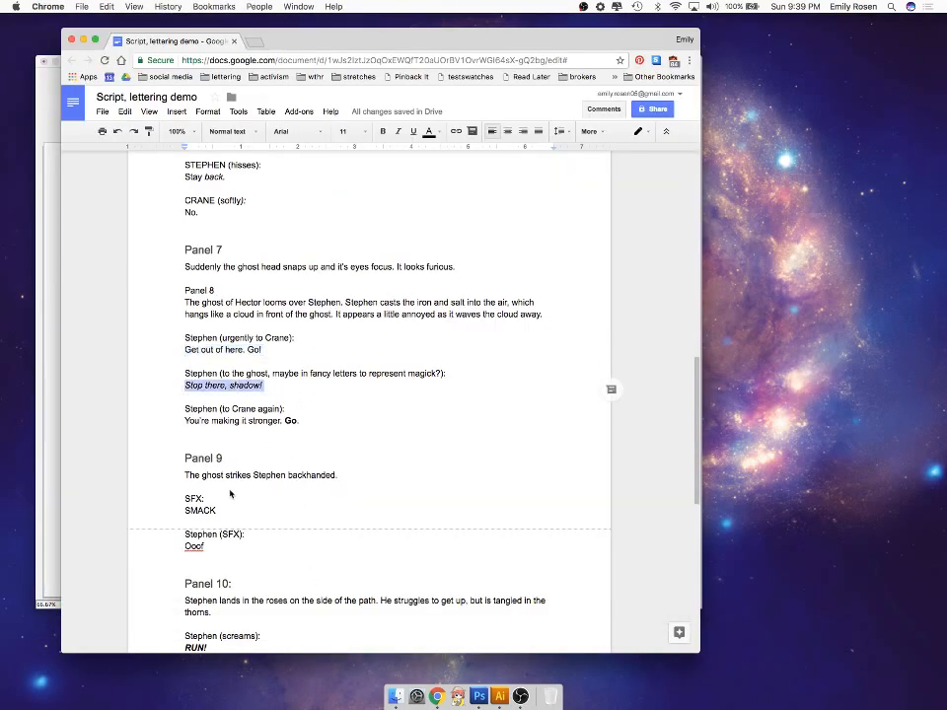
{"action": "left_click", "coordinate": [55, 543]}
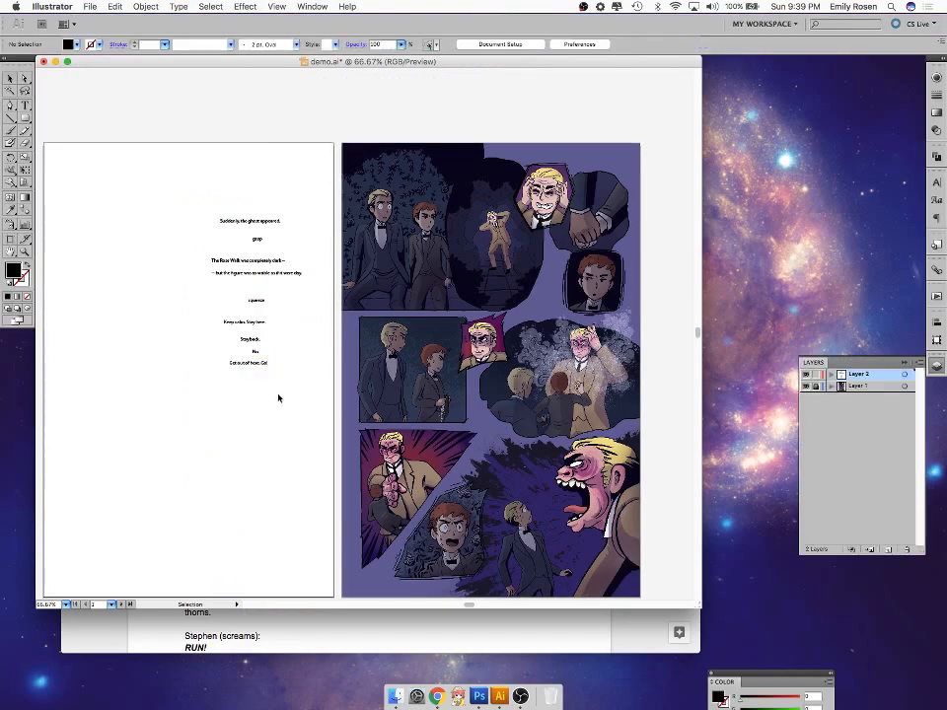
{"action": "left_click_drag", "start_coordinate": [373, 334], "coordinate": [249, 376]}
- Copy "You're making it stronger. Go." from the Chrome script and place it directly below "Stop there, shadow!" in Illustrator
{"action": "left_click", "coordinate": [329, 629]}
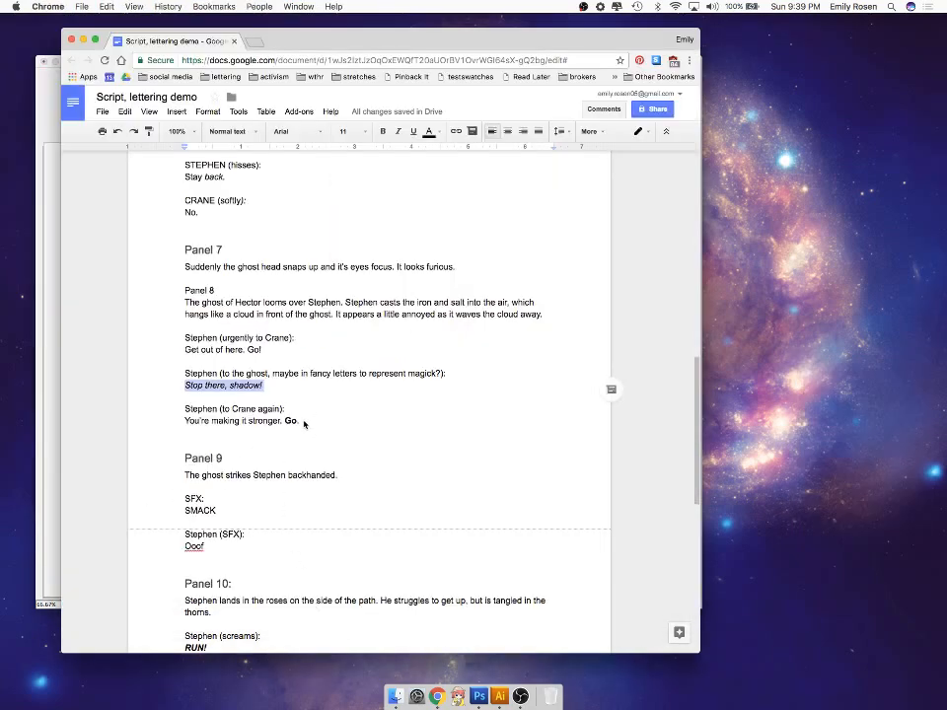
{"action": "left_click_drag", "start_coordinate": [304, 424], "coordinate": [186, 421]}
{"action": "left_click", "coordinate": [44, 507]}
{"action": "key", "text": "super+v"}
{"action": "left_click_drag", "start_coordinate": [347, 337], "coordinate": [266, 387]}
- Copy the Panel 9 sound effect "SMACK" from the Chrome script and place it below the Panel 8 dialogue in Illustrator
{"action": "left_click", "coordinate": [315, 637]}
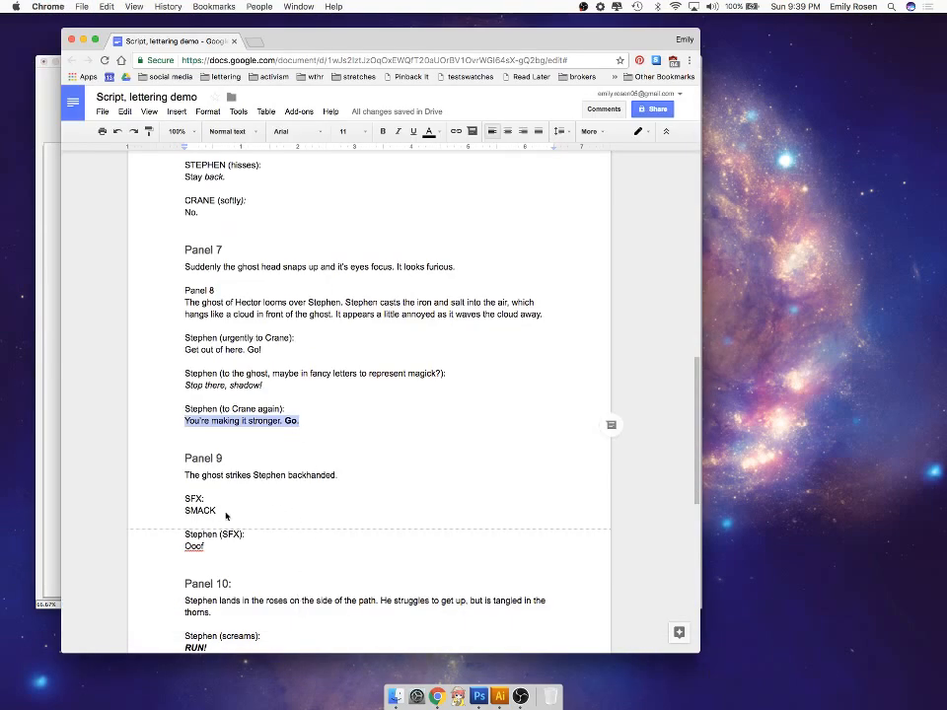
{"action": "left_click_drag", "start_coordinate": [237, 519], "coordinate": [179, 517]}
{"action": "key", "text": "super+c"}
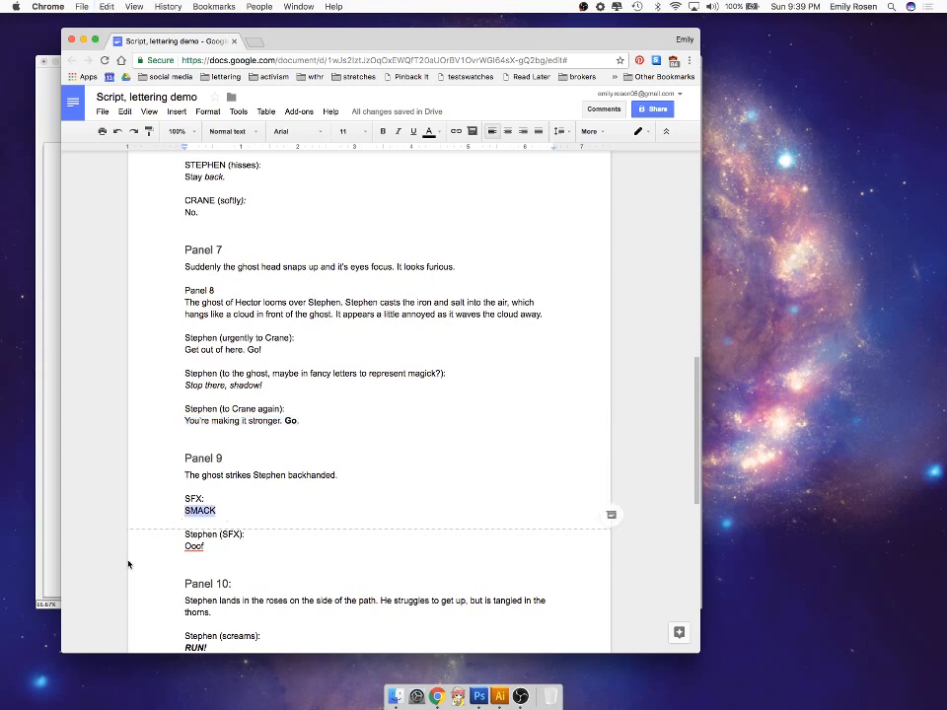
{"action": "left_click", "coordinate": [47, 557]}
{"action": "left_click_drag", "start_coordinate": [363, 333], "coordinate": [271, 408]}
- Copy the Panel 9 sound effect "Ooof" from the Chrome script and place it below "SMACK" in Illustrator
{"action": "left_click", "coordinate": [344, 641]}
{"action": "left_click_drag", "start_coordinate": [206, 546], "coordinate": [184, 547]}
{"action": "key", "text": "super+c"}
{"action": "left_click", "coordinate": [50, 554]}
{"action": "key", "text": "super+v"}
{"action": "left_click_drag", "start_coordinate": [363, 335], "coordinate": [246, 415]}
- Copy the Panel 10 scream "RUN!" from the Chrome script and place it below "Ooof" in Illustrator
{"action": "left_click", "coordinate": [281, 617]}
{"action": "scroll", "coordinate": [290, 549], "scroll_direction": "down", "scroll_amount": 3}
{"action": "scroll", "coordinate": [290, 549], "scroll_direction": "down", "scroll_amount": 5}
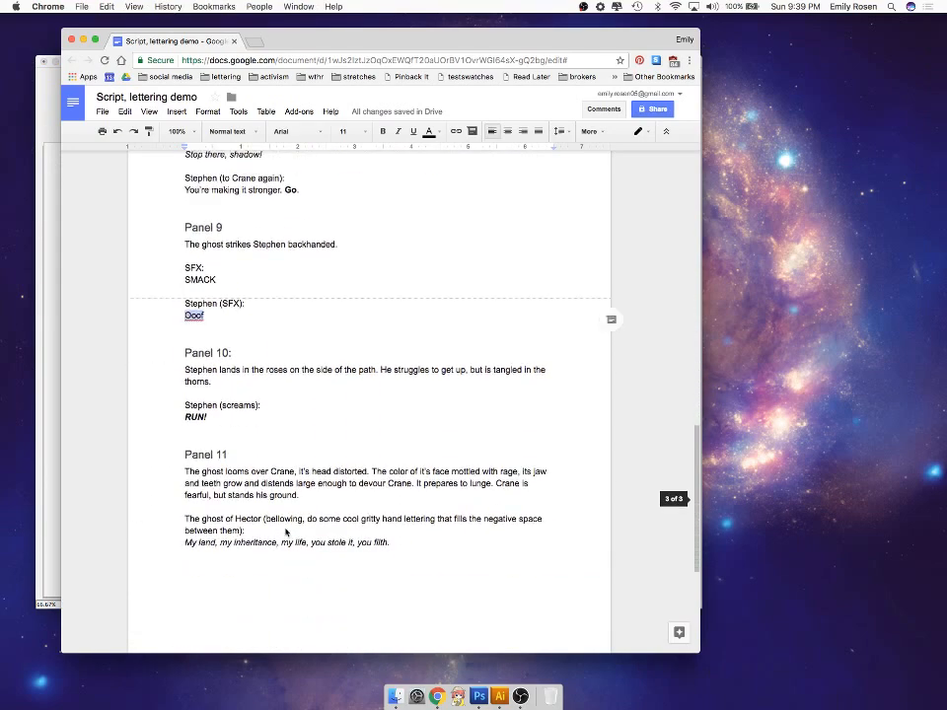
{"action": "left_click_drag", "start_coordinate": [207, 289], "coordinate": [185, 289]}
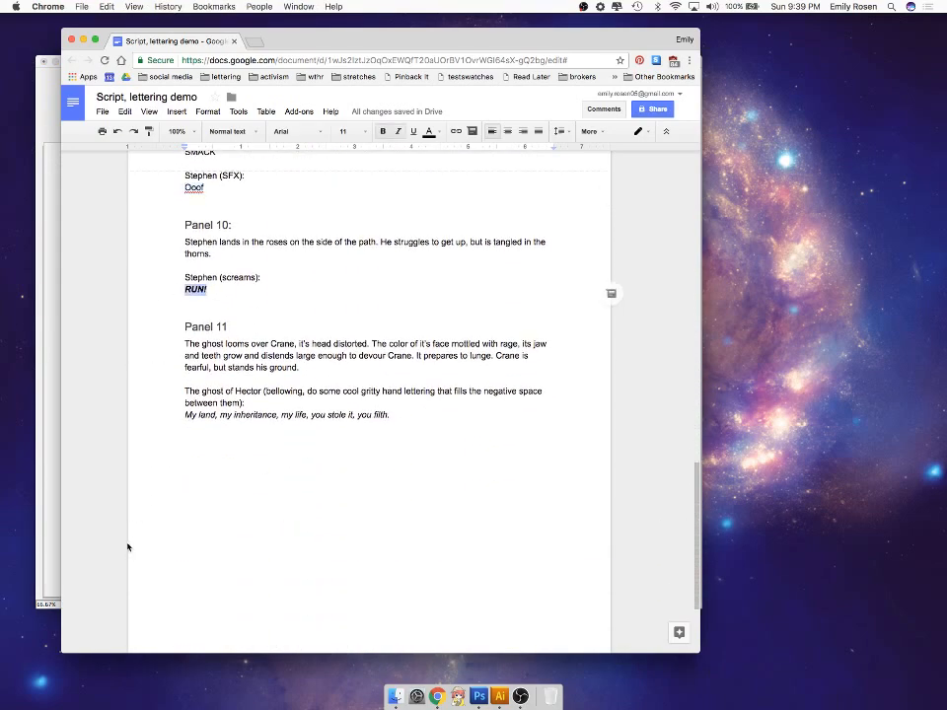
{"action": "left_click", "coordinate": [48, 500]}
{"action": "key", "text": "t"}
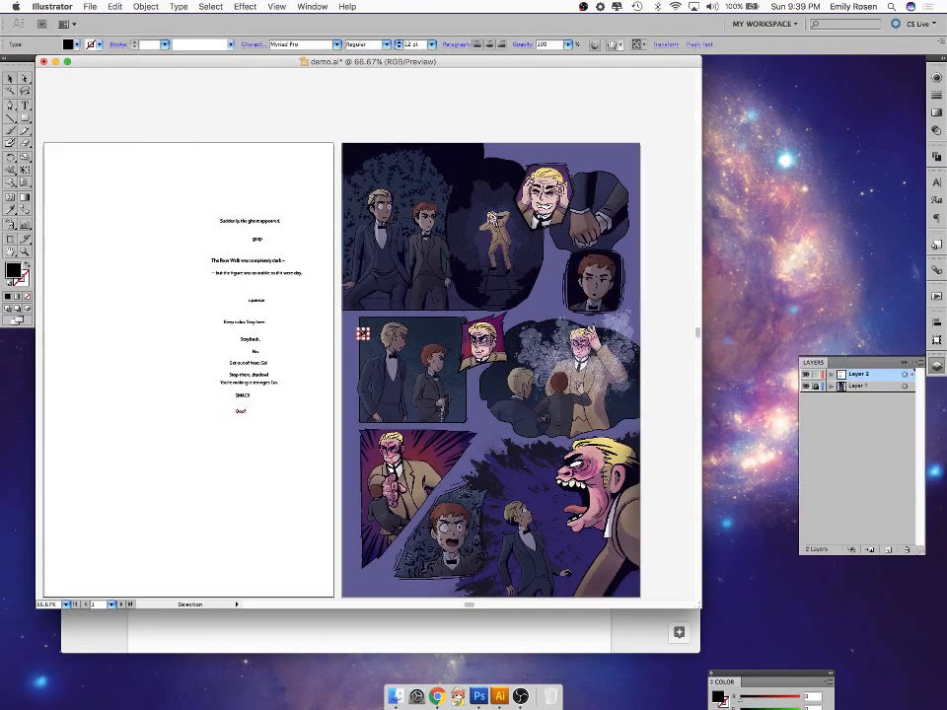
{"action": "left_click_drag", "start_coordinate": [364, 336], "coordinate": [247, 431]}
- Put away the script's Chrome window, set the Illustrator view to 100%, and enlarge the document window
{"action": "left_click", "coordinate": [352, 635]}
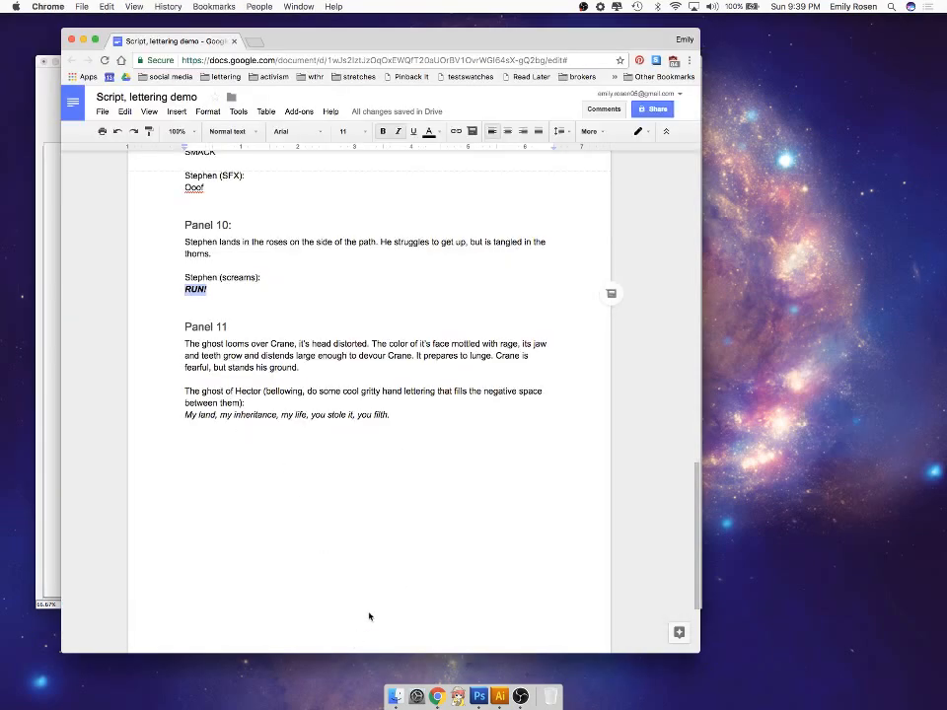
{"action": "left_click", "coordinate": [83, 41]}
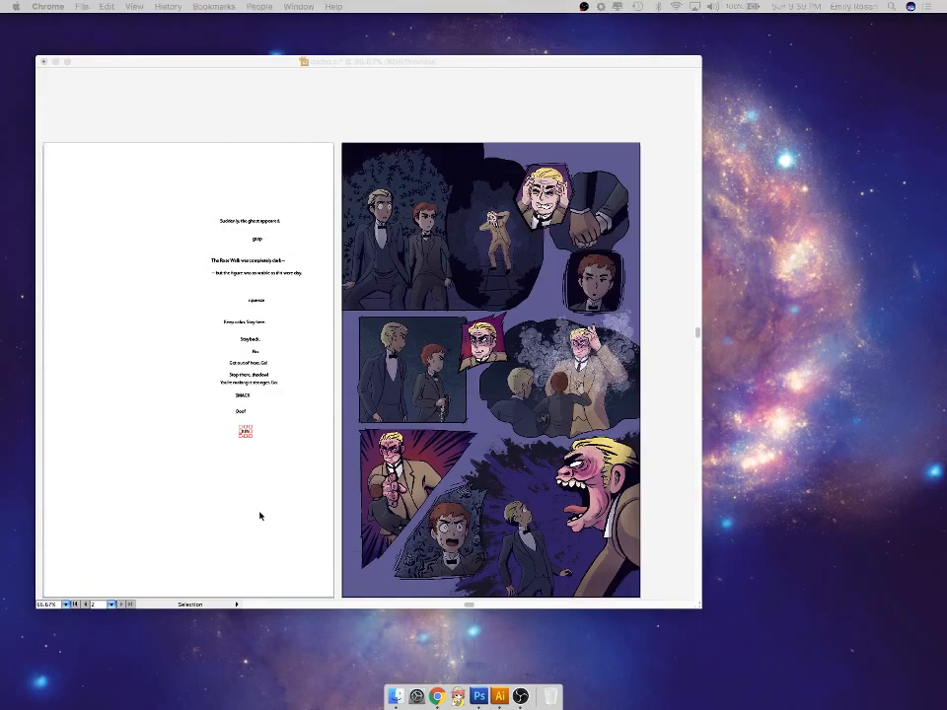
{"action": "left_click", "coordinate": [260, 515]}
{"action": "left_click_drag", "start_coordinate": [700, 610], "coordinate": [775, 613]}
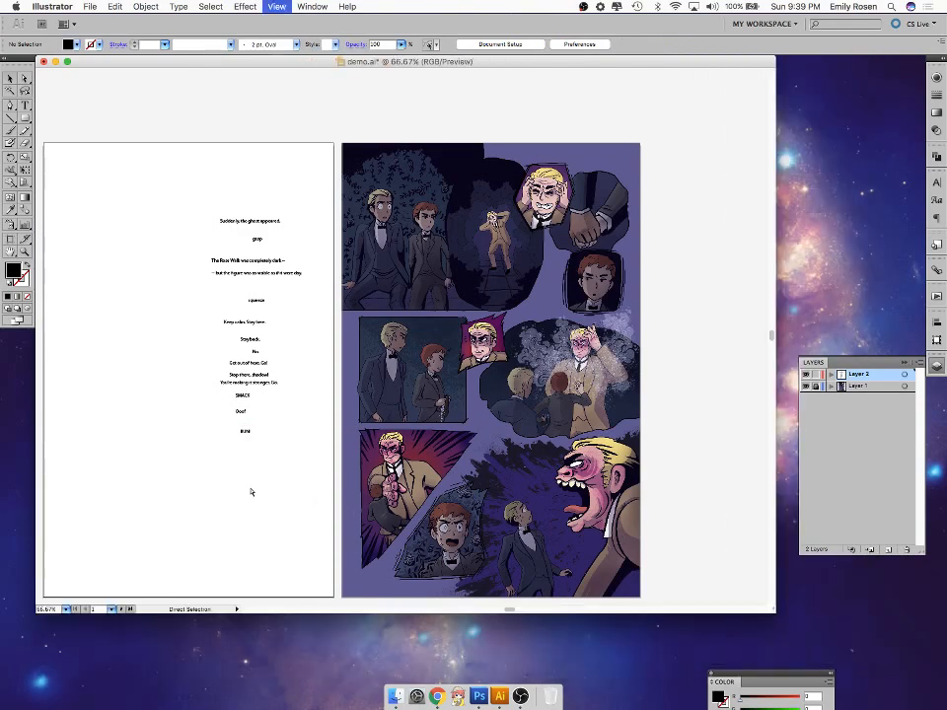
{"action": "key", "text": "super+1"}
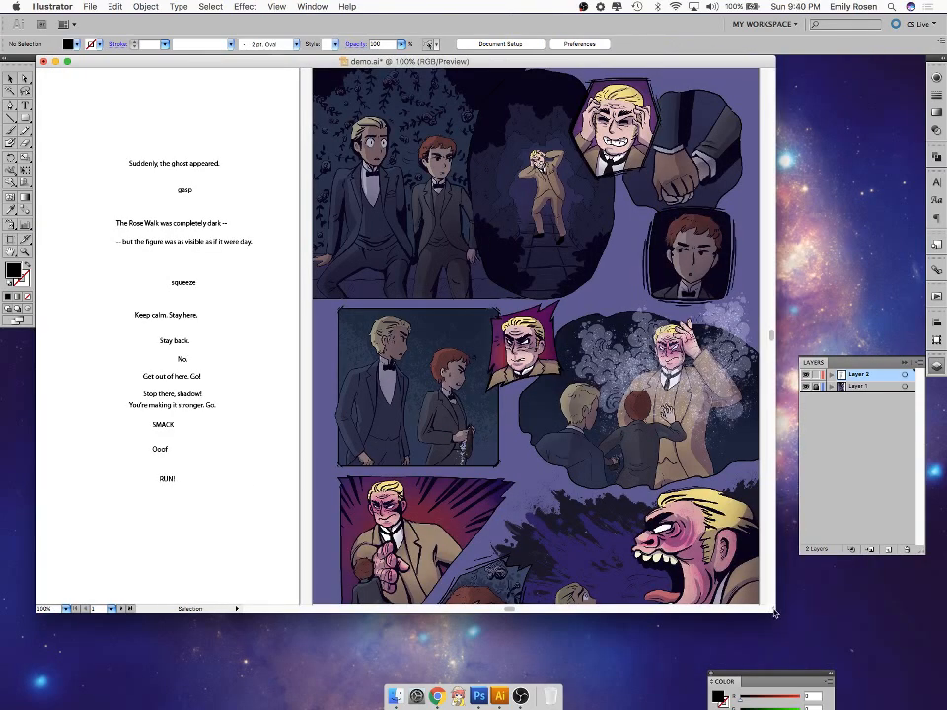
{"action": "left_click_drag", "start_coordinate": [770, 616], "coordinate": [893, 663]}
{"action": "left_click_drag", "start_coordinate": [906, 668], "coordinate": [871, 653]}
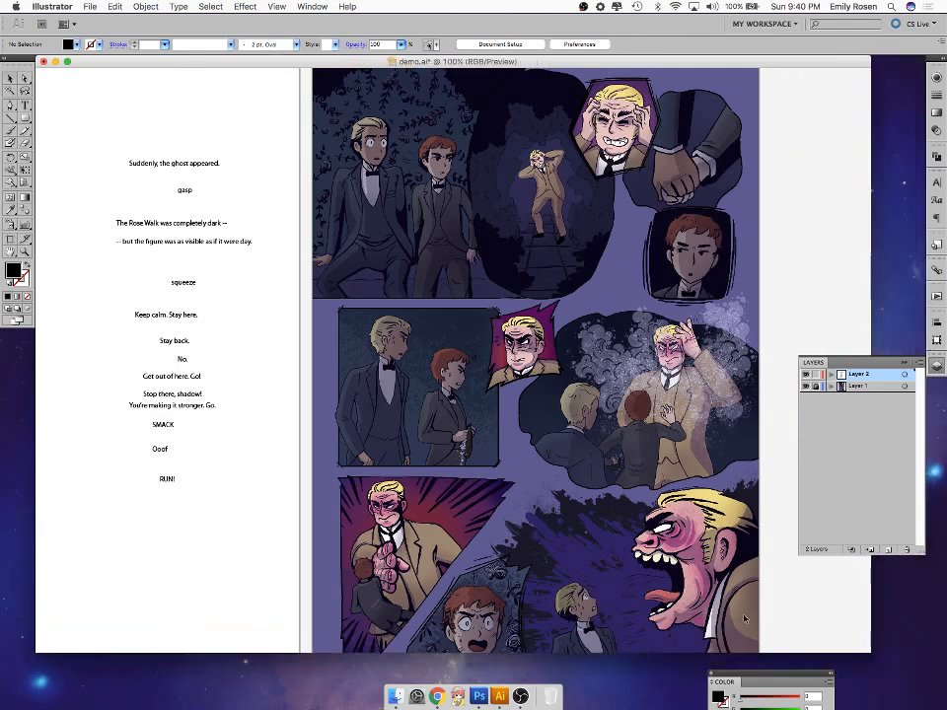
{"action": "scroll", "coordinate": [268, 493], "scroll_direction": "up", "scroll_amount": 3}
{"action": "left_click_drag", "start_coordinate": [269, 469], "coordinate": [242, 575]}
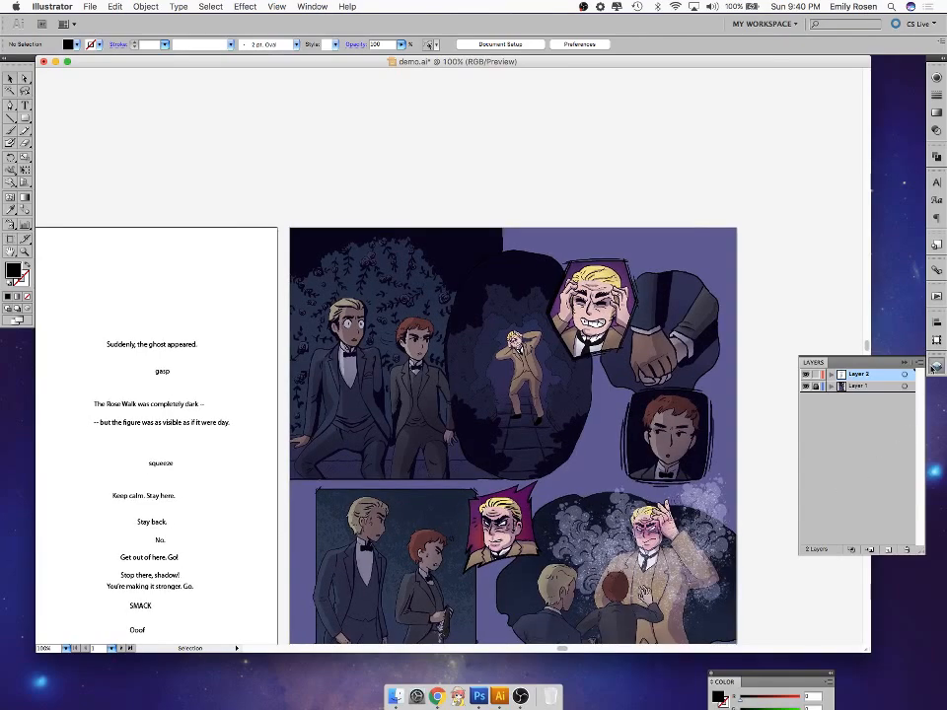
{"action": "left_click_drag", "start_coordinate": [239, 372], "coordinate": [322, 230]}
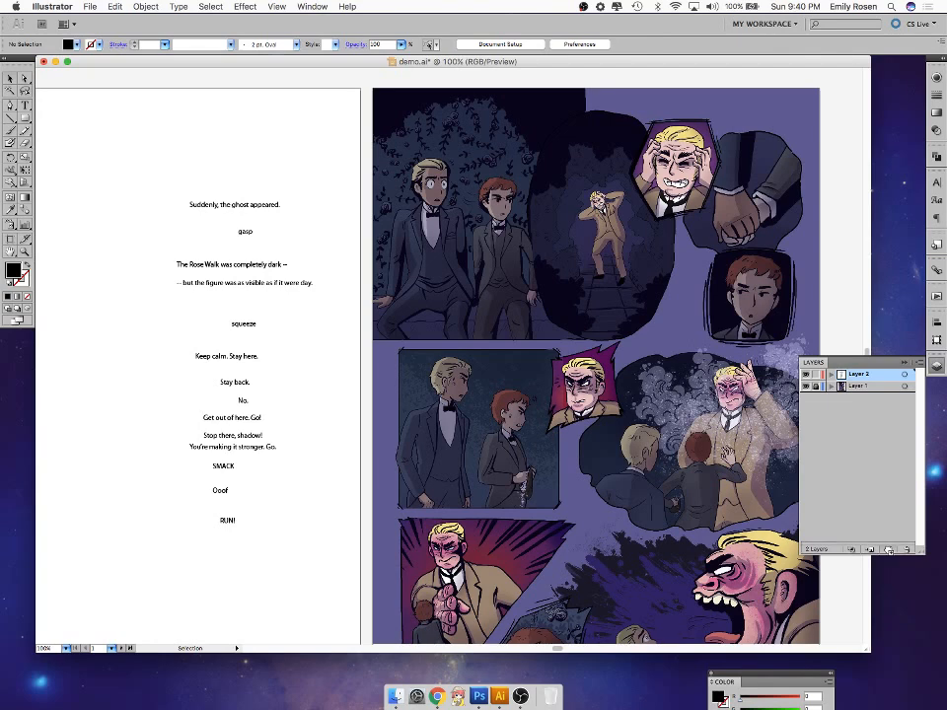
{"action": "left_click_drag", "start_coordinate": [889, 552], "coordinate": [889, 551]}
{"action": "left_click", "coordinate": [816, 387]}
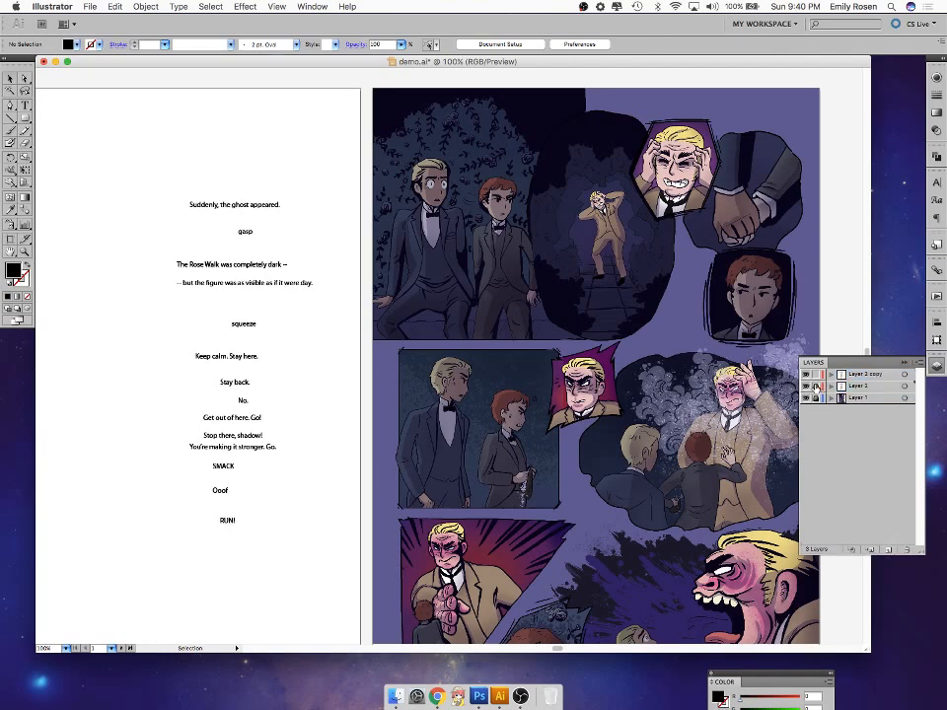
{"action": "key", "text": "super+z"}
{"action": "key", "text": "super+z"}
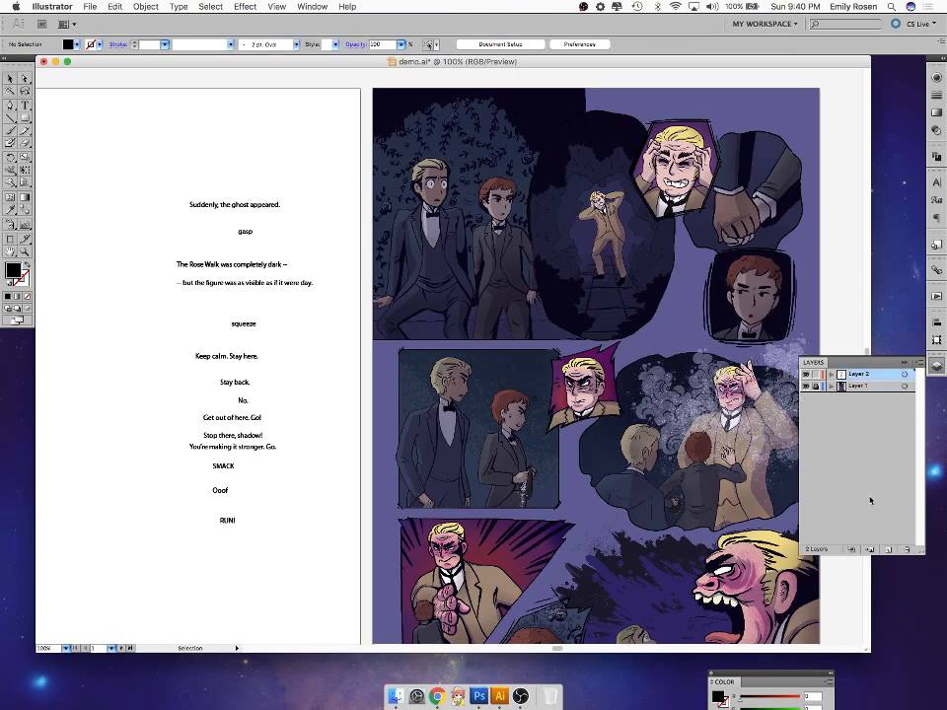
- Nudge the caption "Suddenly, the ghost appeared.", duplicate Layer 2, and rename the original Layer 2 "orig text"
{"action": "left_click", "coordinate": [854, 435]}
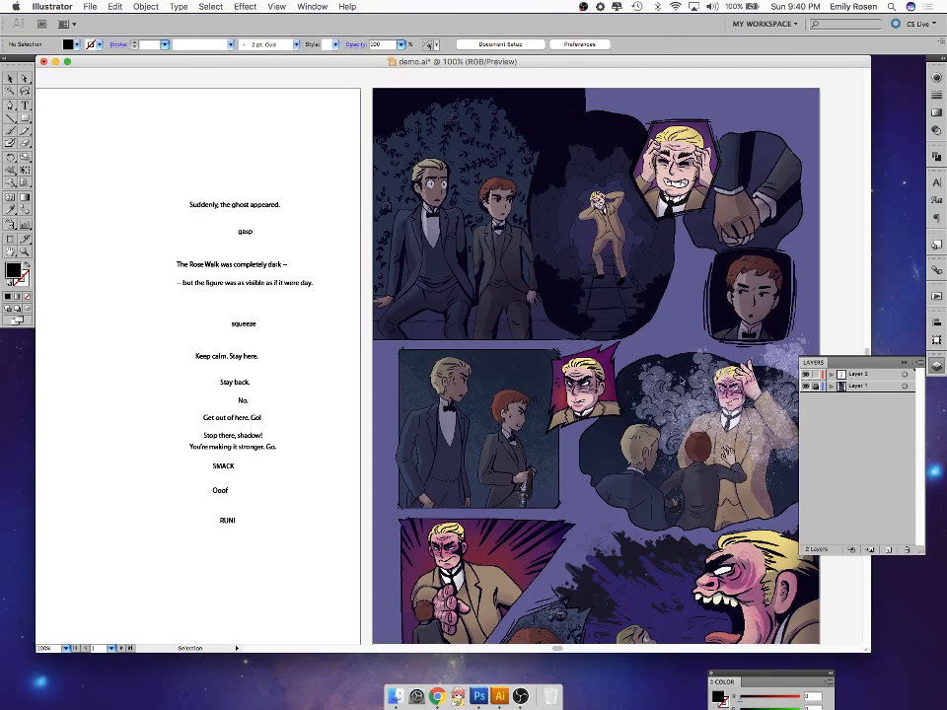
{"action": "mouse_move", "coordinate": [255, 205]}
{"action": "left_mouse_down"}
{"action": "mouse_move", "coordinate": [272, 170]}
{"action": "mouse_move", "coordinate": [260, 205]}
{"action": "left_mouse_up"}
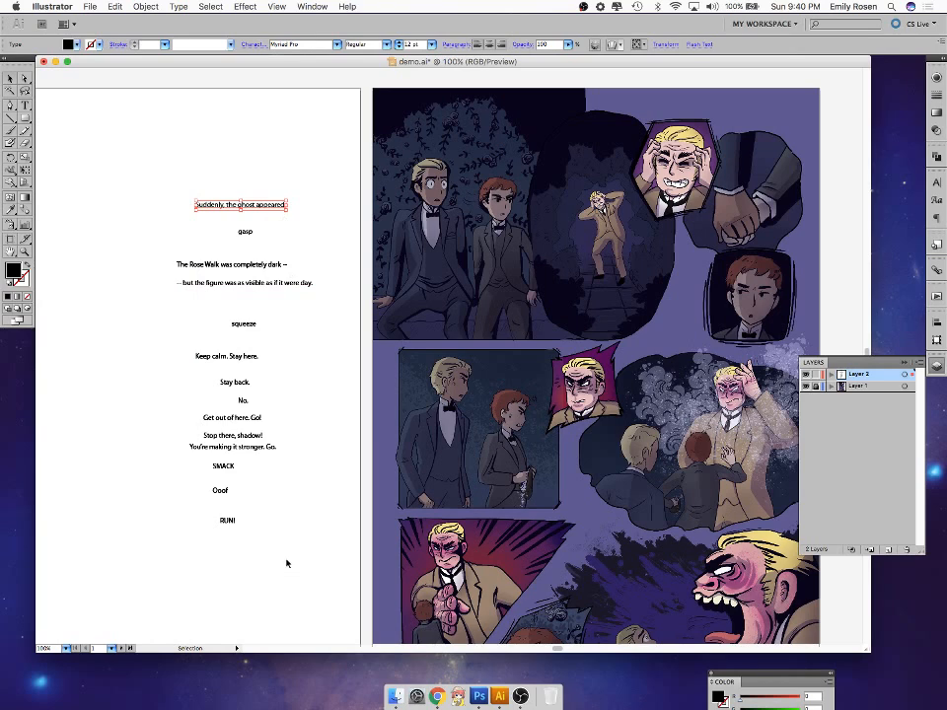
{"action": "left_click", "coordinate": [332, 580]}
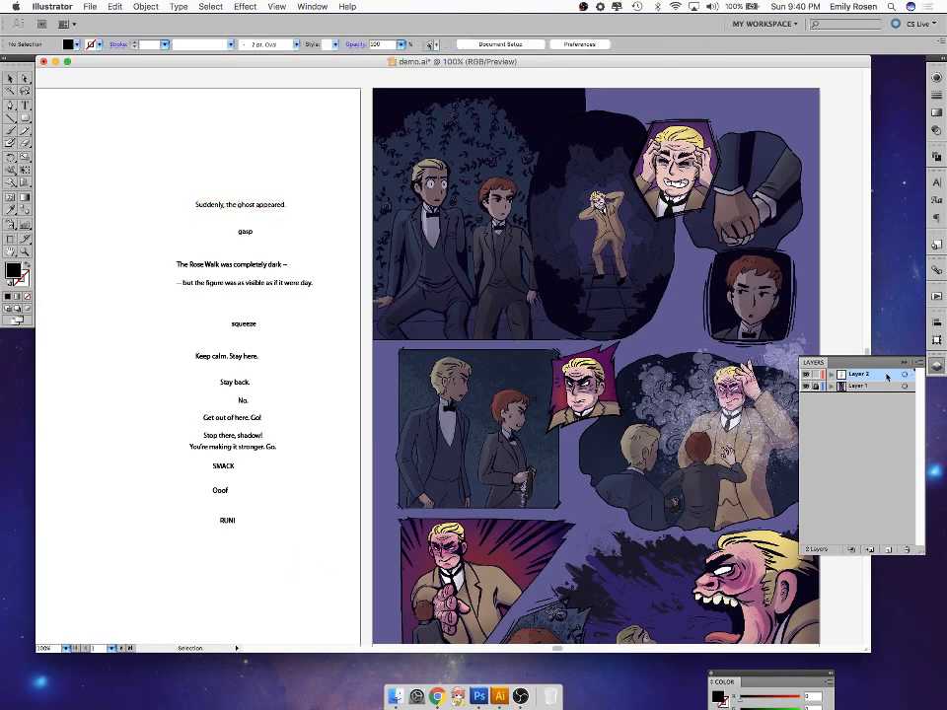
{"action": "mouse_move", "coordinate": [889, 538]}
{"action": "left_mouse_down"}
{"action": "mouse_move", "coordinate": [890, 553]}
{"action": "mouse_move", "coordinate": [888, 504]}
{"action": "mouse_move", "coordinate": [891, 552]}
{"action": "left_mouse_up"}
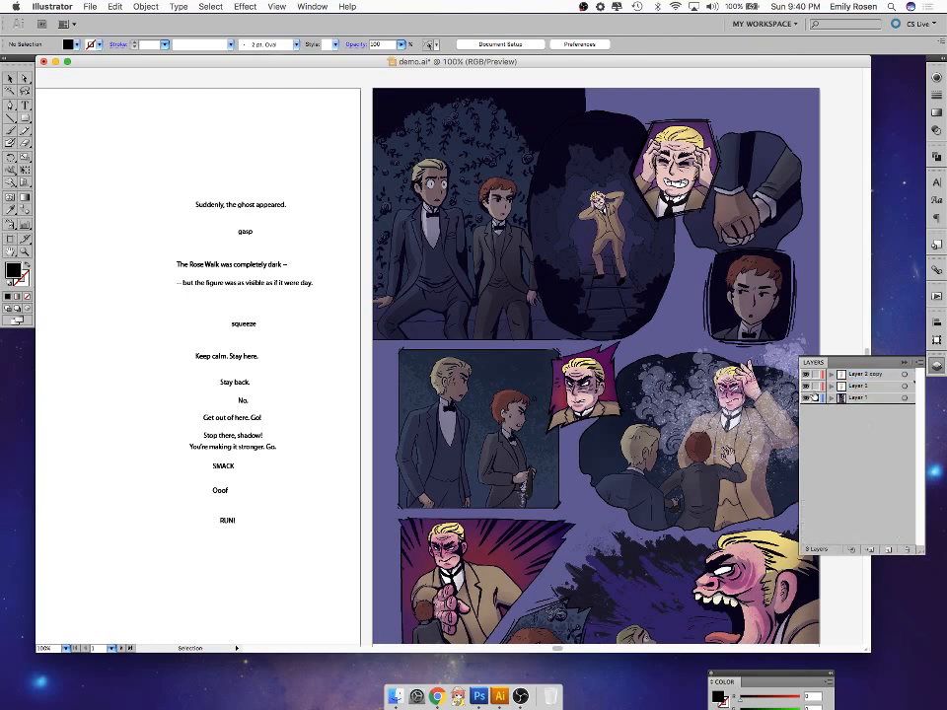
{"action": "double_click", "coordinate": [855, 388]}
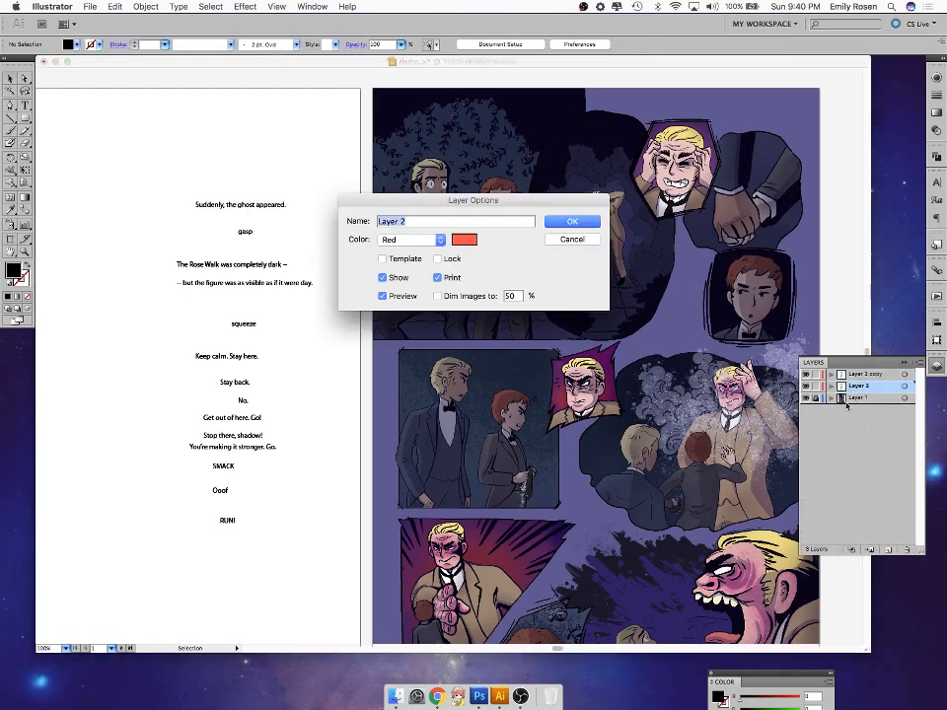
{"action": "type", "text": "orig text"}
{"action": "key", "text": "Return"}
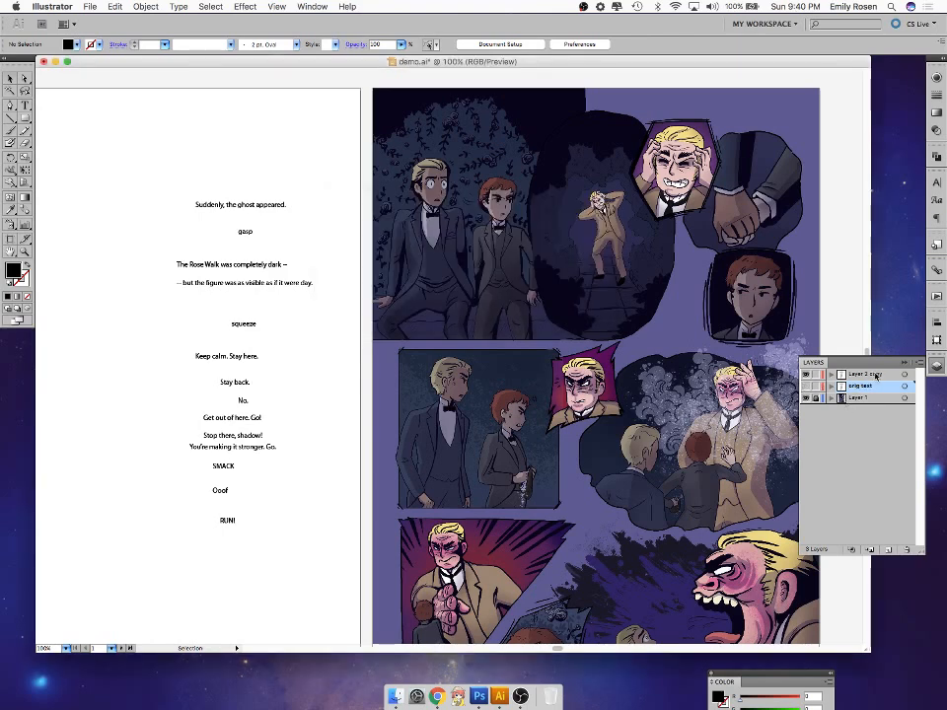
- Rename the duplicated text layer "cool text" and keep the "orig text" layer locked
{"action": "left_click", "coordinate": [867, 376]}
{"action": "double_click", "coordinate": [867, 376]}
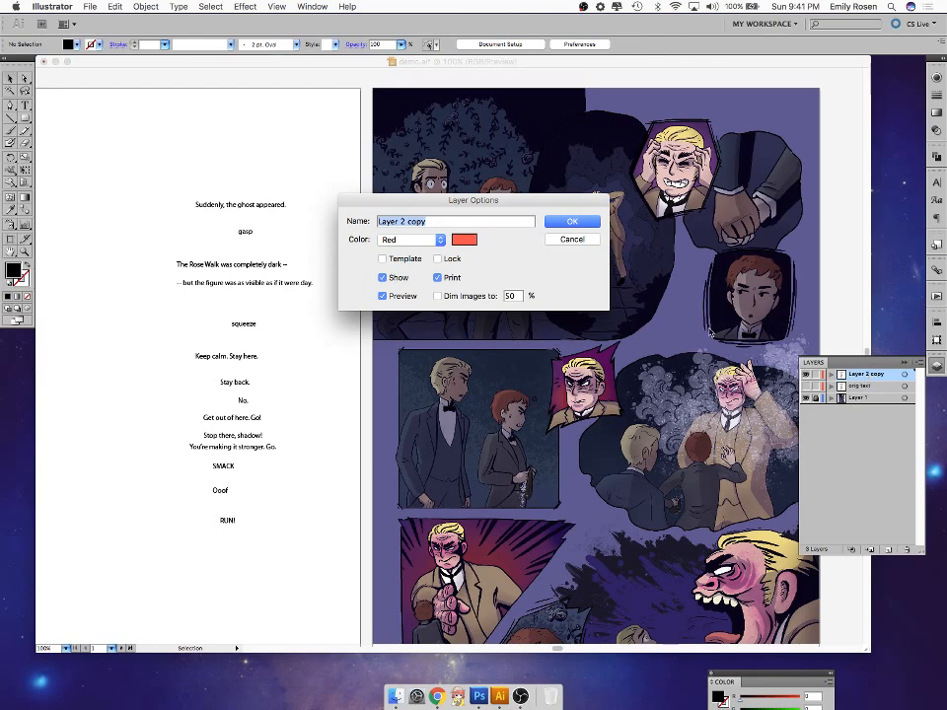
{"action": "type", "text": "cool text"}
{"action": "key", "text": "Return"}
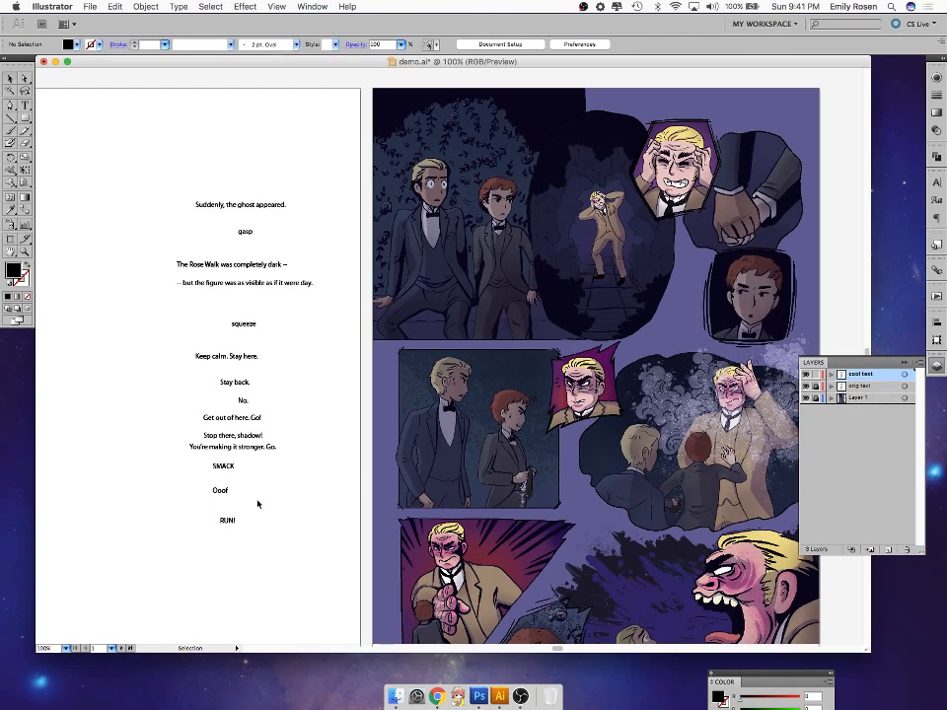
- Hide the "orig text" layer and reposition all of the "cool text" lettering together on the blank artboard
{"action": "left_click", "coordinate": [263, 446]}
{"action": "left_click_drag", "start_coordinate": [263, 447], "coordinate": [137, 449]}
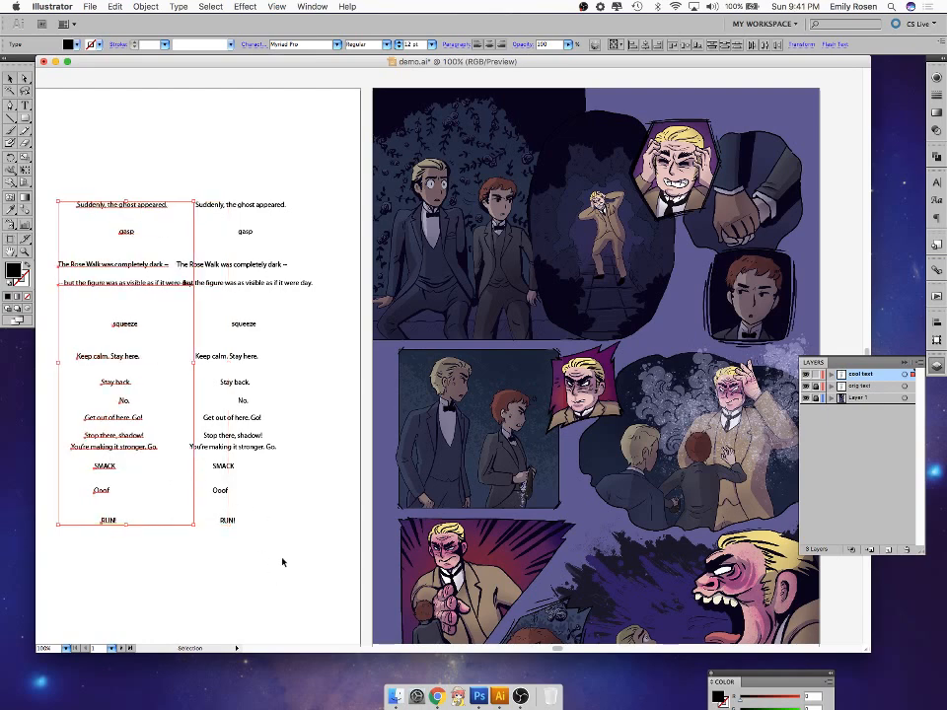
{"action": "left_click", "coordinate": [285, 577]}
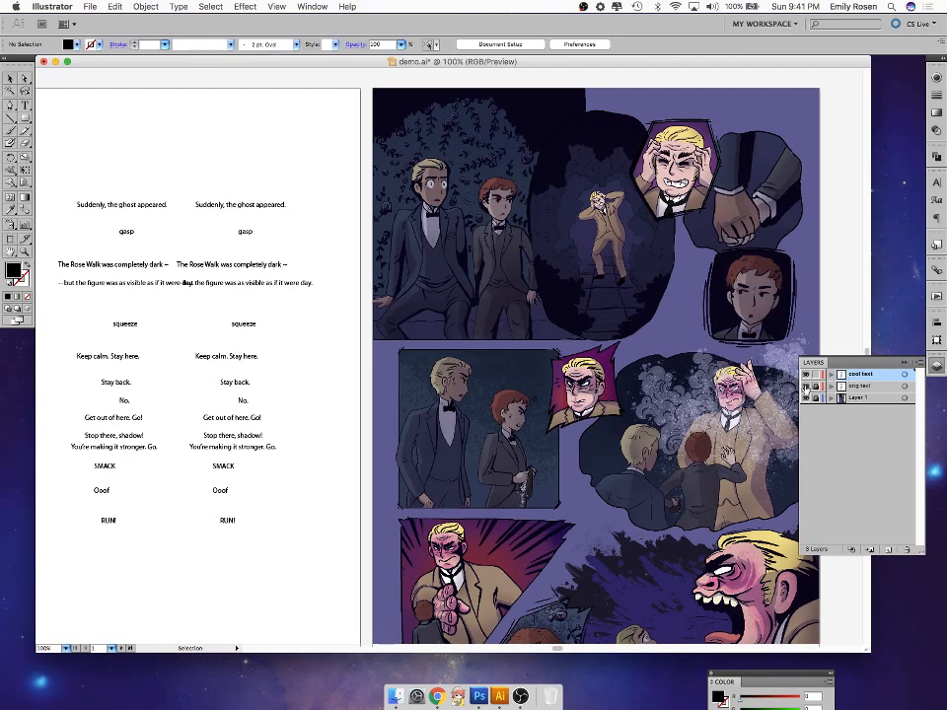
{"action": "left_click_drag", "start_coordinate": [104, 141], "coordinate": [246, 530]}
{"action": "left_click", "coordinate": [366, 339]}
{"action": "left_click_drag", "start_coordinate": [518, 468], "coordinate": [470, 498]}
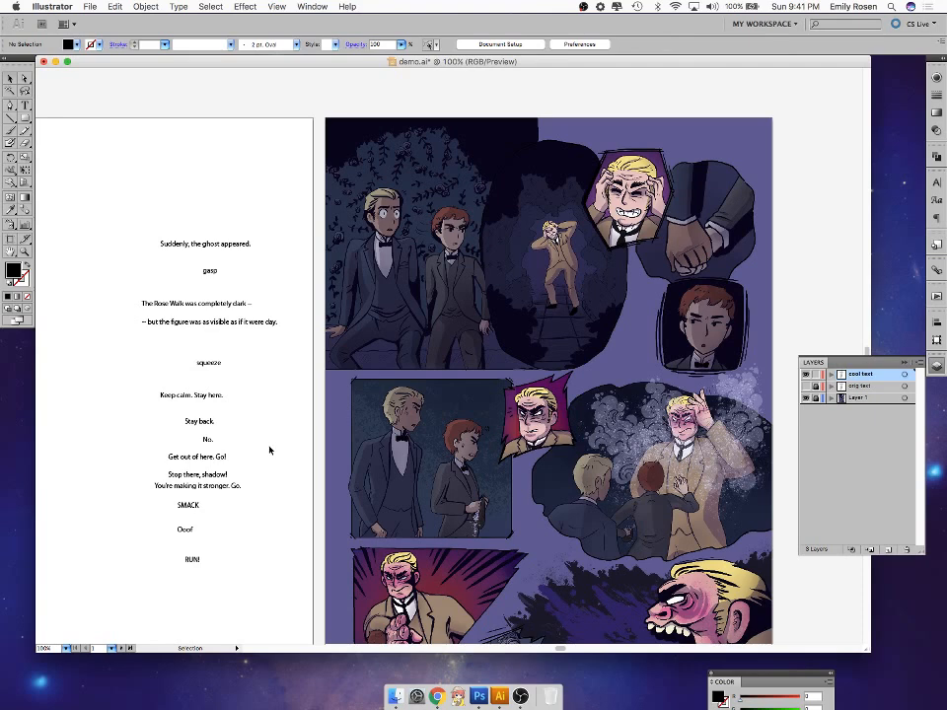
- Try different positions for the caption "Suddenly, the ghost appeared." at the head of the text column
{"action": "left_click_drag", "start_coordinate": [240, 243], "coordinate": [257, 207]}
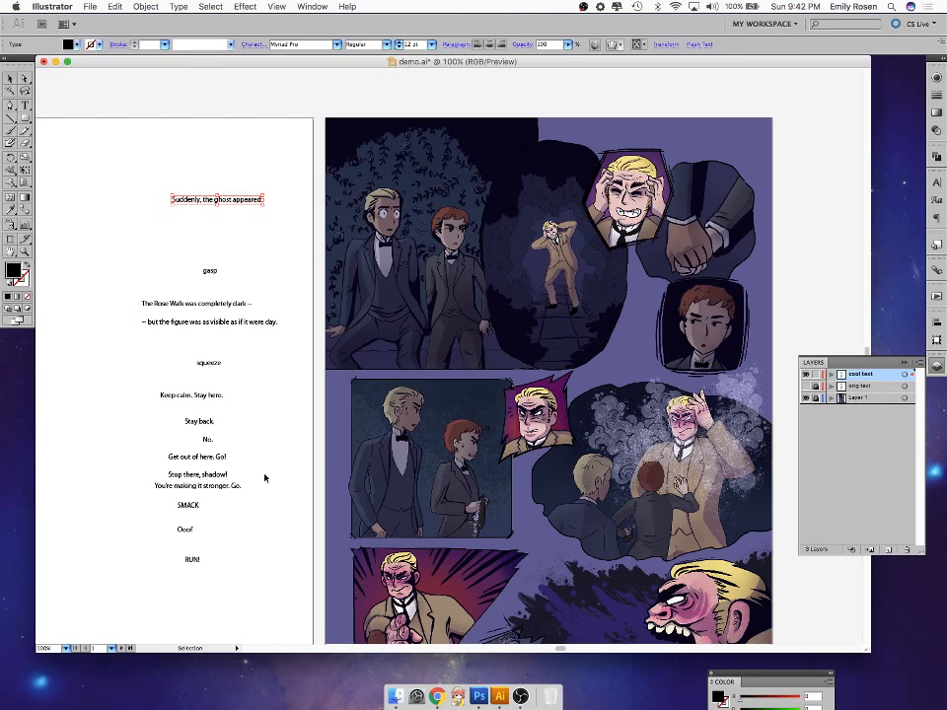
{"action": "left_click_drag", "start_coordinate": [243, 201], "coordinate": [246, 221]}
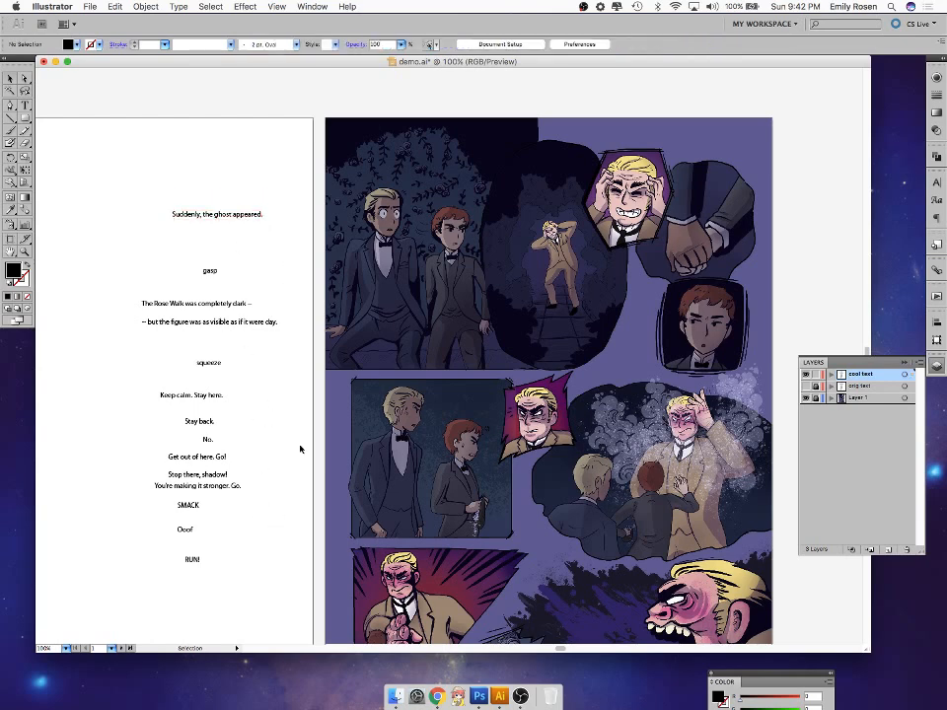
{"action": "left_click_drag", "start_coordinate": [249, 216], "coordinate": [229, 240]}
{"action": "left_click", "coordinate": [214, 164]}
- Select all the lettering on the "cool text" layer and set its font to Anime Ace 2.0 BB
{"action": "left_click_drag", "start_coordinate": [148, 139], "coordinate": [272, 621]}
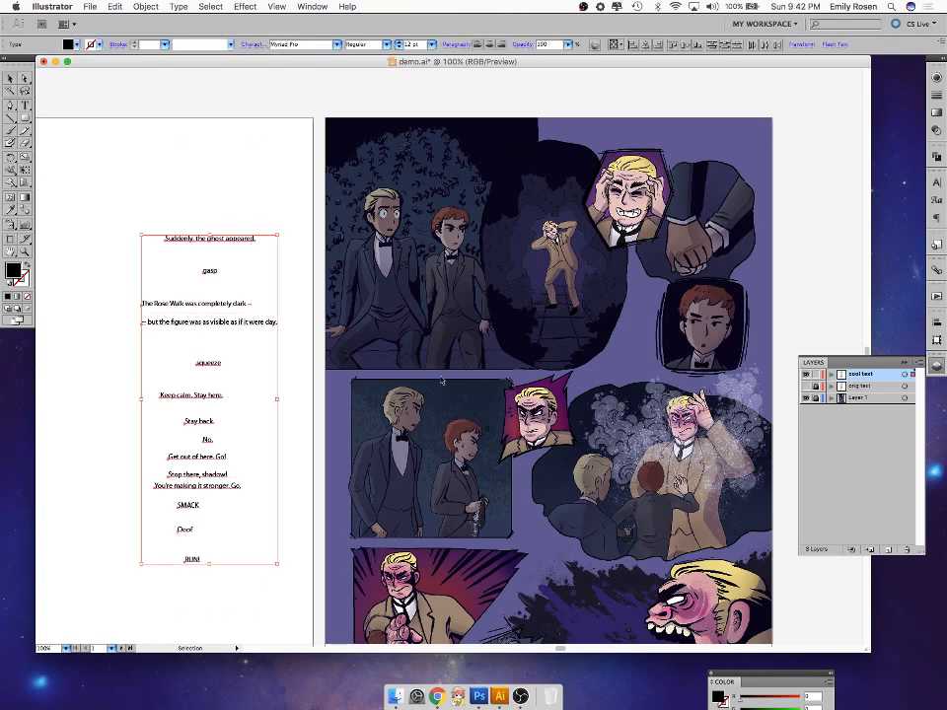
{"action": "left_click", "coordinate": [323, 46]}
{"action": "type", "text": "am"}
{"action": "key", "text": "BackSpace"}
{"action": "key", "text": "BackSpace"}
{"action": "type", "text": "ni"}
{"action": "key", "text": "Return"}
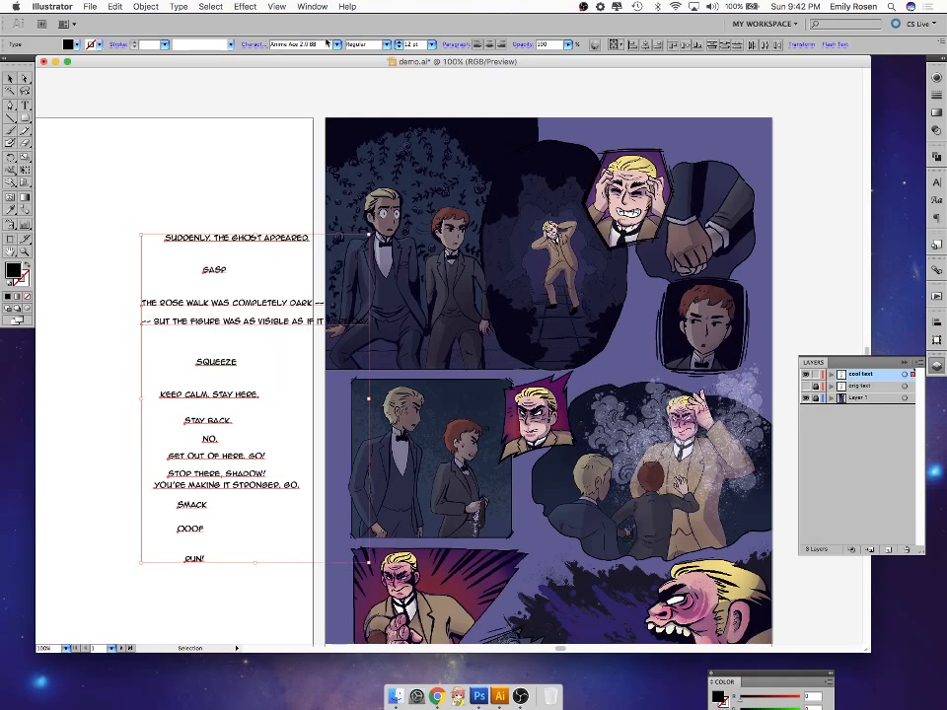
- Move the whole lettering block farther from the comic page so that it fits on the blank artboard
{"action": "left_click", "coordinate": [190, 494]}
{"action": "left_click_drag", "start_coordinate": [123, 164], "coordinate": [242, 566]}
{"action": "left_click_drag", "start_coordinate": [249, 487], "coordinate": [191, 493]}
{"action": "left_click", "coordinate": [285, 272]}
- Try the caption "Suddenly, the ghost appeared." over the first panel's artwork and return it to the blank artboard
{"action": "left_click_drag", "start_coordinate": [234, 251], "coordinate": [535, 175]}
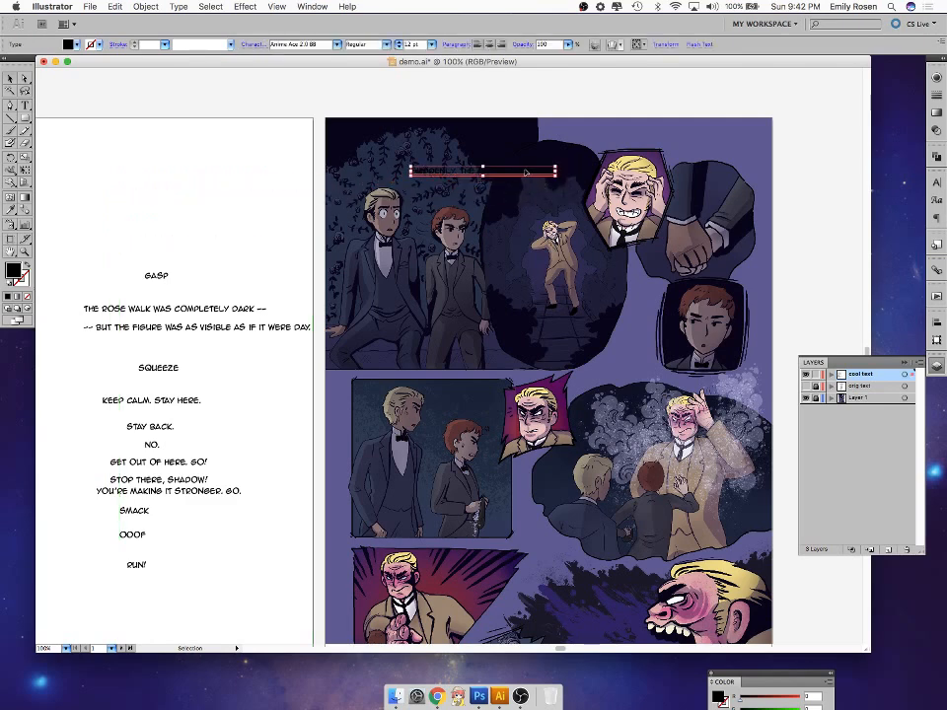
{"action": "left_click_drag", "start_coordinate": [525, 175], "coordinate": [540, 181]}
{"action": "left_click_drag", "start_coordinate": [475, 186], "coordinate": [256, 220]}
{"action": "left_click", "coordinate": [255, 220]}
- Break the first caption into the lines "Suddenly,", "the ghost" and "appeared." and move it higher on the blank artboard
{"action": "key", "text": "t"}
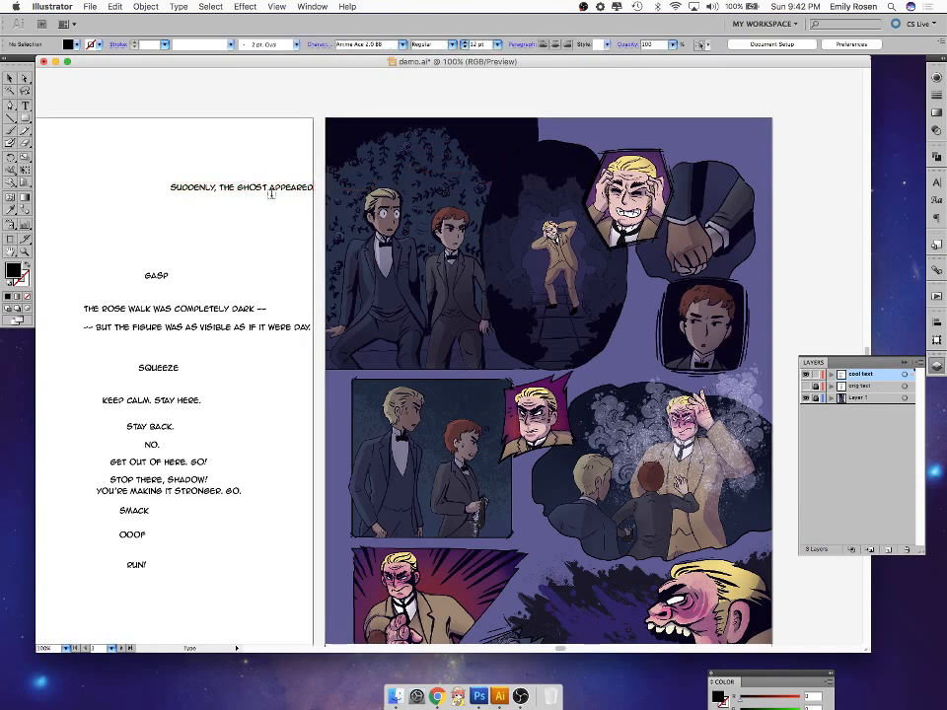
{"action": "left_click", "coordinate": [219, 187]}
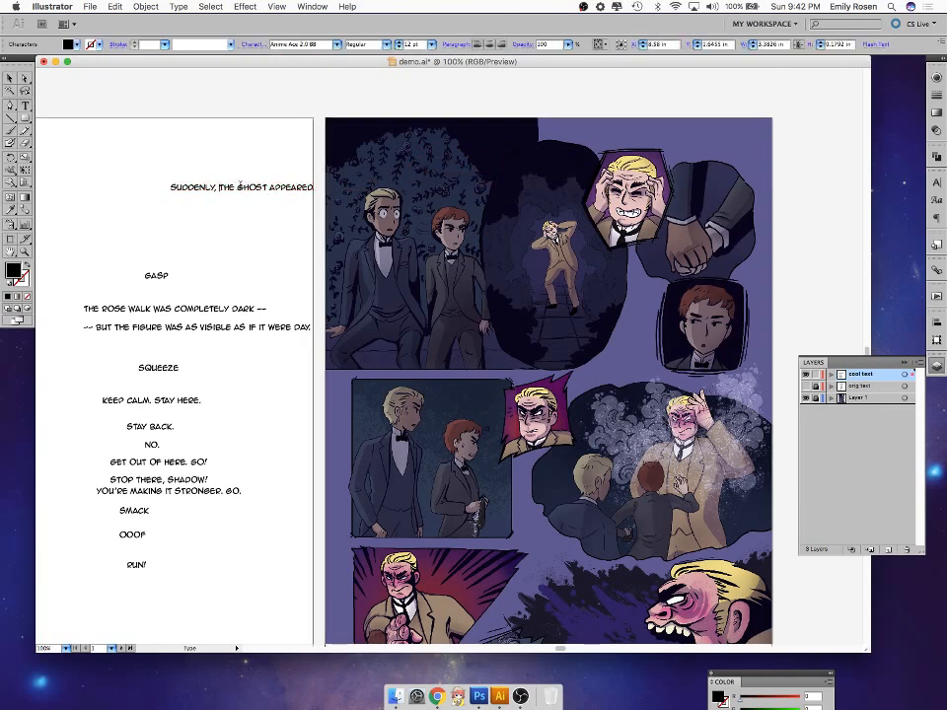
{"action": "key", "text": "Return"}
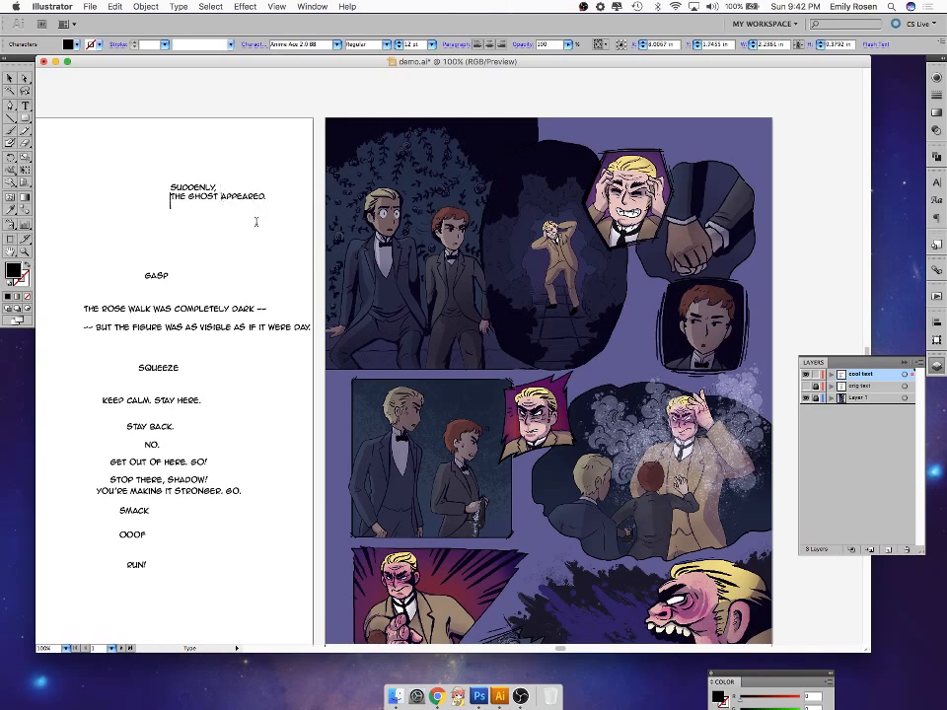
{"action": "key", "text": "Return"}
{"action": "left_click", "coordinate": [10, 78]}
{"action": "left_click", "coordinate": [238, 242]}
{"action": "left_click_drag", "start_coordinate": [209, 205], "coordinate": [259, 181]}
- Set "gasp" aside, and move the Rose Walk caption below the first caption with "..." replacing its closing dashes
{"action": "left_click_drag", "start_coordinate": [160, 278], "coordinate": [62, 252]}
{"action": "left_click_drag", "start_coordinate": [181, 308], "coordinate": [242, 219]}
{"action": "key", "text": "t"}
{"action": "left_click_drag", "start_coordinate": [316, 219], "coordinate": [326, 219]}
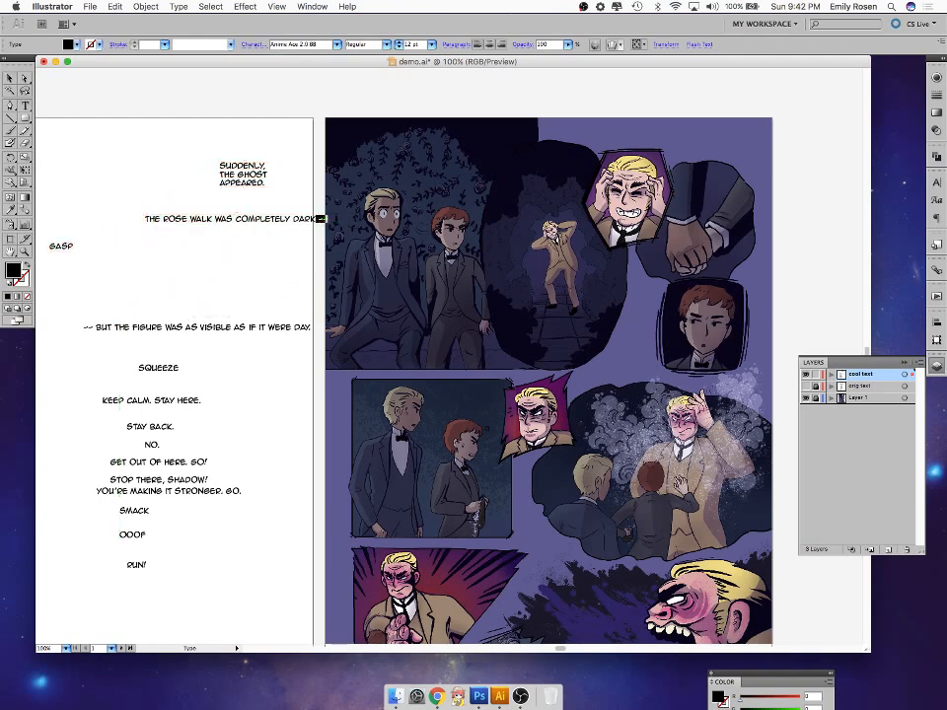
{"action": "type", "text": "..."}
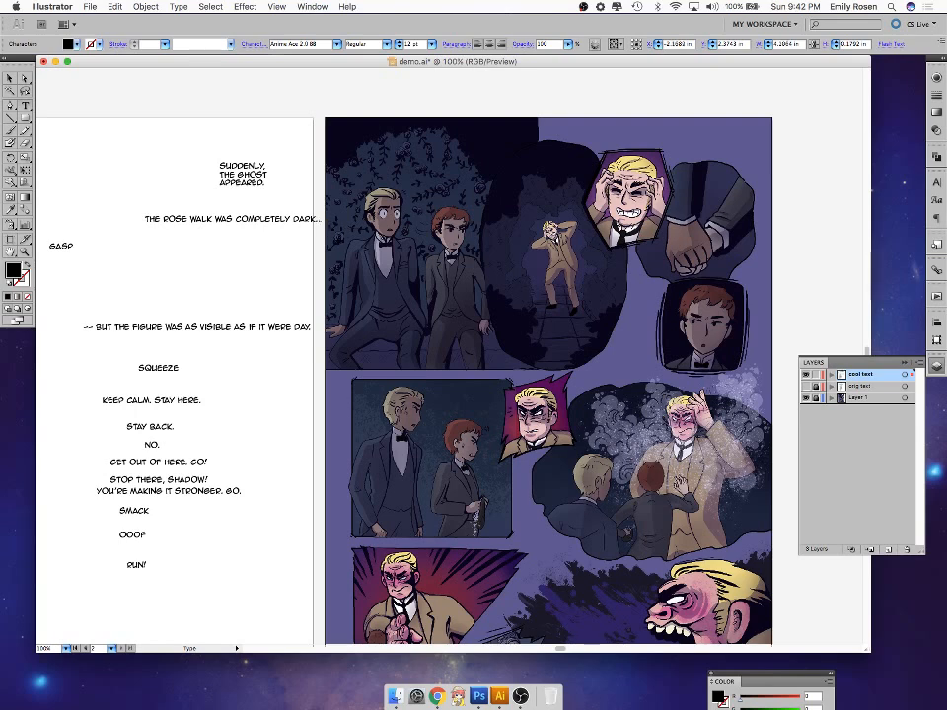
- Break the Rose Walk caption into three lines after "Walk" and "completely", and stack it left-aligned directly below the first caption
{"action": "left_click", "coordinate": [214, 219]}
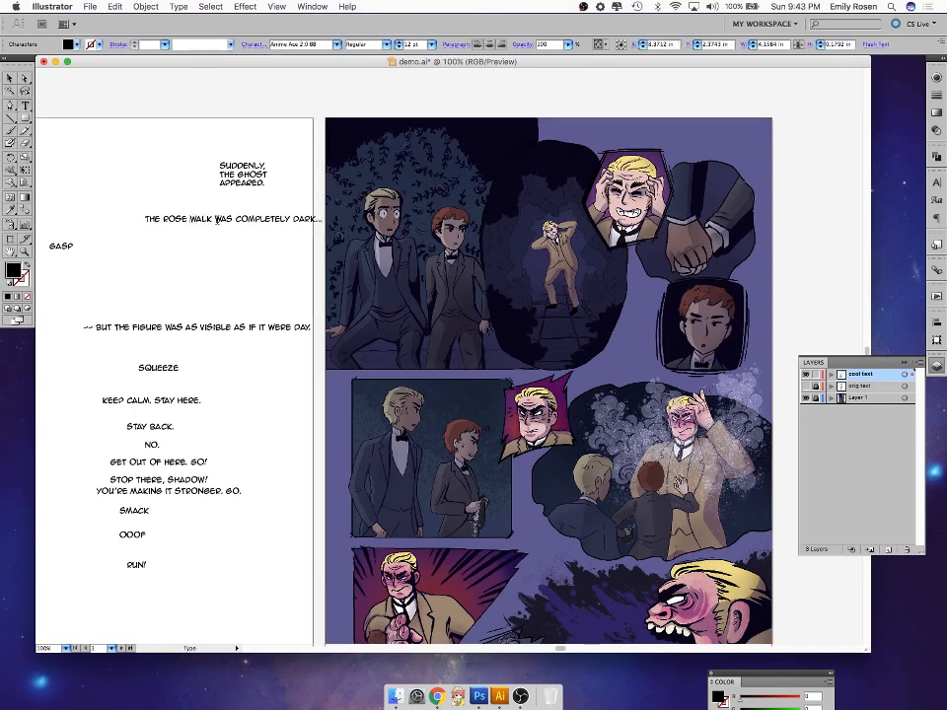
{"action": "key", "text": "Return"}
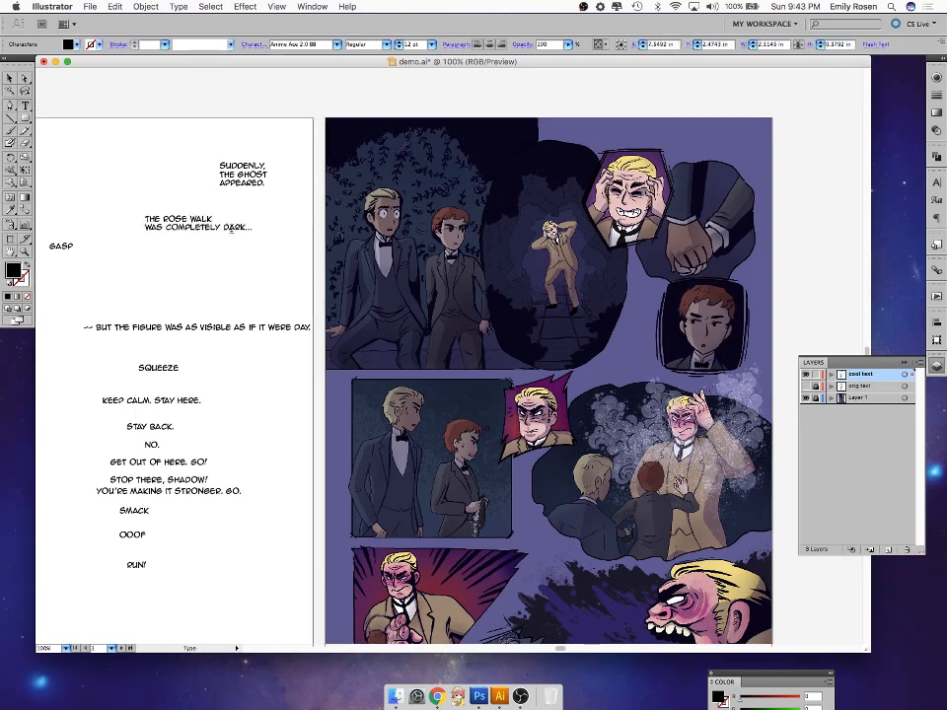
{"action": "left_click", "coordinate": [225, 227]}
{"action": "key", "text": "Return"}
{"action": "left_click", "coordinate": [10, 78]}
{"action": "left_click", "coordinate": [201, 245]}
{"action": "left_click_drag", "start_coordinate": [201, 227], "coordinate": [233, 187]}
{"action": "left_click", "coordinate": [238, 267]}
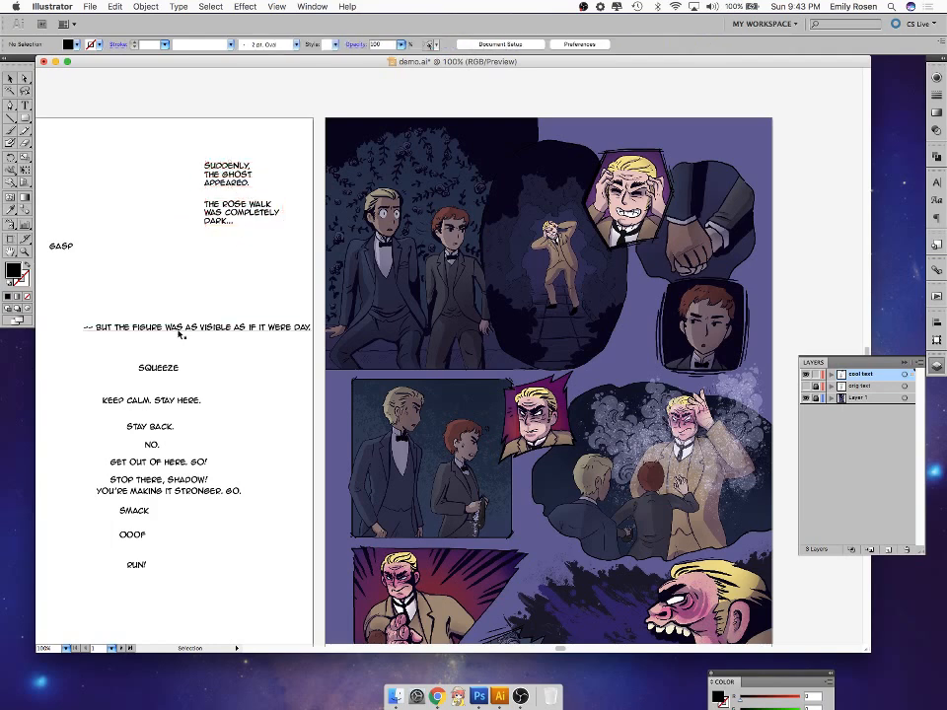
- Replace the opening dashes of the "but the figure" caption with "..." and move it directly below the Rose Walk caption
{"action": "double_click", "coordinate": [89, 326]}
{"action": "double_click", "coordinate": [88, 327]}
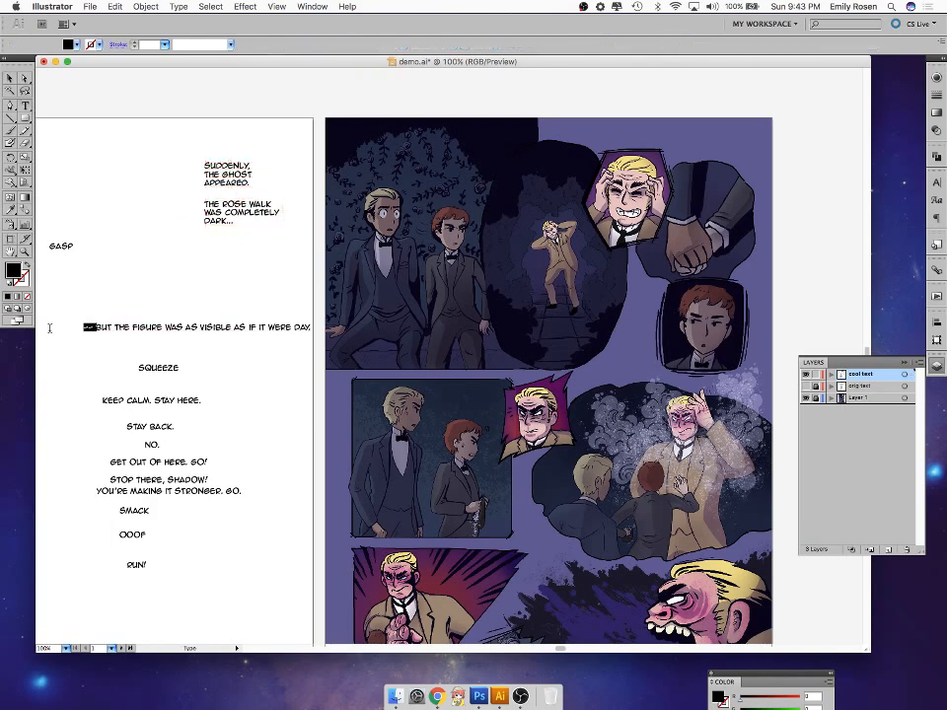
{"action": "type", "text": "..."}
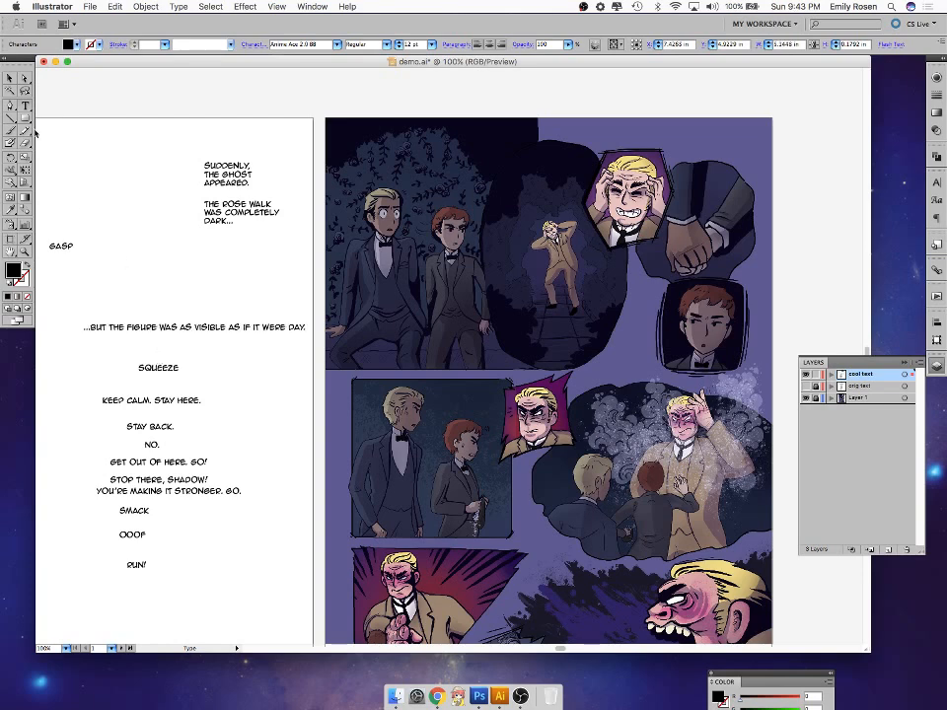
{"action": "key", "text": "Escape"}
{"action": "left_click_drag", "start_coordinate": [196, 327], "coordinate": [317, 238]}
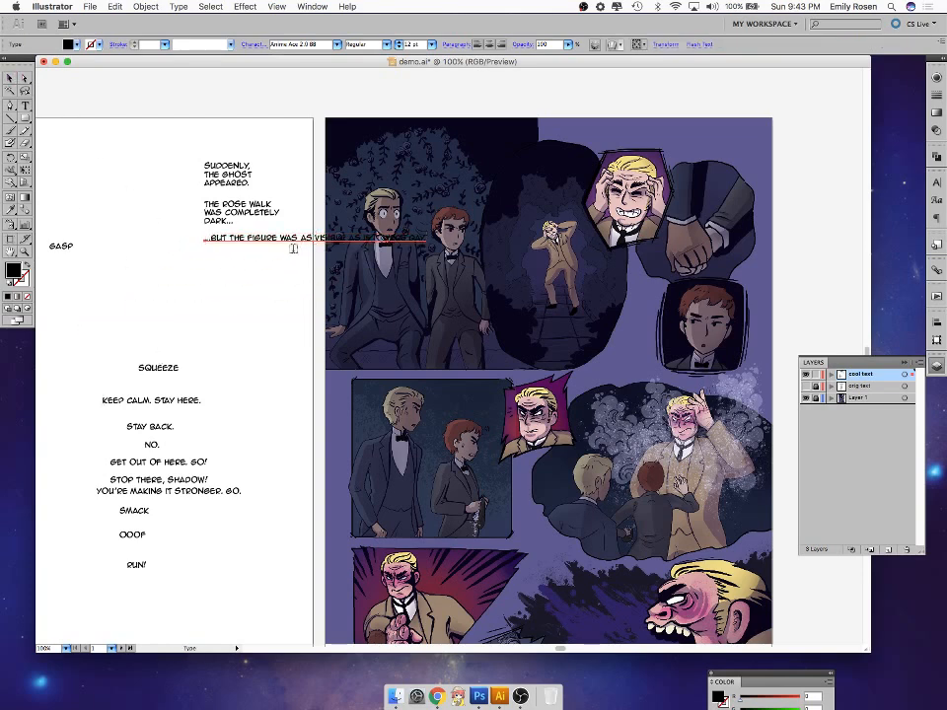
- Break the third caption into the lines "...but the figure", "was as visible" and "as if it were day."
{"action": "left_click", "coordinate": [283, 237]}
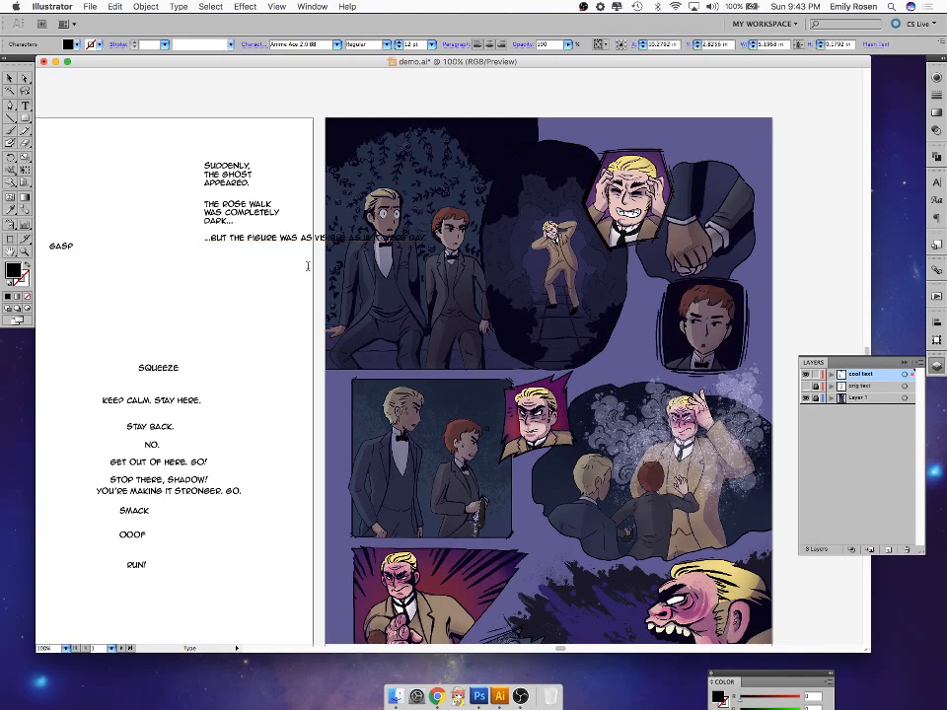
{"action": "key", "text": "Return"}
{"action": "left_click", "coordinate": [274, 246]}
{"action": "key", "text": "Return"}
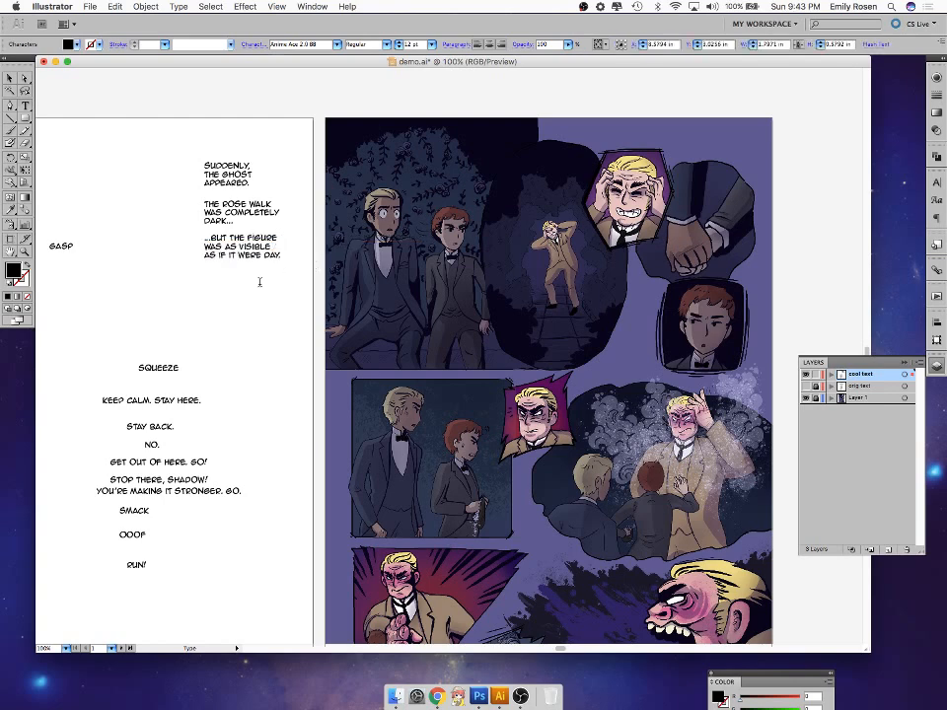
{"action": "left_click", "coordinate": [10, 78]}
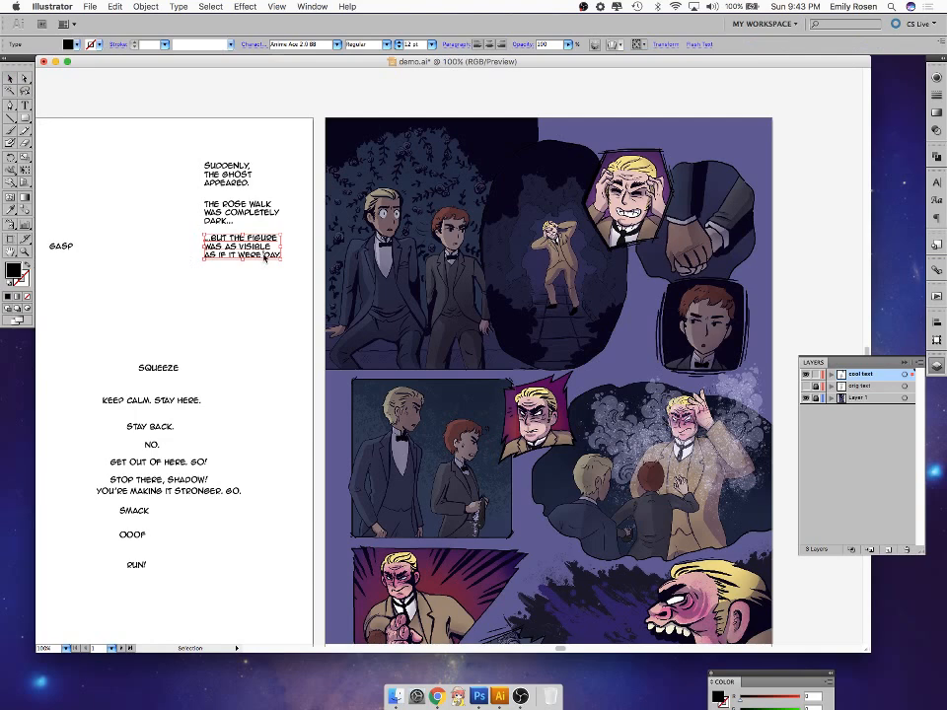
{"action": "left_click", "coordinate": [224, 344]}
- Set "squeeze" aside below "gasp", and move the "Keep calm. Stay here." dialogue below the third caption
{"action": "left_click", "coordinate": [154, 359]}
{"action": "left_click_drag", "start_coordinate": [154, 359], "coordinate": [67, 299]}
{"action": "left_click", "coordinate": [173, 404]}
{"action": "left_click_drag", "start_coordinate": [174, 405], "coordinate": [323, 285]}
- Cut "Stay here." out of the dialogue line, and move "Keep calm." lower, left-aligned with the captions
{"action": "double_click", "coordinate": [258, 292]}
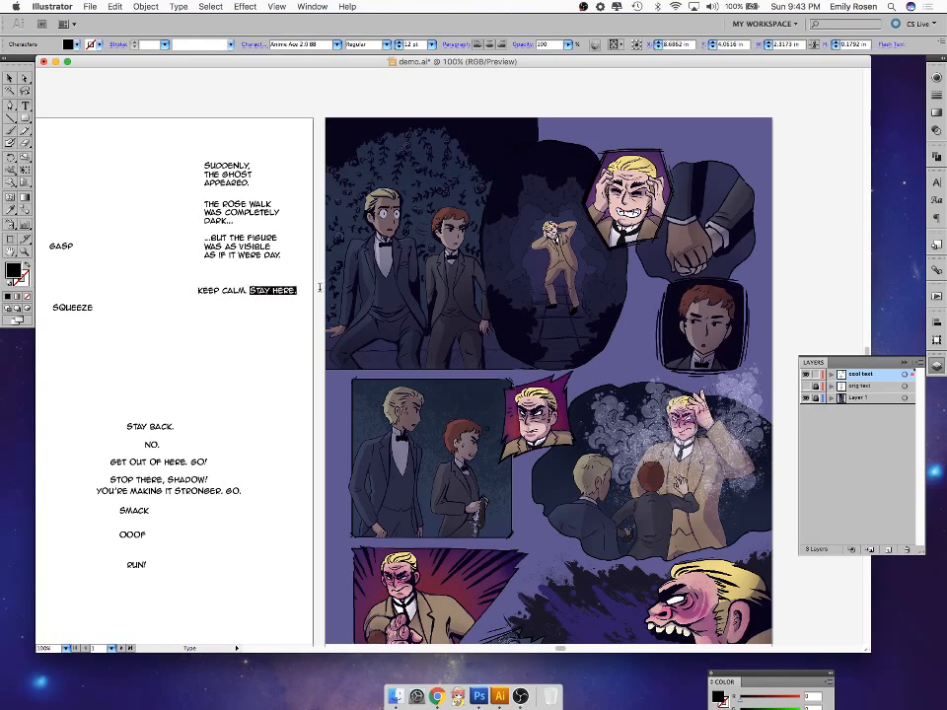
{"action": "key", "text": "BackSpace"}
{"action": "key", "text": "BackSpace"}
{"action": "key", "text": "Escape"}
{"action": "left_click", "coordinate": [279, 211]}
{"action": "left_click", "coordinate": [275, 258]}
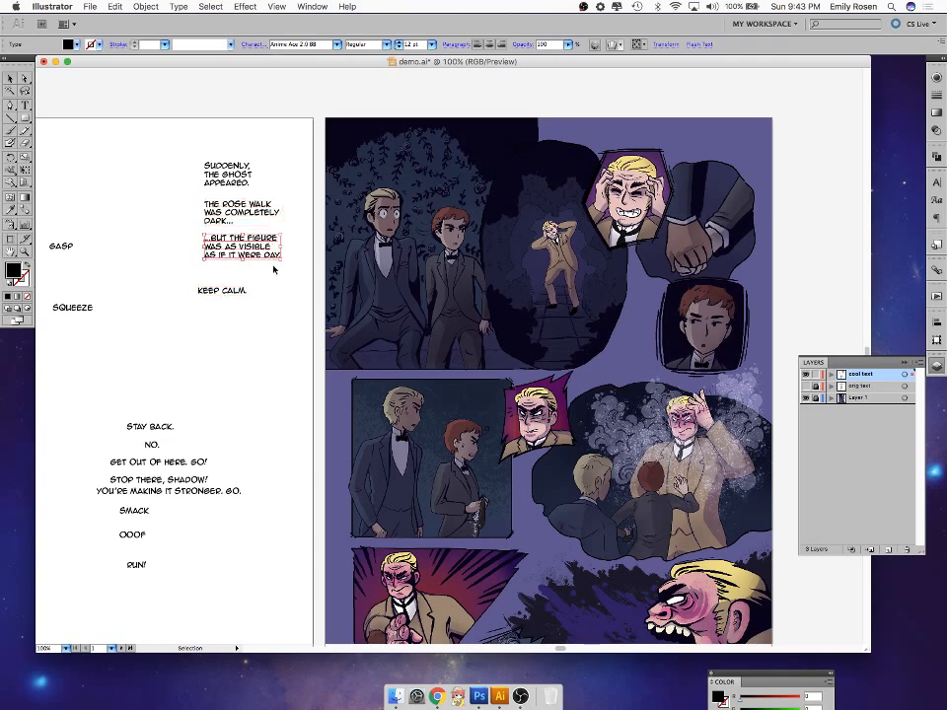
{"action": "left_click_drag", "start_coordinate": [247, 290], "coordinate": [254, 319]}
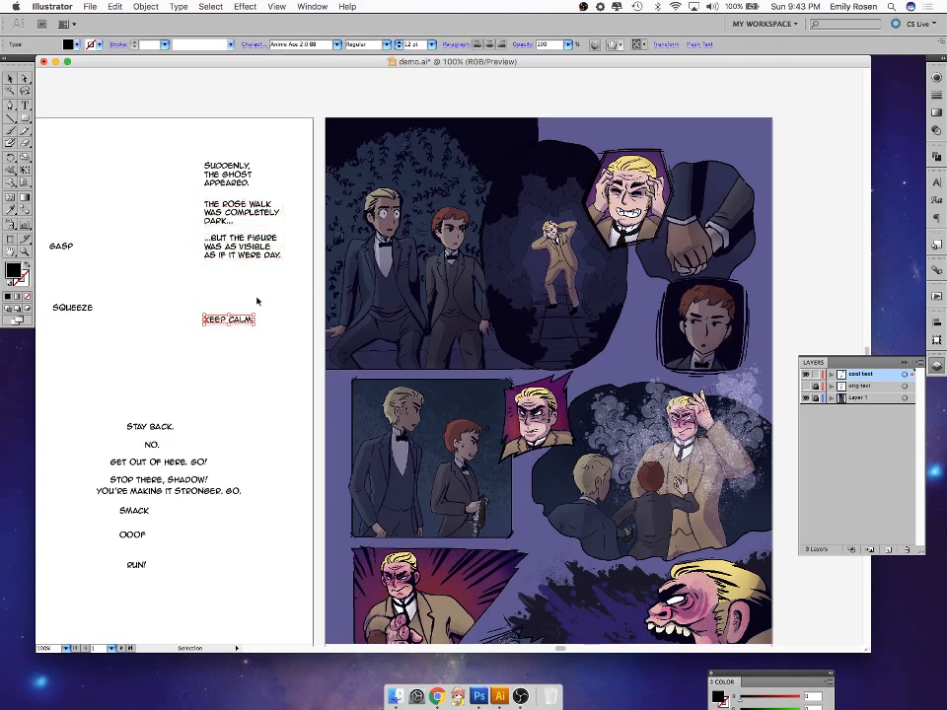
{"action": "left_click", "coordinate": [234, 180]}
{"action": "left_click", "coordinate": [271, 262]}
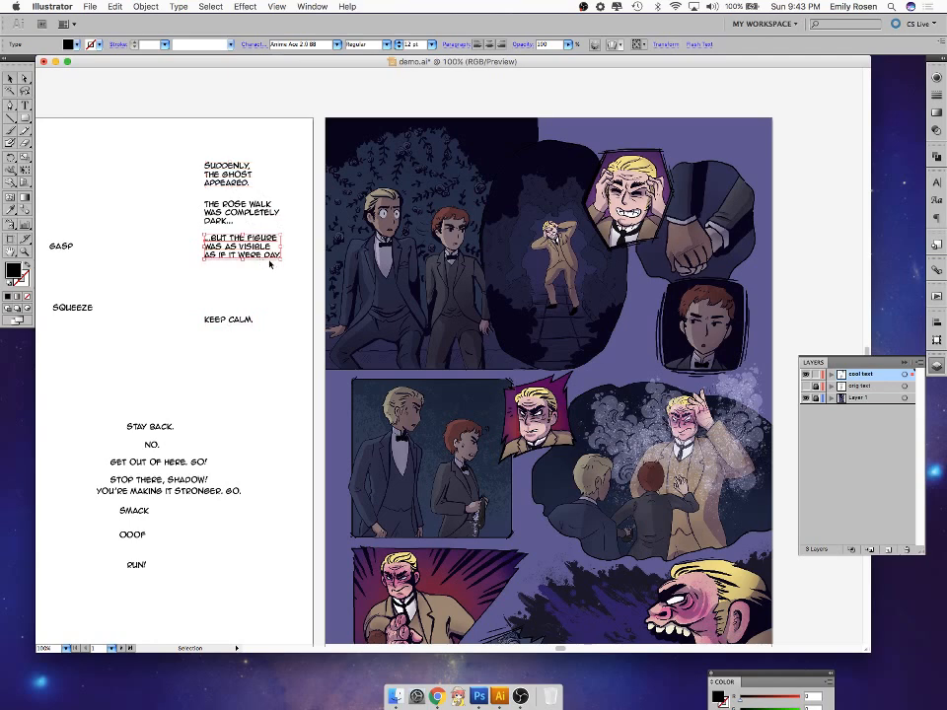
{"action": "left_click", "coordinate": [247, 185]}
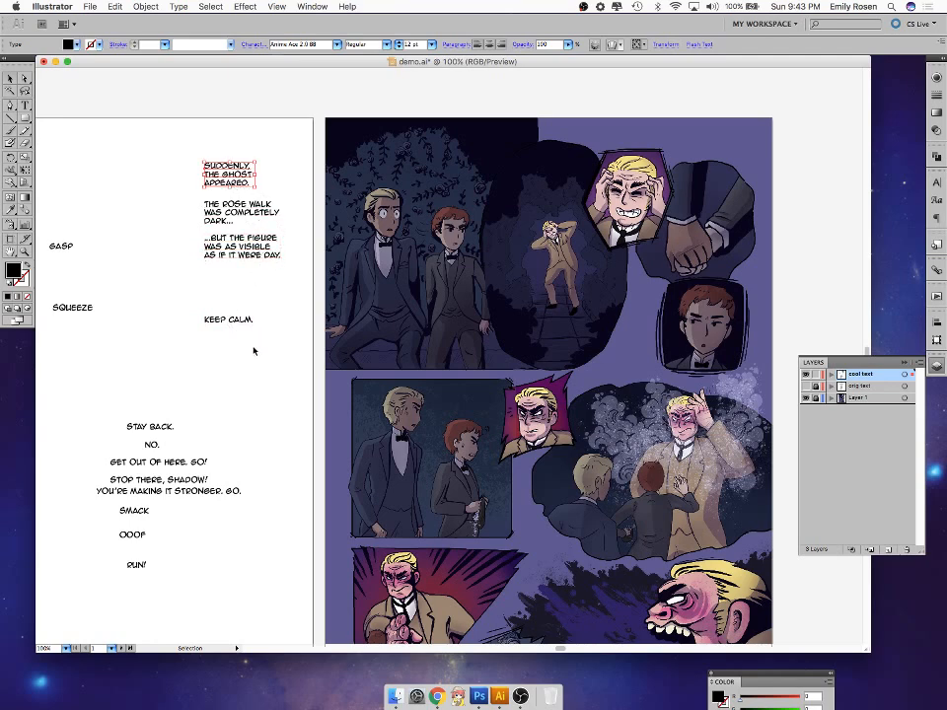
{"action": "left_click", "coordinate": [265, 286]}
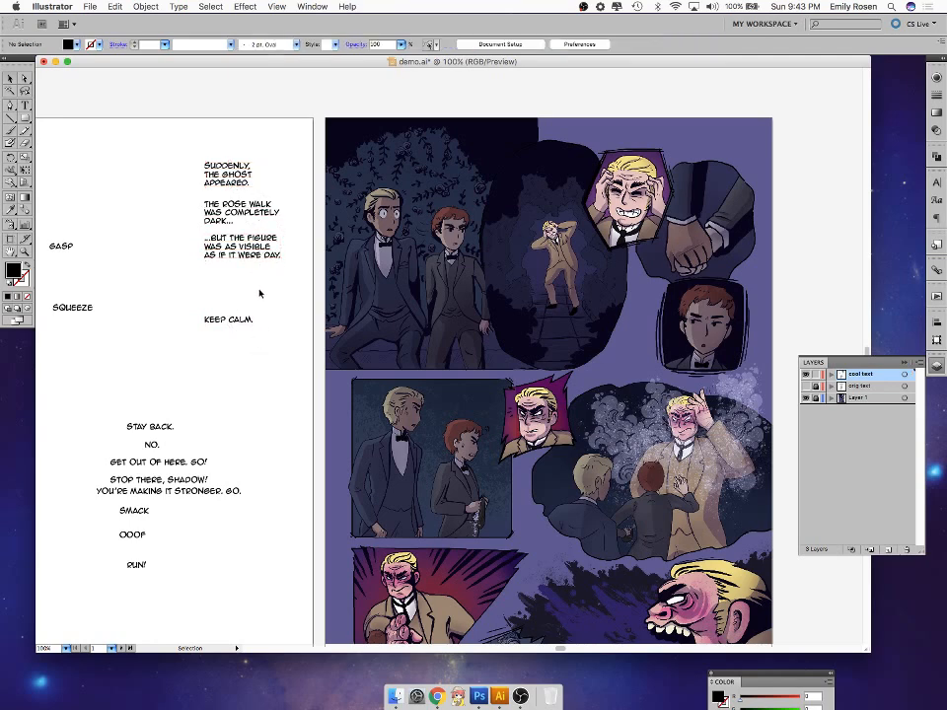
- Paste "Stay here." as a separate text object between the third caption and "Keep calm.", and break it after "Stay"
{"action": "key", "text": "ctrl+v"}
{"action": "left_click_drag", "start_coordinate": [459, 357], "coordinate": [239, 295]}
{"action": "double_click", "coordinate": [229, 293]}
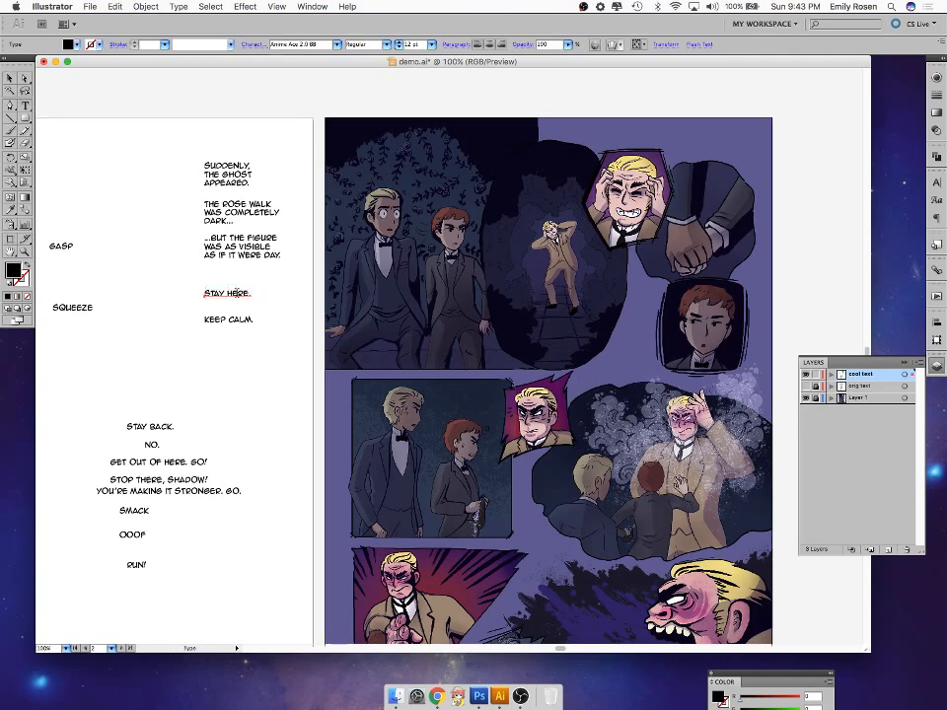
{"action": "key", "text": "Return"}
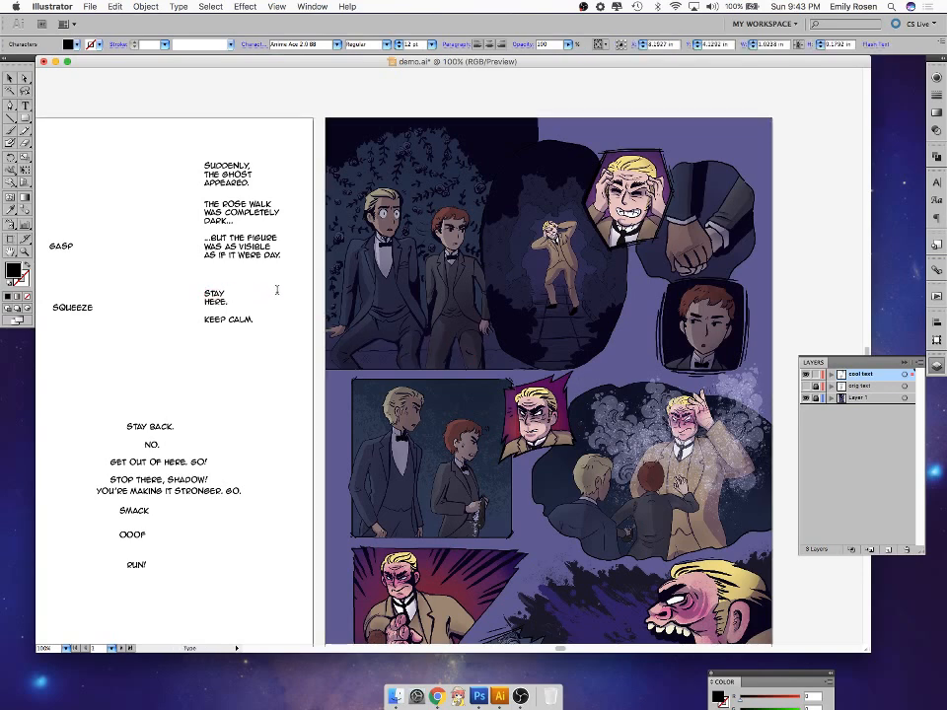
{"action": "key", "text": "Escape"}
- Break "Keep calm." after "Keep", centre the text of both dialogue pieces, and stack "Keep calm." above "Stay here."
{"action": "left_click", "coordinate": [233, 321]}
{"action": "key", "text": "t"}
{"action": "left_click", "coordinate": [228, 320]}
{"action": "key", "text": "Return"}
{"action": "key", "text": "Escape"}
{"action": "left_click", "coordinate": [245, 353]}
{"action": "left_click_drag", "start_coordinate": [245, 353], "coordinate": [236, 329]}
{"action": "left_click", "coordinate": [487, 47]}
{"action": "left_click", "coordinate": [227, 356]}
{"action": "left_click_drag", "start_coordinate": [165, 285], "coordinate": [233, 298]}
{"action": "left_click", "coordinate": [209, 428]}
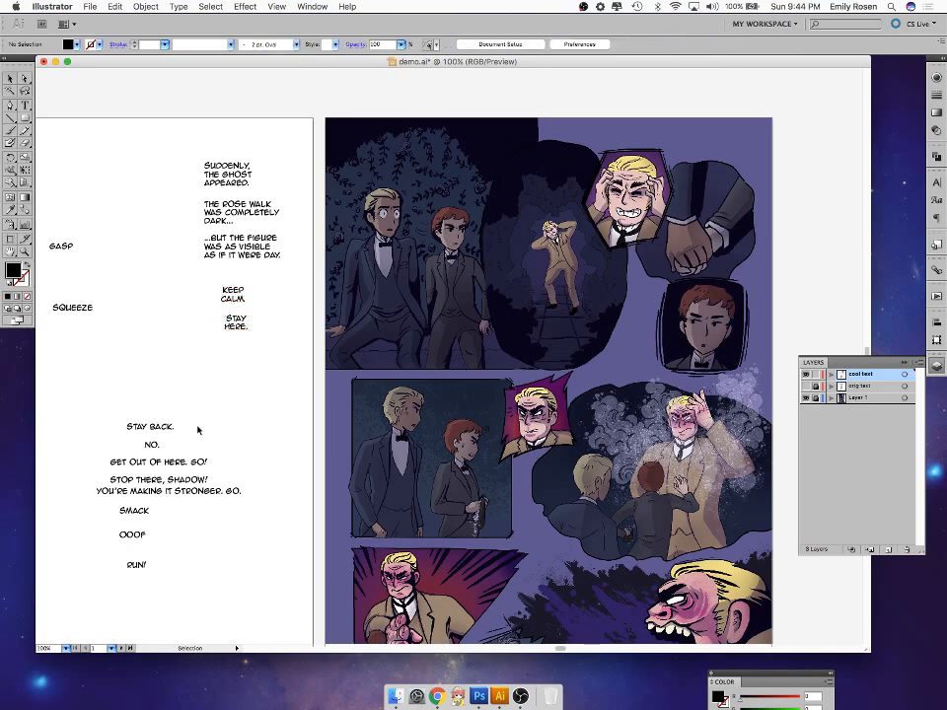
- Move "Stay back." and "No." below "Stay here.", with "Stay back." broken into two centred lines directly above "No."
{"action": "left_click_drag", "start_coordinate": [170, 426], "coordinate": [247, 380]}
{"action": "left_click_drag", "start_coordinate": [153, 445], "coordinate": [233, 412]}
{"action": "key", "text": "t"}
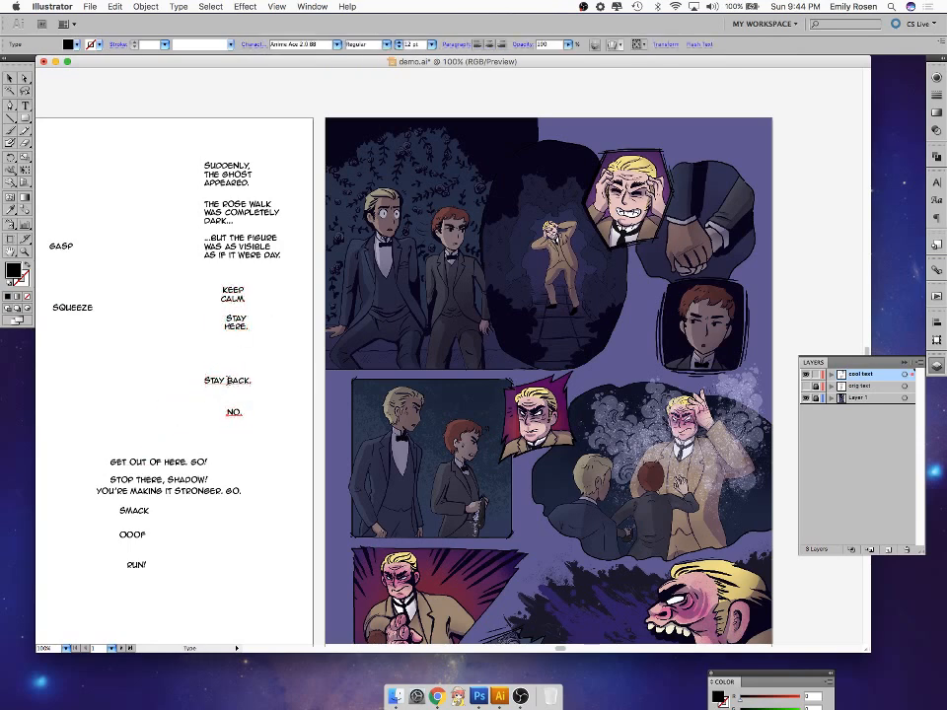
{"action": "left_click", "coordinate": [229, 380]}
{"action": "key", "text": "Return"}
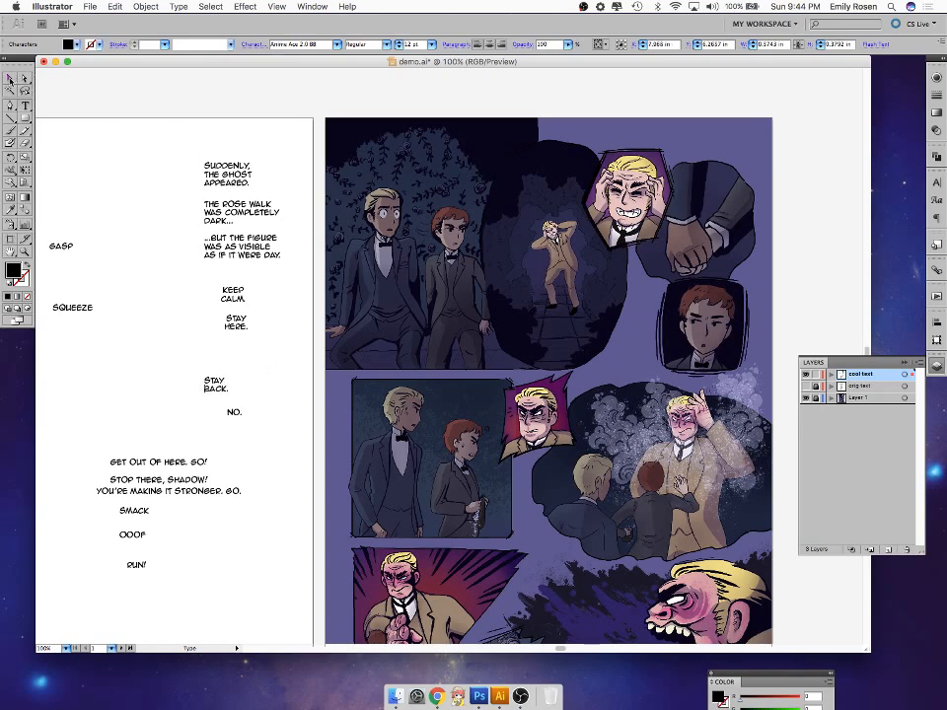
{"action": "left_click", "coordinate": [11, 80]}
{"action": "left_click", "coordinate": [489, 45]}
{"action": "left_click", "coordinate": [259, 439]}
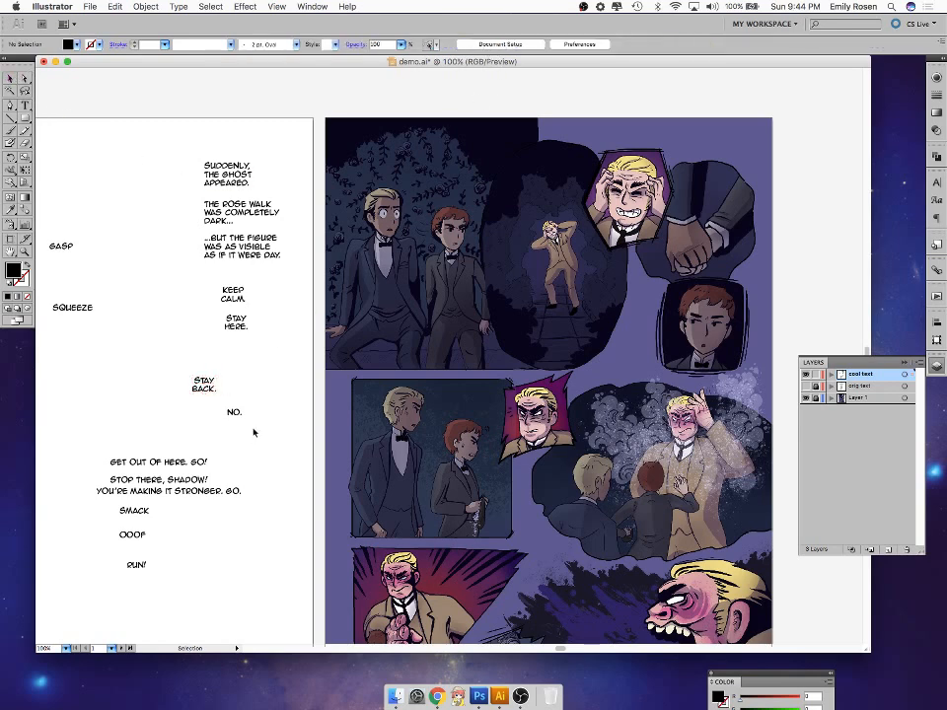
{"action": "left_click_drag", "start_coordinate": [204, 385], "coordinate": [235, 386]}
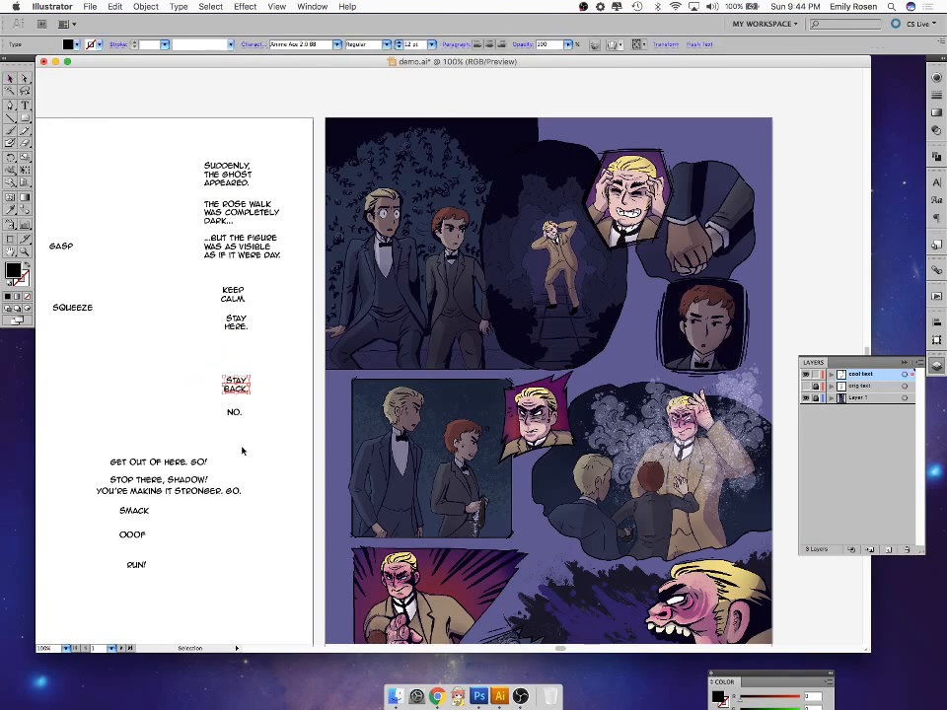
- Move "Get out of here. Go!" below "No." and break it into the lines "Get", "out of", "here." and "Go!"
{"action": "left_click", "coordinate": [161, 470]}
{"action": "left_click_drag", "start_coordinate": [161, 470], "coordinate": [235, 461]}
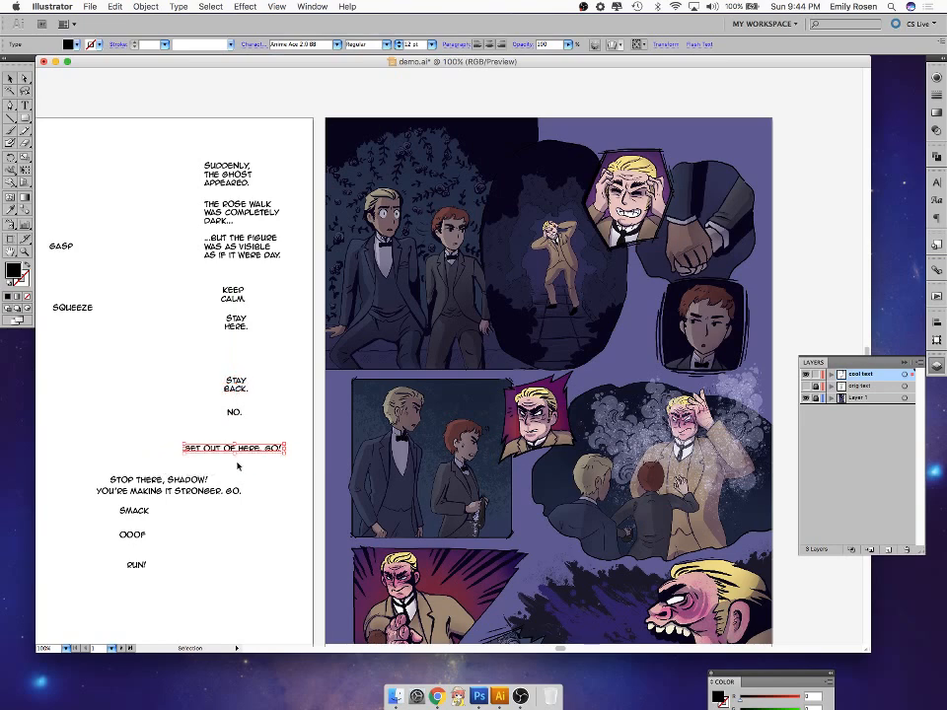
{"action": "left_click", "coordinate": [241, 473]}
{"action": "key", "text": "t"}
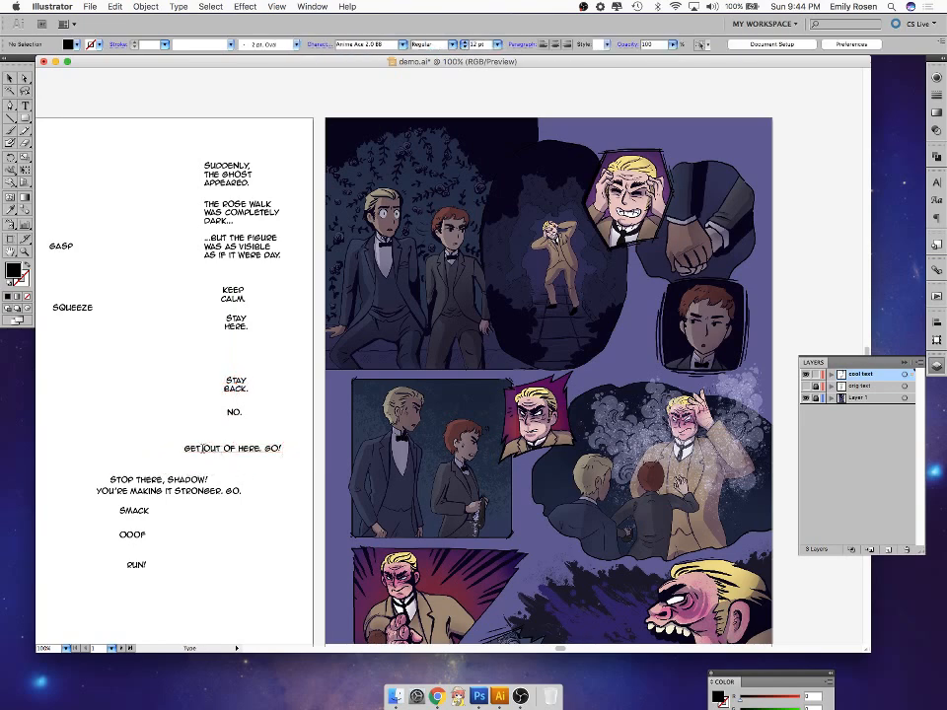
{"action": "left_click", "coordinate": [203, 448]}
{"action": "key", "text": "Return"}
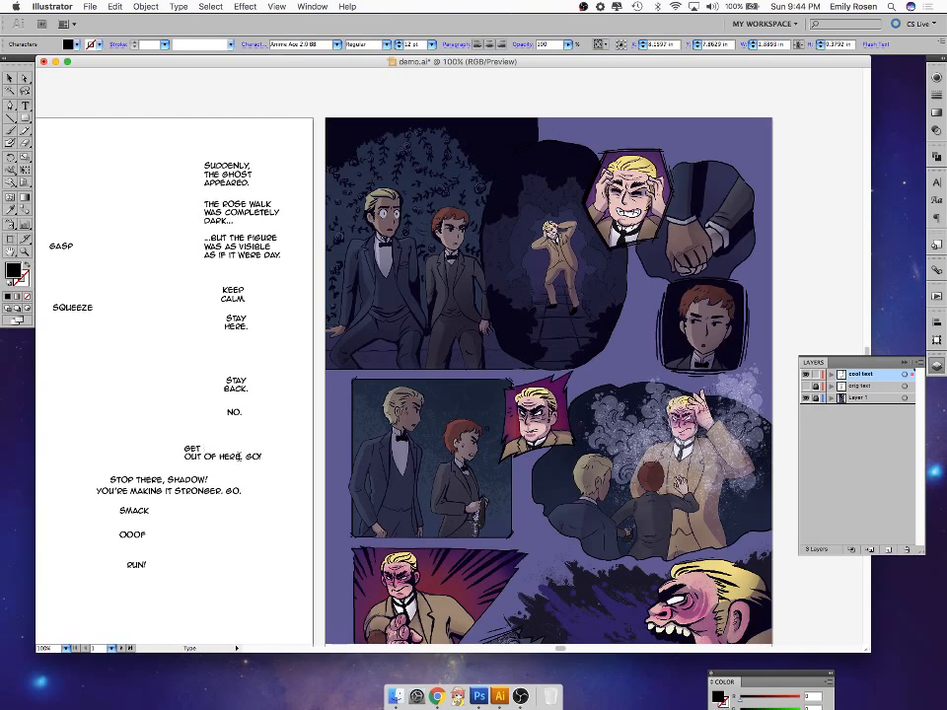
{"action": "left_click", "coordinate": [218, 457]}
{"action": "key", "text": "Return"}
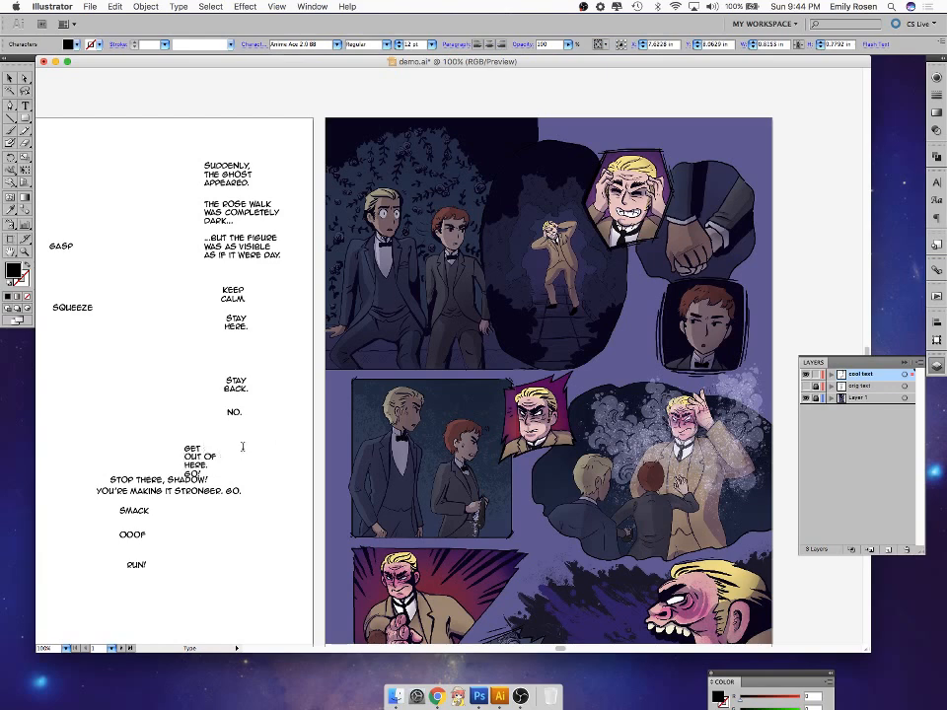
{"action": "key", "text": "Escape"}
- Centre the text of the "Get out of here. Go!" dialogue and position it centred under "No."
{"action": "left_click_drag", "start_coordinate": [203, 464], "coordinate": [243, 456]}
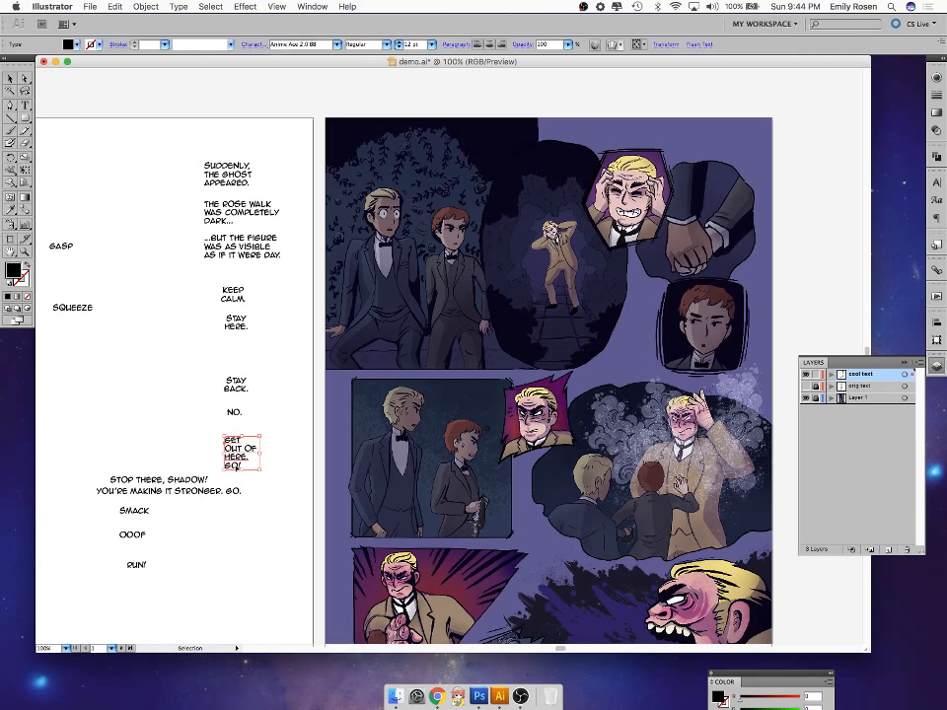
{"action": "key", "text": "super+shift+c"}
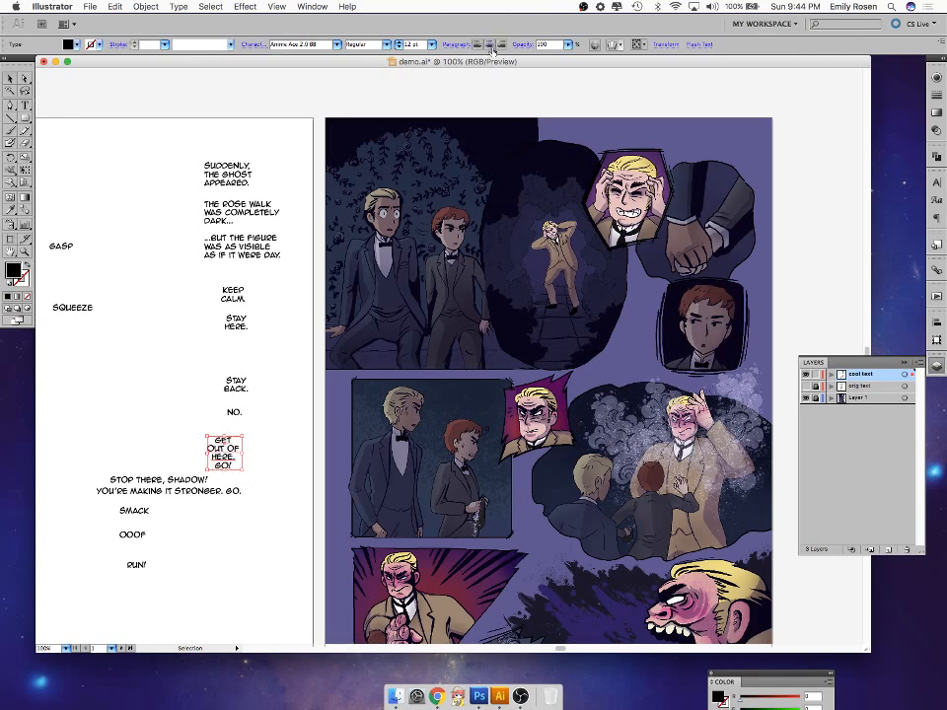
{"action": "left_click", "coordinate": [262, 521]}
{"action": "left_click_drag", "start_coordinate": [227, 458], "coordinate": [239, 458]}
{"action": "left_click", "coordinate": [232, 522]}
- Set "Stop there, Shadow!", "smack", "ooof" and "Run!" aside, and move "You're making it stronger. Go." down into open space
{"action": "left_click_drag", "start_coordinate": [179, 594], "coordinate": [96, 557]}
{"action": "left_click_drag", "start_coordinate": [168, 491], "coordinate": [195, 555]}
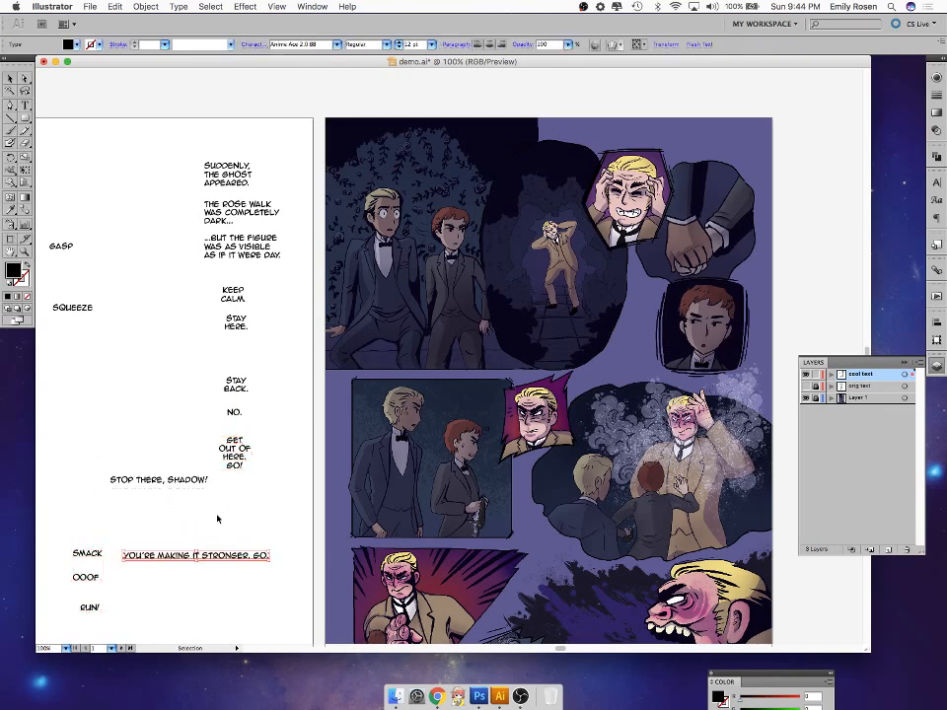
{"action": "left_click_drag", "start_coordinate": [203, 483], "coordinate": [124, 503]}
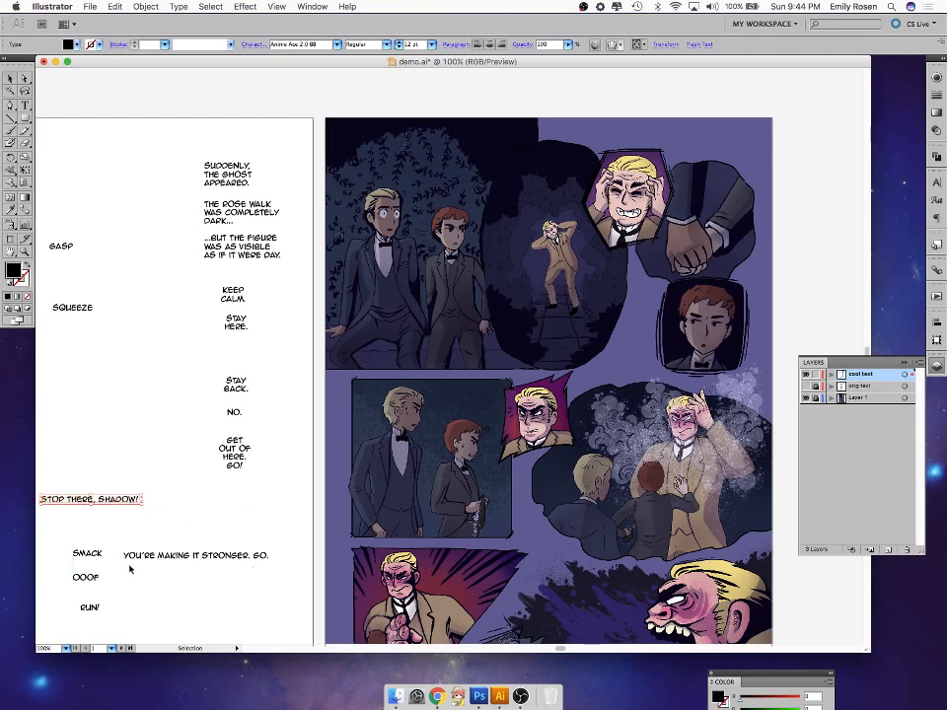
{"action": "left_click_drag", "start_coordinate": [89, 541], "coordinate": [54, 577]}
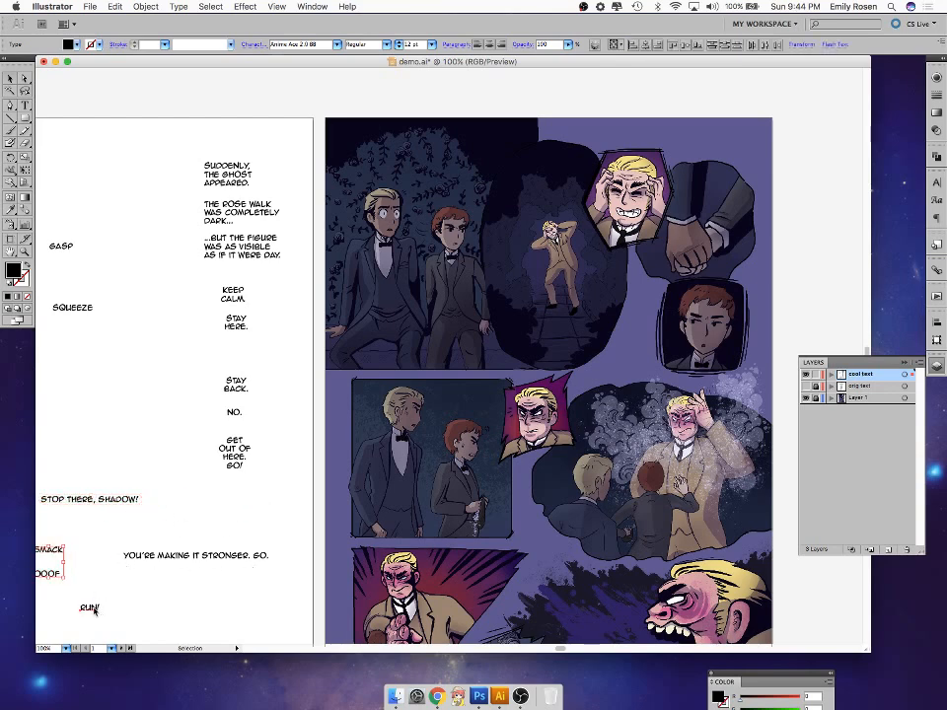
{"action": "left_click_drag", "start_coordinate": [95, 611], "coordinate": [57, 611]}
- Place "ooof" and "Run!" side by side below the "You're making it stronger. Go." dialogue
{"action": "left_click", "coordinate": [260, 553]}
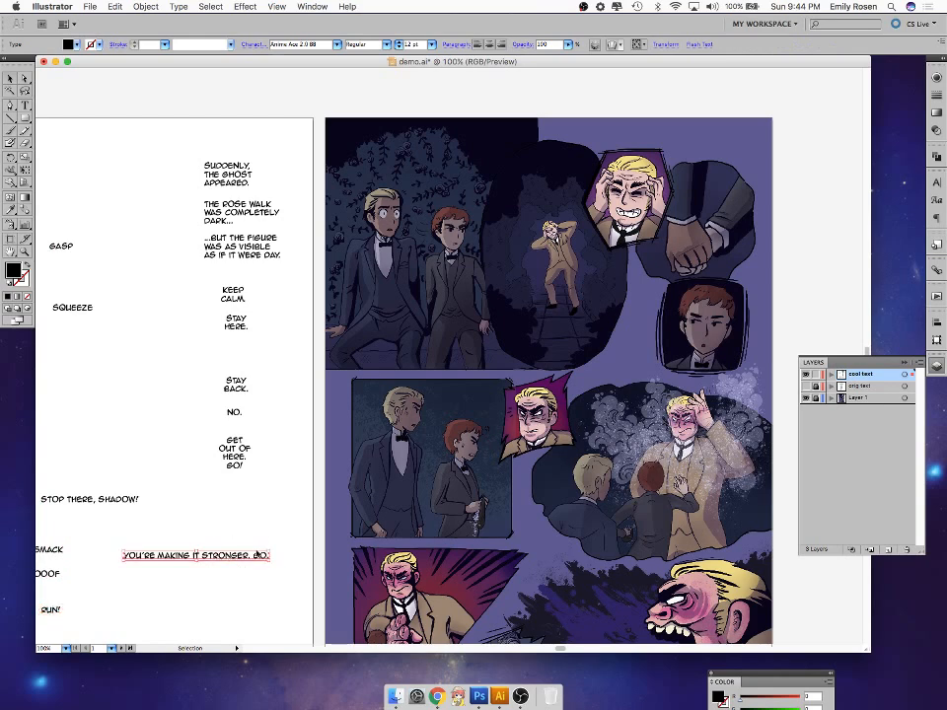
{"action": "left_click_drag", "start_coordinate": [59, 582], "coordinate": [227, 540]}
{"action": "left_click_drag", "start_coordinate": [54, 614], "coordinate": [229, 593]}
{"action": "left_click_drag", "start_coordinate": [220, 532], "coordinate": [183, 591]}
- Break the "You're making it stronger. Go." dialogue into four lines after "You're", "it" and "stronger."
{"action": "left_click", "coordinate": [235, 556]}
{"action": "double_click", "coordinate": [249, 558]}
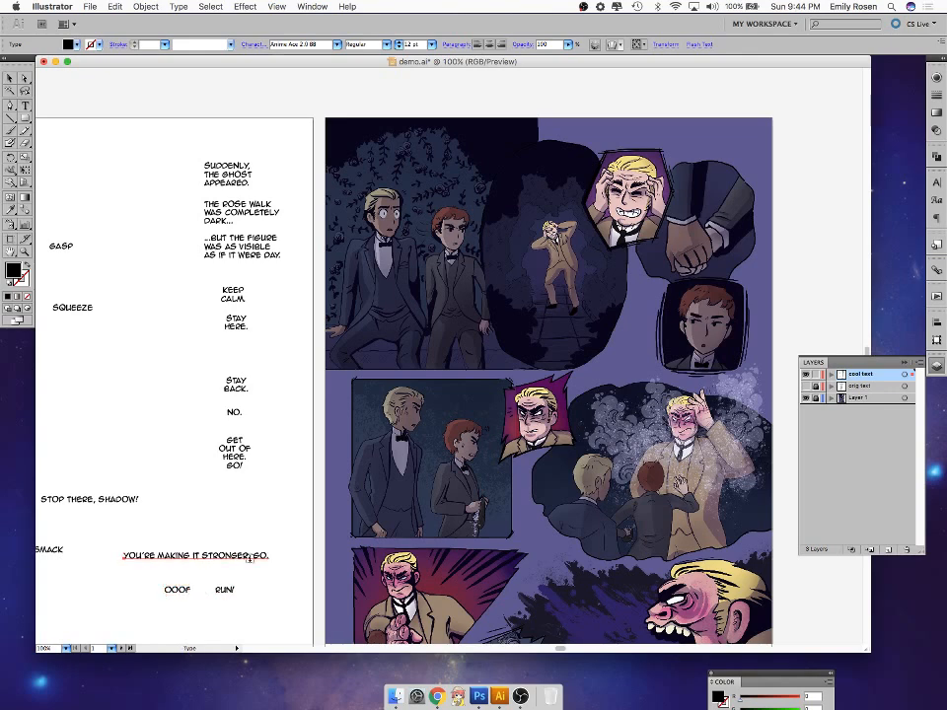
{"action": "left_click", "coordinate": [155, 556]}
{"action": "key", "text": "Return"}
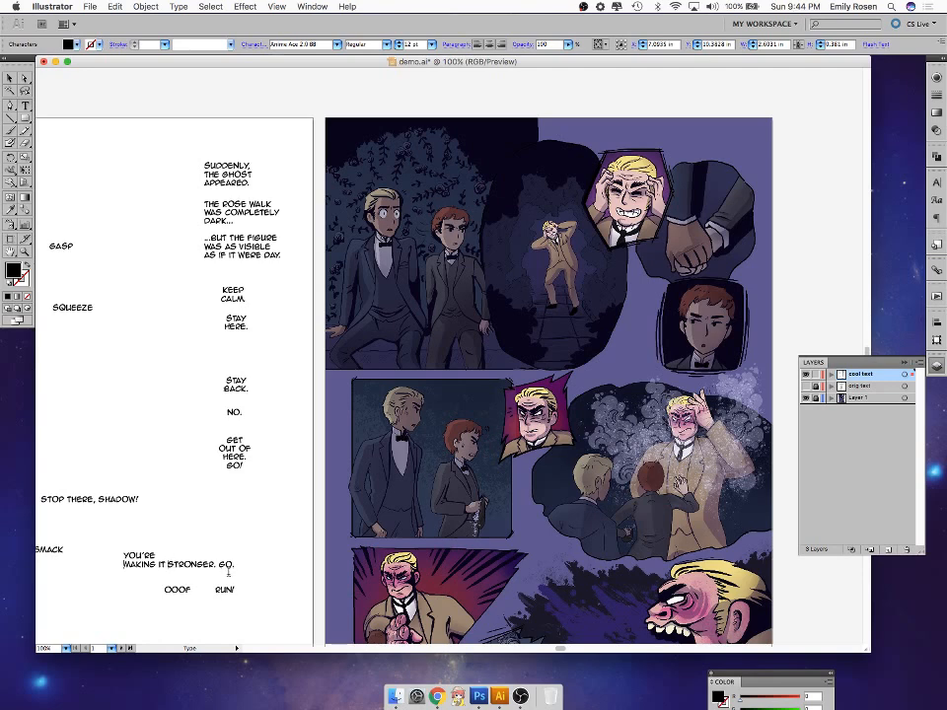
{"action": "key", "text": "Return"}
{"action": "key", "text": "Return"}
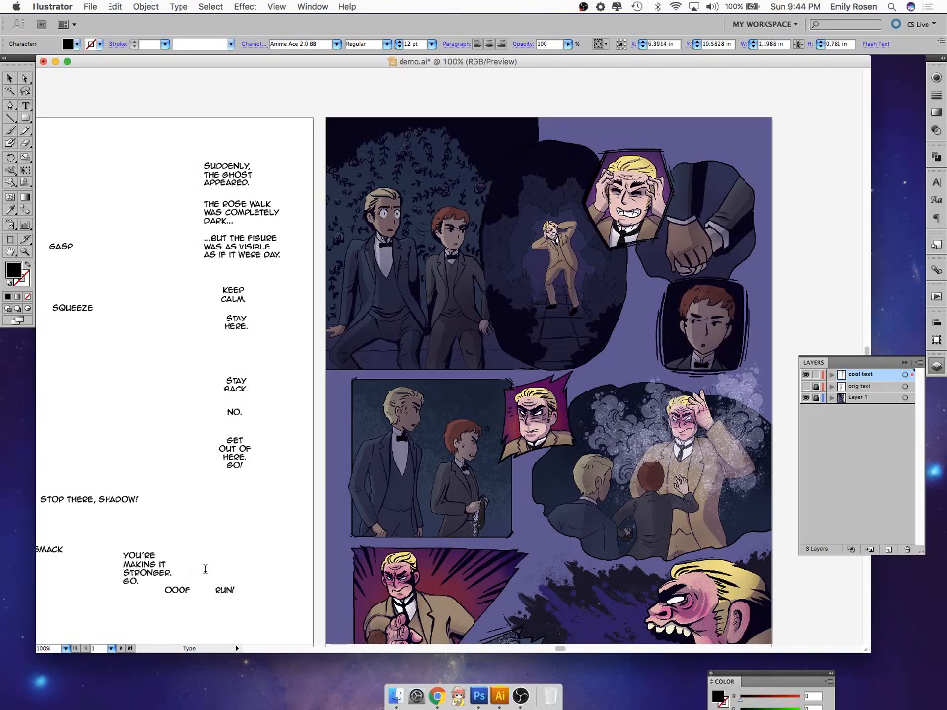
{"action": "left_click", "coordinate": [10, 77]}
- Draw an area text box below "Get out of here. Go!" and fill it with the sample text "TEXT BOX"
{"action": "left_click", "coordinate": [25, 105]}
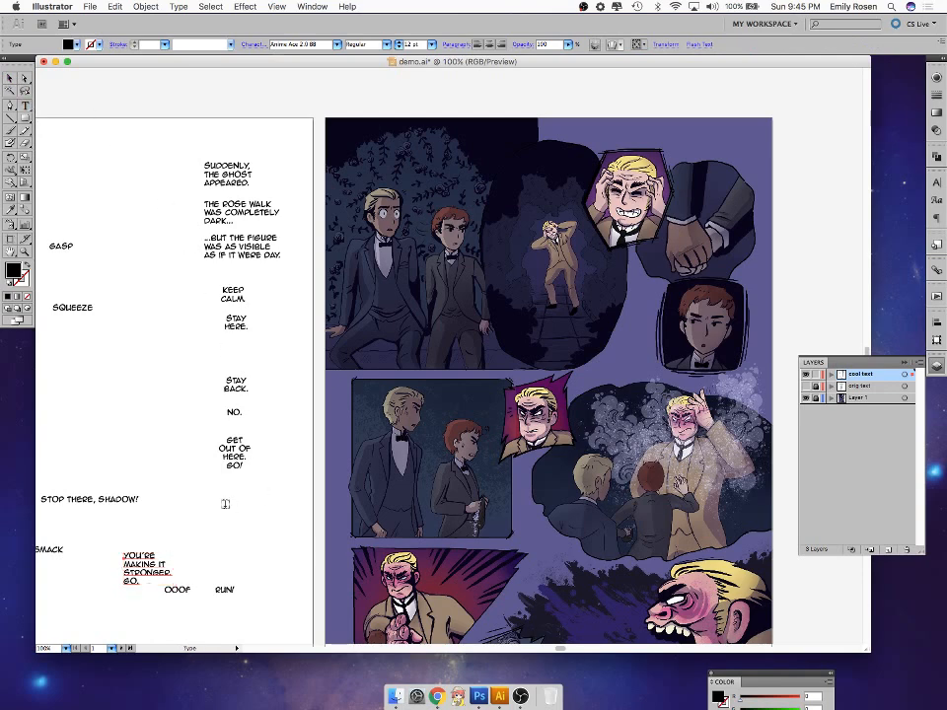
{"action": "left_click_drag", "start_coordinate": [184, 491], "coordinate": [324, 546]}
{"action": "type", "text": "TE"}
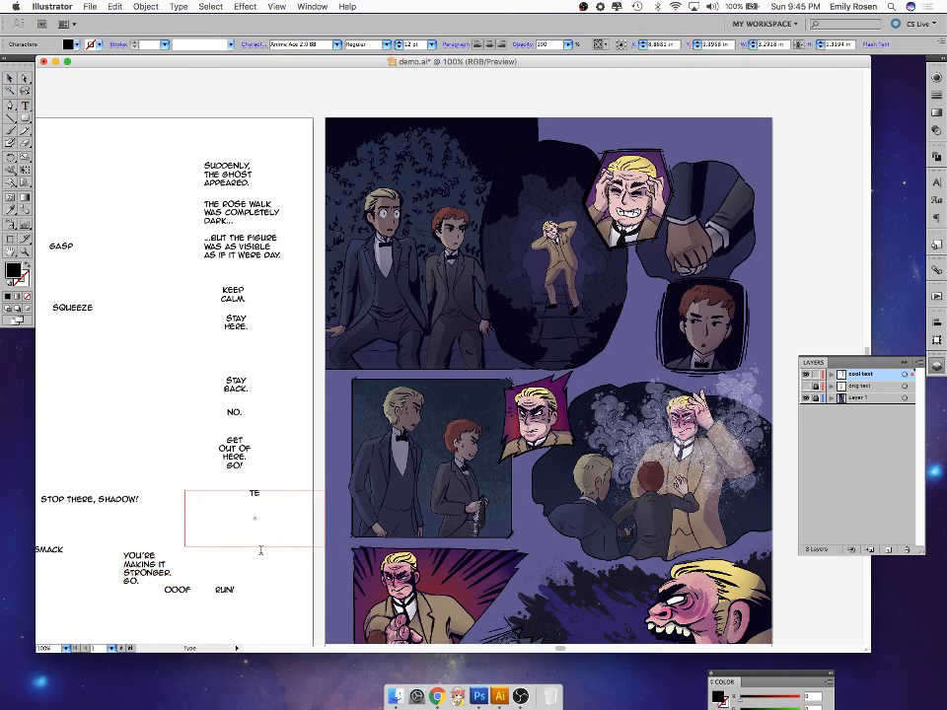
{"action": "type", "text": "XT BOC"}
{"action": "key", "text": "BackSpace"}
{"action": "type", "text": "X"}
{"action": "key", "text": "Escape"}
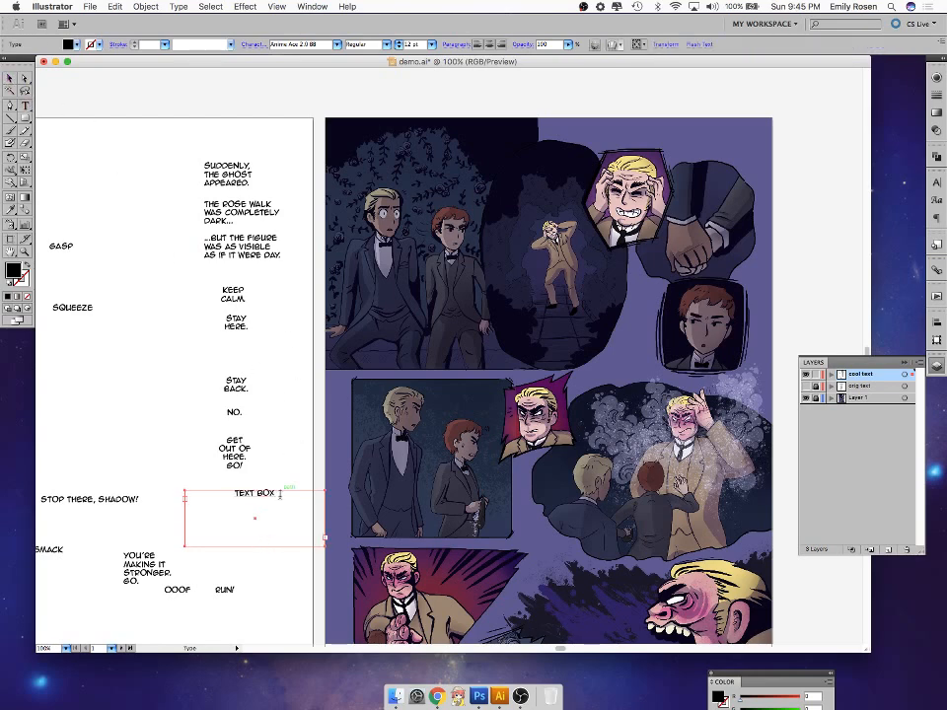
- Add a point-text sample reading "A LINE." in the blank space beside the "Get out of here. Go!" dialogue
{"action": "left_click", "coordinate": [145, 440]}
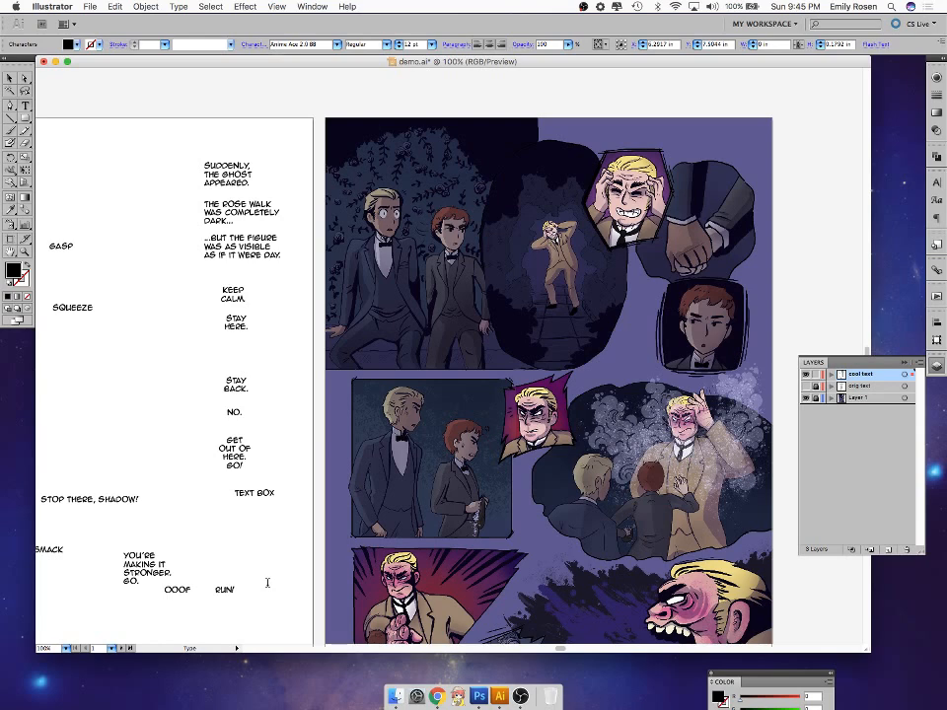
{"action": "type", "text": "A LINE."}
{"action": "key", "text": "Escape"}
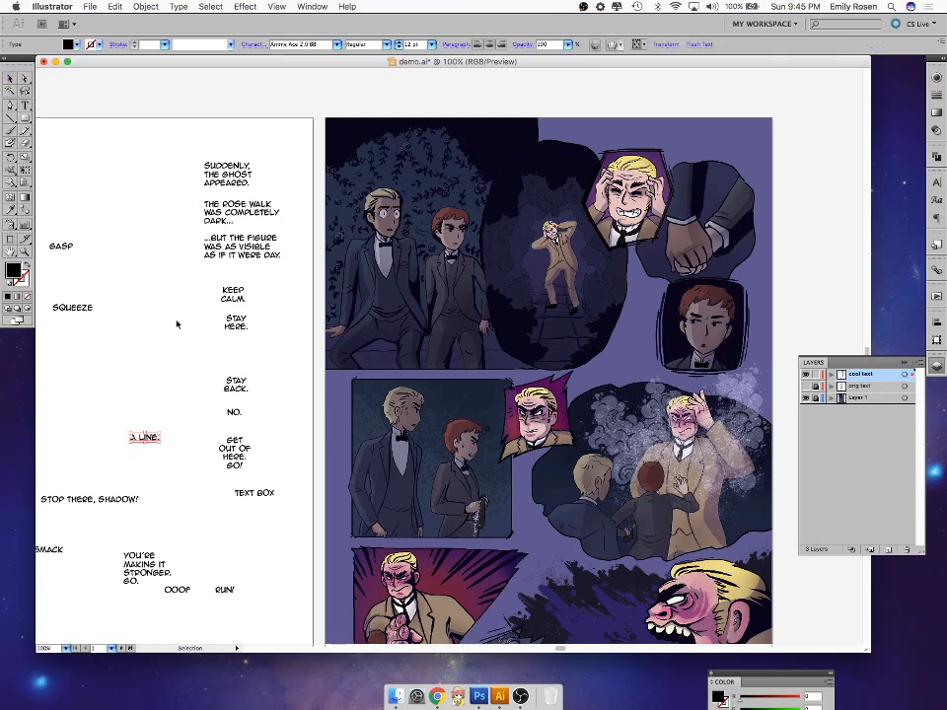
- Replace the sample text in the area text box with "B"
{"action": "left_click", "coordinate": [266, 496]}
{"action": "double_click", "coordinate": [281, 508]}
{"action": "key", "text": "super+a"}
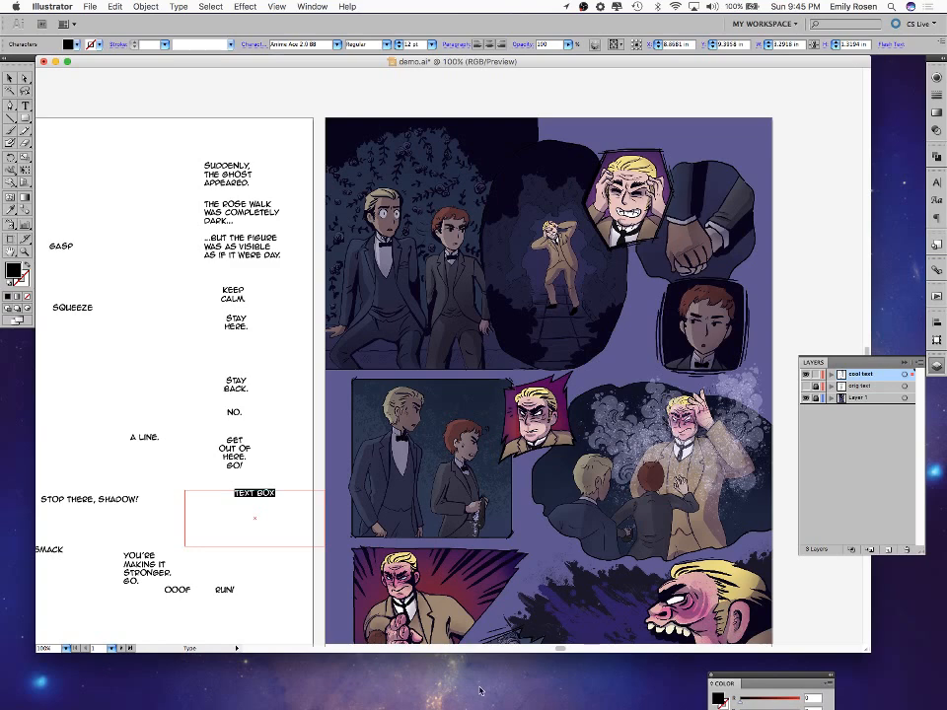
{"action": "type", "text": "B"}
- Switch to the script document in Chrome, copy the Panel 11 description paragraph, and minimise the browser window
{"action": "left_click", "coordinate": [437, 697]}
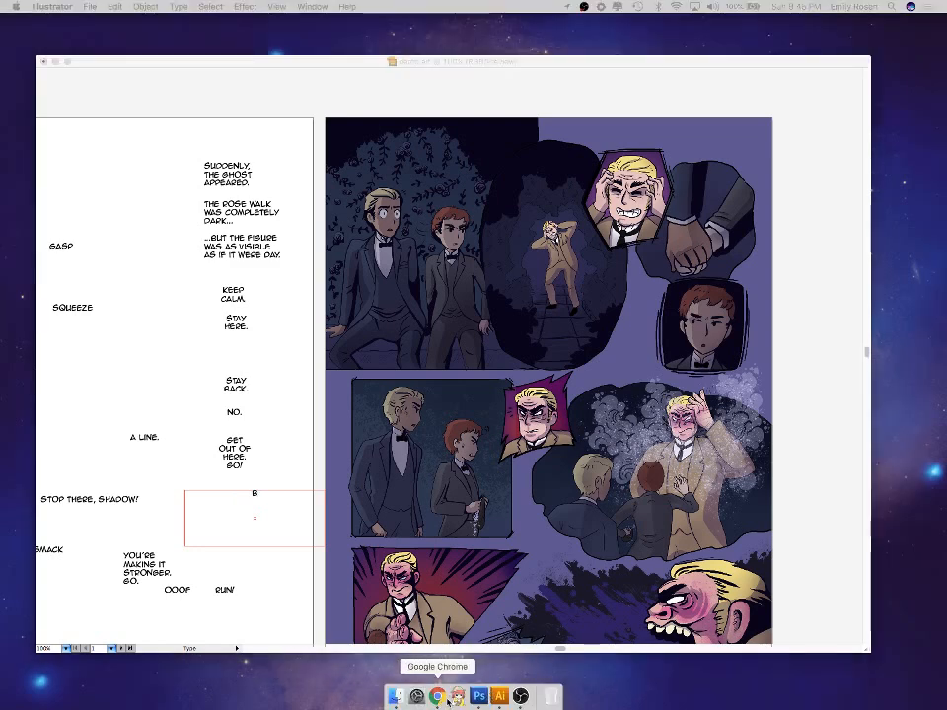
{"action": "right_click", "coordinate": [439, 695]}
{"action": "left_click", "coordinate": [483, 561]}
{"action": "triple_click", "coordinate": [310, 357]}
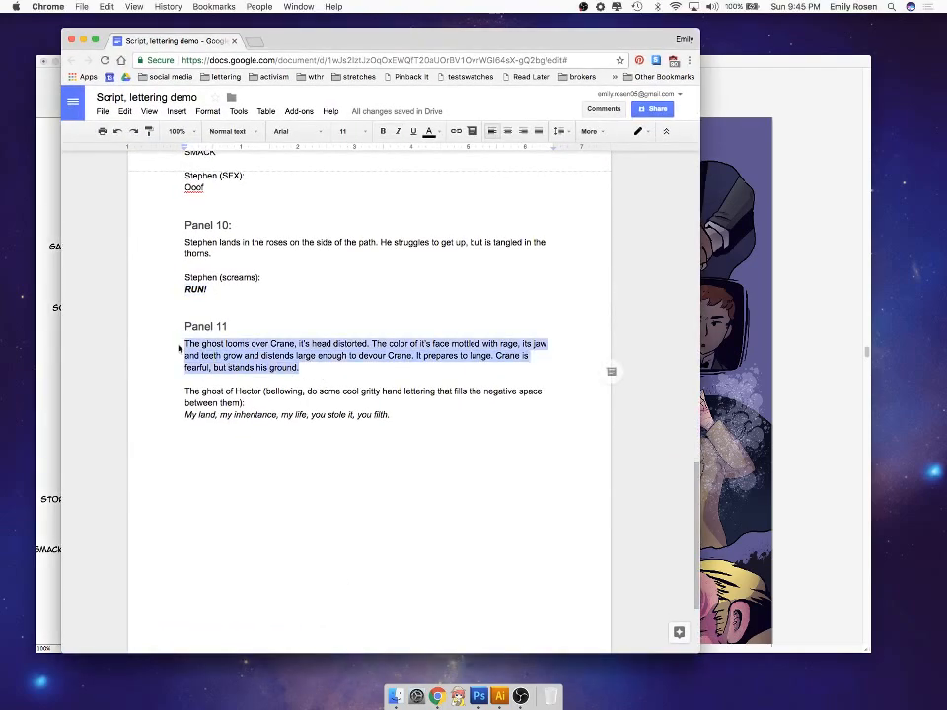
{"action": "key", "text": "super+c"}
{"action": "left_click", "coordinate": [83, 40]}
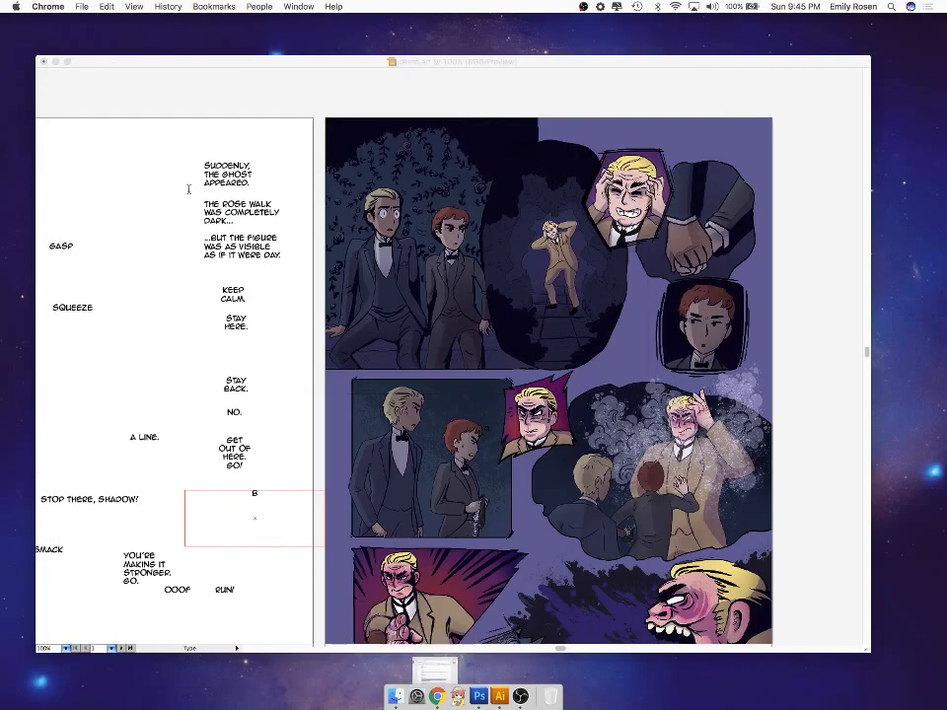
- Replace the sample "B" with the copied Panel 11 paragraph in the area text box, and resize the box to be narrower and taller
{"action": "left_click", "coordinate": [253, 491]}
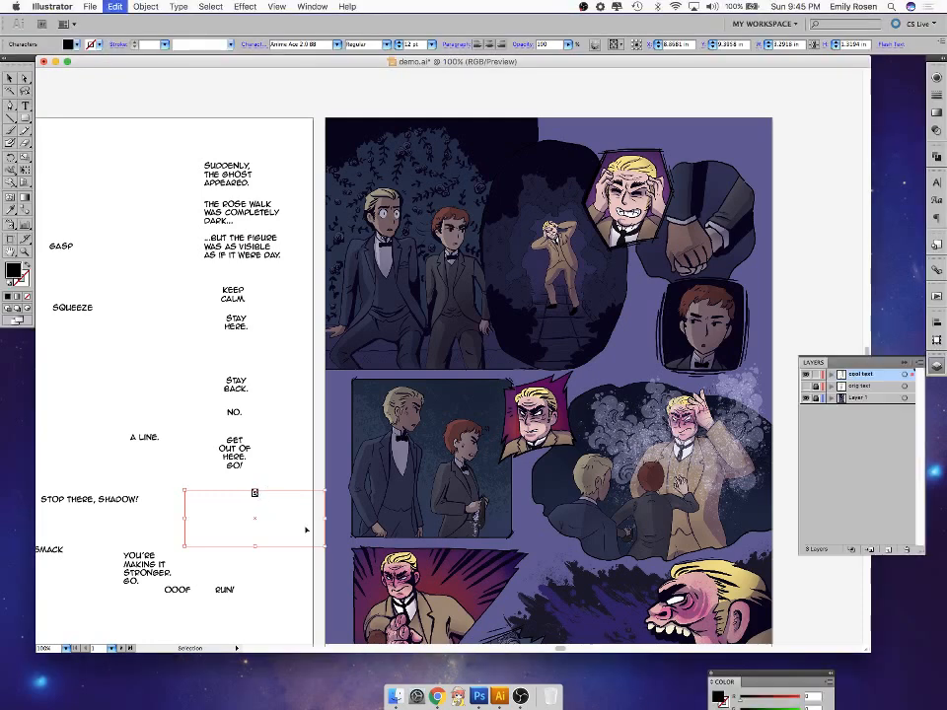
{"action": "key", "text": "super+v"}
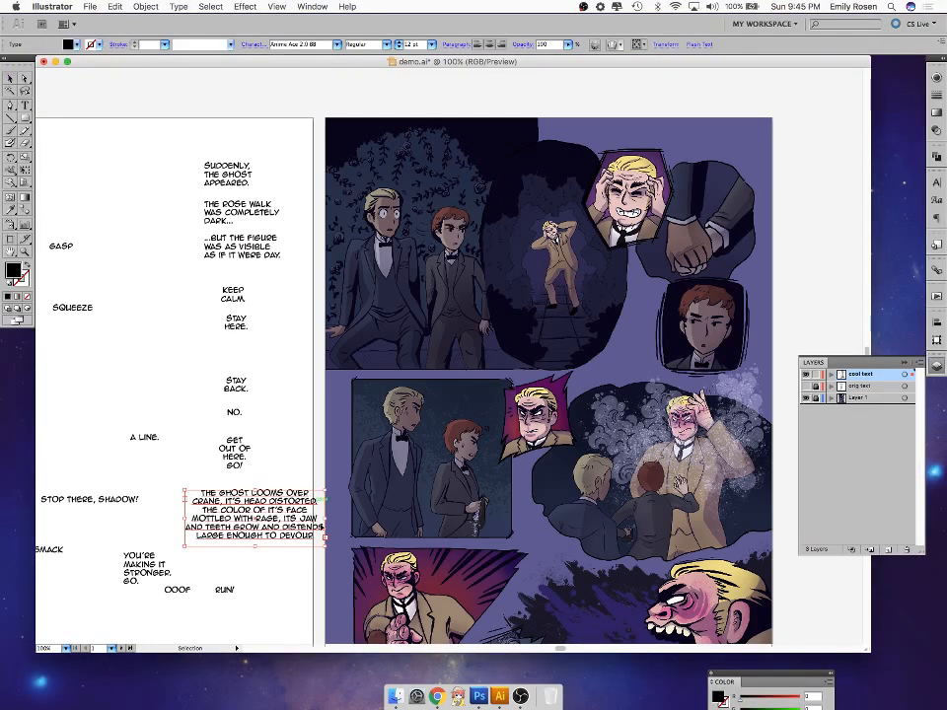
{"action": "left_click_drag", "start_coordinate": [324, 543], "coordinate": [309, 526]}
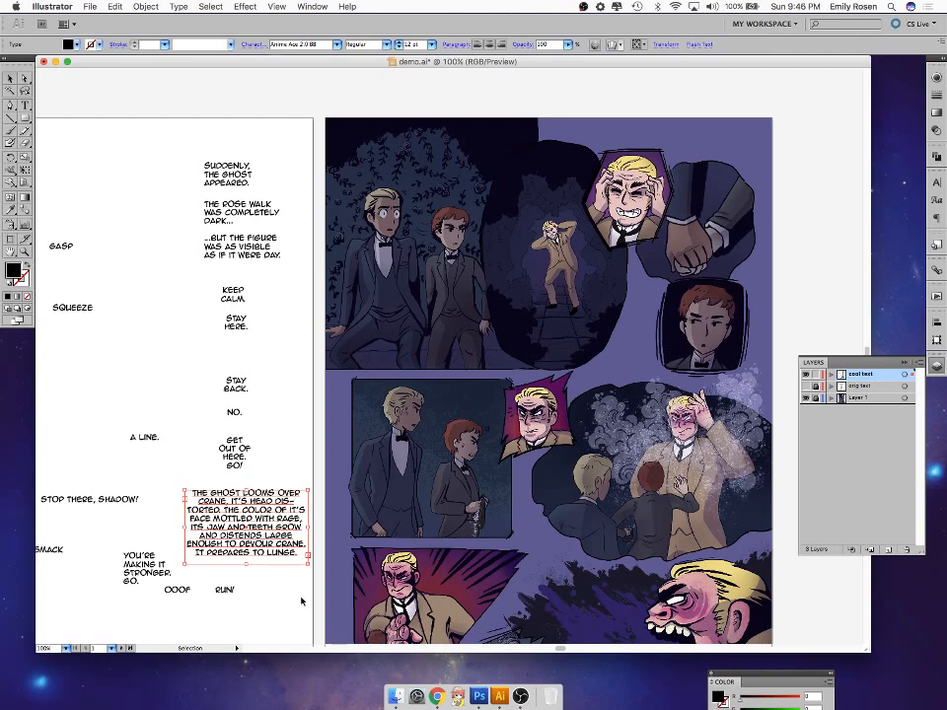
{"action": "mouse_move", "coordinate": [310, 525]}
{"action": "left_mouse_down"}
{"action": "mouse_move", "coordinate": [292, 525]}
{"action": "mouse_move", "coordinate": [302, 526]}
{"action": "left_mouse_up"}
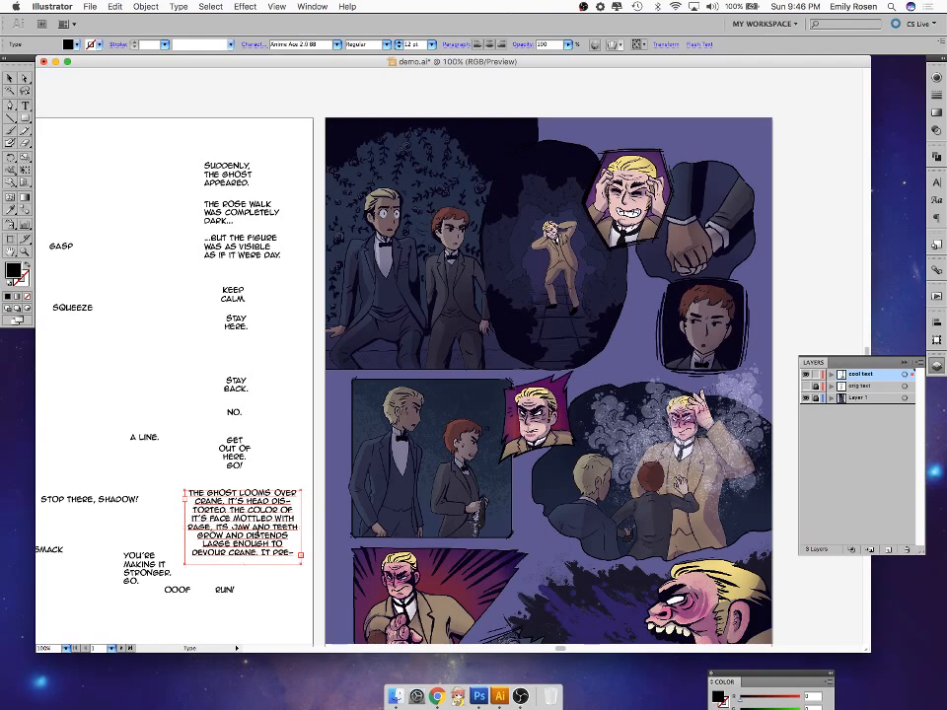
- Select the whole paragraph in the text box, paste it outside as one long line of point text, and move it down
{"action": "double_click", "coordinate": [261, 527]}
{"action": "key", "text": "super+a"}
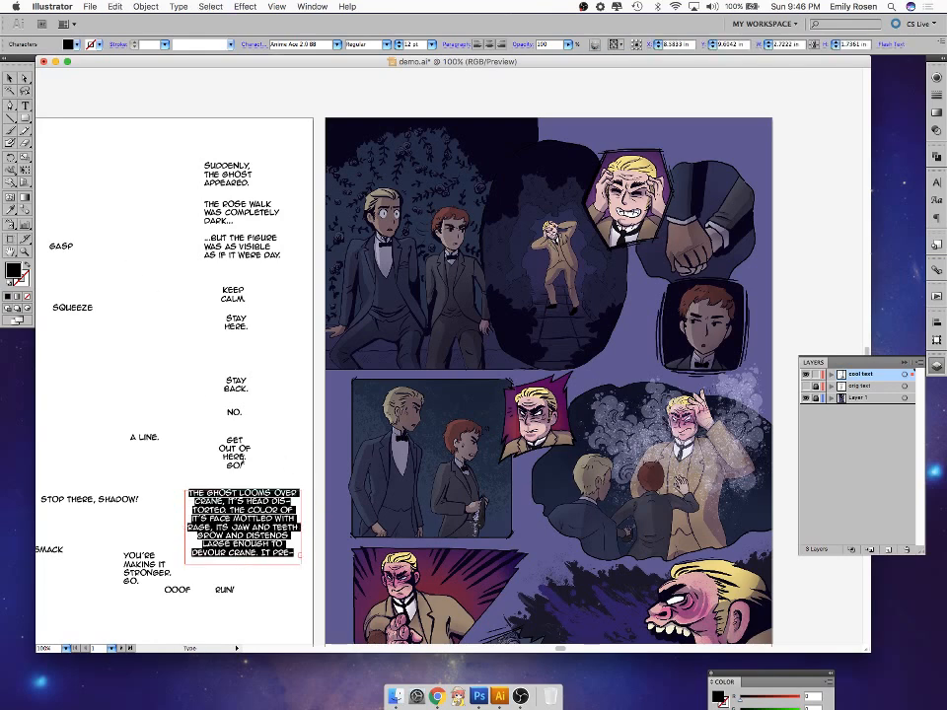
{"action": "left_click", "coordinate": [292, 550]}
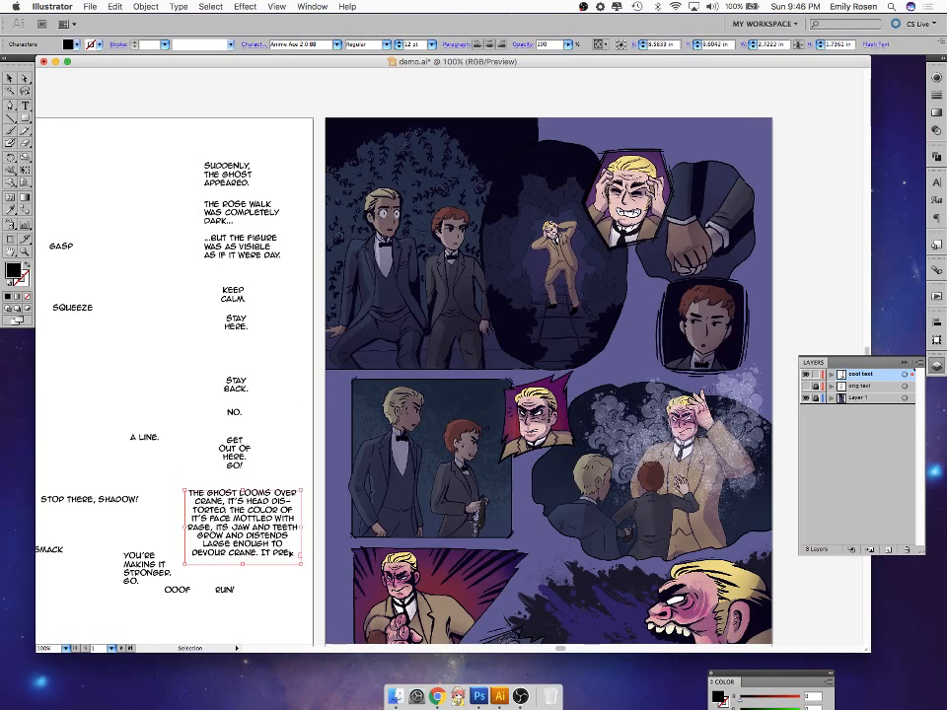
{"action": "key", "text": "super+a"}
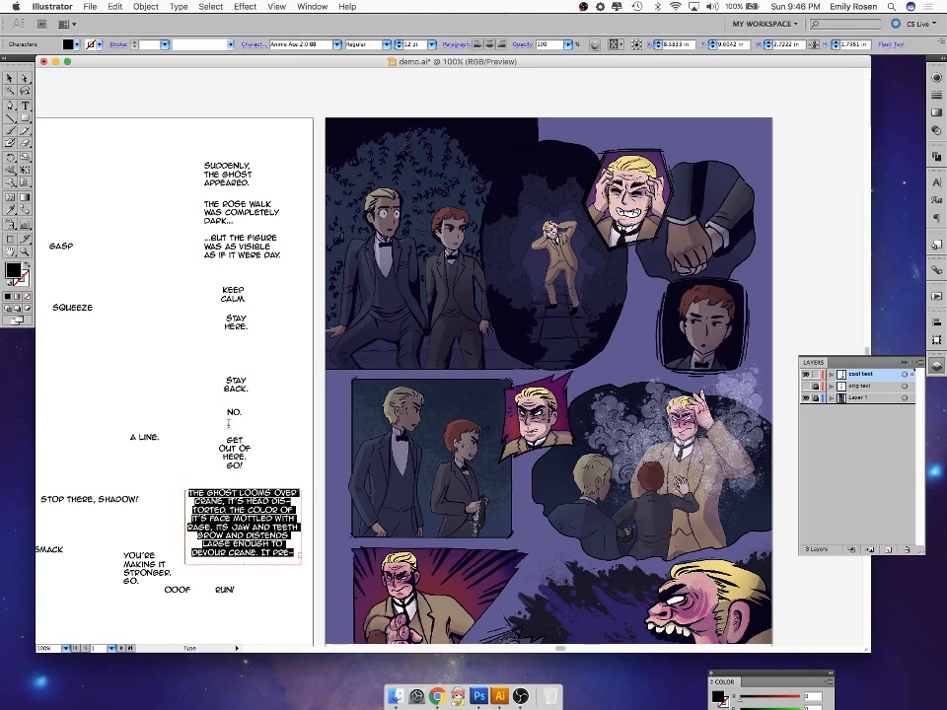
{"action": "key", "text": "Escape"}
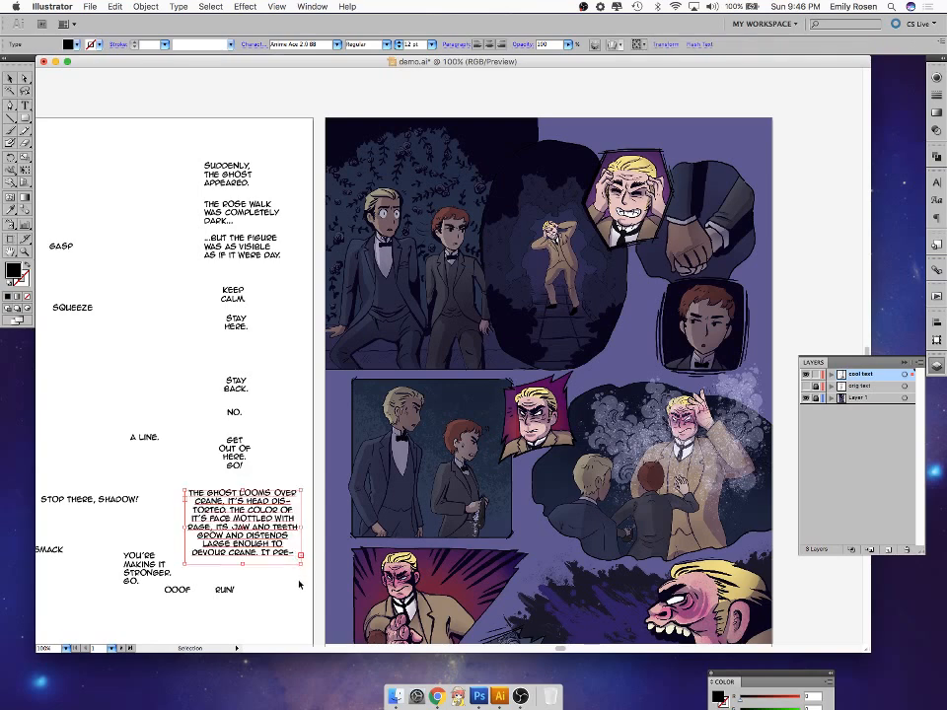
{"action": "left_click", "coordinate": [291, 590]}
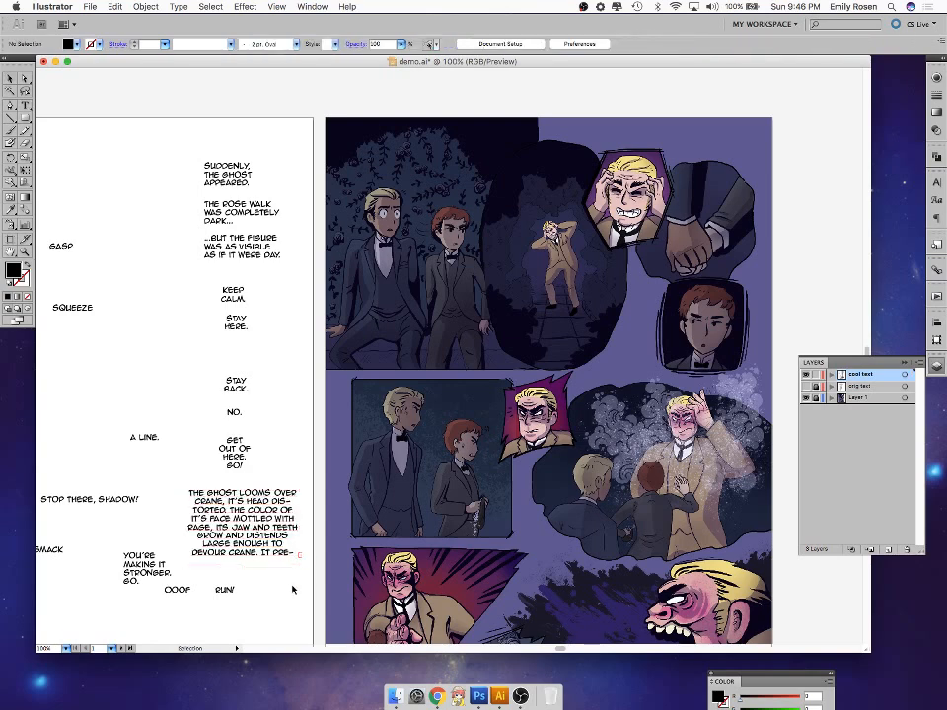
{"action": "key", "text": "super+v"}
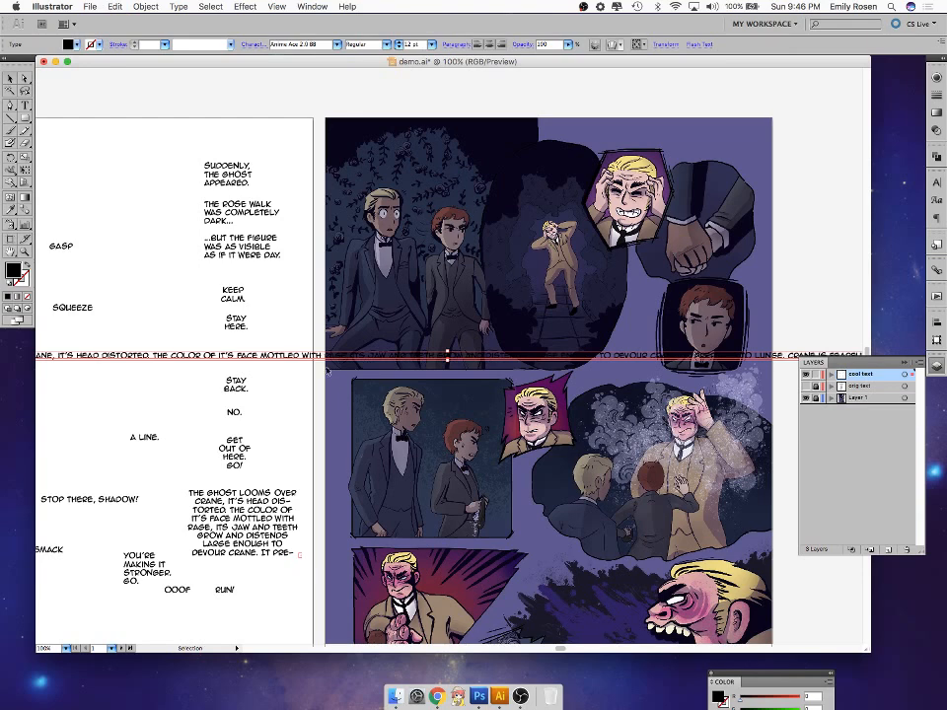
{"action": "left_click_drag", "start_coordinate": [327, 357], "coordinate": [323, 381]}
{"action": "left_click_drag", "start_coordinate": [251, 358], "coordinate": [420, 411]}
{"action": "left_click_drag", "start_coordinate": [339, 420], "coordinate": [292, 490]}
- Delete the long point-text line, the area text box with the paragraph, and the "A LINE." sample
{"action": "key", "text": "Delete"}
{"action": "left_click", "coordinate": [293, 492]}
{"action": "key", "text": "Delete"}
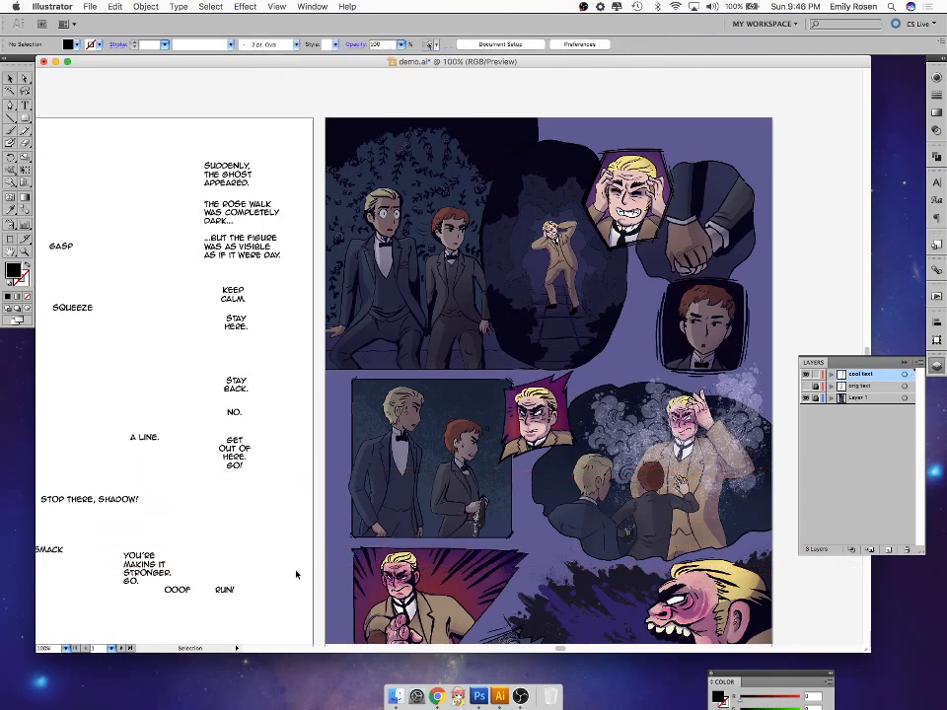
{"action": "left_click", "coordinate": [154, 440]}
{"action": "key", "text": "Delete"}
- Move the "Get out of here. Go!" dialogue up slightly and remove its trailing space so it centres properly
{"action": "left_click", "coordinate": [235, 449]}
{"action": "double_click", "coordinate": [237, 459]}
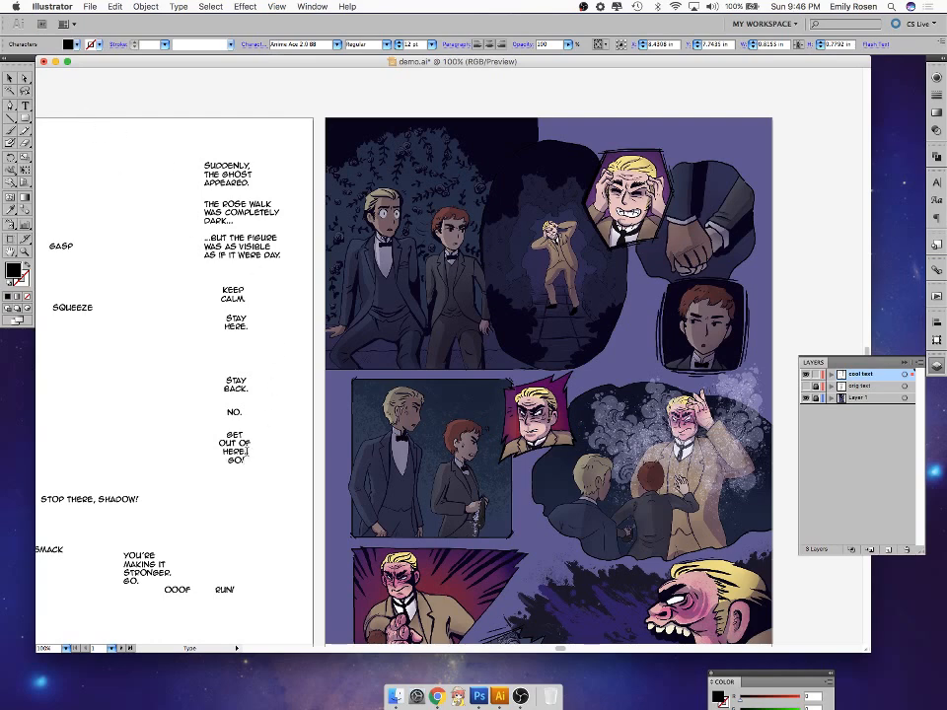
{"action": "left_click_drag", "start_coordinate": [286, 446], "coordinate": [291, 435]}
{"action": "left_click", "coordinate": [260, 441]}
{"action": "left_click", "coordinate": [263, 440]}
{"action": "key", "text": "BackSpace"}
- Check the line ends of the dialogue and captions above for stray spaces, removing the one in the "The rose walk was completely dark..." caption
{"action": "left_click", "coordinate": [248, 389]}
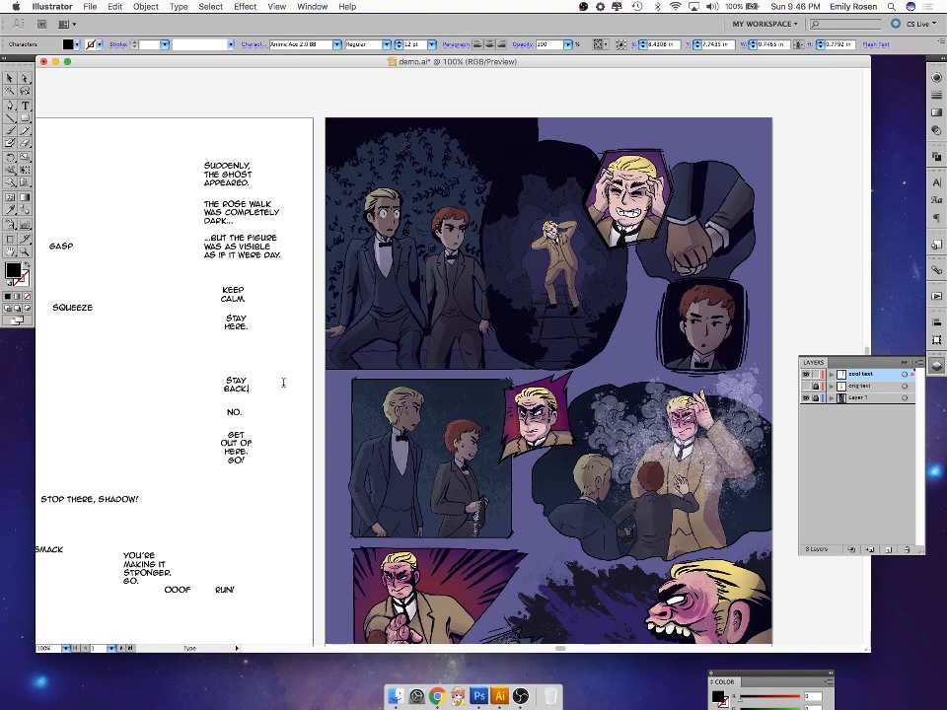
{"action": "left_click", "coordinate": [247, 318]}
{"action": "left_click", "coordinate": [282, 237]}
{"action": "left_click", "coordinate": [289, 245]}
{"action": "left_click_drag", "start_coordinate": [298, 198], "coordinate": [287, 212]}
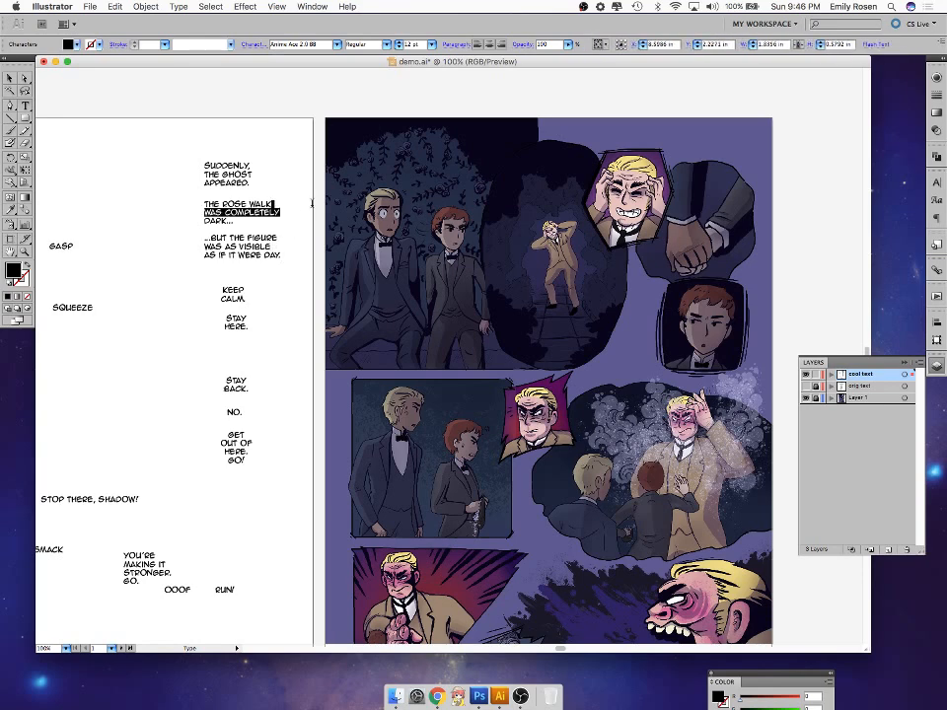
{"action": "left_click", "coordinate": [287, 212]}
{"action": "left_click", "coordinate": [261, 163]}
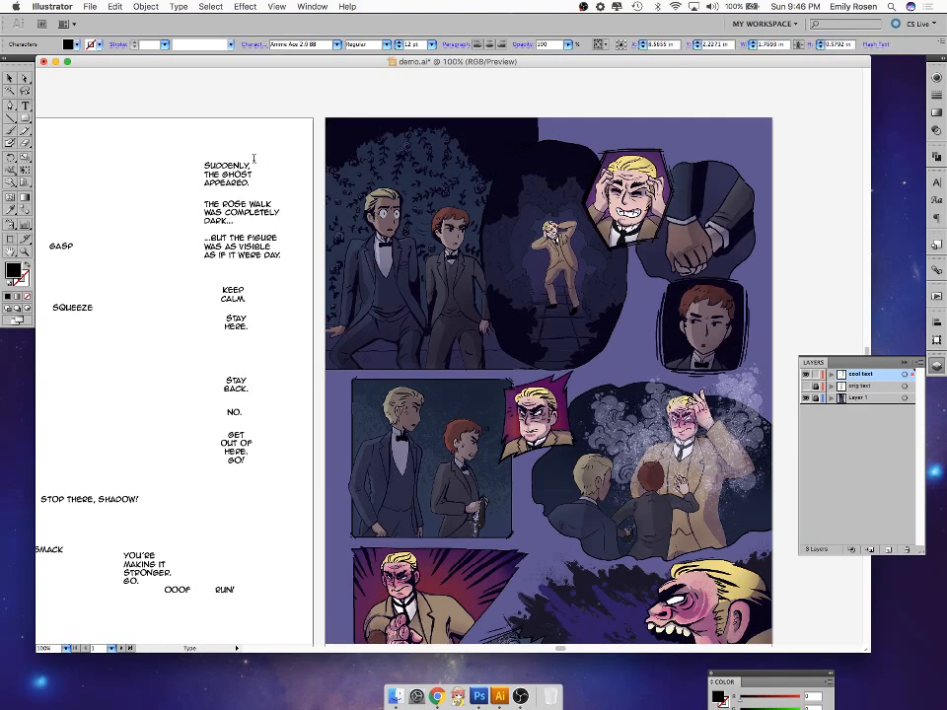
{"action": "type", "text": ","}
- Align "You're making it stronger. Go." under the "Get out of here. Go!" dialogue, with "OOOF" and "RUN!" spaced out below it
{"action": "left_click", "coordinate": [15, 77]}
{"action": "left_click_drag", "start_coordinate": [152, 574], "coordinate": [239, 515]}
{"action": "left_click", "coordinate": [251, 560]}
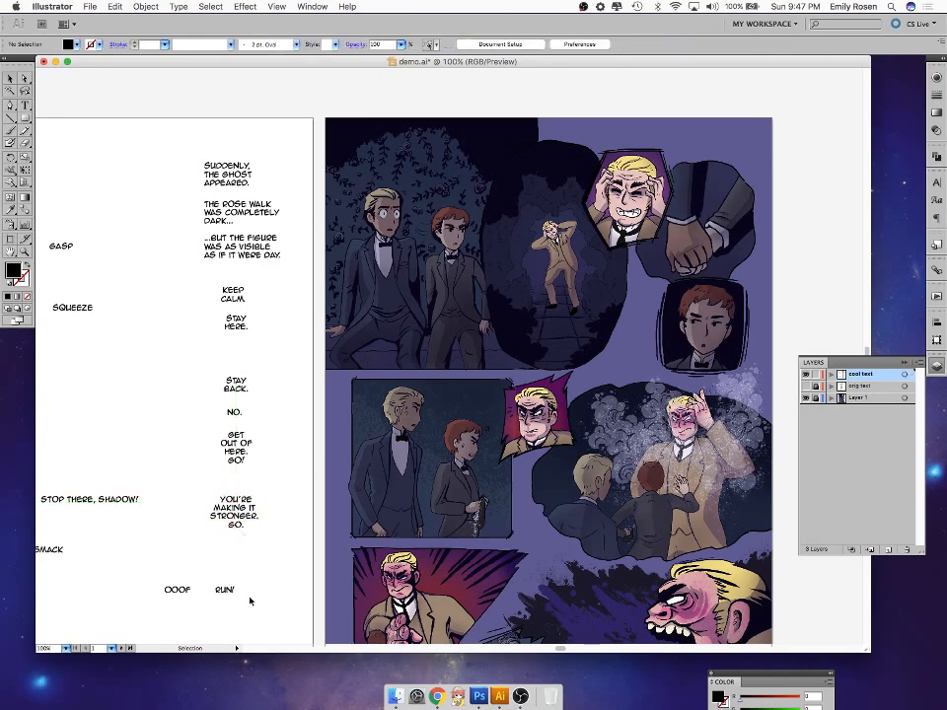
{"action": "mouse_move", "coordinate": [223, 590]}
{"action": "left_mouse_down"}
{"action": "mouse_move", "coordinate": [225, 612]}
{"action": "mouse_move", "coordinate": [220, 557]}
{"action": "mouse_move", "coordinate": [236, 579]}
{"action": "left_mouse_up"}
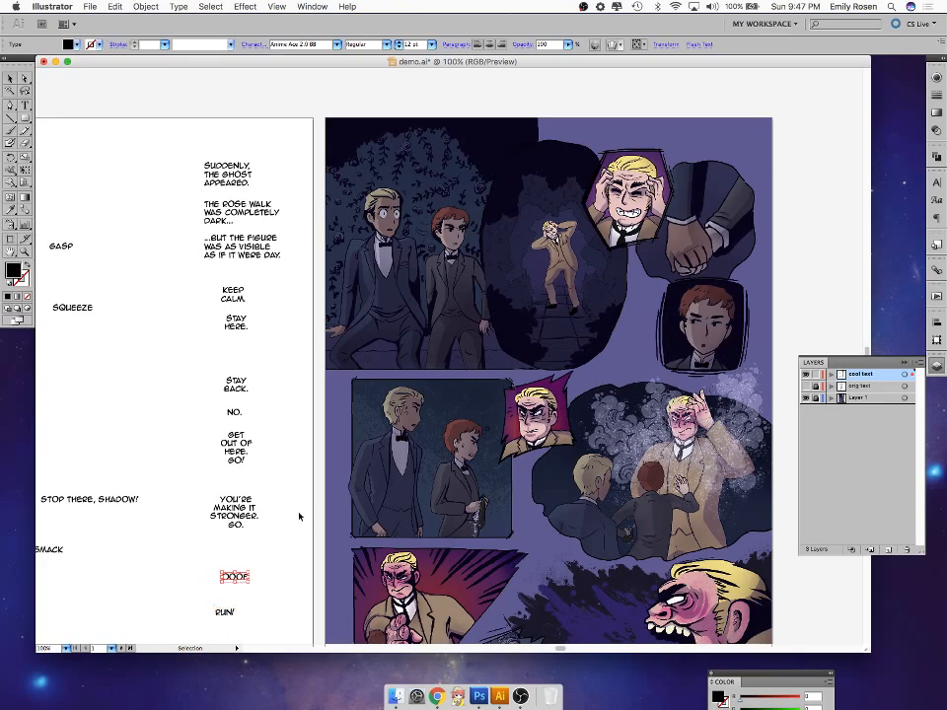
- Create a new layer below the "cool text" layer and name it "bubbles"
{"action": "left_click_drag", "start_coordinate": [275, 461], "coordinate": [245, 497]}
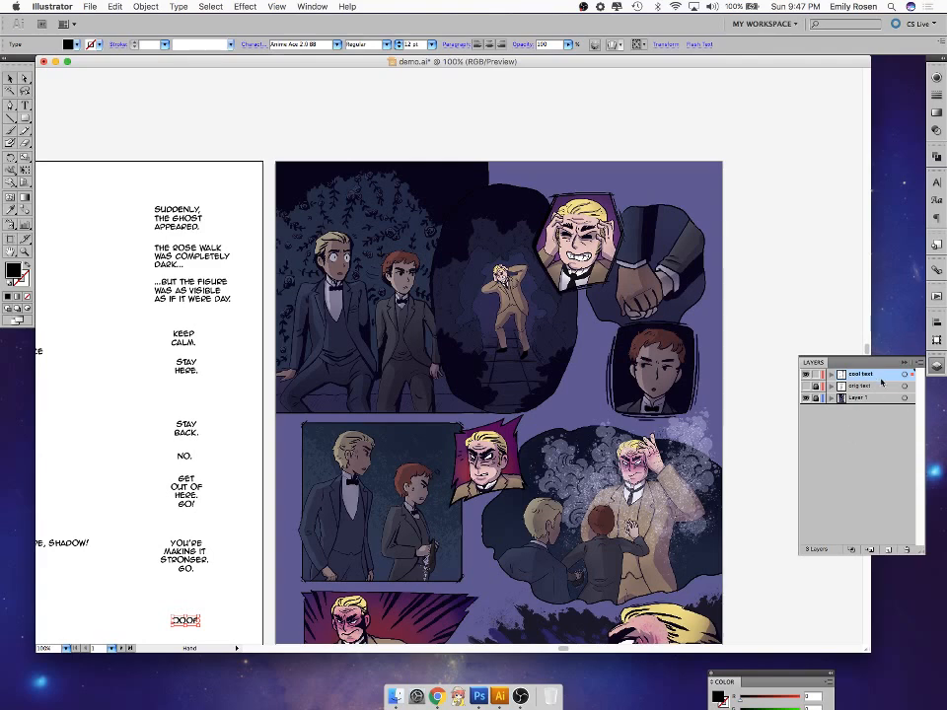
{"action": "left_click", "coordinate": [888, 549]}
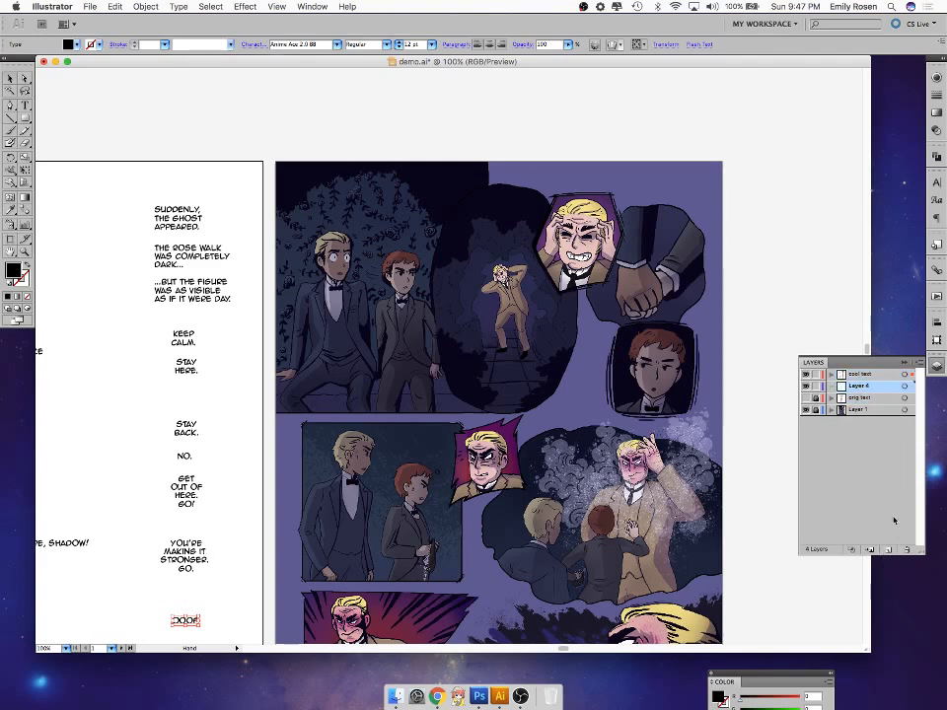
{"action": "double_click", "coordinate": [864, 387]}
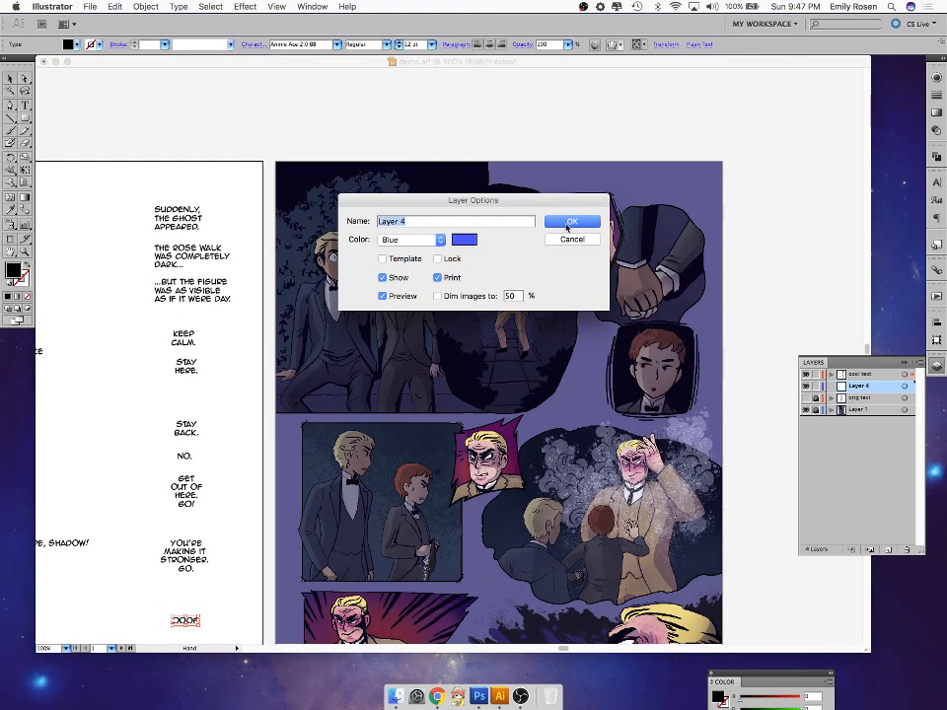
{"action": "type", "text": "bubbles"}
{"action": "key", "text": "Return"}
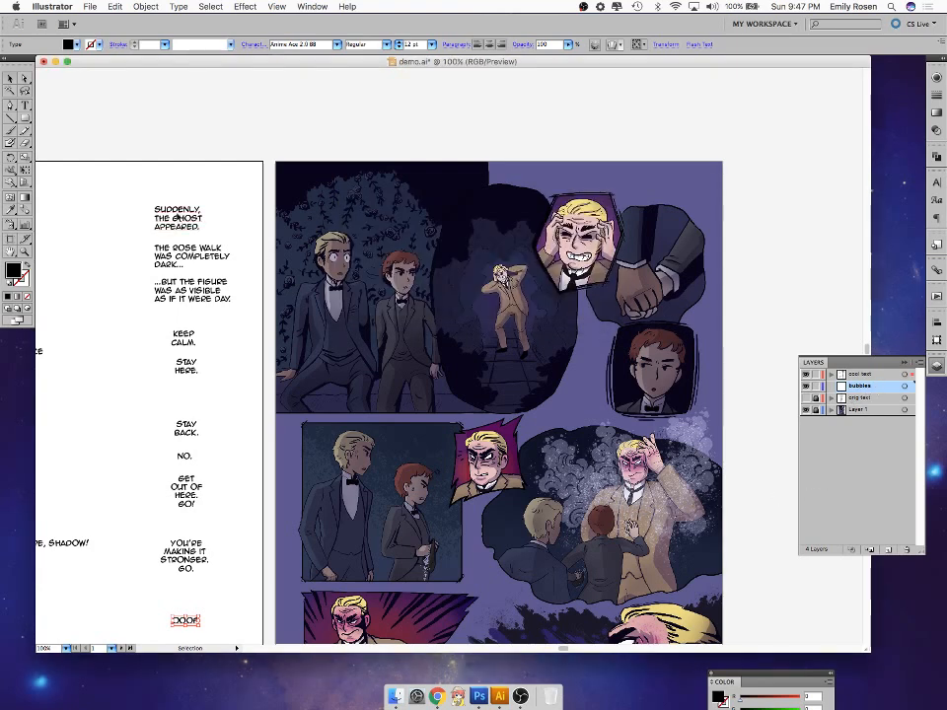
- Try the "Suddenly, the ghost appeared." caption on the first panel, and return it to the blank page above the other captions
{"action": "left_click_drag", "start_coordinate": [196, 228], "coordinate": [413, 225]}
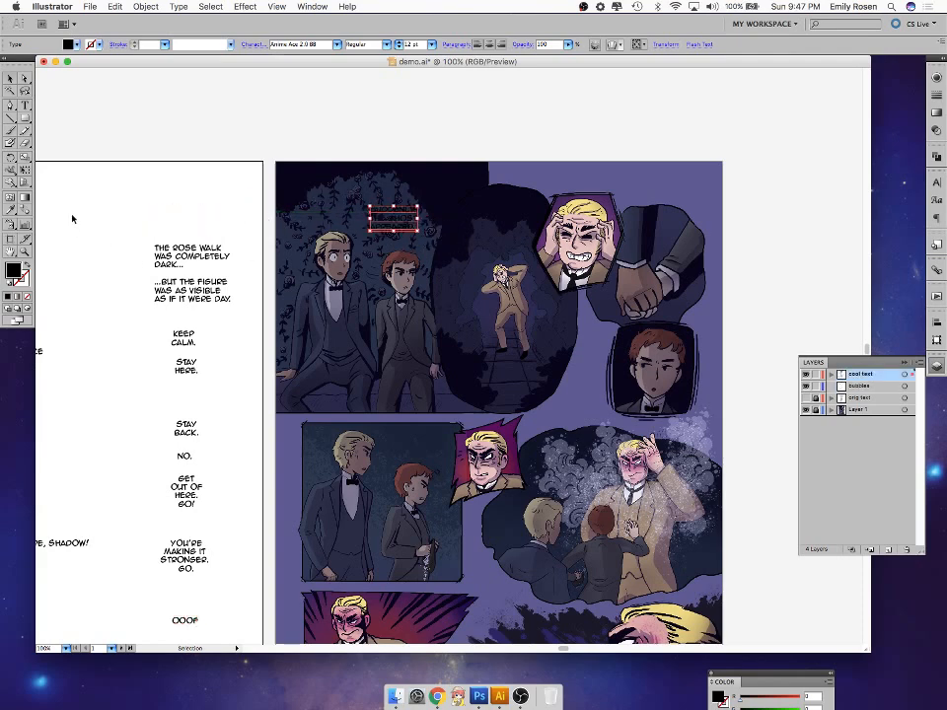
{"action": "mouse_move", "coordinate": [25, 119]}
{"action": "left_mouse_down"}
{"action": "mouse_move", "coordinate": [39, 95]}
{"action": "mouse_move", "coordinate": [57, 120]}
{"action": "mouse_move", "coordinate": [27, 120]}
{"action": "left_mouse_up"}
{"action": "left_click", "coordinate": [86, 335]}
{"action": "key", "text": "Escape"}
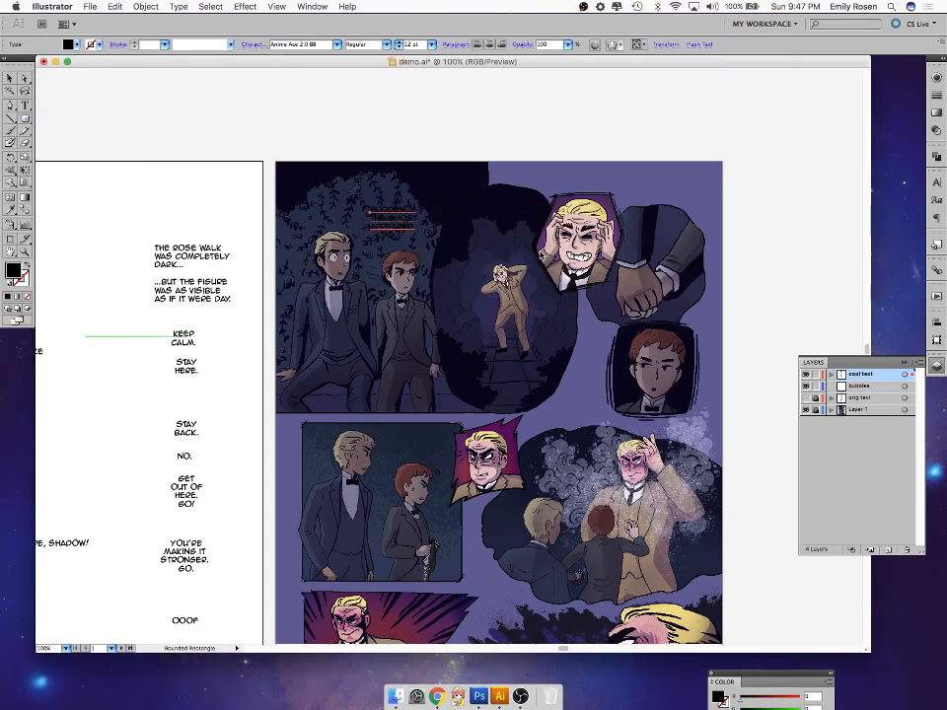
{"action": "left_click", "coordinate": [393, 228]}
{"action": "left_click_drag", "start_coordinate": [394, 227], "coordinate": [206, 217]}
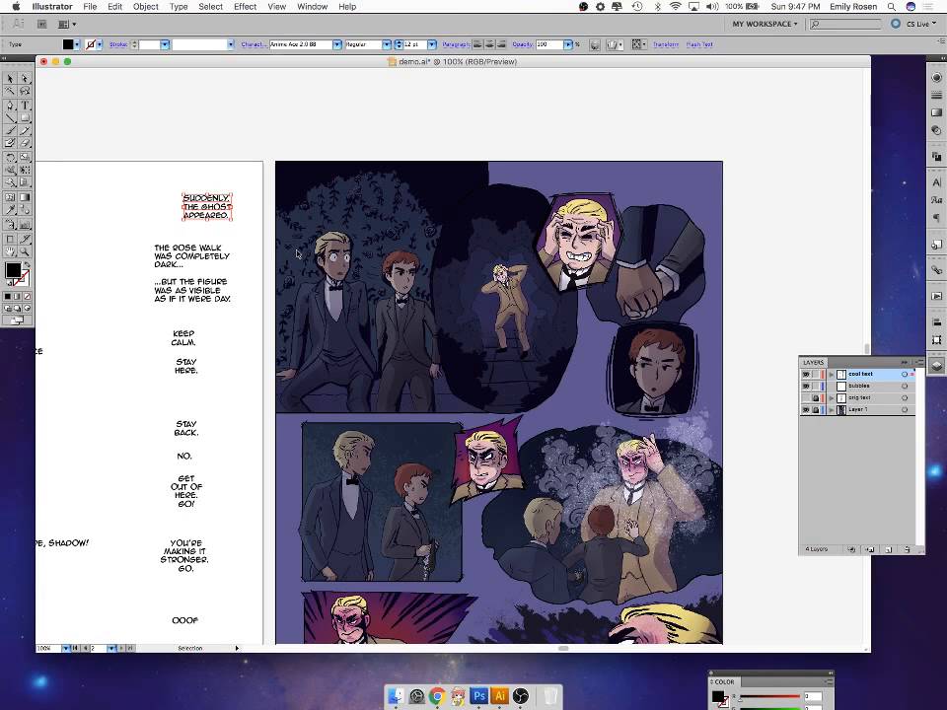
- Add a long run of trailing spaces after "stronger." in the "You're making it stronger. Go." dialogue to show the centring shift
{"action": "left_click", "coordinate": [199, 559]}
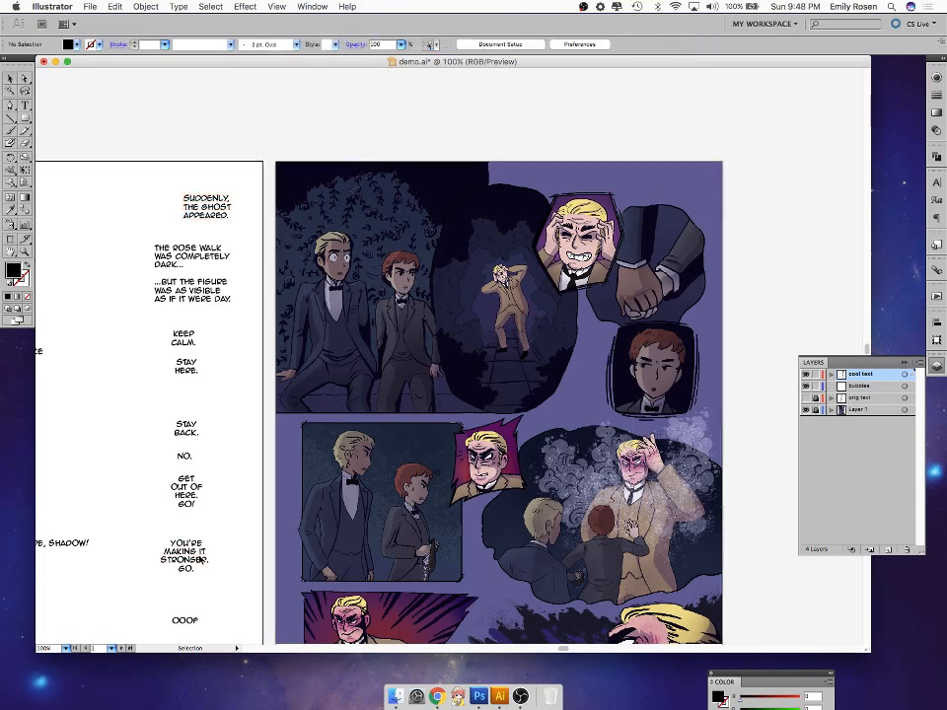
{"action": "left_click", "coordinate": [202, 568]}
{"action": "double_click", "coordinate": [208, 551]}
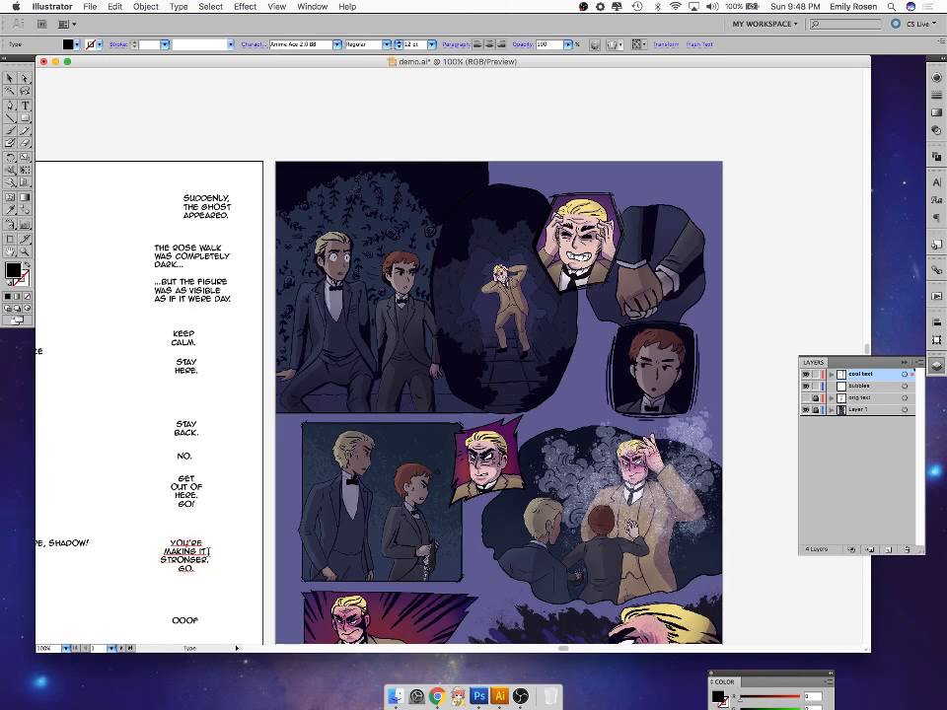
{"action": "left_click_drag", "start_coordinate": [206, 559], "coordinate": [221, 563]}
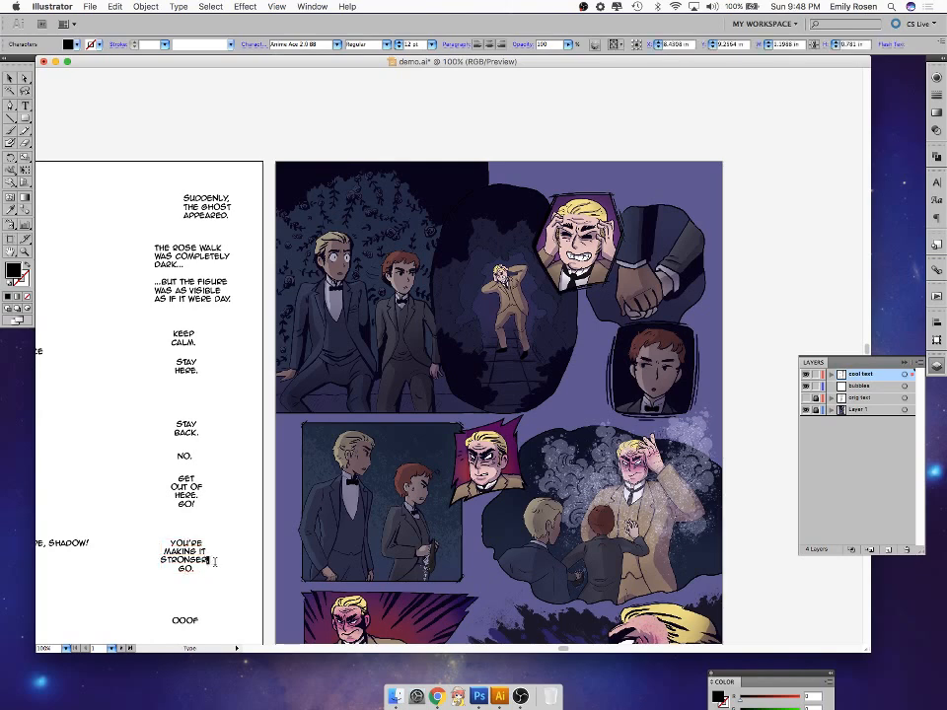
{"action": "left_click", "coordinate": [220, 559]}
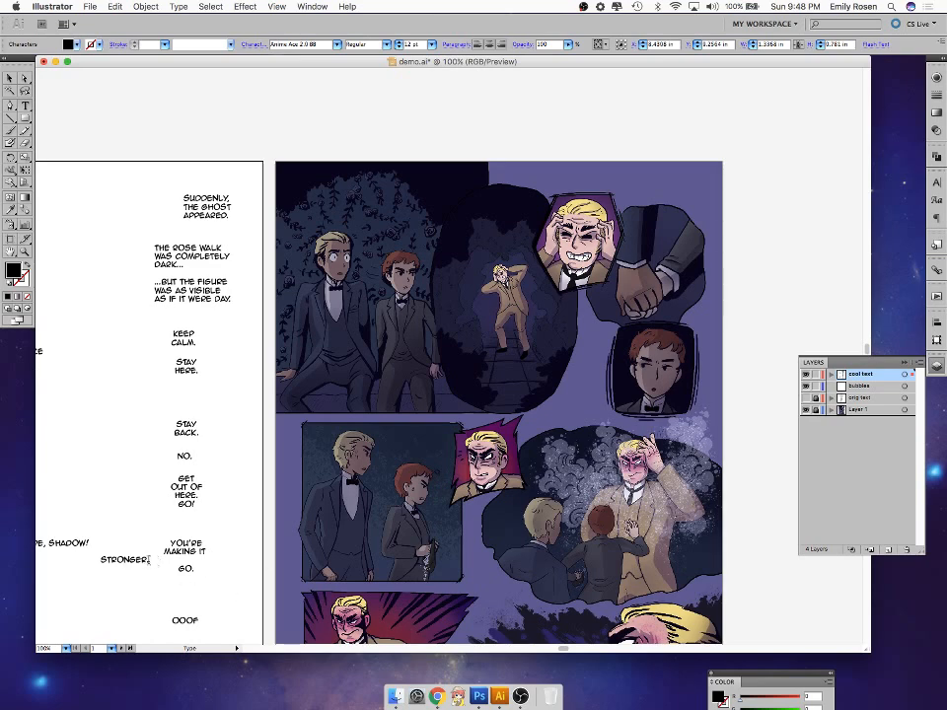
- Delete all the trailing spaces after "stronger." so the "You're making it stronger. Go." dialogue is centred again
{"action": "key", "text": "shift+Right"}
{"action": "key", "text": "shift+Right"}
{"action": "key", "text": "shift+Right"}
{"action": "key", "text": "shift+Right"}
{"action": "key", "text": "shift+Right"}
{"action": "key", "text": "shift+Right"}
{"action": "key", "text": "shift+Right"}
{"action": "key", "text": "shift+Right"}
{"action": "key", "text": "shift+Right"}
{"action": "key", "text": "shift+Right"}
{"action": "key", "text": "shift+Right"}
{"action": "key", "text": "shift+Right"}
{"action": "key", "text": "shift+Right"}
{"action": "key", "text": "shift+Right"}
{"action": "key", "text": "shift+Right"}
{"action": "key", "text": "shift+Right"}
{"action": "key", "text": "shift+Right"}
{"action": "key", "text": "shift+Right"}
{"action": "key", "text": "shift+Right"}
{"action": "key", "text": "shift+Right"}
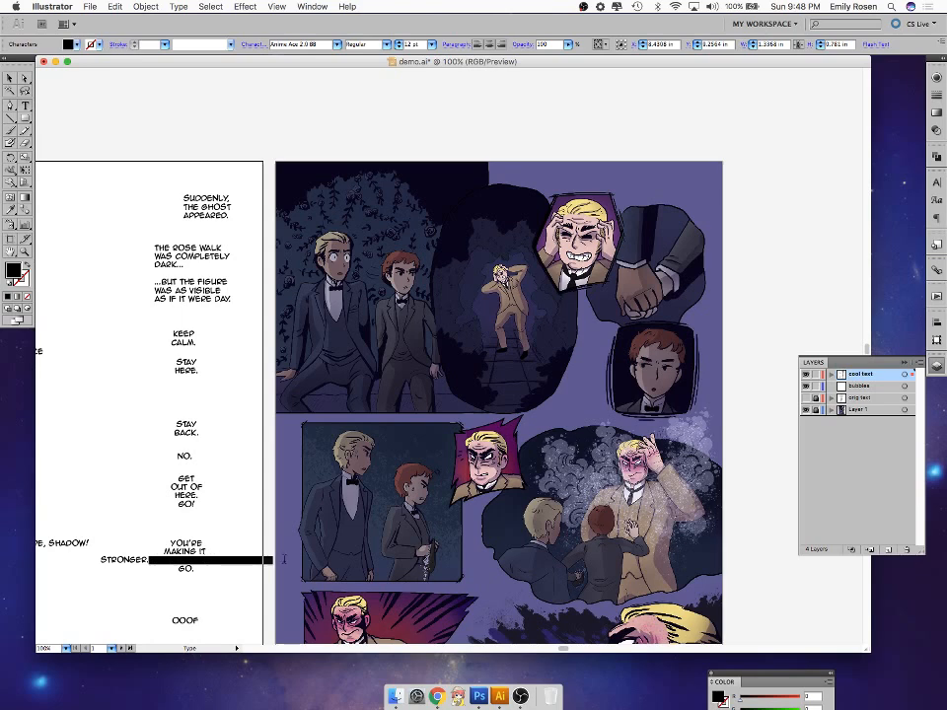
{"action": "key", "text": "BackSpace"}
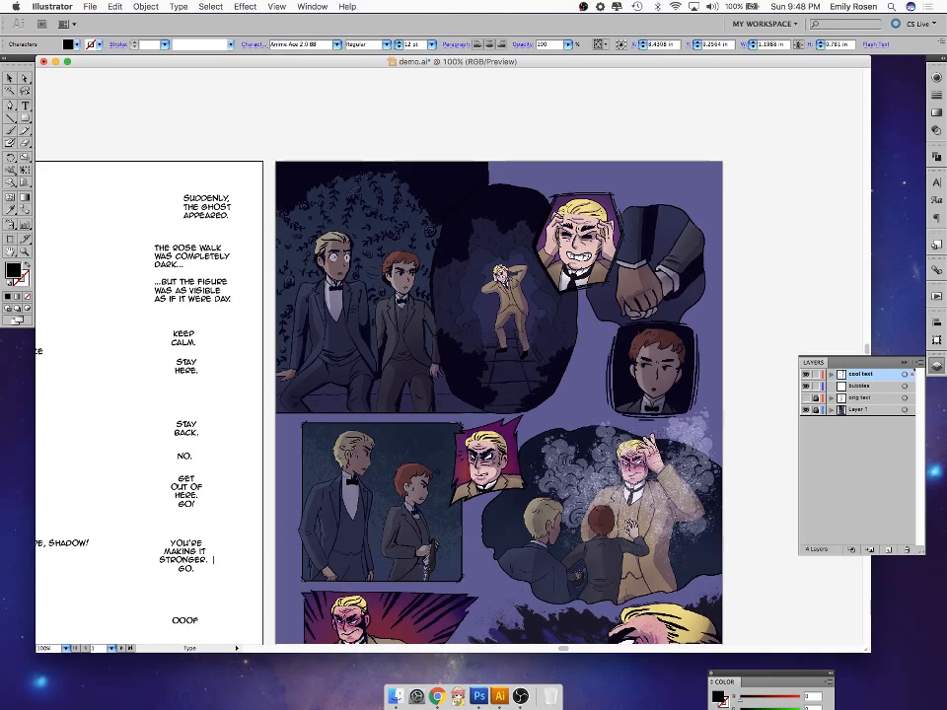
{"action": "key", "text": "BackSpace"}
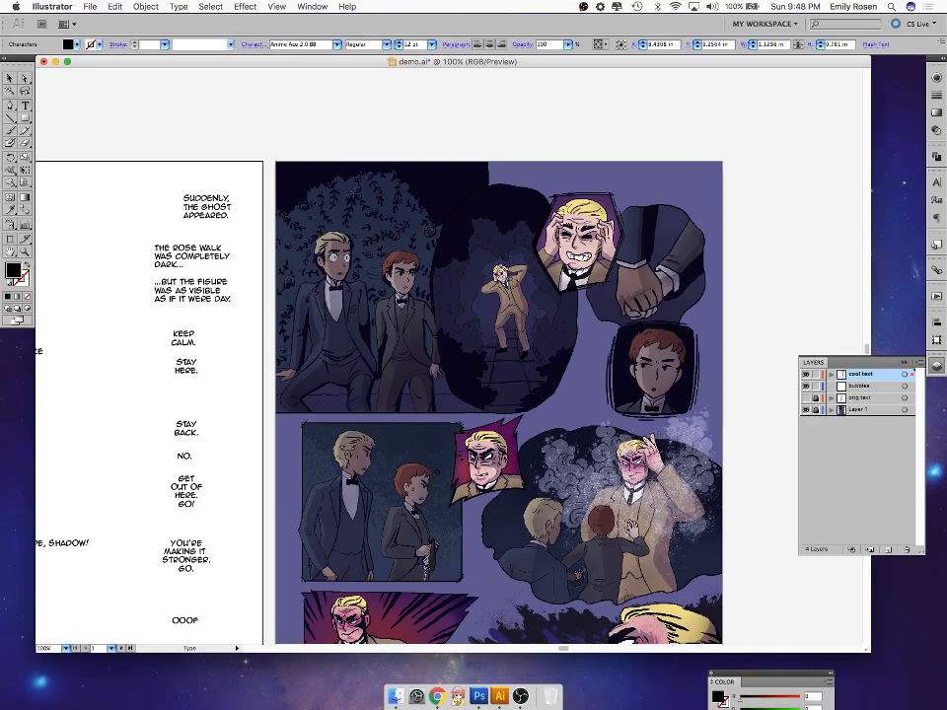
{"action": "key", "text": "BackSpace"}
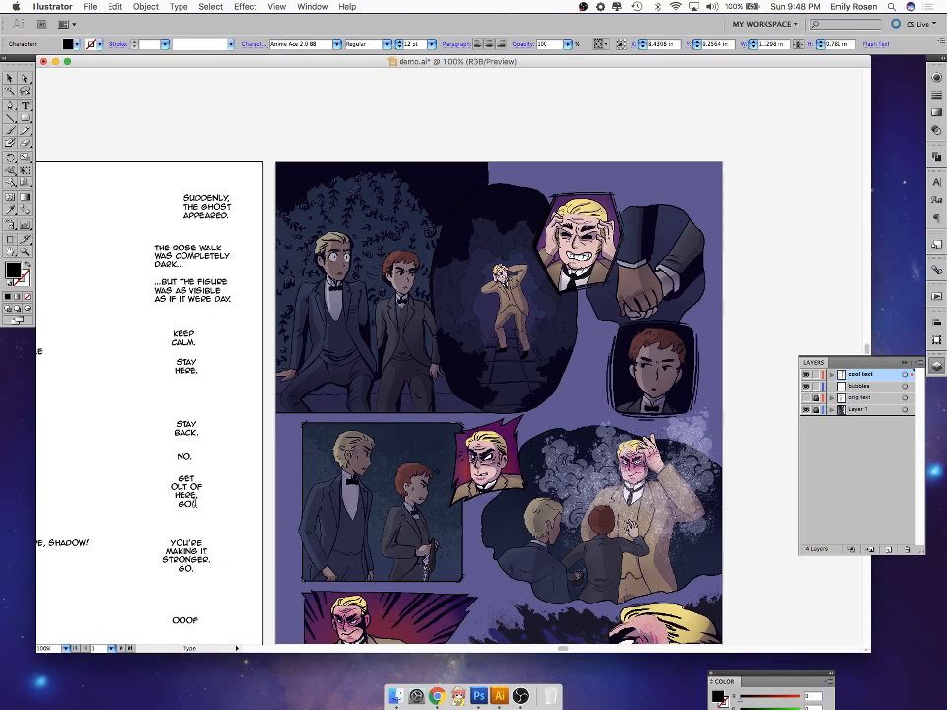
- Try a trailing space after "here." in the "Get out of here. Go!" dialogue, and remove it again
{"action": "left_click", "coordinate": [206, 495]}
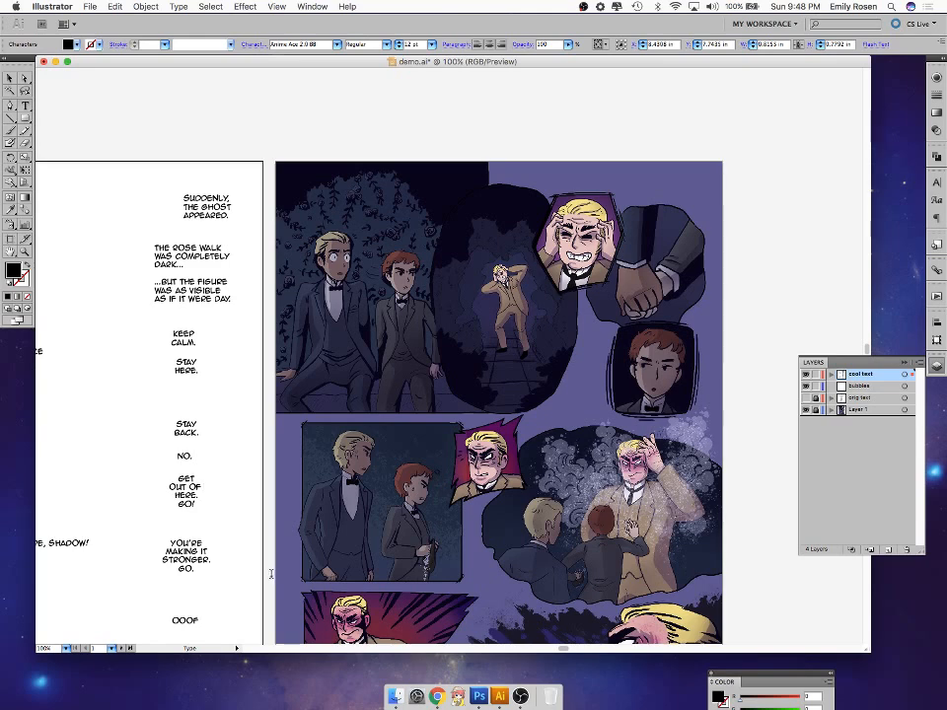
{"action": "key", "text": "BackSpace"}
{"action": "key", "text": "Escape"}
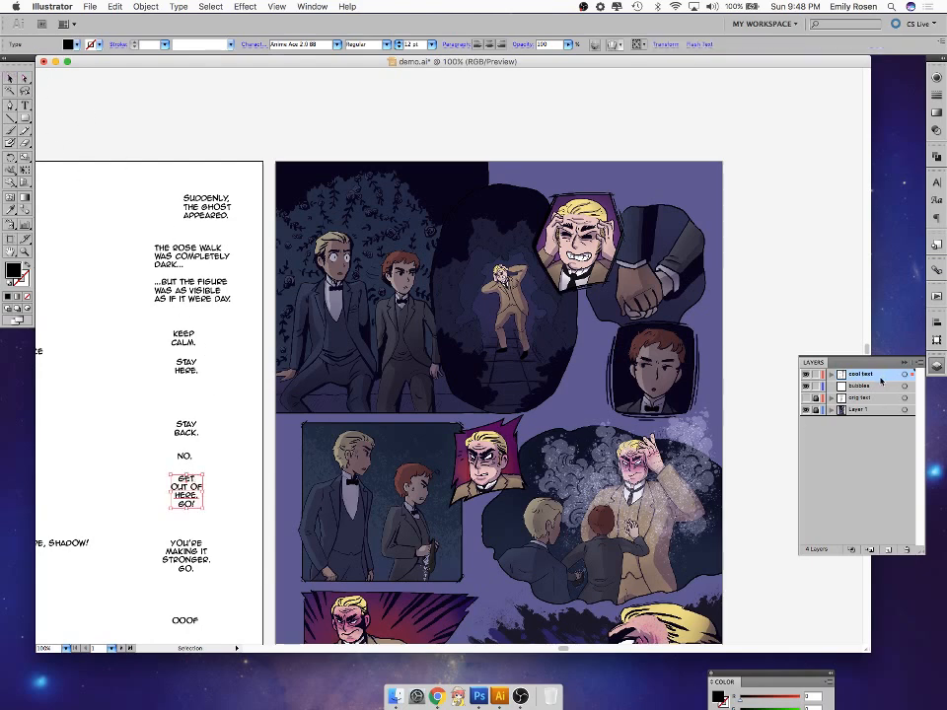
- Draw a black rectangle about 1.56 × 0.86 in on the first panel and move the "Suddenly, the ghost appeared." caption onto it
{"action": "left_click", "coordinate": [212, 205]}
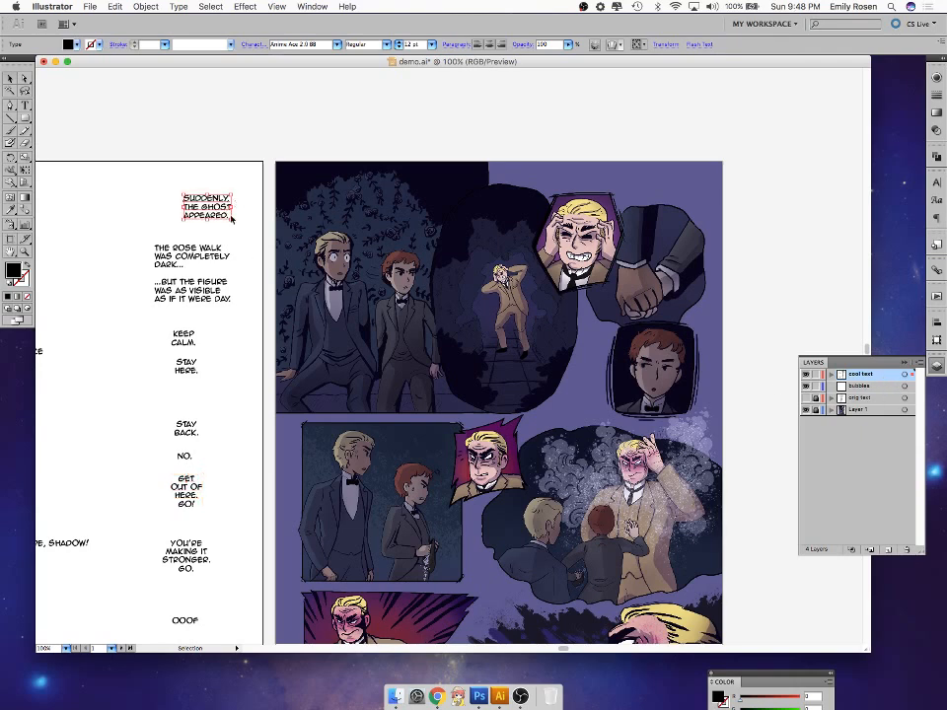
{"action": "left_click_drag", "start_coordinate": [25, 118], "coordinate": [95, 125]}
{"action": "left_click_drag", "start_coordinate": [362, 202], "coordinate": [426, 232]}
{"action": "key", "text": "v"}
{"action": "left_click", "coordinate": [241, 231]}
{"action": "left_click_drag", "start_coordinate": [215, 215], "coordinate": [428, 238]}
{"action": "left_click", "coordinate": [424, 230]}
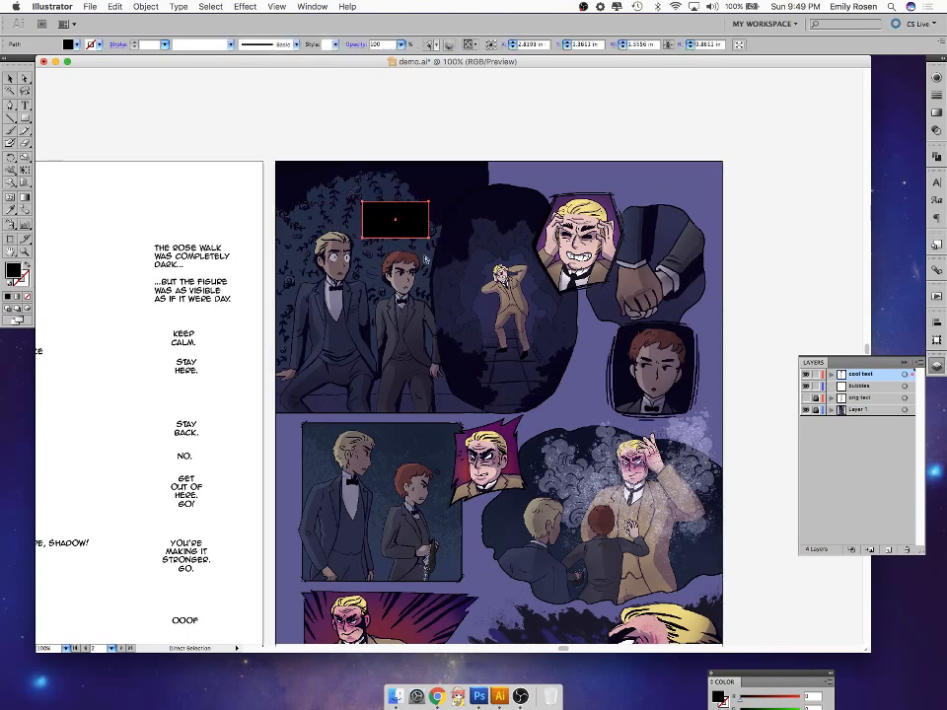
- Transfer the black rectangle to the bubbles layer with Paste in Front so it keeps its original position
{"action": "key", "text": "Delete"}
{"action": "left_click", "coordinate": [845, 389]}
{"action": "key", "text": "super+v"}
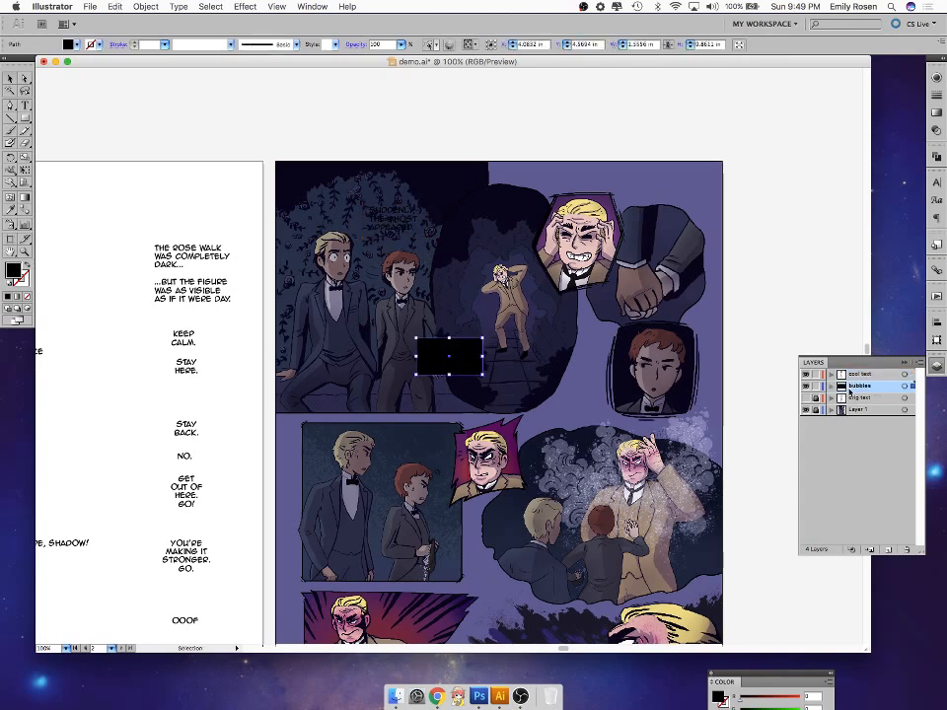
{"action": "key", "text": "super+z"}
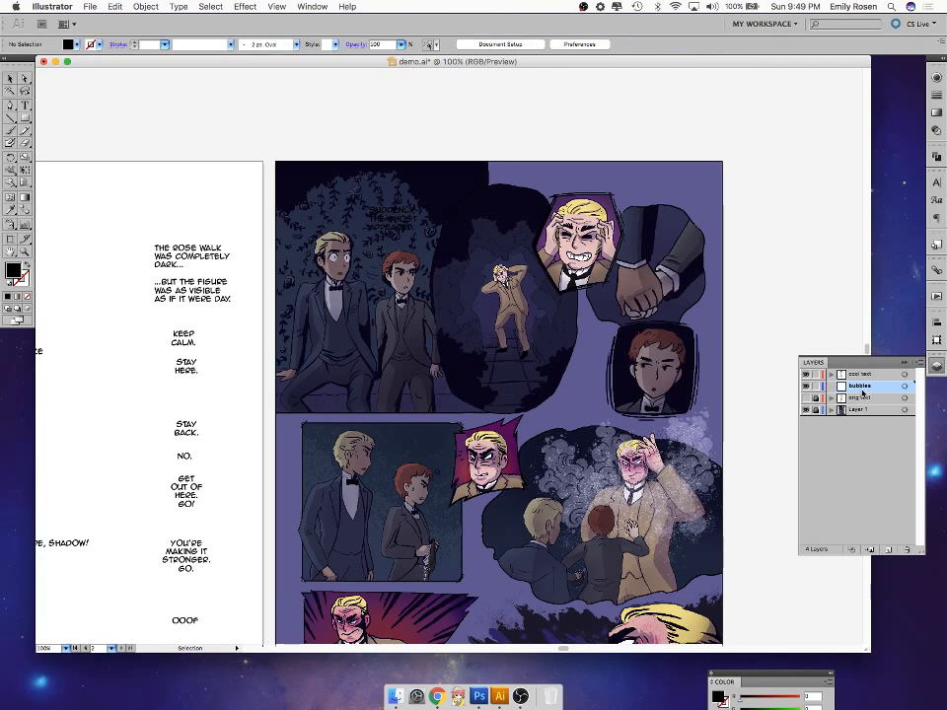
{"action": "key", "text": "super+f"}
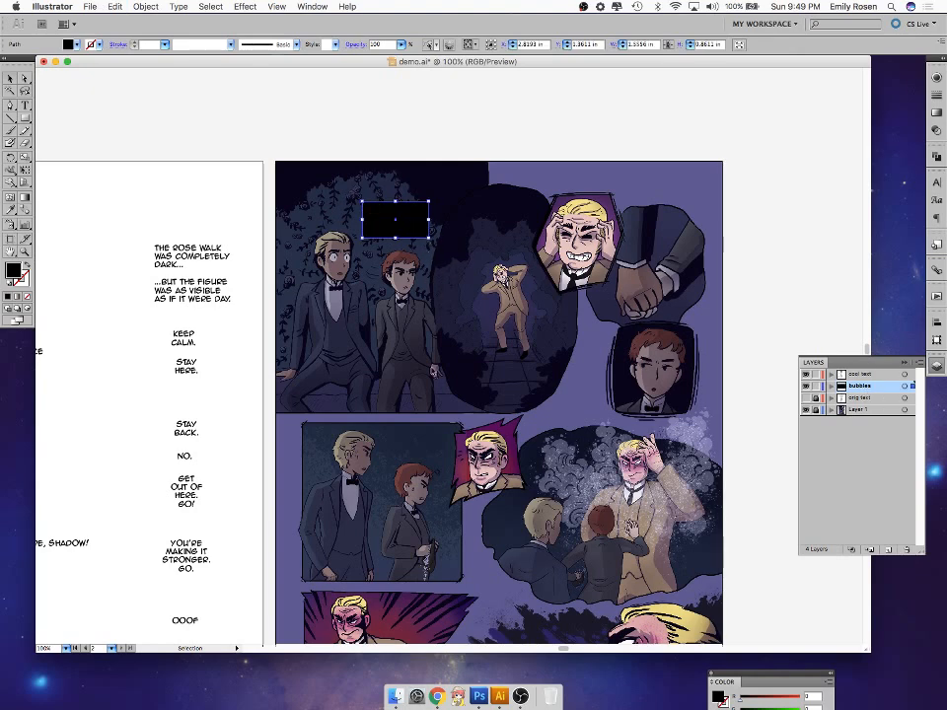
- Try an ordinary paste of the rectangle for comparison, and return to the copy pasted in its original position
{"action": "key", "text": "super+z"}
{"action": "key", "text": "super+v"}
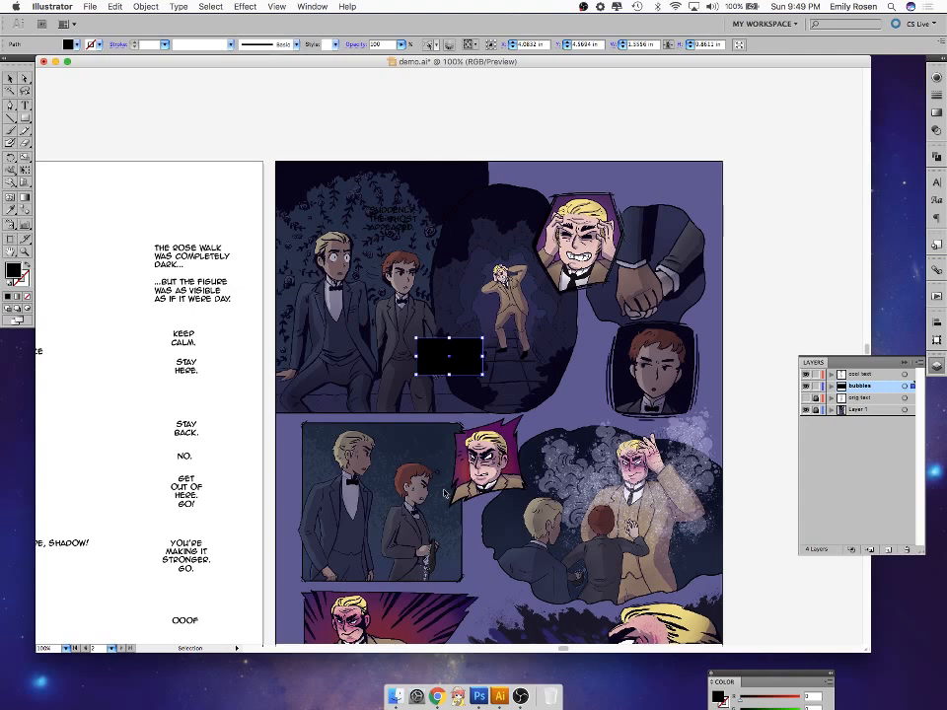
{"action": "key", "text": "a"}
{"action": "key", "text": "v"}
{"action": "key", "text": "a"}
{"action": "key", "text": "super+z"}
{"action": "key", "text": "super+z"}
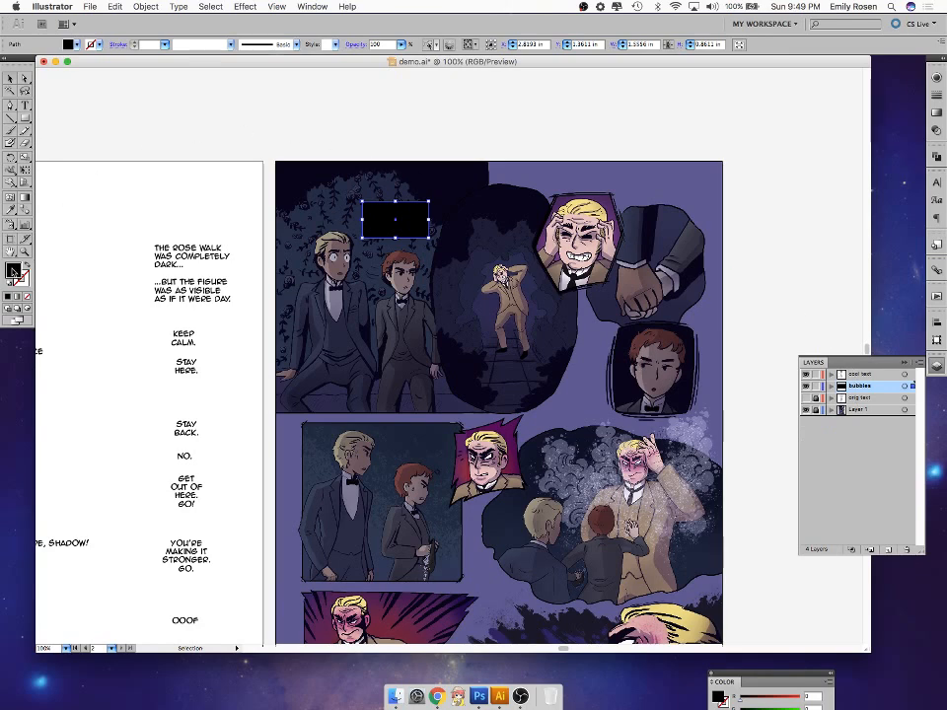
- Fill the rectangle behind the "Suddenly, the ghost appeared." caption with white
{"action": "double_click", "coordinate": [13, 272]}
{"action": "left_click_drag", "start_coordinate": [340, 219], "coordinate": [314, 198]}
{"action": "key", "text": "Return"}
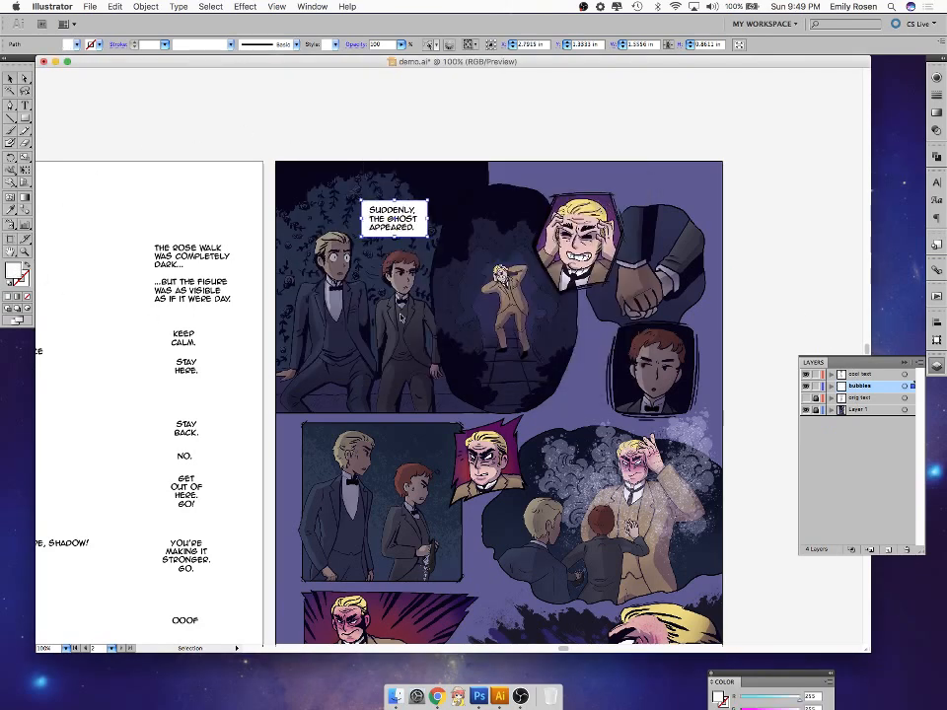
- Give the white box behind the "Suddenly, the ghost appeared." caption a 1 px black stroke
{"action": "left_click", "coordinate": [22, 281]}
{"action": "double_click", "coordinate": [22, 281]}
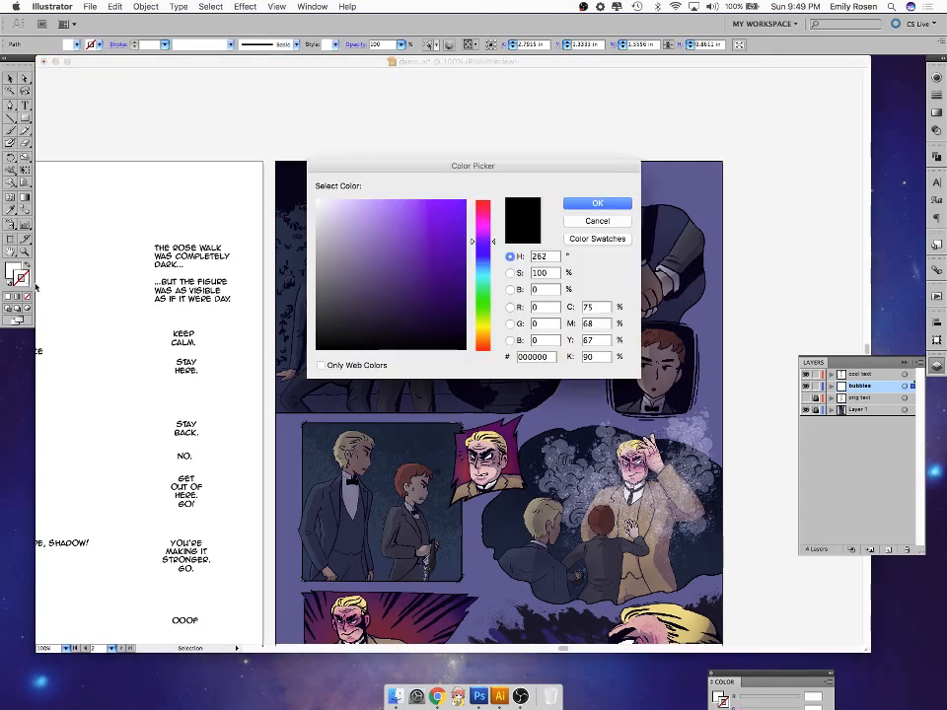
{"action": "left_click", "coordinate": [595, 204]}
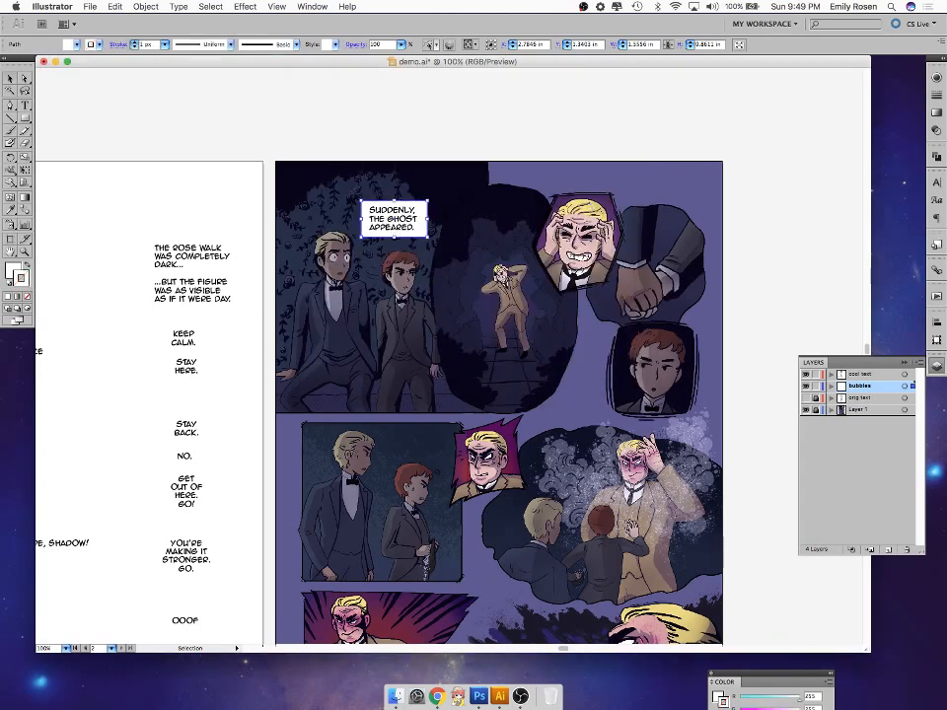
{"action": "left_click", "coordinate": [246, 490]}
{"action": "left_click", "coordinate": [426, 232]}
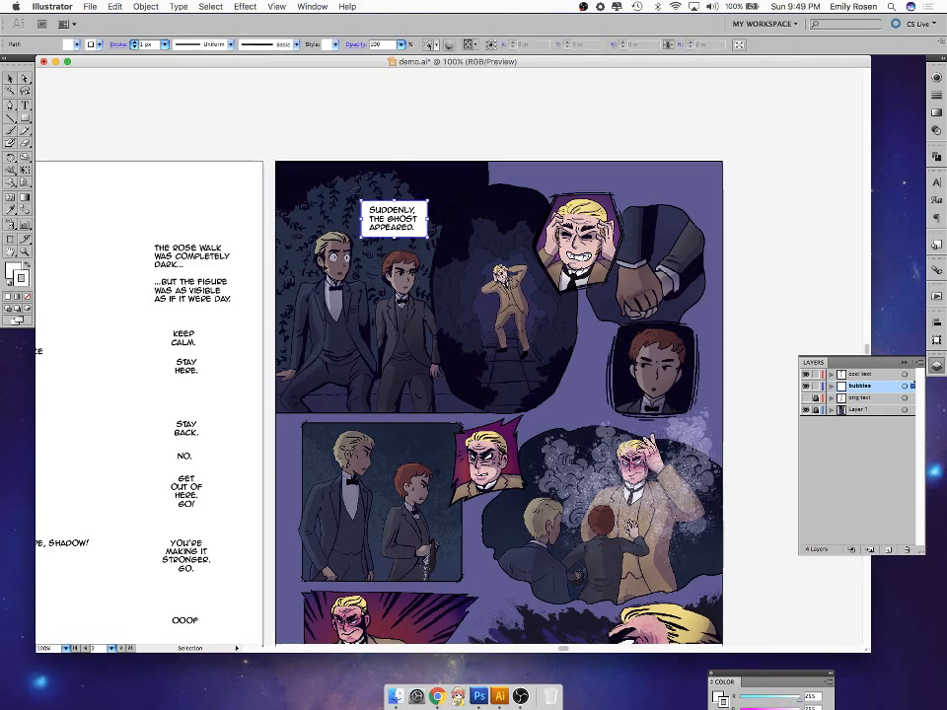
{"action": "double_click", "coordinate": [23, 281]}
{"action": "left_click_drag", "start_coordinate": [325, 344], "coordinate": [308, 357]}
{"action": "left_click", "coordinate": [583, 206]}
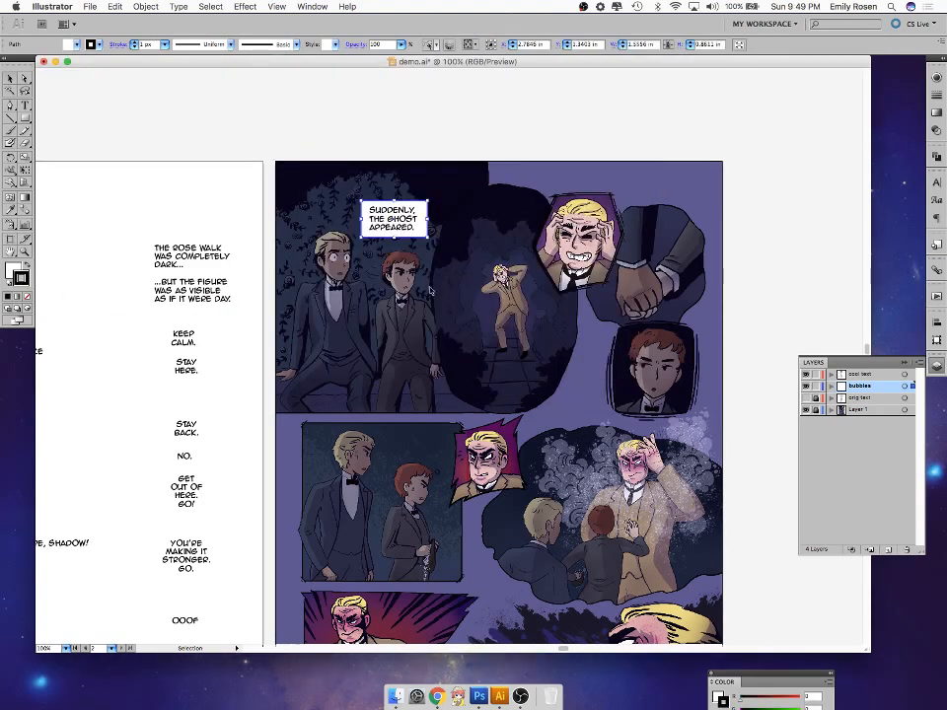
- Nudge the first caption box around its text and narrow it to about 1.44 in wide for even margins
{"action": "left_click", "coordinate": [229, 421]}
{"action": "left_click_drag", "start_coordinate": [422, 233], "coordinate": [421, 234]}
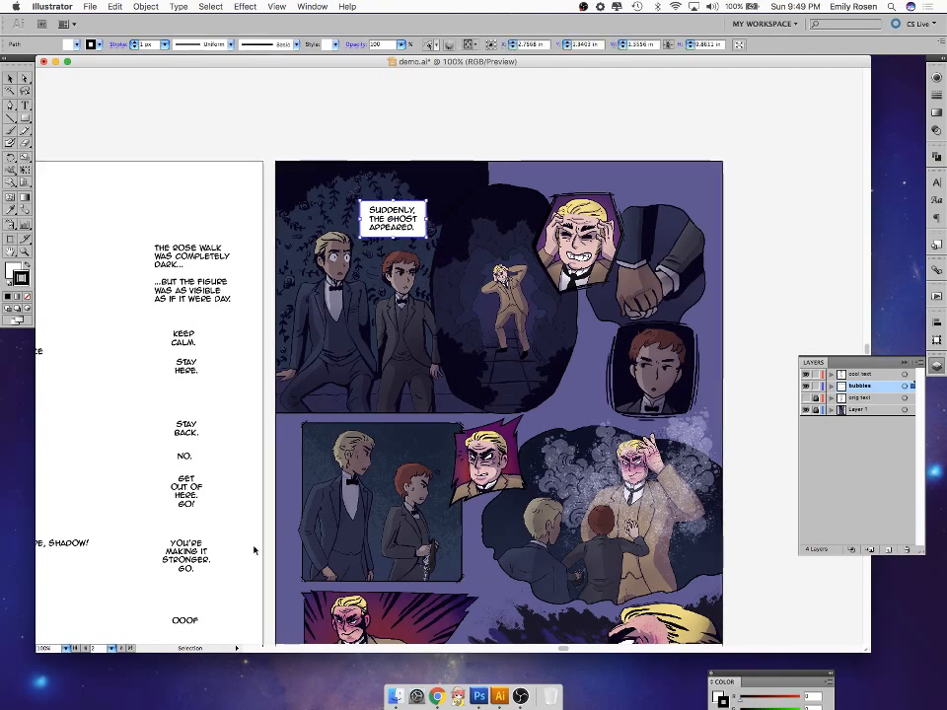
{"action": "key", "text": "Up"}
{"action": "key", "text": "Right"}
{"action": "key", "text": "Down"}
{"action": "left_click_drag", "start_coordinate": [424, 234], "coordinate": [424, 221]}
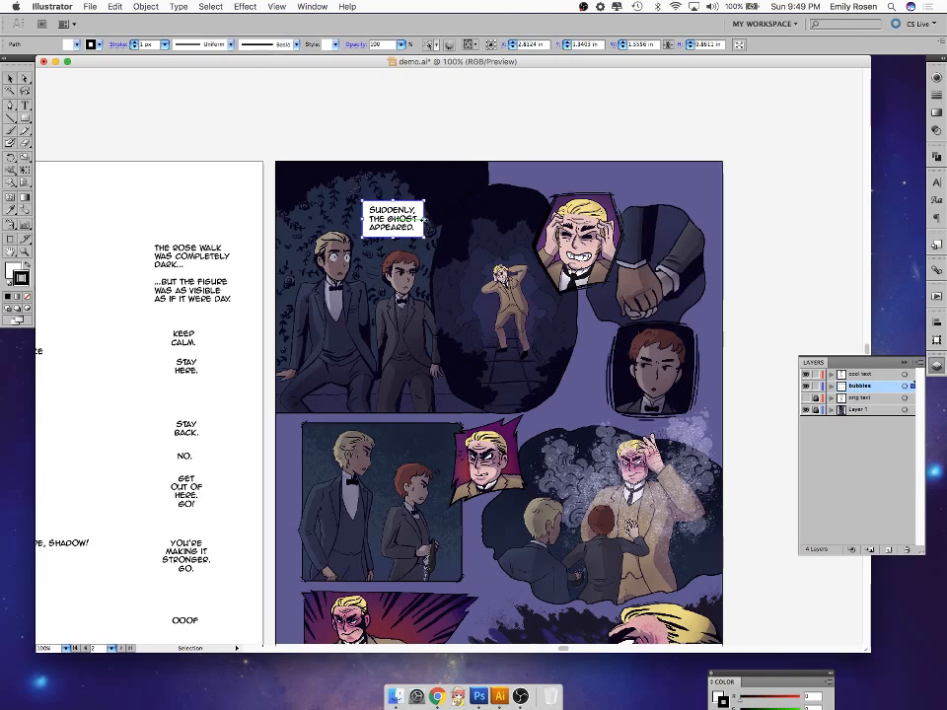
{"action": "left_click", "coordinate": [235, 589]}
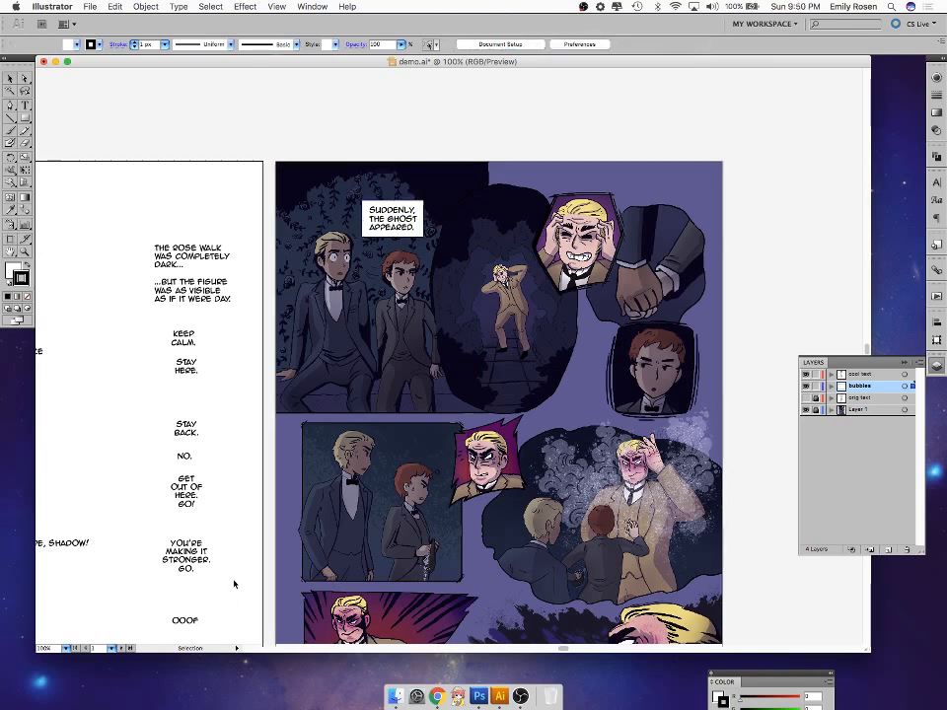
- Duplicate the first caption box onto the second panel and move the "The rose walk was completely dark..." caption onto it
{"action": "left_click", "coordinate": [425, 236]}
{"action": "key", "text": "super+c"}
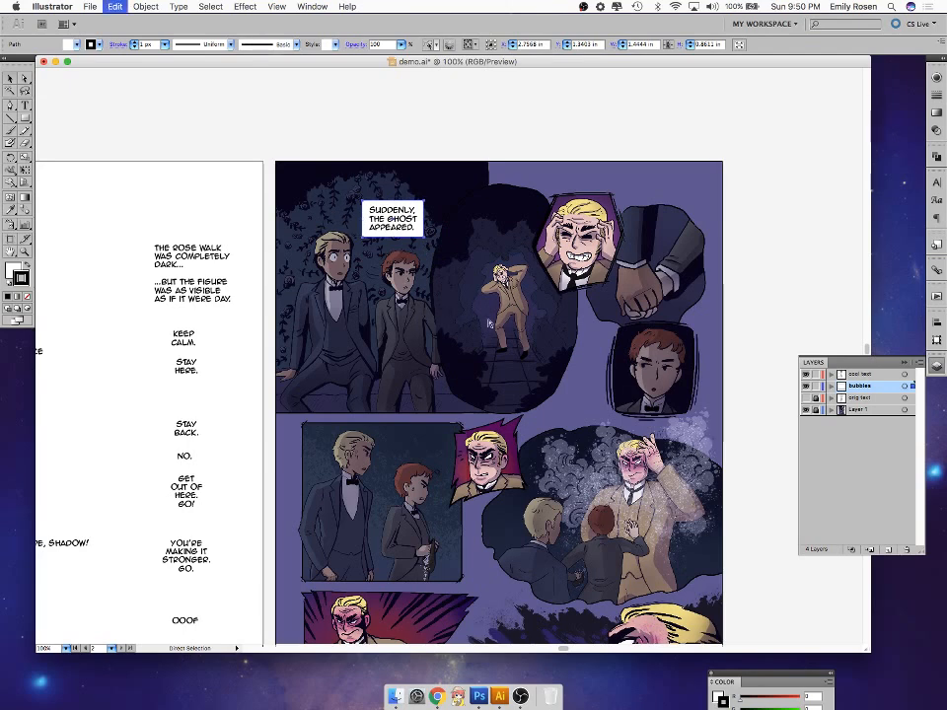
{"action": "key", "text": "super+v"}
{"action": "left_click_drag", "start_coordinate": [452, 361], "coordinate": [479, 241]}
{"action": "left_click", "coordinate": [219, 255]}
{"action": "key", "text": "super+c"}
{"action": "left_click_drag", "start_coordinate": [176, 263], "coordinate": [456, 246]}
- Widen the "The rose walk was completely dark..." box to about 2.13 in and nudge it to centre the text
{"action": "left_click", "coordinate": [510, 247]}
{"action": "left_click_drag", "start_coordinate": [514, 250], "coordinate": [527, 251]}
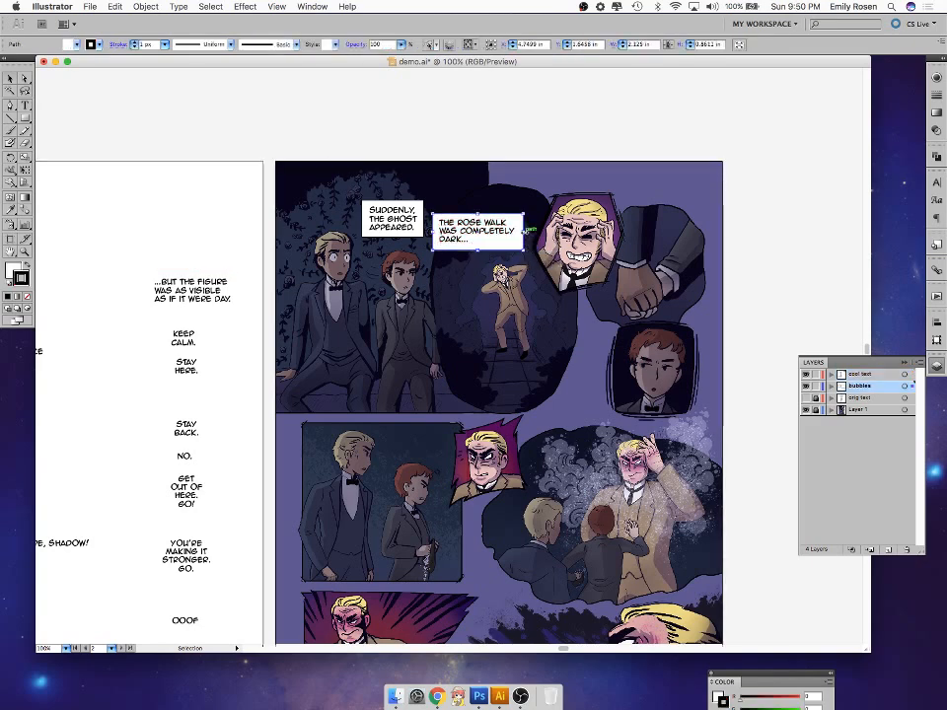
{"action": "key", "text": "Up"}
{"action": "key", "text": "Up"}
{"action": "key", "text": "Left"}
{"action": "key", "text": "Left"}
{"action": "left_click", "coordinate": [237, 356]}
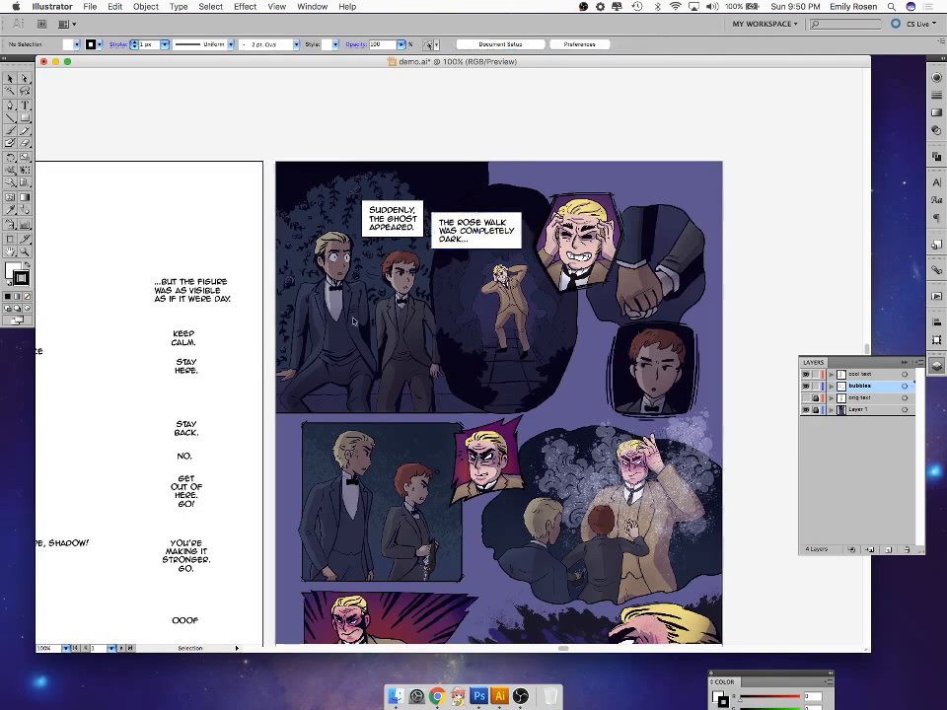
- Duplicate the "The rose walk was completely dark..." box and place the copy below the figure in the second panel
{"action": "left_click", "coordinate": [507, 246]}
{"action": "key", "text": "a"}
{"action": "key", "text": "super+c"}
{"action": "key", "text": "super+v"}
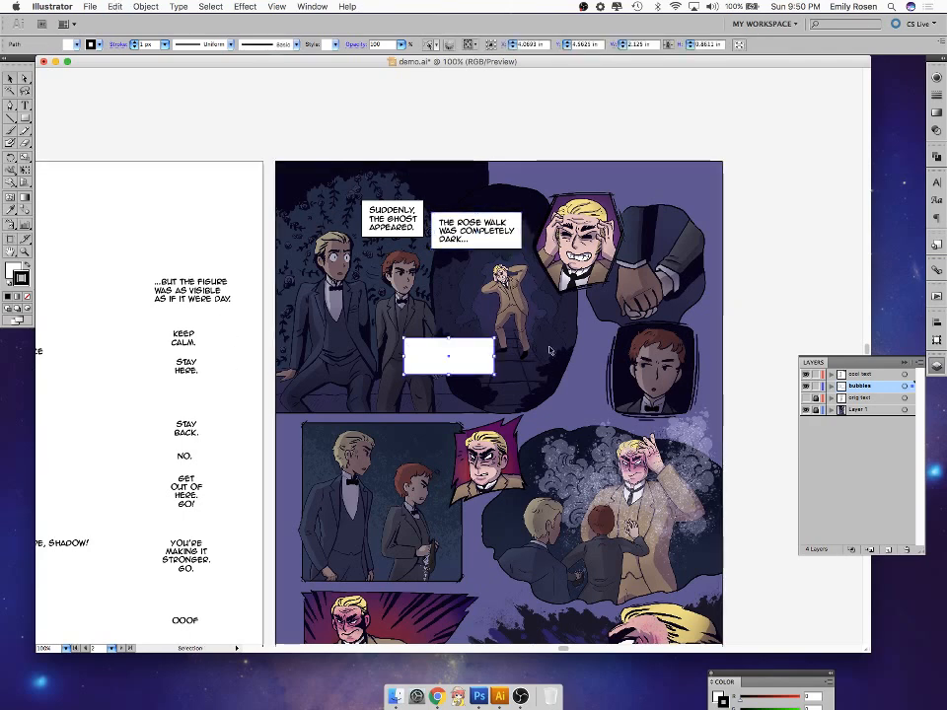
{"action": "left_click_drag", "start_coordinate": [456, 362], "coordinate": [501, 379]}
{"action": "key", "text": "a"}
{"action": "key", "text": "super+z"}
{"action": "key", "text": "super+z"}
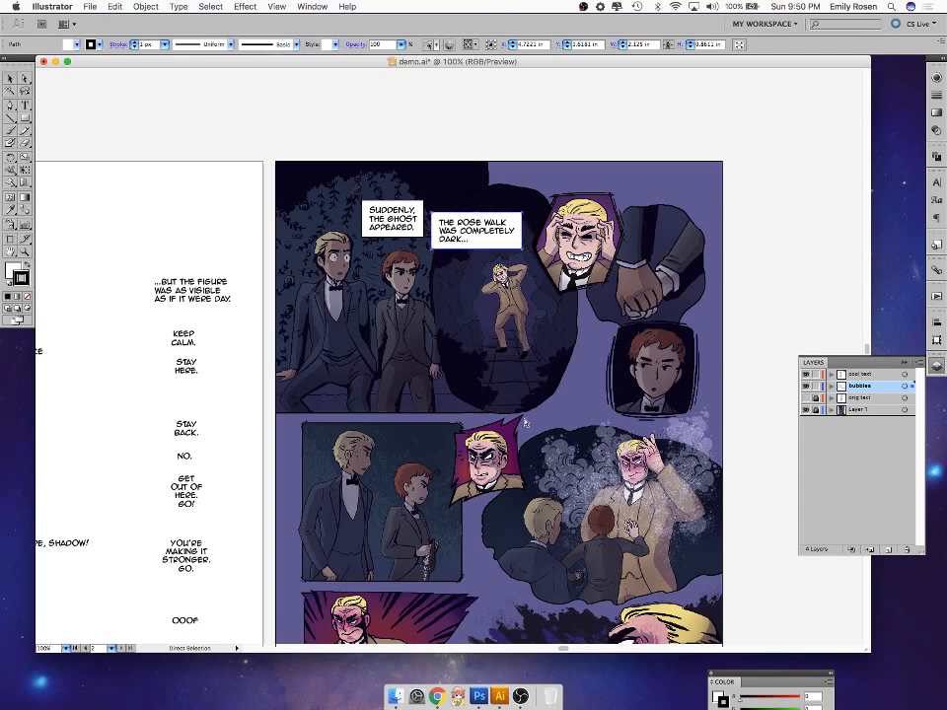
{"action": "key", "text": "super+v"}
{"action": "left_click_drag", "start_coordinate": [460, 355], "coordinate": [518, 374]}
- Move the "...But the figure was as visible as if it were day." caption onto the empty box below the figure
{"action": "left_click", "coordinate": [206, 298]}
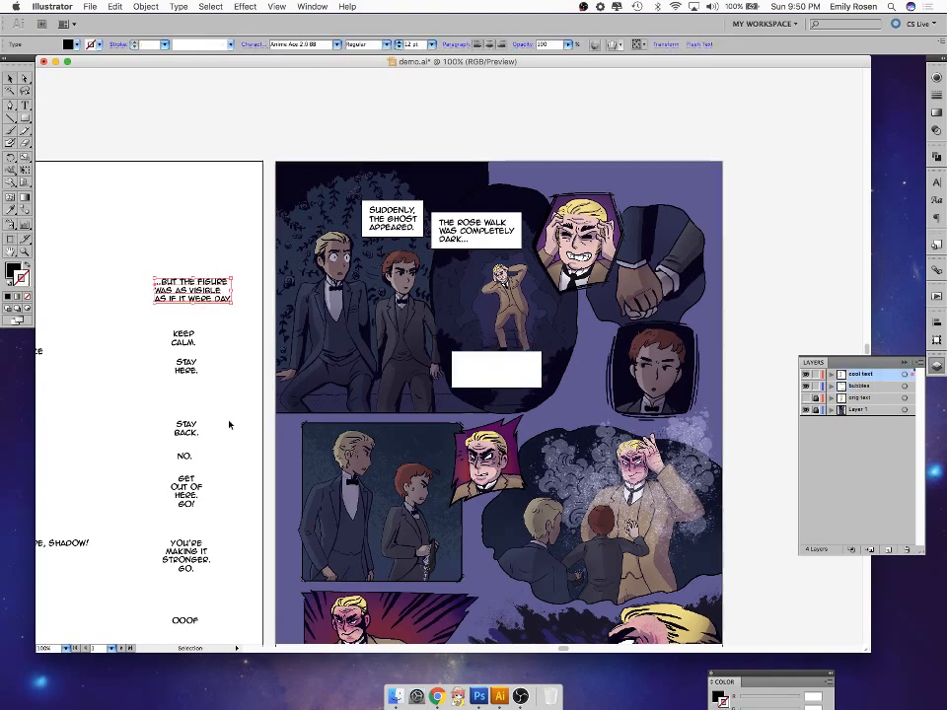
{"action": "key", "text": "super+v"}
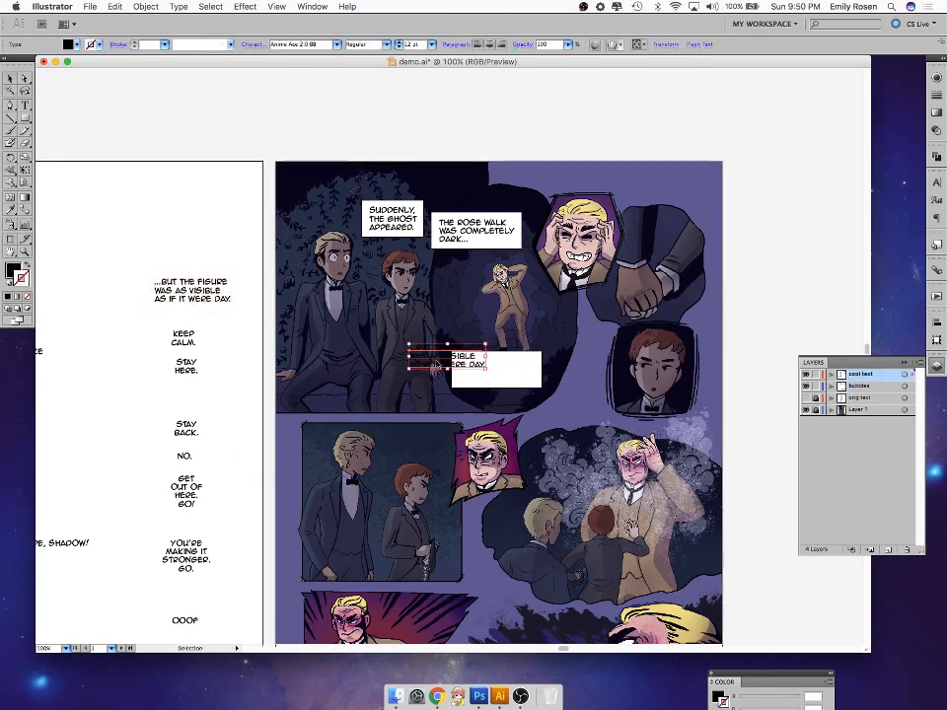
{"action": "left_click", "coordinate": [499, 381], "text": "shift"}
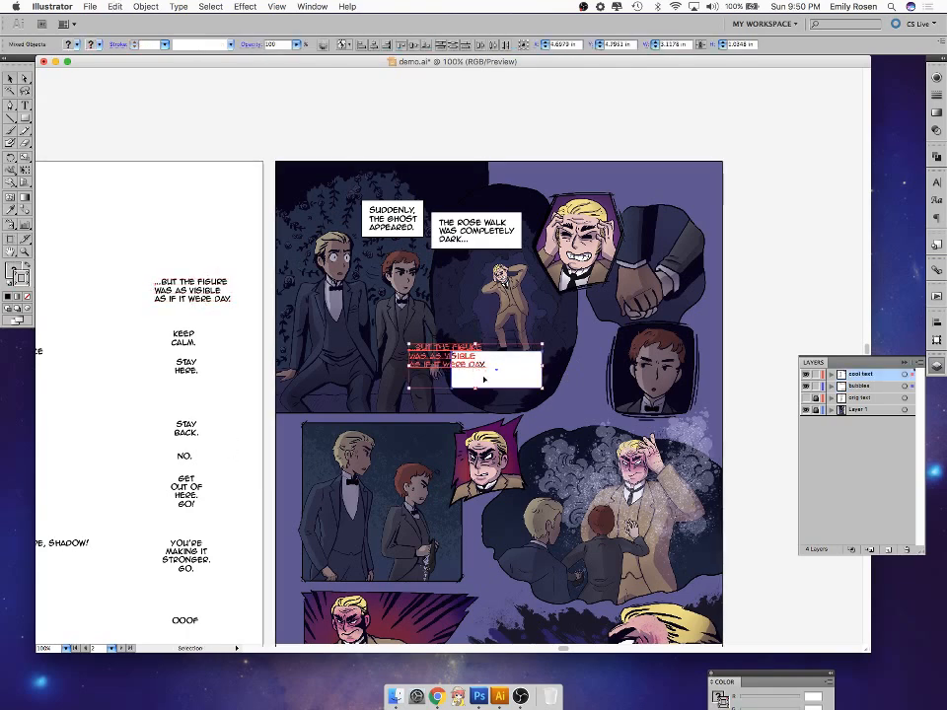
{"action": "key", "text": "super+z"}
{"action": "left_click_drag", "start_coordinate": [200, 298], "coordinate": [501, 379]}
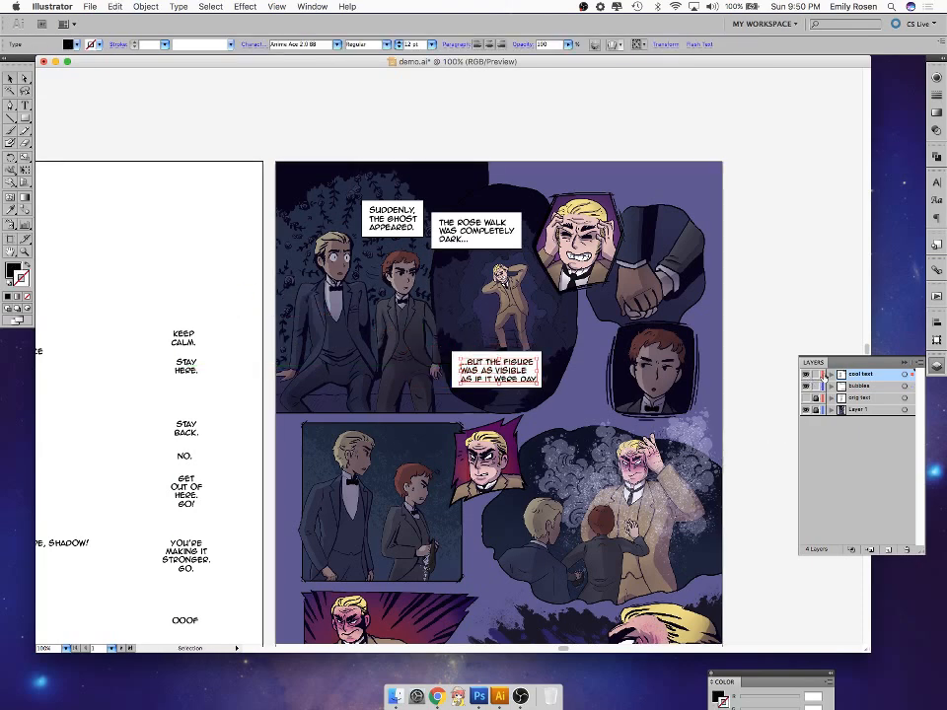
- Hide and show the cool text layer repeatedly to view the caption boxes without their text
{"action": "left_click", "coordinate": [841, 454]}
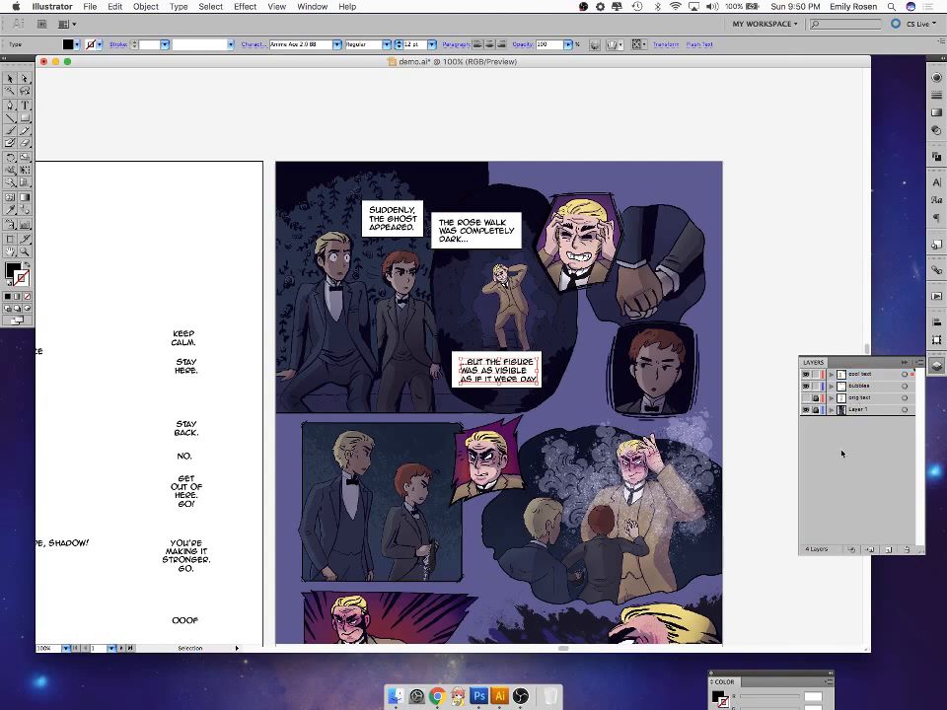
{"action": "left_click", "coordinate": [806, 375]}
{"action": "left_click", "coordinate": [805, 375]}
{"action": "left_click", "coordinate": [805, 375]}
{"action": "left_click", "coordinate": [805, 375]}
{"action": "left_click", "coordinate": [805, 375]}
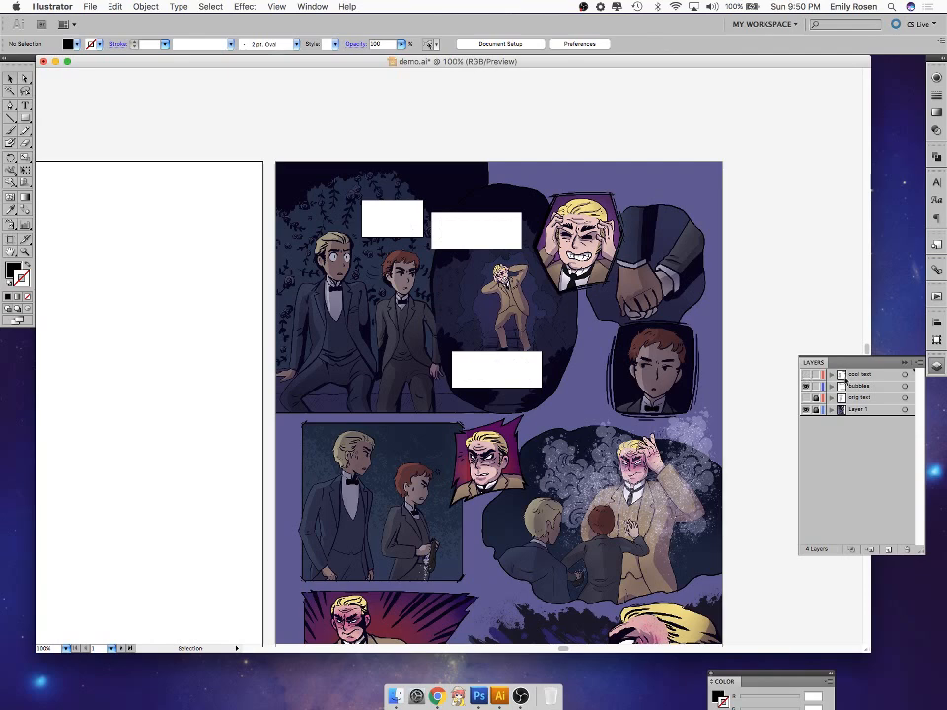
{"action": "left_click", "coordinate": [805, 375]}
{"action": "left_click", "coordinate": [805, 375]}
{"action": "left_click", "coordinate": [805, 375]}
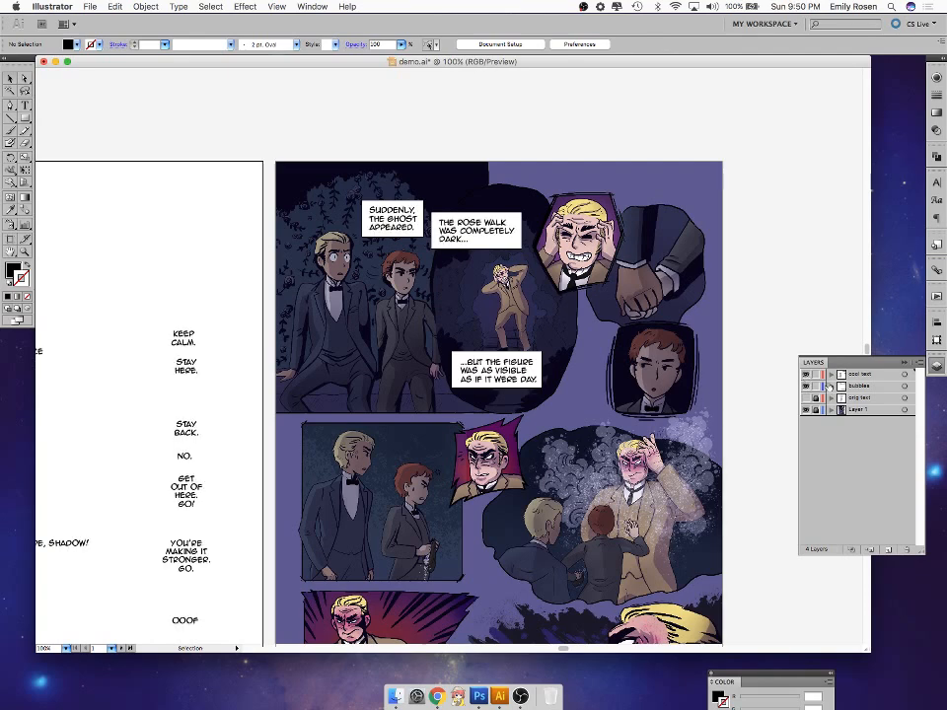
- Hide and show the bubbles layer to view the captions without their boxes
{"action": "left_click", "coordinate": [805, 387]}
{"action": "left_click", "coordinate": [805, 387]}
{"action": "left_click", "coordinate": [805, 387]}
{"action": "left_click", "coordinate": [805, 387]}
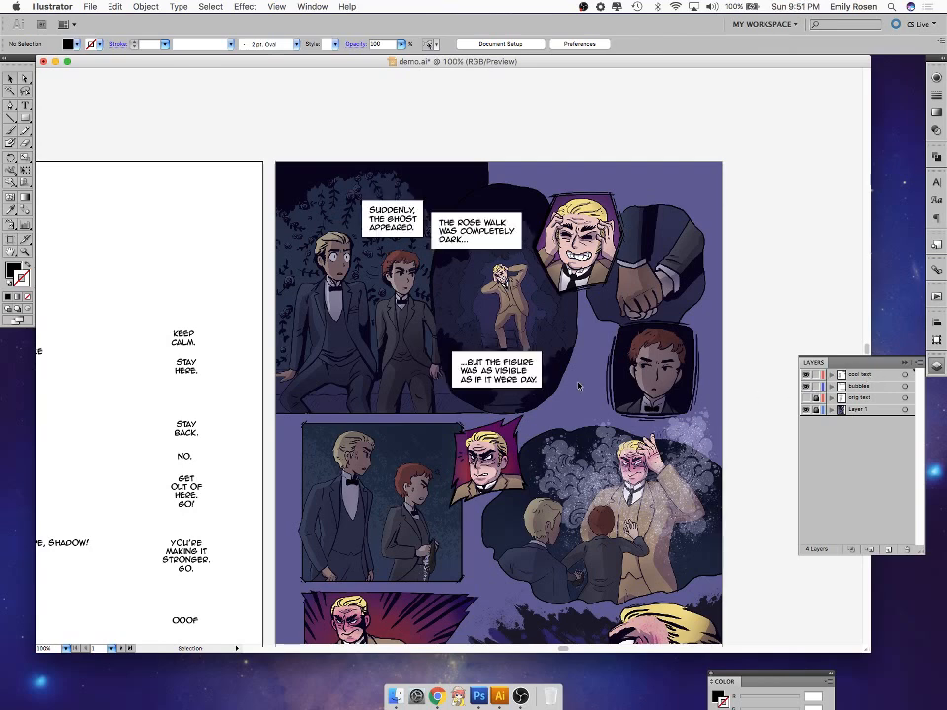
- Shift the "...But the figure" caption slightly together with its box, and try tilting the box with the cool text layer locked
{"action": "left_click_drag", "start_coordinate": [542, 385], "coordinate": [575, 403]}
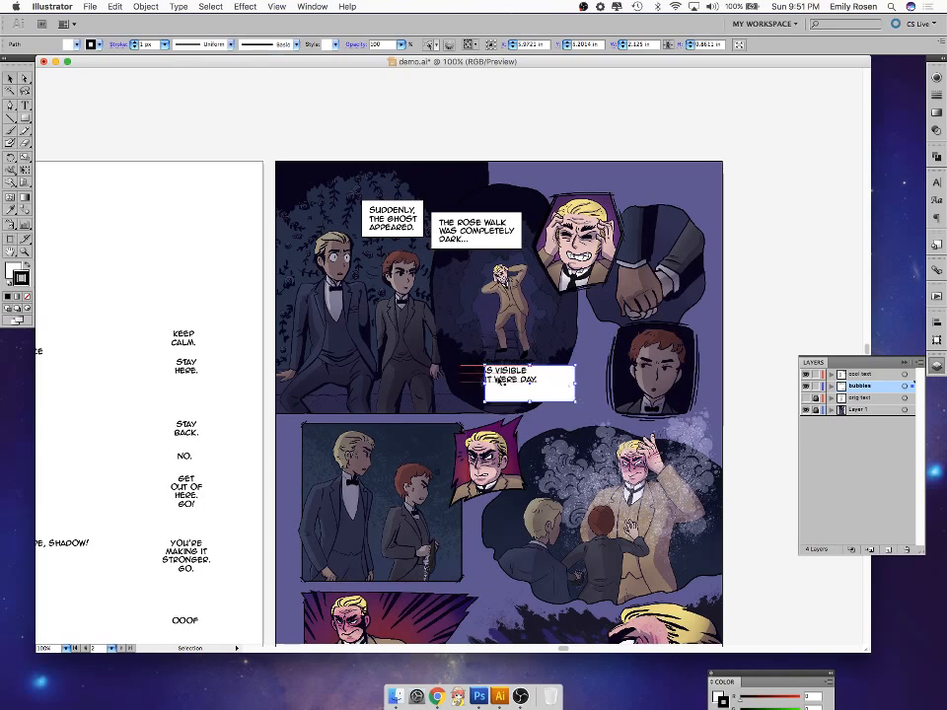
{"action": "left_click", "coordinate": [500, 379]}
{"action": "mouse_move", "coordinate": [523, 384]}
{"action": "left_mouse_down"}
{"action": "mouse_move", "coordinate": [511, 378]}
{"action": "mouse_move", "coordinate": [542, 384]}
{"action": "mouse_move", "coordinate": [524, 377]}
{"action": "mouse_move", "coordinate": [574, 370]}
{"action": "mouse_move", "coordinate": [594, 389]}
{"action": "mouse_move", "coordinate": [529, 376]}
{"action": "left_mouse_up"}
{"action": "left_click_drag", "start_coordinate": [529, 376], "coordinate": [507, 380]}
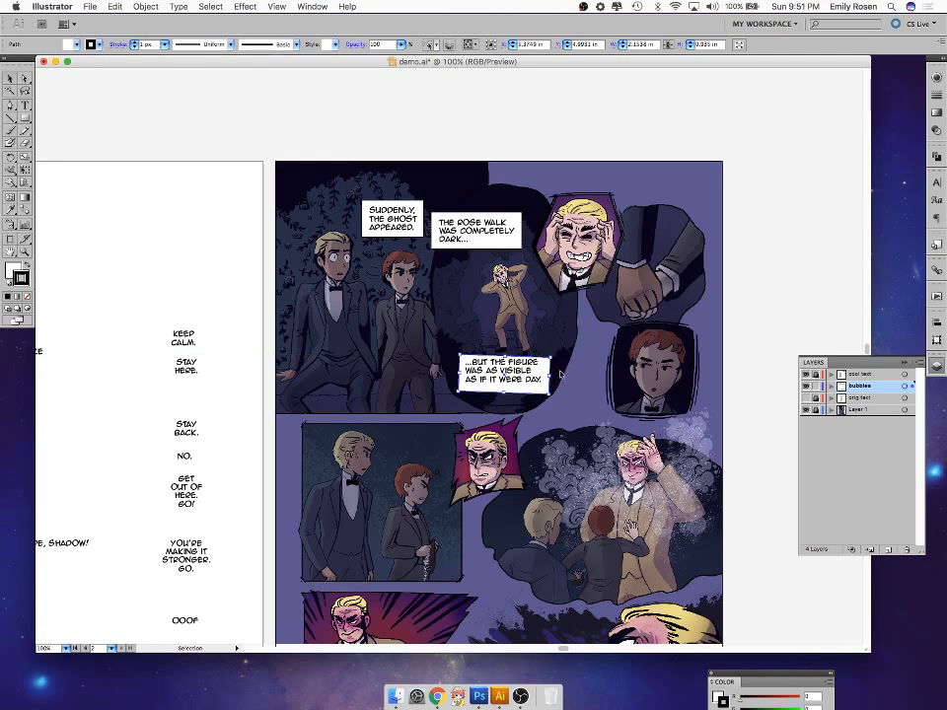
- Undo the tilting and separate moves of the "...But the figure" box and the locking of the cool text layer
{"action": "key", "text": "super+z"}
{"action": "key", "text": "super+z"}
{"action": "key", "text": "super+z"}
{"action": "key", "text": "super+z"}
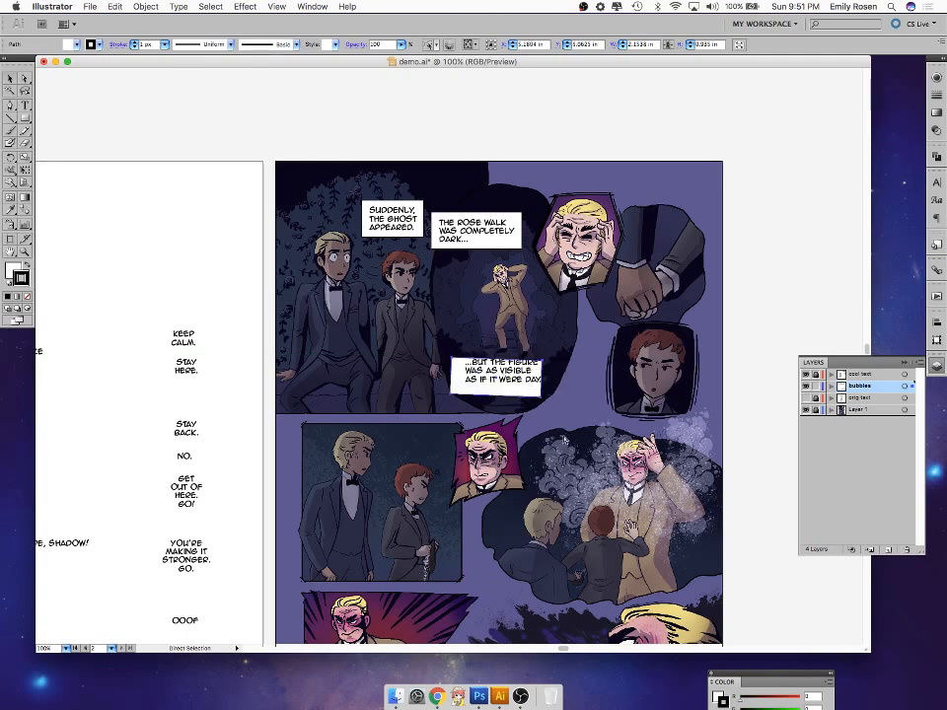
{"action": "key", "text": "super+shift+z"}
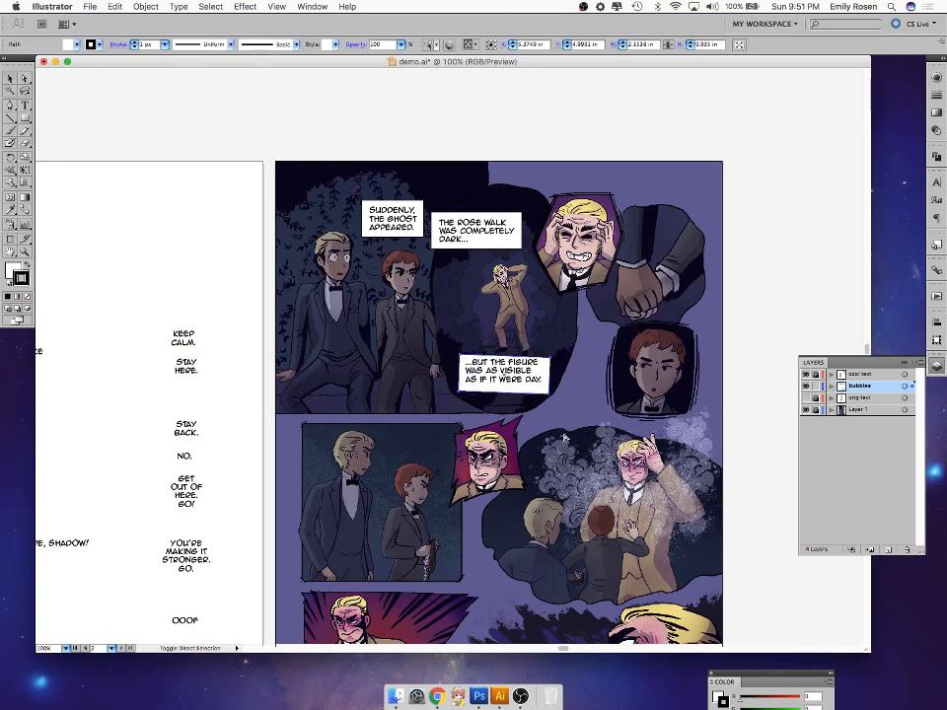
{"action": "key", "text": "super+z"}
{"action": "key", "text": "super+z"}
{"action": "key", "text": "super+z"}
{"action": "key", "text": "super+z"}
{"action": "key", "text": "super+z"}
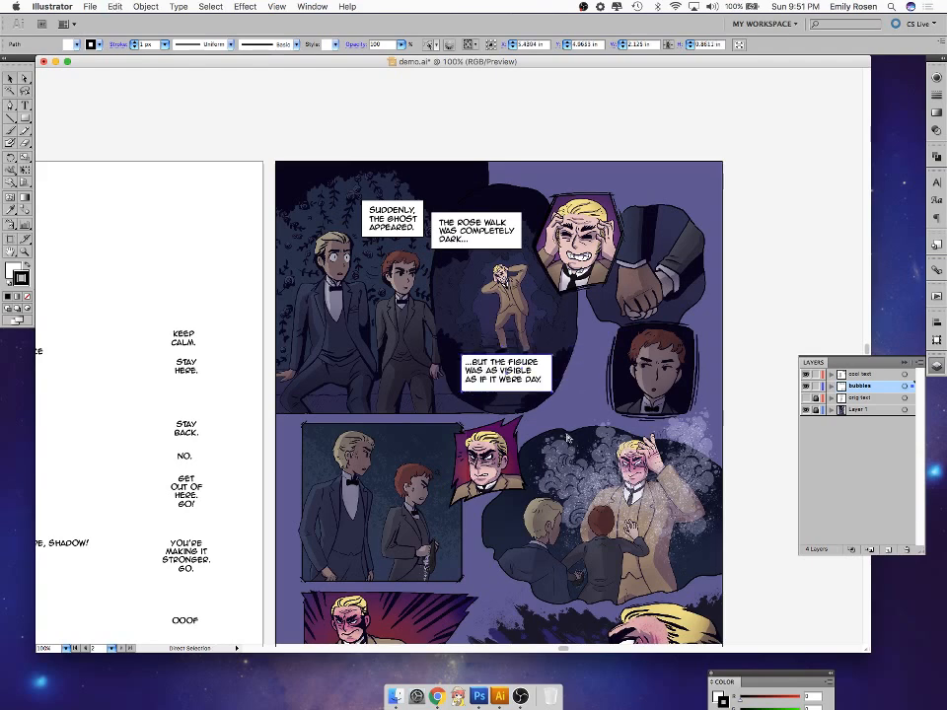
{"action": "key", "text": "super+z"}
{"action": "key", "text": "super+z"}
{"action": "key", "text": "super+z"}
{"action": "key", "text": "super+z"}
{"action": "key", "text": "super+z"}
{"action": "key", "text": "super+z"}
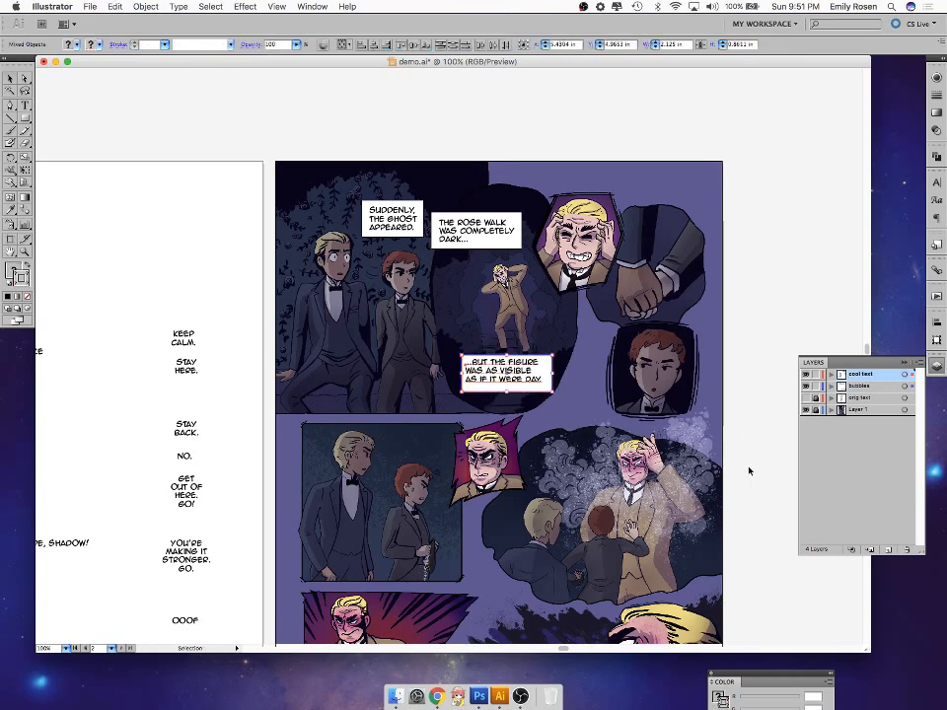
- Nudge the white box behind the "...But the figure was as visible as if it were day." caption to centre it around the text
{"action": "left_click", "coordinate": [753, 468]}
{"action": "left_click_drag", "start_coordinate": [544, 392], "coordinate": [542, 391]}
{"action": "key", "text": "Left"}
{"action": "key", "text": "Left"}
{"action": "key", "text": "Left"}
{"action": "key", "text": "Left"}
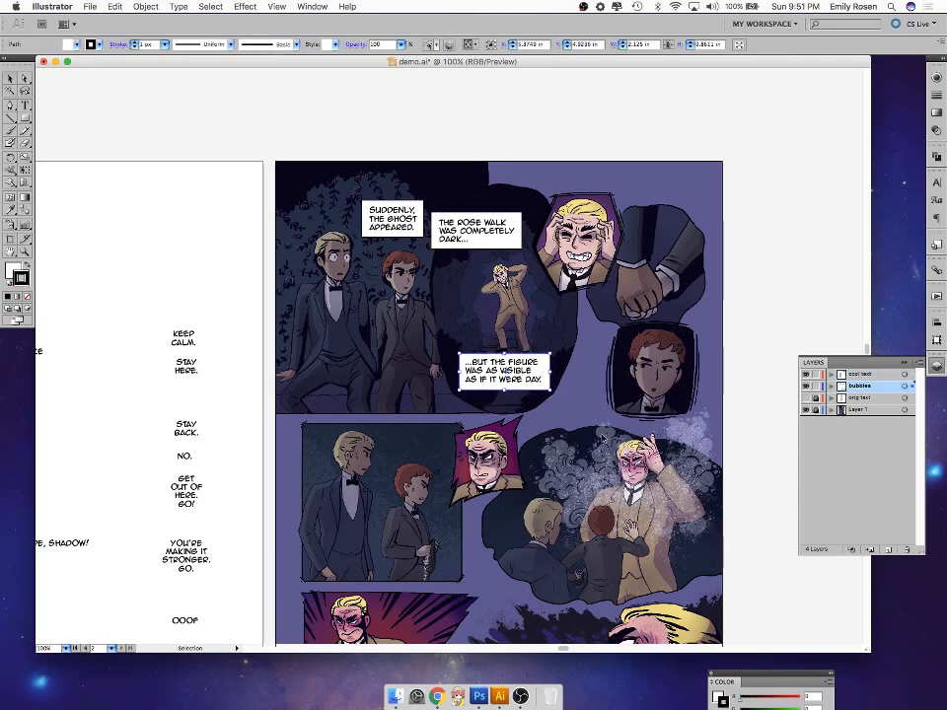
- Copy the "KEEP CALM." and "STAY HERE." dialogue from the script page and place it beside the red-haired man's close-up
{"action": "left_click", "coordinate": [208, 416]}
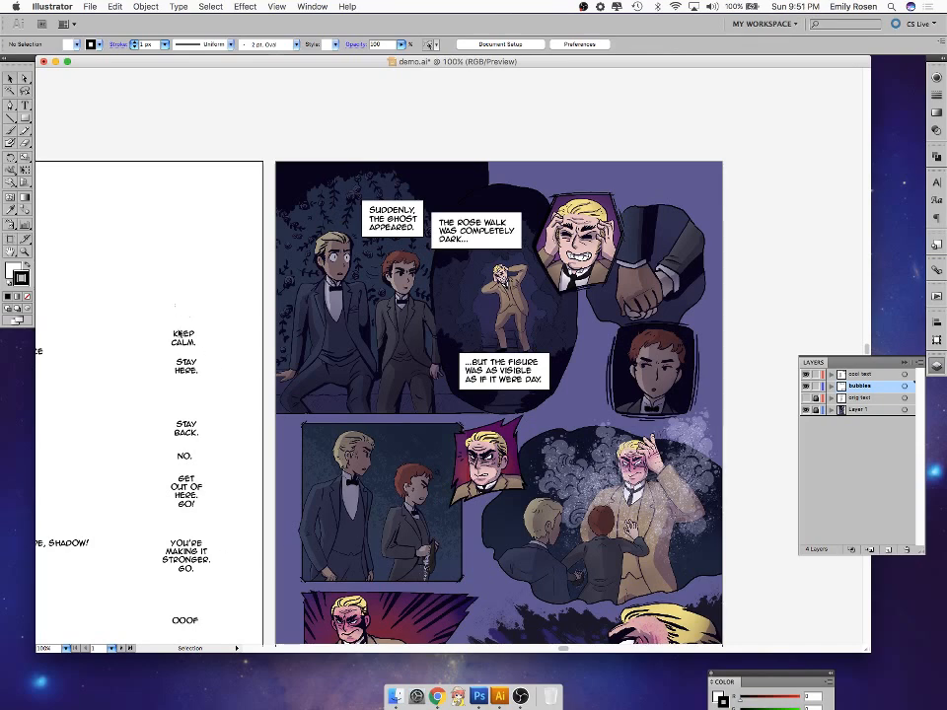
{"action": "left_click_drag", "start_coordinate": [176, 316], "coordinate": [211, 387]}
{"action": "key", "text": "super+c"}
{"action": "key", "text": "super+v"}
{"action": "left_click_drag", "start_coordinate": [447, 375], "coordinate": [614, 390]}
{"action": "left_click", "coordinate": [422, 502]}
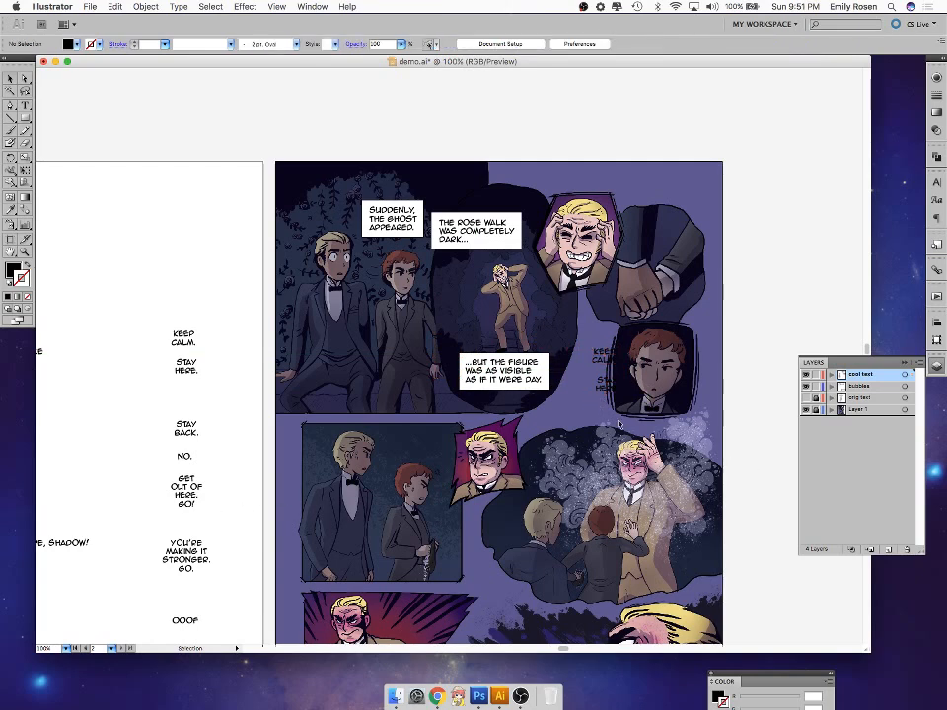
- Draw an ellipse about 0.99 by 0.81 in over the placed "KEEP CALM." text and transfer it to the bubbles layer
{"action": "left_click_drag", "start_coordinate": [26, 119], "coordinate": [96, 150]}
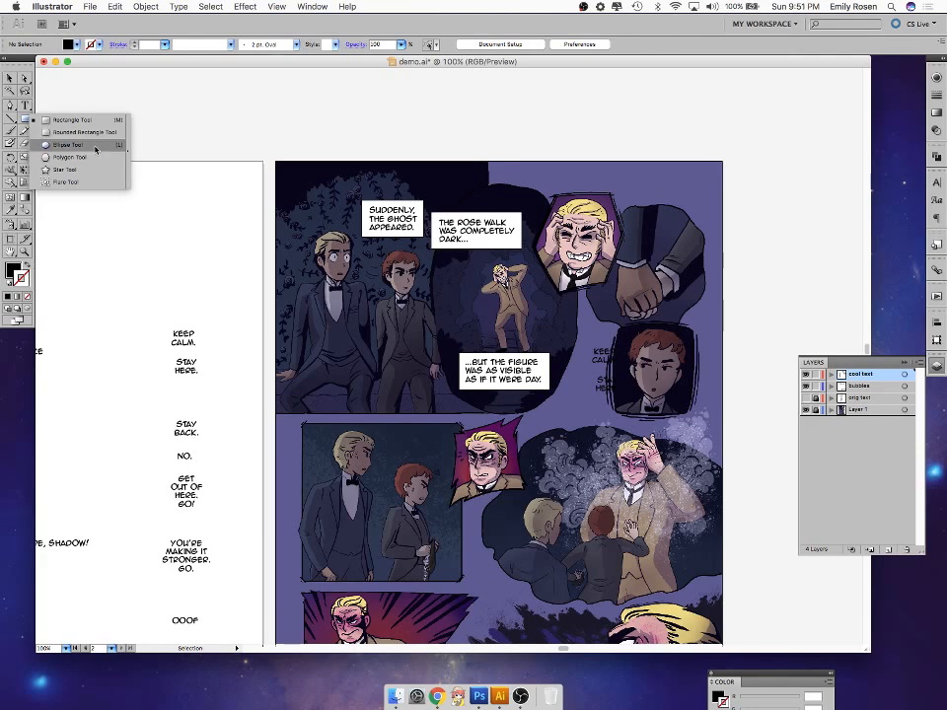
{"action": "left_click_drag", "start_coordinate": [96, 150], "coordinate": [96, 150]}
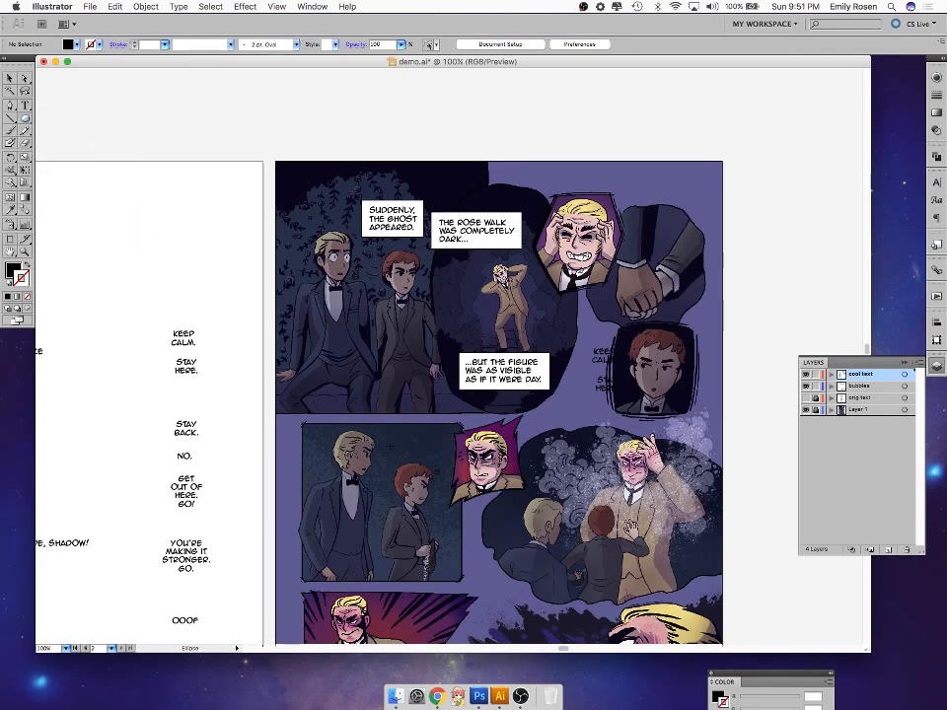
{"action": "left_click_drag", "start_coordinate": [586, 336], "coordinate": [624, 370]}
{"action": "key", "text": "v"}
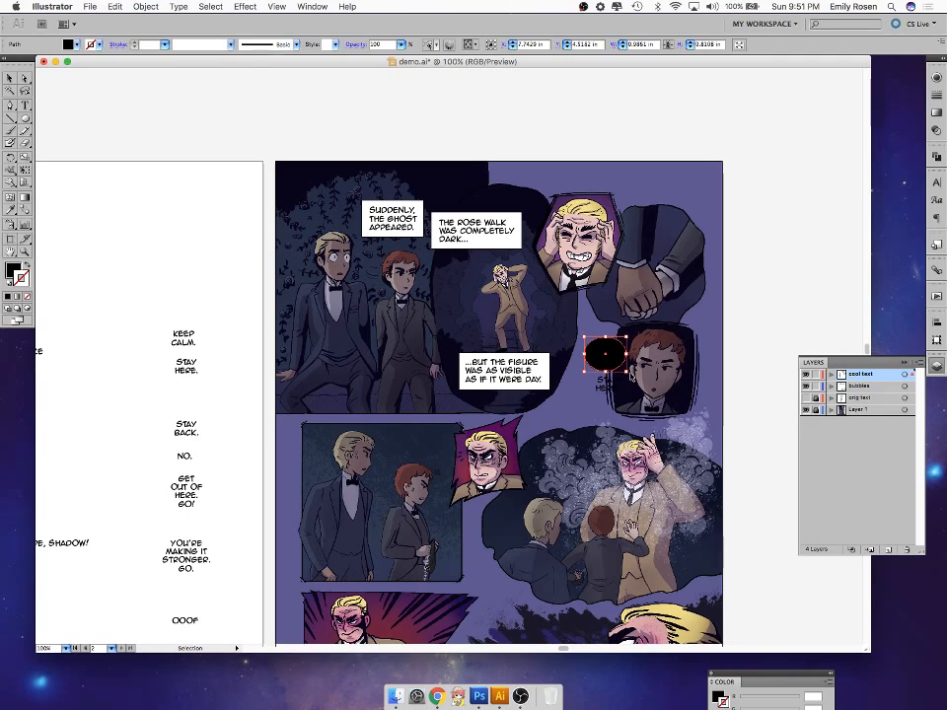
{"action": "key", "text": "super+x"}
{"action": "left_click", "coordinate": [873, 385]}
{"action": "key", "text": "super+v"}
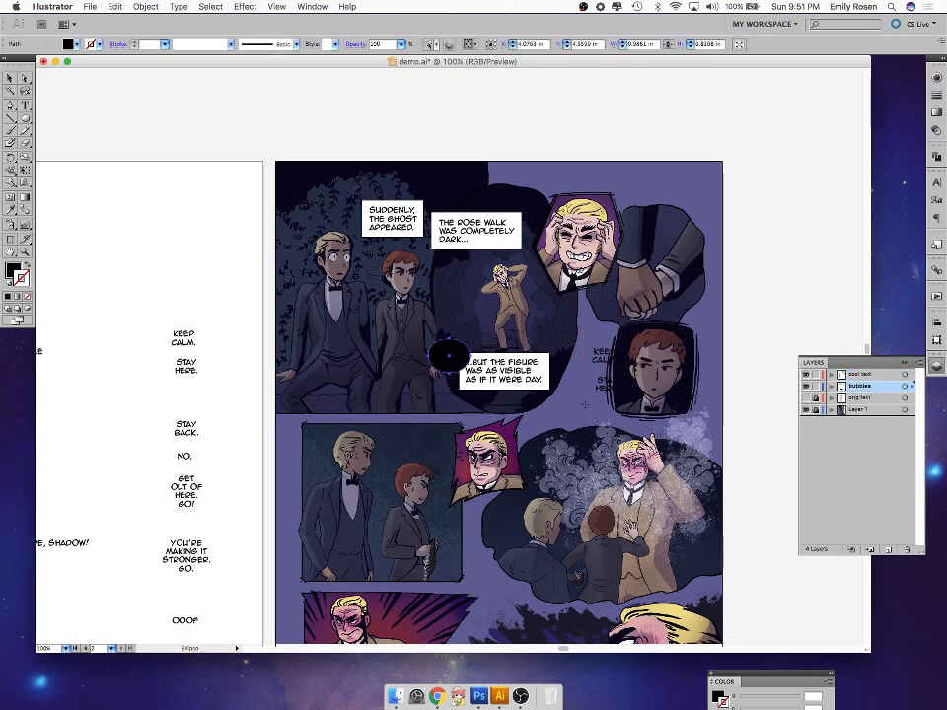
- Give the ellipse the caption boxes' white fill and black outline, and fit it about 0.9 in wide behind "KEEP CALM."
{"action": "key", "text": "i"}
{"action": "left_click", "coordinate": [512, 237]}
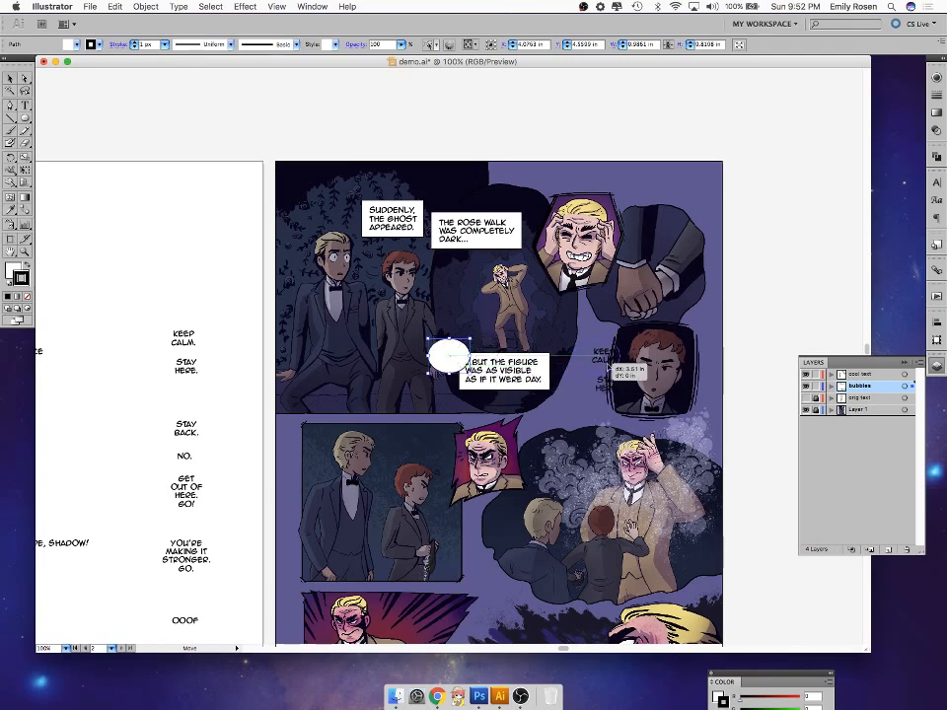
{"action": "left_click_drag", "start_coordinate": [468, 367], "coordinate": [623, 356]}
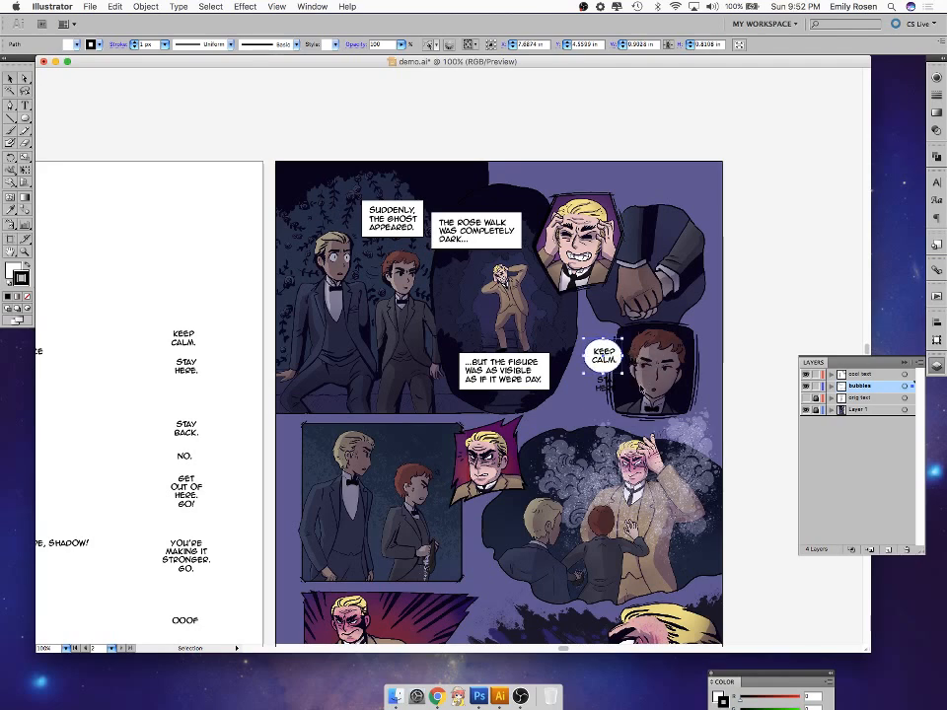
{"action": "key", "text": "Right"}
{"action": "key", "text": "Right"}
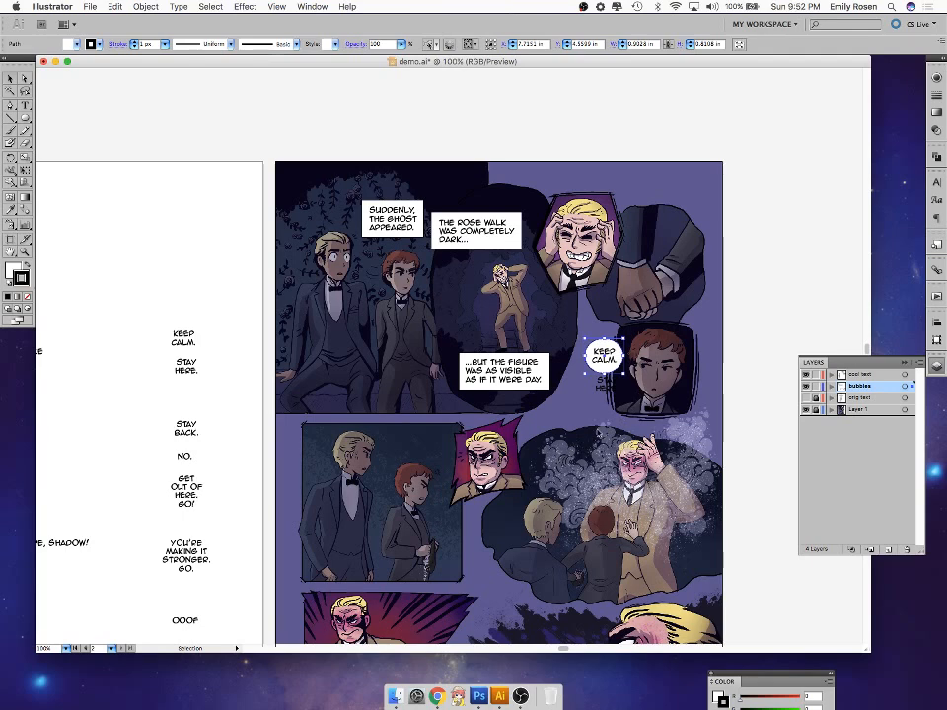
- Activate the Direct Selection tool without applying a numeric move, and collapse the Layers panel
{"action": "left_click", "coordinate": [27, 77]}
{"action": "double_click", "coordinate": [27, 77]}
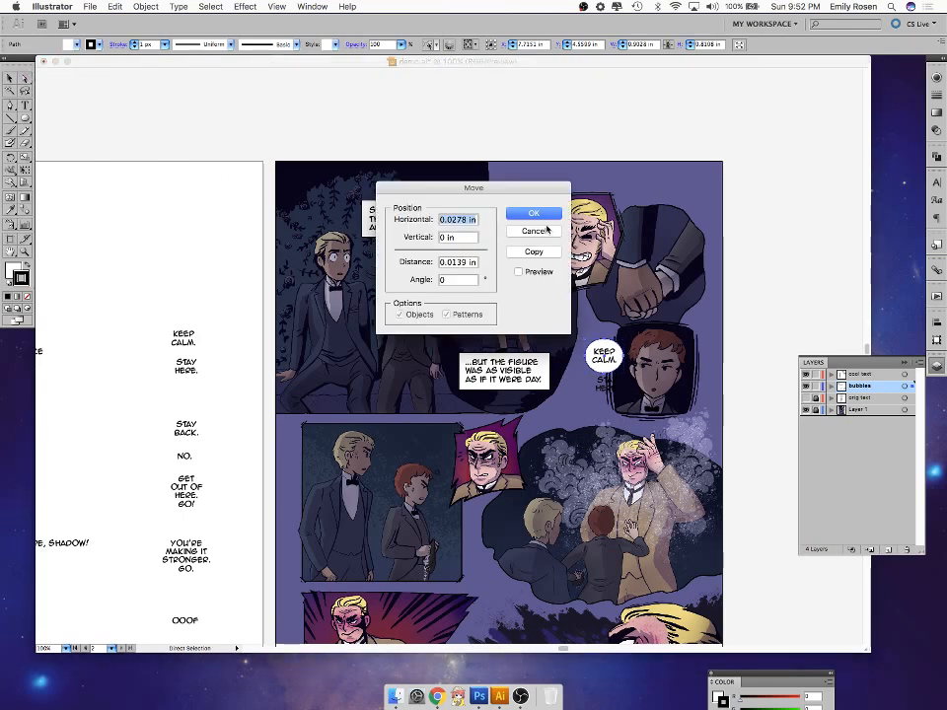
{"action": "left_click", "coordinate": [547, 231]}
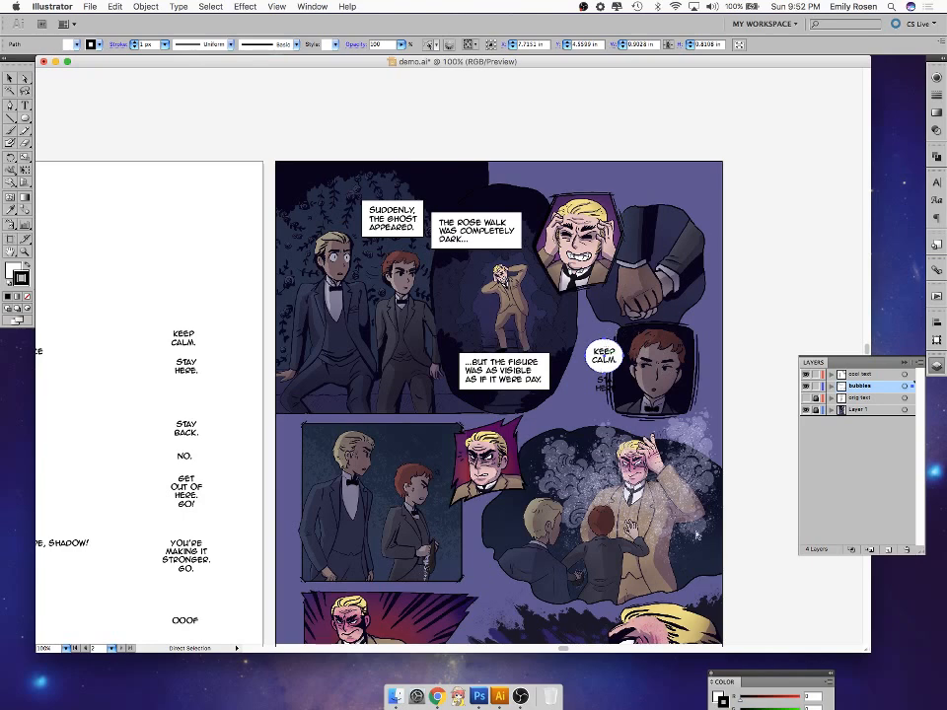
{"action": "left_click", "coordinate": [935, 367]}
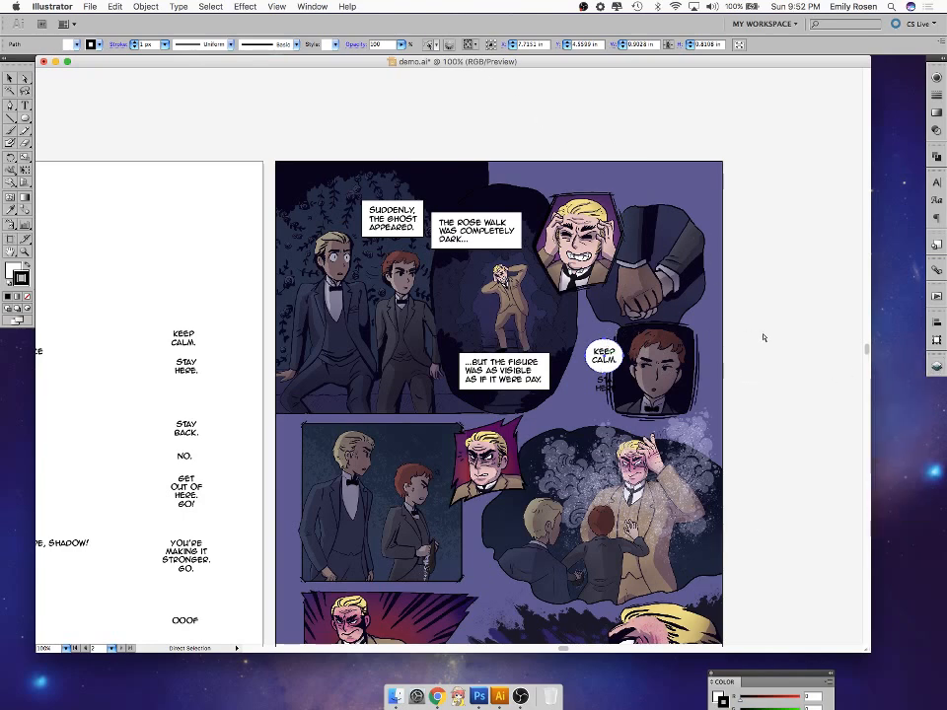
- Open a second window of demo.ai and tile both windows side by side, with the comic page shown in the second
{"action": "left_click", "coordinate": [312, 7]}
{"action": "left_click", "coordinate": [363, 22]}
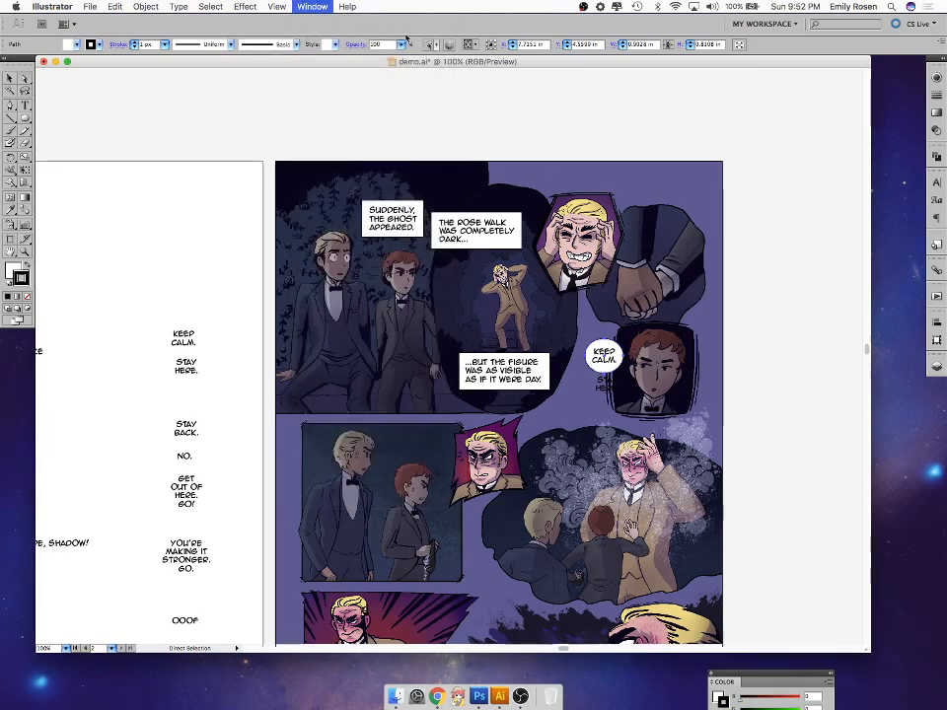
{"action": "left_click", "coordinate": [124, 74]}
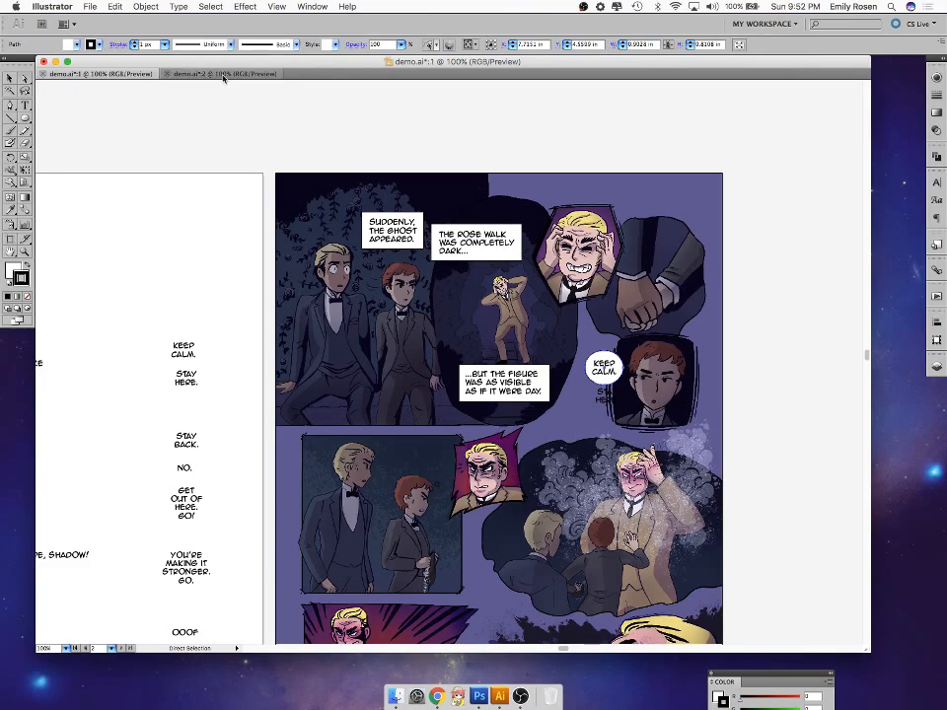
{"action": "left_click", "coordinate": [225, 74]}
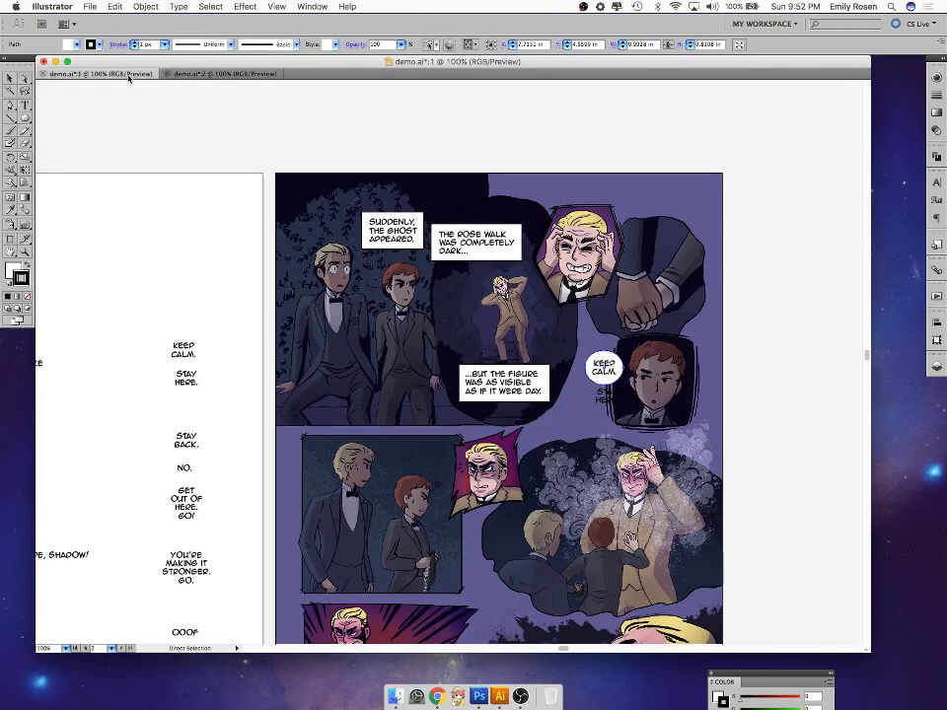
{"action": "left_click", "coordinate": [62, 23]}
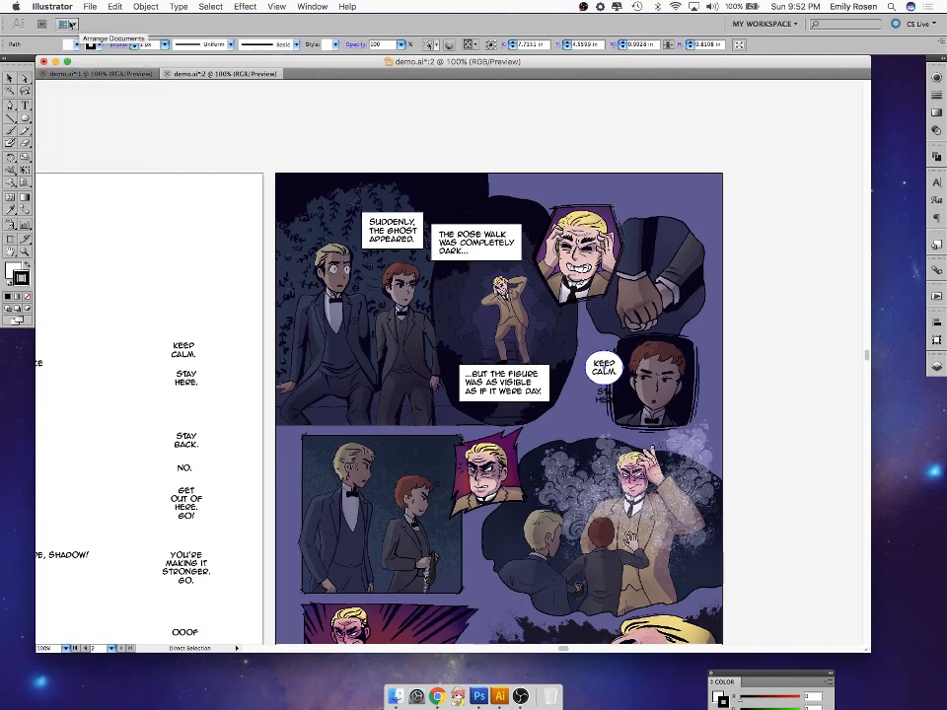
{"action": "left_click", "coordinate": [74, 25]}
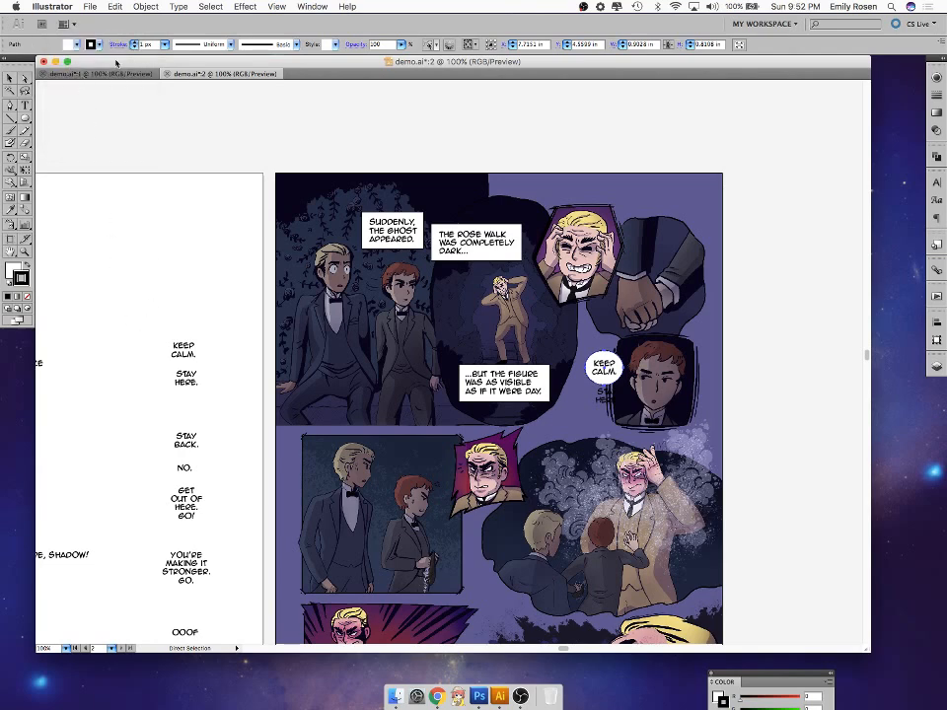
{"action": "left_click", "coordinate": [59, 22]}
{"action": "left_click", "coordinate": [49, 50]}
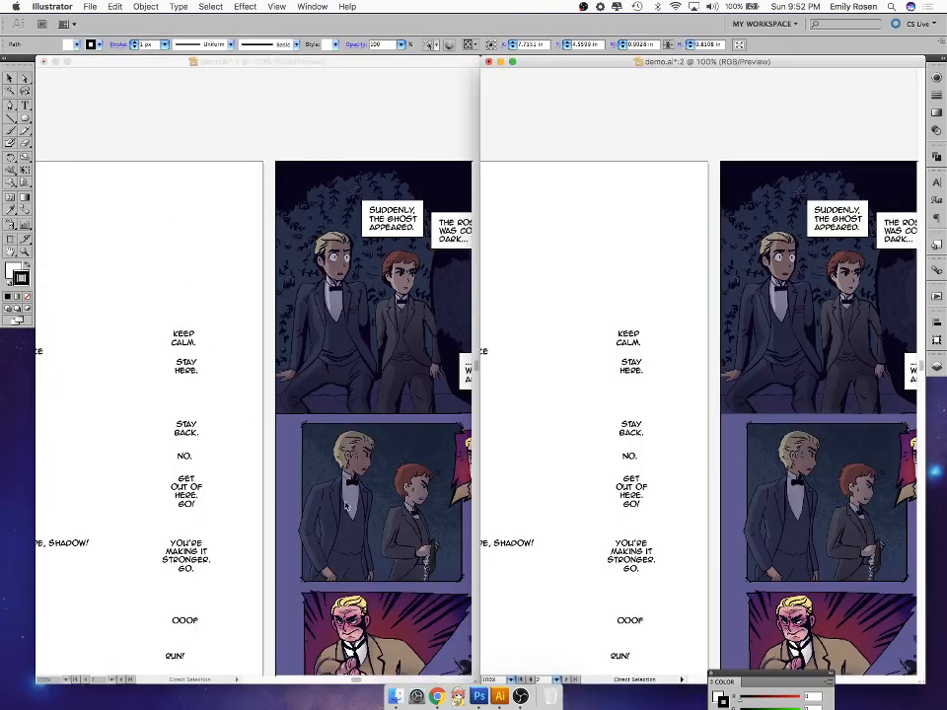
{"action": "scroll", "coordinate": [736, 515], "scroll_direction": "right", "scroll_amount": 10}
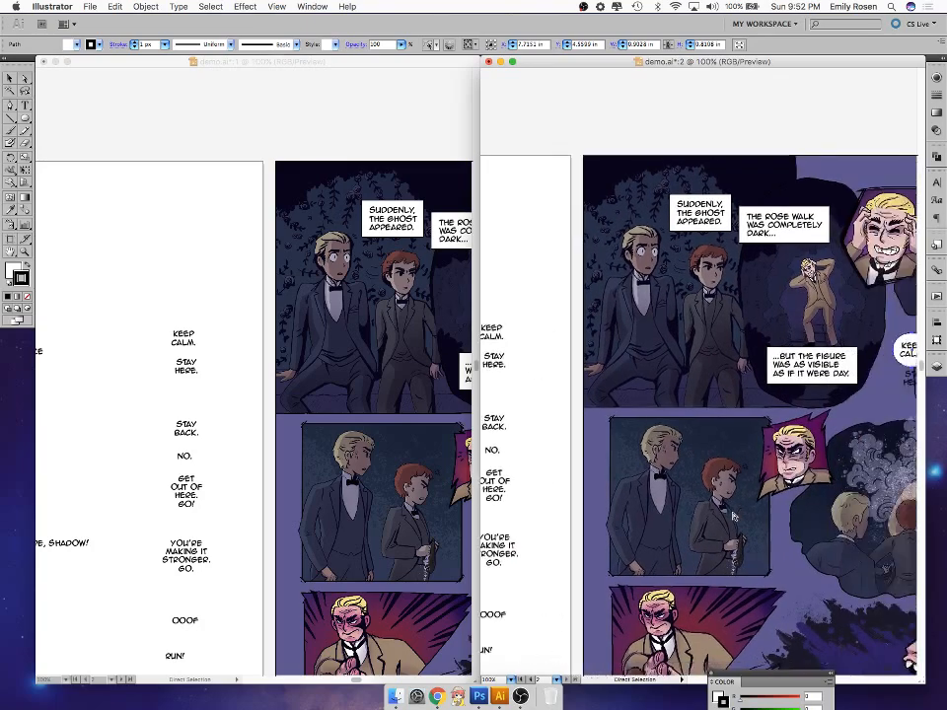
{"action": "scroll", "coordinate": [732, 516], "scroll_direction": "down", "scroll_amount": 4}
{"action": "scroll", "coordinate": [732, 516], "scroll_direction": "left", "scroll_amount": 4}
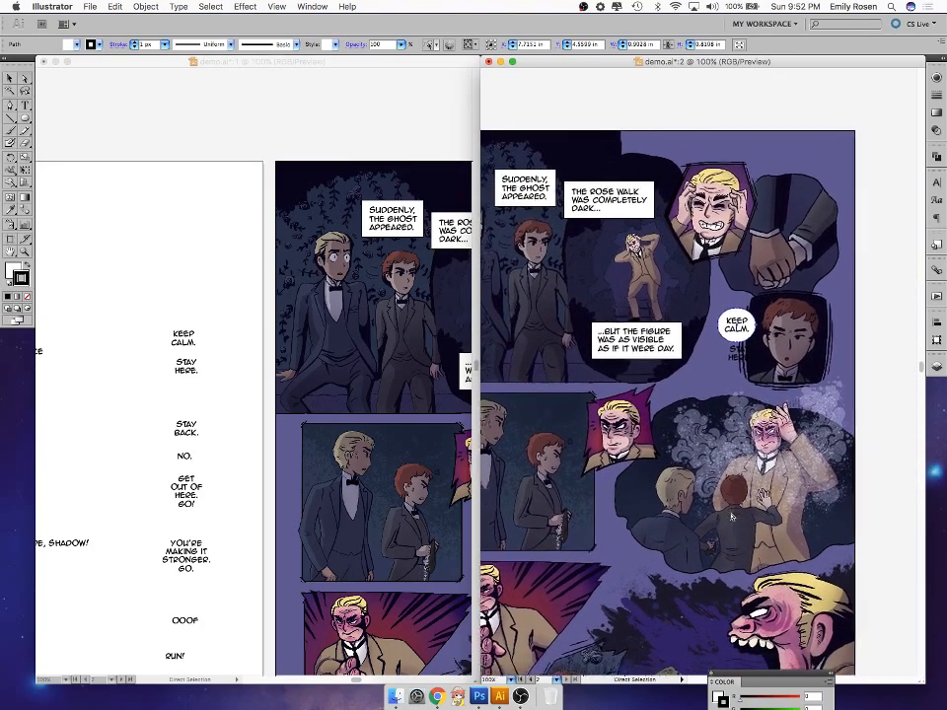
{"action": "scroll", "coordinate": [733, 516], "scroll_direction": "up", "scroll_amount": 1}
{"action": "scroll", "coordinate": [733, 516], "scroll_direction": "right", "scroll_amount": 1}
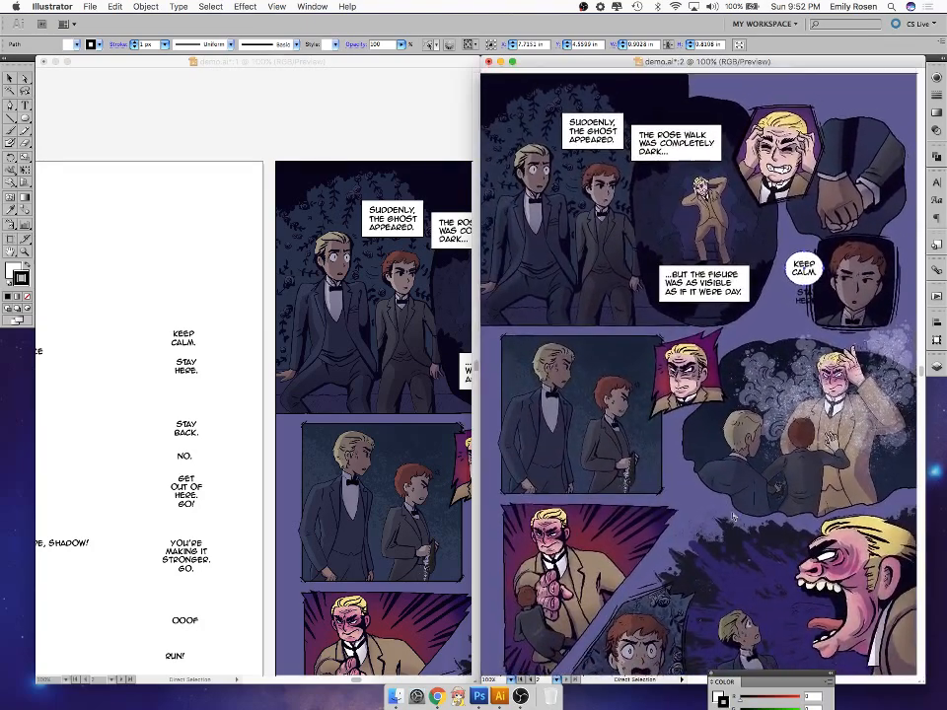
- Flatten the "KEEP CALM." bubble to about 0.61 in high by moving its top anchor down and its bottom anchor up
{"action": "left_click", "coordinate": [232, 312]}
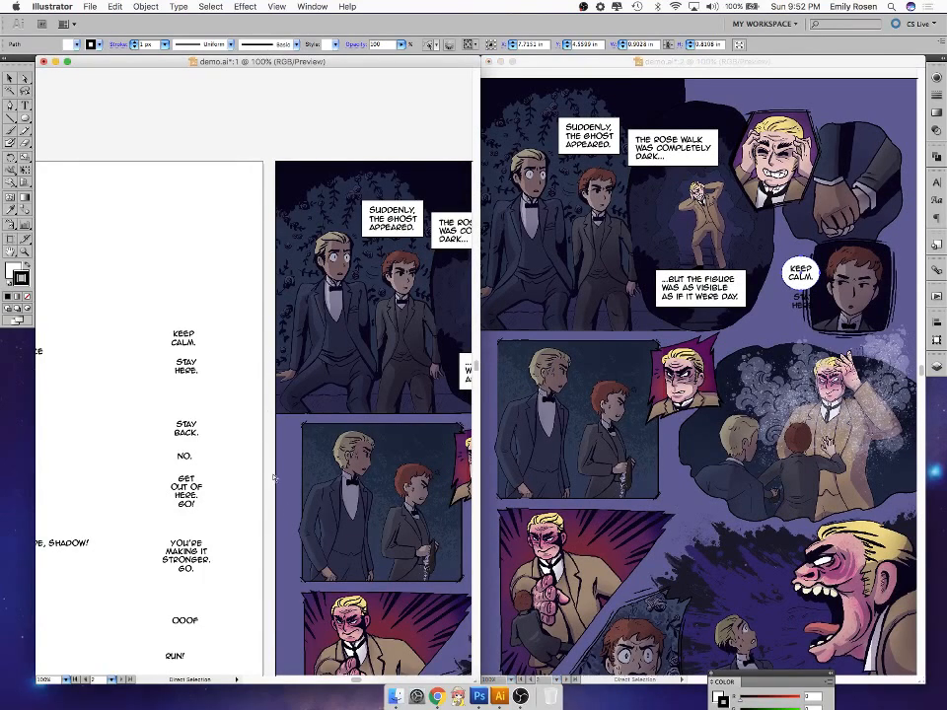
{"action": "key", "text": "super+plus"}
{"action": "key", "text": "super+plus"}
{"action": "key", "text": "super+plus"}
{"action": "left_click_drag", "start_coordinate": [374, 446], "coordinate": [34, 561]}
{"action": "left_click_drag", "start_coordinate": [347, 456], "coordinate": [72, 573]}
{"action": "left_click_drag", "start_coordinate": [427, 491], "coordinate": [235, 534]}
{"action": "left_click_drag", "start_coordinate": [364, 464], "coordinate": [170, 527]}
{"action": "left_click_drag", "start_coordinate": [396, 533], "coordinate": [374, 335]}
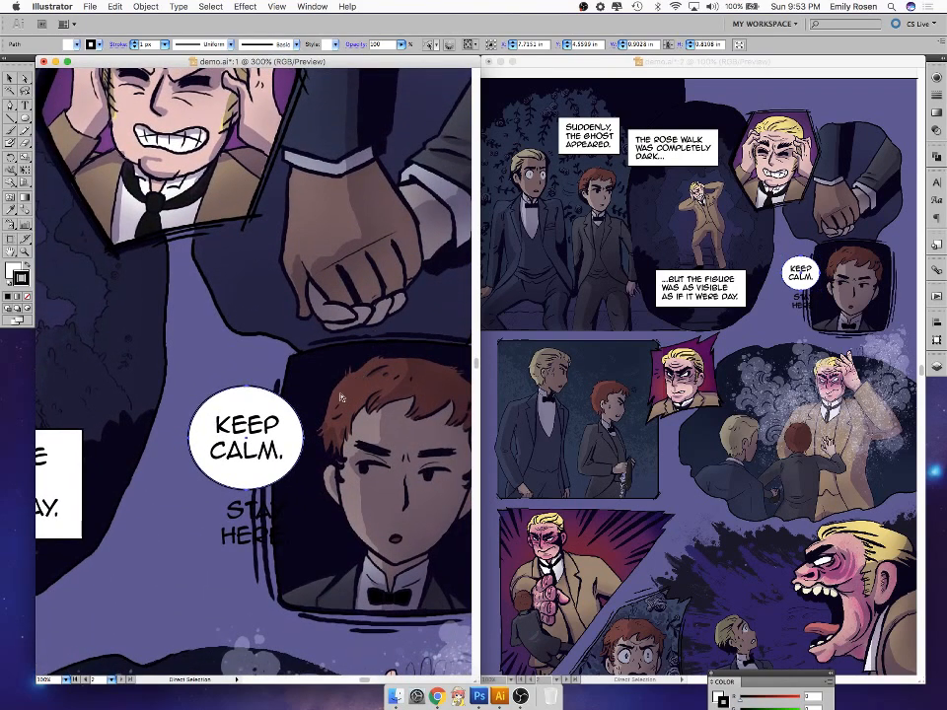
{"action": "left_click", "coordinate": [263, 389]}
{"action": "left_click_drag", "start_coordinate": [263, 389], "coordinate": [245, 401]}
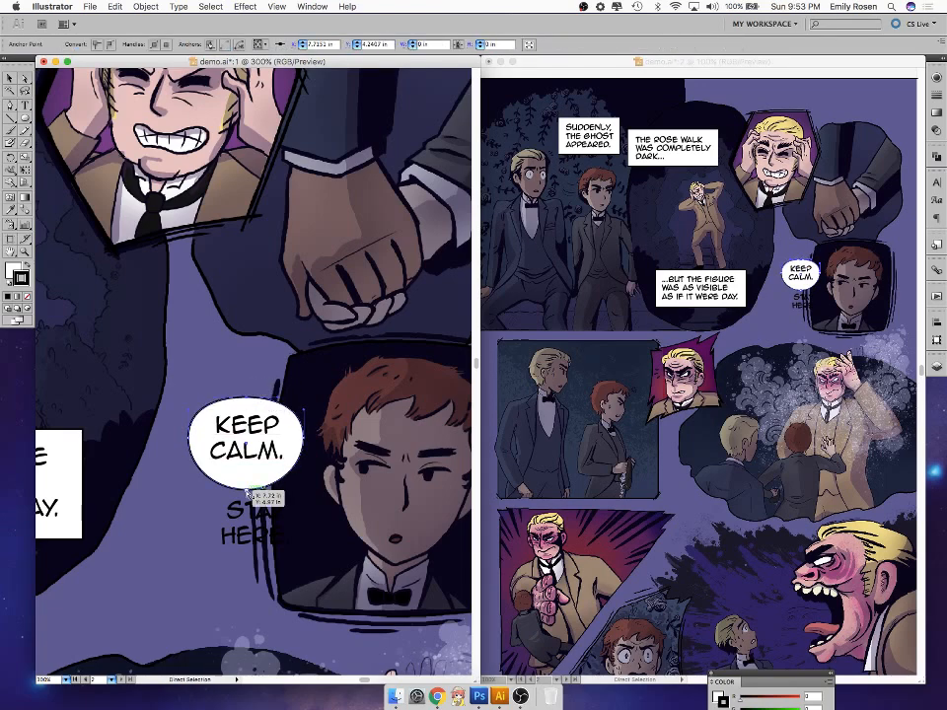
{"action": "left_click_drag", "start_coordinate": [248, 492], "coordinate": [248, 473]}
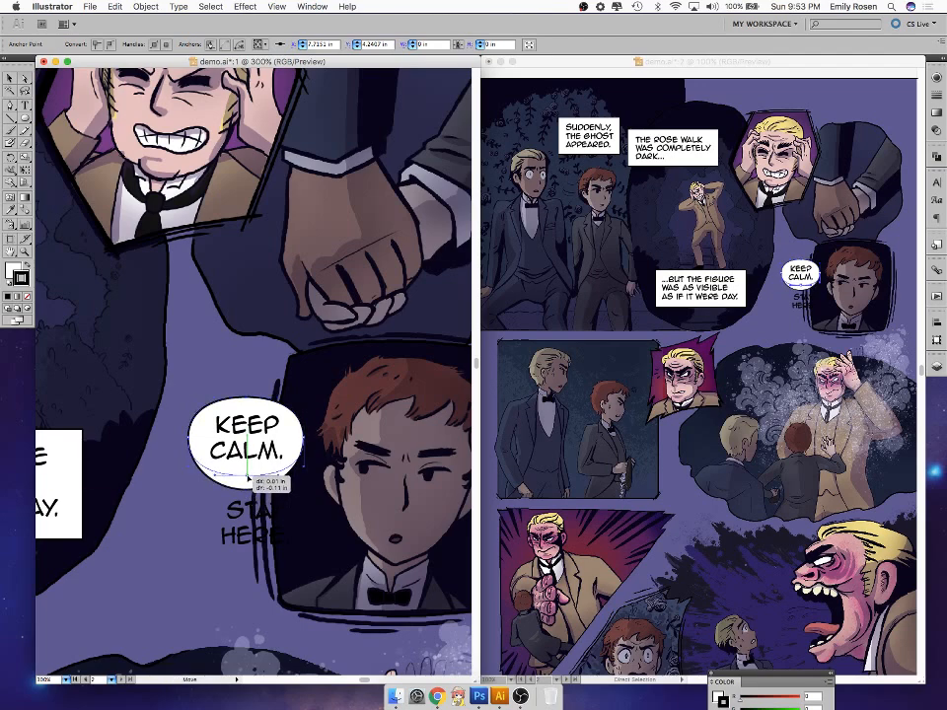
- Nudge the whole "KEEP CALM." bubble slightly down to centre it vertically around the text
{"action": "left_click", "coordinate": [292, 442]}
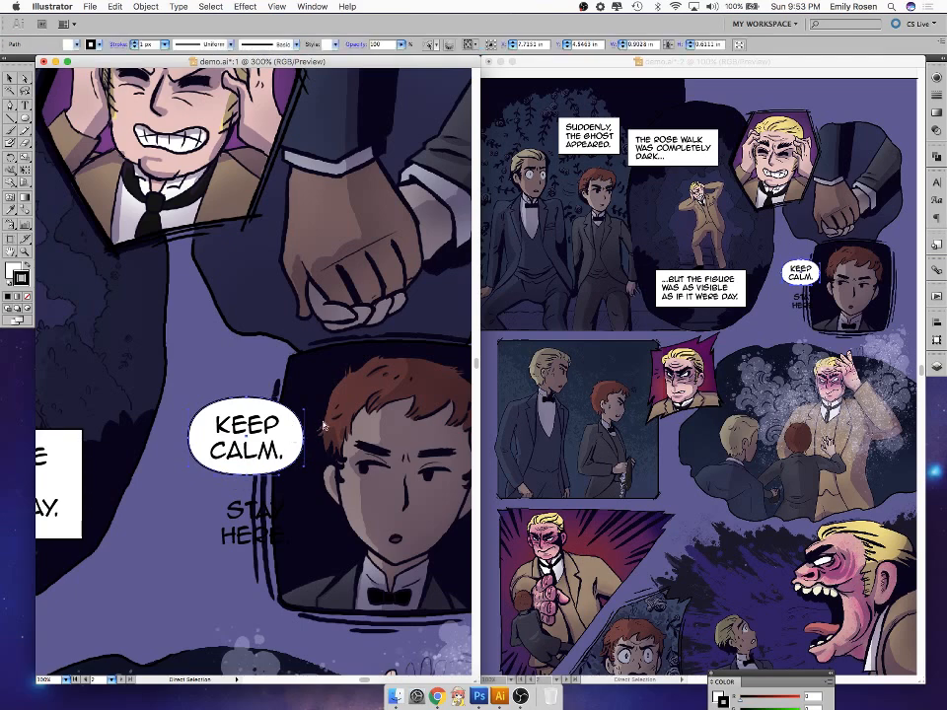
{"action": "key", "text": "Down"}
{"action": "key", "text": "Down"}
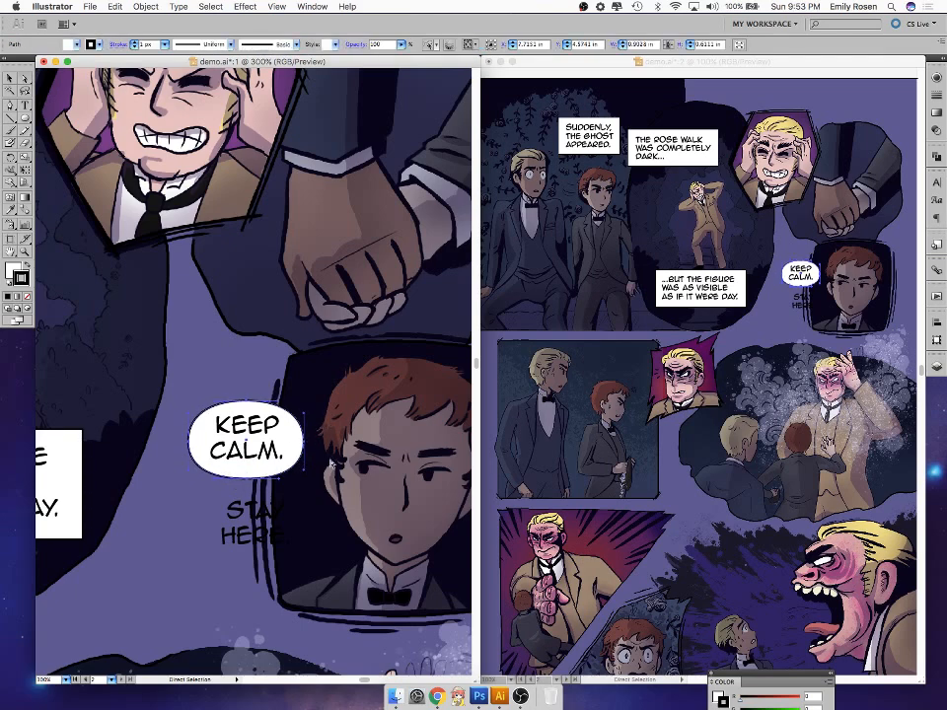
{"action": "left_click_drag", "start_coordinate": [246, 477], "coordinate": [248, 478]}
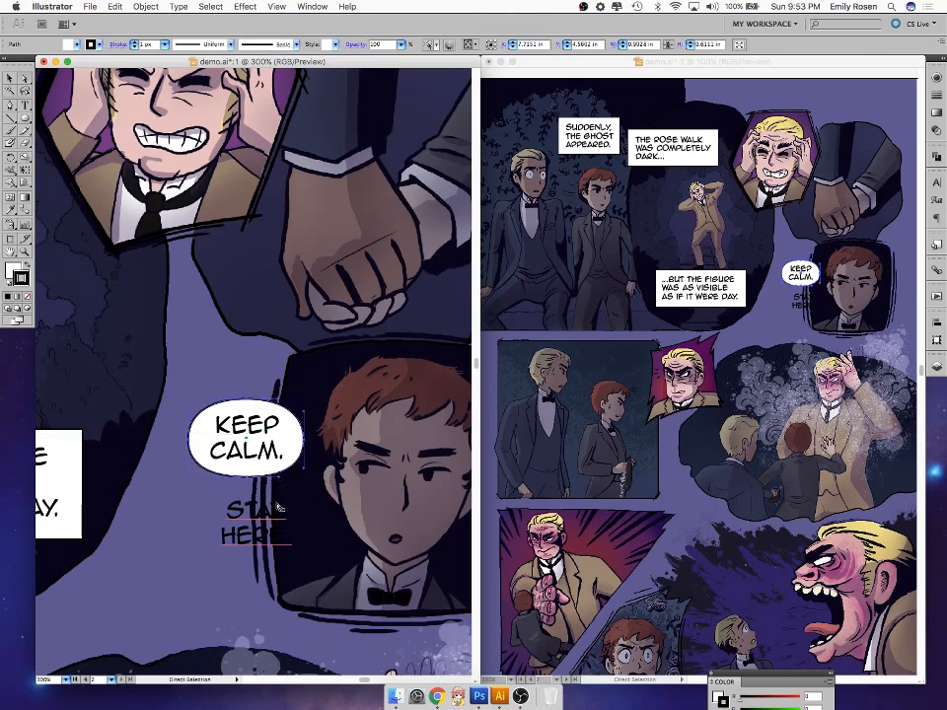
- Narrow the "KEEP CALM." bubble to about 0.8 in wide by moving its side anchors inward, and select the whole bubble
{"action": "left_click", "coordinate": [296, 460]}
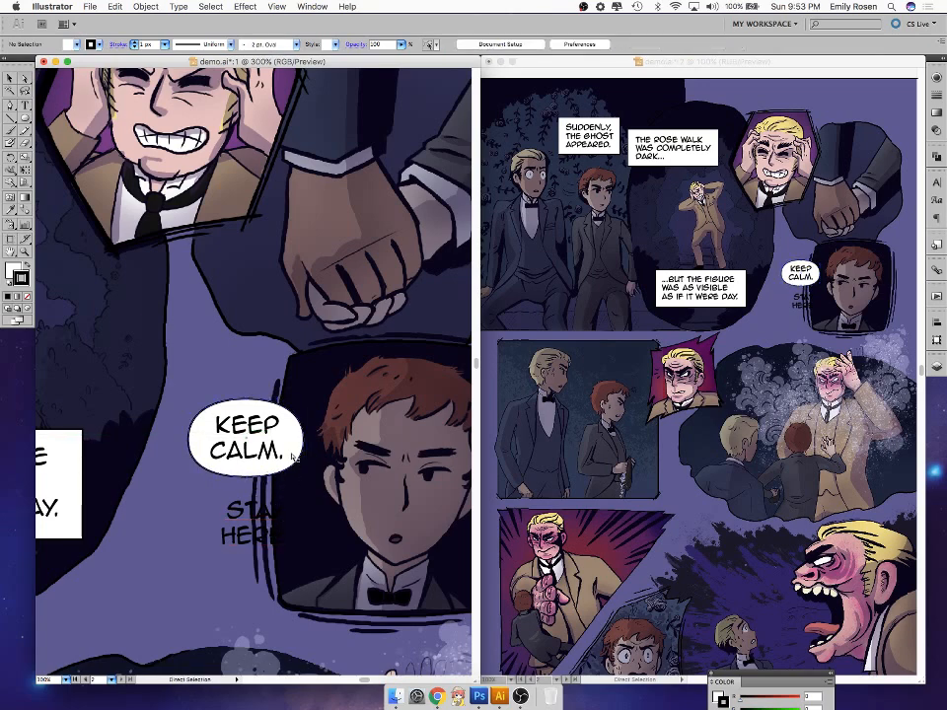
{"action": "left_click_drag", "start_coordinate": [293, 443], "coordinate": [297, 441]}
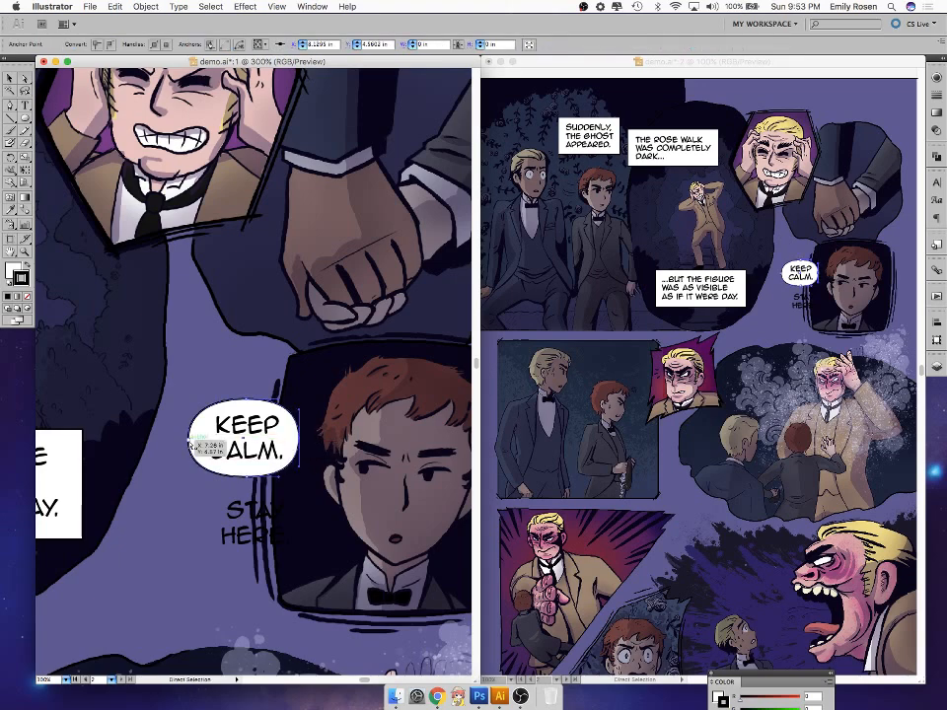
{"action": "left_click_drag", "start_coordinate": [192, 442], "coordinate": [198, 442]}
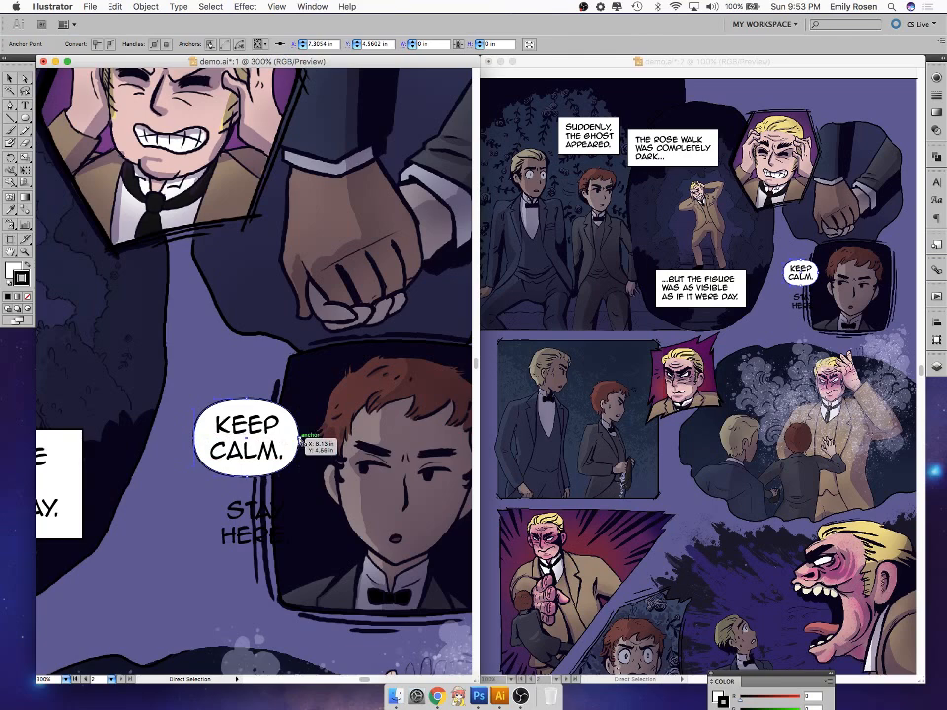
{"action": "left_click_drag", "start_coordinate": [300, 440], "coordinate": [299, 441]}
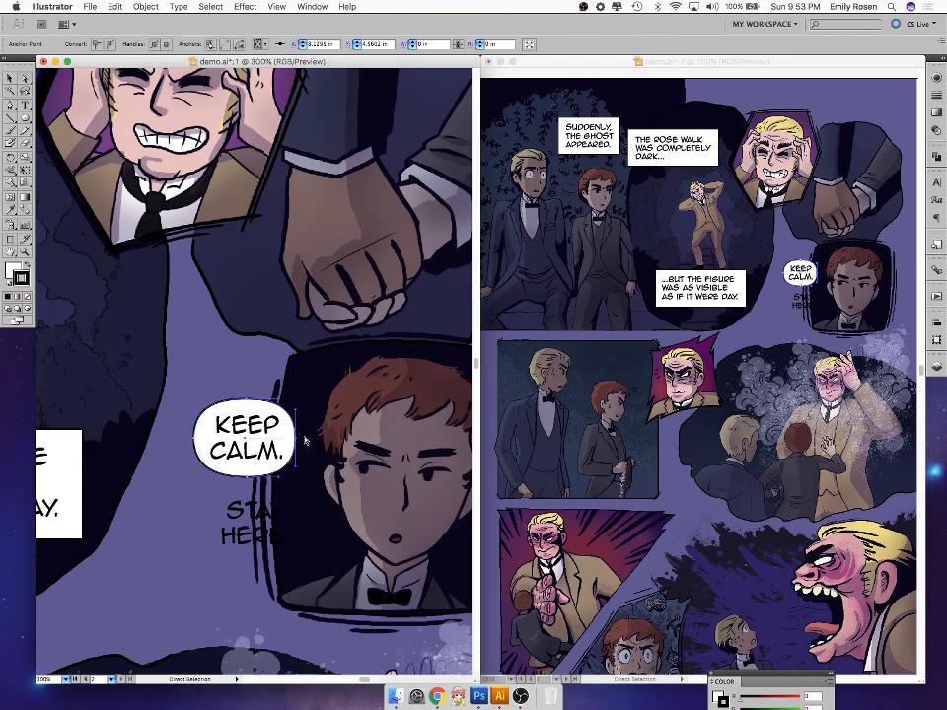
{"action": "left_click", "coordinate": [317, 499]}
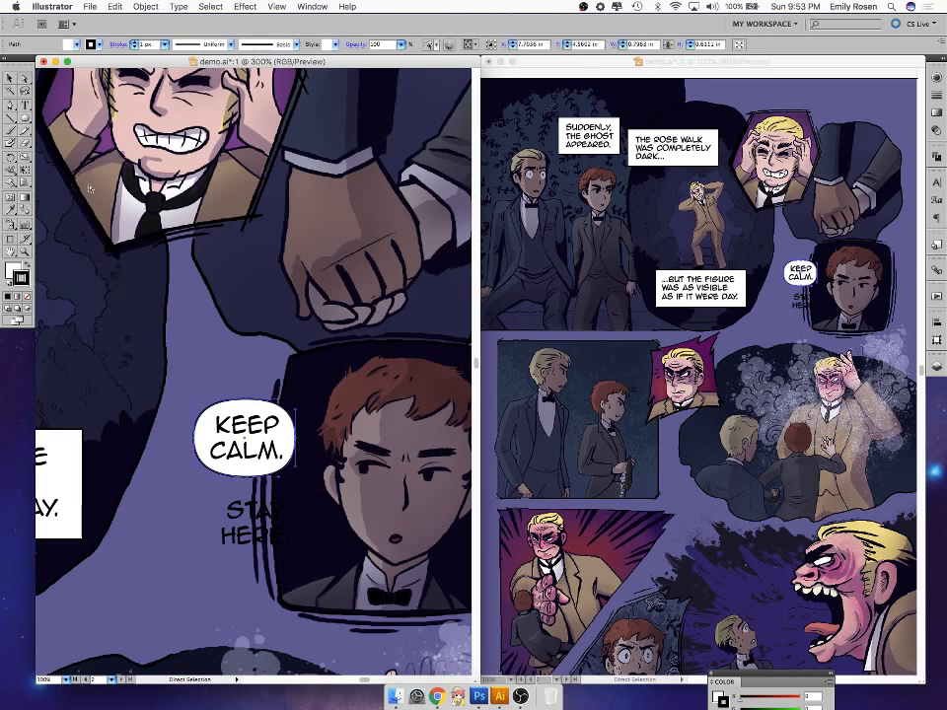
{"action": "key", "text": "v"}
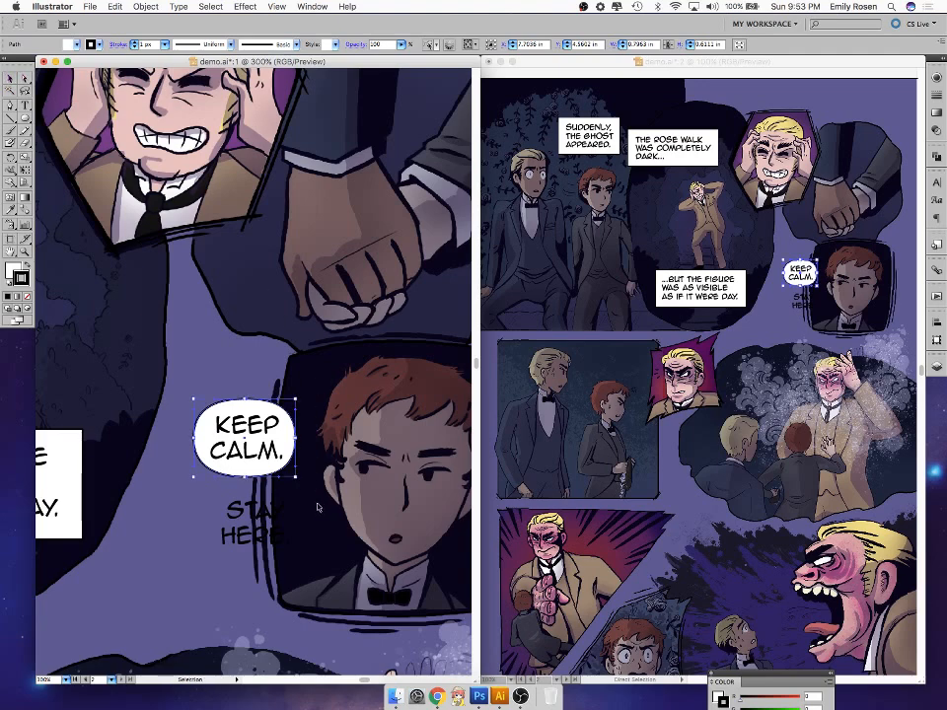
- Undo the recent reshaping of the "KEEP CALM." balloon until it is a plain full-size ellipse again
{"action": "key", "text": "super+c"}
{"action": "key", "text": "super+z"}
{"action": "key", "text": "super+z"}
{"action": "key", "text": "super+z"}
{"action": "key", "text": "super+z"}
{"action": "key", "text": "super+z"}
{"action": "key", "text": "super+z"}
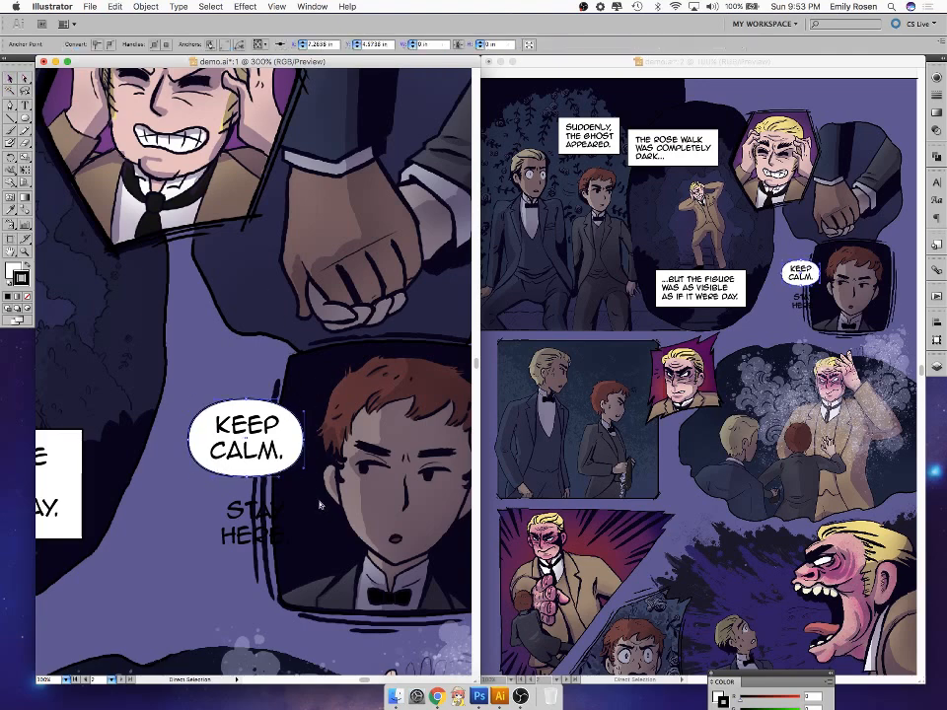
{"action": "key", "text": "super+z"}
{"action": "key", "text": "super+z"}
{"action": "key", "text": "super+z"}
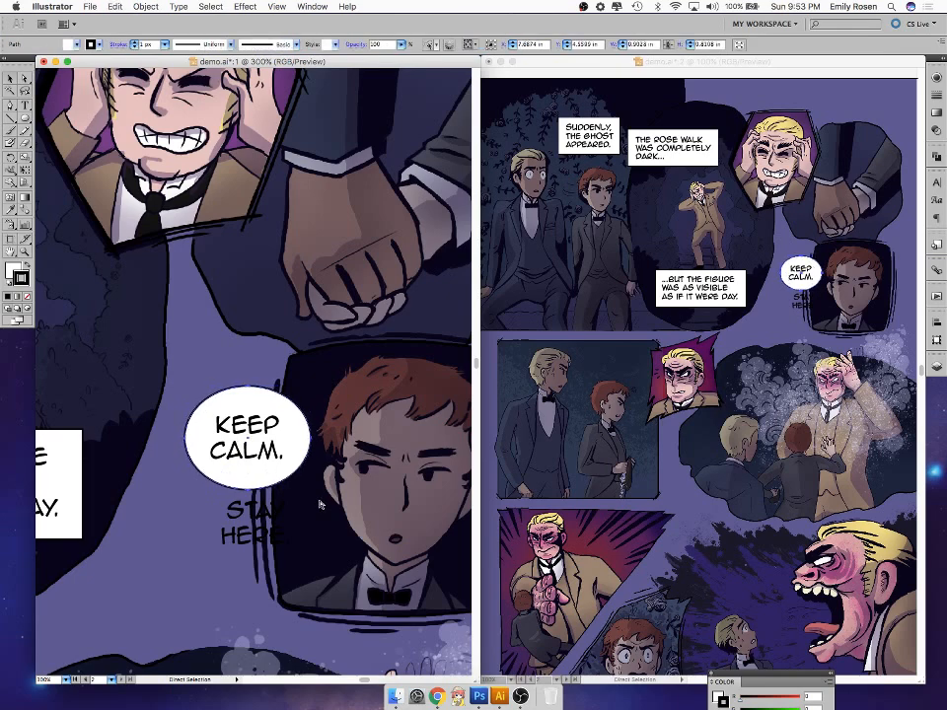
{"action": "key", "text": "super+shift+z"}
{"action": "key", "text": "super+shift+z"}
{"action": "key", "text": "super+shift+z"}
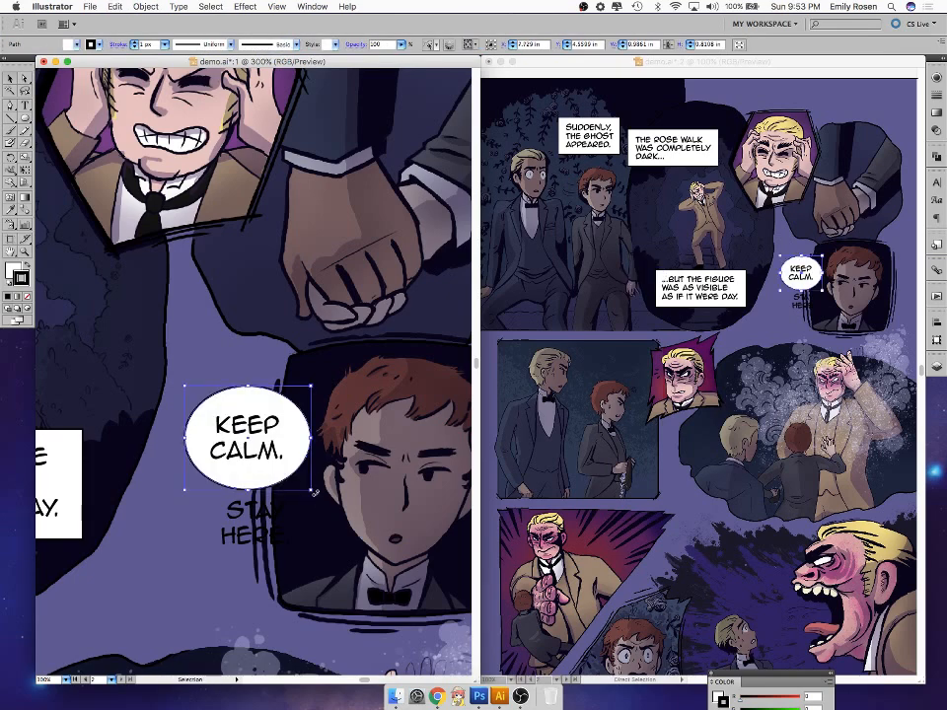
- Duplicate the blank ellipse above the text and scale the one behind "KEEP CALM." down to about 0.82 × 0.62 in
{"action": "left_click_drag", "start_coordinate": [280, 458], "coordinate": [319, 284]}
{"action": "left_click", "coordinate": [256, 464]}
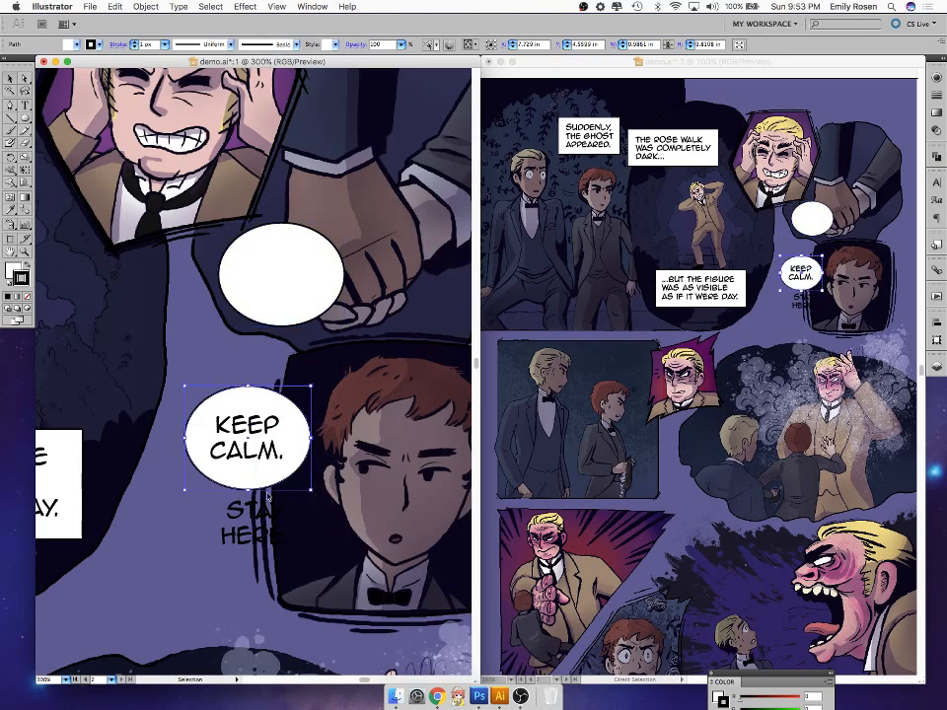
{"action": "left_click_drag", "start_coordinate": [248, 491], "coordinate": [249, 480]}
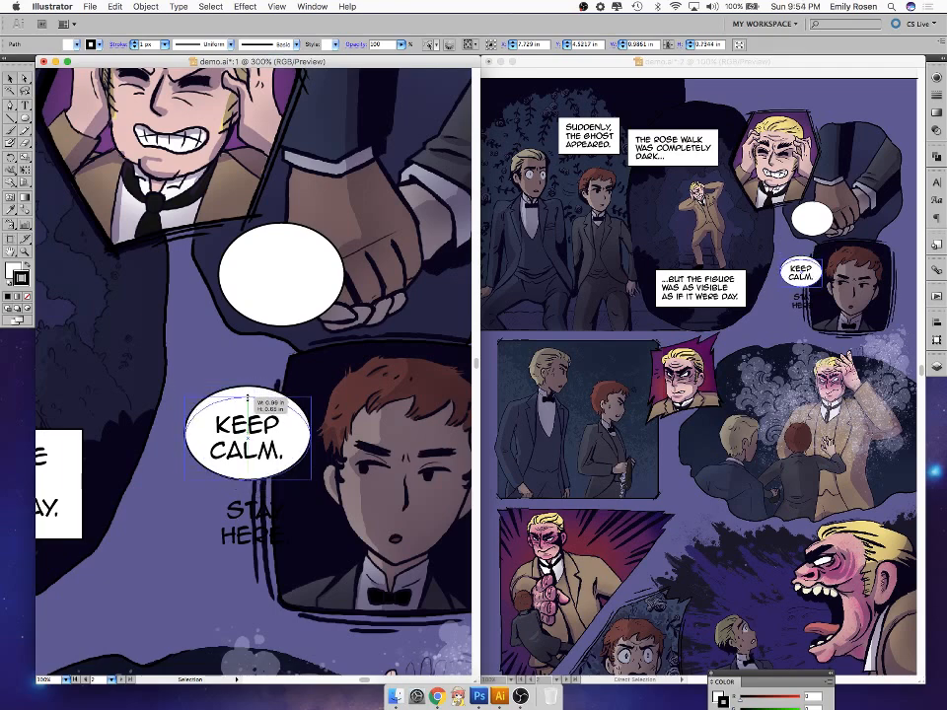
{"action": "left_click_drag", "start_coordinate": [249, 387], "coordinate": [248, 397]}
{"action": "left_click_drag", "start_coordinate": [311, 437], "coordinate": [296, 438]}
{"action": "left_click_drag", "start_coordinate": [188, 440], "coordinate": [196, 439]}
{"action": "left_click_drag", "start_coordinate": [247, 481], "coordinate": [247, 475]}
{"action": "left_click", "coordinate": [349, 572]}
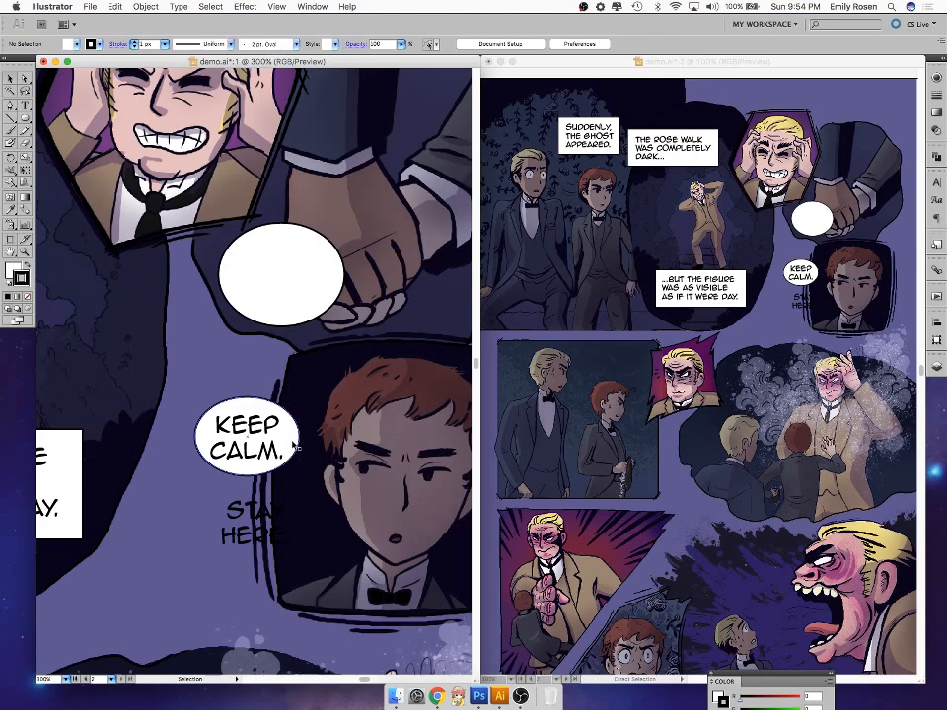
- Set the scaled ellipse aside to the upper left and move the full-size duplicate behind "KEEP CALM."
{"action": "left_click_drag", "start_coordinate": [299, 446], "coordinate": [177, 304]}
{"action": "left_click_drag", "start_coordinate": [286, 310], "coordinate": [252, 472]}
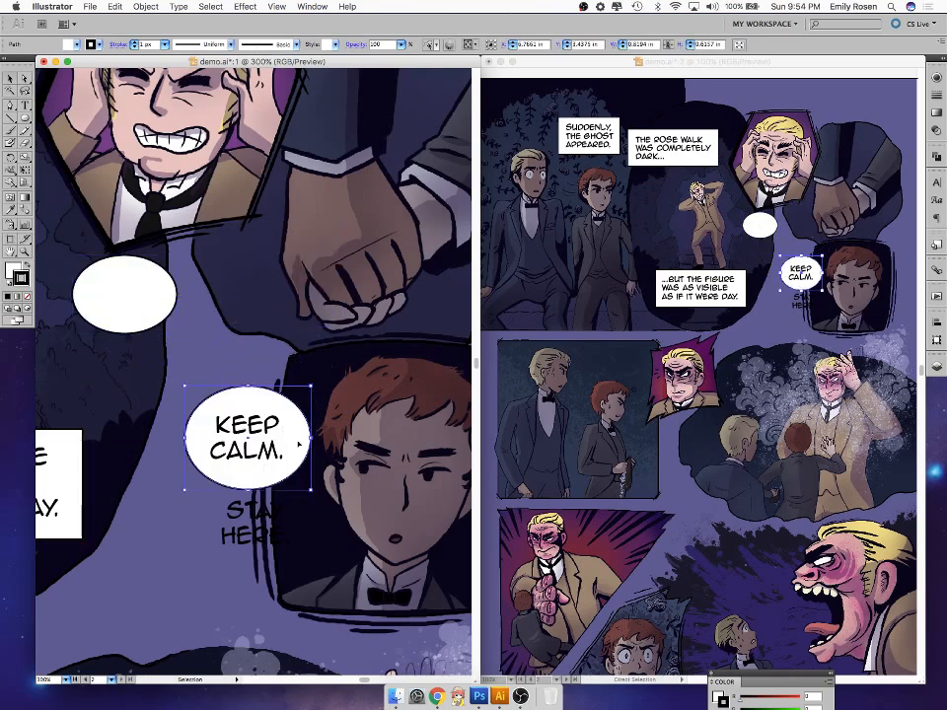
- Reshape the ellipse behind "KEEP CALM." into a rounded, boxier balloon by moving its four anchor points inward with Direct Selection
{"action": "double_click", "coordinate": [26, 78]}
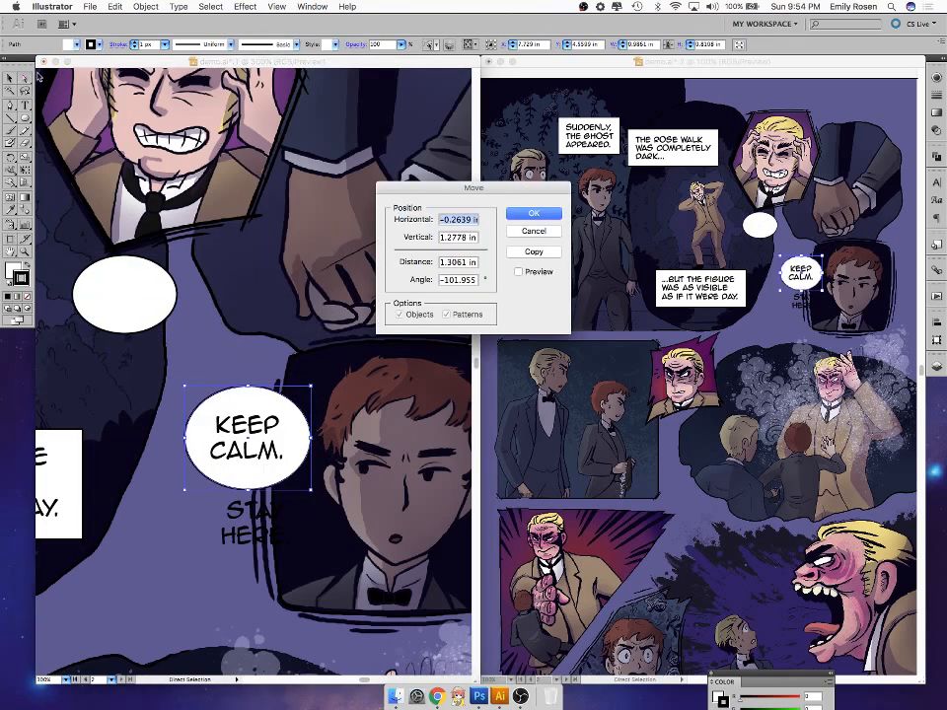
{"action": "left_click", "coordinate": [530, 231]}
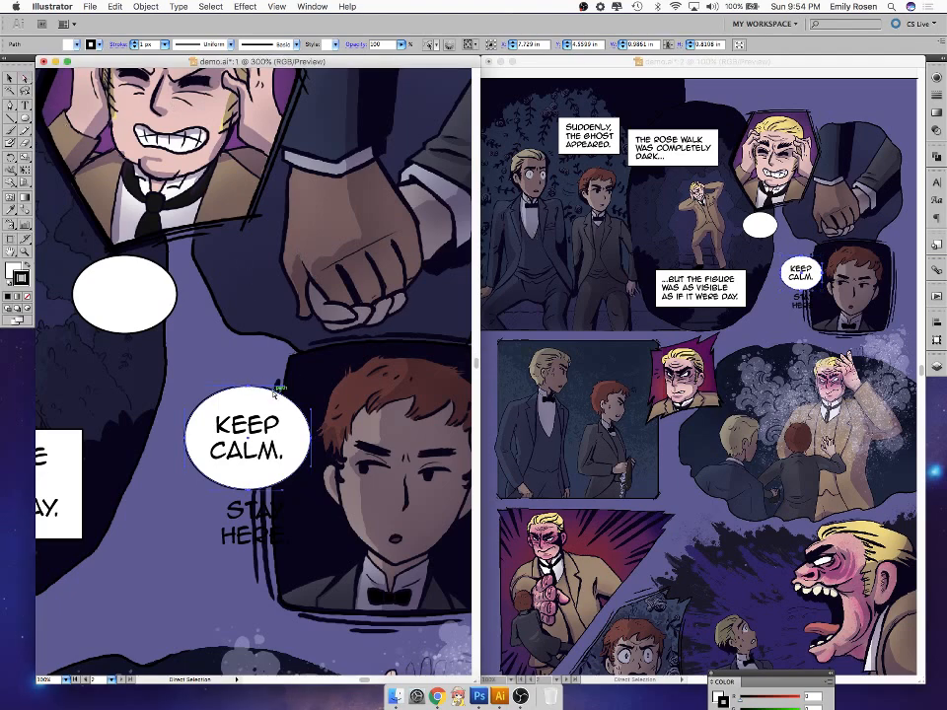
{"action": "left_click", "coordinate": [293, 416]}
{"action": "left_click", "coordinate": [131, 290]}
{"action": "left_click", "coordinate": [289, 418]}
{"action": "mouse_move", "coordinate": [247, 385]}
{"action": "left_mouse_down"}
{"action": "mouse_move", "coordinate": [247, 396]}
{"action": "mouse_move", "coordinate": [248, 388]}
{"action": "left_mouse_up"}
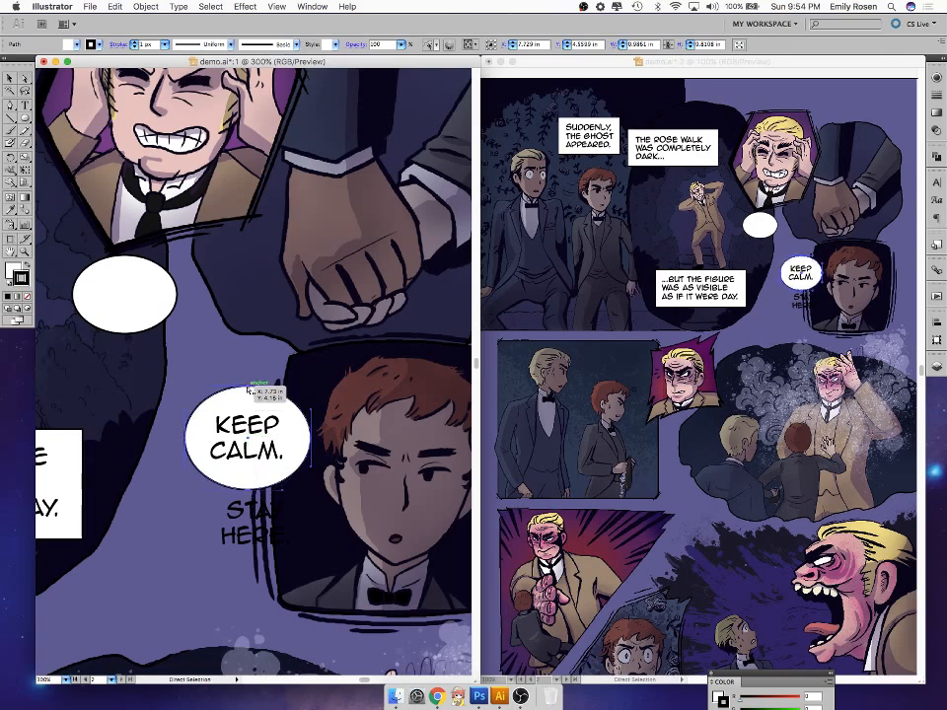
{"action": "left_click", "coordinate": [248, 389]}
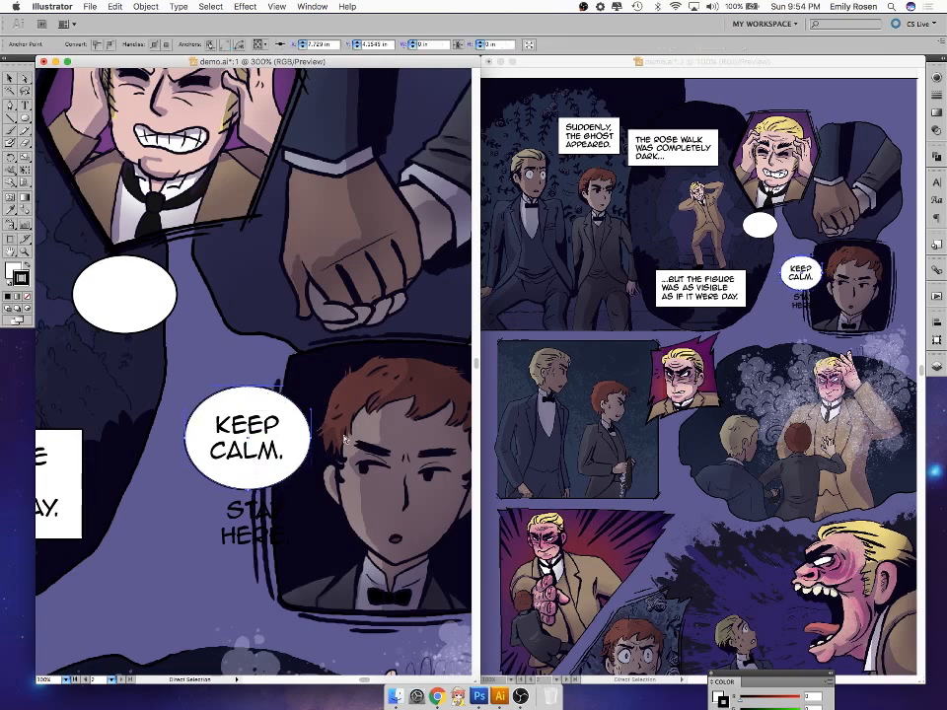
{"action": "left_click_drag", "start_coordinate": [247, 388], "coordinate": [245, 398]}
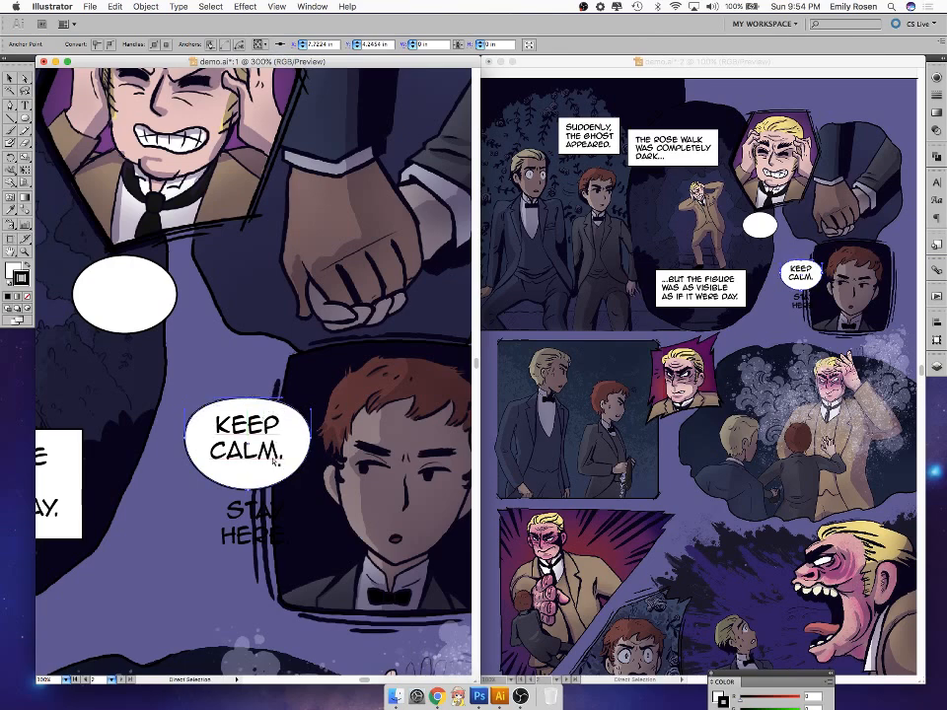
{"action": "left_click_drag", "start_coordinate": [252, 494], "coordinate": [250, 474]}
{"action": "left_click_drag", "start_coordinate": [311, 441], "coordinate": [293, 441]}
{"action": "left_click_drag", "start_coordinate": [186, 441], "coordinate": [196, 441]}
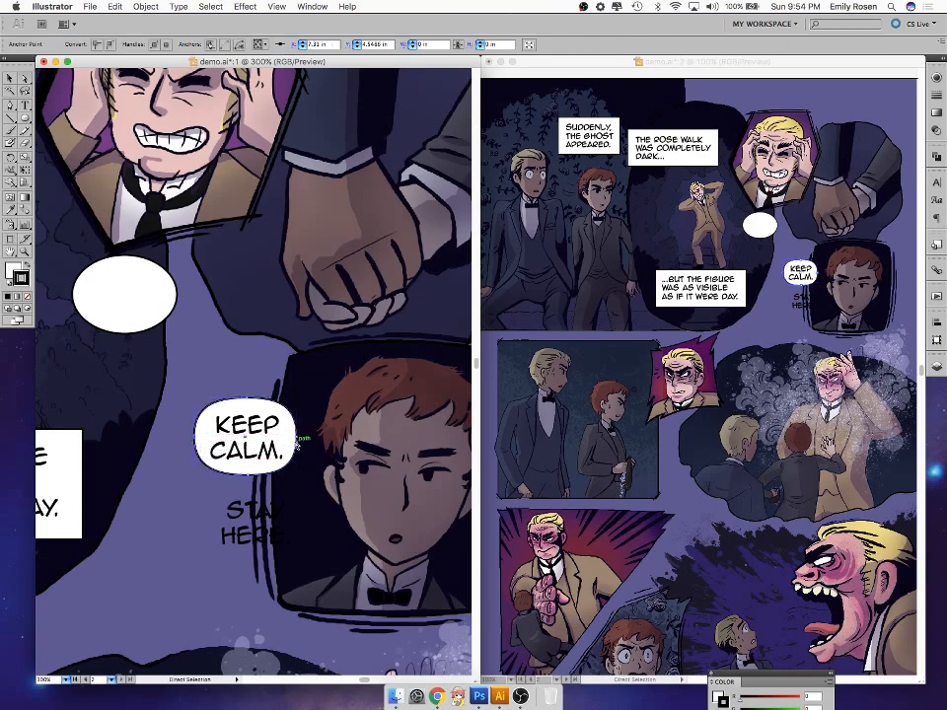
- Enlarge the reshaped "KEEP CALM." balloon to about 0.87 × 0.68 in, keeping an even margin around the text
{"action": "left_click", "coordinate": [11, 79]}
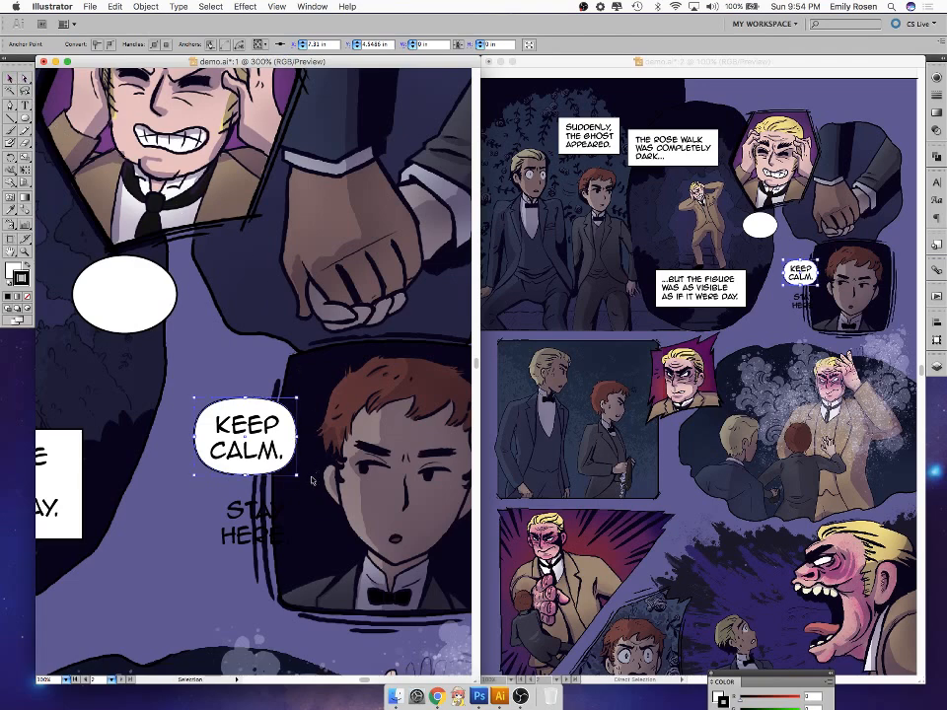
{"action": "left_click_drag", "start_coordinate": [294, 474], "coordinate": [303, 481]}
{"action": "left_click_drag", "start_coordinate": [195, 398], "coordinate": [188, 396]}
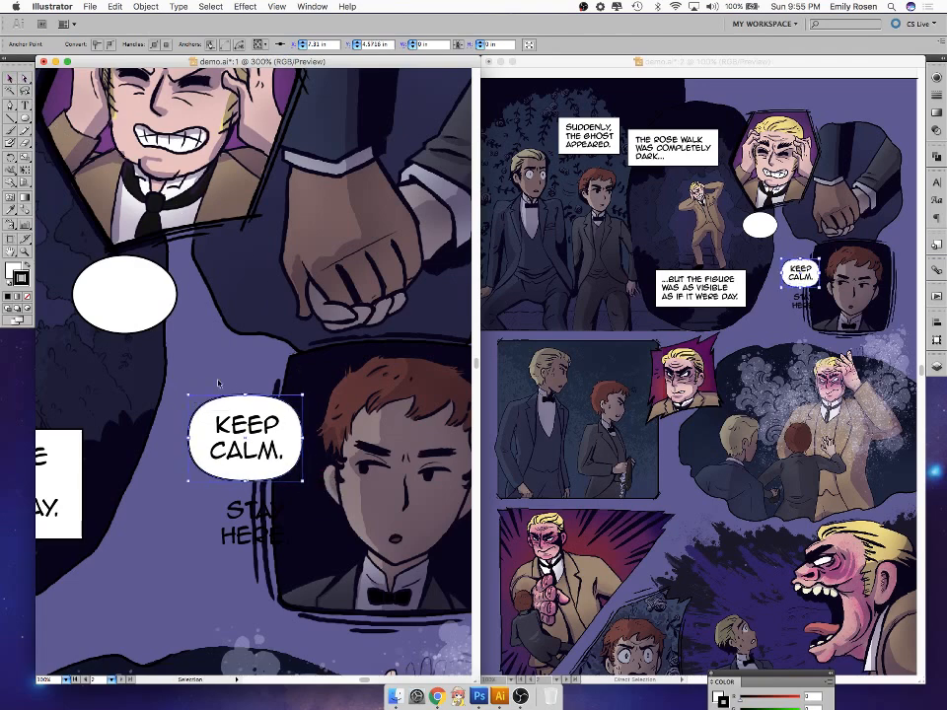
{"action": "key", "text": "cmd+z"}
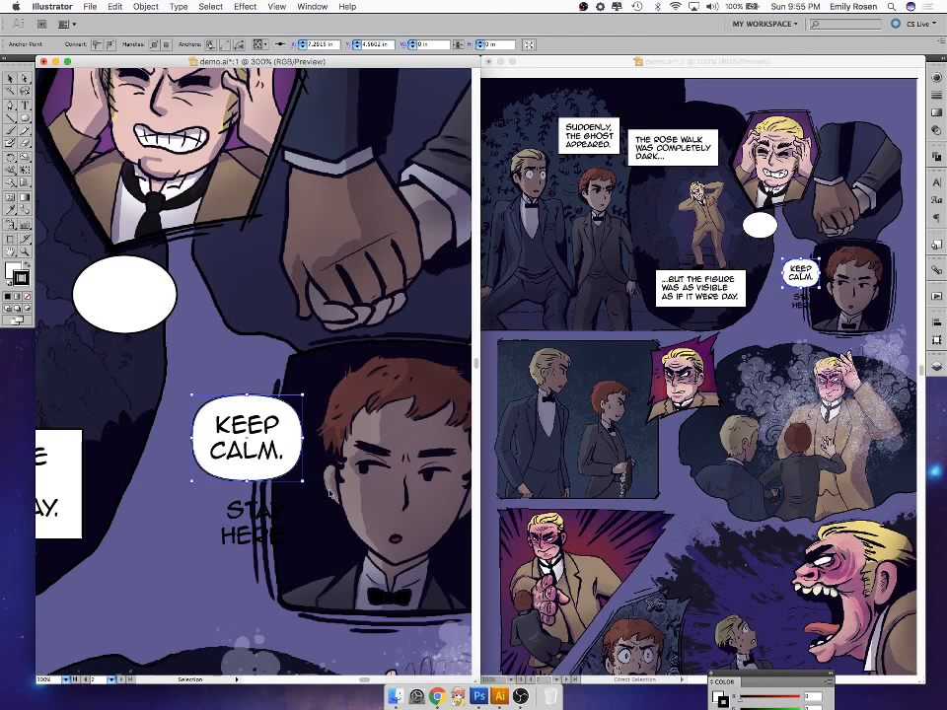
{"action": "left_click", "coordinate": [352, 568]}
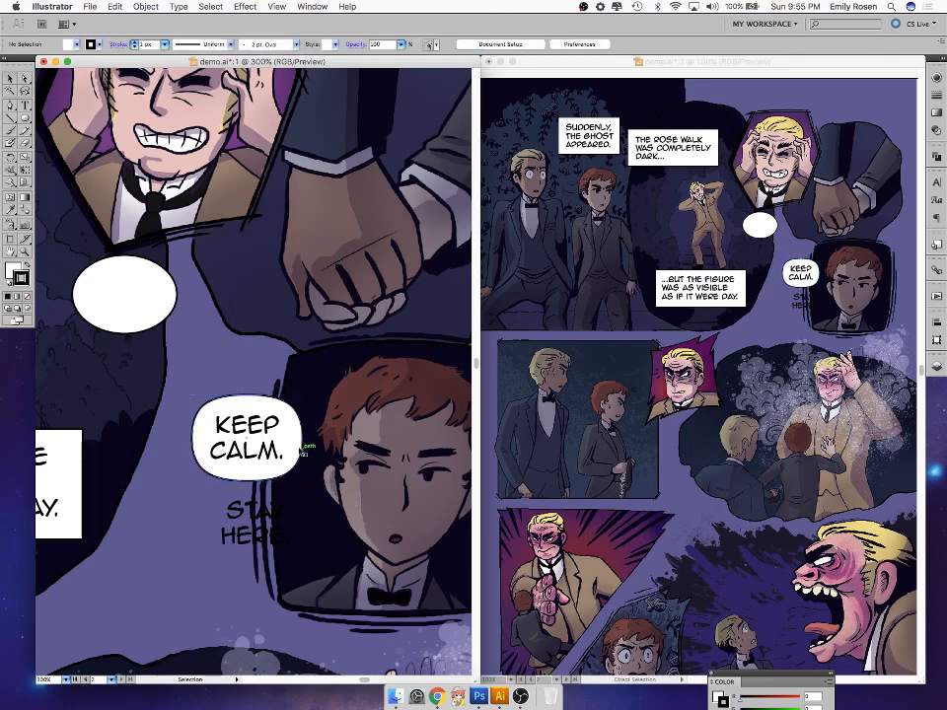
- Copy the reshaped "KEEP CALM." balloon and delete the spare scaled ellipse beside the panels
{"action": "left_click", "coordinate": [296, 425]}
{"action": "key", "text": "a"}
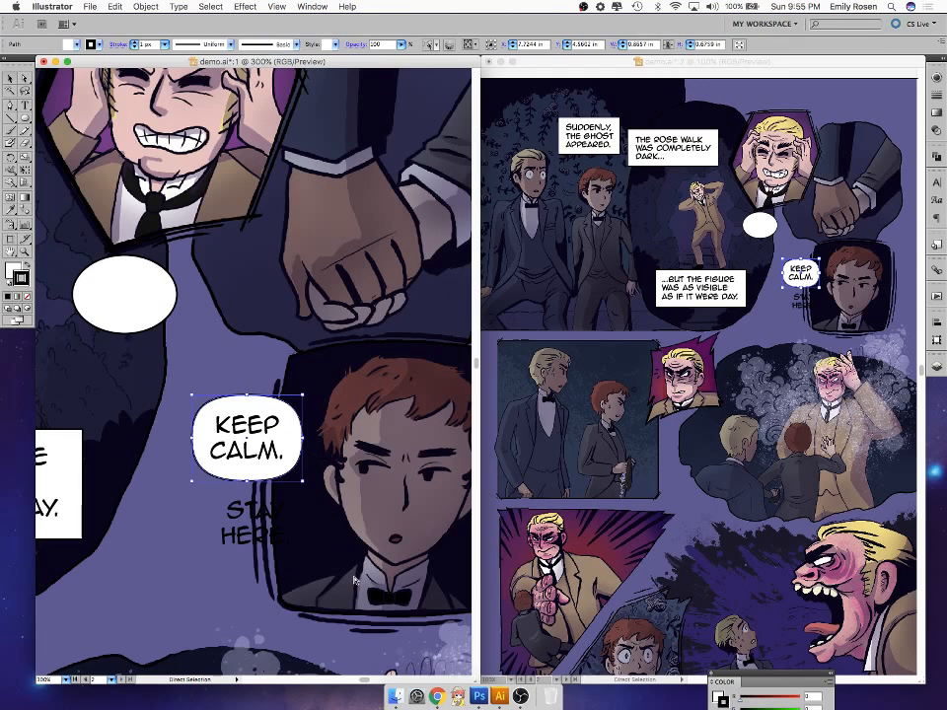
{"action": "key", "text": "v"}
{"action": "left_click", "coordinate": [132, 294]}
{"action": "key", "text": "Delete"}
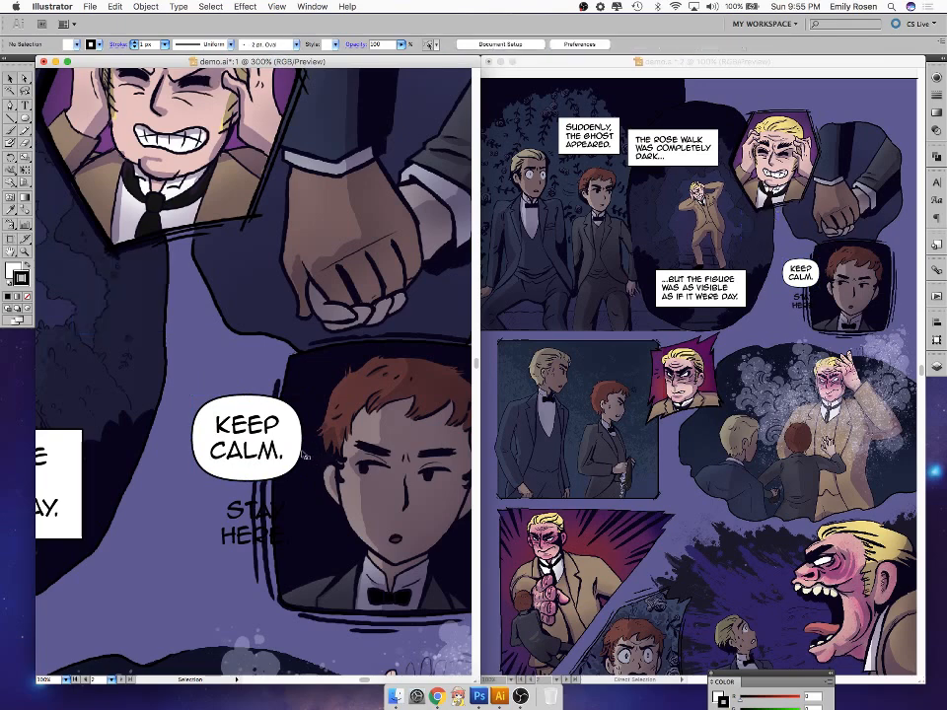
- Paste the balloon behind "STAY HERE." and space both balloons with their text apart, the lower one offset to the left
{"action": "key", "text": "ctrl+v"}
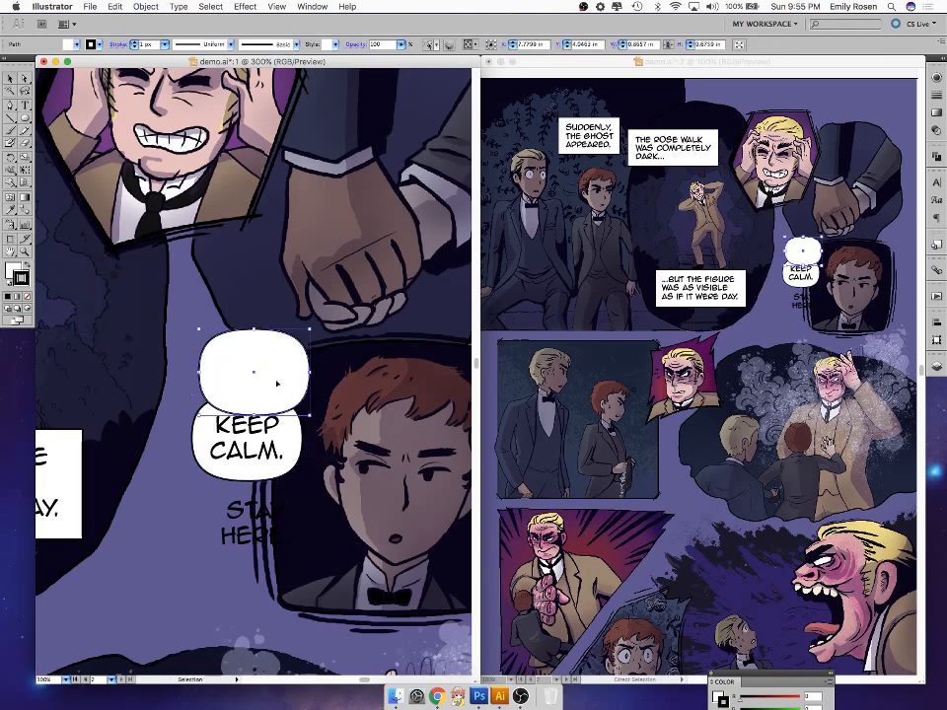
{"action": "left_click_drag", "start_coordinate": [286, 399], "coordinate": [286, 551]}
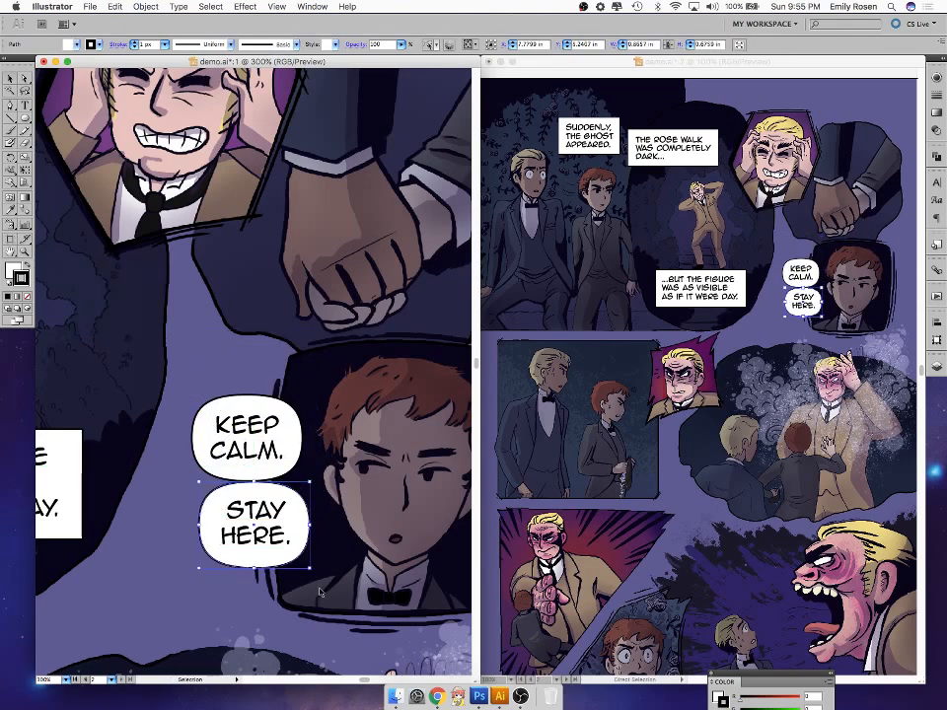
{"action": "left_click_drag", "start_coordinate": [311, 452], "coordinate": [263, 438]}
{"action": "left_click_drag", "start_coordinate": [255, 550], "coordinate": [188, 566]}
{"action": "left_click", "coordinate": [269, 422]}
{"action": "left_click_drag", "start_coordinate": [269, 422], "coordinate": [270, 440]}
{"action": "left_click_drag", "start_coordinate": [195, 552], "coordinate": [205, 548]}
{"action": "left_click", "coordinate": [329, 603]}
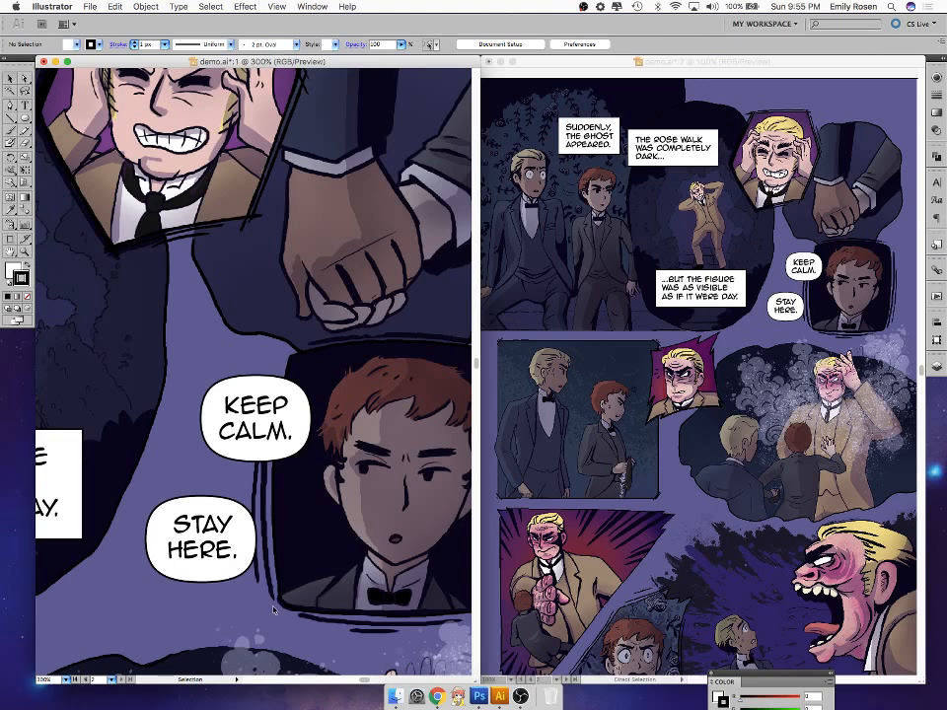
- Show the document's layers and make "orig text" the active layer
{"action": "left_click_drag", "start_coordinate": [292, 639], "coordinate": [386, 463]}
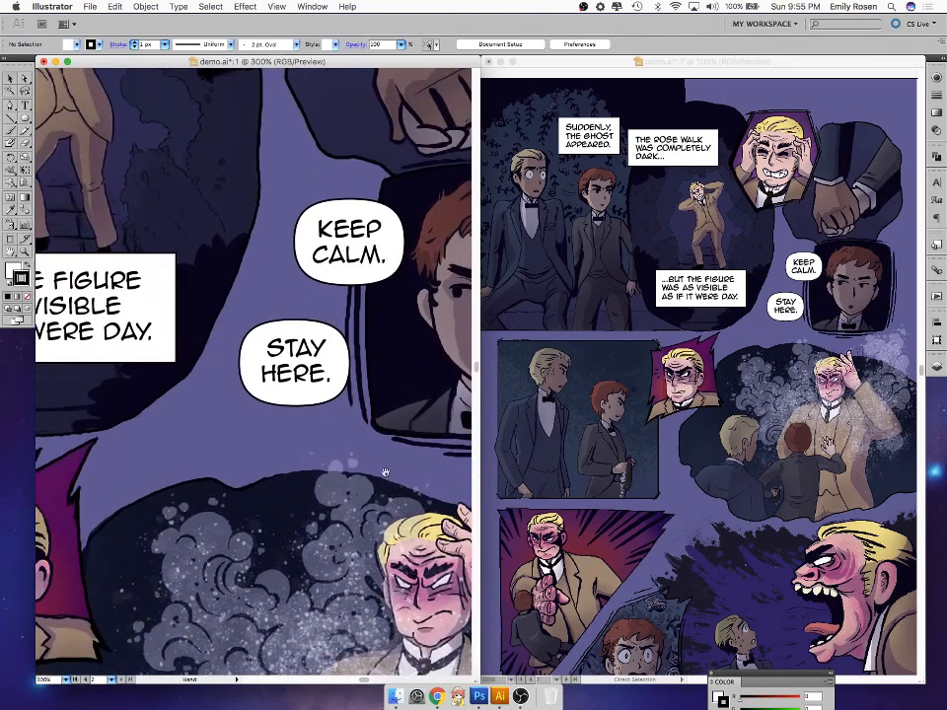
{"action": "left_click_drag", "start_coordinate": [198, 582], "coordinate": [200, 621]}
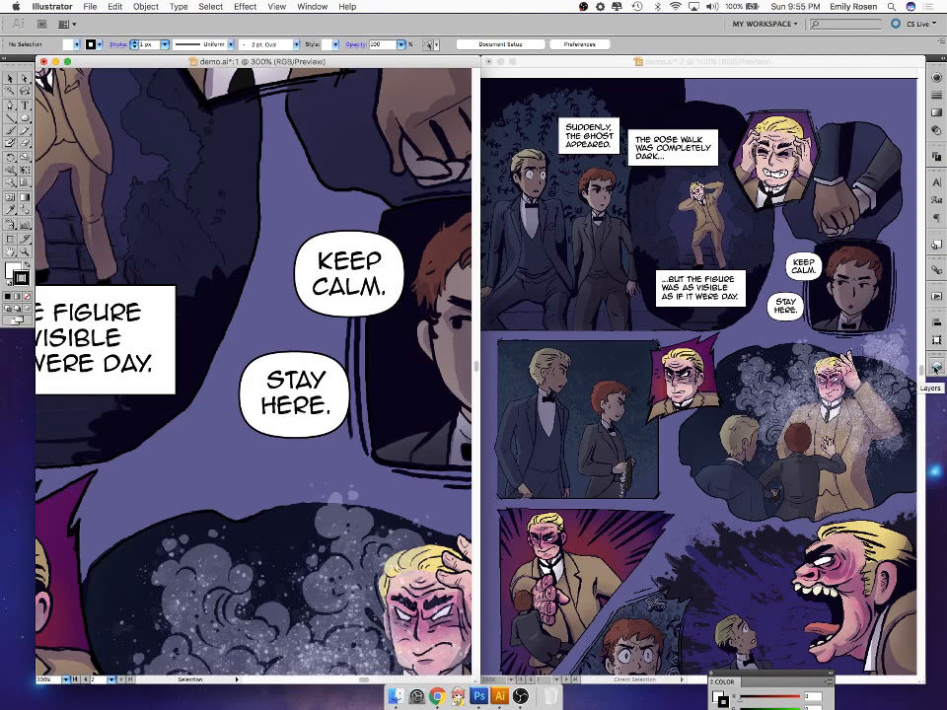
{"action": "left_click", "coordinate": [936, 368]}
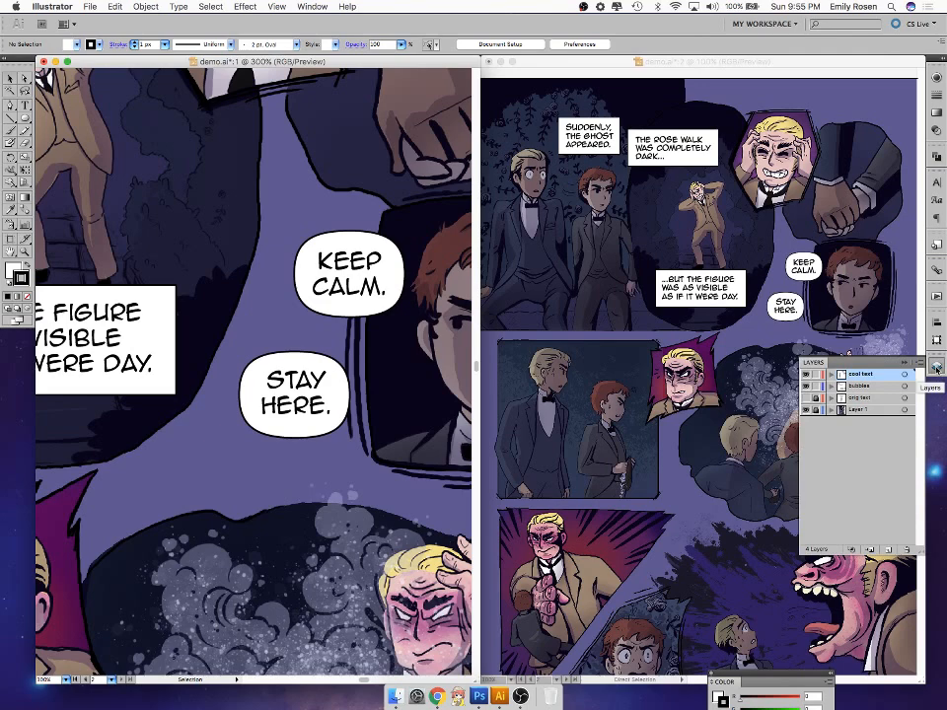
{"action": "left_click", "coordinate": [635, 487]}
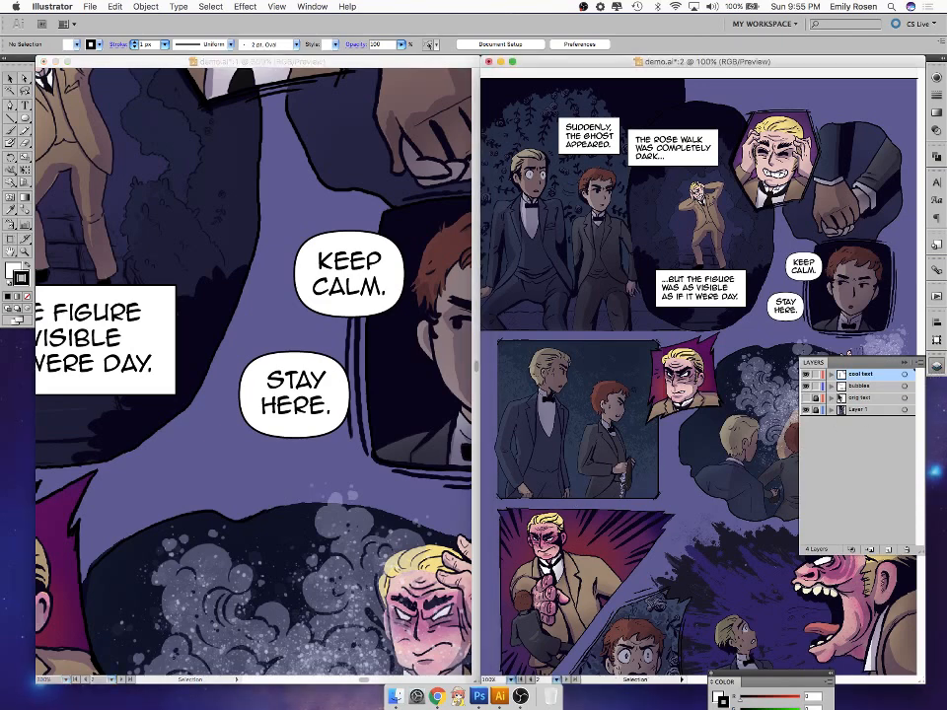
{"action": "left_click", "coordinate": [390, 509]}
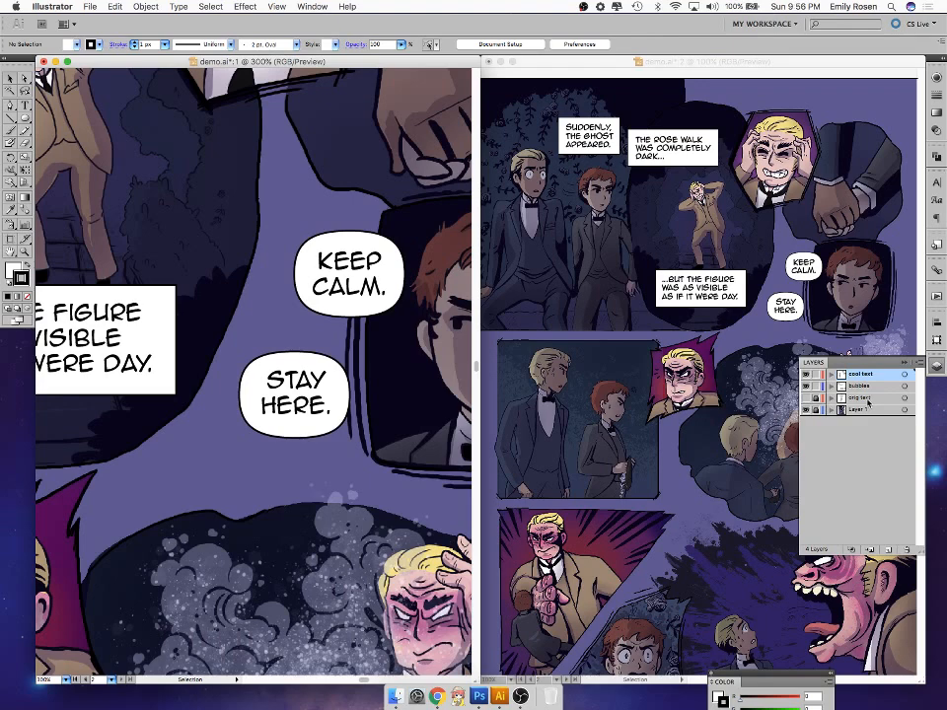
{"action": "left_click", "coordinate": [868, 398]}
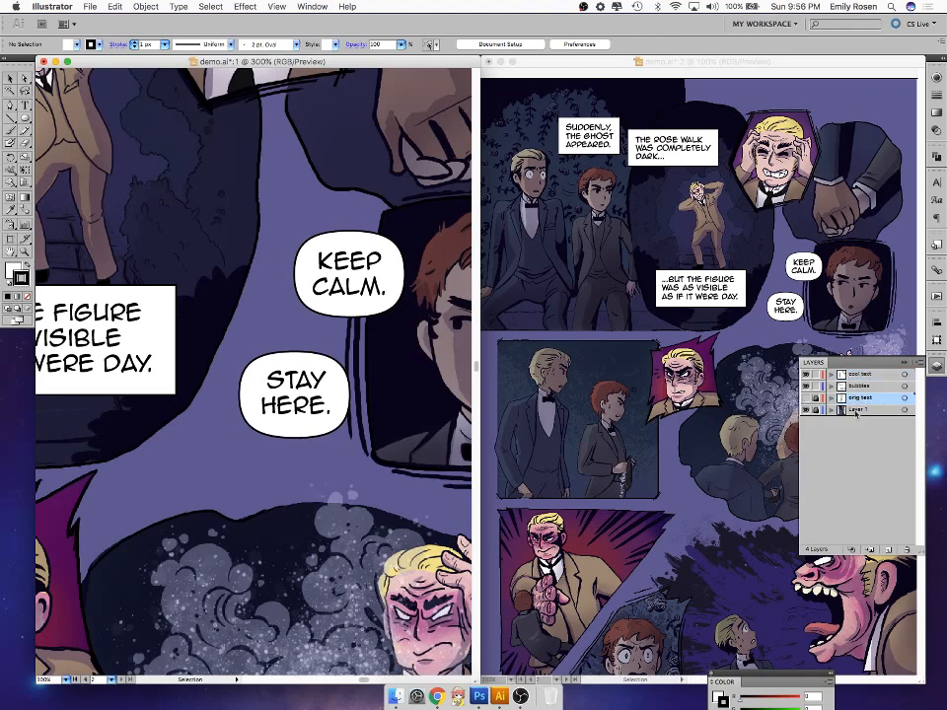
- Switch to Photoshop to examine the "lines copy", "lines" and "color" layer groups, and return to the full-page view in Illustrator
{"action": "left_click", "coordinate": [479, 696]}
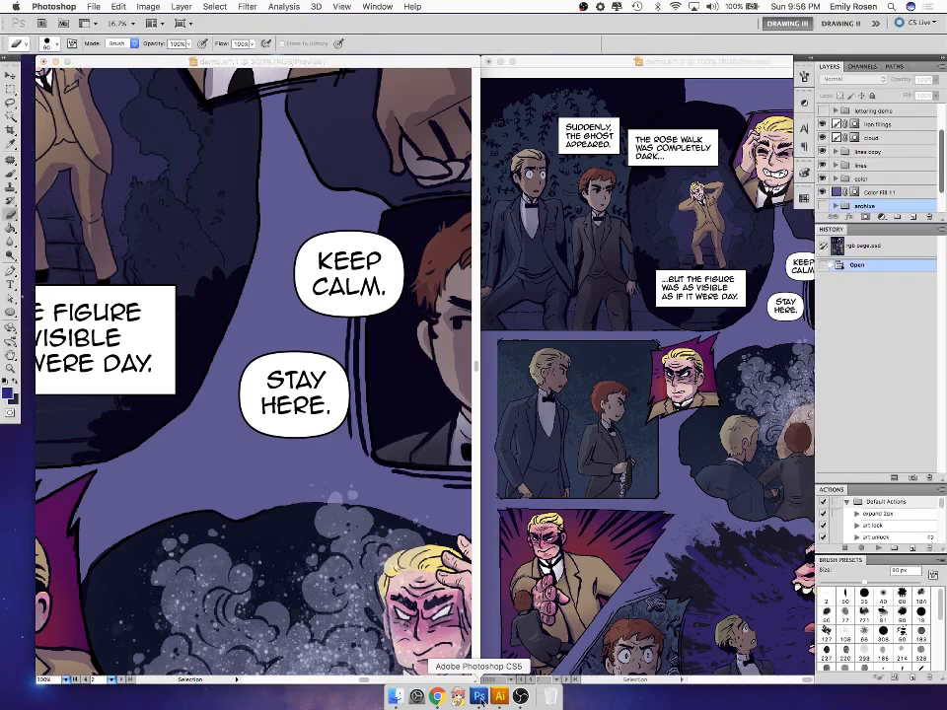
{"action": "left_click", "coordinate": [837, 152]}
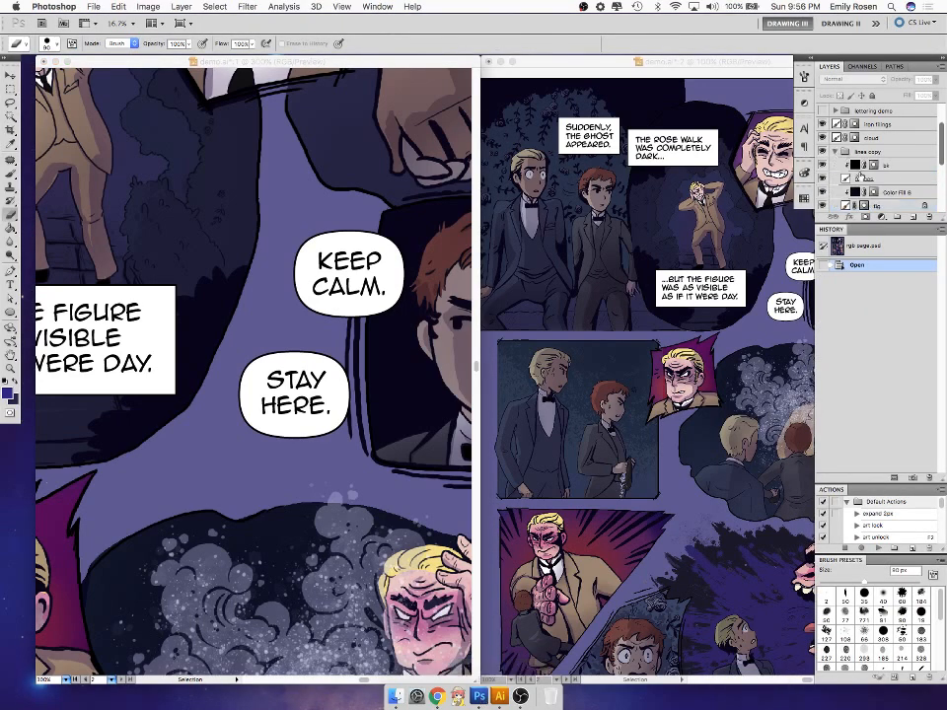
{"action": "left_click_drag", "start_coordinate": [935, 161], "coordinate": [932, 115]}
{"action": "left_click", "coordinate": [837, 165]}
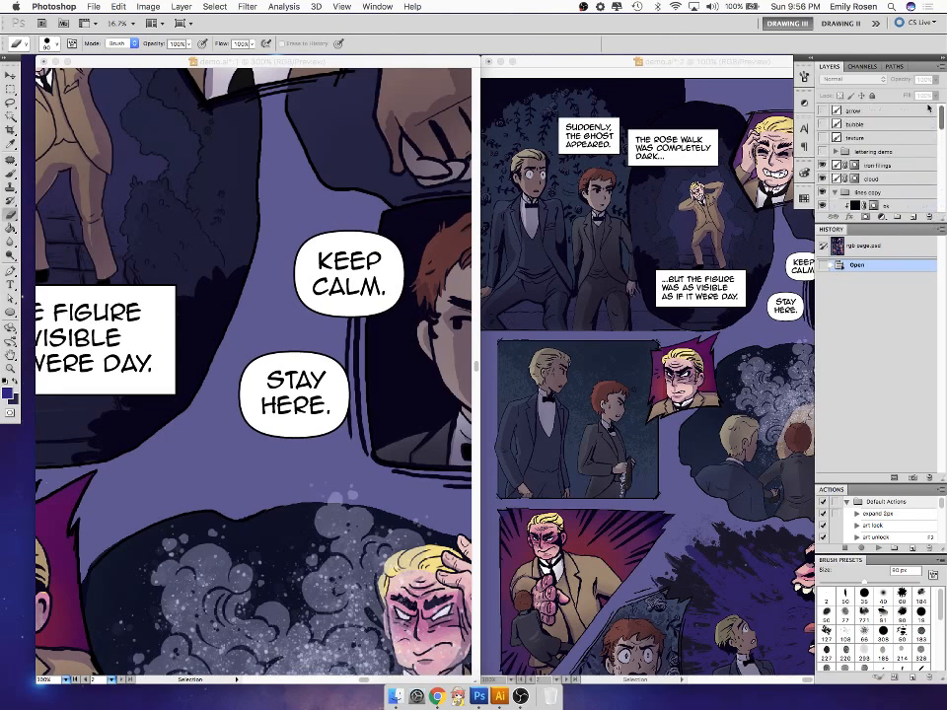
{"action": "left_click", "coordinate": [837, 193]}
{"action": "left_click_drag", "start_coordinate": [941, 127], "coordinate": [939, 145]}
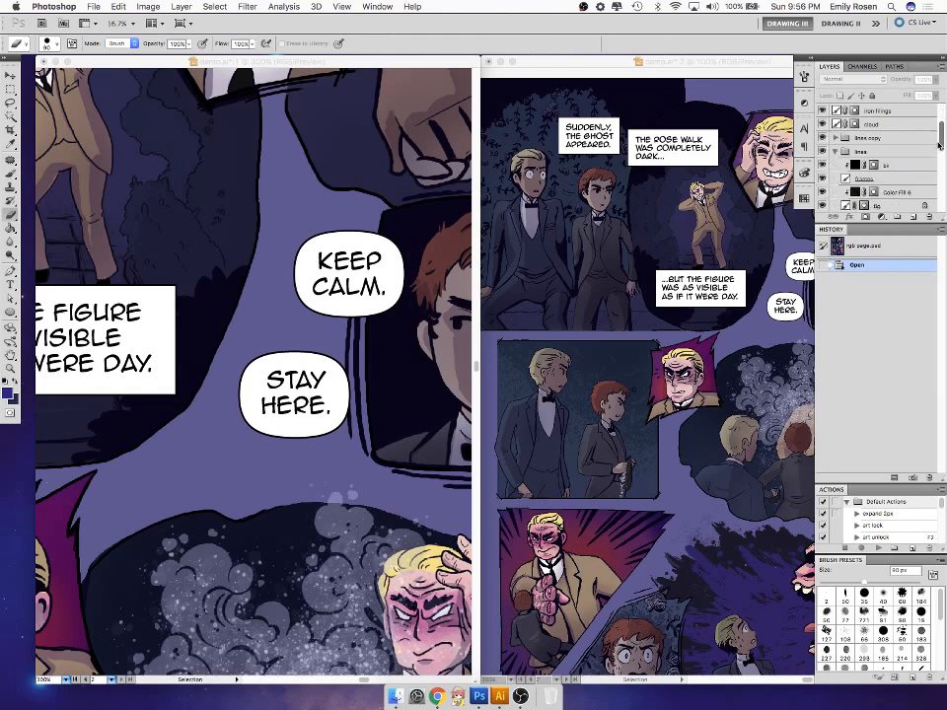
{"action": "left_click", "coordinate": [839, 152]}
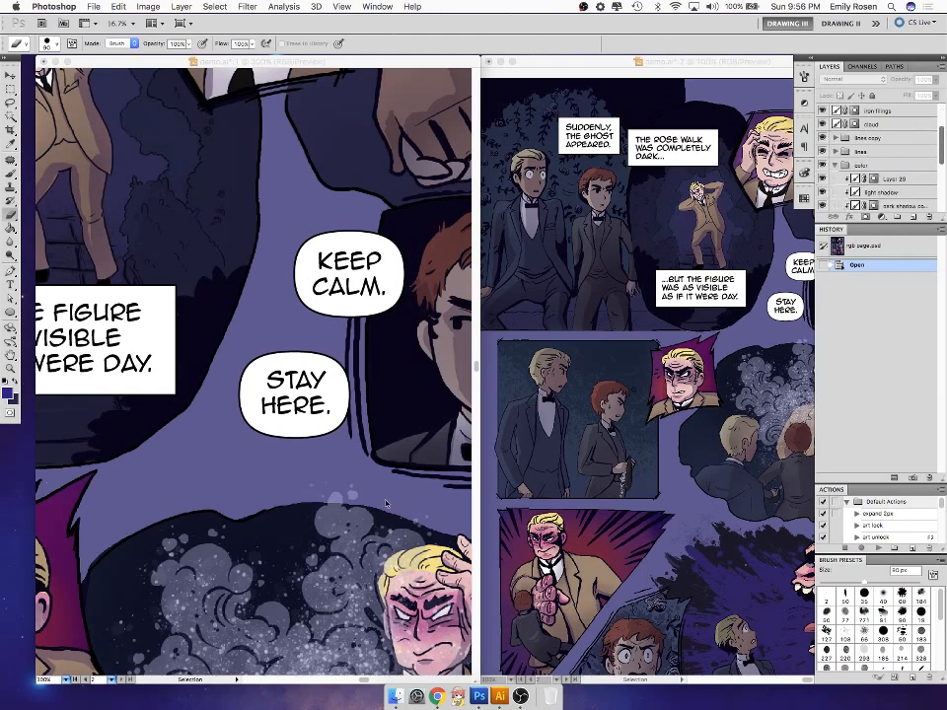
{"action": "key", "text": "super+Tab"}
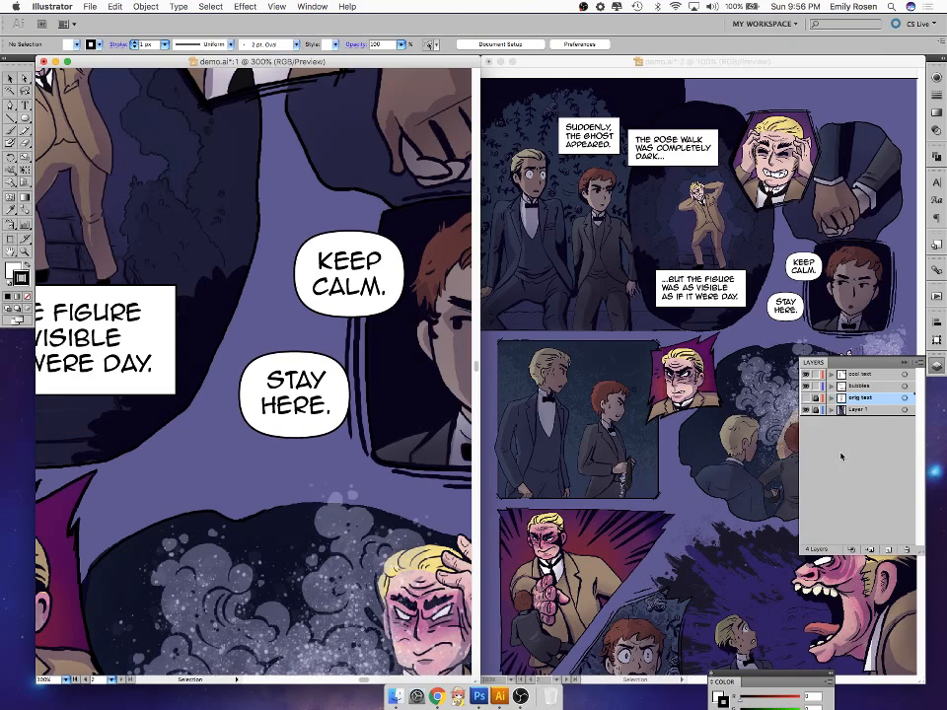
{"action": "left_click", "coordinate": [591, 244]}
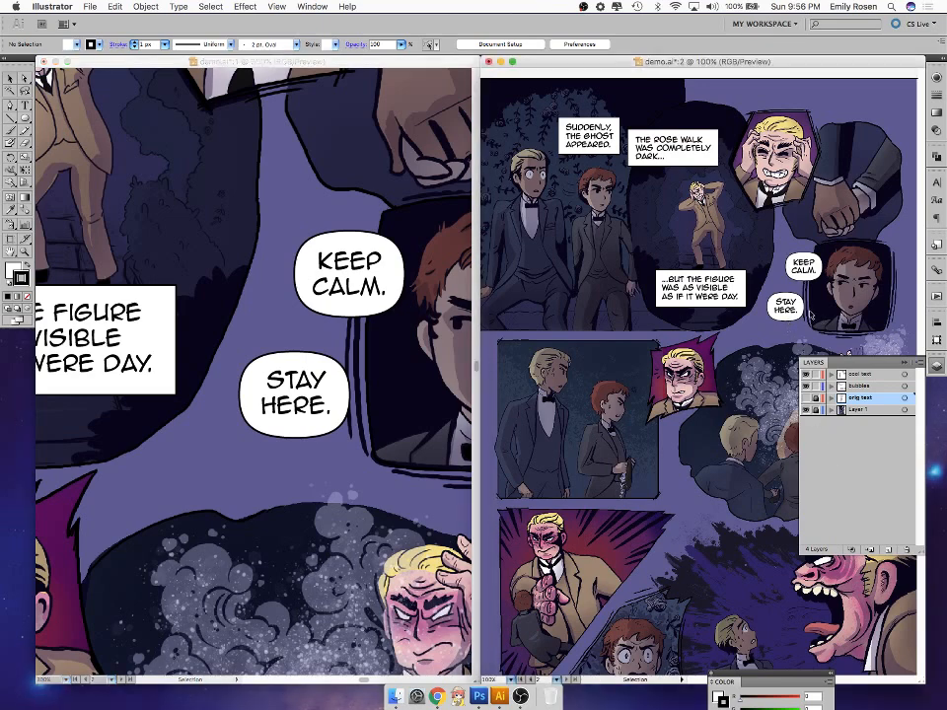
{"action": "left_click", "coordinate": [742, 300]}
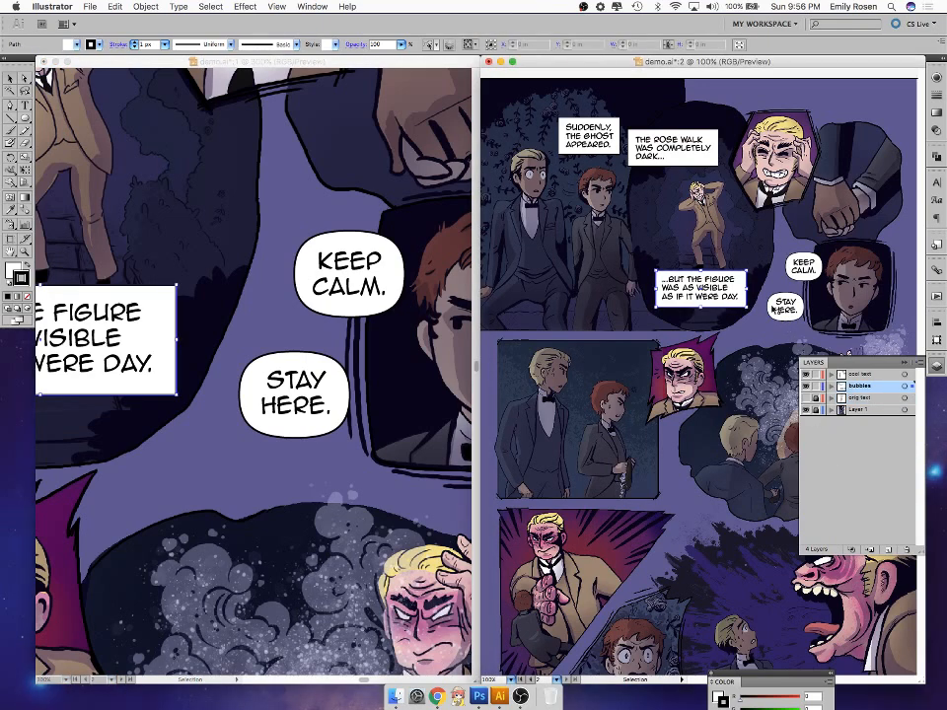
{"action": "left_click", "coordinate": [813, 267]}
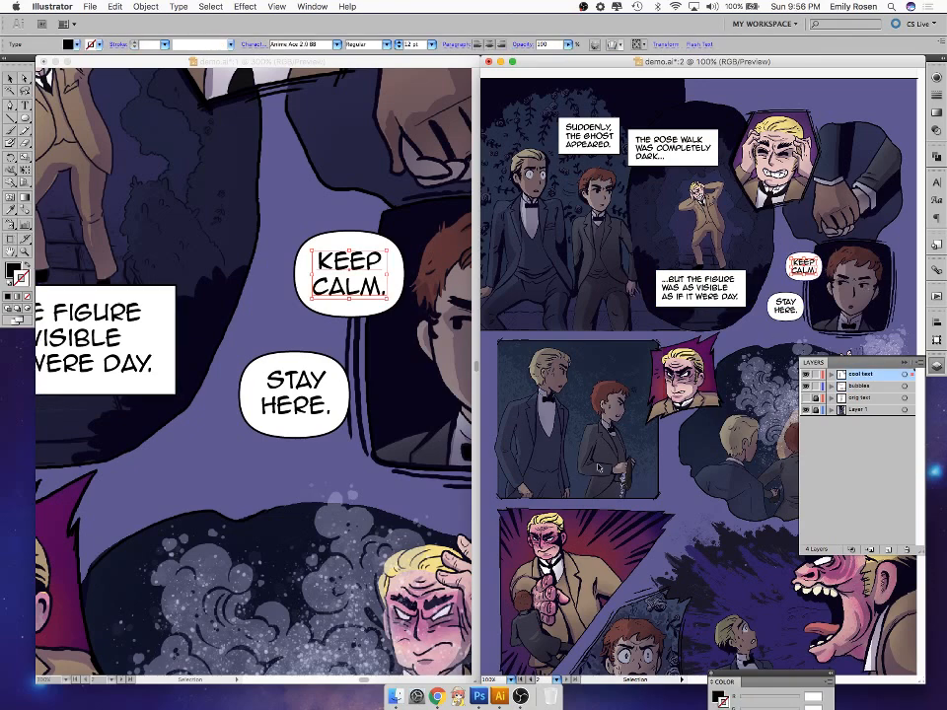
{"action": "left_click", "coordinate": [345, 501]}
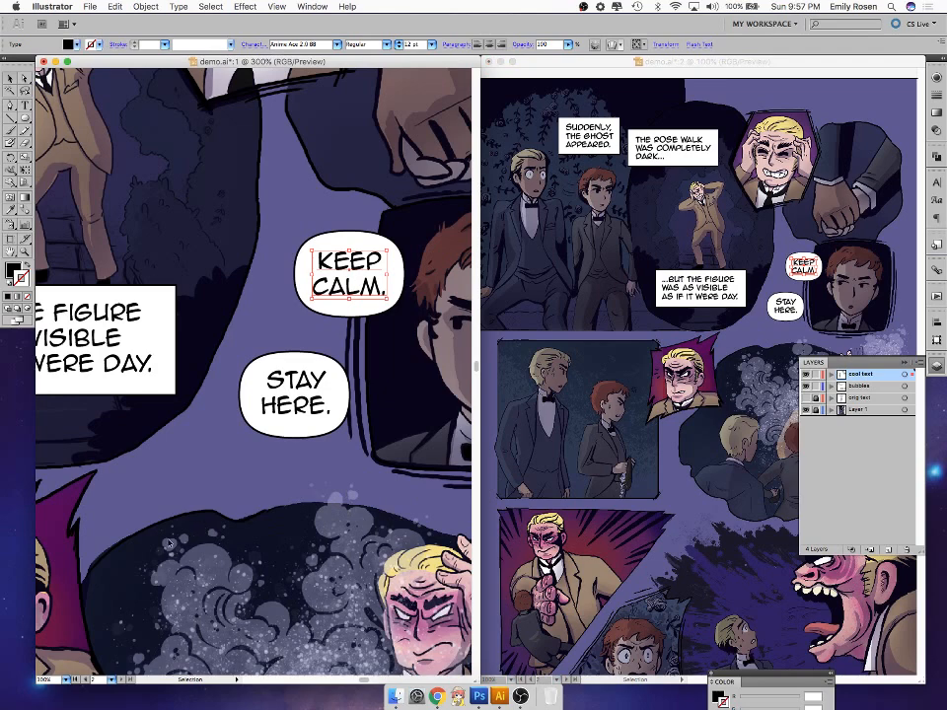
{"action": "left_click", "coordinate": [263, 555]}
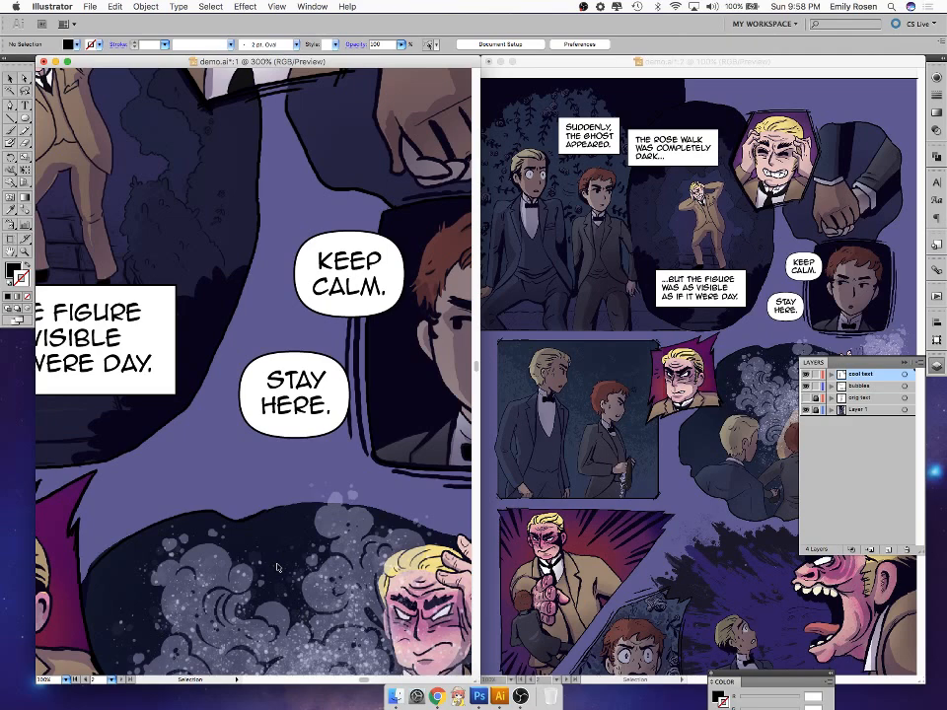
{"action": "left_click", "coordinate": [545, 275]}
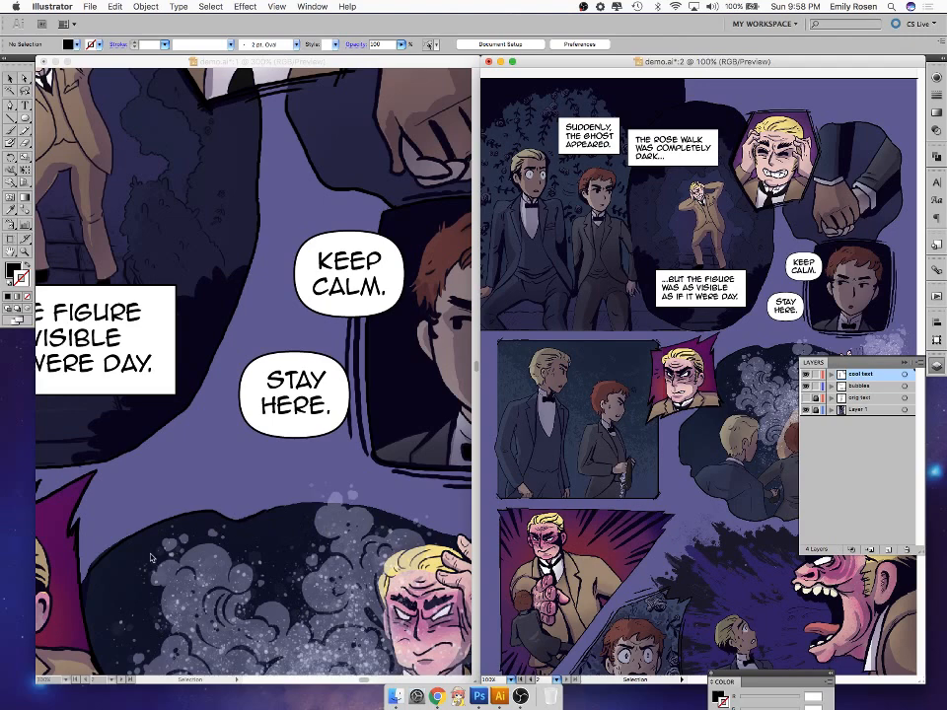
{"action": "left_click", "coordinate": [136, 445]}
{"action": "left_click_drag", "start_coordinate": [203, 575], "coordinate": [336, 541]}
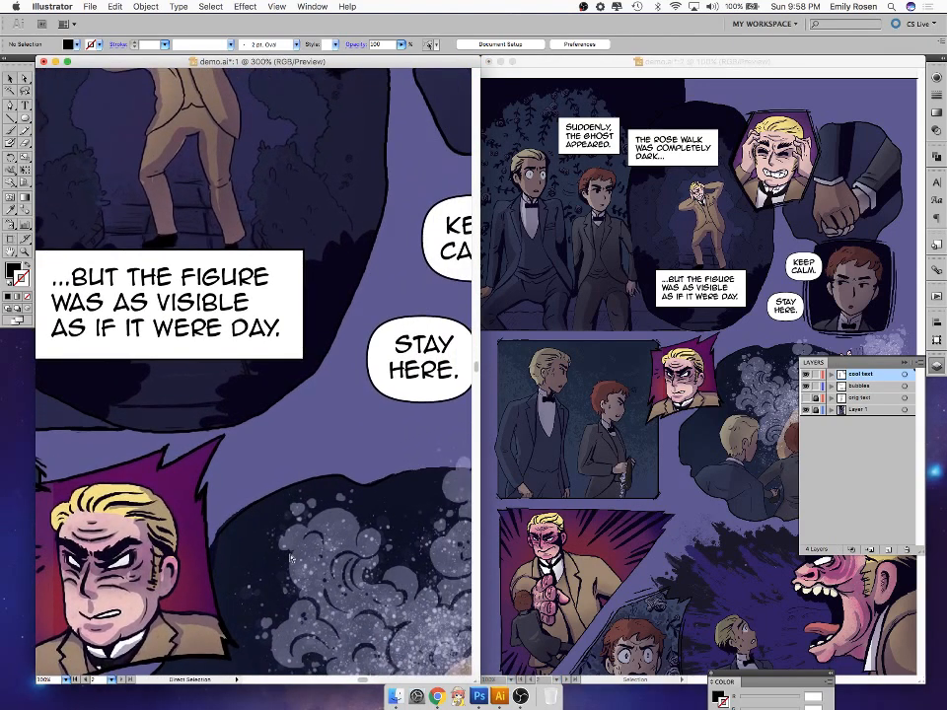
{"action": "left_click", "coordinate": [550, 531]}
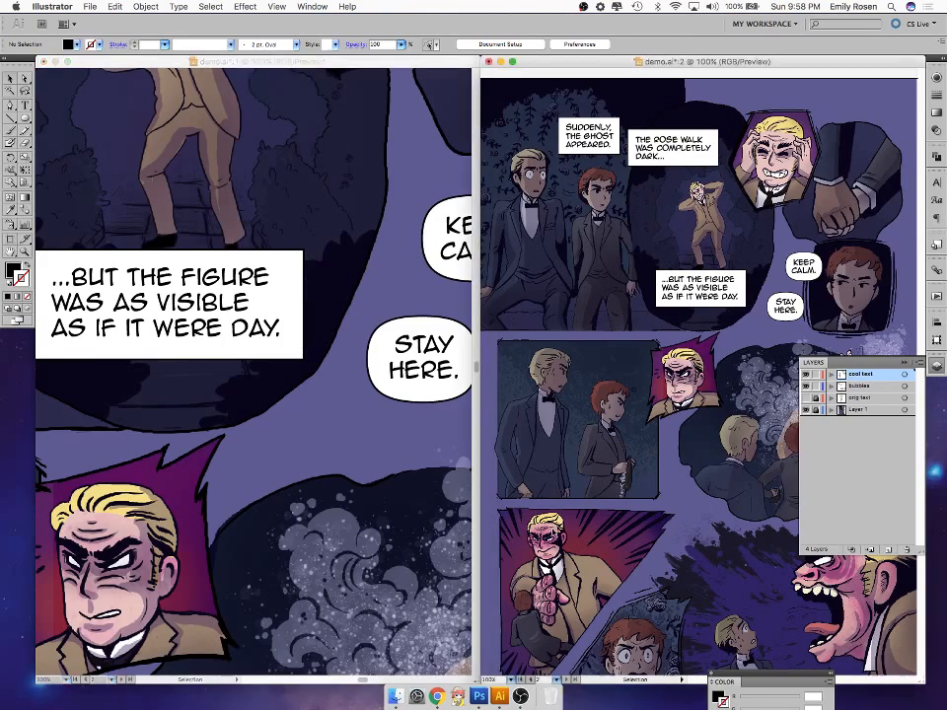
- Delete the already placed "KEEP CALM." and "STAY HERE." texts from the script page beside the comic page
{"action": "left_click_drag", "start_coordinate": [515, 540], "coordinate": [662, 566]}
{"action": "left_click_drag", "start_coordinate": [541, 268], "coordinate": [588, 349]}
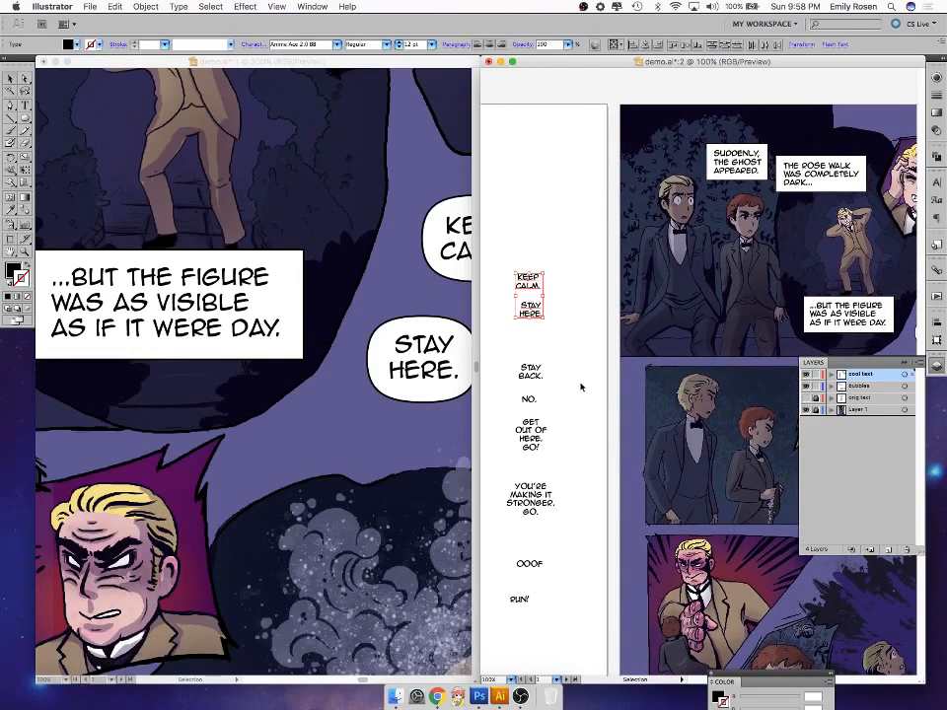
{"action": "key", "text": "Delete"}
{"action": "mouse_move", "coordinate": [681, 568]}
{"action": "left_mouse_down"}
{"action": "mouse_move", "coordinate": [550, 551]}
{"action": "mouse_move", "coordinate": [667, 575]}
{"action": "left_mouse_up"}
{"action": "left_click", "coordinate": [526, 386]}
- Move the "STAY BACK." and "NO." texts from the script page into the panel with the two standing men
{"action": "left_click_drag", "start_coordinate": [510, 345], "coordinate": [529, 432]}
{"action": "left_click", "coordinate": [557, 405]}
{"action": "left_click_drag", "start_coordinate": [513, 358], "coordinate": [751, 387]}
{"action": "left_click", "coordinate": [750, 446]}
{"action": "left_click", "coordinate": [723, 495]}
{"action": "left_click", "coordinate": [407, 542]}
{"action": "left_click", "coordinate": [542, 393]}
{"action": "left_click_drag", "start_coordinate": [695, 519], "coordinate": [557, 474]}
- Fine-tune the texts in the enlarged panel view, shifting "NO." and "STAY BACK." slightly up and to the left above the red-haired man
{"action": "left_click", "coordinate": [312, 551]}
{"action": "left_click_drag", "start_coordinate": [259, 624], "coordinate": [414, 477]}
{"action": "left_click_drag", "start_coordinate": [184, 614], "coordinate": [362, 623]}
{"action": "left_click_drag", "start_coordinate": [281, 546], "coordinate": [361, 619]}
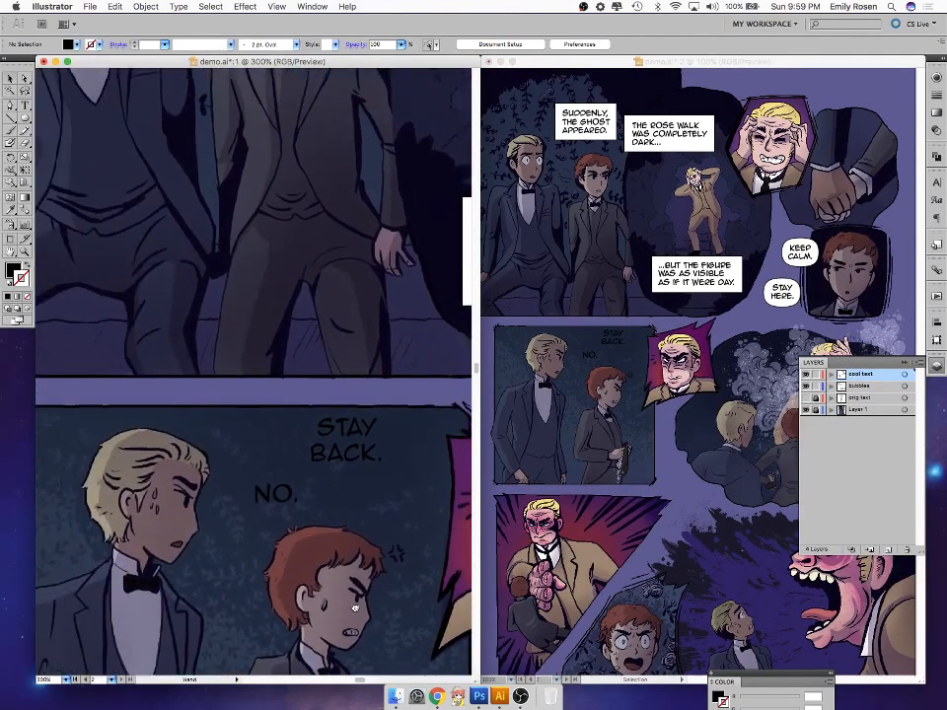
{"action": "left_click_drag", "start_coordinate": [283, 503], "coordinate": [270, 497]}
{"action": "left_click_drag", "start_coordinate": [345, 454], "coordinate": [330, 448]}
{"action": "left_click", "coordinate": [373, 538]}
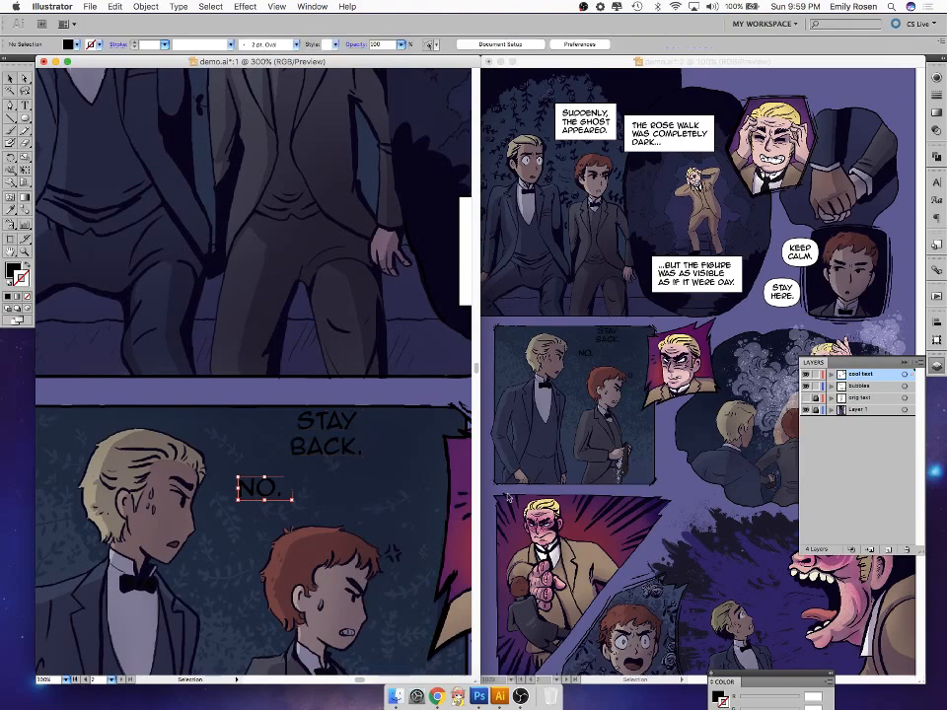
- Copy the "KEEP CALM." balloon and place the duplicate behind "STAY BACK."
{"action": "left_click", "coordinate": [610, 201]}
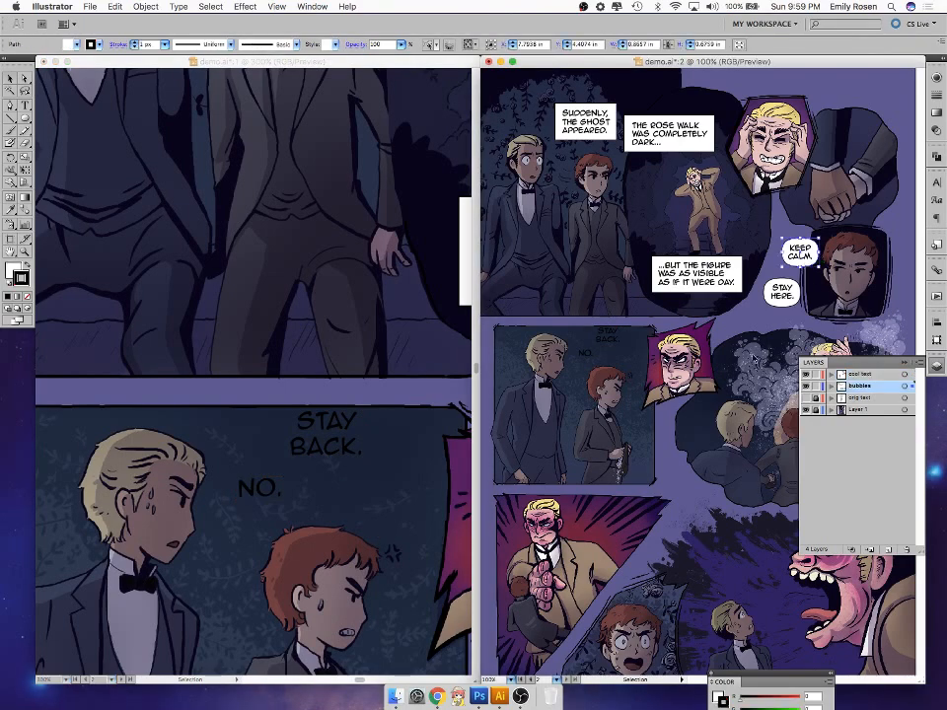
{"action": "key", "text": "super+c"}
{"action": "key", "text": "super+v"}
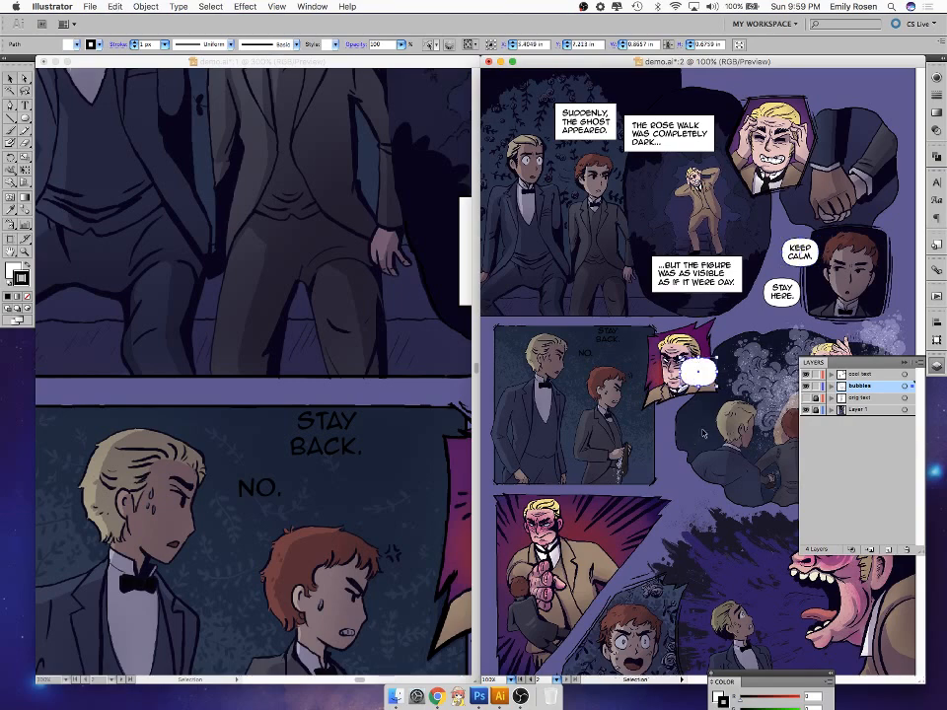
{"action": "left_click_drag", "start_coordinate": [704, 362], "coordinate": [605, 333]}
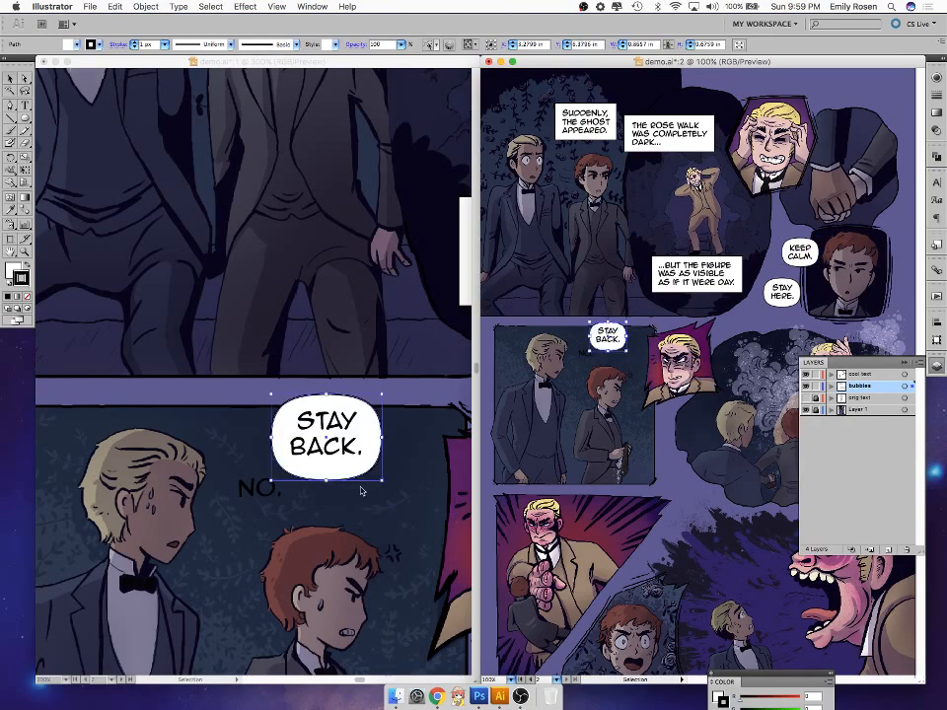
- Center the balloon around "STAY BACK." and tighten it to about 0.86 by 0.62 in
{"action": "key", "text": "Up"}
{"action": "key", "text": "Up"}
{"action": "key", "text": "Left"}
{"action": "key", "text": "Left"}
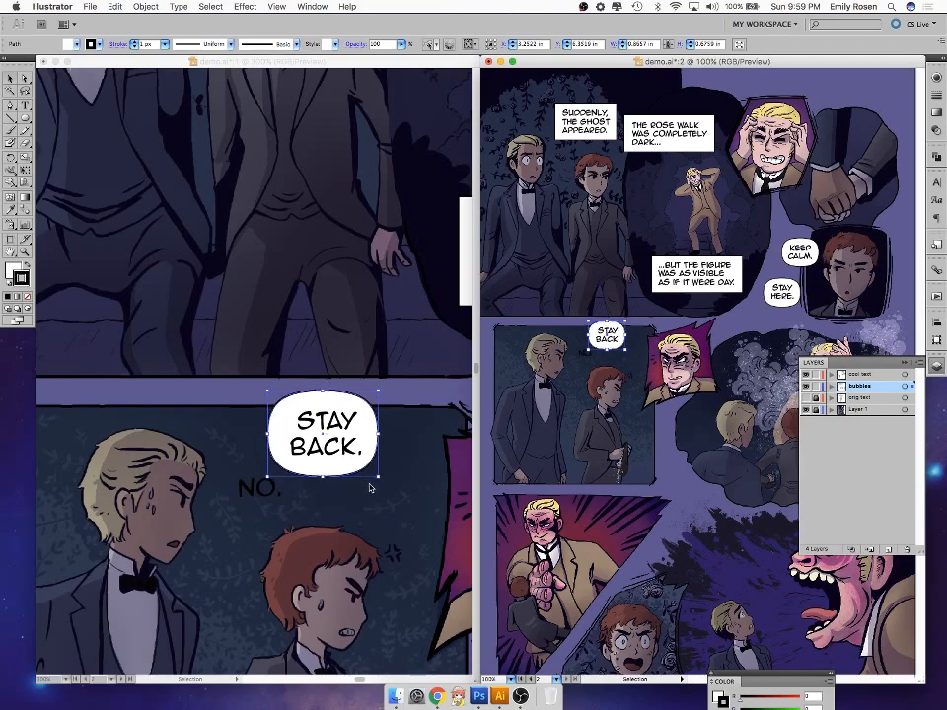
{"action": "key", "text": "Right"}
{"action": "key", "text": "Right"}
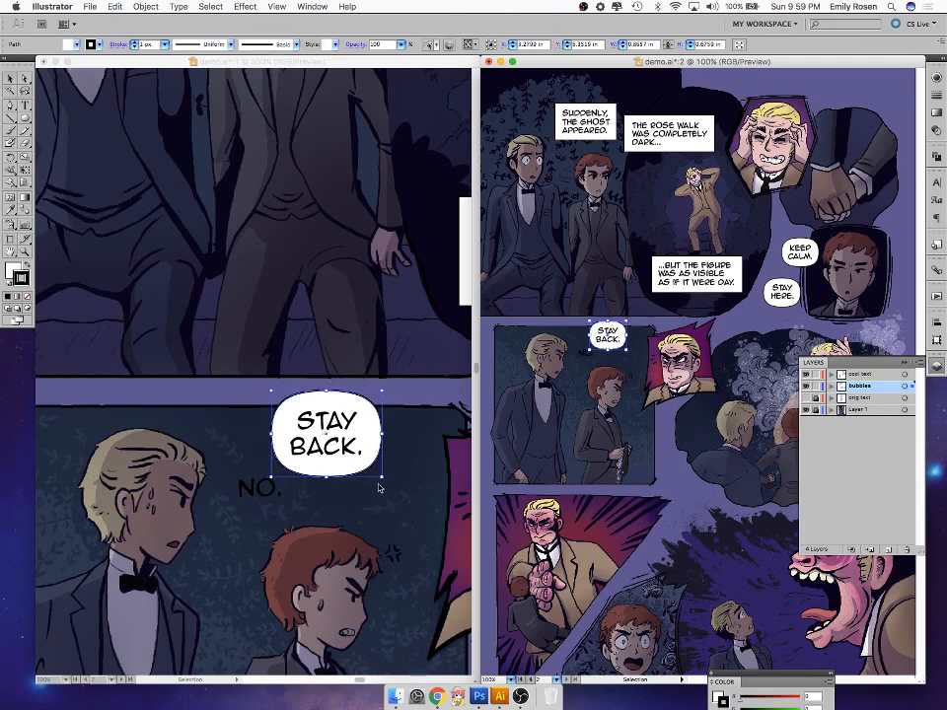
{"action": "left_click", "coordinate": [383, 391]}
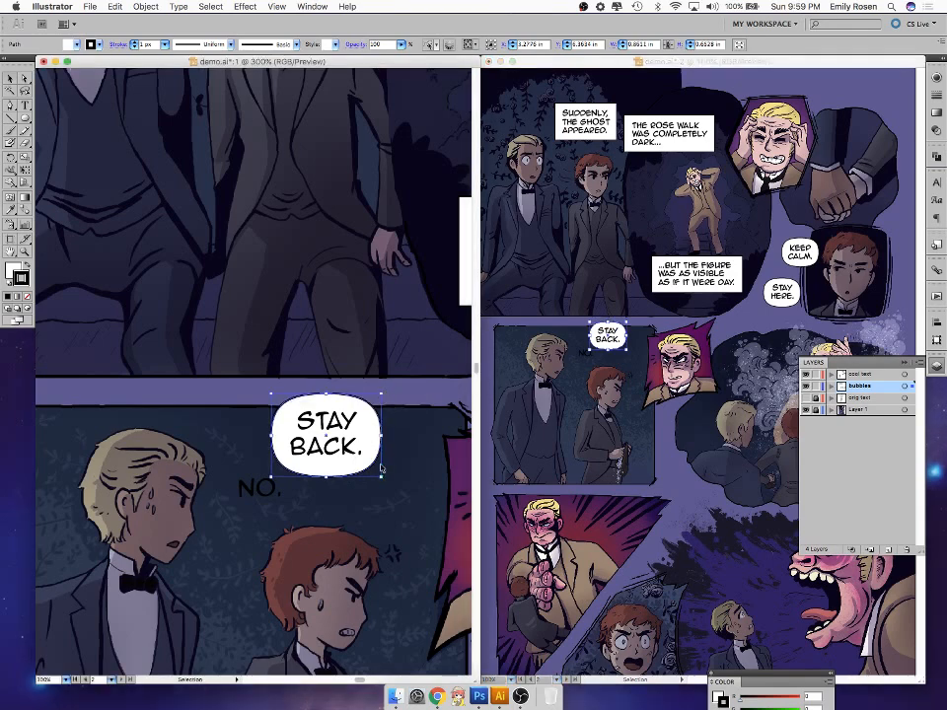
{"action": "left_click_drag", "start_coordinate": [323, 478], "coordinate": [327, 473]}
{"action": "key", "text": "a"}
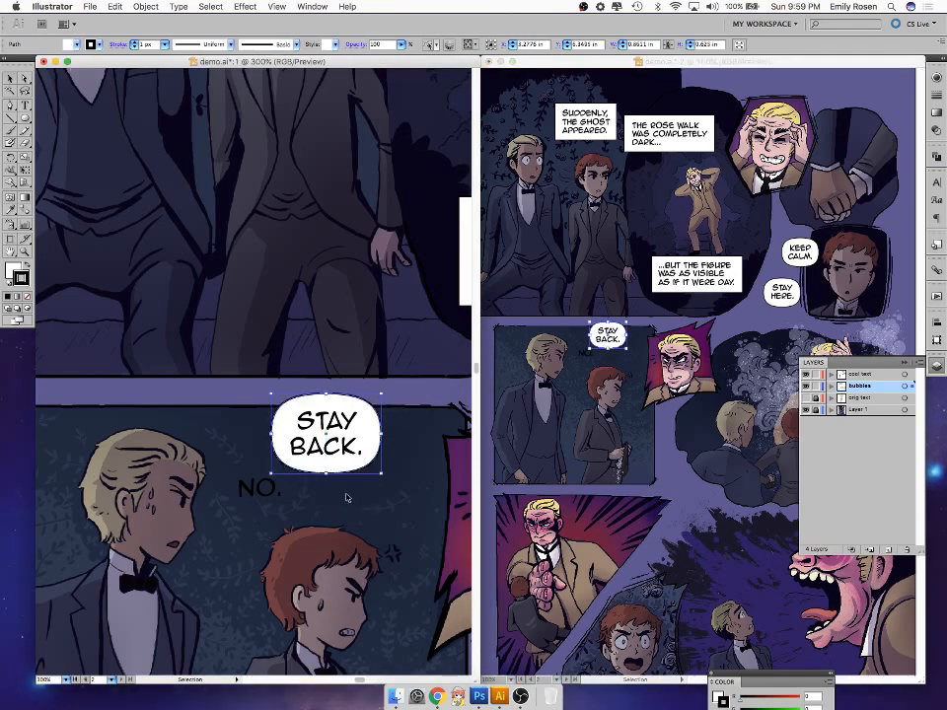
- Place a smaller copy of the "STAY BACK." balloon behind "NO.", about 0.63 by 0.41 in, and reduce its height slightly
{"action": "left_click_drag", "start_coordinate": [362, 472], "coordinate": [294, 509]}
{"action": "left_click", "coordinate": [285, 489]}
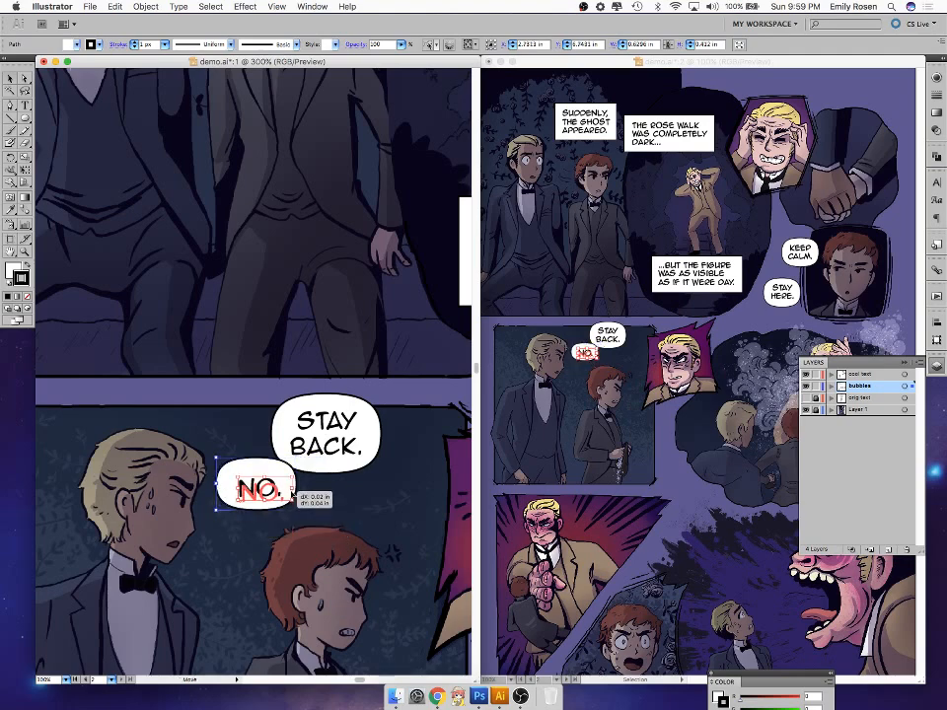
{"action": "left_click", "coordinate": [314, 506]}
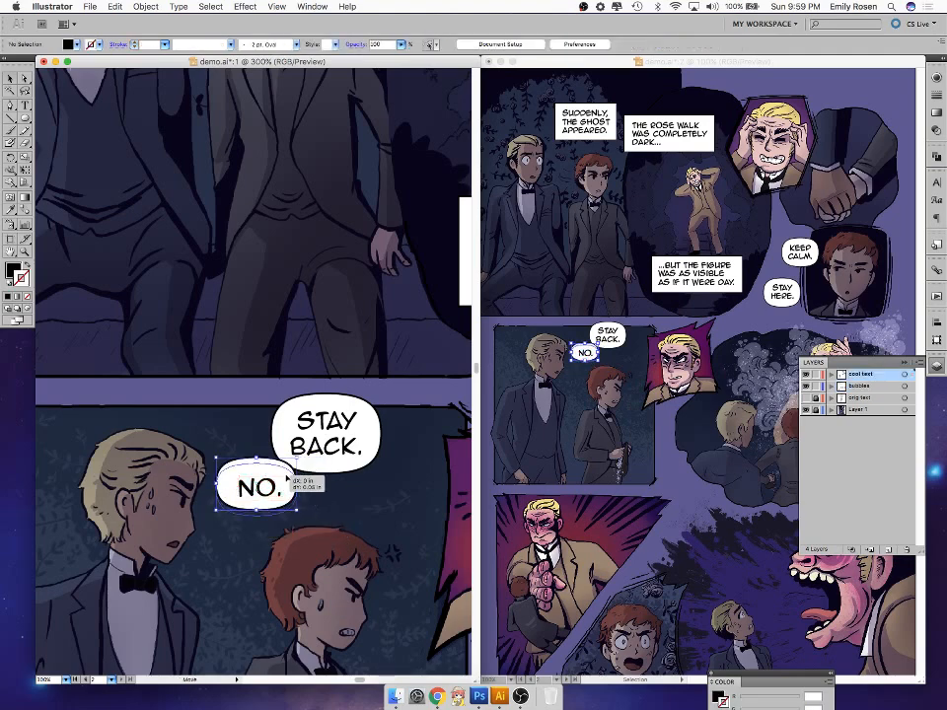
{"action": "left_click", "coordinate": [292, 491]}
- Narrow the "NO." balloon by pulling its side anchor points closer to the text and check its curve handles
{"action": "left_click", "coordinate": [25, 78]}
{"action": "left_click_drag", "start_coordinate": [260, 513], "coordinate": [225, 492]}
{"action": "left_click_drag", "start_coordinate": [296, 488], "coordinate": [291, 489]}
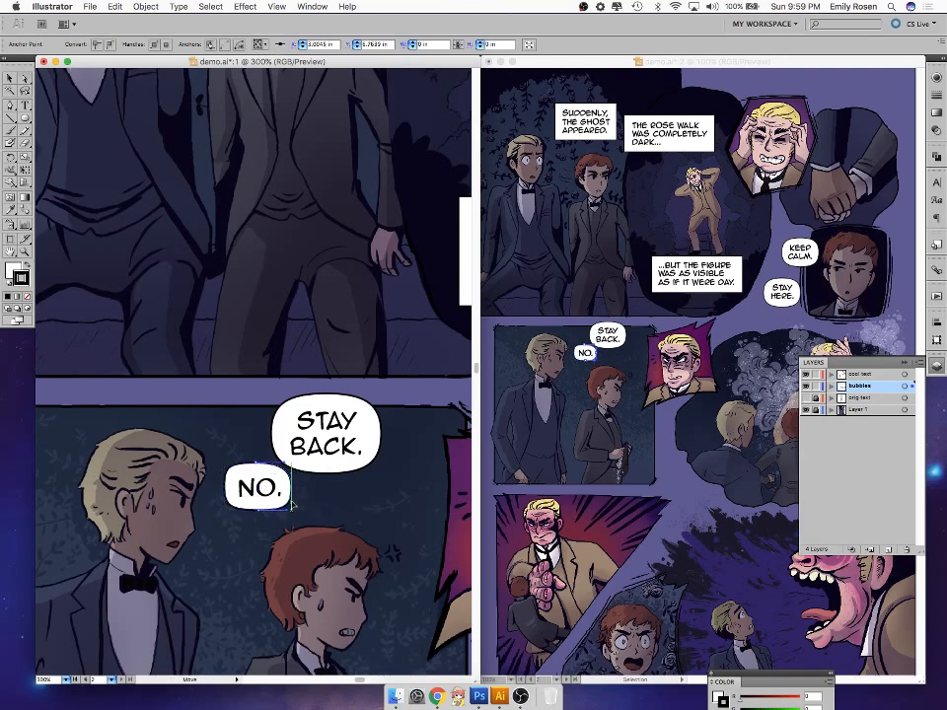
{"action": "left_click", "coordinate": [226, 488]}
{"action": "left_click_drag", "start_coordinate": [226, 508], "coordinate": [226, 509]}
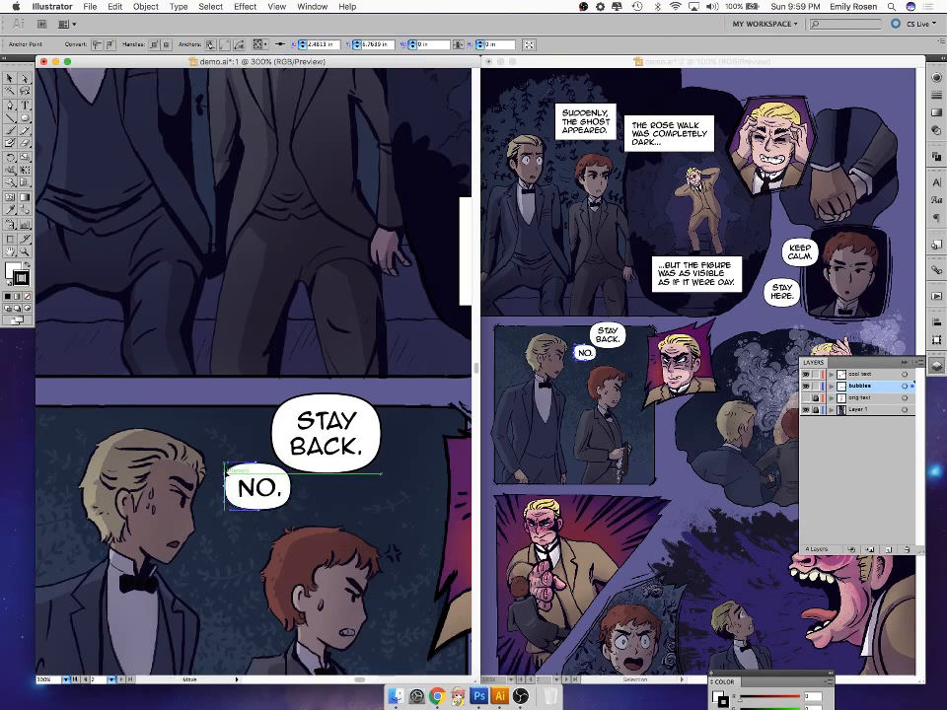
{"action": "left_click", "coordinate": [229, 467]}
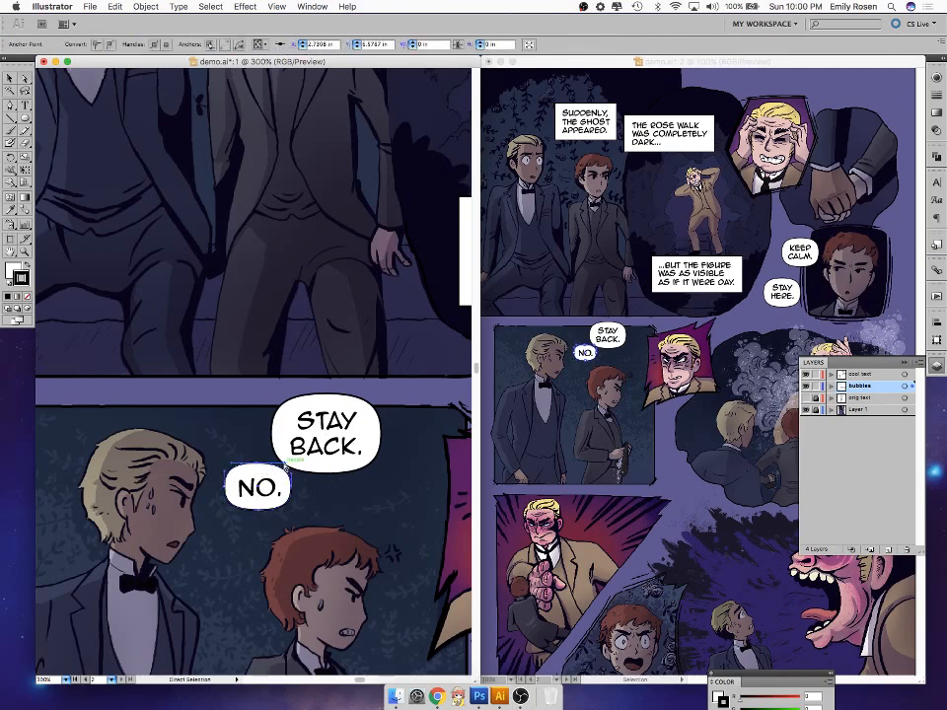
{"action": "left_click", "coordinate": [261, 509]}
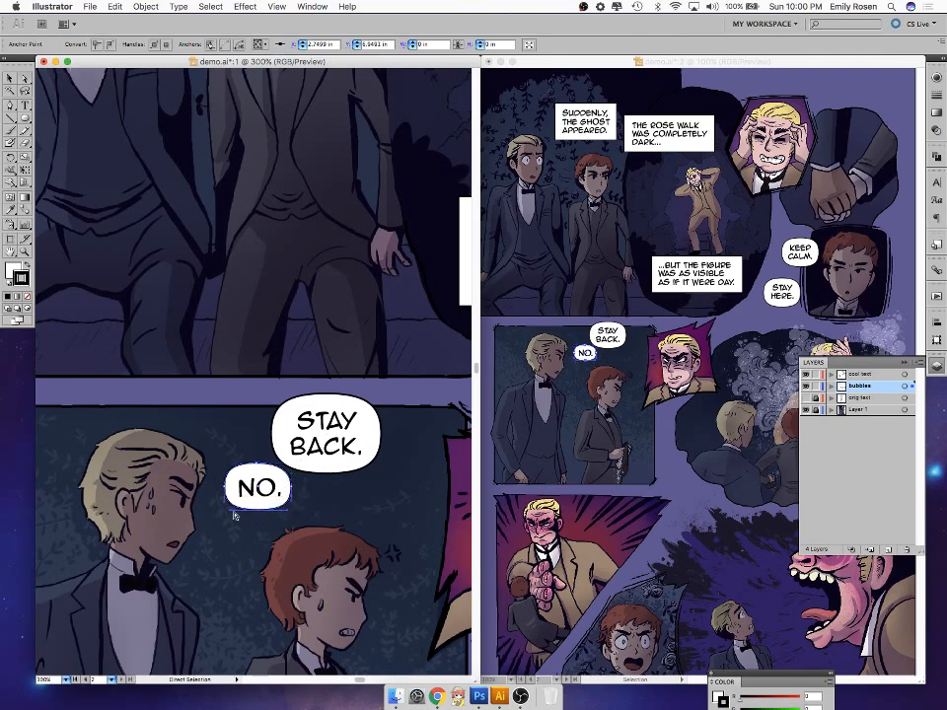
- Adjust the left anchor point of the "NO." balloon to about X 2.49 in
{"action": "left_click_drag", "start_coordinate": [287, 484], "coordinate": [232, 488]}
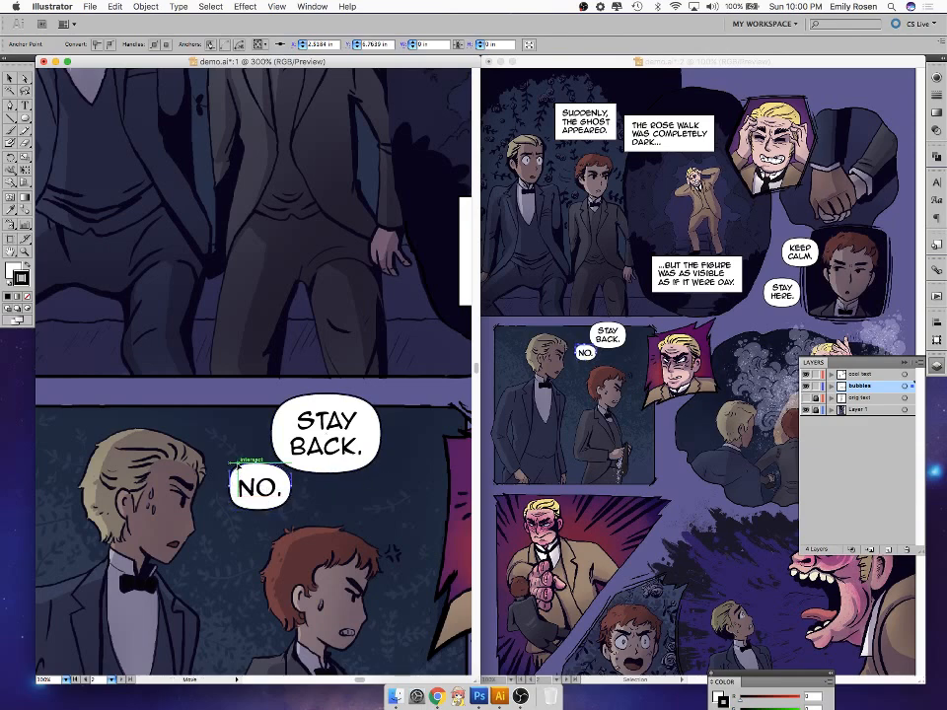
{"action": "left_click_drag", "start_coordinate": [231, 487], "coordinate": [227, 488]}
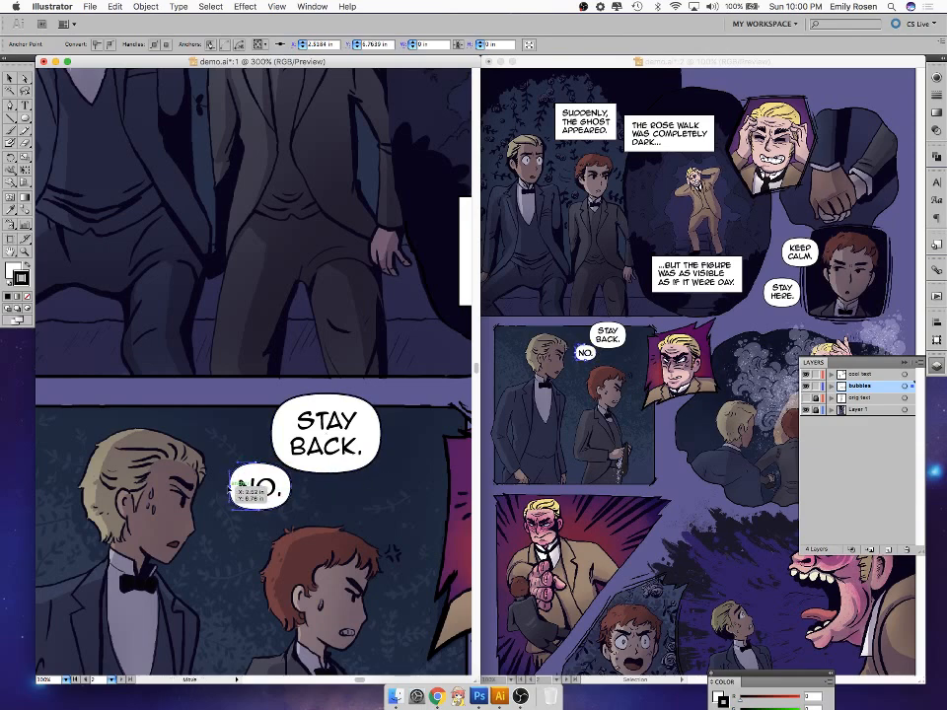
{"action": "left_click", "coordinate": [277, 7]}
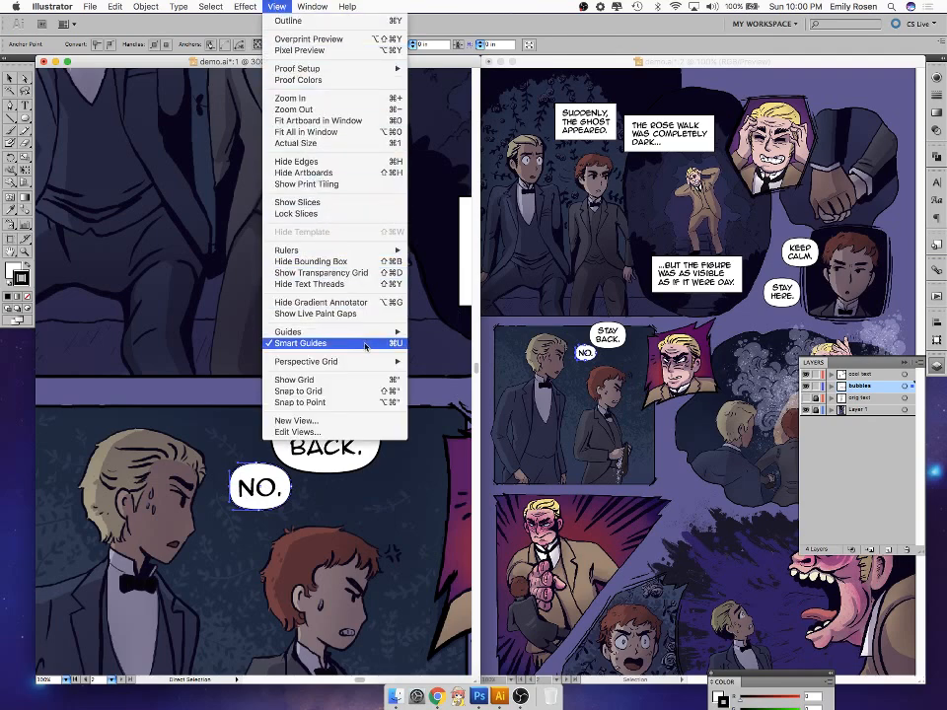
{"action": "left_click", "coordinate": [284, 8]}
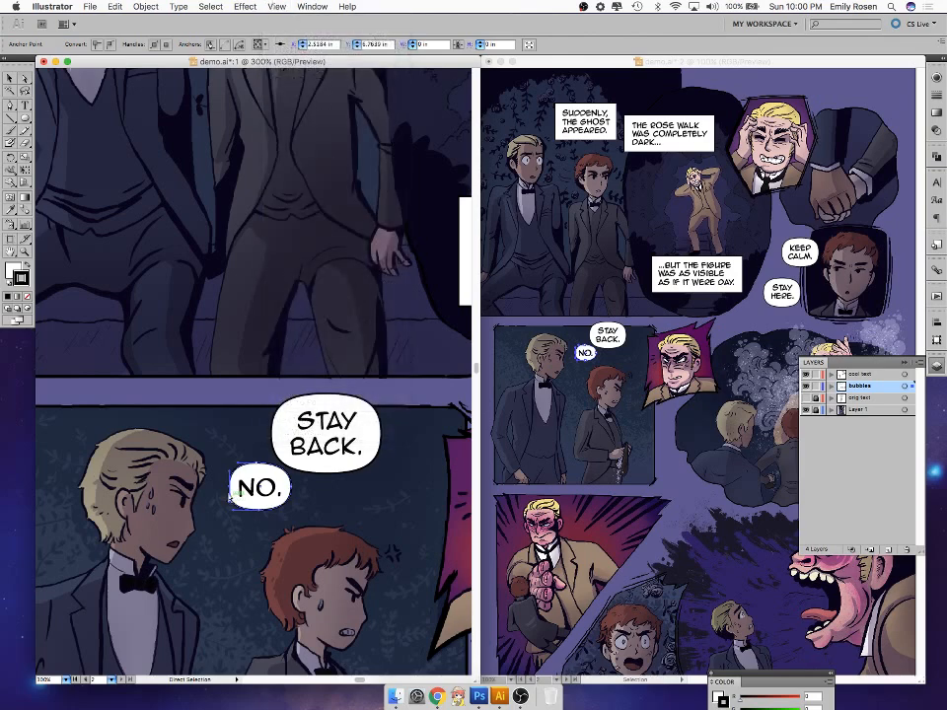
{"action": "mouse_move", "coordinate": [230, 486]}
{"action": "left_mouse_down"}
{"action": "mouse_move", "coordinate": [221, 486]}
{"action": "mouse_move", "coordinate": [237, 491]}
{"action": "mouse_move", "coordinate": [225, 487]}
{"action": "left_mouse_up"}
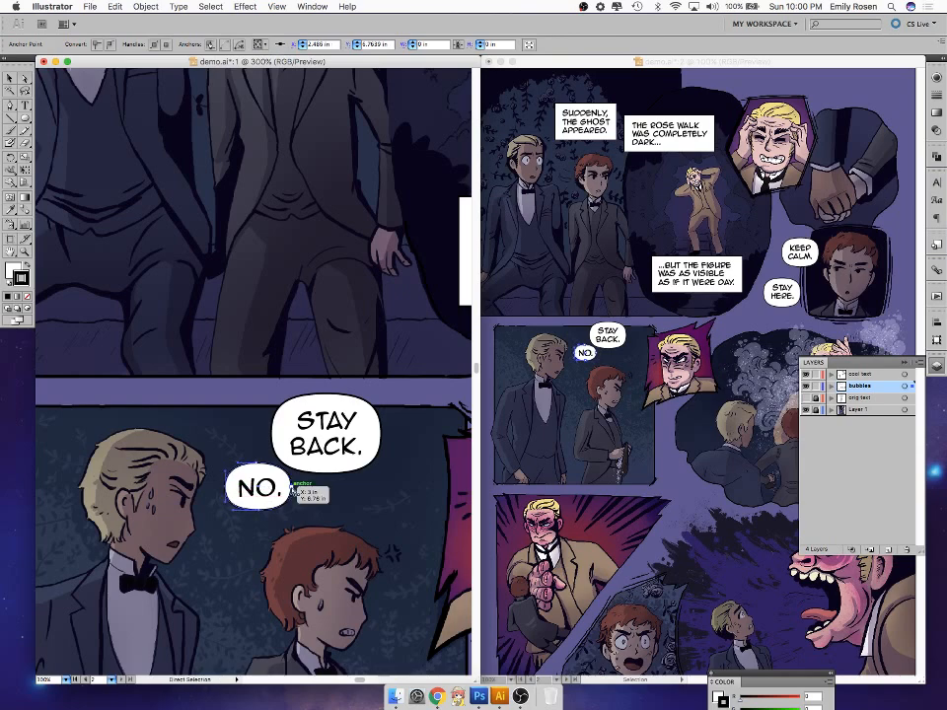
- Turn off Smart Guides and deselect the "NO." balloon
{"action": "left_click", "coordinate": [279, 7]}
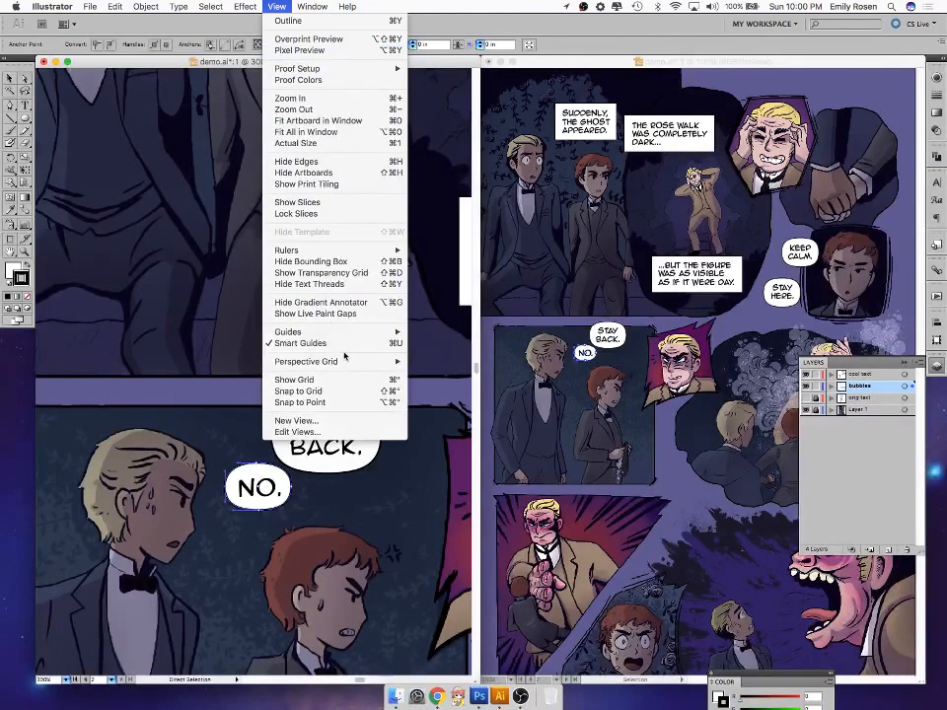
{"action": "left_click", "coordinate": [395, 342]}
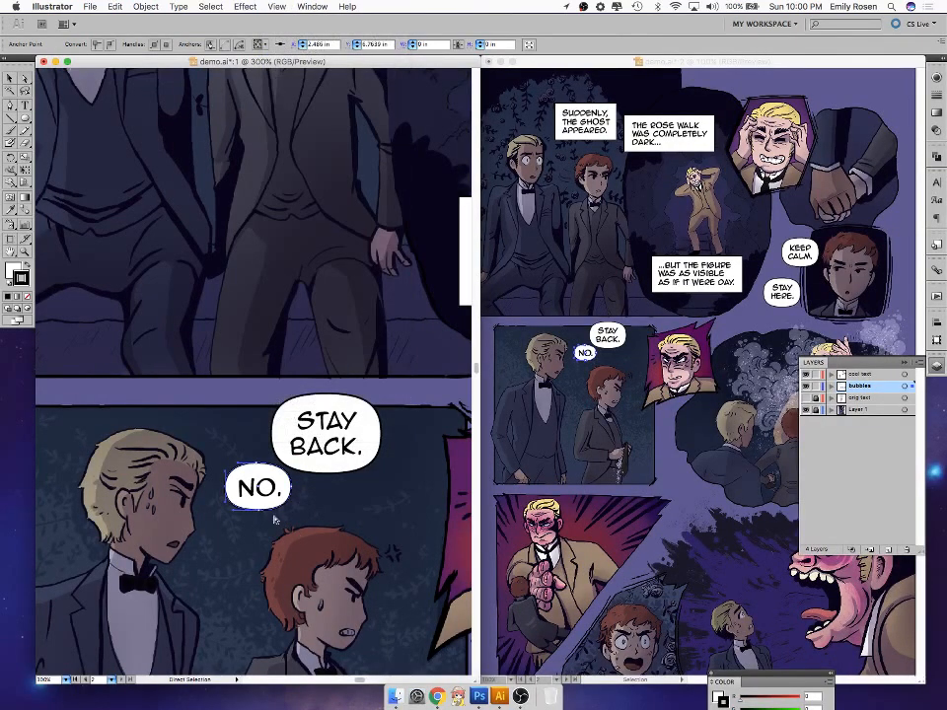
{"action": "left_click", "coordinate": [282, 563]}
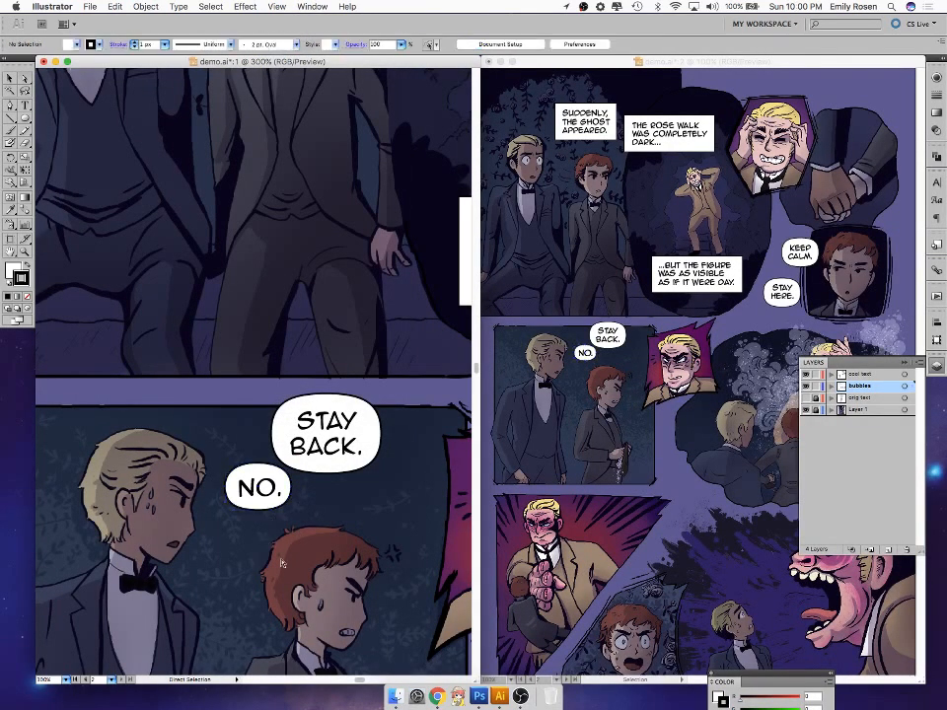
- Shift the "NO." balloon slightly left and pull its right anchor point out to about X 3.02 in
{"action": "left_click", "coordinate": [261, 510]}
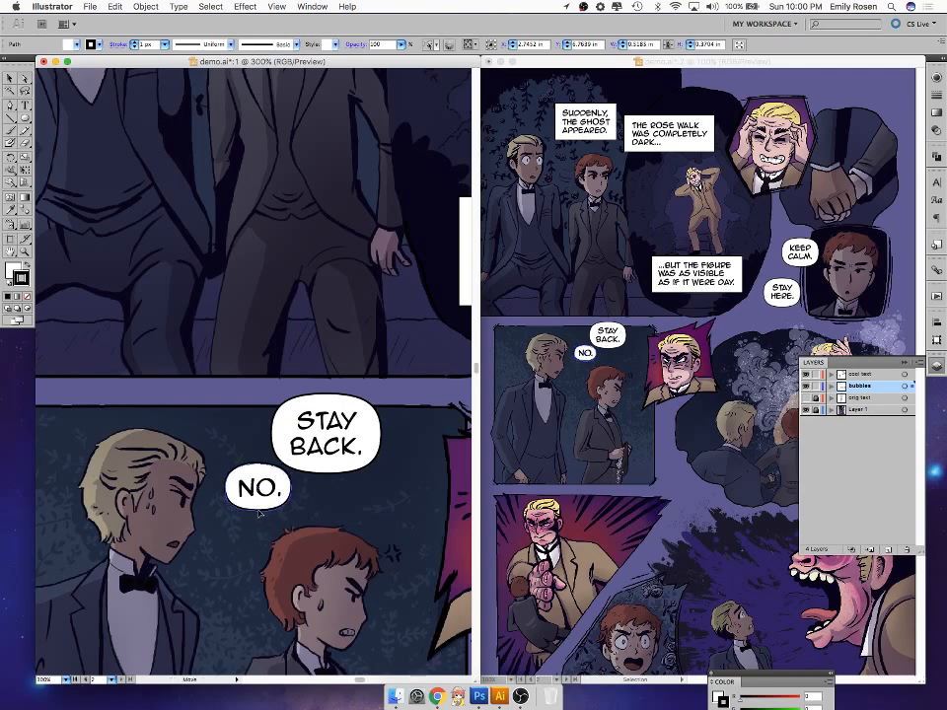
{"action": "key", "text": "a"}
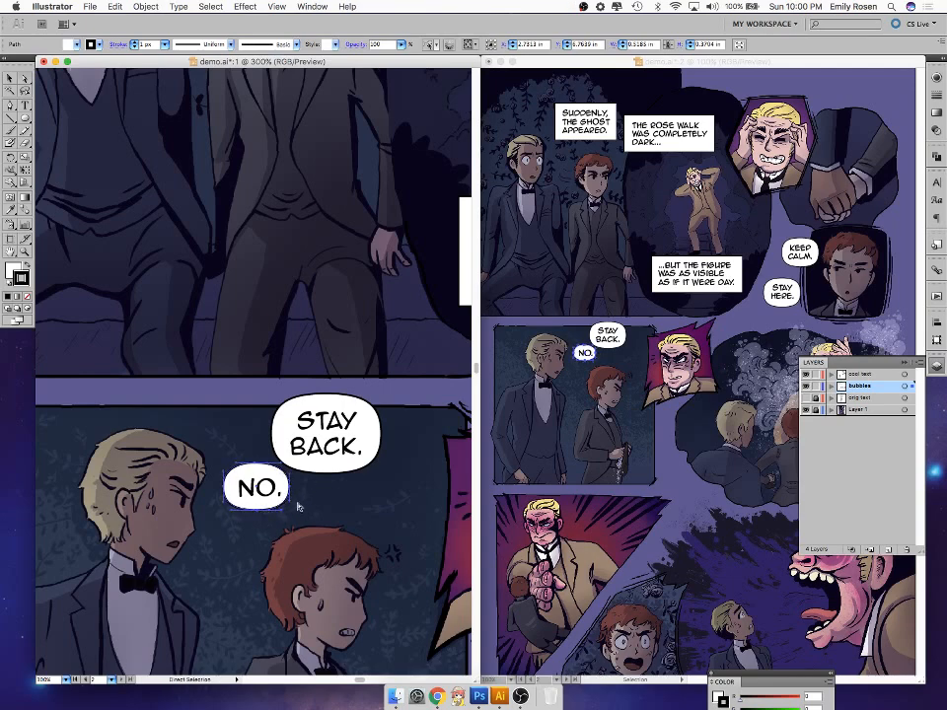
{"action": "left_click", "coordinate": [256, 512]}
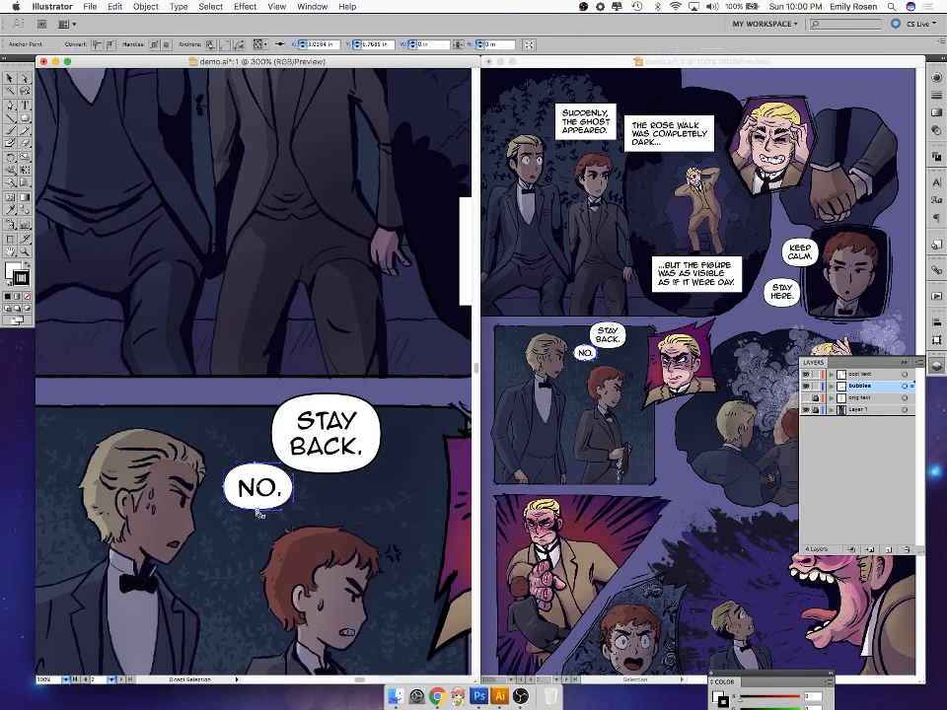
{"action": "left_click", "coordinate": [294, 516]}
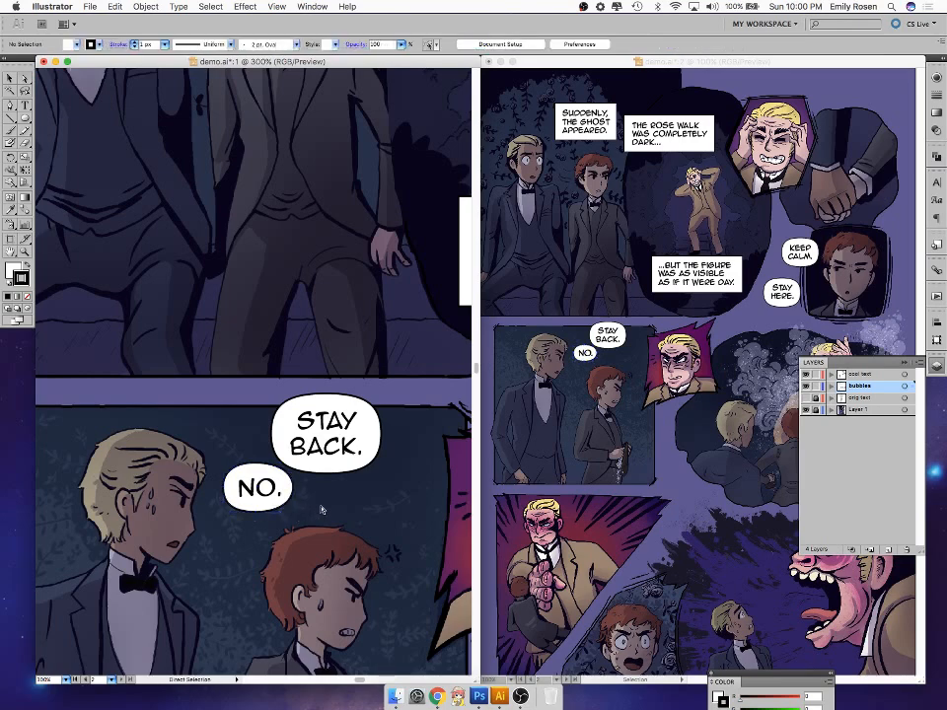
- Fine-tune the top and bottom anchor points of the "NO." balloon around its text and deselect it
{"action": "left_click", "coordinate": [258, 464]}
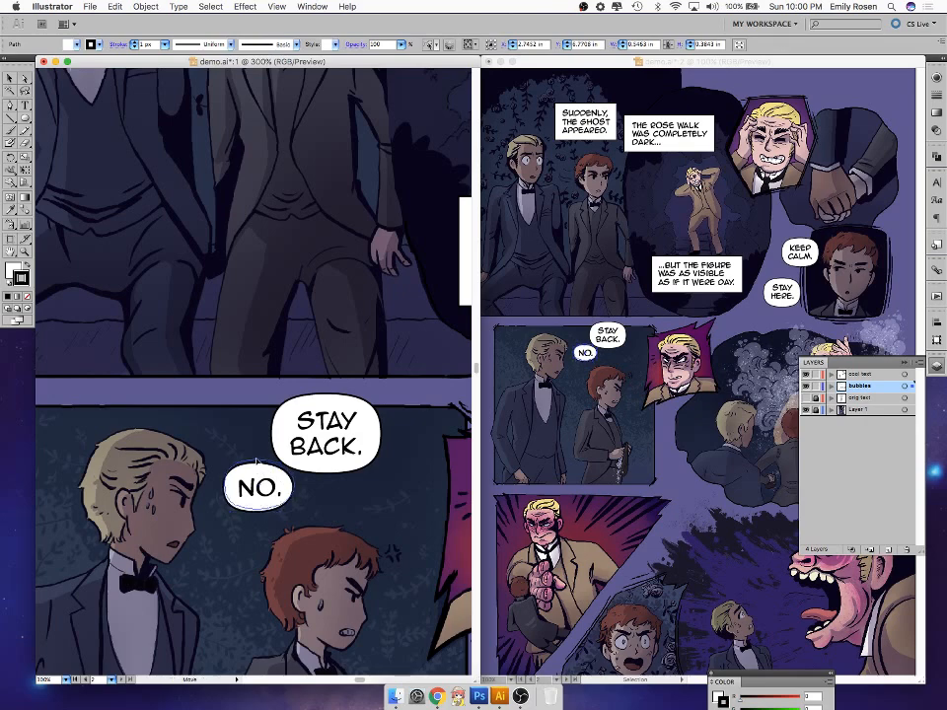
{"action": "left_click_drag", "start_coordinate": [255, 460], "coordinate": [257, 461]}
{"action": "left_click_drag", "start_coordinate": [259, 511], "coordinate": [255, 515]}
{"action": "left_click", "coordinate": [257, 467]}
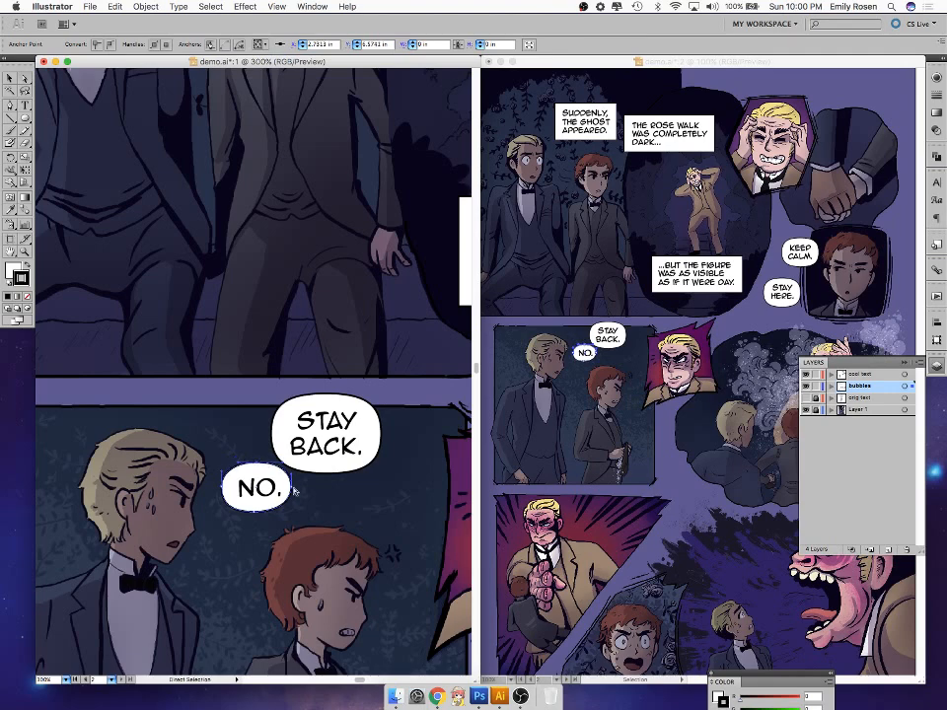
{"action": "left_click", "coordinate": [292, 490]}
{"action": "left_click", "coordinate": [447, 562]}
- Move the "GET OUT OF HERE. GO!" and "YOU'RE MAKING IT STRONGER. GO." text from the side artboard into the smoky ghost panel
{"action": "key", "text": "space"}
{"action": "left_click_drag", "start_coordinate": [448, 578], "coordinate": [267, 454]}
{"action": "left_click_drag", "start_coordinate": [416, 549], "coordinate": [178, 487]}
{"action": "mouse_move", "coordinate": [390, 575]}
{"action": "left_mouse_down"}
{"action": "mouse_move", "coordinate": [159, 514]}
{"action": "mouse_move", "coordinate": [407, 582]}
{"action": "left_mouse_up"}
{"action": "left_click", "coordinate": [600, 562]}
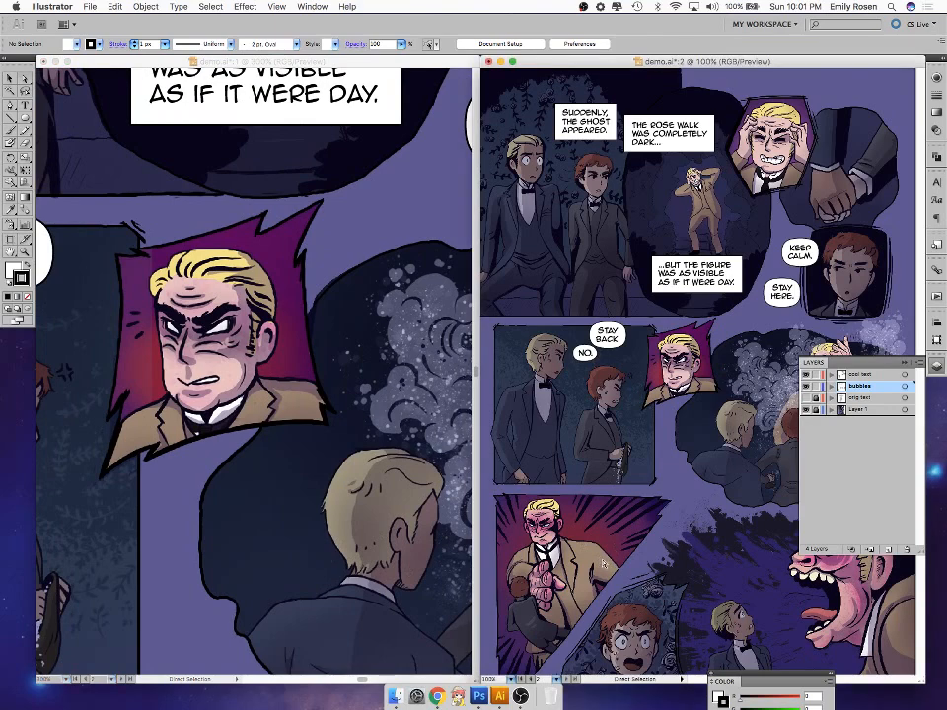
{"action": "key", "text": "super+minus"}
{"action": "key", "text": "super+minus"}
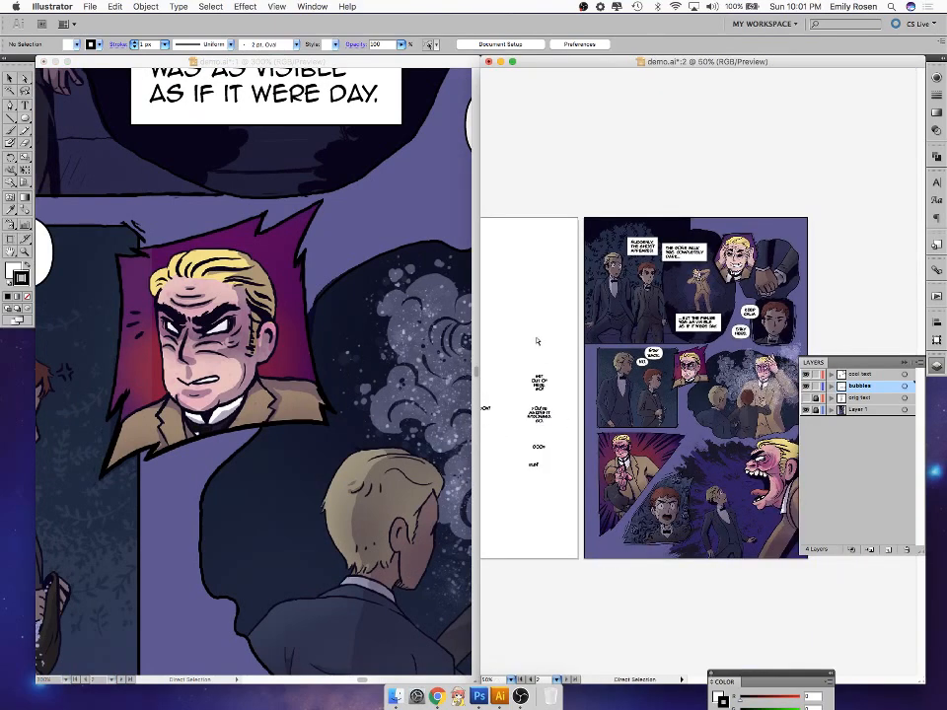
{"action": "left_click_drag", "start_coordinate": [540, 347], "coordinate": [730, 412]}
{"action": "key", "text": "super+plus"}
{"action": "key", "text": "super+plus"}
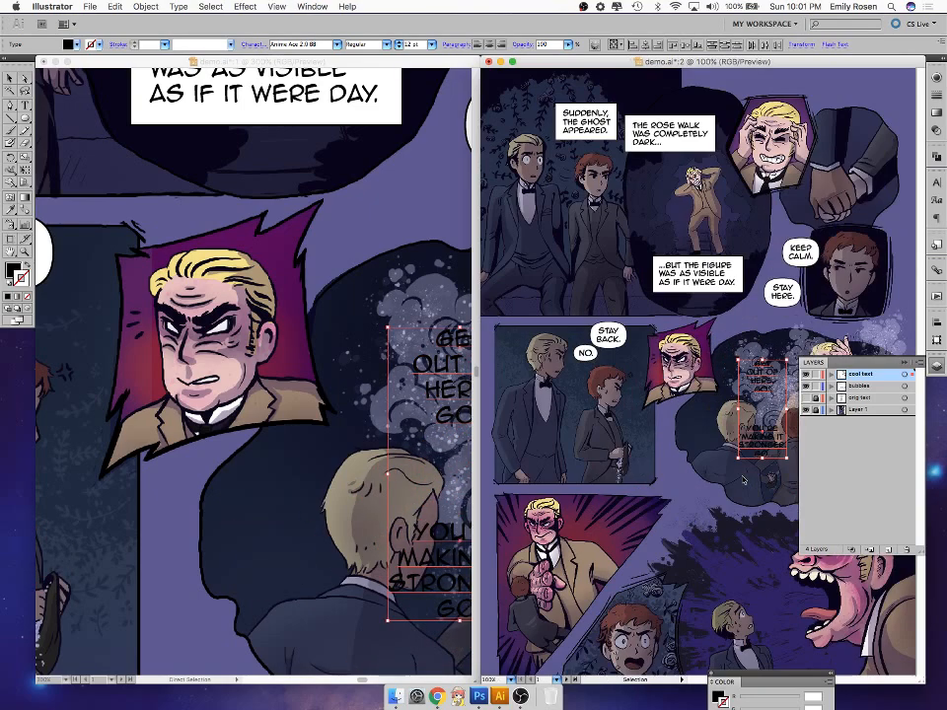
- Collapse the Layers panel and shift both new dialogue texts up and slightly left within the smoky ghost panel
{"action": "left_click", "coordinate": [938, 368]}
{"action": "key", "text": "a"}
{"action": "left_click", "coordinate": [353, 551]}
{"action": "left_click_drag", "start_coordinate": [383, 556], "coordinate": [141, 509]}
{"action": "left_click_drag", "start_coordinate": [252, 366], "coordinate": [239, 316]}
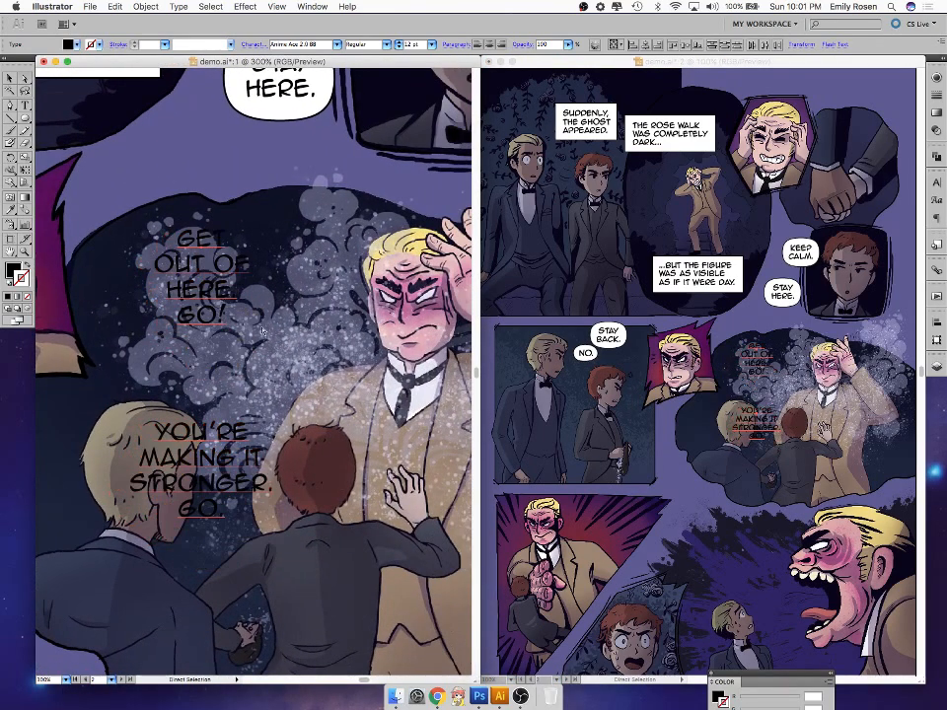
- Move the "YOU'RE MAKING IT STRONGER. GO." text down to the lower-left edge of the smoky ghost panel
{"action": "left_click", "coordinate": [336, 400]}
{"action": "left_click_drag", "start_coordinate": [302, 575], "coordinate": [426, 511]}
{"action": "left_click_drag", "start_coordinate": [335, 405], "coordinate": [133, 533]}
{"action": "left_click_drag", "start_coordinate": [414, 262], "coordinate": [360, 360]}
- Place a copy of the "STAY HERE." balloon behind "GET OUT OF HERE. GO!" and size it to about 0.93 by 1.09 in
{"action": "left_click", "coordinate": [364, 147]}
{"action": "key", "text": "v"}
{"action": "key", "text": "super+v"}
{"action": "left_click_drag", "start_coordinate": [284, 402], "coordinate": [333, 377]}
{"action": "left_click_drag", "start_coordinate": [336, 310], "coordinate": [341, 312]}
{"action": "key", "text": "Left"}
{"action": "key", "text": "Left"}
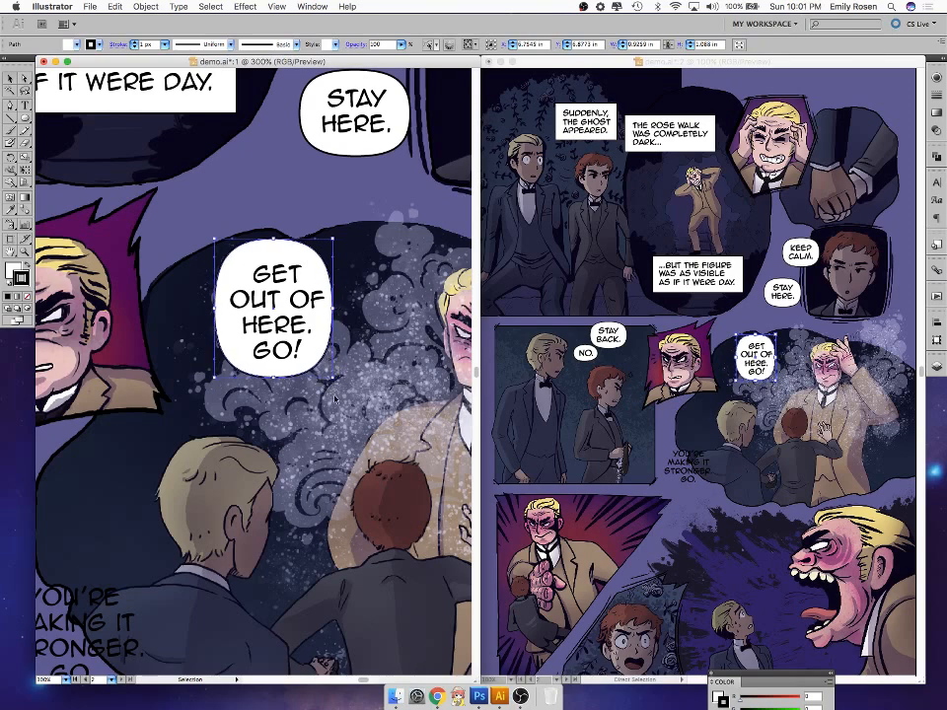
- Widen the "GET OUT OF HERE. GO!" balloon to about 0.96 in and extend its bottom edge slightly
{"action": "left_click_drag", "start_coordinate": [333, 308], "coordinate": [338, 308]}
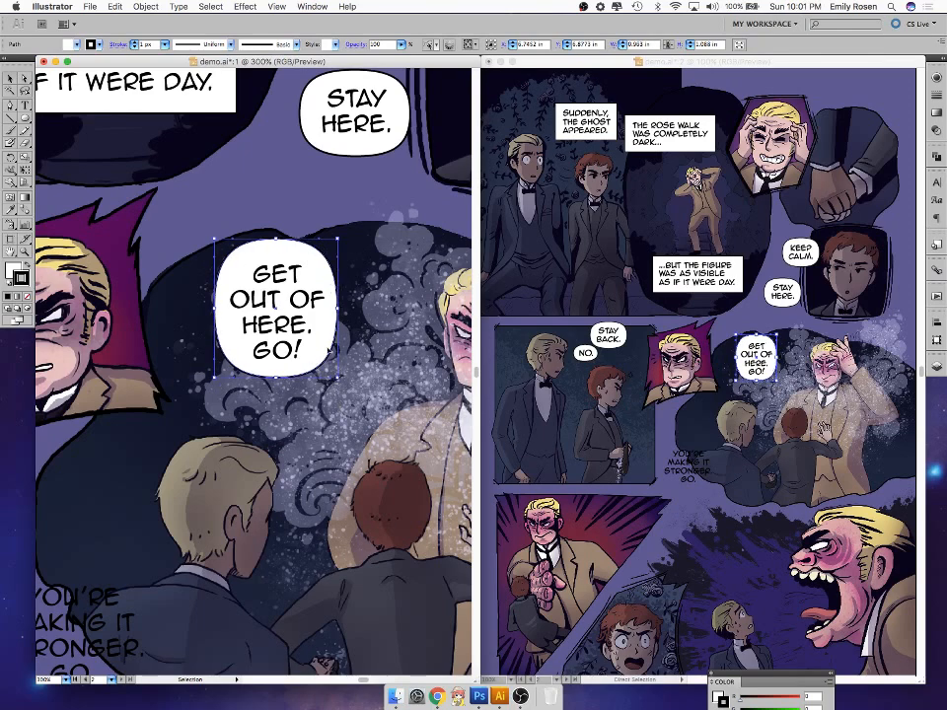
{"action": "left_click_drag", "start_coordinate": [276, 378], "coordinate": [278, 382]}
{"action": "left_click", "coordinate": [288, 473]}
- Copy the "GET OUT OF HERE. GO!" balloon behind "YOU'RE MAKING IT STRONGER. GO." and stretch it to about 1.35 by 1.12 in
{"action": "left_click", "coordinate": [311, 262]}
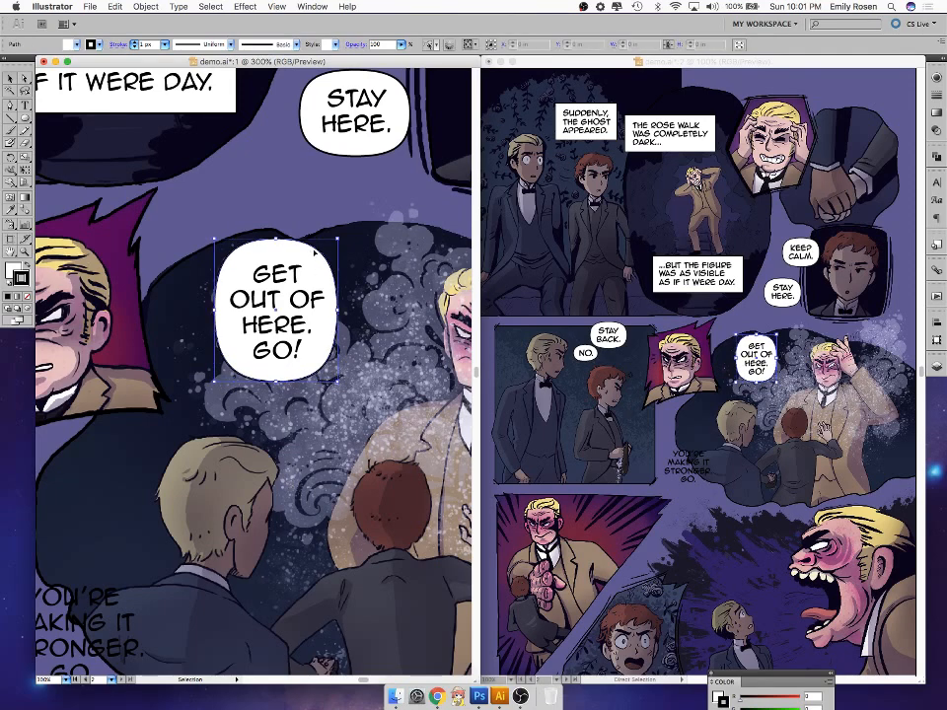
{"action": "key", "text": "super+c"}
{"action": "key", "text": "space"}
{"action": "left_click_drag", "start_coordinate": [231, 598], "coordinate": [353, 440]}
{"action": "key", "text": "super+v"}
{"action": "key", "text": "v"}
{"action": "left_click_drag", "start_coordinate": [299, 390], "coordinate": [280, 472]}
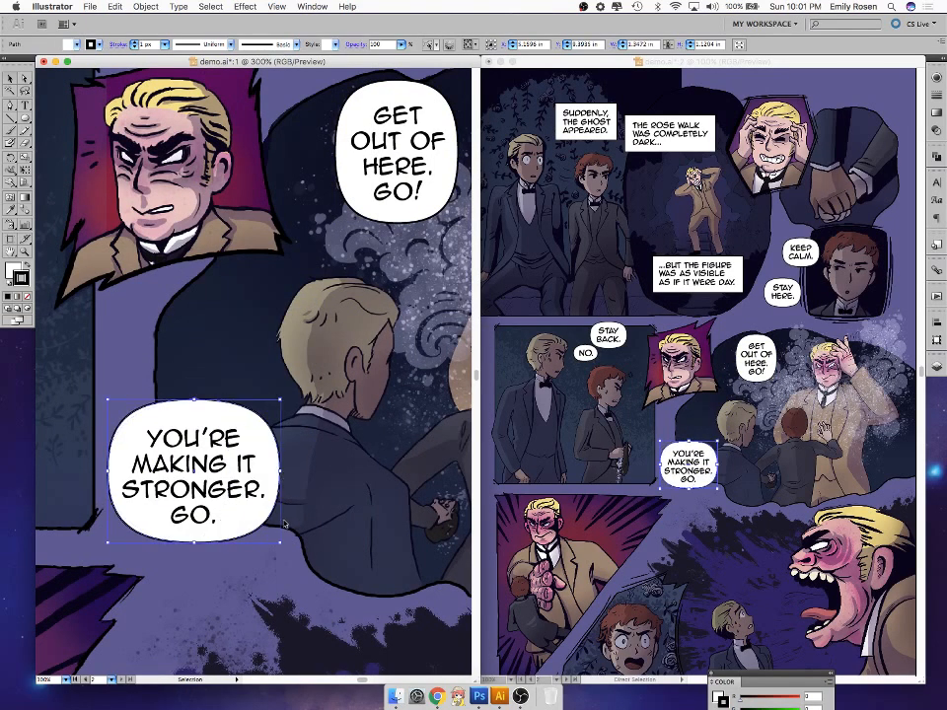
{"action": "left_click", "coordinate": [276, 564]}
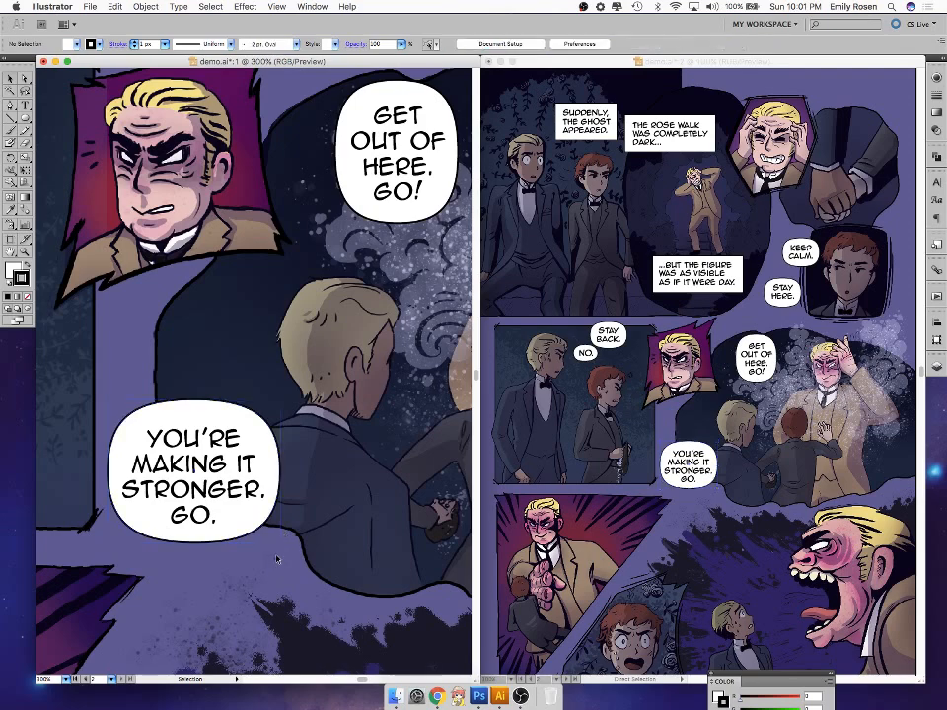
- Widen the "YOU'RE MAKING IT STRONGER. GO." balloon on its right side and nudge the text right and up to recentre it
{"action": "left_click", "coordinate": [278, 474]}
{"action": "left_click_drag", "start_coordinate": [280, 472], "coordinate": [292, 473]}
{"action": "left_click", "coordinate": [257, 489]}
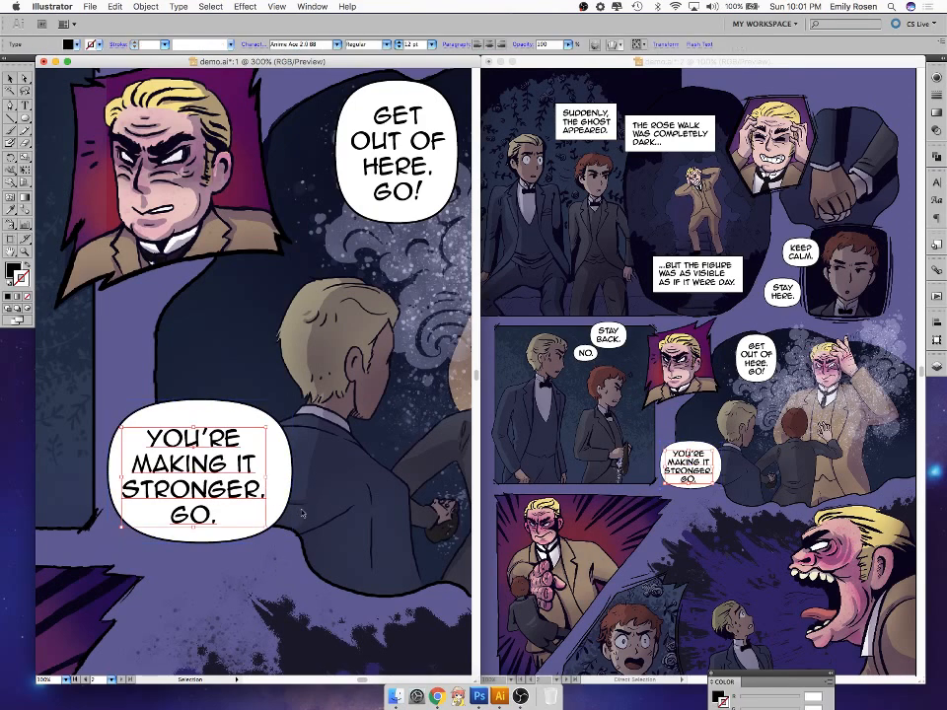
{"action": "key", "text": "Right"}
{"action": "key", "text": "Right"}
{"action": "key", "text": "Right"}
{"action": "key", "text": "Left"}
{"action": "key", "text": "Right"}
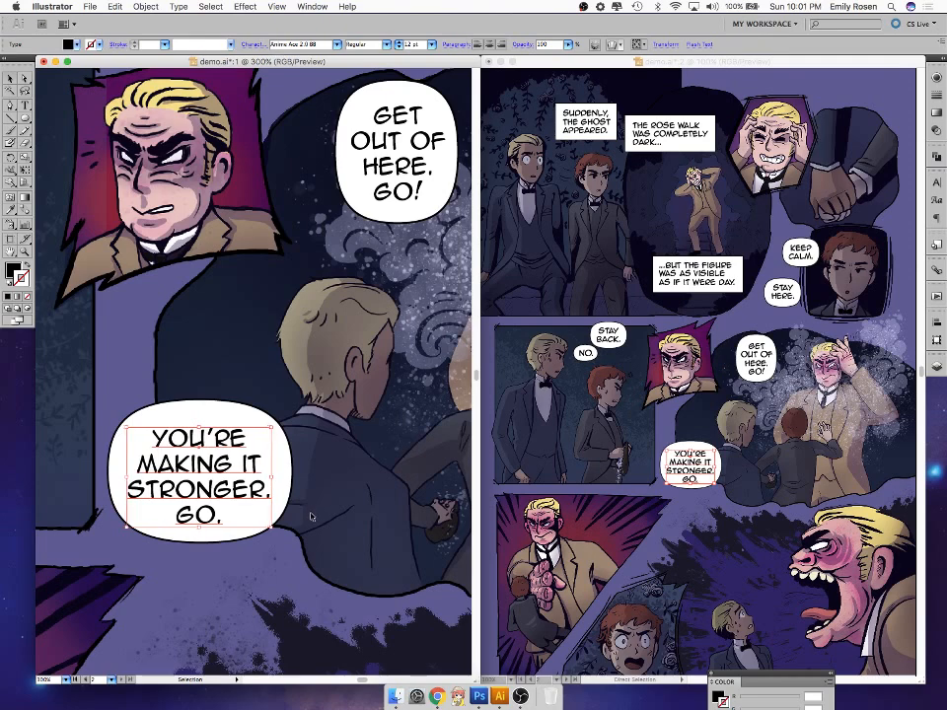
{"action": "key", "text": "Up"}
- Move the "YOU'RE MAKING IT STRONGER. GO." balloon together with its text slightly right and down
{"action": "left_click", "coordinate": [286, 573]}
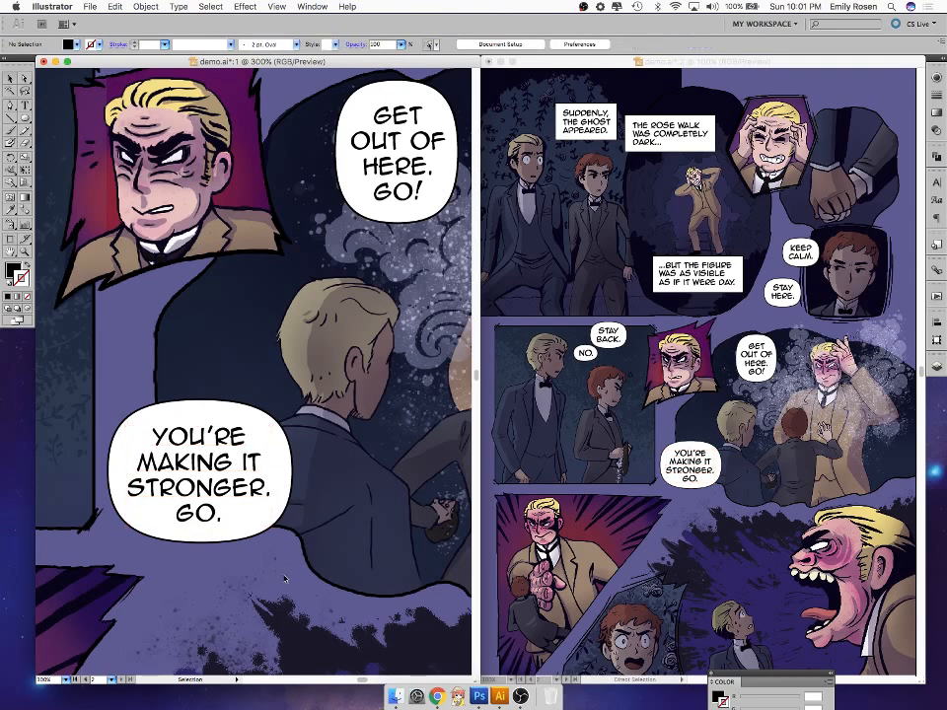
{"action": "left_click_drag", "start_coordinate": [242, 553], "coordinate": [261, 529]}
{"action": "left_click", "coordinate": [226, 593]}
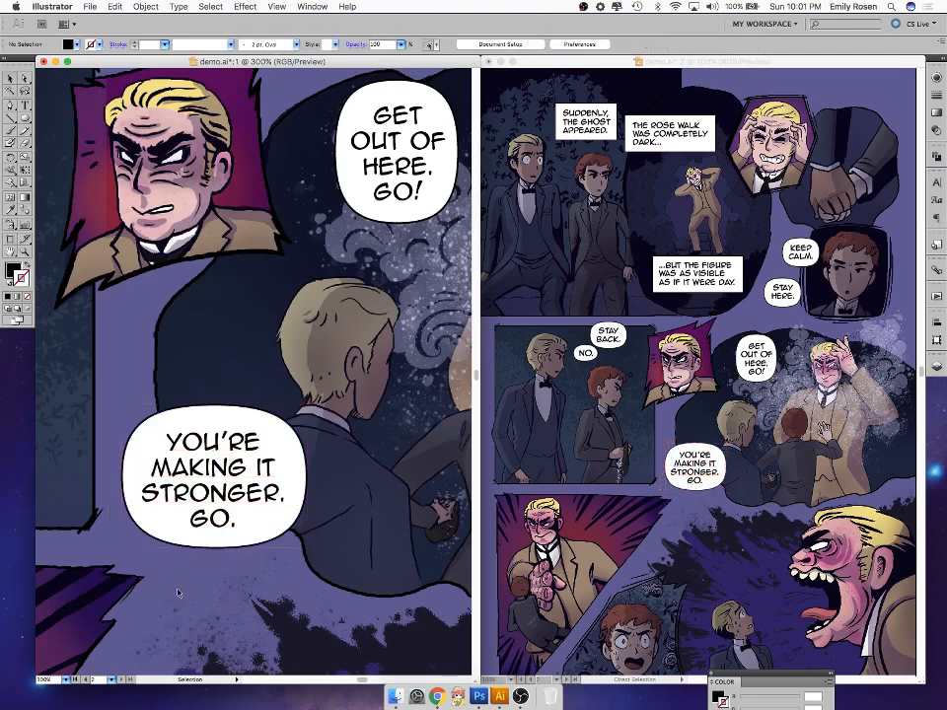
- Move the "OOOF" text from the side artboard onto the panel where the blond man grabs the smaller figure
{"action": "left_click_drag", "start_coordinate": [126, 581], "coordinate": [298, 467]}
{"action": "left_click_drag", "start_coordinate": [174, 539], "coordinate": [196, 436]}
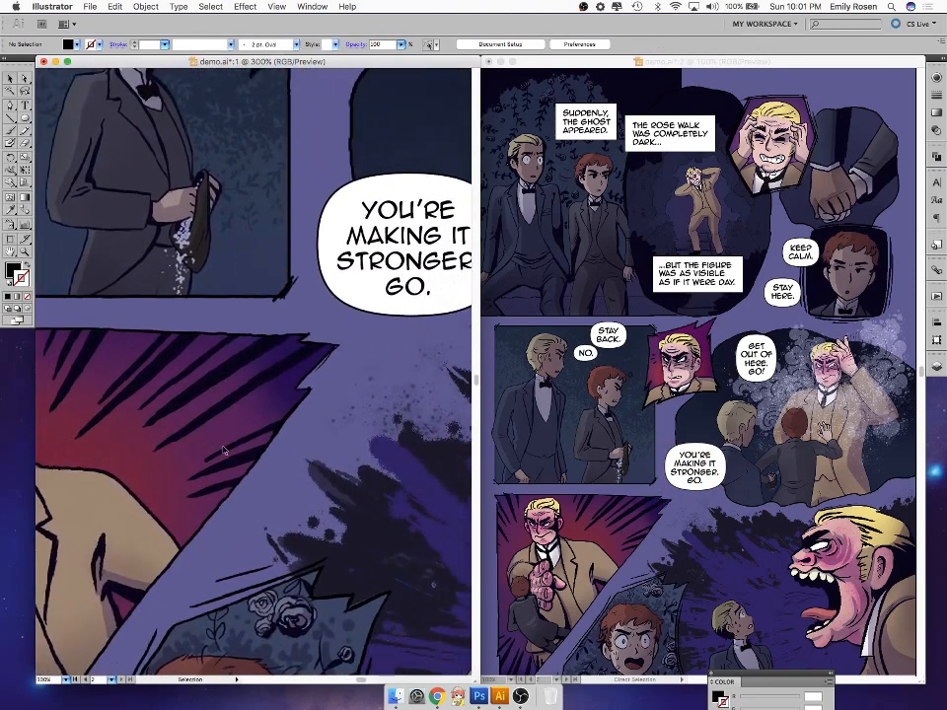
{"action": "key", "text": "super+minus"}
{"action": "key", "text": "super+minus"}
{"action": "left_click_drag", "start_coordinate": [296, 511], "coordinate": [346, 468]}
{"action": "left_click_drag", "start_coordinate": [297, 550], "coordinate": [222, 597]}
{"action": "left_click_drag", "start_coordinate": [150, 352], "coordinate": [431, 418]}
{"action": "left_click_drag", "start_coordinate": [428, 469], "coordinate": [429, 471]}
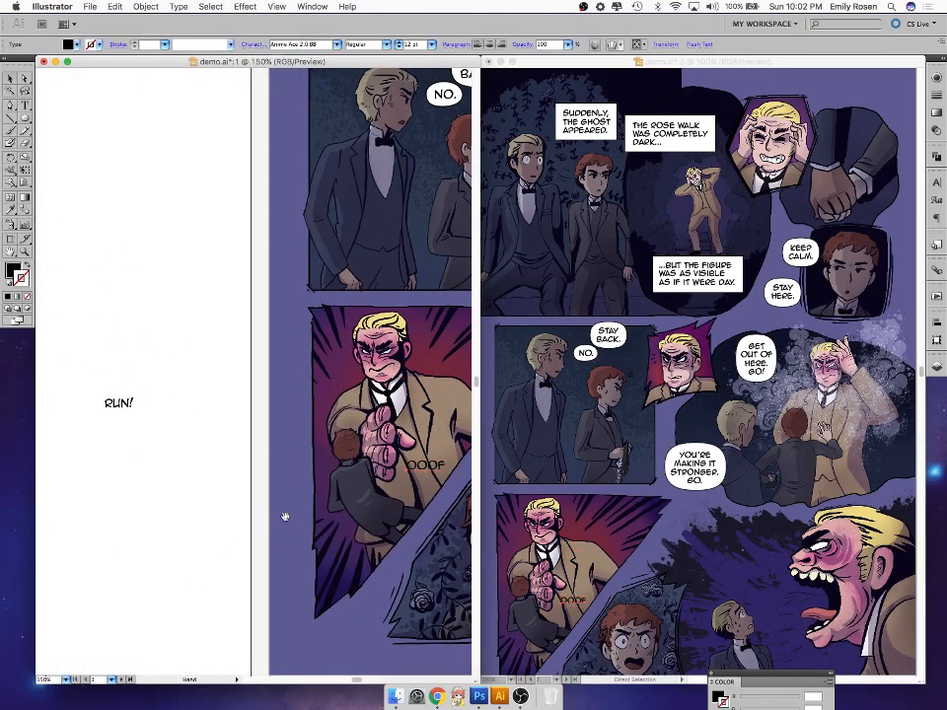
- Move the "RUN!" text from the side artboard to the space above the shouting redhead in the bottom panel
{"action": "left_click_drag", "start_coordinate": [124, 405], "coordinate": [414, 548]}
{"action": "left_click_drag", "start_coordinate": [386, 594], "coordinate": [220, 606]}
{"action": "left_click_drag", "start_coordinate": [247, 559], "coordinate": [395, 474]}
{"action": "left_click_drag", "start_coordinate": [415, 535], "coordinate": [238, 596]}
{"action": "left_click_drag", "start_coordinate": [340, 492], "coordinate": [449, 609]}
{"action": "left_click_drag", "start_coordinate": [239, 478], "coordinate": [330, 563]}
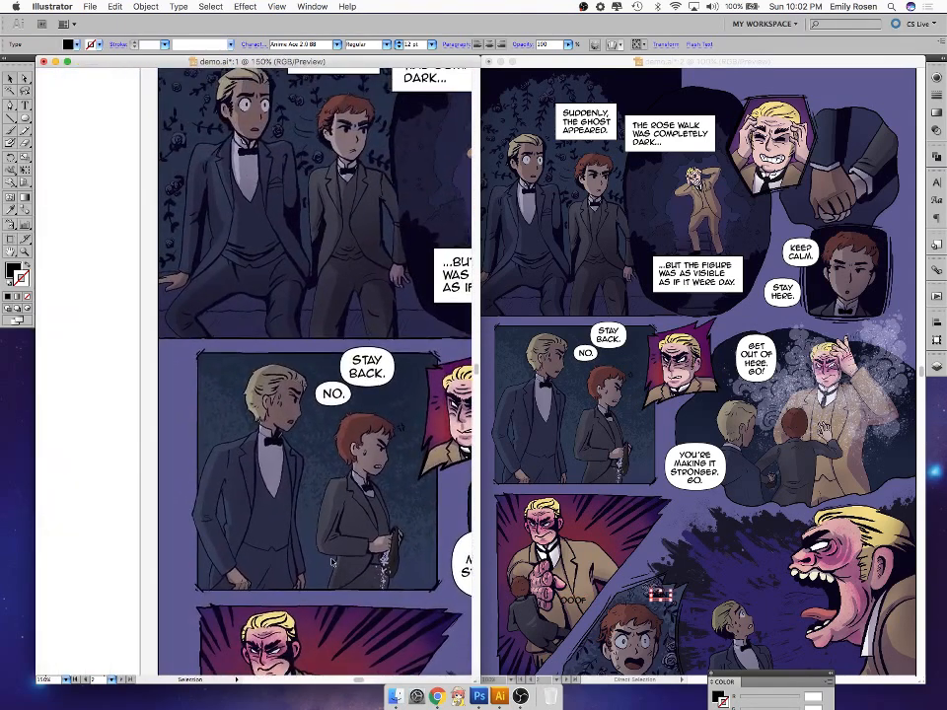
- Move the "GASP" text between the two men in the first panel and "SQUEEZE" beside the clasped hands
{"action": "key", "text": "super+minus"}
{"action": "key", "text": "super+minus"}
{"action": "key", "text": "super+minus"}
{"action": "key", "text": "super+minus"}
{"action": "key", "text": "super+equal"}
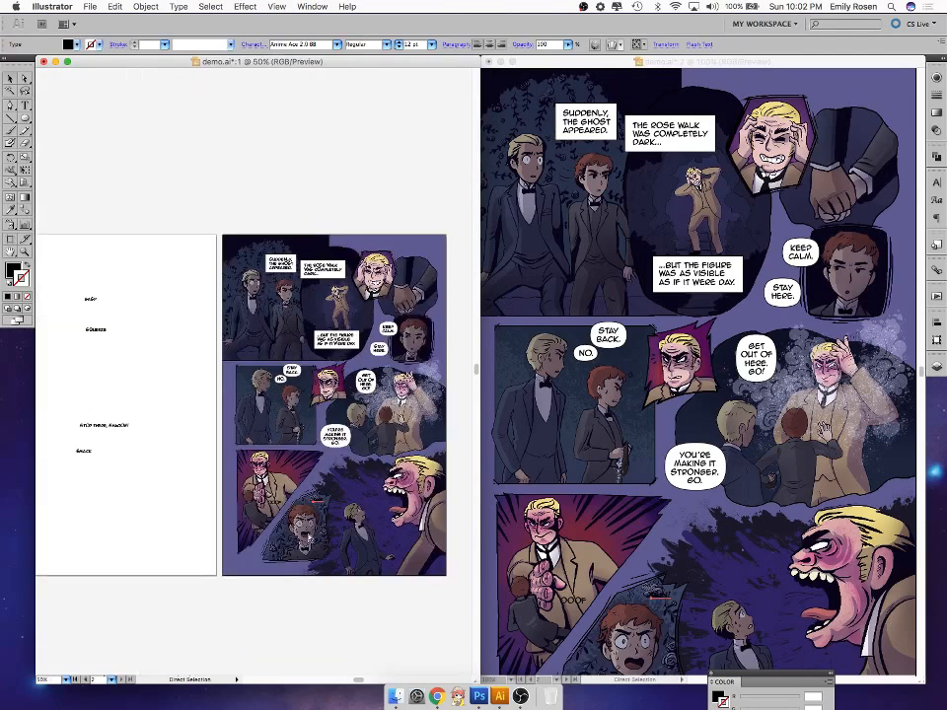
{"action": "left_click", "coordinate": [94, 299]}
{"action": "left_click_drag", "start_coordinate": [271, 291], "coordinate": [263, 287]}
{"action": "left_click_drag", "start_coordinate": [96, 333], "coordinate": [422, 308]}
- Move "STOP THERE, SHADOW!" into the smoky ghost panel and "SMACK" into the red panel below it
{"action": "left_click_drag", "start_coordinate": [124, 428], "coordinate": [396, 410]}
{"action": "left_click_drag", "start_coordinate": [85, 454], "coordinate": [296, 472]}
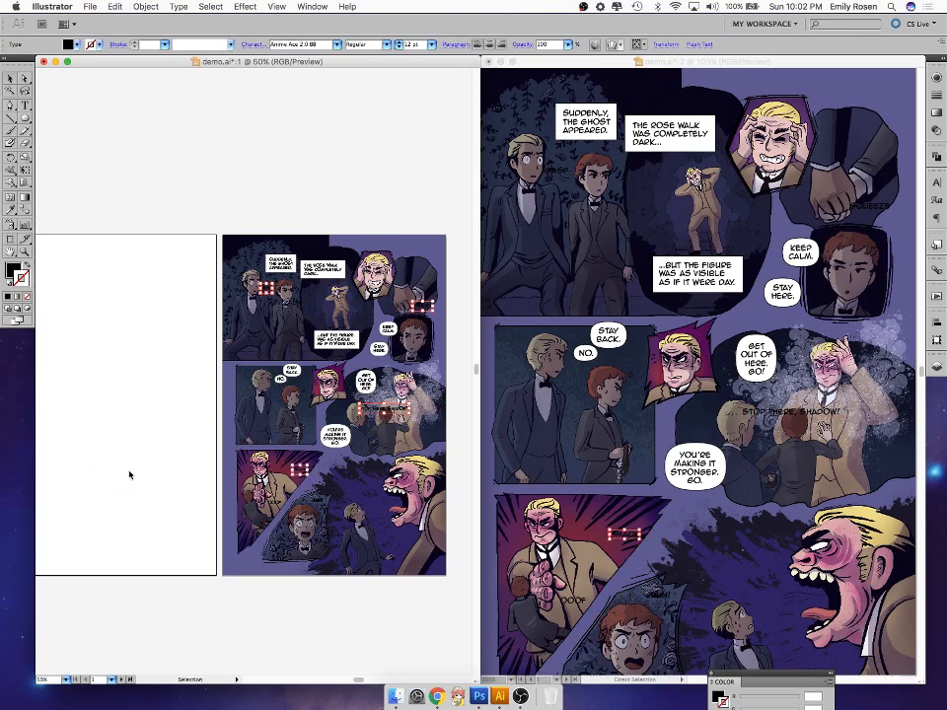
{"action": "left_click", "coordinate": [127, 475]}
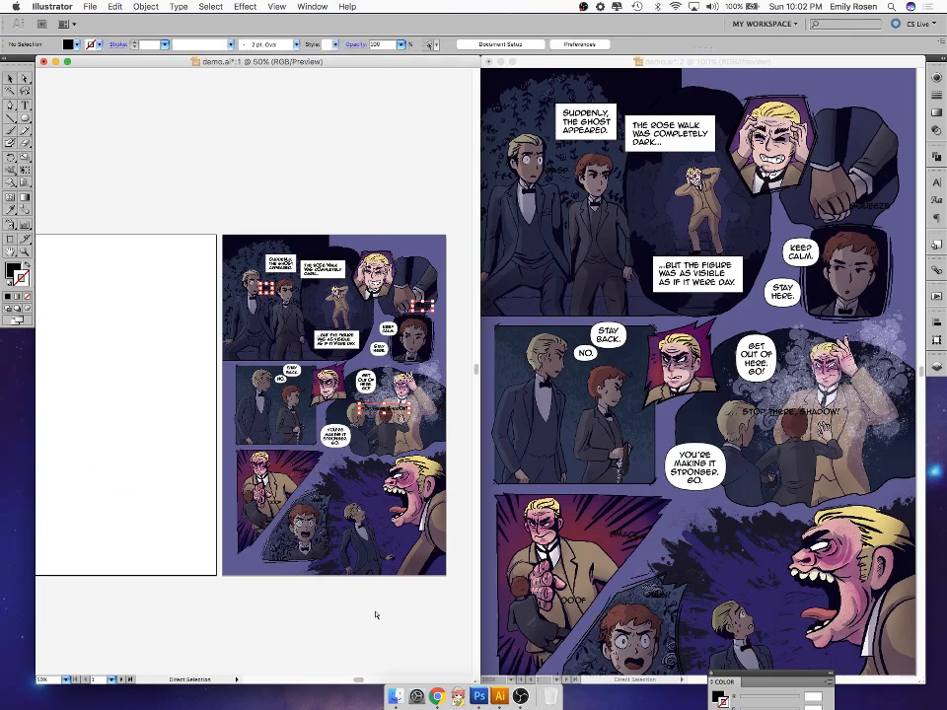
- Reposition the "SUDDENLY, THE GHOST APPEARED." caption box slightly left and up in the first panel
{"action": "key", "text": "super+equal"}
{"action": "key", "text": "super+equal"}
{"action": "left_click_drag", "start_coordinate": [416, 595], "coordinate": [245, 577]}
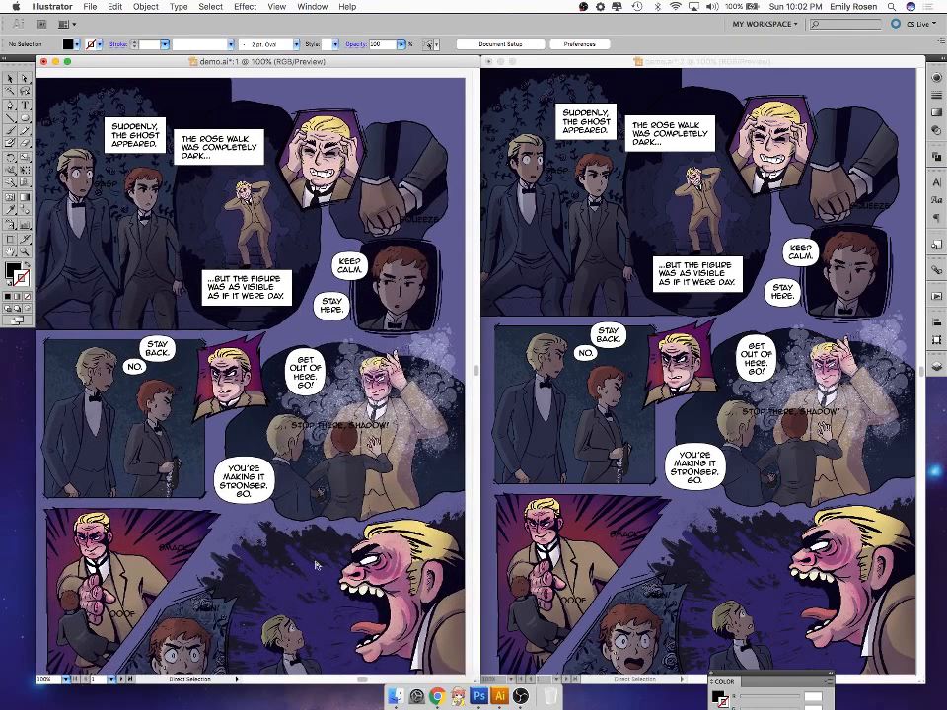
{"action": "key", "text": "super+minus"}
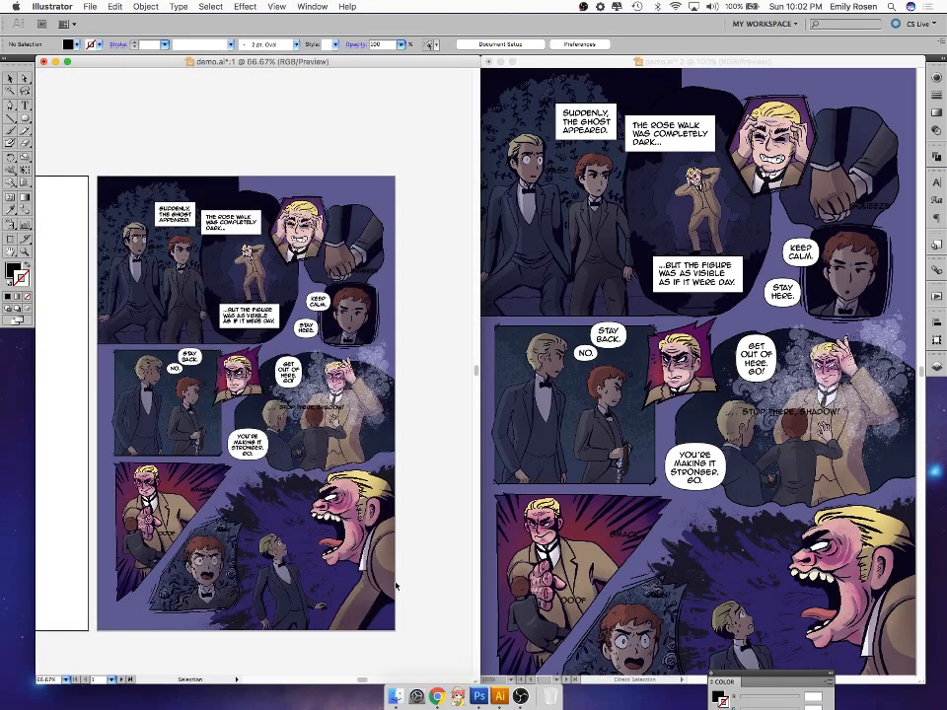
{"action": "left_click_drag", "start_coordinate": [314, 599], "coordinate": [335, 572]}
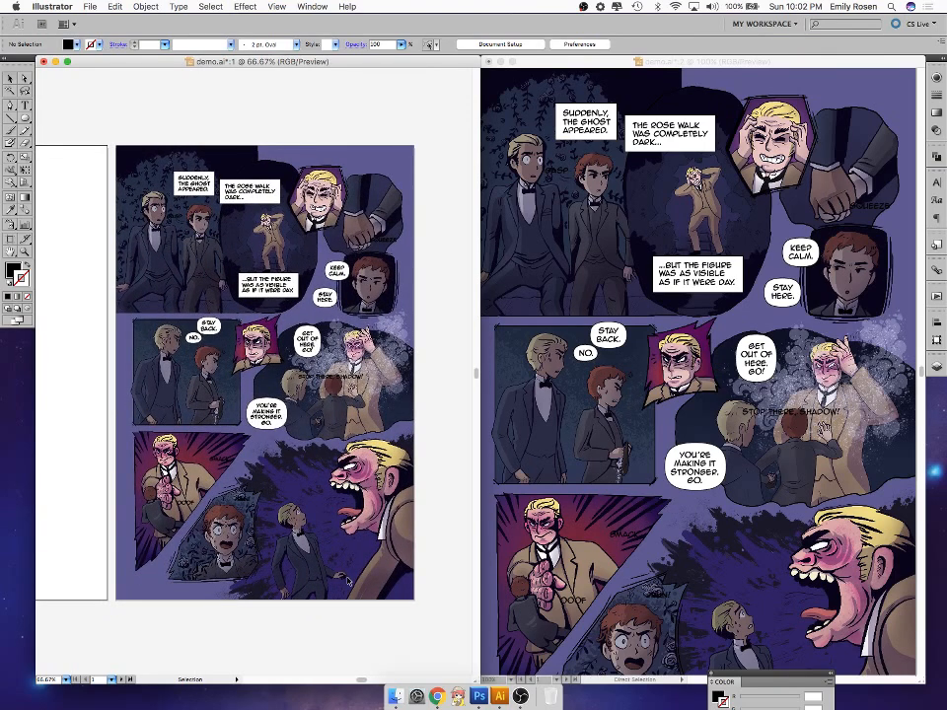
{"action": "left_click", "coordinate": [192, 178]}
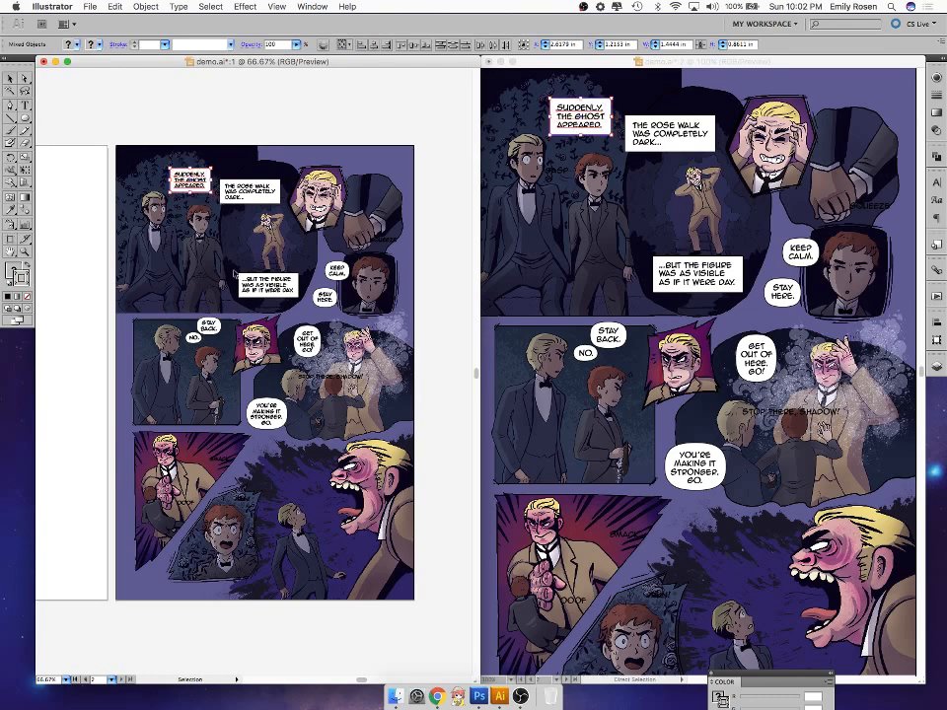
{"action": "key", "text": "a"}
{"action": "key", "text": "v"}
{"action": "left_click_drag", "start_coordinate": [193, 186], "coordinate": [195, 187]}
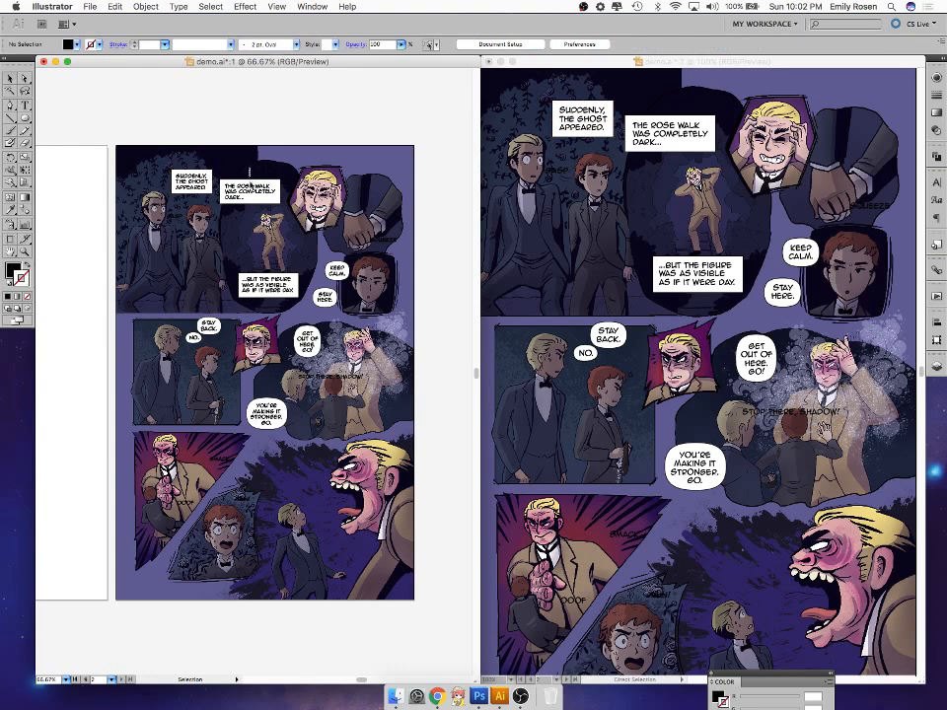
- Shift the "THE ROSE WALK WAS COMPLETELY DARK..." caption up and right, and lower the "...BUT THE FIGURE WAS AS VISIBLE" caption
{"action": "left_click_drag", "start_coordinate": [255, 197], "coordinate": [268, 193]}
{"action": "left_click_drag", "start_coordinate": [283, 288], "coordinate": [293, 313]}
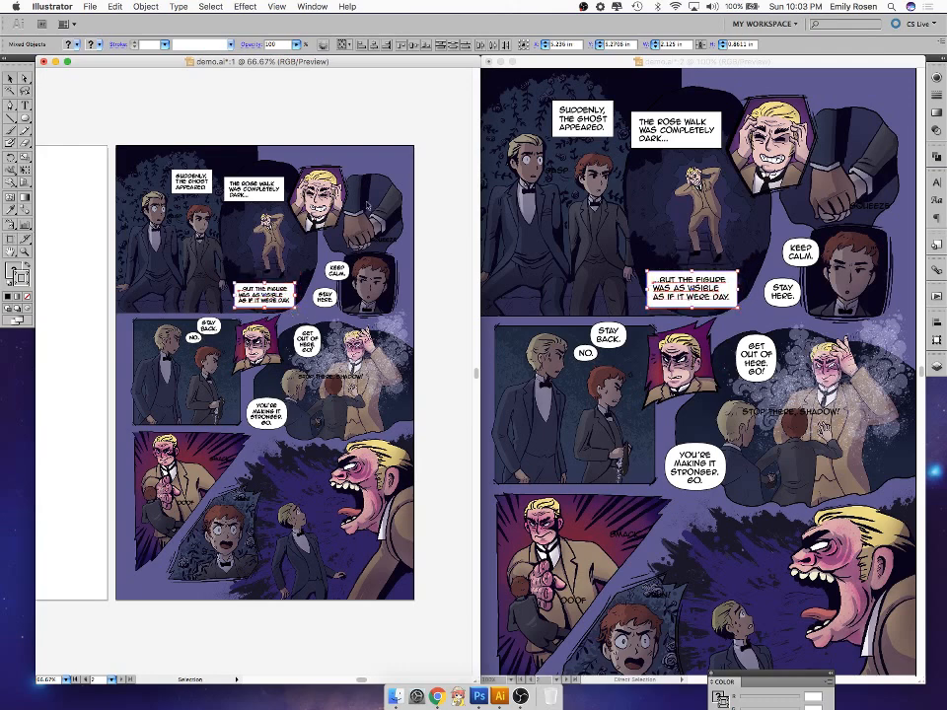
{"action": "left_click", "coordinate": [287, 102]}
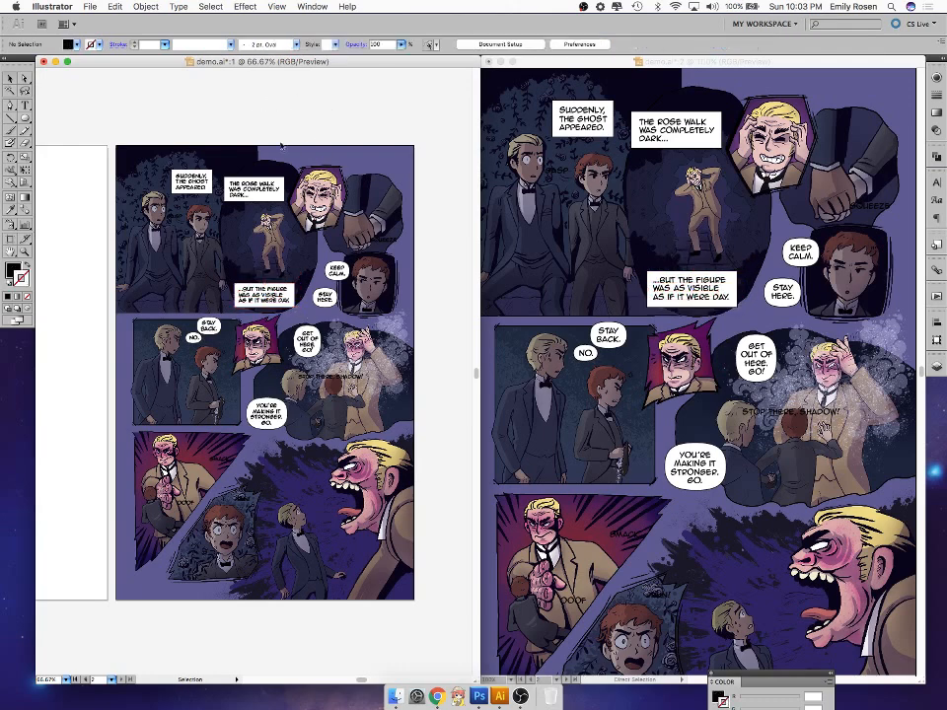
- Show the rulers and place horizontal guides just inside the top and bottom edges of the comic page
{"action": "key", "text": "super+r"}
{"action": "left_click_drag", "start_coordinate": [379, 71], "coordinate": [382, 273]}
{"action": "scroll", "coordinate": [410, 552], "scroll_direction": "down", "scroll_amount": 5}
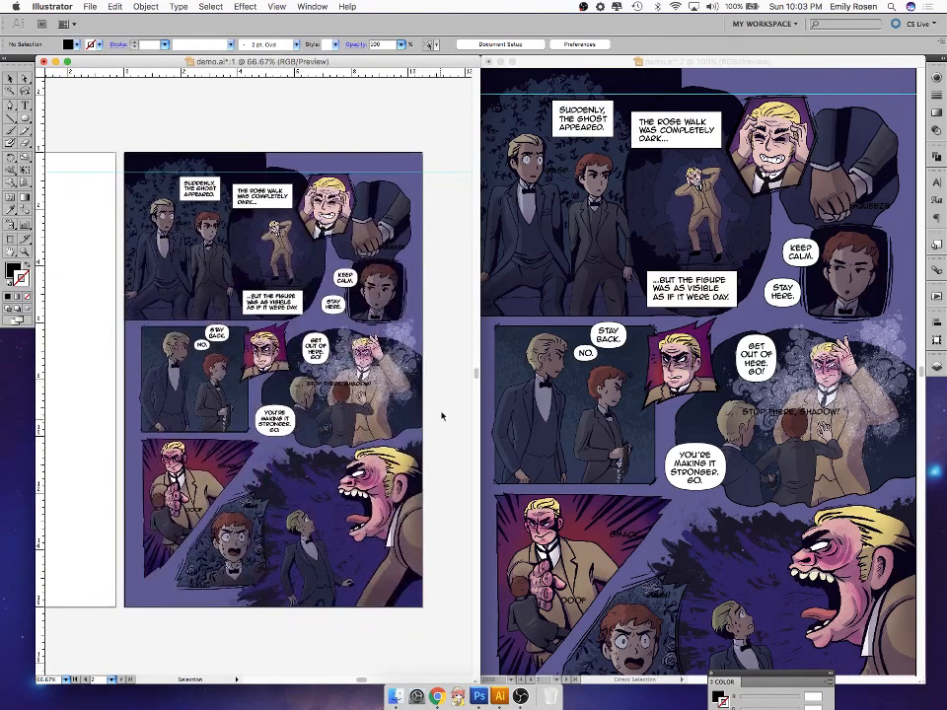
{"action": "left_click_drag", "start_coordinate": [437, 73], "coordinate": [411, 587]}
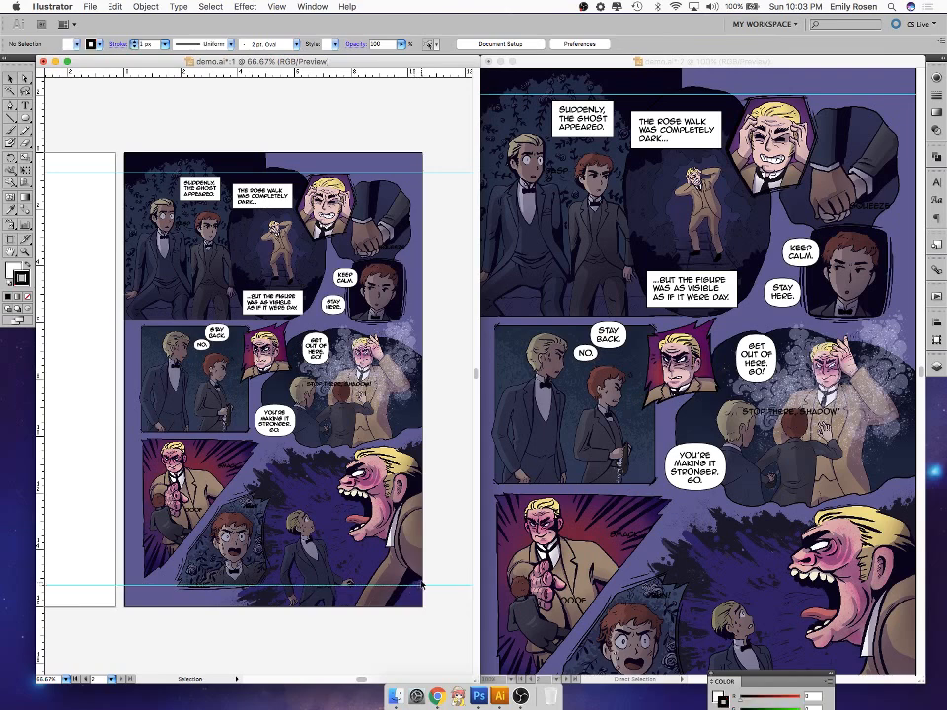
- Place vertical guides inside the comic page along its left and right margins
{"action": "left_click_drag", "start_coordinate": [41, 428], "coordinate": [144, 459]}
{"action": "left_click_drag", "start_coordinate": [46, 490], "coordinate": [406, 557]}
{"action": "left_click_drag", "start_coordinate": [403, 556], "coordinate": [403, 556]}
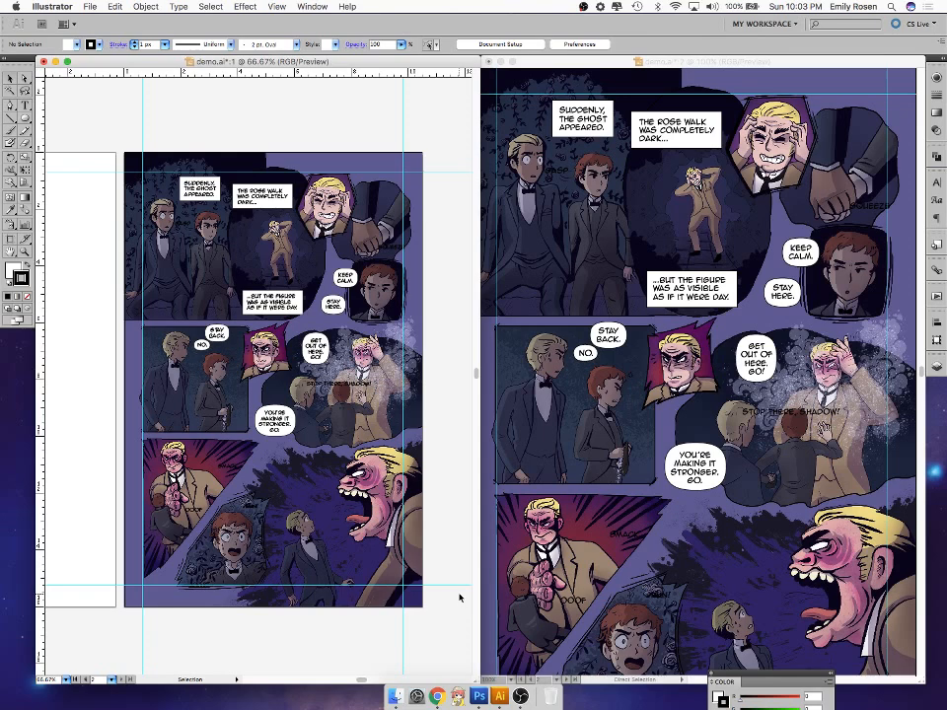
- Add a second set of four guides slightly outside the first ones, closer to the page edges
{"action": "left_click_drag", "start_coordinate": [419, 74], "coordinate": [418, 169]}
{"action": "left_click_drag", "start_coordinate": [39, 478], "coordinate": [134, 471]}
{"action": "left_click_drag", "start_coordinate": [39, 485], "coordinate": [405, 426]}
{"action": "left_click_drag", "start_coordinate": [444, 74], "coordinate": [397, 592]}
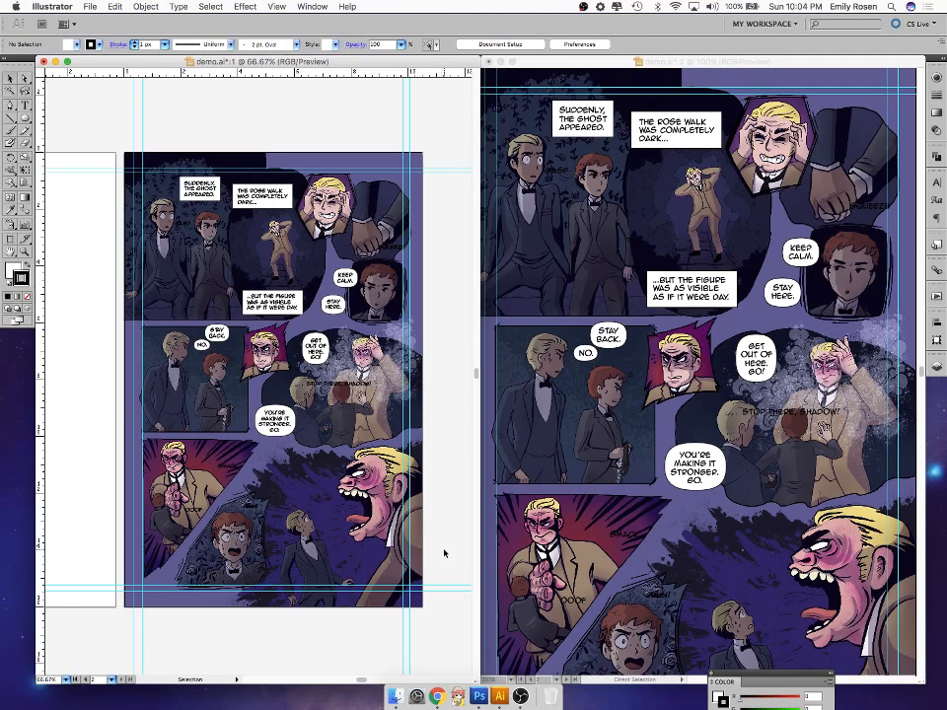
- Move the "SQUEEZE" text left, inside the margin guides, and shift the "STAY HERE." balloon slightly up and left
{"action": "left_click_drag", "start_coordinate": [394, 247], "coordinate": [355, 246]}
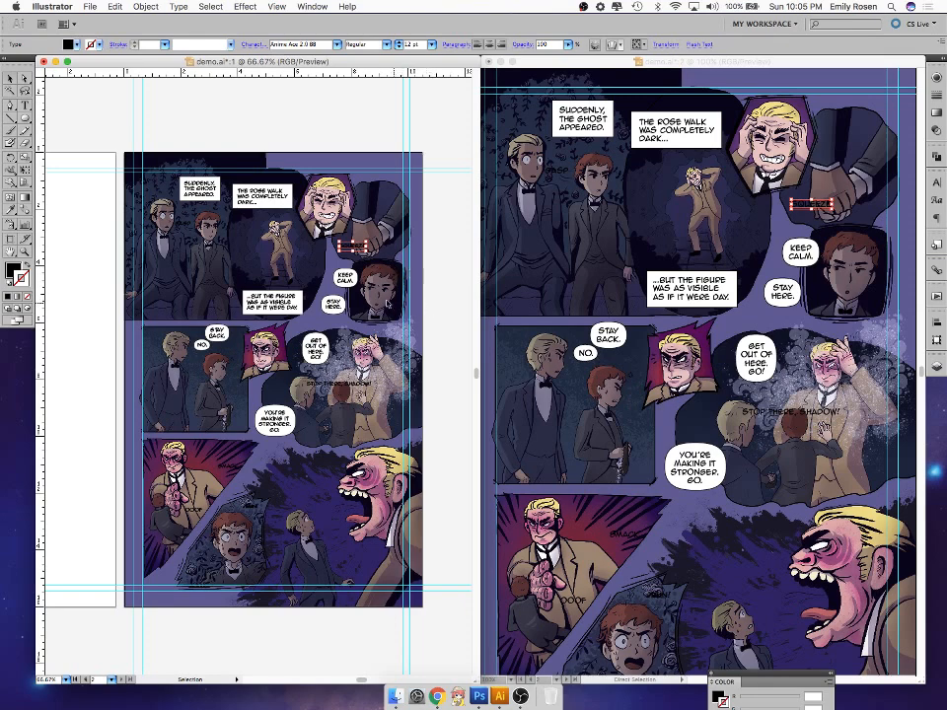
{"action": "left_click_drag", "start_coordinate": [359, 290], "coordinate": [335, 303]}
{"action": "left_click", "coordinate": [318, 316]}
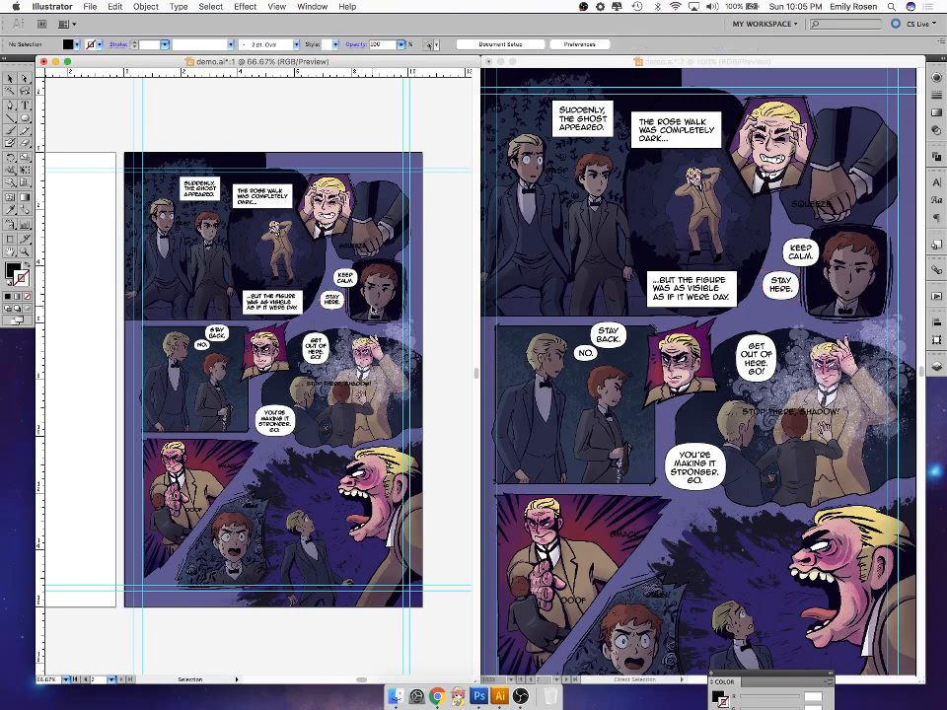
- Move the "...BUT THE FIGURE", "THE ROSE WALK" and "SUDDENLY, THE GHOST APPEARED." caption boxes left within the top panels
{"action": "left_click_drag", "start_coordinate": [304, 321], "coordinate": [275, 300]}
{"action": "left_click_drag", "start_coordinate": [292, 309], "coordinate": [269, 303]}
{"action": "left_click_drag", "start_coordinate": [265, 197], "coordinate": [196, 193]}
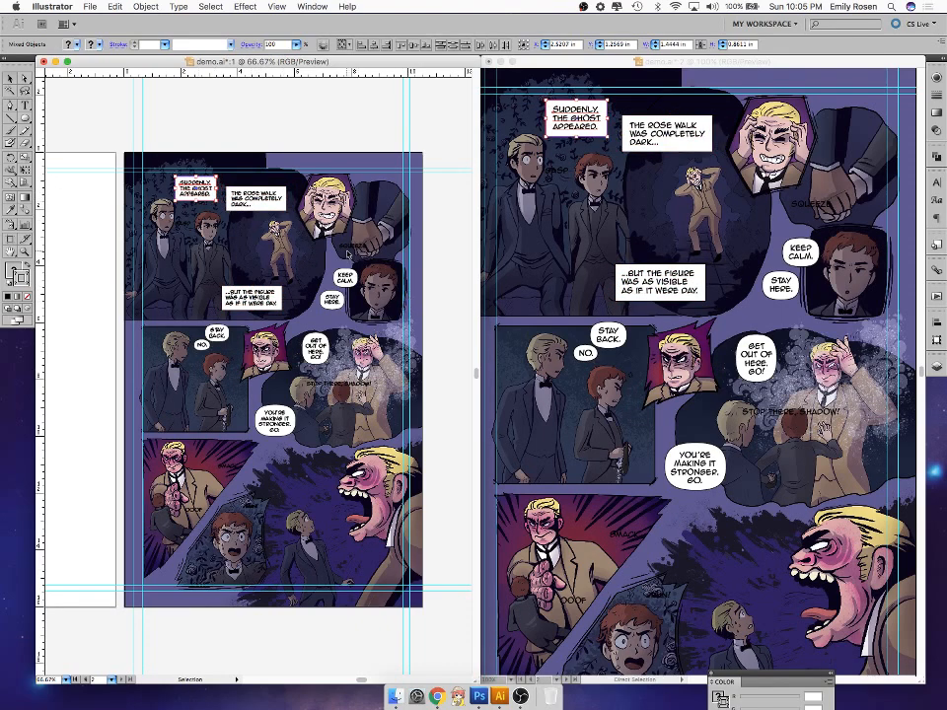
- Shift the "KEEP CALM." and "STAY HERE." balloons left and down, and space the "STAY BACK." and "NO." balloons slightly apart
{"action": "left_click", "coordinate": [336, 304]}
{"action": "left_click_drag", "start_coordinate": [335, 304], "coordinate": [332, 315]}
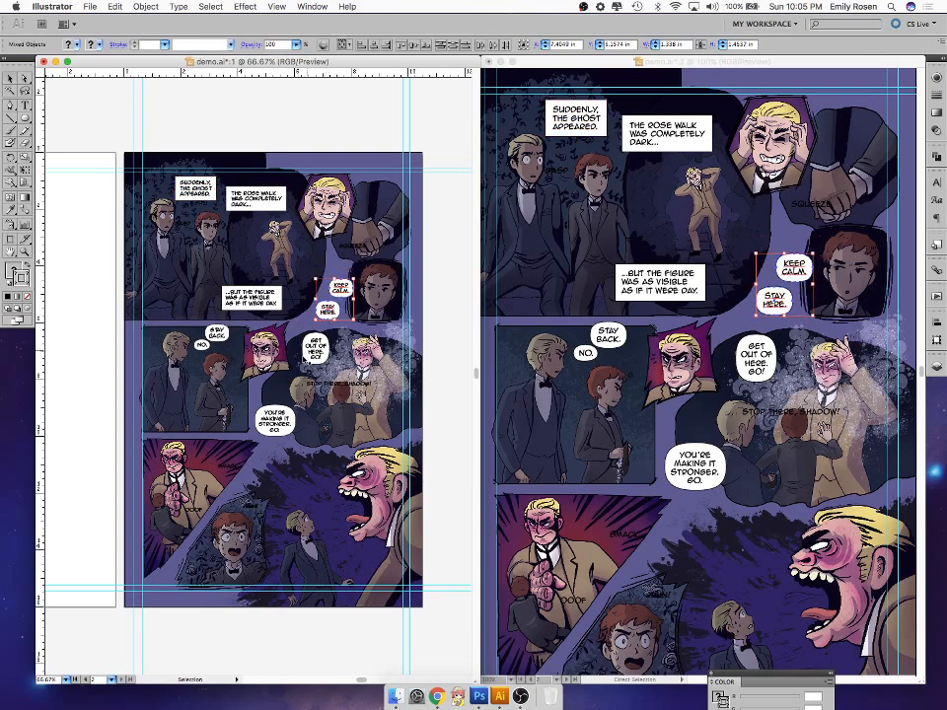
{"action": "left_click", "coordinate": [209, 318]}
{"action": "left_click", "coordinate": [211, 332]}
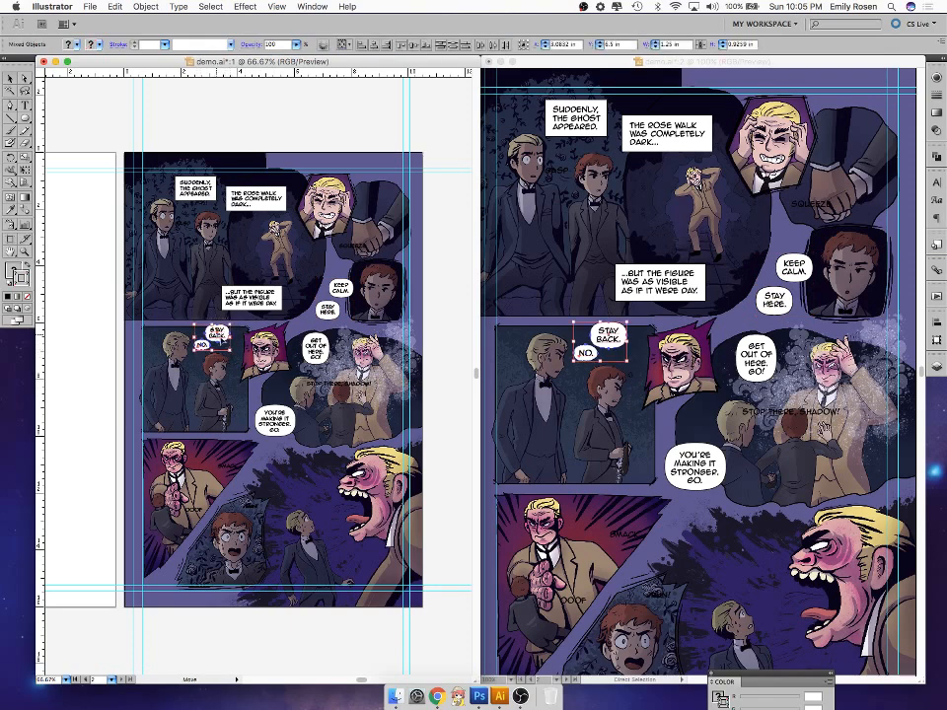
{"action": "left_click_drag", "start_coordinate": [212, 337], "coordinate": [210, 335]}
{"action": "left_click", "coordinate": [237, 367]}
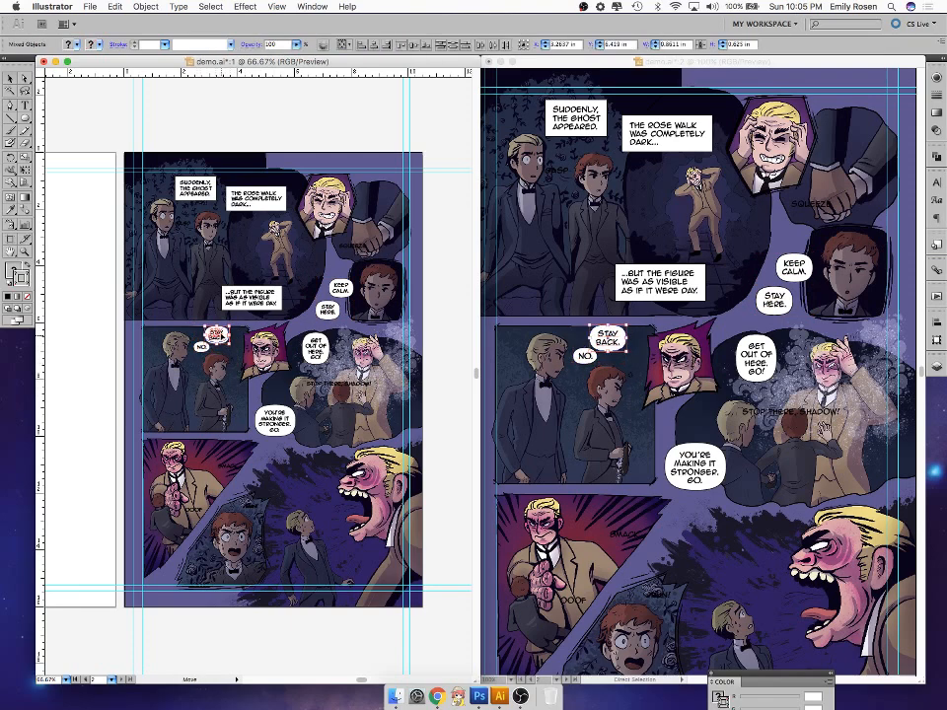
{"action": "left_click", "coordinate": [20, 278]}
{"action": "left_click", "coordinate": [204, 347]}
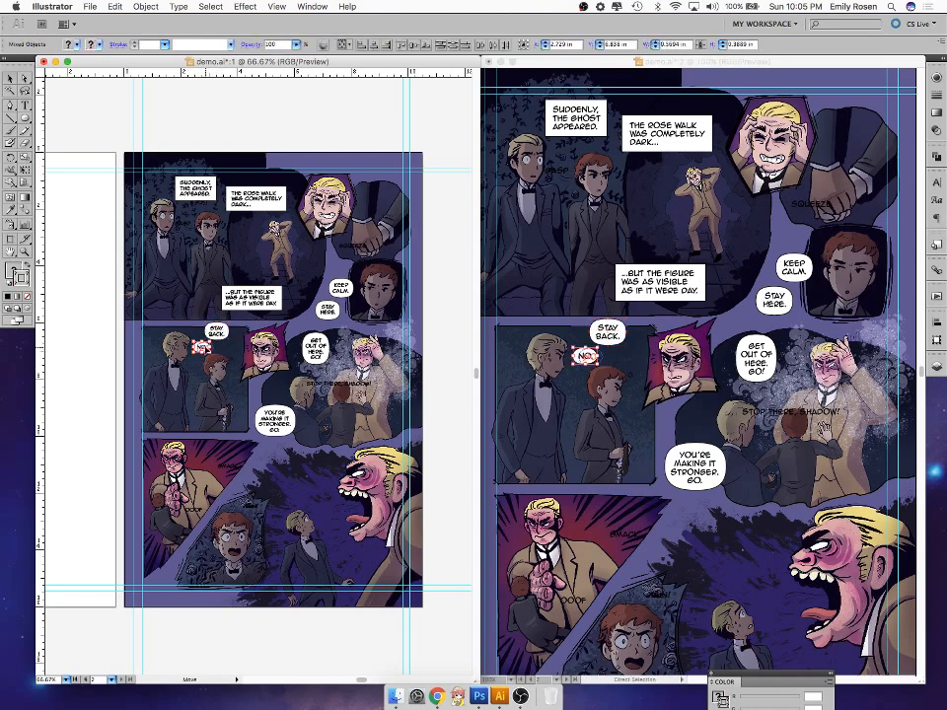
- Reposition the "GET OUT OF HERE. GO!" balloon, the "STOP THERE, SHADOW!" text and the "YOU'RE MAKING IT STRONGER. GO." balloon within their panel
{"action": "left_click_drag", "start_coordinate": [325, 355], "coordinate": [347, 374]}
{"action": "left_click", "coordinate": [345, 400]}
{"action": "mouse_move", "coordinate": [280, 431]}
{"action": "left_mouse_down"}
{"action": "mouse_move", "coordinate": [299, 433]}
{"action": "mouse_move", "coordinate": [287, 436]}
{"action": "left_mouse_up"}
{"action": "left_click", "coordinate": [247, 345]}
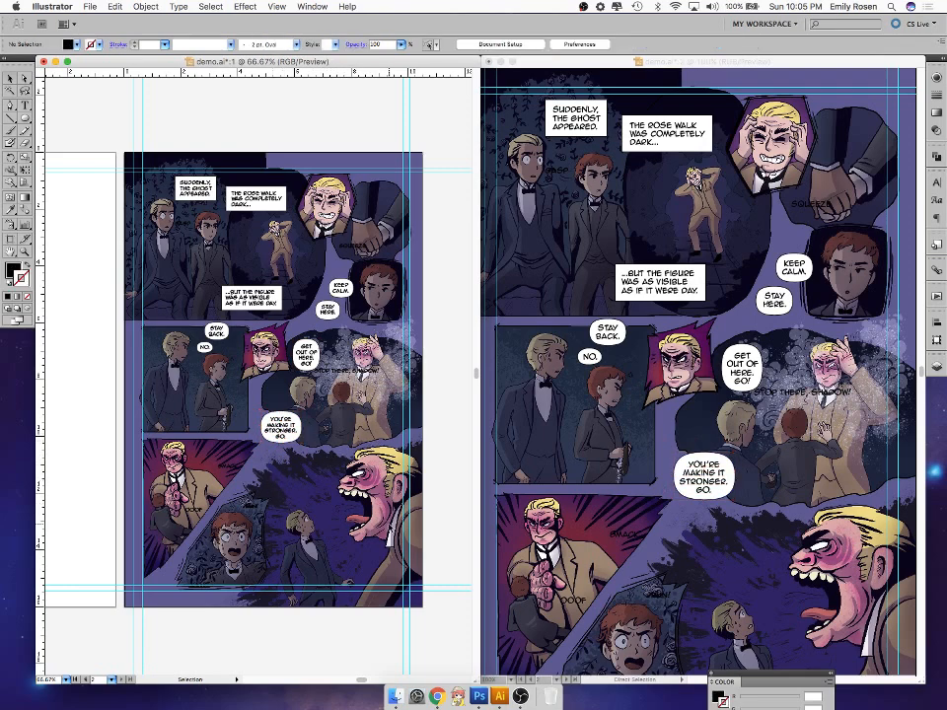
- Nudge the "YOU'RE MAKING IT STRONGER. GO." balloon slightly down, and raise the "KEEP CALM." and "STAY HERE." balloons a little
{"action": "left_click", "coordinate": [279, 430]}
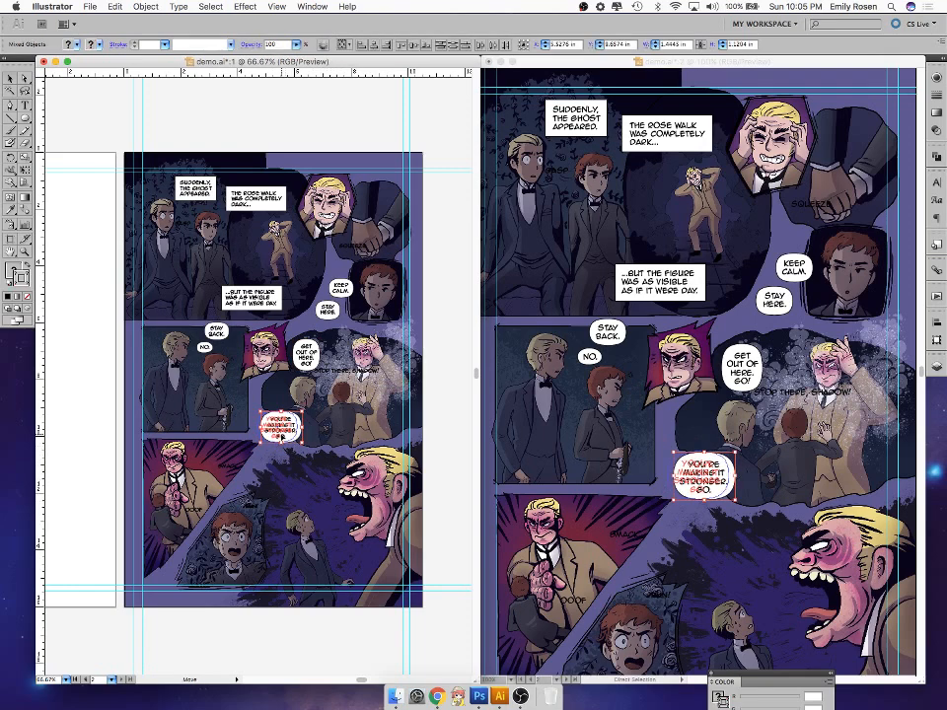
{"action": "left_click_drag", "start_coordinate": [283, 437], "coordinate": [283, 438]}
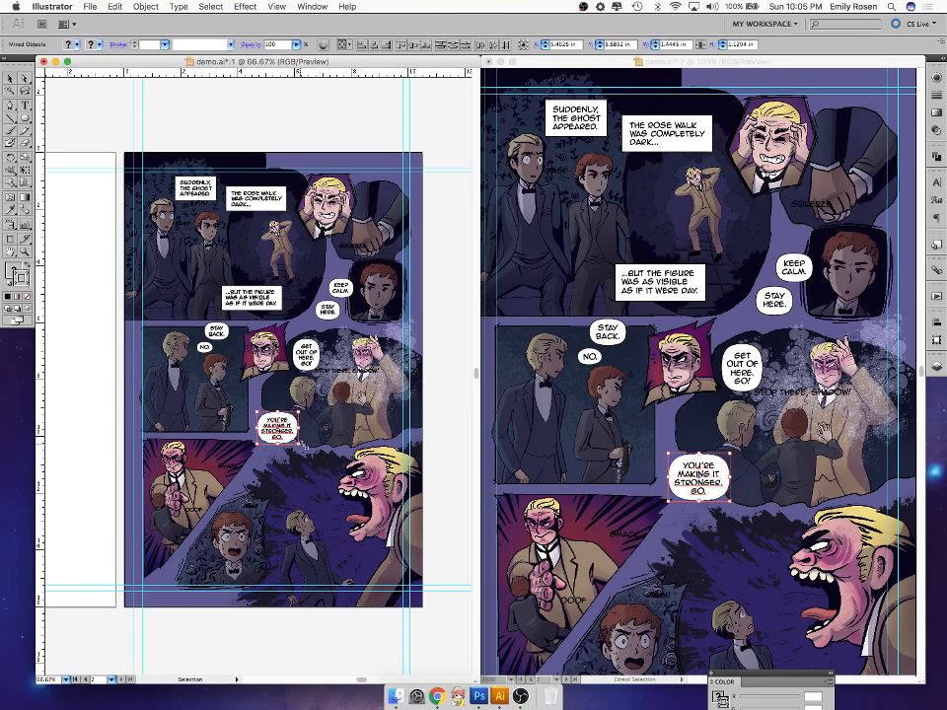
{"action": "left_click", "coordinate": [328, 461]}
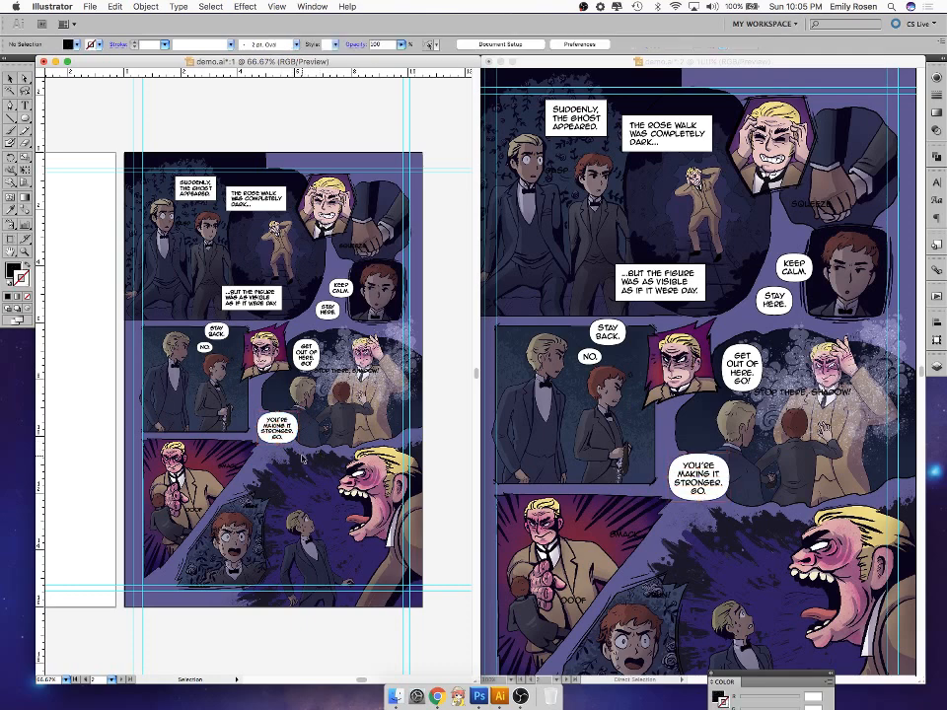
{"action": "left_click_drag", "start_coordinate": [285, 436], "coordinate": [291, 441]}
{"action": "left_click", "coordinate": [253, 347]}
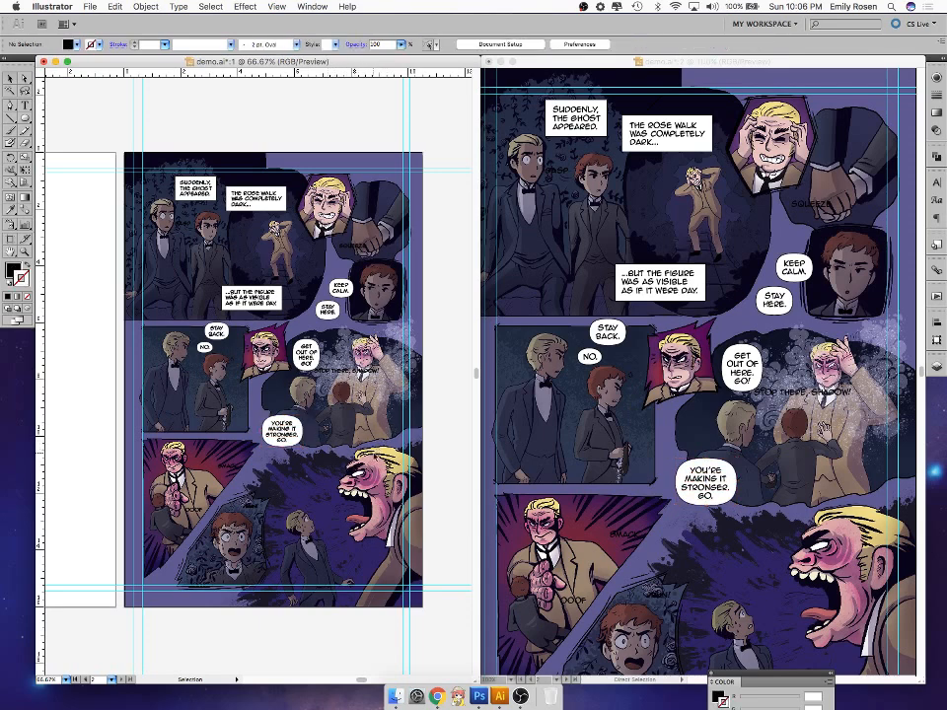
{"action": "left_click_drag", "start_coordinate": [332, 258], "coordinate": [329, 305]}
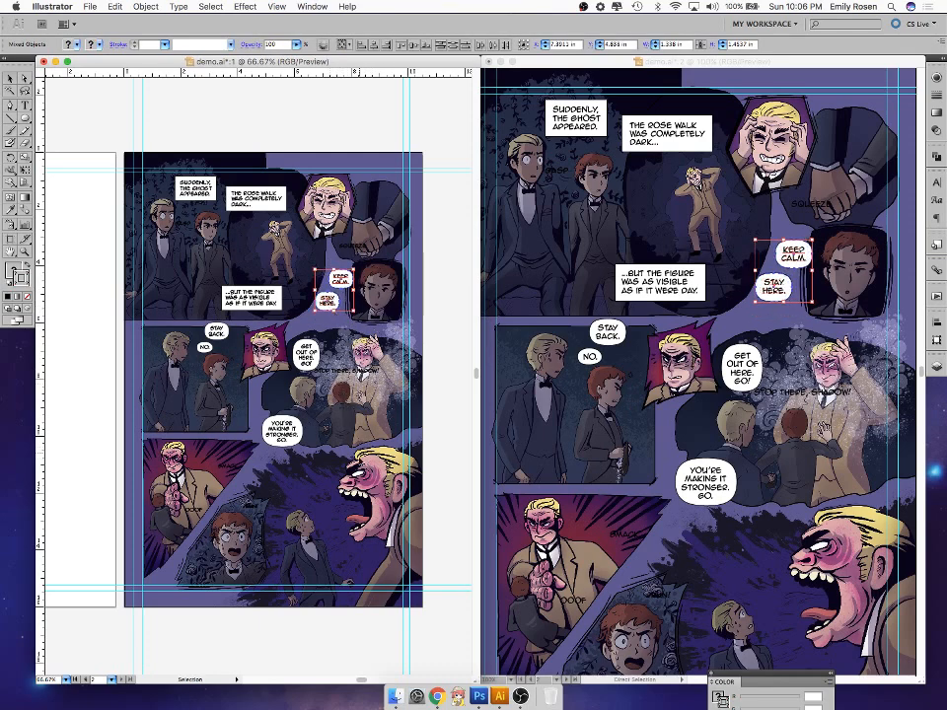
{"action": "left_click", "coordinate": [348, 444]}
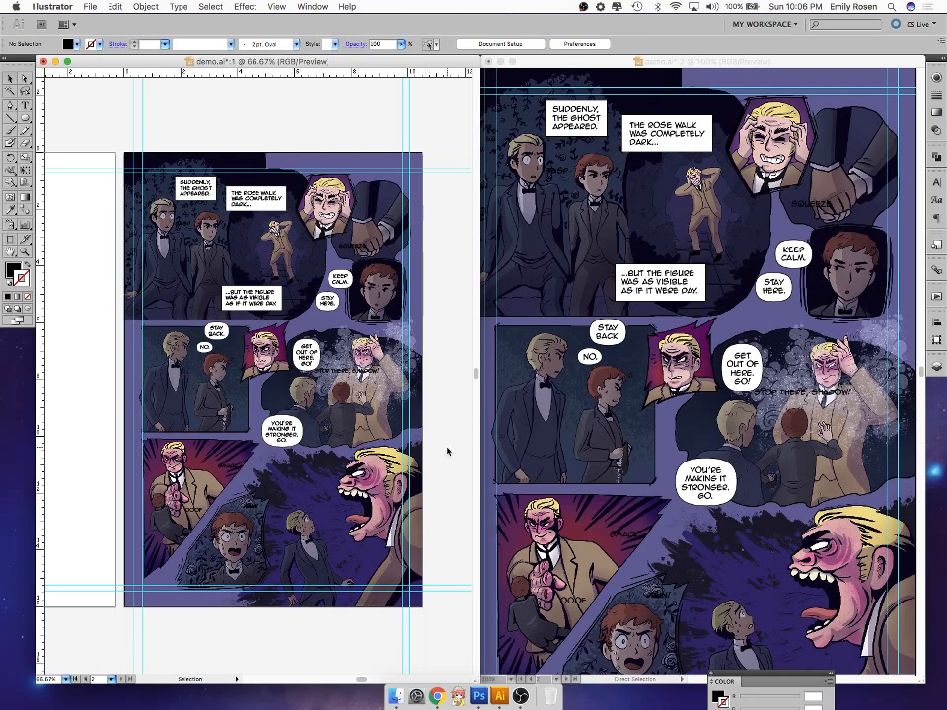
- Examine the caption boxes and balloons across the upper panels at close magnification
{"action": "key", "text": "super+equal"}
{"action": "key", "text": "super+equal"}
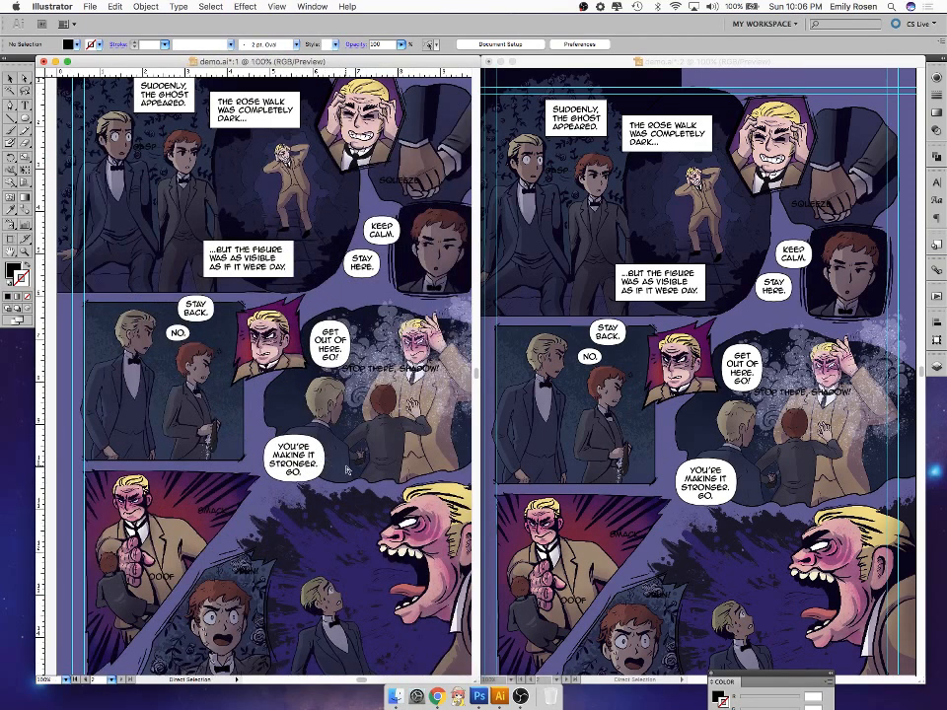
{"action": "mouse_move", "coordinate": [375, 388]}
{"action": "left_mouse_down"}
{"action": "mouse_move", "coordinate": [308, 461]}
{"action": "mouse_move", "coordinate": [243, 590]}
{"action": "left_mouse_up"}
{"action": "mouse_move", "coordinate": [296, 460]}
{"action": "left_mouse_down"}
{"action": "mouse_move", "coordinate": [251, 513]}
{"action": "mouse_move", "coordinate": [213, 454]}
{"action": "left_mouse_up"}
{"action": "left_click_drag", "start_coordinate": [348, 498], "coordinate": [348, 503]}
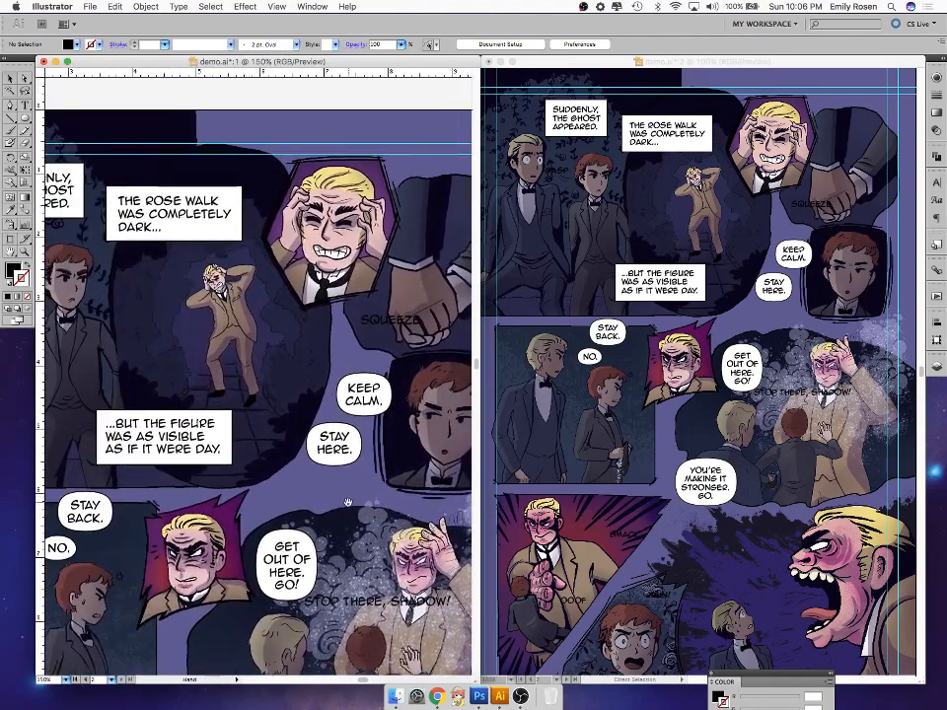
{"action": "key", "text": "super+equal"}
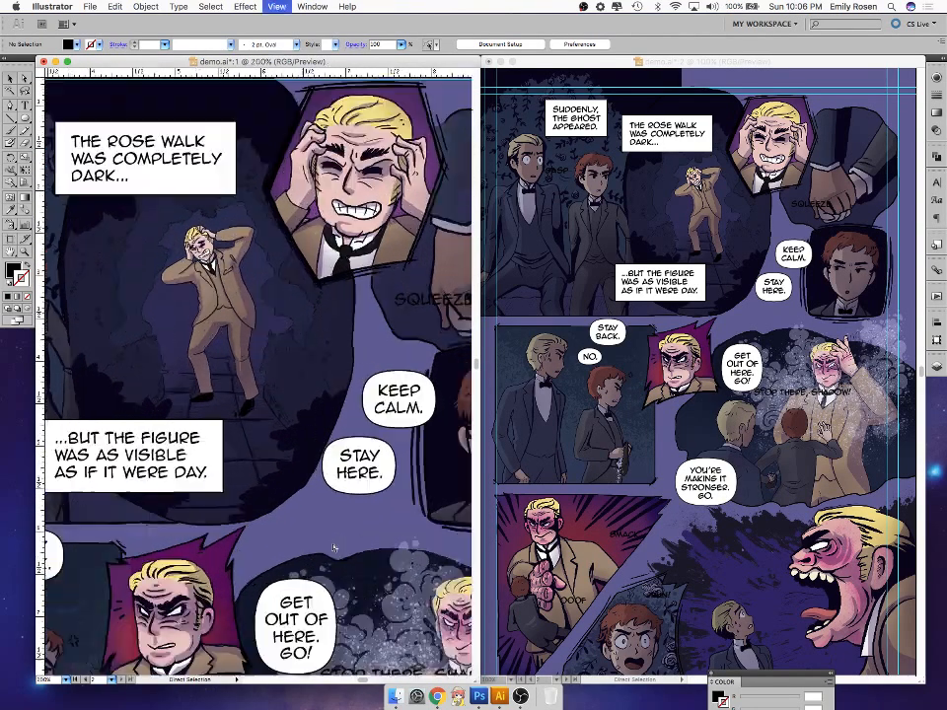
{"action": "key", "text": "super+minus"}
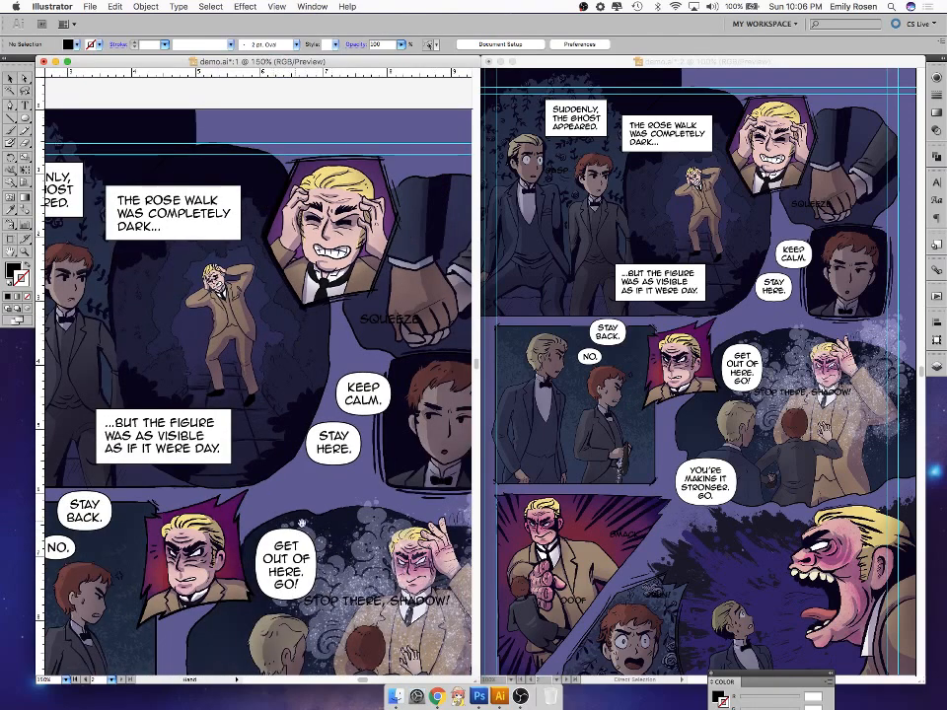
{"action": "left_click_drag", "start_coordinate": [354, 530], "coordinate": [264, 509]}
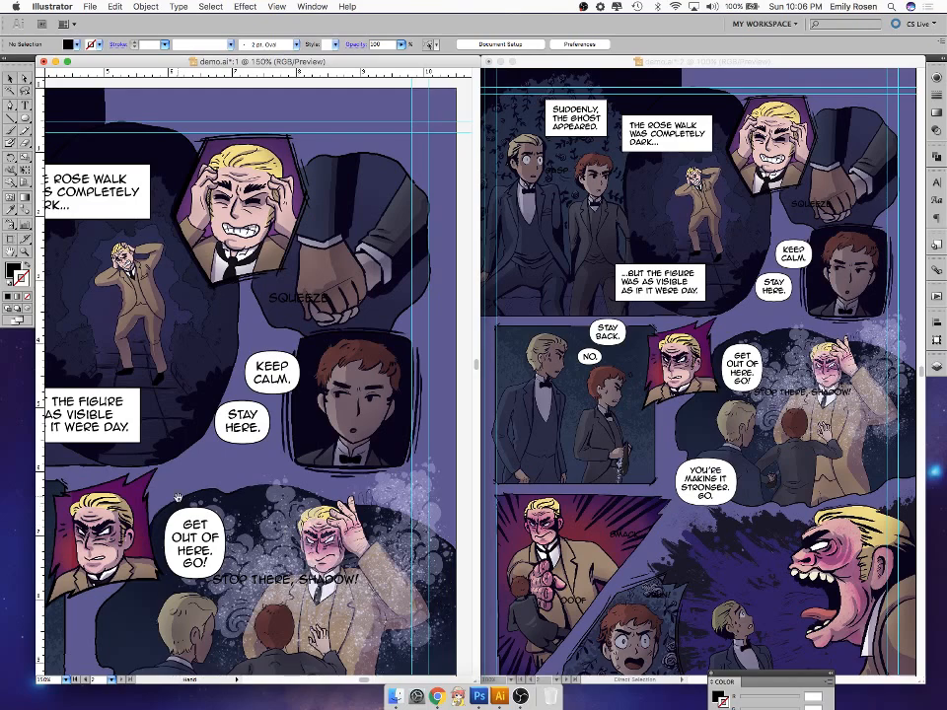
{"action": "left_click_drag", "start_coordinate": [194, 487], "coordinate": [371, 493]}
{"action": "left_click_drag", "start_coordinate": [165, 341], "coordinate": [209, 490]}
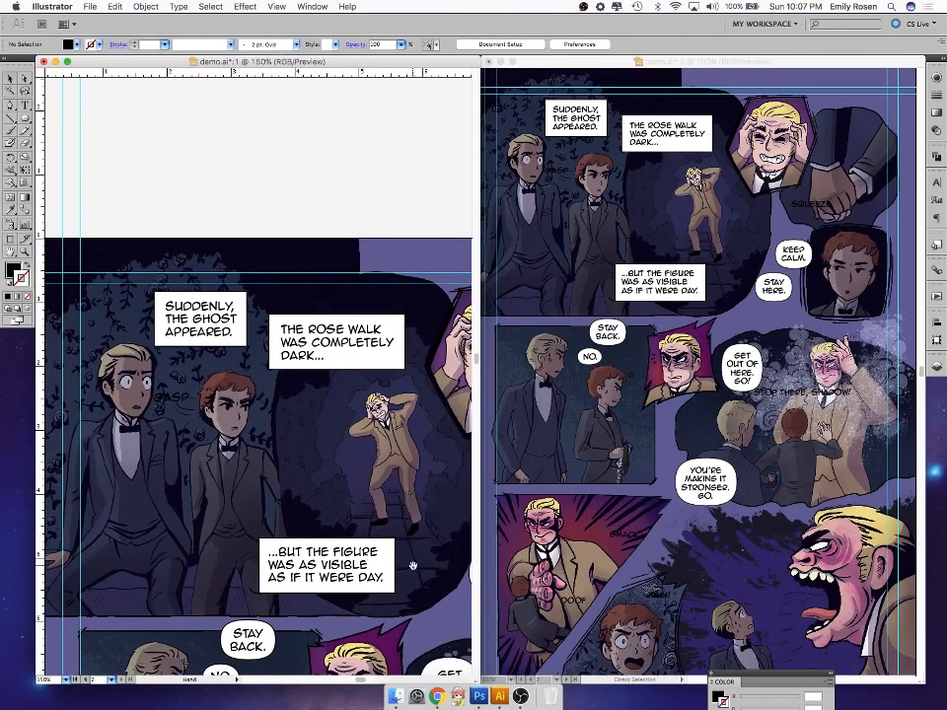
{"action": "scroll", "coordinate": [413, 565], "scroll_direction": "down", "scroll_amount": 5}
{"action": "scroll", "coordinate": [412, 564], "scroll_direction": "right", "scroll_amount": 5}
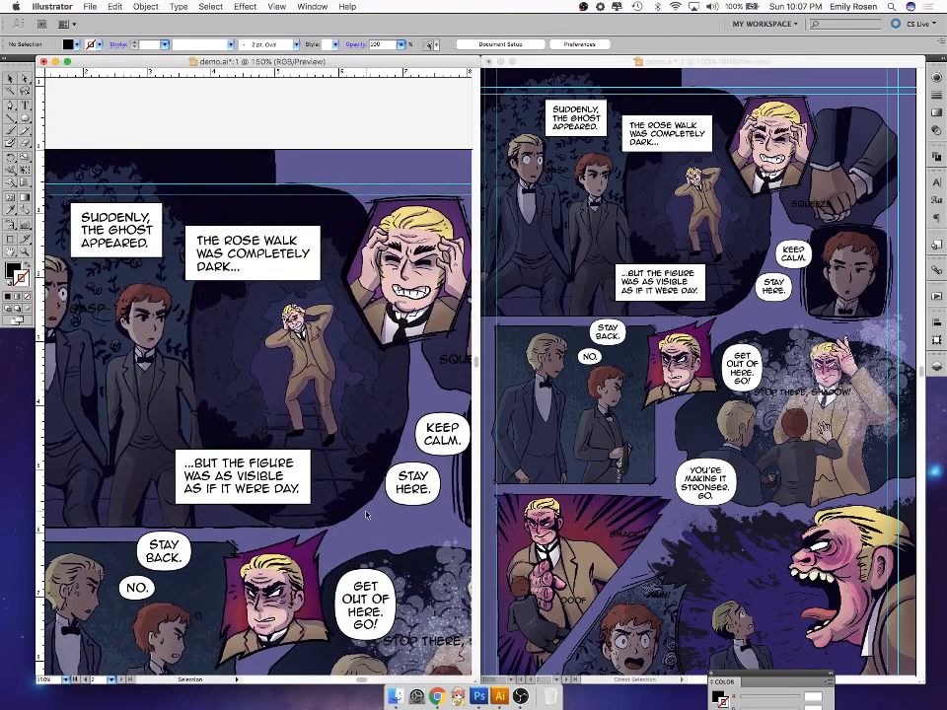
- Fill the "SUDDENLY, THE GHOST APPEARED." caption box with pale blue E1E5FF
{"action": "left_click", "coordinate": [152, 210]}
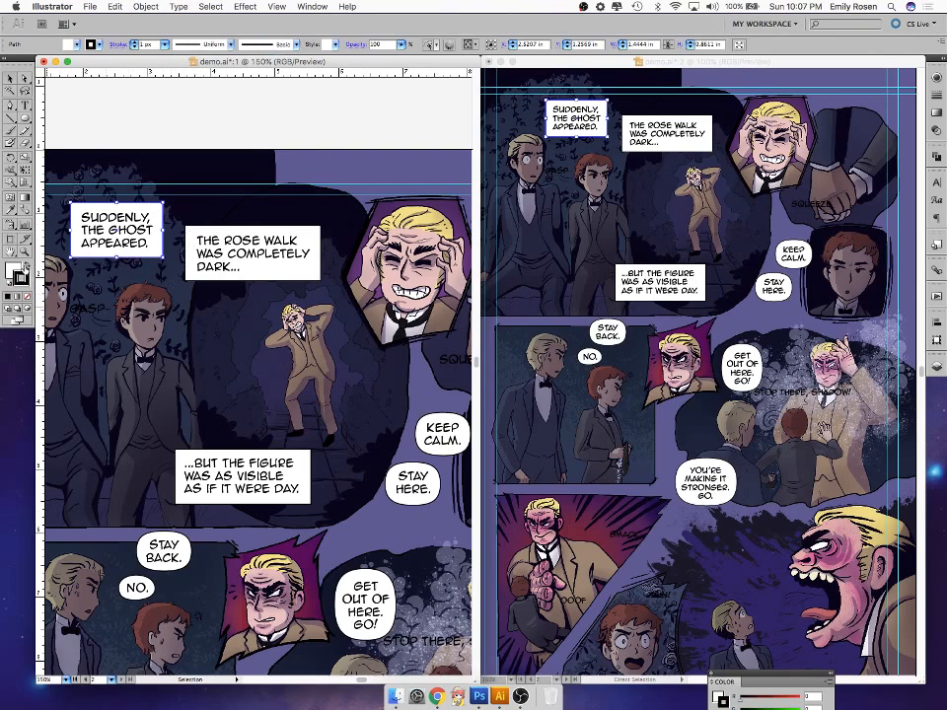
{"action": "key", "text": "x"}
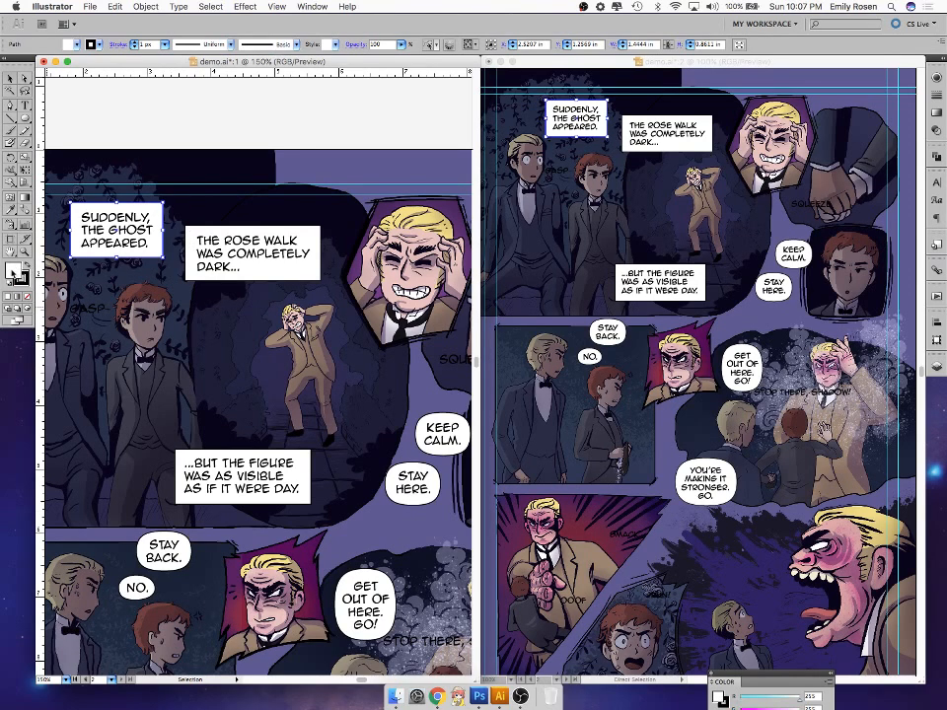
{"action": "double_click", "coordinate": [13, 270]}
{"action": "left_click", "coordinate": [328, 200]}
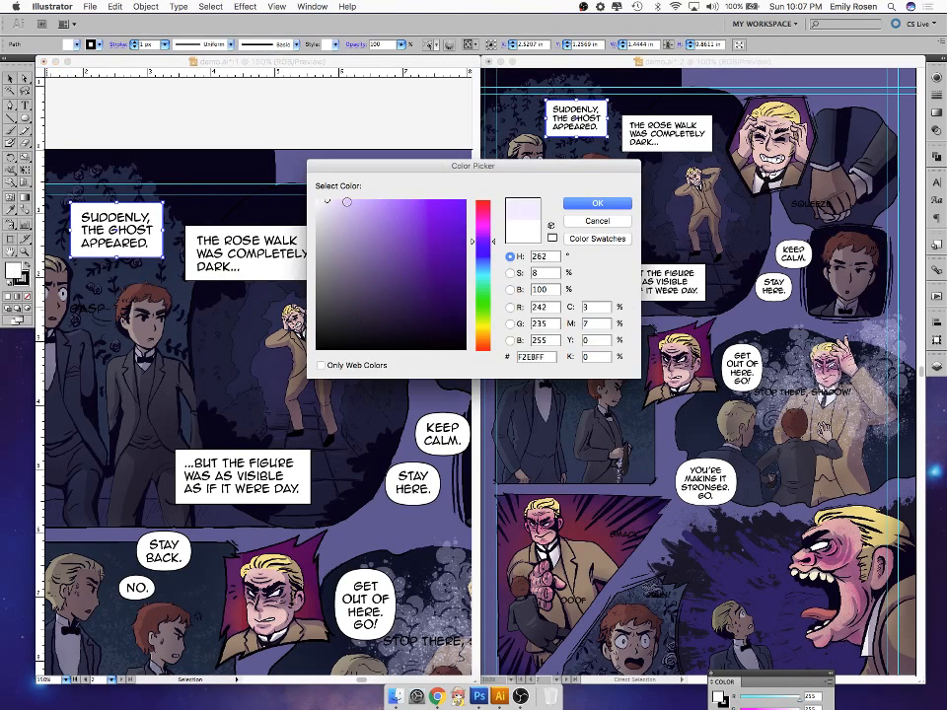
{"action": "left_click", "coordinate": [331, 203]}
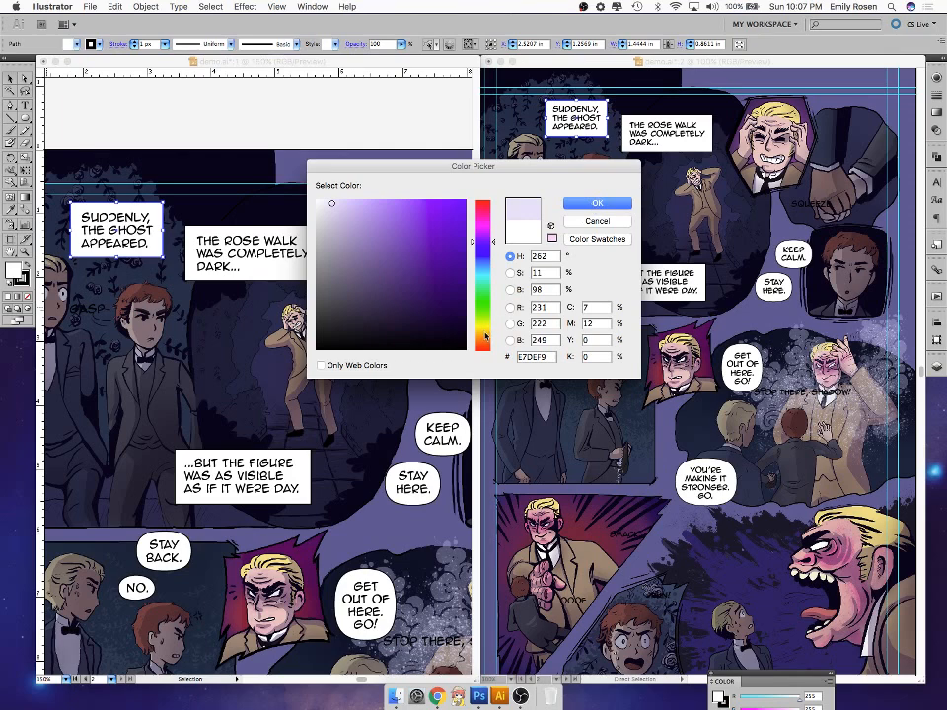
{"action": "left_click", "coordinate": [351, 208]}
{"action": "left_click_drag", "start_coordinate": [350, 205], "coordinate": [335, 187]}
{"action": "left_click_drag", "start_coordinate": [483, 346], "coordinate": [499, 339]}
{"action": "left_click", "coordinate": [483, 239]}
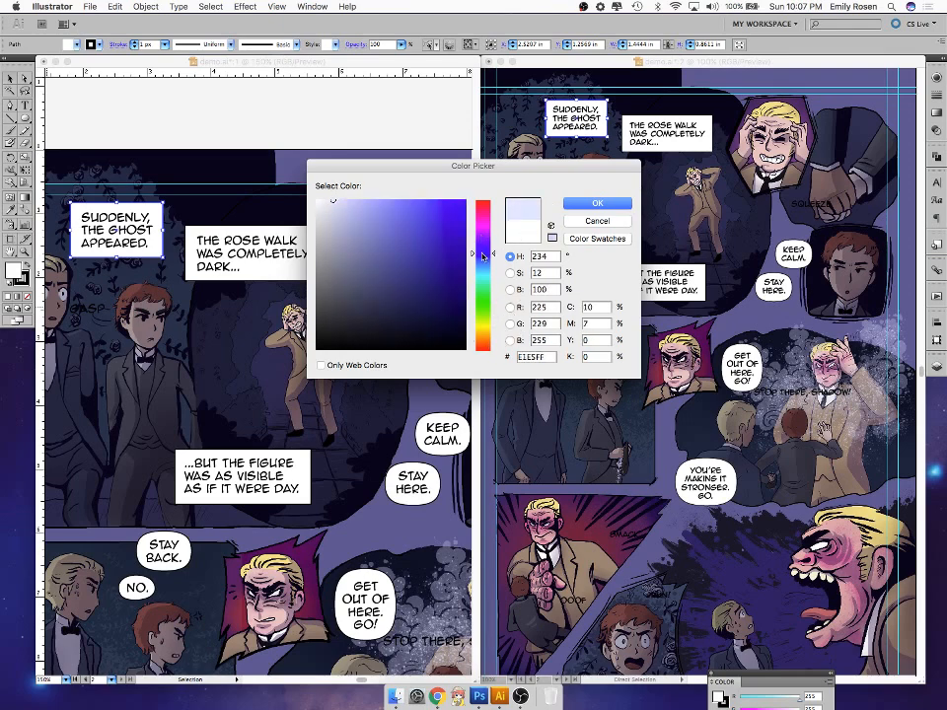
{"action": "left_click", "coordinate": [570, 203]}
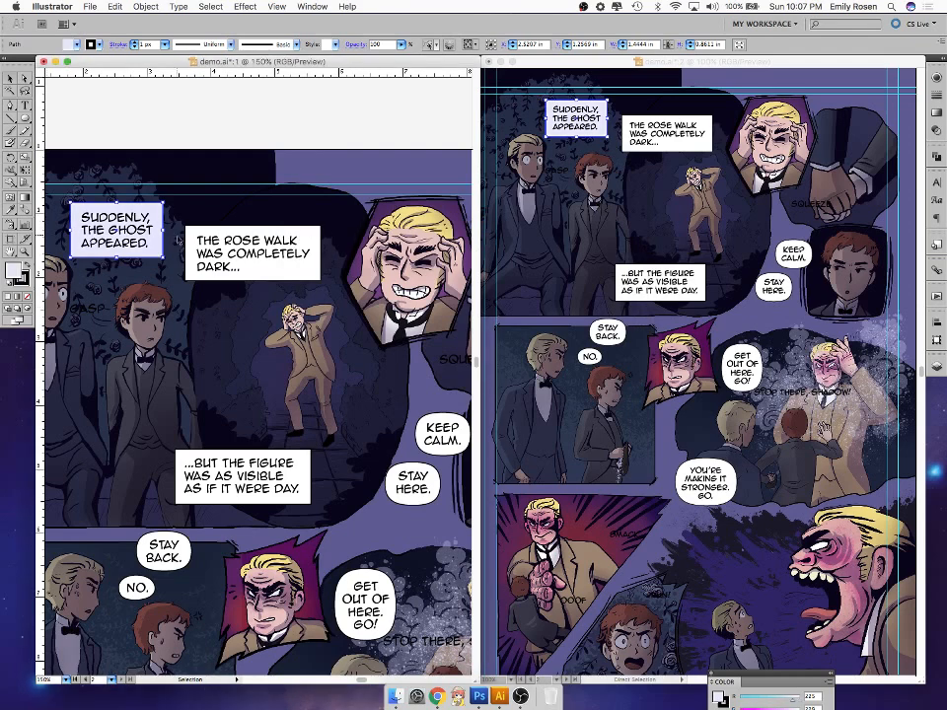
- Copy the pale blue fill to the "THE ROSE WALK" and "...BUT THE FIGURE" caption boxes with the Eyedropper
{"action": "left_click", "coordinate": [201, 318]}
{"action": "left_click", "coordinate": [301, 272]}
{"action": "key", "text": "i"}
{"action": "left_click", "coordinate": [156, 214]}
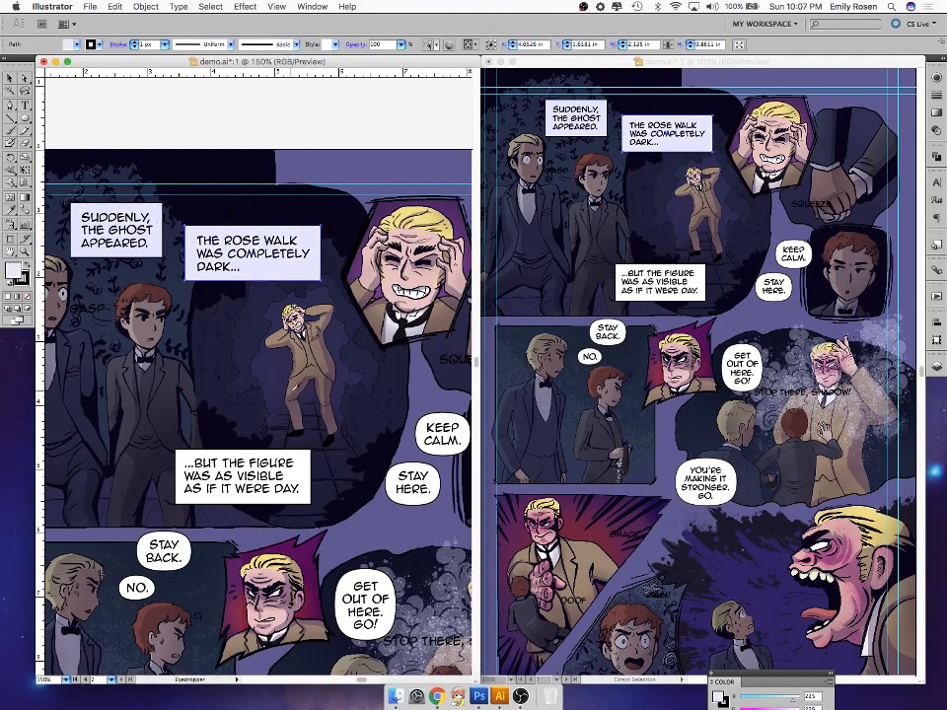
{"action": "key", "text": "v"}
{"action": "left_click", "coordinate": [308, 490]}
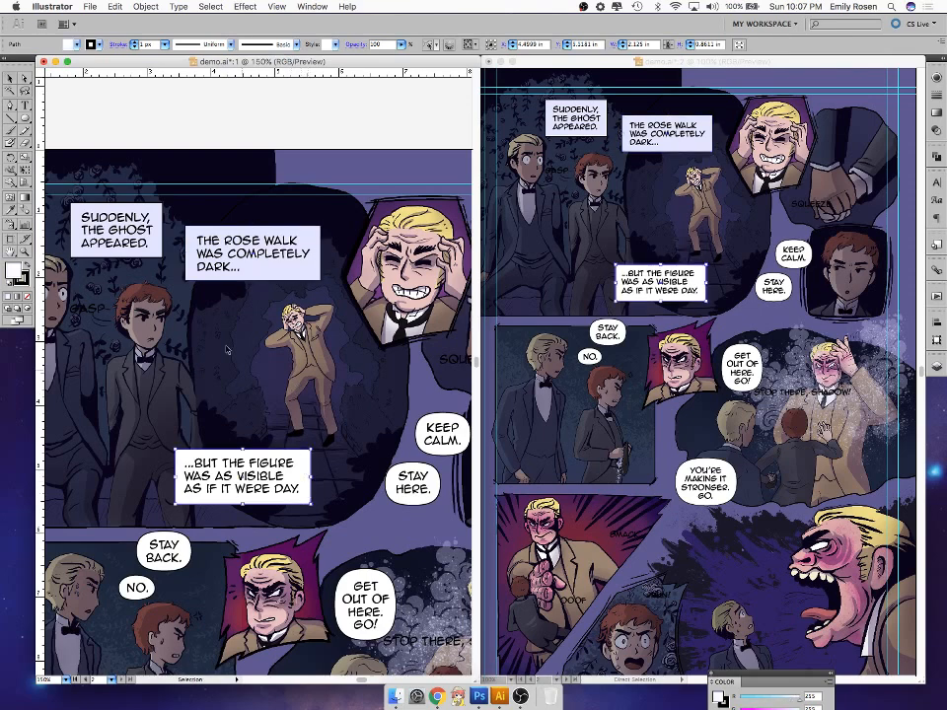
{"action": "key", "text": "i"}
{"action": "left_click", "coordinate": [277, 280]}
{"action": "key", "text": "v"}
- Change the fill of the "SUDDENLY, THE GHOST APPEARED." caption box to the stronger blue BBC6F9
{"action": "left_click", "coordinate": [116, 226]}
{"action": "double_click", "coordinate": [13, 272]}
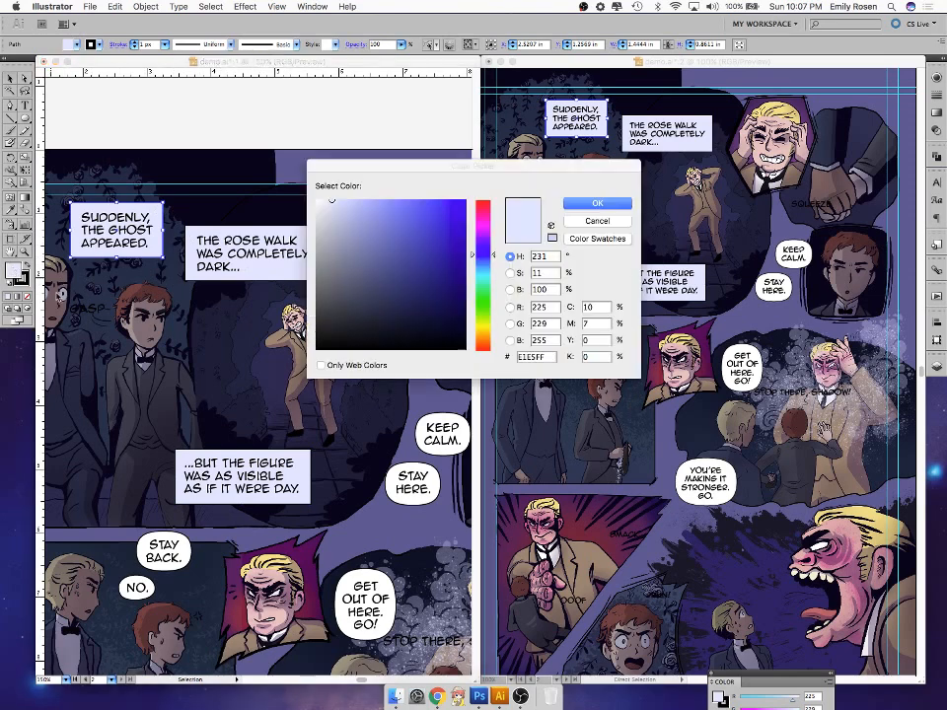
{"action": "left_click", "coordinate": [354, 202]}
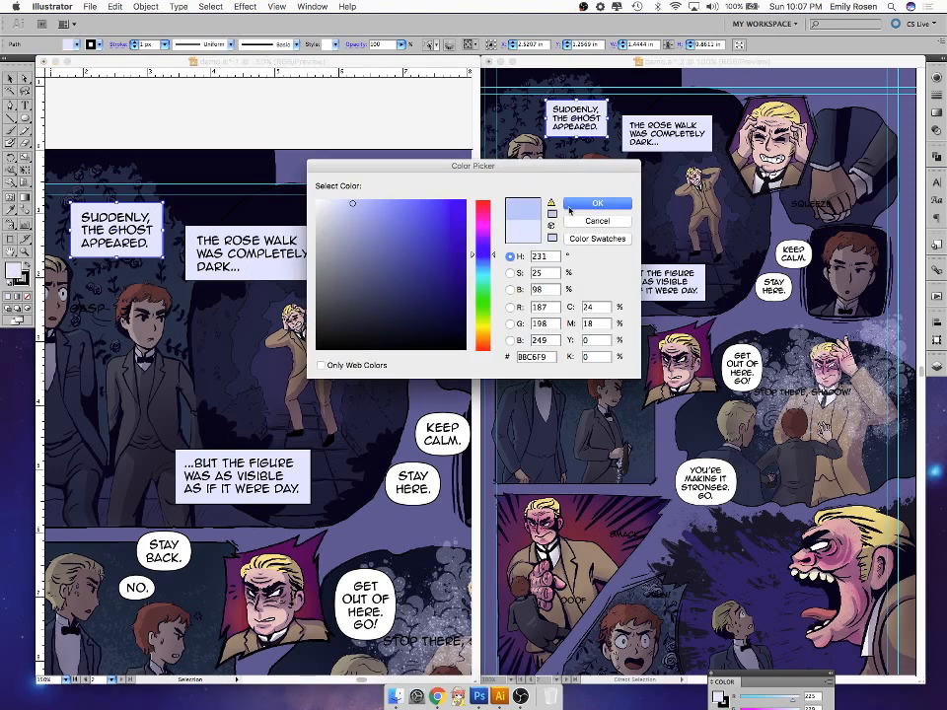
{"action": "left_click", "coordinate": [594, 203]}
- Sample the first caption box's blue fill onto the "THE ROSE WALK" and "...BUT THE FIGURE" caption boxes
{"action": "left_click", "coordinate": [299, 275]}
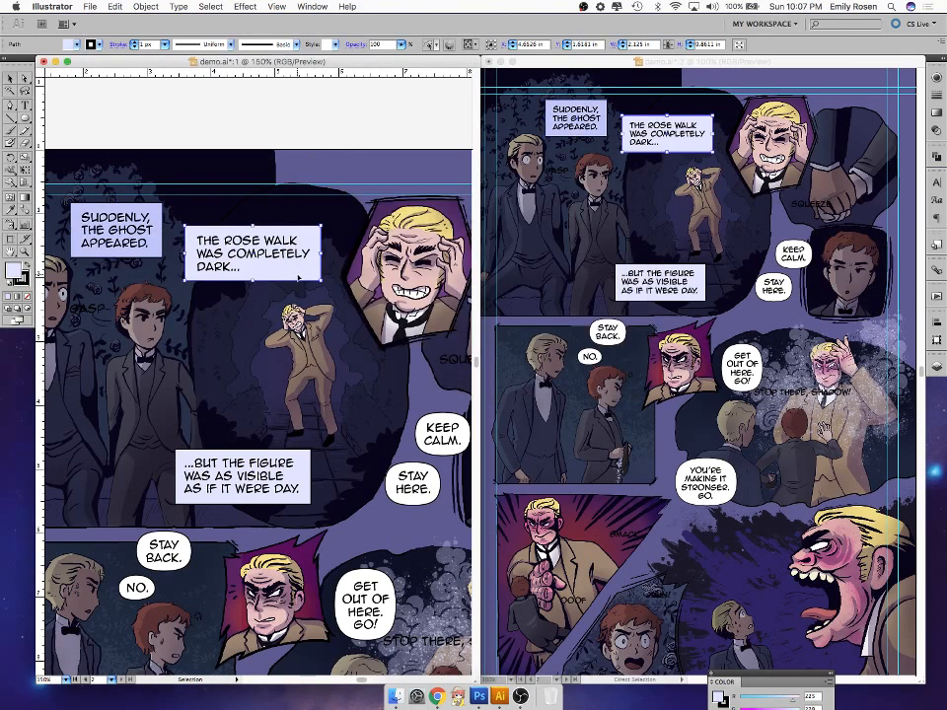
{"action": "key", "text": "i"}
{"action": "left_click", "coordinate": [155, 247]}
{"action": "key", "text": "v"}
{"action": "left_click", "coordinate": [305, 480]}
{"action": "key", "text": "i"}
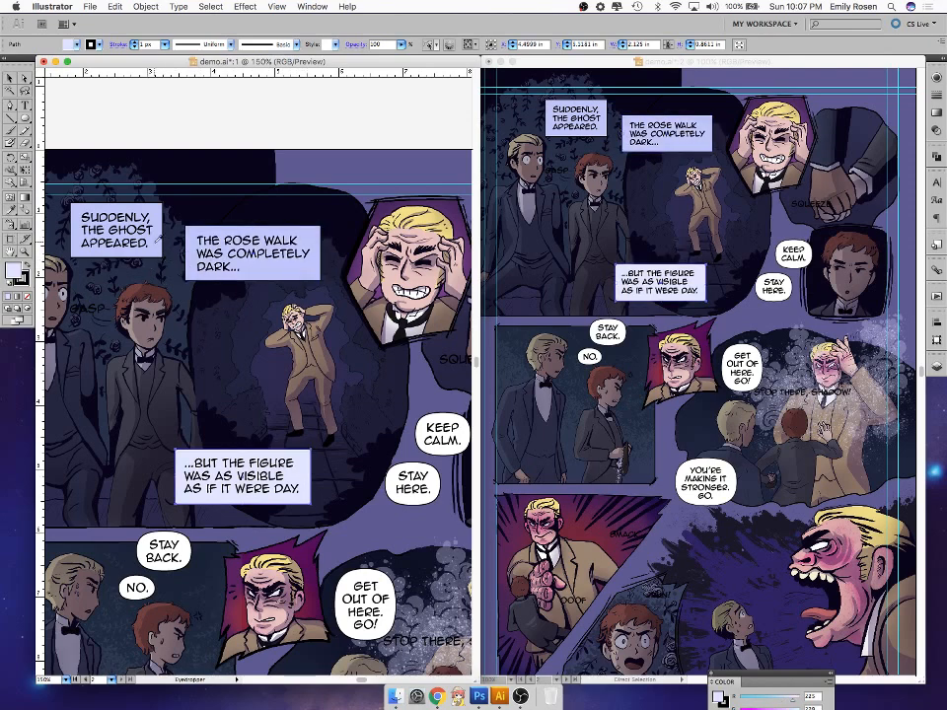
{"action": "left_click", "coordinate": [155, 241]}
- Set the stroke weight of all three caption boxes to 2 px
{"action": "key", "text": "v"}
{"action": "left_click", "coordinate": [280, 272], "text": "shift"}
{"action": "left_click", "coordinate": [151, 253], "text": "shift"}
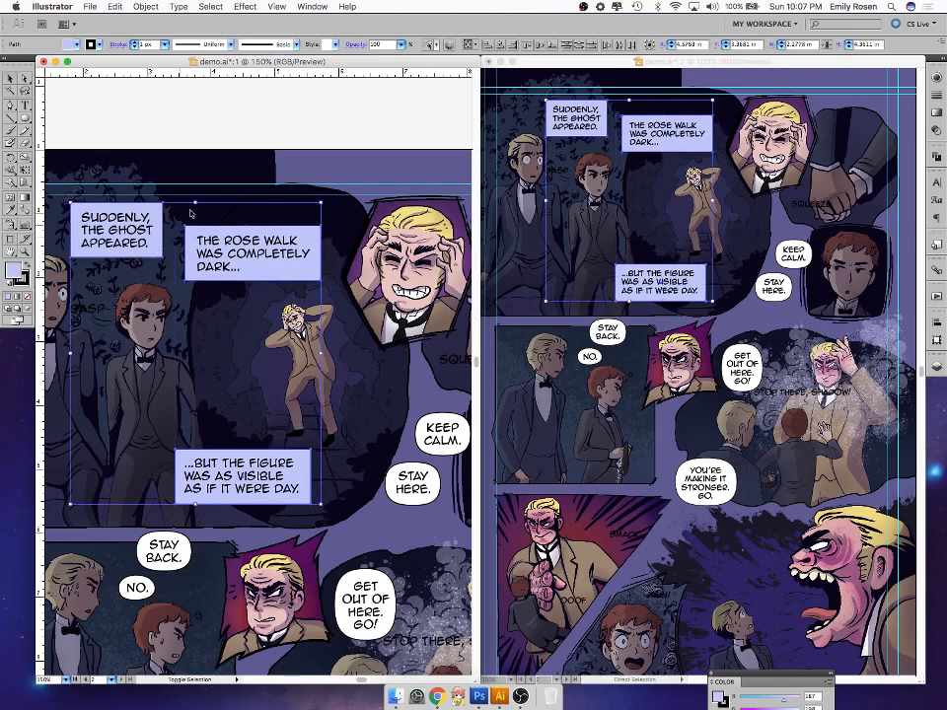
{"action": "left_click", "coordinate": [135, 42]}
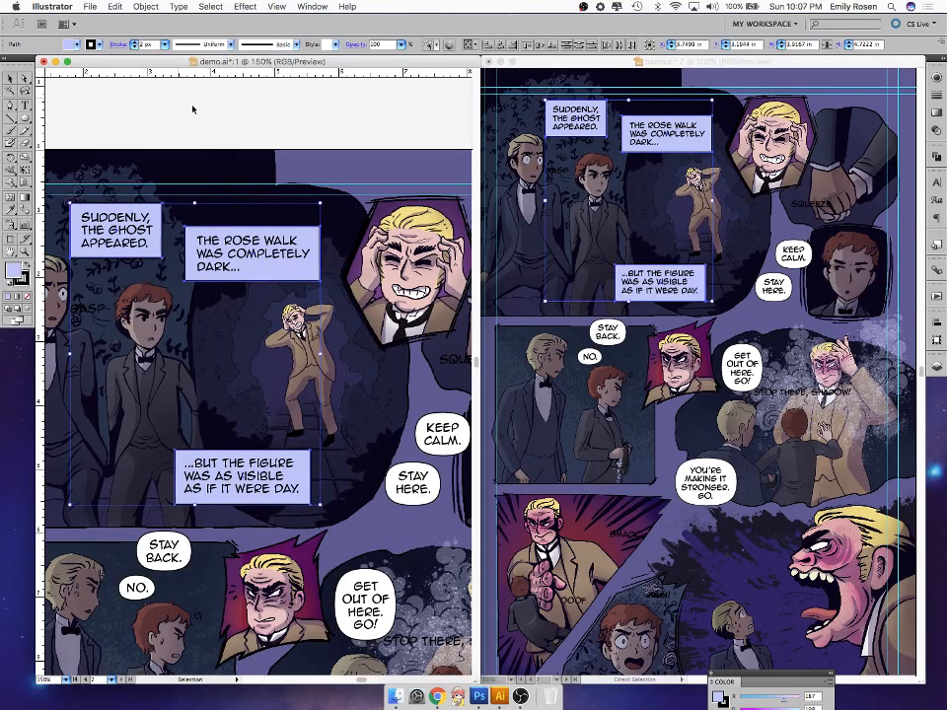
{"action": "left_click", "coordinate": [290, 115]}
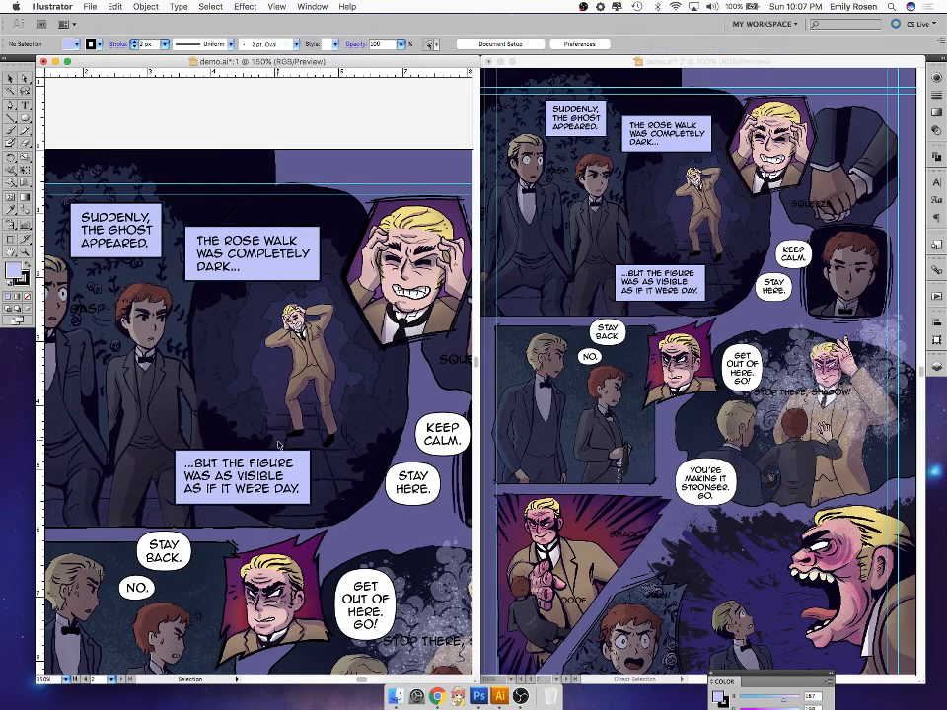
- View the whole comic page in the second document window at 66.67% zoom
{"action": "left_click", "coordinate": [644, 180]}
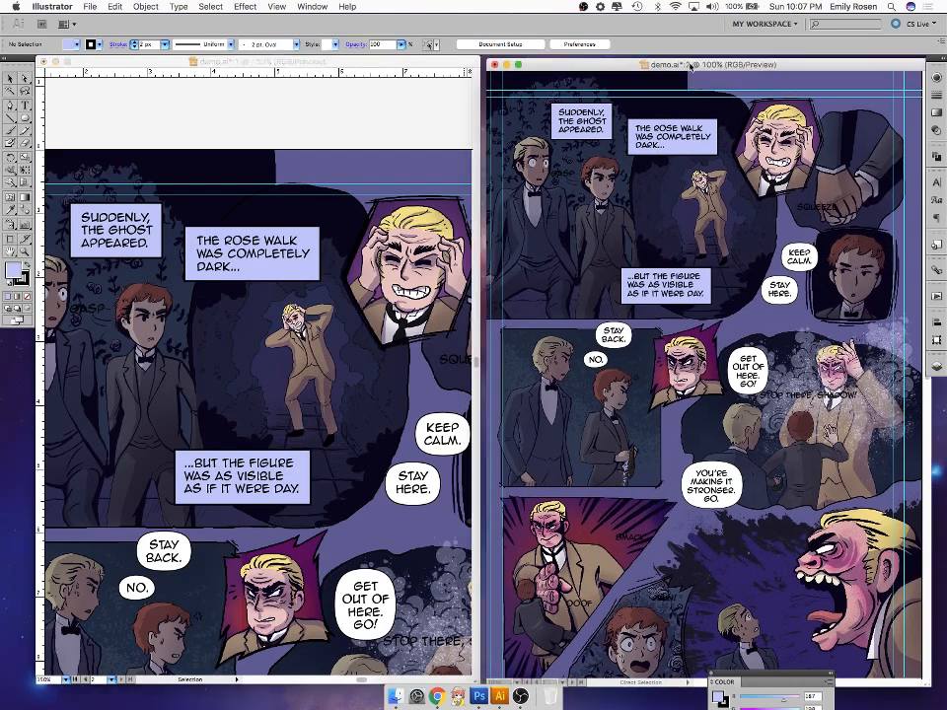
{"action": "key", "text": "super+minus"}
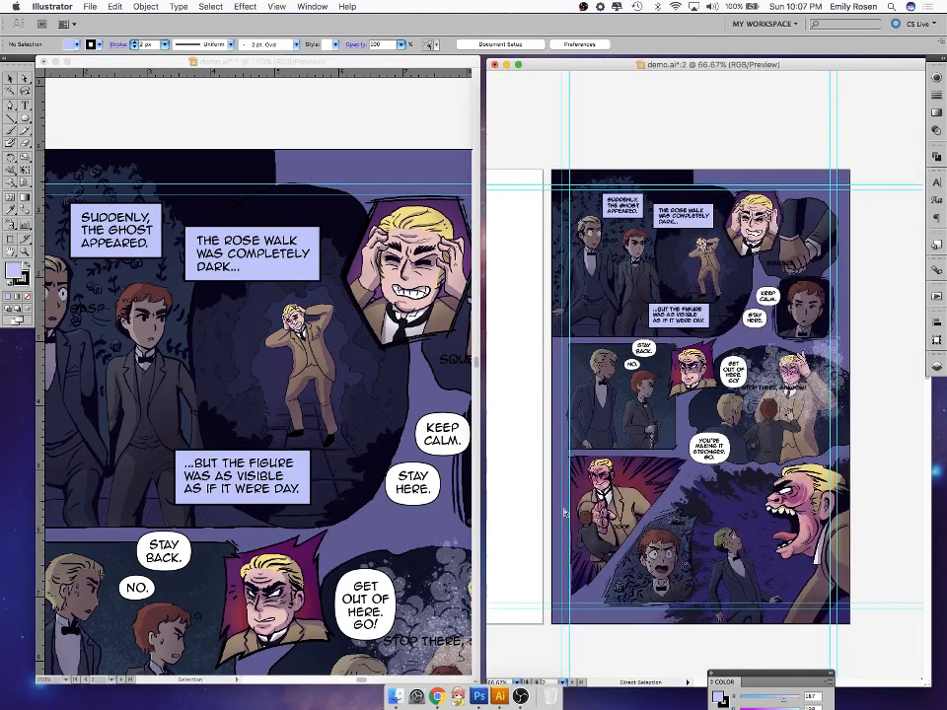
- Reduce the stroke weight of the three blue caption boxes to 1 px
{"action": "key", "text": "super+equal"}
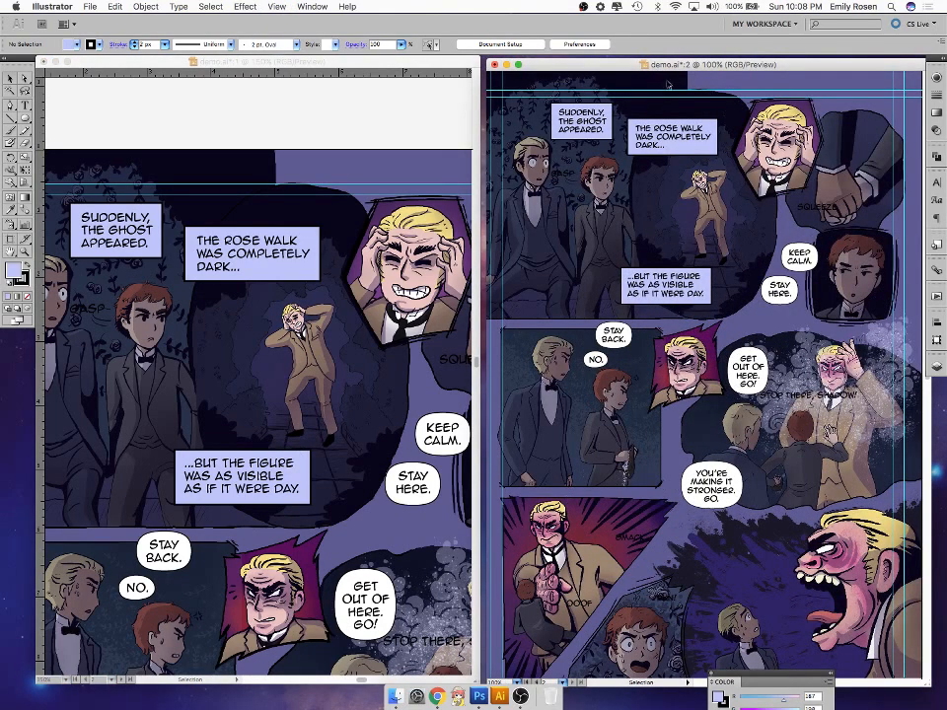
{"action": "left_click", "coordinate": [306, 502]}
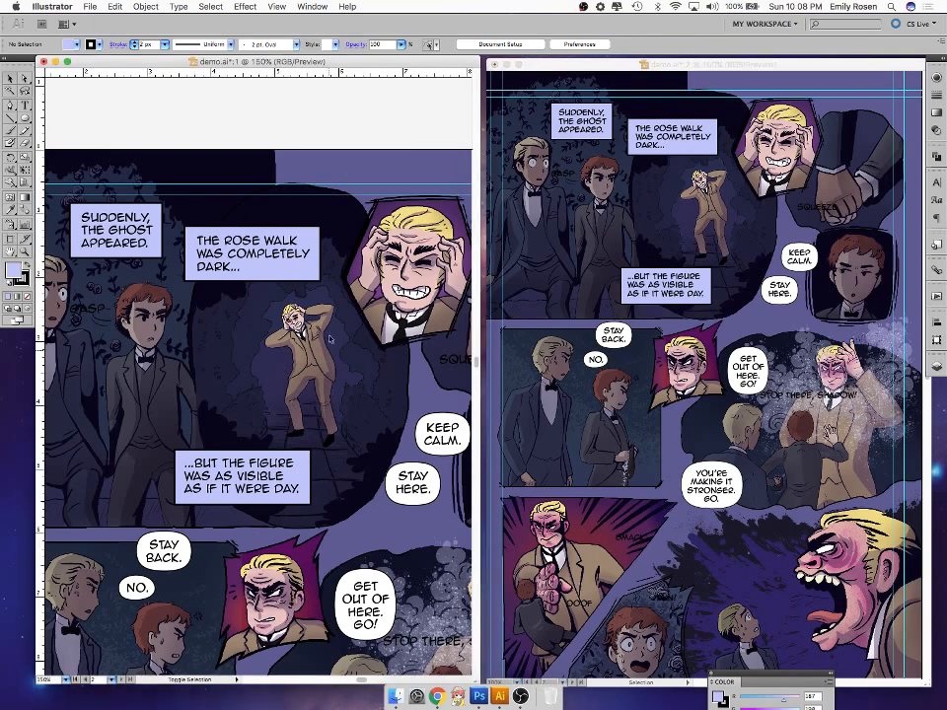
{"action": "left_click", "coordinate": [299, 464]}
{"action": "left_click", "coordinate": [316, 231], "text": "shift"}
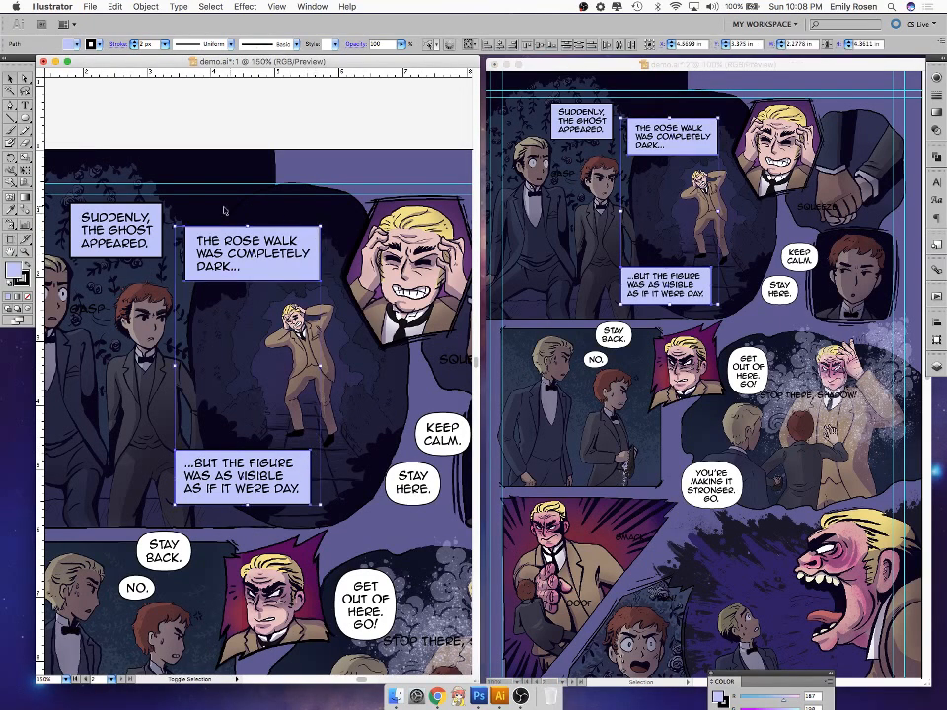
{"action": "left_click", "coordinate": [153, 210], "text": "shift"}
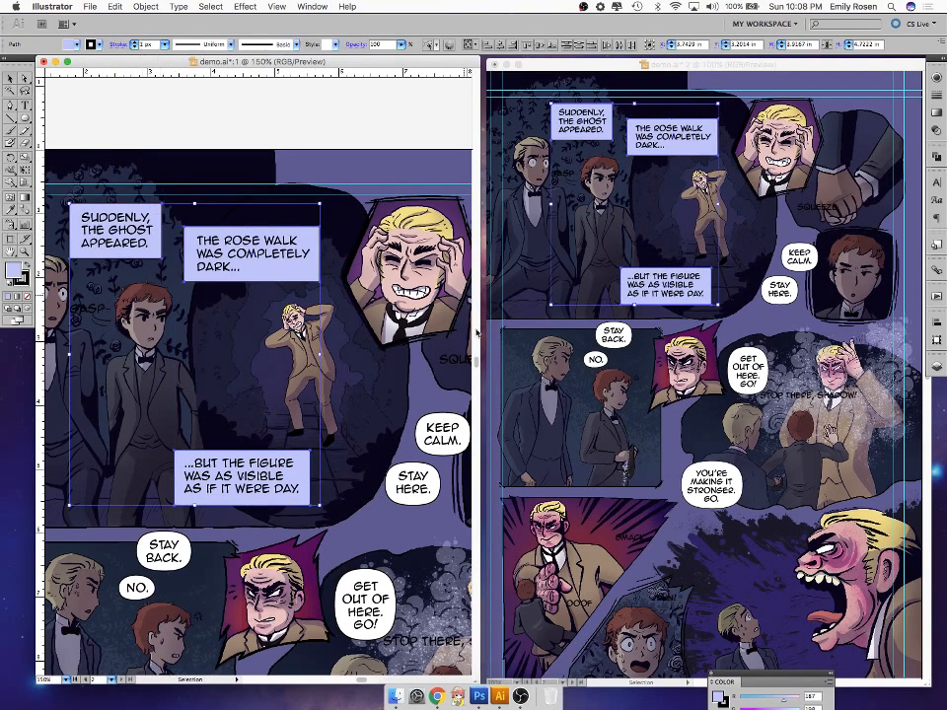
{"action": "left_click", "coordinate": [416, 544]}
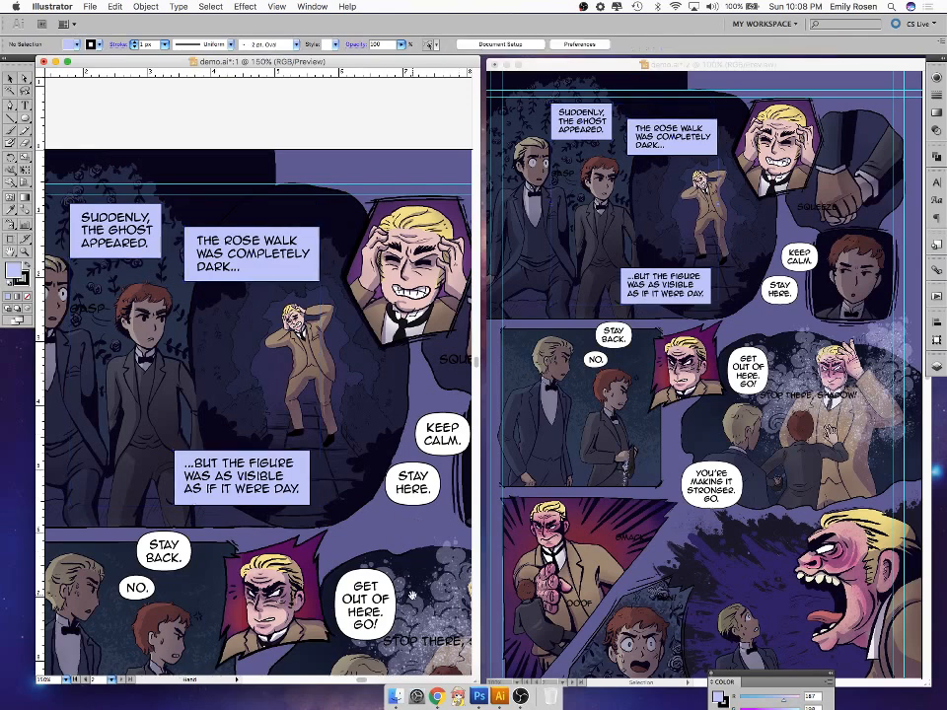
- Nudge the "SUDDENLY, THE GHOST APPEARED." lettering slightly left and down and the "...BUT THE FIGURE" lettering slightly down within their boxes
{"action": "left_click", "coordinate": [129, 240]}
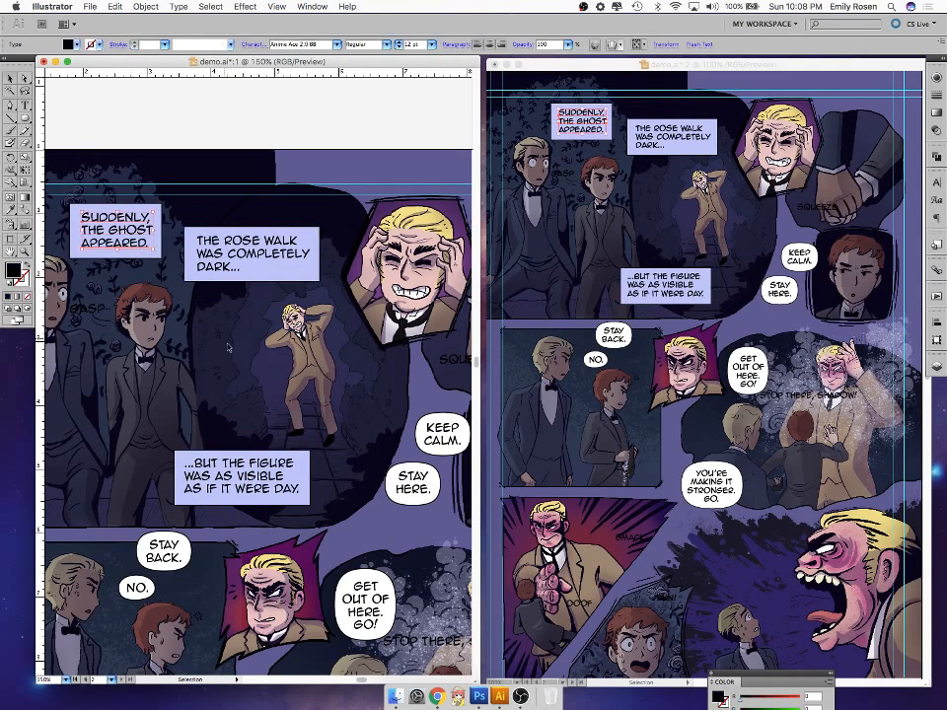
{"action": "key", "text": "Left"}
{"action": "key", "text": "Down"}
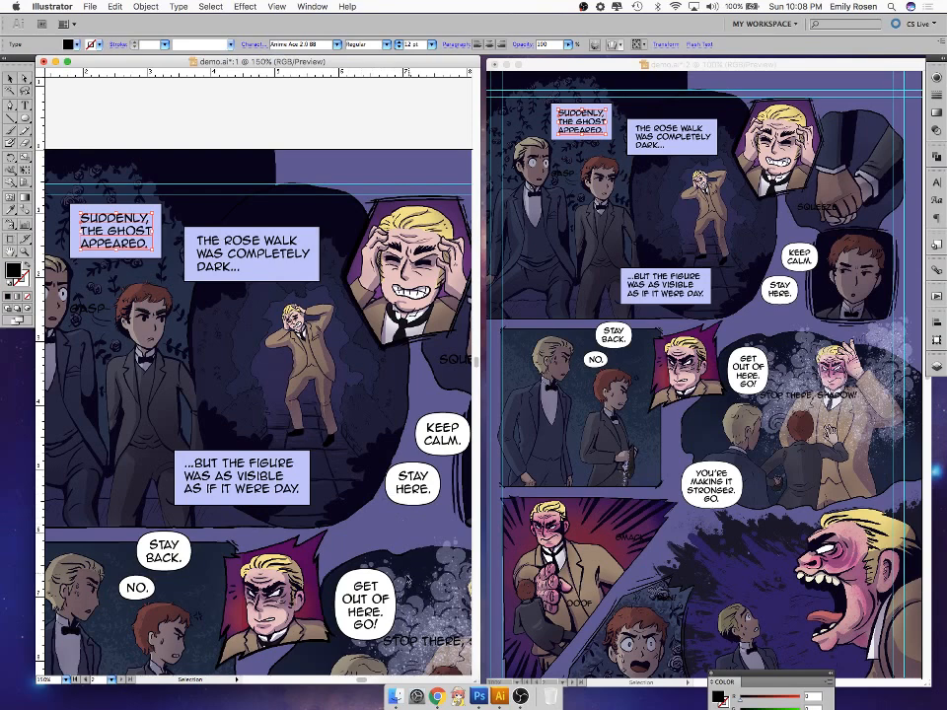
{"action": "left_click", "coordinate": [284, 490]}
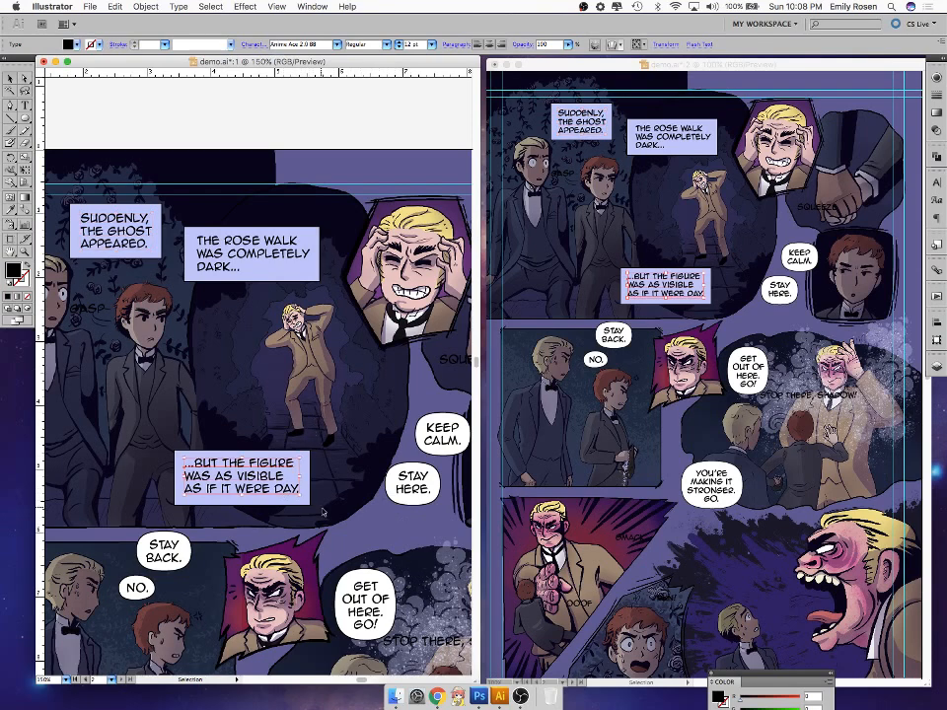
{"action": "key", "text": "Down"}
{"action": "left_click", "coordinate": [355, 524]}
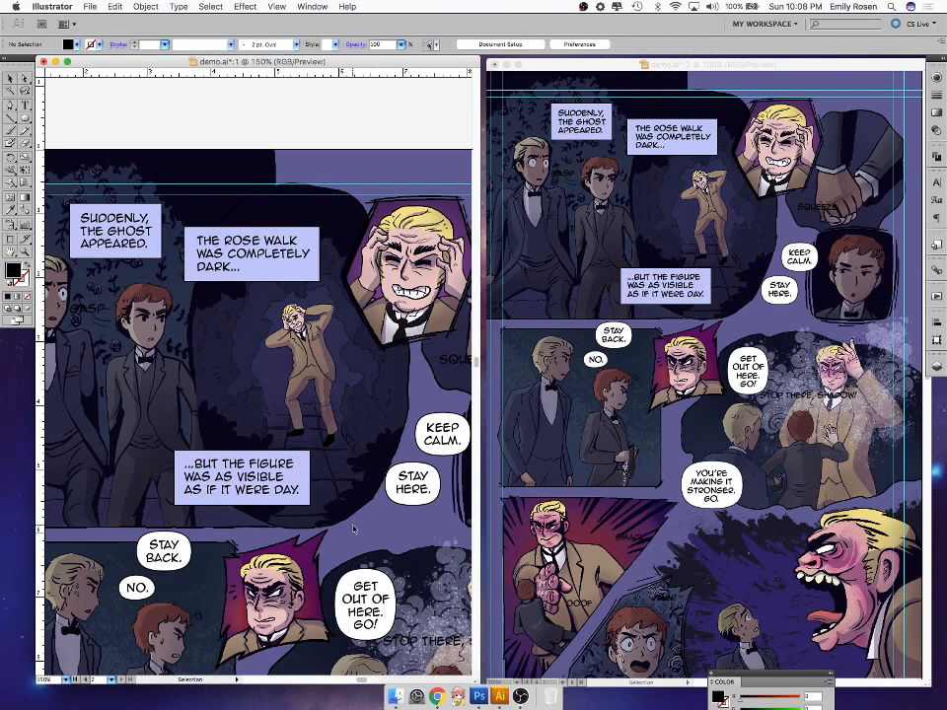
- Change the fill of the lettering in all three caption boxes to the very dark navy 03071E
{"action": "left_click_drag", "start_coordinate": [355, 528], "coordinate": [317, 491]}
{"action": "left_click", "coordinate": [210, 435]}
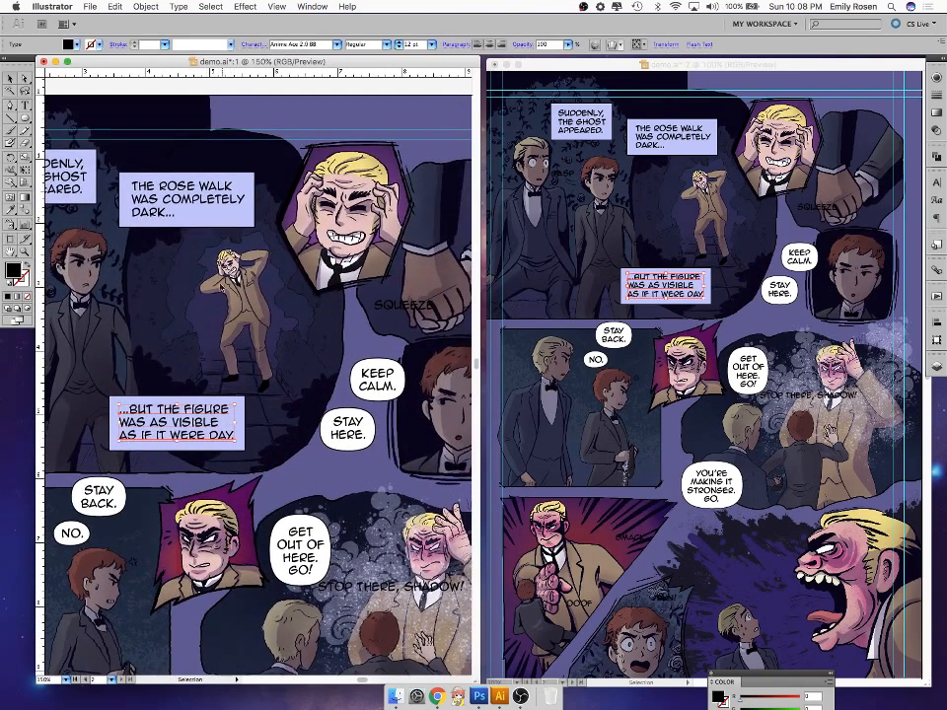
{"action": "left_click", "coordinate": [212, 195], "text": "shift"}
{"action": "left_click", "coordinate": [93, 183], "text": "shift"}
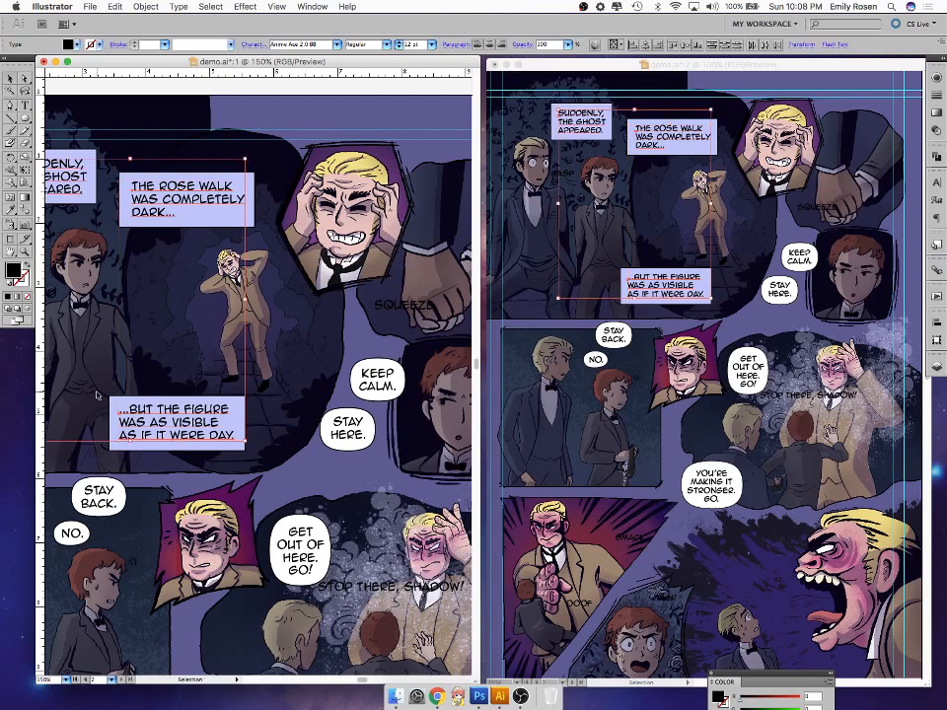
{"action": "double_click", "coordinate": [13, 270]}
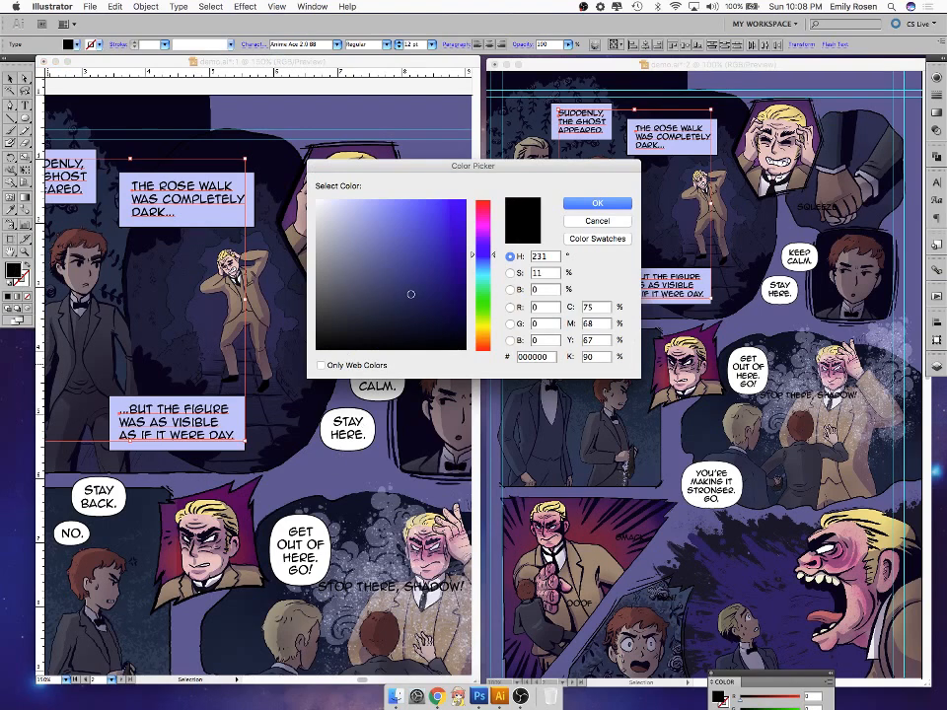
{"action": "left_click", "coordinate": [427, 238]}
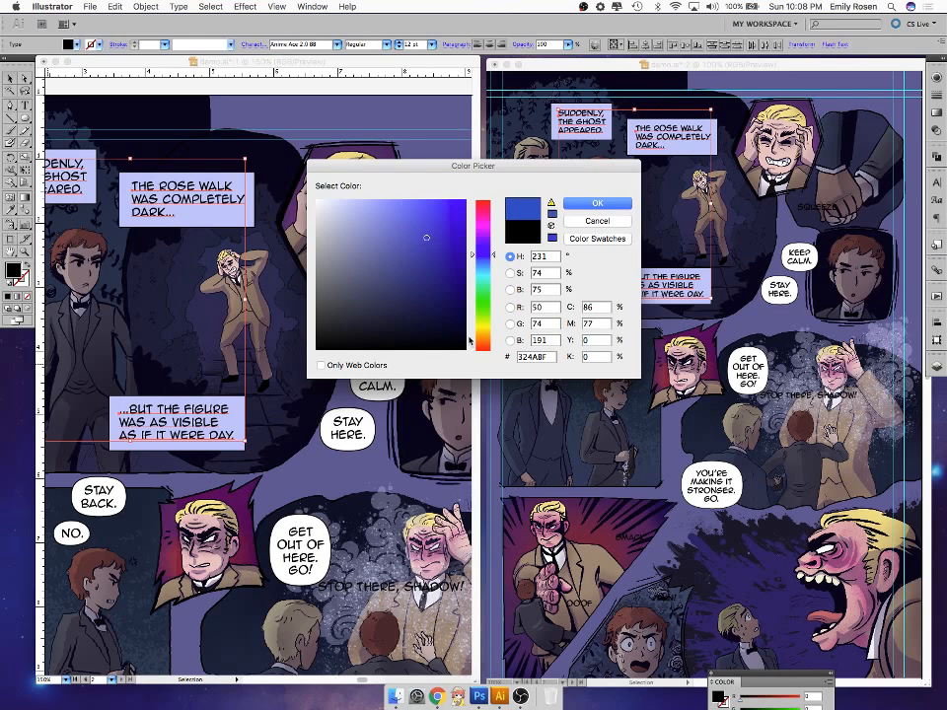
{"action": "mouse_move", "coordinate": [429, 329]}
{"action": "left_mouse_down"}
{"action": "mouse_move", "coordinate": [461, 335]}
{"action": "mouse_move", "coordinate": [452, 322]}
{"action": "mouse_move", "coordinate": [453, 333]}
{"action": "left_mouse_up"}
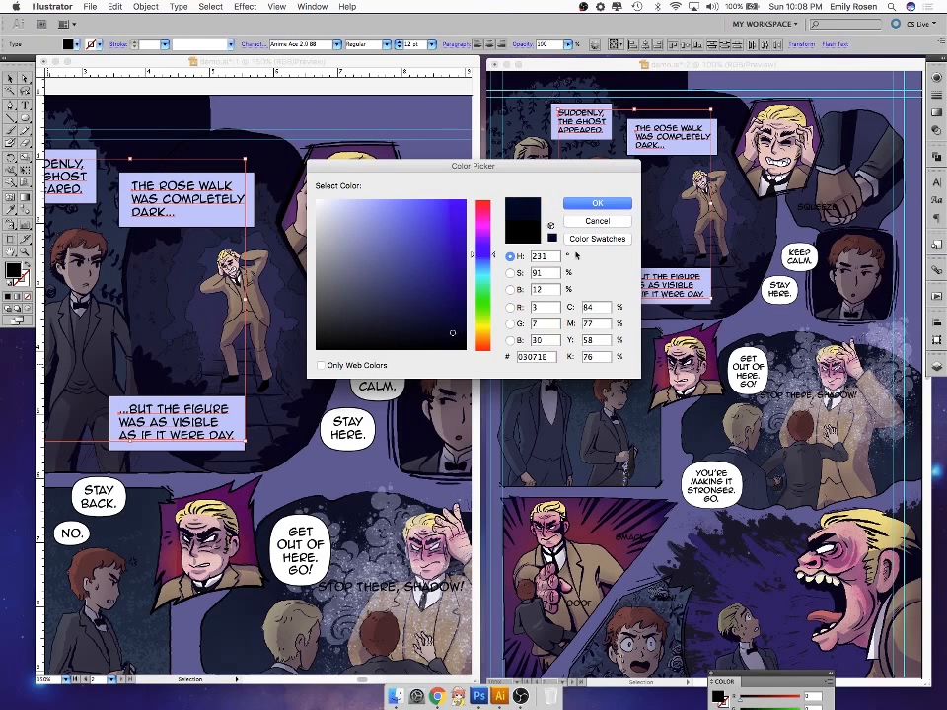
{"action": "left_click", "coordinate": [596, 203]}
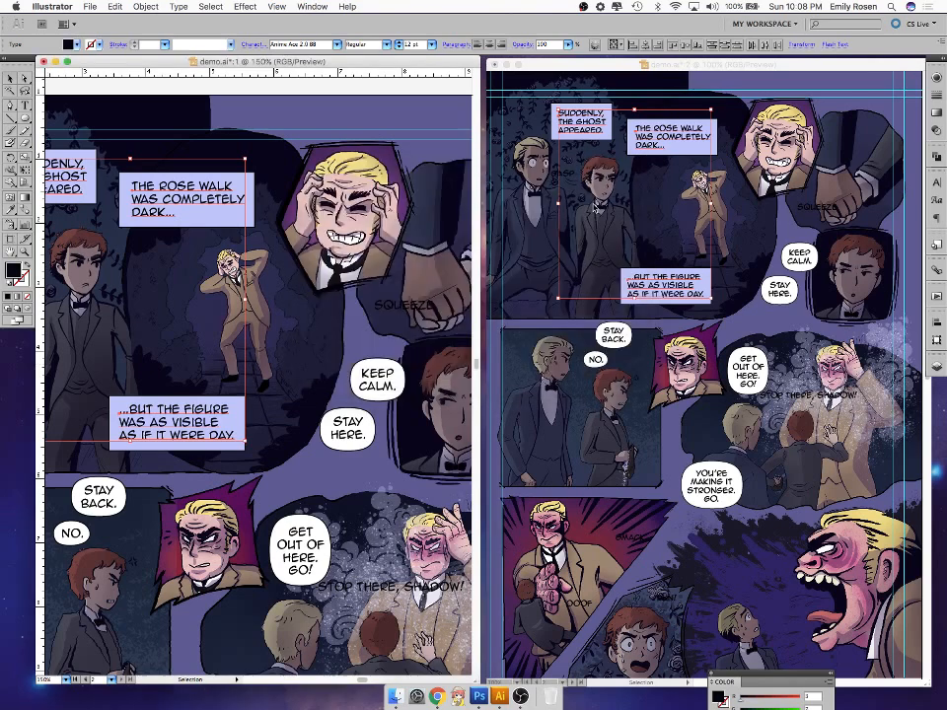
{"action": "left_click", "coordinate": [318, 474]}
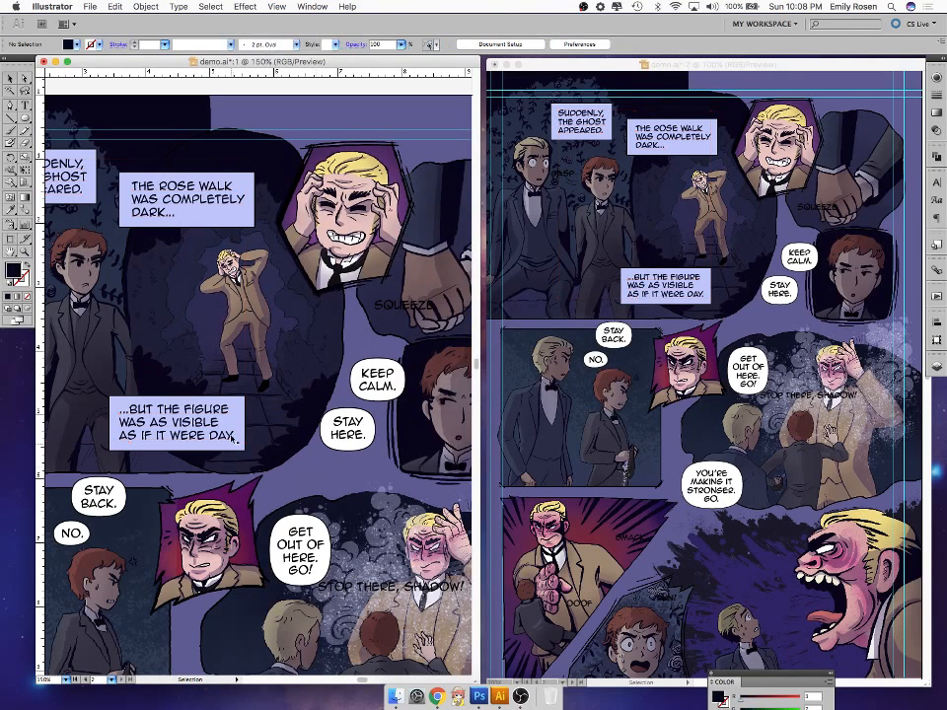
- Copy the dark navy 03071E from the "THE ROSE WALK" lettering and apply it to the strokes of all three caption boxes
{"action": "left_click", "coordinate": [148, 180]}
{"action": "double_click", "coordinate": [14, 270]}
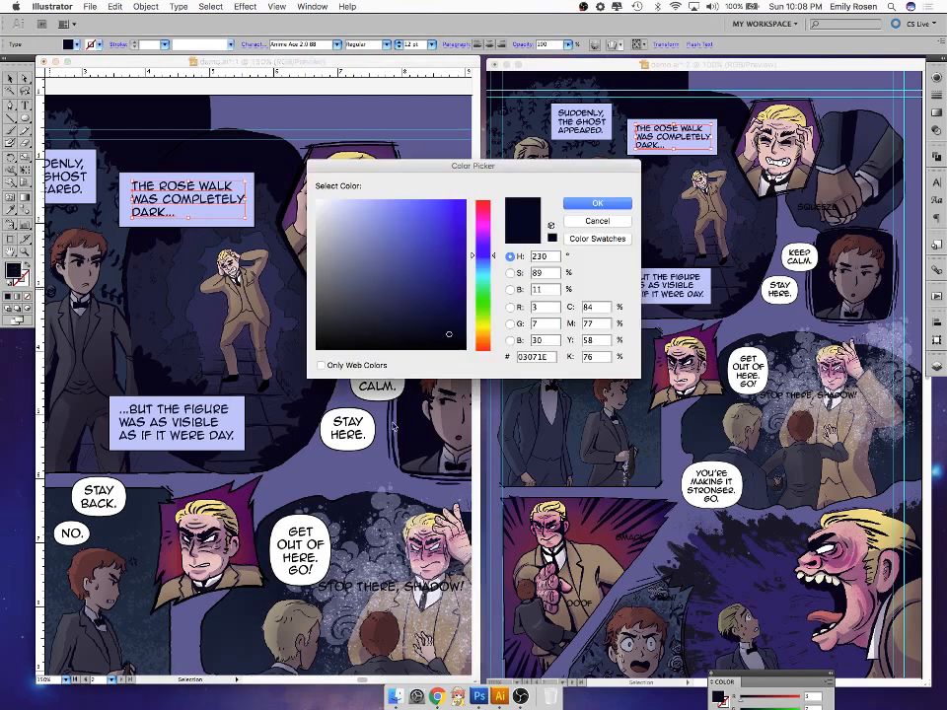
{"action": "double_click", "coordinate": [519, 356]}
{"action": "left_click", "coordinate": [597, 226]}
{"action": "left_click", "coordinate": [245, 440]}
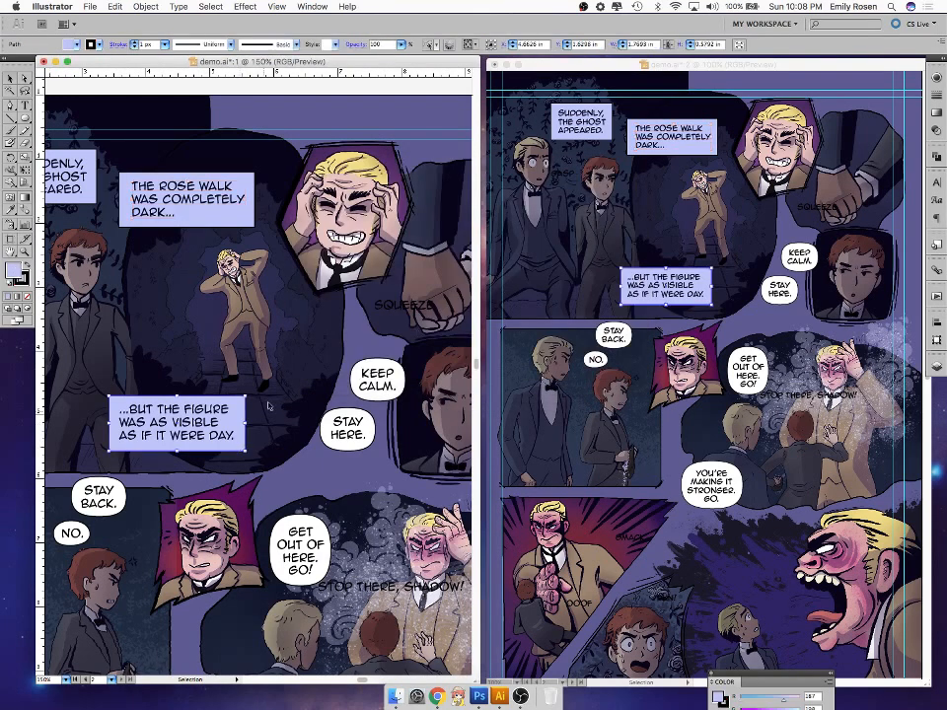
{"action": "left_click", "coordinate": [243, 229], "text": "shift"}
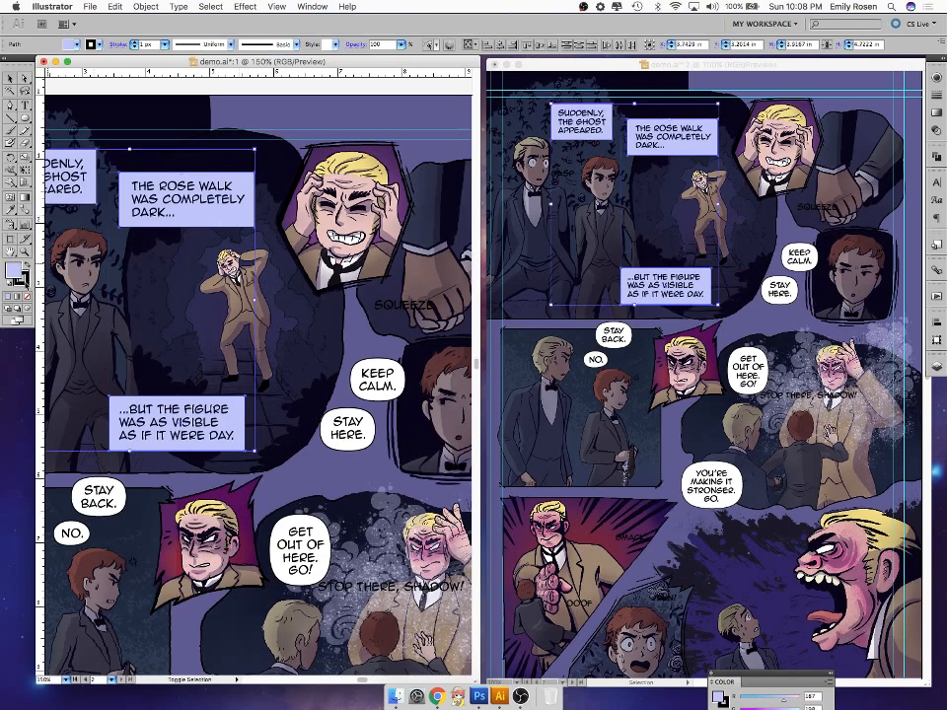
{"action": "double_click", "coordinate": [13, 269]}
{"action": "double_click", "coordinate": [535, 357]}
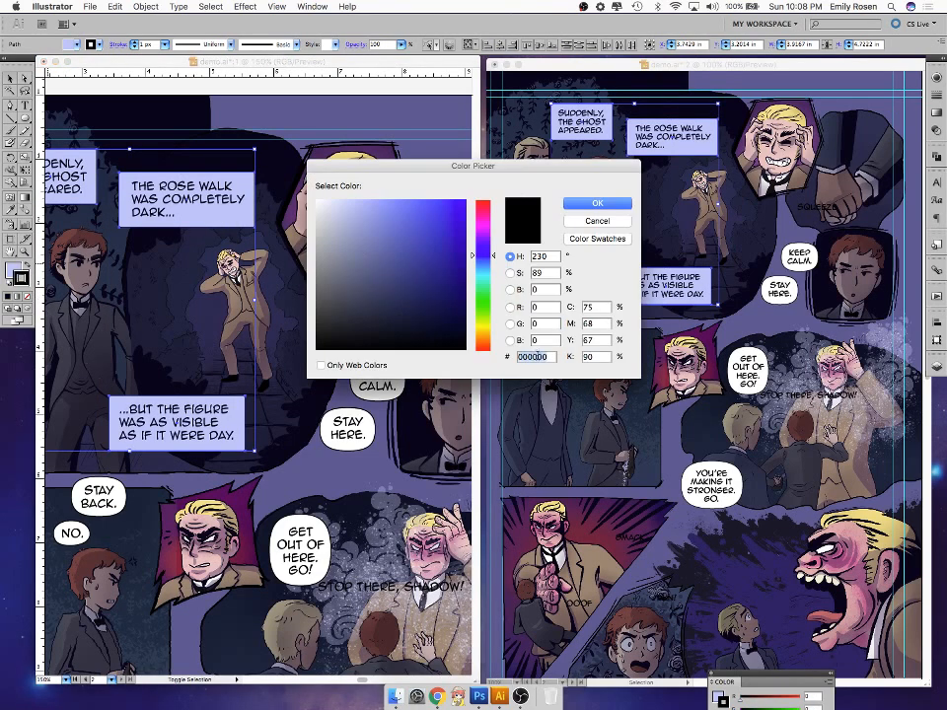
{"action": "left_click", "coordinate": [600, 202]}
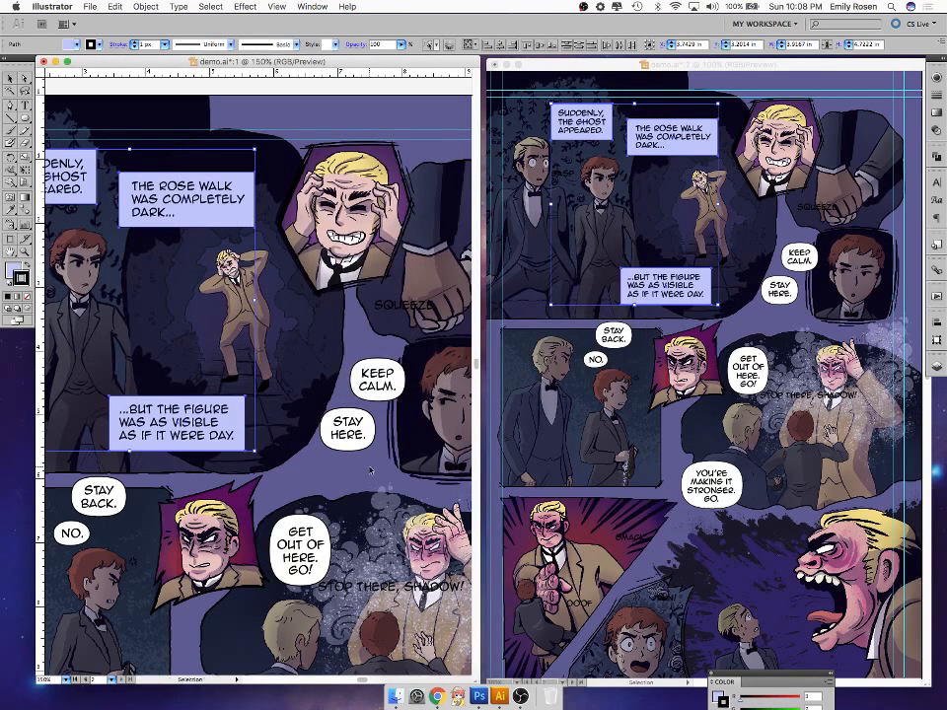
{"action": "left_click", "coordinate": [374, 481]}
- Examine the fill color of the "...BUT THE FIGURE" caption lettering
{"action": "key", "text": "space"}
{"action": "left_click_drag", "start_coordinate": [386, 487], "coordinate": [301, 483]}
{"action": "left_click_drag", "start_coordinate": [350, 516], "coordinate": [422, 489]}
{"action": "left_click_drag", "start_coordinate": [234, 444], "coordinate": [302, 470]}
{"action": "left_click", "coordinate": [276, 434]}
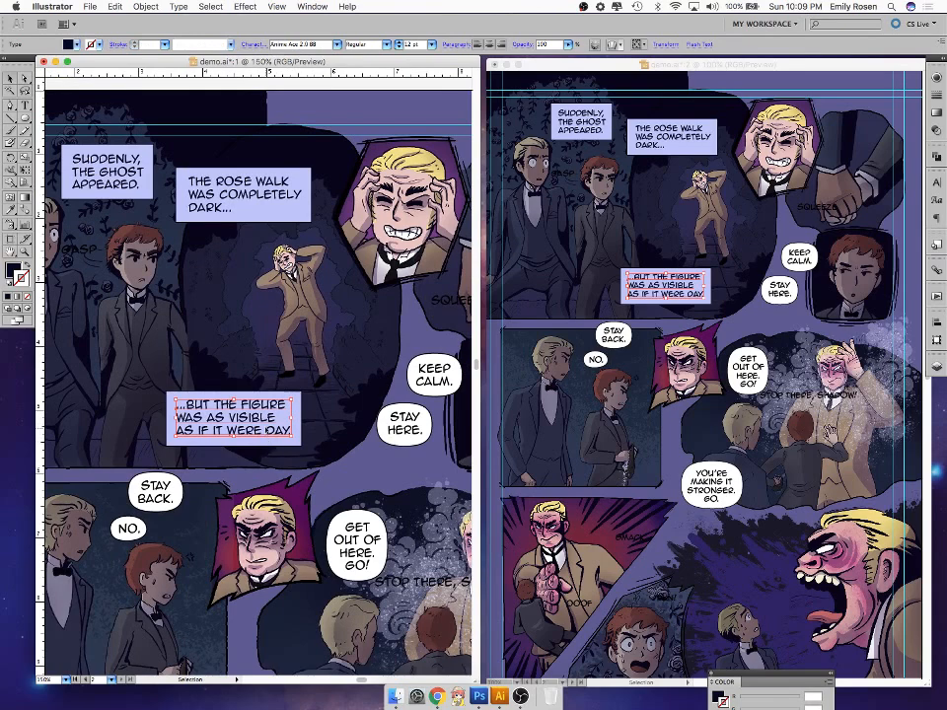
{"action": "double_click", "coordinate": [14, 267]}
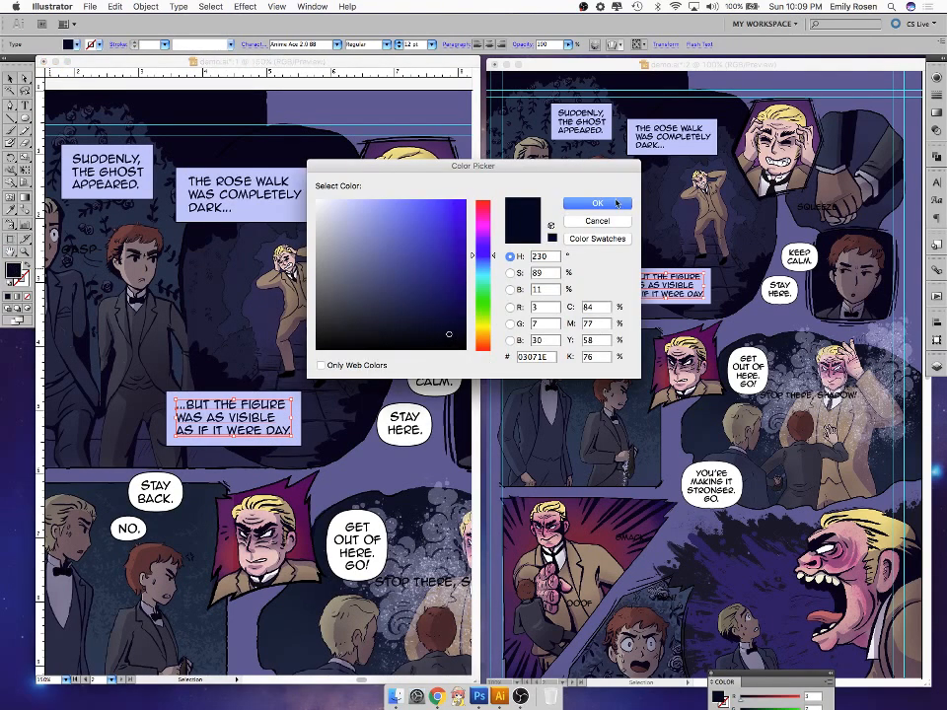
{"action": "left_click", "coordinate": [611, 206]}
- Move the "SQUEEZE" sound effect slightly down and left of the clasped hands
{"action": "left_click", "coordinate": [411, 486]}
{"action": "key", "text": "space"}
{"action": "left_click_drag", "start_coordinate": [427, 537], "coordinate": [251, 469]}
{"action": "left_click_drag", "start_coordinate": [246, 314], "coordinate": [287, 398]}
{"action": "left_click", "coordinate": [308, 328]}
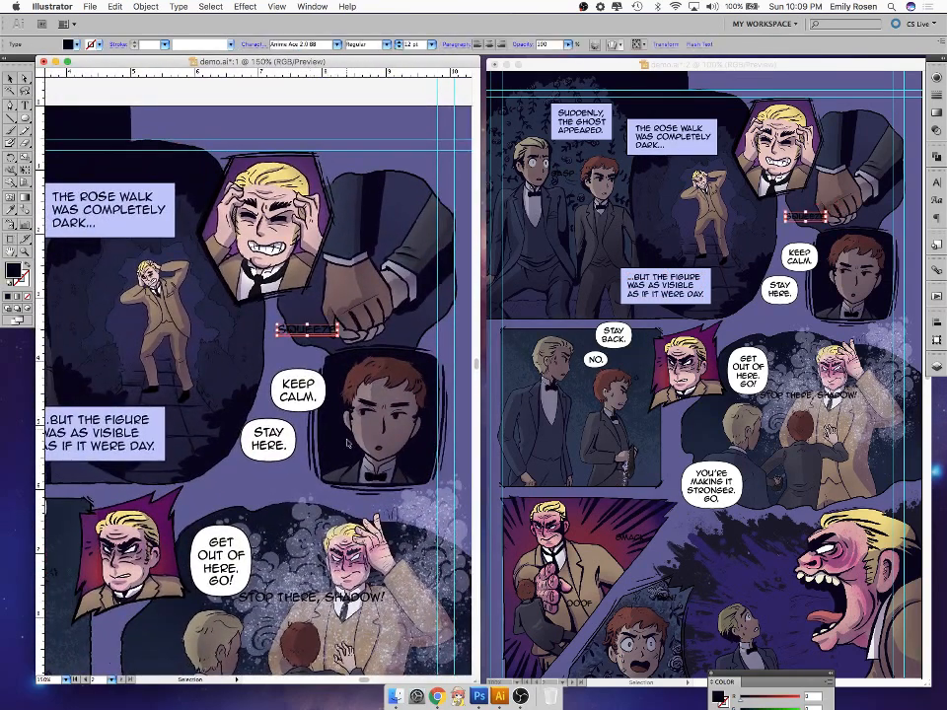
{"action": "left_click", "coordinate": [340, 494]}
- Remove the stroke from the "KEEP CALM." and "STAY HERE." balloons
{"action": "key", "text": "space"}
{"action": "left_click_drag", "start_coordinate": [357, 503], "coordinate": [301, 457]}
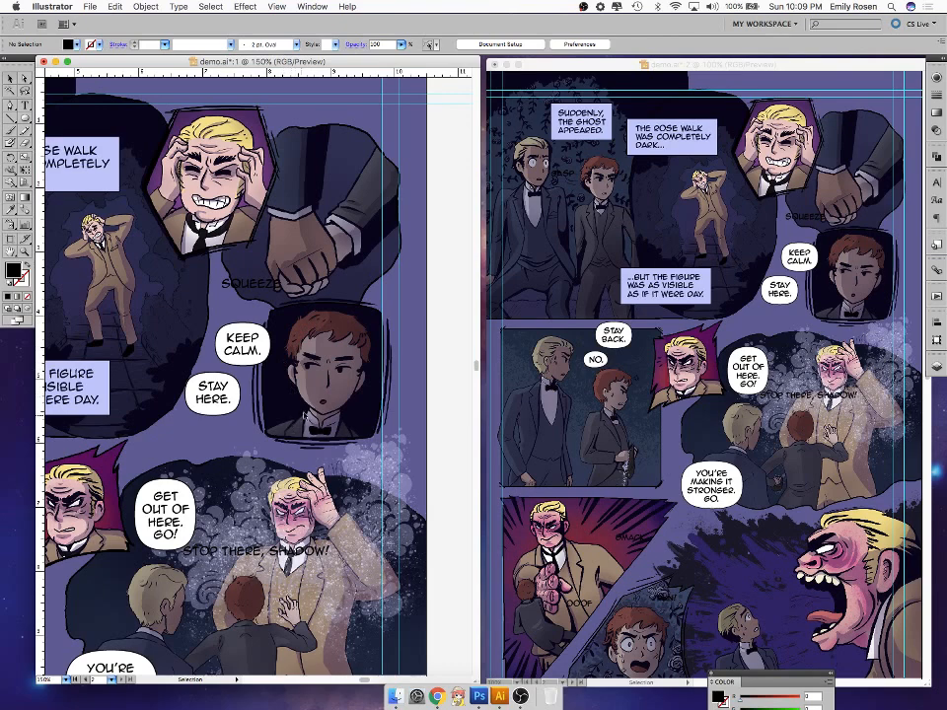
{"action": "key", "text": "space"}
{"action": "left_click_drag", "start_coordinate": [329, 380], "coordinate": [408, 310]}
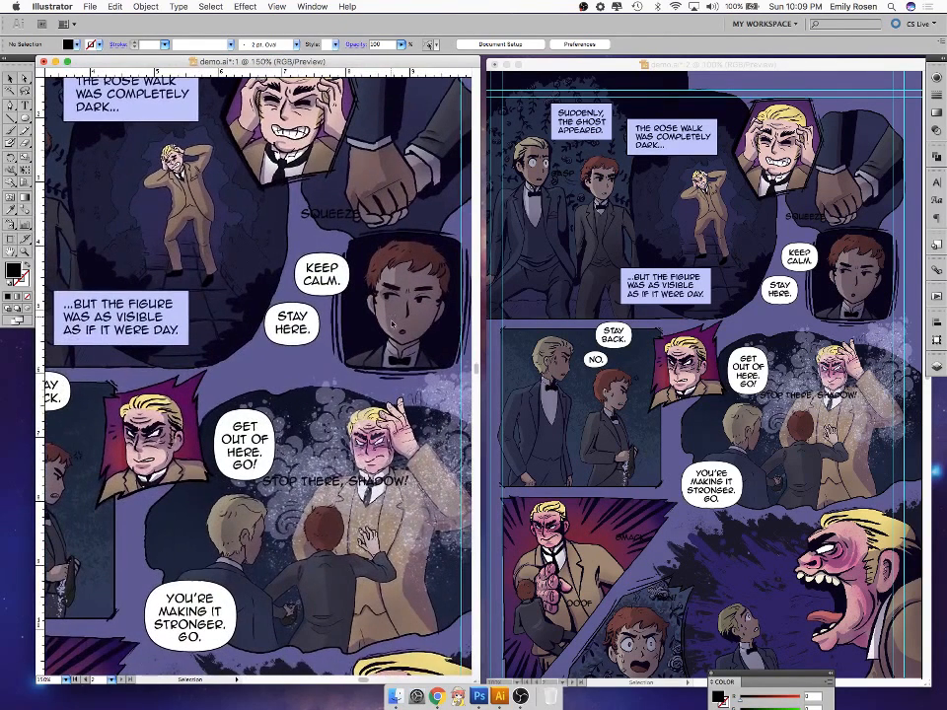
{"action": "left_click", "coordinate": [327, 281]}
{"action": "left_click", "coordinate": [346, 328]}
{"action": "left_click", "coordinate": [328, 293]}
{"action": "left_click", "coordinate": [315, 343], "text": "shift"}
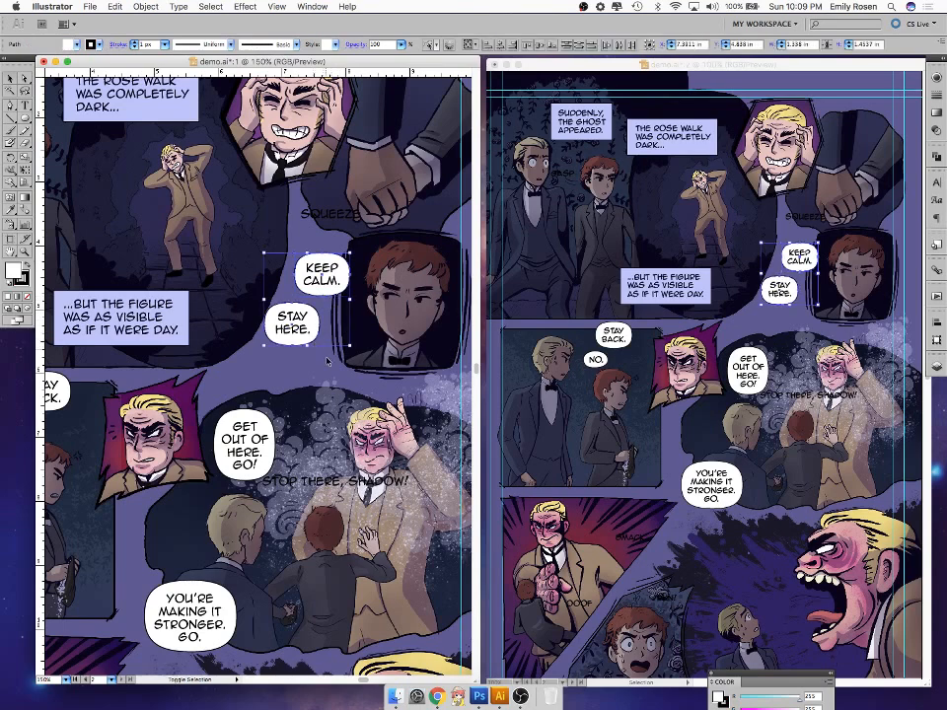
{"action": "left_click", "coordinate": [28, 282]}
{"action": "left_click", "coordinate": [28, 297]}
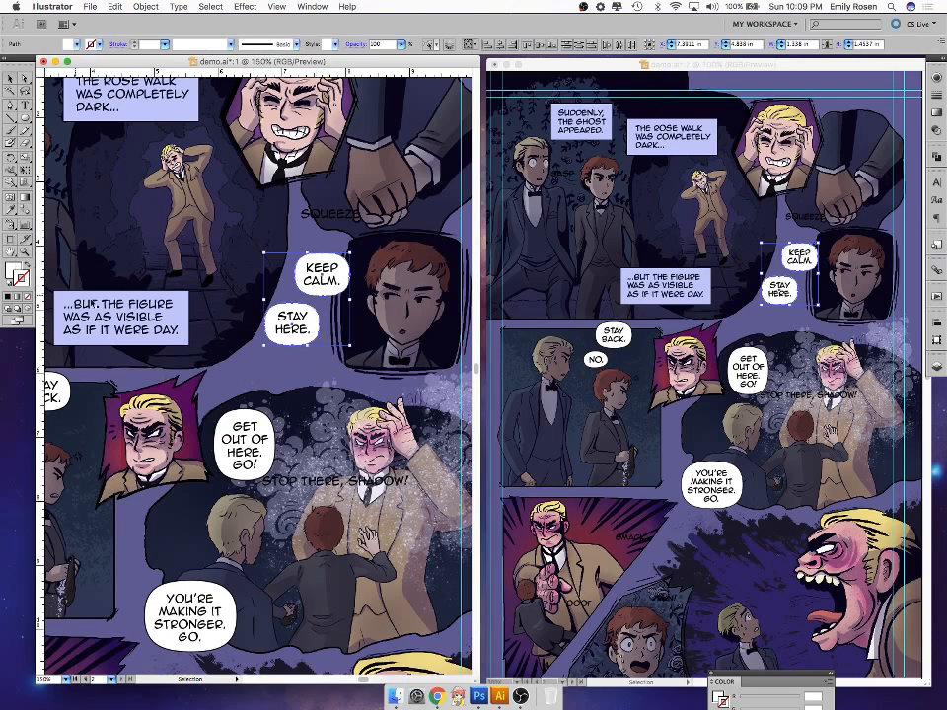
- Try a light lavender-blue fill and the paler F4F3FF on the "KEEP CALM." and "STAY HERE." balloons
{"action": "double_click", "coordinate": [15, 273]}
{"action": "left_click", "coordinate": [349, 203]}
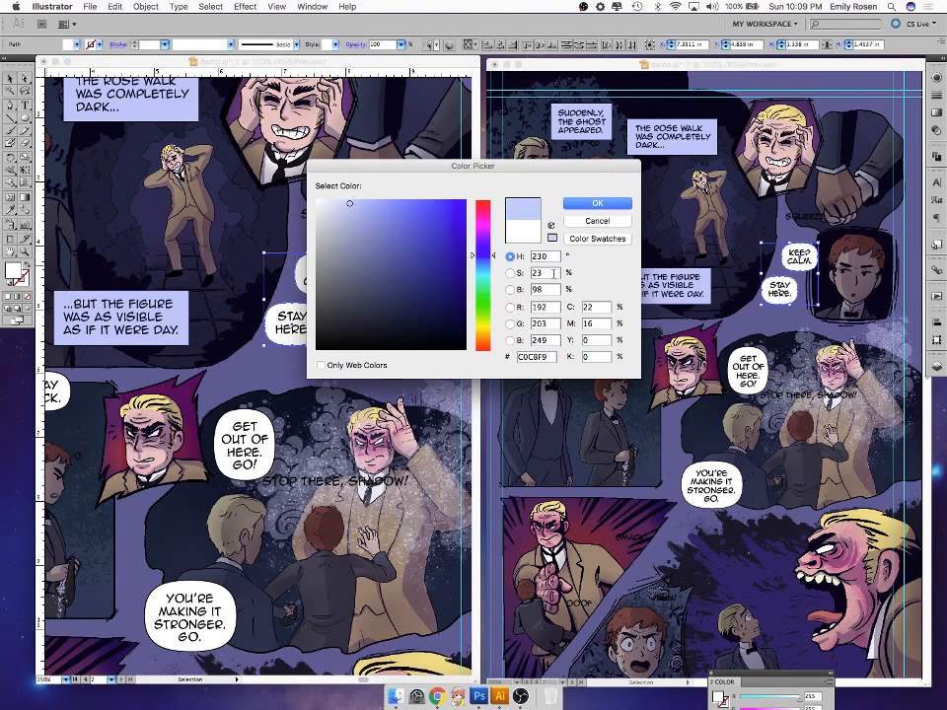
{"action": "left_click", "coordinate": [573, 203]}
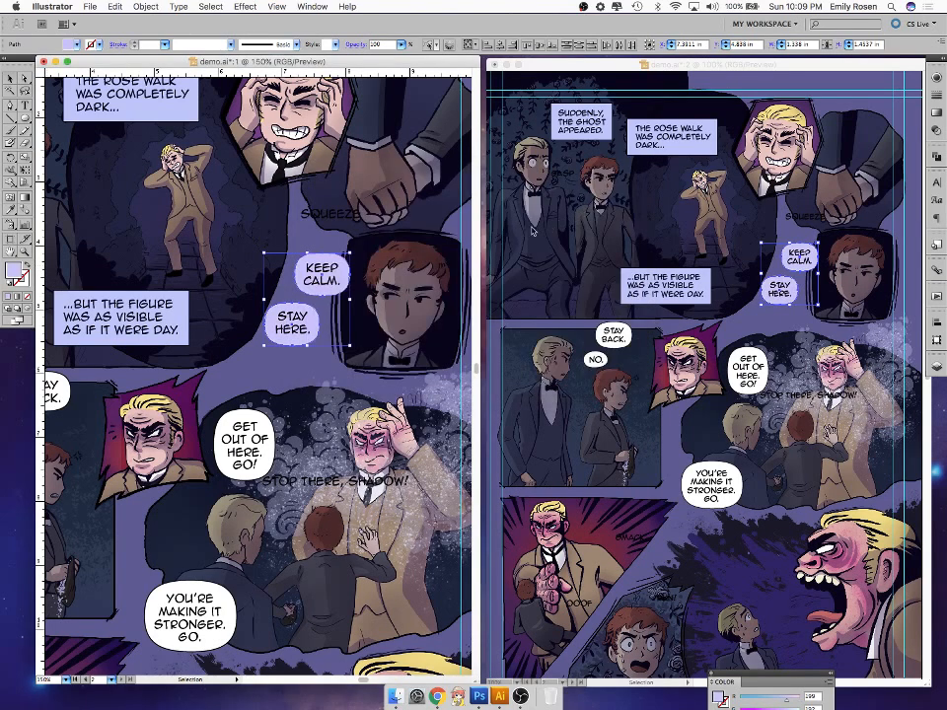
{"action": "double_click", "coordinate": [14, 272]}
{"action": "left_click", "coordinate": [321, 201]}
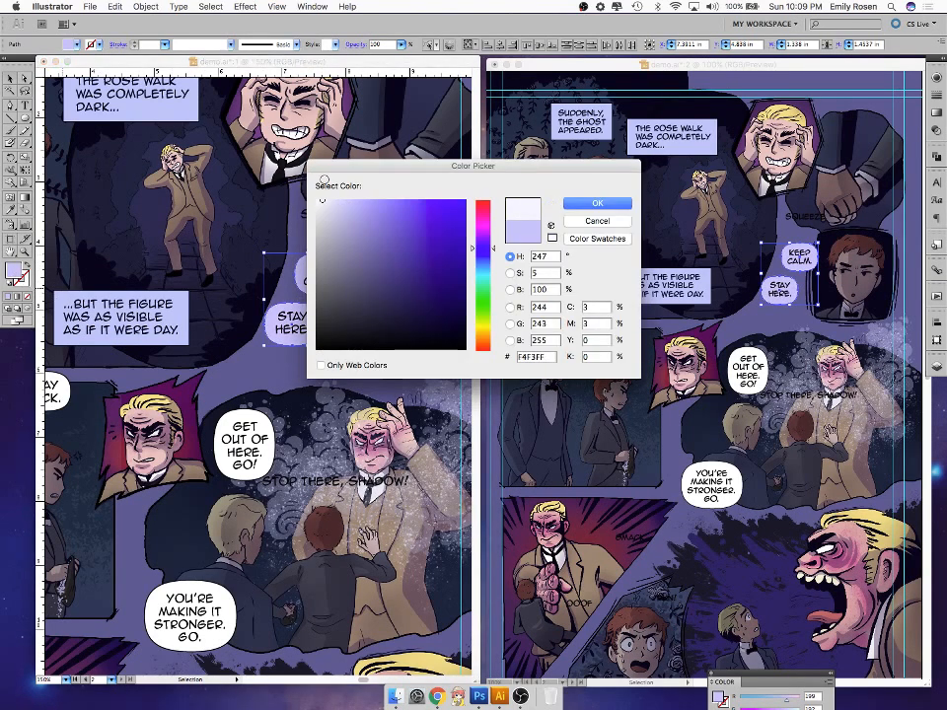
{"action": "left_click", "coordinate": [614, 208]}
- Lower the opacity of the "KEEP CALM." and "STAY HERE." balloons to 67% and make their fill a slightly deeper lavender
{"action": "left_click", "coordinate": [402, 45]}
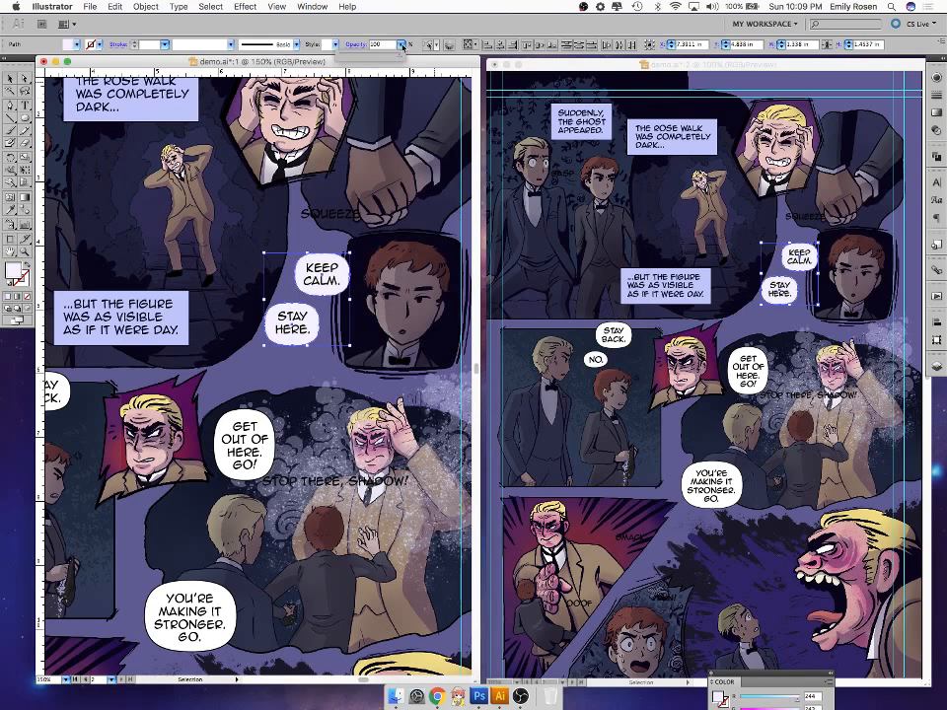
{"action": "left_click_drag", "start_coordinate": [380, 55], "coordinate": [383, 57]}
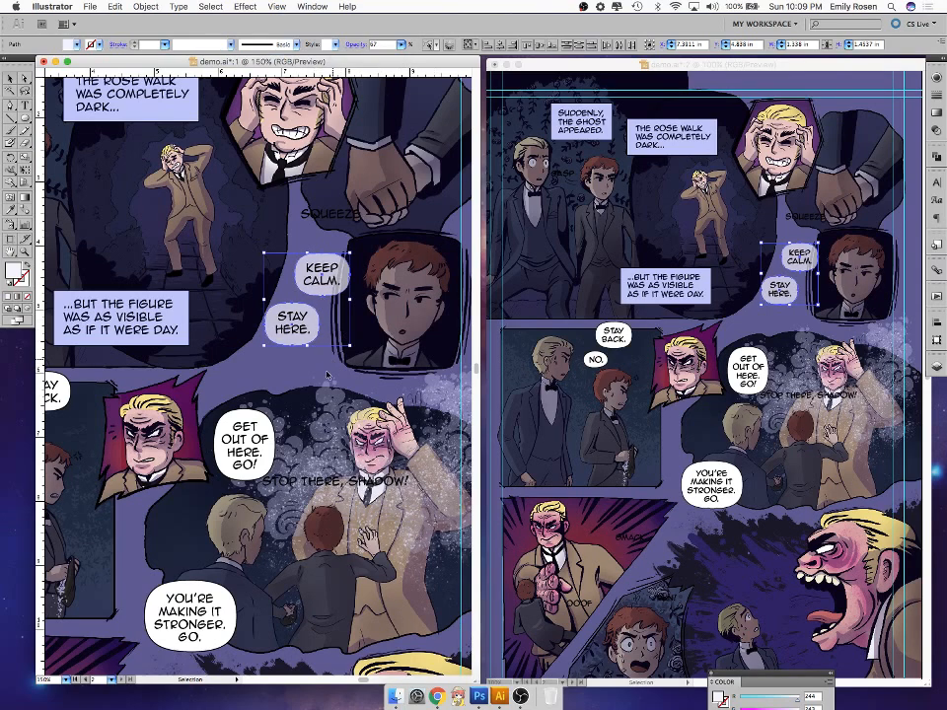
{"action": "double_click", "coordinate": [14, 273]}
{"action": "left_click_drag", "start_coordinate": [330, 203], "coordinate": [328, 199]}
{"action": "left_click", "coordinate": [597, 203]}
{"action": "left_click", "coordinate": [312, 371]}
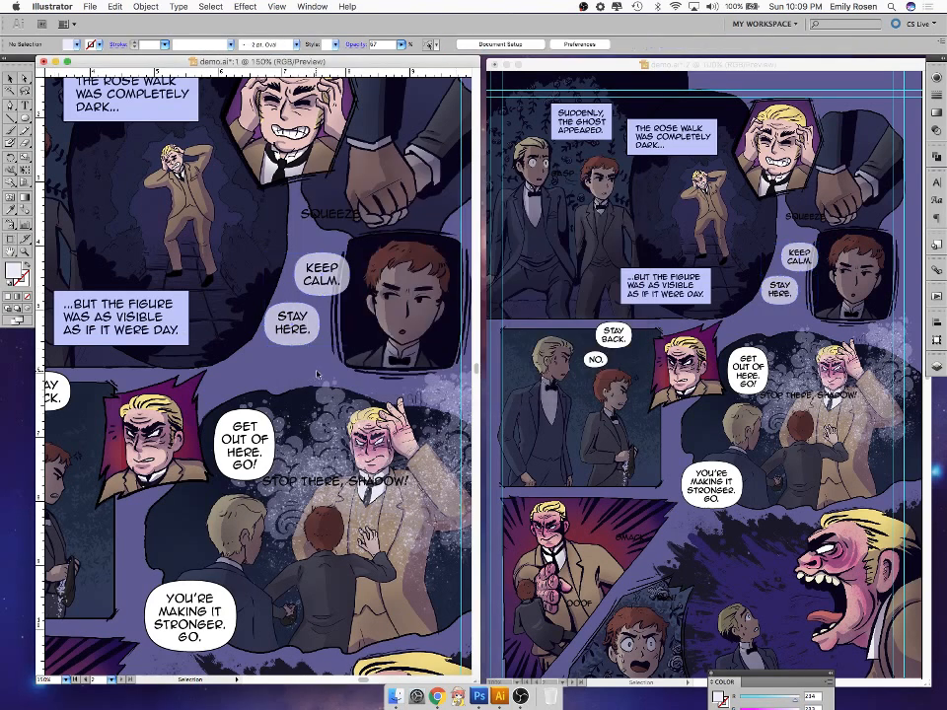
- Change the "KEEP CALM." and "STAY HERE." text fill to the very dark purple 190733
{"action": "left_click", "coordinate": [299, 328]}
{"action": "left_click", "coordinate": [326, 283], "text": "shift"}
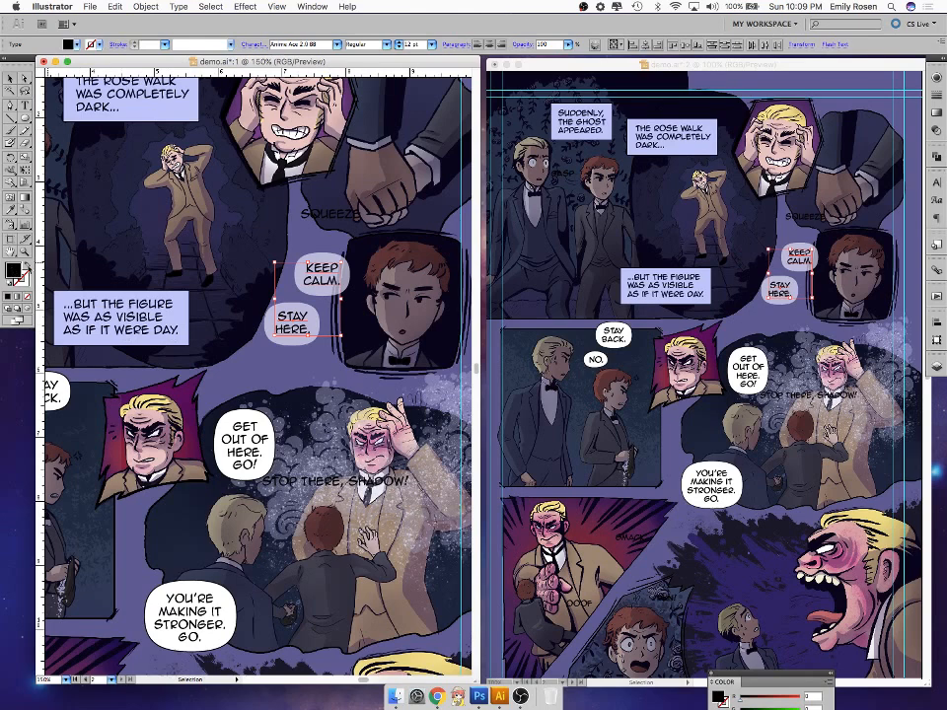
{"action": "double_click", "coordinate": [14, 272]}
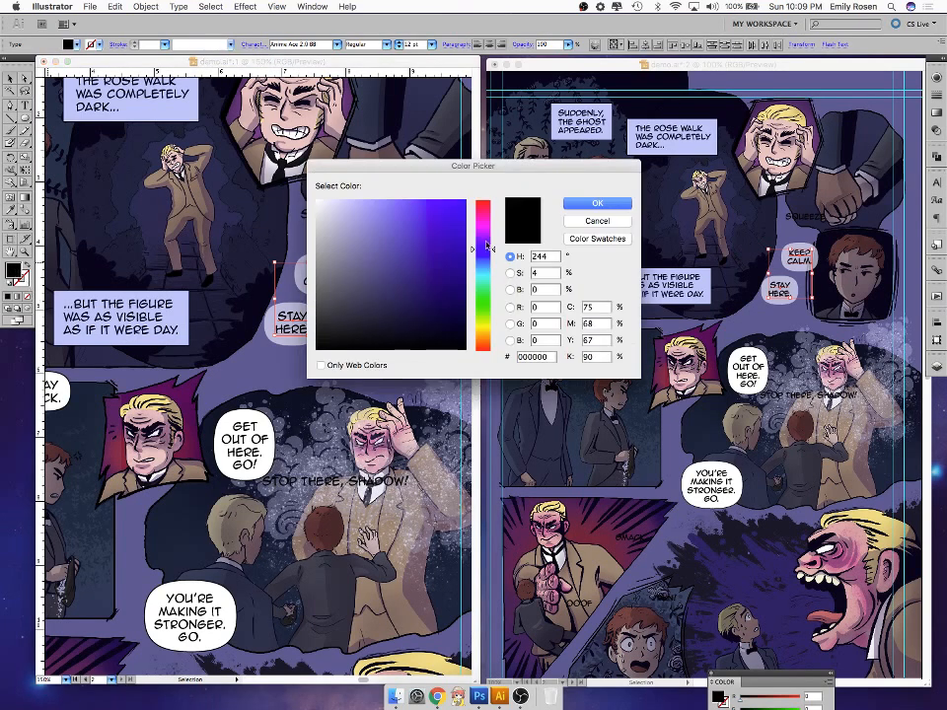
{"action": "left_click_drag", "start_coordinate": [486, 250], "coordinate": [472, 240]}
{"action": "left_click", "coordinate": [444, 232]}
{"action": "left_click", "coordinate": [449, 322]}
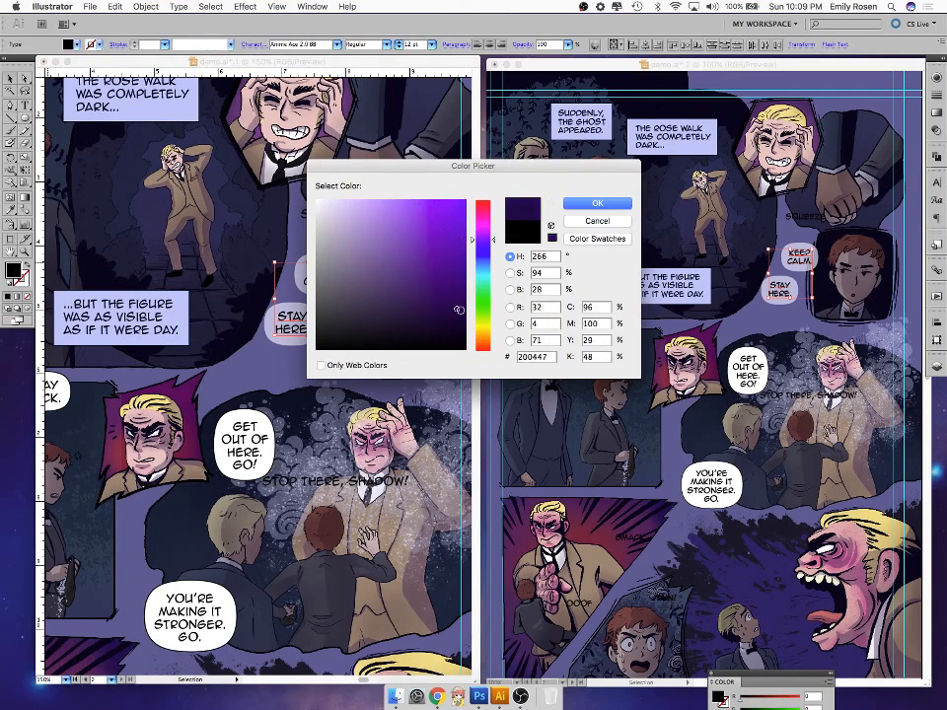
{"action": "left_click", "coordinate": [595, 204]}
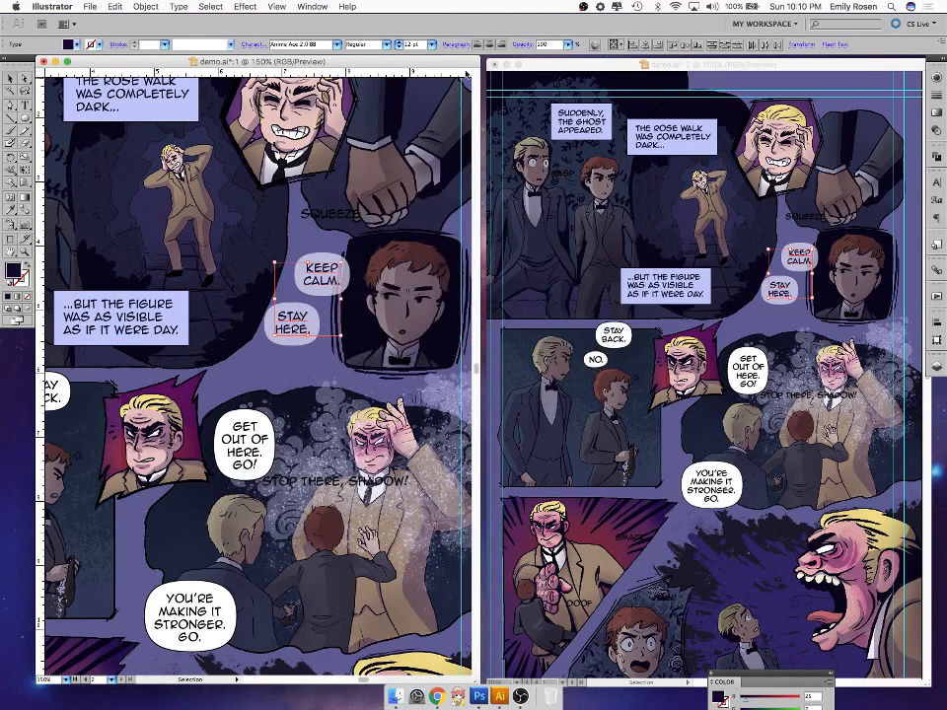
- Lower the opacity of the "KEEP CALM." and "STAY HERE." text to 69% and set its font size to 10 pt
{"action": "left_click", "coordinate": [568, 46]}
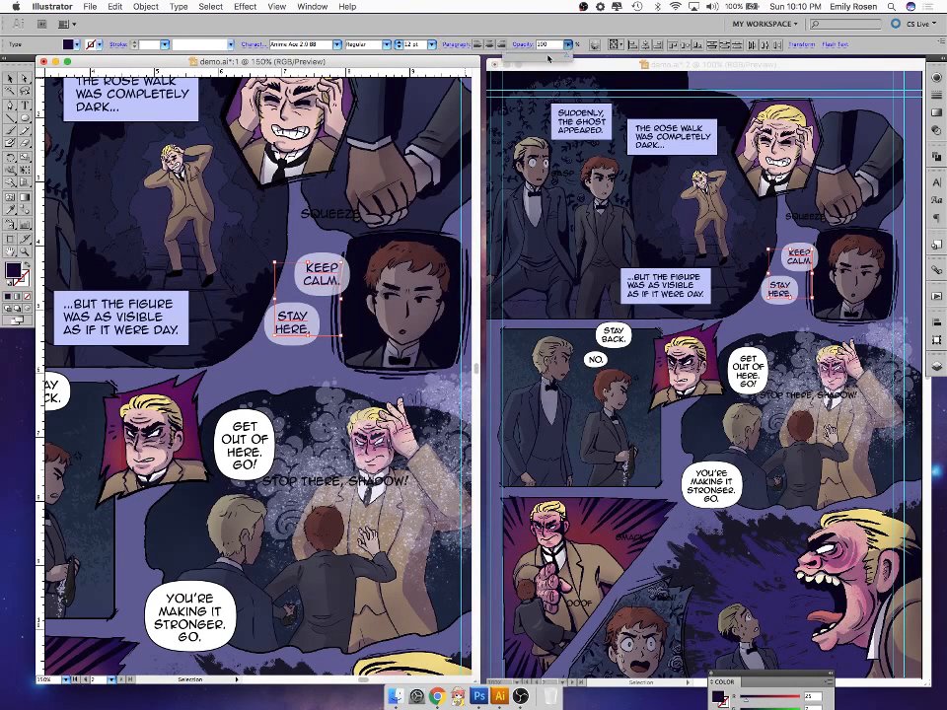
{"action": "left_click", "coordinate": [549, 57]}
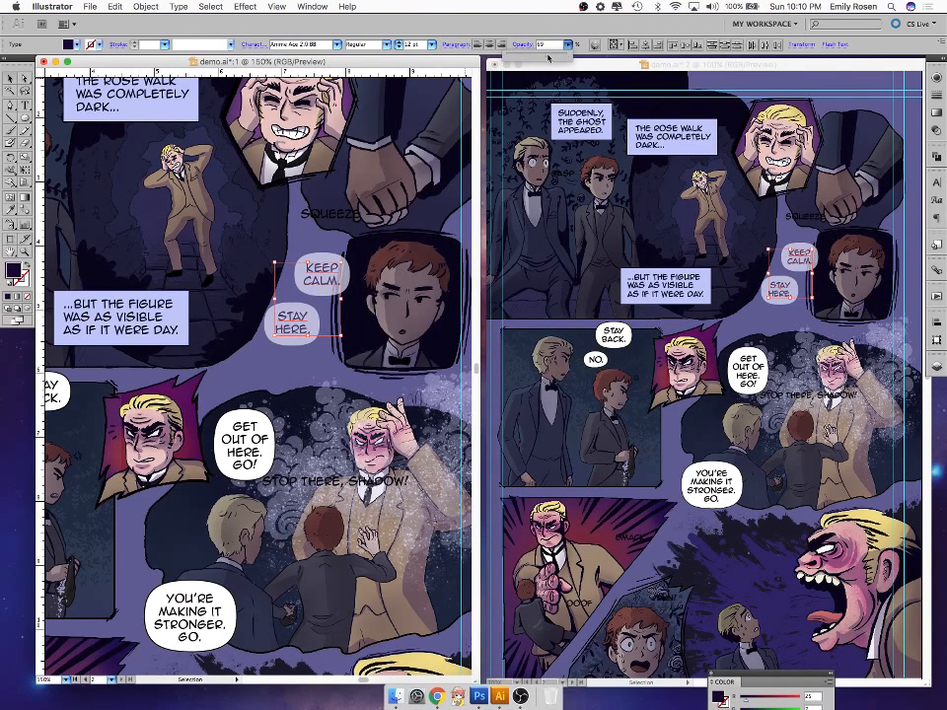
{"action": "left_click", "coordinate": [432, 46]}
{"action": "left_click", "coordinate": [430, 22]}
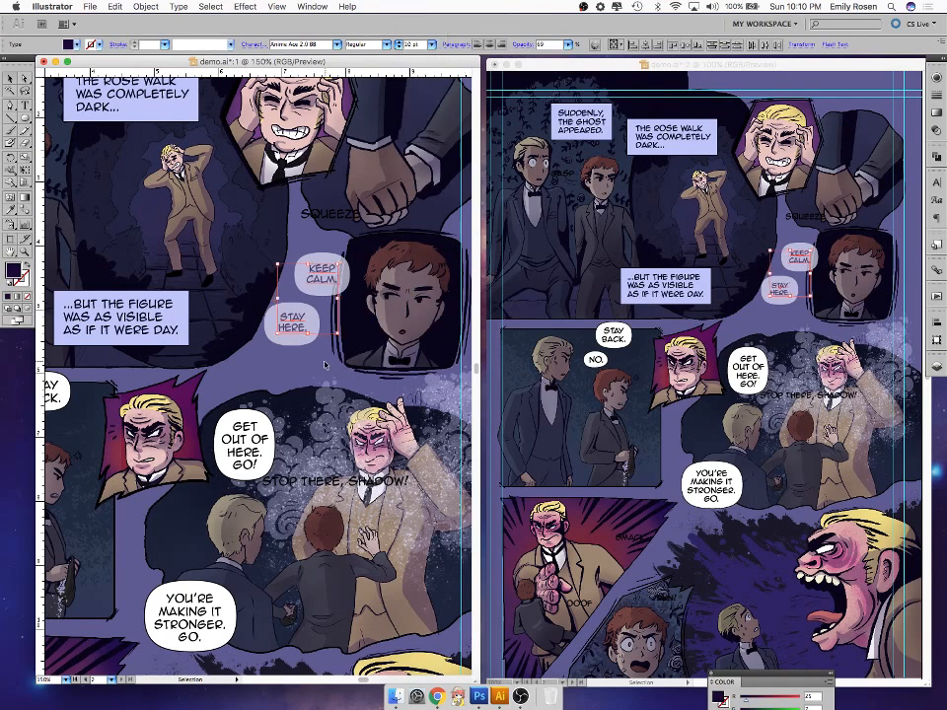
- Make the dark purple fill of the "KEEP CALM." and "STAY HERE." text slightly darker
{"action": "left_click", "coordinate": [340, 330]}
{"action": "left_click", "coordinate": [332, 281]}
{"action": "left_click", "coordinate": [298, 328], "text": "shift"}
{"action": "double_click", "coordinate": [13, 270]}
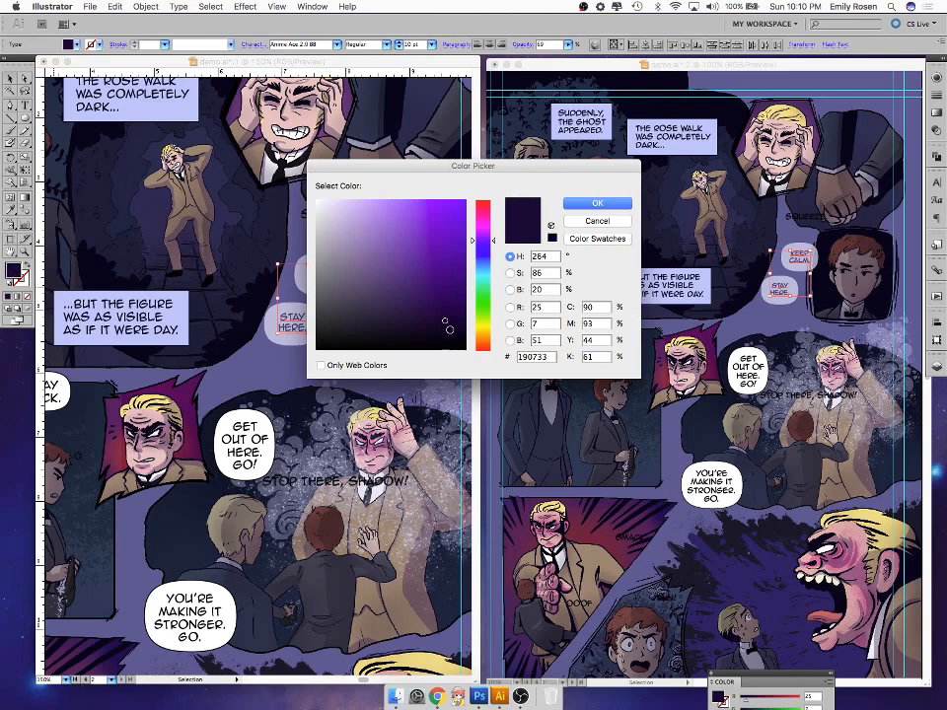
{"action": "key", "text": "Return"}
{"action": "left_click", "coordinate": [335, 374]}
- Set the "STAY BACK." and "NO." dialogue text to 10 pt
{"action": "key", "text": "space"}
{"action": "left_click_drag", "start_coordinate": [197, 560], "coordinate": [349, 418]}
{"action": "left_click", "coordinate": [208, 277]}
{"action": "left_click", "coordinate": [184, 313], "text": "shift"}
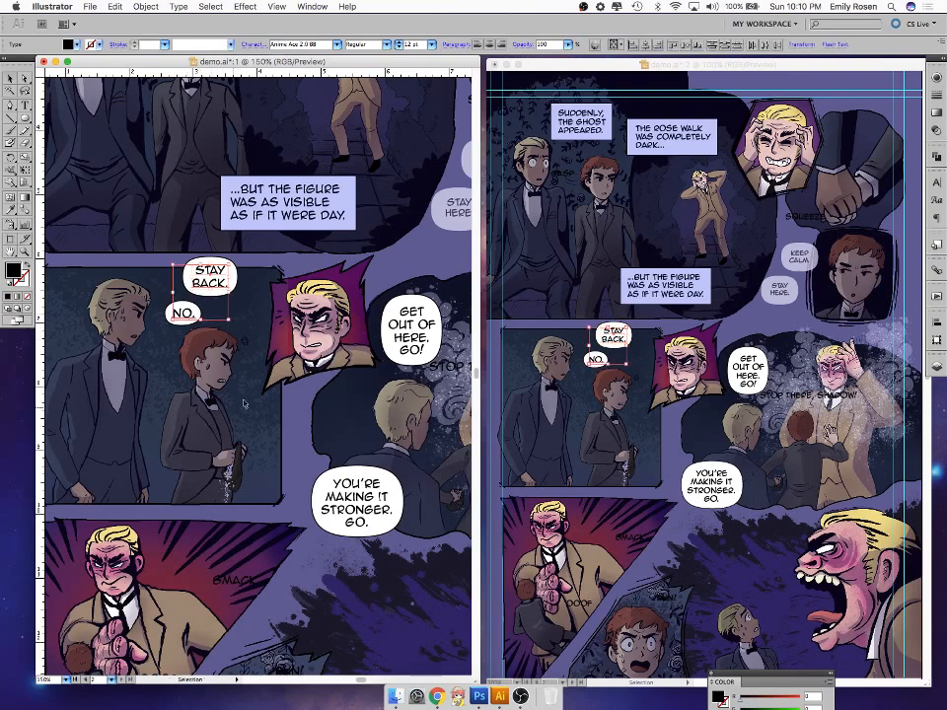
{"action": "left_click", "coordinate": [430, 46]}
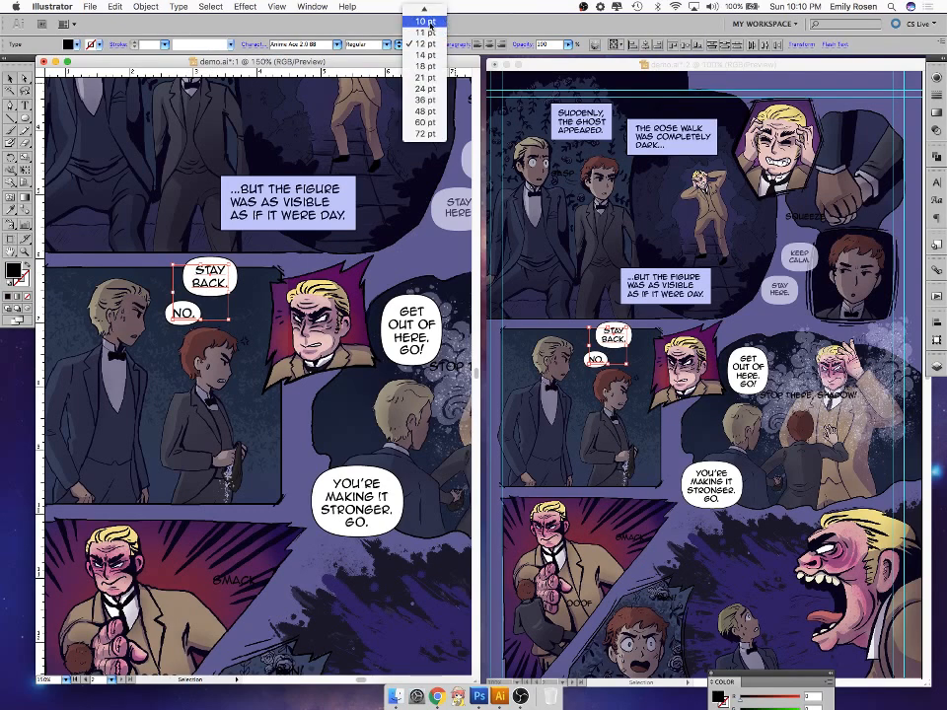
{"action": "left_click", "coordinate": [422, 23]}
{"action": "left_click", "coordinate": [263, 464]}
- Make the final word "GO." bold in the "YOU'RE MAKING IT STRONGER. GO." dialogue
{"action": "scroll", "coordinate": [264, 483], "scroll_direction": "right", "scroll_amount": 5}
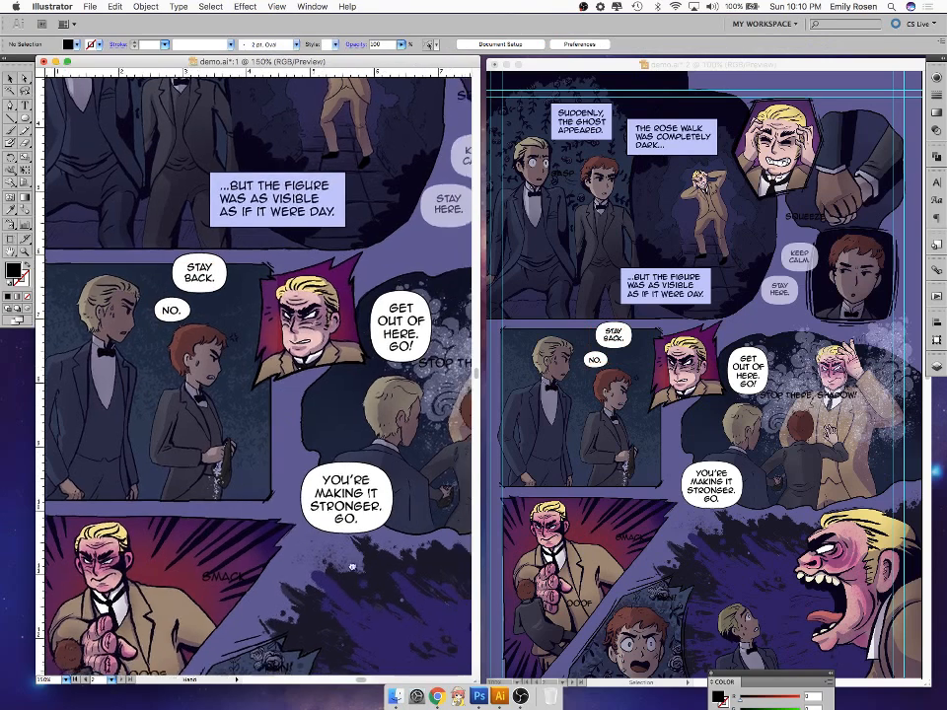
{"action": "key", "text": "t"}
{"action": "left_click_drag", "start_coordinate": [248, 505], "coordinate": [274, 504]}
{"action": "key", "text": "Escape"}
{"action": "left_click", "coordinate": [385, 45]}
{"action": "left_click", "coordinate": [368, 65]}
{"action": "left_click", "coordinate": [14, 77]}
{"action": "left_click", "coordinate": [385, 482]}
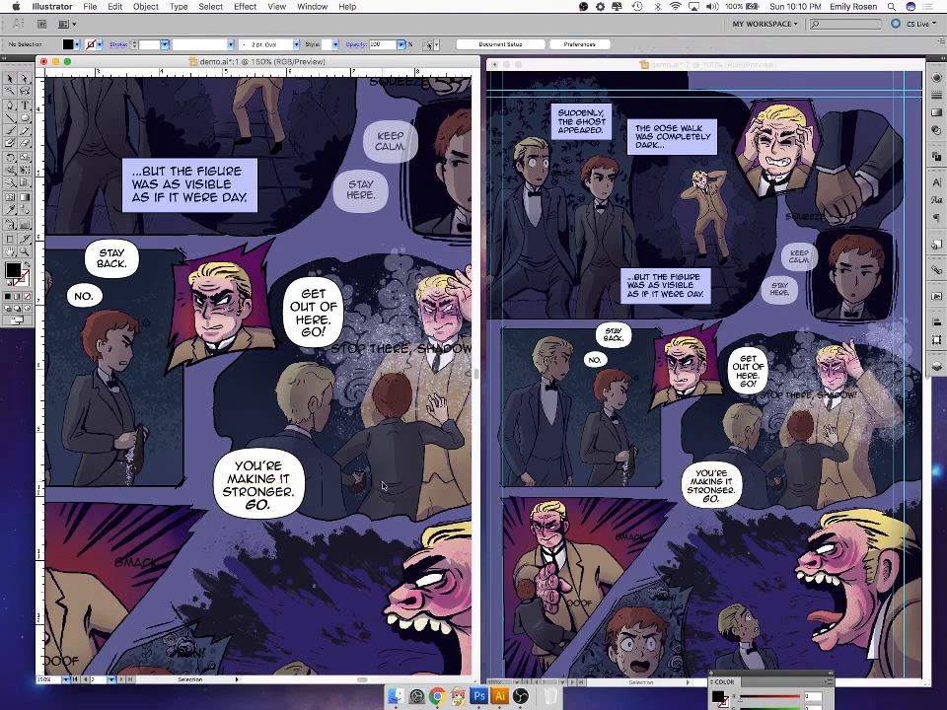
{"action": "left_click_drag", "start_coordinate": [211, 482], "coordinate": [251, 567]}
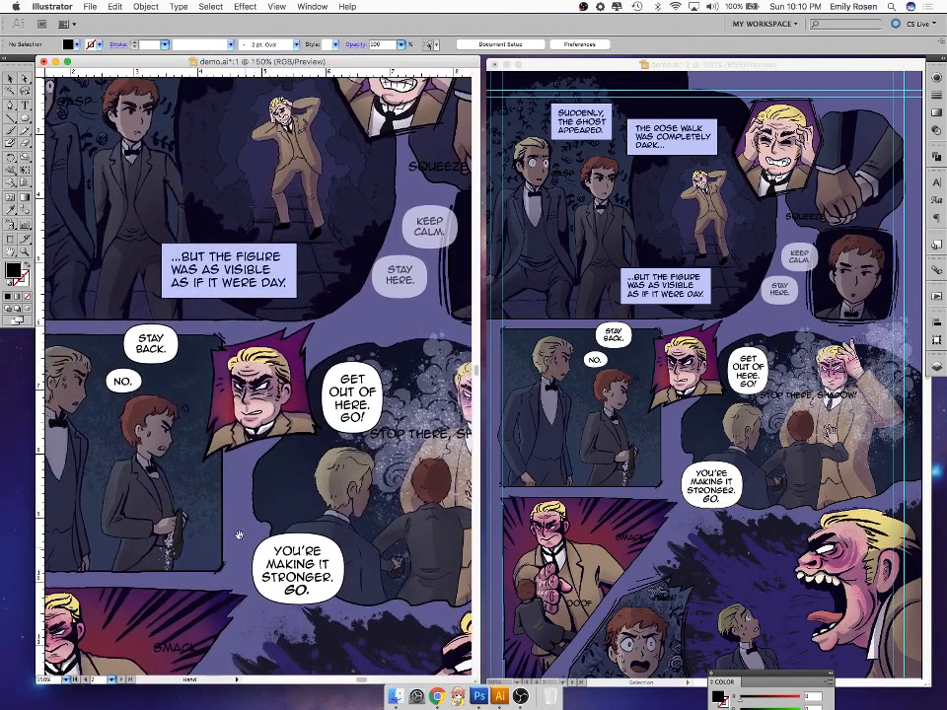
{"action": "left_click", "coordinate": [150, 343]}
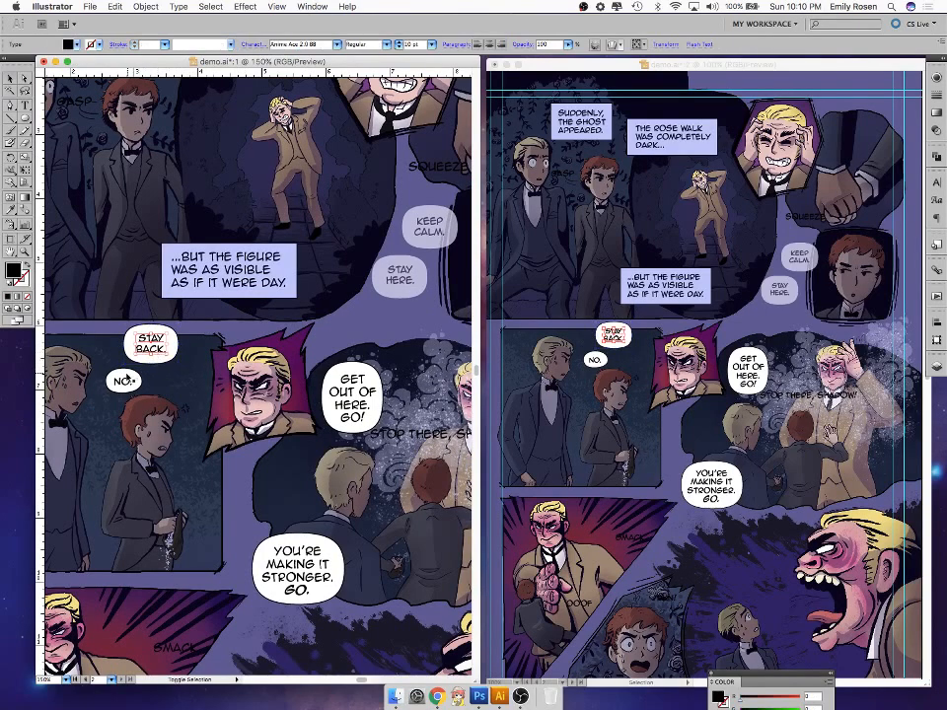
{"action": "left_click", "coordinate": [126, 381], "text": "shift"}
{"action": "left_click", "coordinate": [358, 486]}
- Fine-tune the opacity of the "KEEP CALM." and "STAY HERE." text, keeping the font size at 10 pt
{"action": "left_click_drag", "start_coordinate": [409, 490], "coordinate": [237, 535]}
{"action": "left_click", "coordinate": [256, 270]}
{"action": "left_click", "coordinate": [235, 322], "text": "shift"}
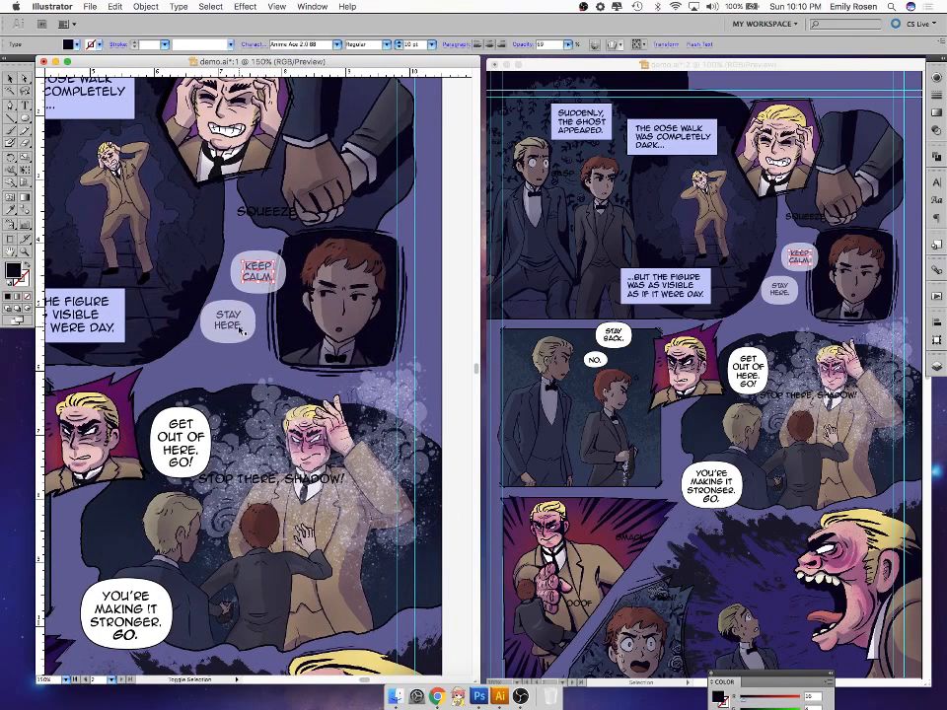
{"action": "left_click", "coordinate": [432, 45]}
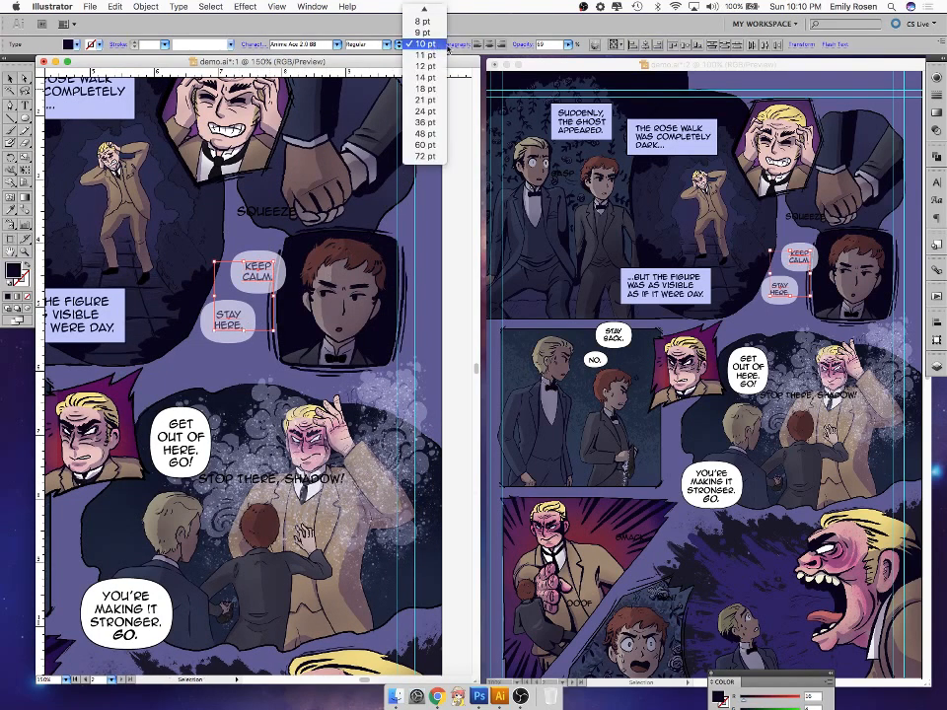
{"action": "left_click", "coordinate": [430, 43]}
{"action": "left_click", "coordinate": [567, 46]}
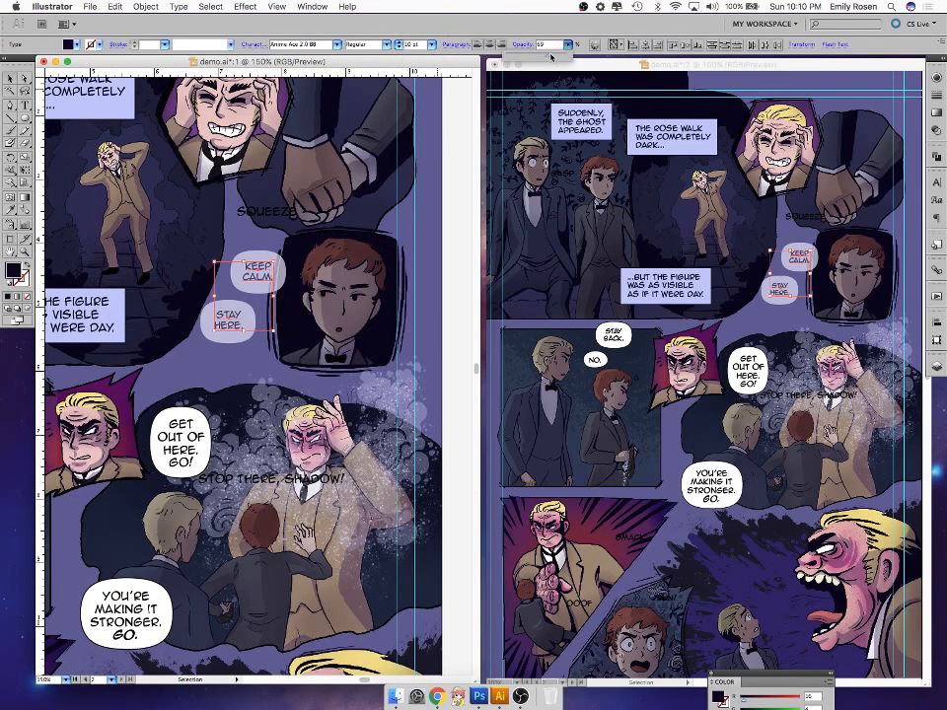
{"action": "left_click_drag", "start_coordinate": [553, 55], "coordinate": [551, 56]}
{"action": "left_click", "coordinate": [209, 269]}
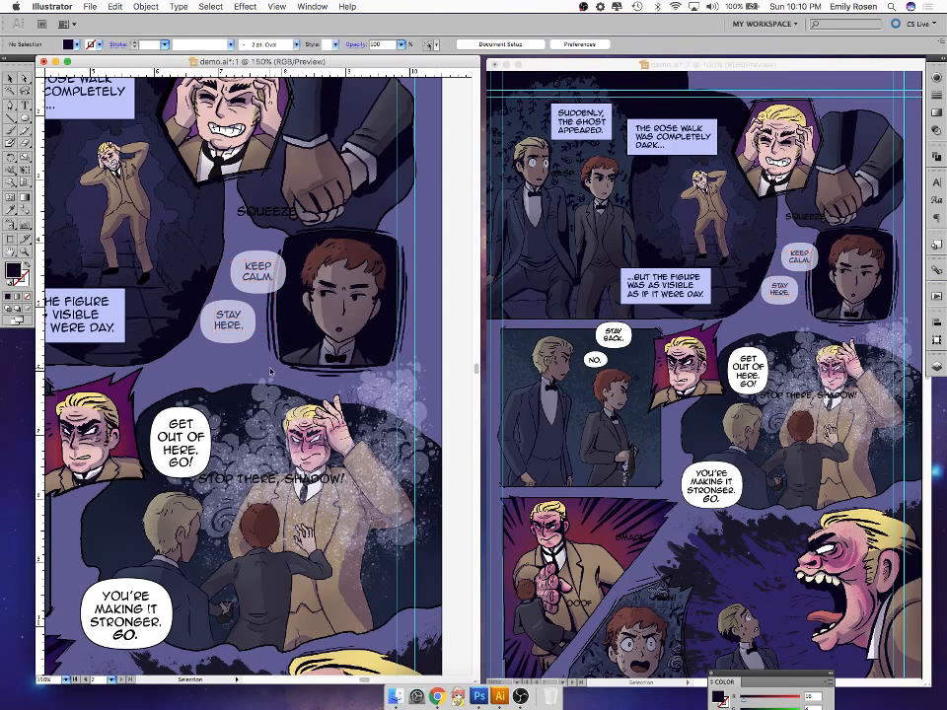
- Shrink the "STAY HERE." balloon slightly and nudge it to center it around its text
{"action": "left_click", "coordinate": [241, 328]}
{"action": "key", "text": "Up"}
{"action": "key", "text": "Up"}
{"action": "key", "text": "Up"}
{"action": "key", "text": "Up"}
{"action": "left_click_drag", "start_coordinate": [256, 340], "coordinate": [254, 337]}
{"action": "key", "text": "Down"}
{"action": "key", "text": "Down"}
{"action": "key", "text": "Right"}
{"action": "key", "text": "Right"}
- Shrink the "KEEP CALM." balloon to about 0.81 by 0.57 in and nudge it to fit its text
{"action": "left_click", "coordinate": [280, 282]}
{"action": "left_click_drag", "start_coordinate": [285, 294], "coordinate": [283, 292]}
{"action": "key", "text": "Down"}
{"action": "key", "text": "Down"}
{"action": "key", "text": "Right"}
{"action": "left_click", "coordinate": [285, 344]}
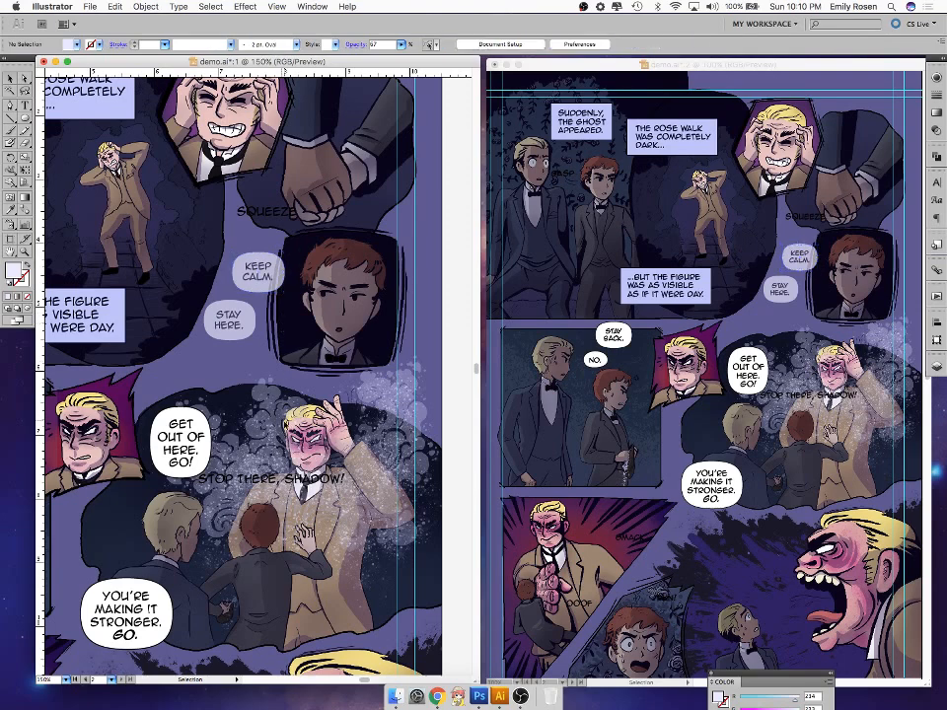
{"action": "left_click", "coordinate": [272, 287]}
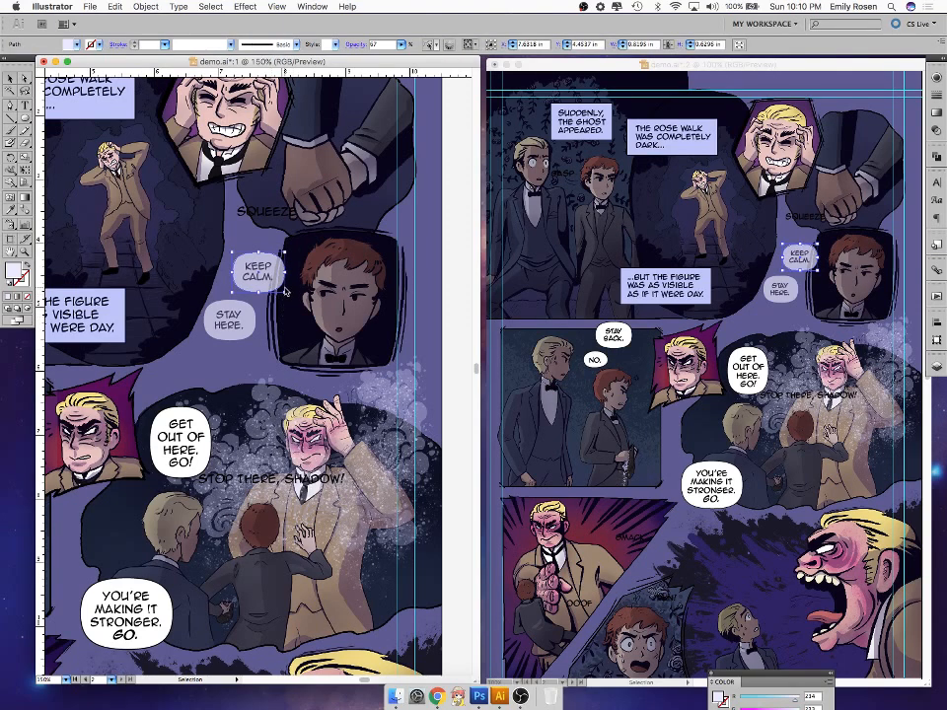
{"action": "left_click_drag", "start_coordinate": [286, 294], "coordinate": [284, 290]}
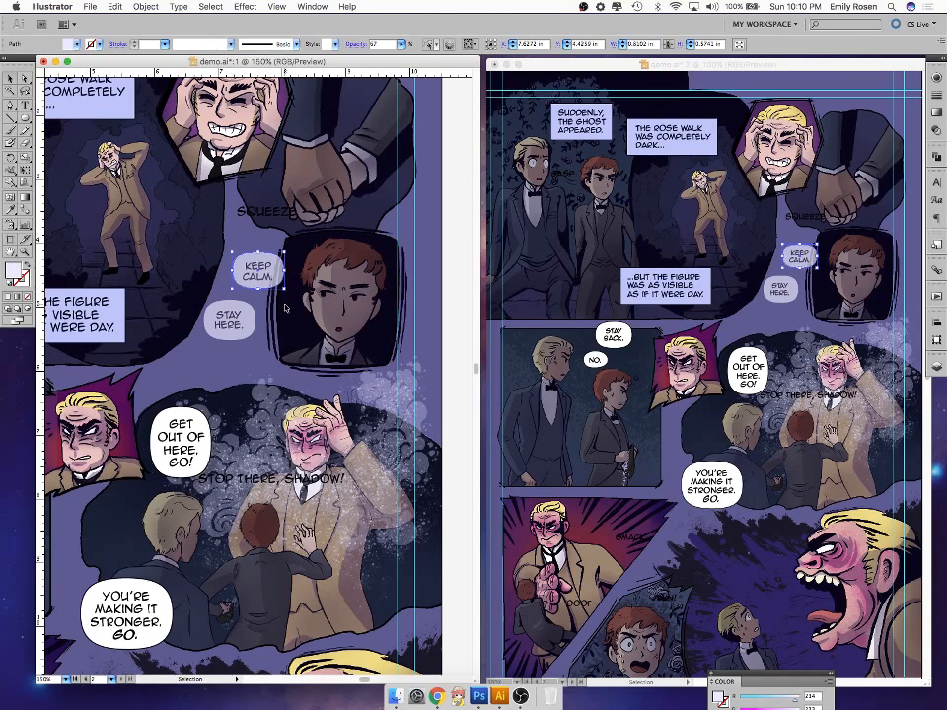
{"action": "left_click", "coordinate": [301, 350]}
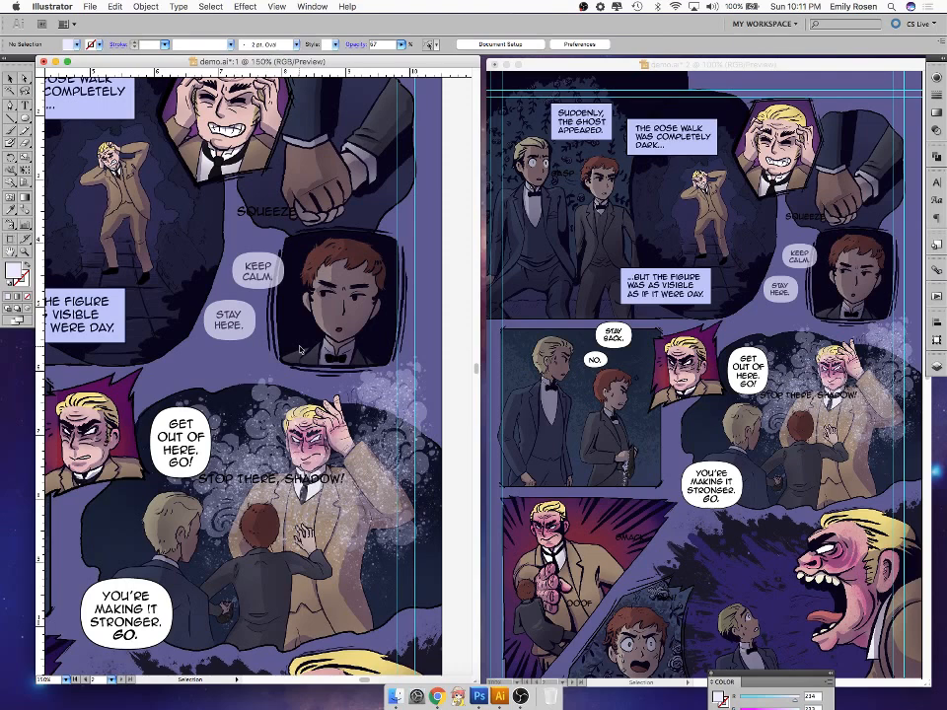
- Add extra anchor points around the outline of the "KEEP CALM." balloon
{"action": "left_click", "coordinate": [280, 264]}
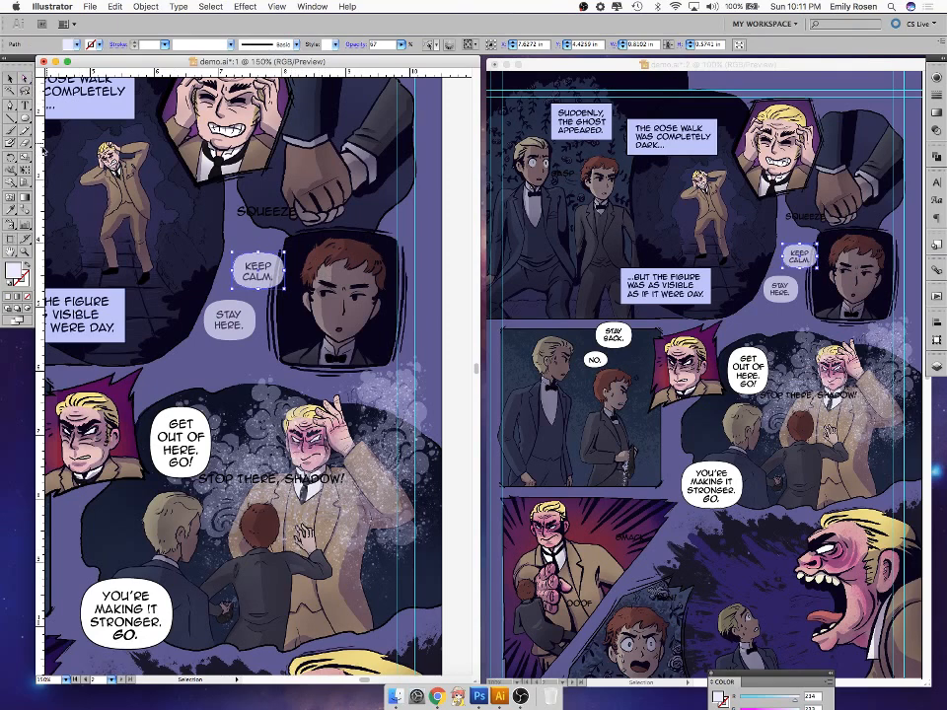
{"action": "left_click", "coordinate": [13, 105]}
{"action": "left_click_drag", "start_coordinate": [13, 105], "coordinate": [83, 123]}
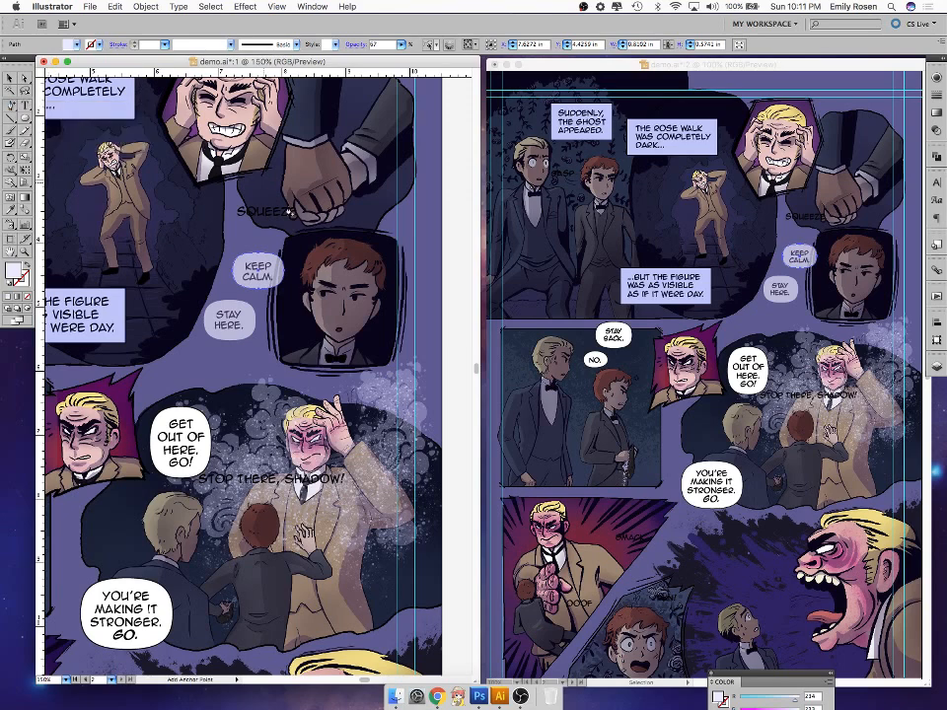
{"action": "key", "text": "super+equal"}
{"action": "key", "text": "super+equal"}
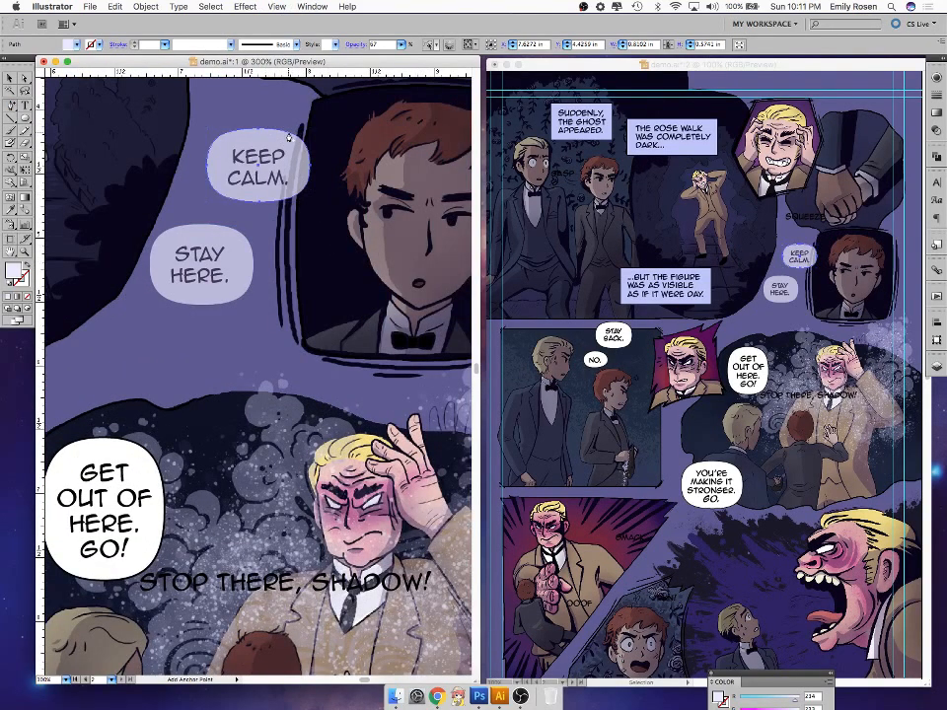
{"action": "left_click", "coordinate": [238, 132]}
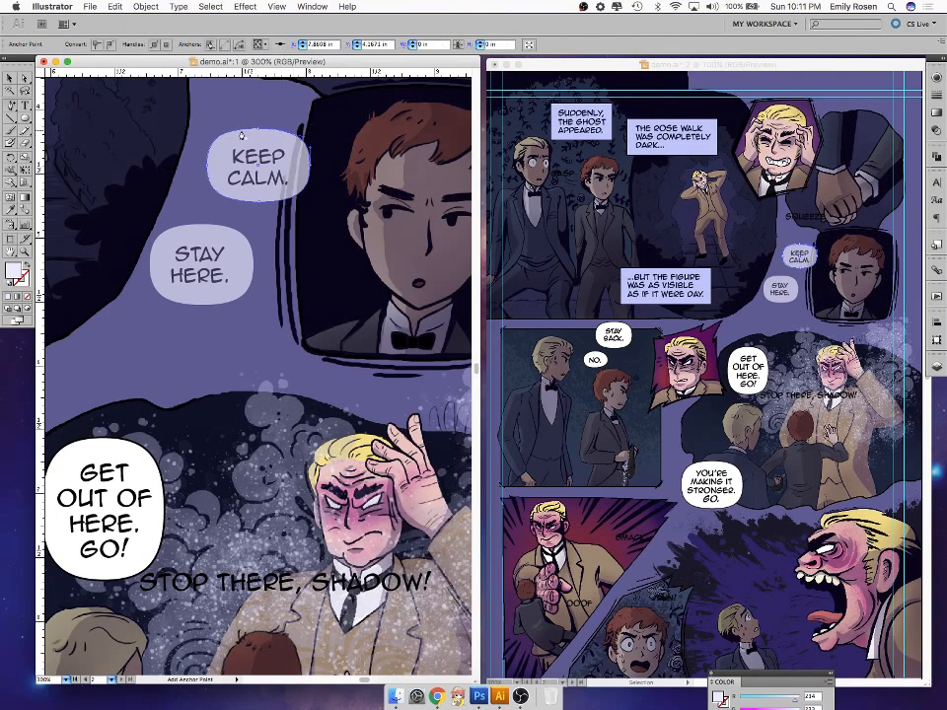
{"action": "left_click", "coordinate": [217, 148]}
{"action": "left_click", "coordinate": [216, 143]}
{"action": "left_click", "coordinate": [220, 197]}
{"action": "left_click", "coordinate": [289, 200]}
{"action": "left_click", "coordinate": [305, 190]}
- Apply a Pucker & Bloat effect to the "KEEP CALM." balloon, bloating its outline slightly into a cloud shape
{"action": "key", "text": "shift+F6"}
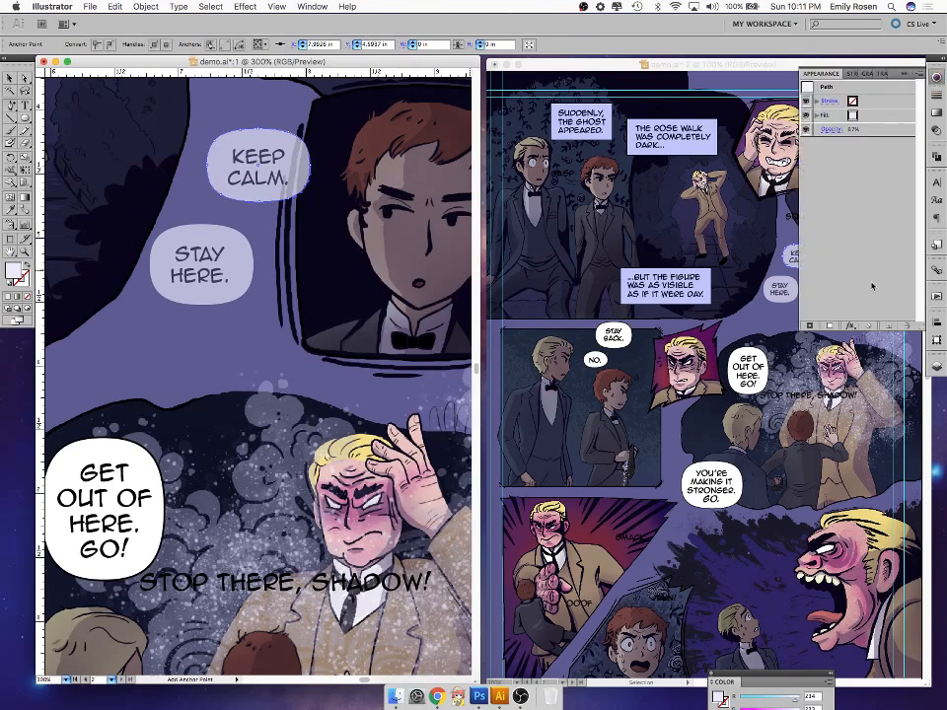
{"action": "key", "text": "v"}
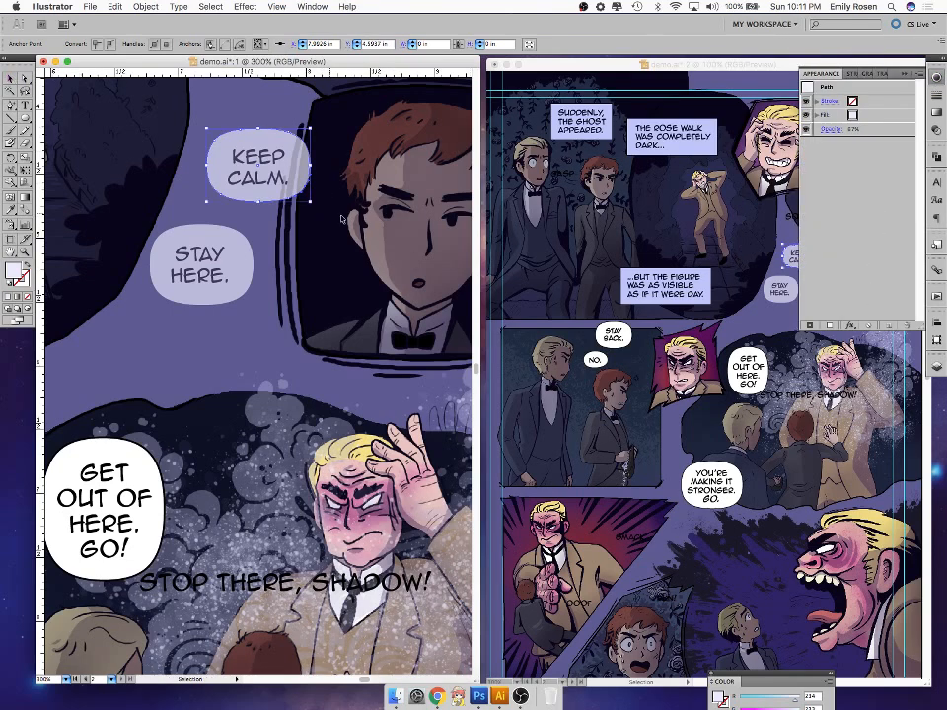
{"action": "left_click", "coordinate": [848, 326]}
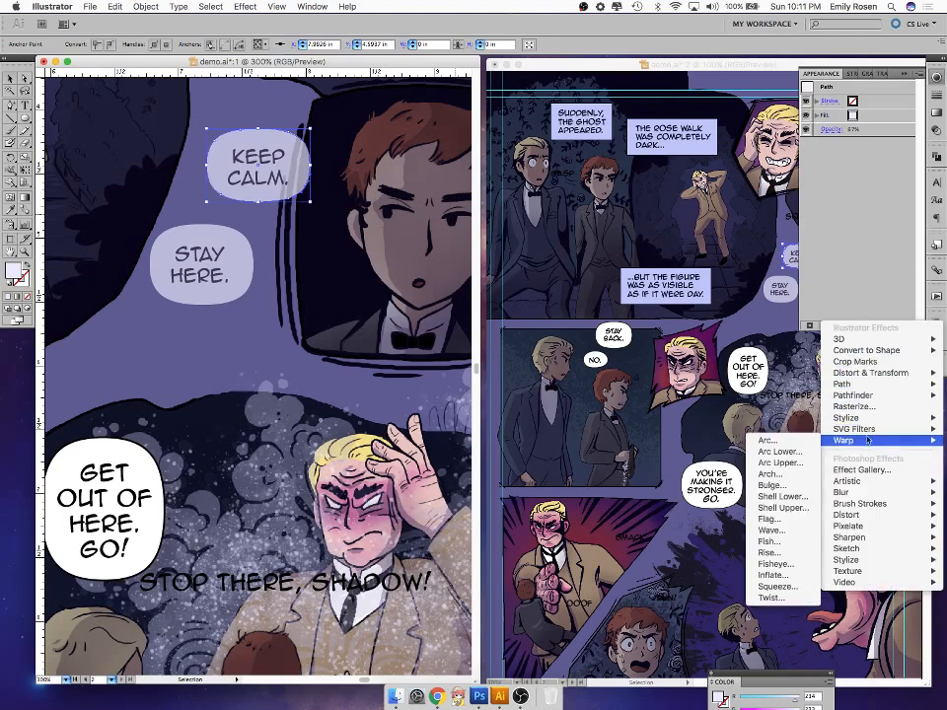
{"action": "mouse_move", "coordinate": [873, 422]}
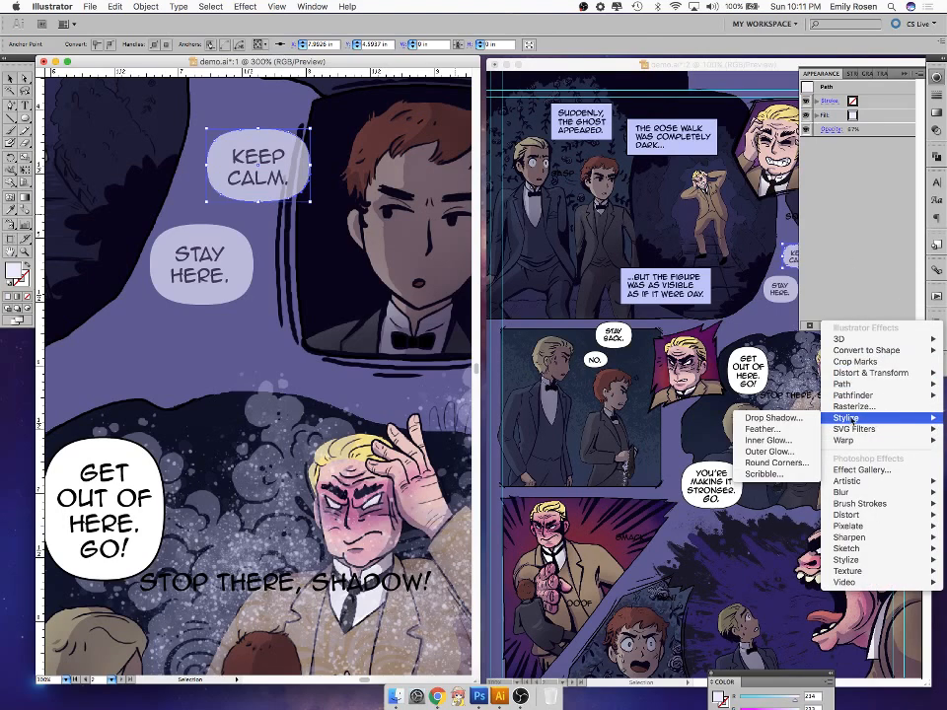
{"action": "mouse_move", "coordinate": [865, 397]}
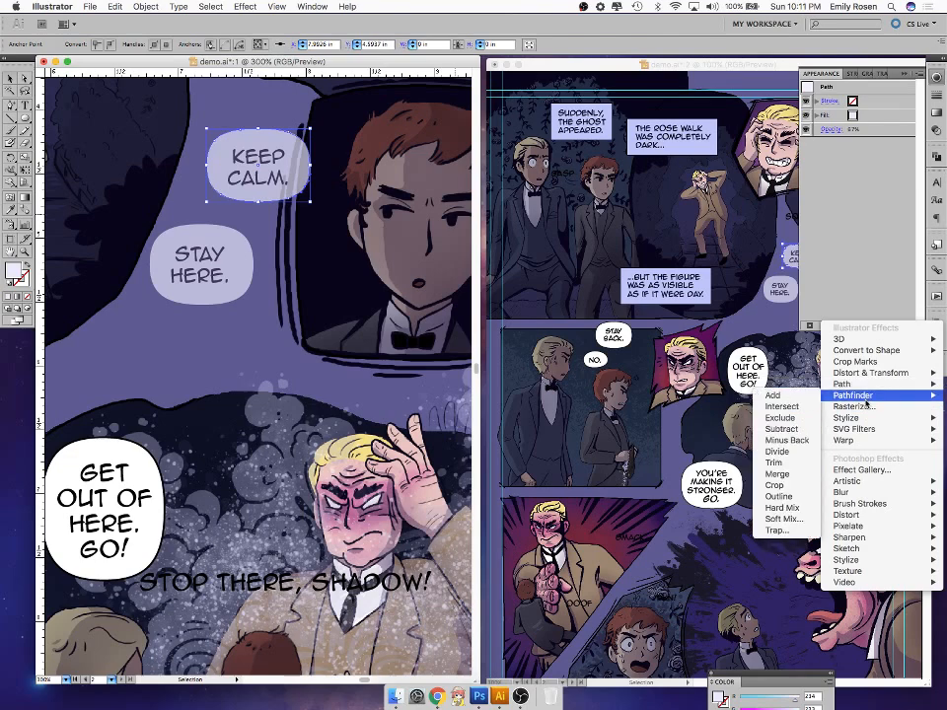
{"action": "mouse_move", "coordinate": [868, 373]}
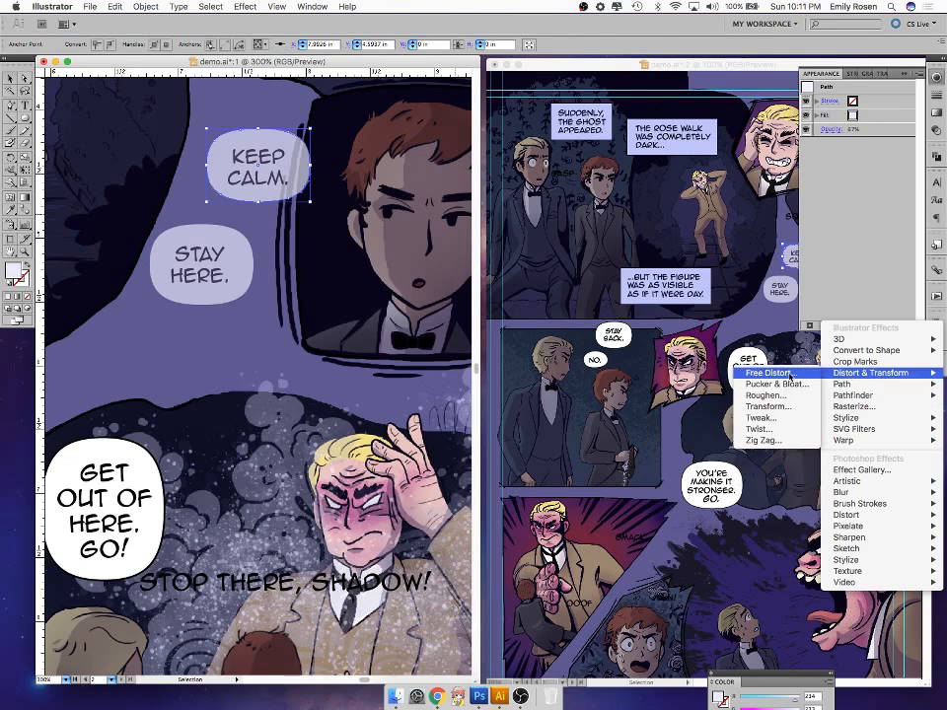
{"action": "left_click", "coordinate": [775, 384]}
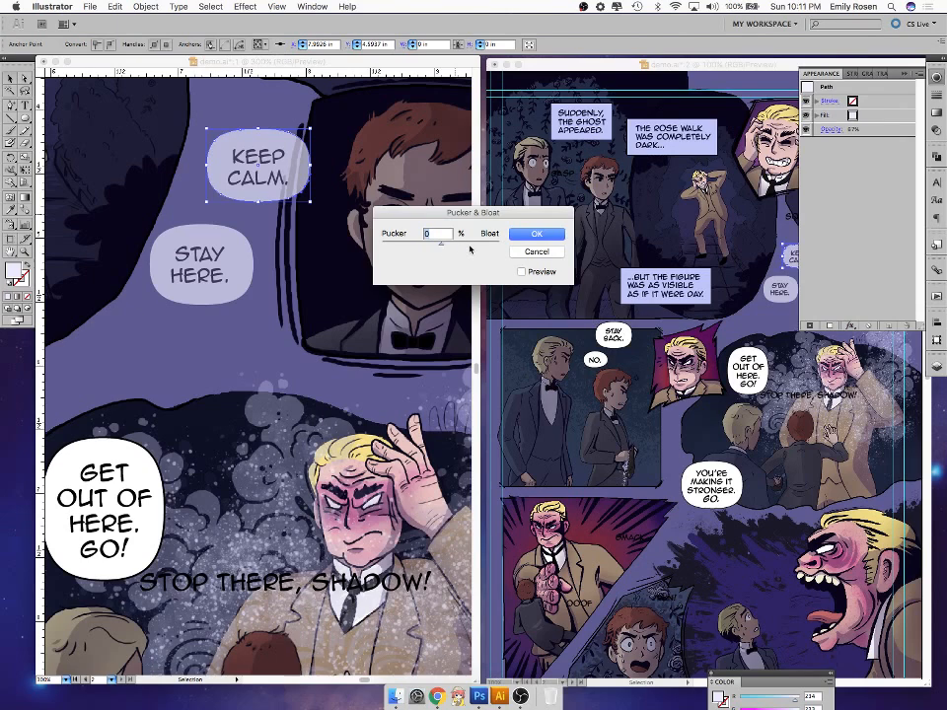
{"action": "left_click", "coordinate": [538, 276]}
{"action": "left_click", "coordinate": [537, 234]}
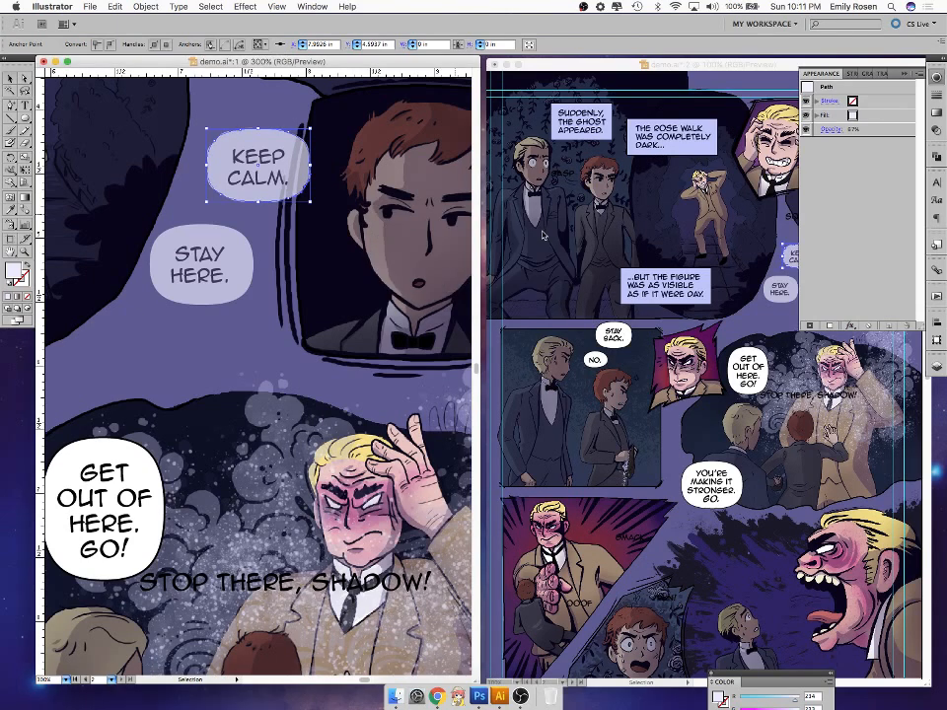
{"action": "left_click", "coordinate": [326, 304]}
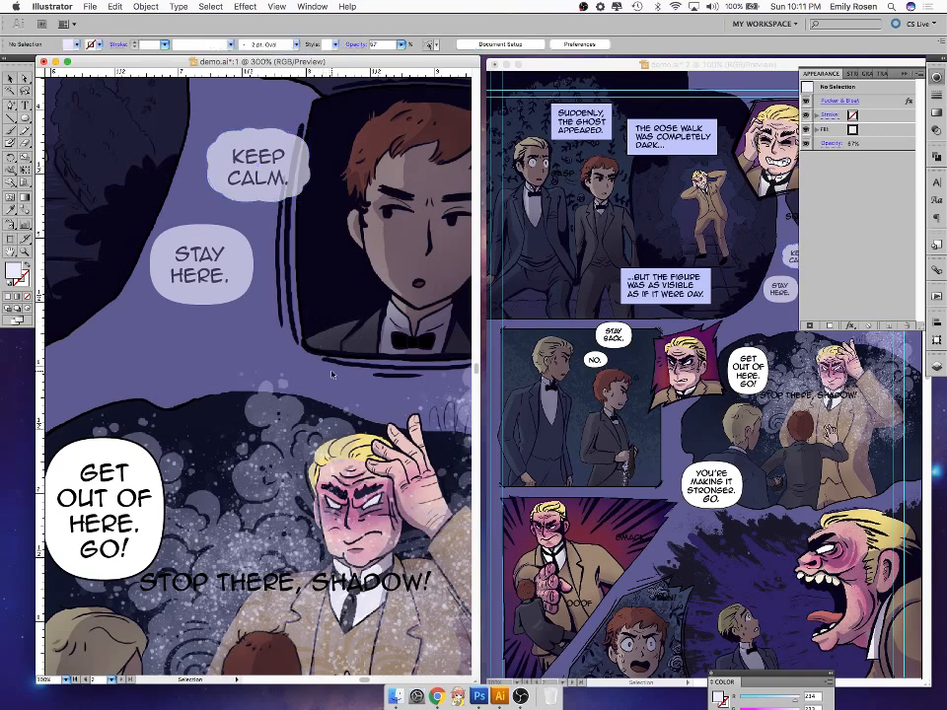
- Try a Pucker & Bloat amount of 2% on the "KEEP CALM." balloon and return it to 3%
{"action": "left_click", "coordinate": [232, 129]}
{"action": "left_click", "coordinate": [840, 101]}
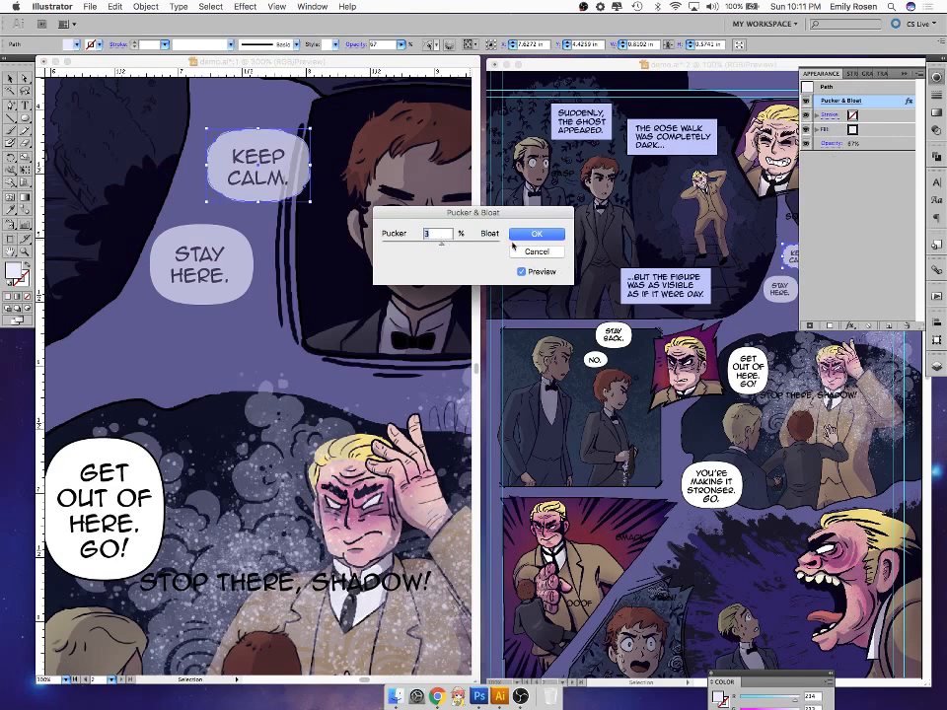
{"action": "type", "text": "2"}
{"action": "left_click", "coordinate": [528, 237]}
{"action": "left_click", "coordinate": [371, 322]}
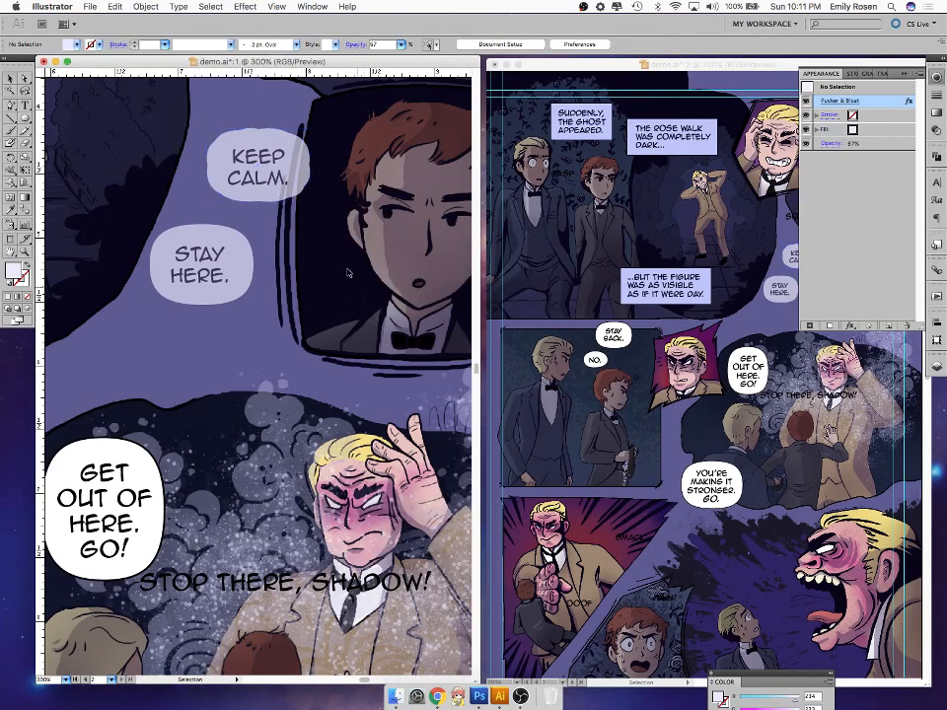
{"action": "left_click", "coordinate": [305, 188]}
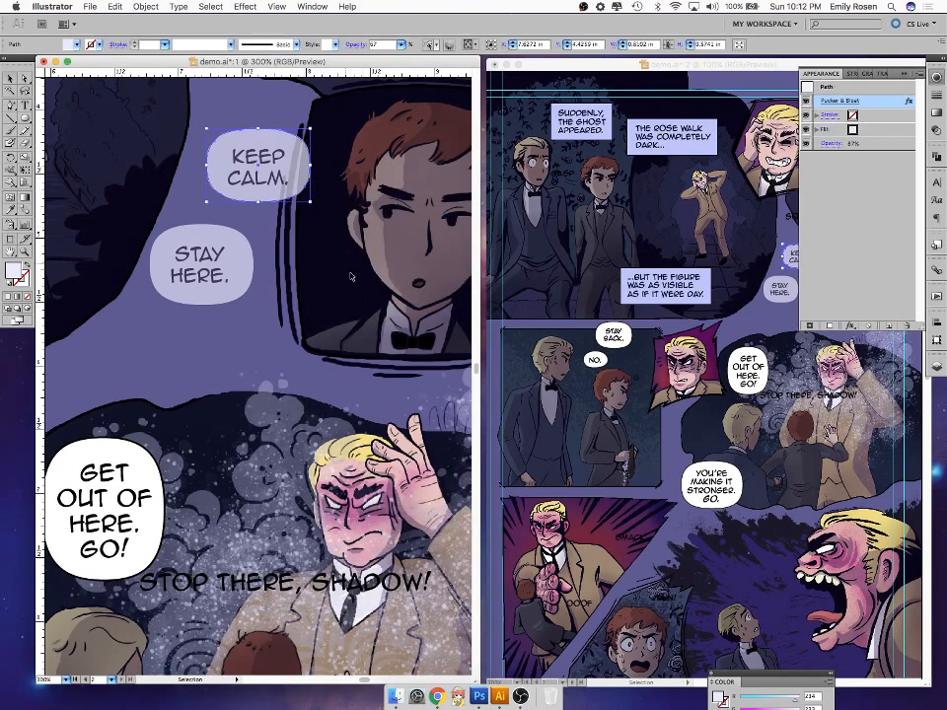
{"action": "left_click", "coordinate": [844, 100]}
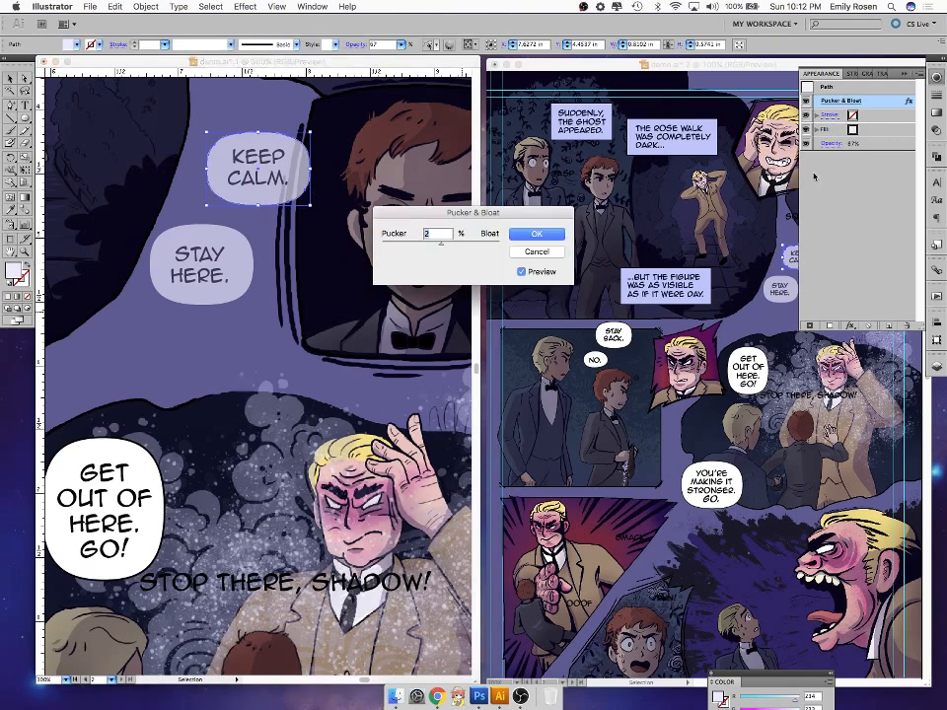
{"action": "left_click", "coordinate": [532, 234]}
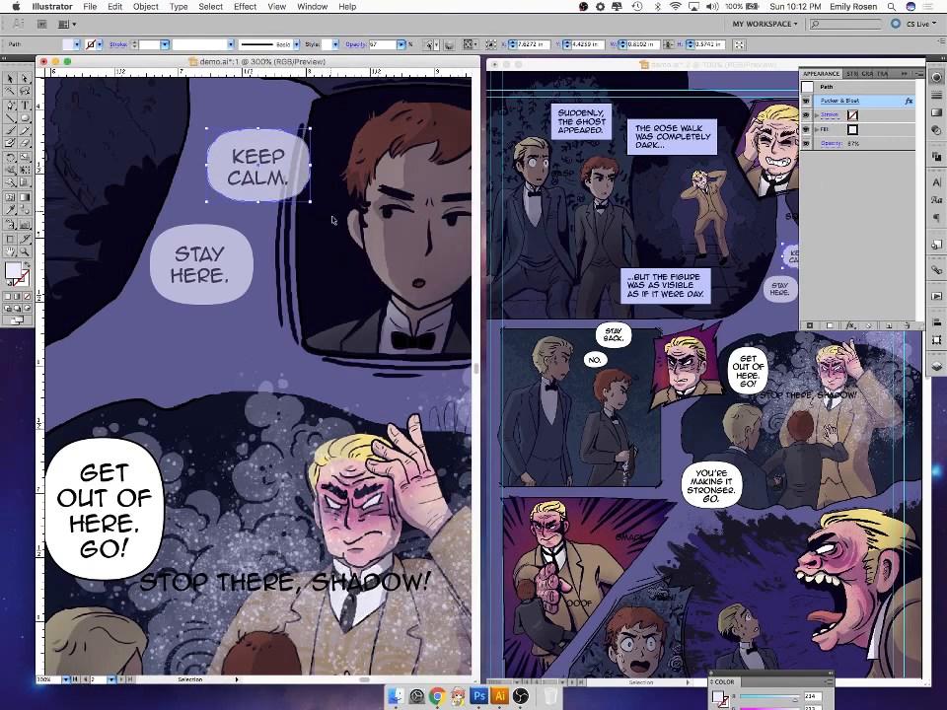
- Check the "KEEP CALM." balloon's cloud outline at page scale and up close, reviewing its Pucker & Bloat amount
{"action": "key", "text": "super+minus"}
{"action": "key", "text": "super+minus"}
{"action": "key", "text": "super+minus"}
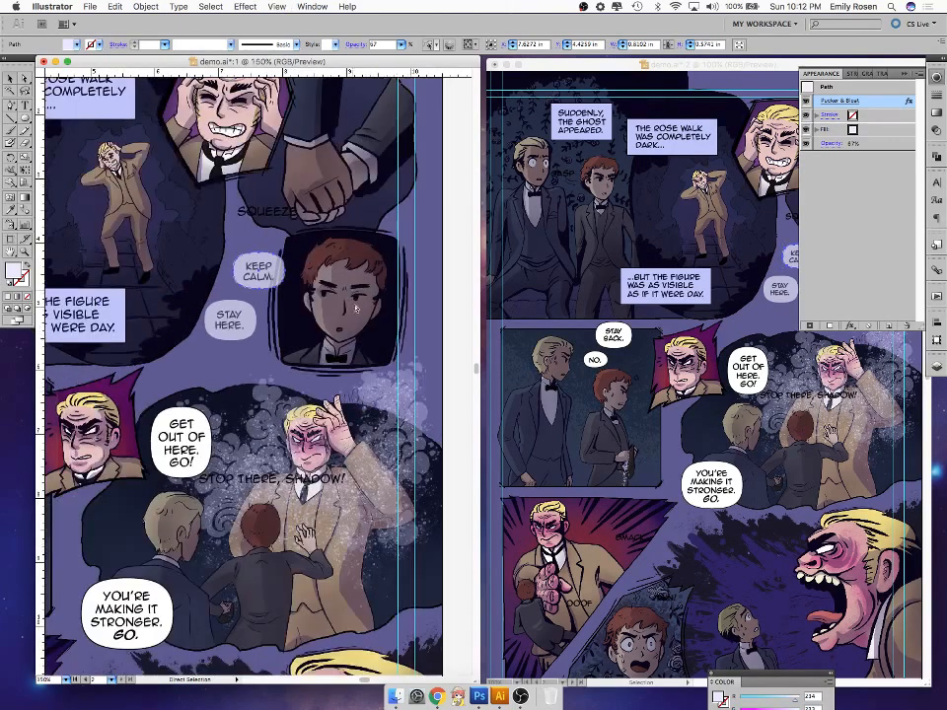
{"action": "left_click", "coordinate": [336, 395]}
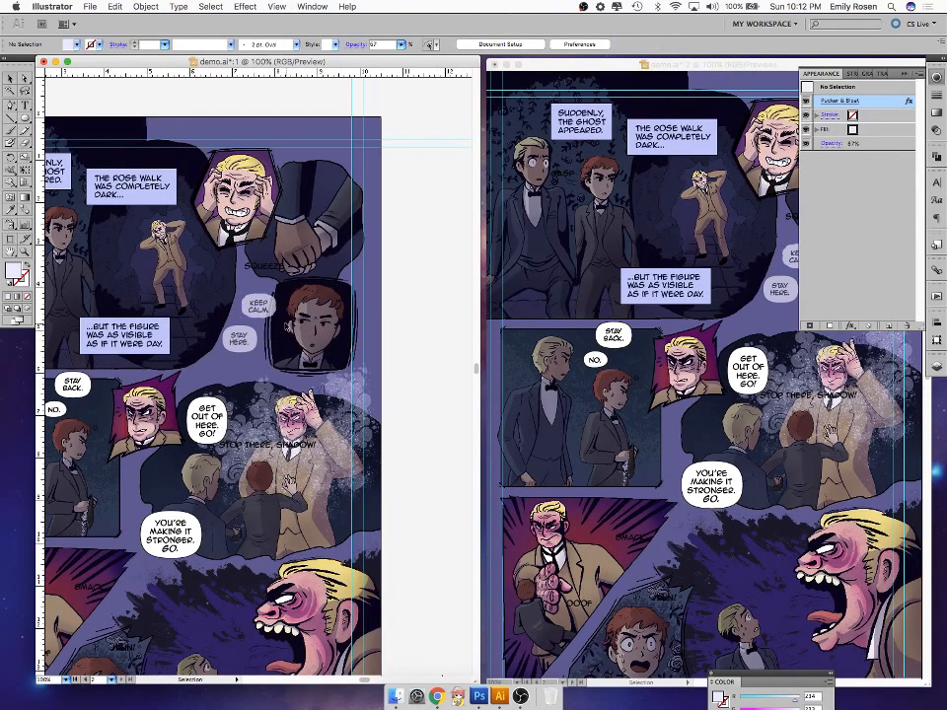
{"action": "left_click", "coordinate": [259, 306]}
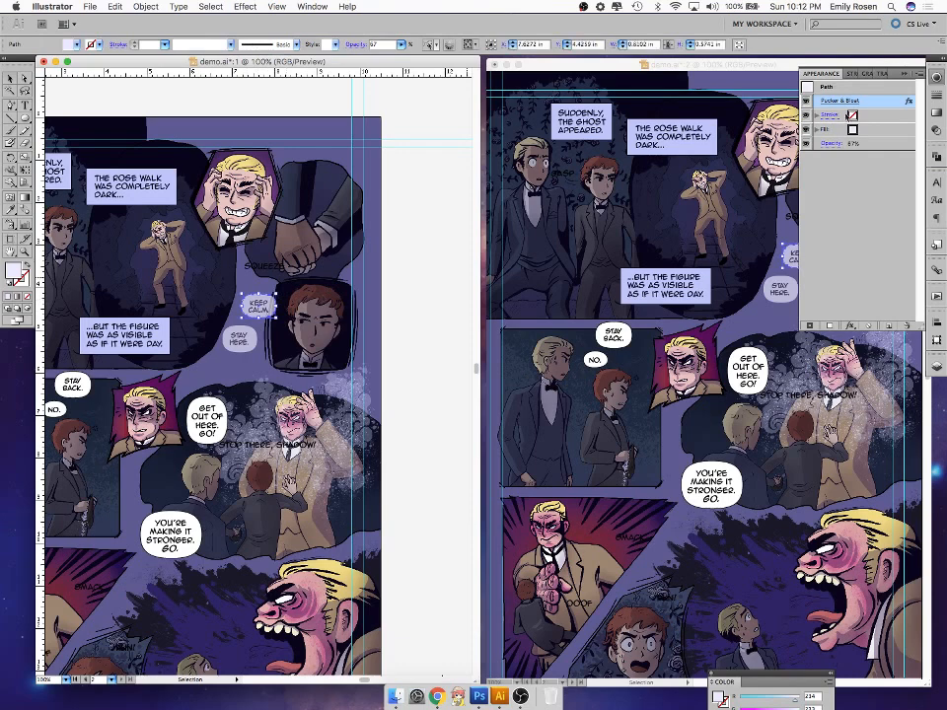
{"action": "left_click", "coordinate": [841, 100]}
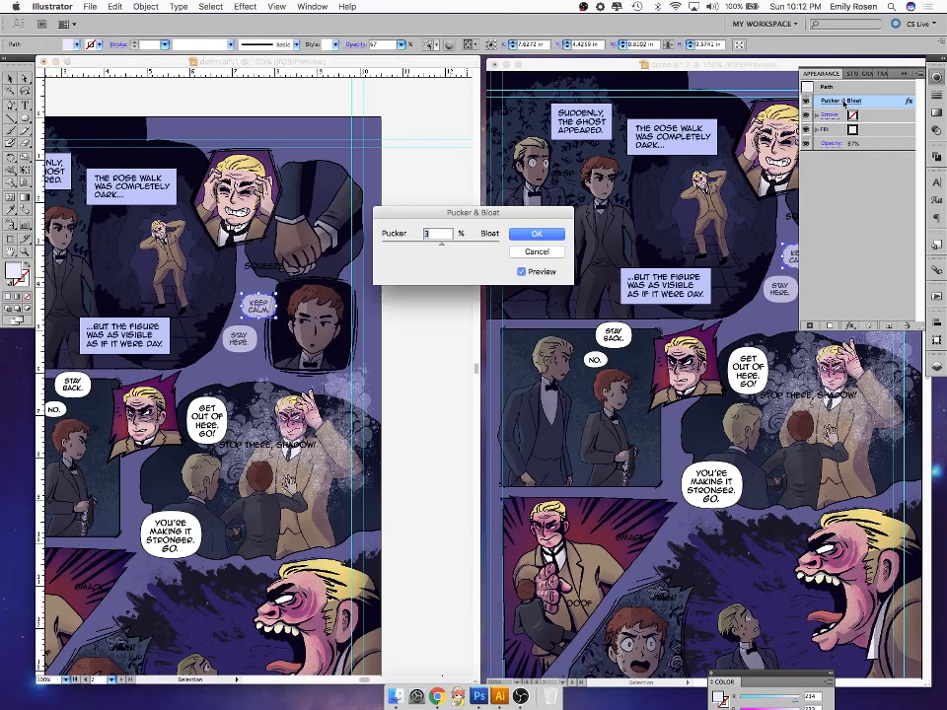
{"action": "left_click", "coordinate": [536, 238]}
{"action": "left_click", "coordinate": [411, 373]}
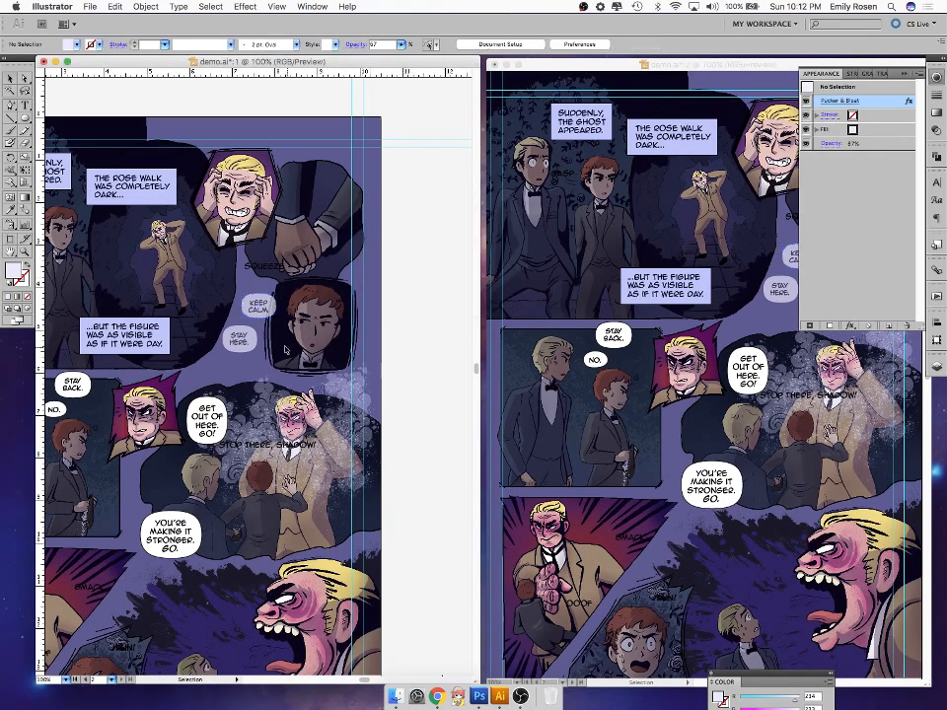
{"action": "key", "text": "super+equal"}
{"action": "key", "text": "super+equal"}
{"action": "key", "text": "super+equal"}
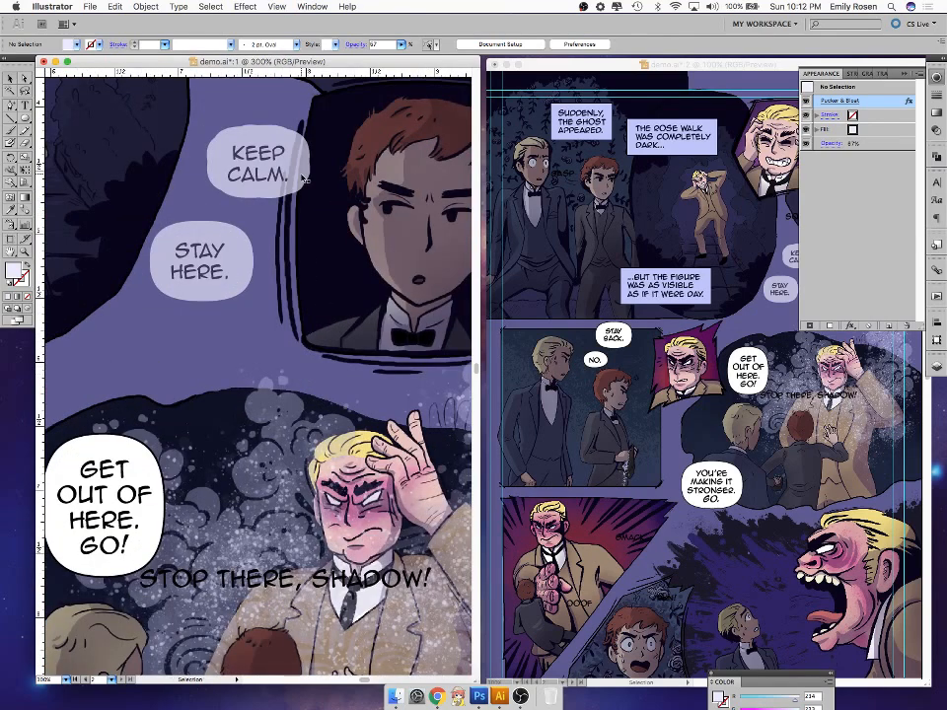
{"action": "left_click", "coordinate": [306, 179]}
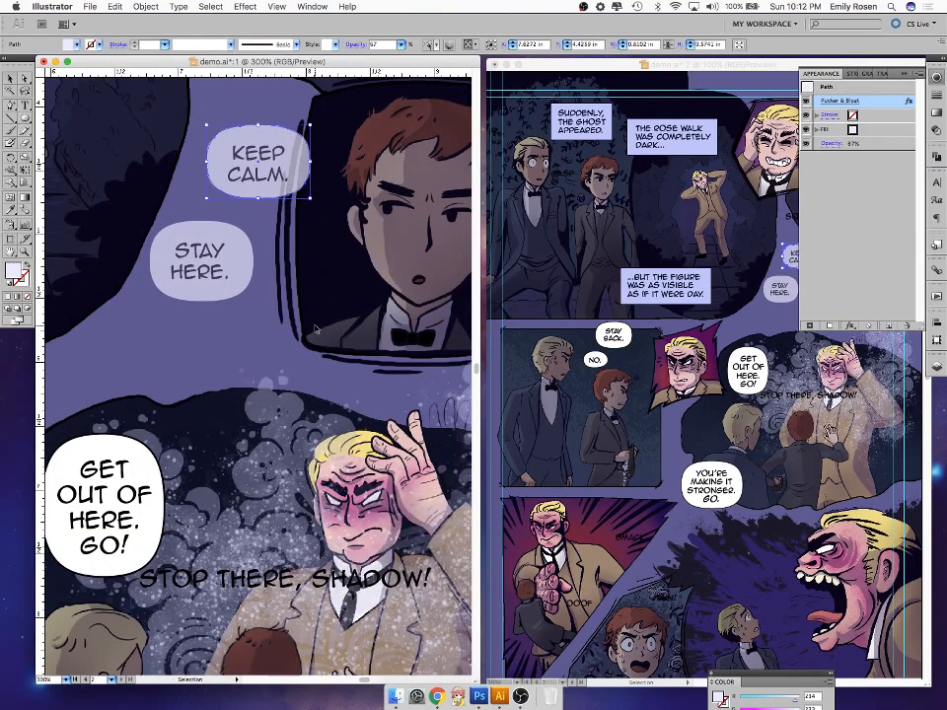
{"action": "left_click", "coordinate": [219, 193]}
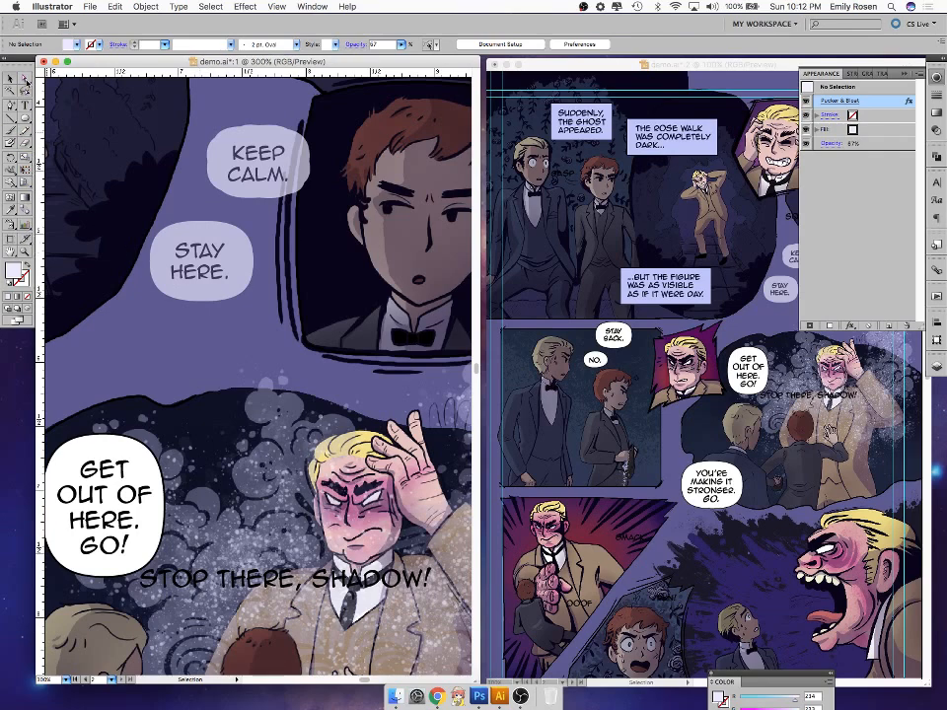
- Draw a freehand balloon outline about 1.35 by 0.88 in over the red-haired man's face with the Pencil tool
{"action": "left_click", "coordinate": [27, 130]}
{"action": "mouse_move", "coordinate": [281, 231]}
{"action": "left_mouse_down"}
{"action": "mouse_move", "coordinate": [371, 313]}
{"action": "mouse_move", "coordinate": [456, 244]}
{"action": "left_mouse_up"}
{"action": "left_click_drag", "start_coordinate": [392, 210], "coordinate": [431, 311]}
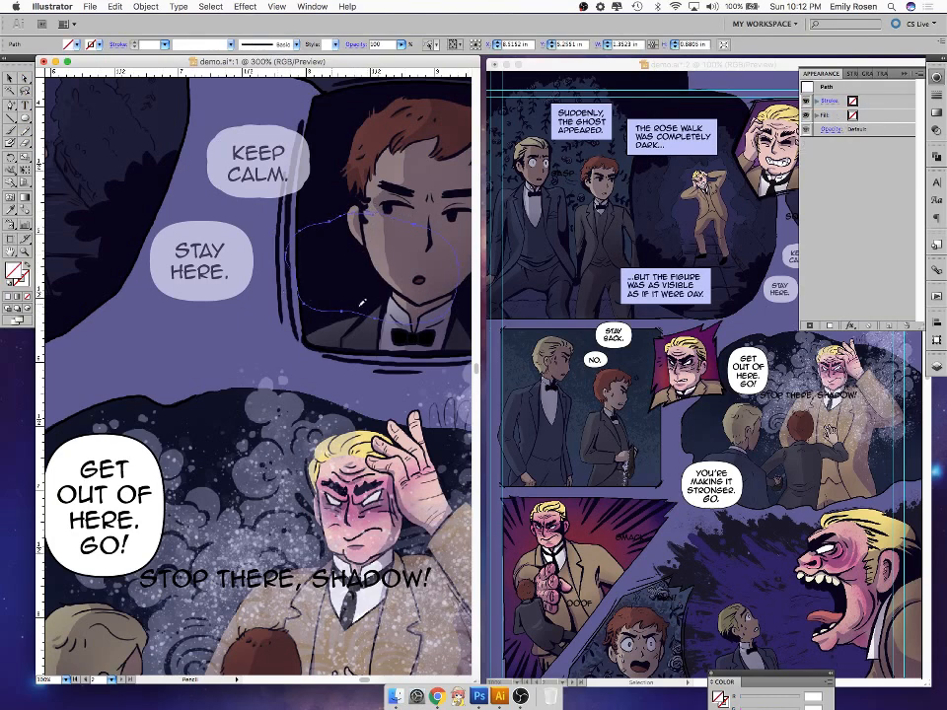
{"action": "key", "text": "v"}
- Clean up the anchor points along the right side of the freehand balloon outline
{"action": "left_click", "coordinate": [11, 104]}
{"action": "left_click_drag", "start_coordinate": [13, 107], "coordinate": [55, 107]}
{"action": "left_click", "coordinate": [451, 261]}
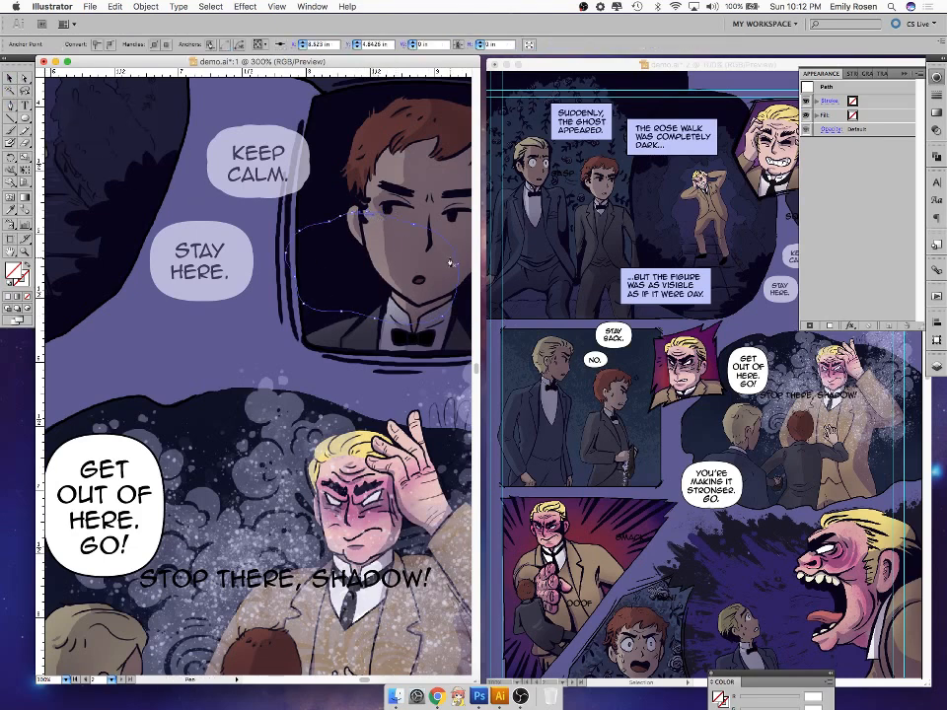
{"action": "left_click_drag", "start_coordinate": [11, 103], "coordinate": [59, 113]}
{"action": "left_click", "coordinate": [415, 226]}
{"action": "left_click", "coordinate": [11, 78]}
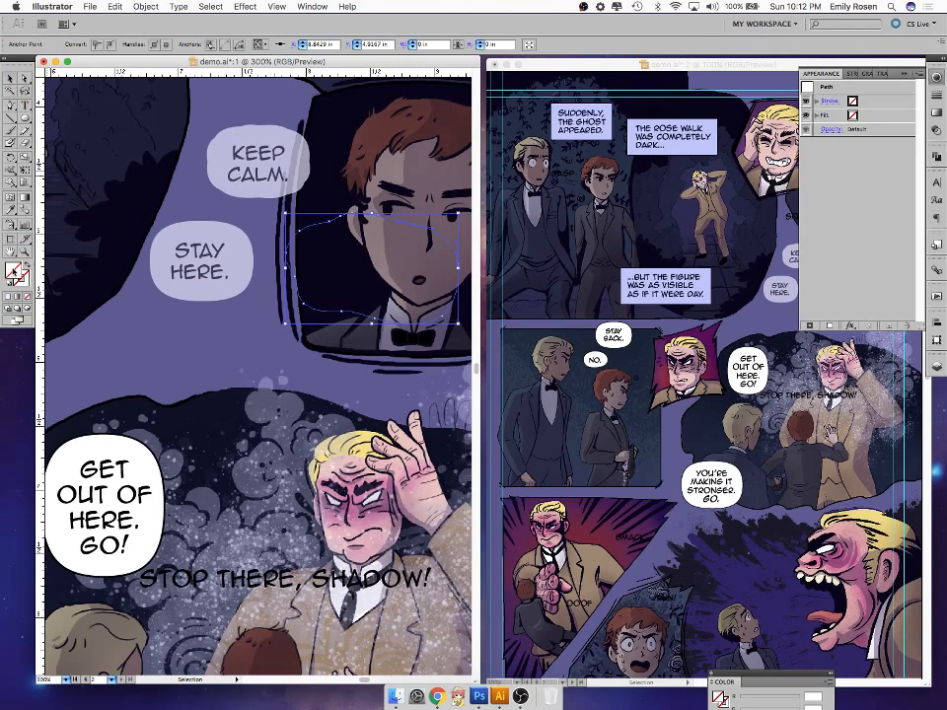
- Fill the freehand balloon shape with white (FFFFFF) and move it below the "STAY HERE." balloon
{"action": "double_click", "coordinate": [13, 270]}
{"action": "left_click", "coordinate": [317, 200]}
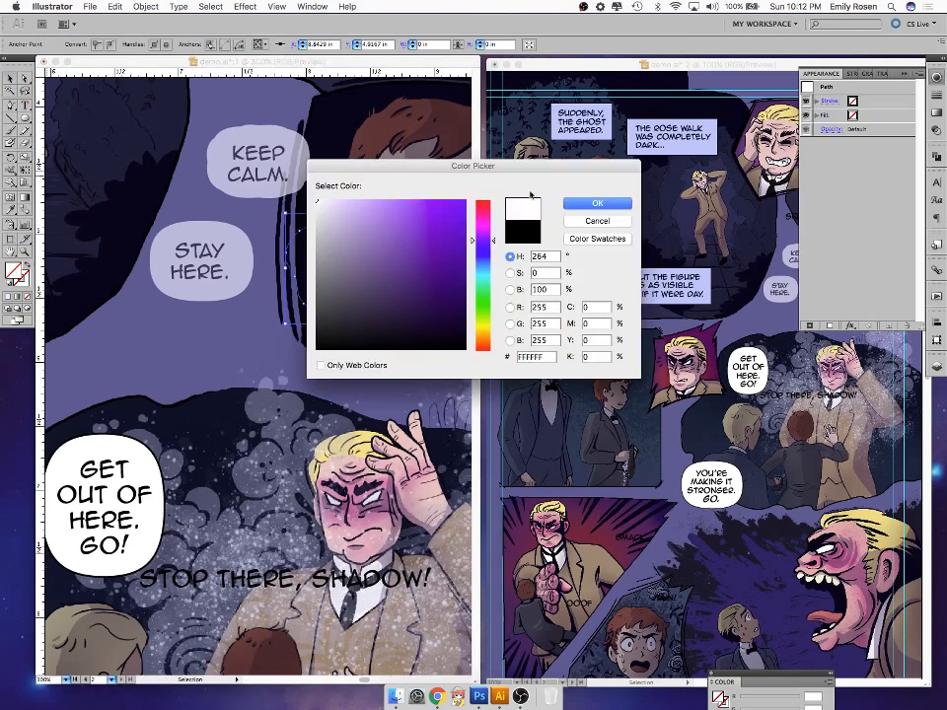
{"action": "key", "text": "Return"}
{"action": "left_click", "coordinate": [304, 366]}
{"action": "left_click_drag", "start_coordinate": [365, 287], "coordinate": [230, 387]}
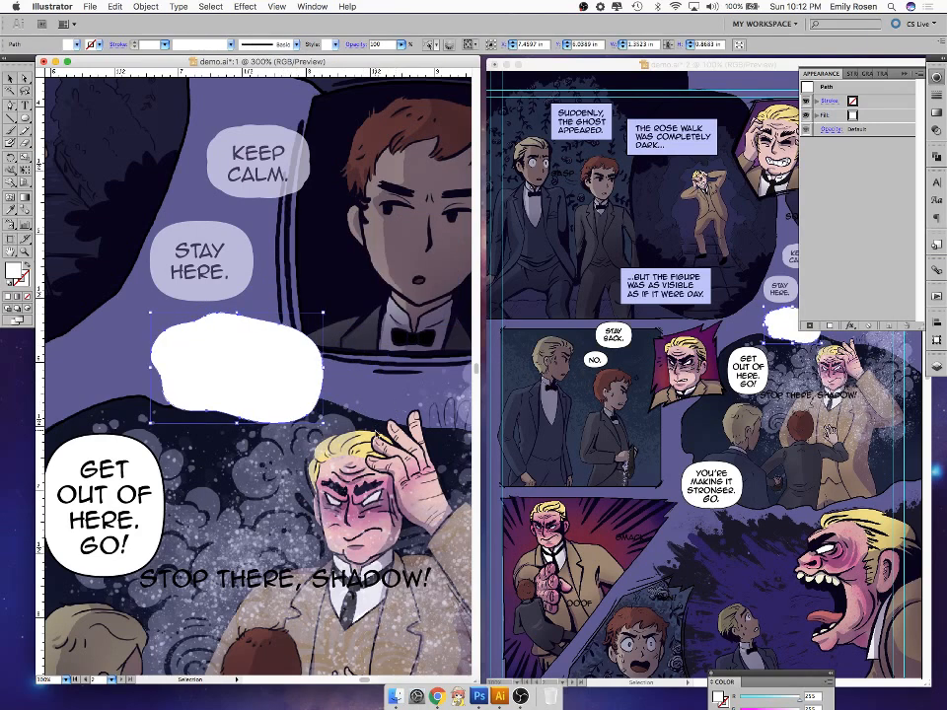
- Delete the white freehand balloon shape below the "STAY HERE." balloon
{"action": "left_click", "coordinate": [376, 431]}
{"action": "left_click_drag", "start_coordinate": [377, 435], "coordinate": [349, 526]}
{"action": "left_click", "coordinate": [271, 483]}
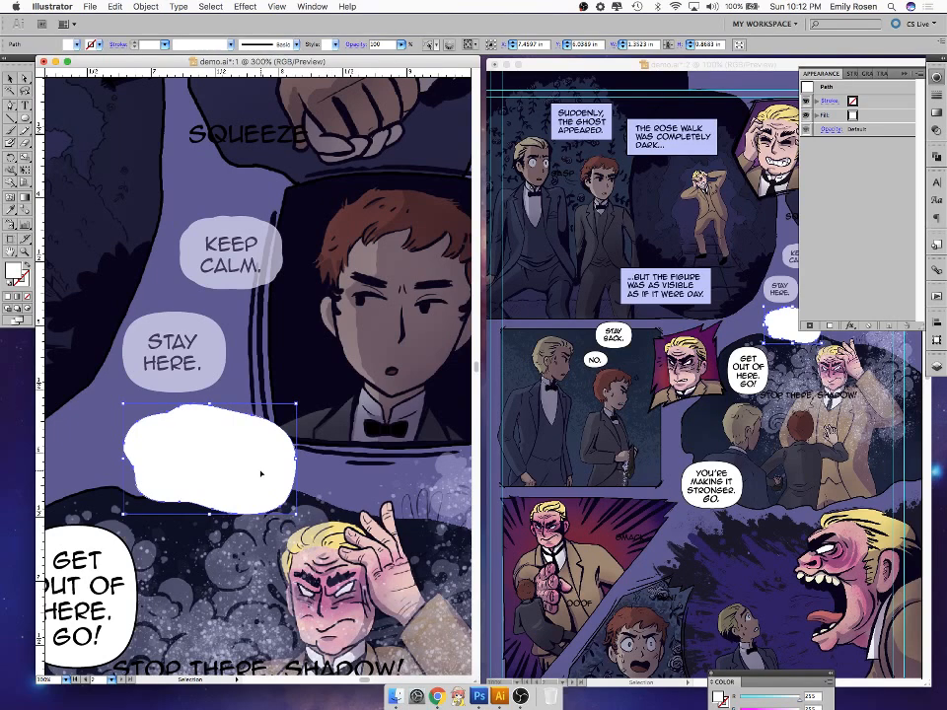
{"action": "key", "text": "Delete"}
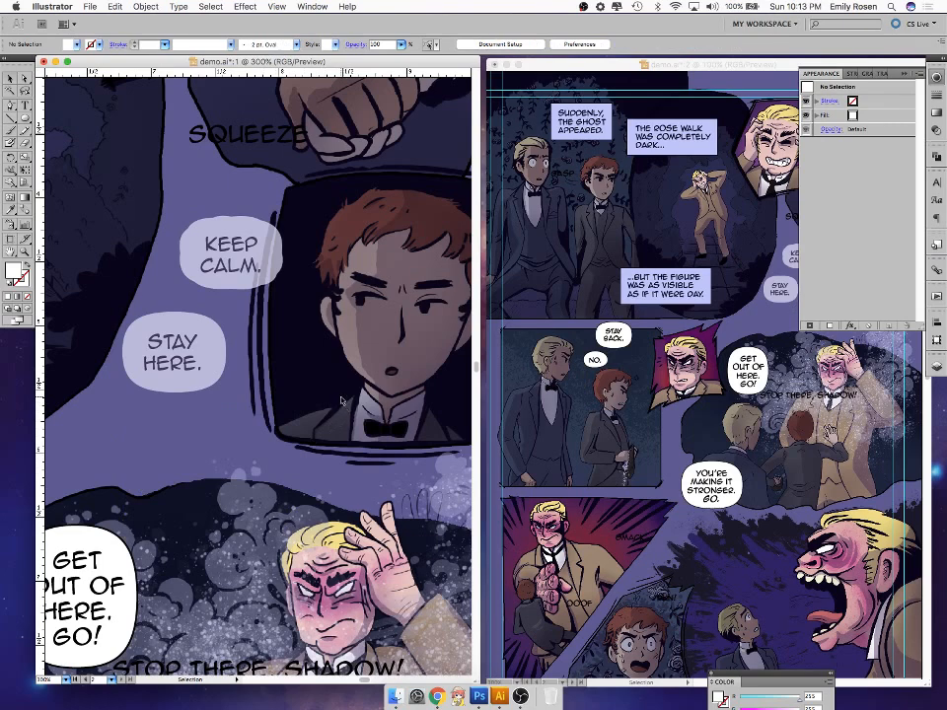
- Look through the path and appearance options available for the "KEEP CALM." balloon and its Pucker & Bloat effect
{"action": "left_click", "coordinate": [274, 231]}
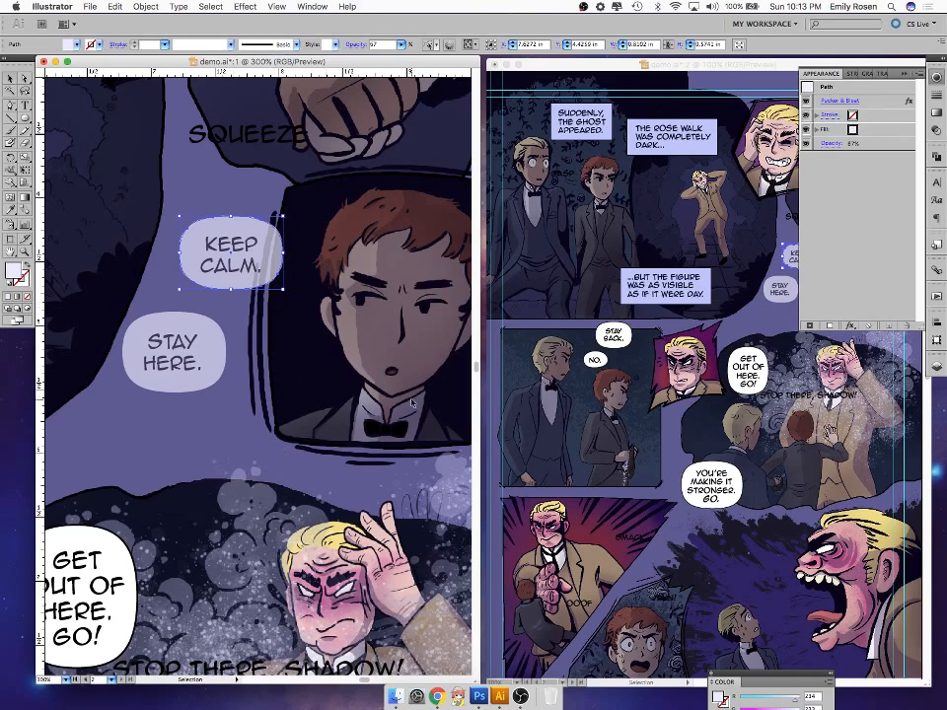
{"action": "left_click", "coordinate": [311, 451]}
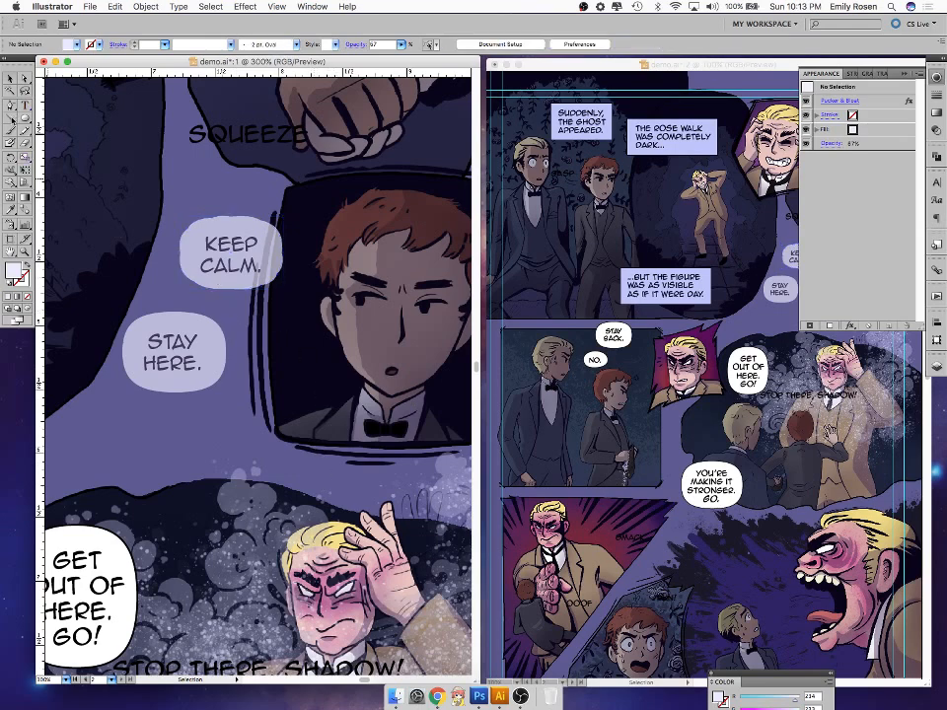
{"action": "left_click", "coordinate": [14, 118]}
{"action": "left_click", "coordinate": [25, 145]}
{"action": "key", "text": "v"}
{"action": "left_click", "coordinate": [261, 219]}
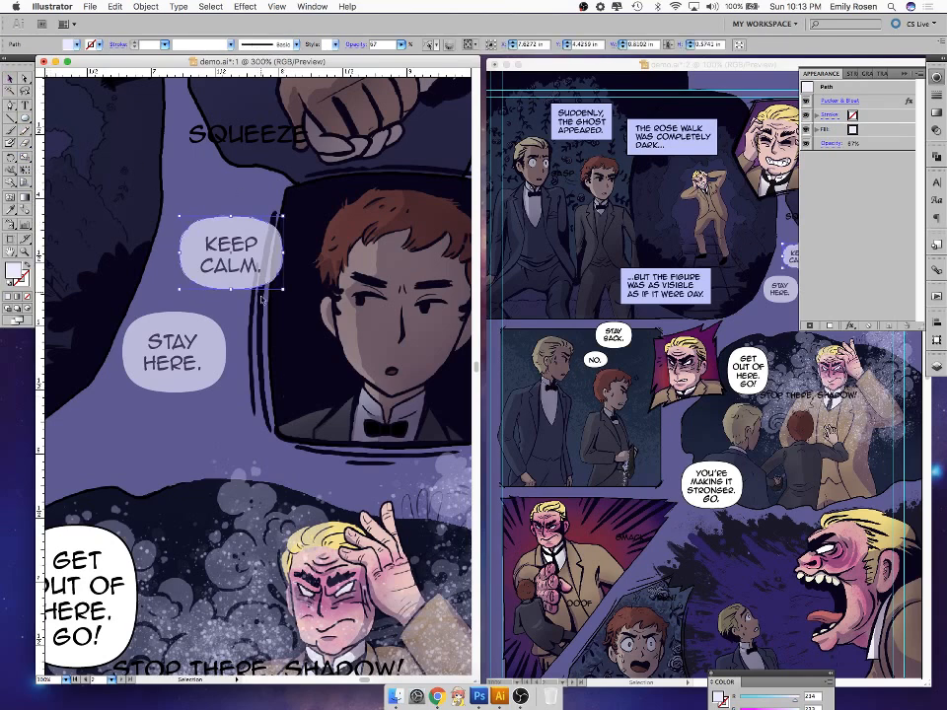
{"action": "left_click", "coordinate": [877, 106]}
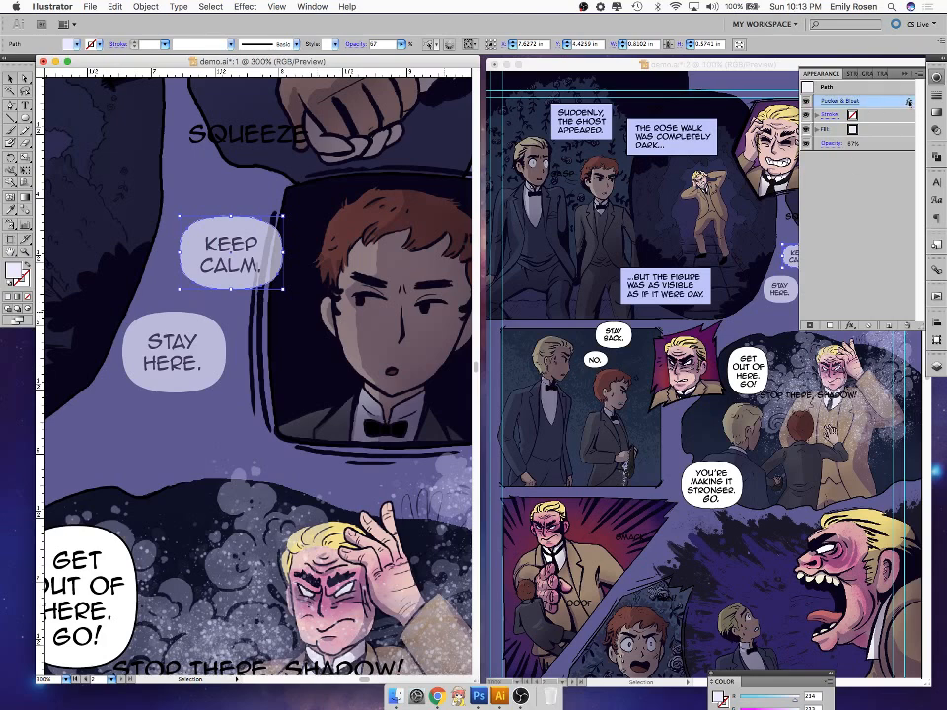
{"action": "right_click", "coordinate": [273, 240]}
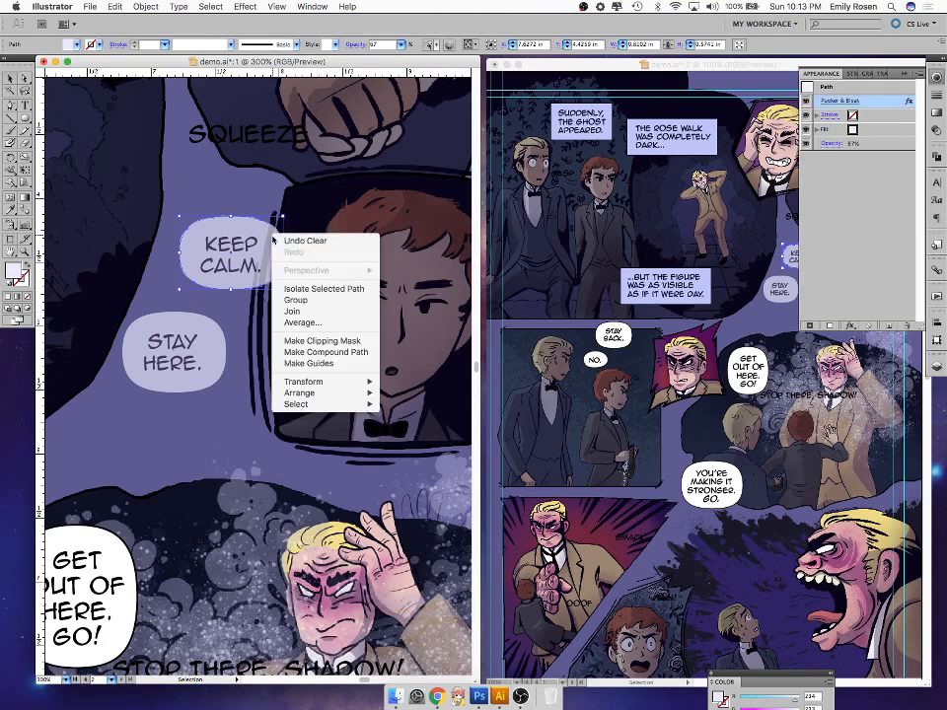
{"action": "left_click", "coordinate": [356, 355]}
{"action": "left_click", "coordinate": [909, 101]}
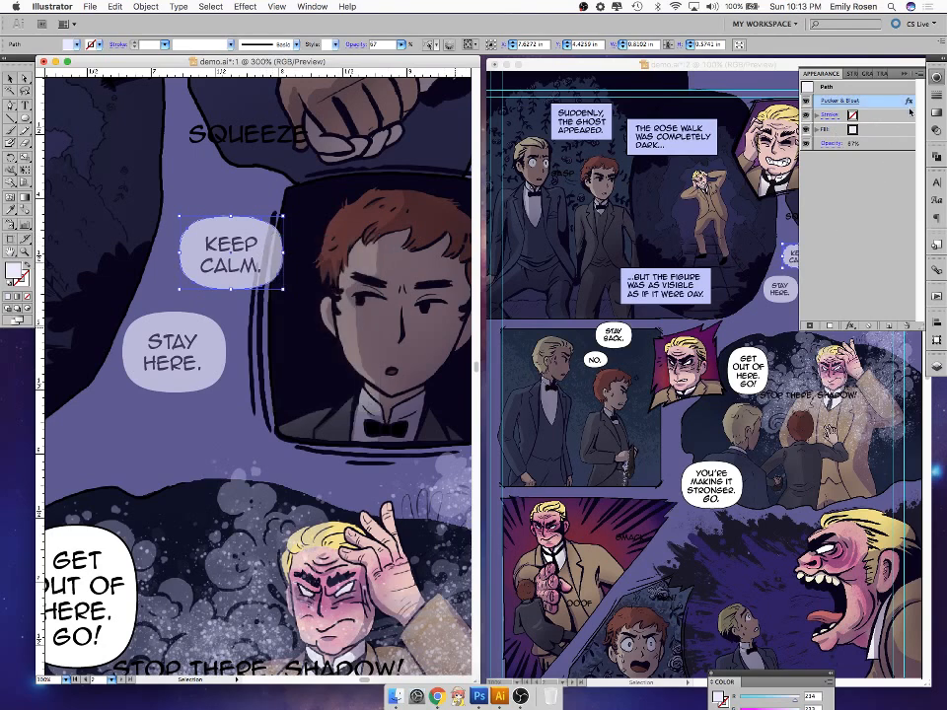
{"action": "left_click", "coordinate": [919, 74]}
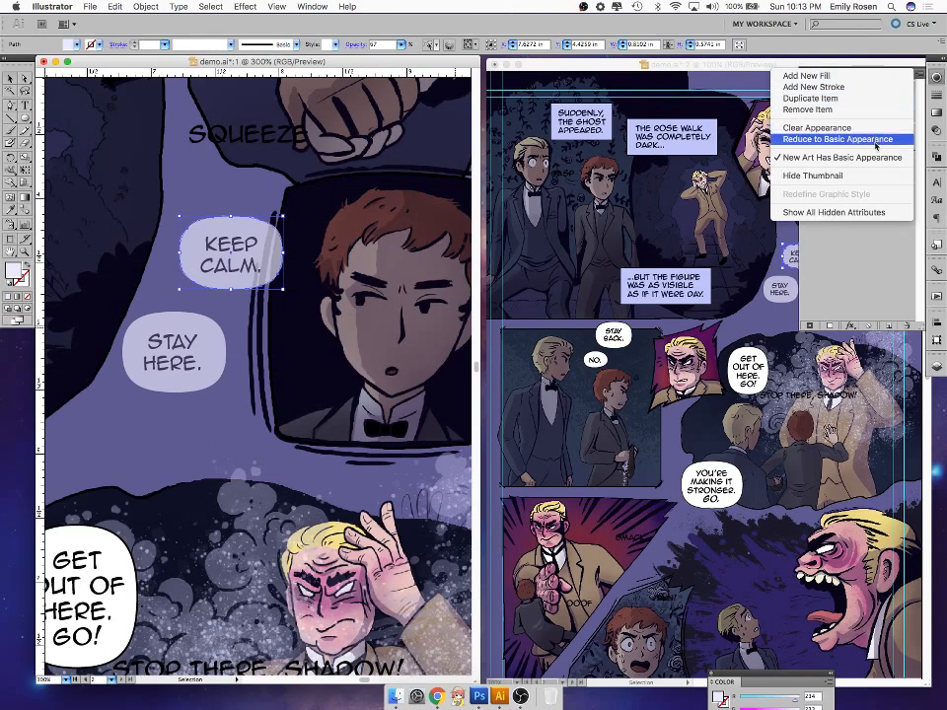
{"action": "left_click", "coordinate": [863, 294]}
- Add extra anchor points around the outline of the "STAY HERE." balloon
{"action": "left_click", "coordinate": [218, 358]}
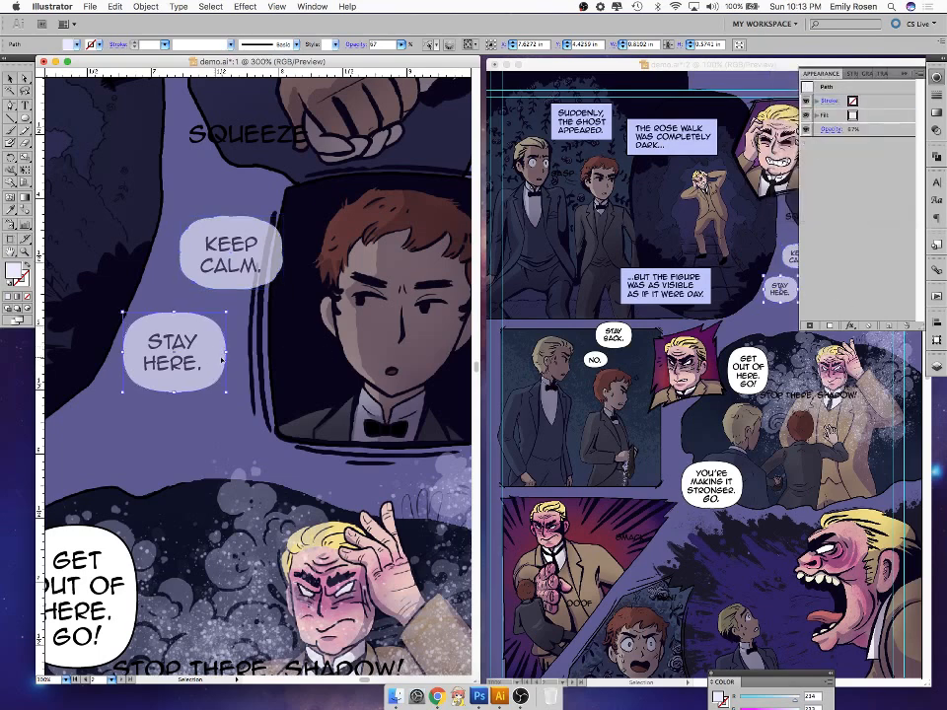
{"action": "left_click_drag", "start_coordinate": [10, 105], "coordinate": [110, 121]}
{"action": "left_click", "coordinate": [154, 316]}
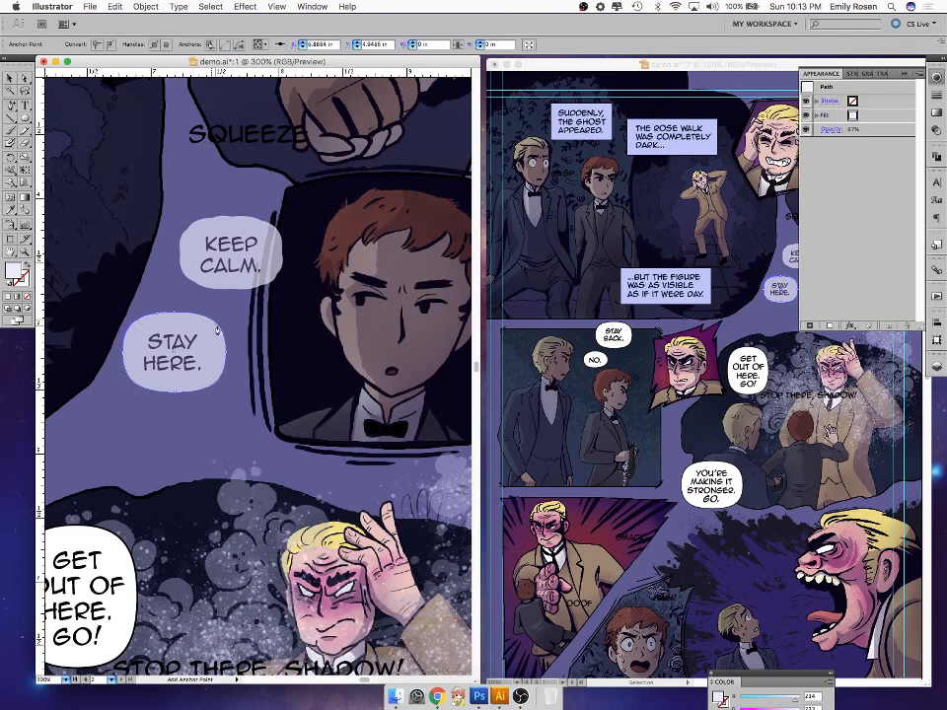
{"action": "left_click", "coordinate": [211, 384]}
{"action": "left_click", "coordinate": [9, 77]}
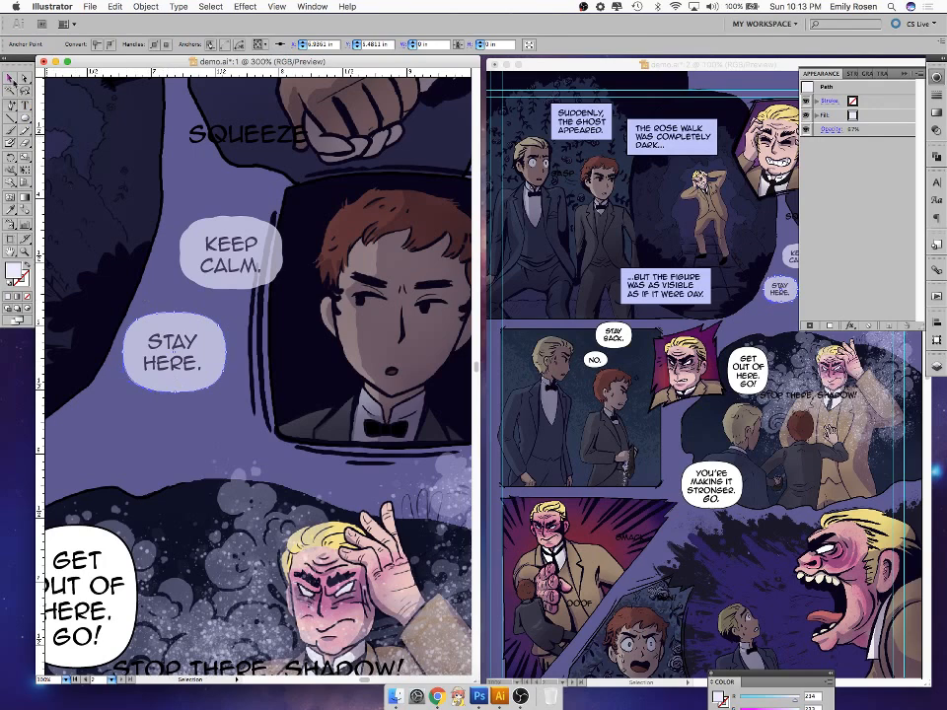
- Apply a Pucker & Bloat effect to the "STAY HERE." balloon to give it a slight cloud outline
{"action": "left_click", "coordinate": [851, 328]}
{"action": "mouse_move", "coordinate": [859, 375]}
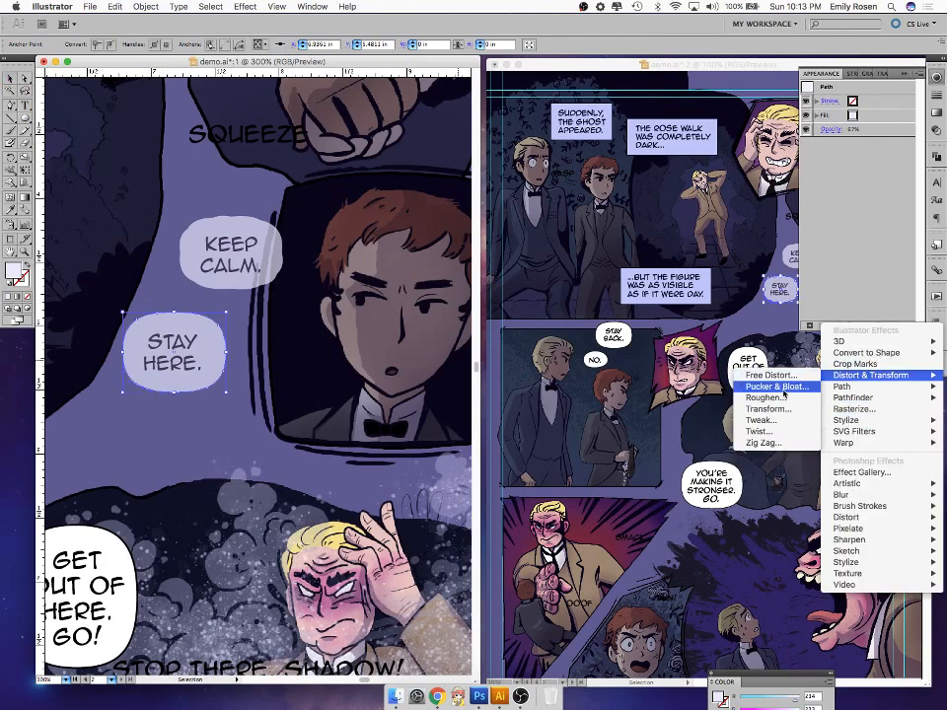
{"action": "left_click", "coordinate": [785, 391]}
{"action": "left_click", "coordinate": [536, 233]}
{"action": "key", "text": "super+shift+a"}
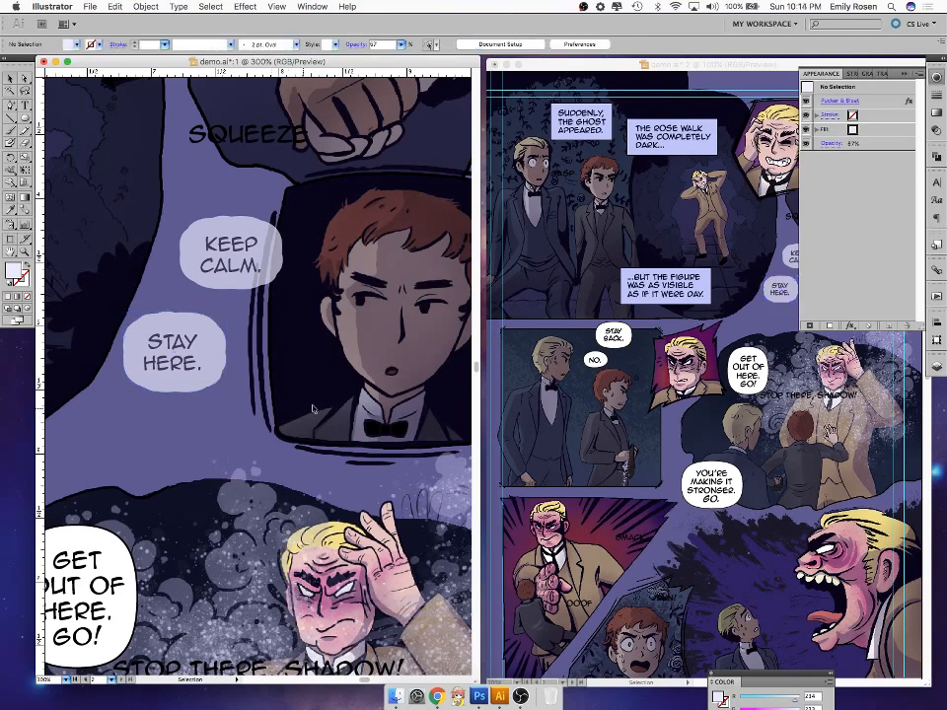
- Try drawing a freehand connecting line from the "KEEP CALM." balloon into the "STAY HERE." balloon with the Pencil tool, and undo it
{"action": "left_click", "coordinate": [22, 97]}
{"action": "mouse_move", "coordinate": [228, 256]}
{"action": "left_mouse_down"}
{"action": "mouse_move", "coordinate": [233, 294]}
{"action": "mouse_move", "coordinate": [198, 295]}
{"action": "mouse_move", "coordinate": [174, 341]}
{"action": "left_mouse_up"}
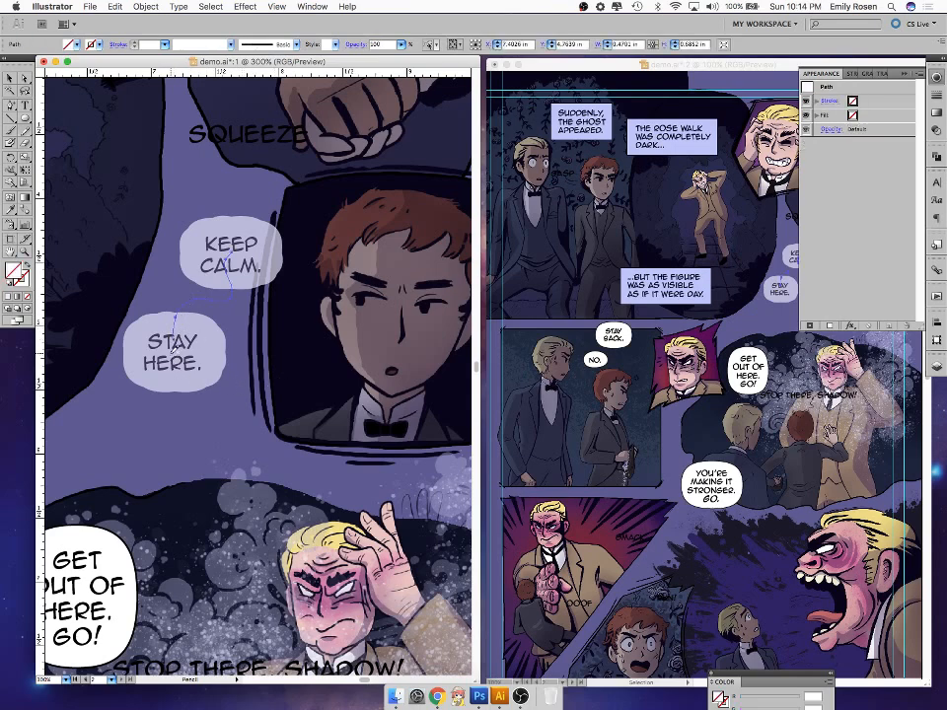
{"action": "left_click", "coordinate": [175, 349]}
{"action": "left_click_drag", "start_coordinate": [173, 353], "coordinate": [171, 369]}
{"action": "key", "text": "v"}
{"action": "key", "text": "alt"}
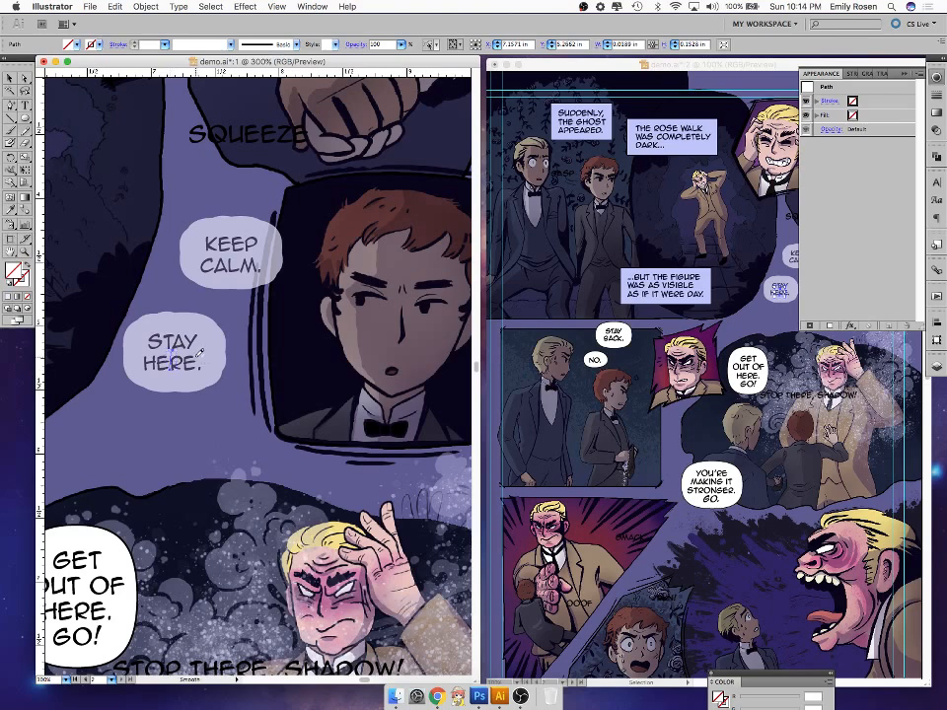
{"action": "key", "text": "super+z"}
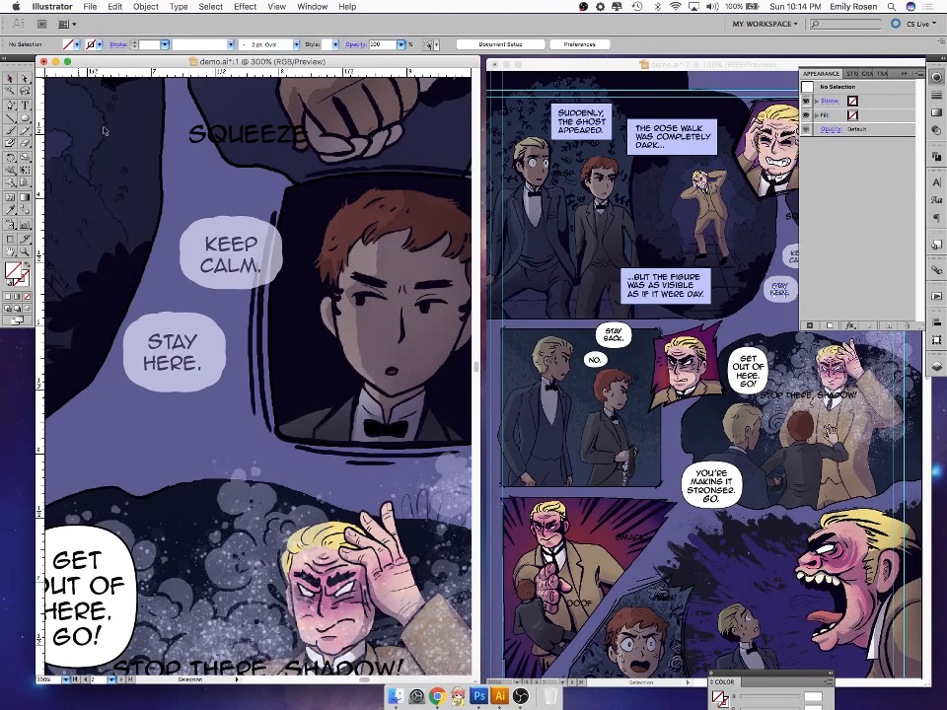
- Give the connecting line between the "KEEP CALM." and "STAY HERE." balloons a black 1 px stroke and no fill
{"action": "left_click", "coordinate": [189, 304]}
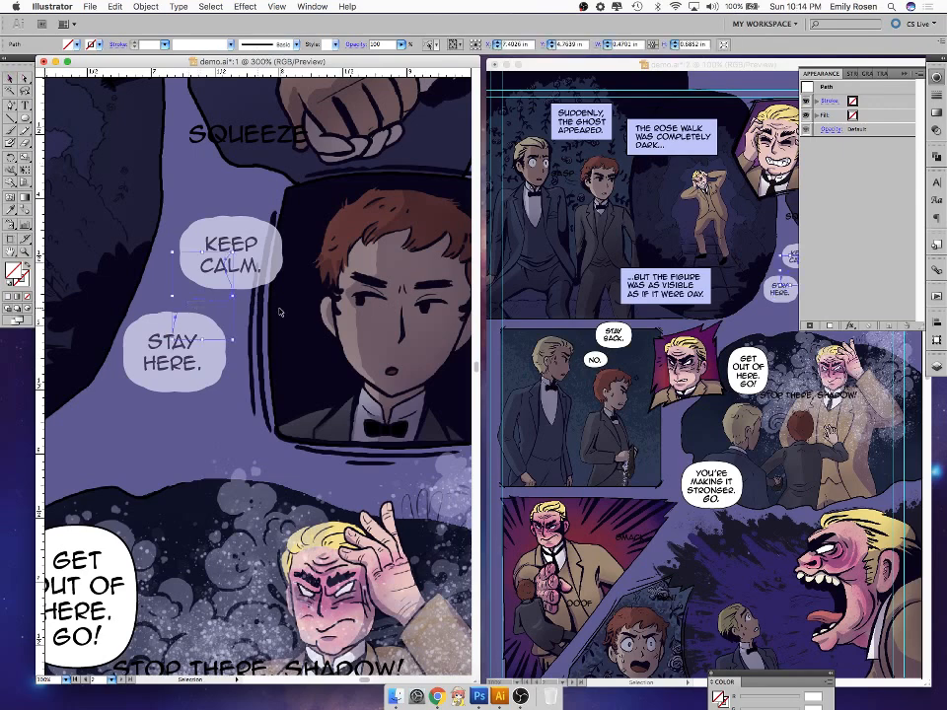
{"action": "left_click", "coordinate": [24, 283]}
{"action": "left_click", "coordinate": [9, 284]}
{"action": "left_click", "coordinate": [13, 267]}
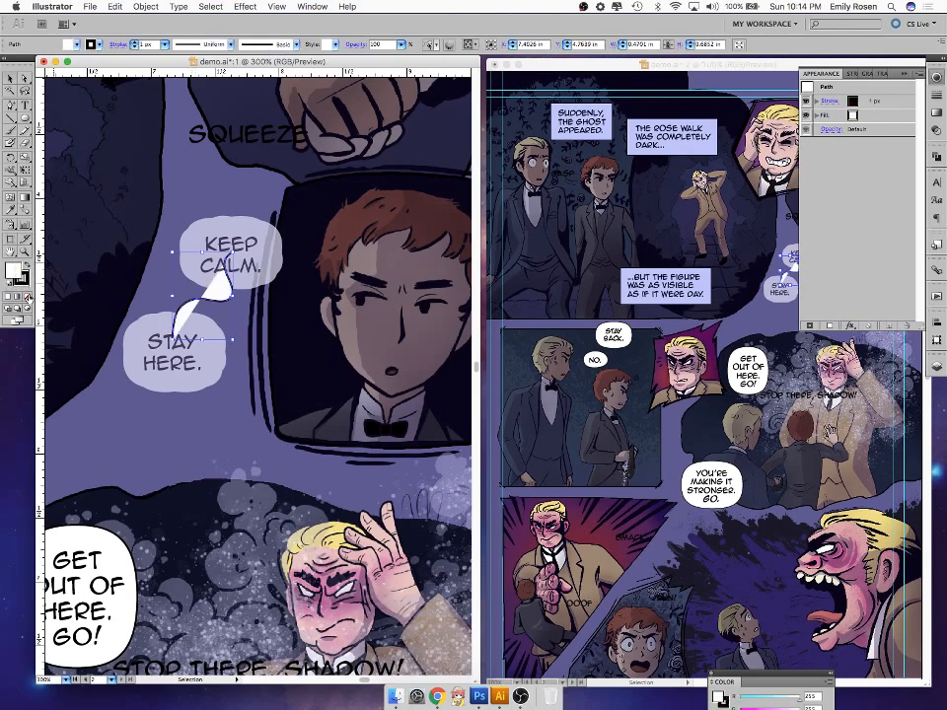
{"action": "left_click", "coordinate": [27, 297]}
{"action": "left_click", "coordinate": [173, 447]}
- Draw a freehand wavy tail with the Pencil tool from the "STAY HERE." balloon toward the red-haired man, about 1.17 in wide
{"action": "key", "text": "n"}
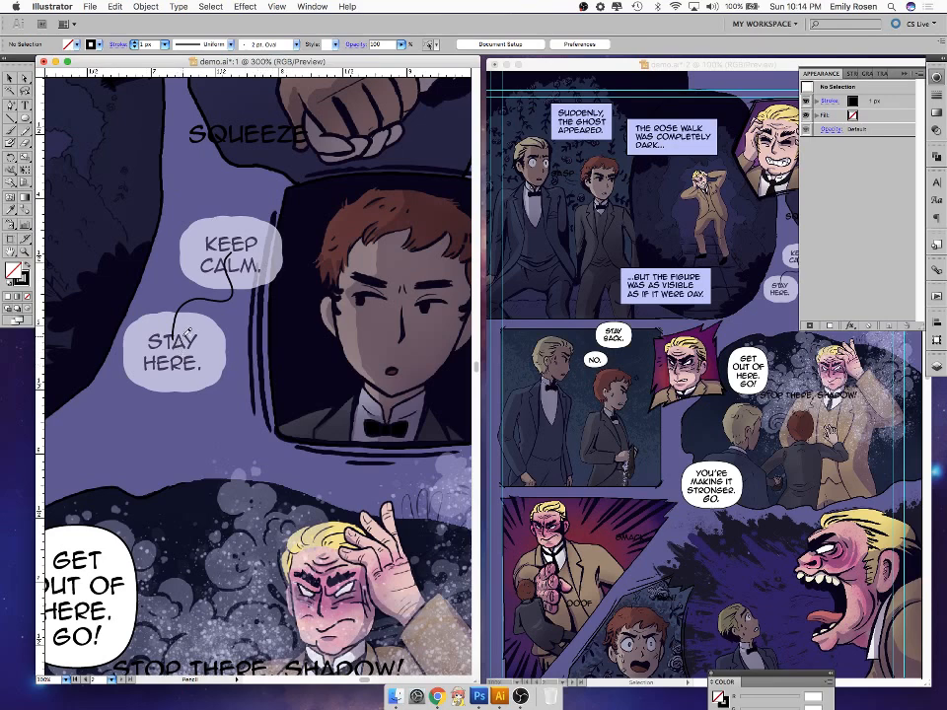
{"action": "left_click", "coordinate": [27, 132]}
{"action": "left_click", "coordinate": [171, 345]}
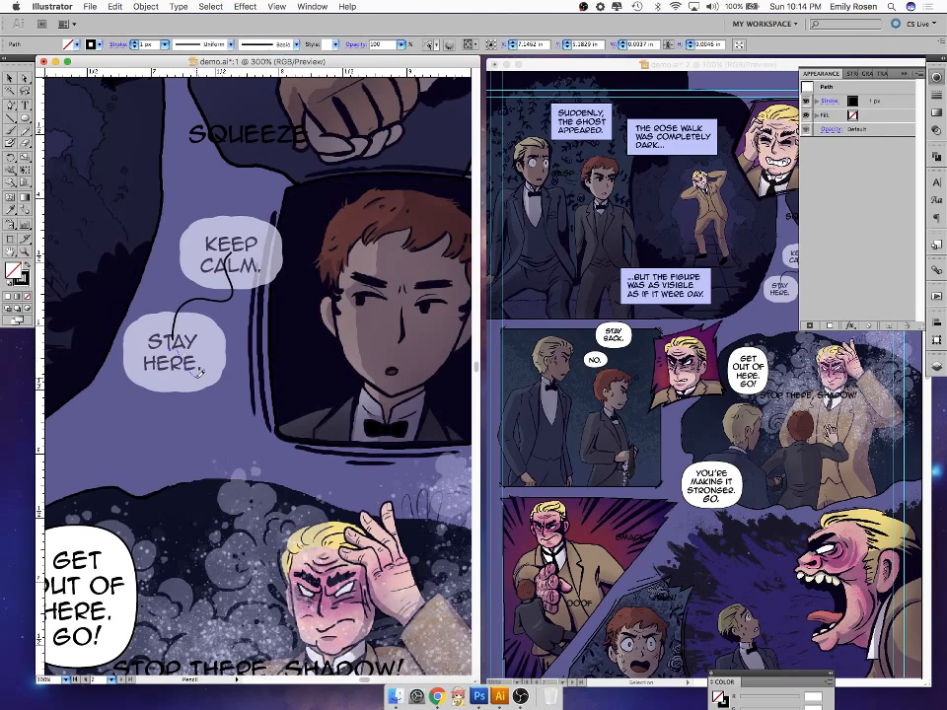
{"action": "left_click_drag", "start_coordinate": [250, 367], "coordinate": [327, 367]}
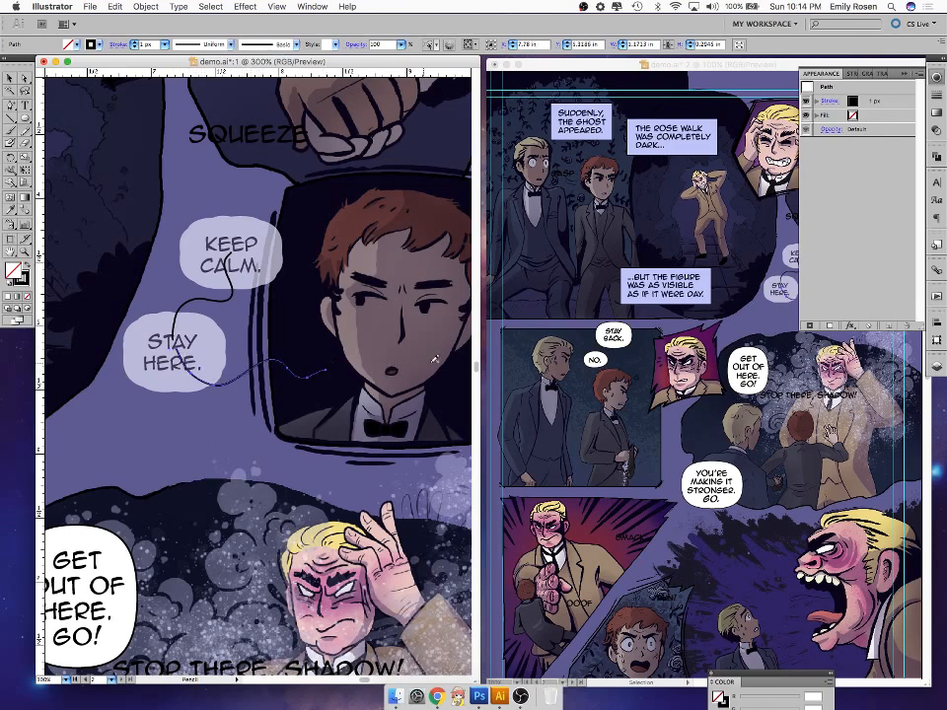
{"action": "key", "text": "v"}
{"action": "left_click", "coordinate": [300, 444]}
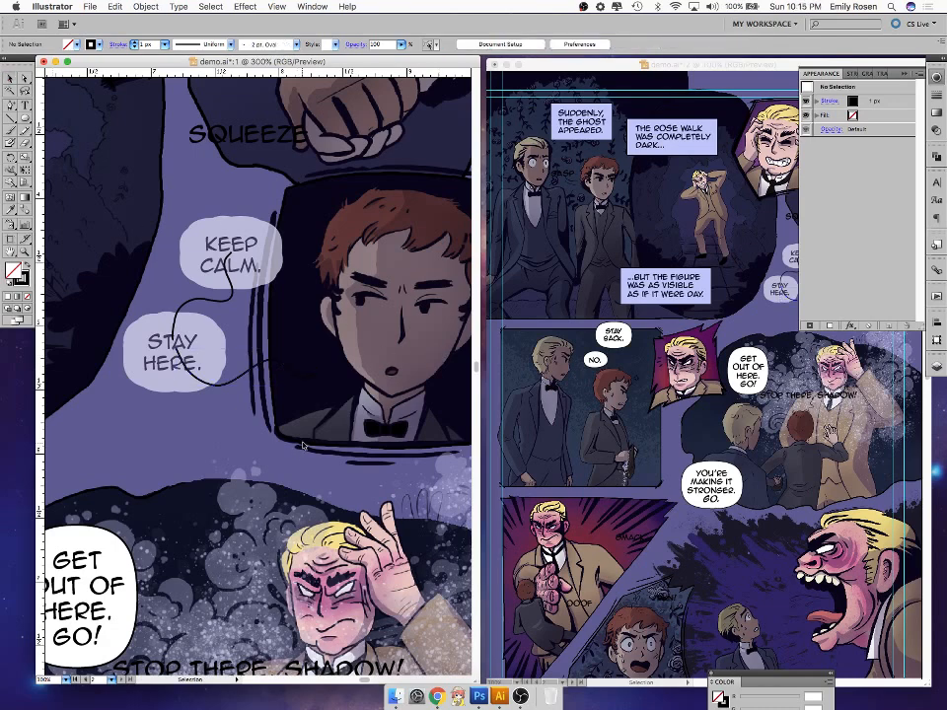
- Set the wavy tail line's stroke color to white
{"action": "left_click", "coordinate": [308, 381]}
{"action": "double_click", "coordinate": [24, 282]}
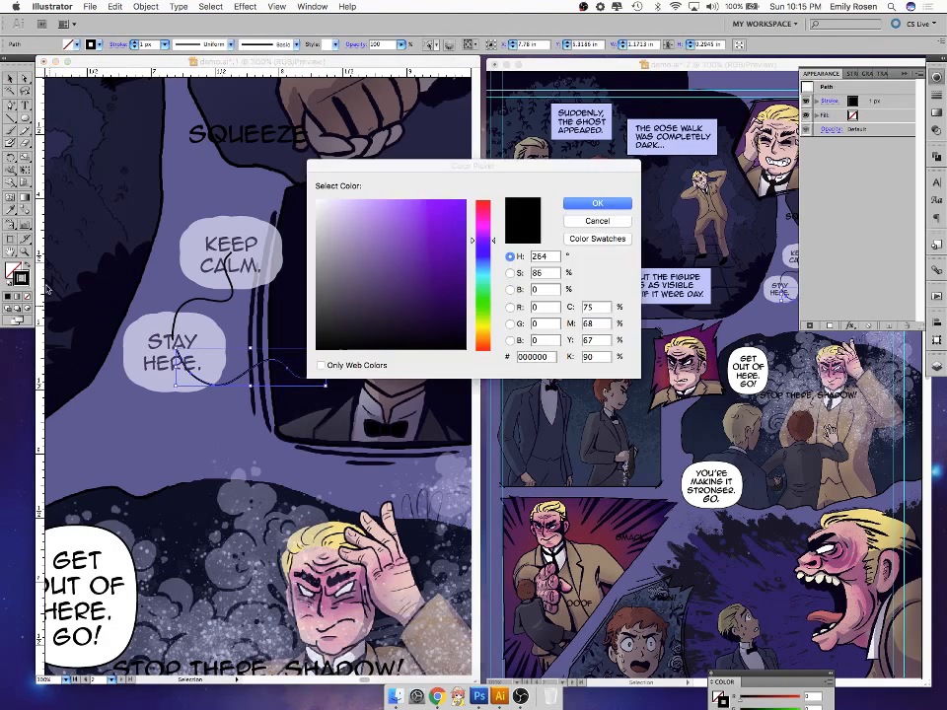
{"action": "left_click", "coordinate": [320, 199]}
{"action": "left_click", "coordinate": [595, 204]}
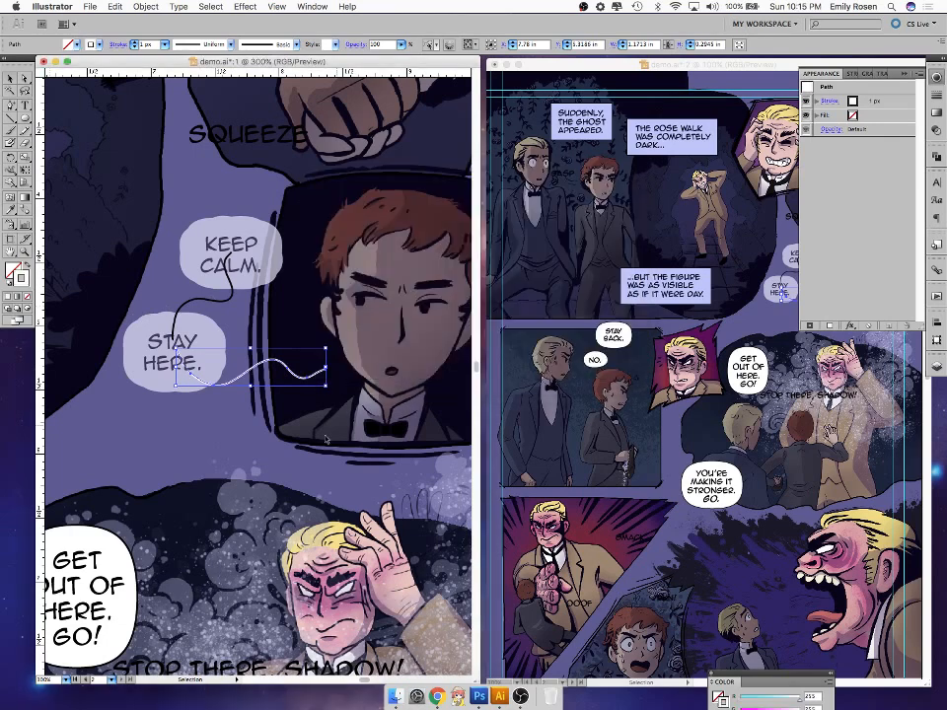
{"action": "key", "text": "super+equal"}
{"action": "key", "text": "super+equal"}
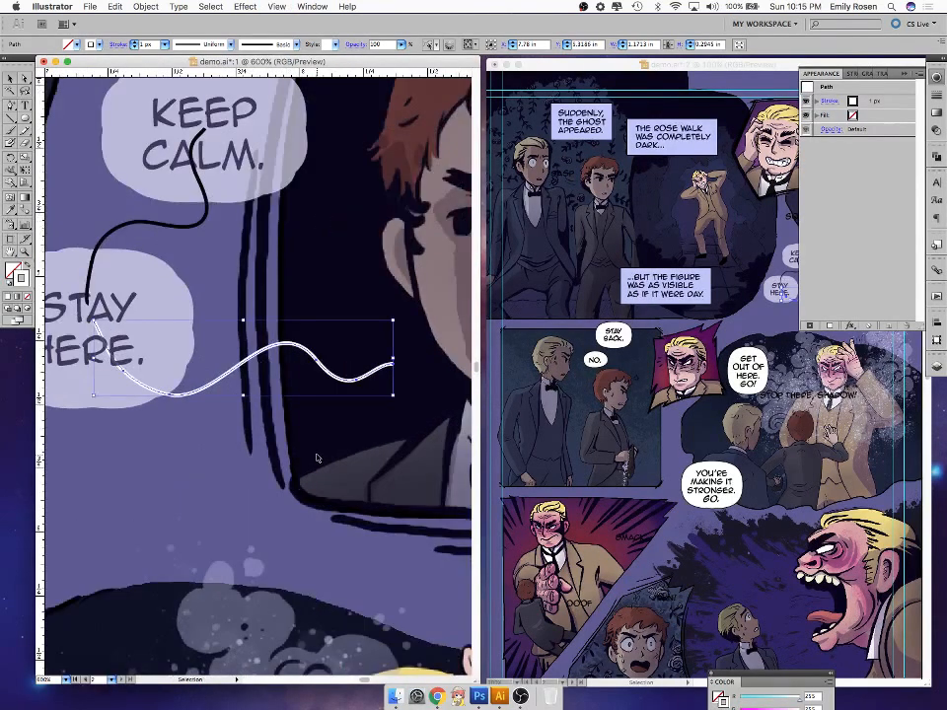
{"action": "key", "text": "a"}
{"action": "key", "text": "super+v"}
{"action": "left_click_drag", "start_coordinate": [371, 398], "coordinate": [356, 379]}
{"action": "key", "text": "super+z"}
{"action": "key", "text": "super+z"}
- Duplicate the wavy tail line slightly above itself and join the matching ends of both lines with the Pen tool
{"action": "key", "text": "alt+Up"}
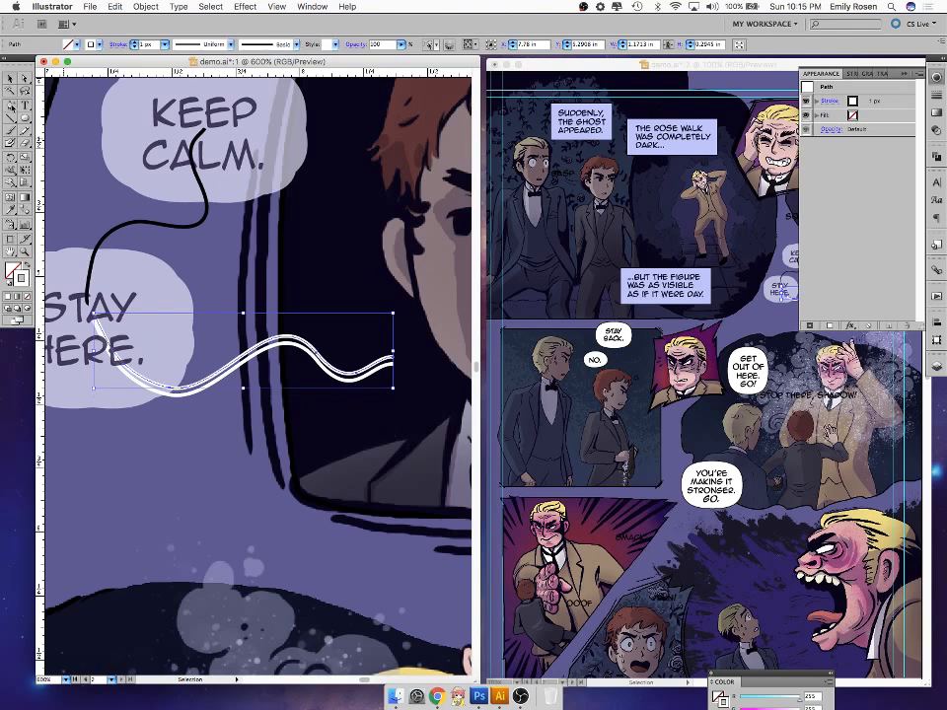
{"action": "left_click_drag", "start_coordinate": [10, 105], "coordinate": [30, 109]}
{"action": "left_click", "coordinate": [55, 109]}
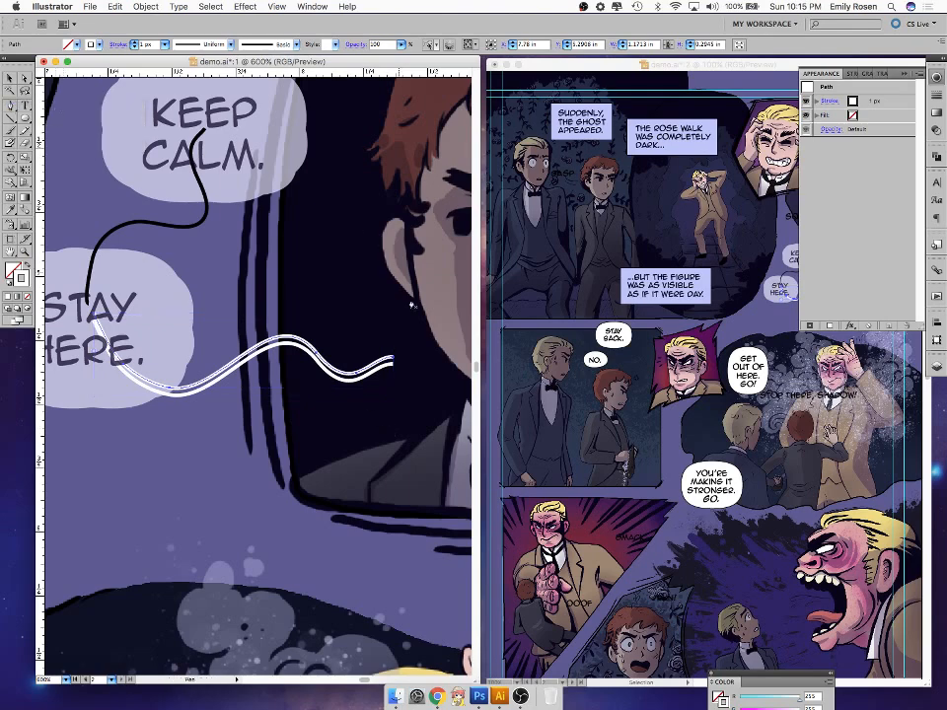
{"action": "left_click", "coordinate": [393, 364]}
{"action": "left_click", "coordinate": [394, 358]}
{"action": "left_click", "coordinate": [94, 321]}
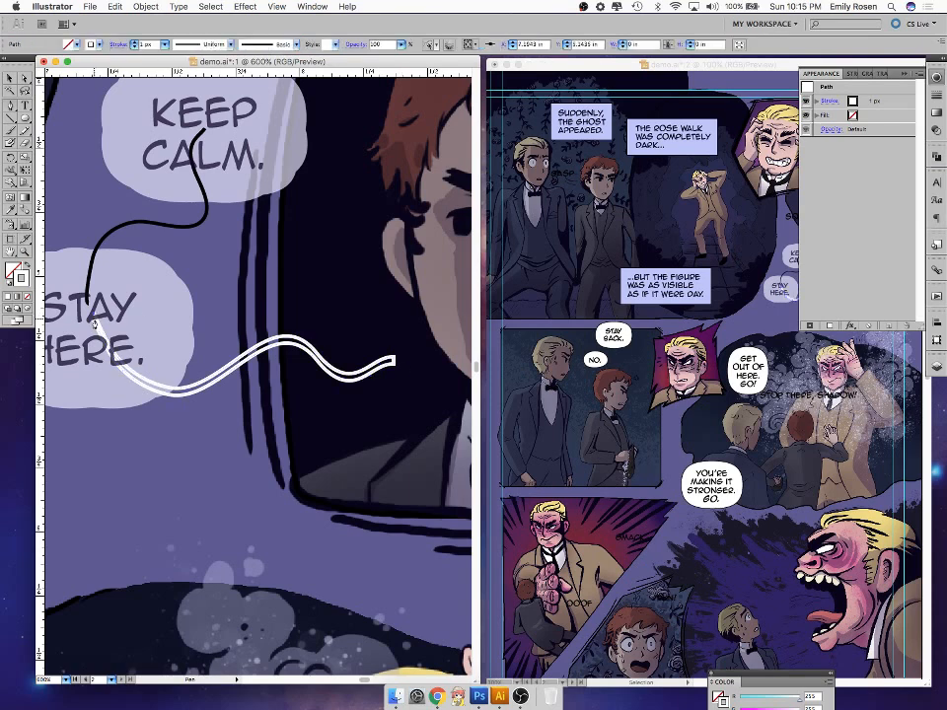
- Taper the closed tail outline to a point by deleting an anchor point at its far end and repositioning the tip
{"action": "left_click_drag", "start_coordinate": [10, 102], "coordinate": [59, 126]}
{"action": "left_click", "coordinate": [411, 363]}
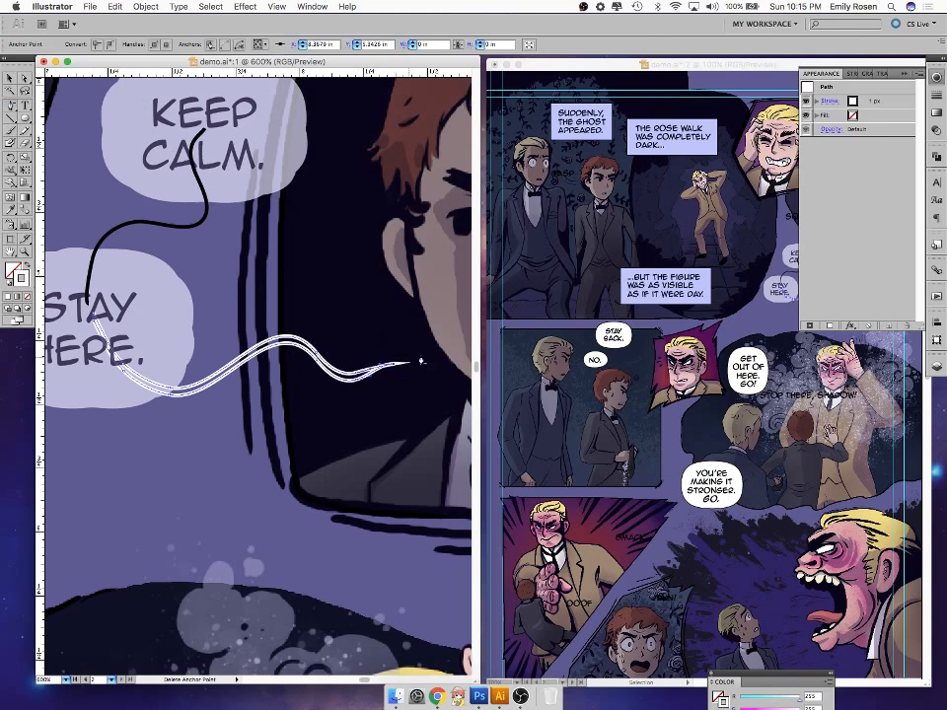
{"action": "key", "text": "a"}
{"action": "left_click_drag", "start_coordinate": [382, 364], "coordinate": [396, 370]}
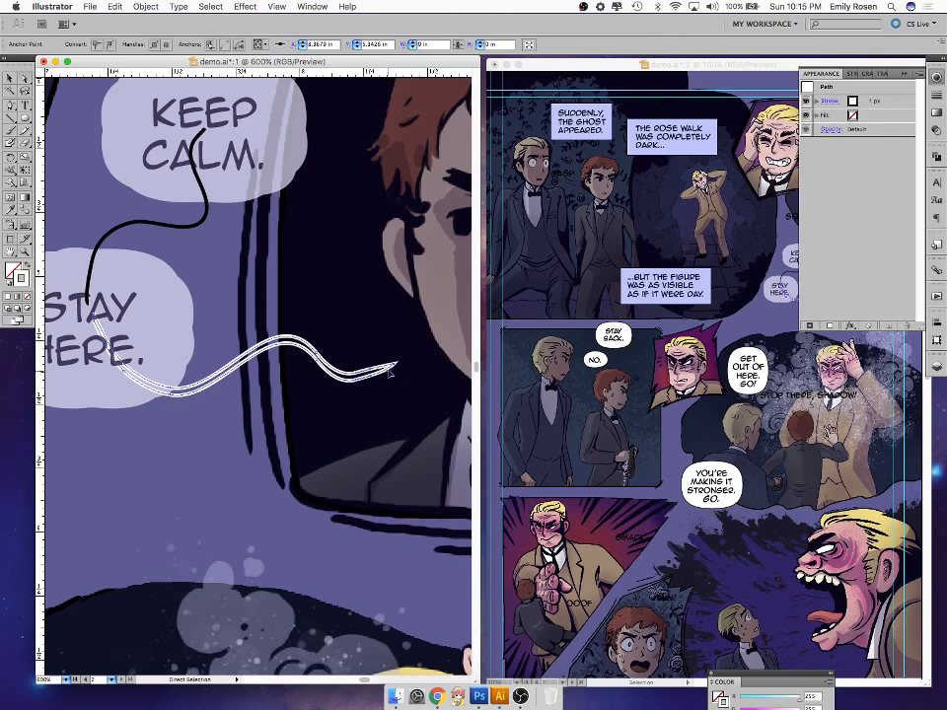
{"action": "left_click", "coordinate": [431, 396]}
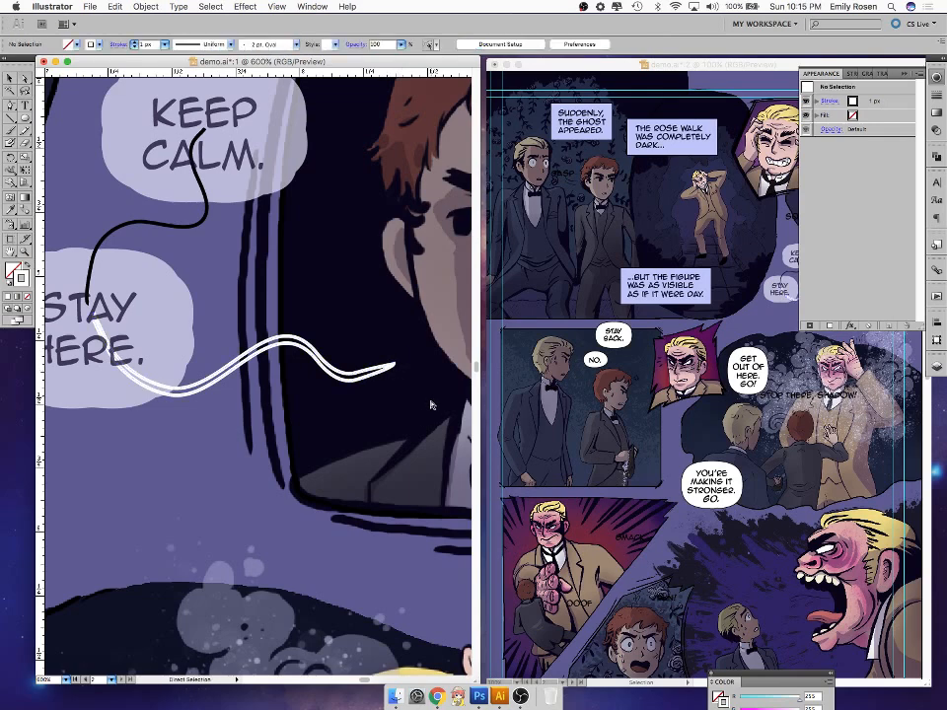
- Swap the tail's stroke and fill to make it solid white, and reshape its anchors so the base at "STAY HERE." is wider
{"action": "left_click", "coordinate": [352, 376]}
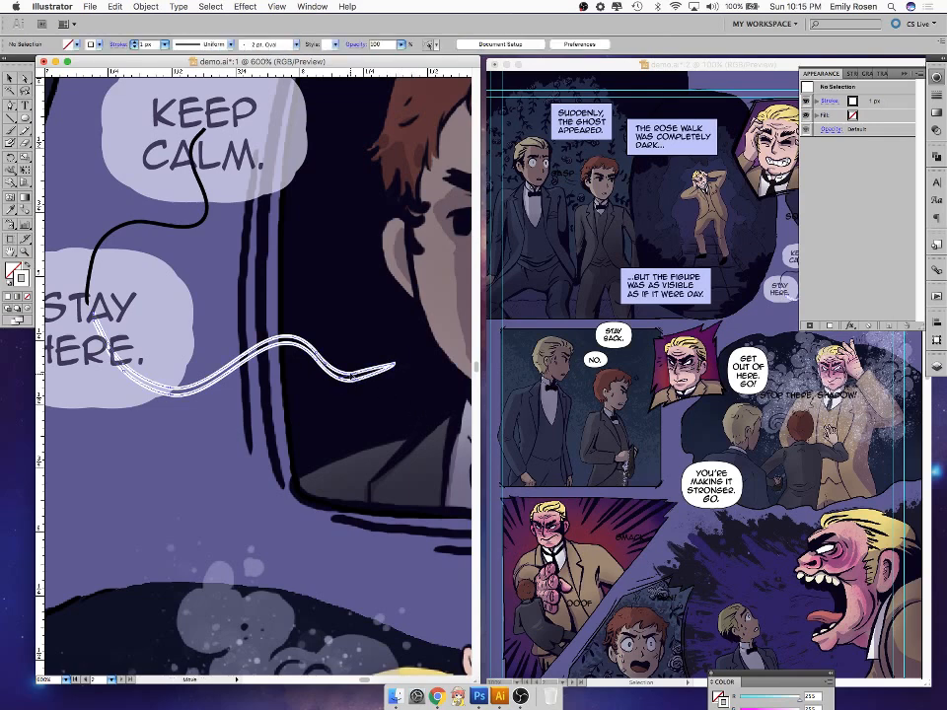
{"action": "key", "text": "shift+x"}
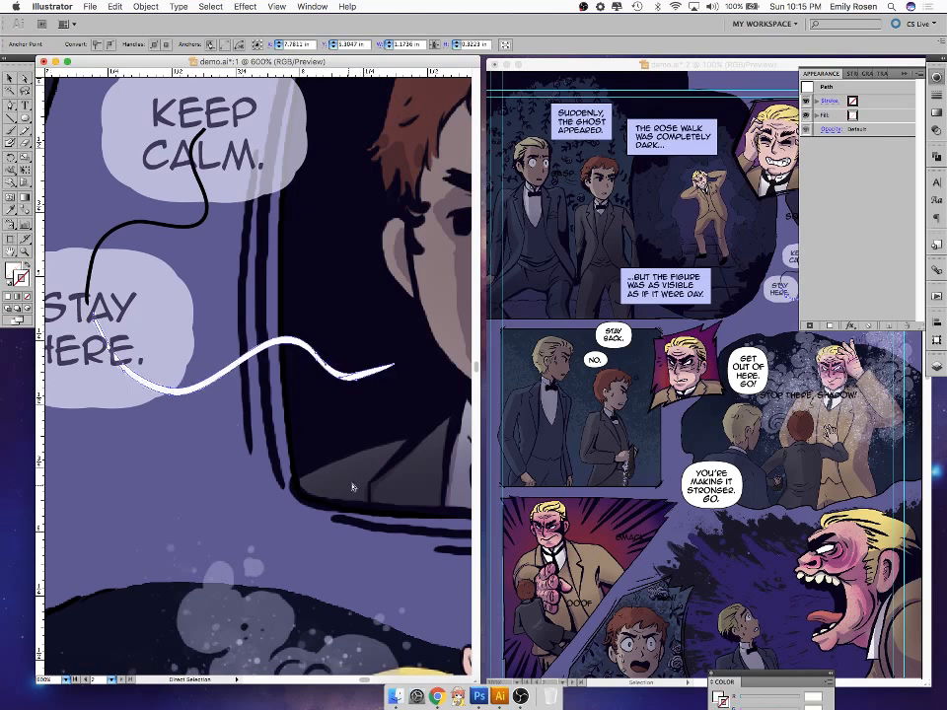
{"action": "left_click", "coordinate": [95, 319]}
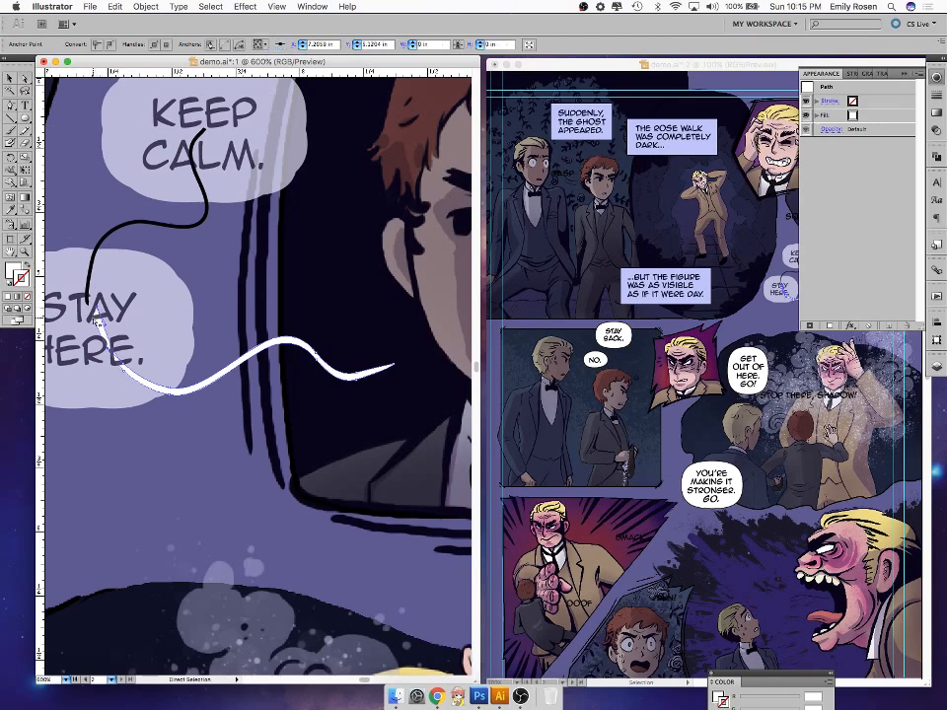
{"action": "left_click_drag", "start_coordinate": [169, 389], "coordinate": [131, 352]}
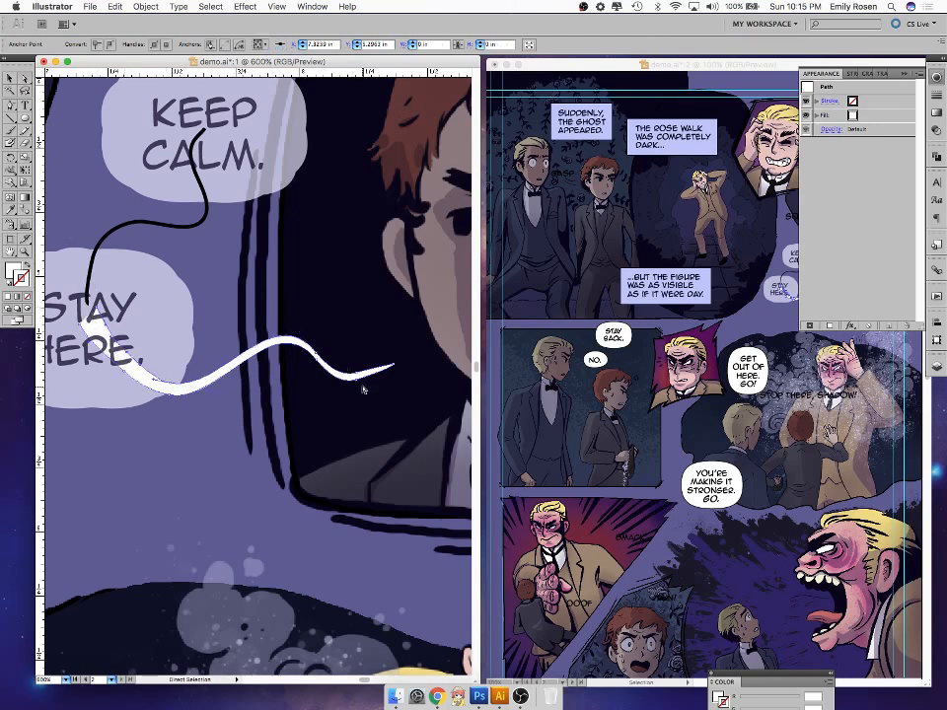
{"action": "left_click_drag", "start_coordinate": [355, 373], "coordinate": [357, 384]}
{"action": "left_click_drag", "start_coordinate": [317, 358], "coordinate": [314, 370]}
{"action": "left_click_drag", "start_coordinate": [168, 384], "coordinate": [171, 381]}
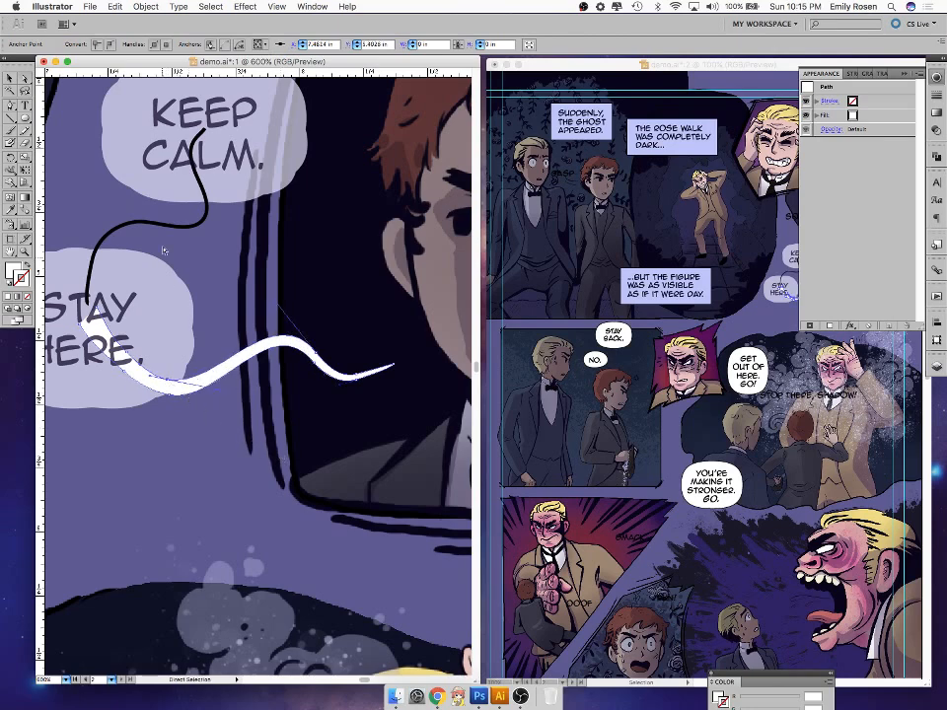
- Give the connecting line between the "KEEP CALM." and "STAY HERE." balloons a white 2 px stroke
{"action": "left_click", "coordinate": [189, 226]}
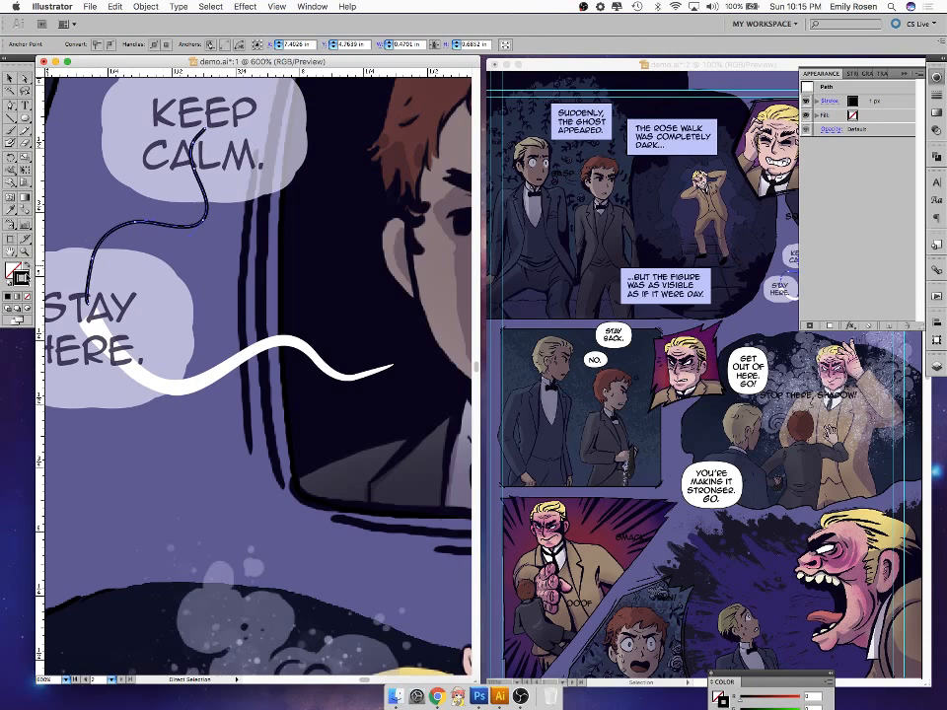
{"action": "double_click", "coordinate": [25, 282]}
{"action": "left_click_drag", "start_coordinate": [333, 227], "coordinate": [316, 198]}
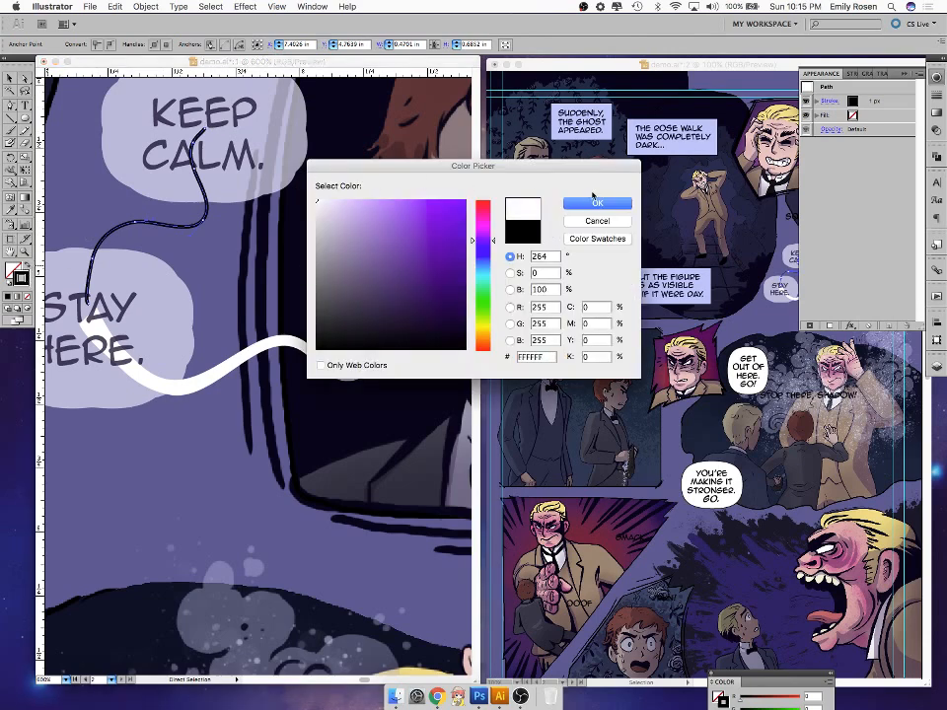
{"action": "left_click", "coordinate": [592, 203]}
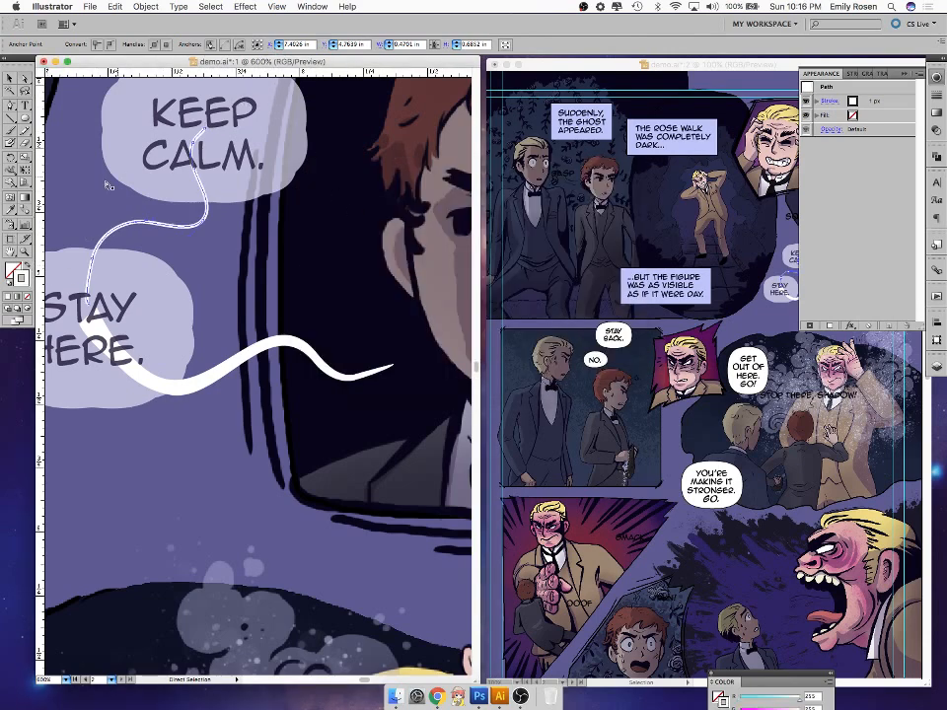
{"action": "key", "text": "v"}
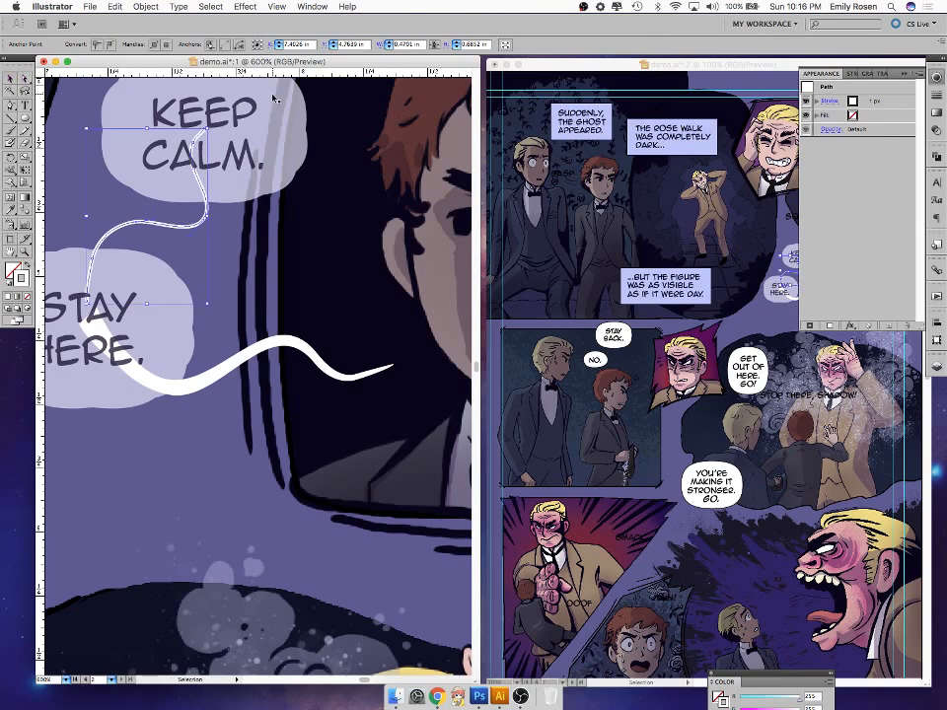
{"action": "left_click", "coordinate": [902, 103]}
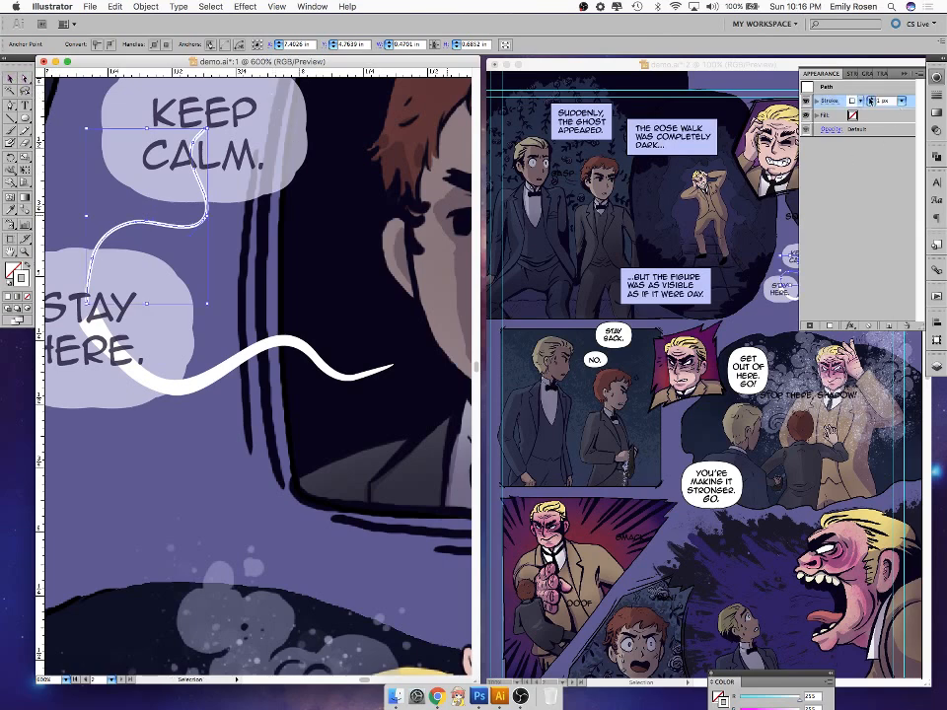
{"action": "left_click", "coordinate": [870, 100]}
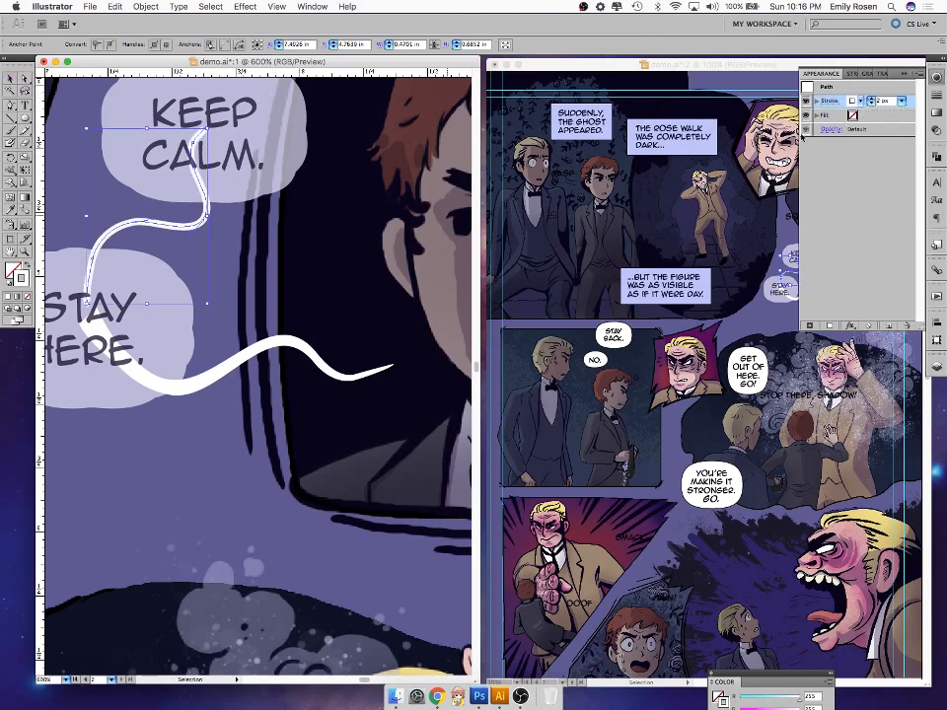
- Expand the white connecting line with the Fill and Stroke options enabled
{"action": "left_click", "coordinate": [158, 8]}
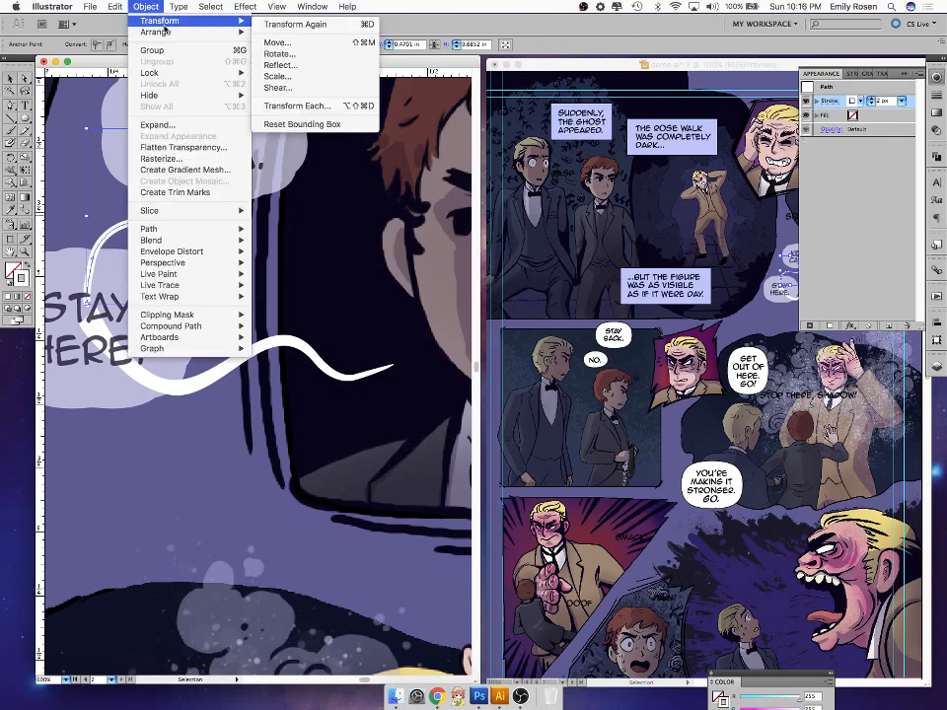
{"action": "left_click", "coordinate": [193, 126]}
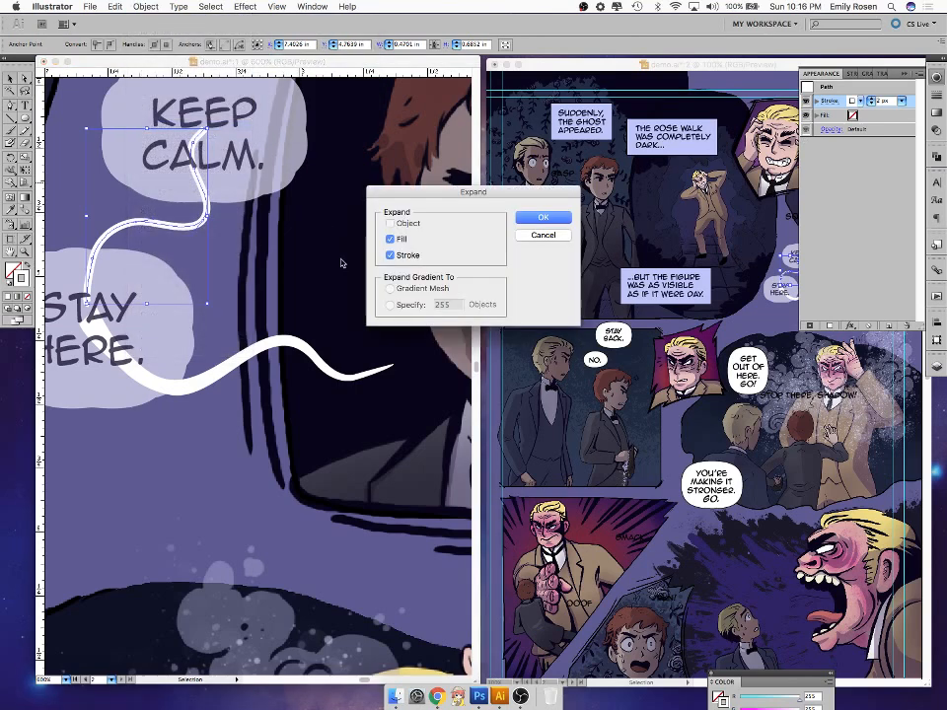
{"action": "left_click", "coordinate": [553, 215]}
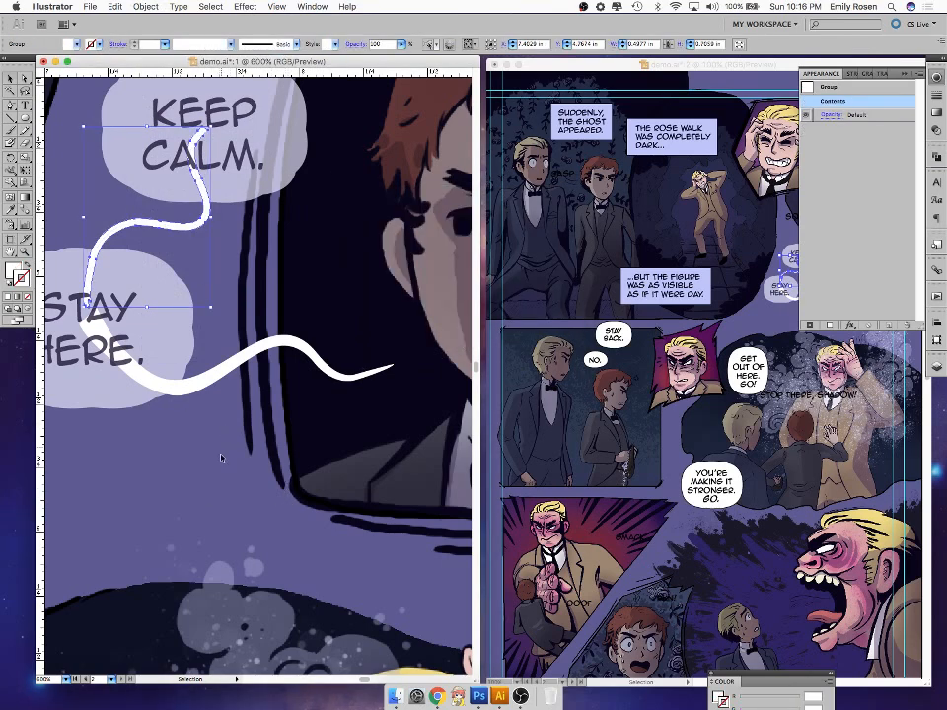
- Adjust the expanded connector's anchor points to vary its thickness along the curve between the two balloons
{"action": "key", "text": "a"}
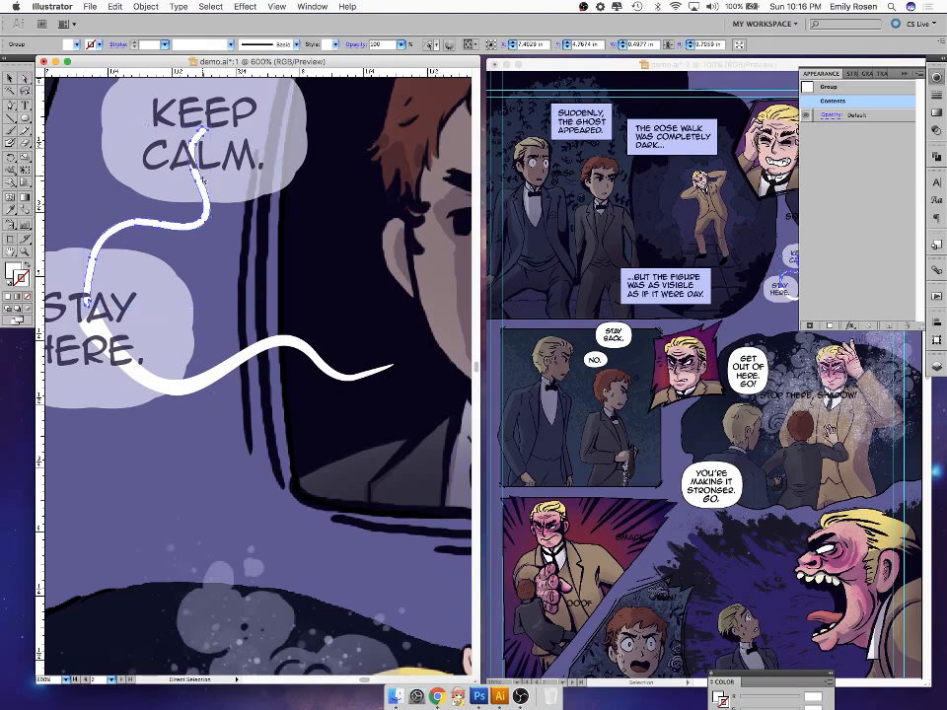
{"action": "left_click", "coordinate": [205, 185]}
{"action": "left_click_drag", "start_coordinate": [204, 183], "coordinate": [207, 178]}
{"action": "left_click_drag", "start_coordinate": [202, 223], "coordinate": [206, 224]}
{"action": "left_click_drag", "start_coordinate": [92, 261], "coordinate": [100, 264]}
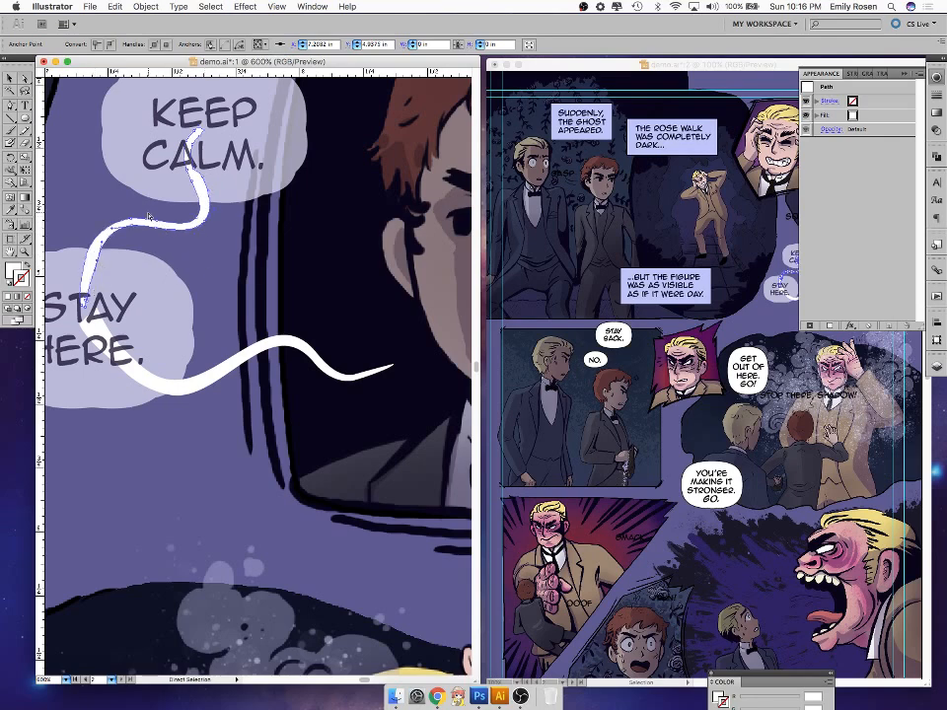
{"action": "left_click_drag", "start_coordinate": [132, 224], "coordinate": [134, 228]}
{"action": "left_click_drag", "start_coordinate": [199, 220], "coordinate": [200, 223]}
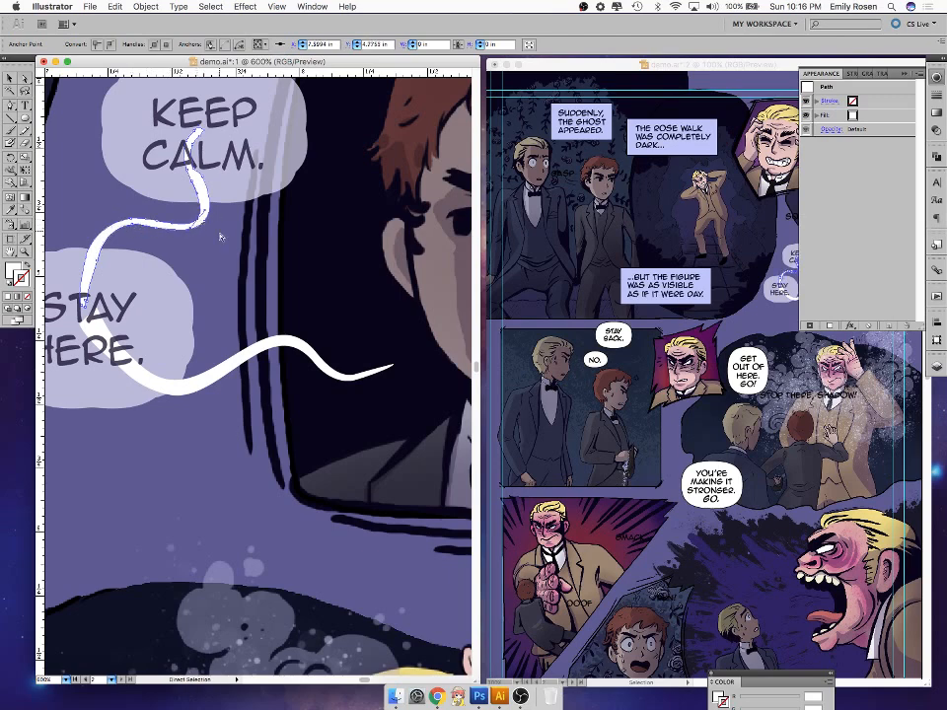
{"action": "left_click_drag", "start_coordinate": [130, 228], "coordinate": [131, 229]}
{"action": "left_click", "coordinate": [10, 78]}
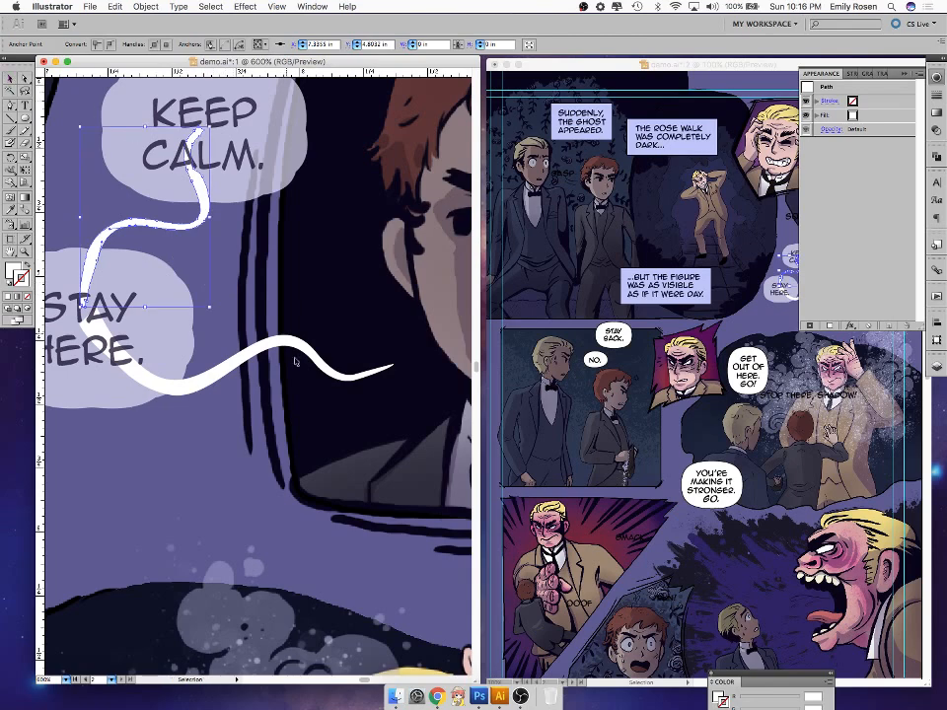
{"action": "left_click", "coordinate": [307, 392]}
- Place a duplicate of the "KEEP CALM." balloon shape in the area below the "STAY HERE." tail, and select the white tail
{"action": "left_click", "coordinate": [294, 162]}
{"action": "key", "text": "super+c"}
{"action": "key", "text": "super+v"}
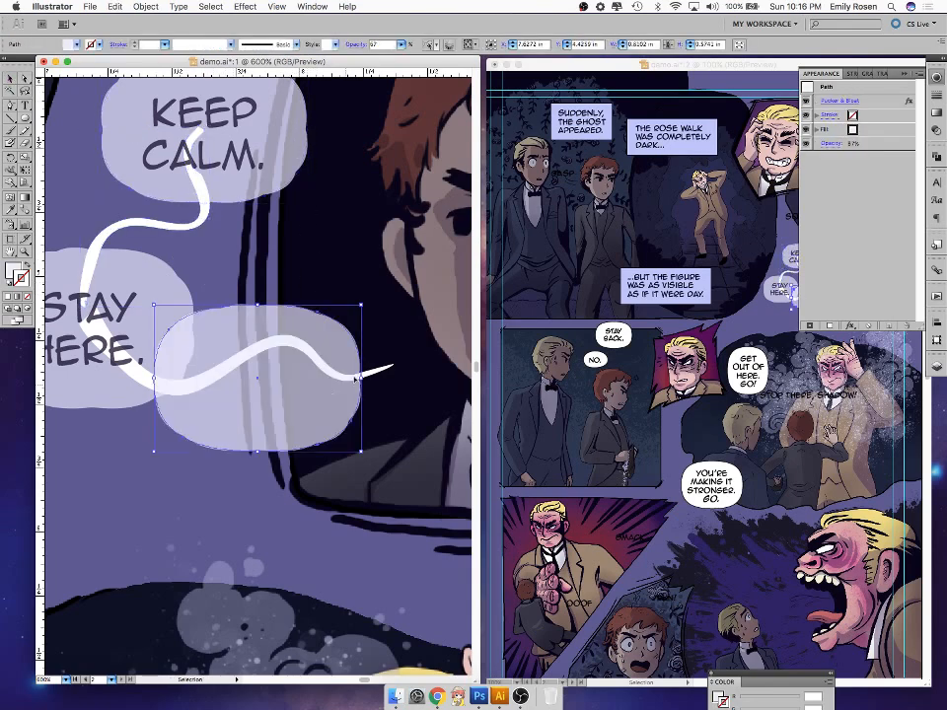
{"action": "left_click_drag", "start_coordinate": [255, 440], "coordinate": [213, 571]}
{"action": "left_click", "coordinate": [209, 378]}
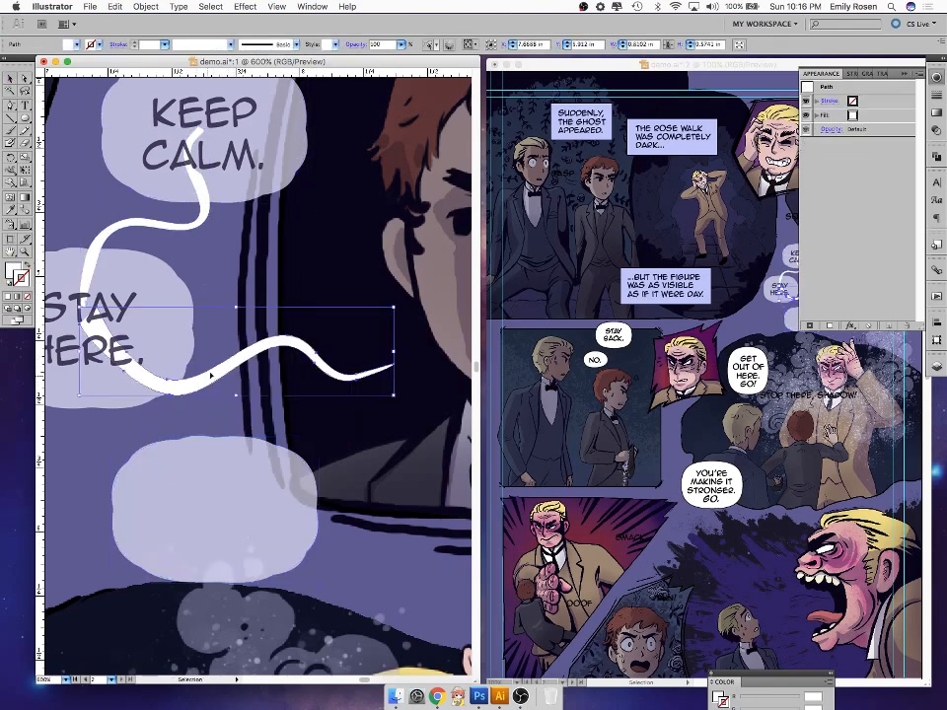
- Select both balloons with their connector and tail, and add a new layer directly above the "bubbles" layer
{"action": "left_click", "coordinate": [175, 334], "text": "shift"}
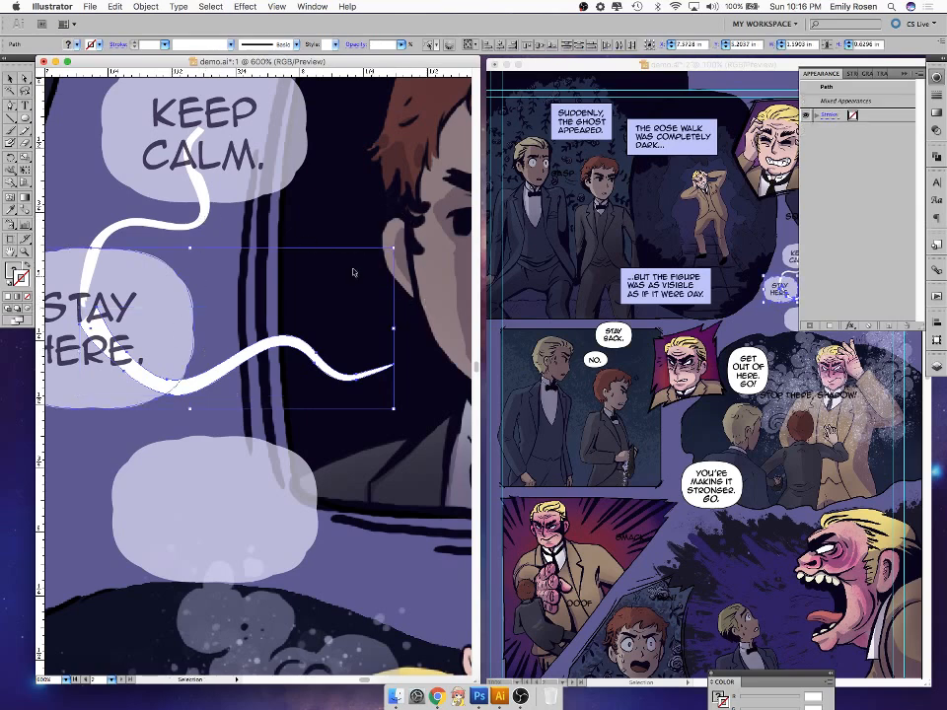
{"action": "left_click", "coordinate": [286, 168], "text": "shift"}
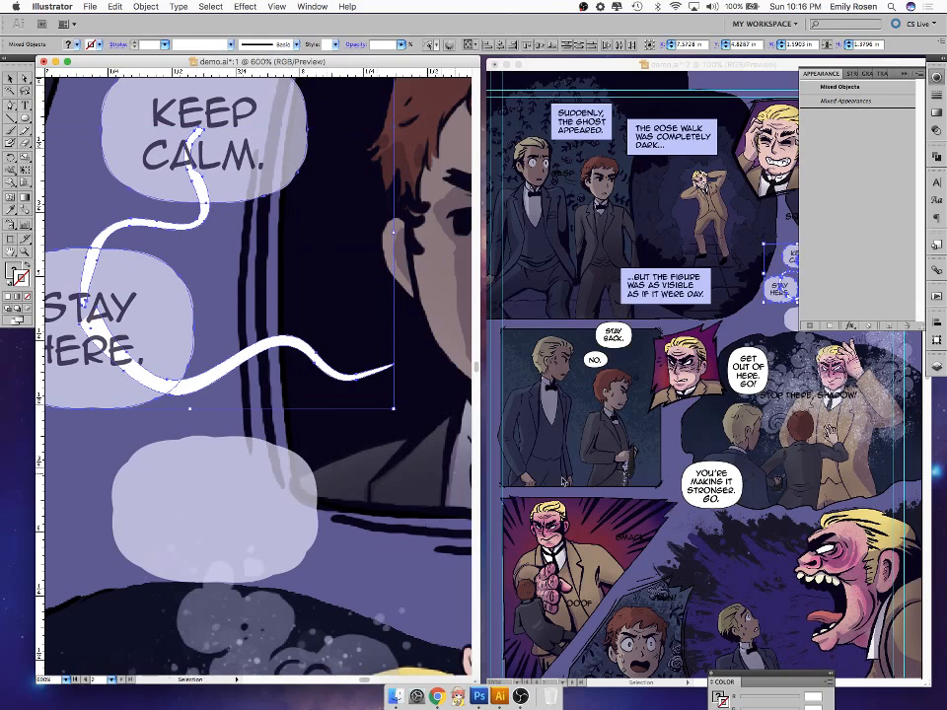
{"action": "left_click", "coordinate": [851, 460]}
{"action": "key", "text": "space"}
{"action": "left_click_drag", "start_coordinate": [854, 479], "coordinate": [671, 468]}
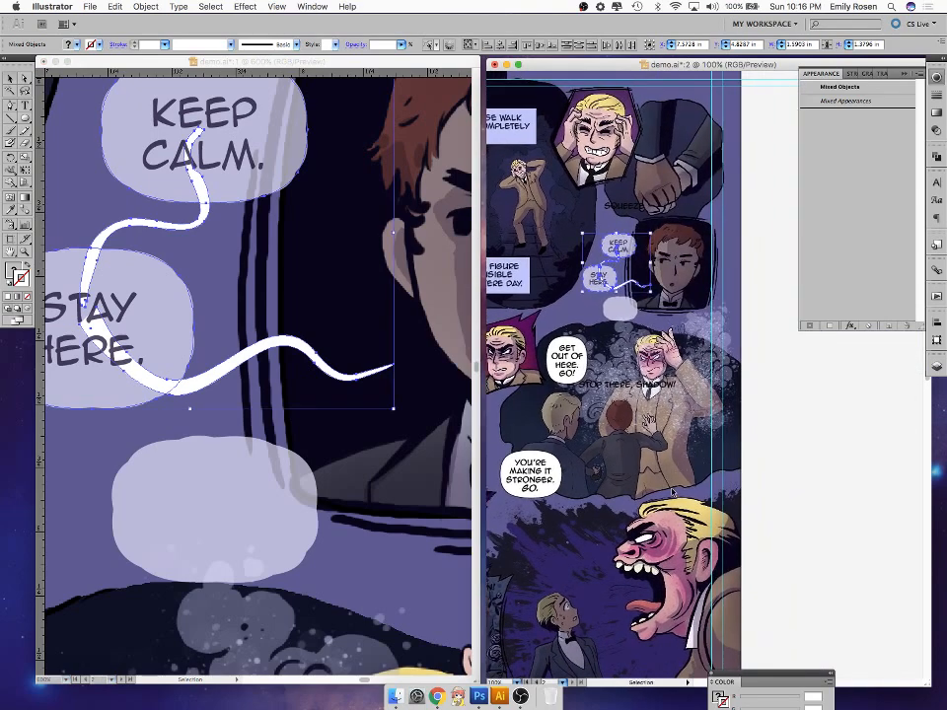
{"action": "key", "text": "super+equal"}
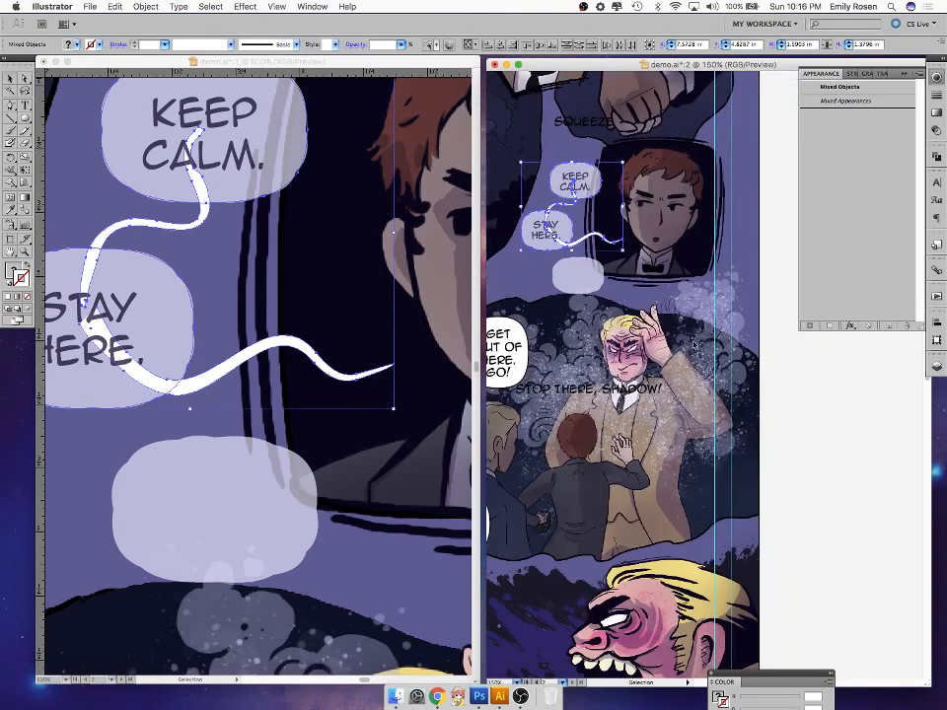
{"action": "left_click", "coordinate": [435, 314]}
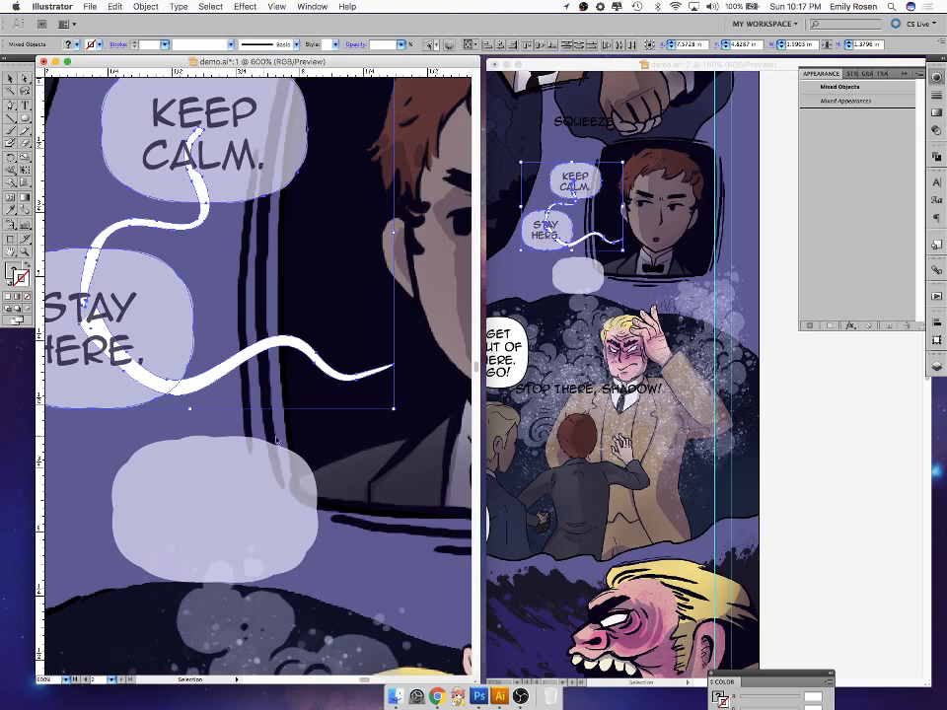
{"action": "left_click", "coordinate": [937, 365]}
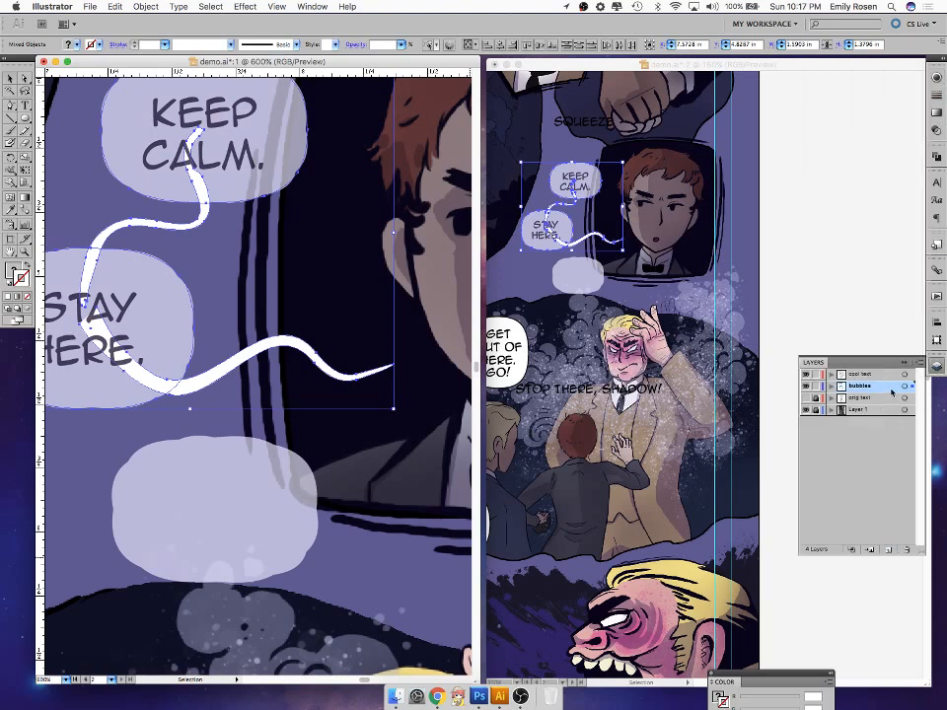
{"action": "left_click", "coordinate": [887, 549]}
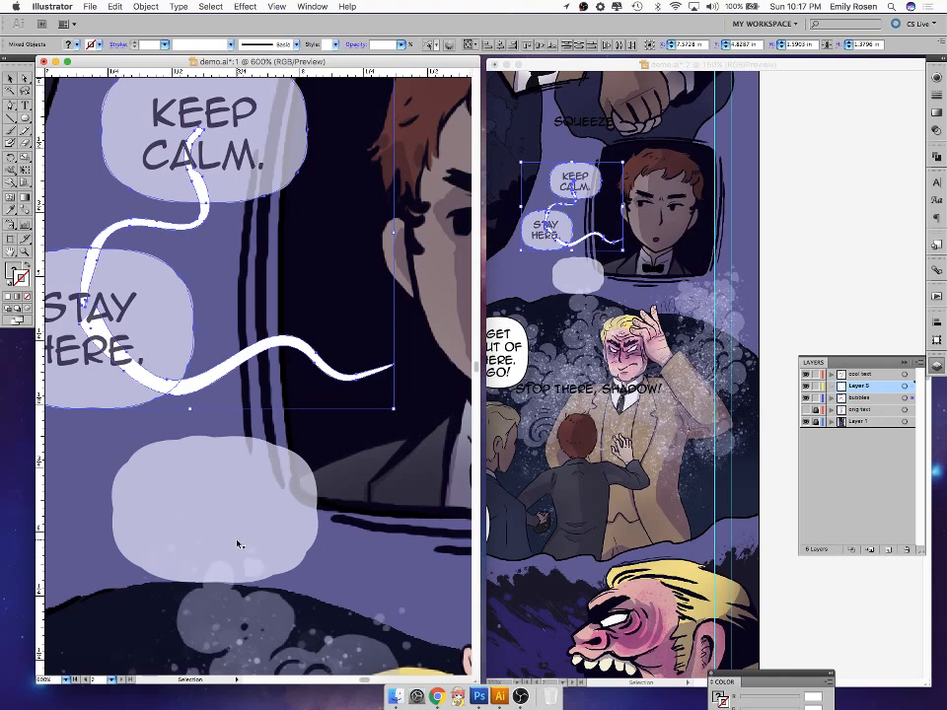
- Copy the "KEEP CALM." and "STAY HERE." balloons with their connector and tail, and paste them in place onto the new layer
{"action": "left_click", "coordinate": [273, 565]}
{"action": "left_click", "coordinate": [205, 381]}
{"action": "left_click", "coordinate": [173, 329], "text": "shift"}
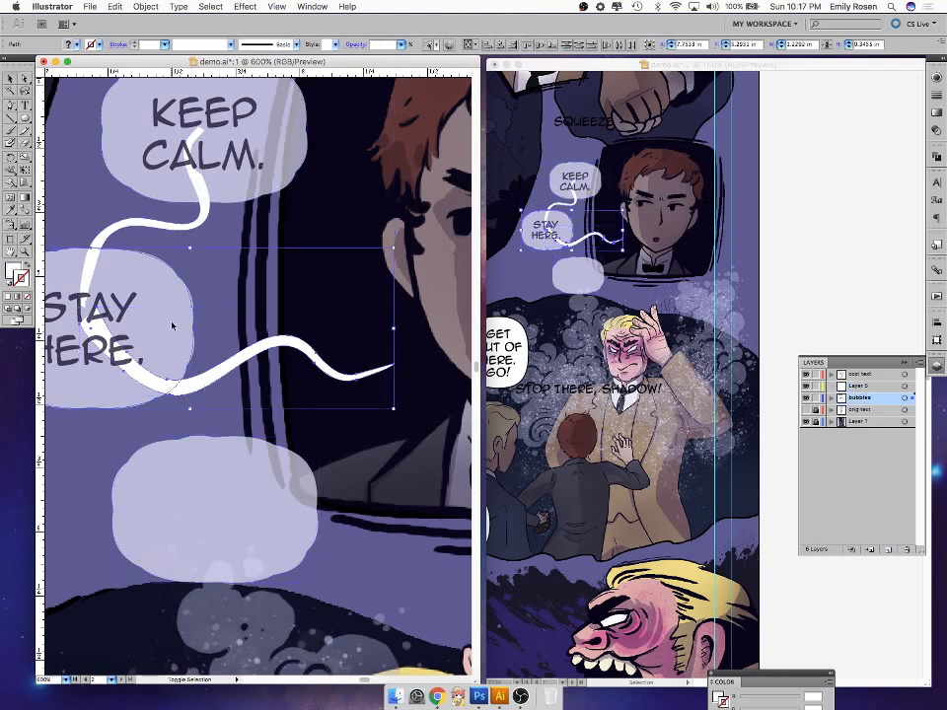
{"action": "left_click", "coordinate": [95, 268], "text": "shift"}
{"action": "left_click", "coordinate": [221, 79], "text": "shift"}
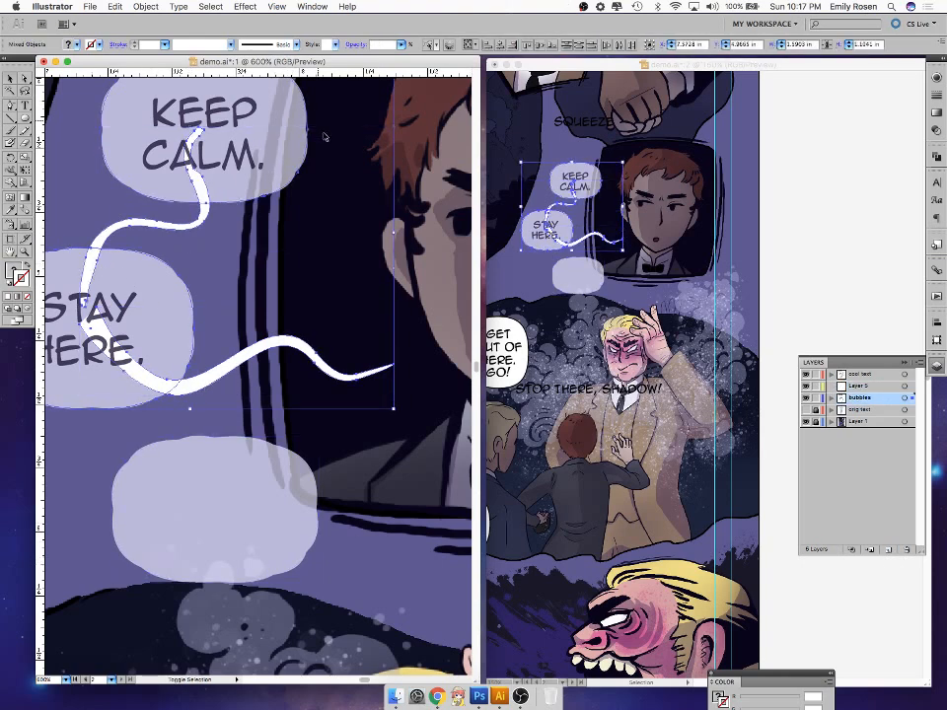
{"action": "key", "text": "super+c"}
{"action": "left_click", "coordinate": [879, 387]}
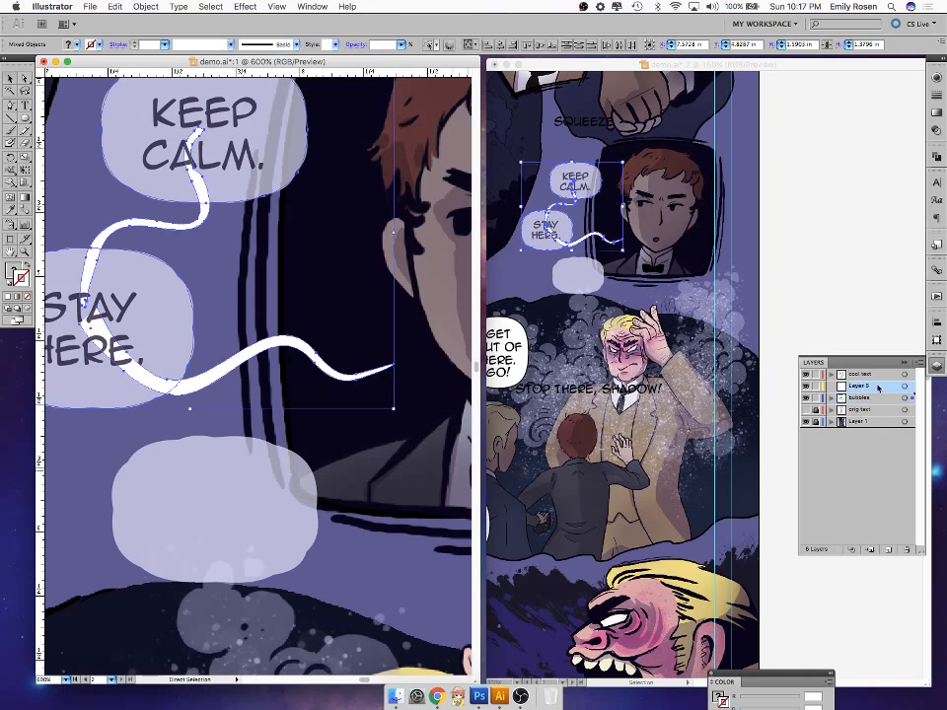
{"action": "key", "text": "super+f"}
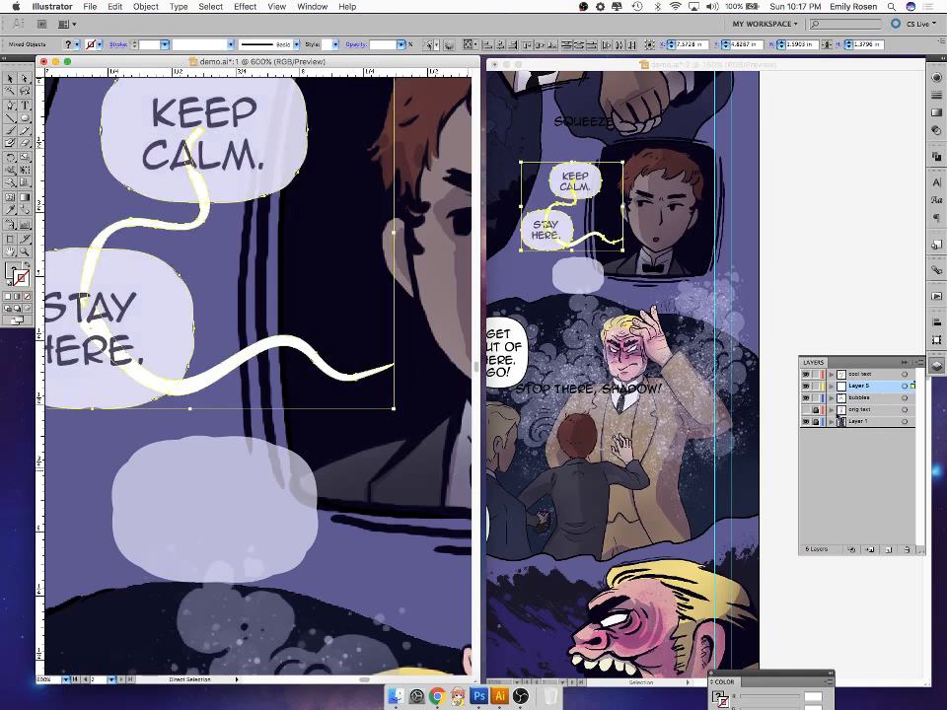
- Hide the "bubbles" layer and unite the pasted balloons, connector and tail into a single shape with Pathfinder
{"action": "left_click", "coordinate": [806, 398]}
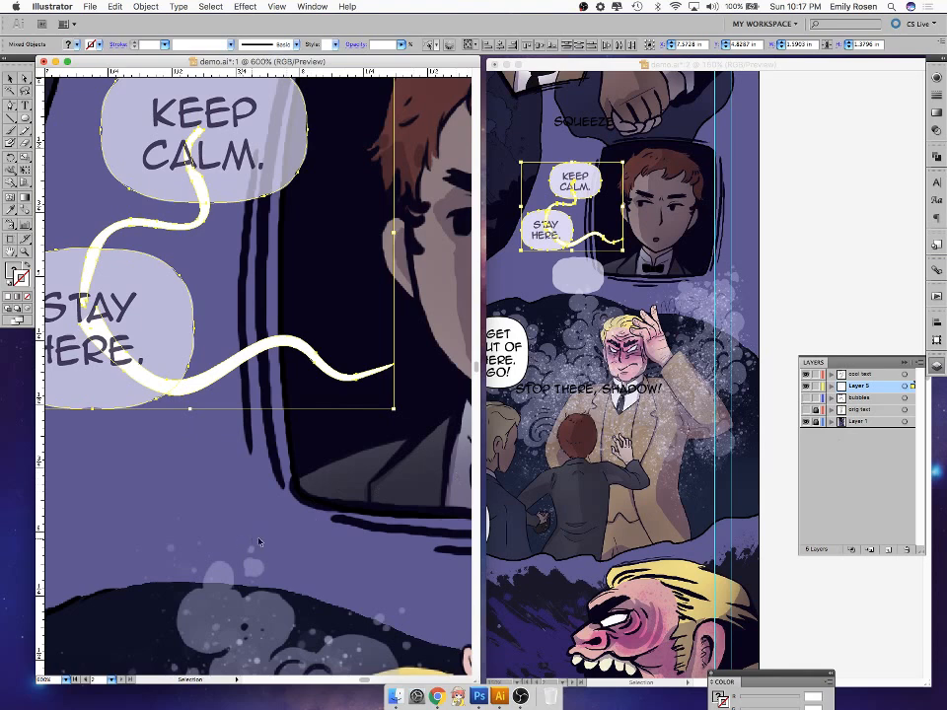
{"action": "left_click", "coordinate": [937, 157]}
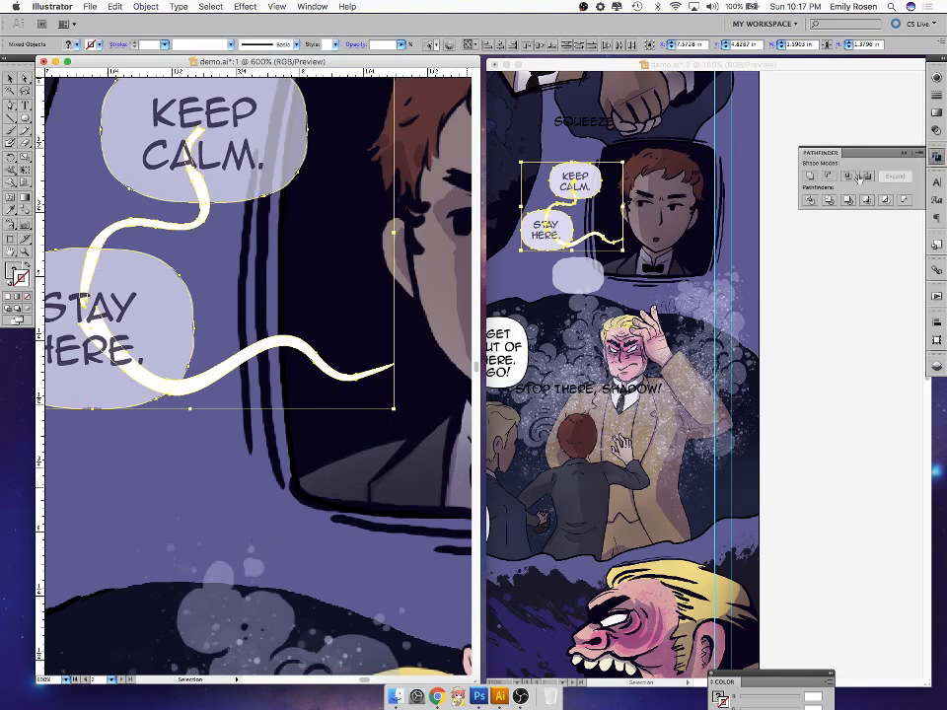
{"action": "left_click", "coordinate": [809, 177]}
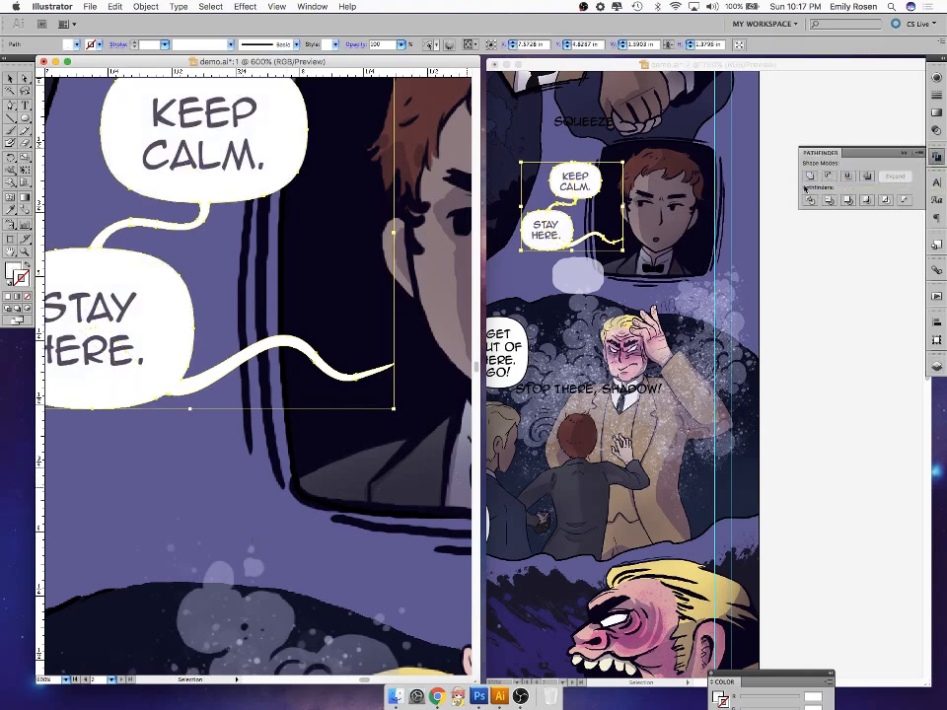
{"action": "left_click", "coordinate": [342, 551]}
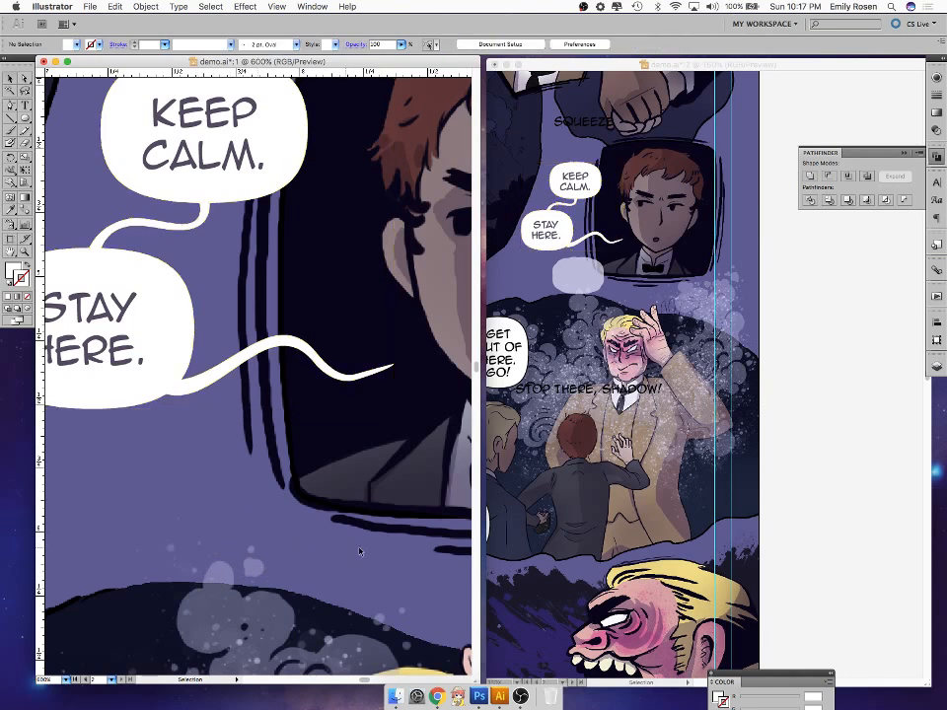
- Apply the spare empty balloon's translucent fill to the merged balloon shape by sampling it with the Eyedropper
{"action": "left_click", "coordinate": [580, 286]}
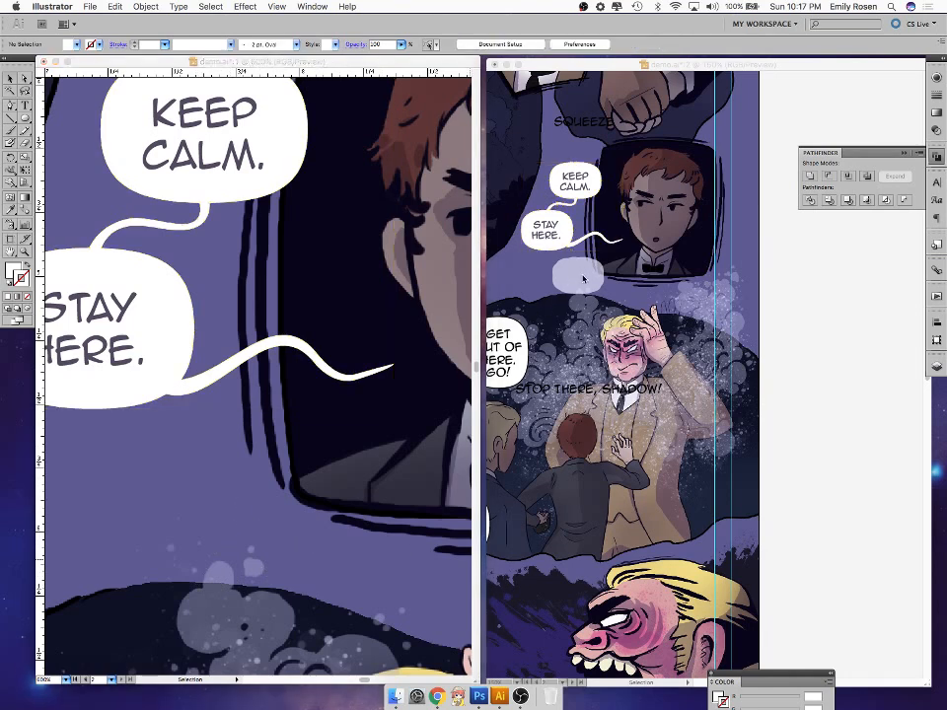
{"action": "left_click", "coordinate": [163, 339]}
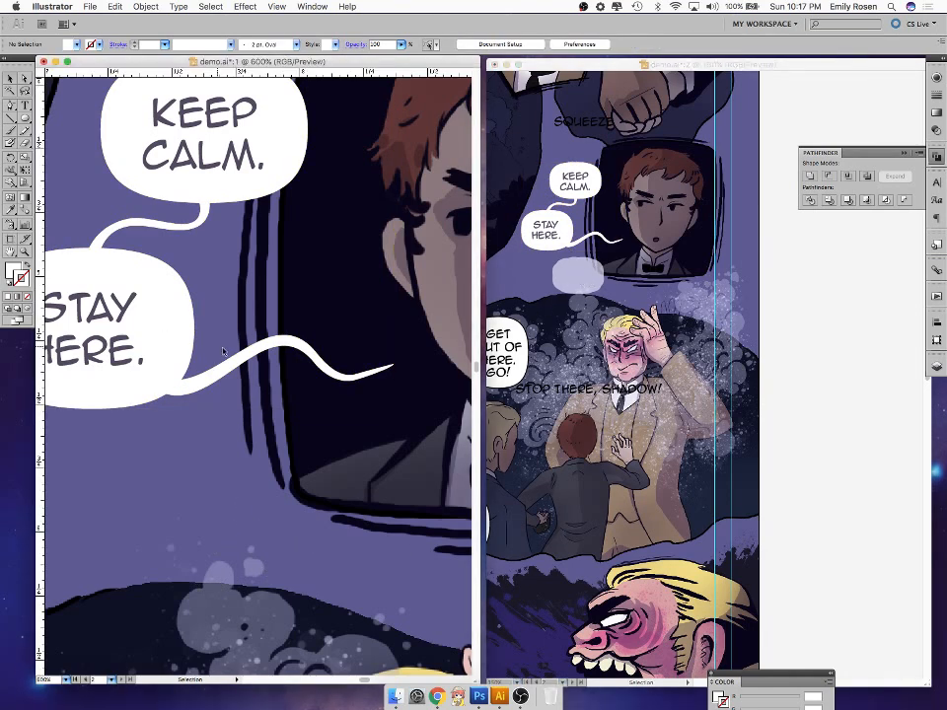
{"action": "left_click", "coordinate": [214, 367]}
{"action": "key", "text": "i"}
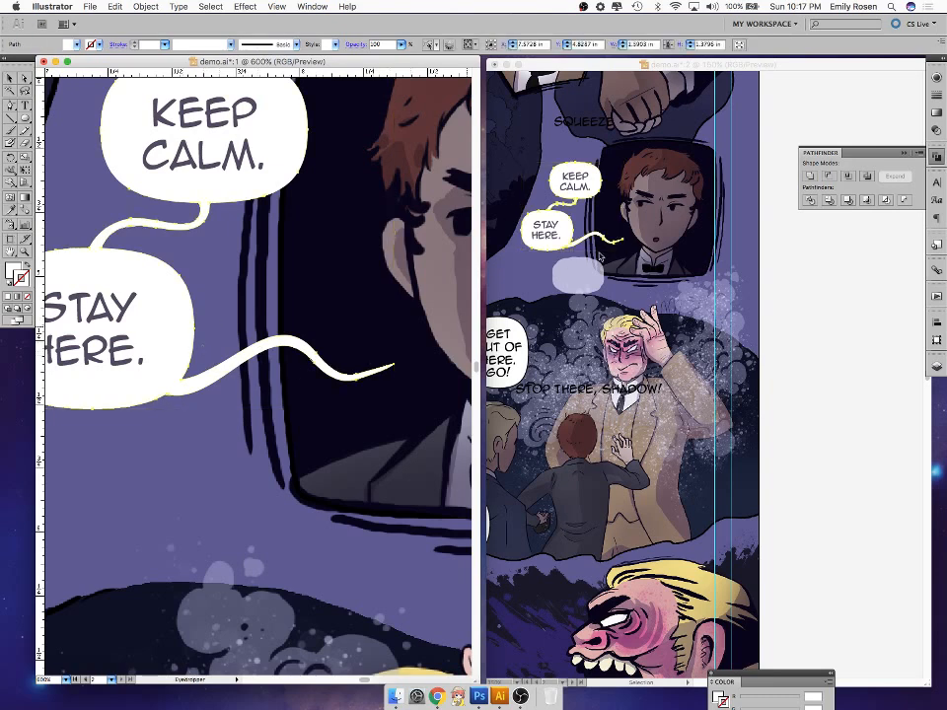
{"action": "left_click", "coordinate": [581, 283]}
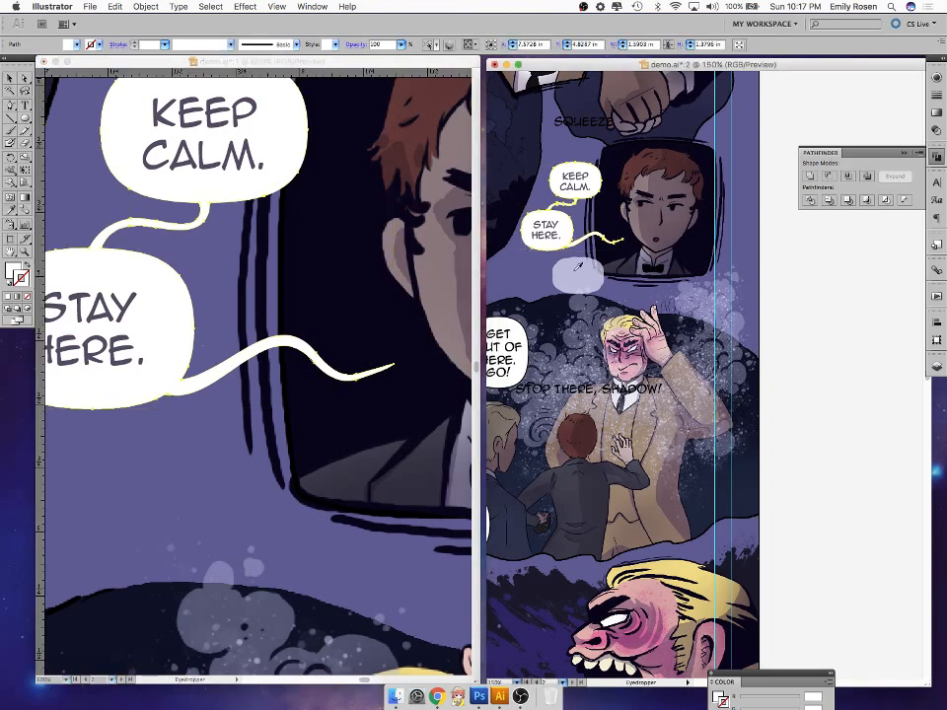
{"action": "left_click", "coordinate": [580, 267]}
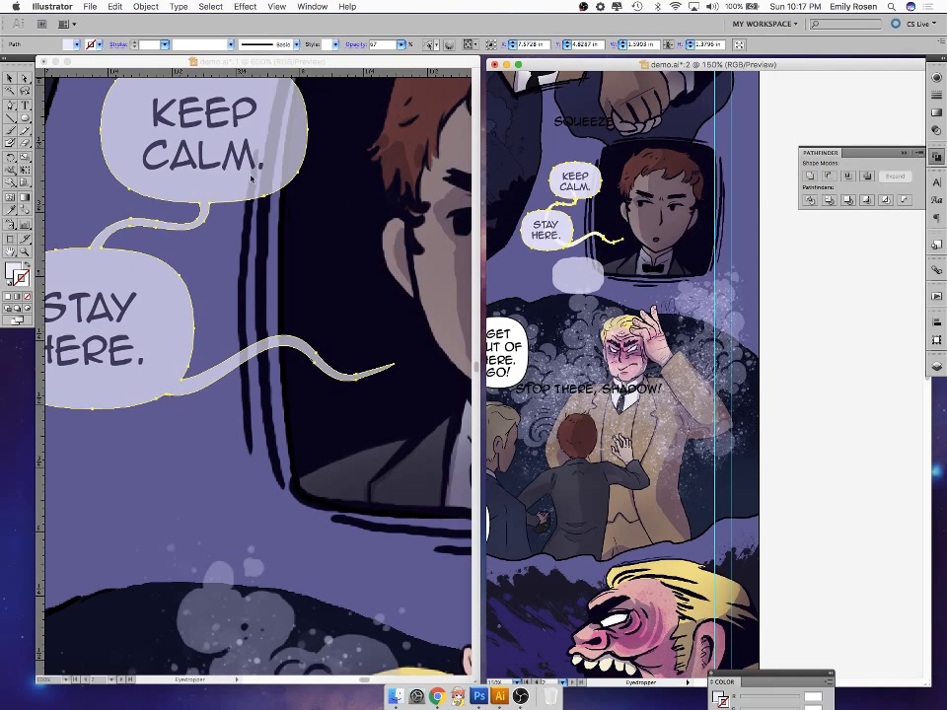
{"action": "left_click", "coordinate": [11, 79]}
{"action": "left_click", "coordinate": [428, 507]}
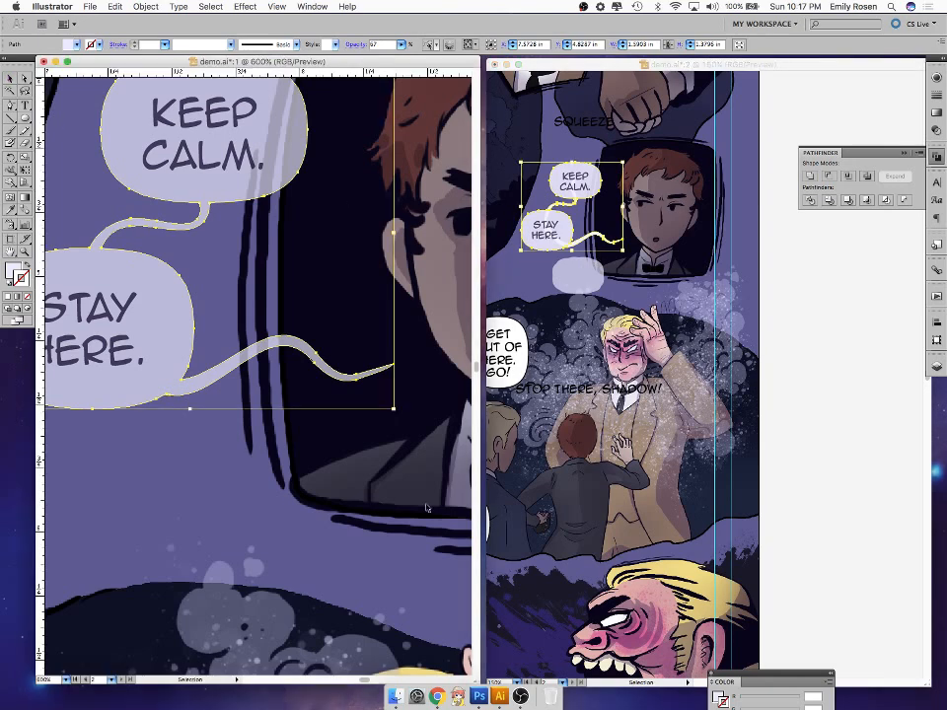
- Compare the merged balloons with the "bubbles" layer shown and hidden, and examine the surrounding panels at different magnifications
{"action": "left_click", "coordinate": [937, 368]}
{"action": "left_click", "coordinate": [806, 398]}
{"action": "left_click", "coordinate": [806, 398]}
{"action": "left_click", "coordinate": [807, 399]}
{"action": "left_click", "coordinate": [807, 400]}
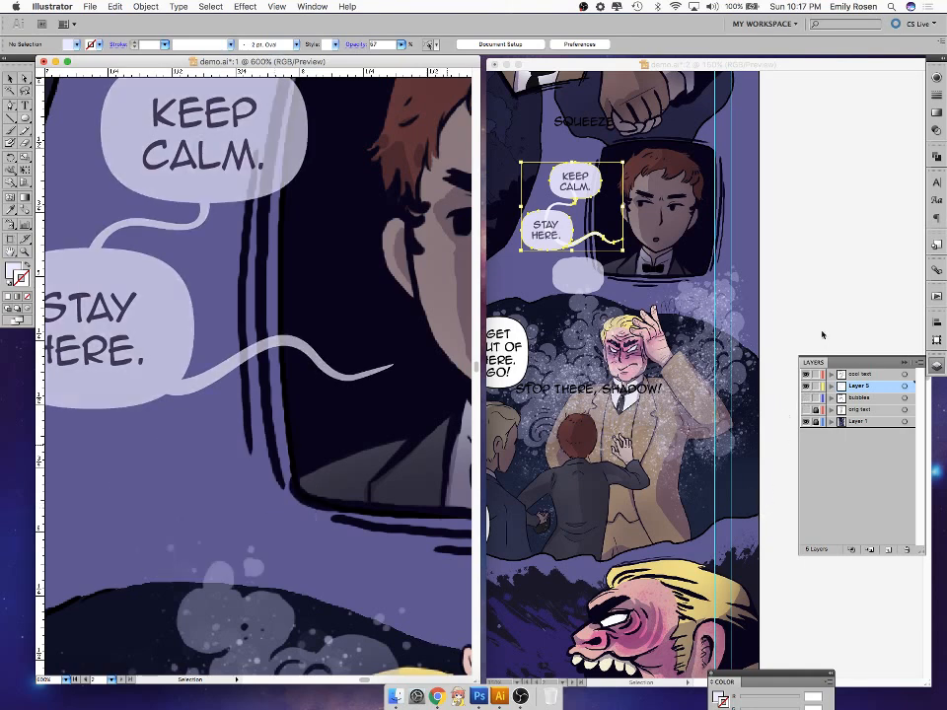
{"action": "left_click", "coordinate": [707, 294]}
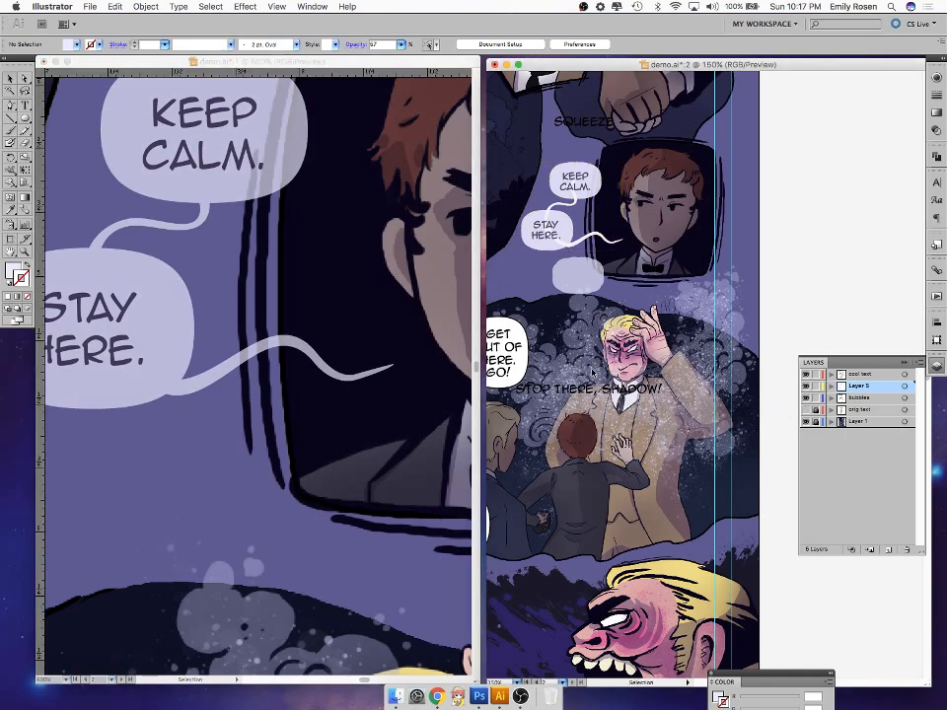
{"action": "key", "text": "super+minus"}
{"action": "key", "text": "super+minus"}
{"action": "key", "text": "super+plus"}
{"action": "key", "text": "super+plus"}
{"action": "key", "text": "super+plus"}
{"action": "left_click_drag", "start_coordinate": [563, 343], "coordinate": [690, 467]}
{"action": "left_click", "coordinate": [358, 486]}
{"action": "key", "text": "super+minus"}
{"action": "key", "text": "super+minus"}
{"action": "key", "text": "super+minus"}
{"action": "key", "text": "super+minus"}
{"action": "key", "text": "super+minus"}
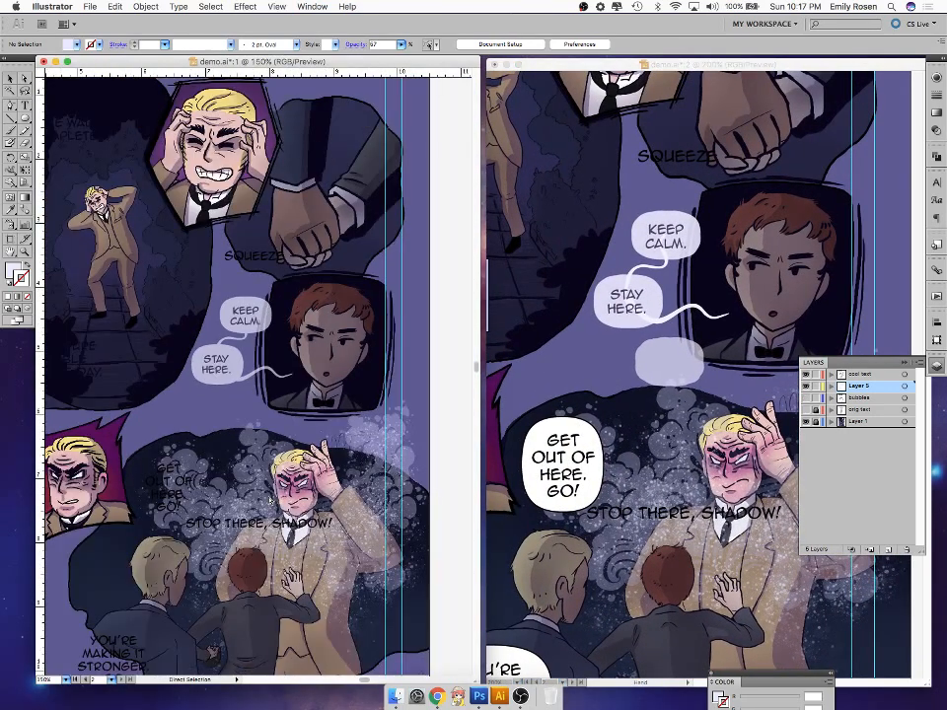
- Save the comic page document
{"action": "left_click", "coordinate": [670, 436]}
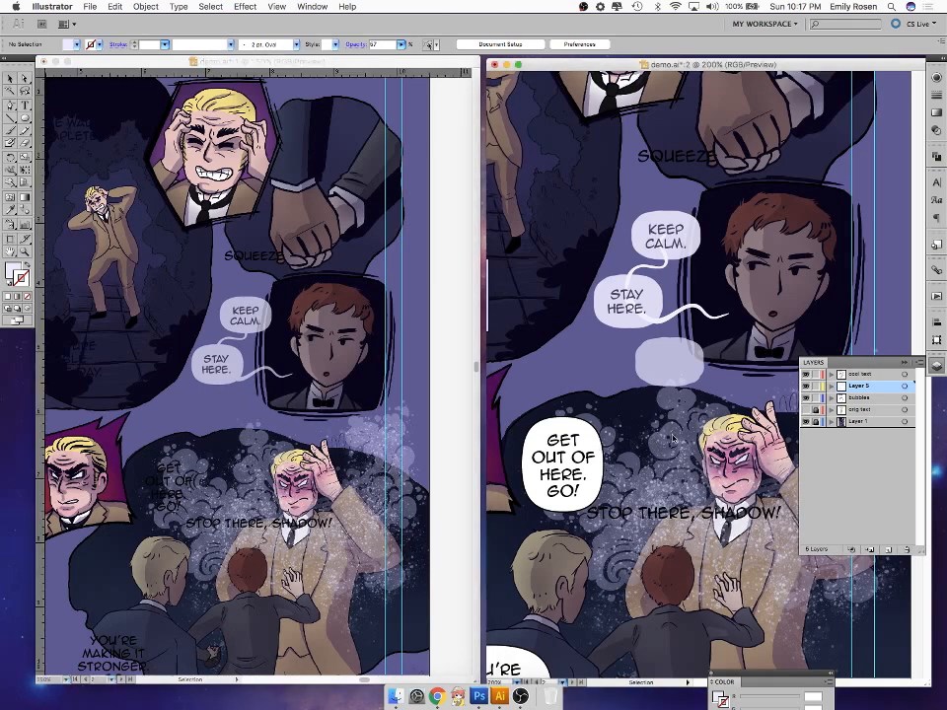
{"action": "key", "text": "super+minus"}
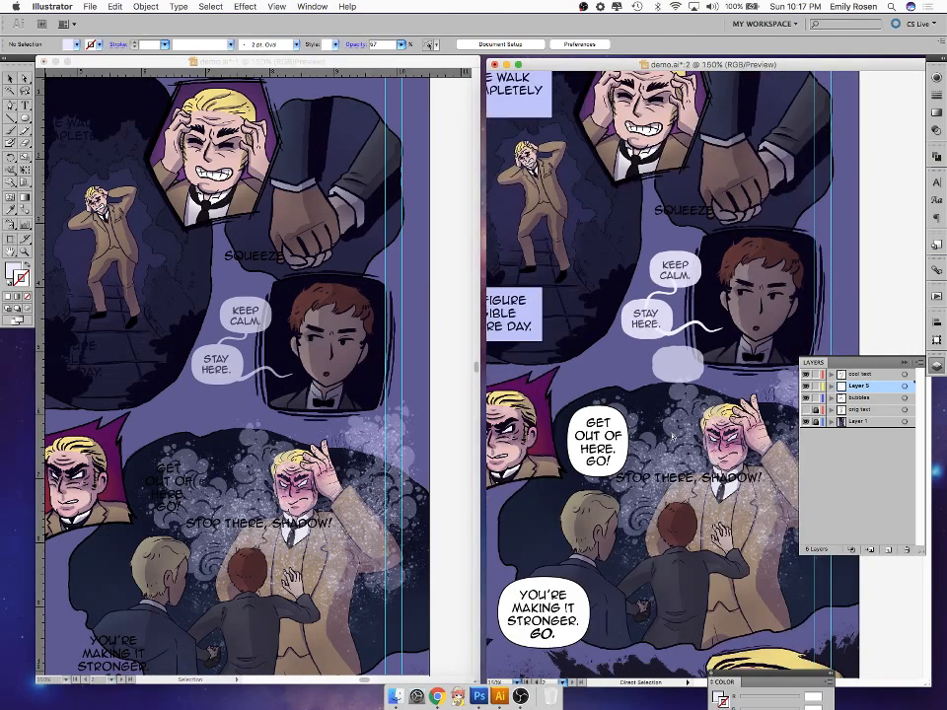
{"action": "left_click", "coordinate": [412, 459]}
{"action": "key", "text": "super+s"}
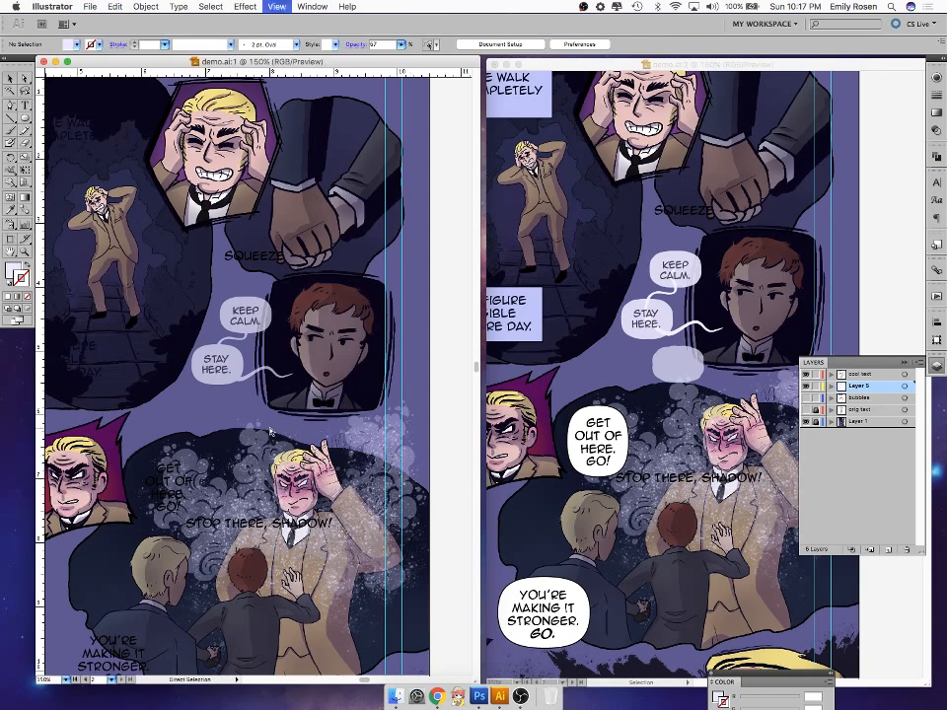
- Hide the merged balloon layer and show the "bubbles" layer with the original separate balloons and white tails
{"action": "key", "text": "super+equal"}
{"action": "key", "text": "super+equal"}
{"action": "key", "text": "super+equal"}
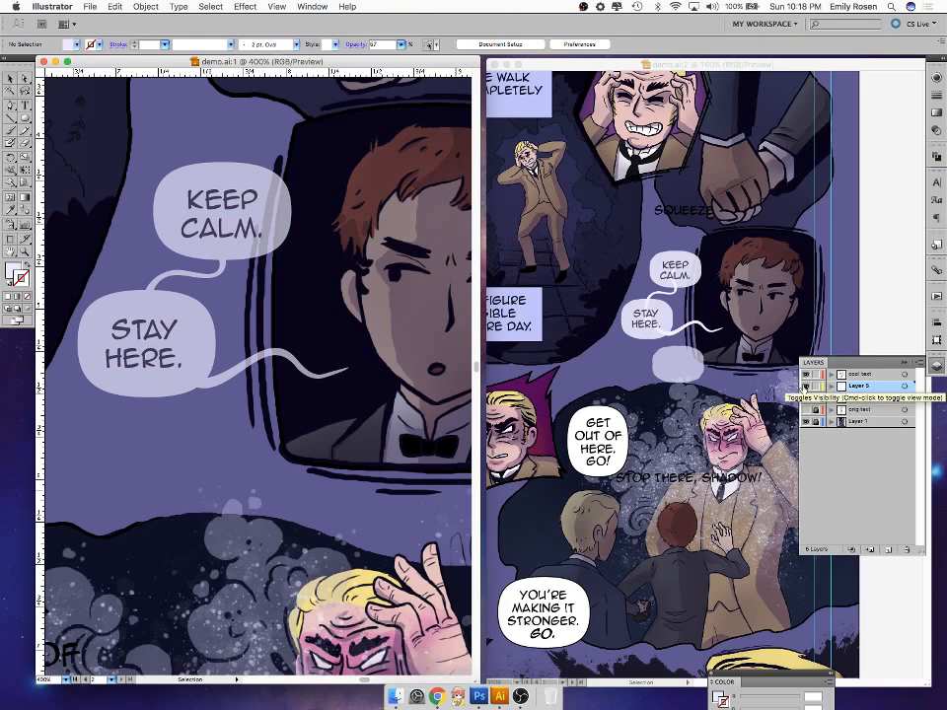
{"action": "left_click", "coordinate": [806, 386]}
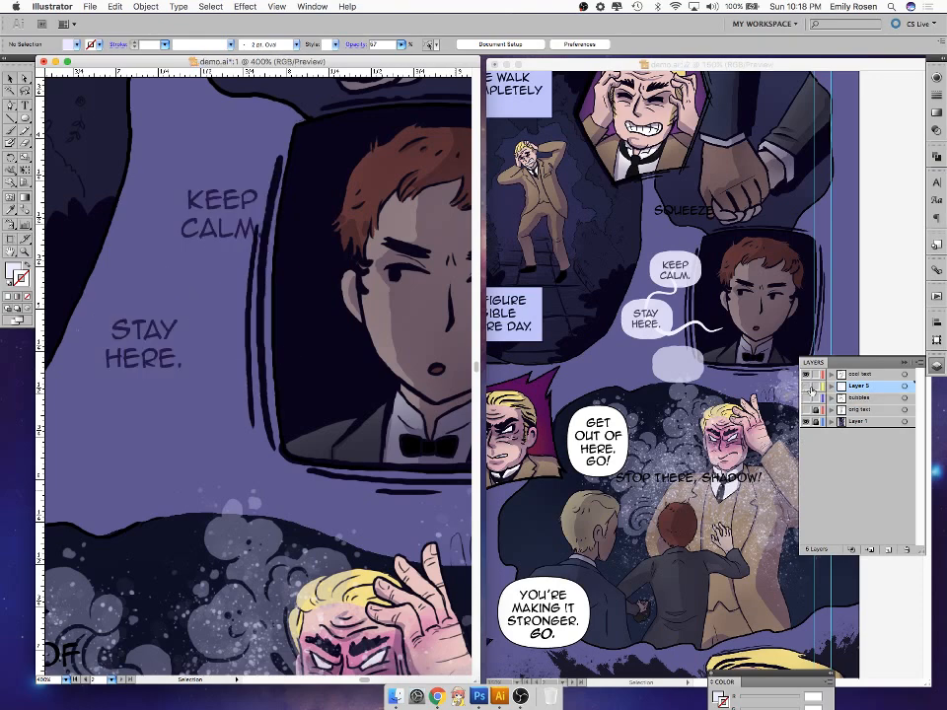
{"action": "left_click", "coordinate": [806, 398]}
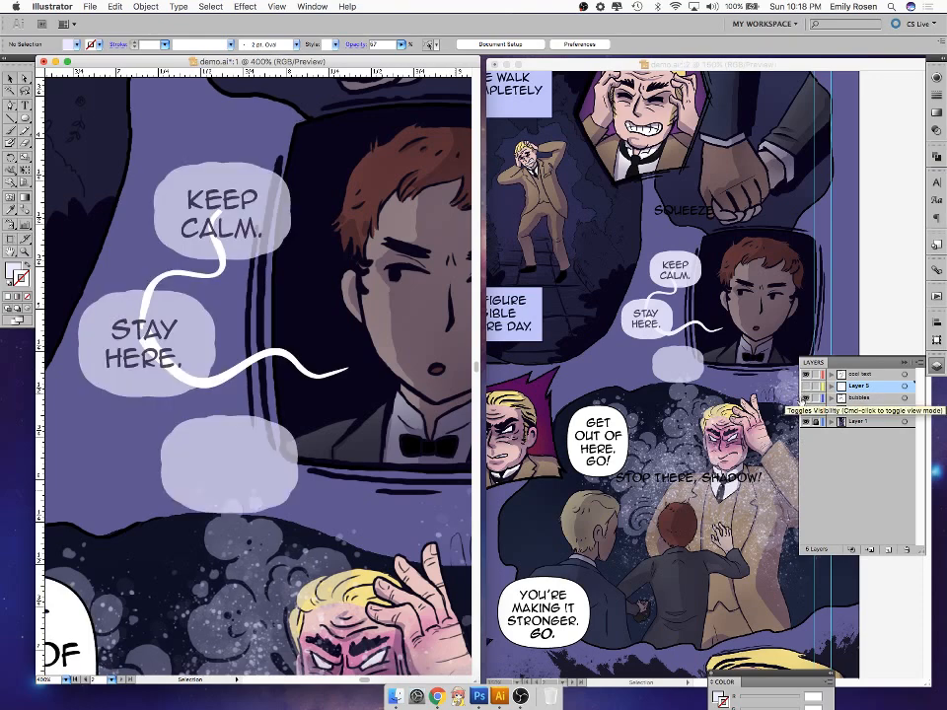
- Delete the empty translucent bubble below the "STAY HERE." bubble
{"action": "left_click", "coordinate": [277, 474]}
{"action": "key", "text": "Delete"}
{"action": "key", "text": "a"}
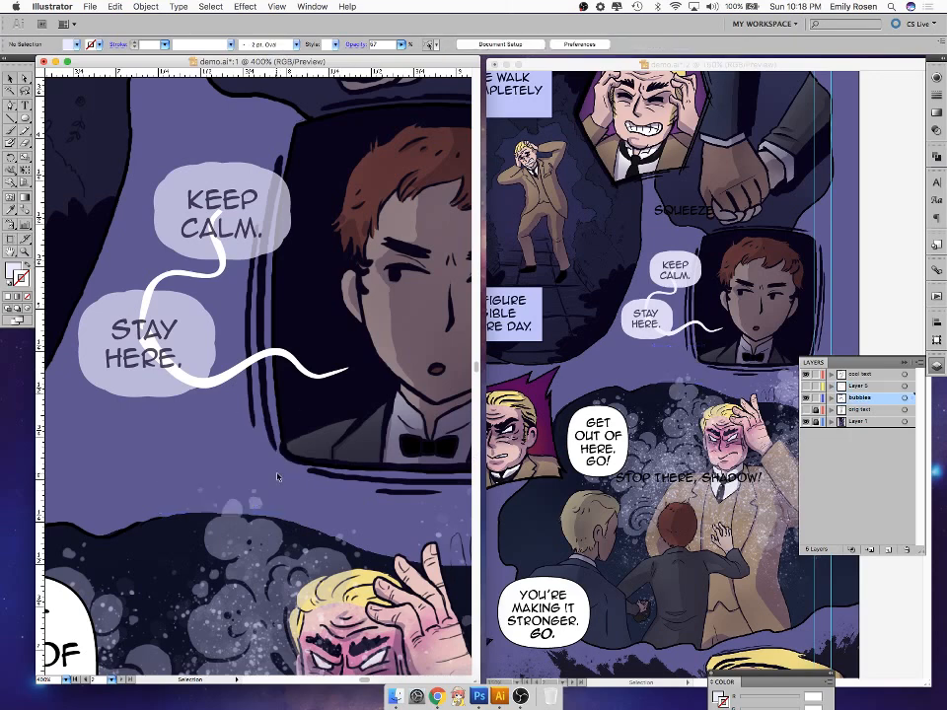
- Apply the translucent, outline-free style of the "KEEP CALM." bubble to the "STAY BACK." and "NO." bubbles
{"action": "key", "text": "super+minus"}
{"action": "key", "text": "super+minus"}
{"action": "key", "text": "super+minus"}
{"action": "key", "text": "super+minus"}
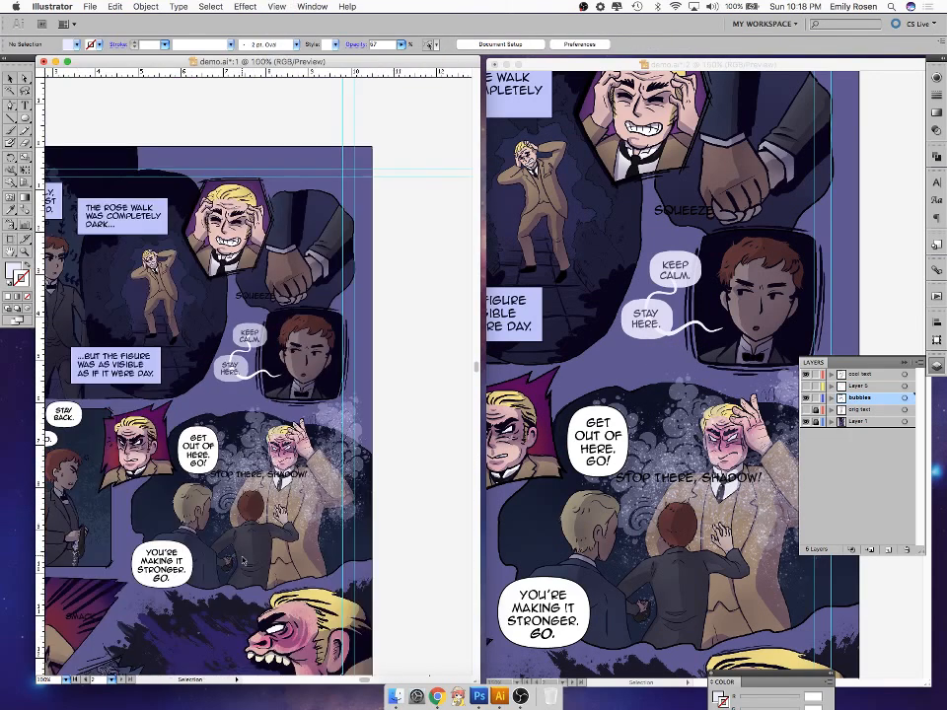
{"action": "key", "text": "space"}
{"action": "left_click_drag", "start_coordinate": [236, 558], "coordinate": [350, 522]}
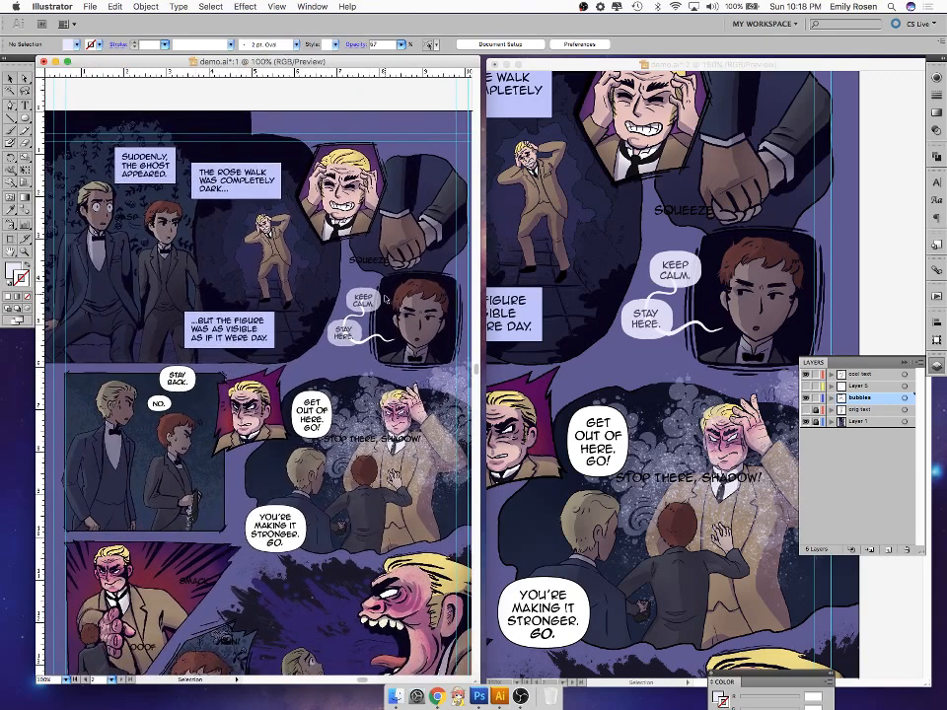
{"action": "left_click", "coordinate": [189, 379]}
{"action": "left_click", "coordinate": [167, 407], "text": "shift"}
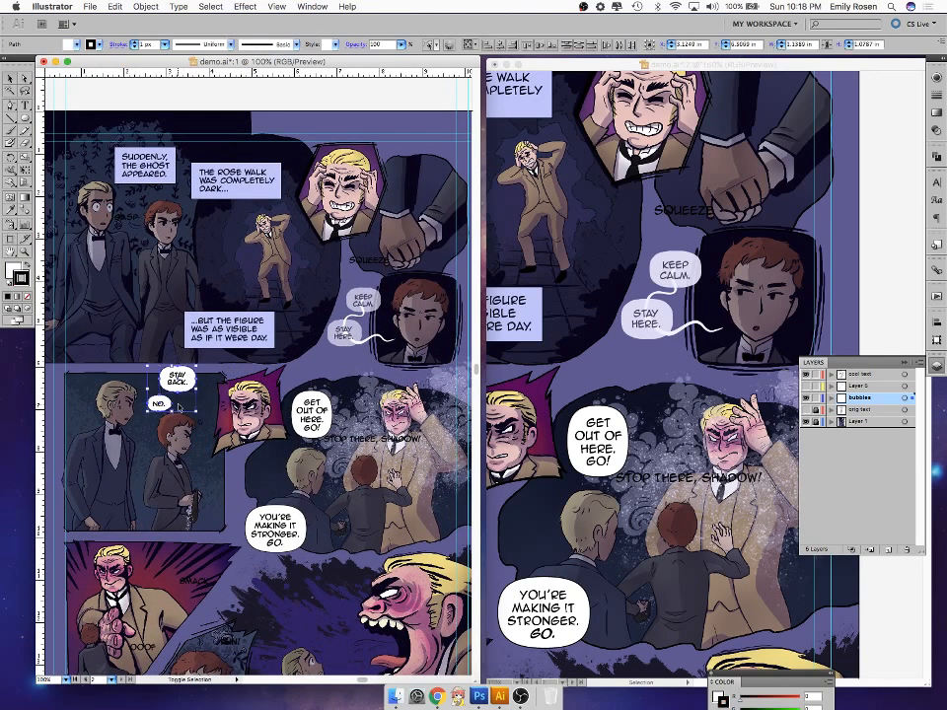
{"action": "key", "text": "i"}
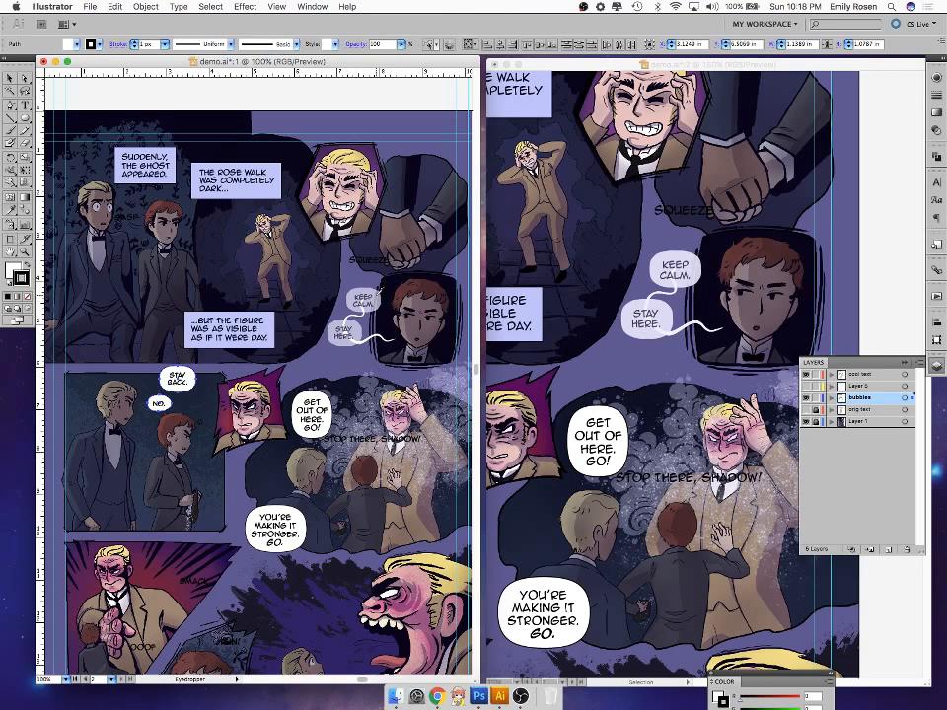
{"action": "left_click", "coordinate": [377, 295]}
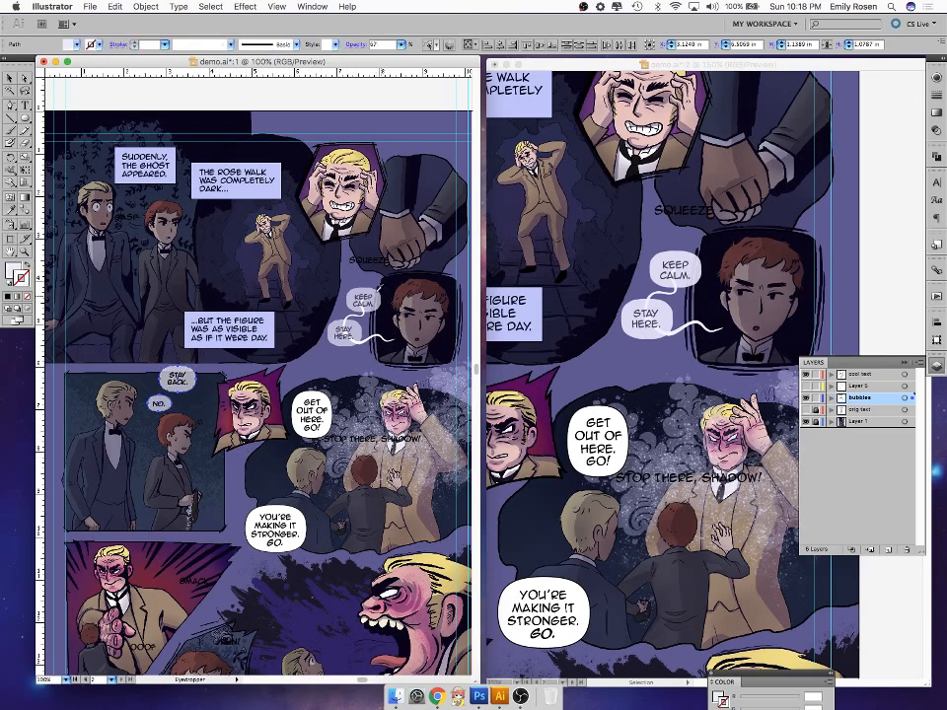
- Apply the "KEEP CALM." text style to the "STAY BACK." and "NO." lettering using the Eyedropper
{"action": "key", "text": "v"}
{"action": "left_click", "coordinate": [271, 455]}
{"action": "left_click", "coordinate": [181, 381]}
{"action": "left_click", "coordinate": [163, 404], "text": "shift"}
{"action": "key", "text": "i"}
{"action": "left_click", "coordinate": [363, 309]}
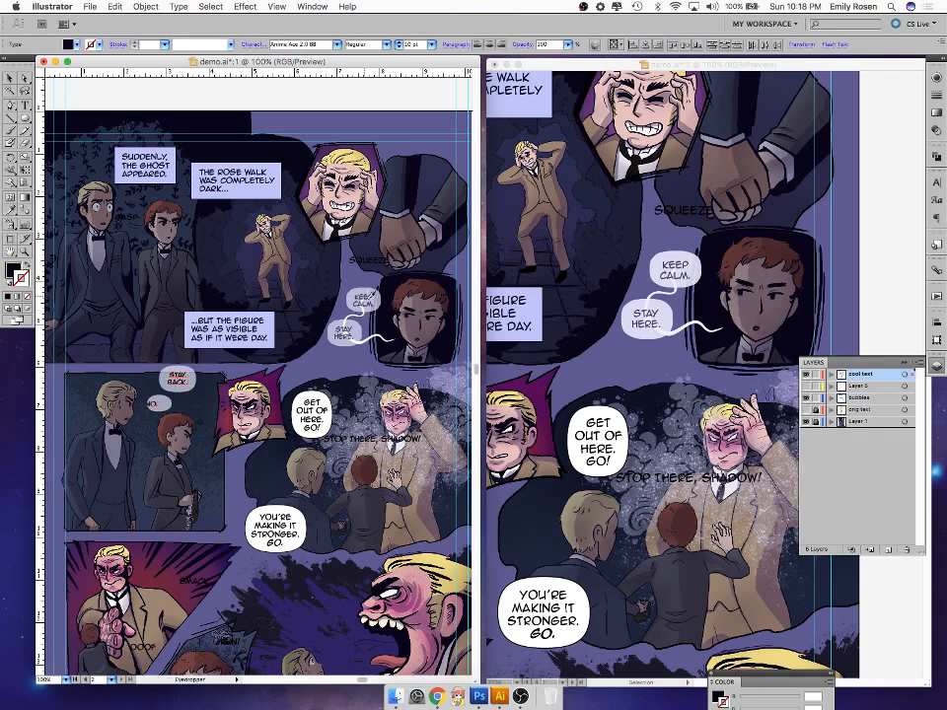
- Lower the opacity of the "STAY BACK." and "NO." lettering to 70%, using the "STAY HERE." text as reference
{"action": "key", "text": "v"}
{"action": "left_click", "coordinate": [569, 46]}
{"action": "left_click_drag", "start_coordinate": [569, 56], "coordinate": [544, 57]}
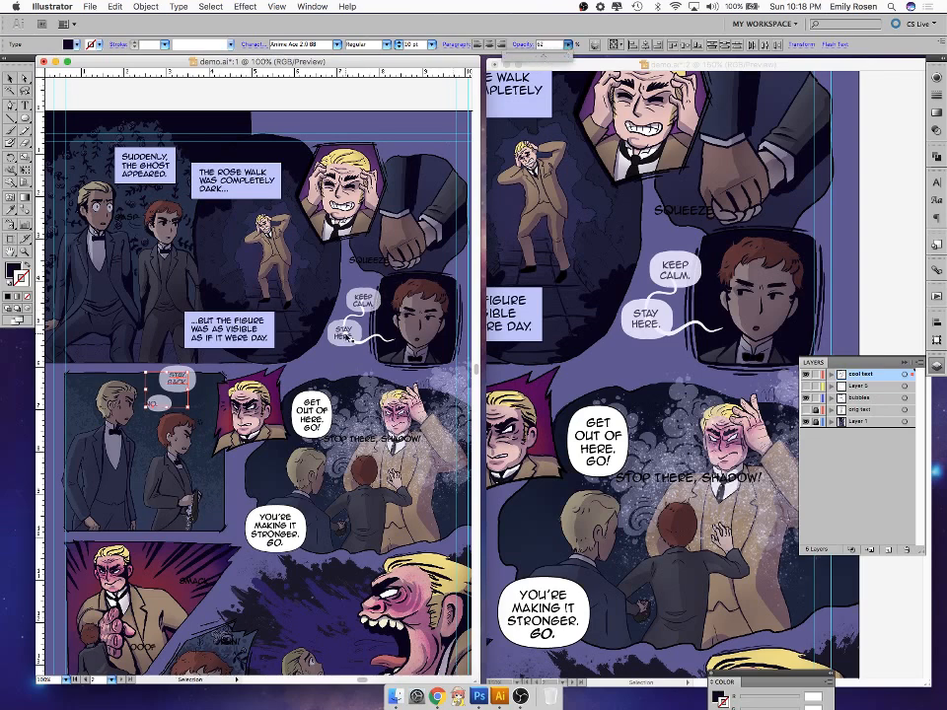
{"action": "left_click", "coordinate": [343, 332]}
{"action": "left_click", "coordinate": [181, 383]}
{"action": "left_click", "coordinate": [155, 402], "text": "shift"}
{"action": "left_click", "coordinate": [568, 46]}
{"action": "left_click", "coordinate": [203, 442]}
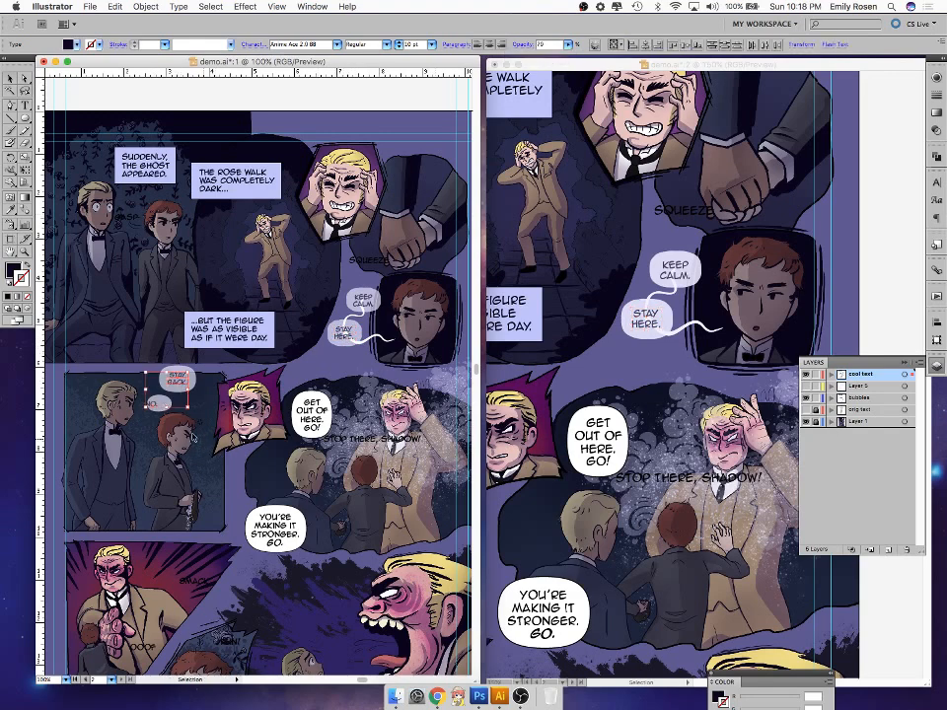
- Shift the "STAY BACK." and "NO." bubbles together with their lettering slightly left within the panel
{"action": "left_click", "coordinate": [157, 402]}
{"action": "left_click", "coordinate": [208, 456]}
{"action": "left_click", "coordinate": [196, 381]}
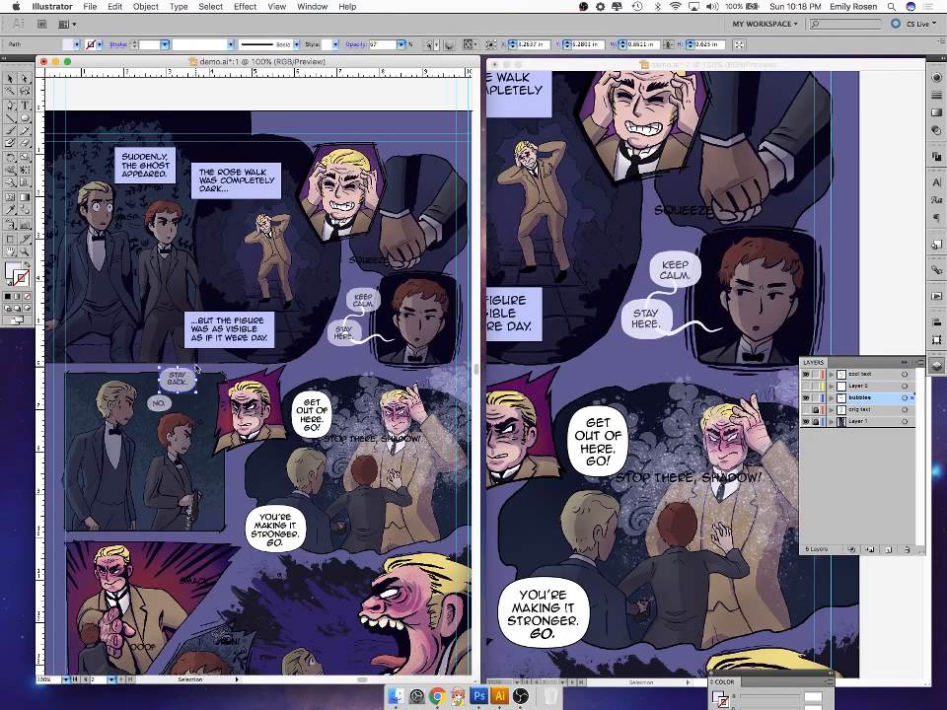
{"action": "left_click", "coordinate": [166, 347]}
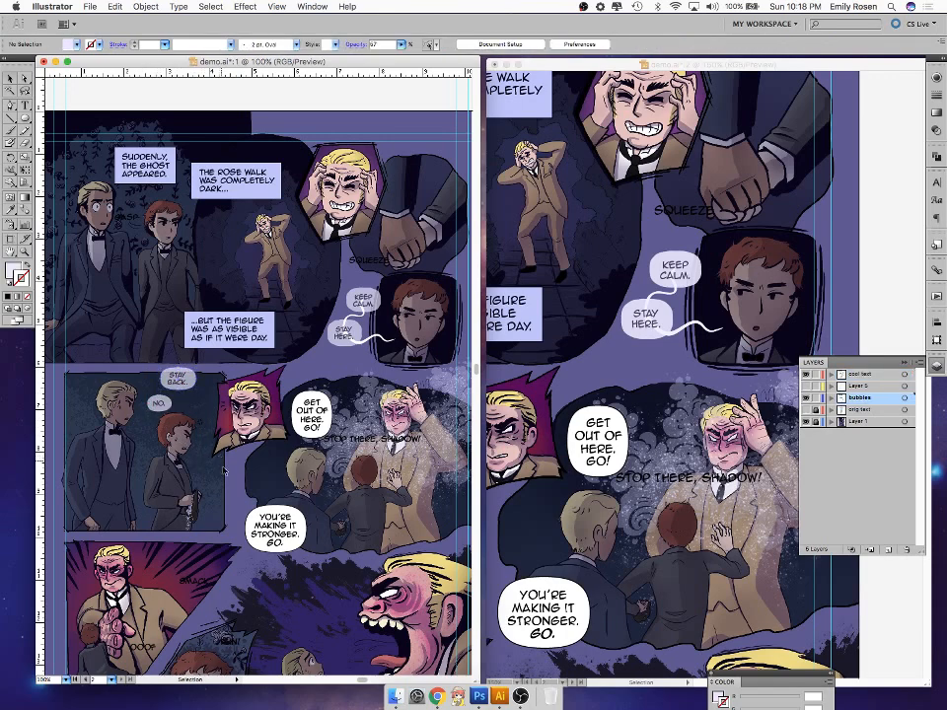
{"action": "left_click_drag", "start_coordinate": [195, 402], "coordinate": [178, 379]}
{"action": "left_click_drag", "start_coordinate": [178, 381], "coordinate": [152, 404]}
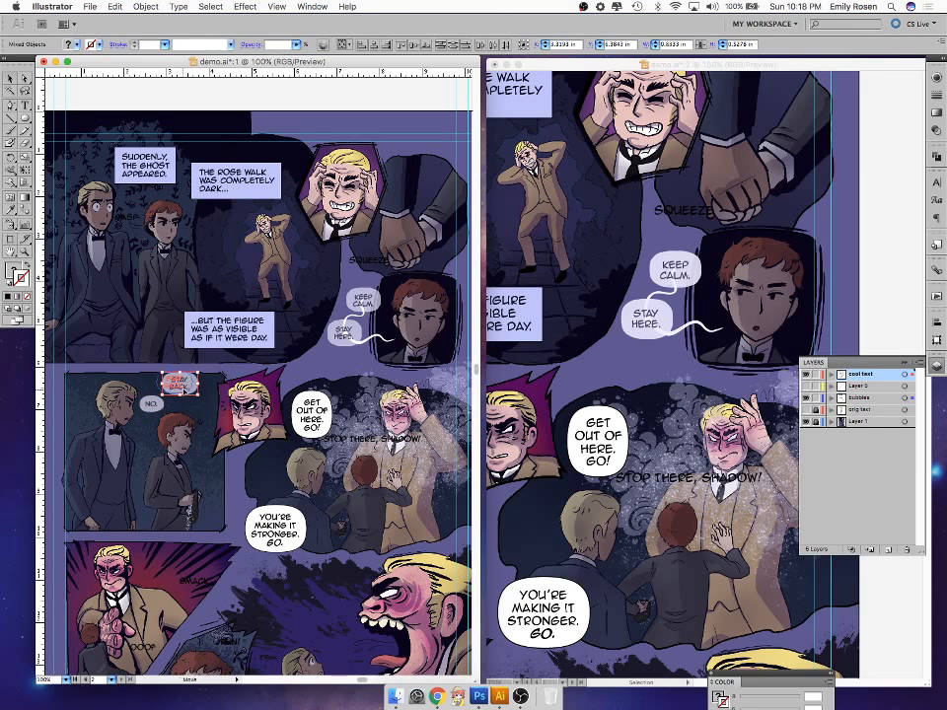
{"action": "left_click", "coordinate": [213, 469]}
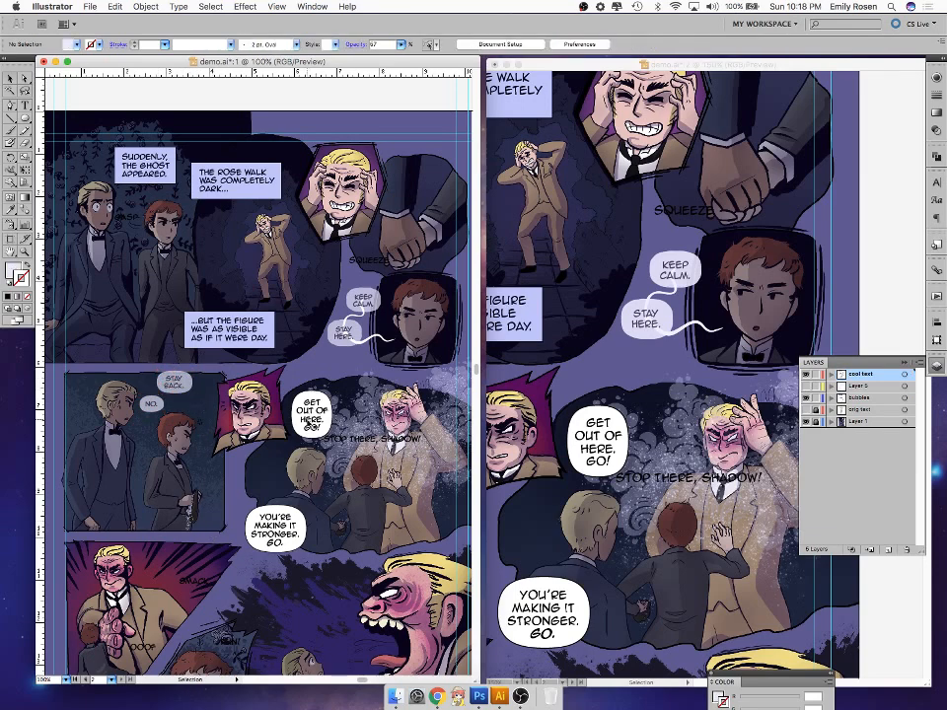
{"action": "left_click", "coordinate": [169, 404]}
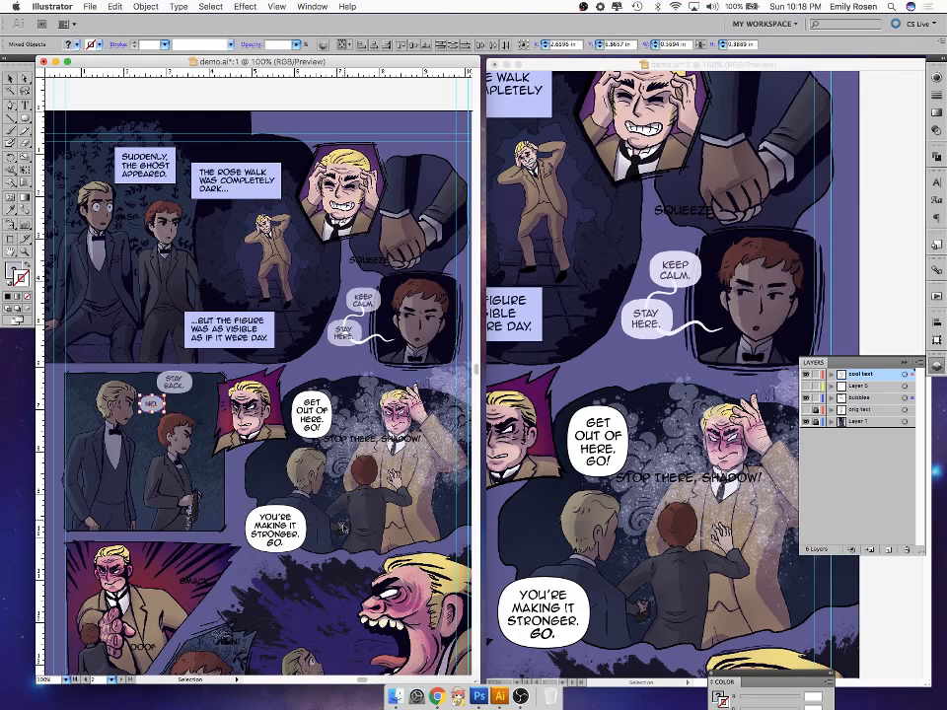
{"action": "left_click", "coordinate": [261, 402]}
- Apply the "STAY BACK." bubble style to the "GET OUT OF HERE. GO!" bubble and set its opacity to 100%
{"action": "left_click_drag", "start_coordinate": [353, 533], "coordinate": [308, 526]}
{"action": "key", "text": "super+="}
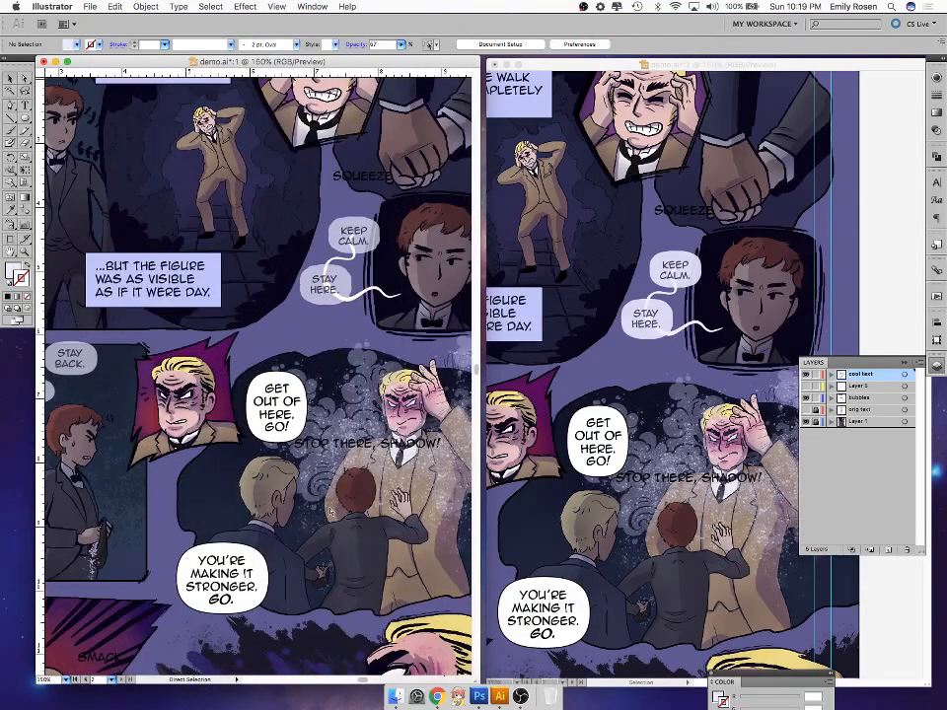
{"action": "left_click", "coordinate": [292, 419]}
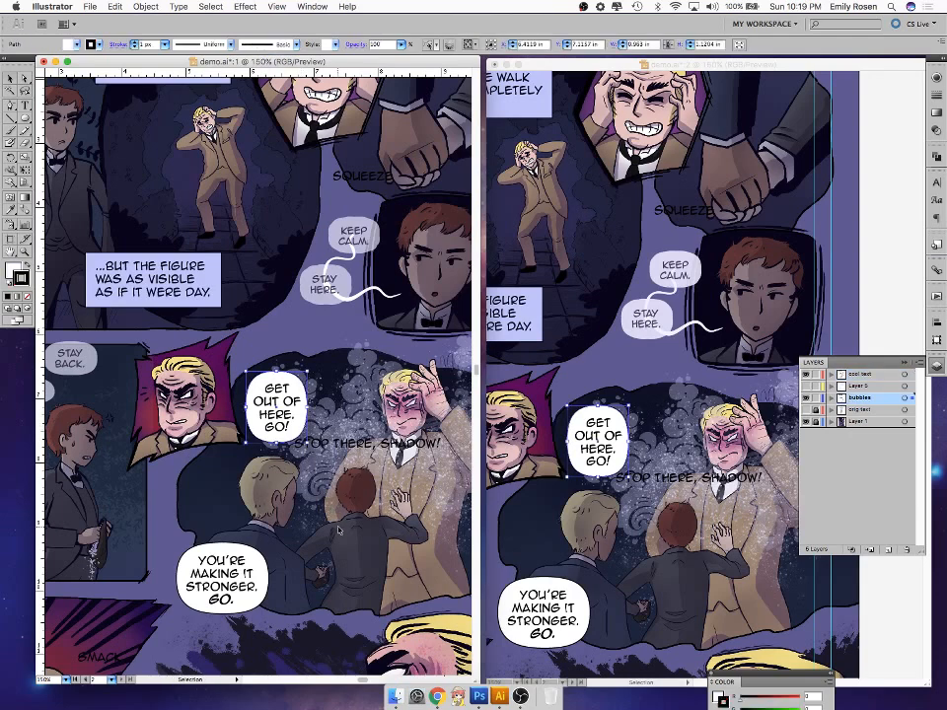
{"action": "scroll", "coordinate": [317, 416], "scroll_direction": "left", "scroll_amount": 3}
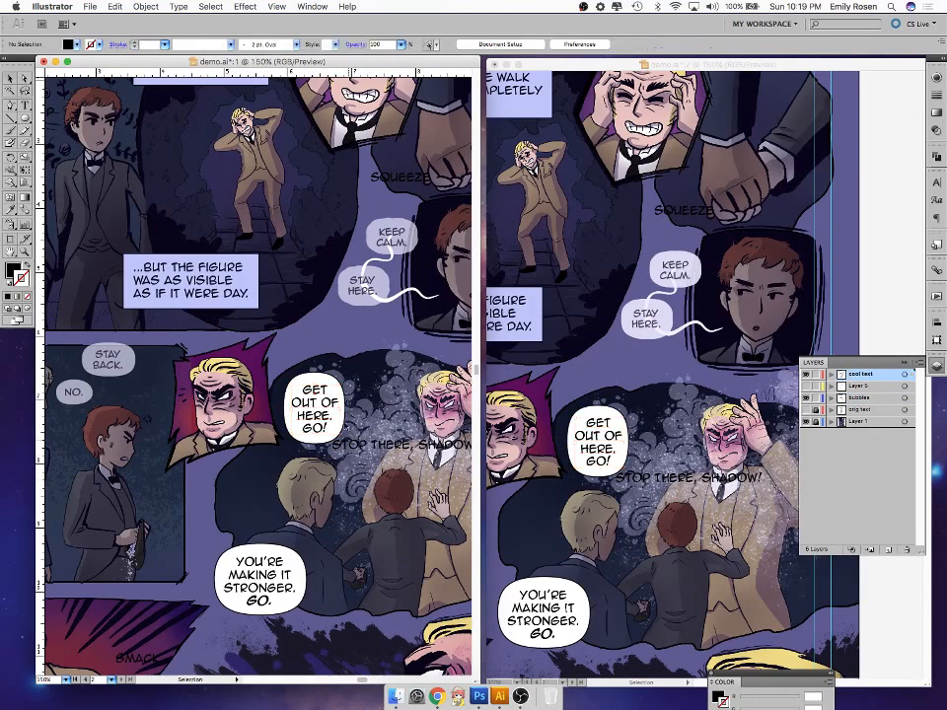
{"action": "key", "text": "i"}
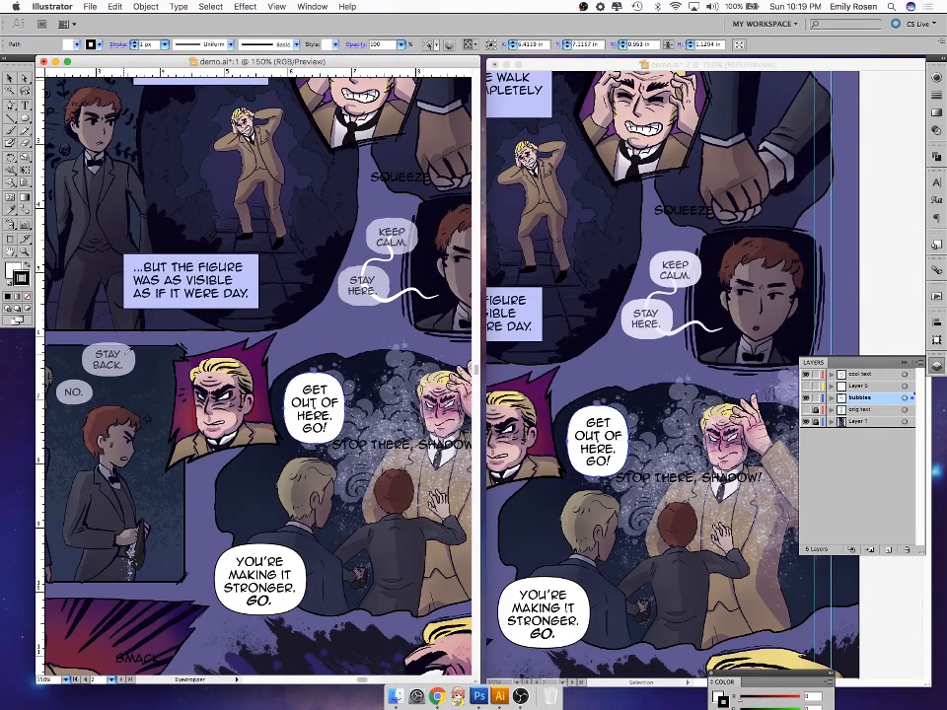
{"action": "left_click", "coordinate": [123, 354]}
{"action": "left_click", "coordinate": [403, 46]}
{"action": "left_click_drag", "start_coordinate": [396, 56], "coordinate": [434, 59]}
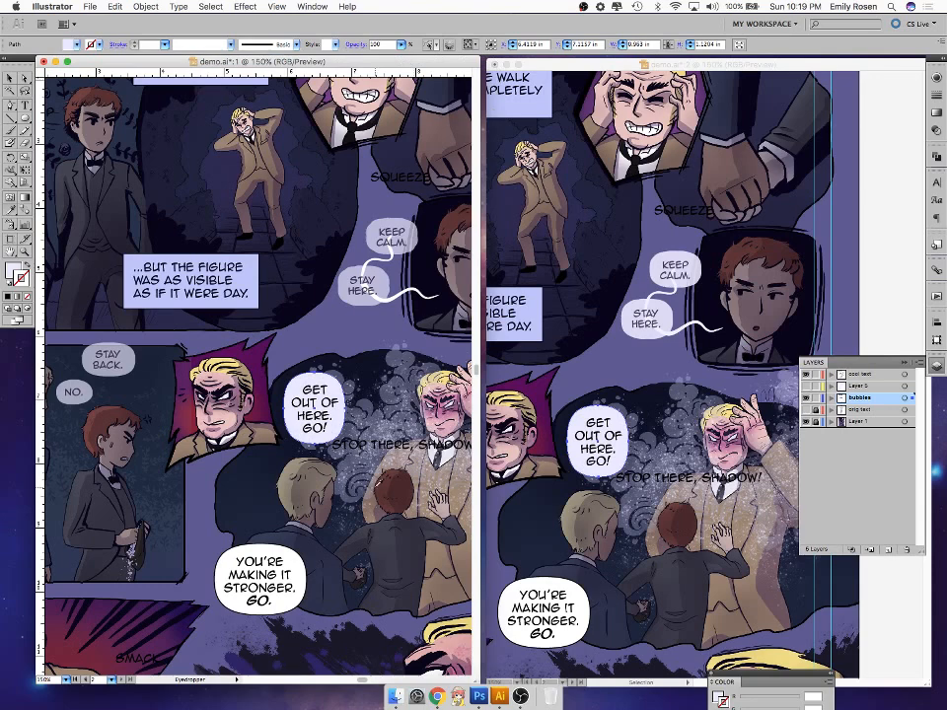
- Tint the "GET OUT OF HERE. GO!" bubble's fill to the pale lavender DADAEF
{"action": "double_click", "coordinate": [14, 269]}
{"action": "left_click_drag", "start_coordinate": [325, 213], "coordinate": [323, 205]}
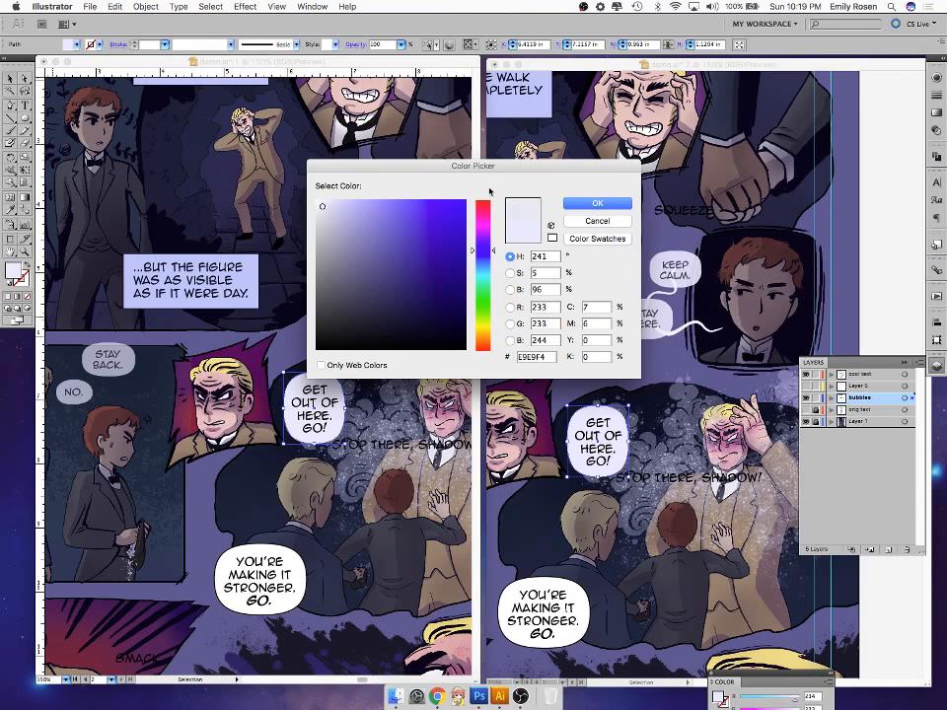
{"action": "left_click", "coordinate": [596, 204]}
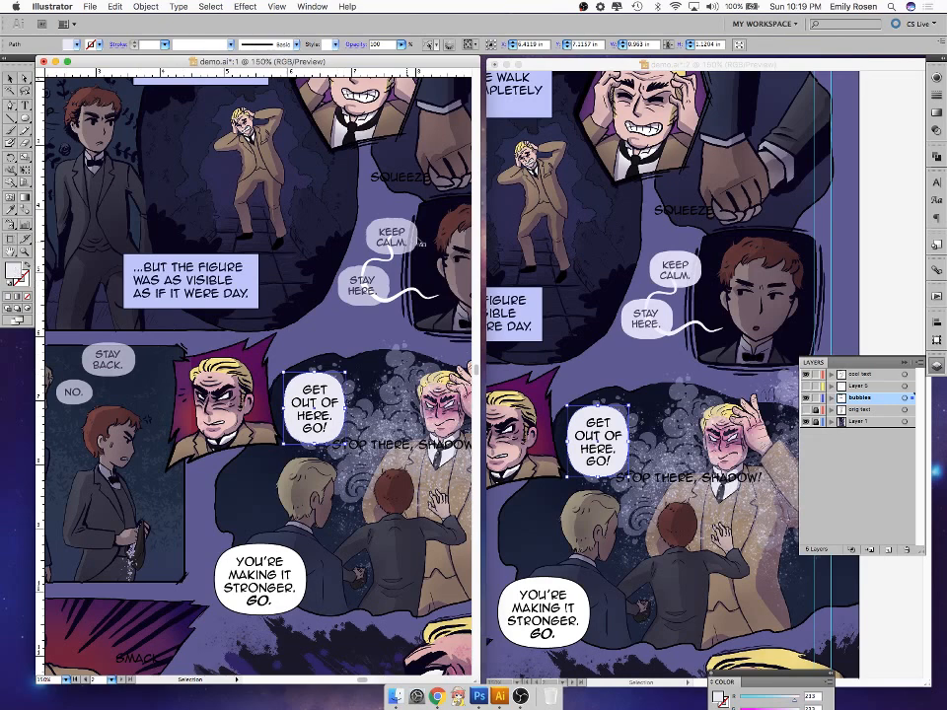
{"action": "double_click", "coordinate": [13, 271]}
{"action": "left_click", "coordinate": [325, 208]}
{"action": "left_click", "coordinate": [326, 210]}
{"action": "left_click", "coordinate": [329, 210]}
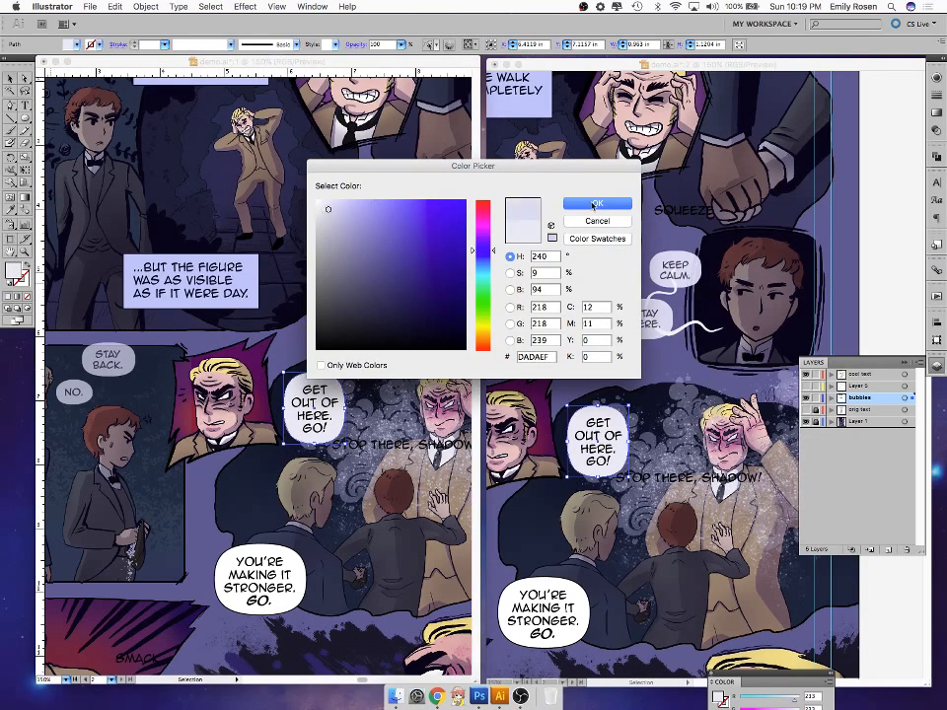
{"action": "left_click", "coordinate": [594, 205]}
{"action": "left_click", "coordinate": [365, 487]}
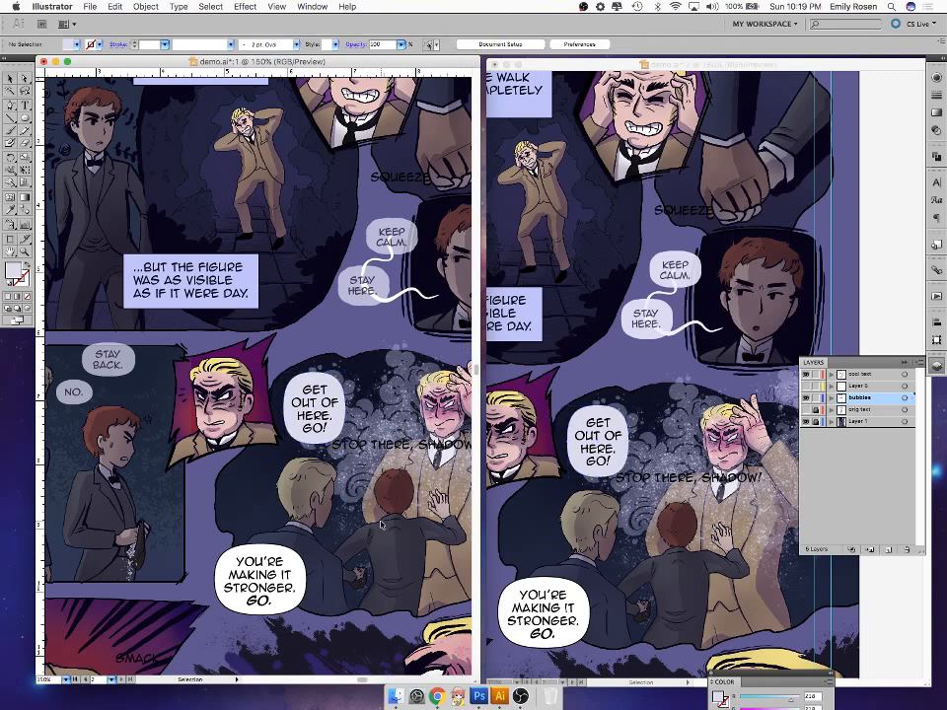
- Recolor the "GET OUT OF HERE. GO!" lettering to the caption text's dark navy 03071E, undoing the shift in its alignment
{"action": "left_click", "coordinate": [316, 426]}
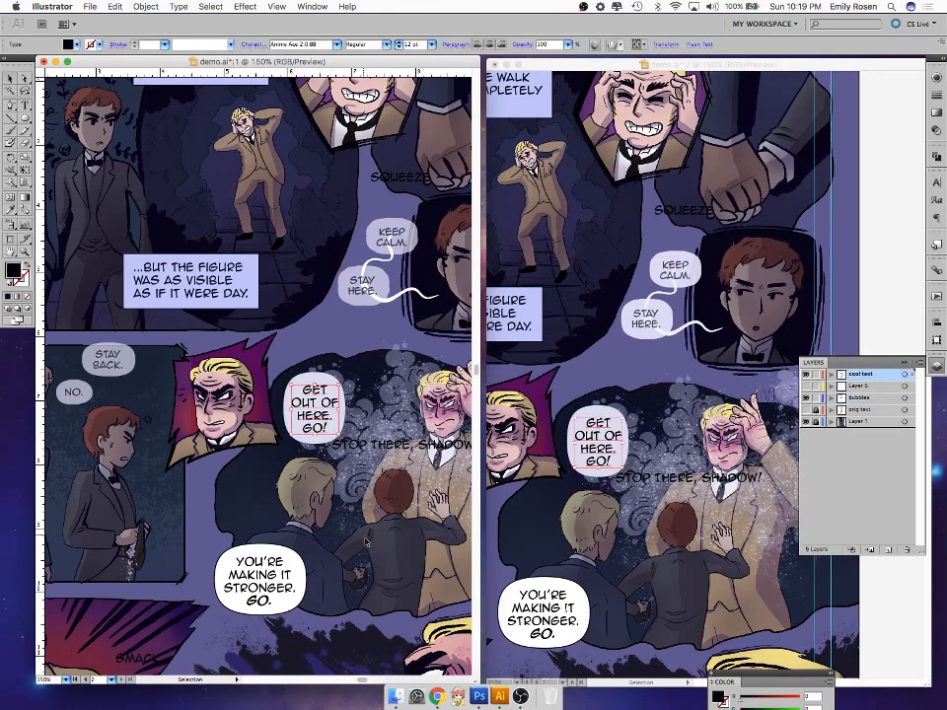
{"action": "double_click", "coordinate": [13, 269]}
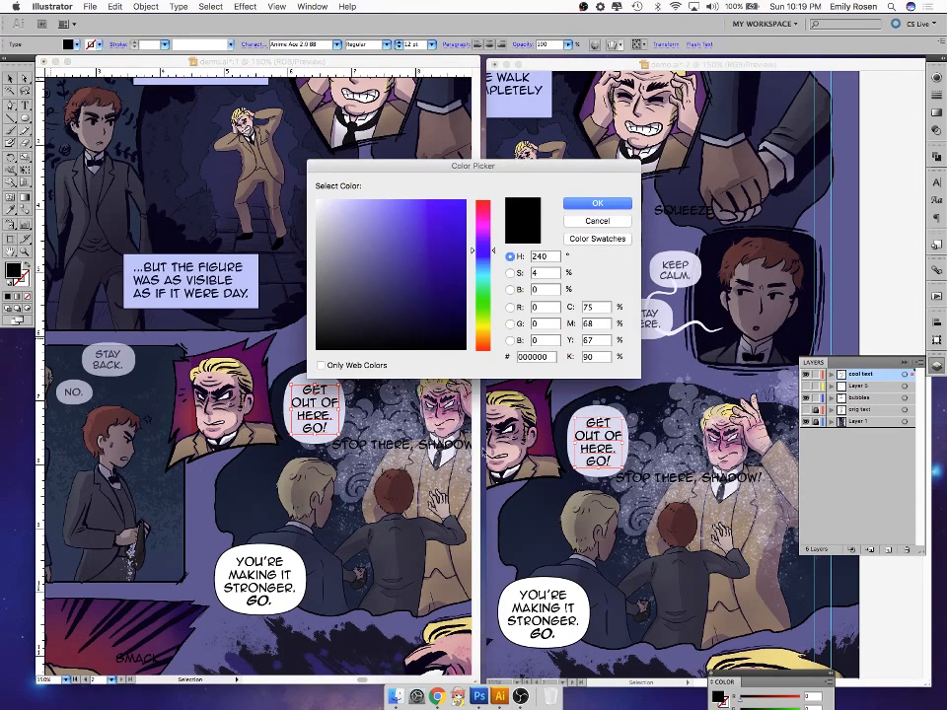
{"action": "left_click", "coordinate": [597, 221]}
{"action": "left_click", "coordinate": [28, 224]}
{"action": "left_click", "coordinate": [244, 290]}
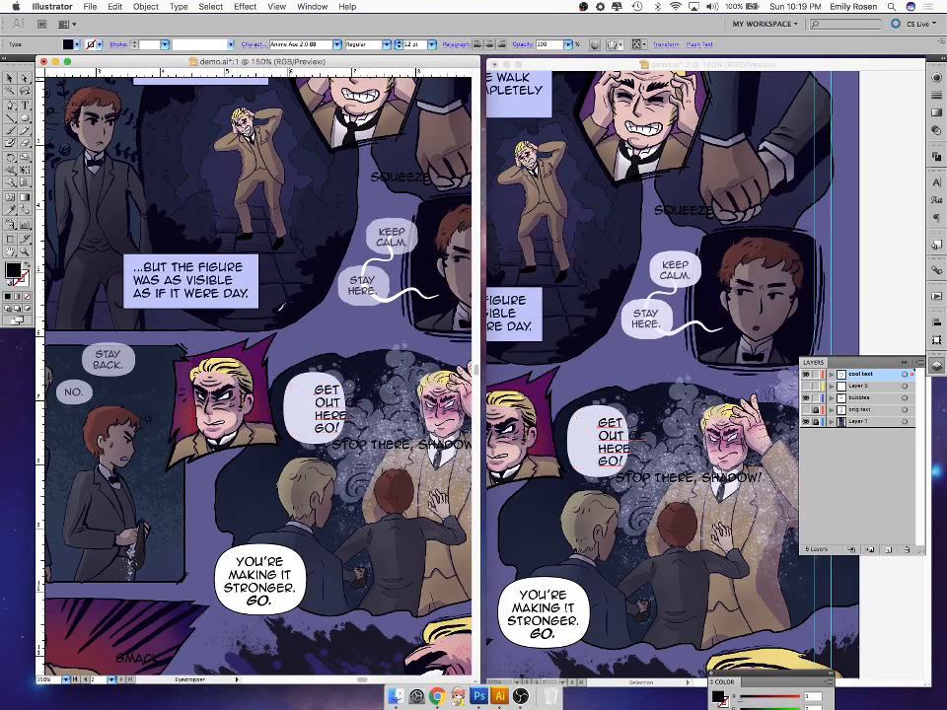
{"action": "key", "text": "super+z"}
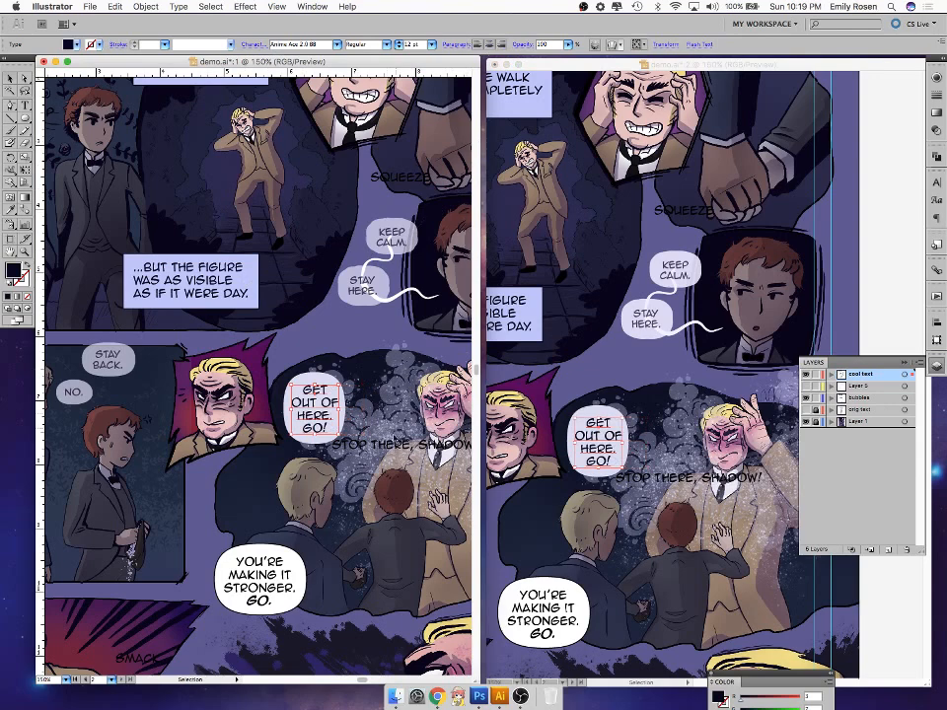
{"action": "double_click", "coordinate": [15, 264]}
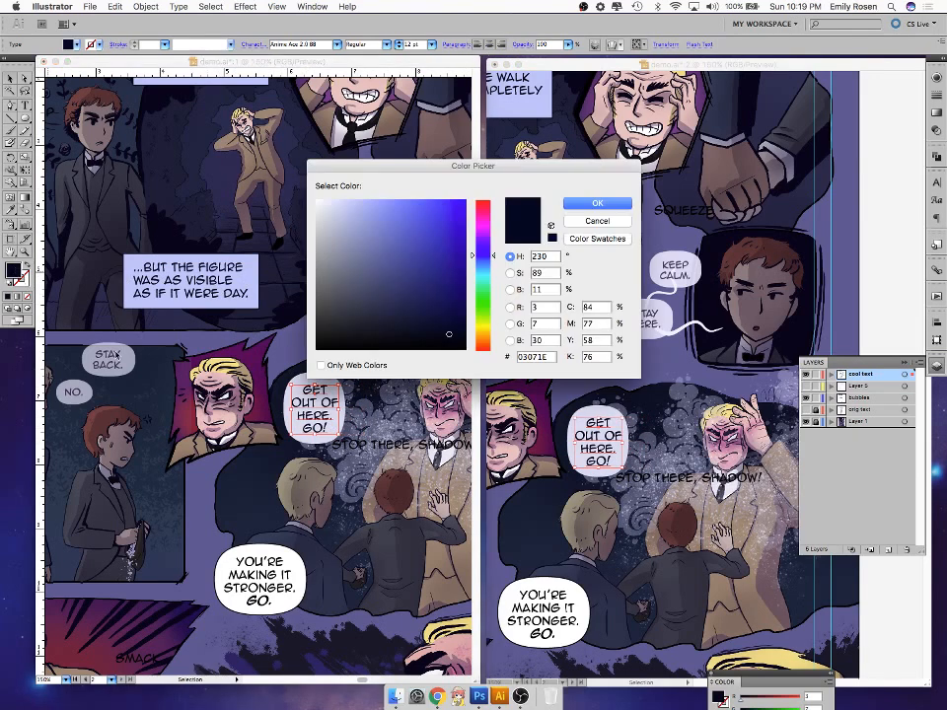
{"action": "left_click", "coordinate": [602, 220]}
{"action": "left_click", "coordinate": [293, 388]}
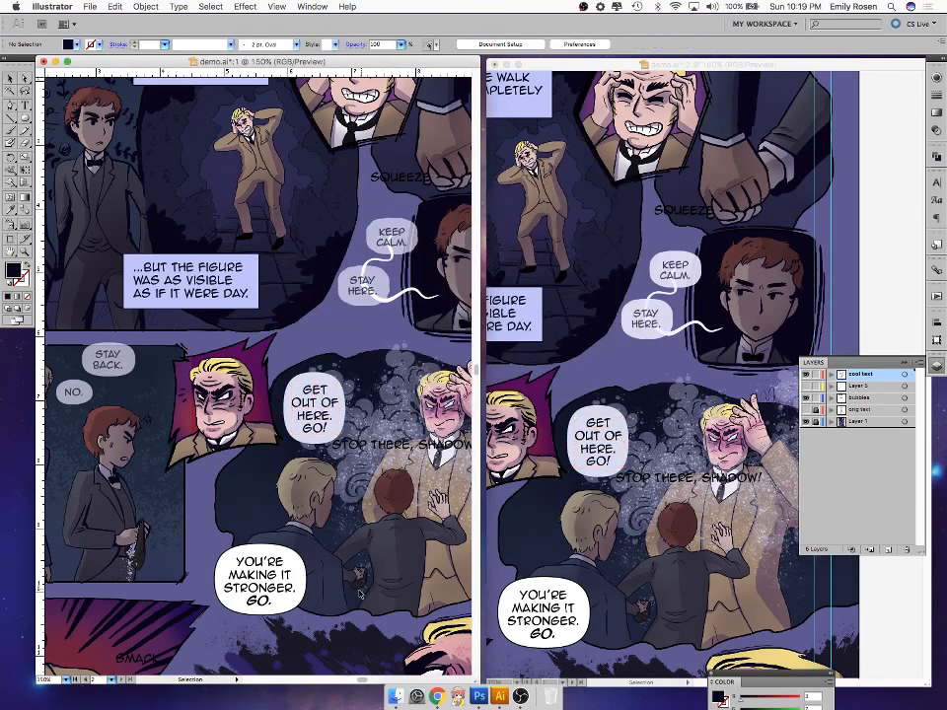
{"action": "left_click", "coordinate": [340, 425]}
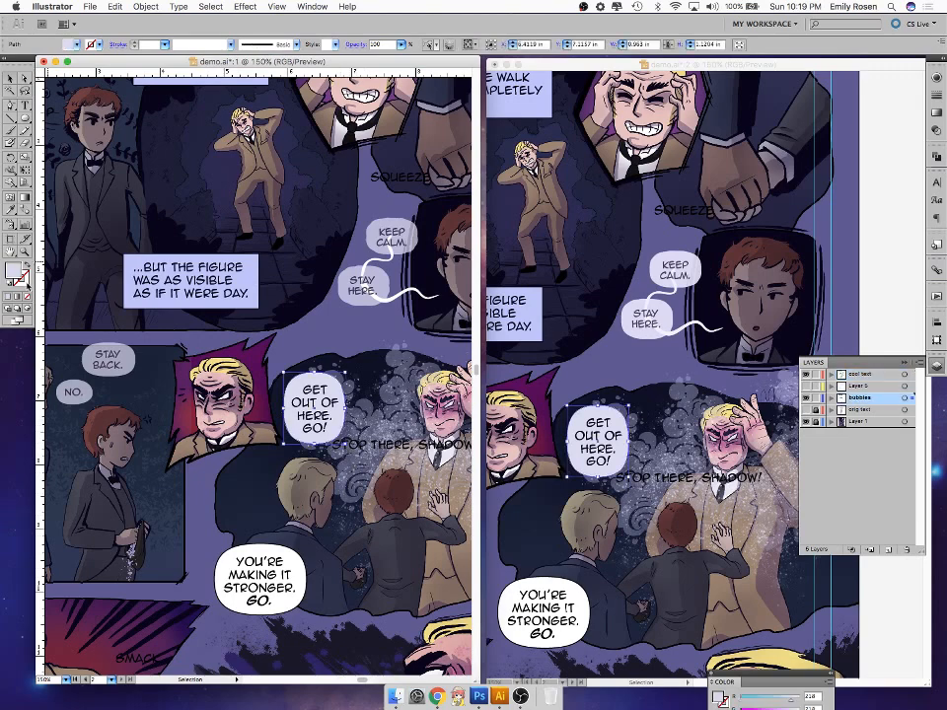
{"action": "double_click", "coordinate": [23, 280]}
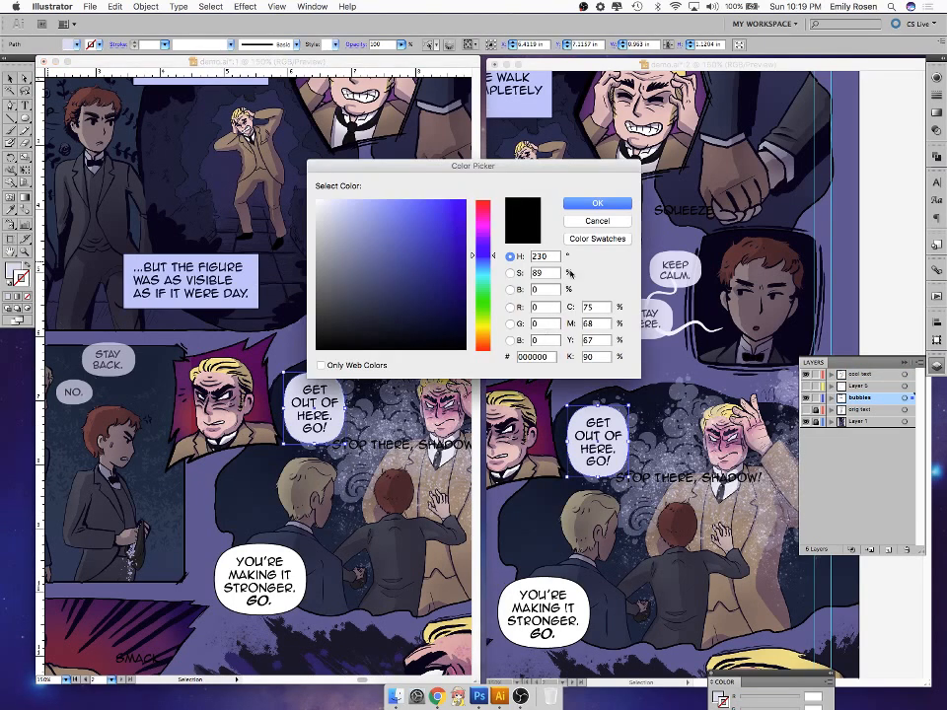
{"action": "left_click", "coordinate": [590, 223]}
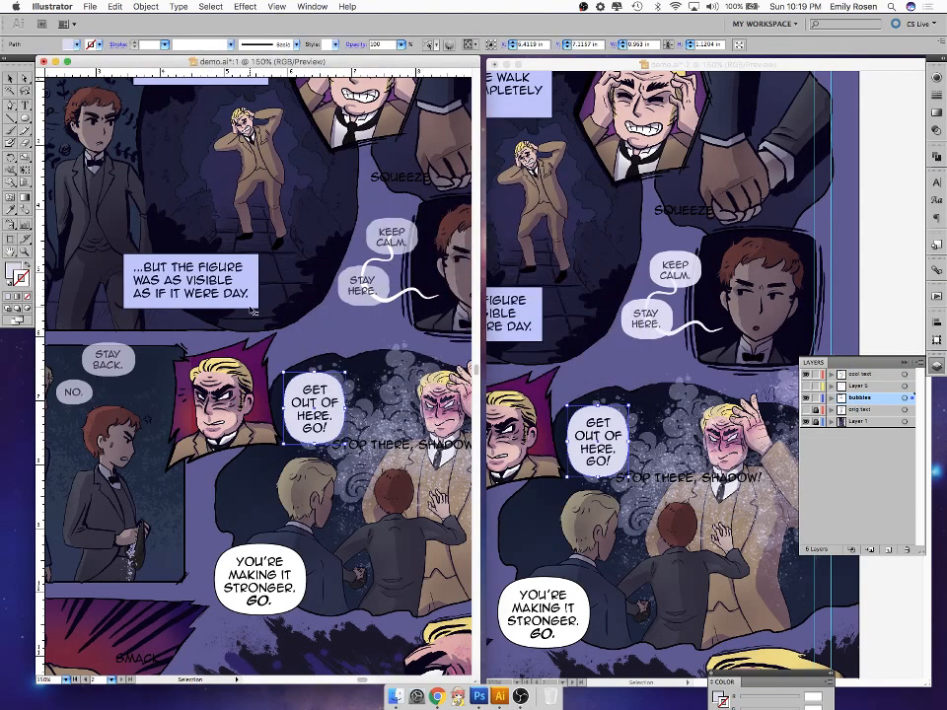
- Copy the outline color's hex code from the "...BUT THE FIGURE WAS AS VISIBLE AS IF IT WERE DAY." caption box
{"action": "left_click", "coordinate": [197, 312]}
{"action": "double_click", "coordinate": [24, 281]}
{"action": "double_click", "coordinate": [541, 356]}
{"action": "left_click", "coordinate": [603, 223]}
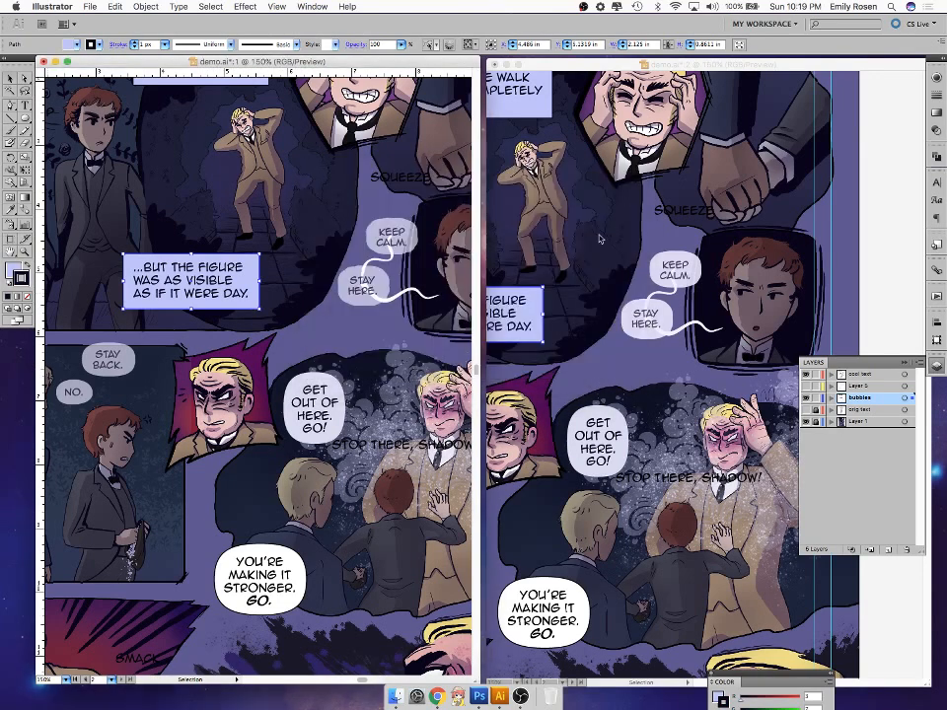
- Give the "GET OUT OF HERE. GO!" bubble an outline in the dark color copied from the caption box
{"action": "left_click", "coordinate": [337, 437]}
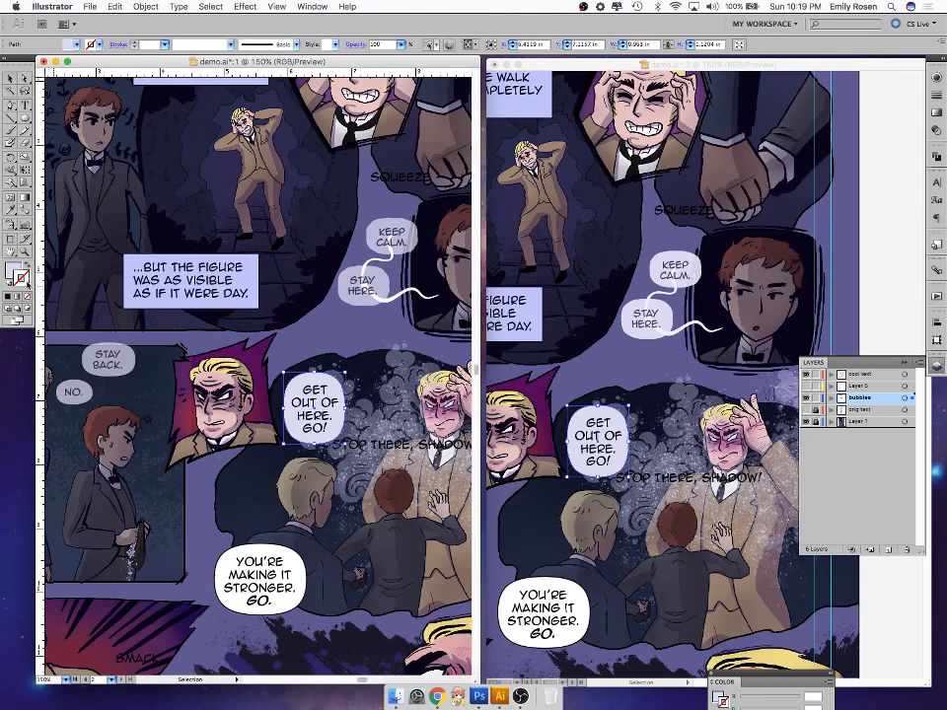
{"action": "double_click", "coordinate": [27, 283]}
{"action": "double_click", "coordinate": [535, 356]}
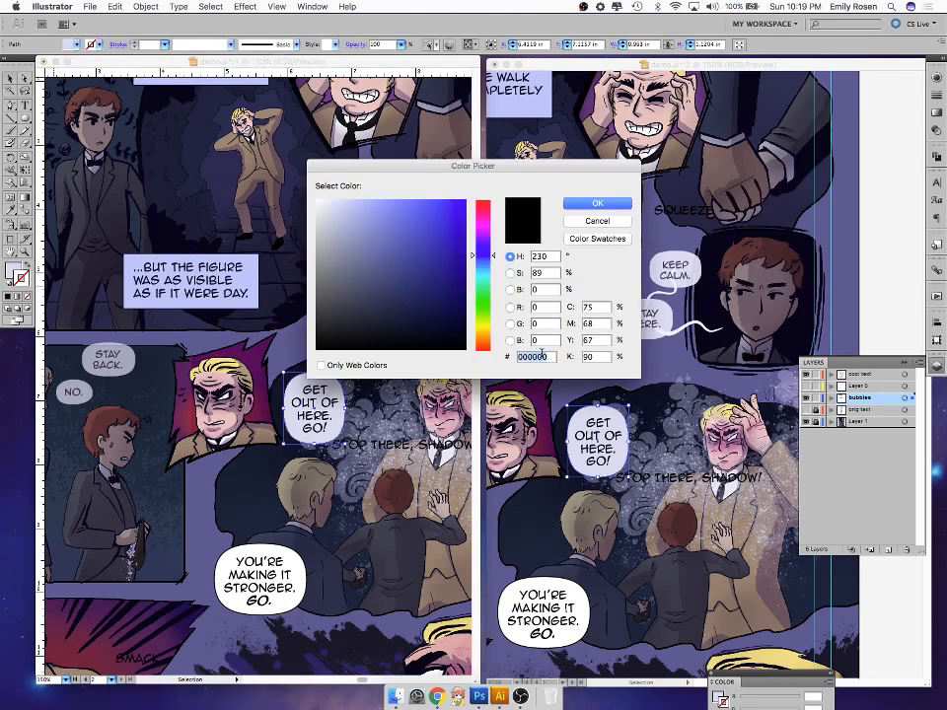
{"action": "left_click", "coordinate": [598, 203]}
{"action": "left_click", "coordinate": [375, 501]}
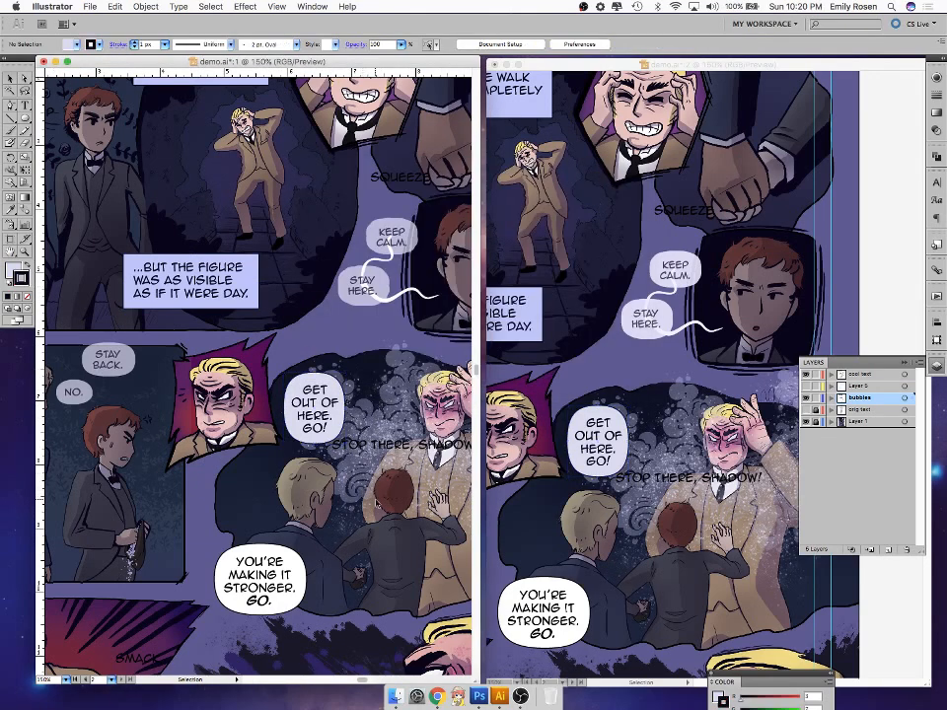
- Match the "YOU'RE MAKING IT STRONGER. GO." bubble's fill and outline to the "GET OUT OF HERE. GO!" bubble
{"action": "left_click", "coordinate": [301, 564]}
{"action": "key", "text": "i"}
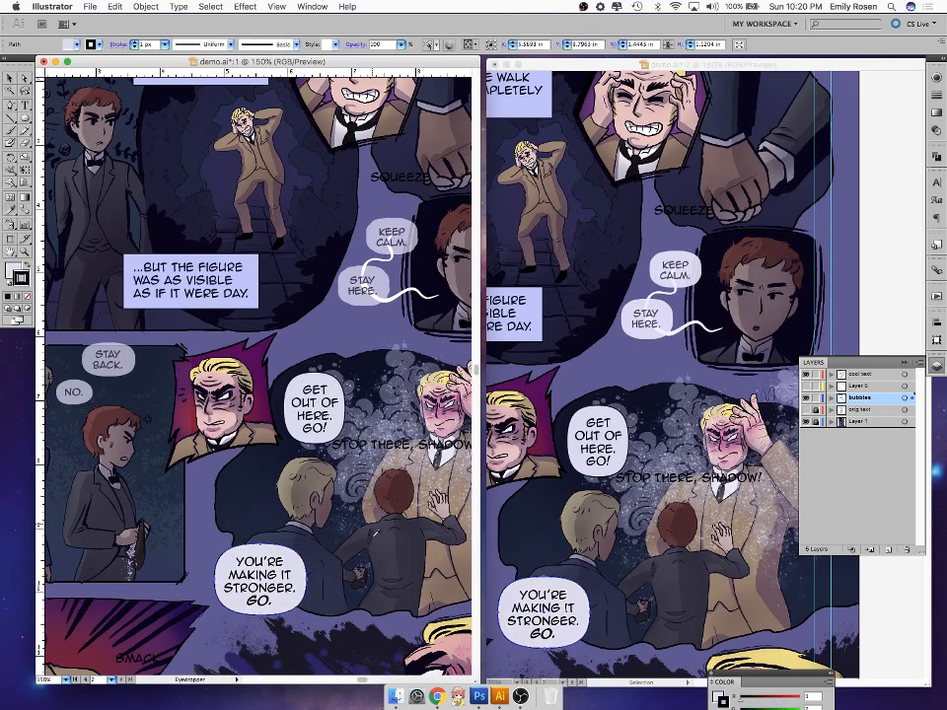
{"action": "key", "text": "super+shift+a"}
- Place a copy of the pale lavender bubble behind the "OOOF" lettering and shrink it to fit the word
{"action": "left_click_drag", "start_coordinate": [346, 643], "coordinate": [421, 534]}
{"action": "left_click_drag", "start_coordinate": [294, 576], "coordinate": [304, 474]}
{"action": "left_click", "coordinate": [365, 481]}
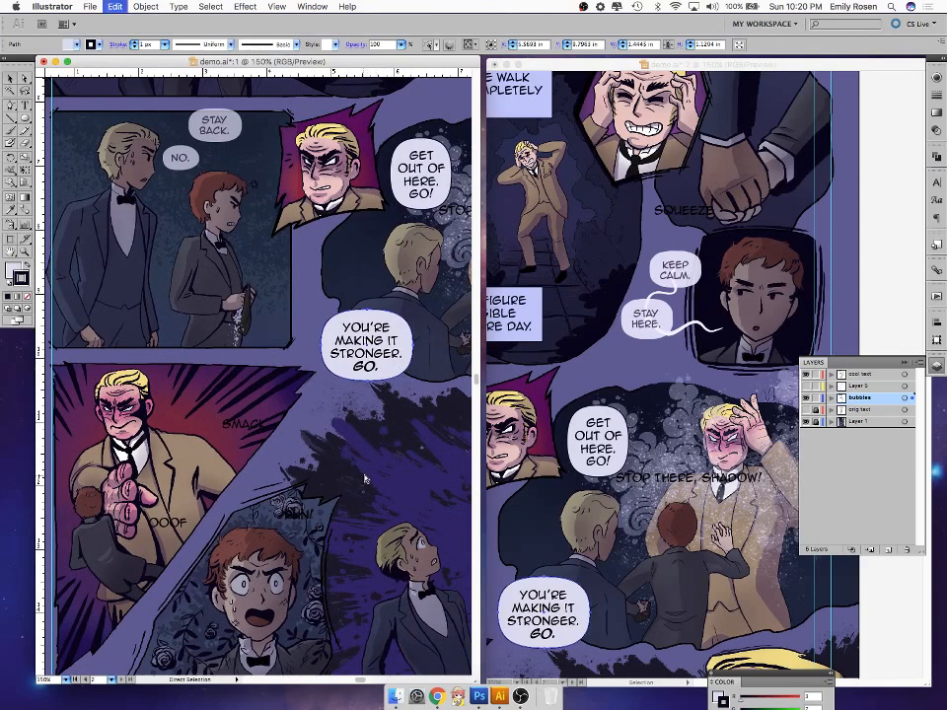
{"action": "key", "text": "super+v"}
{"action": "left_click_drag", "start_coordinate": [310, 389], "coordinate": [201, 536]}
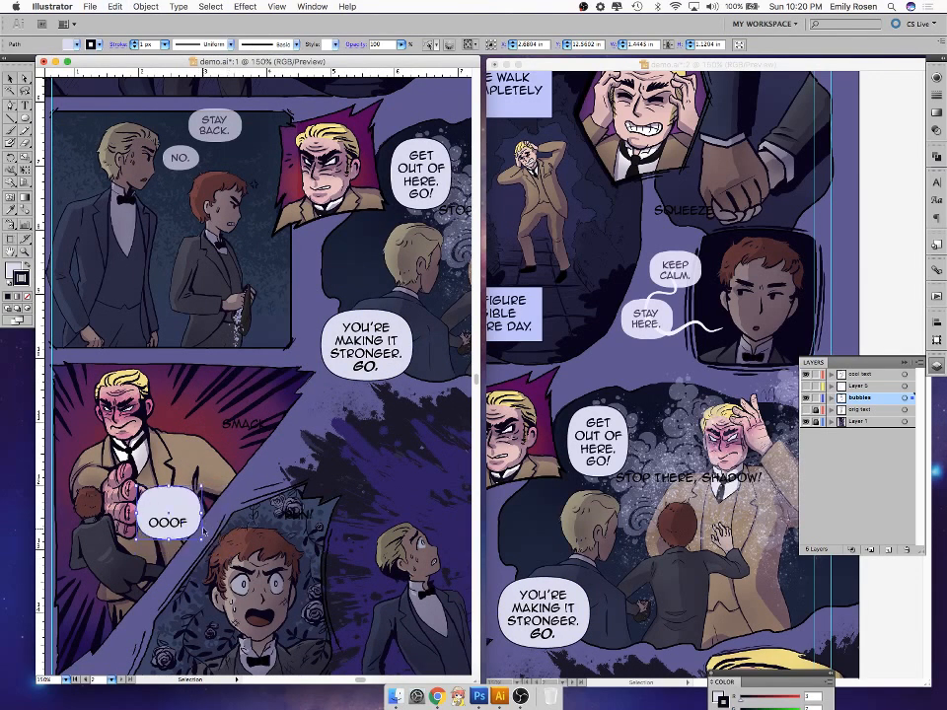
{"action": "left_click_drag", "start_coordinate": [169, 485], "coordinate": [169, 508]}
- Place a copy of the small "OOOF" bubble behind the "RUN!" lettering
{"action": "key", "text": "a"}
{"action": "key", "text": "super+v"}
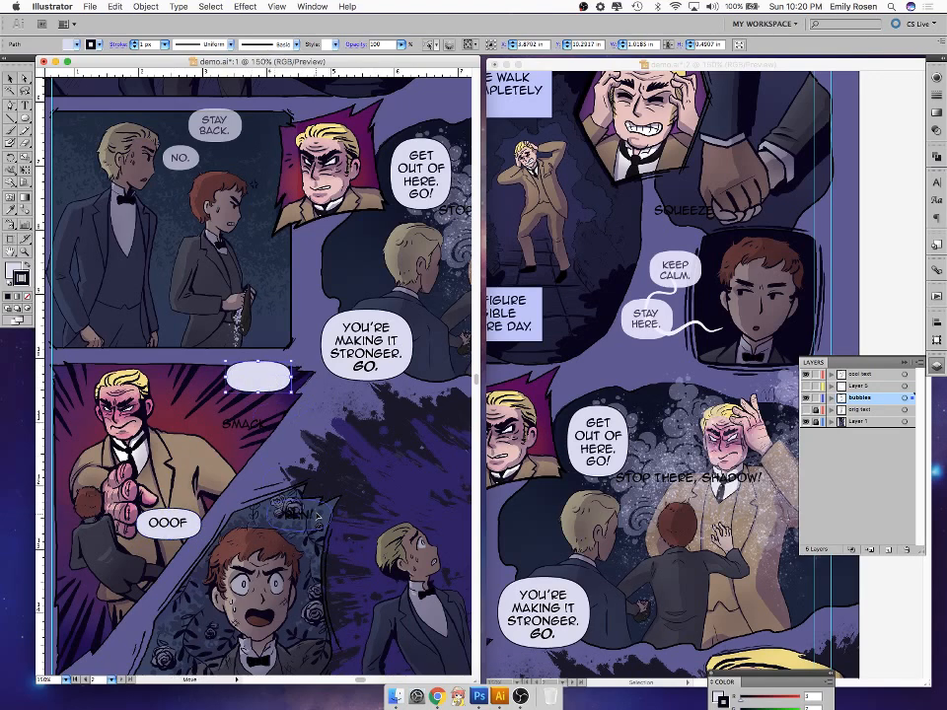
{"action": "left_click_drag", "start_coordinate": [316, 515], "coordinate": [318, 515]}
{"action": "left_click", "coordinate": [353, 568]}
- Break the "STOP THERE, SHADOW!" lettering onto two lines after the comma
{"action": "key", "text": "space"}
{"action": "left_click_drag", "start_coordinate": [377, 436], "coordinate": [261, 577]}
{"action": "left_click_drag", "start_coordinate": [344, 549], "coordinate": [288, 551]}
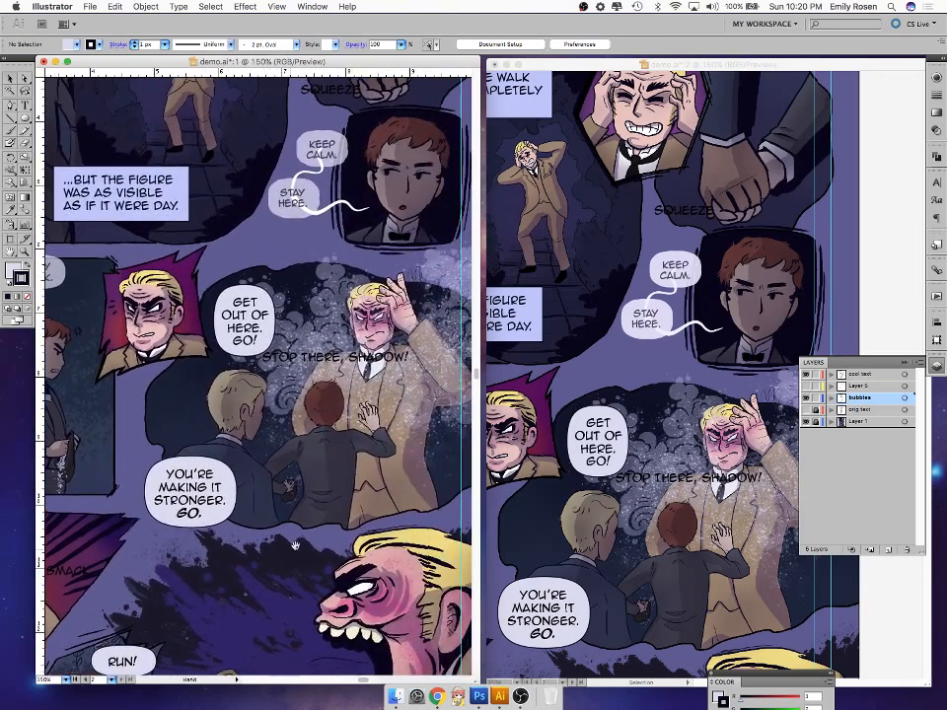
{"action": "left_click_drag", "start_coordinate": [11, 106], "coordinate": [50, 107]}
{"action": "left_click", "coordinate": [12, 81]}
{"action": "left_click", "coordinate": [367, 356]}
{"action": "double_click", "coordinate": [350, 357]}
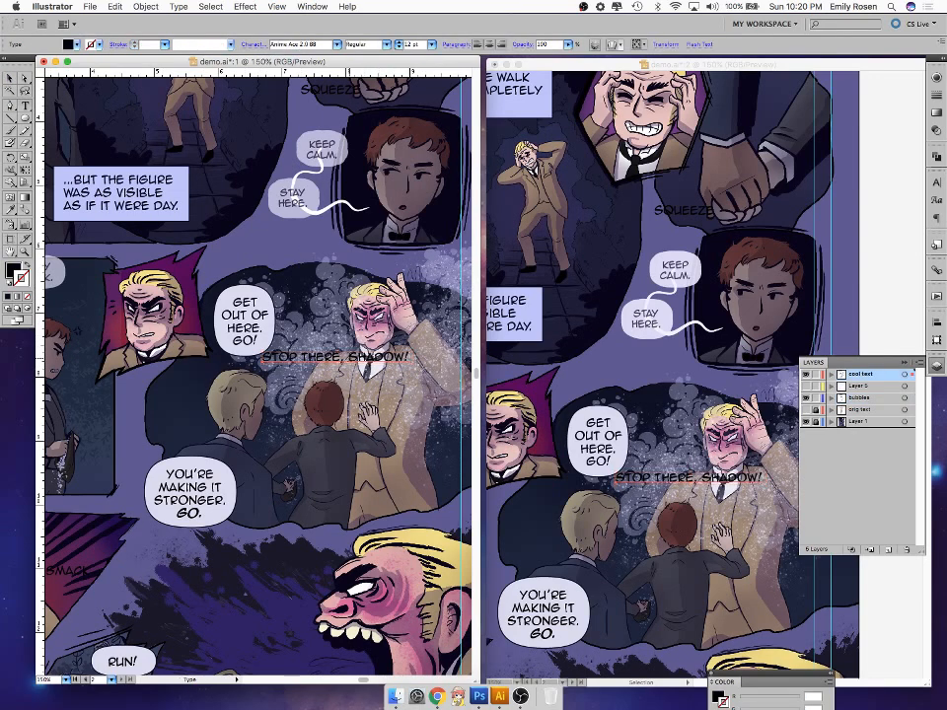
{"action": "key", "text": "Return"}
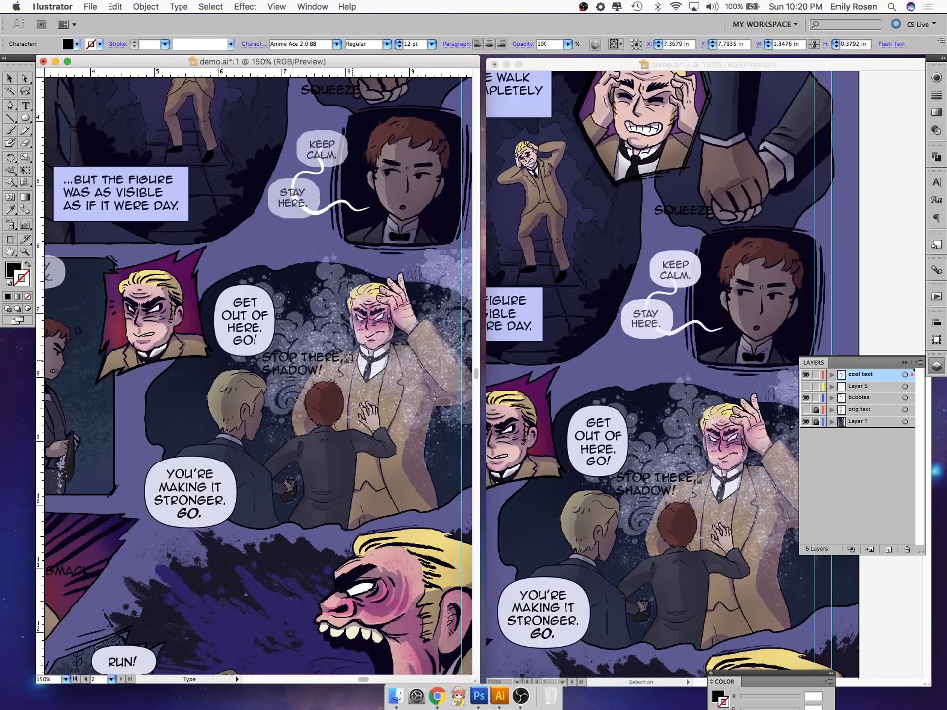
- Cut "SHADOW!" out of the lettering and place it as a separate text object below "STOP THERE,"
{"action": "key", "text": "BackSpace"}
{"action": "key", "text": "super+a"}
{"action": "left_click", "coordinate": [324, 370]}
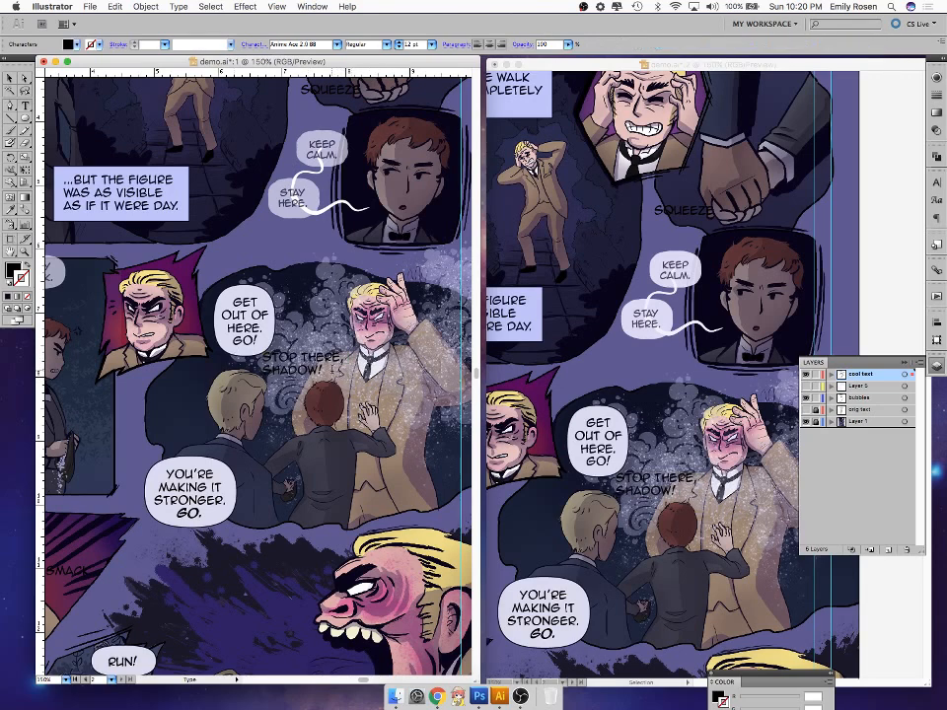
{"action": "left_click_drag", "start_coordinate": [323, 370], "coordinate": [264, 371]}
{"action": "key", "text": "super+x"}
{"action": "left_click", "coordinate": [11, 79]}
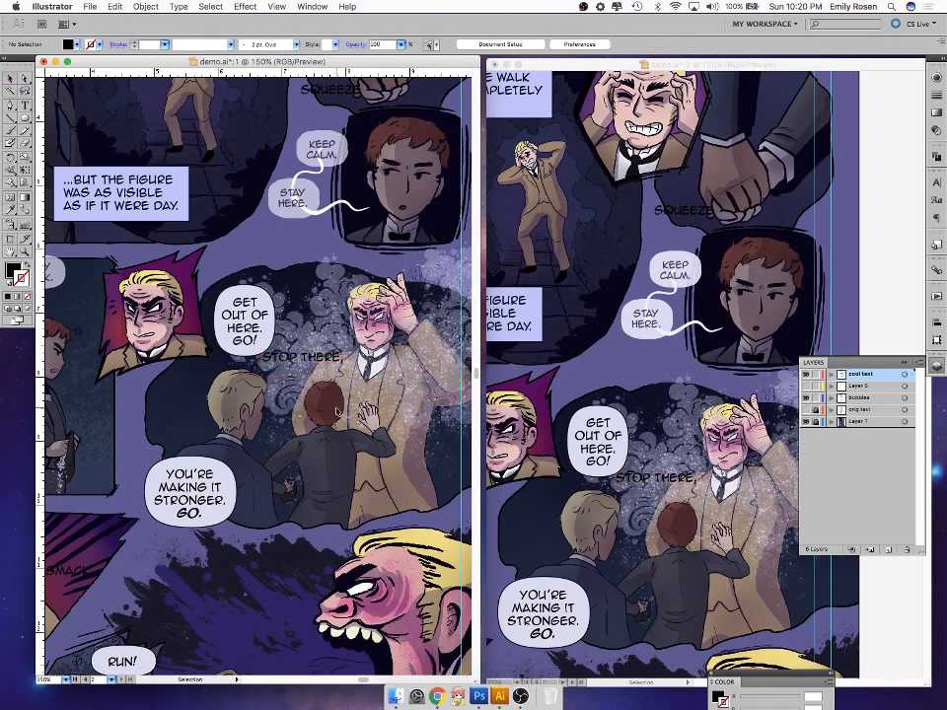
{"action": "key", "text": "super+v"}
{"action": "left_click_drag", "start_coordinate": [259, 375], "coordinate": [324, 384]}
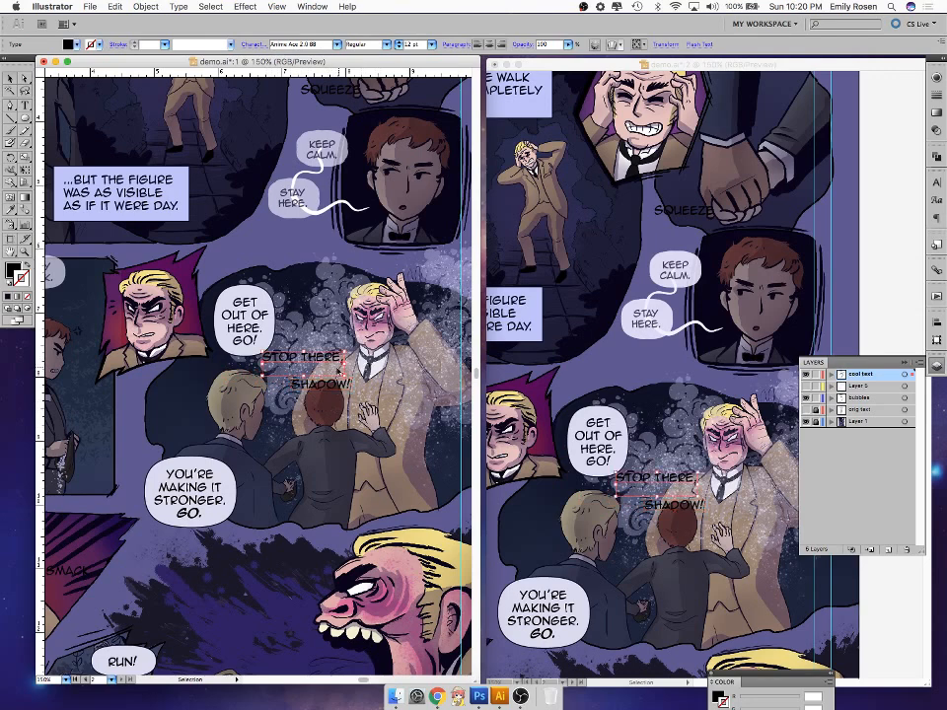
- Remove the empty second line from the "STOP THERE," text and arrange it directly above "SHADOW!"
{"action": "double_click", "coordinate": [330, 370]}
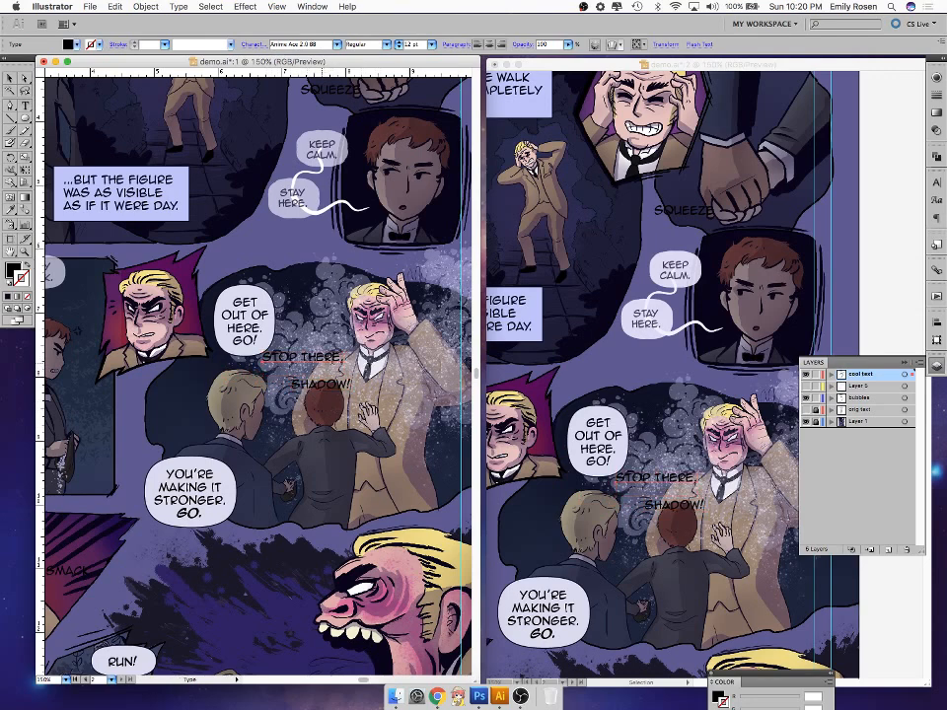
{"action": "key", "text": "Escape"}
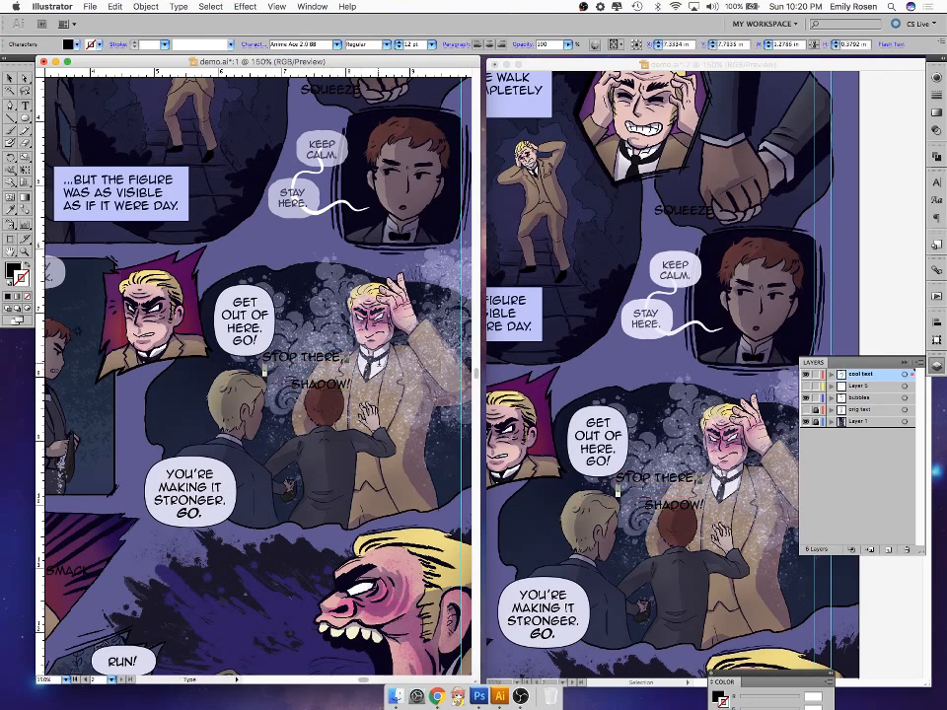
{"action": "key", "text": "v"}
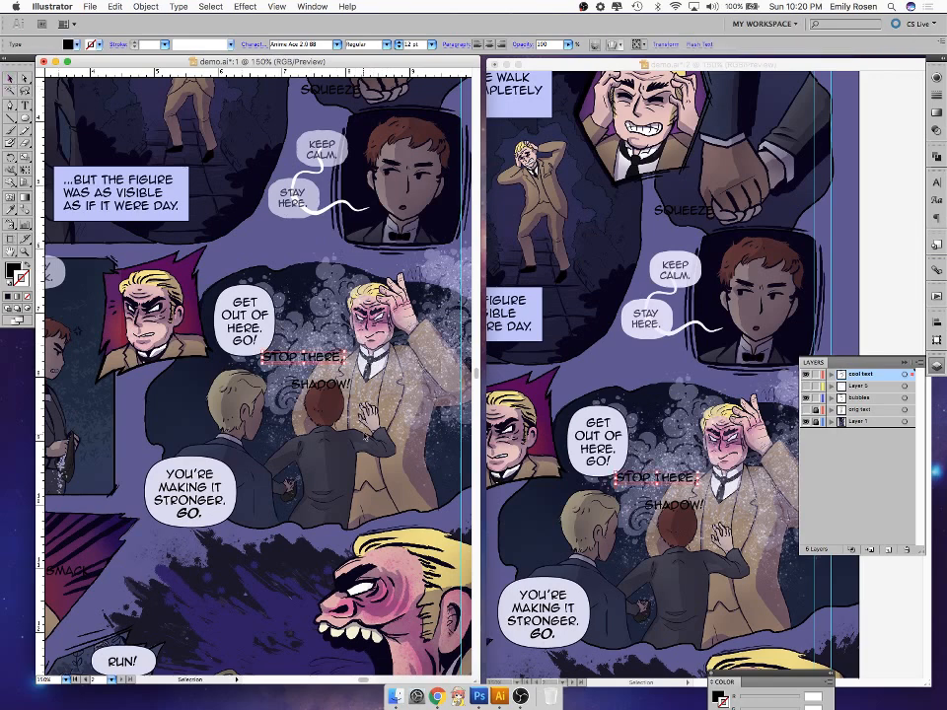
{"action": "mouse_move", "coordinate": [327, 357]}
{"action": "left_mouse_down"}
{"action": "mouse_move", "coordinate": [339, 353]}
{"action": "mouse_move", "coordinate": [330, 372]}
{"action": "left_mouse_up"}
{"action": "left_click", "coordinate": [346, 382]}
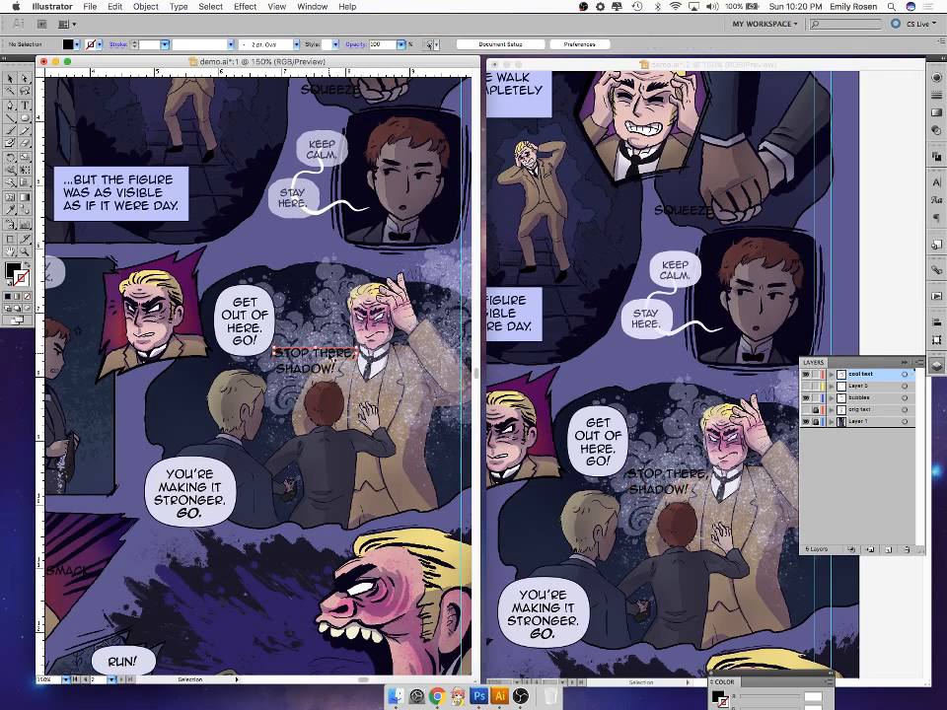
- Set the "STOP THERE," lettering in the Dragonbones BB font at 24 pt
{"action": "left_click", "coordinate": [308, 354]}
{"action": "left_click", "coordinate": [317, 44]}
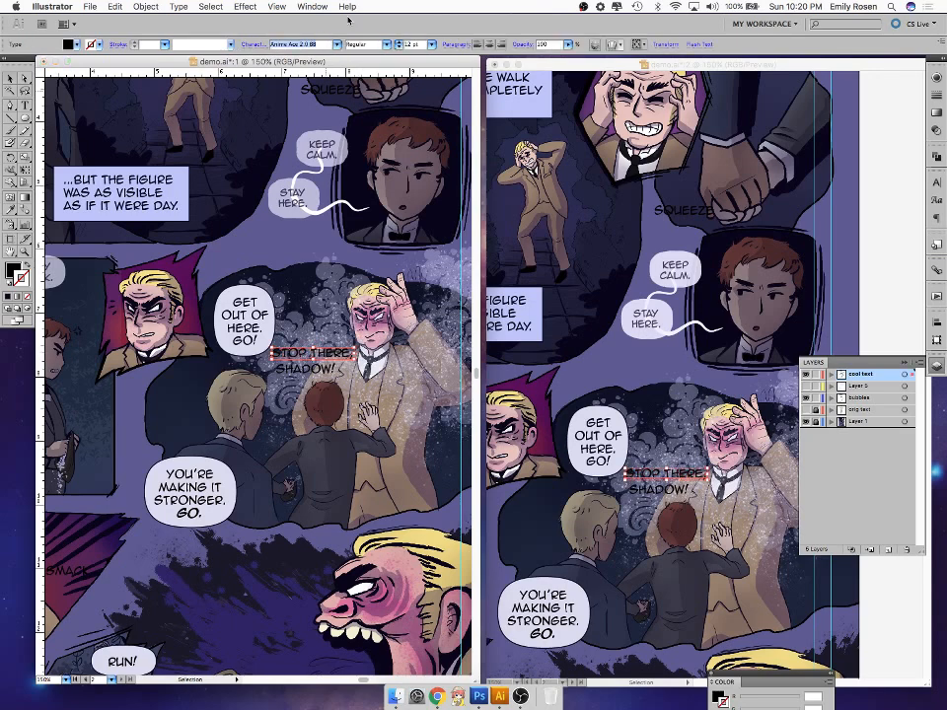
{"action": "type", "text": "Dragonbones"}
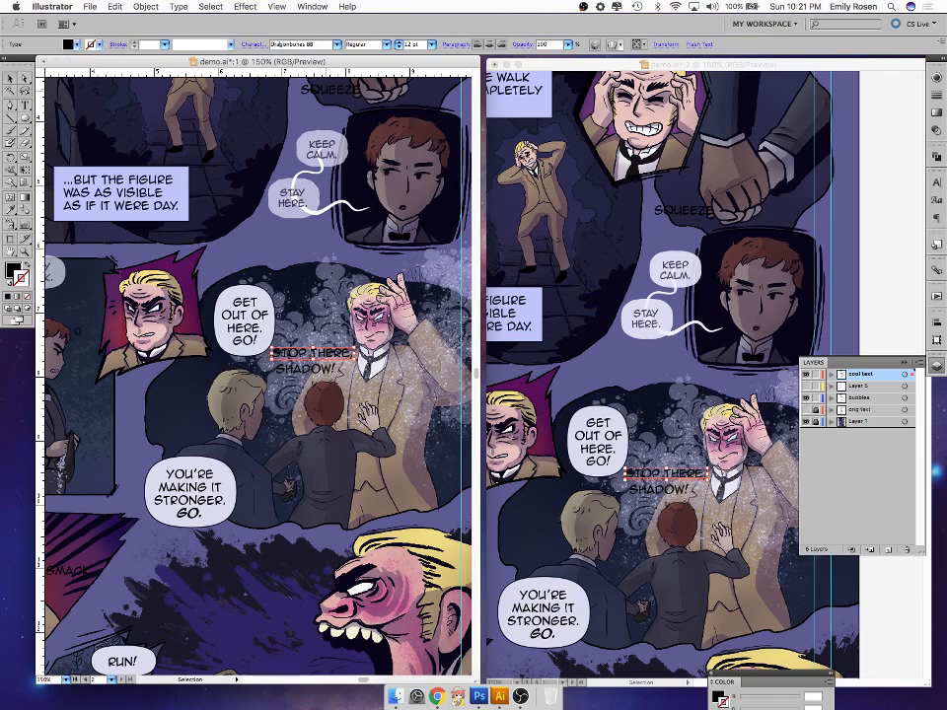
{"action": "key", "text": "Return"}
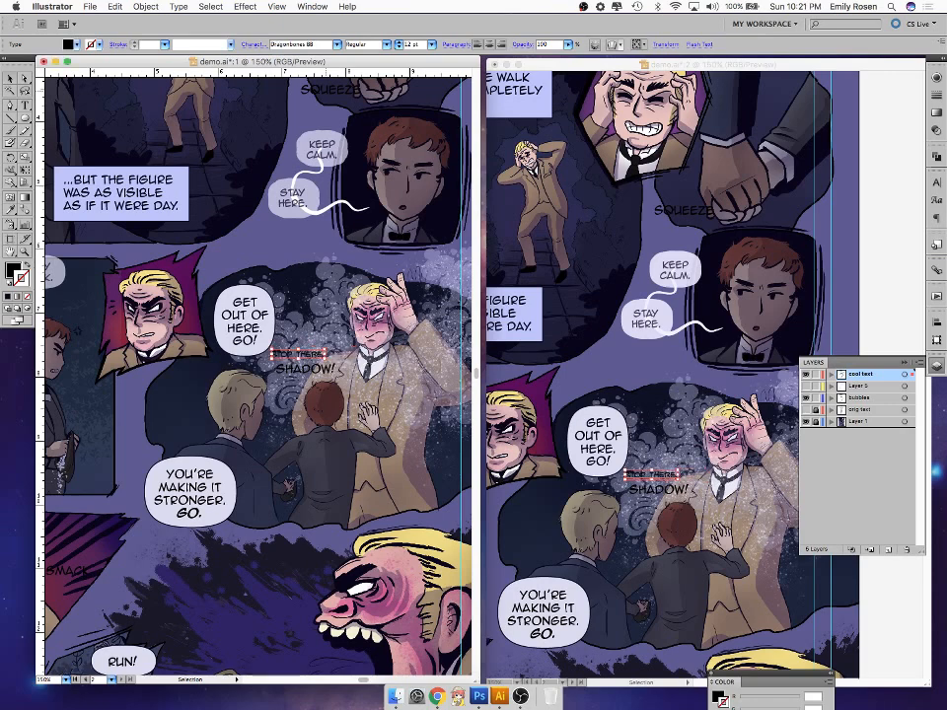
{"action": "left_click", "coordinate": [431, 44]}
{"action": "left_click", "coordinate": [436, 104]}
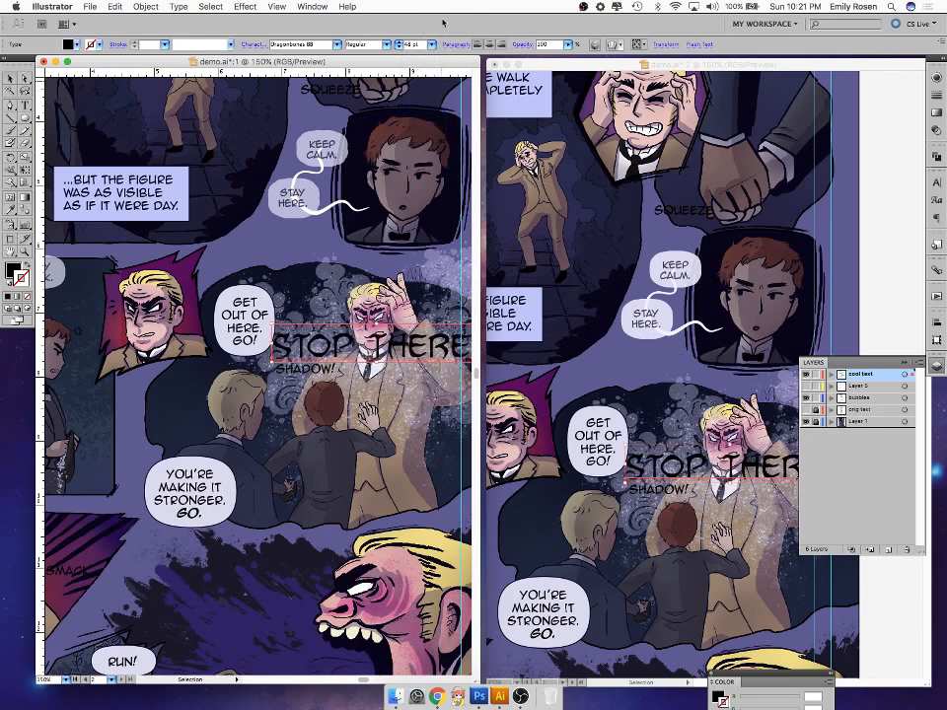
{"action": "left_click", "coordinate": [431, 44]}
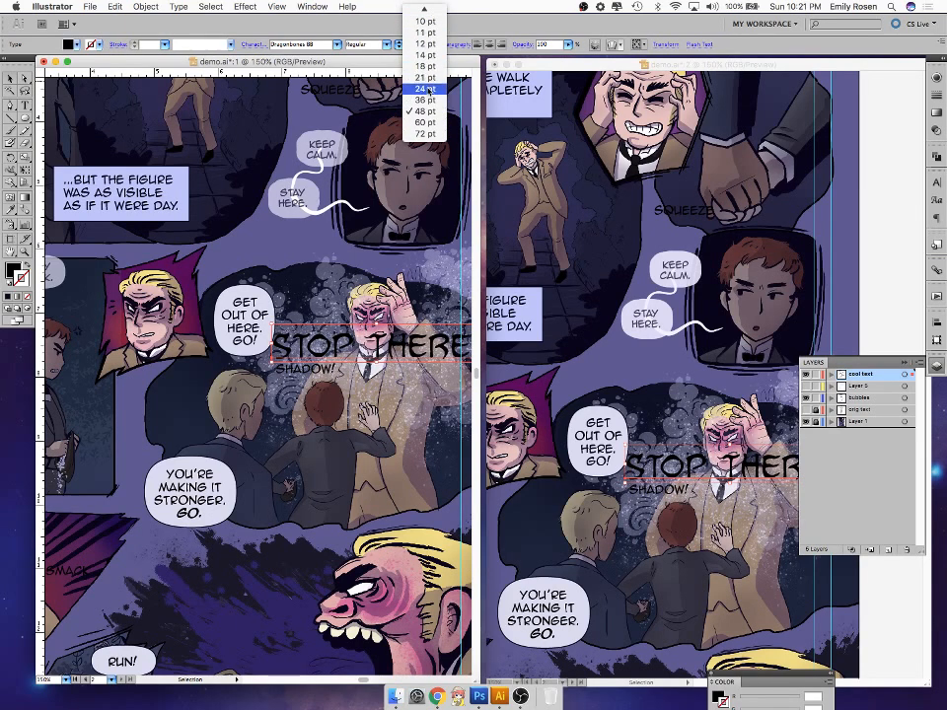
{"action": "left_click", "coordinate": [427, 90]}
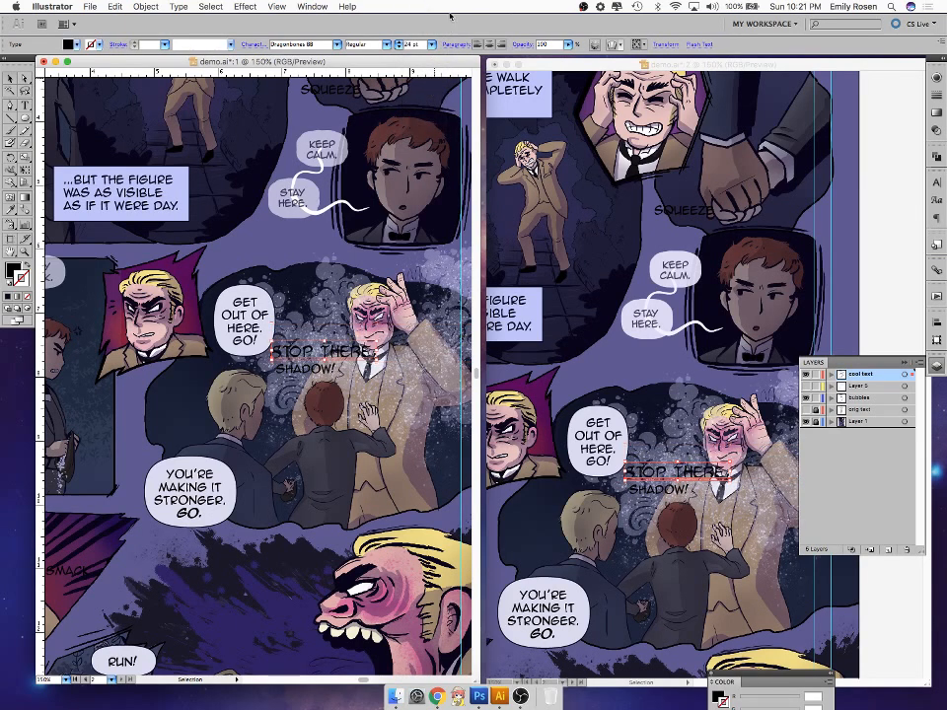
{"action": "left_click", "coordinate": [400, 45]}
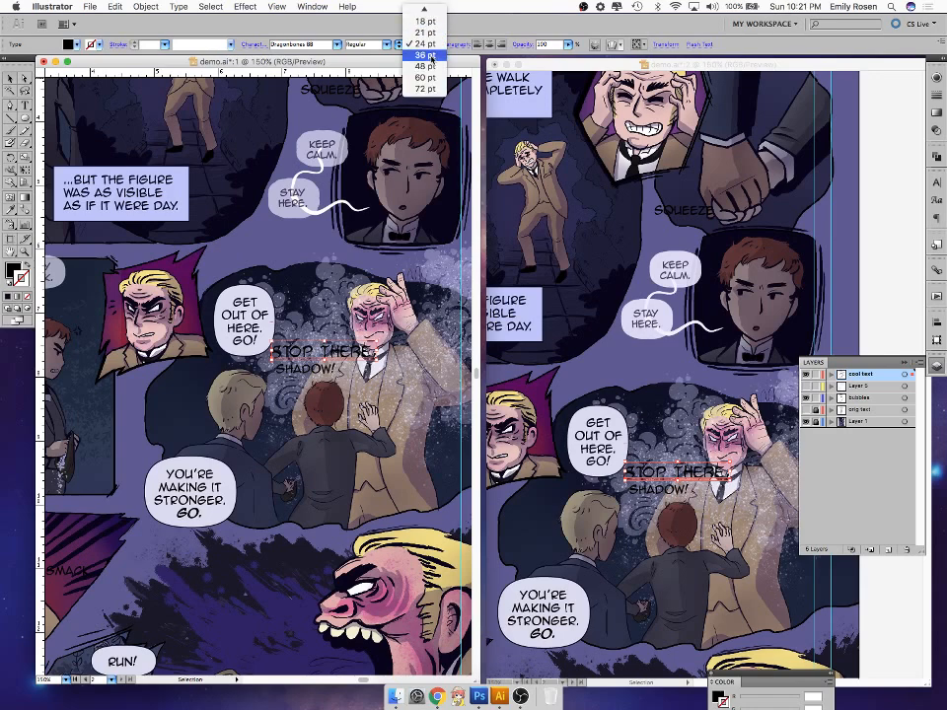
{"action": "left_click", "coordinate": [431, 45]}
{"action": "left_click", "coordinate": [335, 408]}
- Place a copy of the "GET OUT OF HERE. GO!" bubble behind "STOP THERE, SHADOW!", widen it to about 3.2 in, and lock the bubbles layer
{"action": "left_click", "coordinate": [267, 337]}
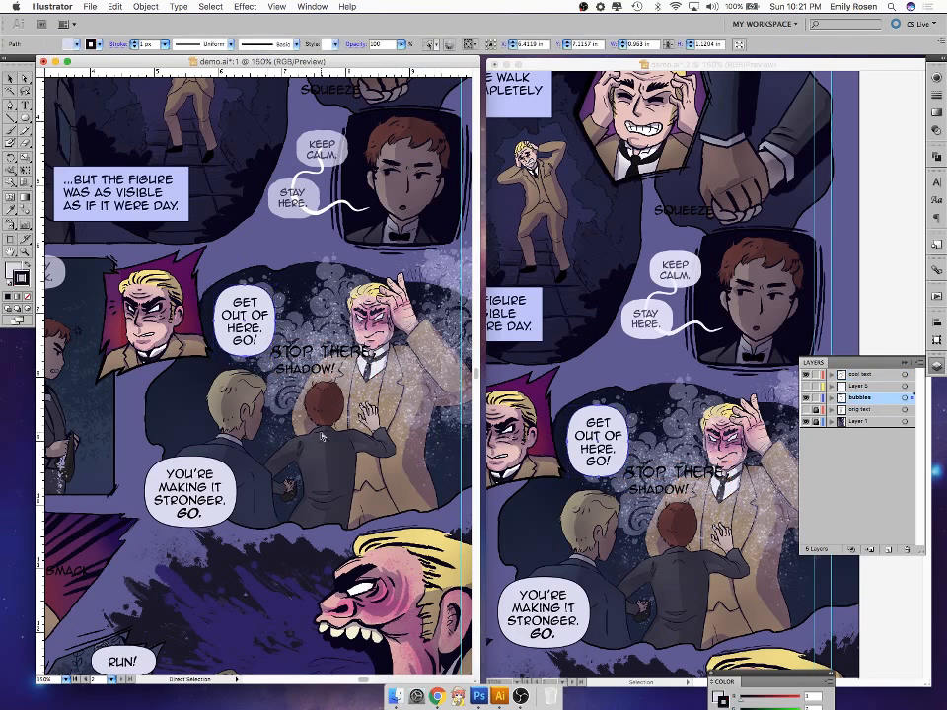
{"action": "key", "text": "super+v"}
{"action": "key", "text": "v"}
{"action": "left_click_drag", "start_coordinate": [270, 395], "coordinate": [405, 359]}
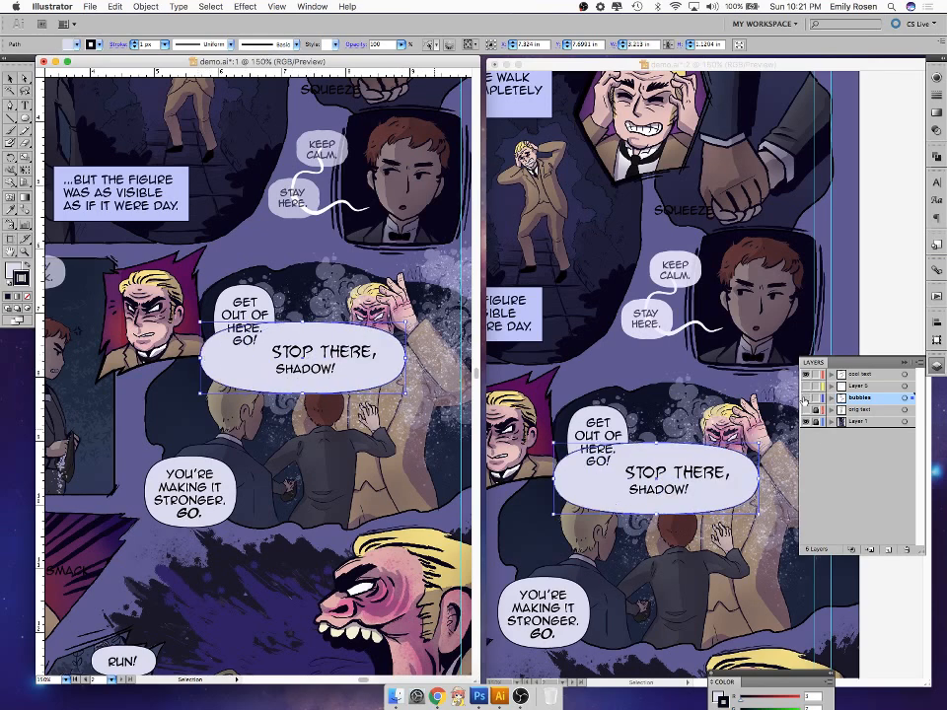
{"action": "left_click", "coordinate": [805, 397]}
{"action": "left_click", "coordinate": [806, 397]}
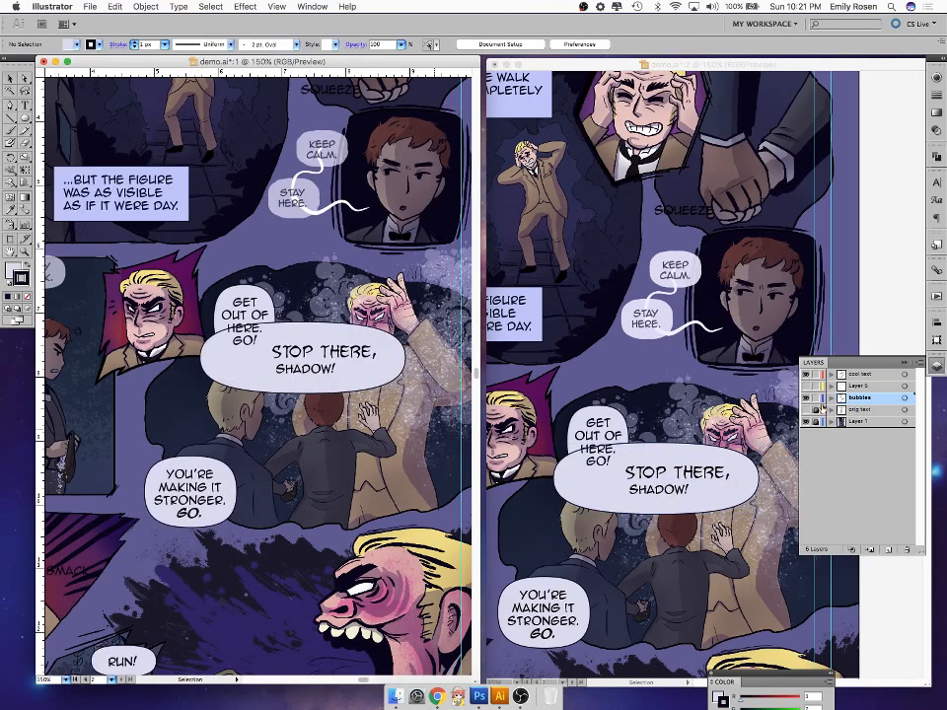
- Match the "SHADOW!" lettering to the 24 pt Dragonbones BB style of "STOP THERE," and select "STOP THERE,"
{"action": "left_click", "coordinate": [353, 367]}
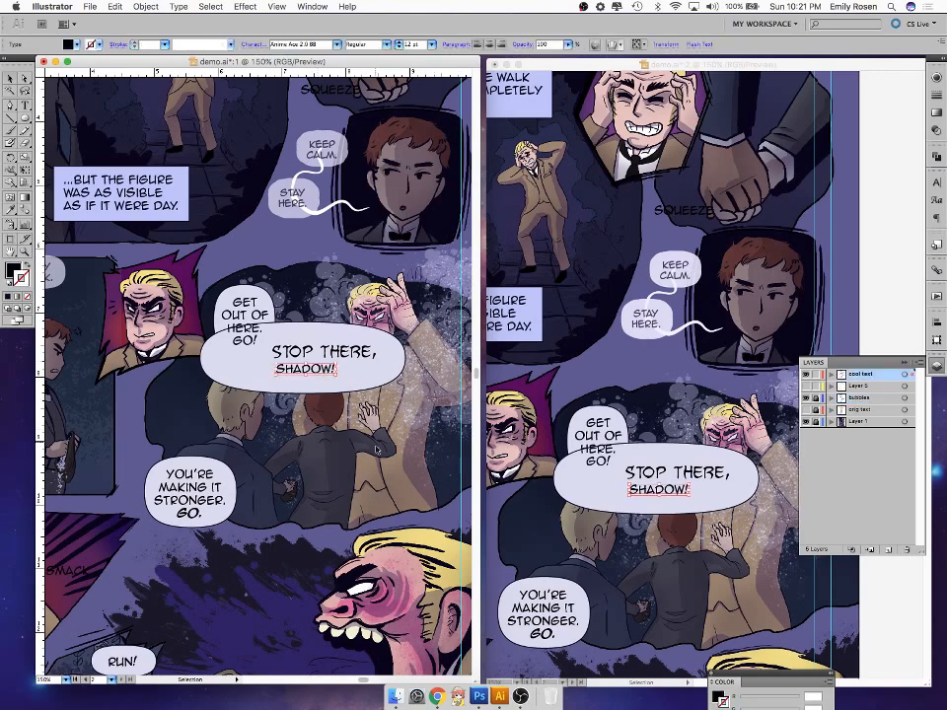
{"action": "key", "text": "i"}
{"action": "left_click", "coordinate": [363, 352]}
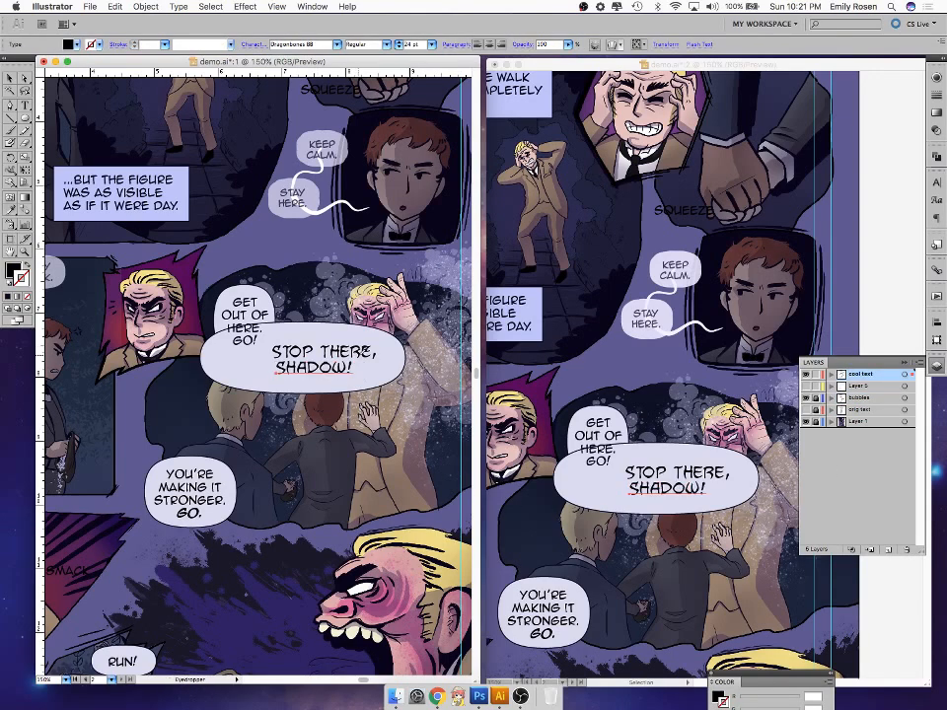
{"action": "key", "text": "v"}
{"action": "left_click", "coordinate": [367, 354]}
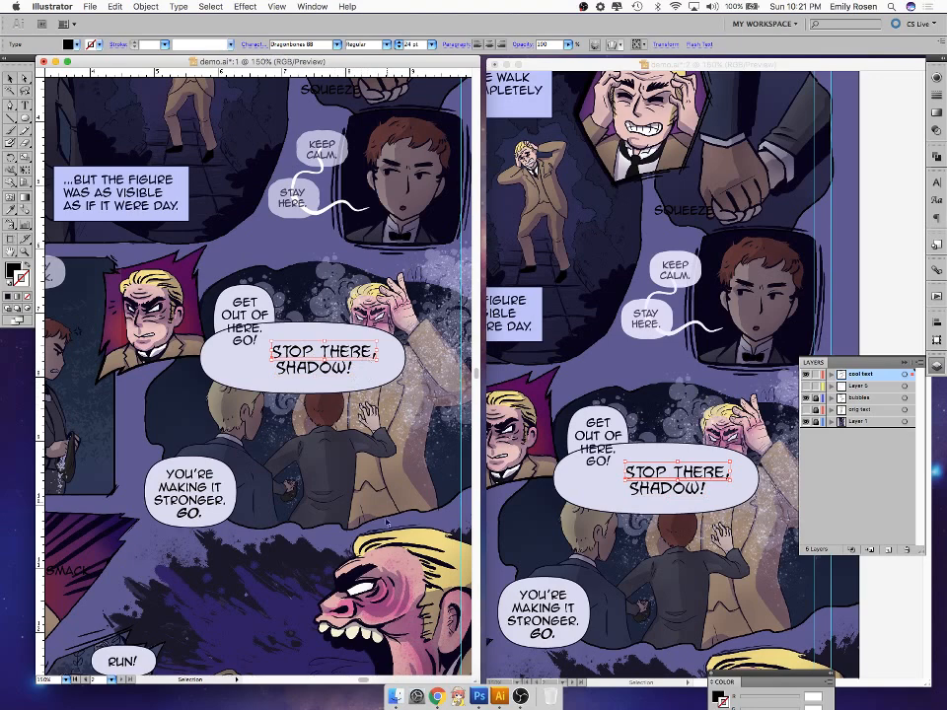
{"action": "left_click", "coordinate": [618, 44]}
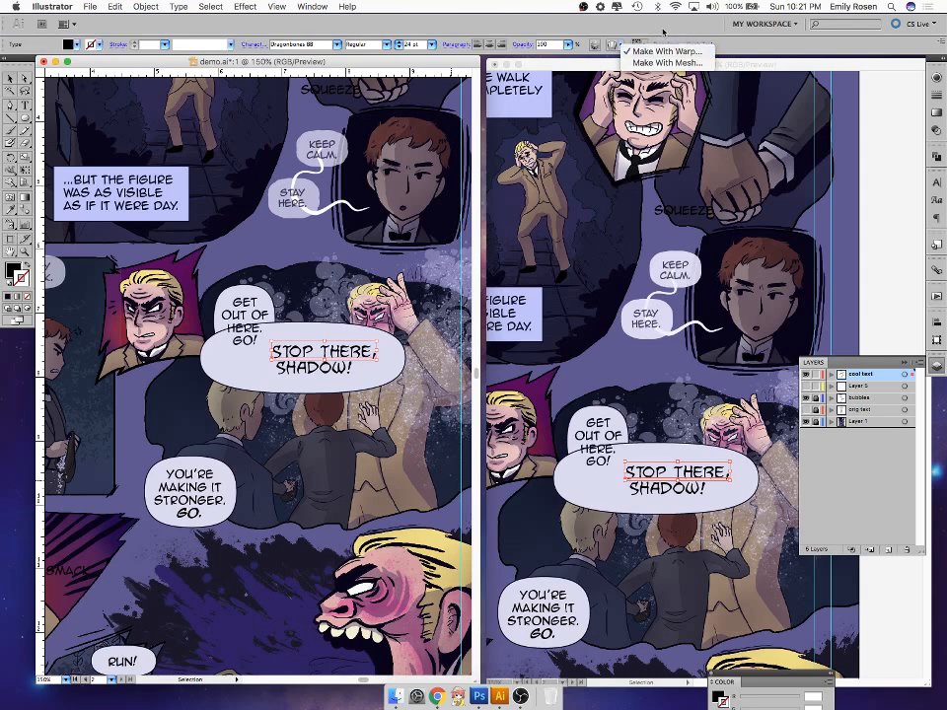
{"action": "left_click", "coordinate": [612, 45]}
{"action": "left_click", "coordinate": [612, 45]}
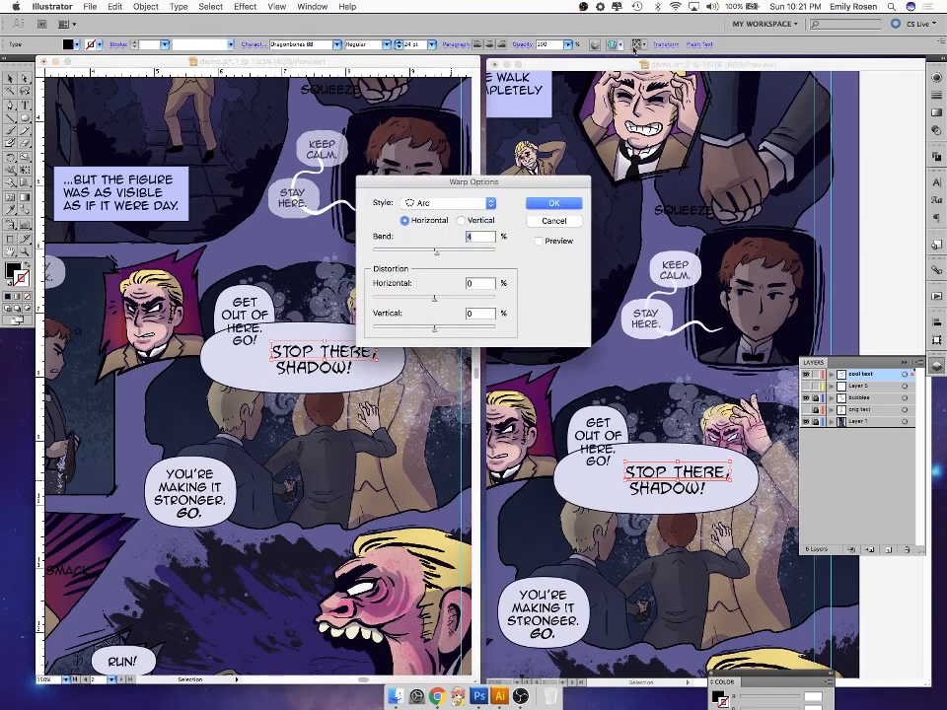
{"action": "left_click", "coordinate": [552, 220]}
- Try a Wave envelope warp on "STOP THERE," with 60% bend, -2% horizontal and -1% vertical distortion, and undo it
{"action": "left_click", "coordinate": [621, 47]}
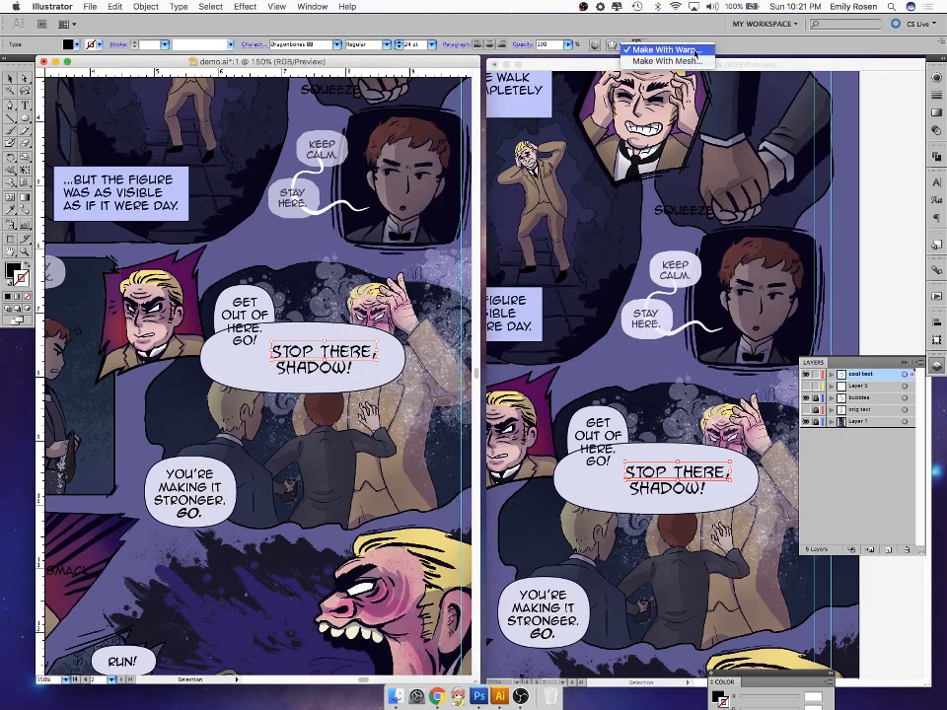
{"action": "left_click", "coordinate": [663, 50]}
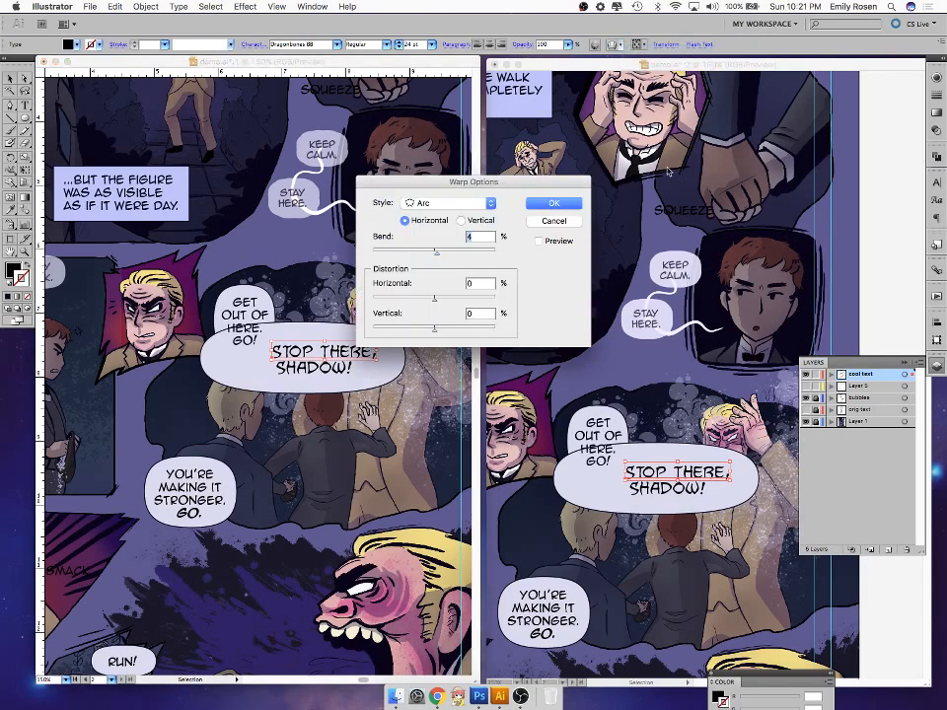
{"action": "left_click", "coordinate": [482, 203]}
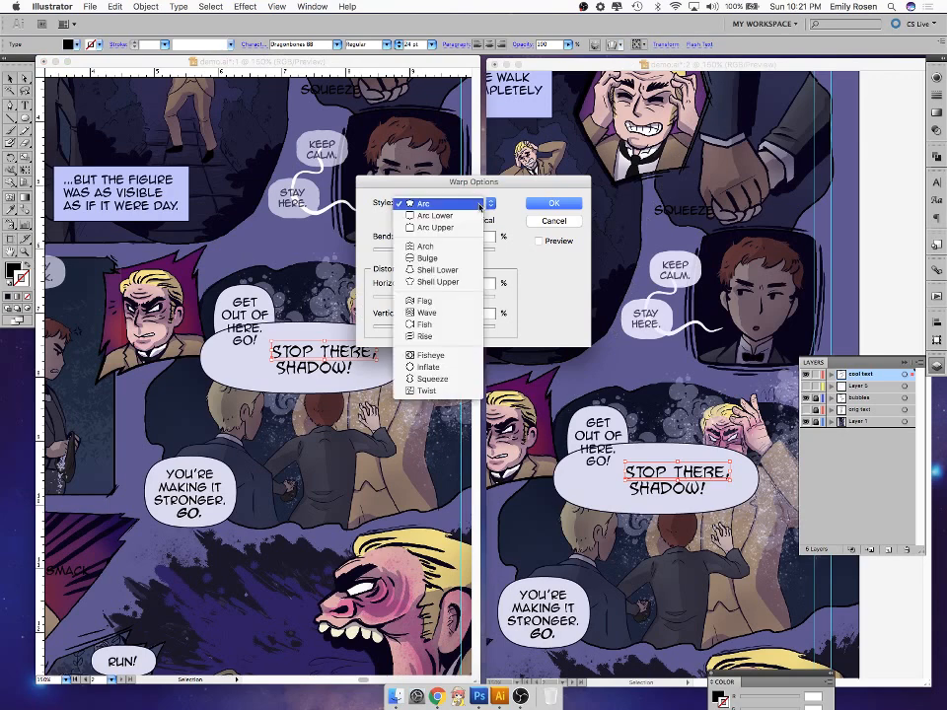
{"action": "left_click", "coordinate": [451, 314]}
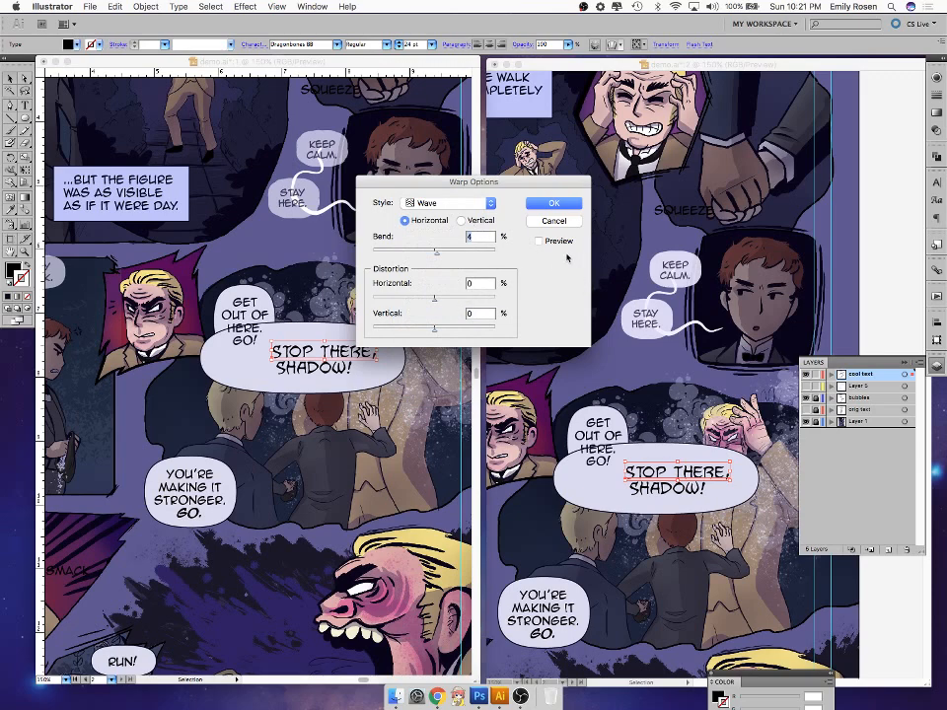
{"action": "left_click", "coordinate": [539, 241]}
{"action": "left_click_drag", "start_coordinate": [438, 256], "coordinate": [466, 260]}
{"action": "left_click_drag", "start_coordinate": [436, 305], "coordinate": [433, 335]}
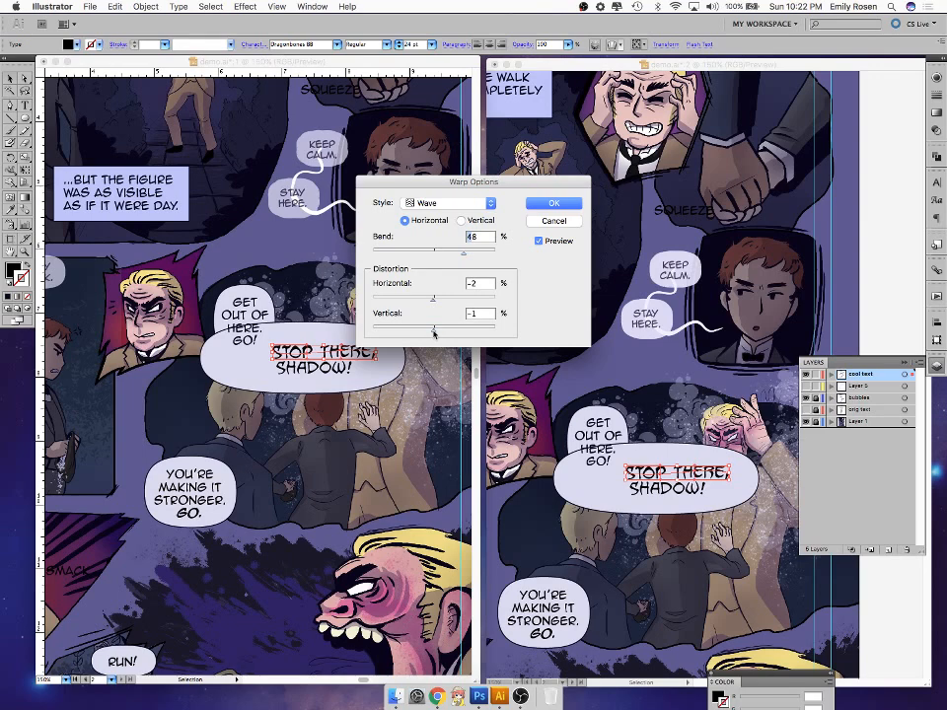
{"action": "left_click_drag", "start_coordinate": [460, 261], "coordinate": [468, 257]}
{"action": "left_click_drag", "start_coordinate": [469, 257], "coordinate": [471, 257]}
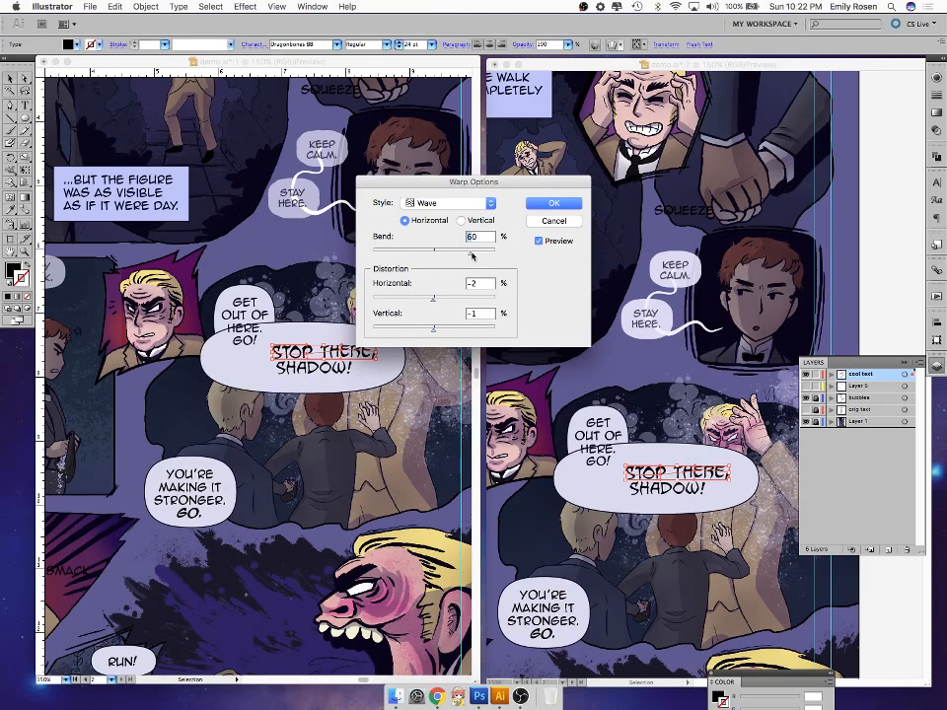
{"action": "left_click", "coordinate": [550, 203]}
{"action": "left_click", "coordinate": [431, 432]}
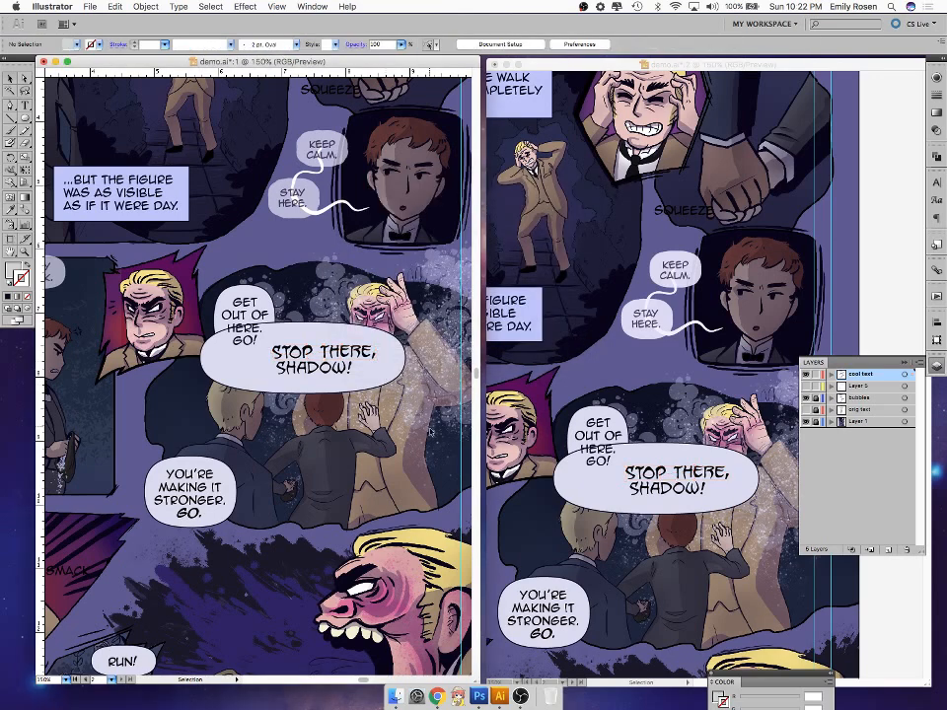
{"action": "left_click", "coordinate": [362, 353]}
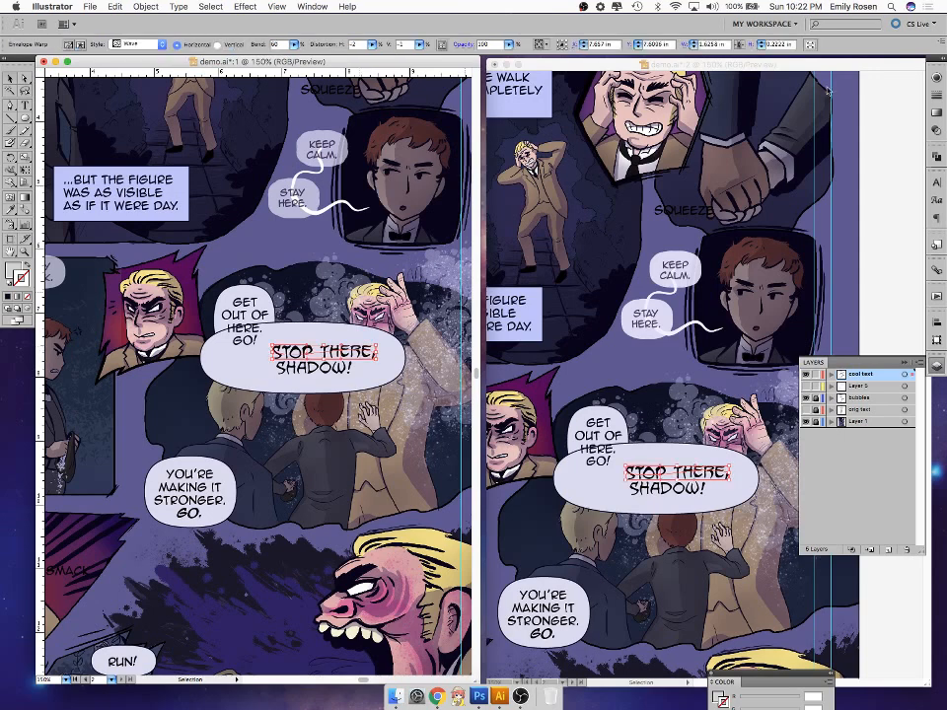
{"action": "key", "text": "super+z"}
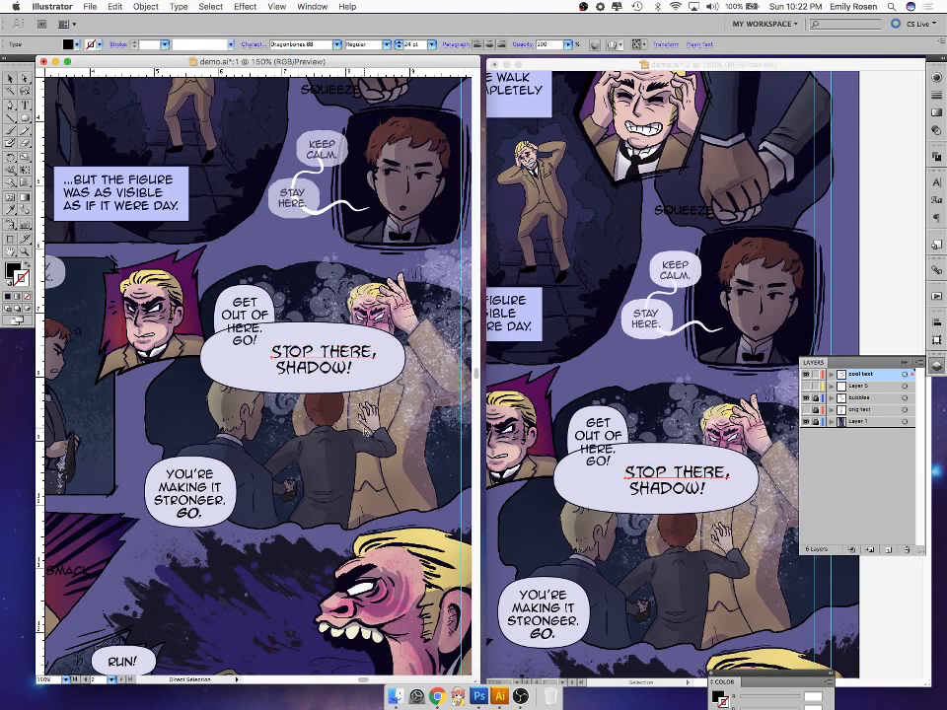
- Try a Flag envelope warp on "STOP THERE," with 28% bend, -1% horizontal and -3% vertical distortion
{"action": "left_click", "coordinate": [621, 46]}
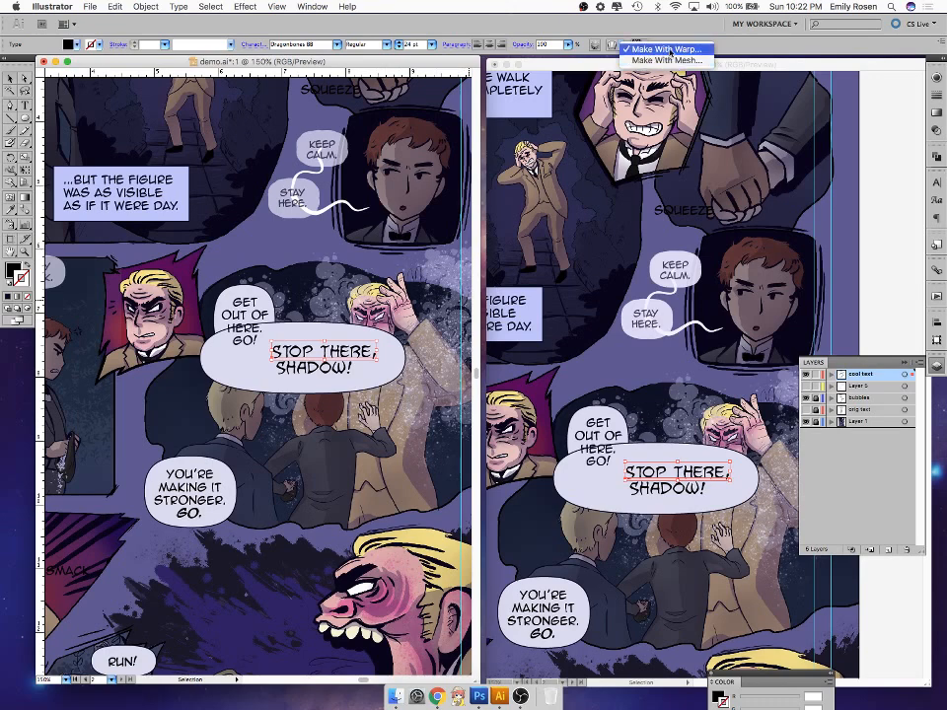
{"action": "left_click", "coordinate": [636, 45]}
{"action": "left_click", "coordinate": [491, 203]}
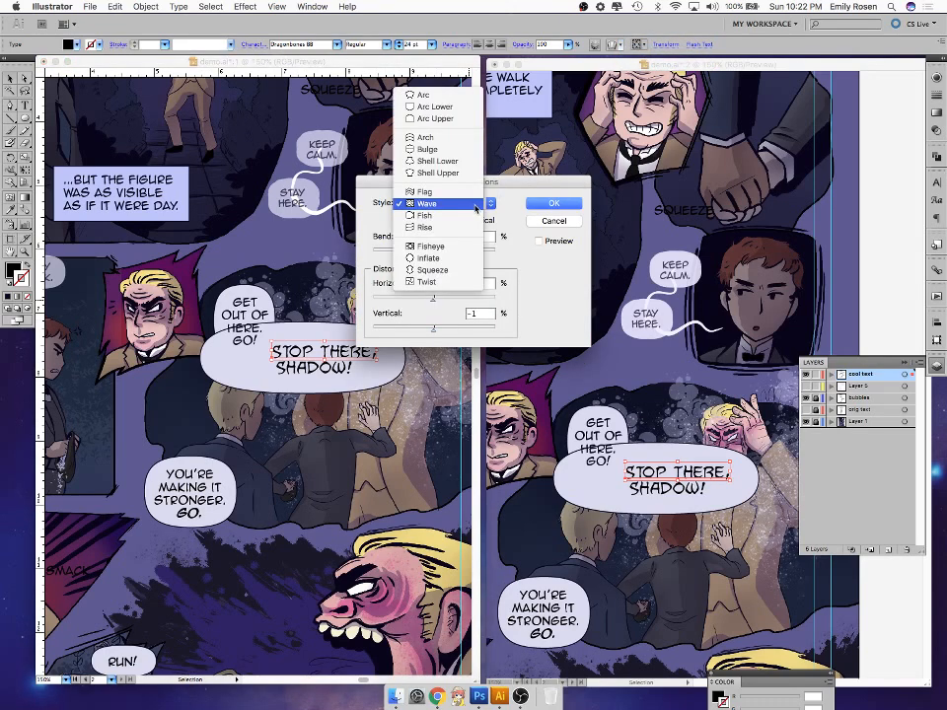
{"action": "left_click", "coordinate": [444, 189]}
{"action": "left_click_drag", "start_coordinate": [468, 252], "coordinate": [451, 253]}
{"action": "left_click", "coordinate": [539, 241]}
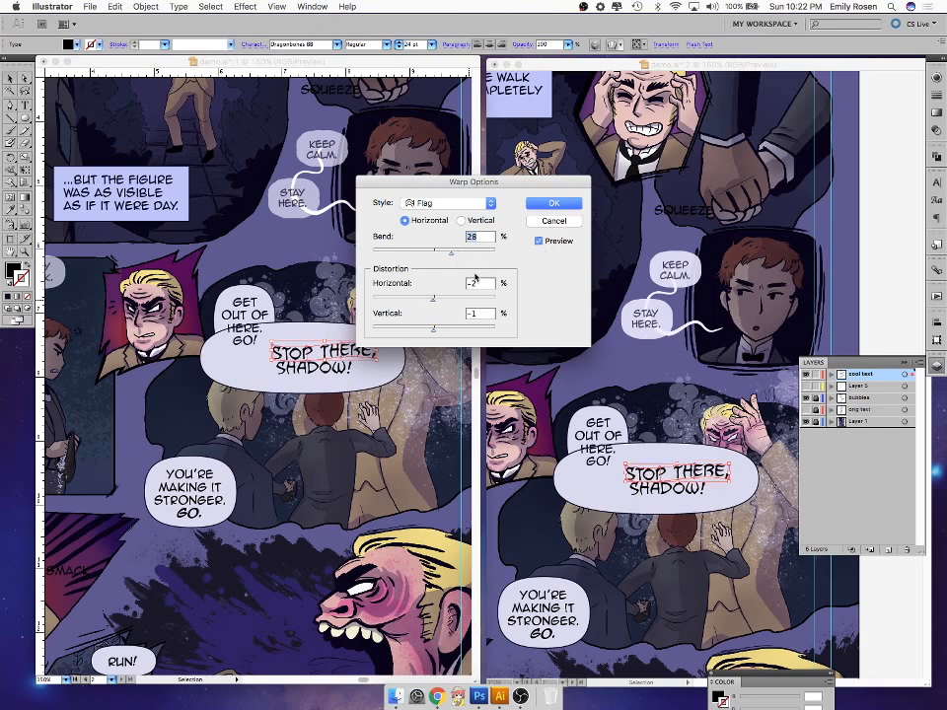
{"action": "left_click", "coordinate": [447, 299]}
{"action": "mouse_move", "coordinate": [445, 300]}
{"action": "left_mouse_down"}
{"action": "mouse_move", "coordinate": [435, 301]}
{"action": "mouse_move", "coordinate": [433, 334]}
{"action": "left_mouse_up"}
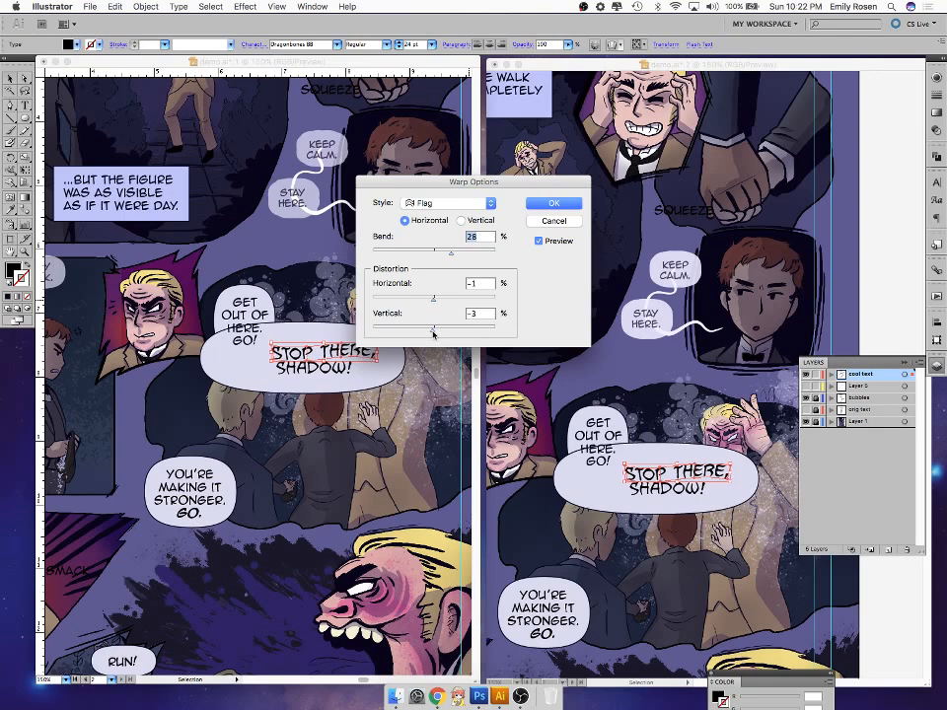
{"action": "left_click", "coordinate": [554, 204]}
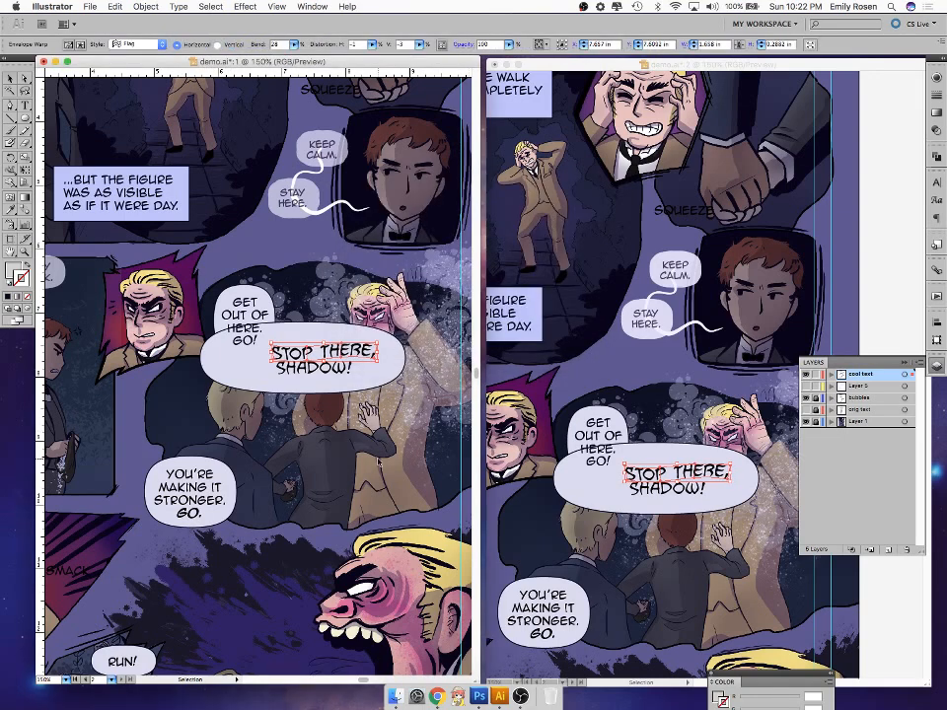
{"action": "left_click", "coordinate": [390, 363]}
{"action": "key", "text": "a"}
{"action": "left_click", "coordinate": [371, 351]}
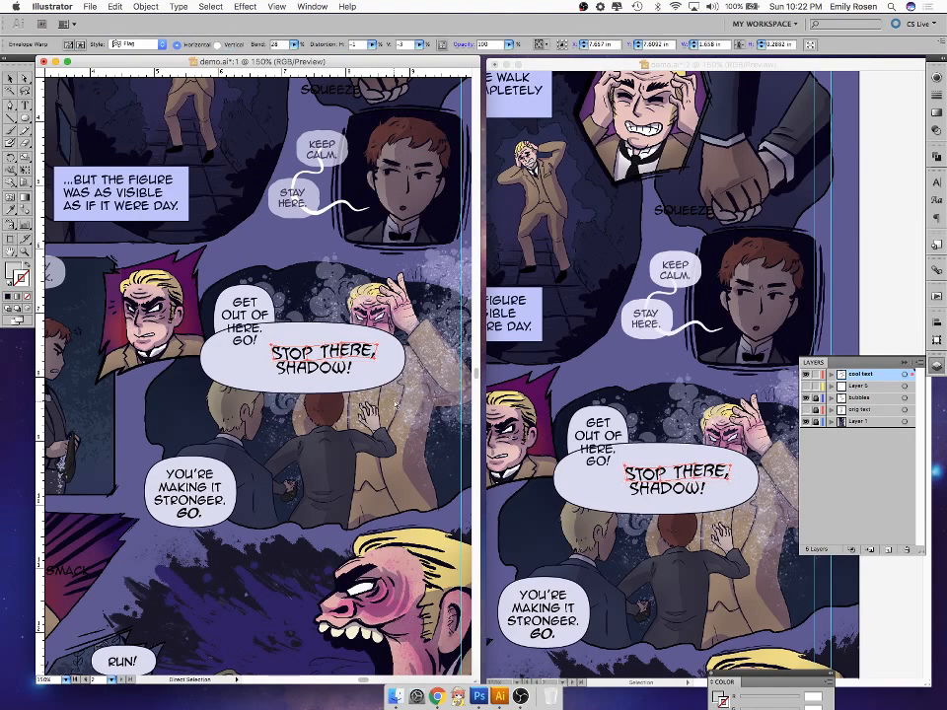
- Apply an envelope mesh with 2 rows and 4 columns to the unwarped "STOP THERE," lettering
{"action": "key", "text": "v"}
{"action": "left_click", "coordinate": [621, 44]}
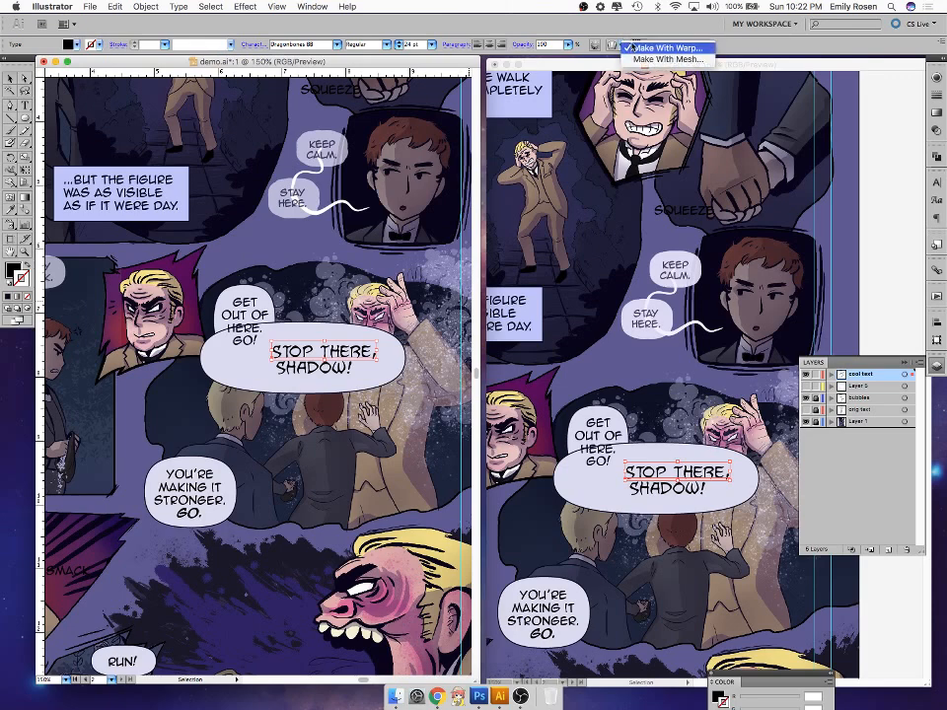
{"action": "left_click", "coordinate": [671, 59]}
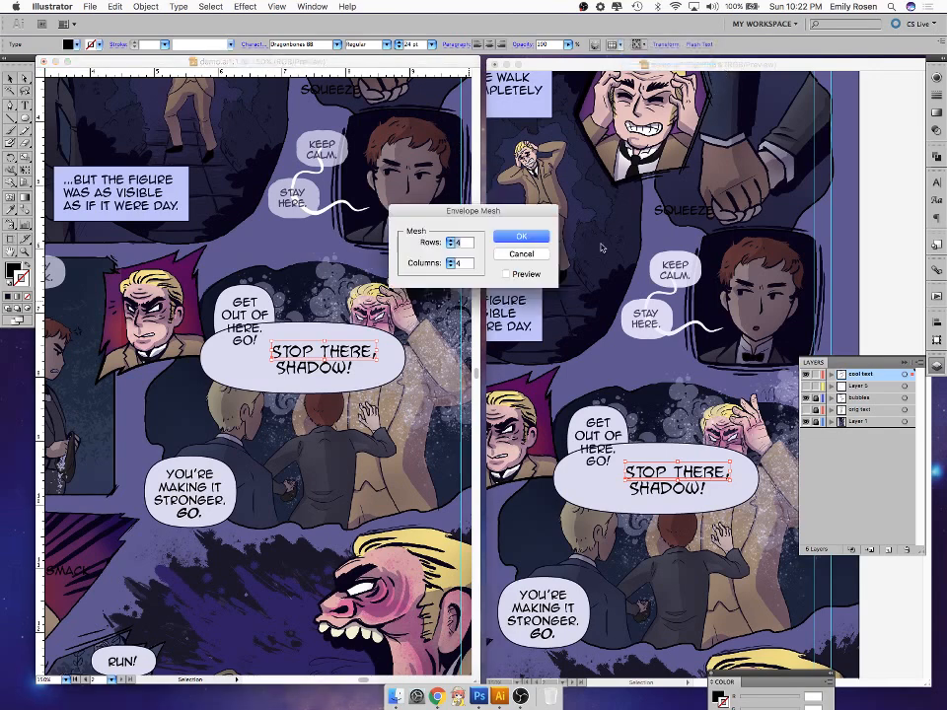
{"action": "type", "text": "2"}
{"action": "left_click", "coordinate": [519, 238]}
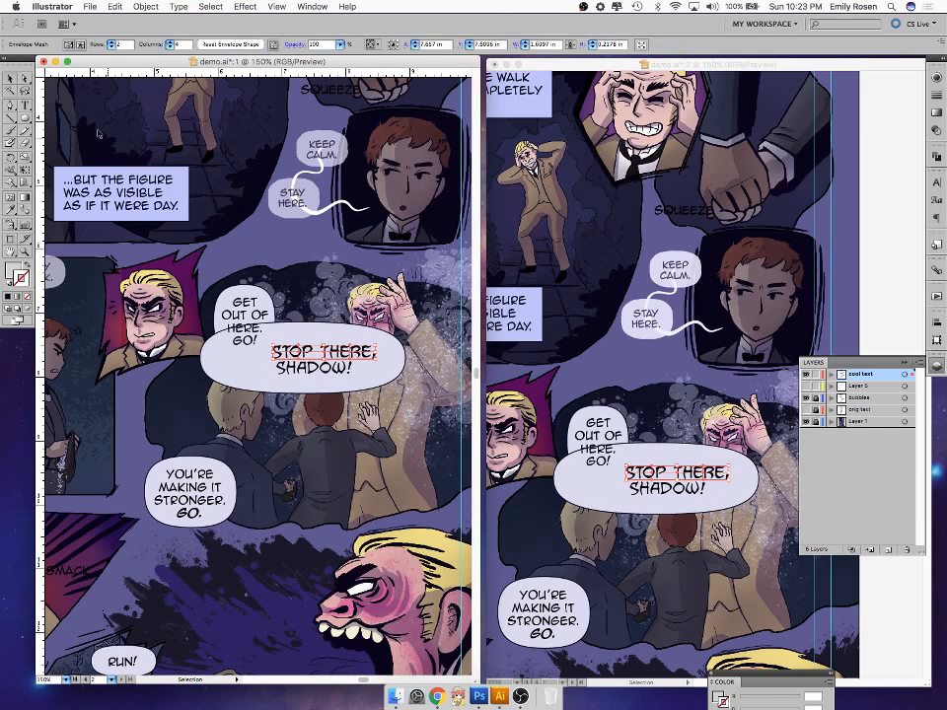
- Try distorting "STOP THERE," by pulling the mesh points over "STOP" and "THERE," upward
{"action": "key", "text": "a"}
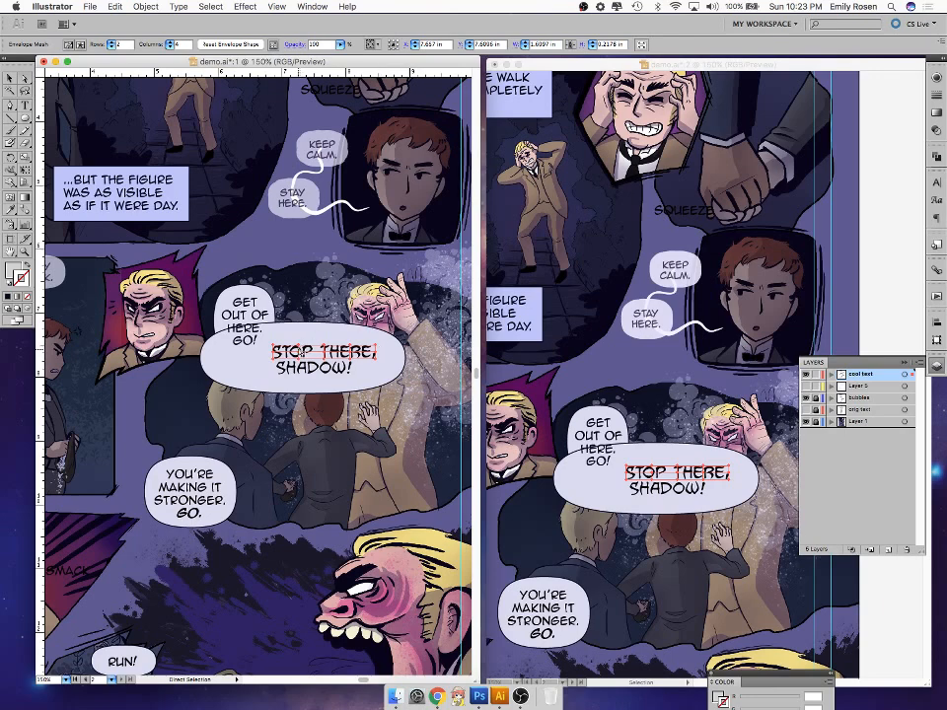
{"action": "key", "text": "u"}
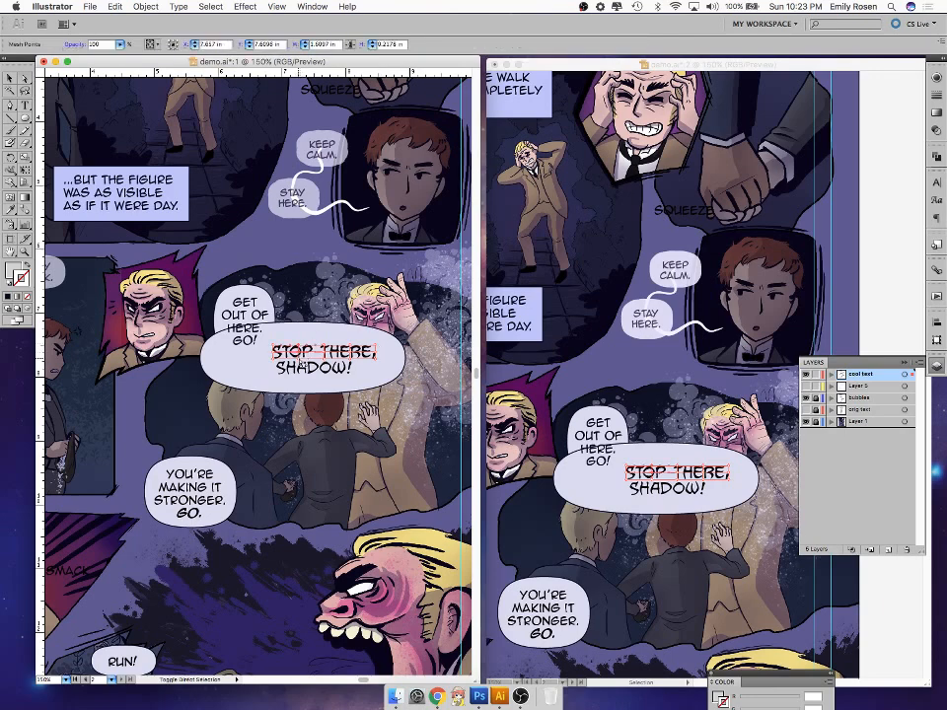
{"action": "left_click", "coordinate": [300, 346]}
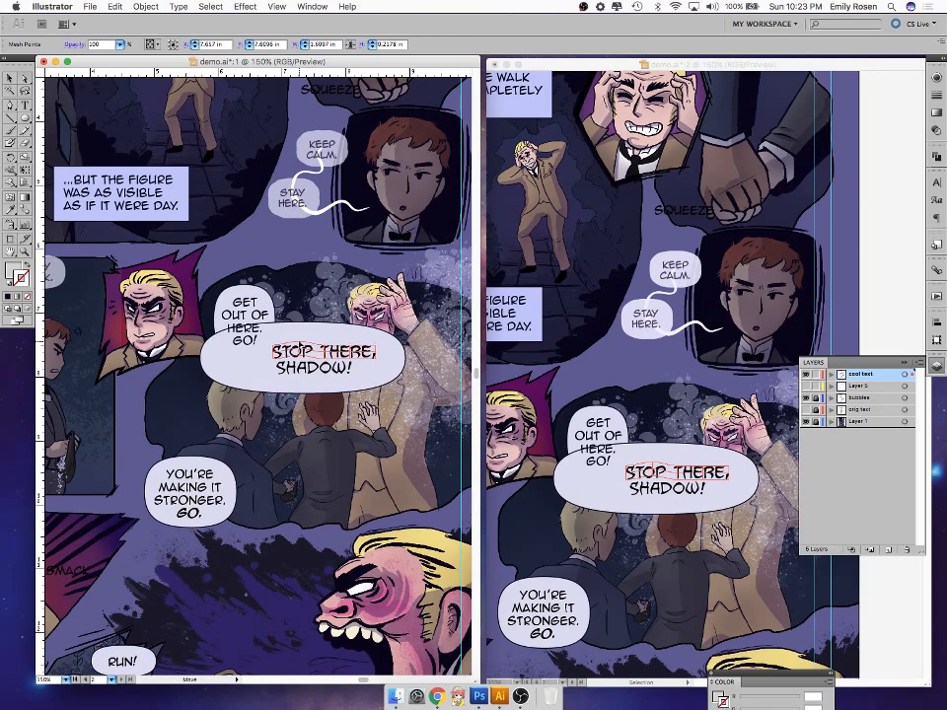
{"action": "left_click_drag", "start_coordinate": [300, 344], "coordinate": [300, 342]}
{"action": "left_click", "coordinate": [350, 359]}
{"action": "left_click", "coordinate": [351, 352]}
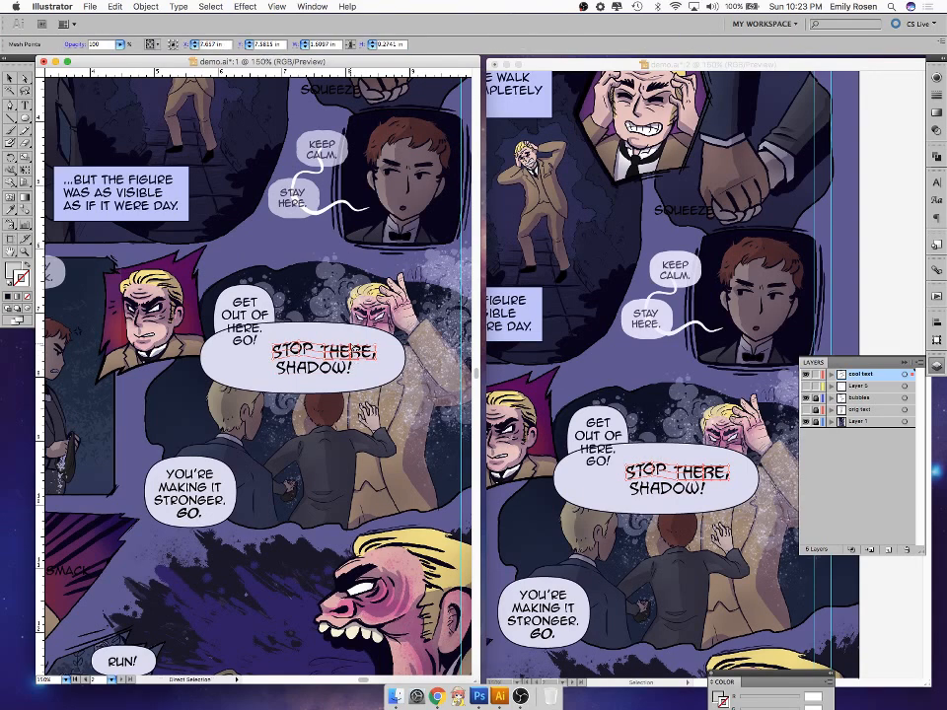
{"action": "left_click_drag", "start_coordinate": [351, 344], "coordinate": [325, 348]}
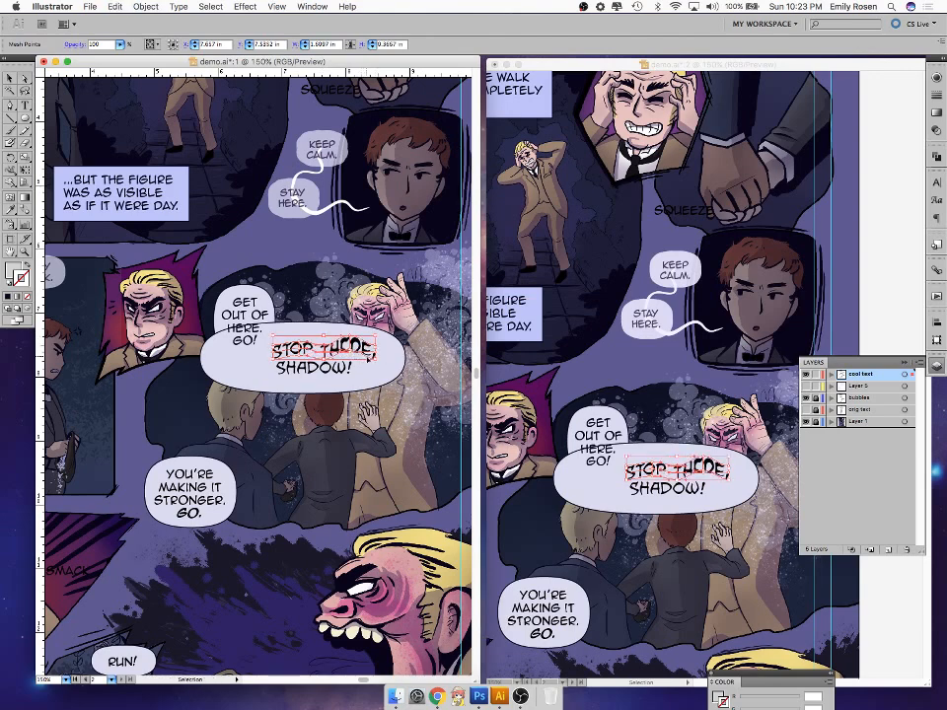
- Undo the distortion of "THERE," and raise the mesh points near the middle of the lettering
{"action": "key", "text": "super+shift+a"}
{"action": "left_click", "coordinate": [327, 352]}
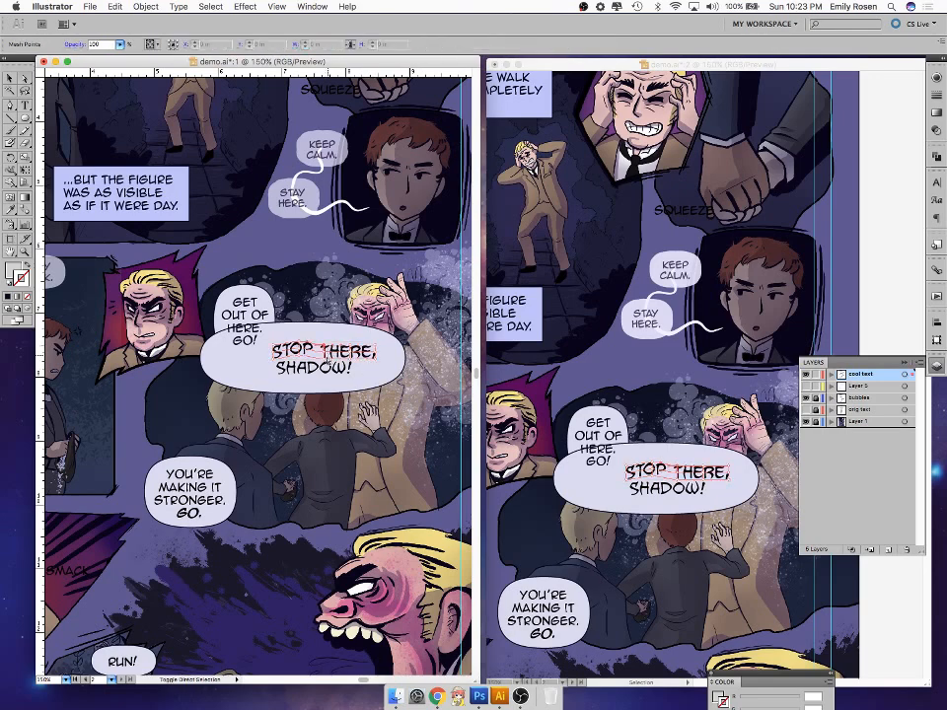
{"action": "left_click_drag", "start_coordinate": [325, 356], "coordinate": [327, 346]}
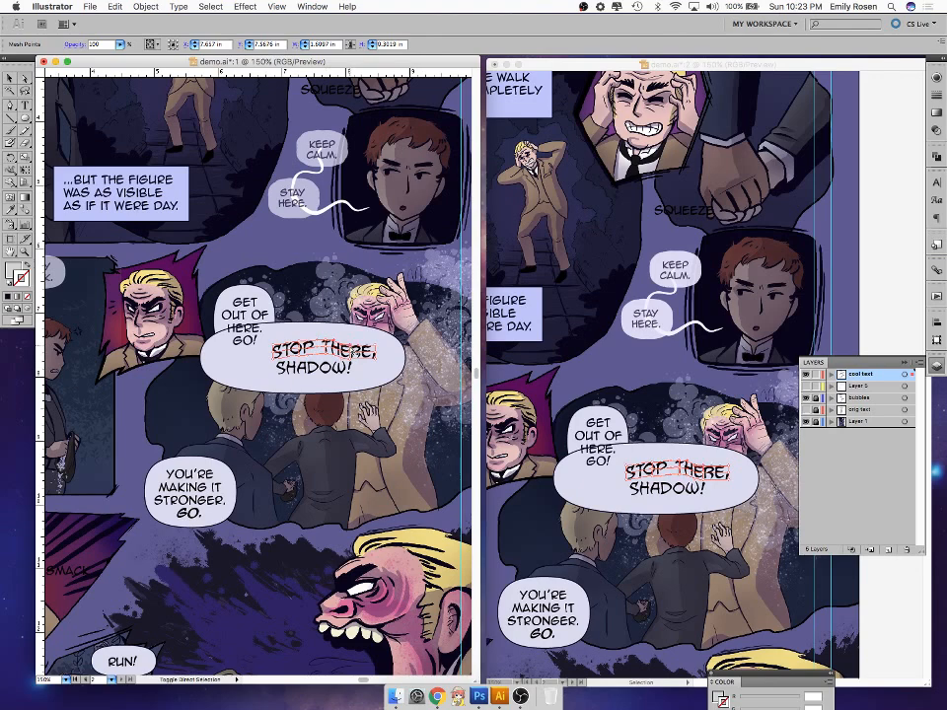
- Move the "SHADOW!" lettering down below the bubble, clear of the "STOP THERE," mesh
{"action": "left_click", "coordinate": [349, 367], "text": "shift"}
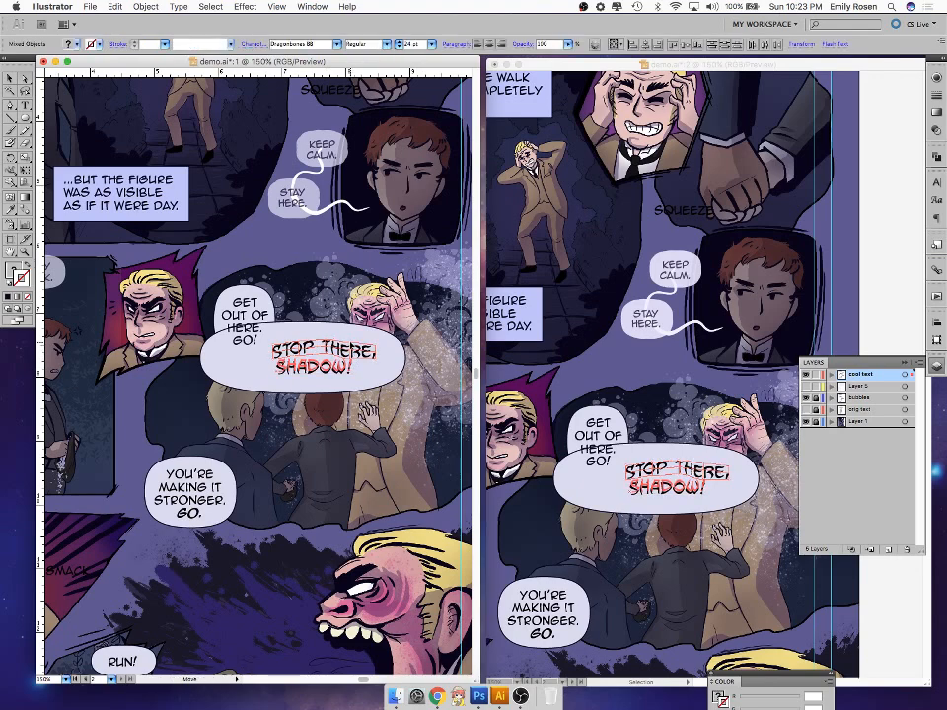
{"action": "left_click", "coordinate": [353, 383]}
{"action": "key", "text": "v"}
{"action": "left_click_drag", "start_coordinate": [343, 368], "coordinate": [346, 395]}
- Raise the mesh point above "THERE," and pull the mesh corner by its comma slightly down
{"action": "key", "text": "a"}
{"action": "left_click", "coordinate": [359, 361]}
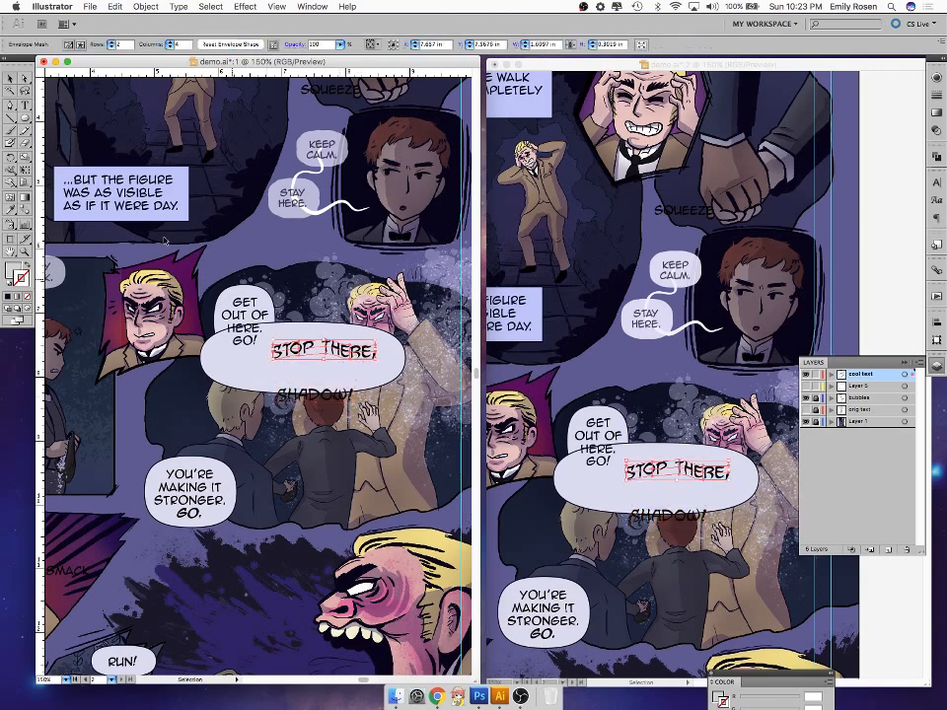
{"action": "left_click", "coordinate": [352, 361]}
{"action": "left_click_drag", "start_coordinate": [353, 346], "coordinate": [353, 340]}
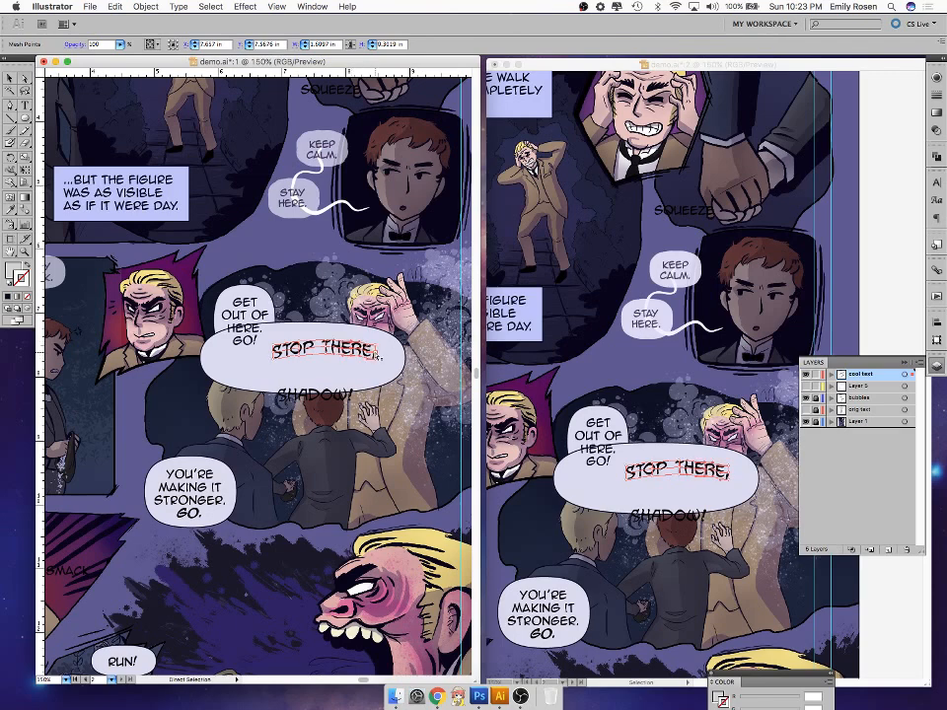
{"action": "left_click_drag", "start_coordinate": [376, 359], "coordinate": [377, 362]}
{"action": "left_click", "coordinate": [416, 355]}
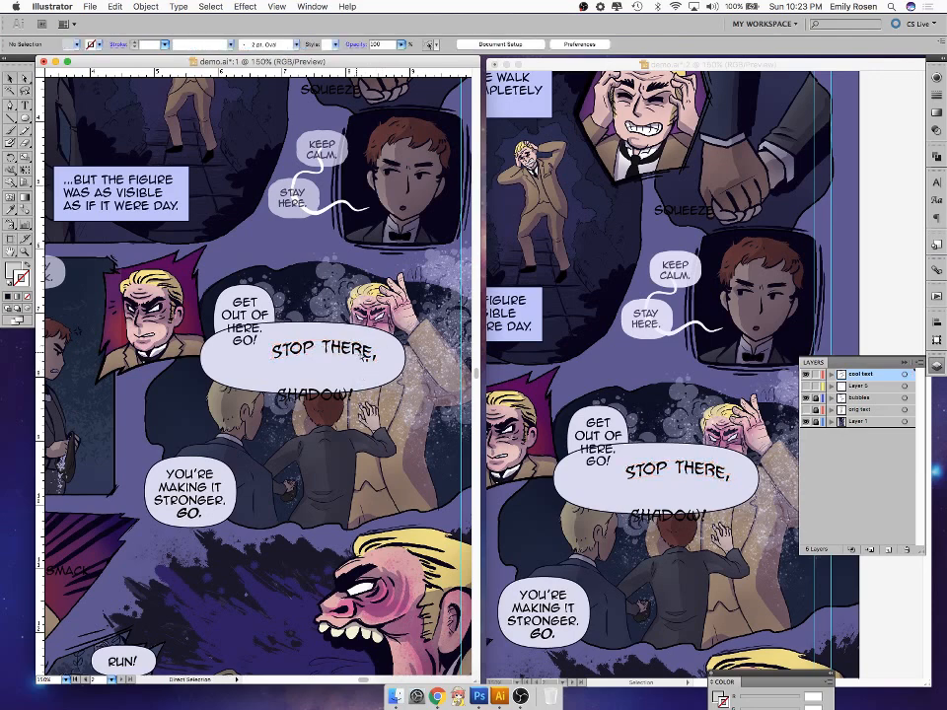
- Undo the mesh distortions on "STOP THERE," and the move of "SHADOW!"
{"action": "key", "text": "super+z"}
{"action": "key", "text": "super+z"}
{"action": "key", "text": "super+z"}
{"action": "key", "text": "super+z"}
{"action": "key", "text": "super+z"}
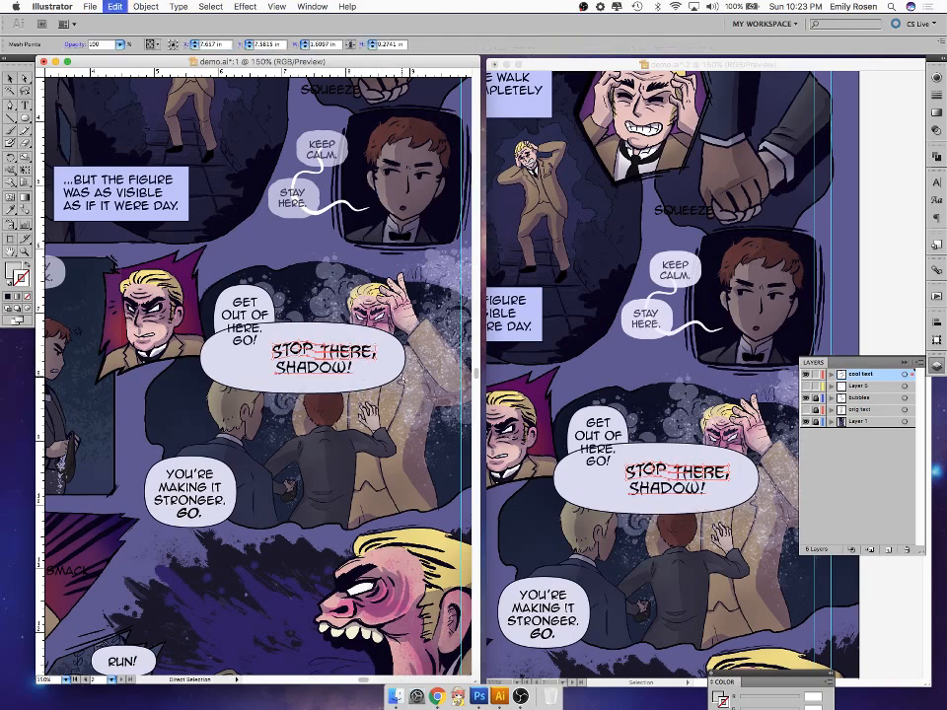
{"action": "key", "text": "v"}
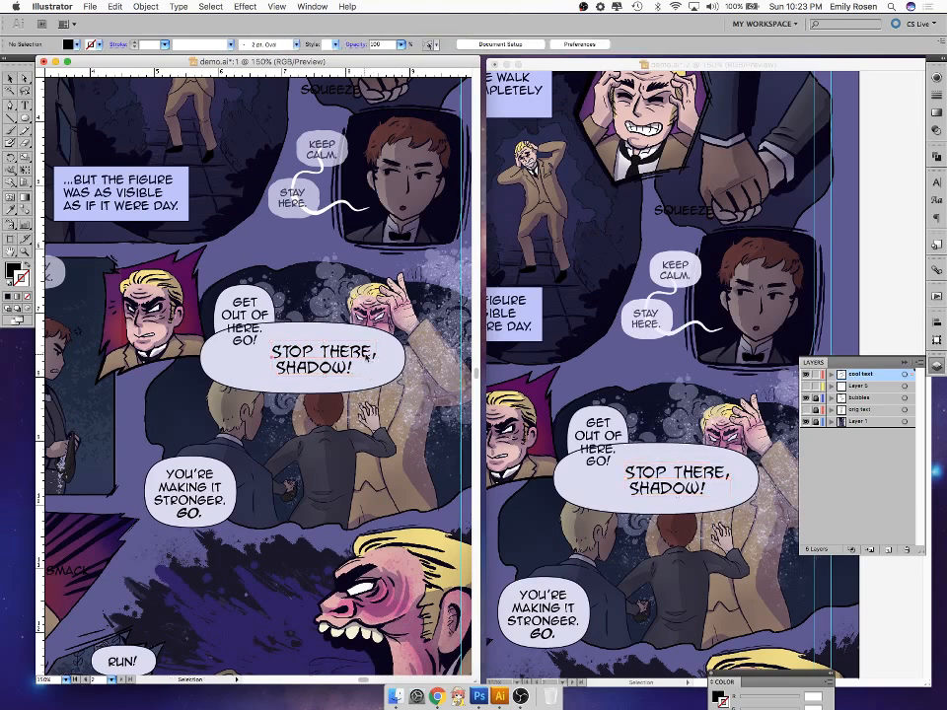
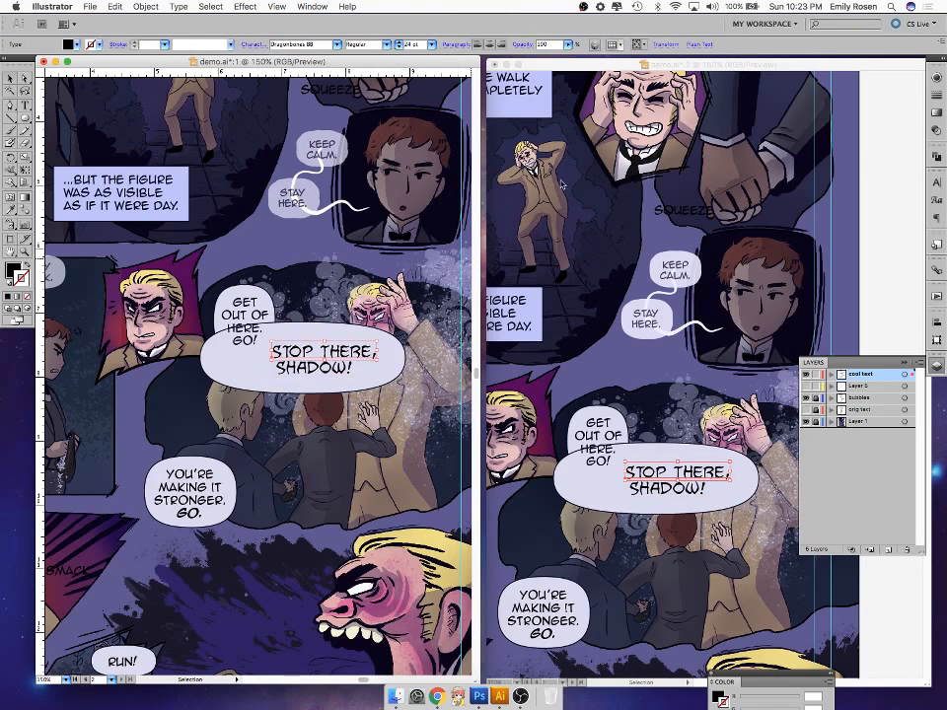
- Step through the edit history to restore the undistorted mesh on "STOP THERE," and the 24 pt "SHADOW!" lettering
{"action": "double_click", "coordinate": [365, 347]}
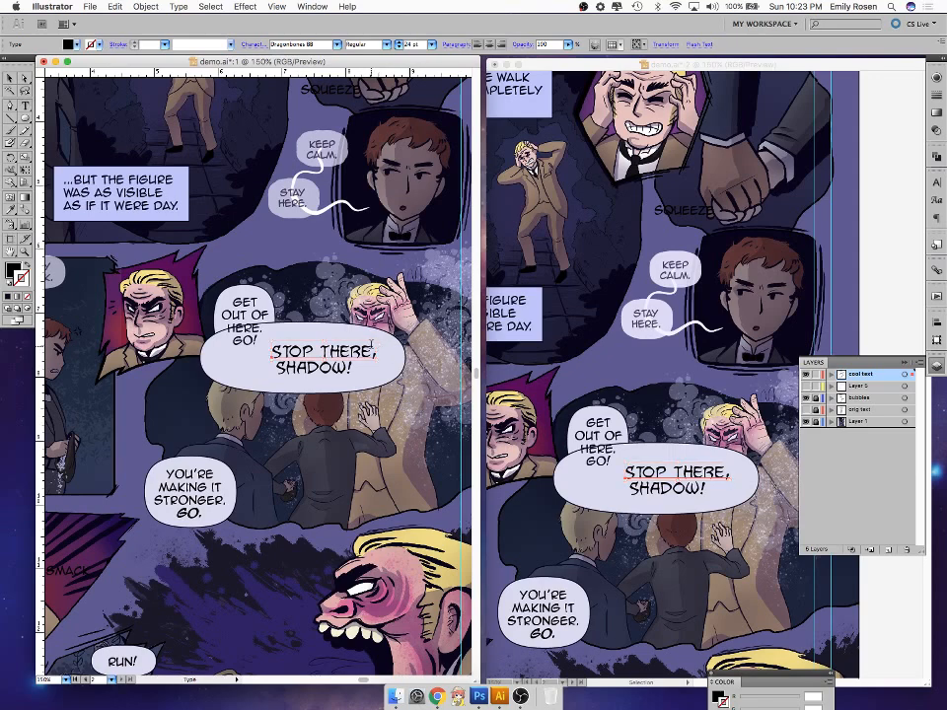
{"action": "left_click", "coordinate": [11, 78]}
{"action": "key", "text": "super+z"}
{"action": "key", "text": "super+z"}
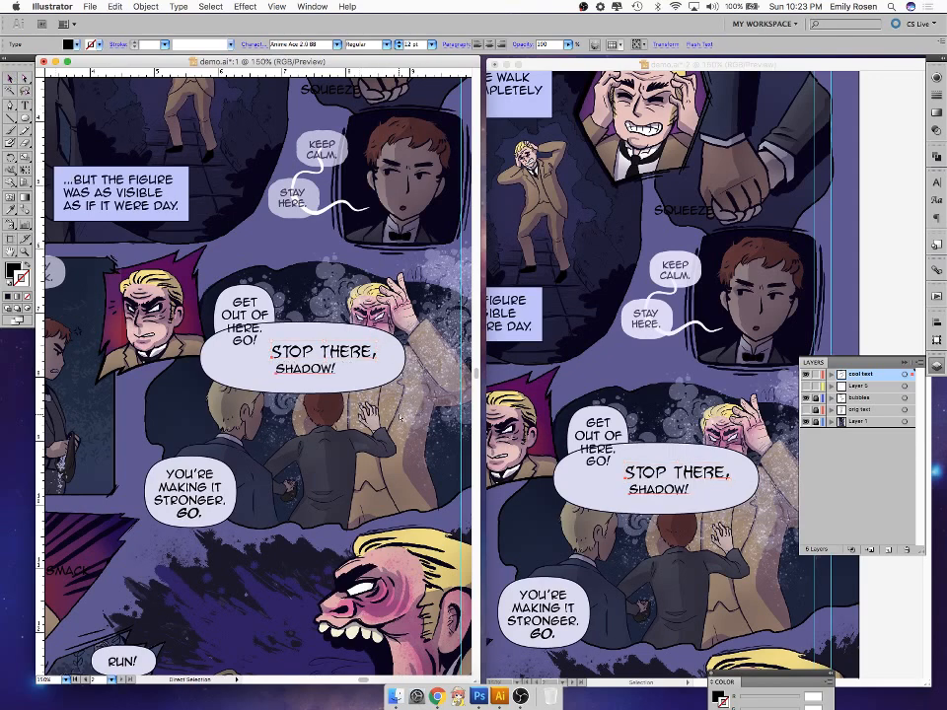
{"action": "key", "text": "super+shift+z"}
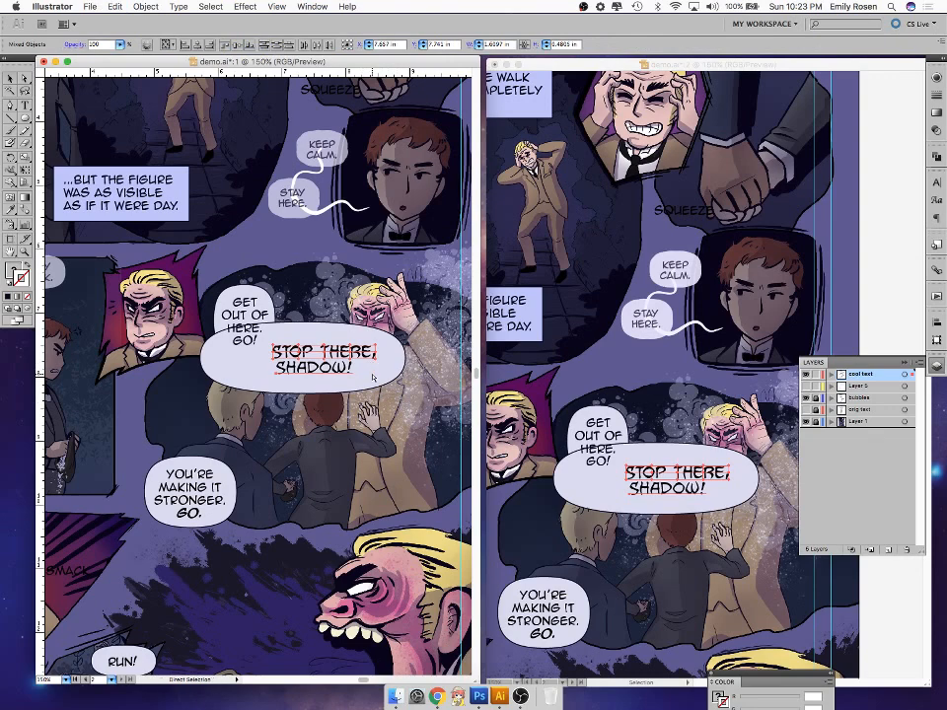
- Warp the "STOP THERE," lettering with a horizontal Flag envelope at 28% bend and 0% horizontal and vertical distortion
{"action": "key", "text": "super+shift+z"}
{"action": "left_click", "coordinate": [365, 358]}
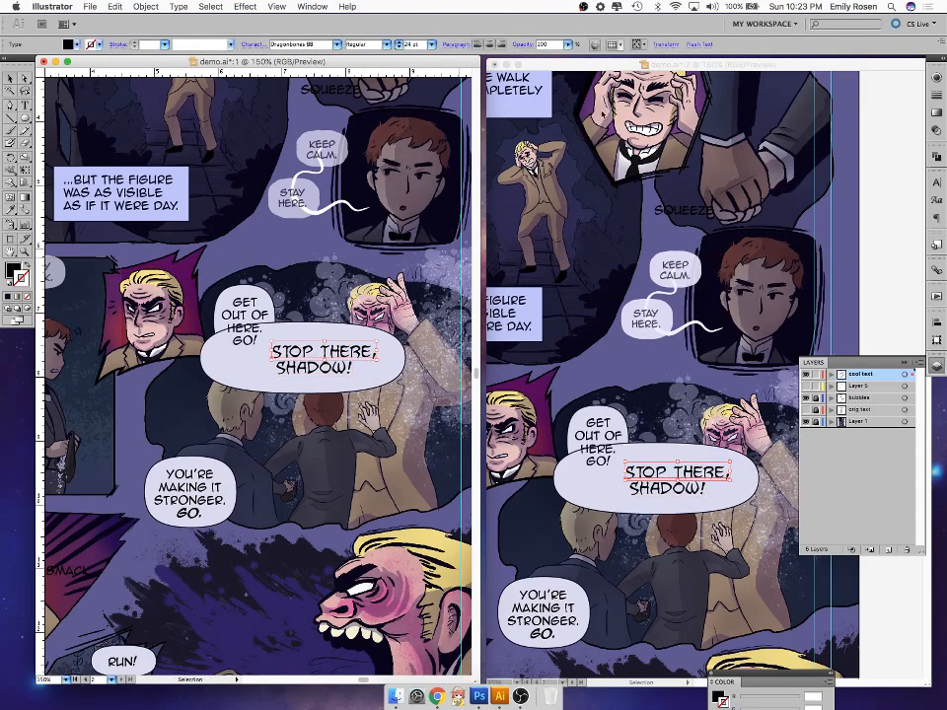
{"action": "left_click", "coordinate": [614, 45]}
{"action": "left_click", "coordinate": [667, 48]}
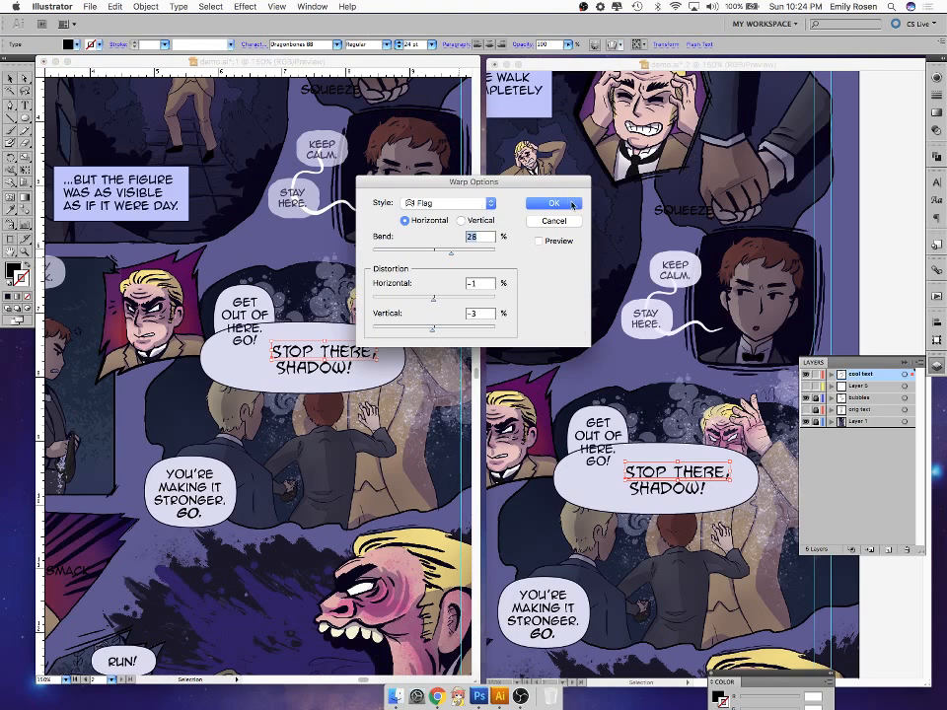
{"action": "left_click", "coordinate": [539, 241]}
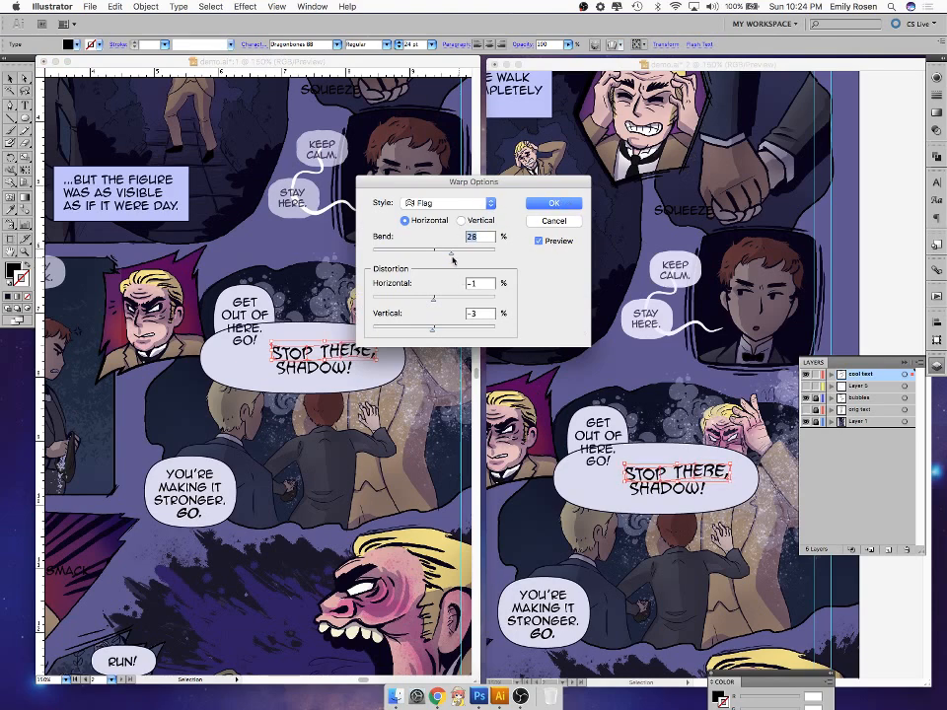
{"action": "left_click_drag", "start_coordinate": [436, 303], "coordinate": [440, 304]}
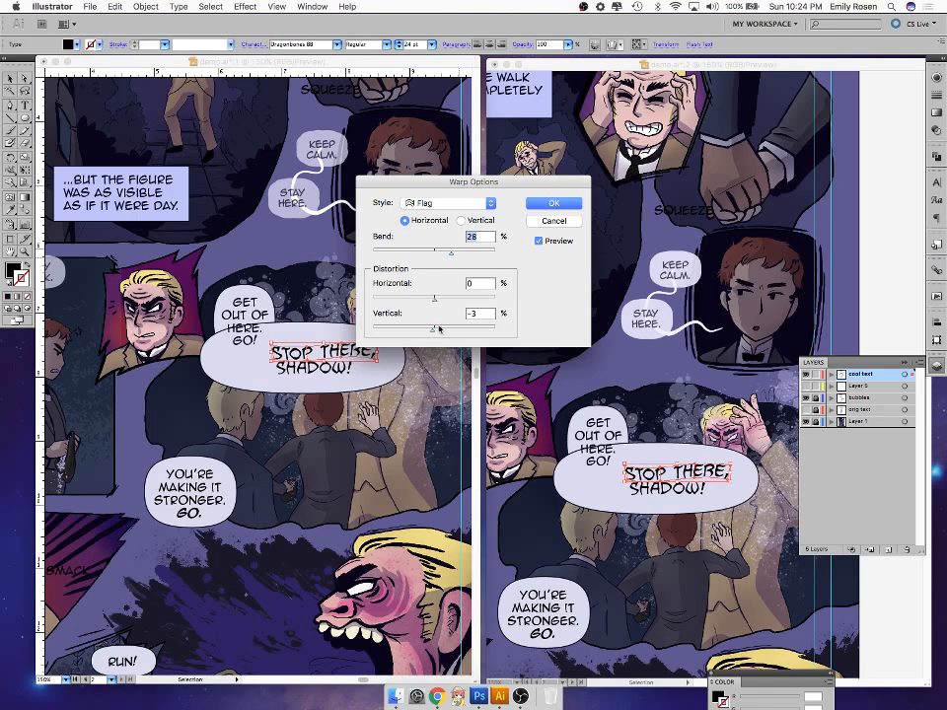
{"action": "left_click_drag", "start_coordinate": [434, 333], "coordinate": [432, 333]}
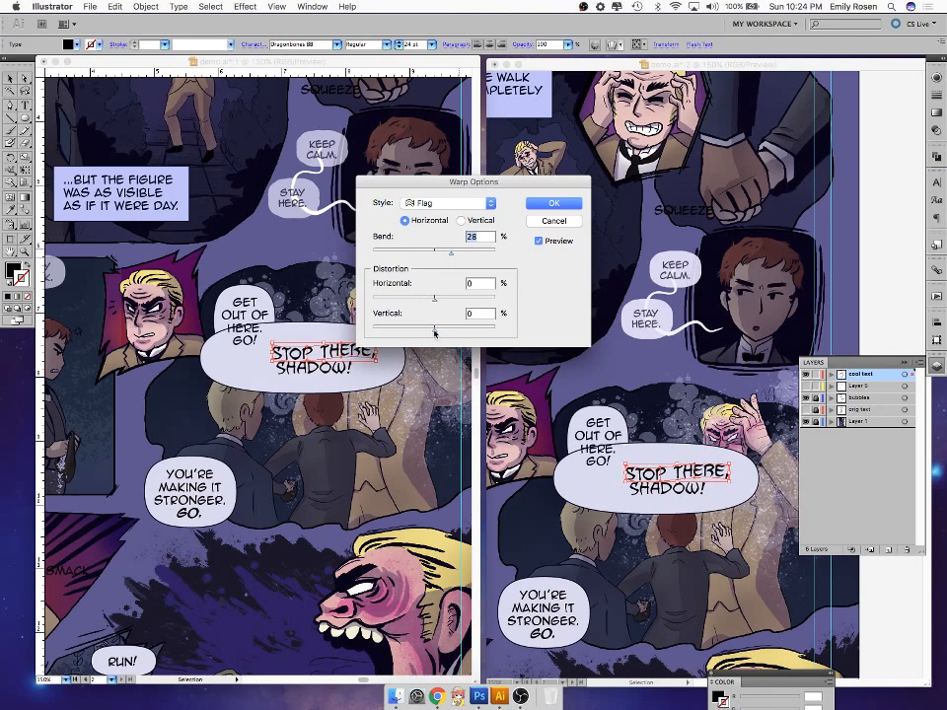
{"action": "key", "text": "Escape"}
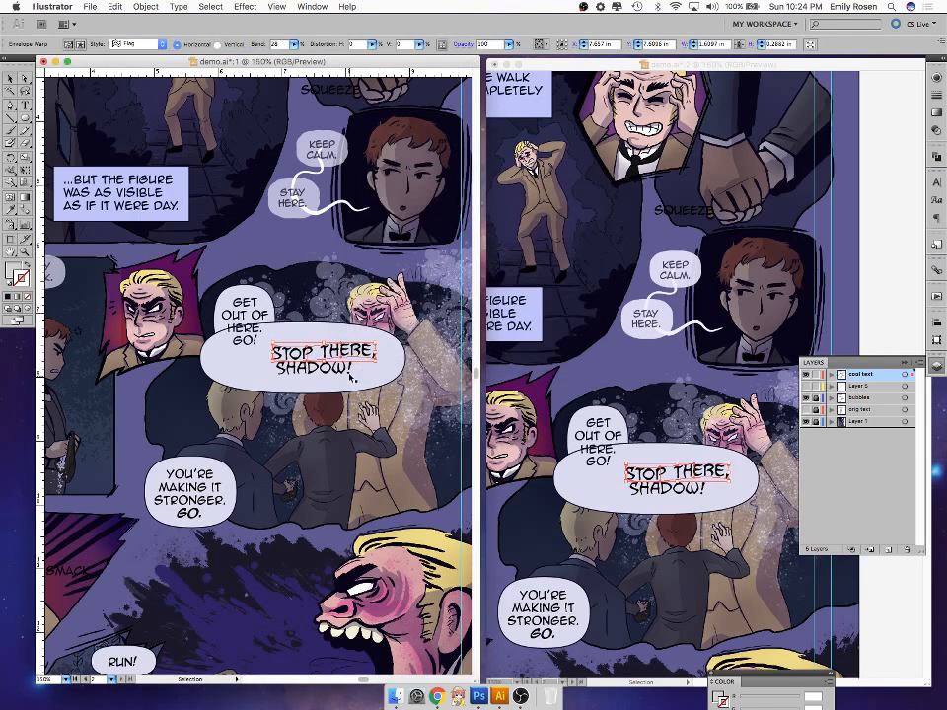
- Apply the same horizontal Flag warp at 28% bend with no distortion to the "SHADOW!" lettering
{"action": "left_click", "coordinate": [642, 44]}
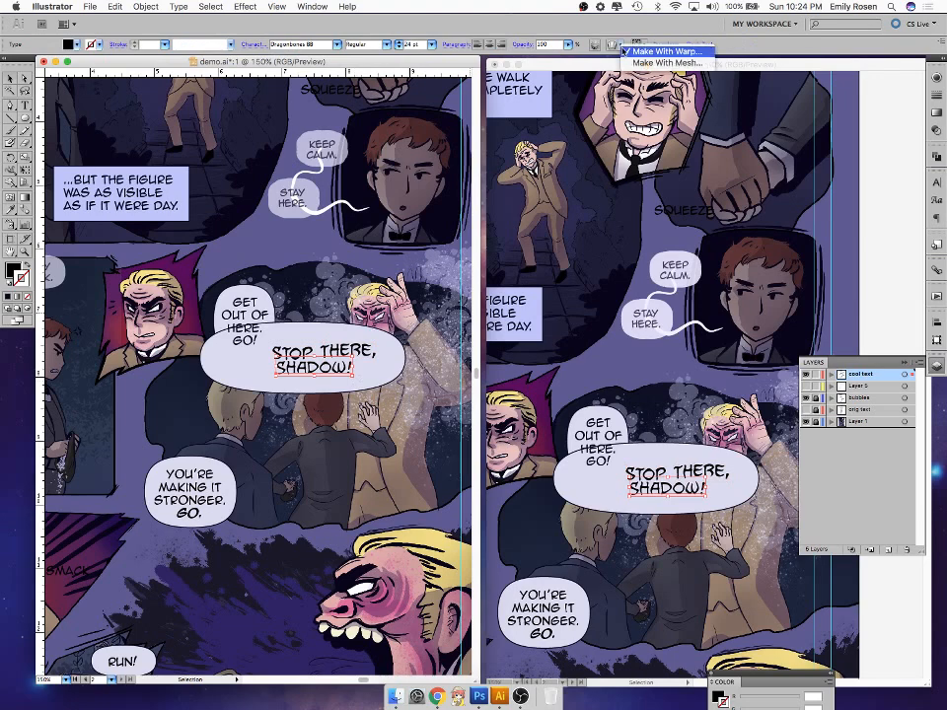
{"action": "left_click", "coordinate": [698, 51]}
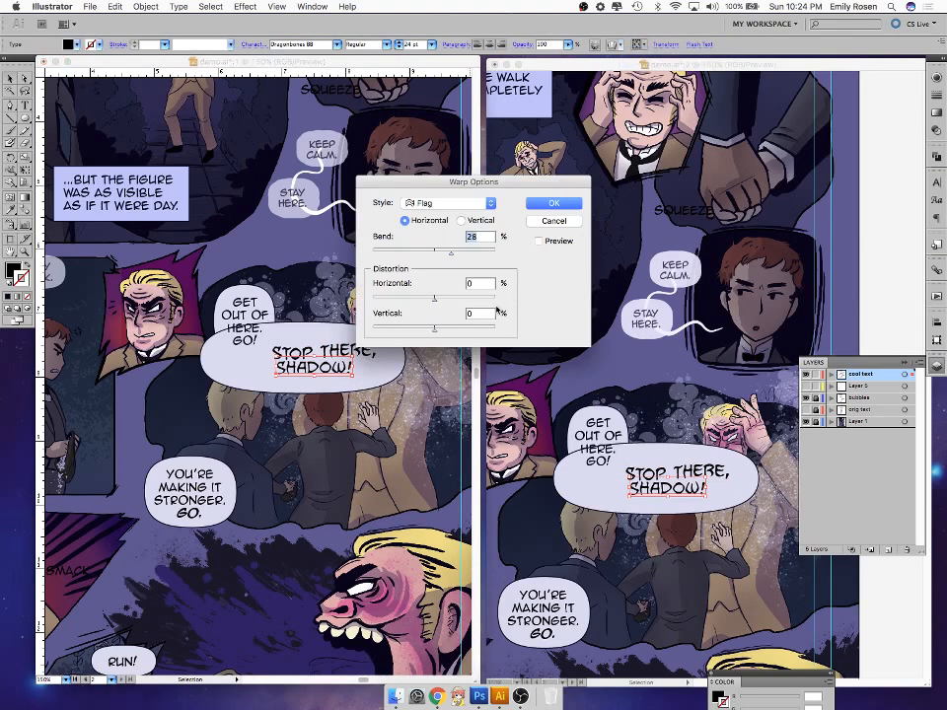
{"action": "left_click", "coordinate": [545, 243]}
{"action": "left_click", "coordinate": [555, 220]}
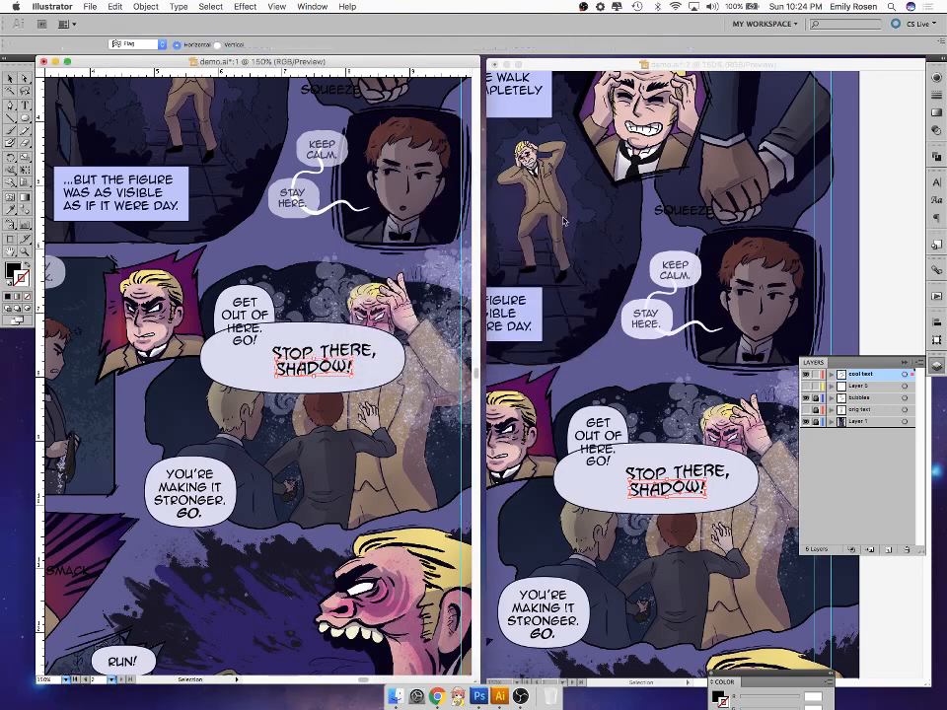
- Scale both warped lines together to about 1.71 in wide and shift them toward the bubble's left half
{"action": "left_click", "coordinate": [367, 352], "text": "shift"}
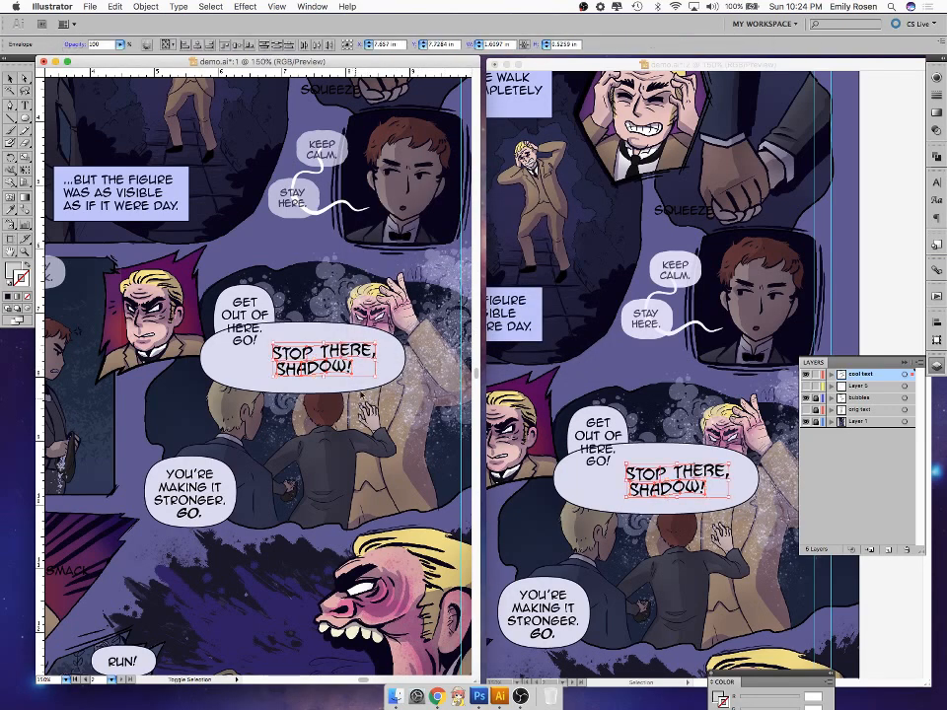
{"action": "left_click_drag", "start_coordinate": [377, 342], "coordinate": [393, 335]}
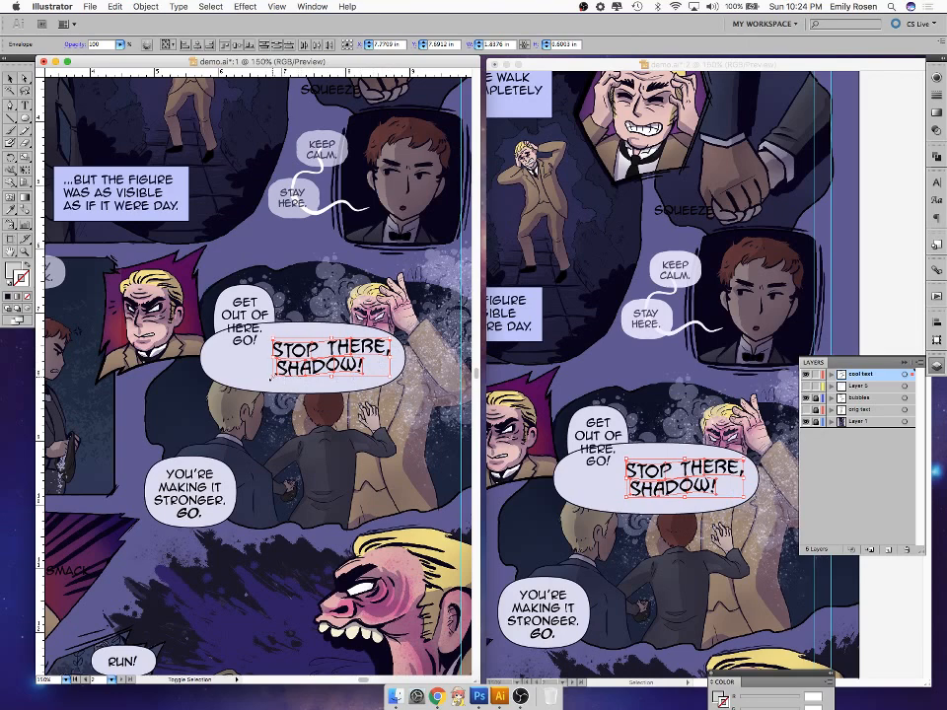
{"action": "left_click_drag", "start_coordinate": [273, 377], "coordinate": [258, 383]}
{"action": "mouse_move", "coordinate": [390, 381]}
{"action": "left_mouse_down"}
{"action": "mouse_move", "coordinate": [344, 366]}
{"action": "mouse_move", "coordinate": [373, 375]}
{"action": "left_mouse_up"}
{"action": "left_click", "coordinate": [391, 390]}
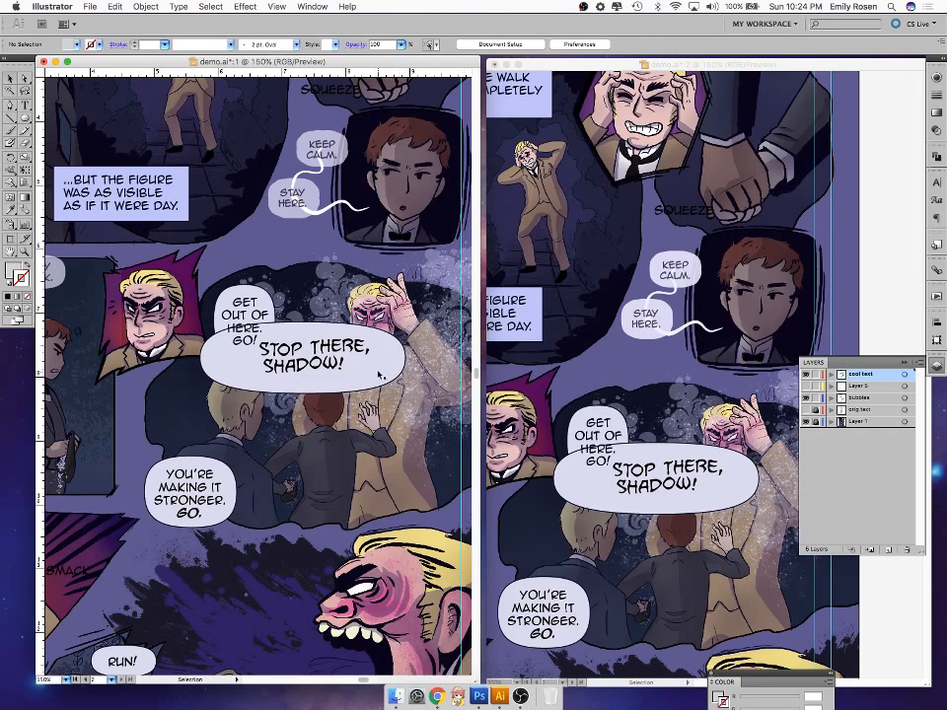
- Shrink the shout bubble to about 1.83 by 0.96 in, shift it right, and move the "GET OUT OF HERE. GO!" bubble clear with its text
{"action": "left_click", "coordinate": [398, 352]}
{"action": "left_click_drag", "start_coordinate": [405, 324], "coordinate": [364, 338]}
{"action": "left_click_drag", "start_coordinate": [200, 395], "coordinate": [255, 377]}
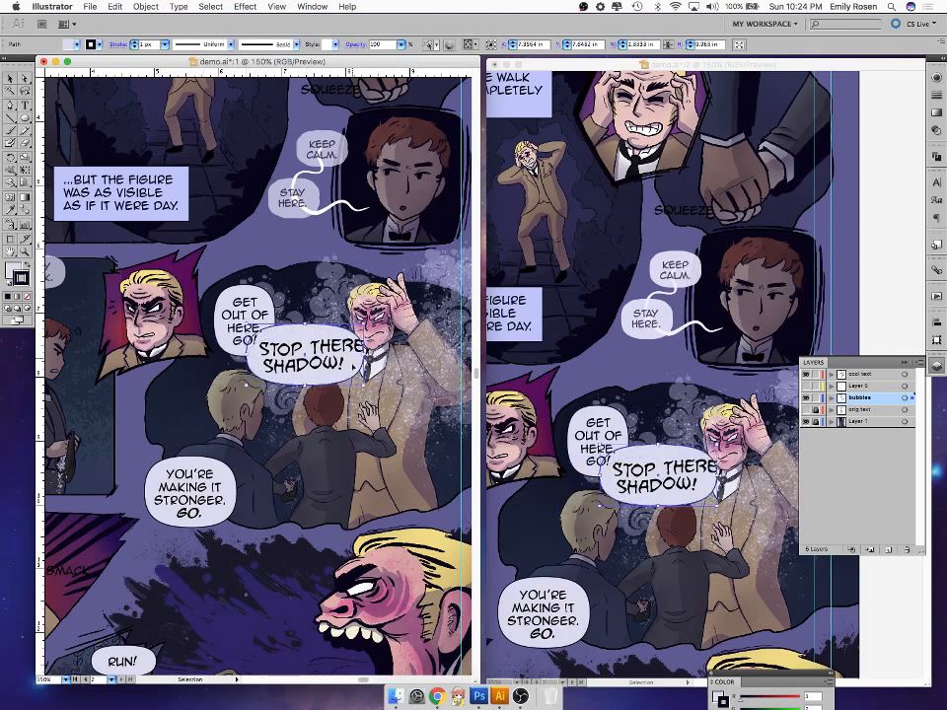
{"action": "left_click_drag", "start_coordinate": [313, 381], "coordinate": [331, 378]}
{"action": "left_click_drag", "start_coordinate": [238, 269], "coordinate": [235, 333]}
{"action": "left_click", "coordinate": [339, 396]}
- Scale the "STOP THERE, SHADOW!" lettering to about 1.54 by 0.50 in and reposition it over its bubble
{"action": "left_click", "coordinate": [323, 365]}
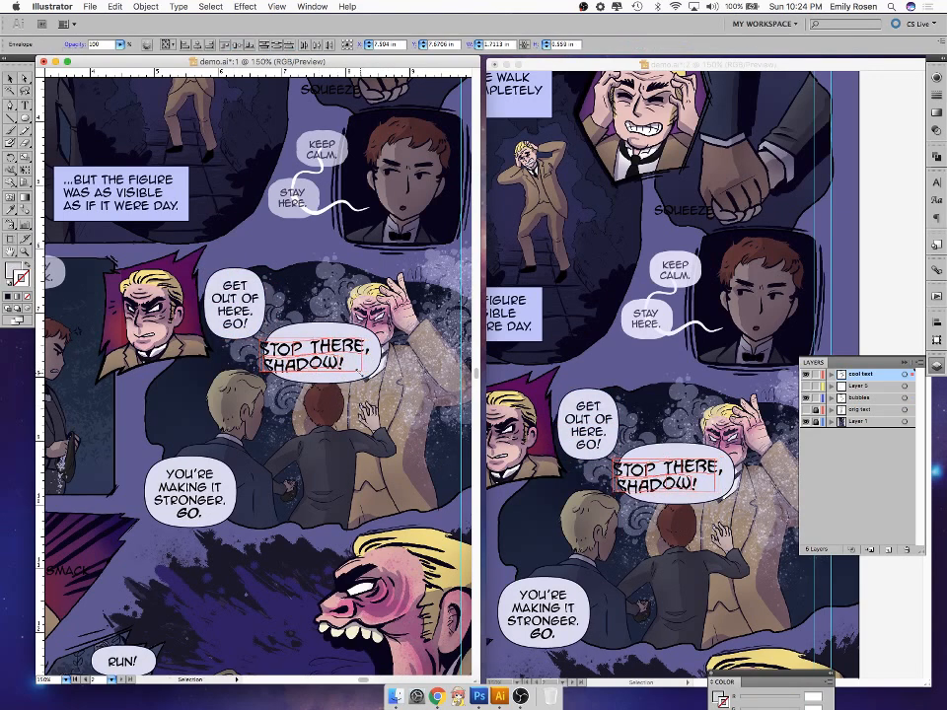
{"action": "left_click_drag", "start_coordinate": [323, 364], "coordinate": [331, 357]}
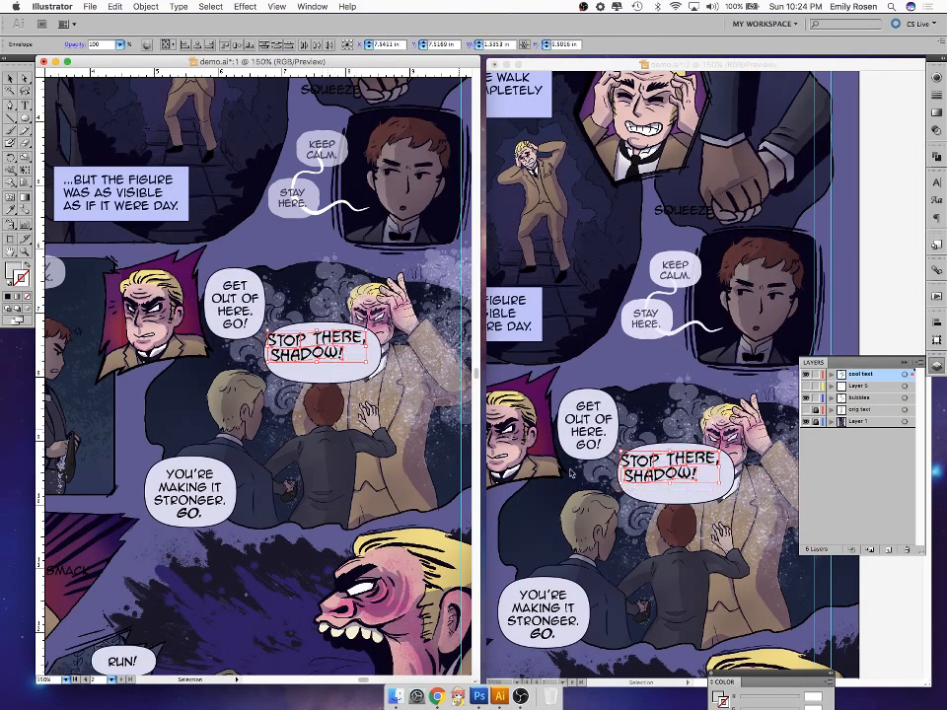
{"action": "left_click", "coordinate": [623, 521]}
{"action": "key", "text": "super+minus"}
{"action": "key", "text": "v"}
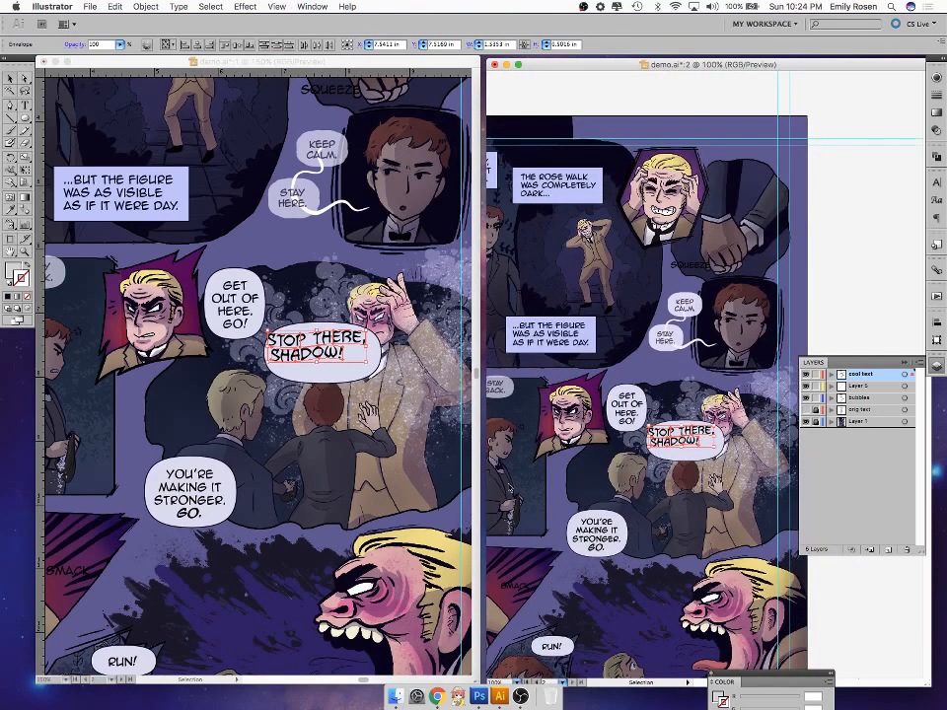
{"action": "scroll", "coordinate": [592, 493], "scroll_direction": "down", "scroll_amount": 4}
{"action": "scroll", "coordinate": [592, 493], "scroll_direction": "left", "scroll_amount": 4}
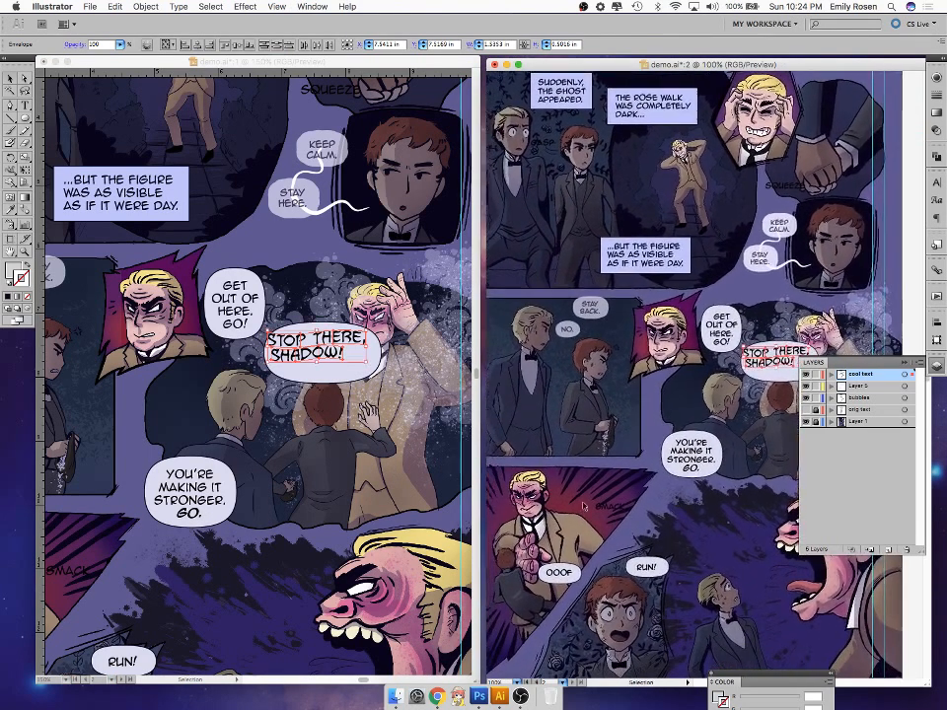
{"action": "left_click", "coordinate": [318, 358]}
{"action": "left_click_drag", "start_coordinate": [333, 356], "coordinate": [325, 357]}
- Tighten the shout bubble to about 1.67 by 0.72 in, shift it left off the blond man's face, and fit the warped lettering inside
{"action": "left_click", "coordinate": [276, 361]}
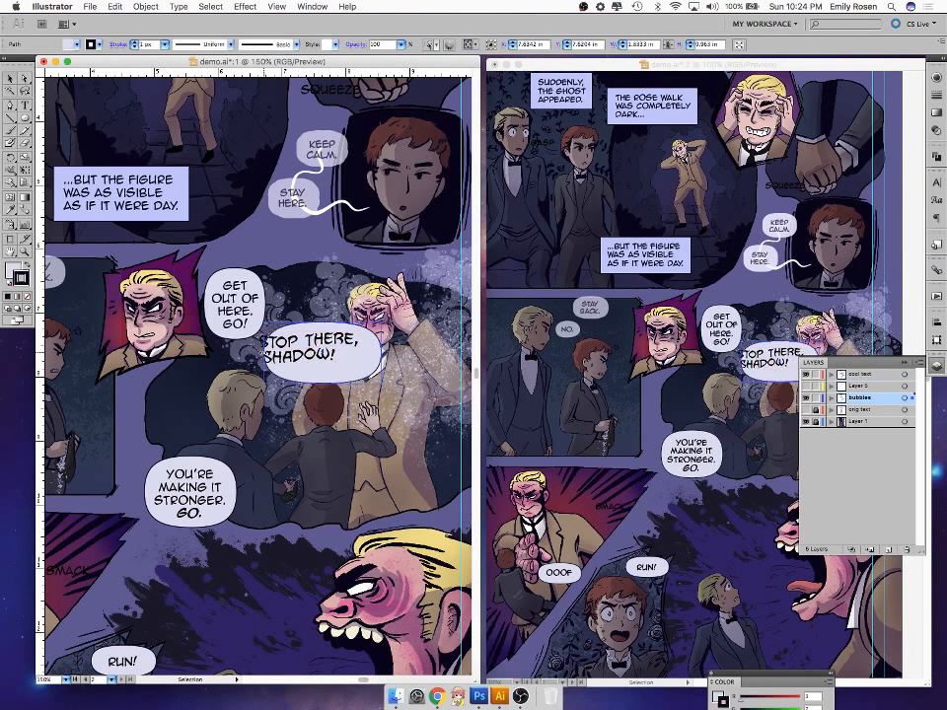
{"action": "left_click_drag", "start_coordinate": [264, 352], "coordinate": [248, 353]}
{"action": "left_click_drag", "start_coordinate": [315, 382], "coordinate": [313, 375]}
{"action": "left_click_drag", "start_coordinate": [381, 349], "coordinate": [355, 369]}
{"action": "left_click", "coordinate": [322, 338]}
{"action": "left_click", "coordinate": [321, 353], "text": "shift"}
{"action": "left_click", "coordinate": [347, 362]}
{"action": "left_click", "coordinate": [314, 361], "text": "shift"}
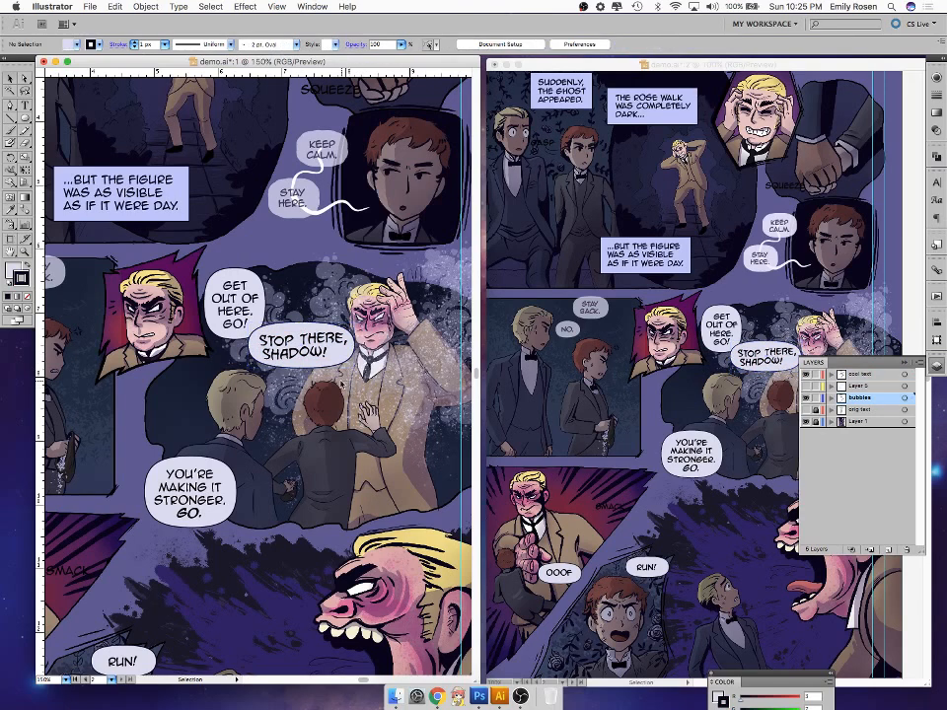
- Nudge the shout bubble and its lettering slightly left, and raise the "GET OUT OF HERE. GO!" bubble to clear the overlap
{"action": "mouse_move", "coordinate": [315, 366]}
{"action": "left_mouse_down"}
{"action": "mouse_move", "coordinate": [305, 345]}
{"action": "mouse_move", "coordinate": [310, 365]}
{"action": "left_mouse_up"}
{"action": "key", "text": "super+z"}
{"action": "left_click", "coordinate": [339, 387]}
{"action": "left_click", "coordinate": [339, 413]}
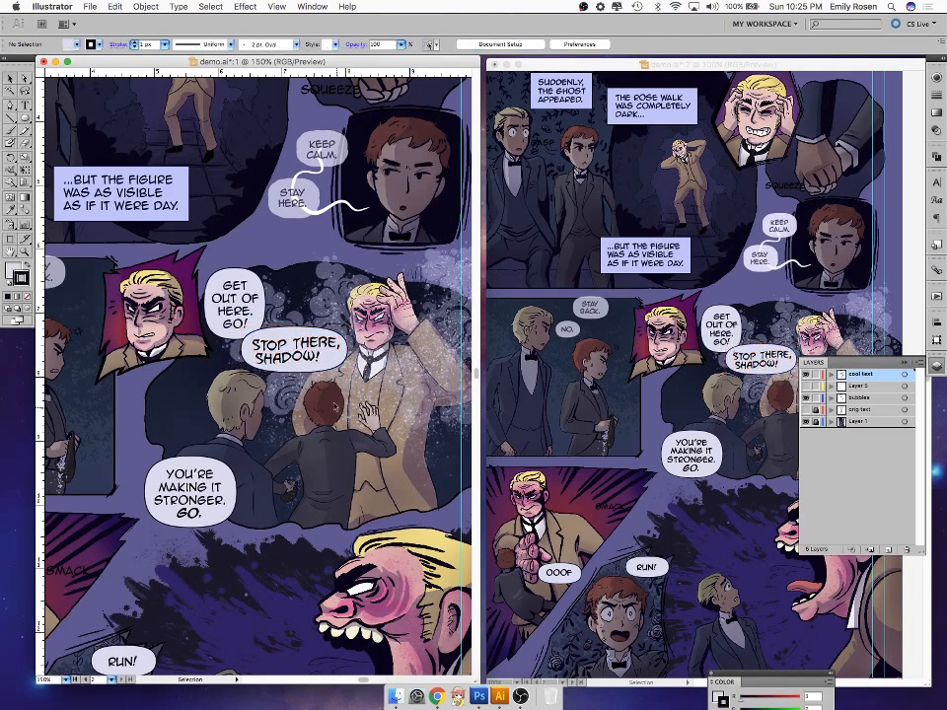
{"action": "left_click_drag", "start_coordinate": [271, 309], "coordinate": [243, 296]}
{"action": "left_click", "coordinate": [345, 379]}
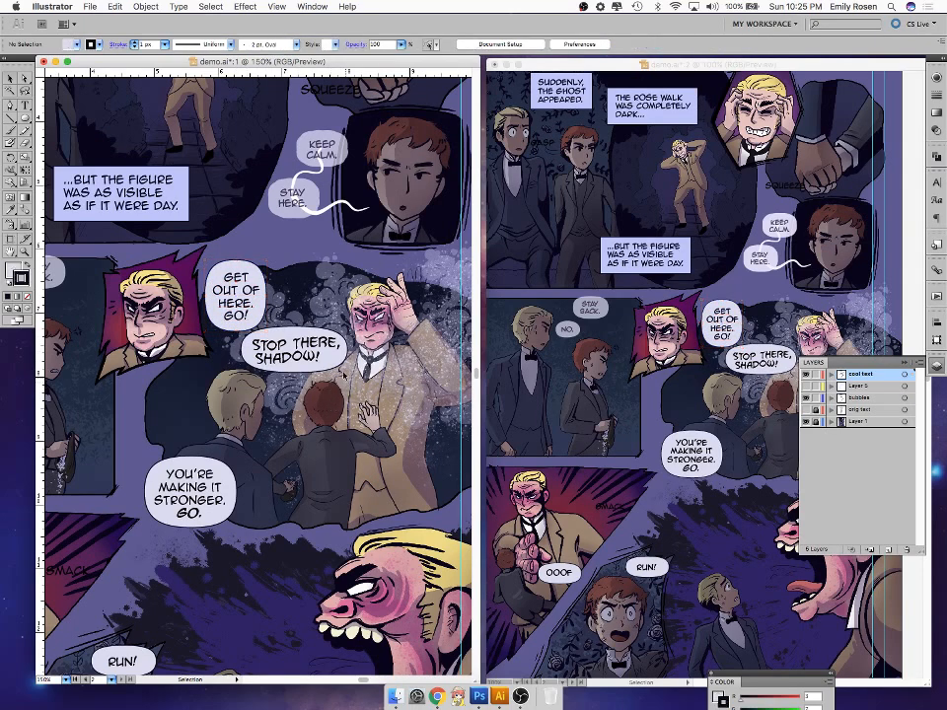
- Add extra anchor points around the outline of the "STOP THERE, SHADOW!" bubble
{"action": "left_click", "coordinate": [336, 367]}
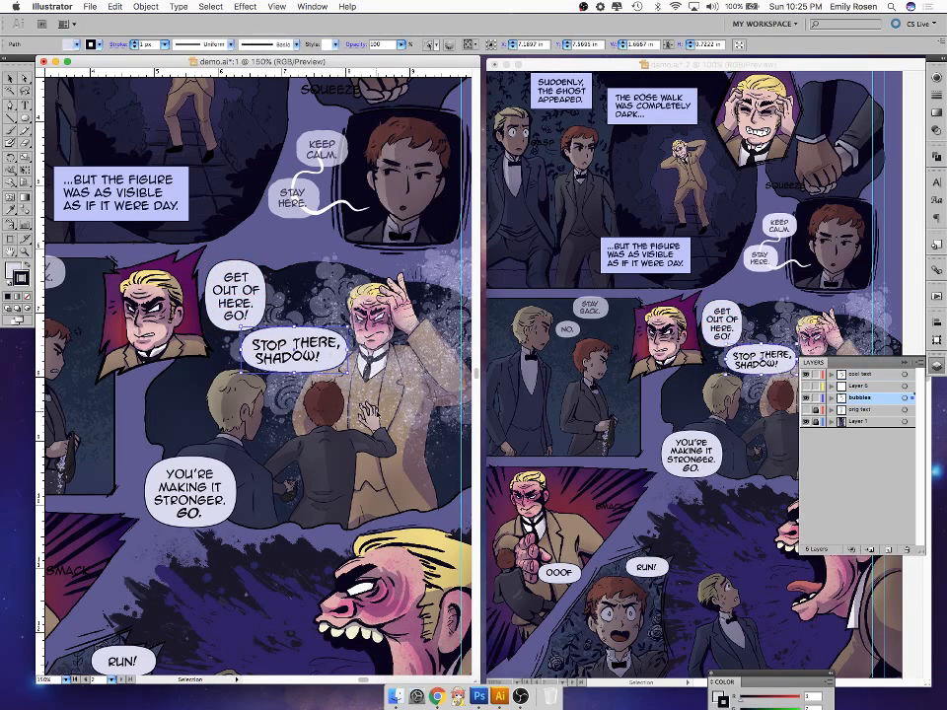
{"action": "left_click_drag", "start_coordinate": [9, 105], "coordinate": [112, 126]}
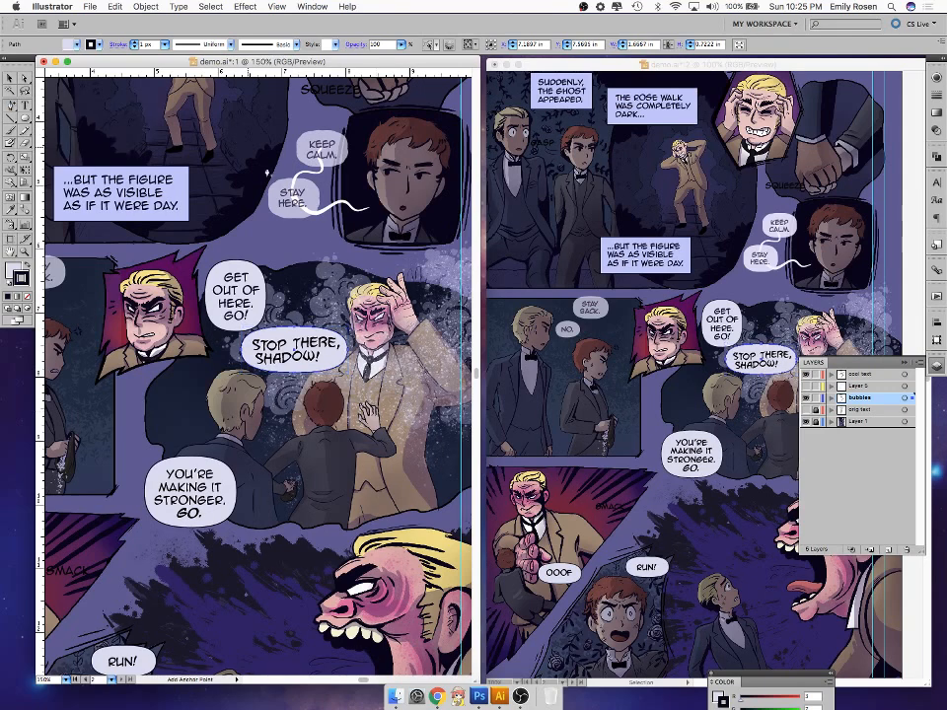
{"action": "left_click", "coordinate": [280, 373]}
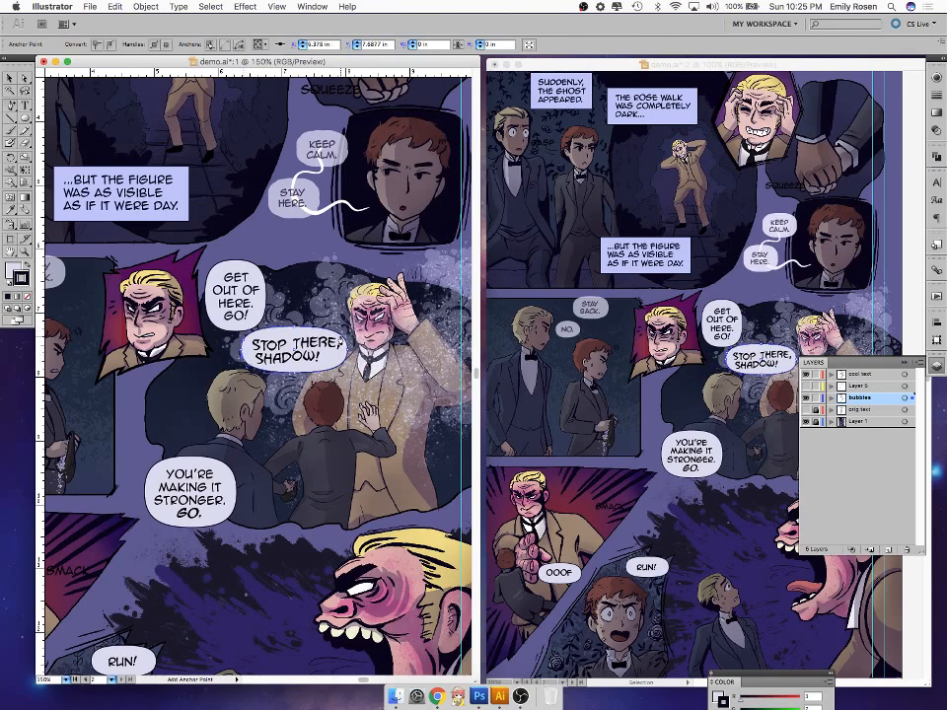
{"action": "left_click", "coordinate": [336, 340]}
{"action": "left_click", "coordinate": [329, 333]}
{"action": "left_click", "coordinate": [26, 78]}
- Apply a Pucker & Bloat effect at -16% to the shout bubble to give it a spiky outline
{"action": "left_click", "coordinate": [937, 78]}
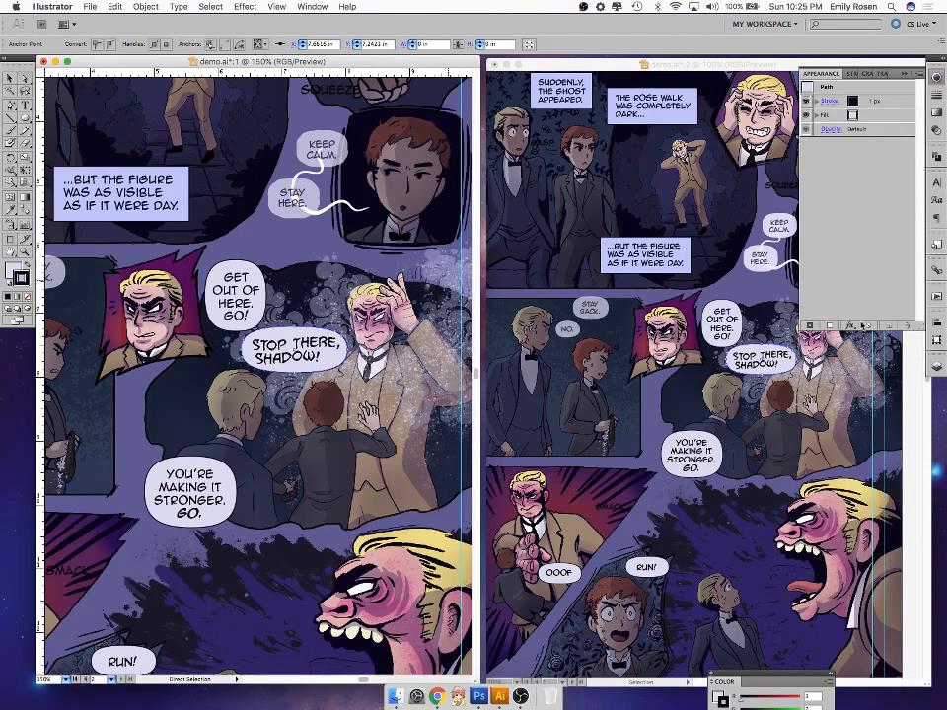
{"action": "left_click", "coordinate": [834, 325]}
{"action": "mouse_move", "coordinate": [868, 375]}
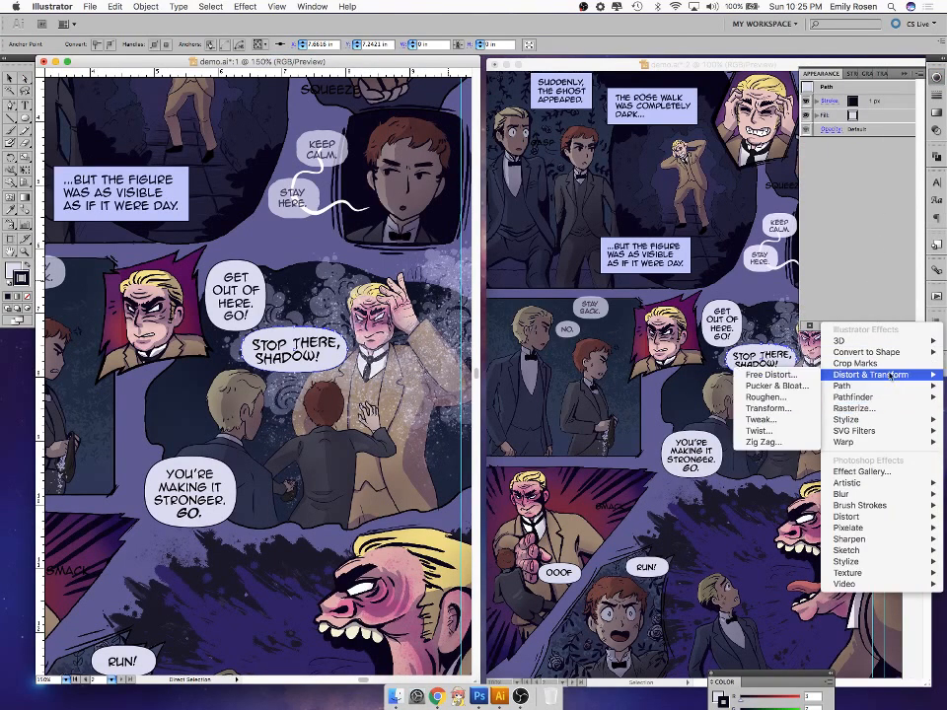
{"action": "left_click", "coordinate": [775, 386]}
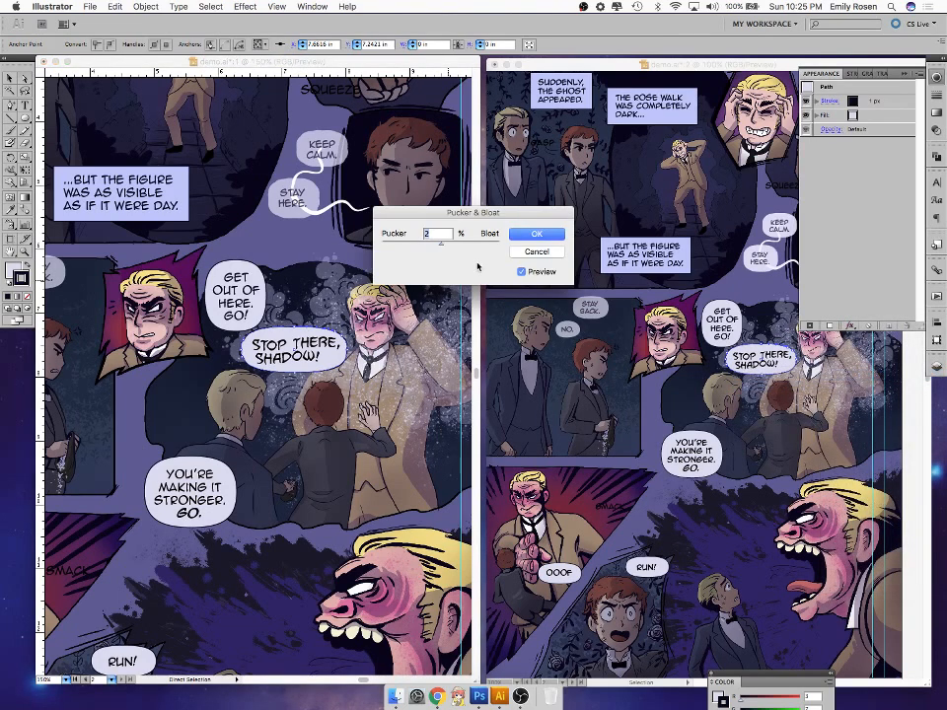
{"action": "left_click_drag", "start_coordinate": [441, 244], "coordinate": [432, 247]}
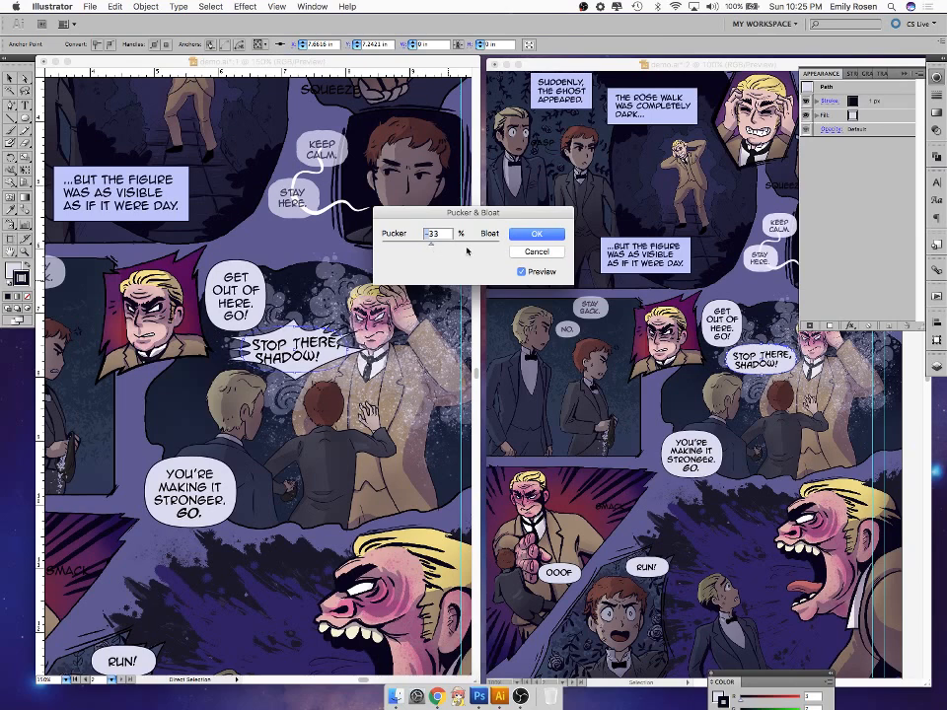
{"action": "left_click_drag", "start_coordinate": [434, 248], "coordinate": [436, 248]}
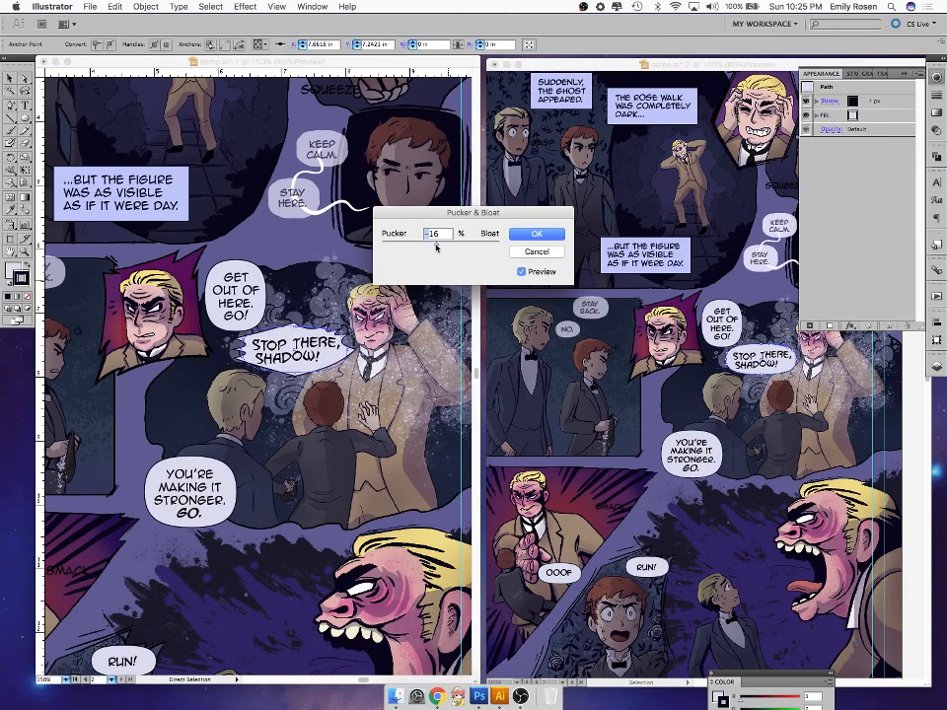
{"action": "left_click", "coordinate": [534, 234]}
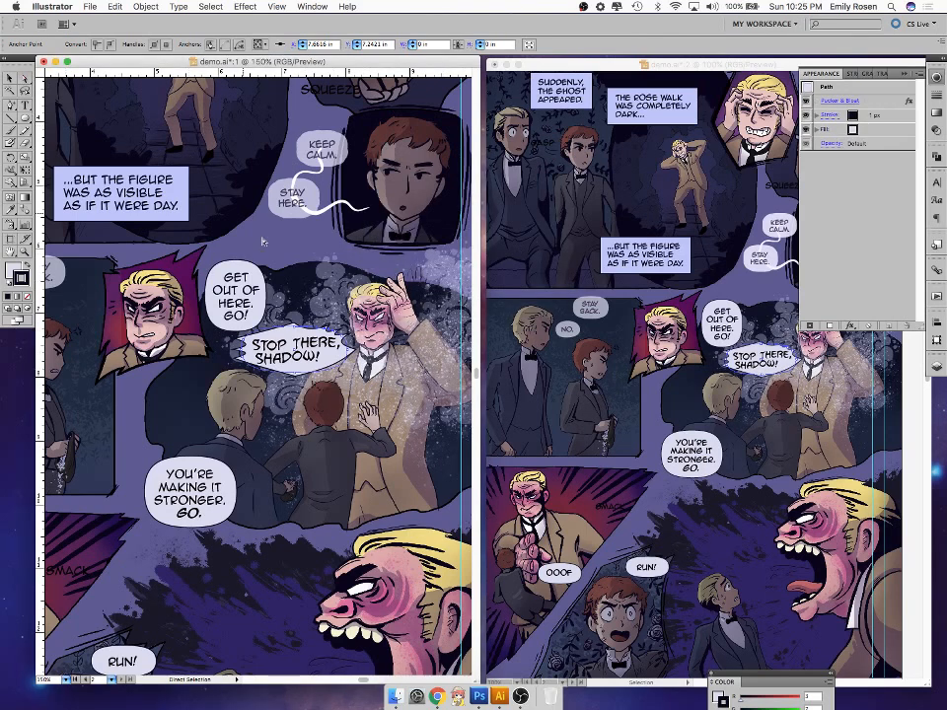
- Reposition anchor points along the shout bubble's upper edge and lower-left side to make its spikes irregular
{"action": "left_click", "coordinate": [359, 387]}
{"action": "left_click", "coordinate": [334, 338]}
{"action": "left_click", "coordinate": [320, 331]}
{"action": "left_click", "coordinate": [299, 327]}
{"action": "left_click", "coordinate": [282, 327]}
{"action": "left_click_drag", "start_coordinate": [282, 329], "coordinate": [248, 365]}
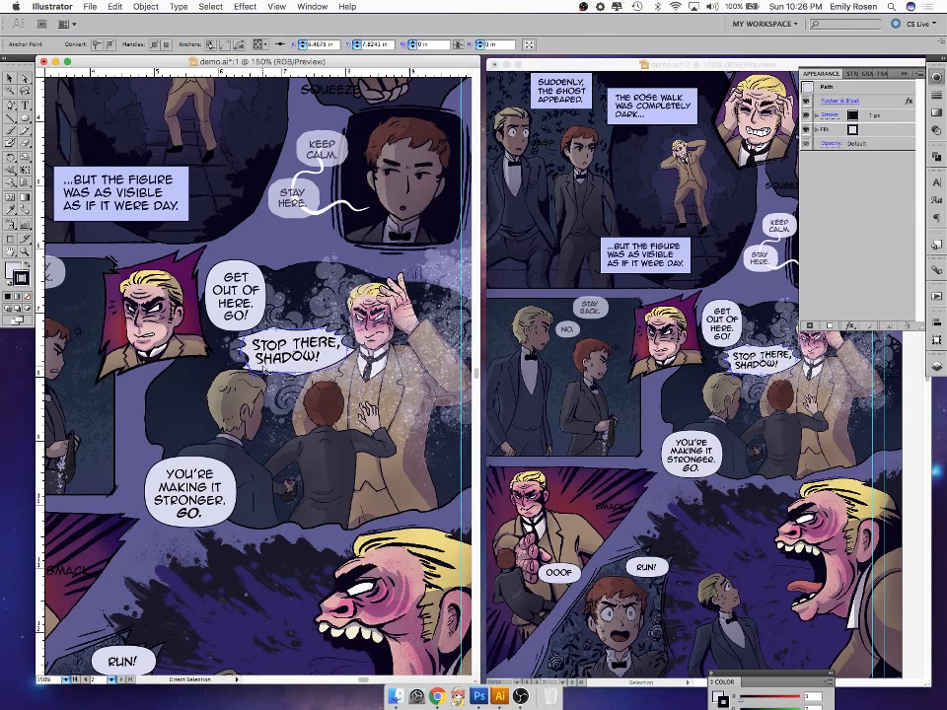
{"action": "key", "text": "super+z"}
{"action": "key", "text": "shift+super+z"}
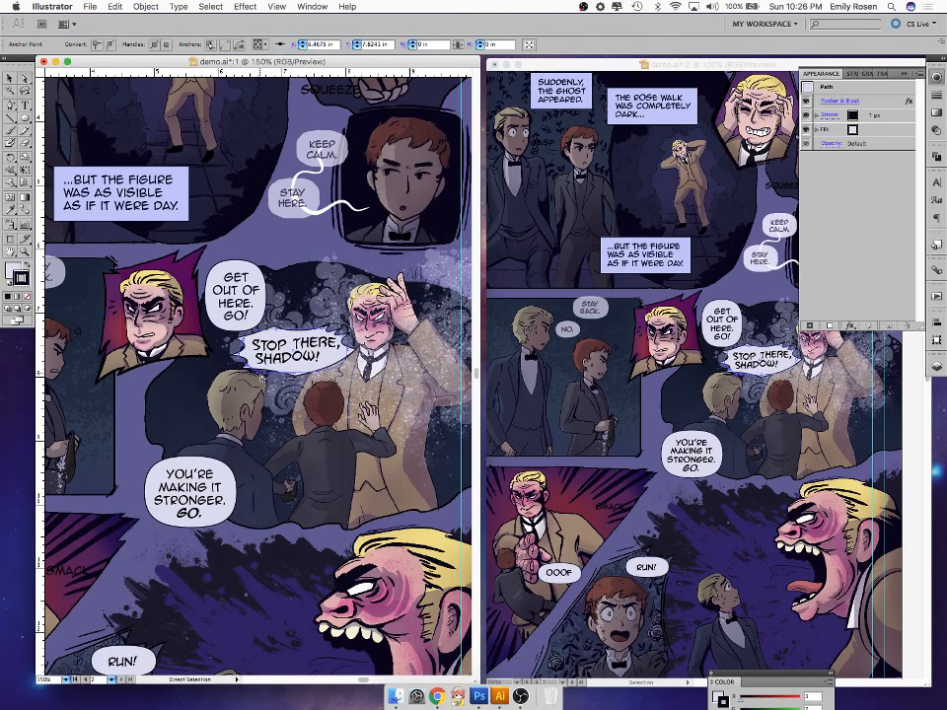
- Shift the anchor points on the shout bubble's bottom edge and upper-right side to vary the spike spacing
{"action": "left_click_drag", "start_coordinate": [331, 375], "coordinate": [306, 378]}
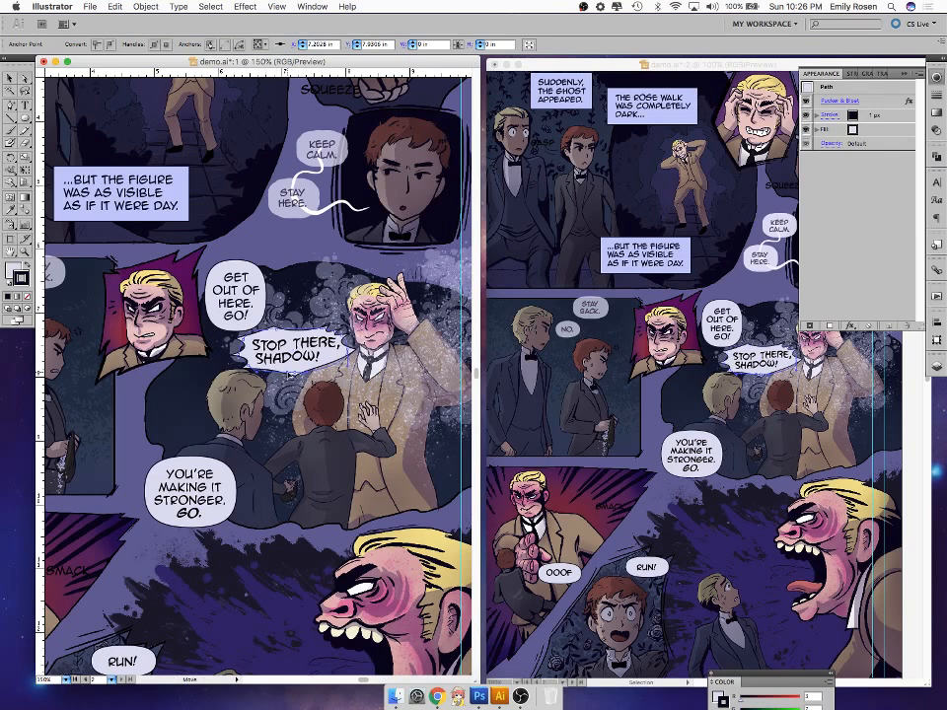
{"action": "left_click_drag", "start_coordinate": [296, 377], "coordinate": [286, 379]}
{"action": "left_click_drag", "start_coordinate": [323, 332], "coordinate": [312, 330]}
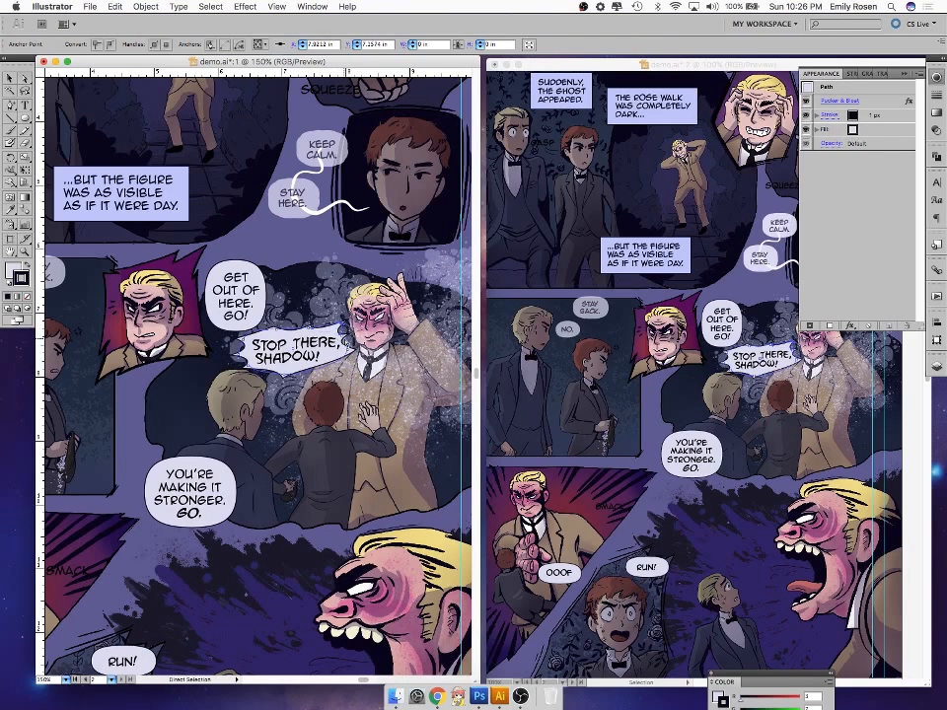
{"action": "left_click_drag", "start_coordinate": [343, 338], "coordinate": [311, 328]}
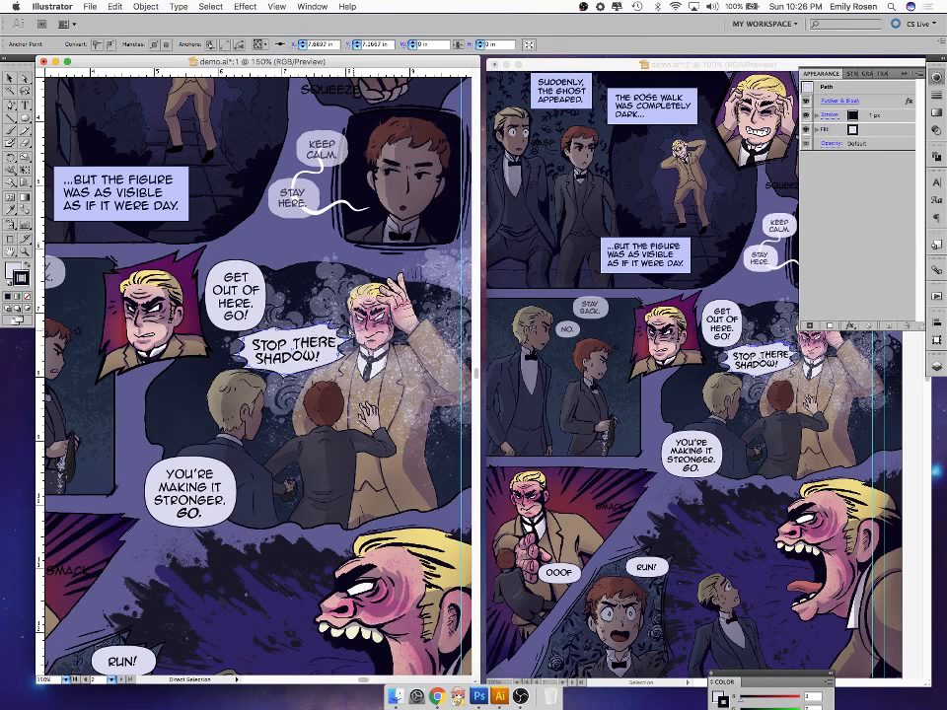
- Reposition anchor points along the shout bubble's right end, left side and upper edge to vary its outline
{"action": "left_click", "coordinate": [346, 337]}
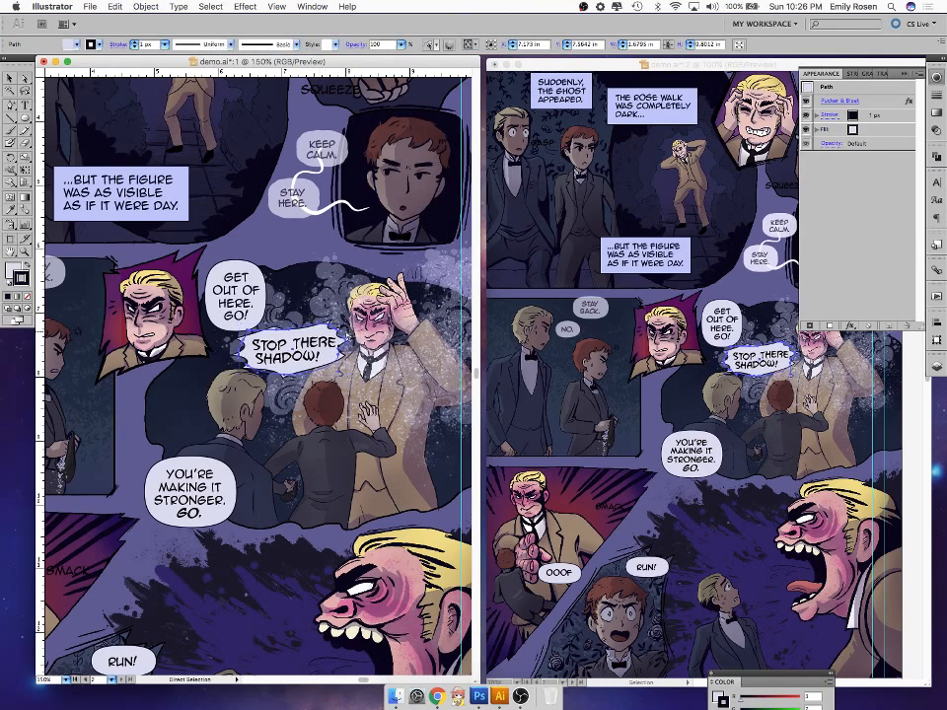
{"action": "left_click", "coordinate": [323, 325]}
{"action": "left_click_drag", "start_coordinate": [324, 325], "coordinate": [341, 326]}
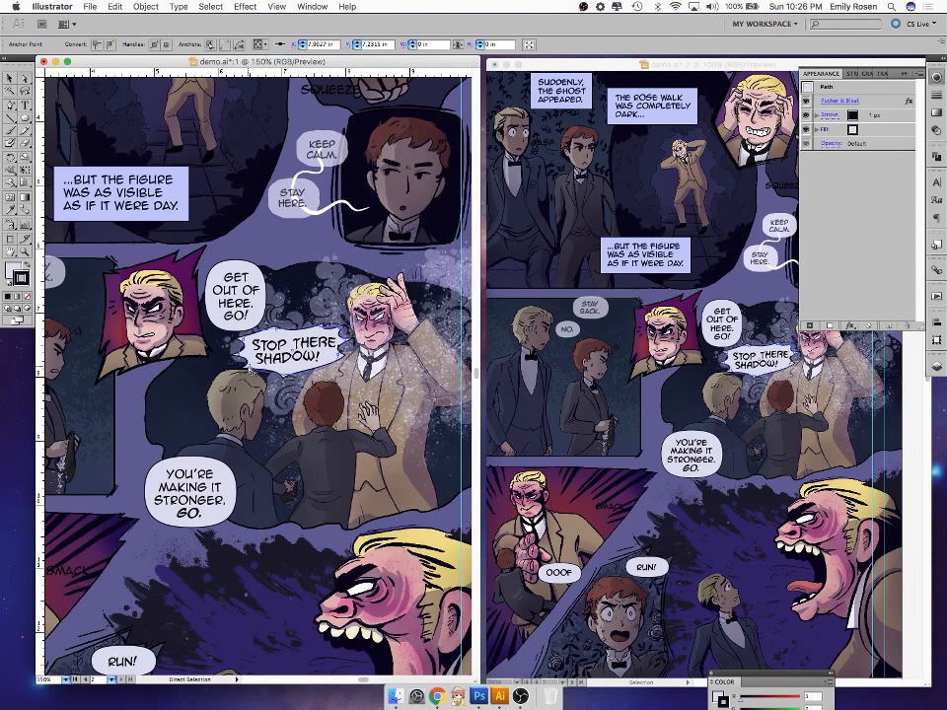
{"action": "left_click_drag", "start_coordinate": [238, 356], "coordinate": [331, 355]}
{"action": "left_click_drag", "start_coordinate": [279, 333], "coordinate": [276, 326]}
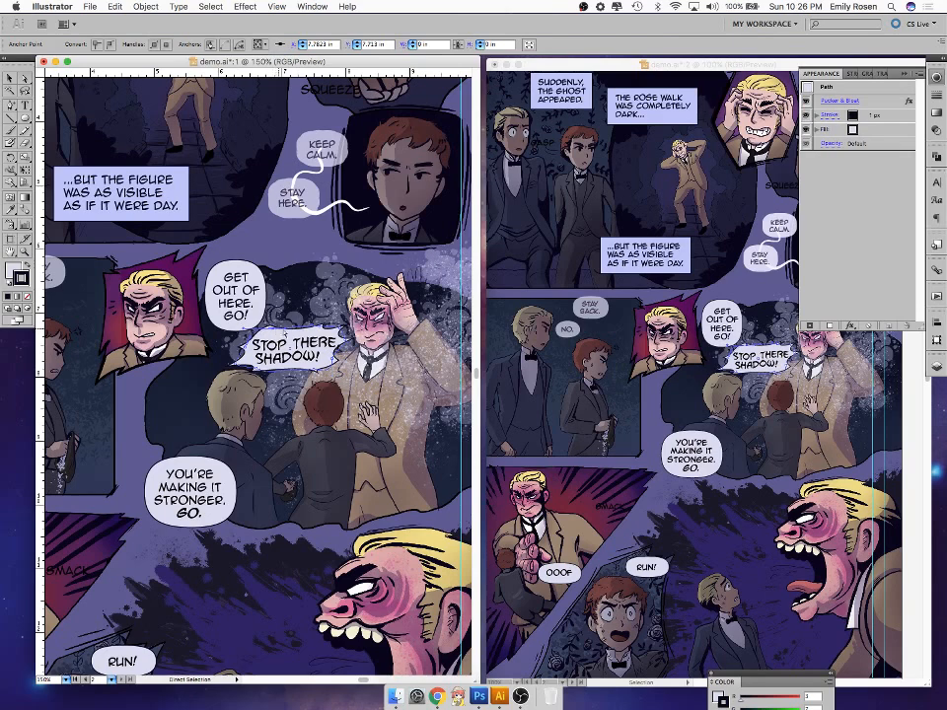
- Reduce the shout bubble's Pucker & Bloat effect to -6% for softer spikes
{"action": "left_click", "coordinate": [850, 102]}
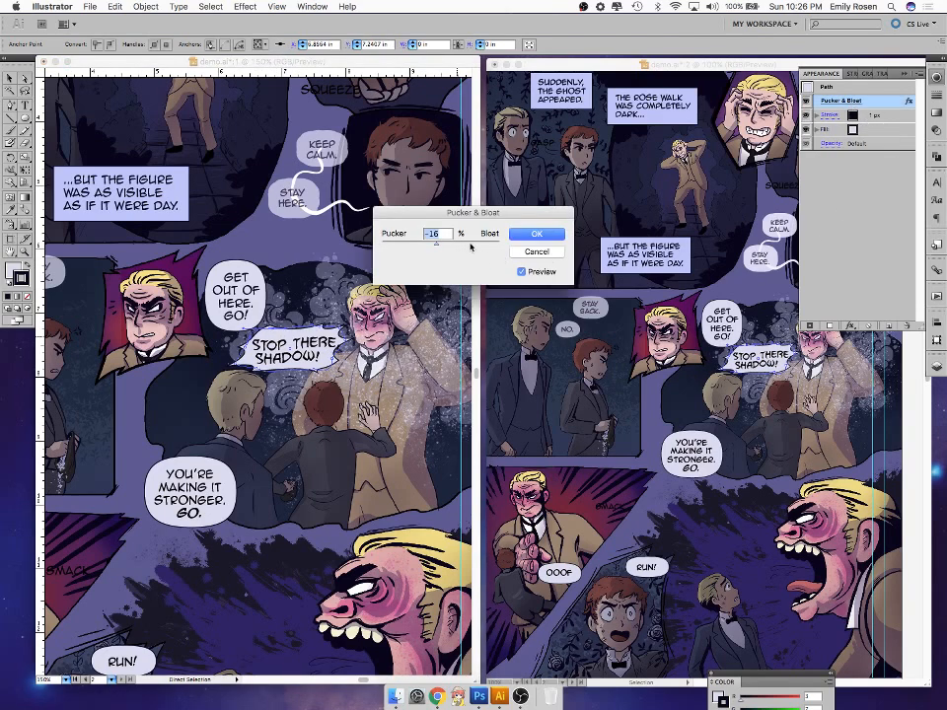
{"action": "left_click_drag", "start_coordinate": [436, 246], "coordinate": [439, 246]}
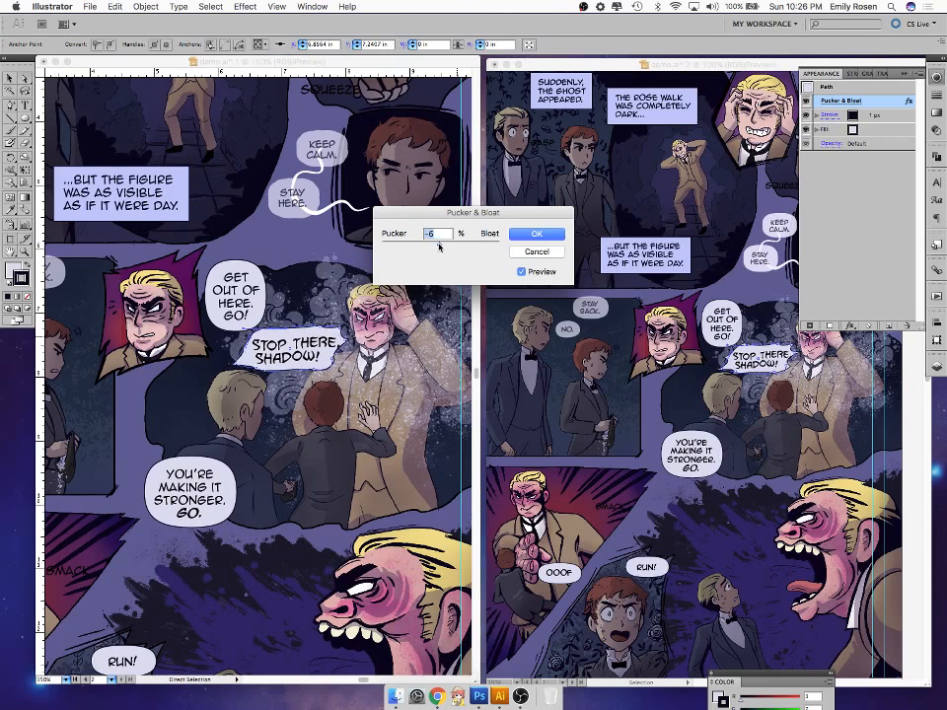
{"action": "key", "text": "Return"}
- Reshape the shout bubble's right end and nudge the whole bubble right and up behind its lettering
{"action": "left_click", "coordinate": [345, 355]}
{"action": "left_click_drag", "start_coordinate": [338, 353], "coordinate": [344, 351]}
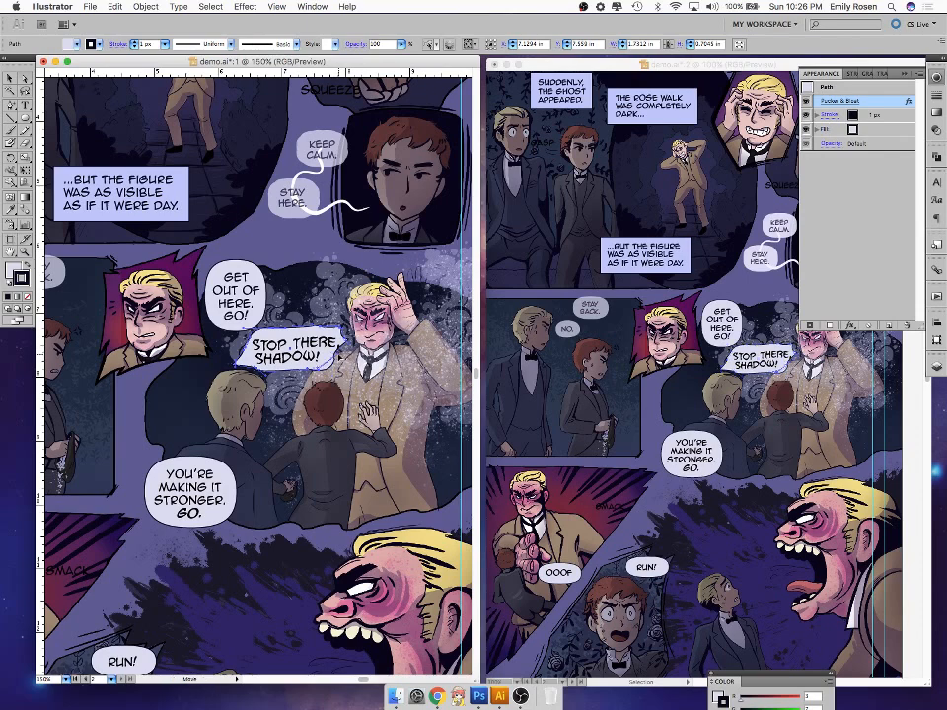
{"action": "key", "text": "Right"}
{"action": "key", "text": "Right"}
{"action": "key", "text": "Up"}
{"action": "key", "text": "Up"}
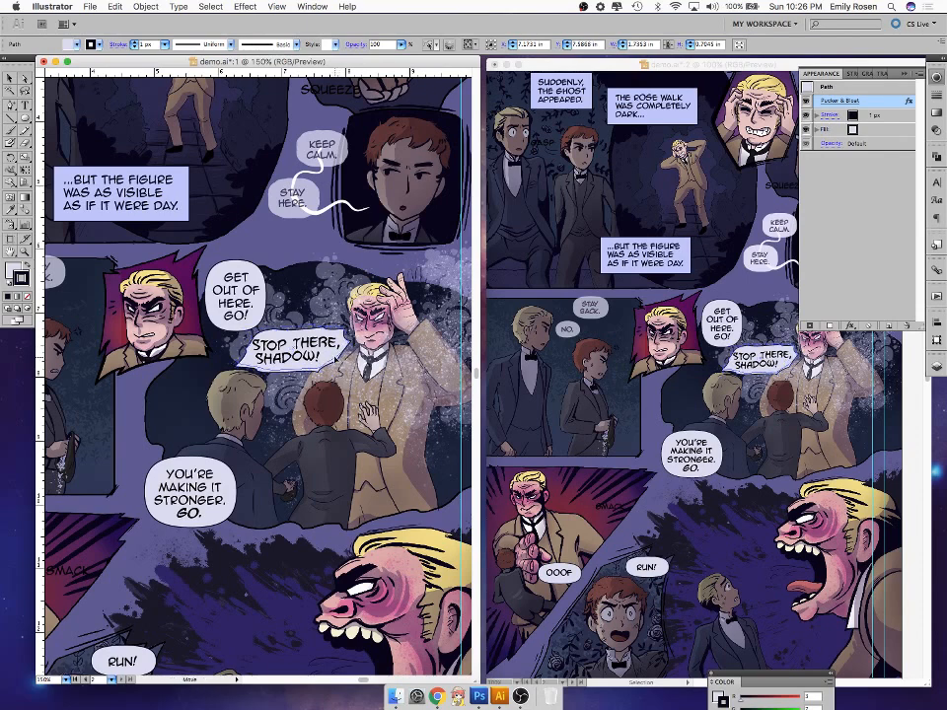
- Undo the last anchor change, then adjust the points on the shout bubble's lower edge and left side
{"action": "left_click", "coordinate": [256, 341]}
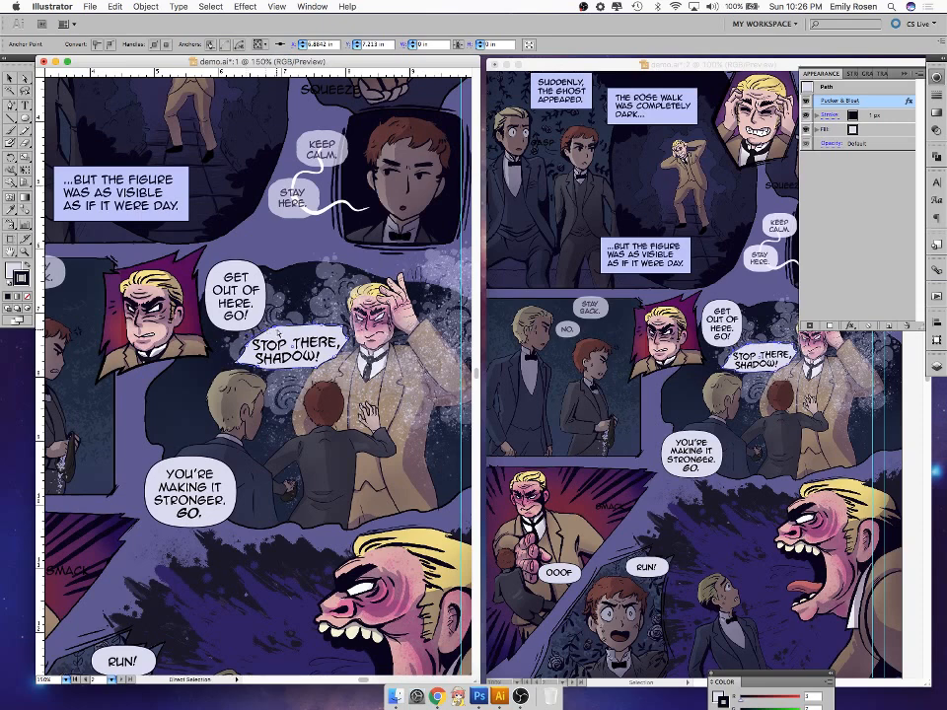
{"action": "key", "text": "super+z"}
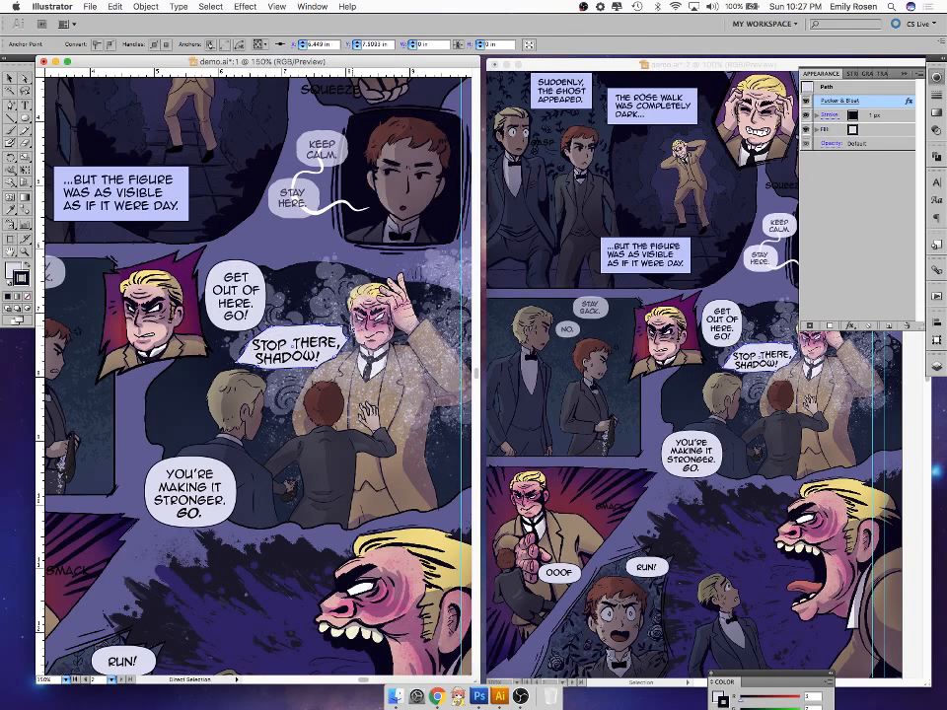
{"action": "left_click_drag", "start_coordinate": [318, 370], "coordinate": [333, 368]}
{"action": "left_click_drag", "start_coordinate": [260, 369], "coordinate": [243, 345]}
{"action": "left_click", "coordinate": [273, 379]}
{"action": "left_click", "coordinate": [247, 347]}
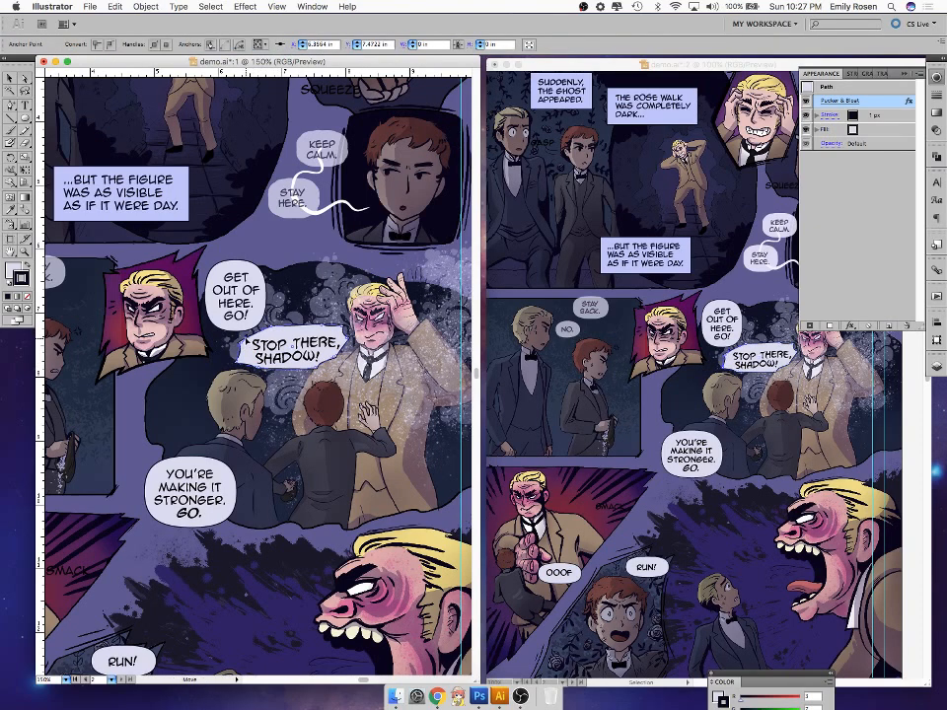
- Shift anchor points on the shout bubble's upper-left edge and along its bottom to rebalance the outline
{"action": "left_click", "coordinate": [277, 329]}
{"action": "left_click_drag", "start_coordinate": [277, 330], "coordinate": [261, 332]}
{"action": "left_click_drag", "start_coordinate": [277, 326], "coordinate": [265, 371]}
{"action": "left_click_drag", "start_coordinate": [339, 361], "coordinate": [311, 366]}
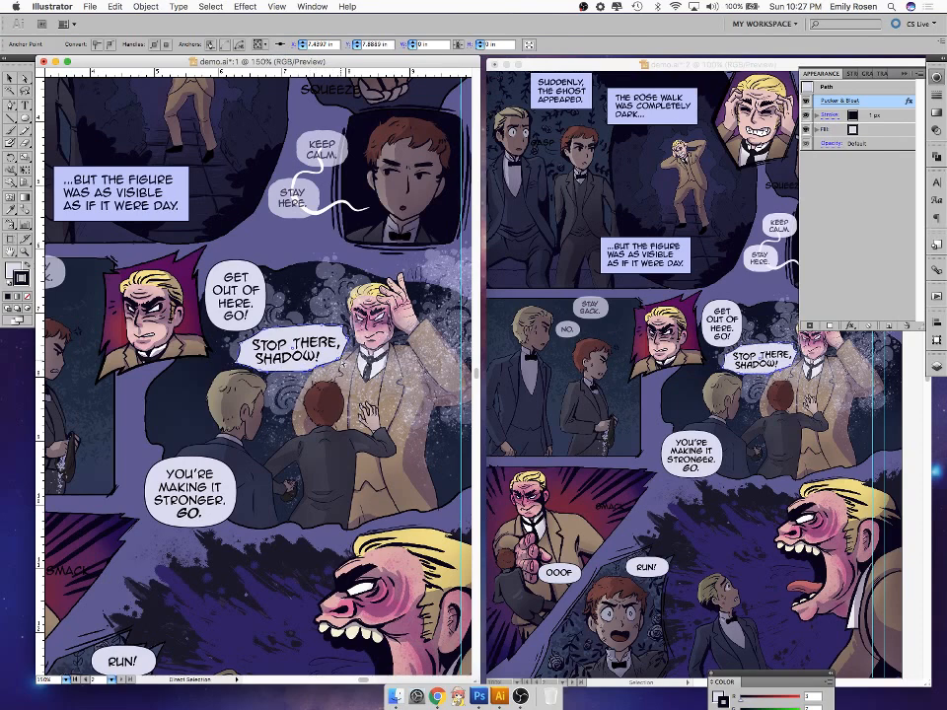
- Adjust the anchor points at the shout bubble's upper-right corner and right end around the comma
{"action": "left_click", "coordinate": [324, 328]}
{"action": "left_click_drag", "start_coordinate": [346, 338], "coordinate": [340, 355]}
{"action": "left_click", "coordinate": [337, 360]}
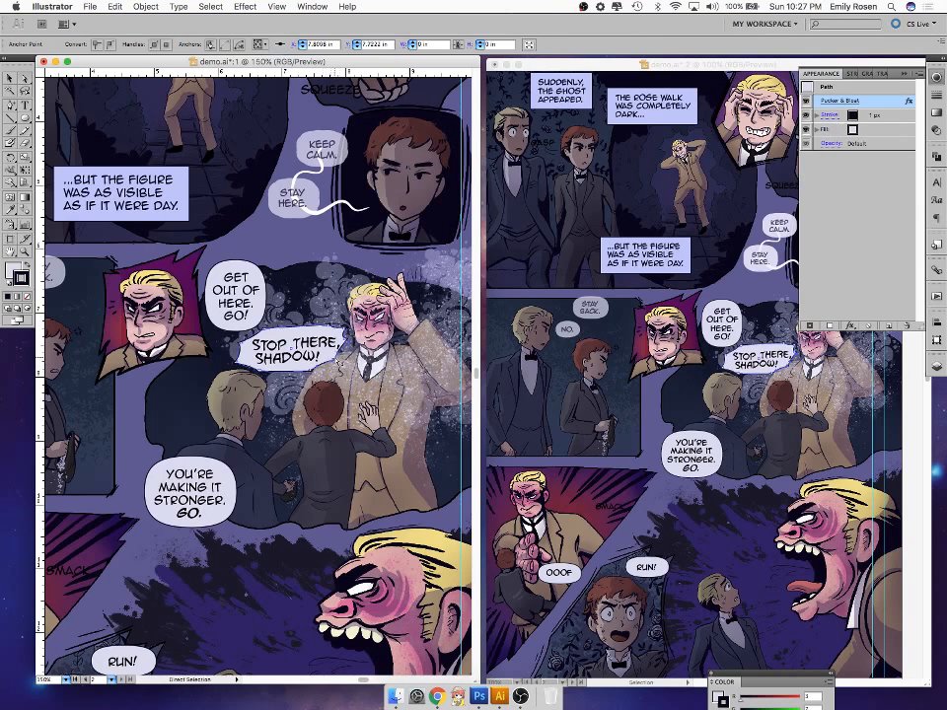
{"action": "left_click_drag", "start_coordinate": [336, 361], "coordinate": [339, 358]}
{"action": "left_click", "coordinate": [327, 327]}
{"action": "left_click", "coordinate": [350, 336]}
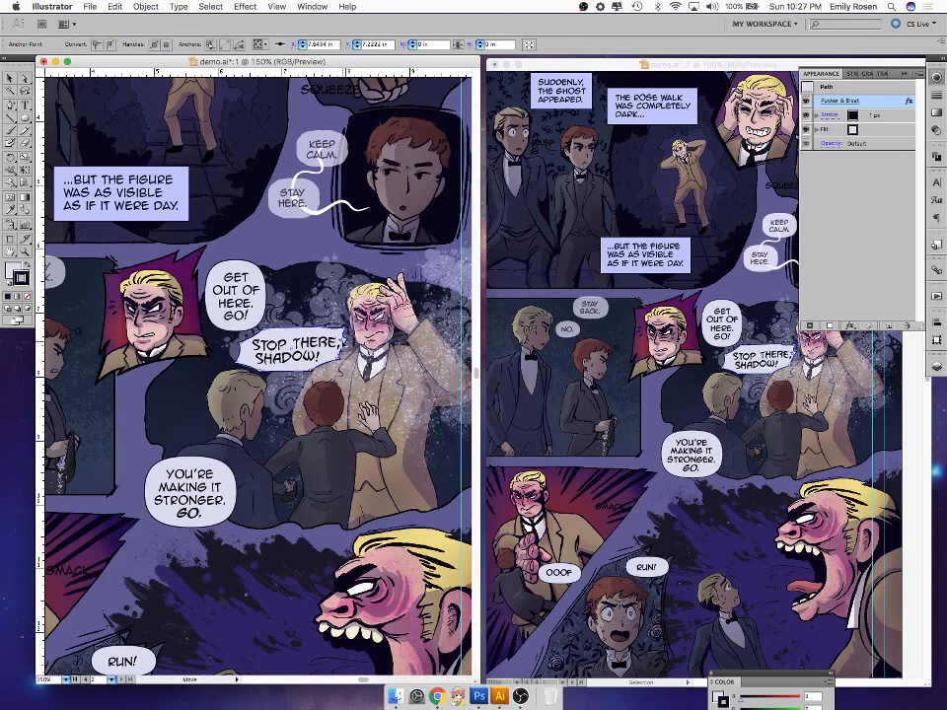
{"action": "left_click", "coordinate": [250, 366]}
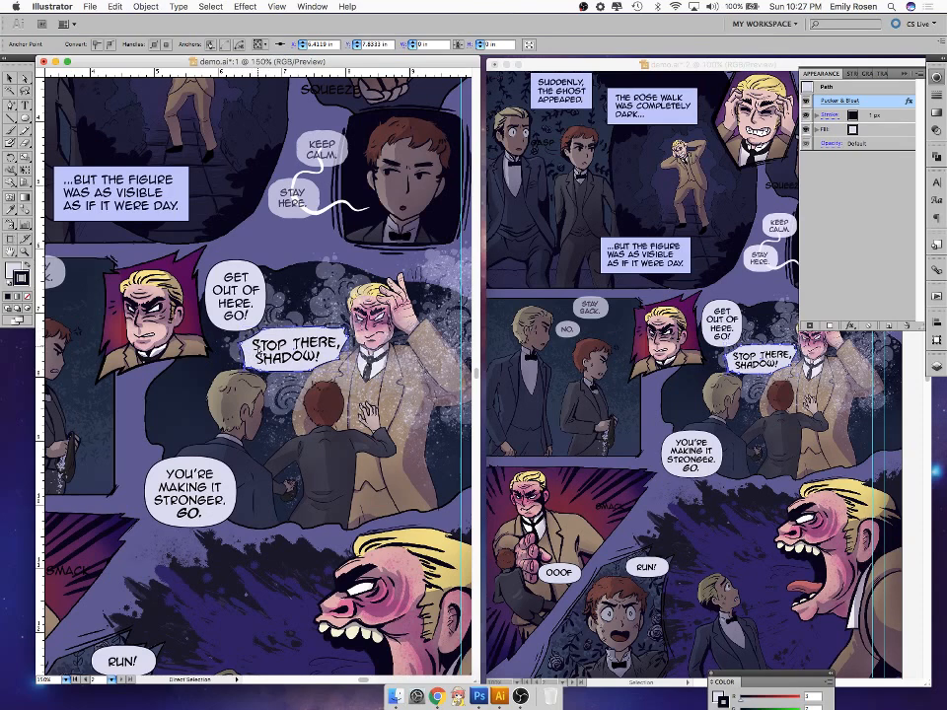
{"action": "key", "text": "super+z"}
{"action": "key", "text": "super+z"}
- Move anchor points on the shout bubble's left side and lower-left edge to reshape that end
{"action": "left_click_drag", "start_coordinate": [245, 345], "coordinate": [268, 378]}
{"action": "left_click", "coordinate": [287, 384]}
{"action": "left_click", "coordinate": [265, 374]}
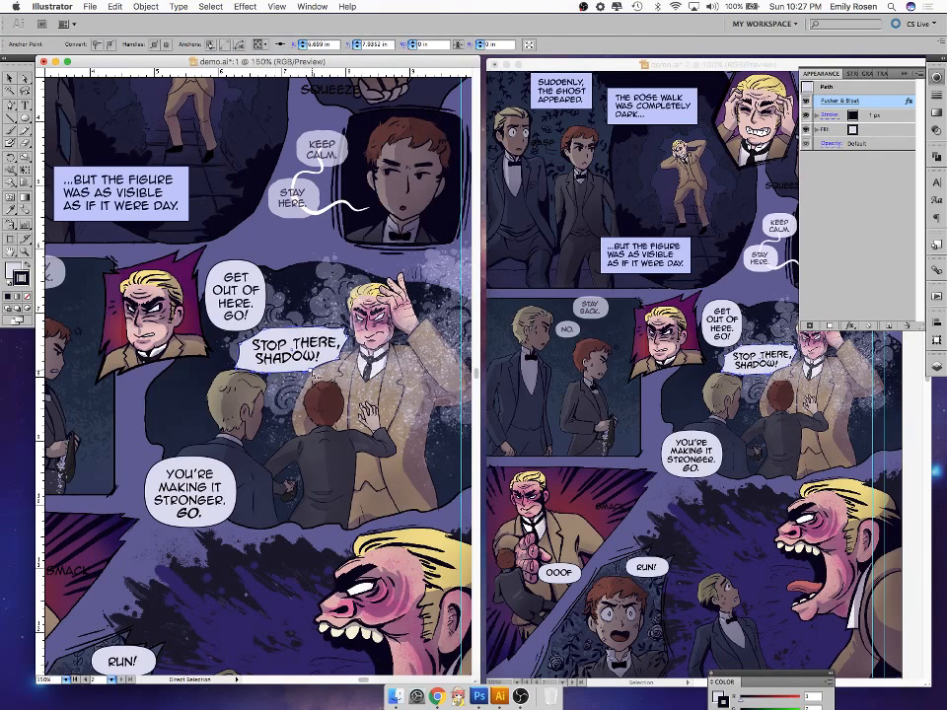
- Adjust the shout bubble's left tip and add an anchor point on its upper-left edge
{"action": "left_click", "coordinate": [320, 400]}
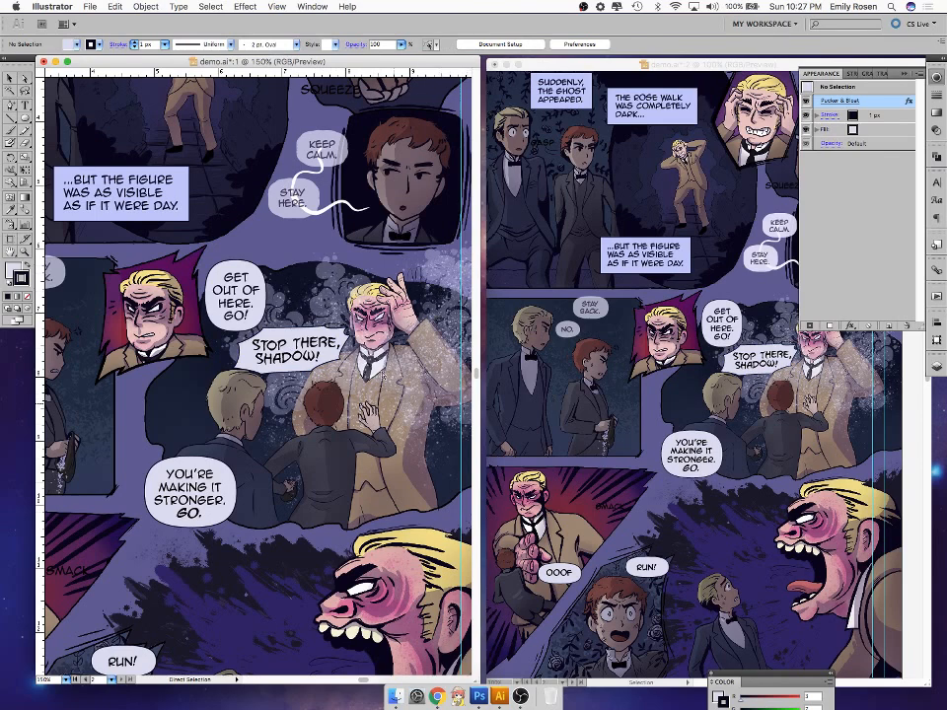
{"action": "left_click", "coordinate": [239, 348]}
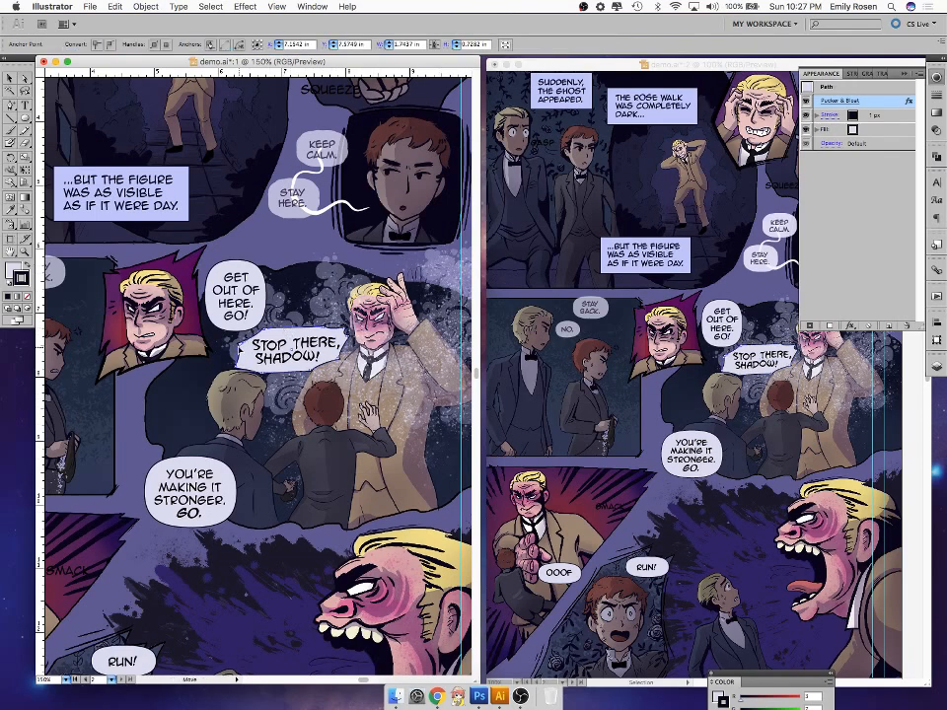
{"action": "left_click_drag", "start_coordinate": [240, 347], "coordinate": [238, 346]}
{"action": "key", "text": "plus"}
{"action": "left_click", "coordinate": [248, 338]}
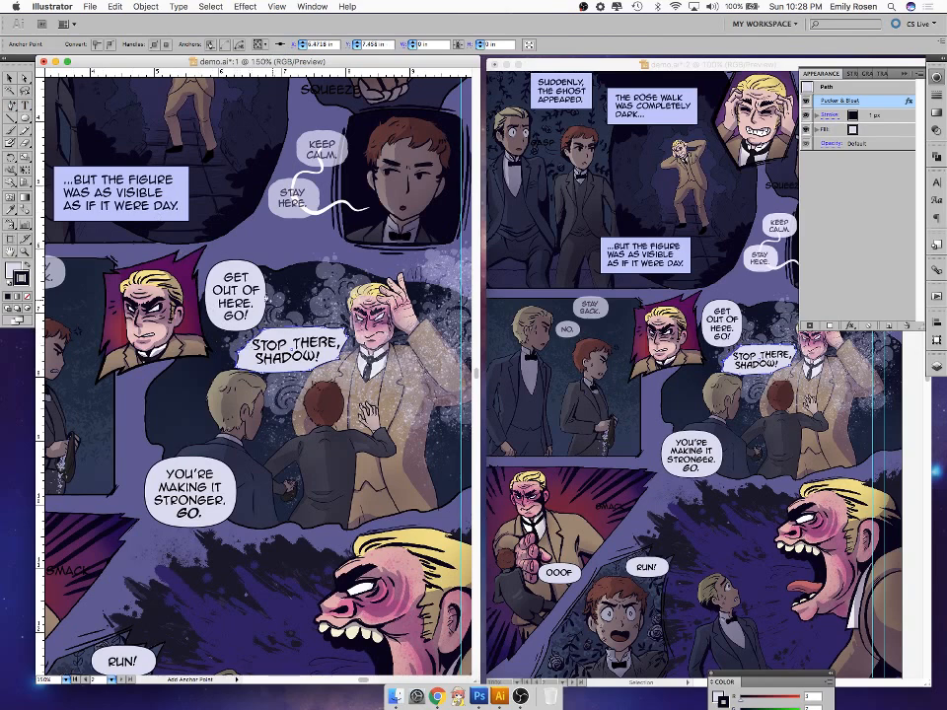
- Reposition the new upper-left point, the lower-left corner and the right-side points of the shout bubble
{"action": "left_click", "coordinate": [24, 78]}
{"action": "left_click_drag", "start_coordinate": [249, 341], "coordinate": [255, 373]}
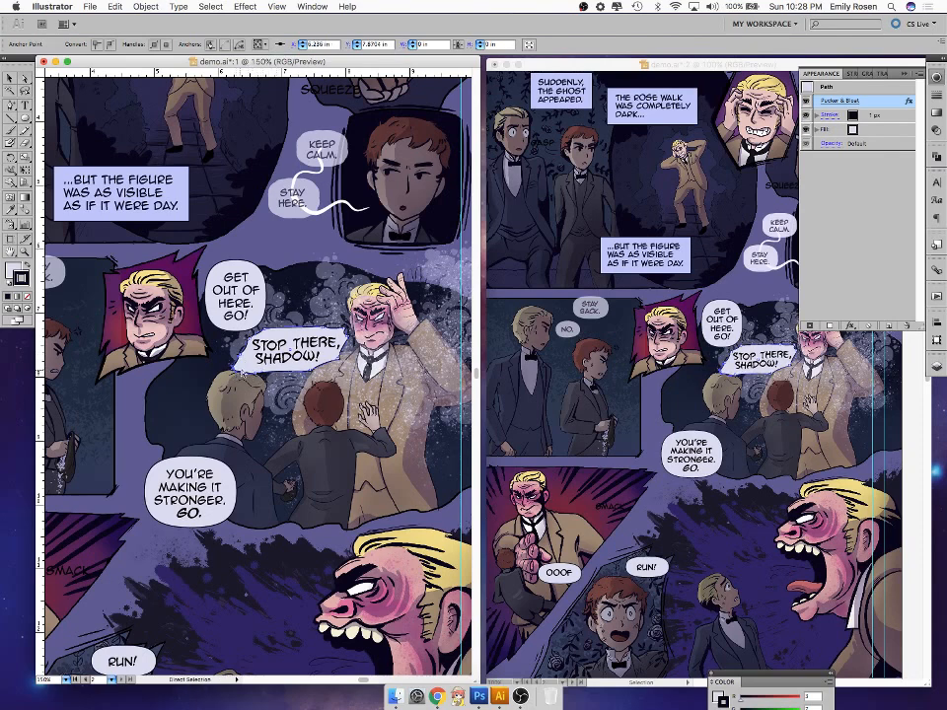
{"action": "mouse_move", "coordinate": [239, 375]}
{"action": "left_mouse_down"}
{"action": "mouse_move", "coordinate": [240, 348]}
{"action": "mouse_move", "coordinate": [242, 366]}
{"action": "left_mouse_up"}
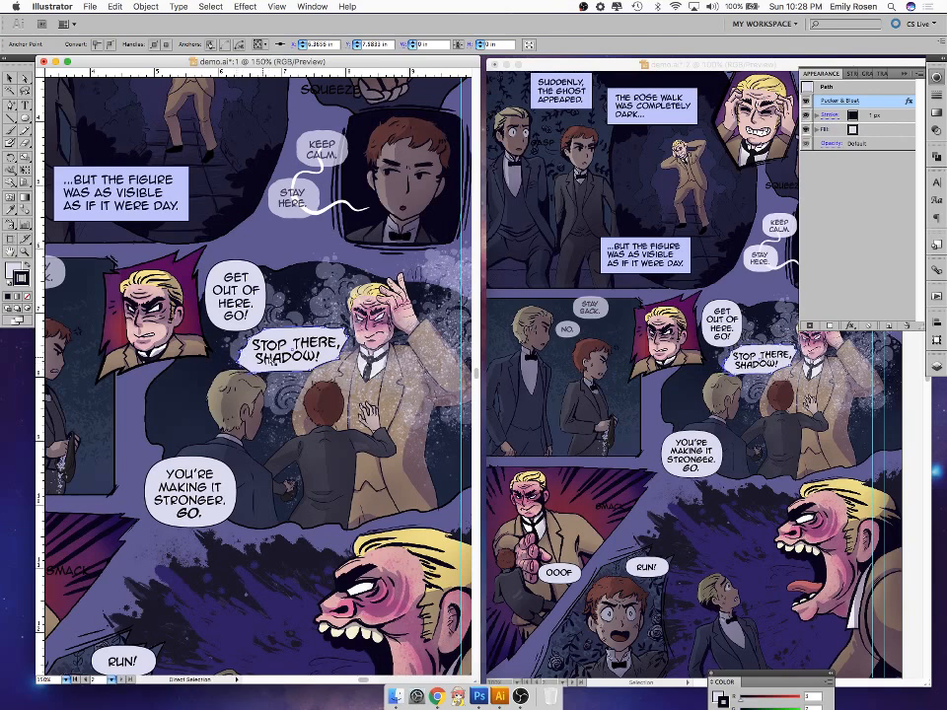
{"action": "left_click_drag", "start_coordinate": [328, 374], "coordinate": [334, 329]}
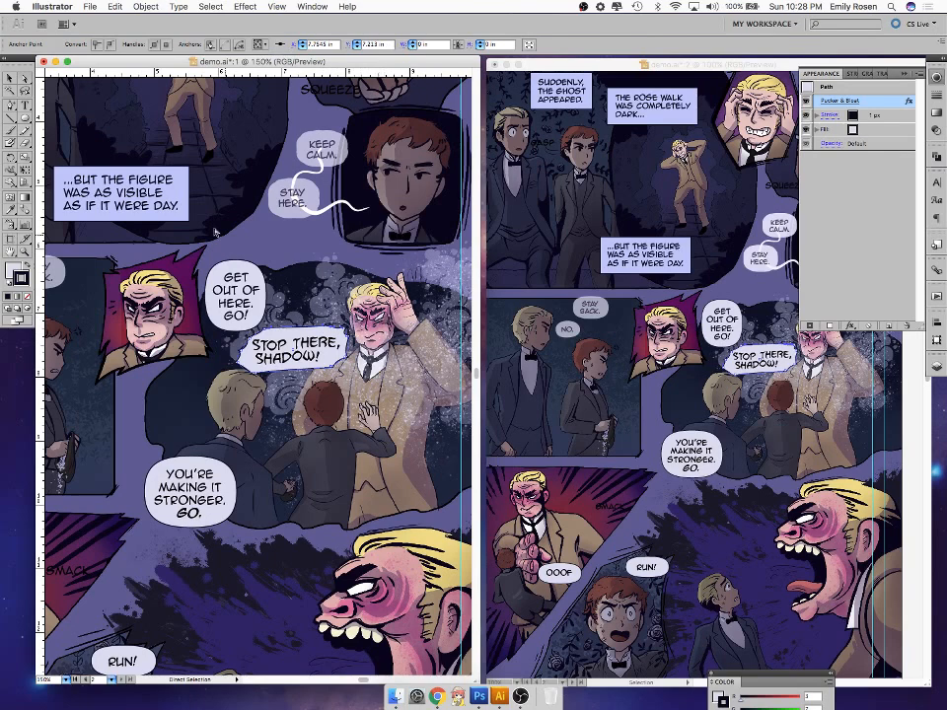
- Add anchor points near the middle of the shout bubble's upper and lower edges
{"action": "key", "text": "plus"}
{"action": "left_click", "coordinate": [302, 330]}
{"action": "left_click", "coordinate": [299, 370]}
{"action": "left_click", "coordinate": [25, 78]}
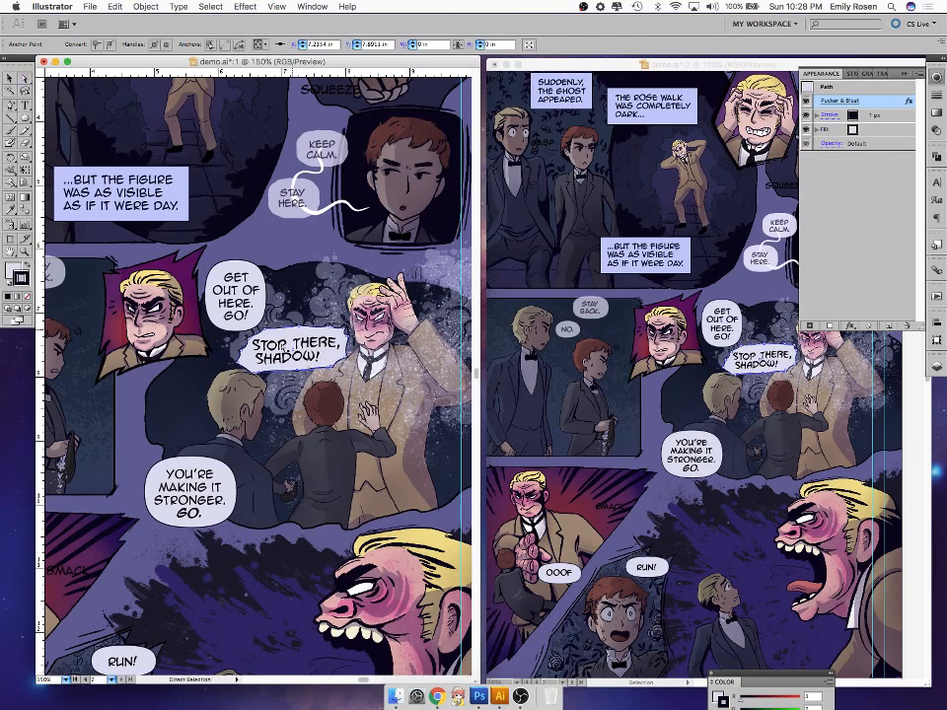
- Adjust the shout bubble's upper-left and lower-left points, adding a bottom-edge anchor point and pulling it slightly downward
{"action": "left_click", "coordinate": [267, 334]}
{"action": "left_click", "coordinate": [265, 330]}
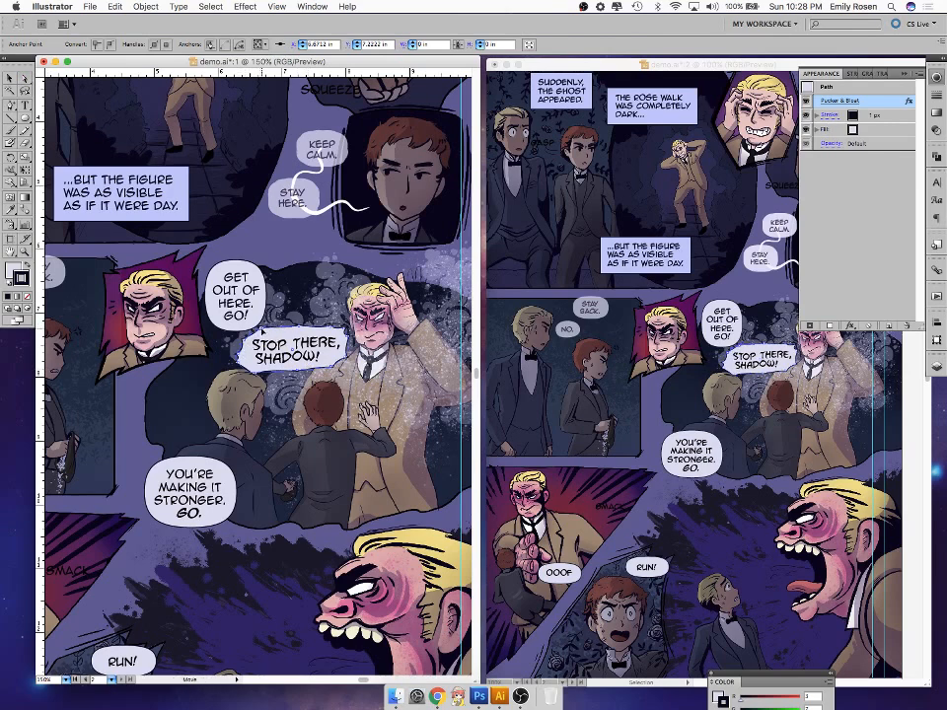
{"action": "mouse_move", "coordinate": [244, 362]}
{"action": "left_mouse_down"}
{"action": "mouse_move", "coordinate": [255, 373]}
{"action": "mouse_move", "coordinate": [237, 366]}
{"action": "mouse_move", "coordinate": [251, 337]}
{"action": "mouse_move", "coordinate": [239, 354]}
{"action": "mouse_move", "coordinate": [260, 370]}
{"action": "left_mouse_up"}
{"action": "left_click_drag", "start_coordinate": [11, 105], "coordinate": [56, 118]}
{"action": "left_click", "coordinate": [272, 372]}
{"action": "left_click", "coordinate": [24, 77]}
{"action": "left_click_drag", "start_coordinate": [272, 372], "coordinate": [273, 377]}
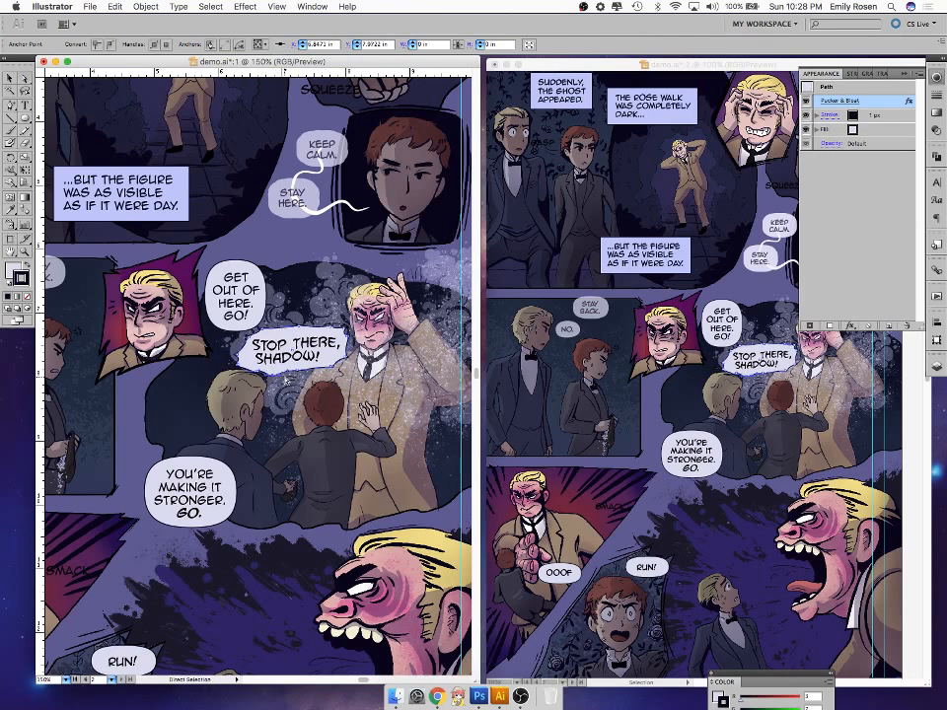
- Slightly strengthen the pucker in the shout bubble's Pucker & Bloat effect and deselect the bubble
{"action": "left_click", "coordinate": [304, 386]}
{"action": "left_click", "coordinate": [317, 350]}
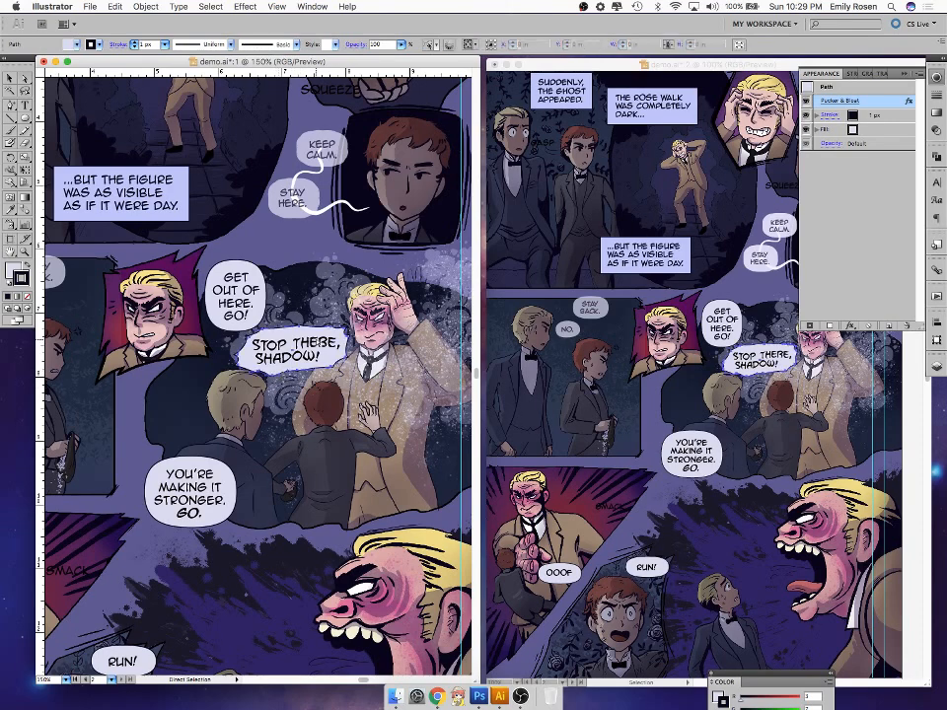
{"action": "left_click", "coordinate": [835, 102]}
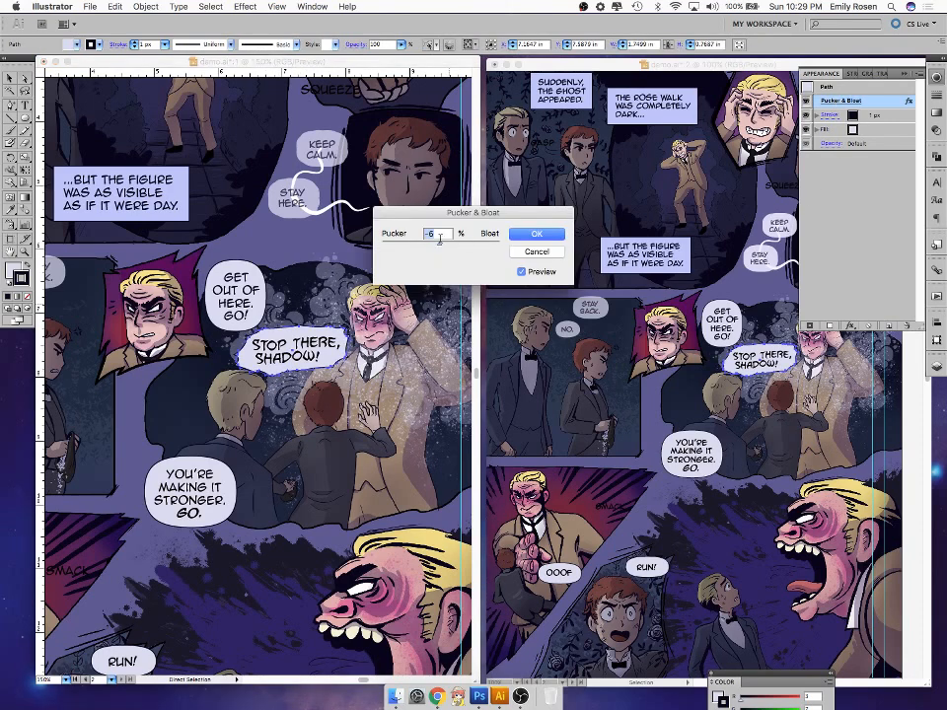
{"action": "key", "text": "Down"}
{"action": "key", "text": "Down"}
{"action": "key", "text": "Down"}
{"action": "left_click", "coordinate": [543, 235]}
{"action": "key", "text": "super+shift+a"}
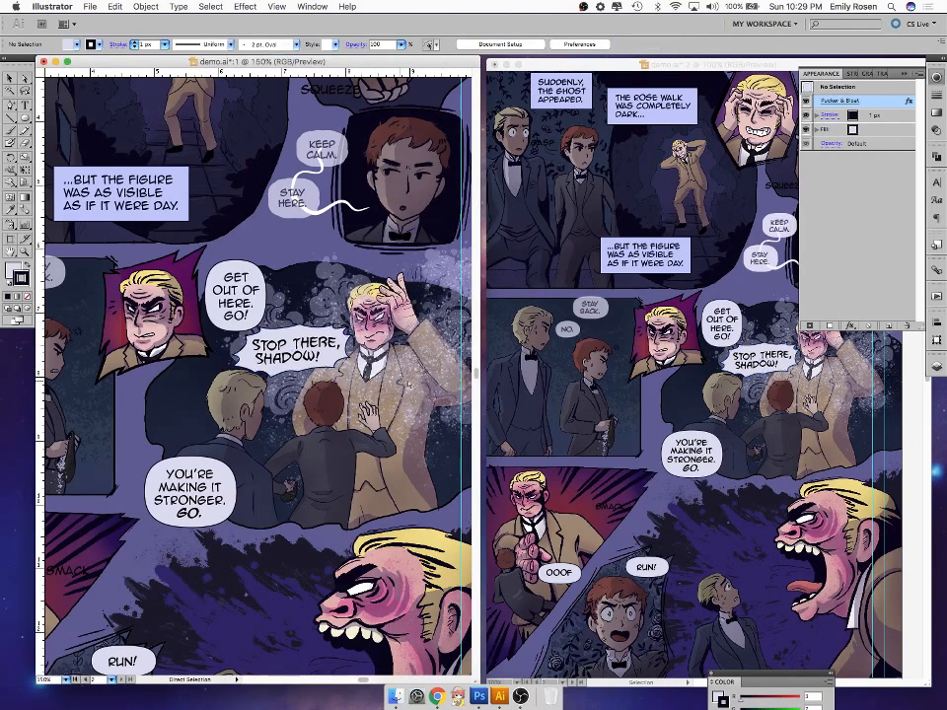
- Nudge the whole shout bubble in small steps to fine-tune its position behind the lettering, ending slightly higher
{"action": "left_click", "coordinate": [344, 373]}
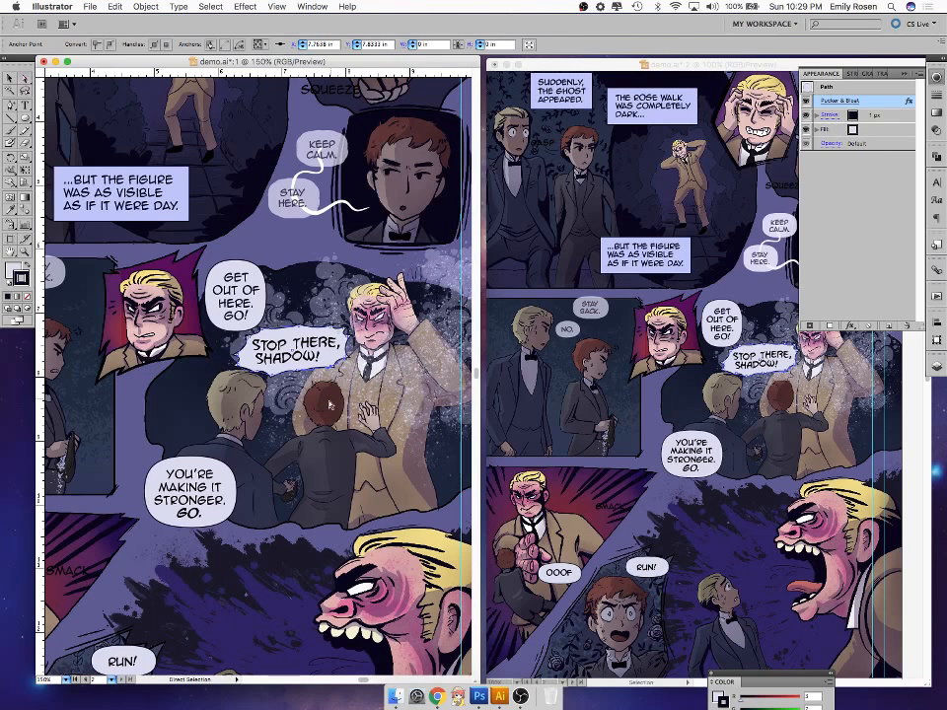
{"action": "left_click", "coordinate": [331, 396]}
{"action": "left_click", "coordinate": [329, 370]}
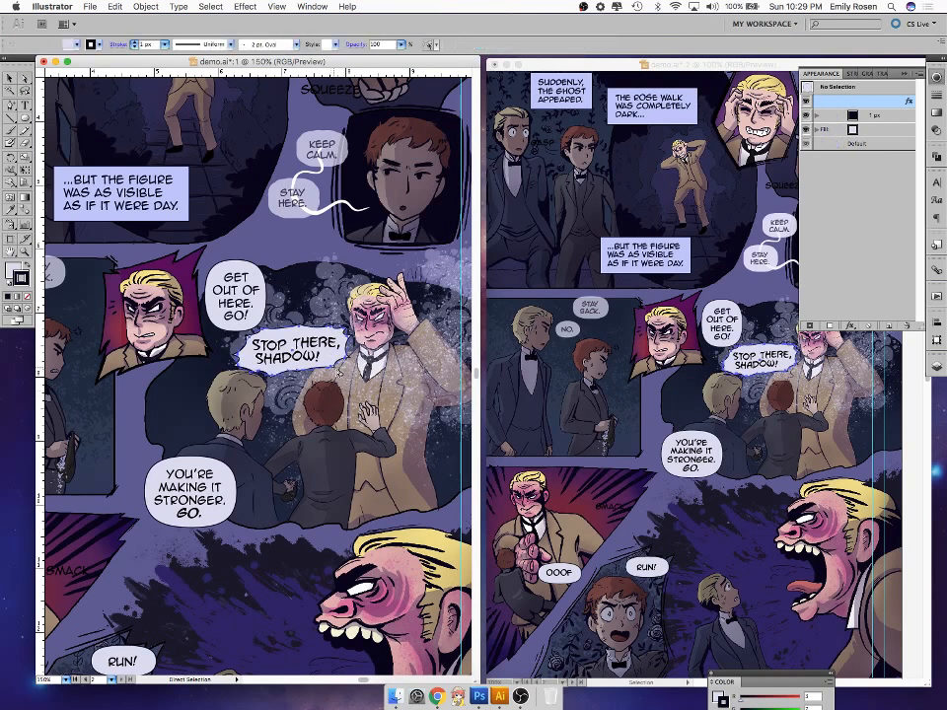
{"action": "left_click_drag", "start_coordinate": [328, 370], "coordinate": [329, 373]}
{"action": "key", "text": "Left"}
{"action": "key", "text": "Left"}
{"action": "key", "text": "Left"}
{"action": "key", "text": "Left"}
{"action": "key", "text": "Left"}
{"action": "key", "text": "Up"}
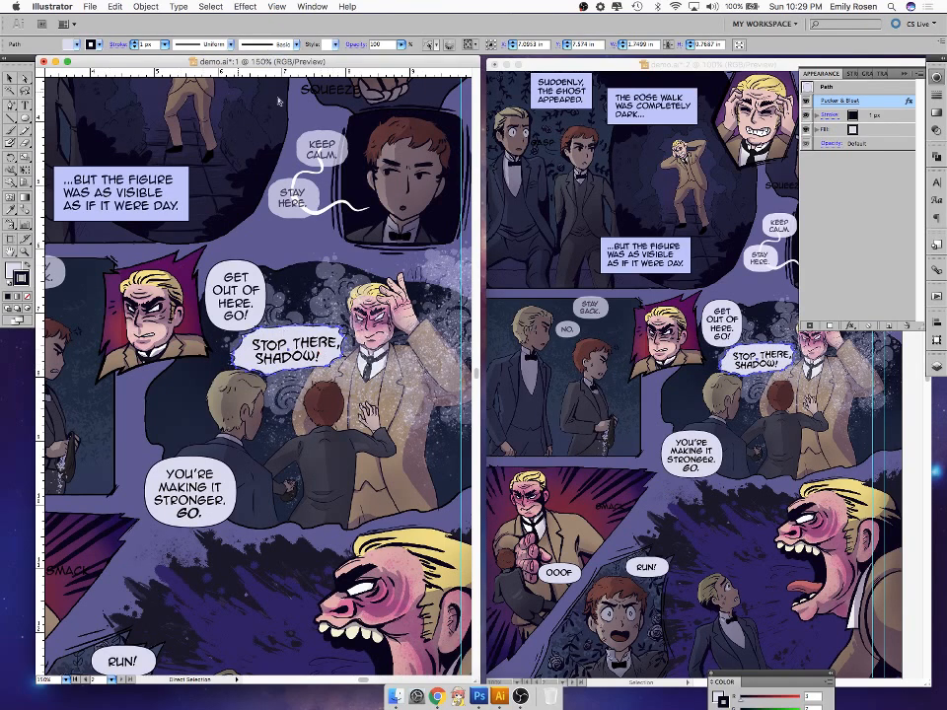
{"action": "key", "text": "Right"}
{"action": "key", "text": "Right"}
{"action": "key", "text": "Right"}
{"action": "key", "text": "Right"}
{"action": "key", "text": "Right"}
{"action": "key", "text": "Right"}
{"action": "key", "text": "Up"}
{"action": "key", "text": "Left"}
{"action": "key", "text": "Down"}
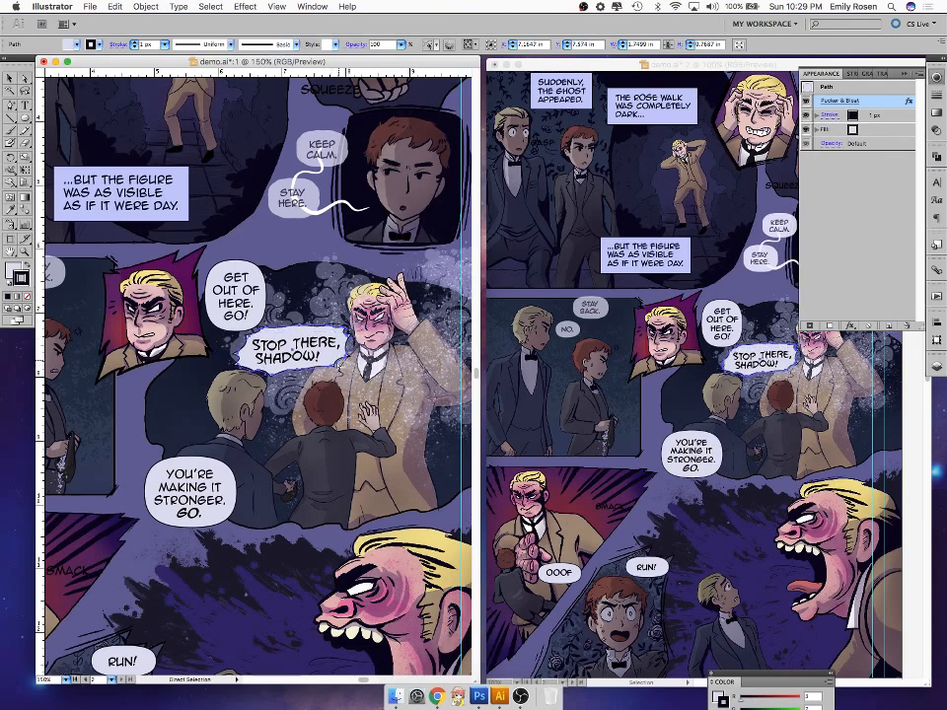
- Fine-tune the anchor points at the shout bubble's lower-right corner, upper-right edge and left end
{"action": "left_click", "coordinate": [337, 372]}
{"action": "left_click_drag", "start_coordinate": [338, 371], "coordinate": [243, 354]}
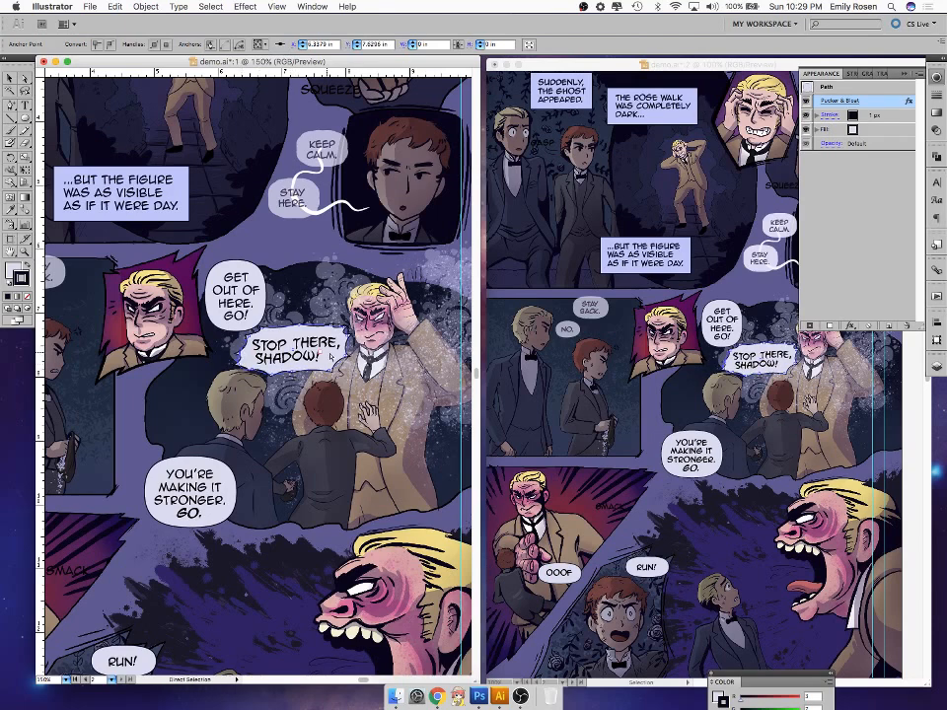
{"action": "left_click_drag", "start_coordinate": [330, 324], "coordinate": [343, 357]}
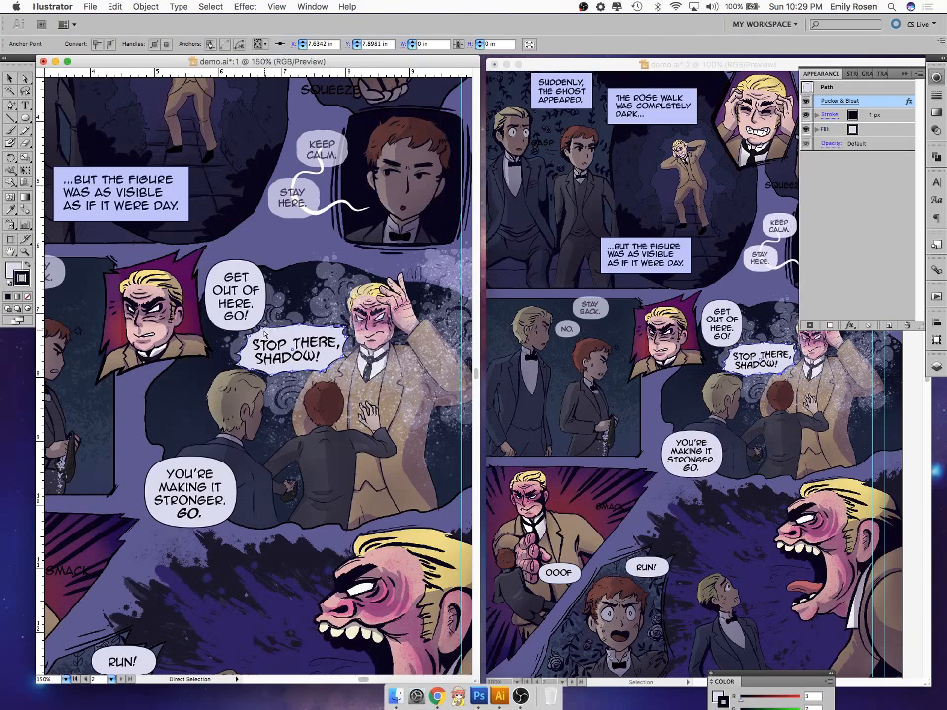
{"action": "mouse_move", "coordinate": [248, 339]}
{"action": "left_mouse_down"}
{"action": "mouse_move", "coordinate": [238, 341]}
{"action": "mouse_move", "coordinate": [262, 331]}
{"action": "left_mouse_up"}
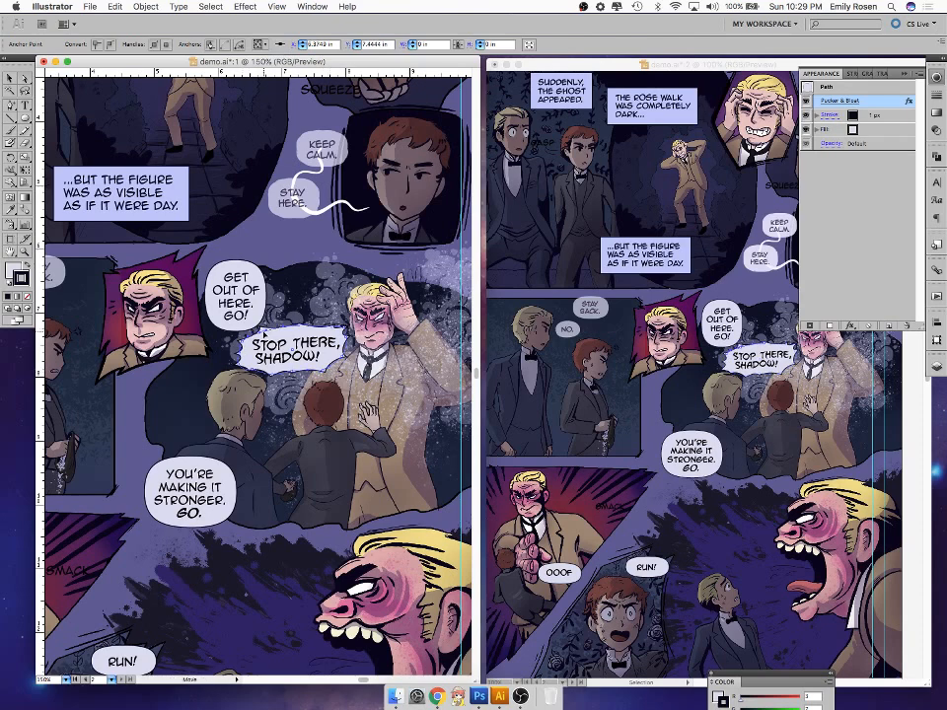
{"action": "left_click", "coordinate": [240, 353]}
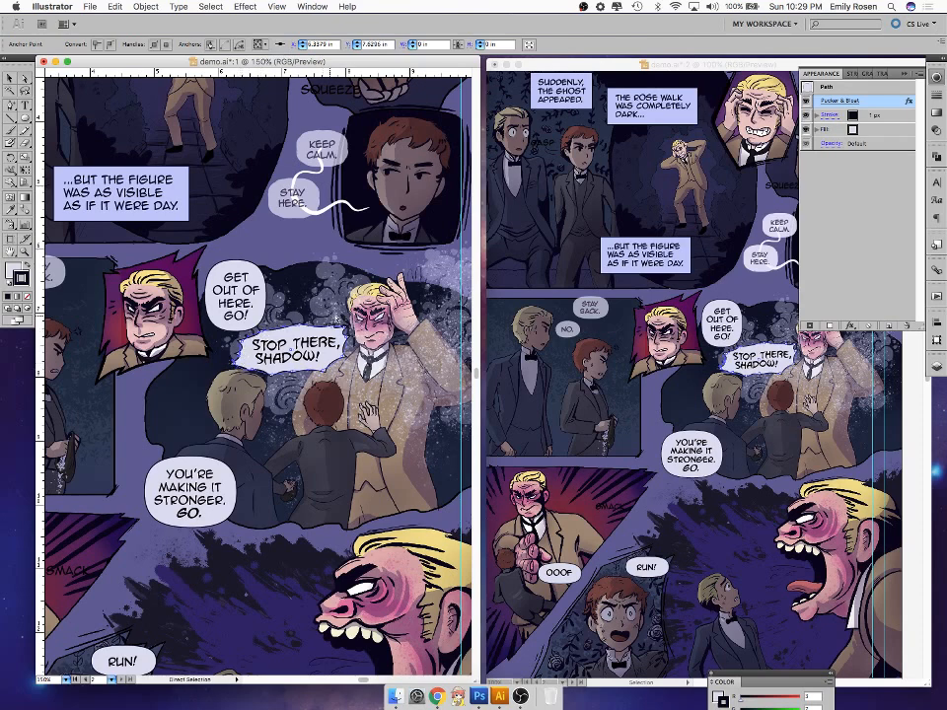
- Fine-tune the anchor points along the bottom edge of the "STOP THERE, SHADOW!" bubble and deselect it
{"action": "left_click", "coordinate": [246, 368]}
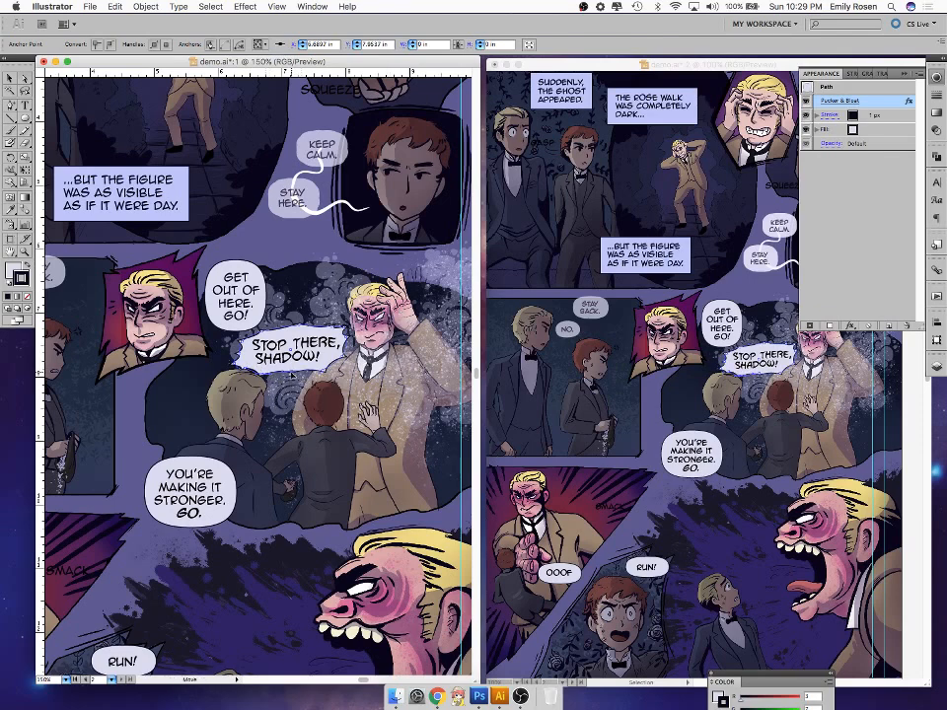
{"action": "left_click_drag", "start_coordinate": [291, 371], "coordinate": [292, 374]}
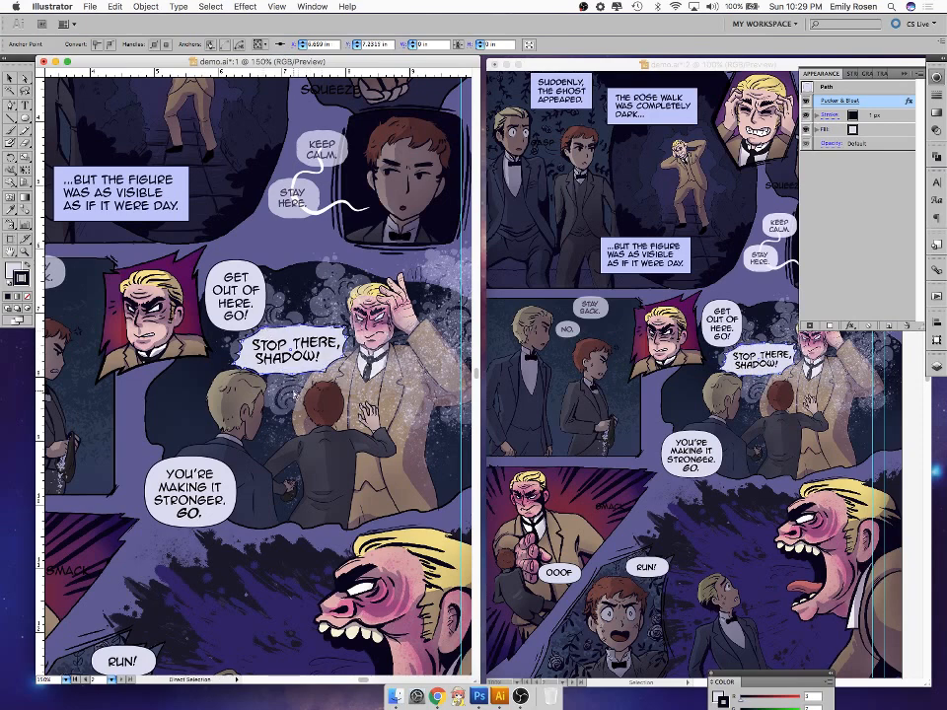
{"action": "left_click", "coordinate": [328, 403]}
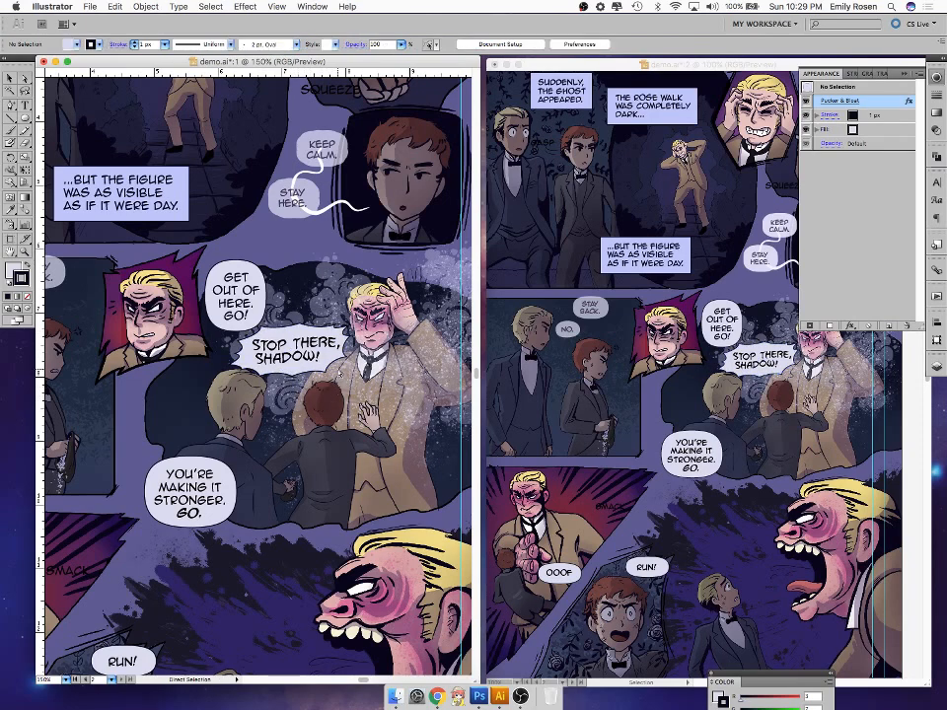
- Nudge the "STOP THERE, SHADOW!" bubble and its lettering together slightly up and to the left
{"action": "left_click", "coordinate": [9, 78]}
{"action": "left_click_drag", "start_coordinate": [290, 380], "coordinate": [300, 355]}
{"action": "key", "text": "Up"}
{"action": "key", "text": "Up"}
{"action": "key", "text": "Up"}
{"action": "key", "text": "Up"}
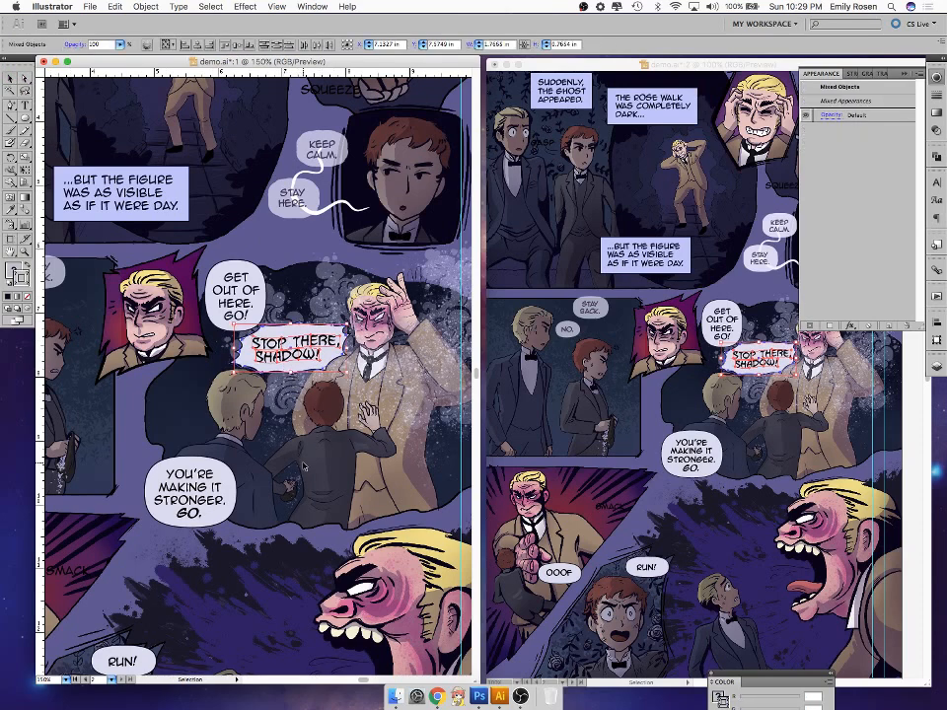
{"action": "key", "text": "Left"}
{"action": "key", "text": "Left"}
{"action": "key", "text": "Left"}
{"action": "key", "text": "Left"}
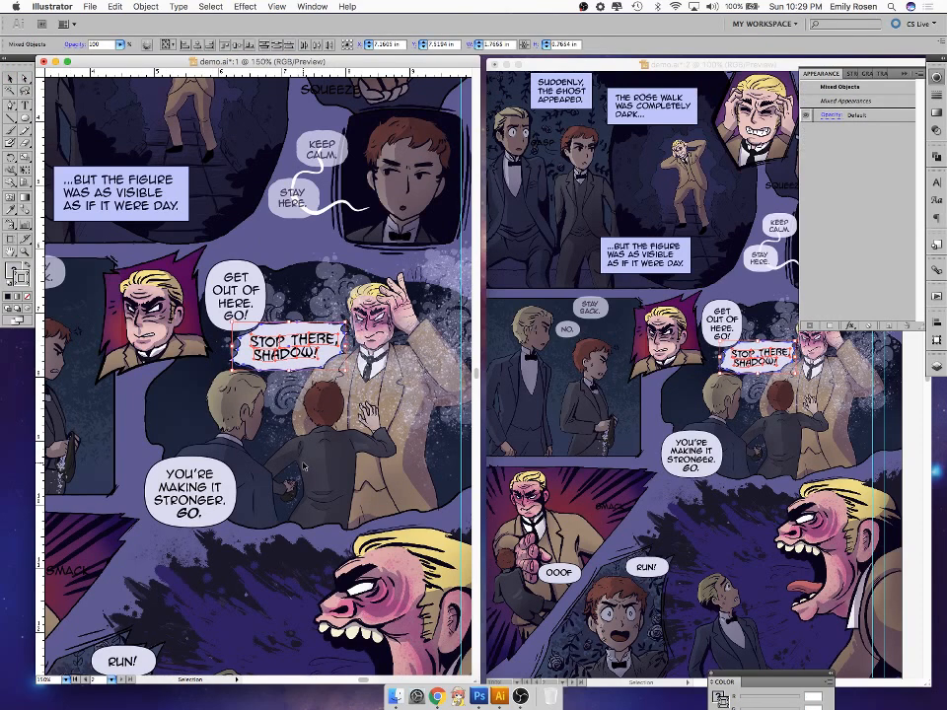
- Nudge the "GET OUT OF HERE. GO!" bubble and its lettering slightly up and to the left
{"action": "left_click", "coordinate": [243, 294]}
{"action": "key", "text": "Up"}
{"action": "key", "text": "Up"}
{"action": "key", "text": "Left"}
{"action": "key", "text": "Left"}
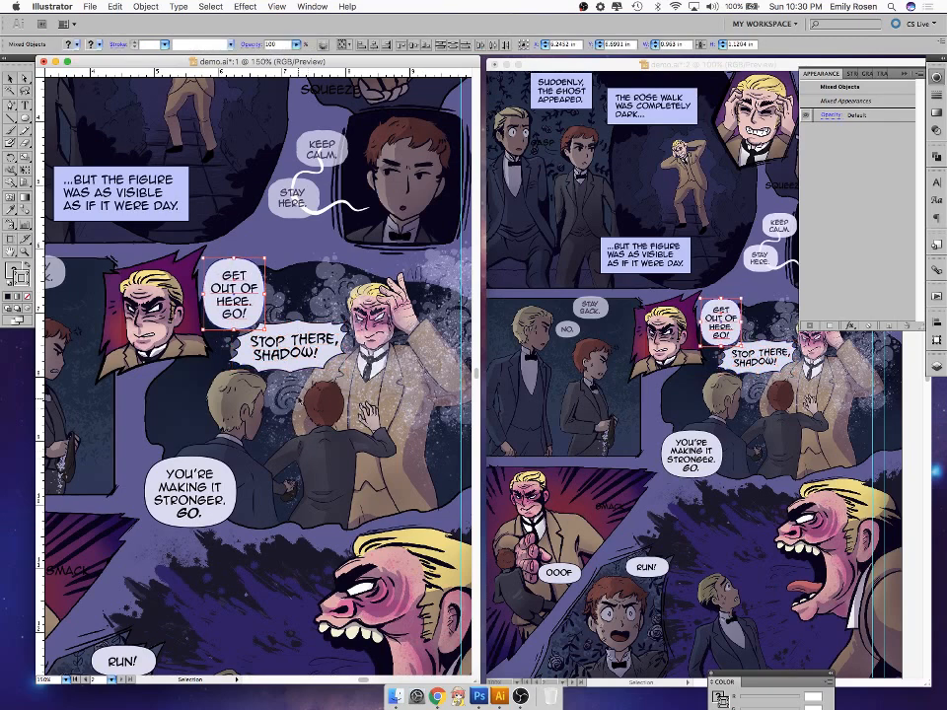
- Fine-tune the shout bubble's lower-edge anchor point and deselect the bubble
{"action": "left_click", "coordinate": [324, 376]}
{"action": "key", "text": "a"}
{"action": "left_click", "coordinate": [329, 351]}
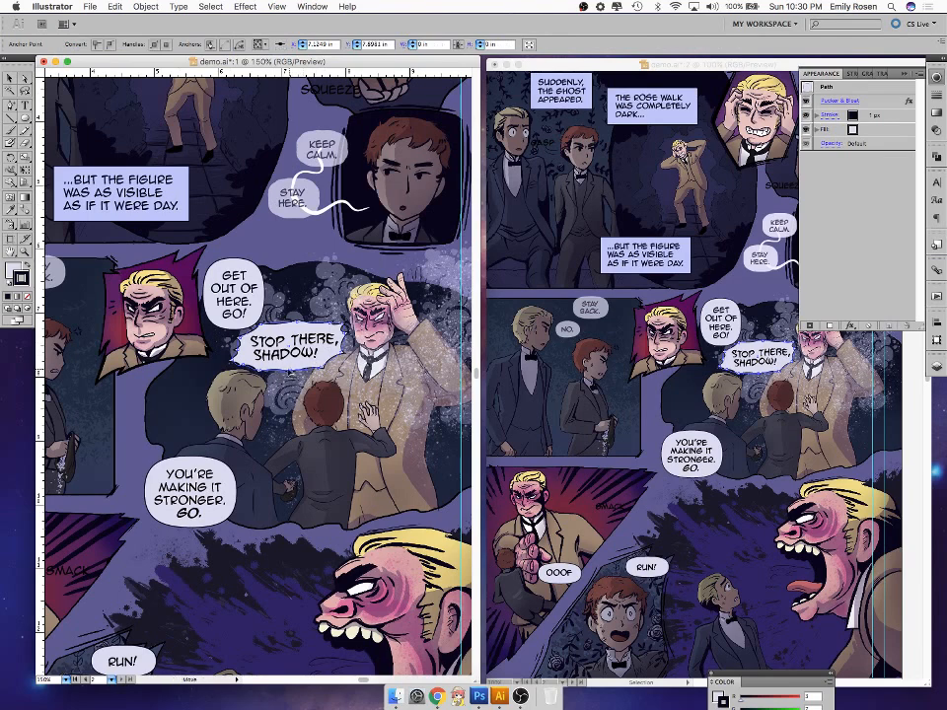
{"action": "left_click", "coordinate": [331, 375]}
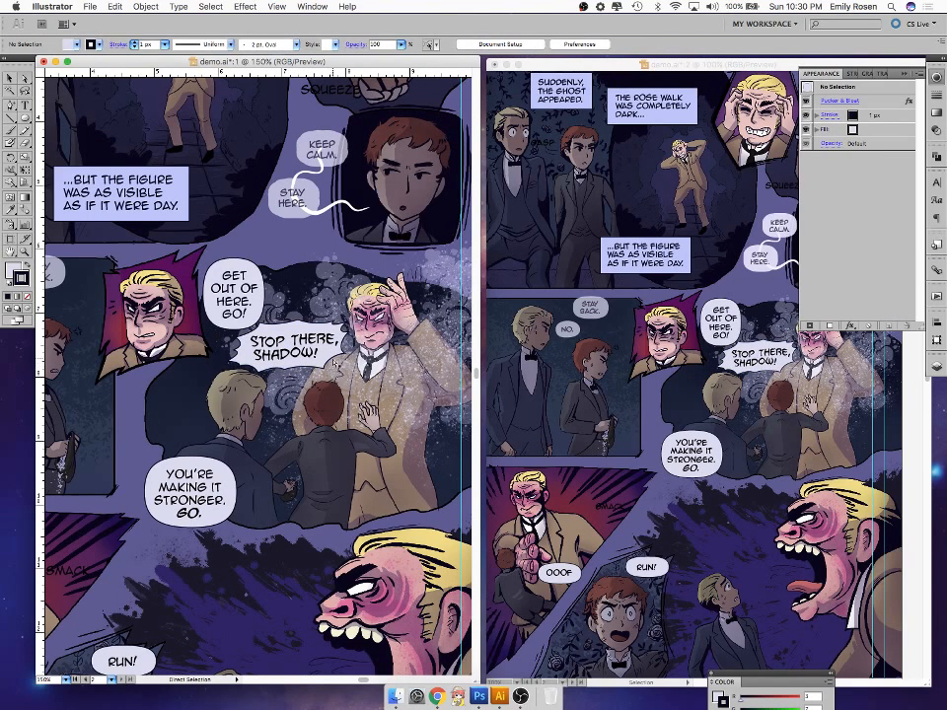
{"action": "left_click", "coordinate": [317, 405]}
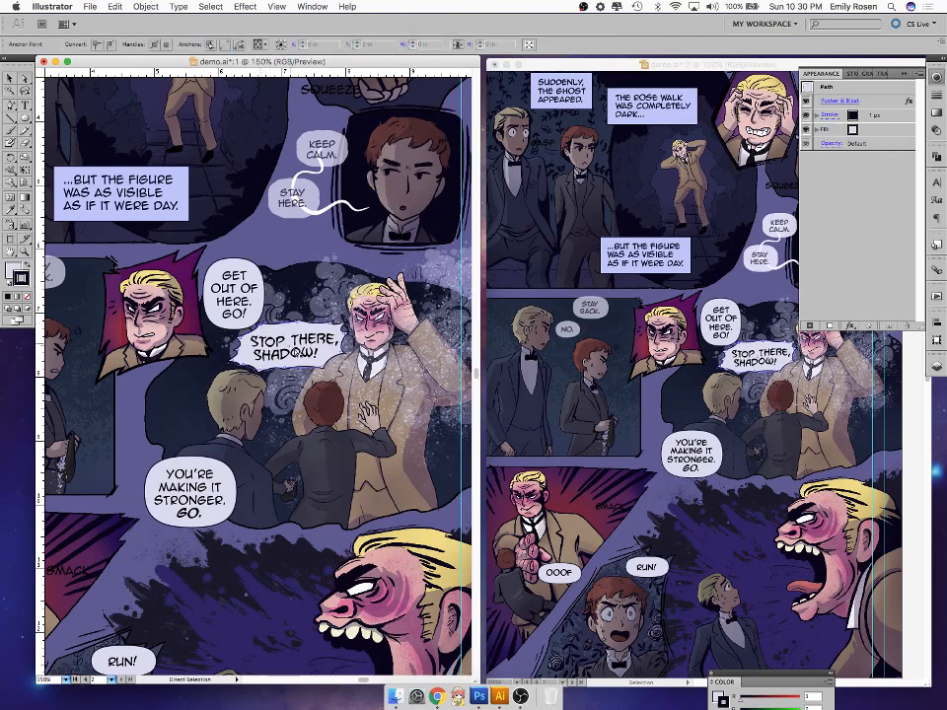
{"action": "left_click", "coordinate": [317, 405]}
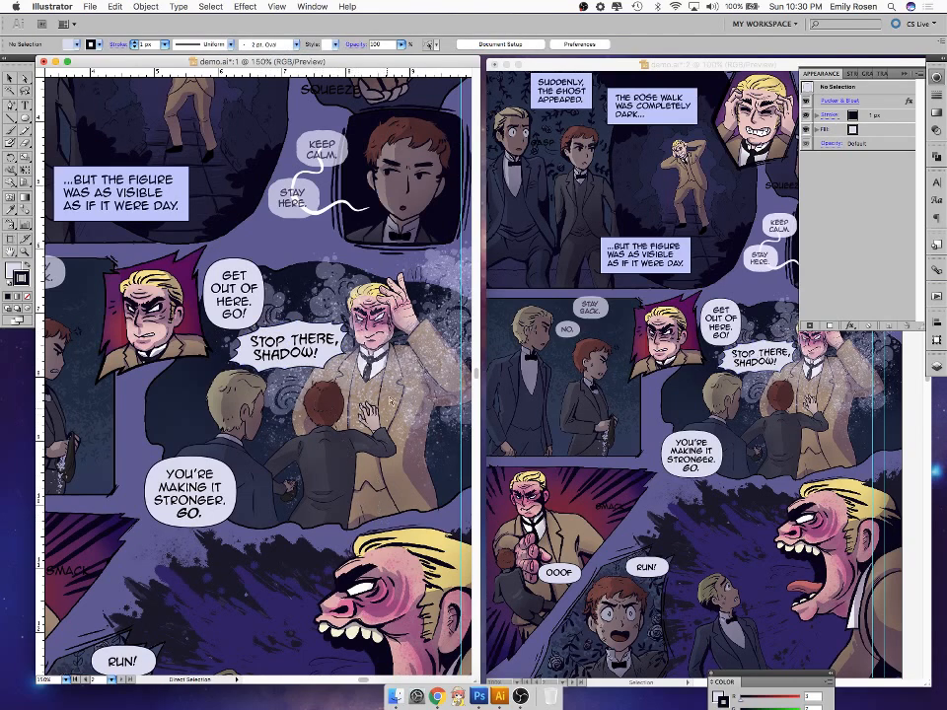
- Select the "OOOF" lettering in the page's lower-left punch panel
{"action": "key", "text": "b"}
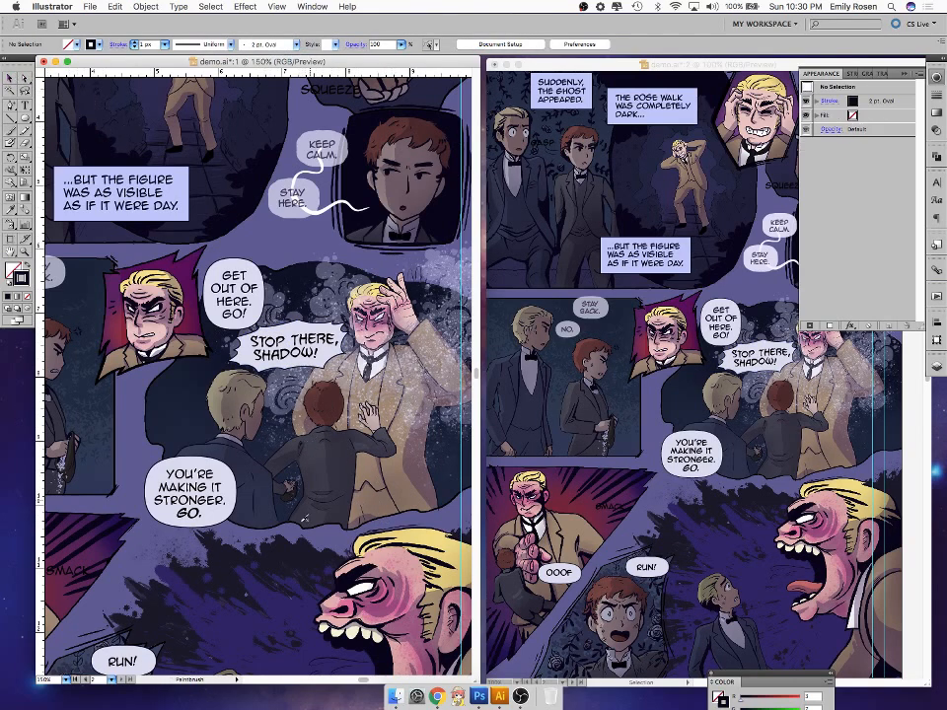
{"action": "key", "text": "space"}
{"action": "left_click_drag", "start_coordinate": [233, 576], "coordinate": [418, 468]}
{"action": "left_click_drag", "start_coordinate": [290, 568], "coordinate": [324, 488]}
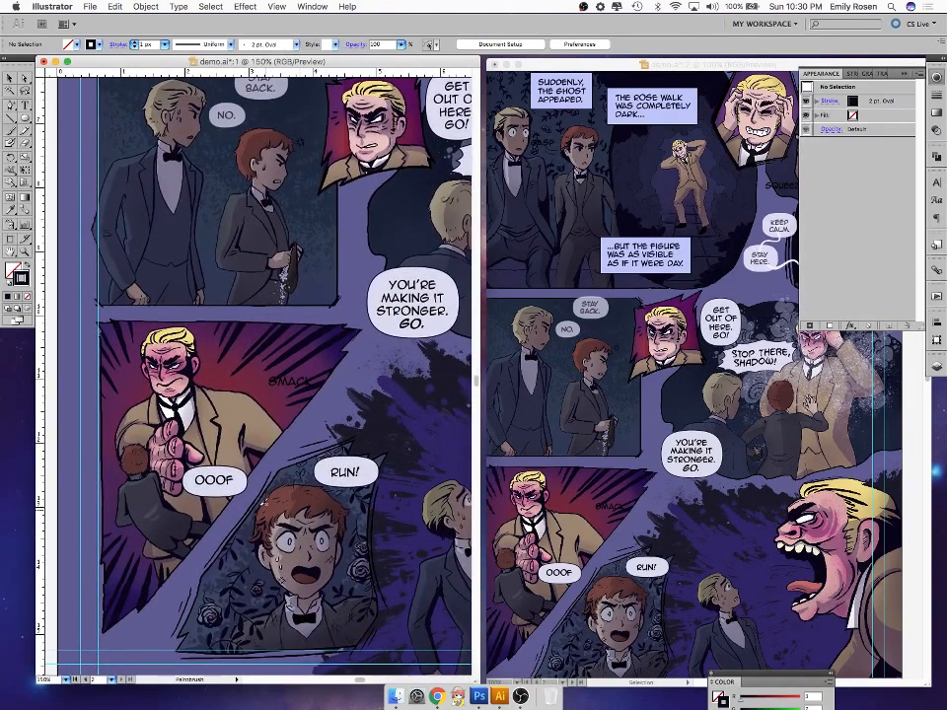
{"action": "key", "text": "v"}
{"action": "left_click", "coordinate": [220, 484]}
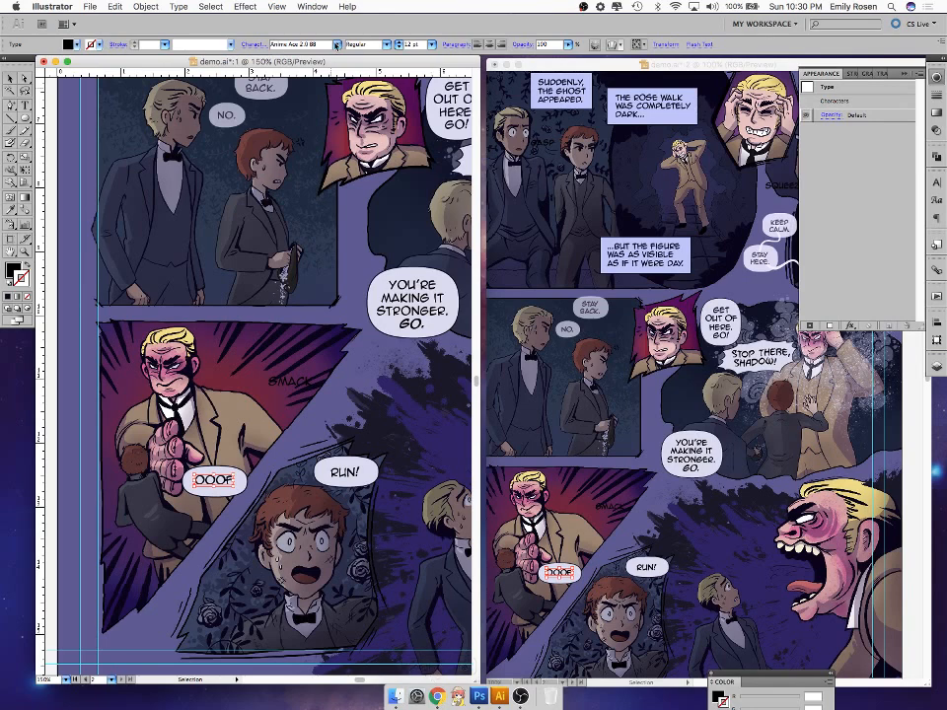
- Open Font Book and preview Ale and Wenches BB, the first font in the comics collection
{"action": "key", "text": "super+space"}
{"action": "type", "text": "fon"}
{"action": "key", "text": "Return"}
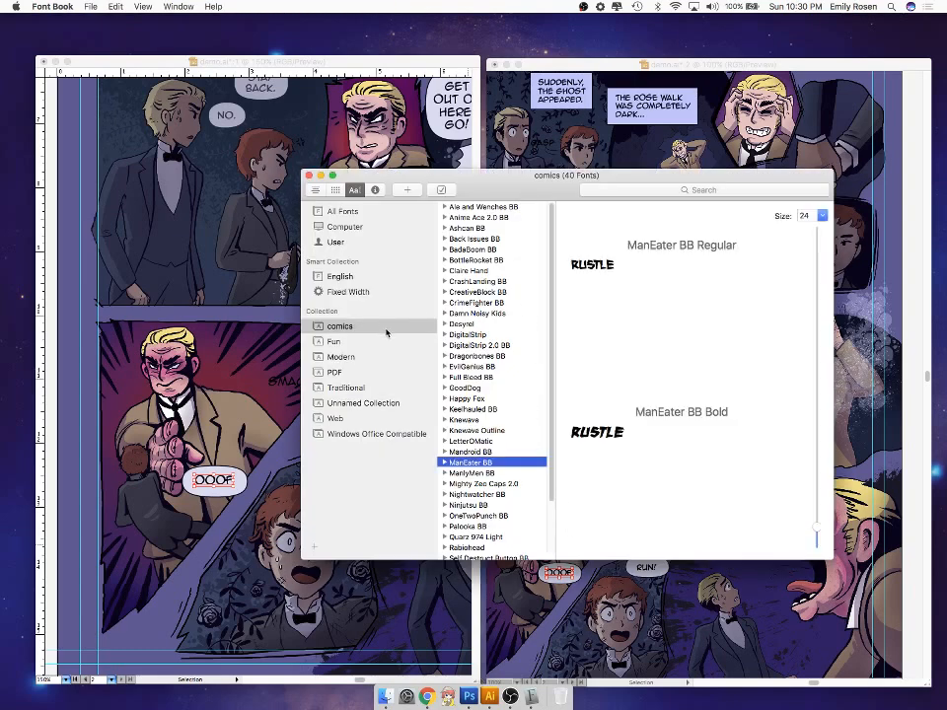
{"action": "left_click", "coordinate": [512, 206]}
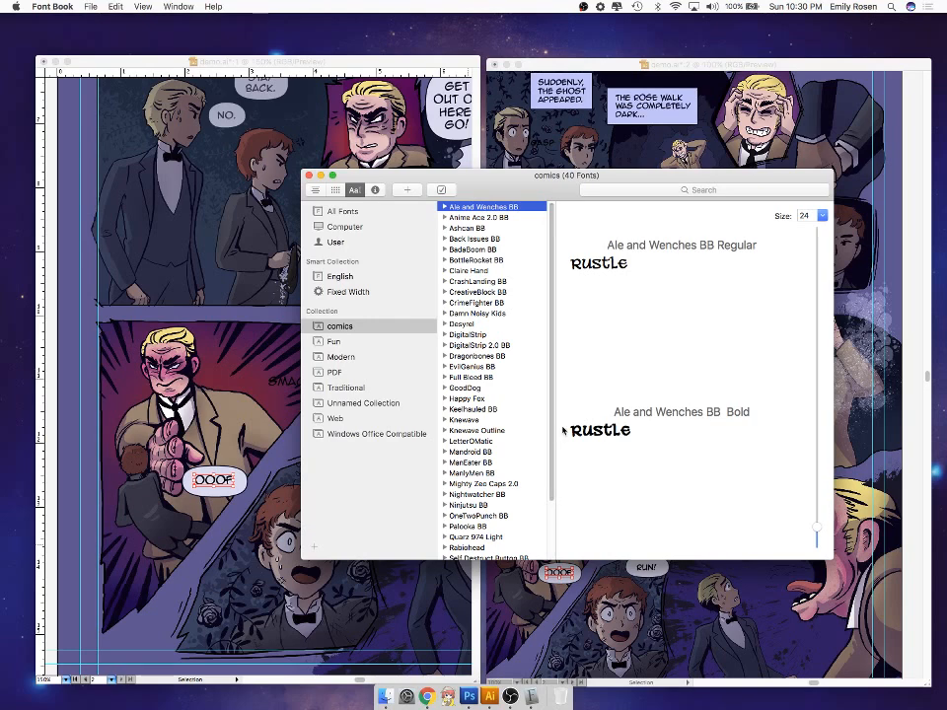
- Compare the comics collection's font previews in order, from Anime Ace 2.0 BB through Palooka BB
{"action": "key", "text": "Down"}
{"action": "key", "text": "Down"}
{"action": "key", "text": "Down"}
{"action": "key", "text": "Down"}
{"action": "key", "text": "Down"}
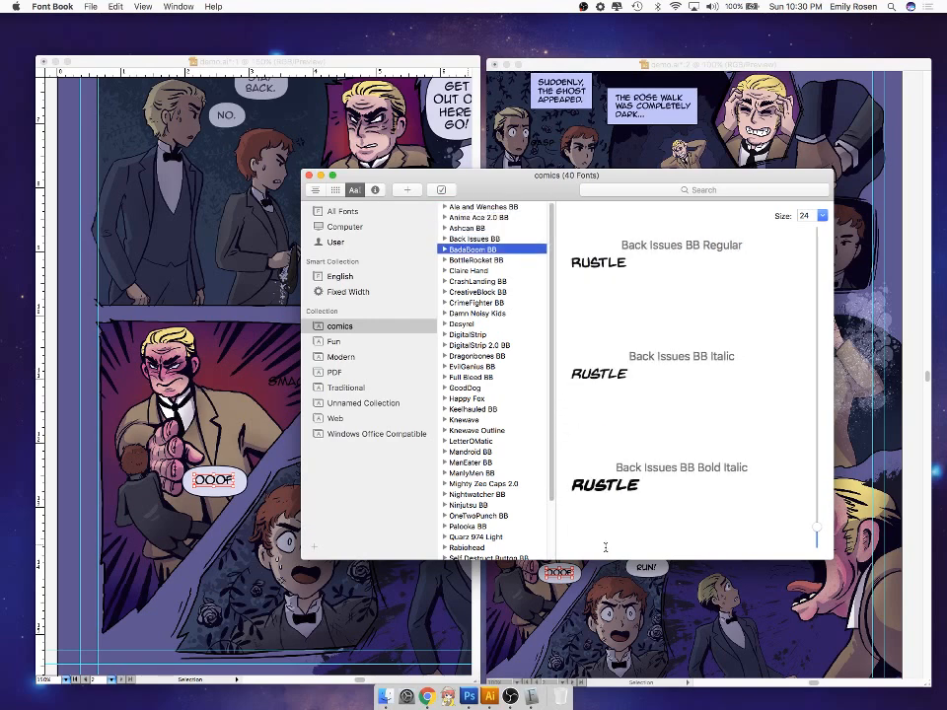
{"action": "key", "text": "Down"}
{"action": "key", "text": "Down"}
{"action": "key", "text": "Down"}
{"action": "key", "text": "Down"}
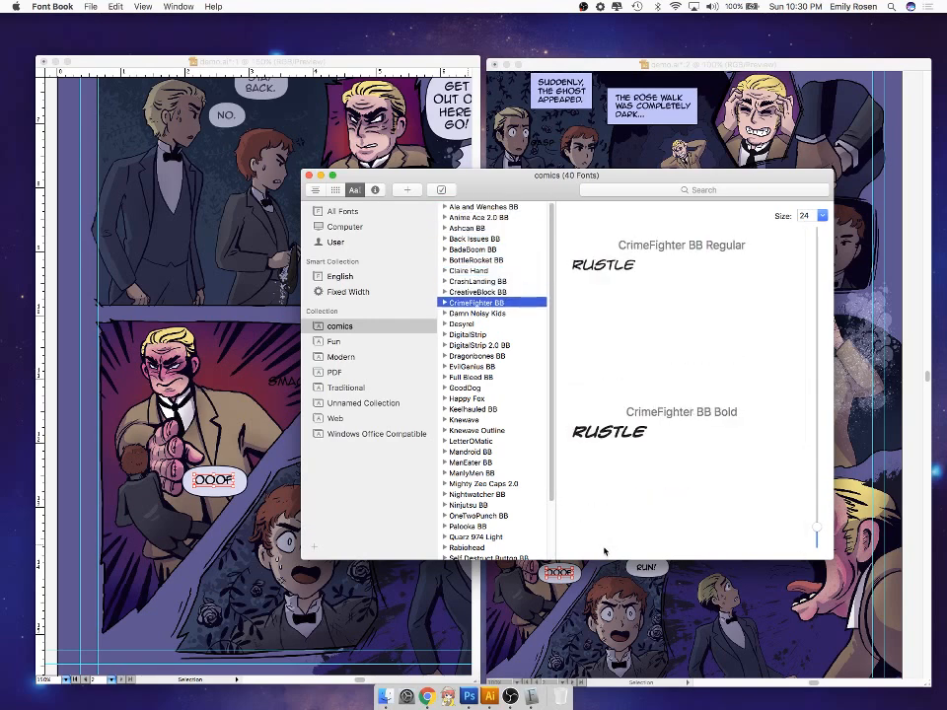
{"action": "key", "text": "Down"}
{"action": "key", "text": "Down"}
{"action": "key", "text": "Down"}
{"action": "key", "text": "Down"}
{"action": "key", "text": "Down"}
{"action": "key", "text": "Down"}
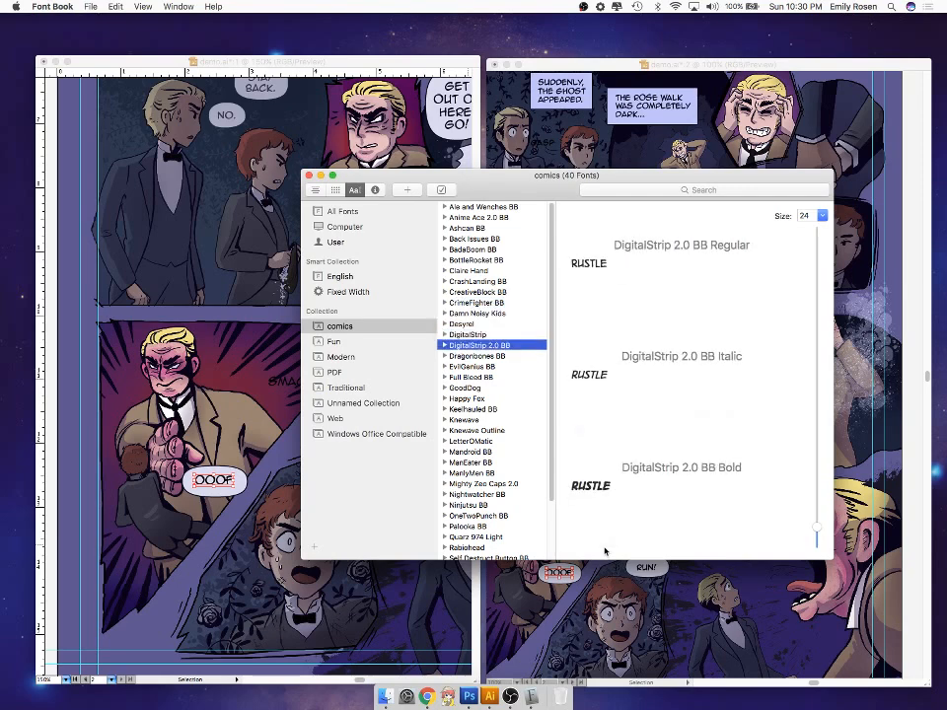
{"action": "key", "text": "Down"}
{"action": "key", "text": "Down"}
{"action": "key", "text": "Down"}
{"action": "key", "text": "Down"}
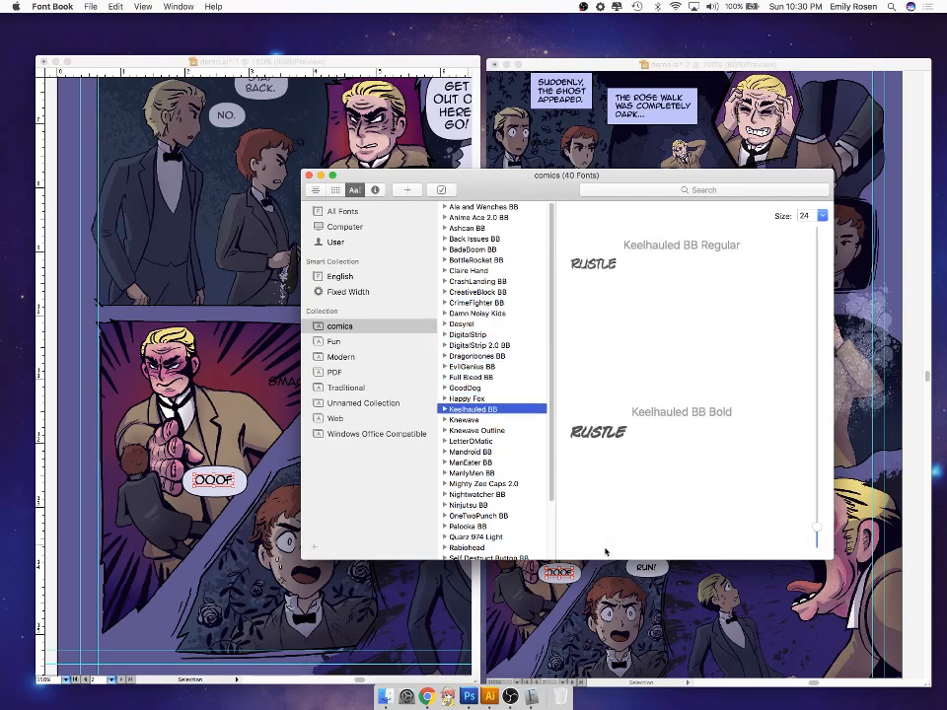
{"action": "key", "text": "Down"}
{"action": "key", "text": "Down"}
{"action": "key", "text": "Down"}
{"action": "key", "text": "Down"}
{"action": "key", "text": "Down"}
{"action": "key", "text": "Down"}
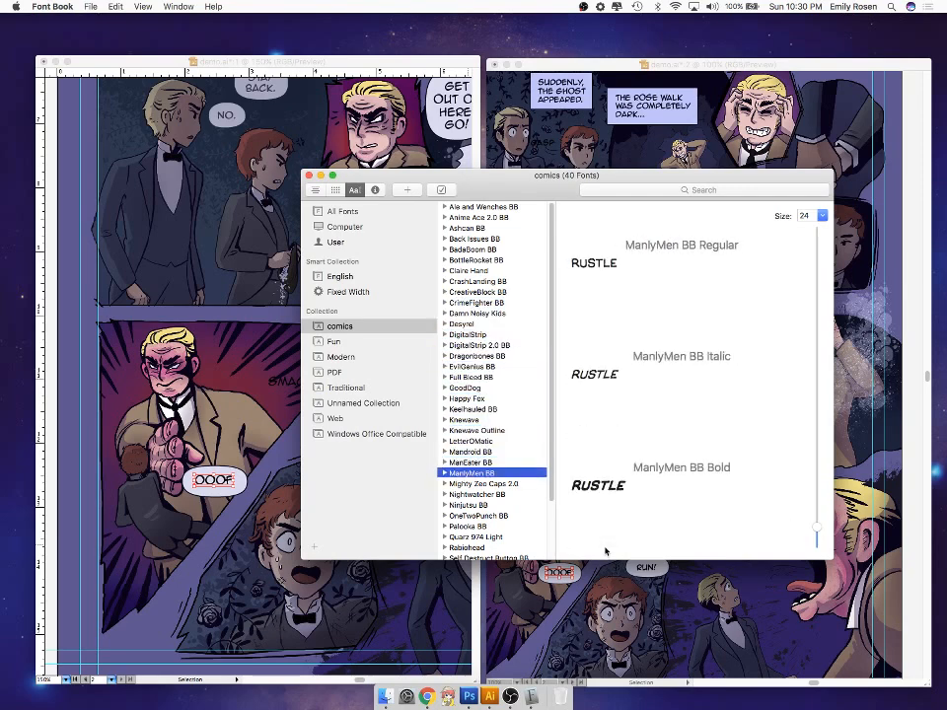
{"action": "key", "text": "Down"}
{"action": "key", "text": "Down"}
{"action": "key", "text": "Down"}
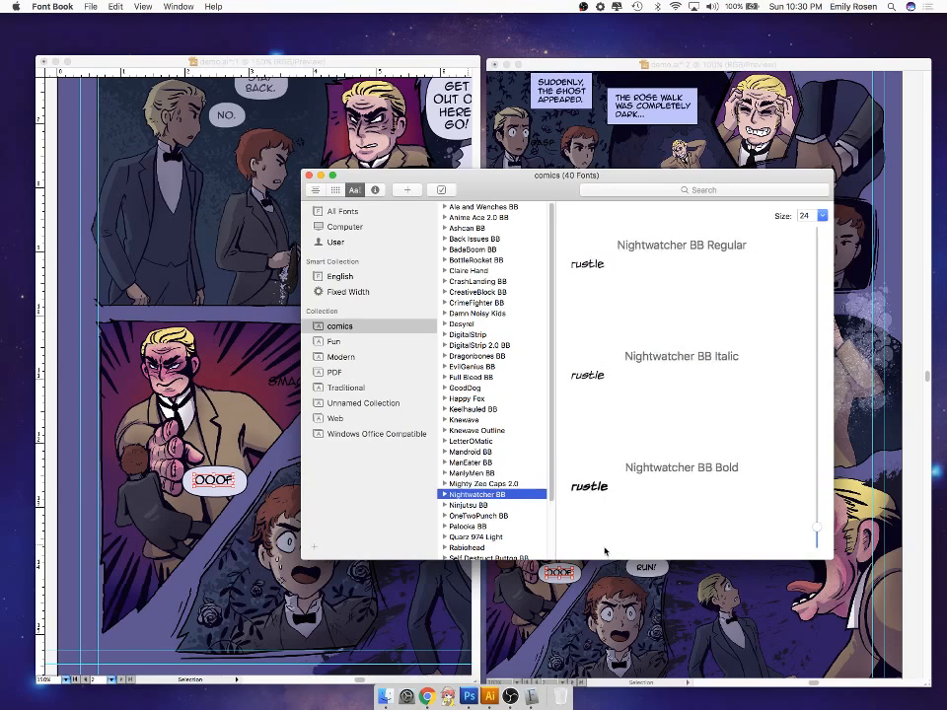
{"action": "key", "text": "Down"}
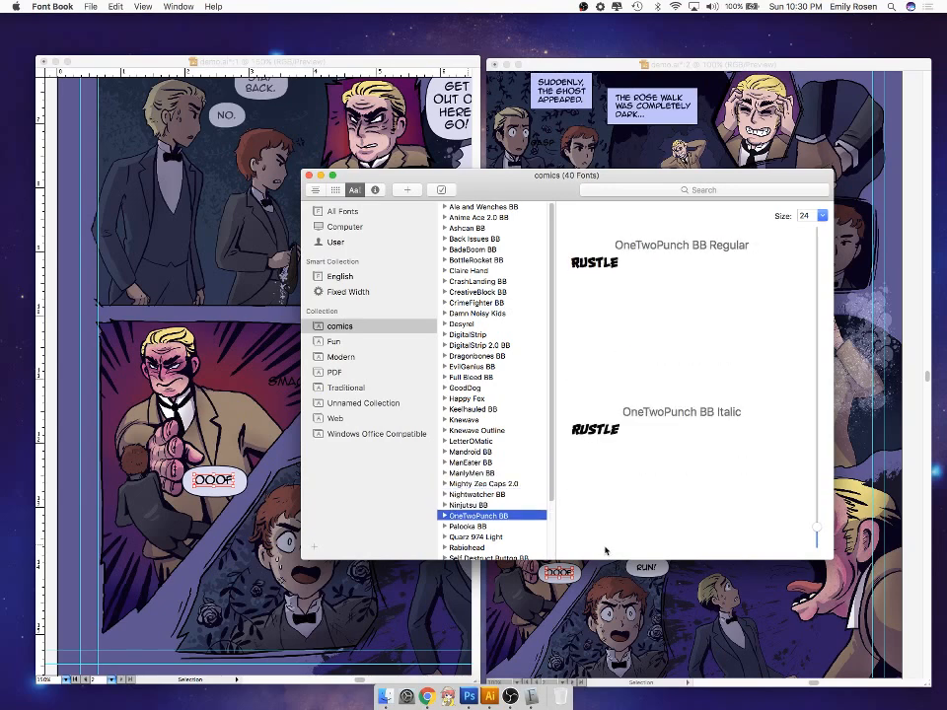
{"action": "key", "text": "Up"}
{"action": "scroll", "coordinate": [554, 488], "scroll_direction": "down", "scroll_amount": 5}
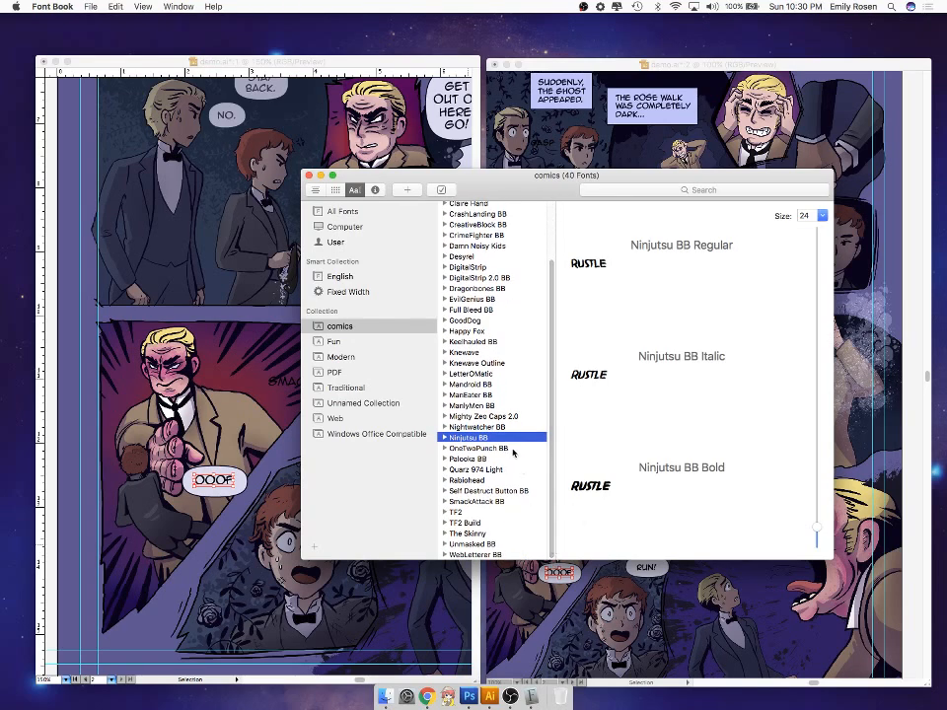
{"action": "key", "text": "Down"}
{"action": "key", "text": "Down"}
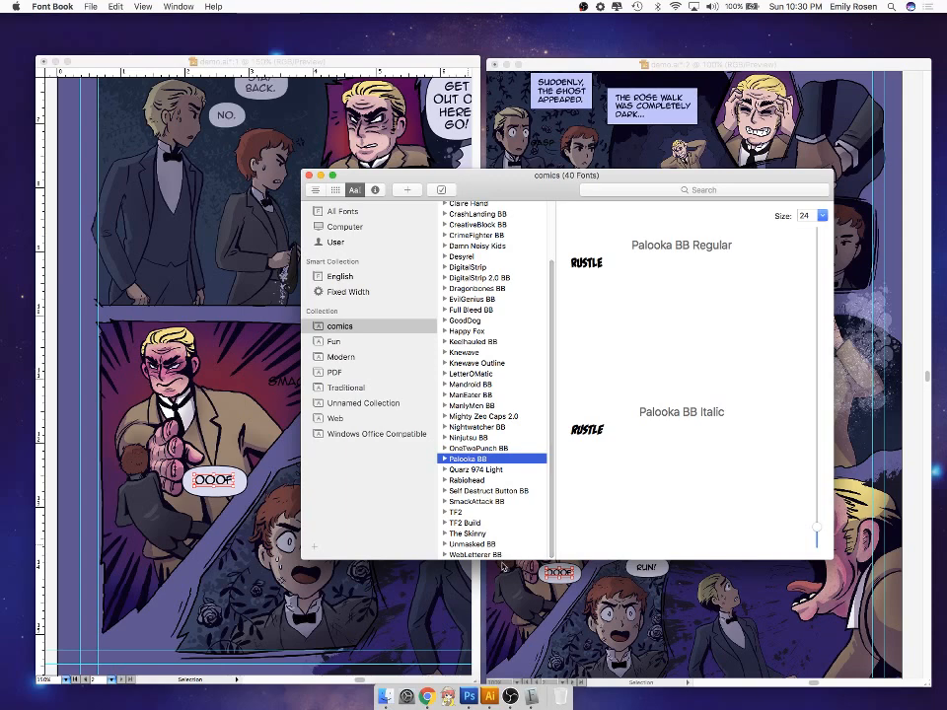
- Compare the previews at the end of the comics collection, from WebLetterer BB back up to Nightwatcher BB
{"action": "left_click", "coordinate": [527, 545]}
{"action": "left_click", "coordinate": [528, 554]}
{"action": "left_click", "coordinate": [542, 547]}
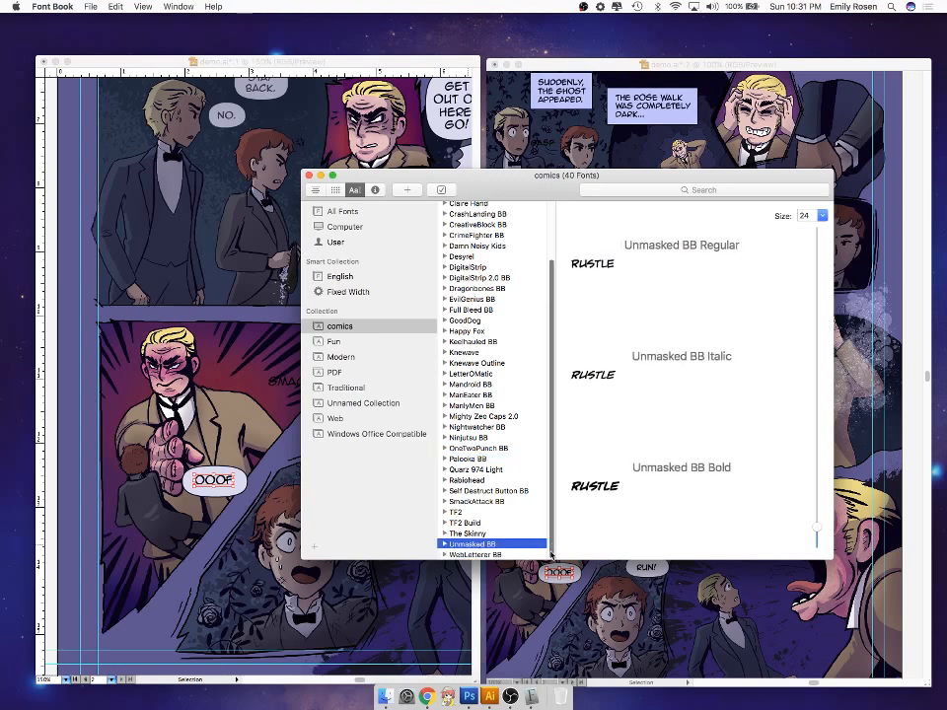
{"action": "key", "text": "Up"}
{"action": "key", "text": "Down"}
{"action": "key", "text": "Up"}
{"action": "key", "text": "Up"}
{"action": "key", "text": "Up"}
{"action": "key", "text": "Up"}
{"action": "key", "text": "Up"}
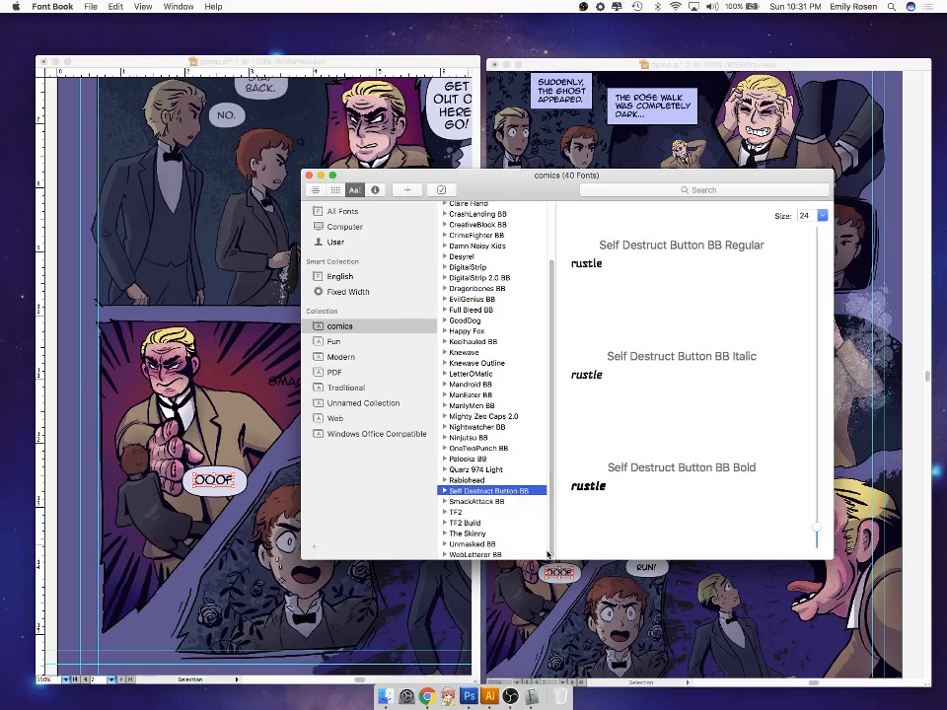
{"action": "key", "text": "Up"}
{"action": "key", "text": "Up"}
{"action": "key", "text": "Up"}
{"action": "key", "text": "Up"}
{"action": "key", "text": "Up"}
{"action": "key", "text": "Up"}
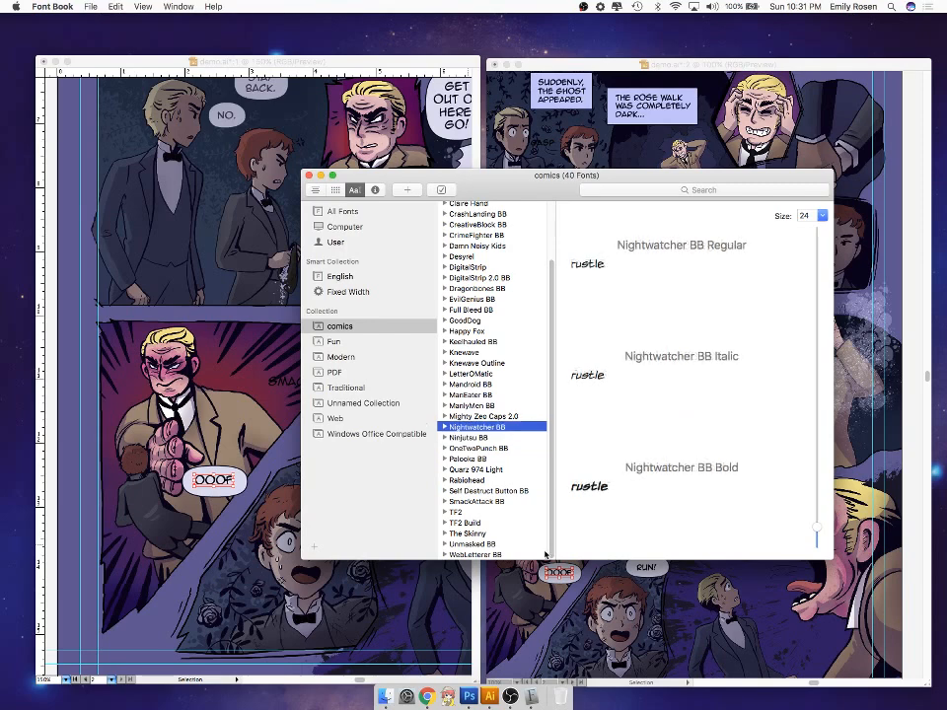
{"action": "key", "text": "Down"}
- Return to the start of the comics collection and compare the previews from Ale and Wenches BB to BadaBoom BB
{"action": "left_click_drag", "start_coordinate": [554, 517], "coordinate": [554, 359]}
{"action": "left_click", "coordinate": [507, 218]}
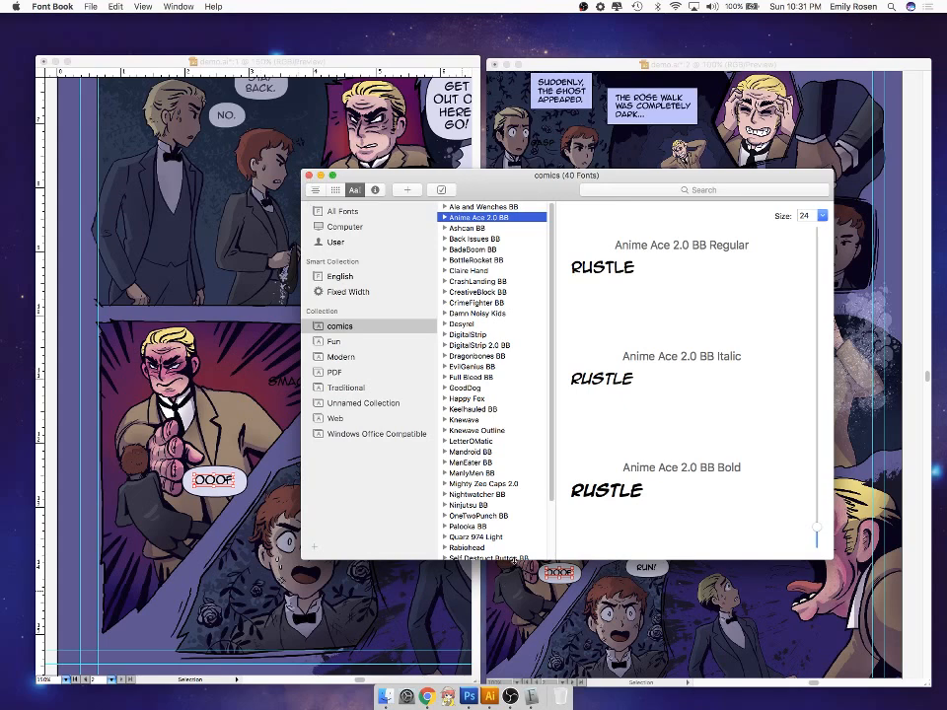
{"action": "left_click_drag", "start_coordinate": [556, 401], "coordinate": [551, 369]}
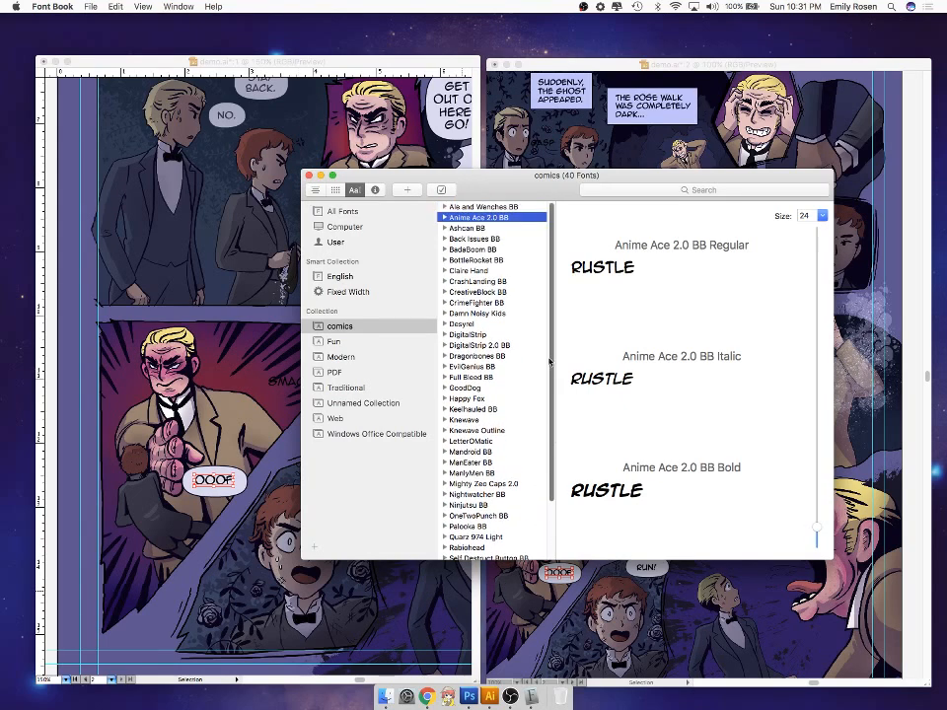
{"action": "key", "text": "Up"}
{"action": "key", "text": "Down"}
{"action": "key", "text": "Up"}
{"action": "key", "text": "Down"}
{"action": "key", "text": "Down"}
{"action": "key", "text": "Down"}
{"action": "key", "text": "Down"}
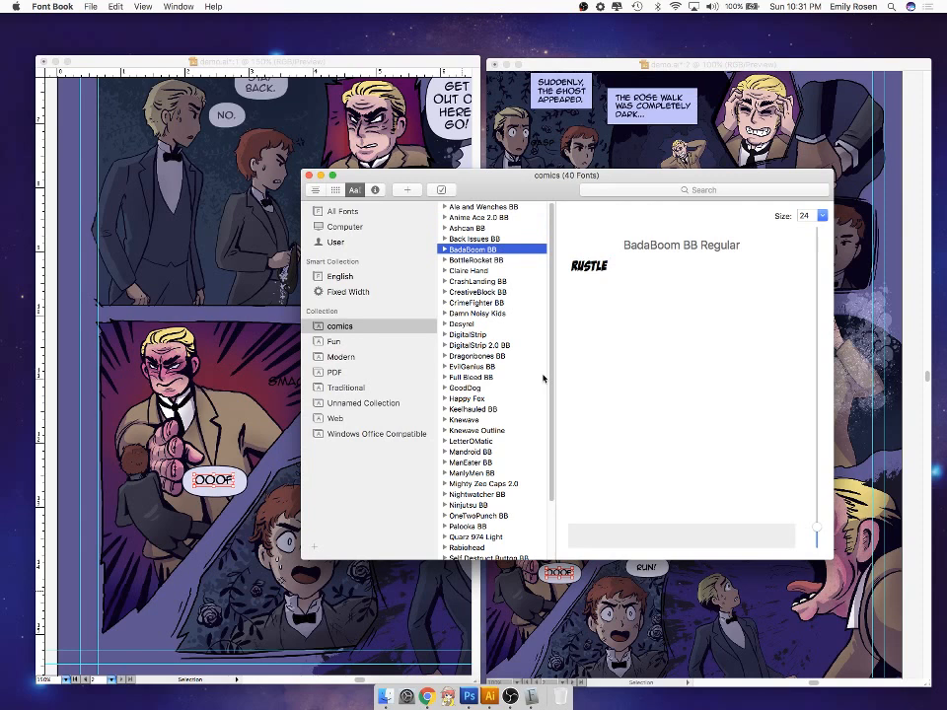
- Try the preview size 13 for BadaBoom BB and return it to 24
{"action": "left_click", "coordinate": [821, 213]}
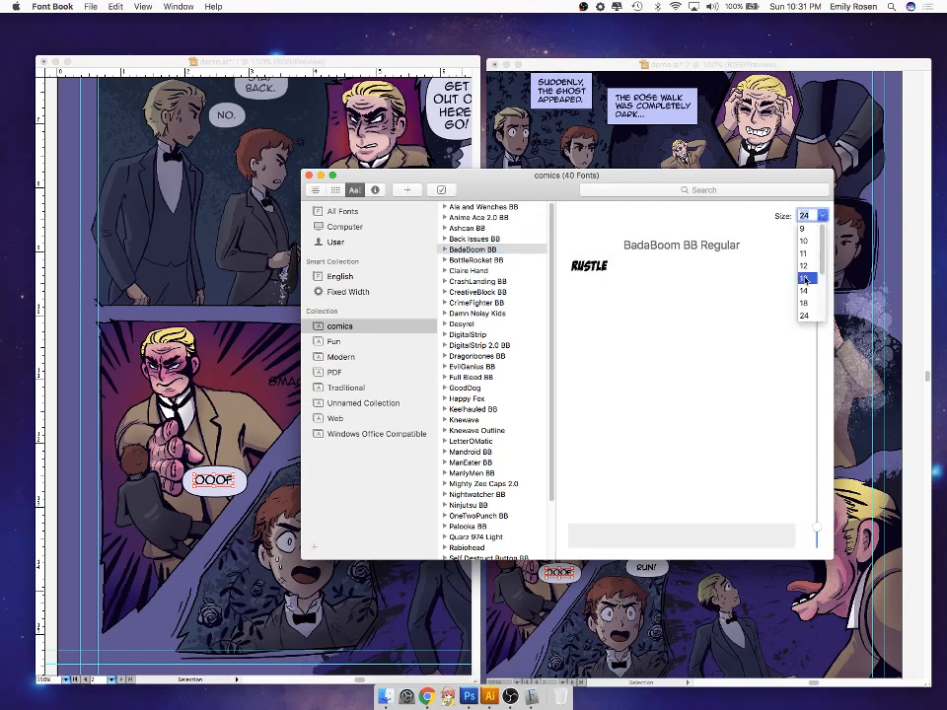
{"action": "left_click", "coordinate": [805, 279]}
{"action": "left_click", "coordinate": [824, 217]}
{"action": "left_click", "coordinate": [804, 316]}
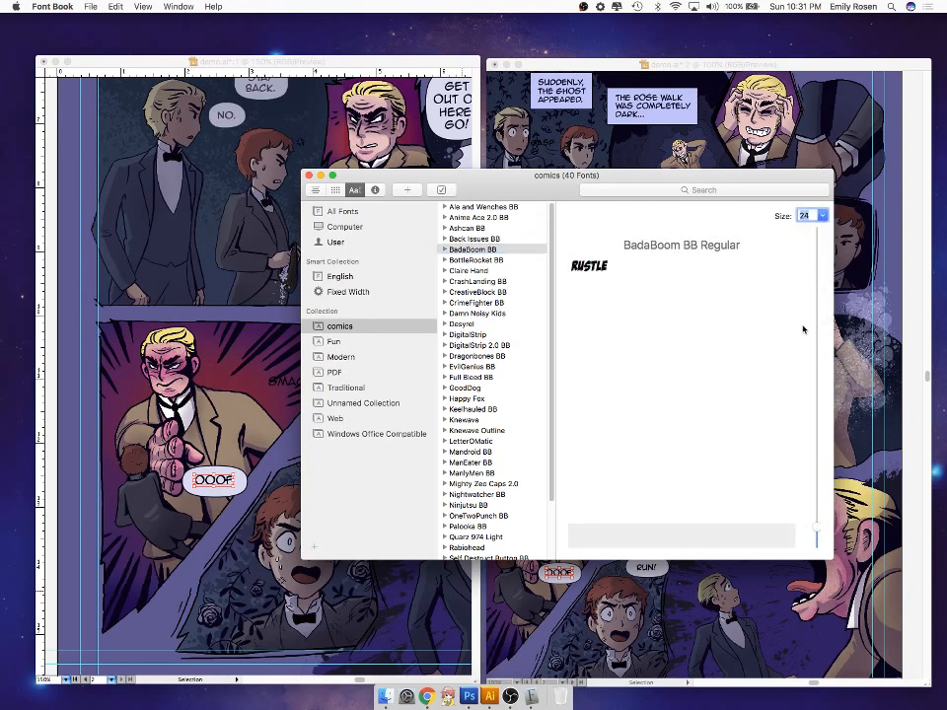
{"action": "left_click", "coordinate": [822, 216]}
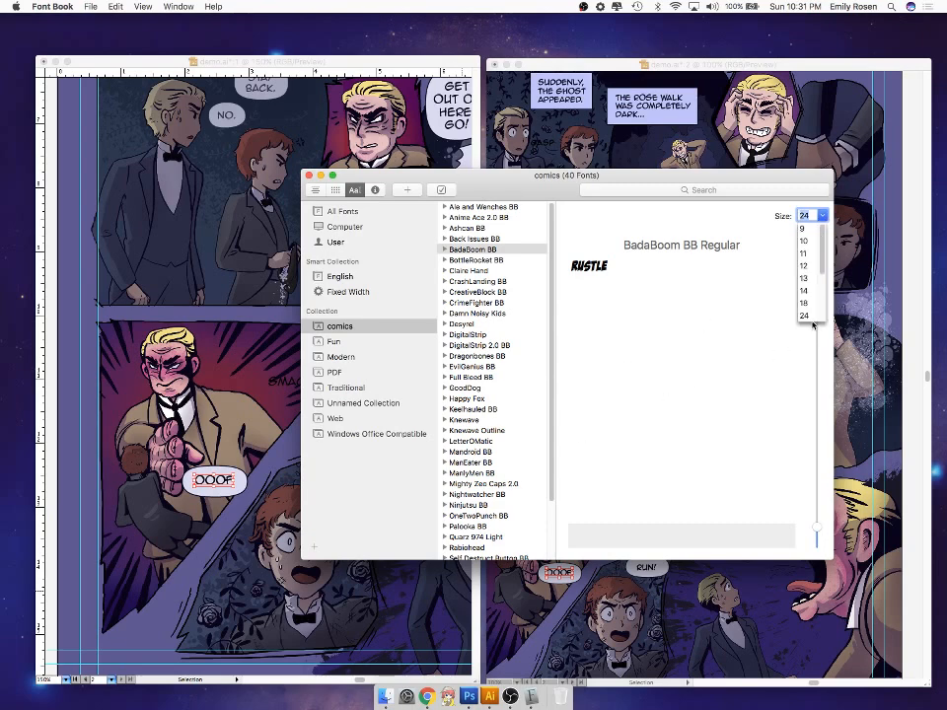
{"action": "left_click", "coordinate": [815, 319]}
- Compare the comics collection's font previews in order, from BottleRocket BB through Rabiohead
{"action": "left_click", "coordinate": [484, 261]}
{"action": "key", "text": "Down"}
{"action": "key", "text": "Down"}
{"action": "key", "text": "Down"}
{"action": "key", "text": "Up"}
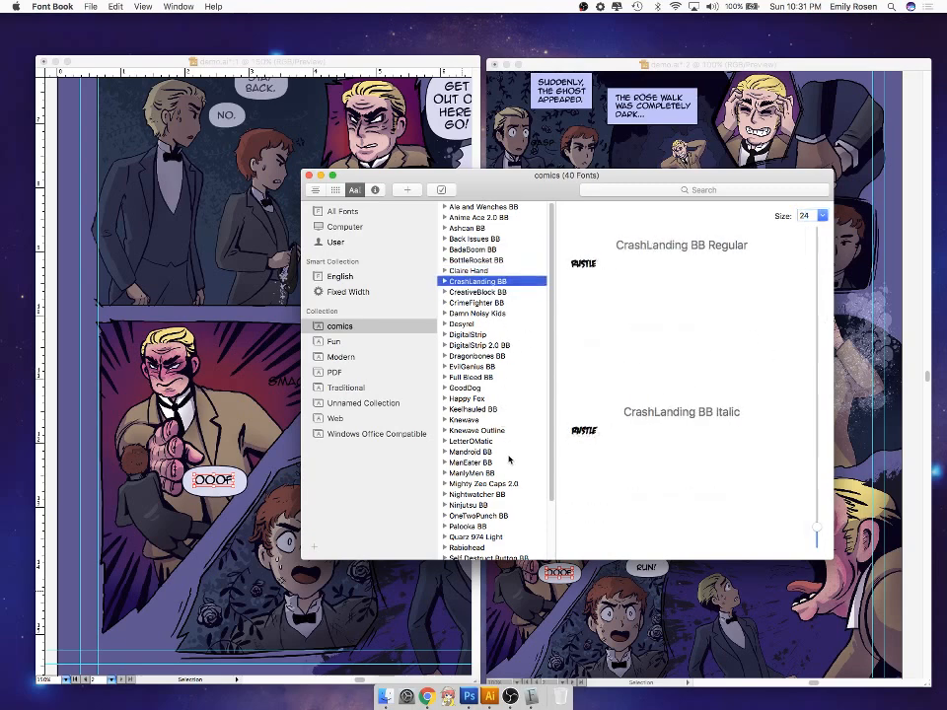
{"action": "key", "text": "Down"}
{"action": "key", "text": "Down"}
{"action": "key", "text": "Down"}
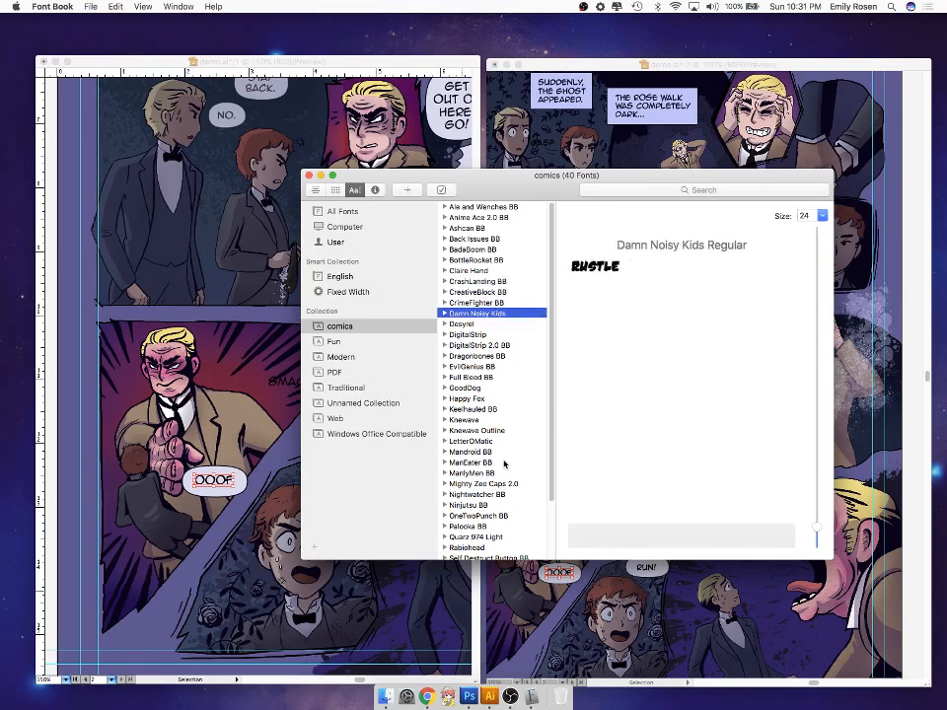
{"action": "key", "text": "Down"}
{"action": "key", "text": "Down"}
{"action": "key", "text": "Down"}
{"action": "key", "text": "Down"}
{"action": "key", "text": "Down"}
{"action": "key", "text": "Down"}
{"action": "key", "text": "Down"}
{"action": "key", "text": "Down"}
{"action": "key", "text": "Down"}
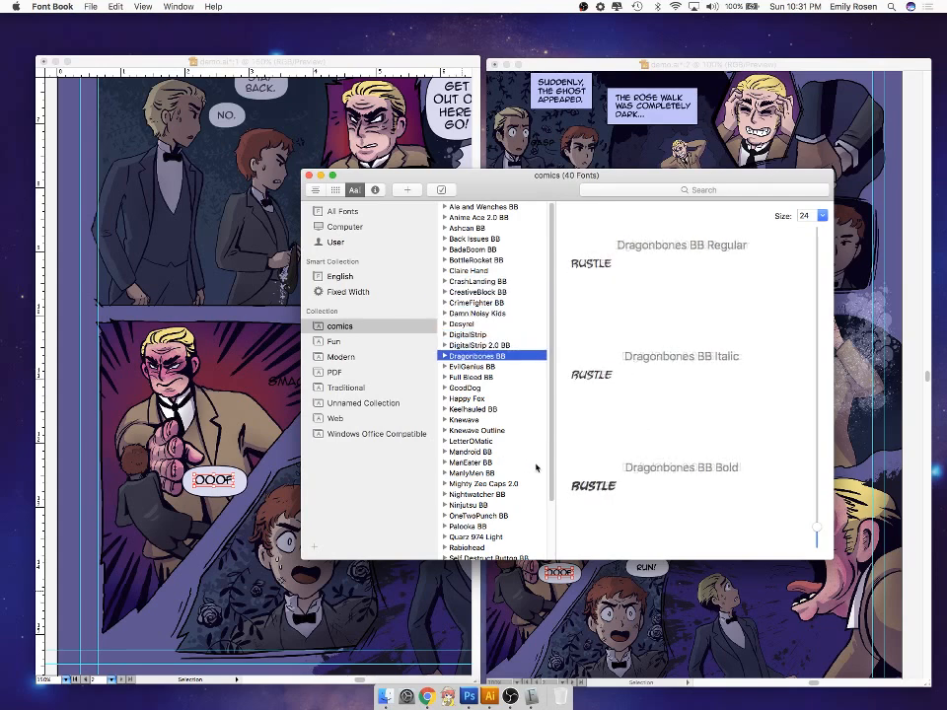
{"action": "key", "text": "Down"}
{"action": "key", "text": "Down"}
{"action": "key", "text": "Down"}
{"action": "key", "text": "Down"}
{"action": "key", "text": "Down"}
{"action": "key", "text": "Down"}
{"action": "key", "text": "Down"}
{"action": "key", "text": "Down"}
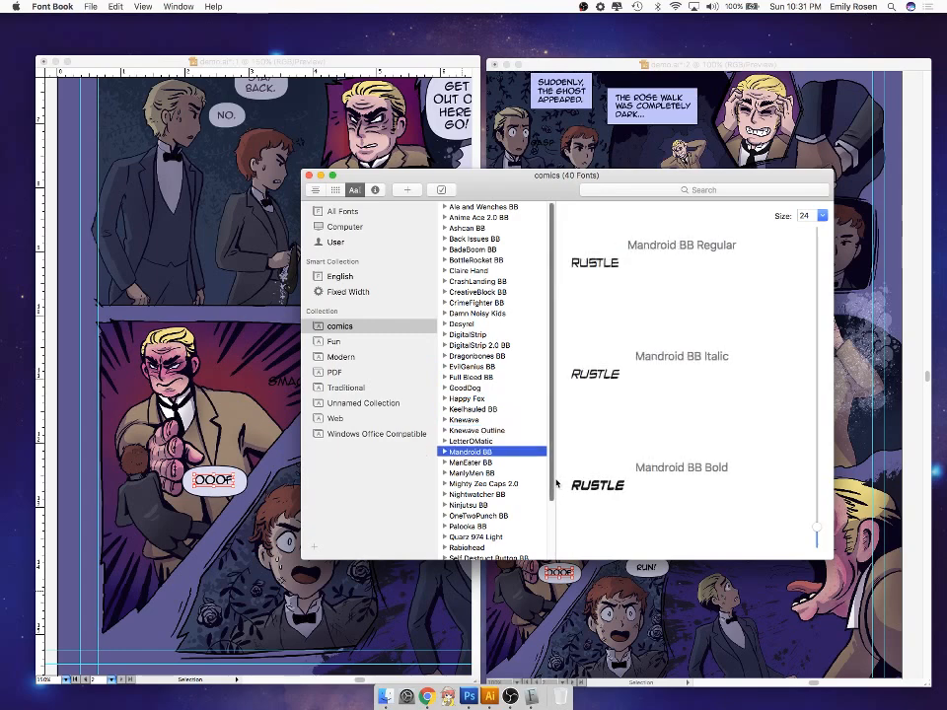
{"action": "key", "text": "Down"}
{"action": "key", "text": "Down"}
{"action": "key", "text": "Down"}
{"action": "key", "text": "Down"}
{"action": "key", "text": "Down"}
{"action": "key", "text": "Down"}
{"action": "key", "text": "Down"}
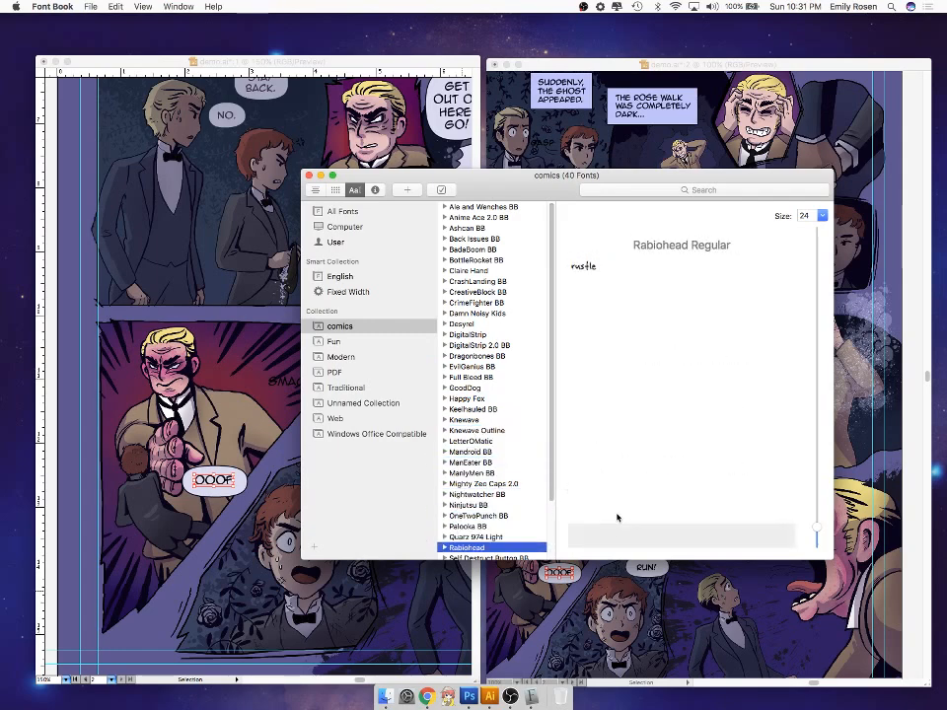
- Compare the previews again in reverse order, from the fonts around Rabiohead back up to Full Bleed BB
{"action": "key", "text": "Up"}
{"action": "key", "text": "Up"}
{"action": "key", "text": "Up"}
{"action": "key", "text": "Up"}
{"action": "key", "text": "Up"}
{"action": "key", "text": "Up"}
{"action": "key", "text": "Up"}
{"action": "key", "text": "Up"}
{"action": "key", "text": "Up"}
{"action": "key", "text": "Up"}
{"action": "key", "text": "Up"}
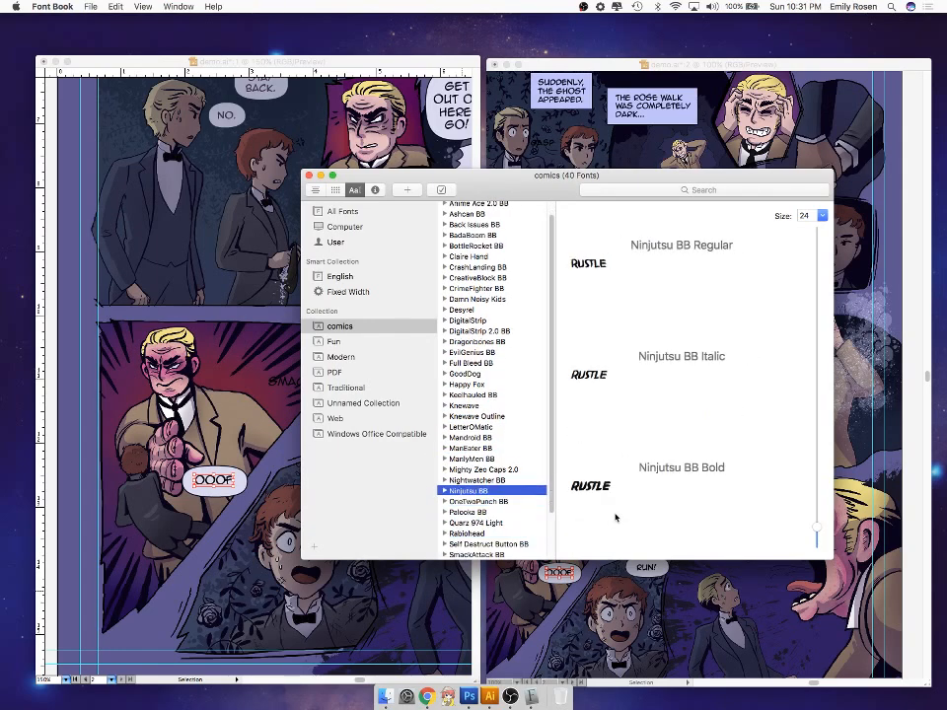
{"action": "key", "text": "Up"}
{"action": "key", "text": "Up"}
{"action": "key", "text": "Up"}
{"action": "key", "text": "Up"}
{"action": "key", "text": "Up"}
{"action": "key", "text": "Up"}
{"action": "key", "text": "Up"}
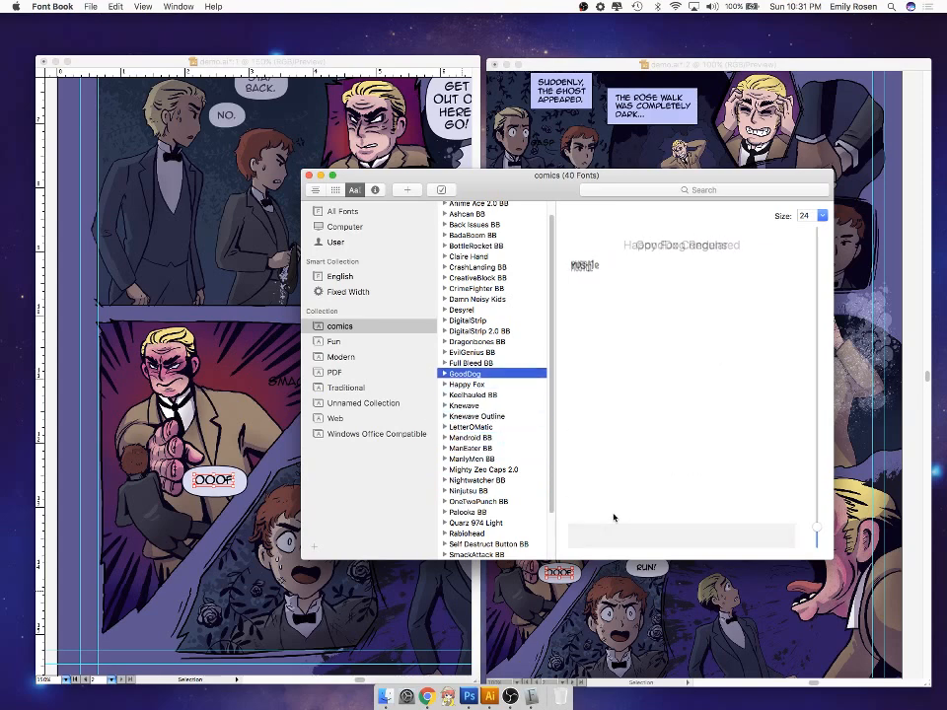
- Switch to Illustrator and set the "OOOF" lettering in Full Bleed BB
{"action": "left_click", "coordinate": [236, 488]}
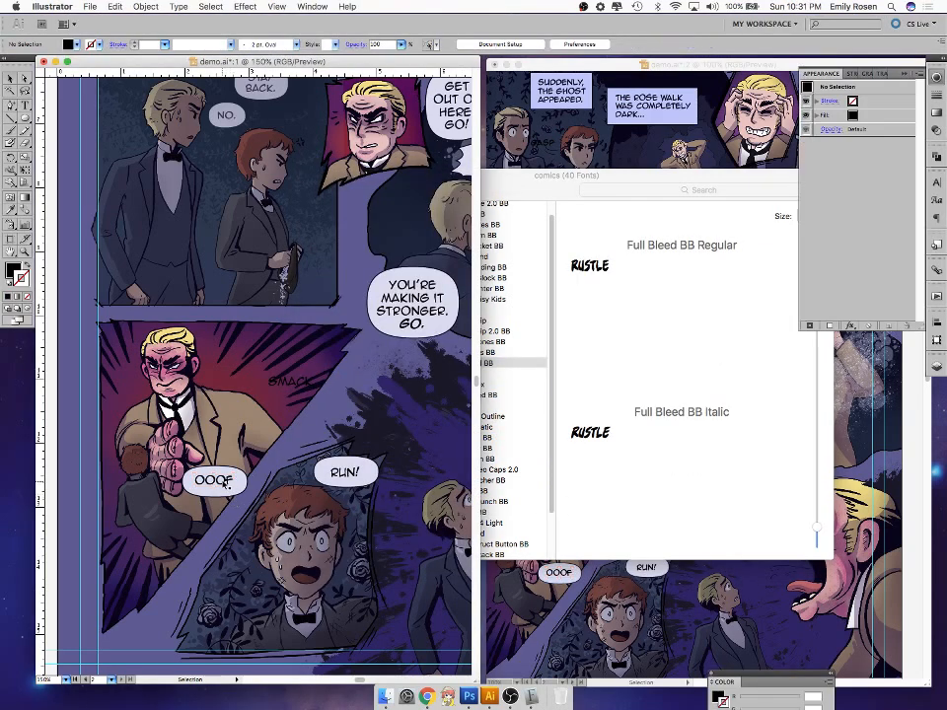
{"action": "left_click", "coordinate": [225, 480]}
{"action": "double_click", "coordinate": [334, 45]}
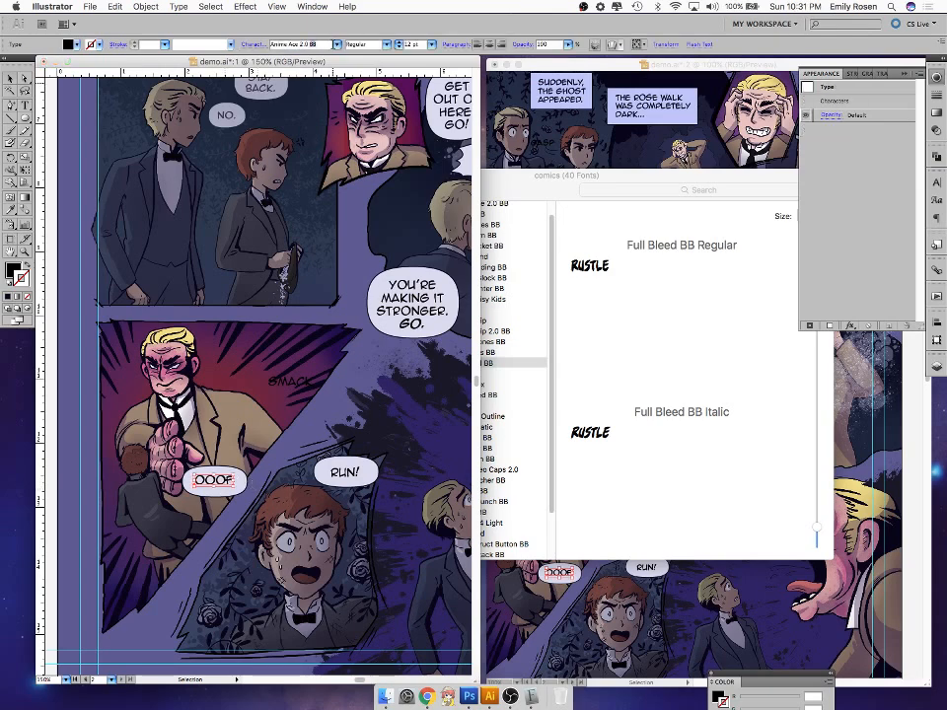
{"action": "triple_click", "coordinate": [323, 44]}
{"action": "type", "text": "Full Bleed BB"}
{"action": "key", "text": "Return"}
- Copy the "OOOF" lettering's type style to the "RUN!" text with the Eyedropper tool
{"action": "left_click", "coordinate": [301, 385]}
{"action": "left_click", "coordinate": [345, 476]}
{"action": "key", "text": "i"}
{"action": "left_click", "coordinate": [212, 483]}
{"action": "key", "text": "v"}
{"action": "left_click", "coordinate": [368, 428]}
- Set the "SMACK" sound effect in BadaBoom BB at 48 pt
{"action": "left_click", "coordinate": [291, 381]}
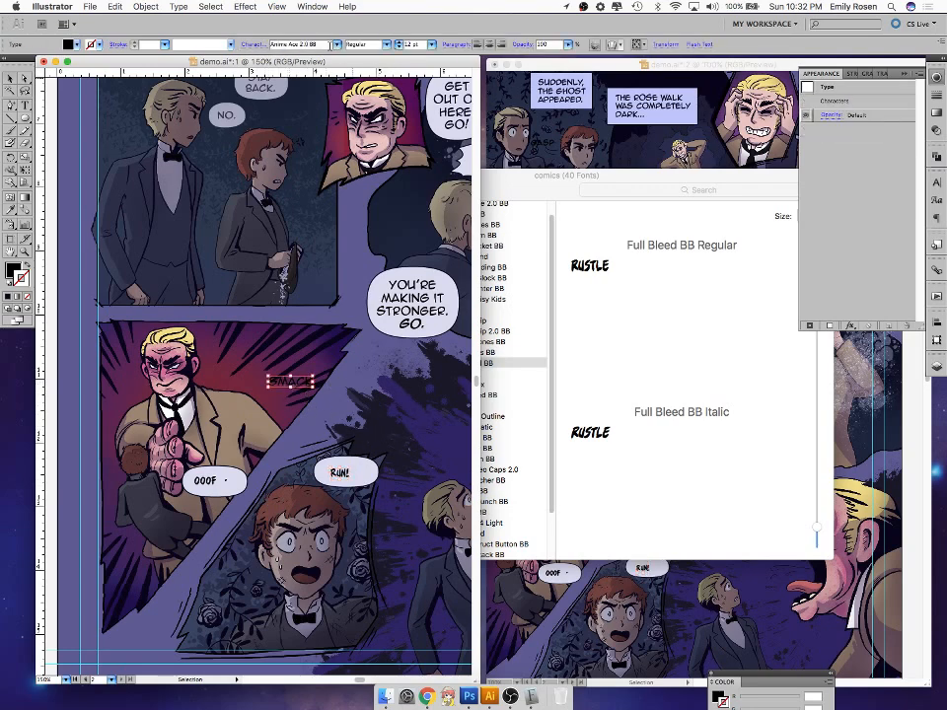
{"action": "left_click", "coordinate": [339, 46]}
{"action": "left_click", "coordinate": [340, 45]}
{"action": "type", "text": "Badaboom BB"}
{"action": "key", "text": "Return"}
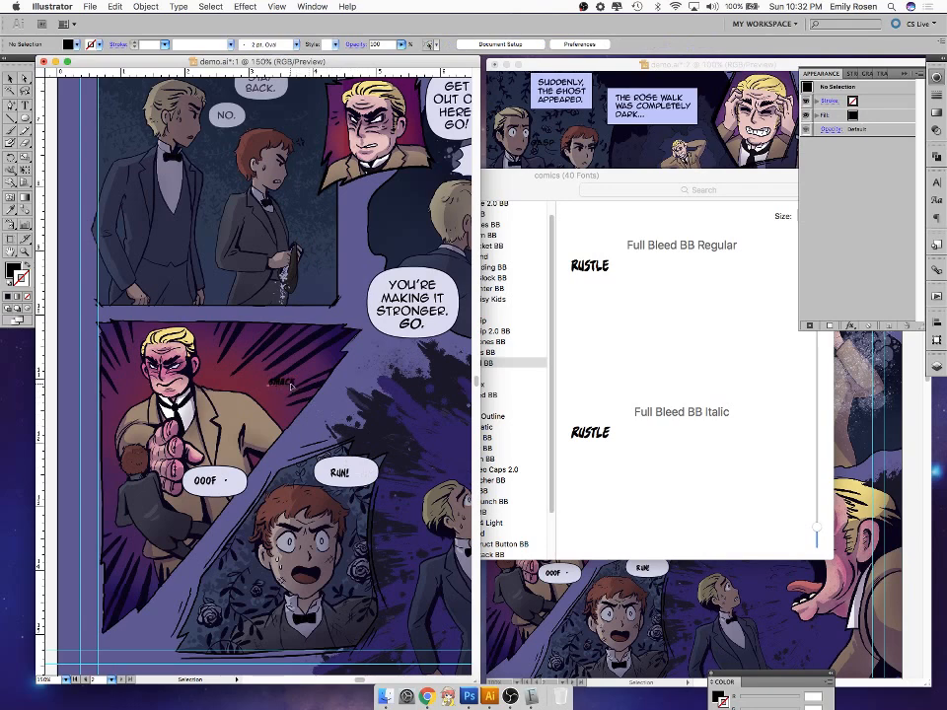
{"action": "left_click", "coordinate": [431, 45]}
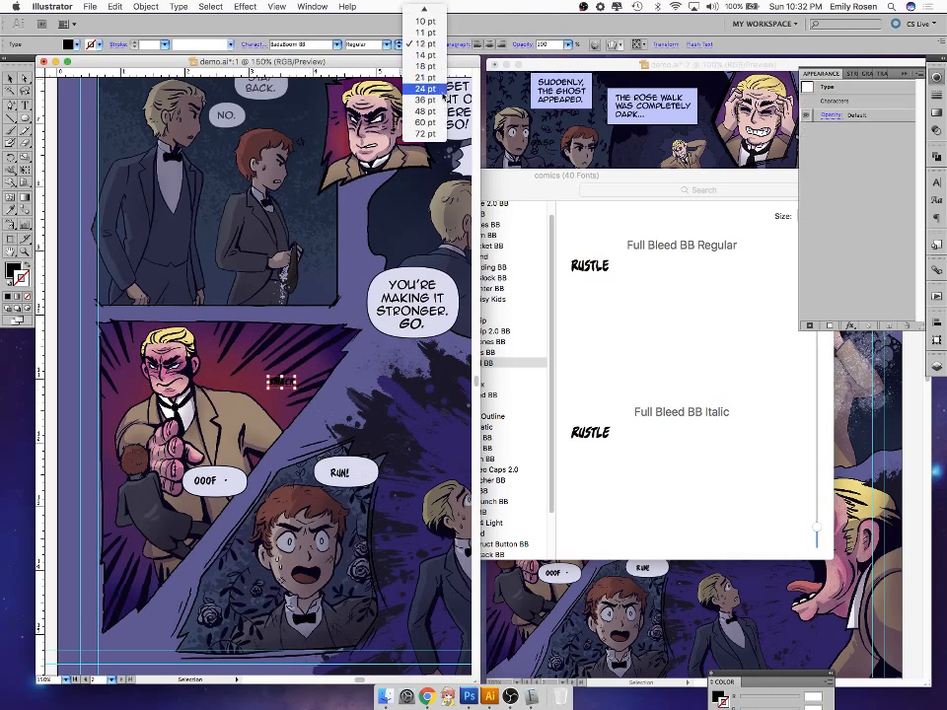
{"action": "left_click", "coordinate": [437, 122]}
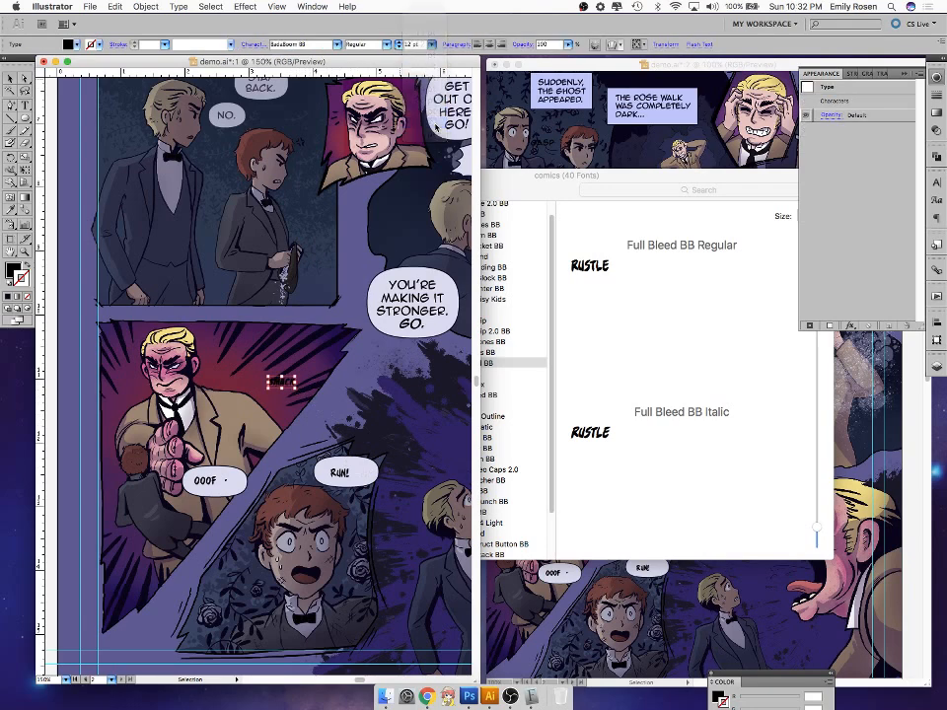
{"action": "left_click", "coordinate": [431, 46]}
{"action": "left_click", "coordinate": [431, 32]}
- Reword the "SMACK" sound effect as "THWAACK"
{"action": "left_click", "coordinate": [333, 375]}
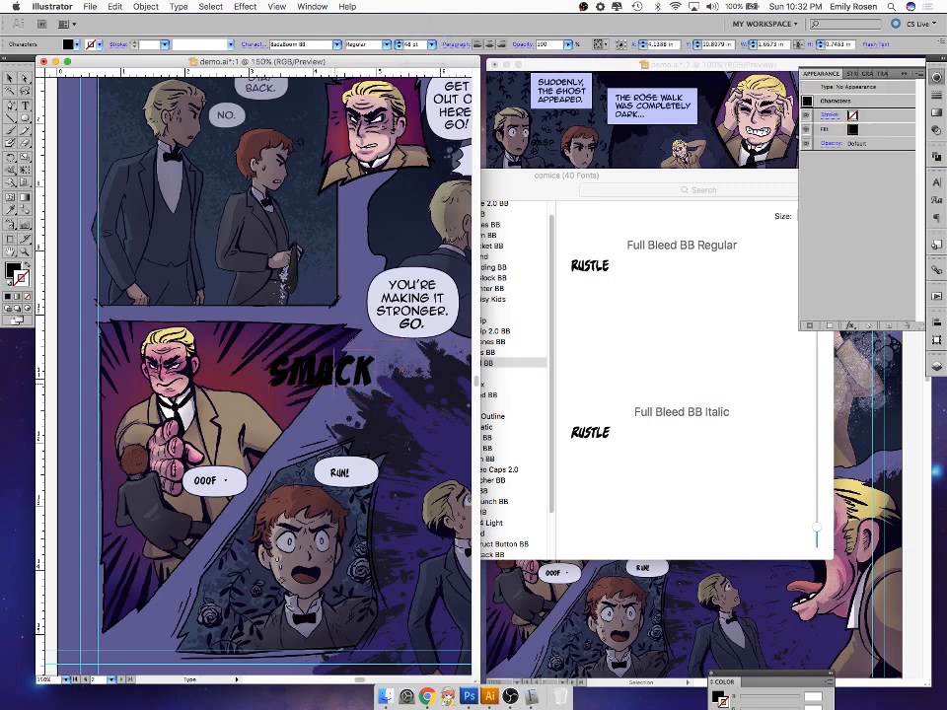
{"action": "left_click_drag", "start_coordinate": [269, 375], "coordinate": [314, 375]}
{"action": "type", "text": "THWA"}
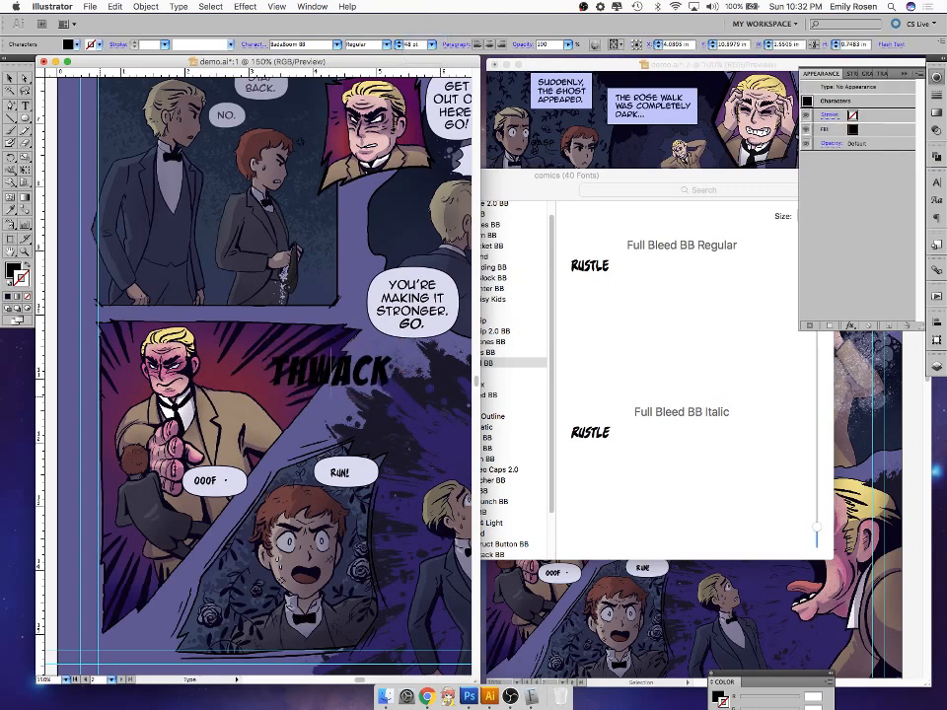
{"action": "key", "text": "BackSpace"}
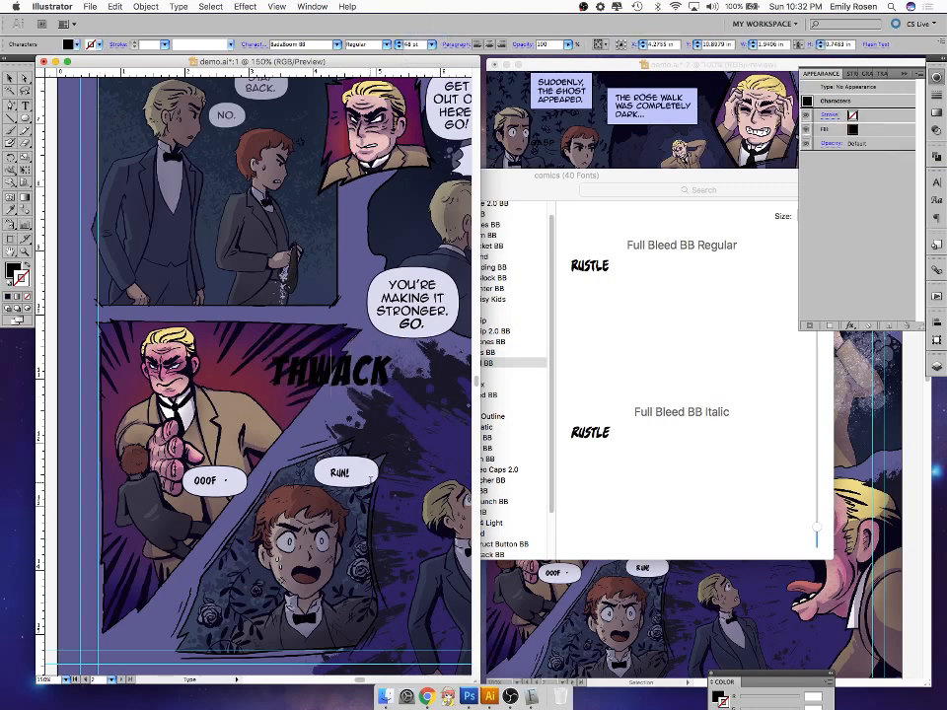
{"action": "type", "text": "A"}
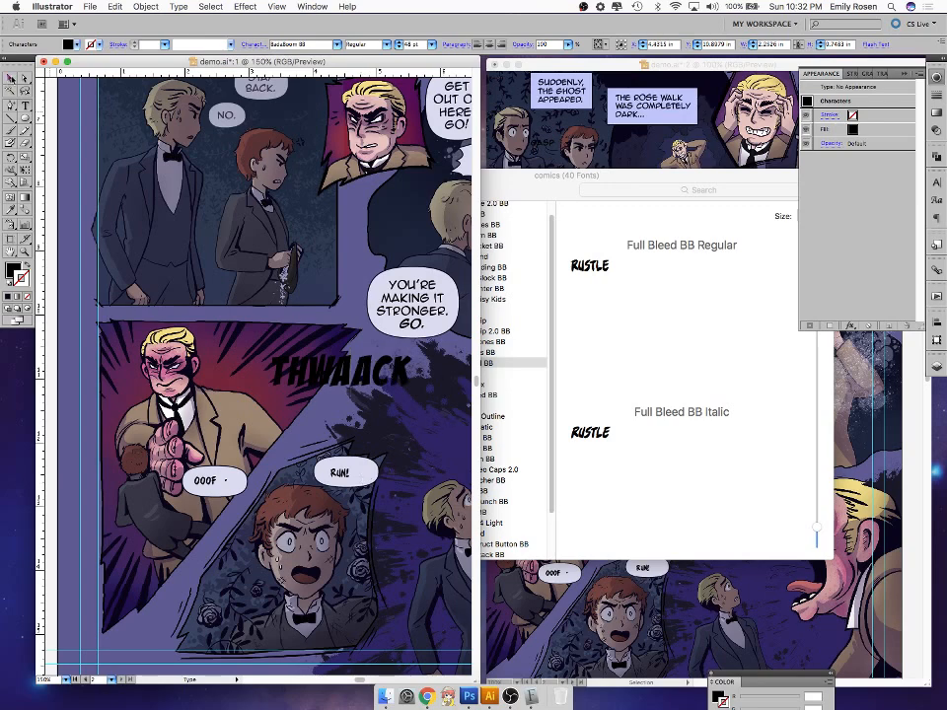
{"action": "key", "text": "Escape"}
- Move "THWAACK" over the red punch panel with a slight clockwise tilt, and close the Font Book window
{"action": "left_click_drag", "start_coordinate": [426, 407], "coordinate": [335, 382]}
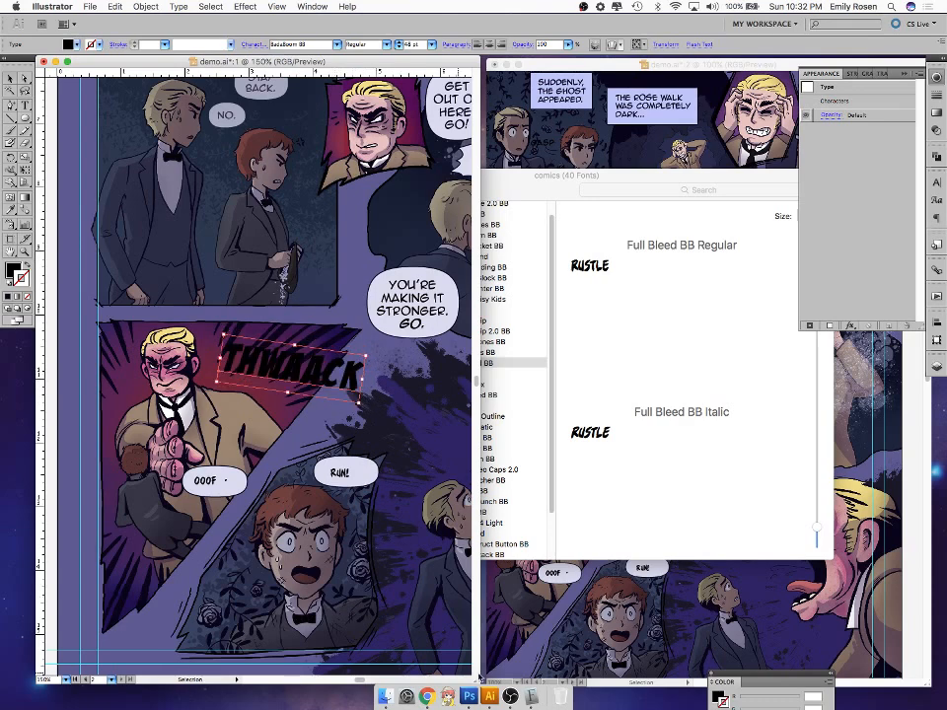
{"action": "left_click", "coordinate": [635, 464]}
{"action": "left_click", "coordinate": [308, 176]}
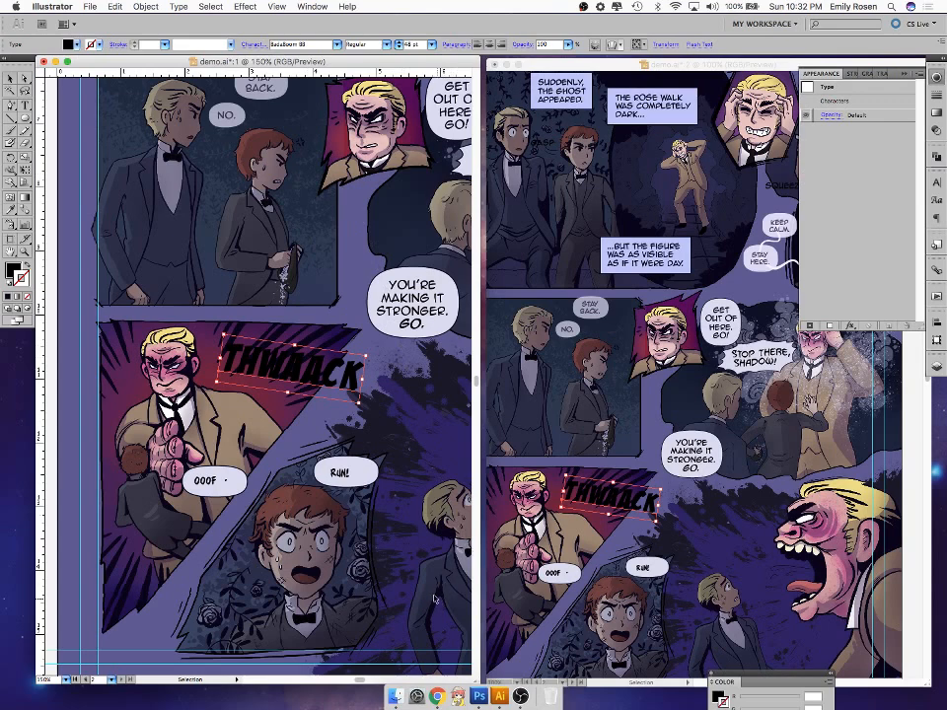
- Delete the stray text mark beside "OOOF" and center "OOOF" in its speech bubble
{"action": "left_click", "coordinate": [209, 481]}
{"action": "left_click_drag", "start_coordinate": [226, 480], "coordinate": [240, 479]}
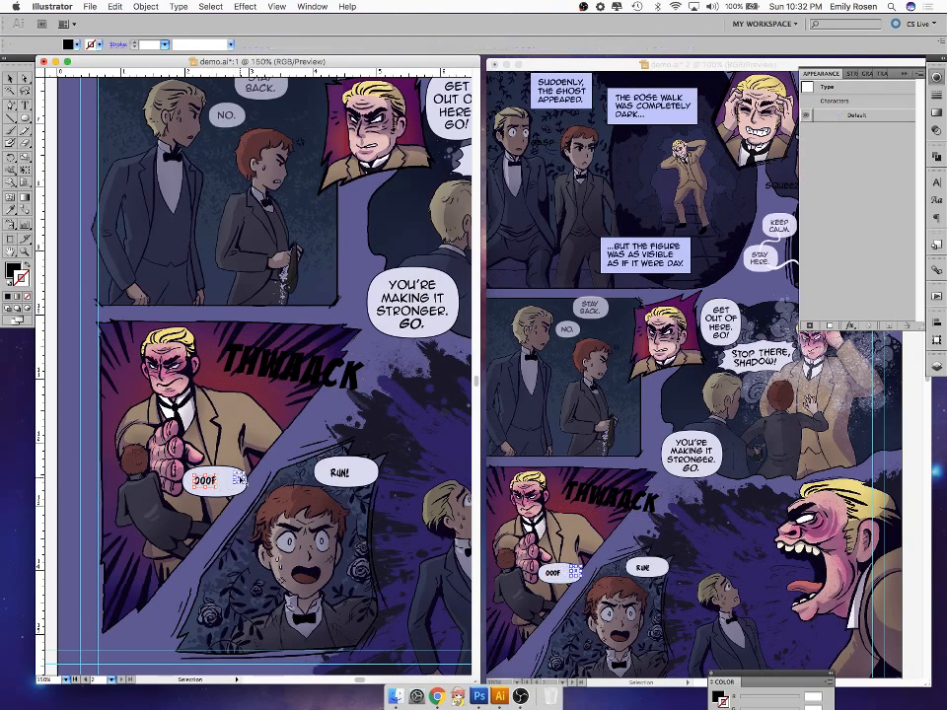
{"action": "key", "text": "Delete"}
{"action": "left_click", "coordinate": [210, 482]}
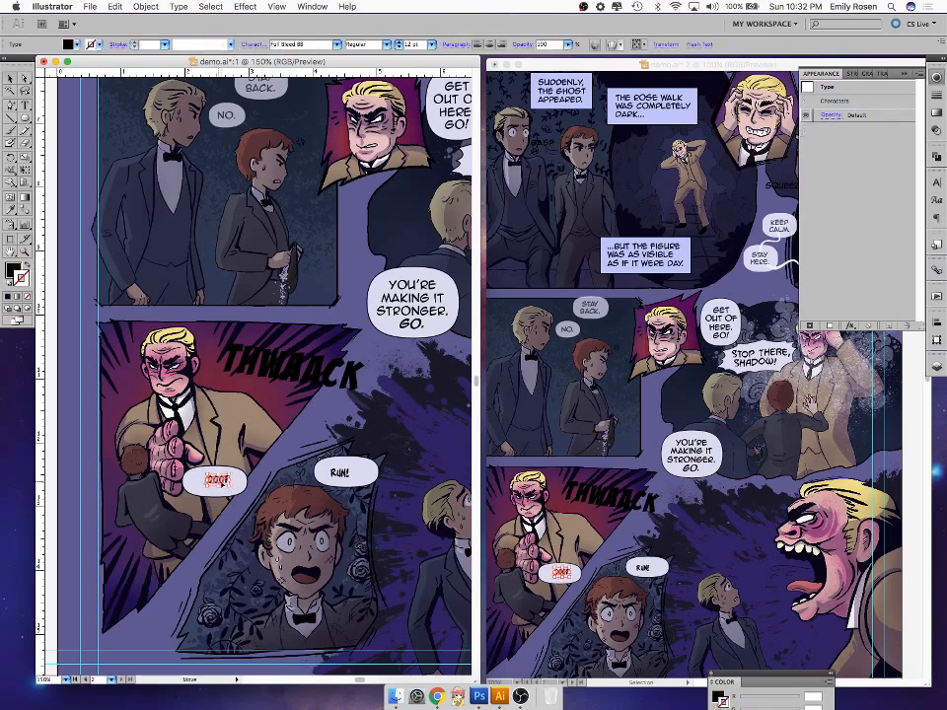
{"action": "left_click", "coordinate": [385, 528]}
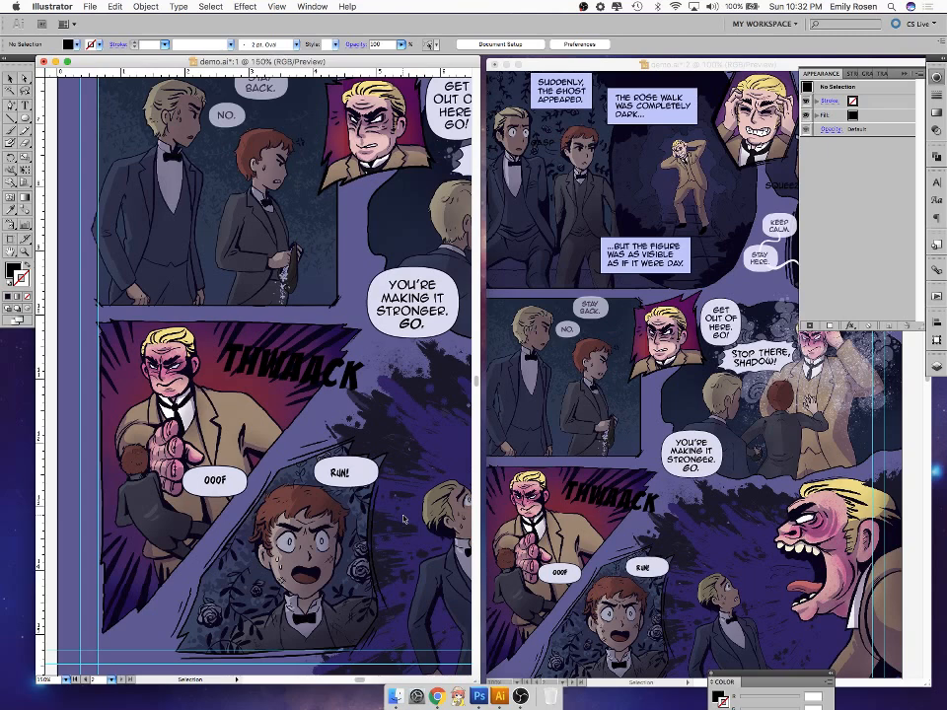
- Try a white FFFFFF stroke directly on the "THWAACK" lettering
{"action": "left_click", "coordinate": [357, 386]}
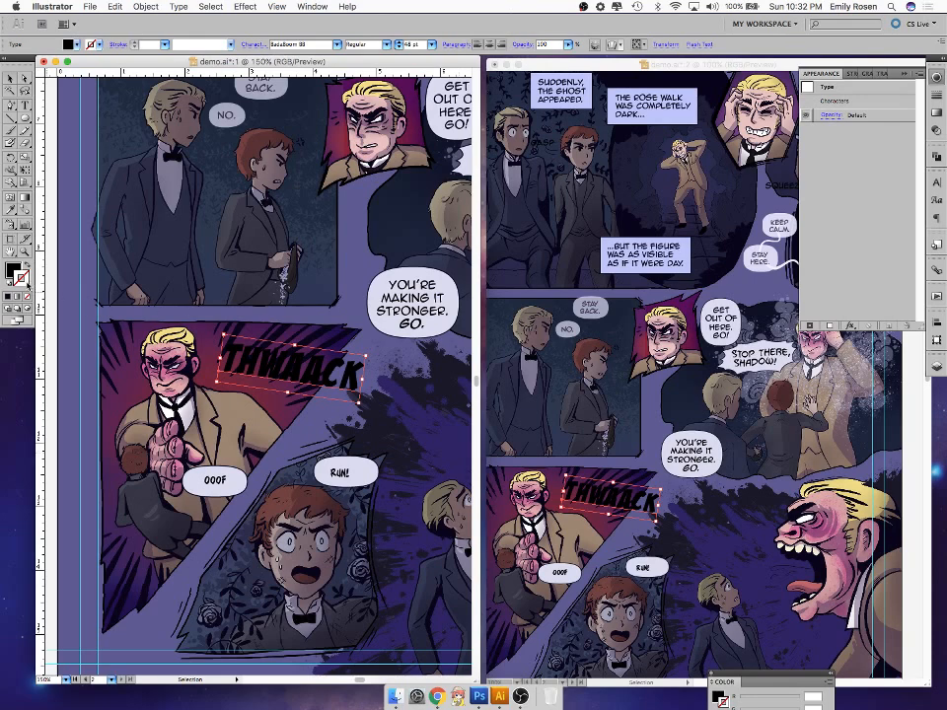
{"action": "double_click", "coordinate": [18, 272]}
{"action": "left_click", "coordinate": [317, 201]}
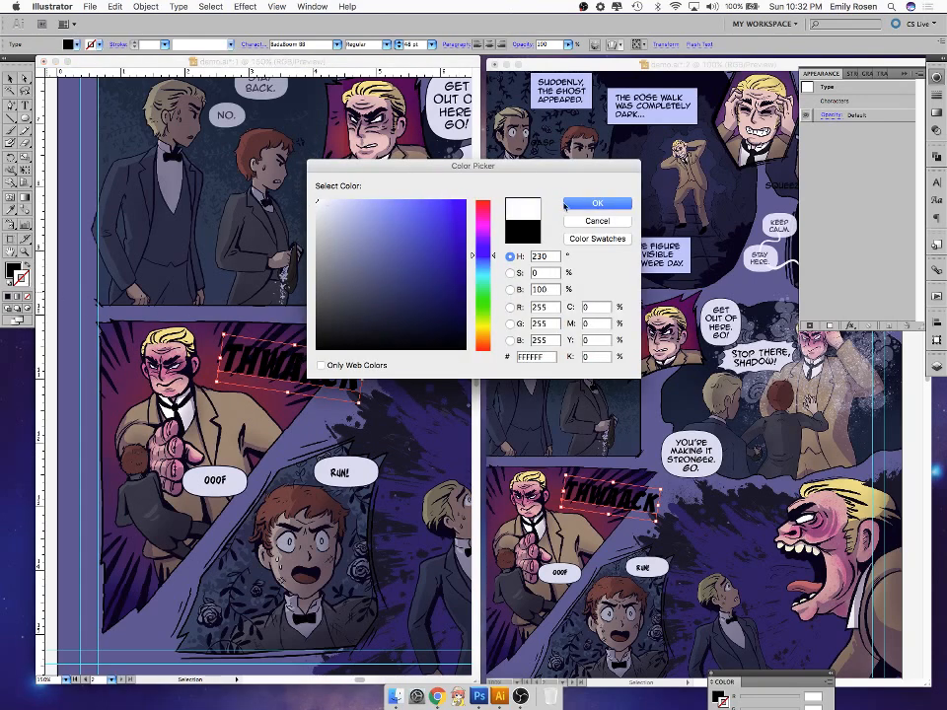
{"action": "left_click", "coordinate": [595, 204]}
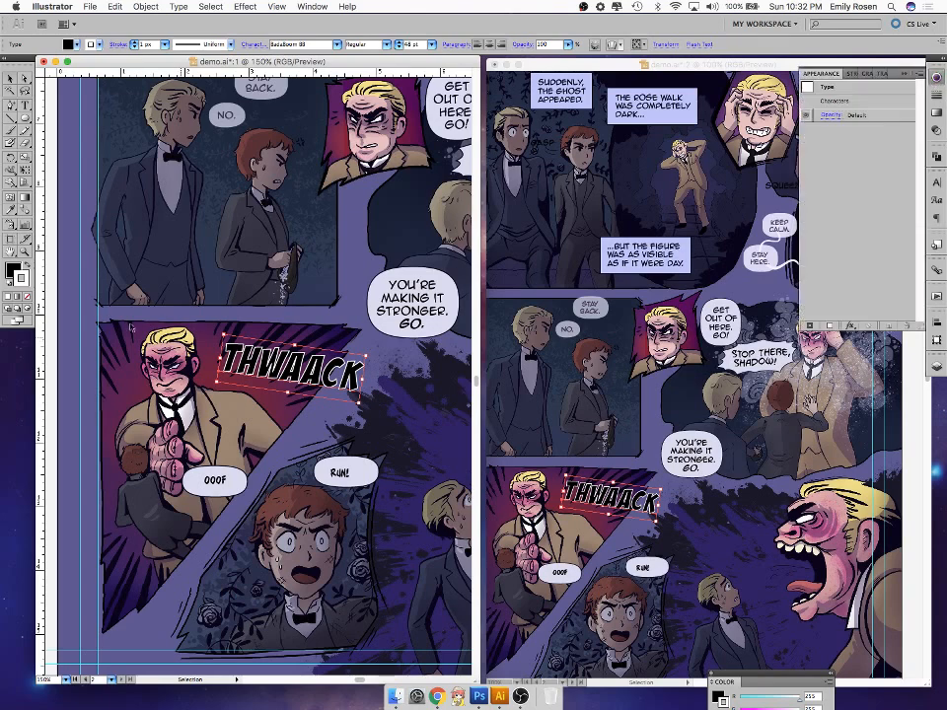
{"action": "left_click", "coordinate": [27, 295]}
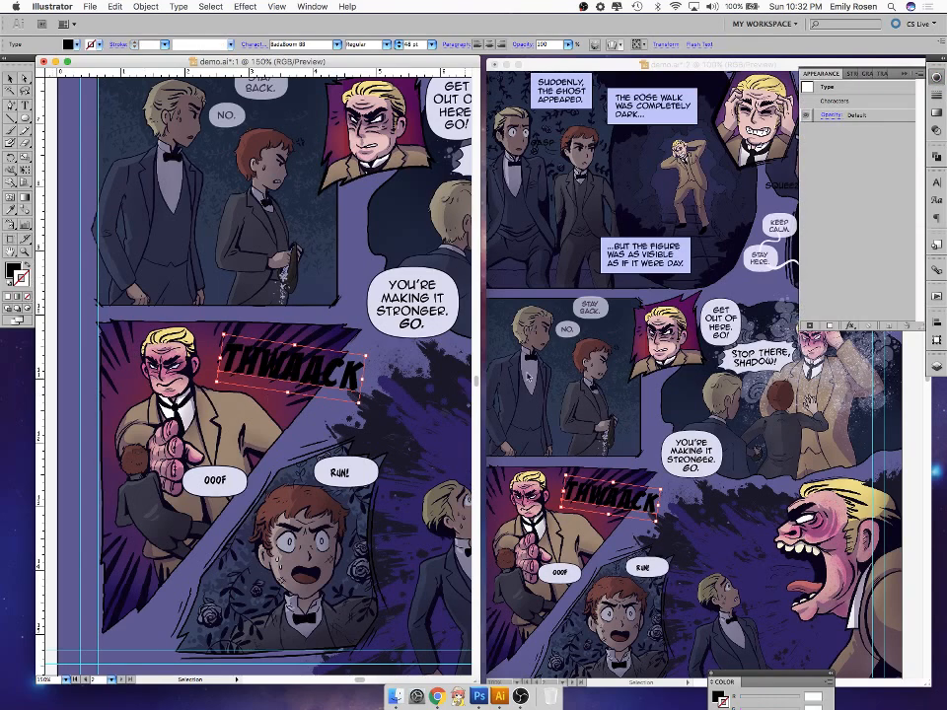
- Add a new fill to the "THWAACK" text object's appearance and place its stroke beneath the characters
{"action": "left_click", "coordinate": [888, 103]}
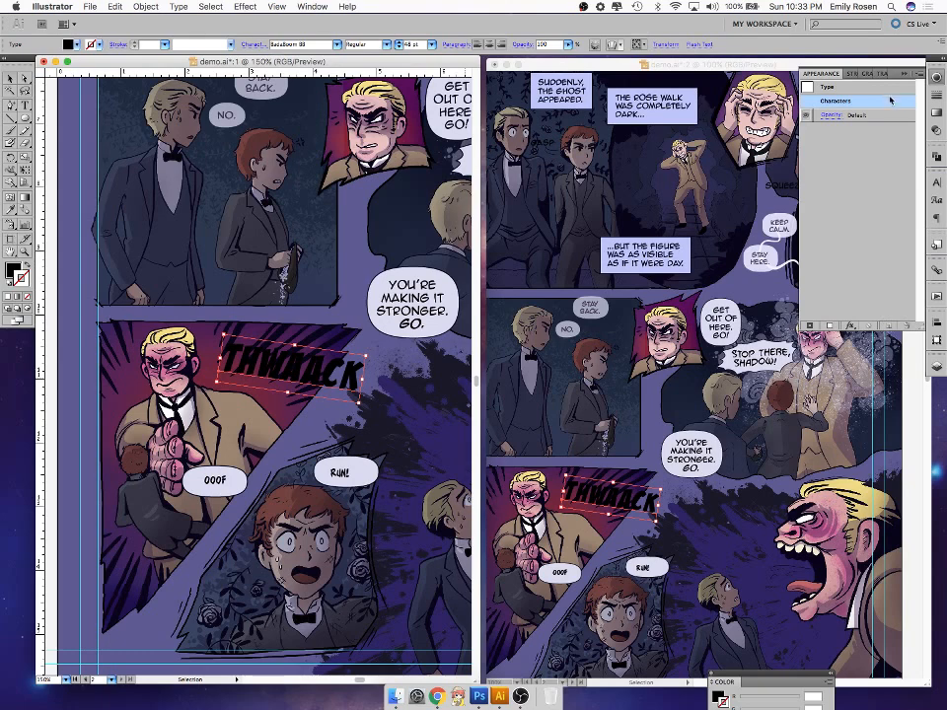
{"action": "double_click", "coordinate": [888, 103]}
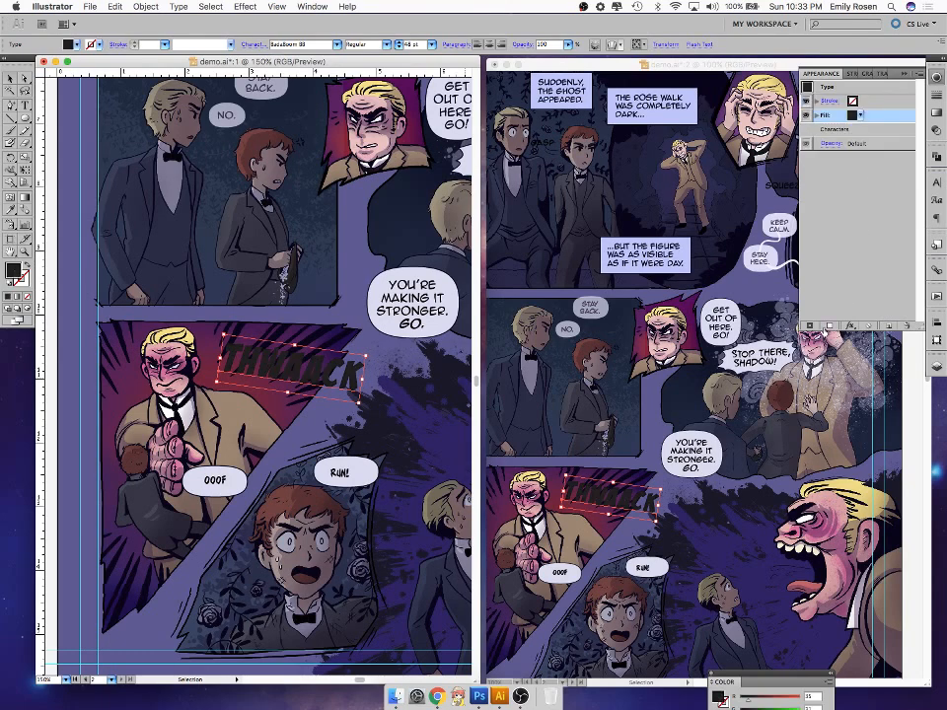
{"action": "left_click_drag", "start_coordinate": [893, 107], "coordinate": [888, 134]}
- Give the "THWAACK" text object's lower stroke a white color and a 5 px weight
{"action": "left_click", "coordinate": [855, 131]}
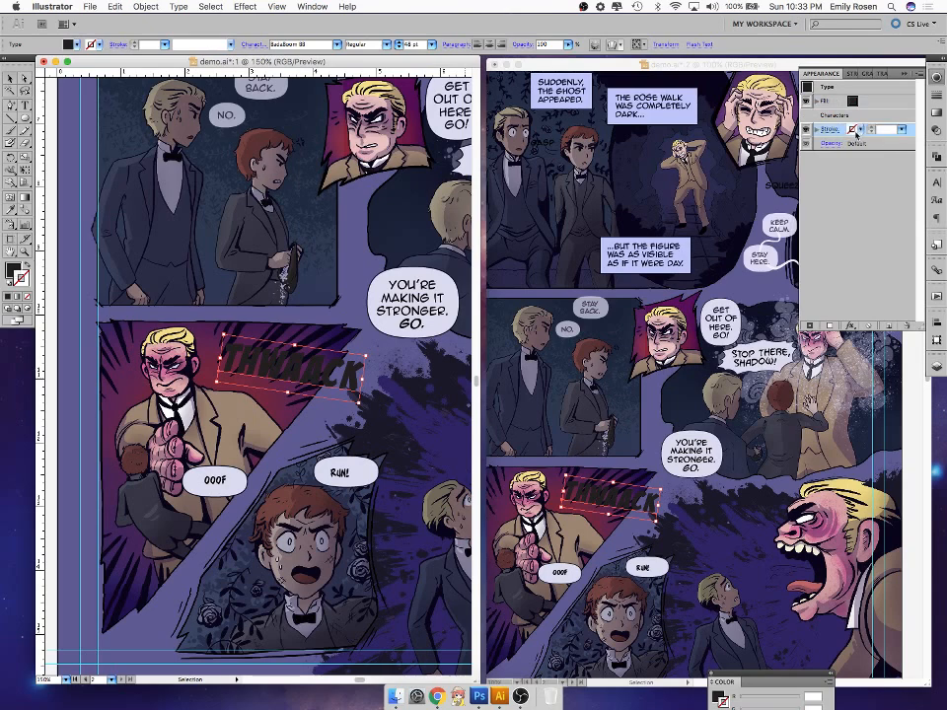
{"action": "left_click", "coordinate": [861, 132]}
{"action": "left_click", "coordinate": [837, 176]}
{"action": "left_click", "coordinate": [872, 127]}
{"action": "left_click", "coordinate": [871, 127]}
{"action": "left_click", "coordinate": [871, 127]}
{"action": "left_click", "coordinate": [872, 127]}
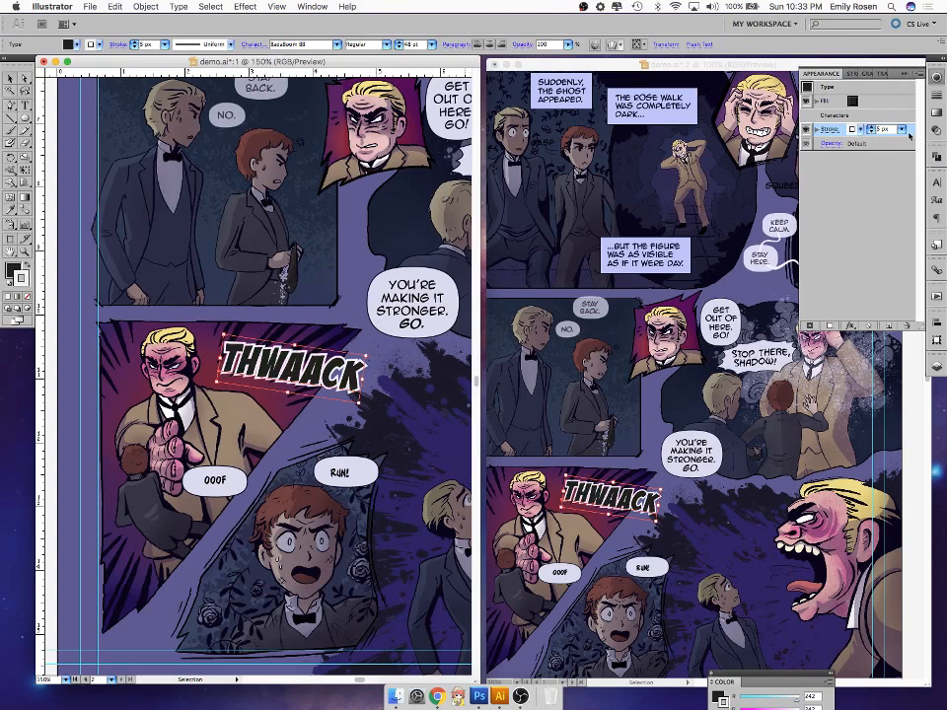
{"action": "mouse_move", "coordinate": [909, 137]}
{"action": "left_mouse_down"}
{"action": "mouse_move", "coordinate": [907, 102]}
{"action": "mouse_move", "coordinate": [895, 147]}
{"action": "left_mouse_up"}
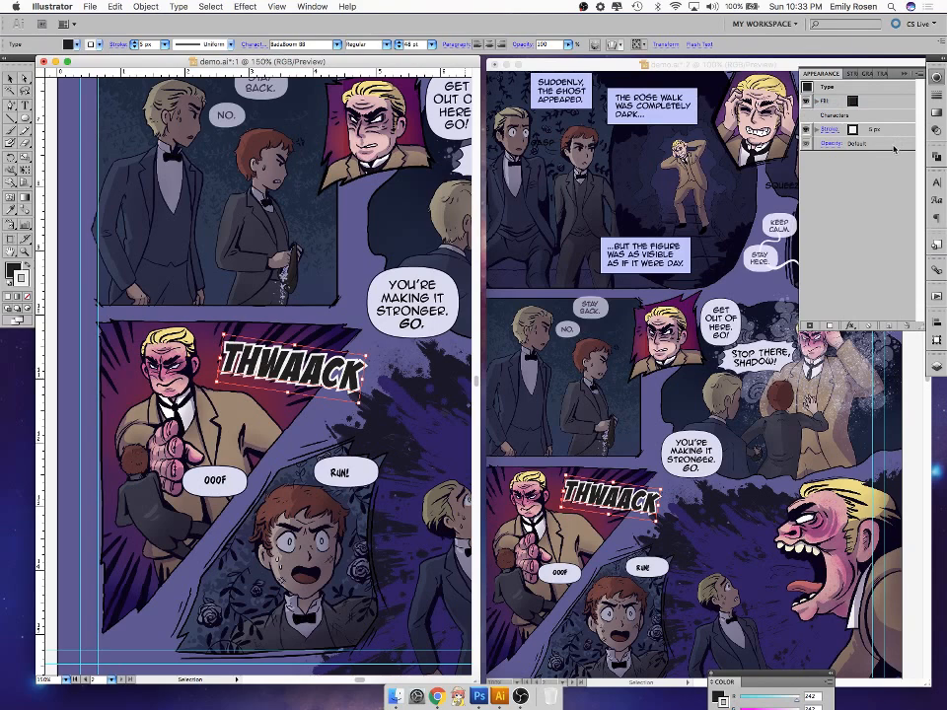
- Try swapping the fill and stroke colors of the "THWAACK" lettering
{"action": "left_click", "coordinate": [382, 394]}
{"action": "left_click", "coordinate": [350, 382]}
{"action": "left_click", "coordinate": [29, 265]}
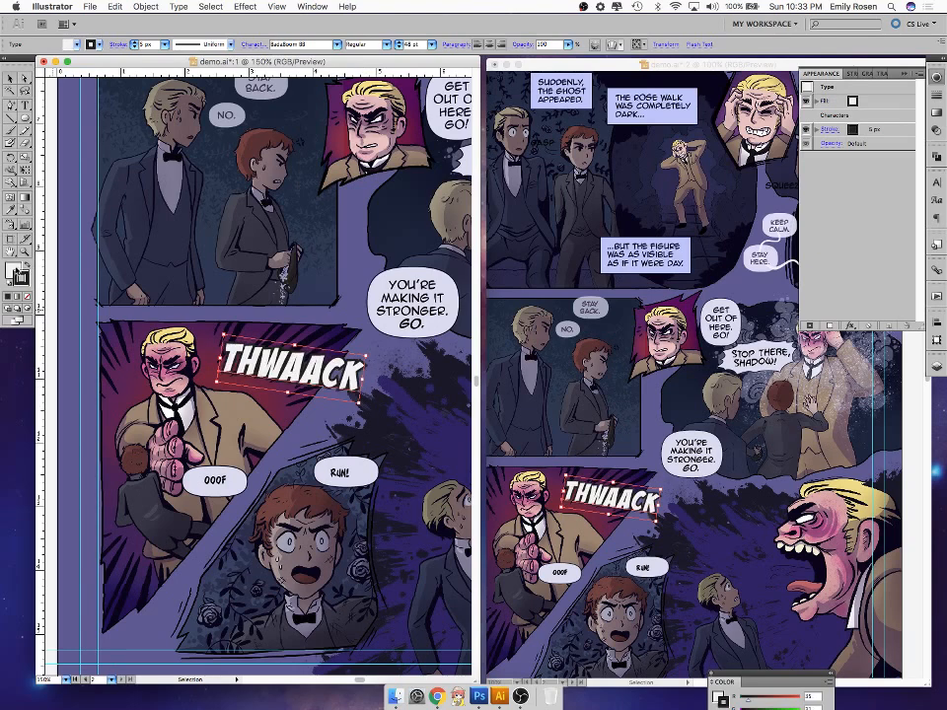
{"action": "left_click", "coordinate": [29, 264]}
- Swap the "THWAACK" lettering back to a dark fill with a white stroke and recolor the fill orange-red EA3D15
{"action": "left_click", "coordinate": [12, 269]}
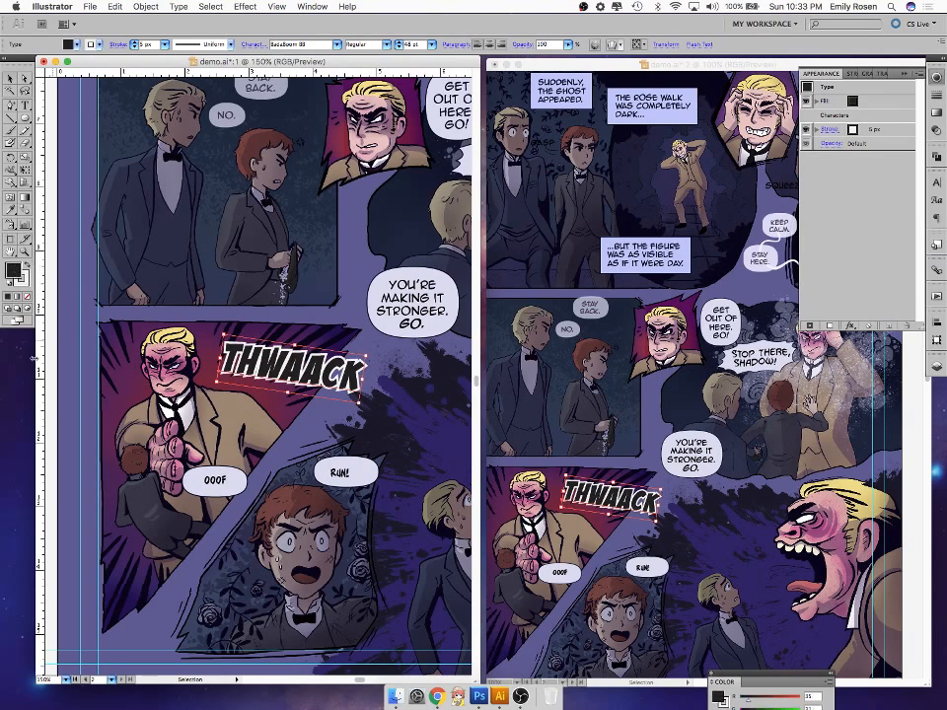
{"action": "double_click", "coordinate": [11, 269]}
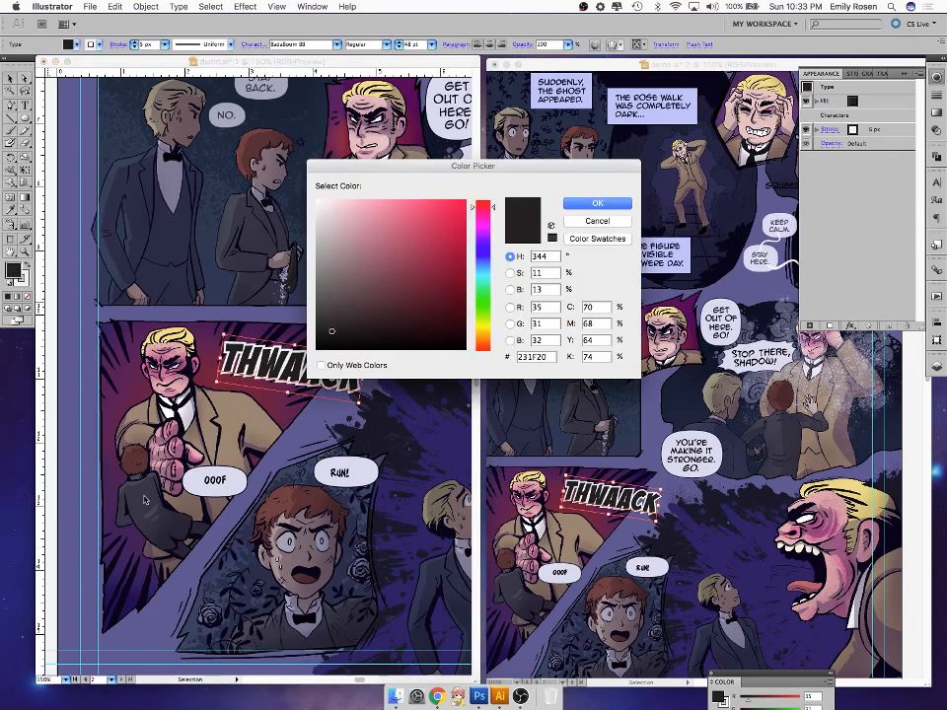
{"action": "left_click_drag", "start_coordinate": [455, 308], "coordinate": [486, 180]}
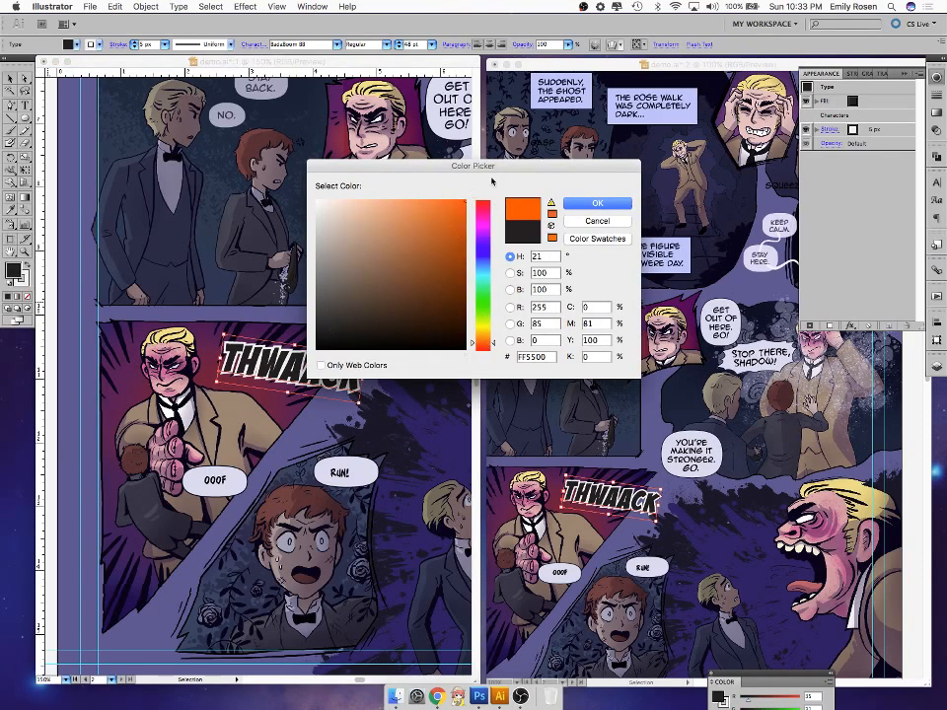
{"action": "left_click_drag", "start_coordinate": [485, 349], "coordinate": [484, 349]}
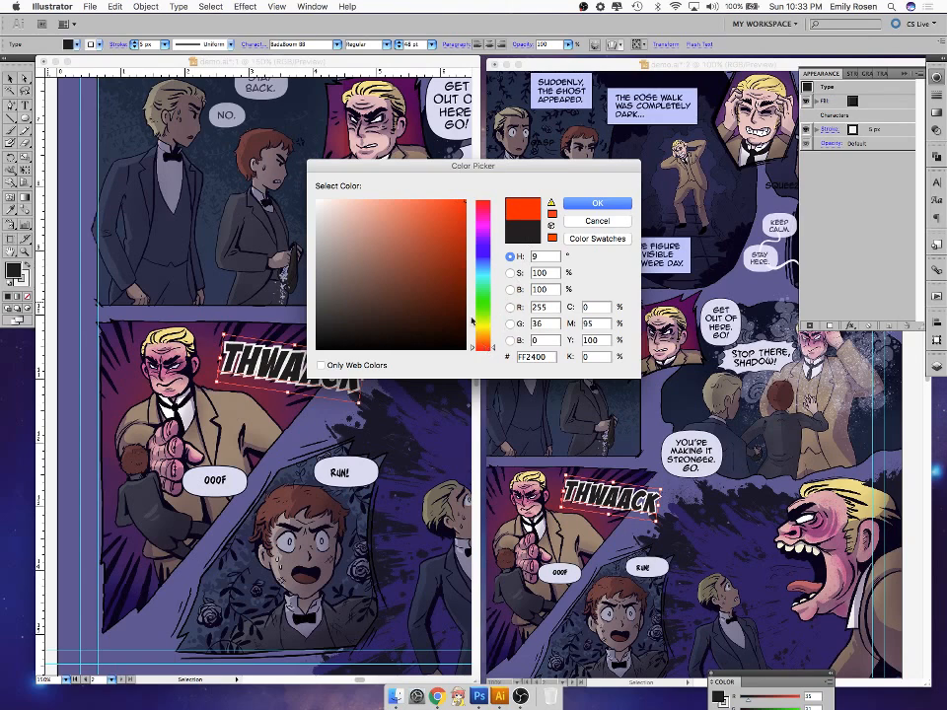
{"action": "left_click_drag", "start_coordinate": [454, 219], "coordinate": [453, 224]}
{"action": "left_click", "coordinate": [551, 204]}
{"action": "left_click_drag", "start_coordinate": [485, 347], "coordinate": [490, 346]}
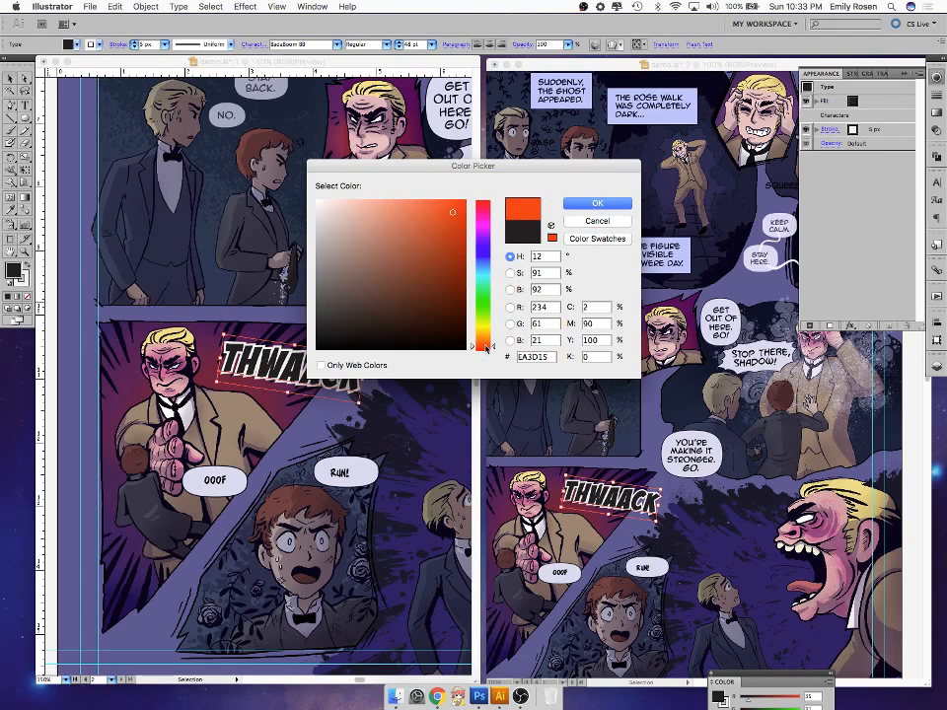
{"action": "left_click", "coordinate": [579, 206]}
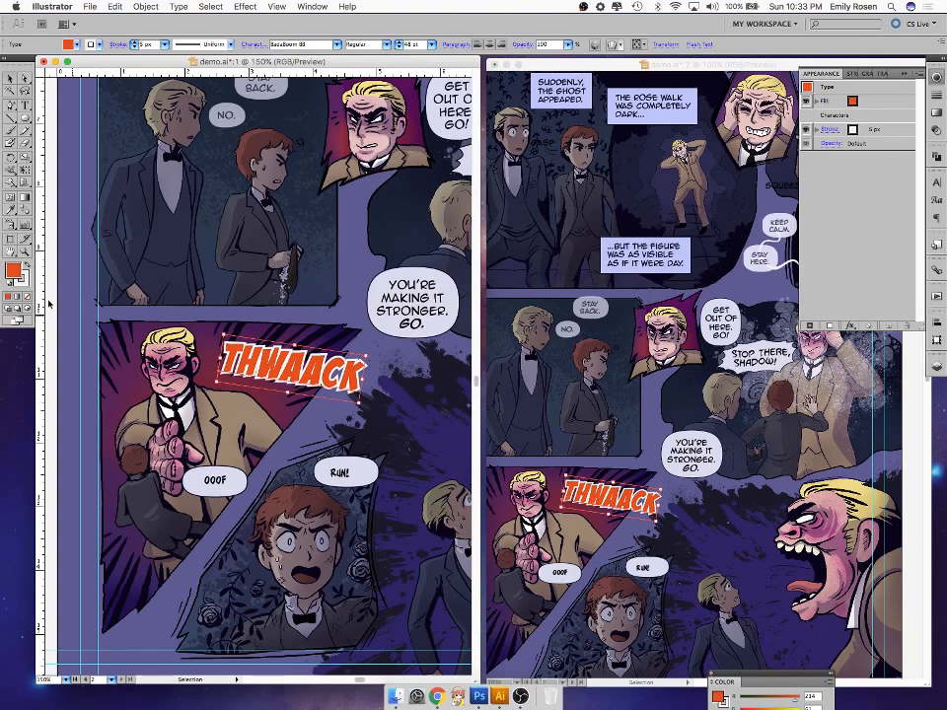
- Try a muted red-orange DD4B33 fill and a lighter orange ED7235 fill on the "THWAACK" lettering
{"action": "double_click", "coordinate": [13, 270]}
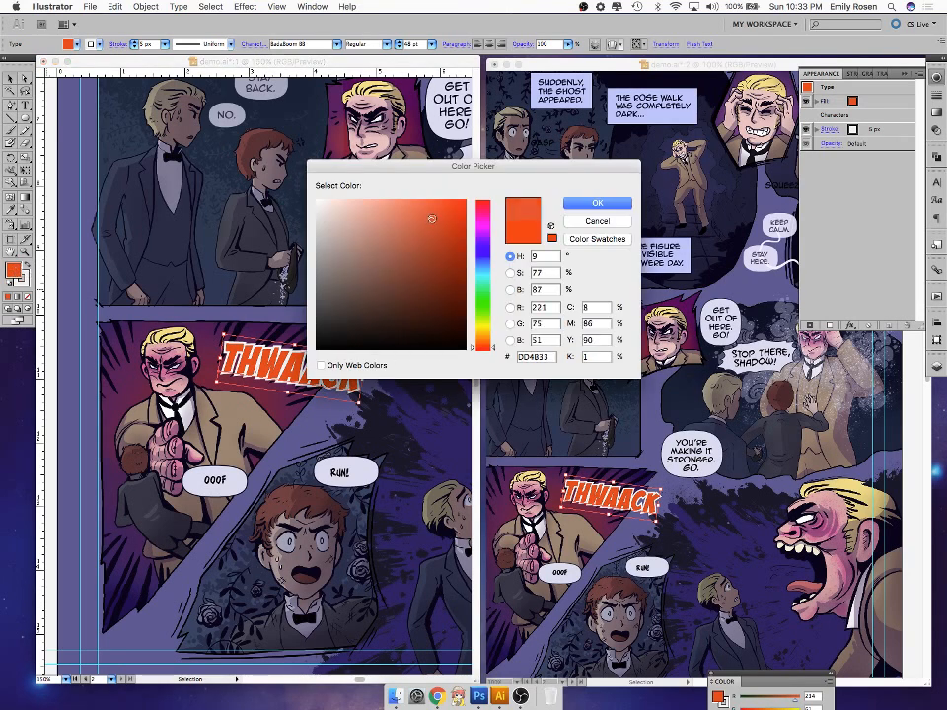
{"action": "left_click", "coordinate": [582, 204]}
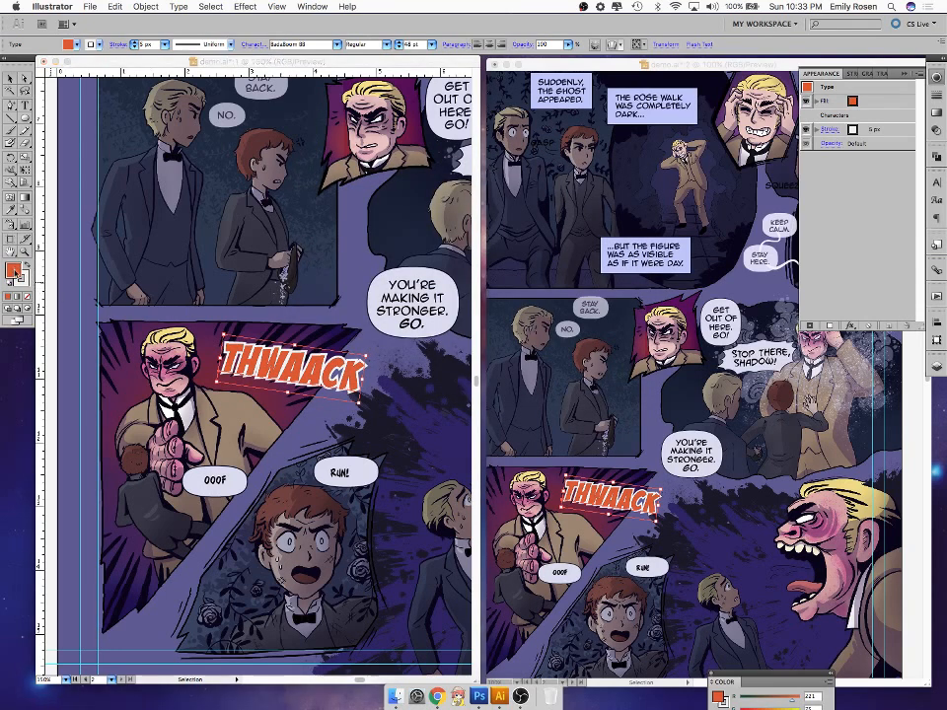
{"action": "double_click", "coordinate": [12, 269]}
{"action": "left_click", "coordinate": [431, 209]}
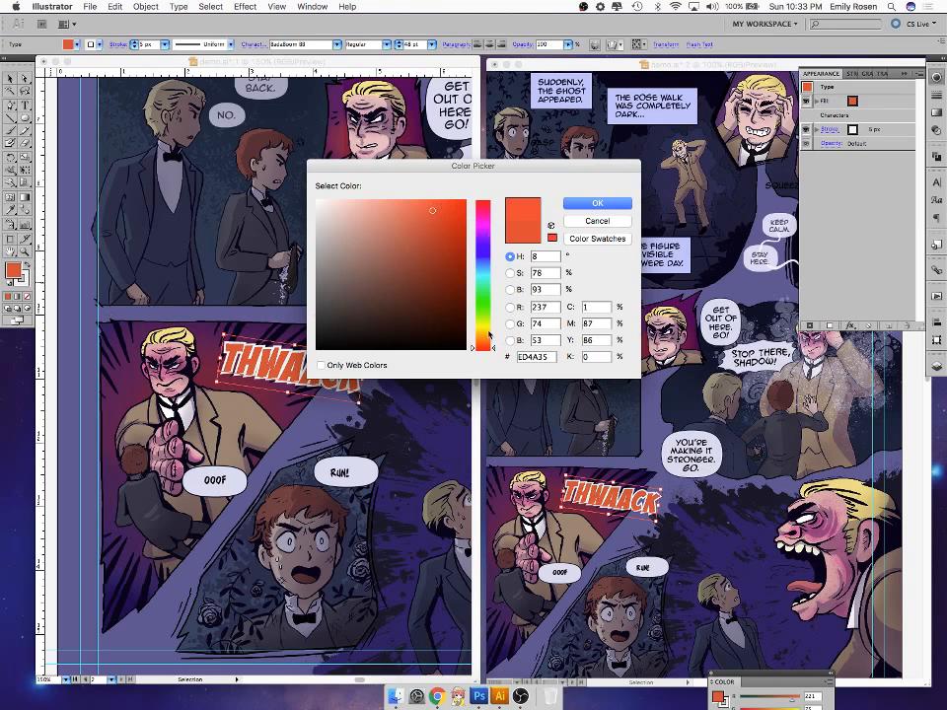
{"action": "left_click", "coordinate": [483, 333]}
{"action": "left_click", "coordinate": [597, 203]}
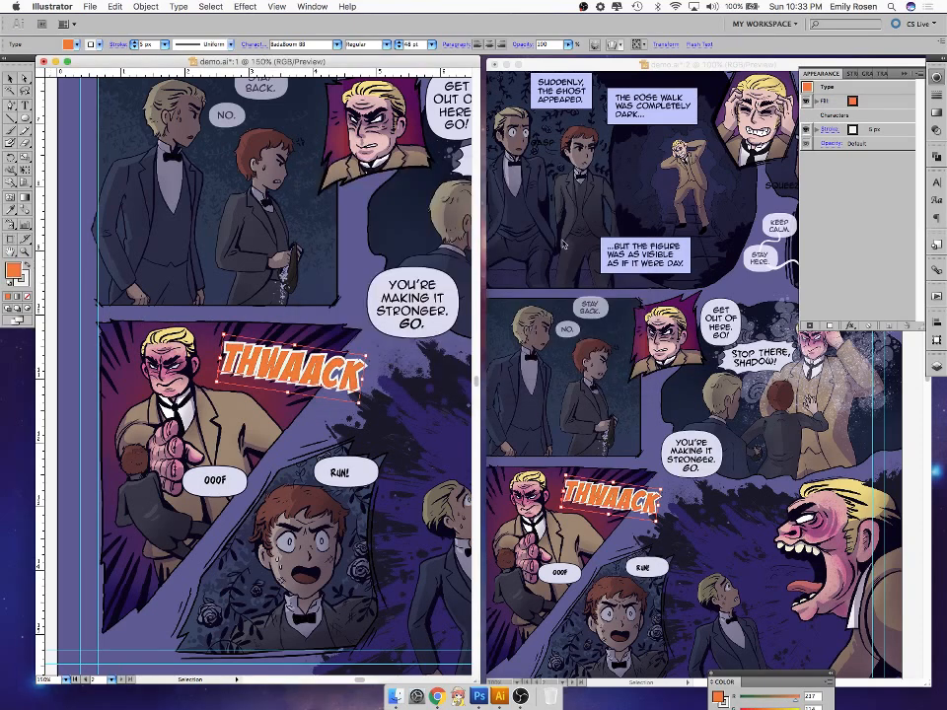
- Try a burnt orange CE5621 fill and a red CC2340 fill on the "THWAACK" lettering
{"action": "double_click", "coordinate": [13, 270]}
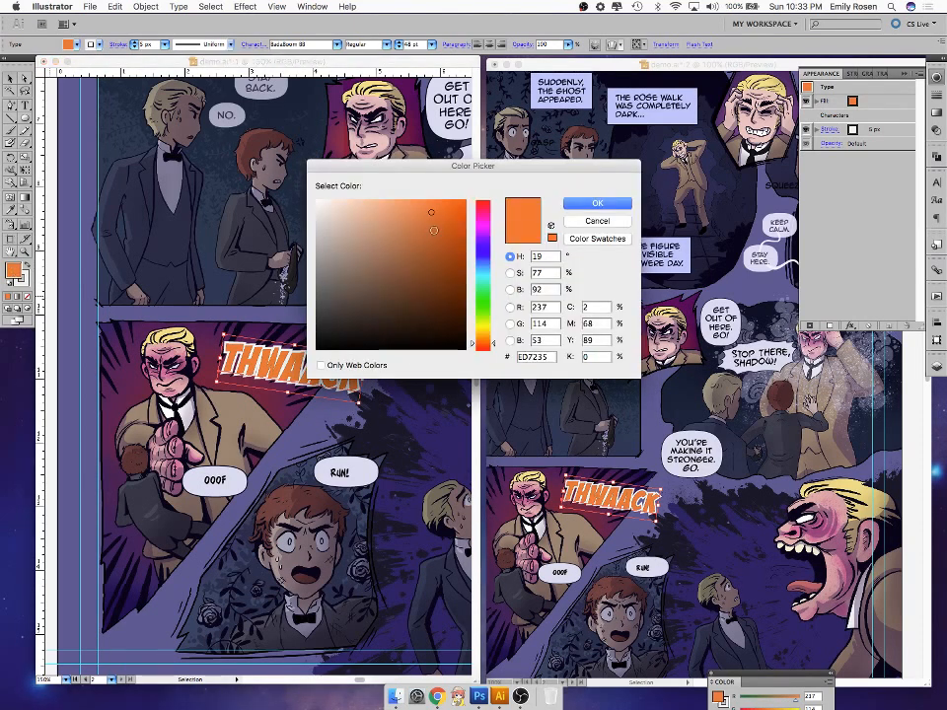
{"action": "left_click", "coordinate": [434, 231]}
{"action": "left_click", "coordinate": [582, 205]}
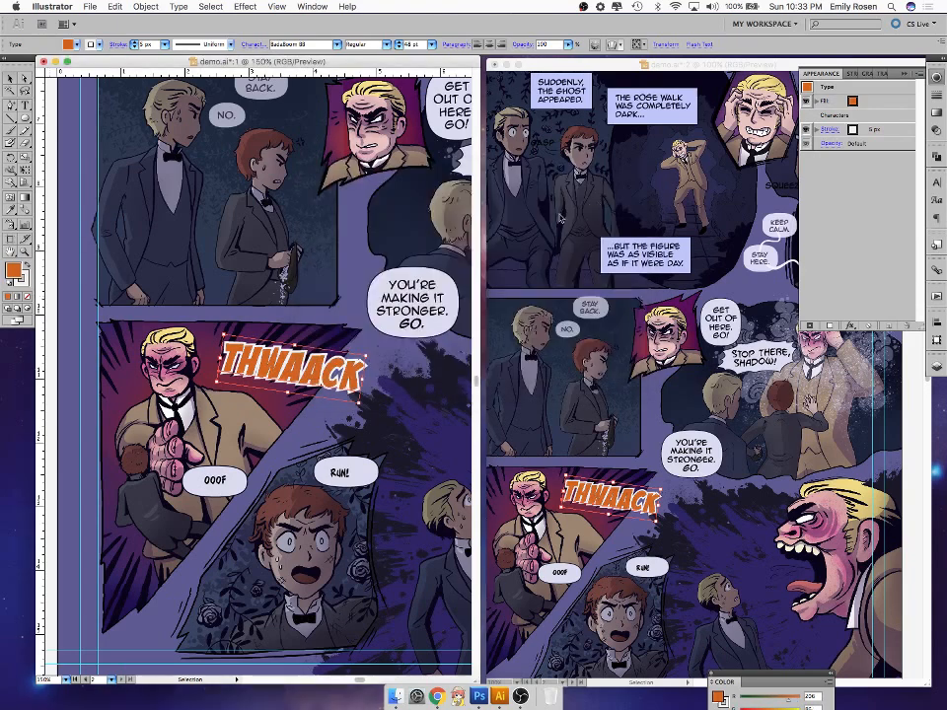
{"action": "double_click", "coordinate": [13, 269]}
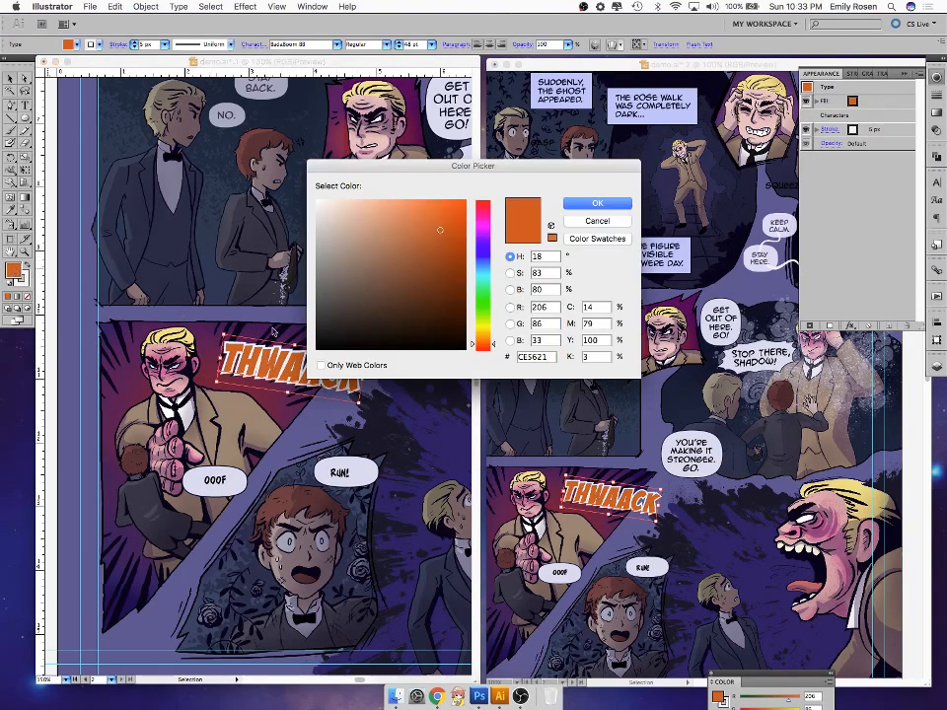
{"action": "left_click", "coordinate": [487, 206]}
{"action": "left_click", "coordinate": [598, 203]}
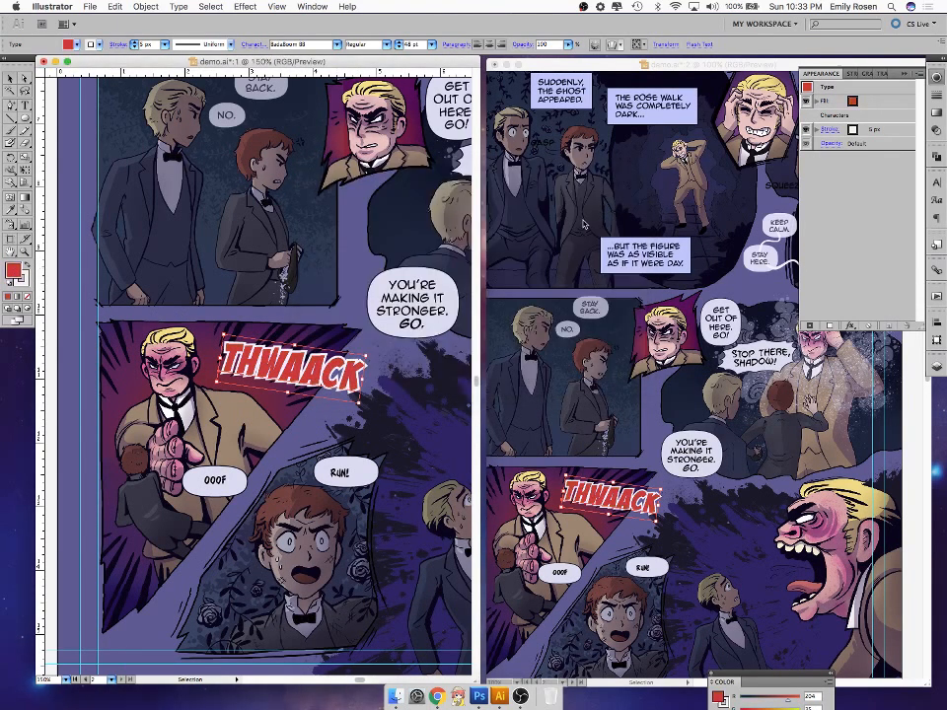
- Try a brighter red fill and a pinkish ED3A69 fill on the "THWAACK" lettering
{"action": "double_click", "coordinate": [12, 270]}
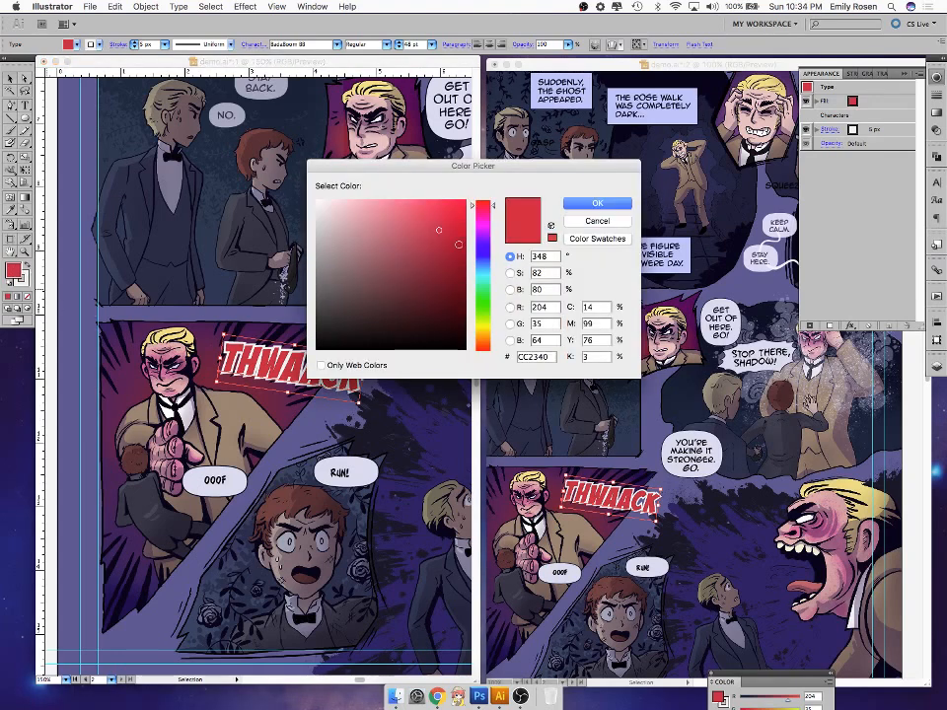
{"action": "left_click", "coordinate": [597, 204]}
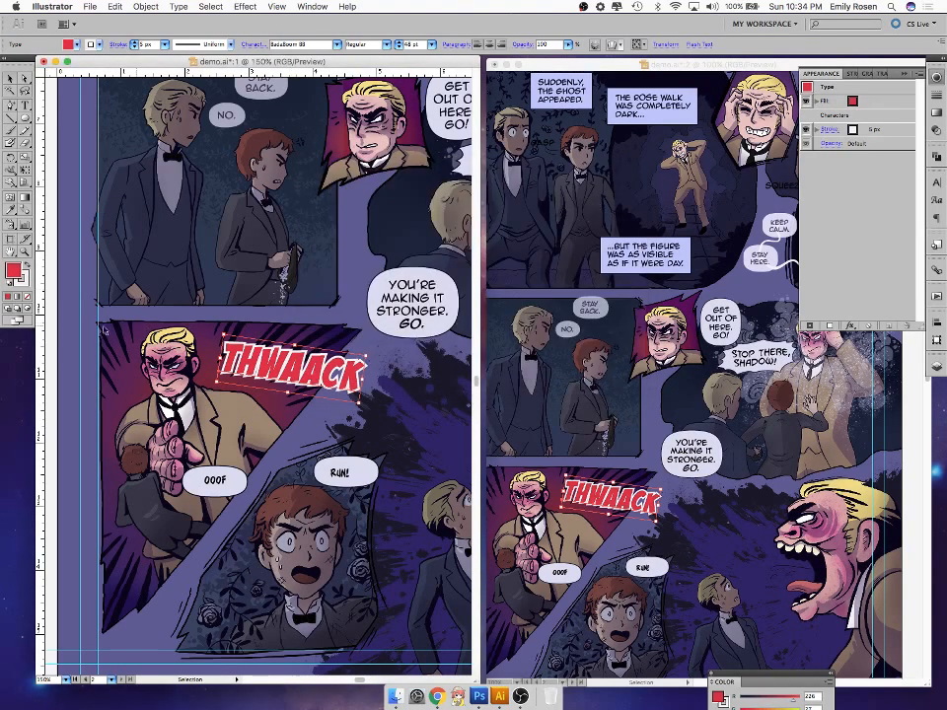
{"action": "double_click", "coordinate": [13, 269]}
{"action": "left_click", "coordinate": [429, 208]}
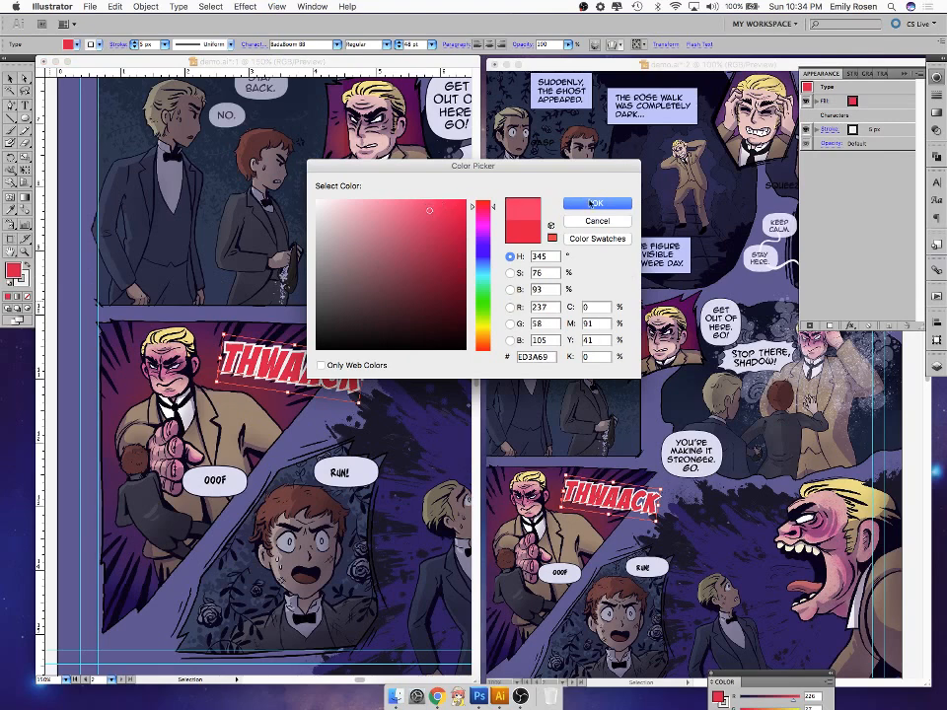
{"action": "left_click", "coordinate": [593, 204]}
- Try a vivid red fill and a slightly pinker red fill on the "THWAACK" lettering
{"action": "double_click", "coordinate": [14, 270]}
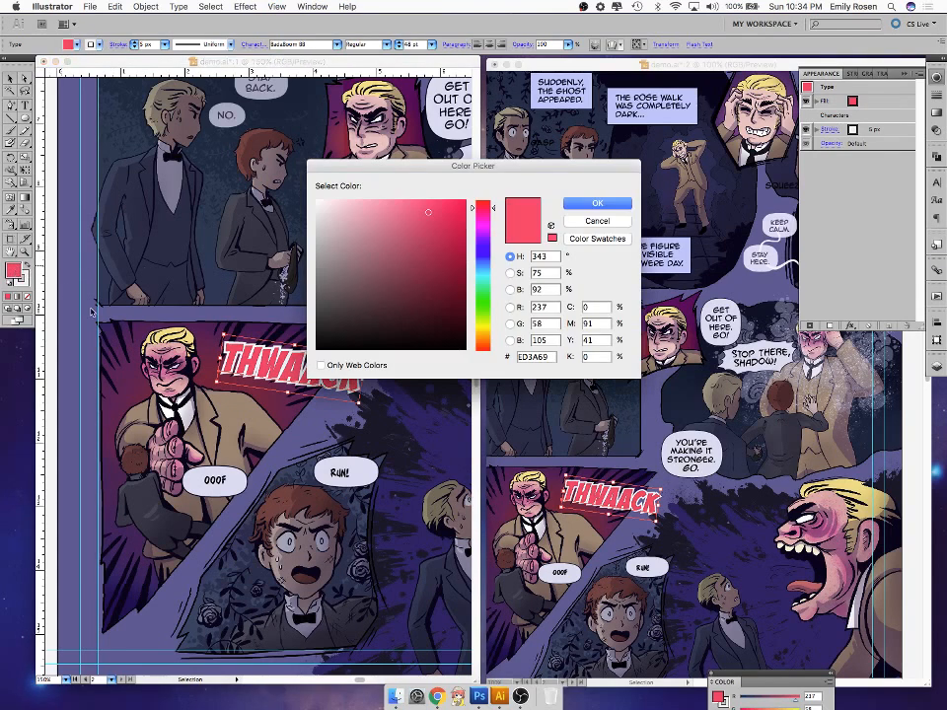
{"action": "left_click", "coordinate": [461, 217]}
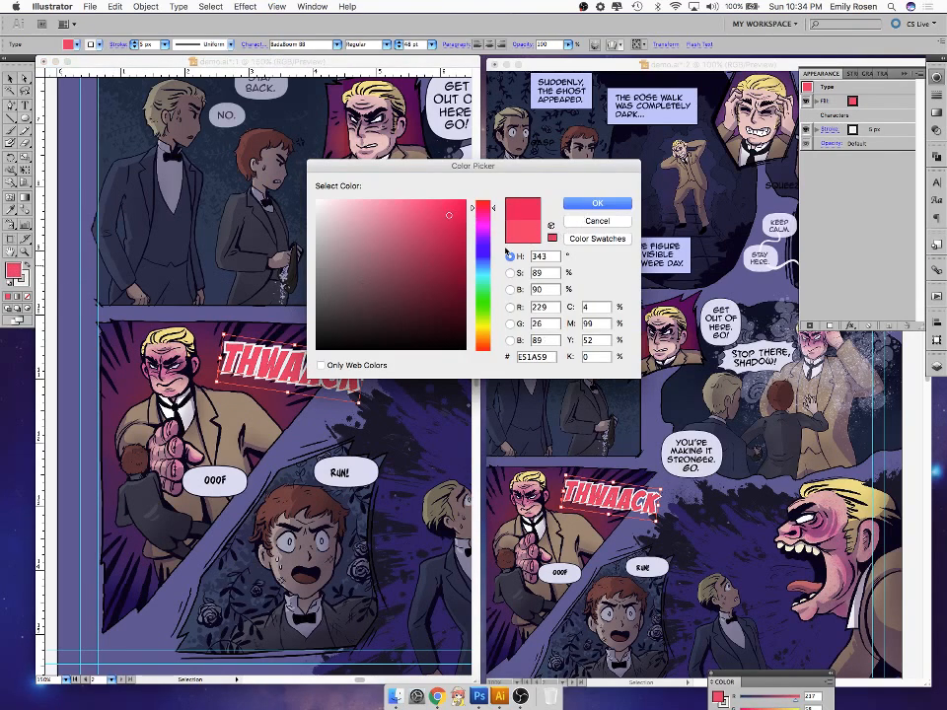
{"action": "left_click", "coordinate": [484, 205]}
{"action": "left_click", "coordinate": [585, 205]}
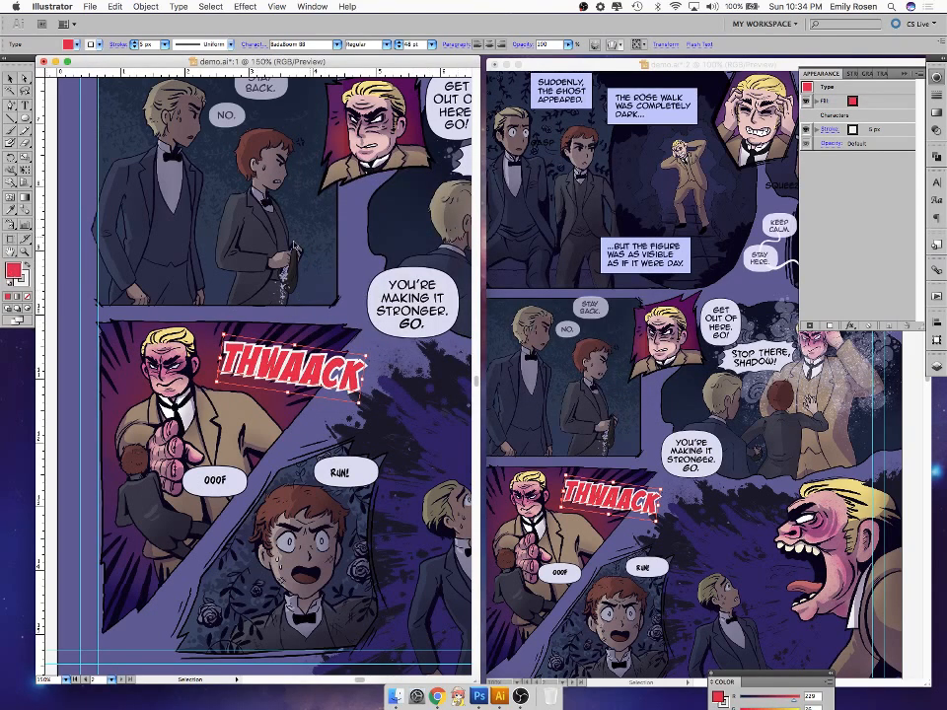
{"action": "double_click", "coordinate": [14, 271]}
{"action": "left_click", "coordinate": [484, 211]}
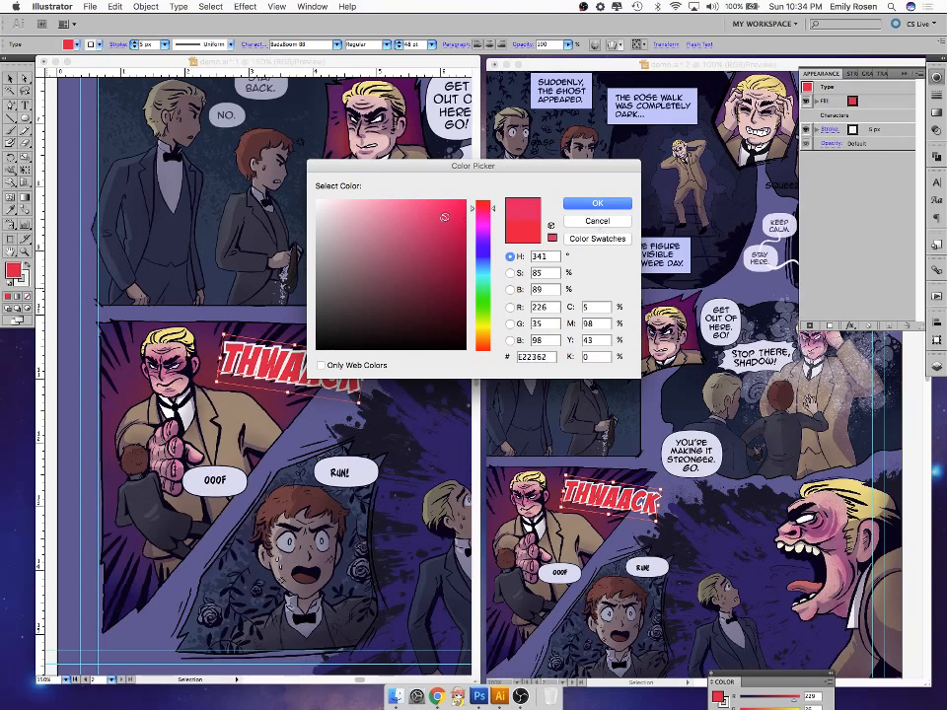
{"action": "left_click", "coordinate": [596, 203]}
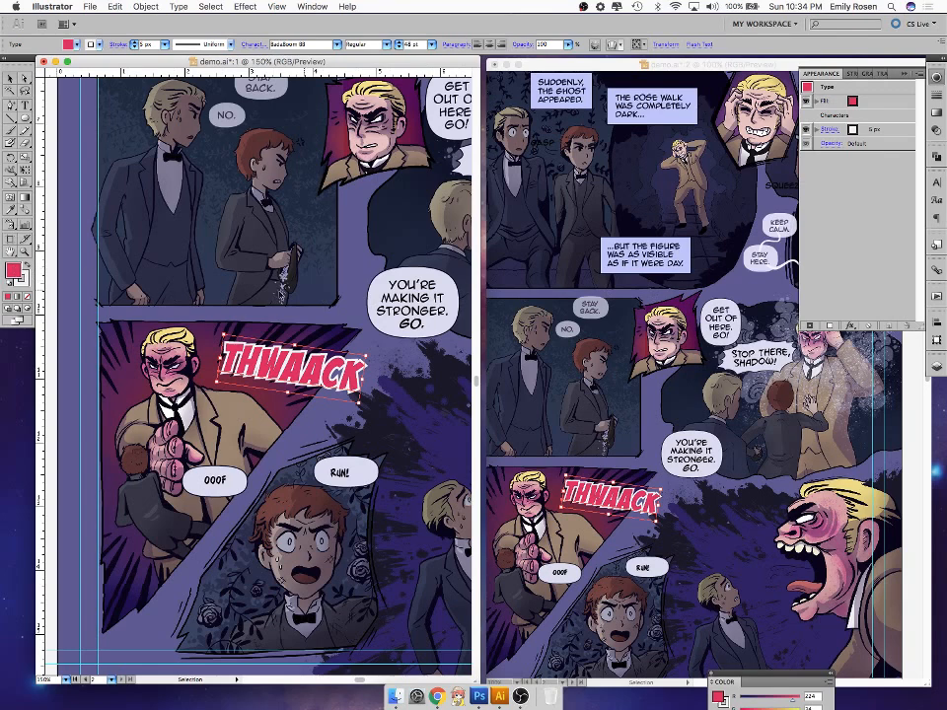
- Set the fill of the "THWAACK" lettering to crimson pink E21B68
{"action": "double_click", "coordinate": [14, 269]}
{"action": "left_click", "coordinate": [447, 216]}
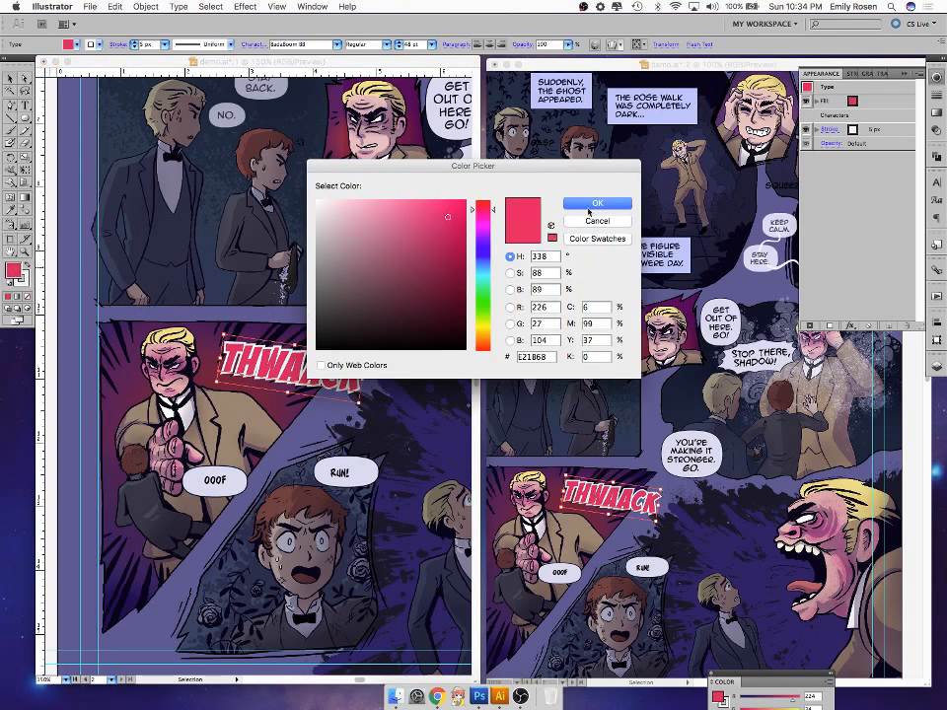
{"action": "left_click", "coordinate": [597, 203]}
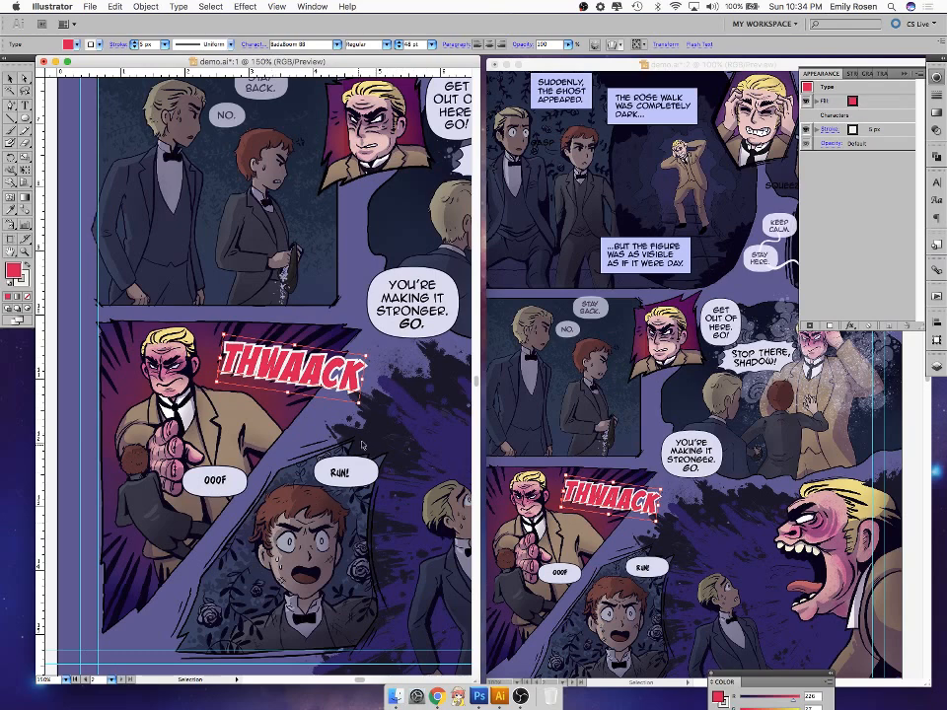
- Select the 5 px stroke of the "THWAACK" lettering and try the golden yellow EAC268 on it
{"action": "left_click", "coordinate": [873, 132]}
{"action": "left_click", "coordinate": [859, 131]}
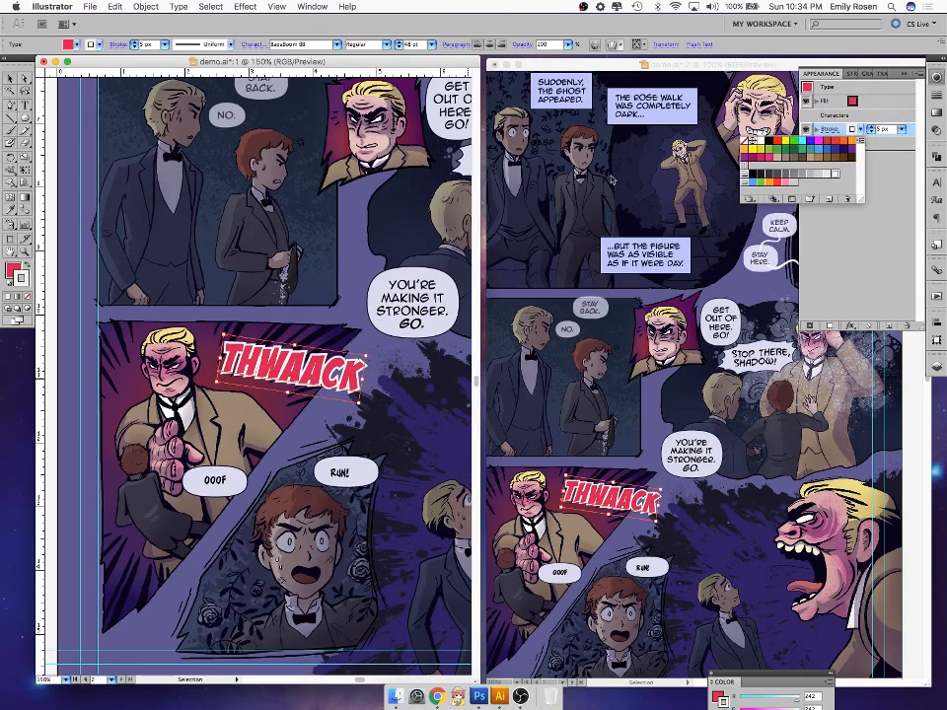
{"action": "left_click", "coordinate": [27, 277]}
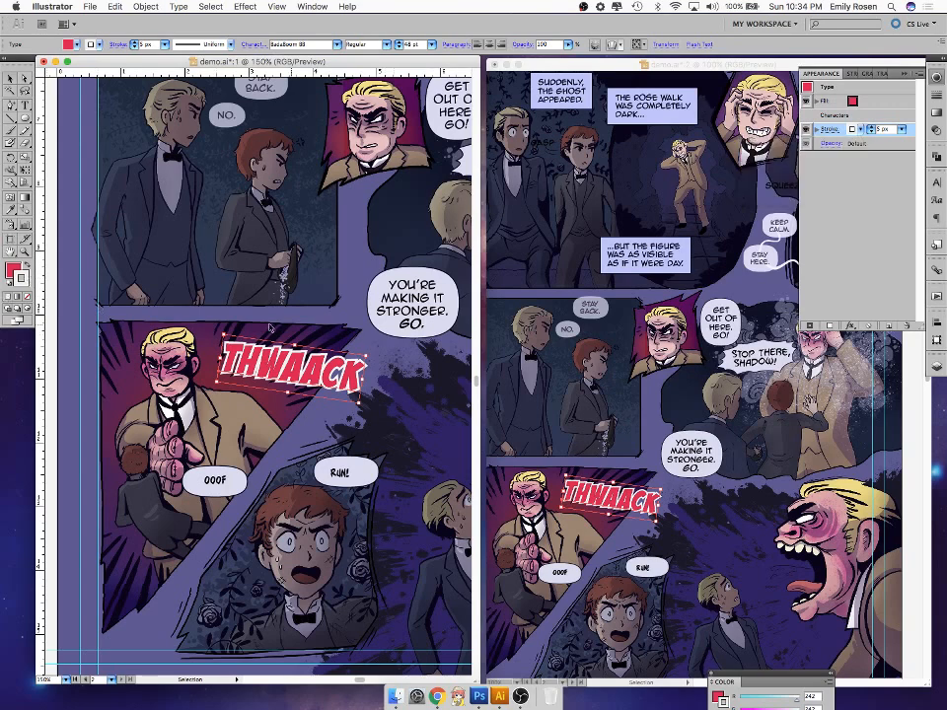
{"action": "double_click", "coordinate": [27, 284]}
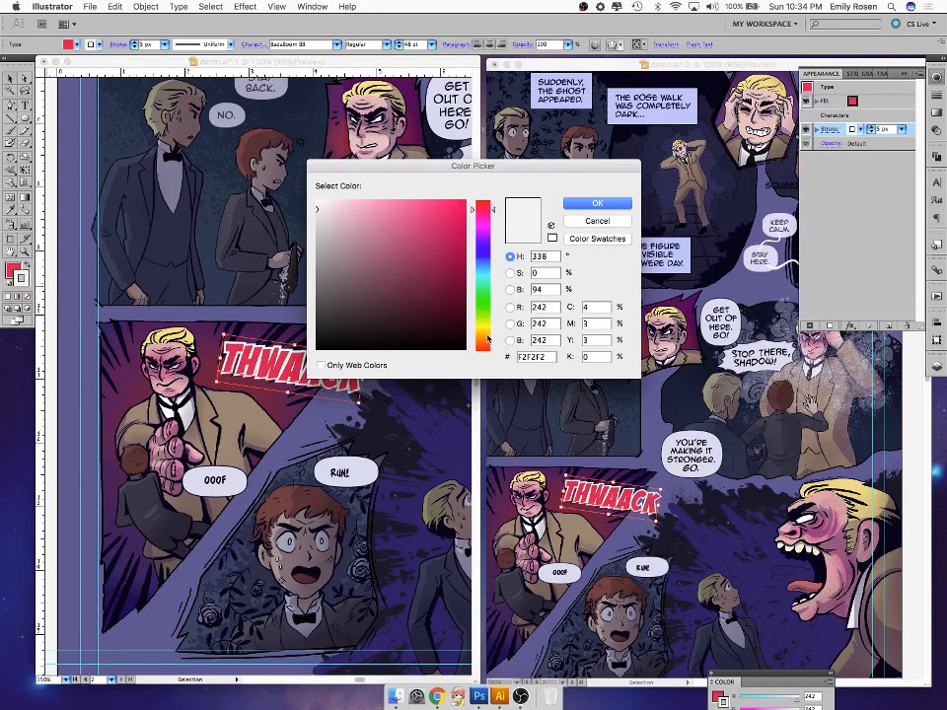
{"action": "left_click", "coordinate": [483, 335]}
{"action": "left_click", "coordinate": [482, 332]}
{"action": "left_click_drag", "start_coordinate": [402, 218], "coordinate": [400, 211]}
{"action": "left_click", "coordinate": [591, 203]}
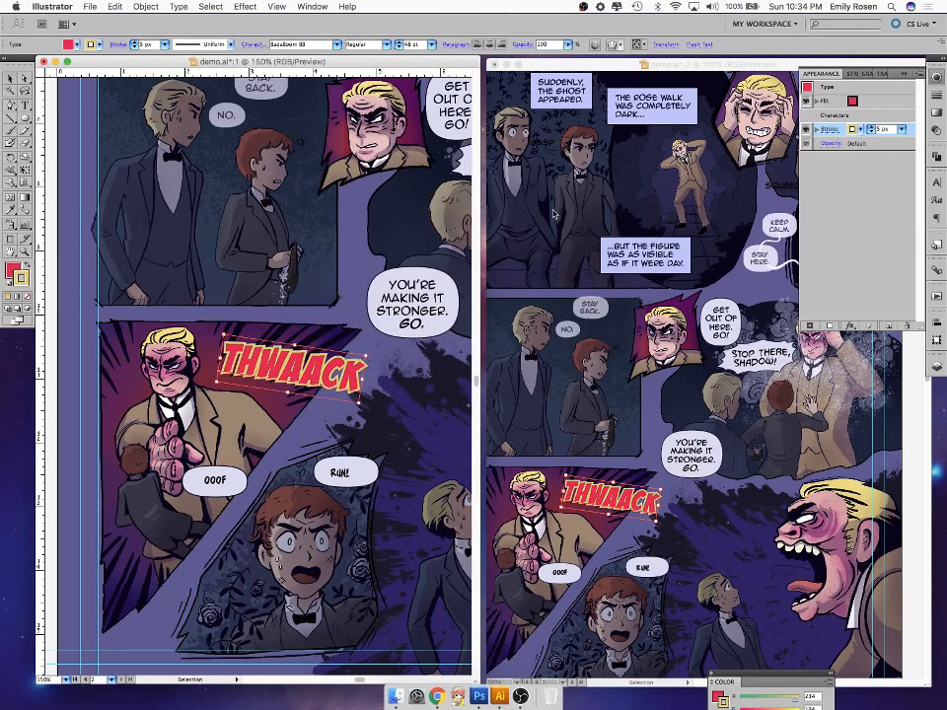
- Try a light orange E89C69 stroke and a pinkish-purple stroke on the "THWAACK" lettering
{"action": "double_click", "coordinate": [21, 280]}
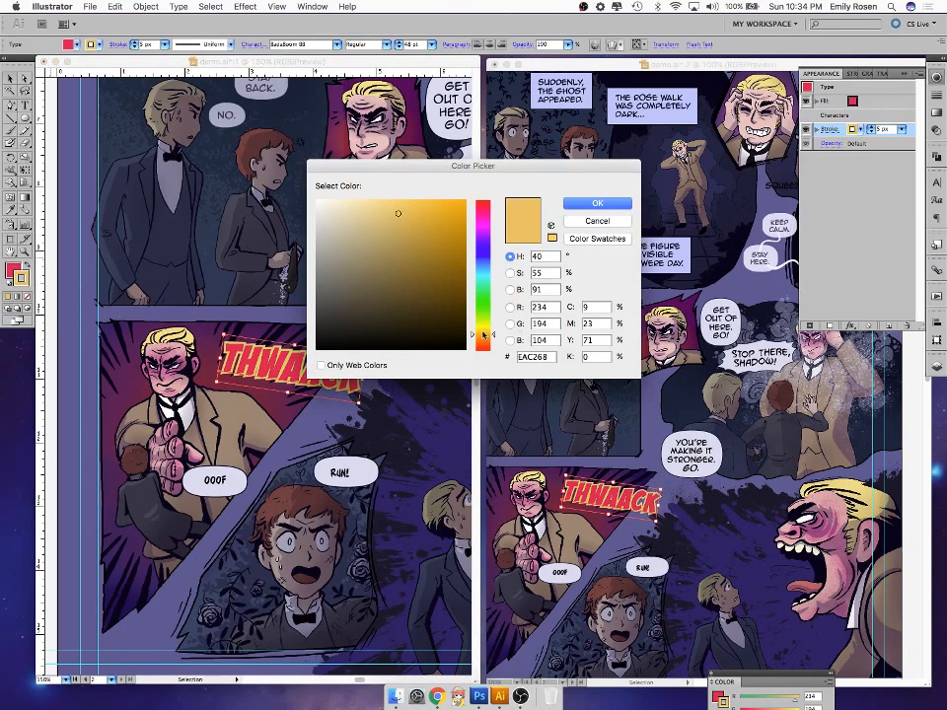
{"action": "left_click", "coordinate": [483, 340]}
{"action": "left_click", "coordinate": [597, 203]}
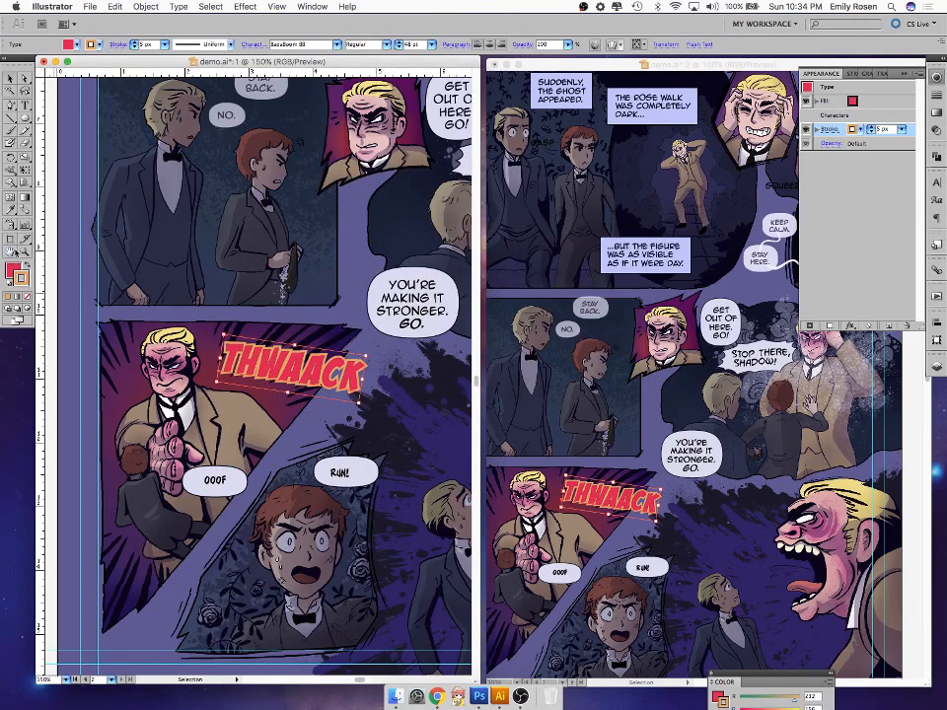
{"action": "double_click", "coordinate": [21, 281]}
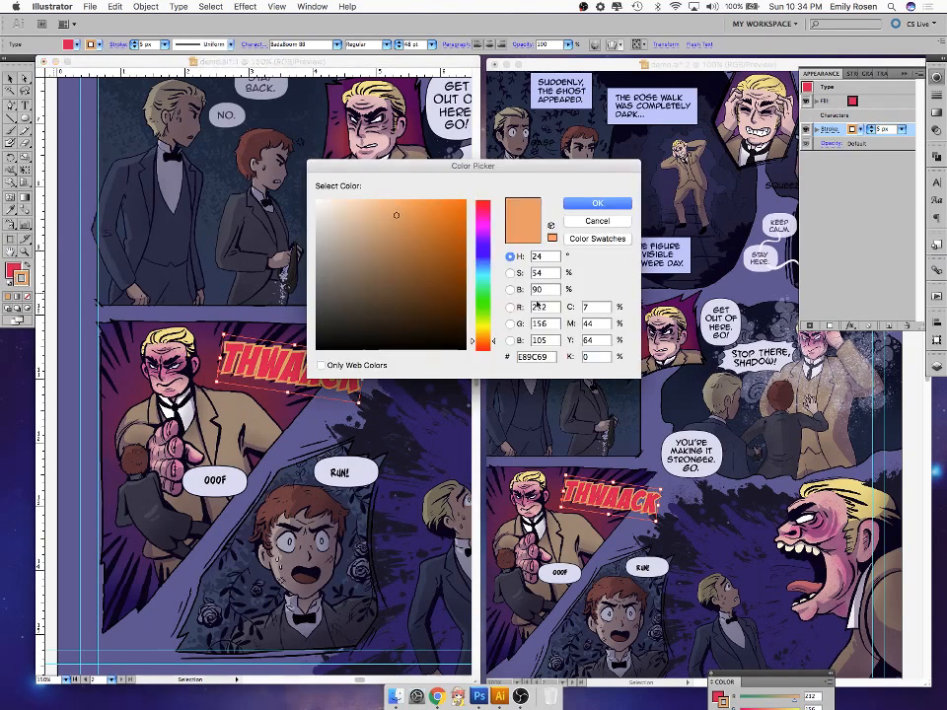
{"action": "left_click", "coordinate": [482, 228]}
{"action": "left_click", "coordinate": [597, 203]}
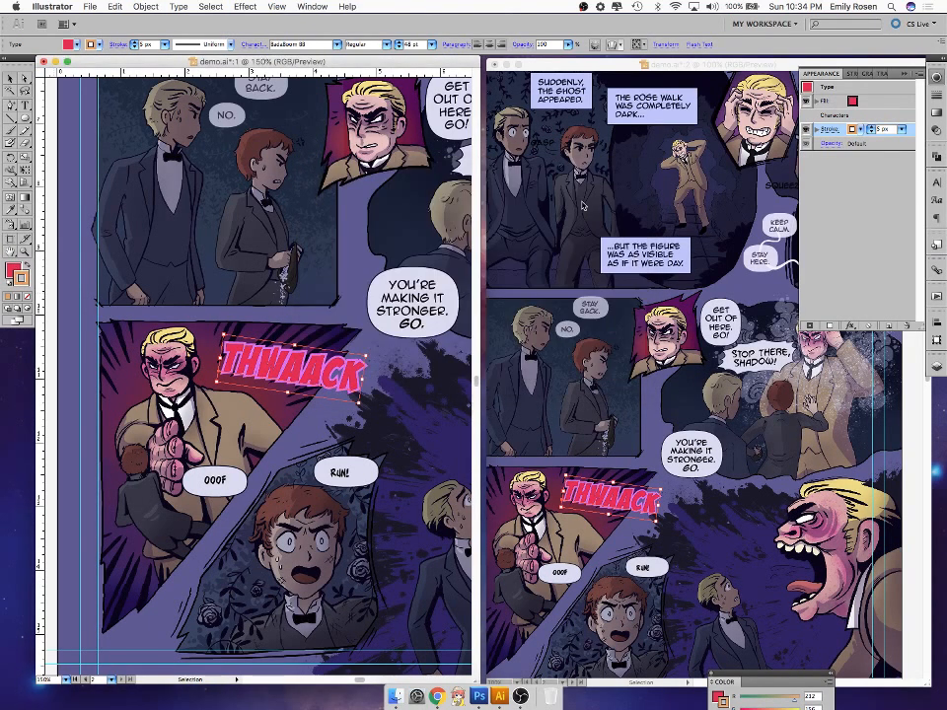
- Try a dark purple 39113F stroke around the "THWAACK" lettering
{"action": "double_click", "coordinate": [26, 283]}
{"action": "mouse_move", "coordinate": [355, 242]}
{"action": "left_mouse_down"}
{"action": "mouse_move", "coordinate": [338, 233]}
{"action": "mouse_move", "coordinate": [373, 314]}
{"action": "left_mouse_up"}
{"action": "left_click", "coordinate": [597, 203]}
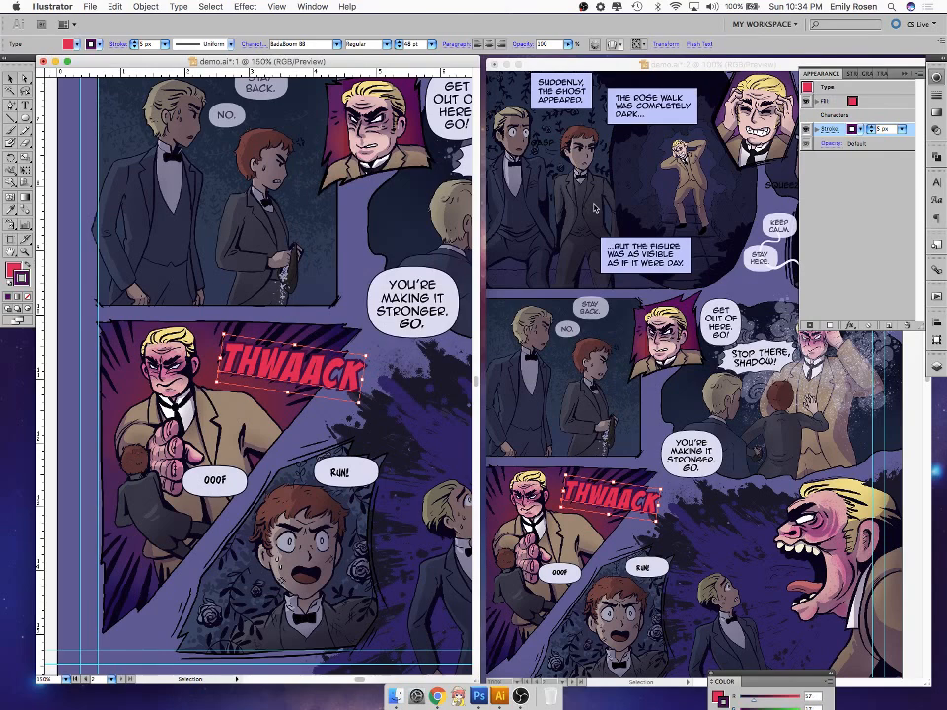
- Change the stroke of the "THWAACK" lettering to a dark navy blue
{"action": "double_click", "coordinate": [25, 281]}
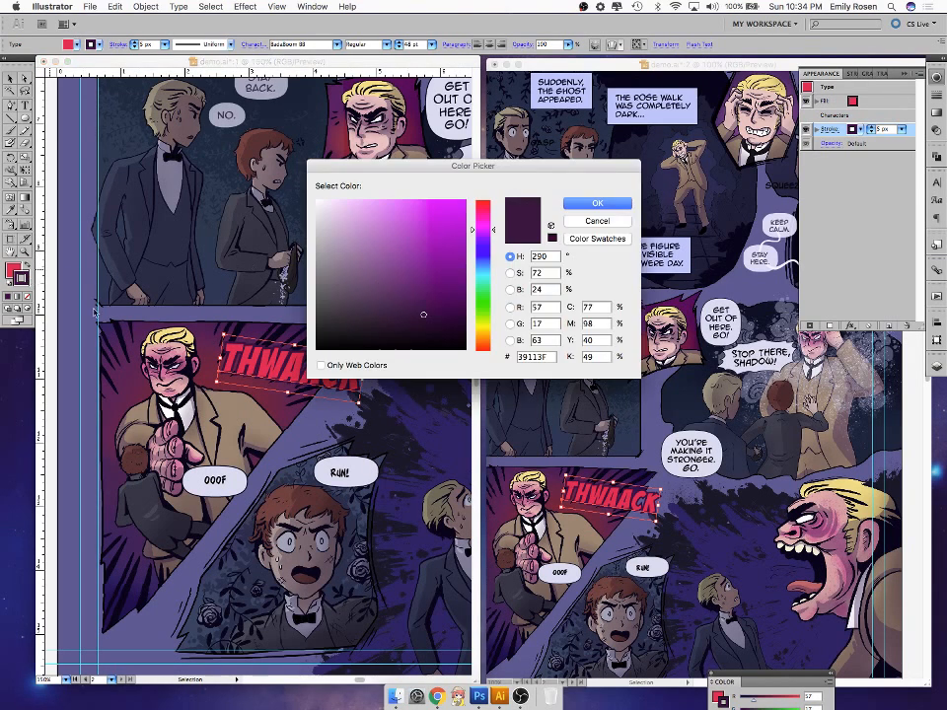
{"action": "left_click", "coordinate": [484, 246]}
{"action": "left_click", "coordinate": [442, 304]}
{"action": "left_click", "coordinate": [597, 203]}
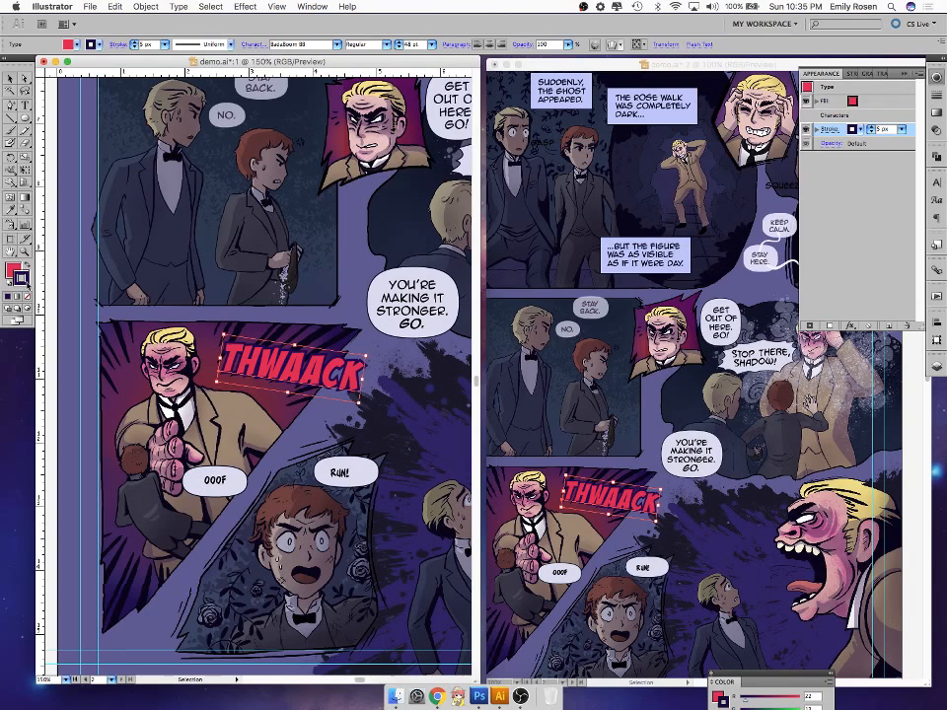
- Set the stroke of the "THWAACK" lettering to the near-white lavender ECEBFF and deselect the lettering
{"action": "double_click", "coordinate": [25, 280]}
{"action": "left_click_drag", "start_coordinate": [335, 232], "coordinate": [328, 187]}
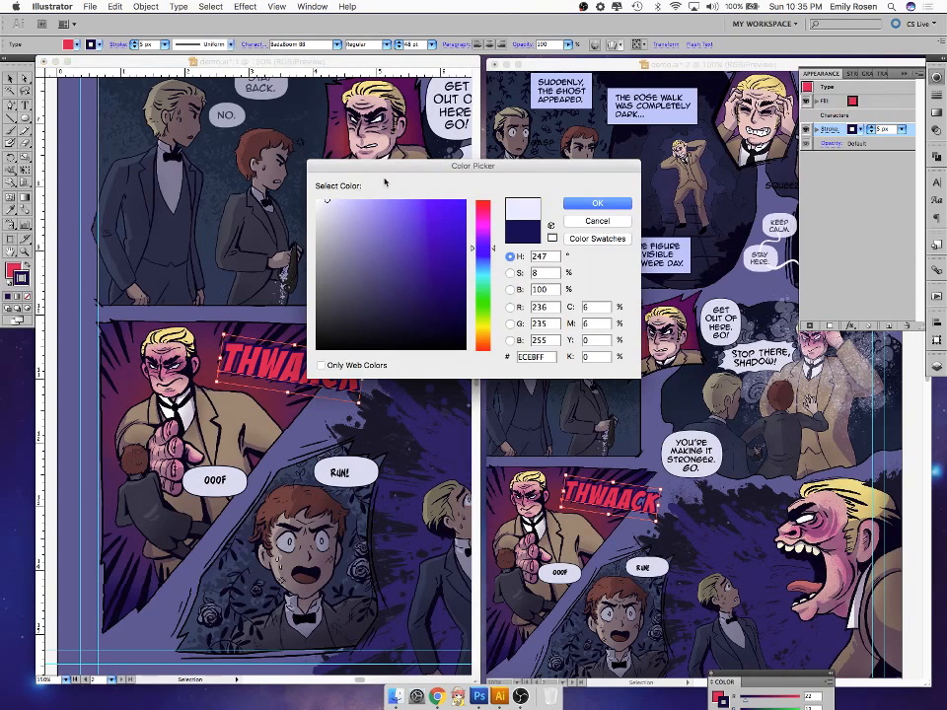
{"action": "left_click", "coordinate": [595, 203]}
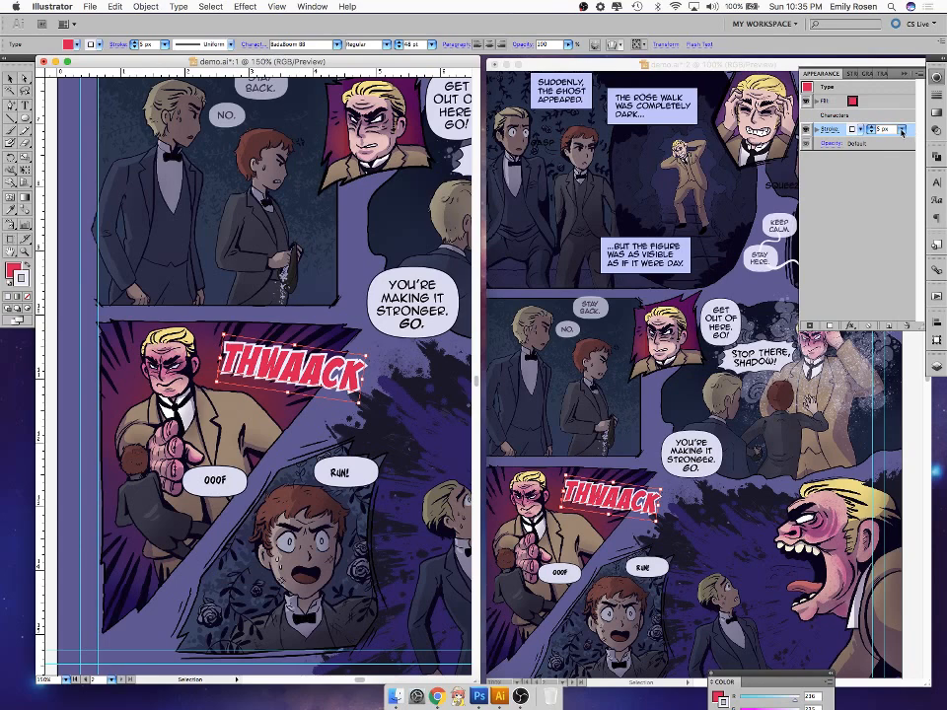
{"action": "left_click", "coordinate": [379, 402]}
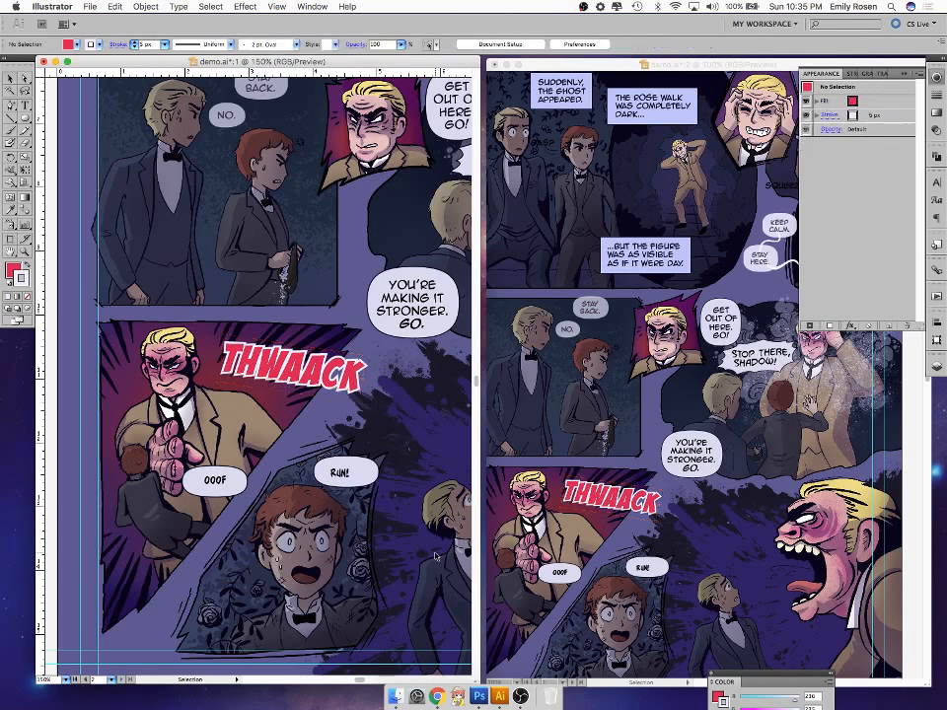
{"action": "left_click", "coordinate": [341, 370]}
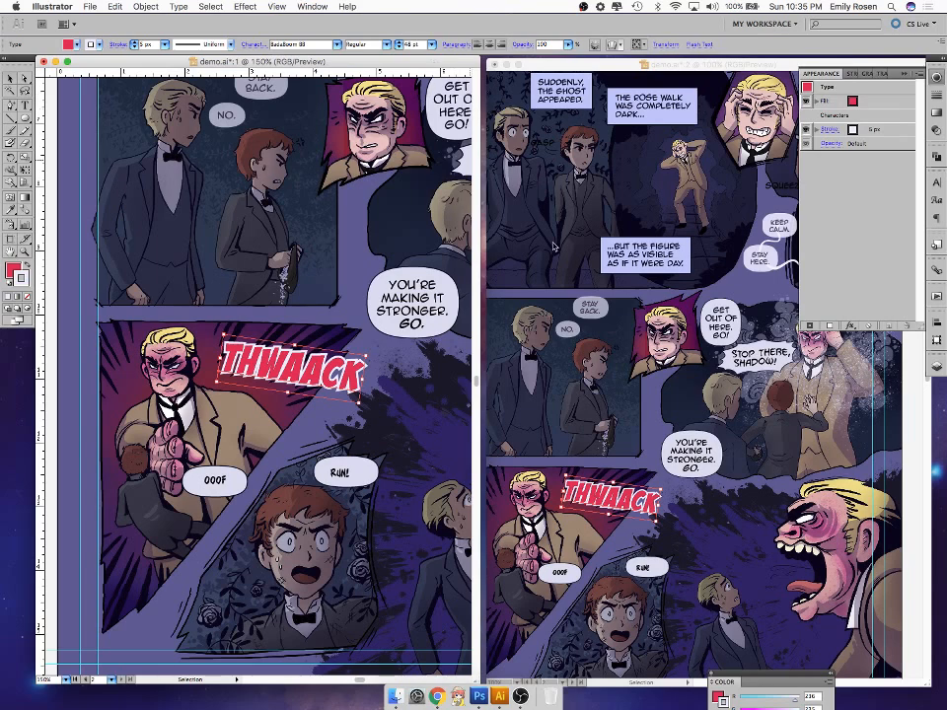
{"action": "left_click", "coordinate": [389, 421]}
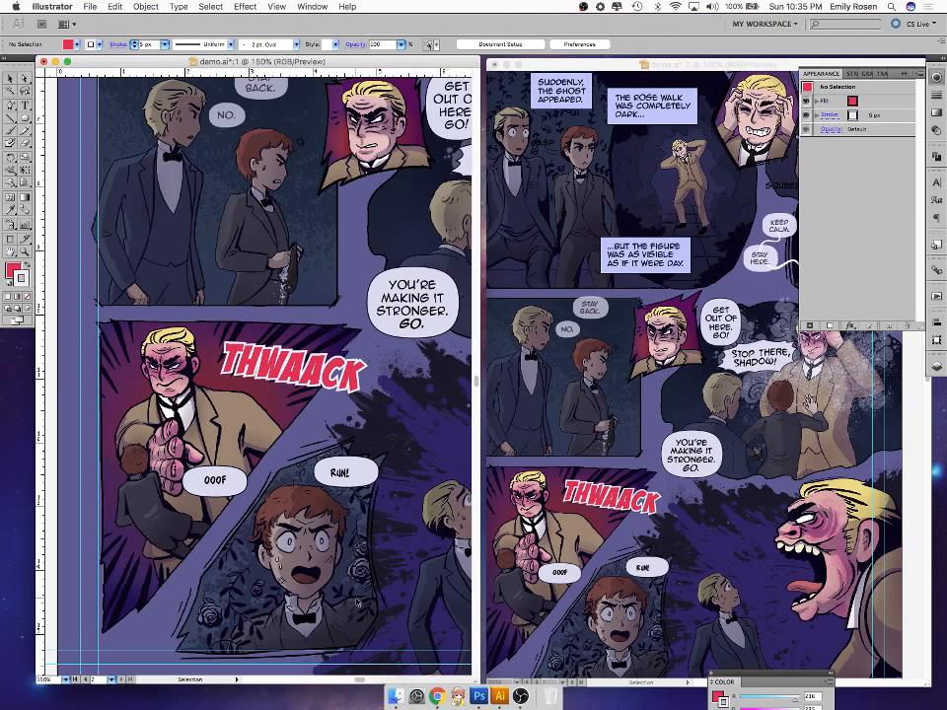
- Increase the font size of the H and the first A in "THWAACK" to 51 pt
{"action": "key", "text": "t"}
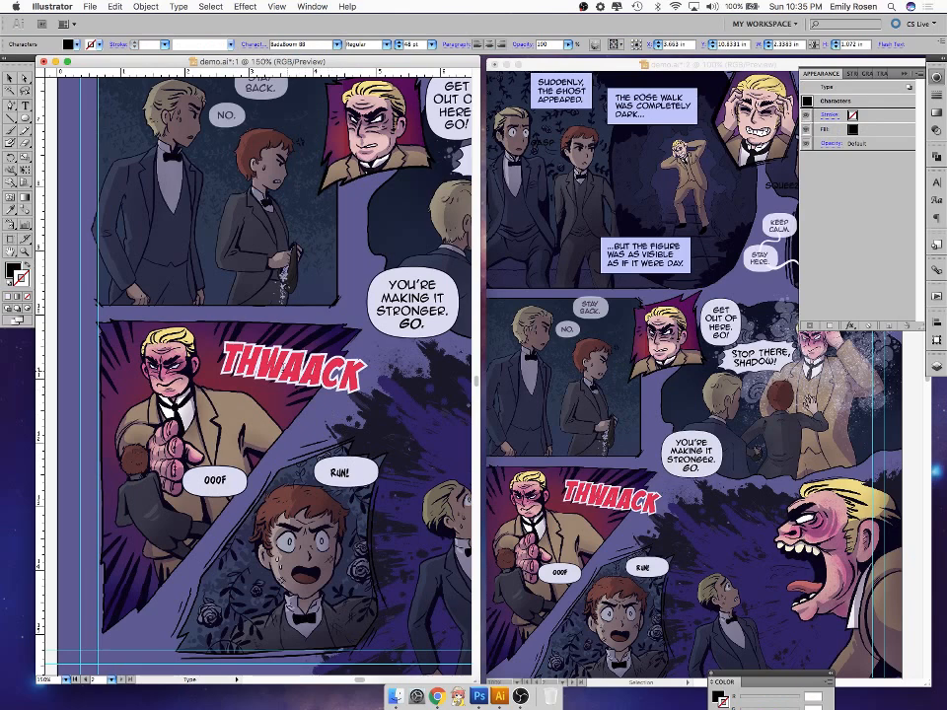
{"action": "left_click_drag", "start_coordinate": [237, 363], "coordinate": [252, 363]}
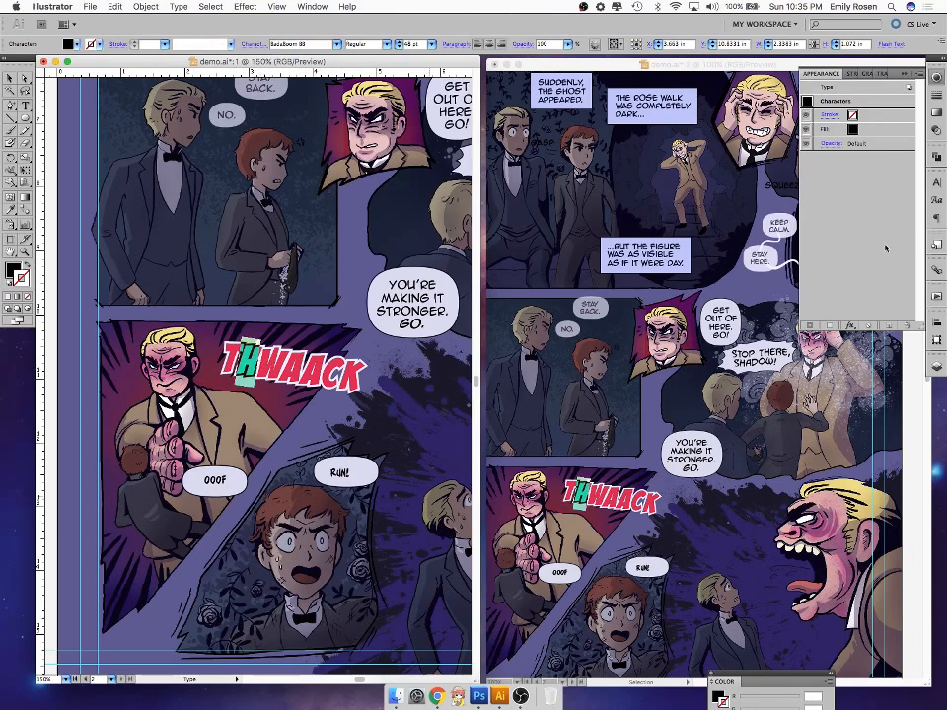
{"action": "left_click", "coordinate": [936, 184]}
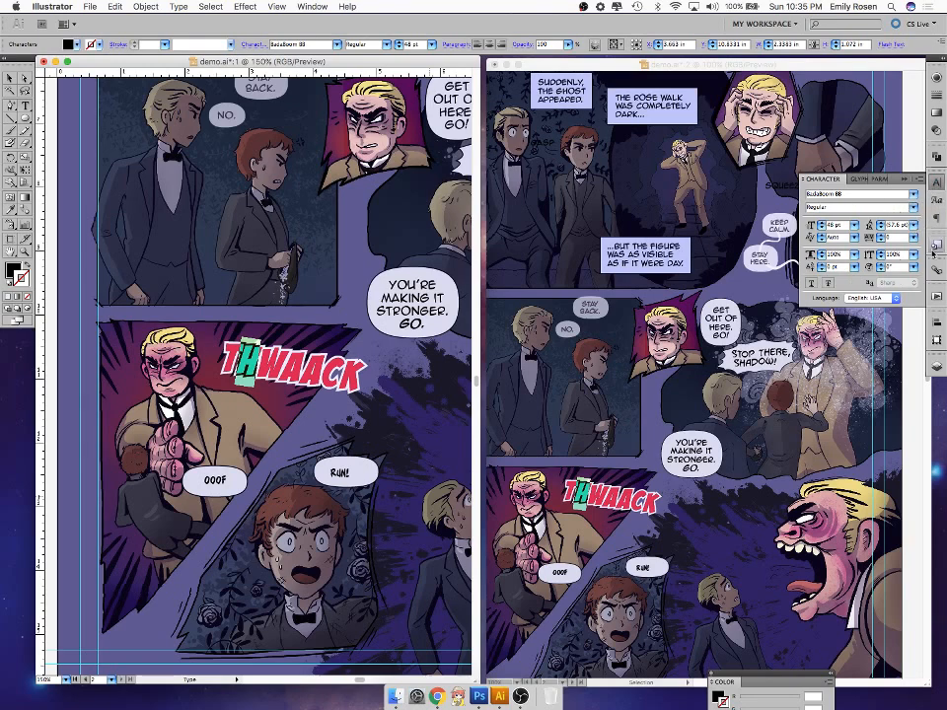
{"action": "left_click", "coordinate": [342, 368]}
{"action": "key", "text": "super+a"}
{"action": "left_click_drag", "start_coordinate": [238, 365], "coordinate": [257, 365]}
{"action": "left_click", "coordinate": [820, 224]}
{"action": "left_click", "coordinate": [820, 224]}
{"action": "left_click", "coordinate": [820, 224]}
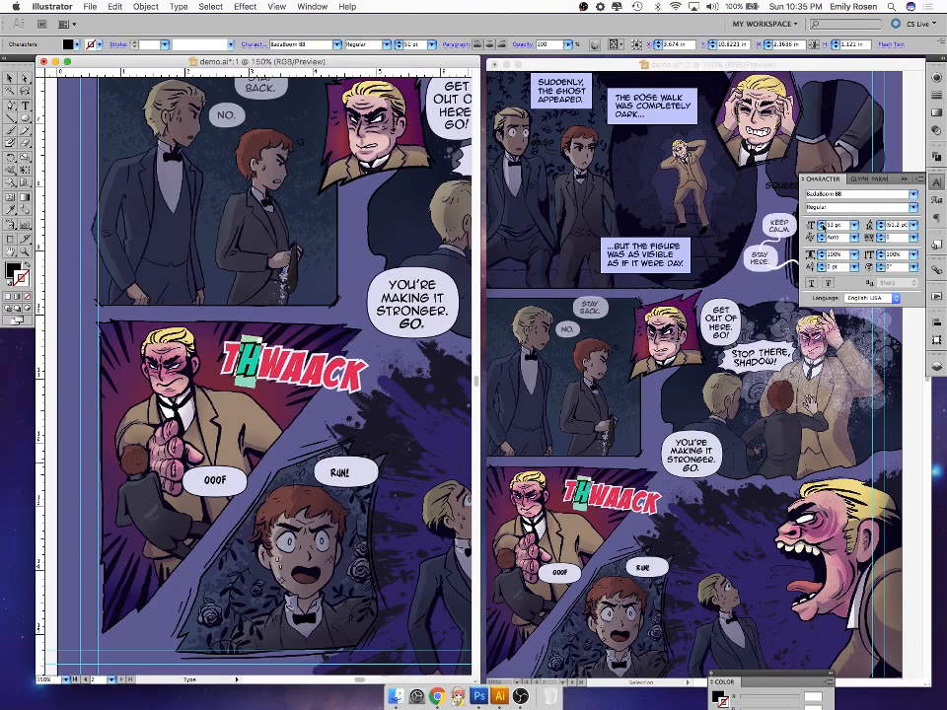
{"action": "left_click_drag", "start_coordinate": [283, 370], "coordinate": [302, 370]}
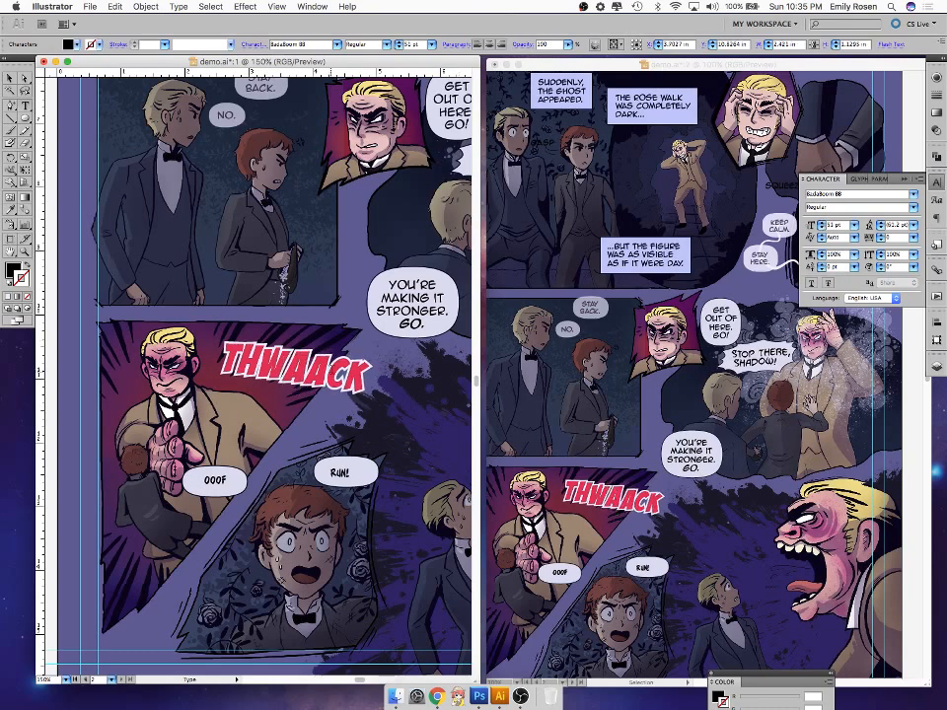
- Enlarge the C of "THWAACK" to 50 pt and the final K to 53 pt
{"action": "left_click_drag", "start_coordinate": [331, 372], "coordinate": [348, 373]}
{"action": "left_click", "coordinate": [820, 224]}
{"action": "left_click", "coordinate": [820, 224]}
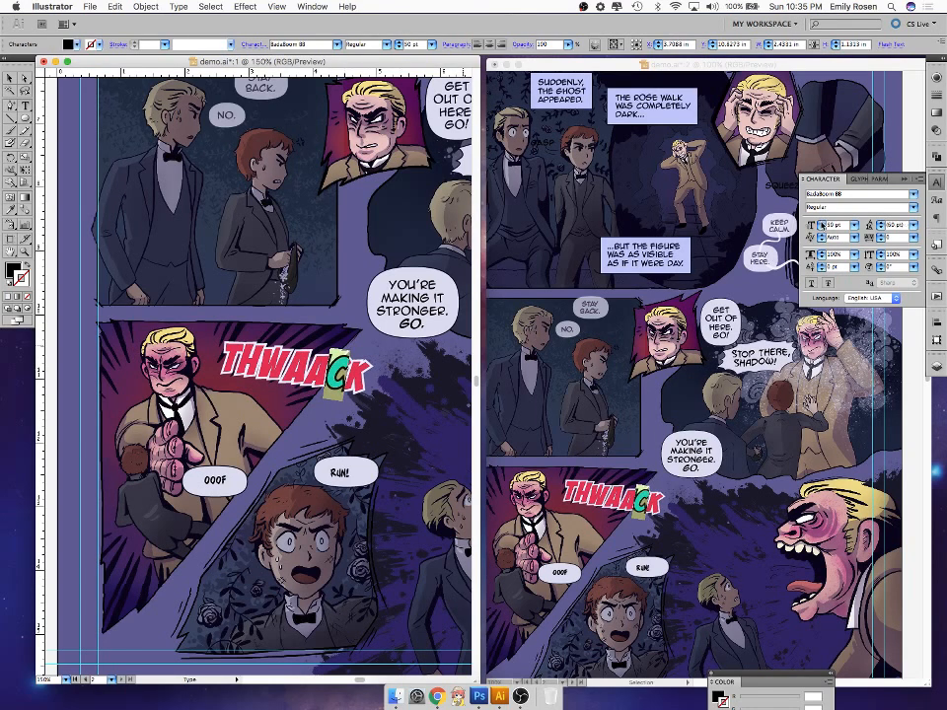
{"action": "left_click", "coordinate": [328, 374]}
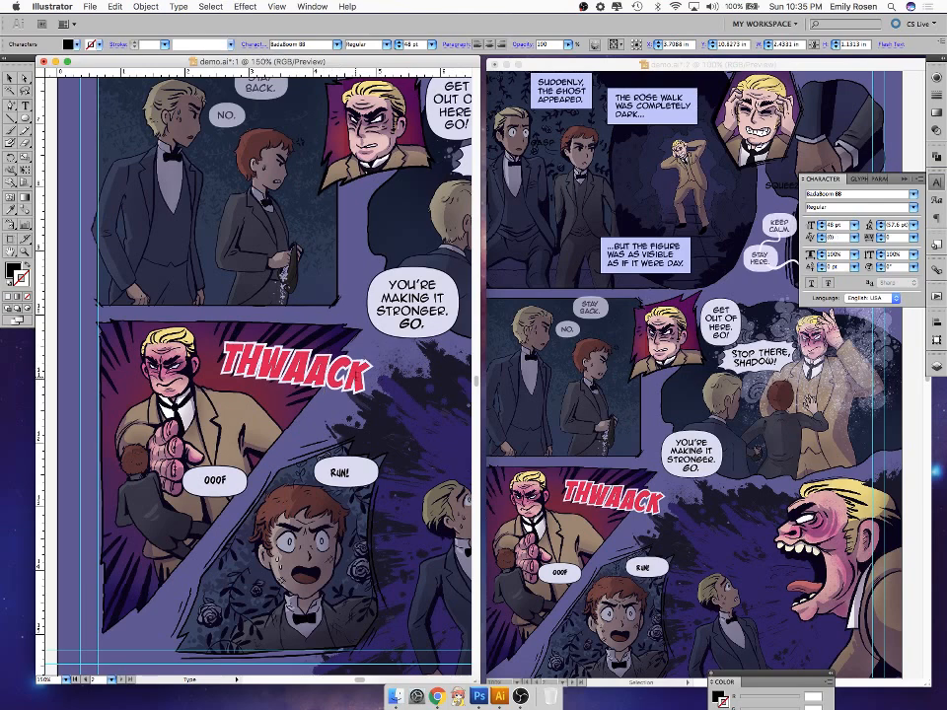
{"action": "left_click_drag", "start_coordinate": [348, 376], "coordinate": [365, 379]}
{"action": "left_click", "coordinate": [822, 224]}
{"action": "left_click", "coordinate": [822, 224]}
{"action": "key", "text": "Left"}
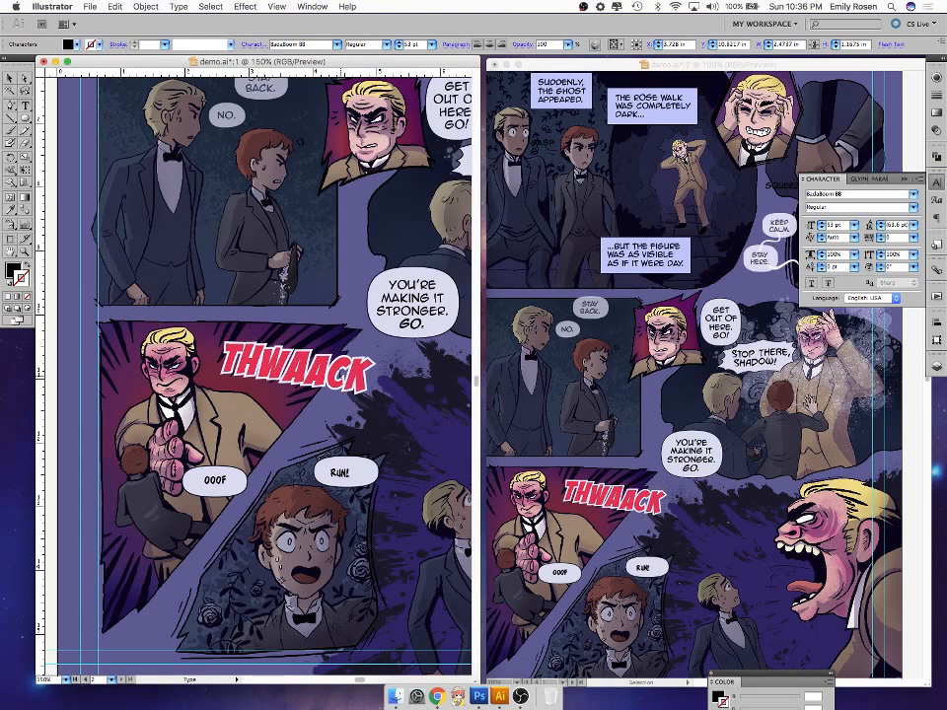
- Increase the C of "THWAACK" to 53 pt and the final K to 55 pt
{"action": "key", "text": "shift+Left"}
{"action": "left_click", "coordinate": [821, 224]}
{"action": "left_click", "coordinate": [822, 224]}
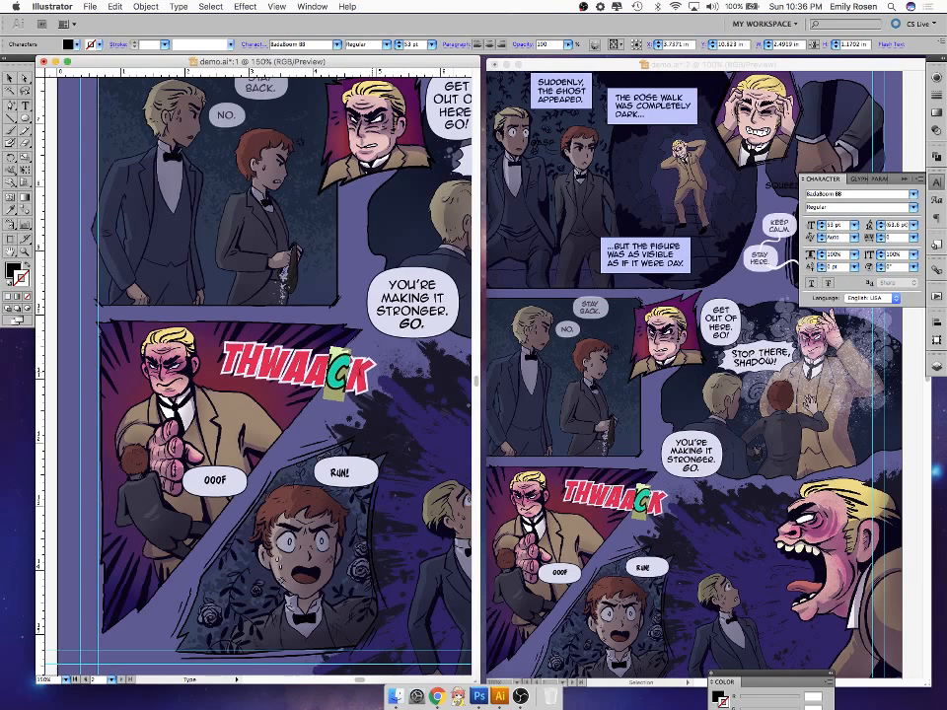
{"action": "key", "text": "Right"}
{"action": "key", "text": "shift+Right"}
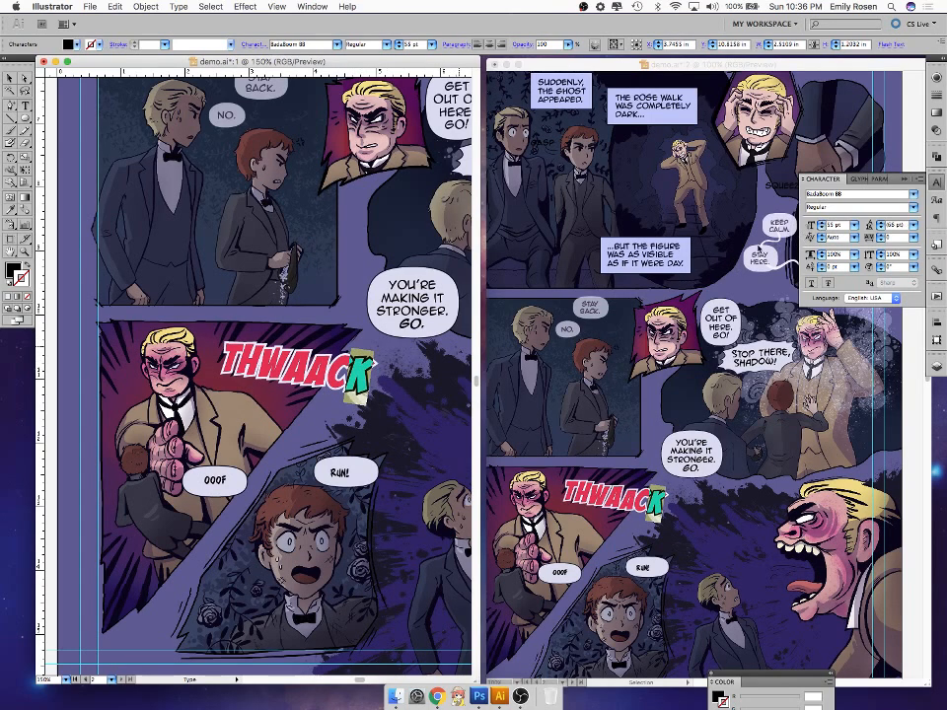
- Reduce the opening T of "THWAACK" to 44 pt and set the H and W to 48 pt
{"action": "key", "text": "Home"}
{"action": "key", "text": "shift+Right"}
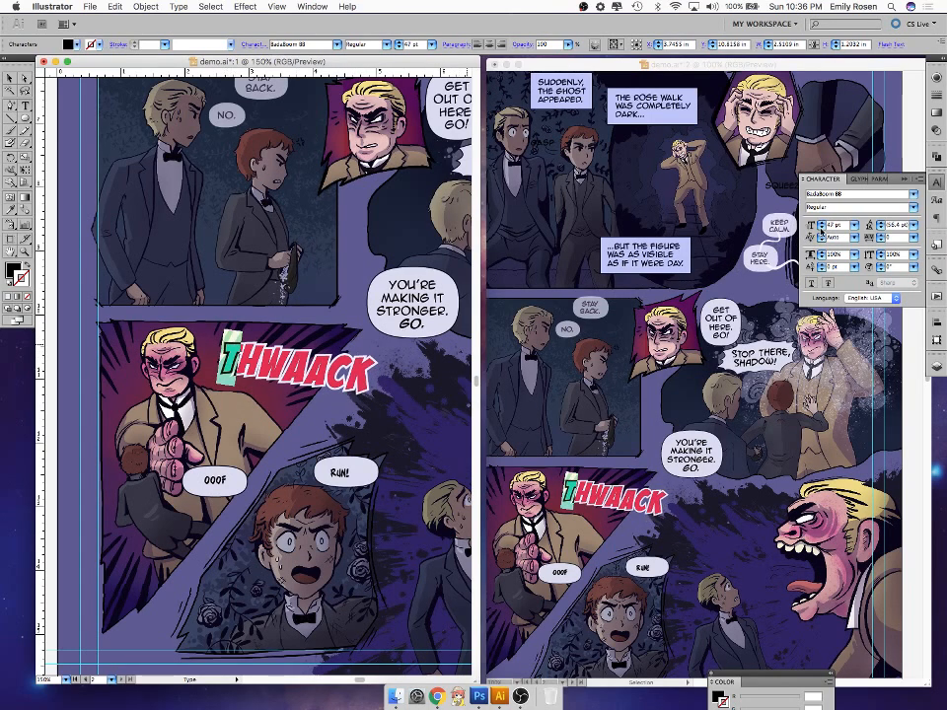
{"action": "key", "text": "Right"}
{"action": "key", "text": "shift+Right"}
{"action": "left_click", "coordinate": [822, 224]}
{"action": "left_click", "coordinate": [305, 367]}
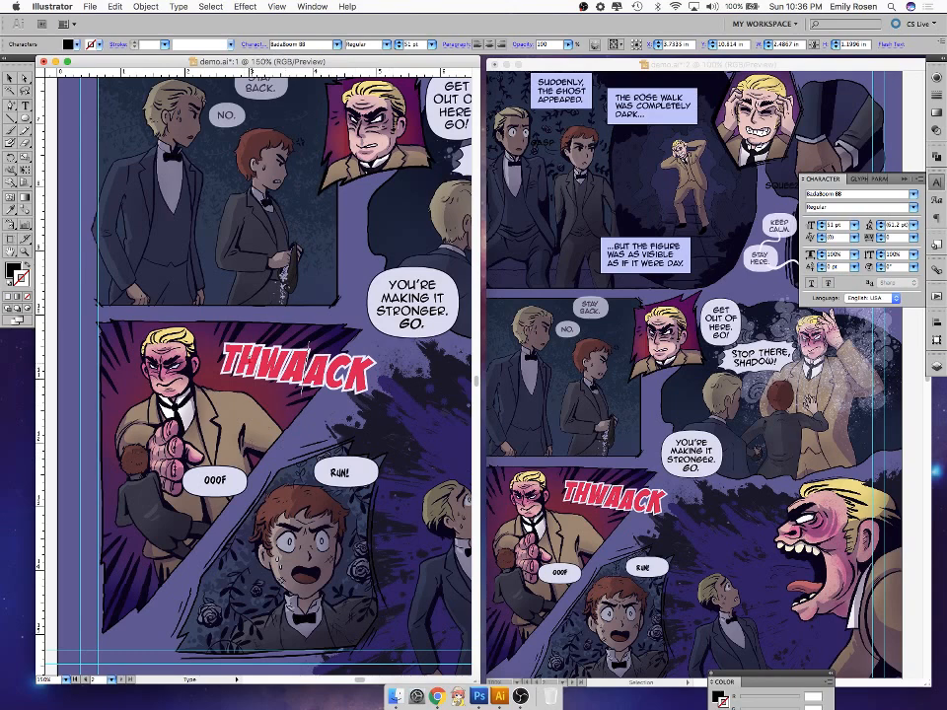
{"action": "left_click_drag", "start_coordinate": [286, 369], "coordinate": [242, 363]}
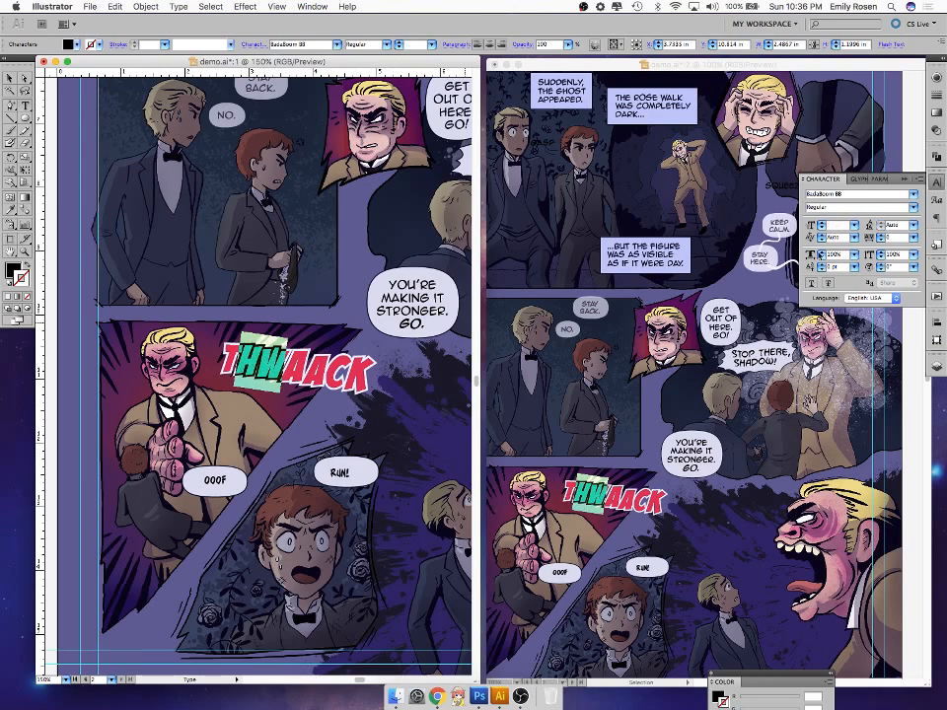
{"action": "left_click", "coordinate": [821, 226]}
{"action": "left_click", "coordinate": [821, 228]}
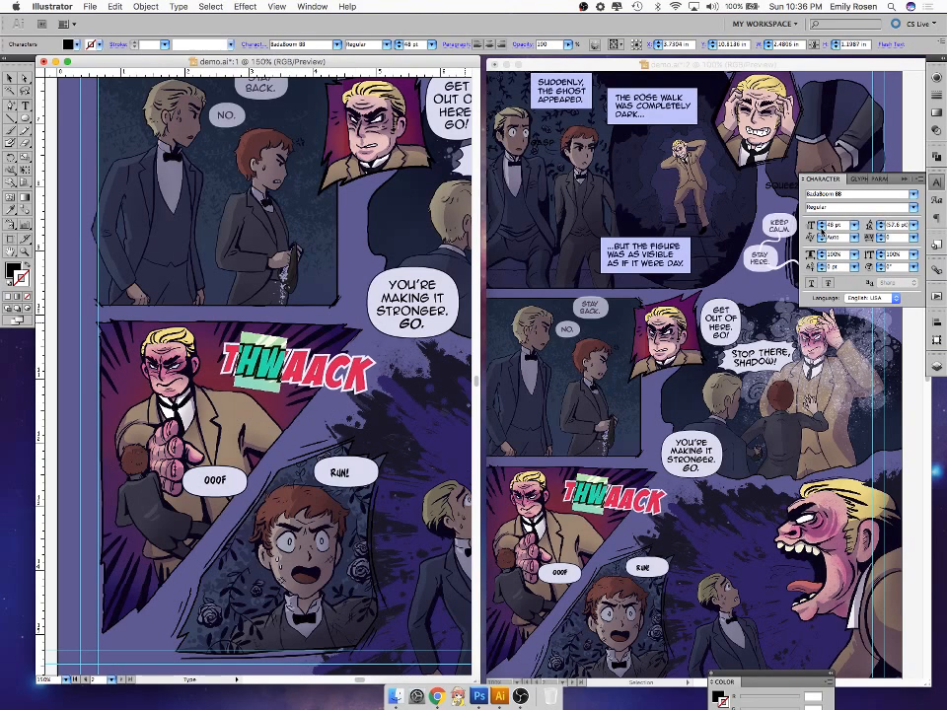
{"action": "left_click", "coordinate": [265, 368]}
- Set the last three letters of "THWAACK", "ACK", to a font size of 55 pt
{"action": "left_click_drag", "start_coordinate": [314, 367], "coordinate": [373, 367]}
{"action": "left_click", "coordinate": [821, 223]}
{"action": "left_click", "coordinate": [821, 223]}
{"action": "left_click", "coordinate": [821, 223]}
{"action": "left_click", "coordinate": [821, 224]}
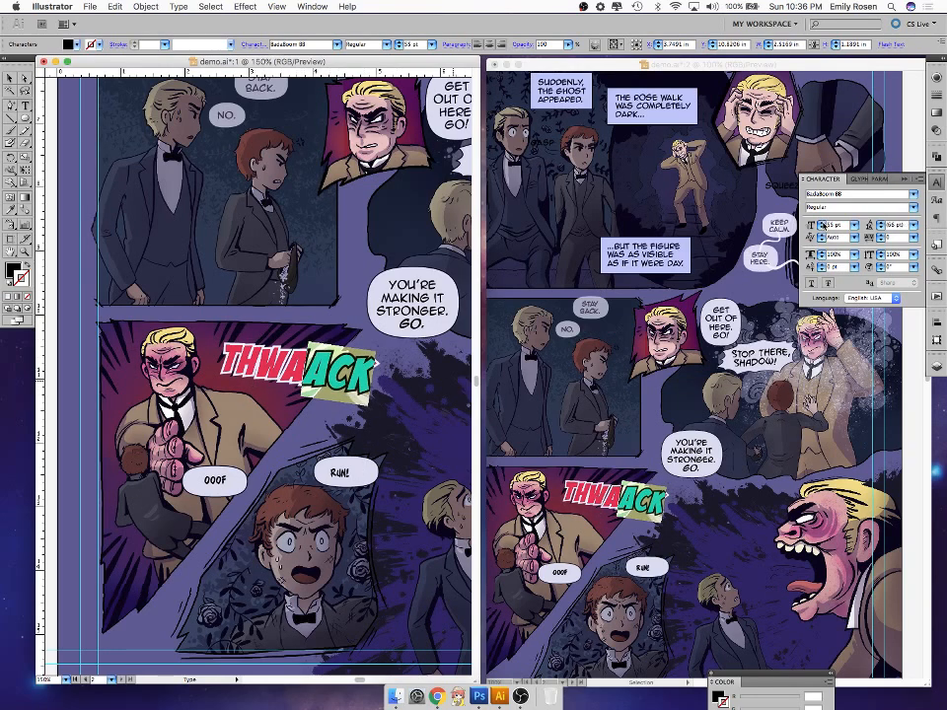
{"action": "left_click", "coordinate": [365, 472]}
{"action": "left_click", "coordinate": [324, 383]}
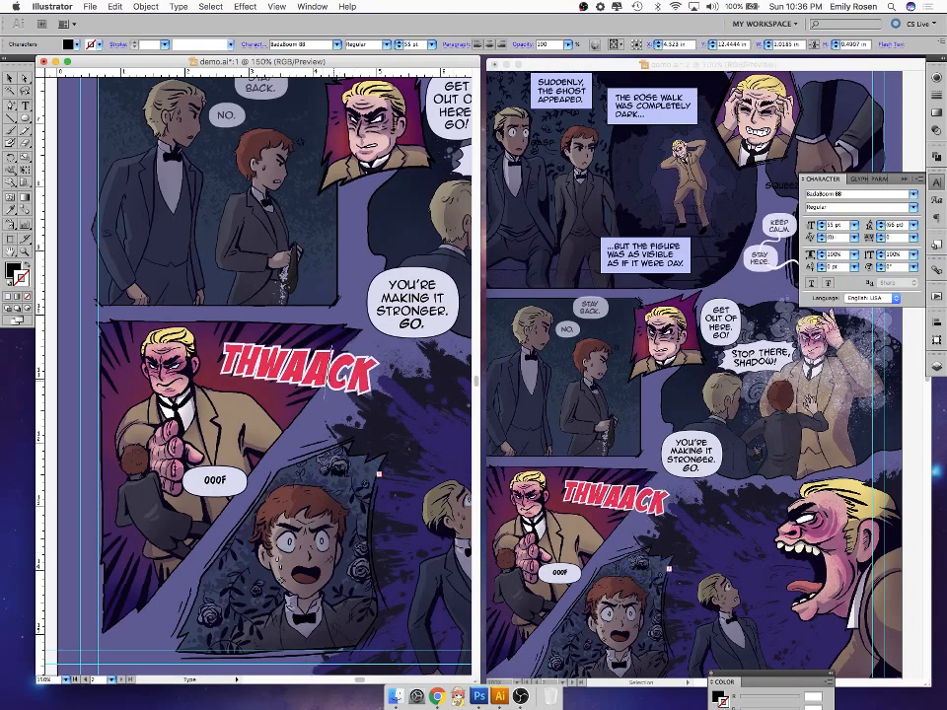
- Enlarge the final K of "THWAACK" to 61 pt
{"action": "left_click_drag", "start_coordinate": [348, 376], "coordinate": [373, 378]}
{"action": "left_click", "coordinate": [821, 223]}
{"action": "left_click", "coordinate": [821, 223]}
{"action": "left_click", "coordinate": [821, 223]}
{"action": "left_click", "coordinate": [821, 223]}
{"action": "left_click", "coordinate": [821, 223]}
{"action": "left_click", "coordinate": [821, 223]}
{"action": "left_click", "coordinate": [411, 424]}
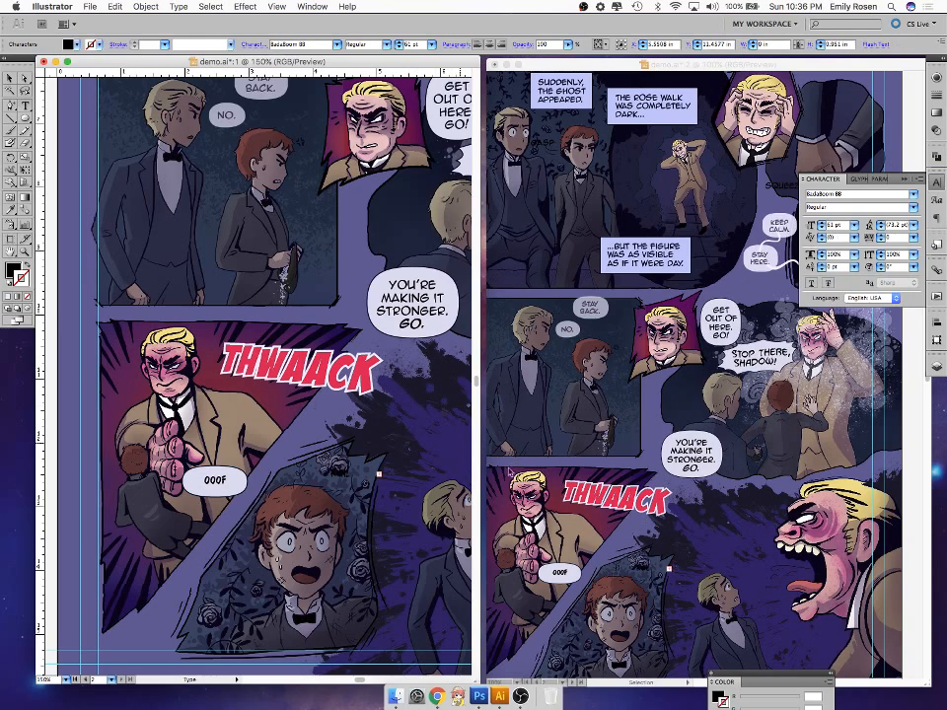
- Raise the H of "THWAACK" with a baseline shift of 2 pt
{"action": "left_click_drag", "start_coordinate": [238, 363], "coordinate": [224, 364]}
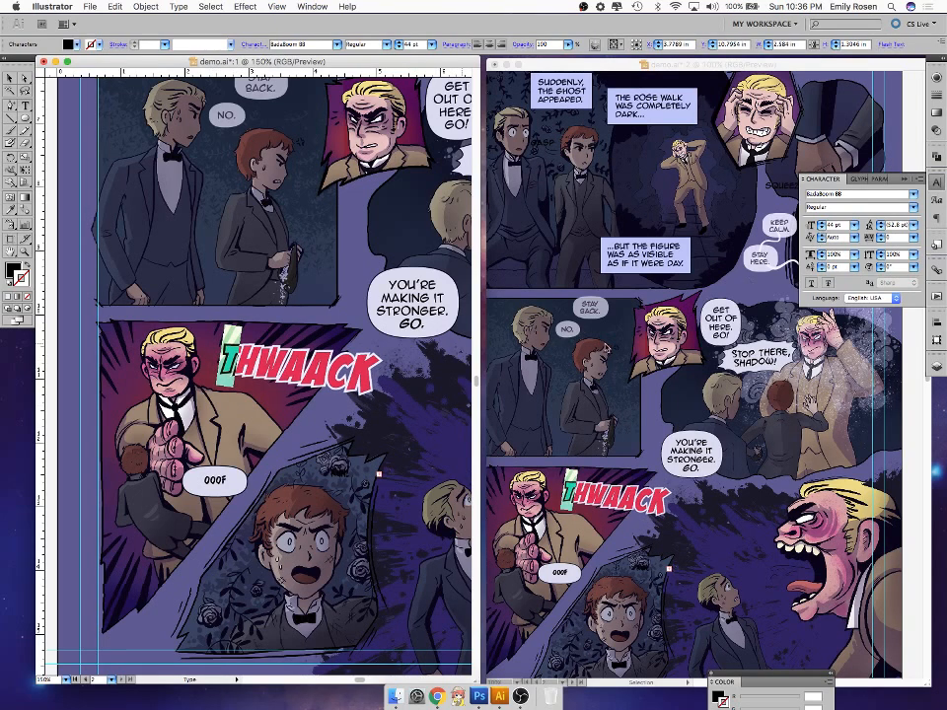
{"action": "left_click", "coordinate": [354, 373]}
{"action": "left_click_drag", "start_coordinate": [257, 368], "coordinate": [238, 366]}
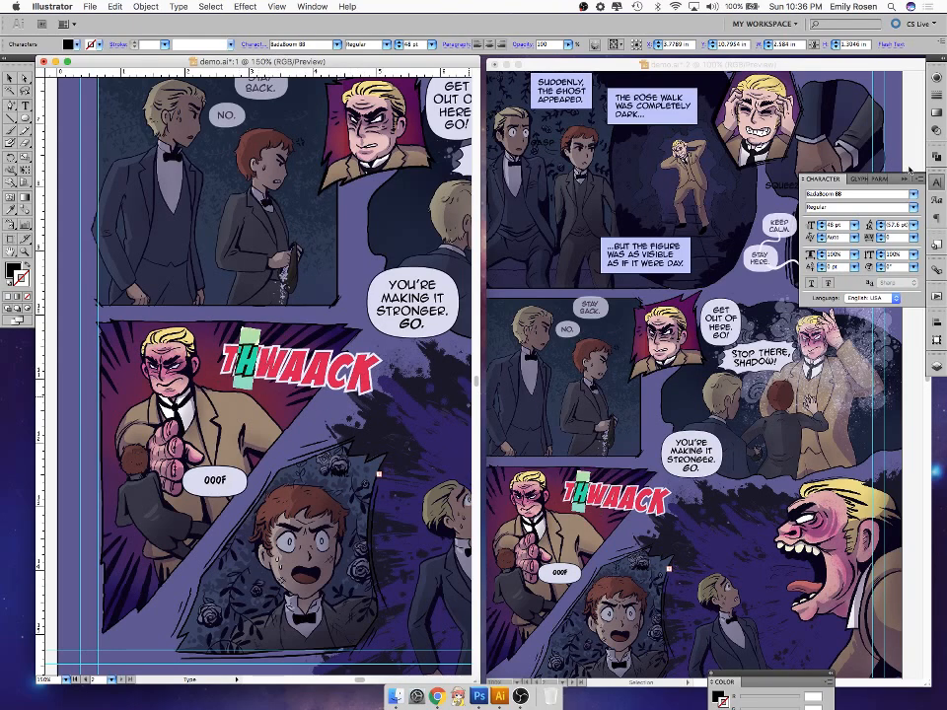
{"action": "left_click", "coordinate": [821, 266]}
{"action": "left_click", "coordinate": [822, 266]}
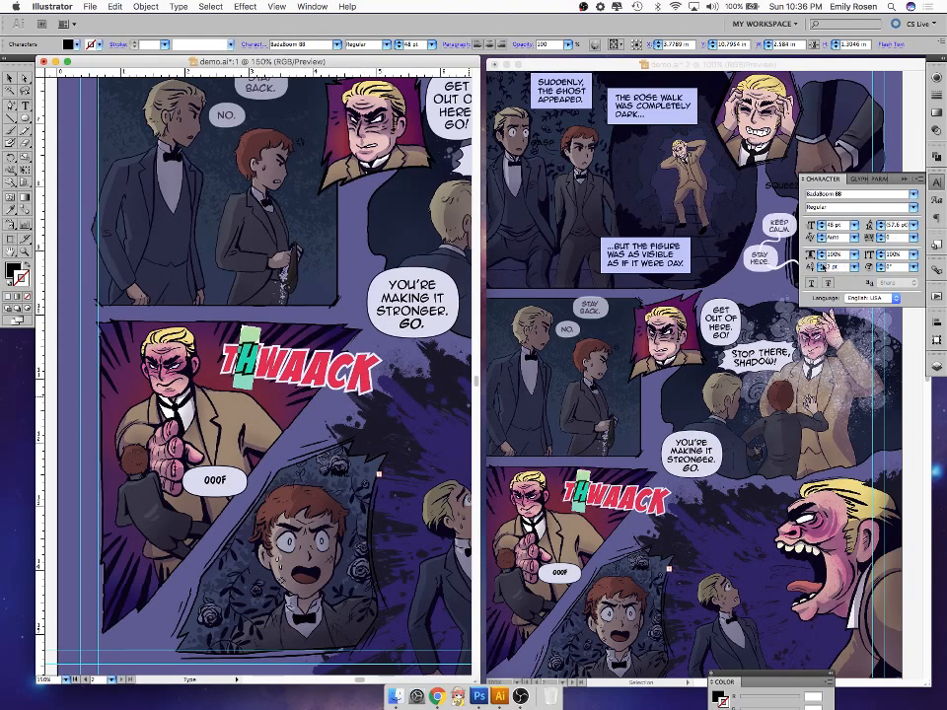
- Raise the first A of "THWAACK" with a baseline shift of 3 pt
{"action": "left_click_drag", "start_coordinate": [282, 365], "coordinate": [304, 368]}
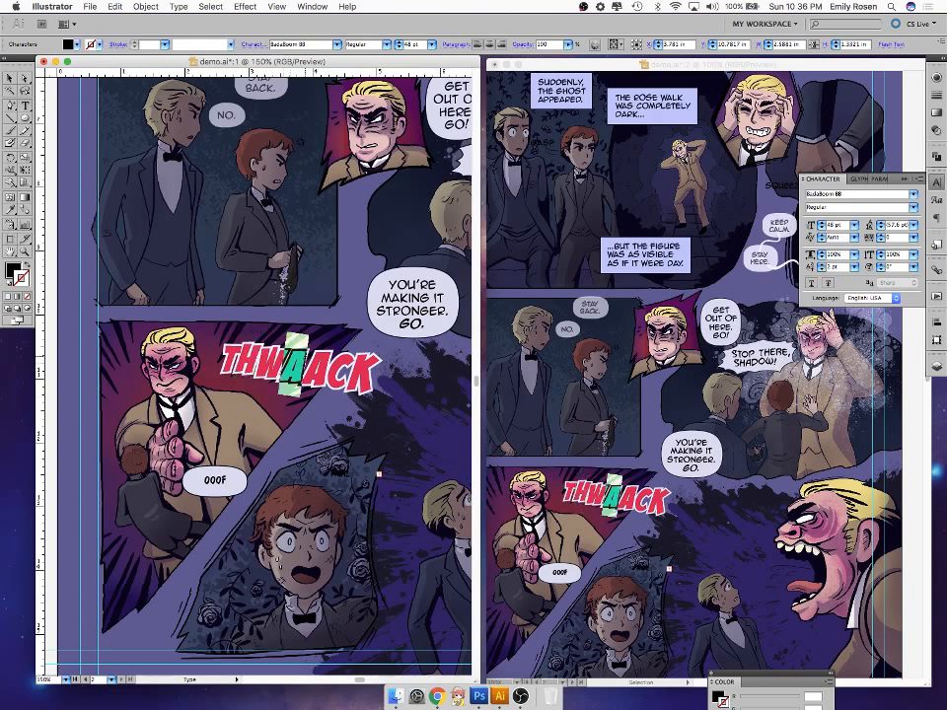
{"action": "left_click", "coordinate": [810, 270]}
{"action": "left_click", "coordinate": [822, 265]}
{"action": "left_click", "coordinate": [822, 265]}
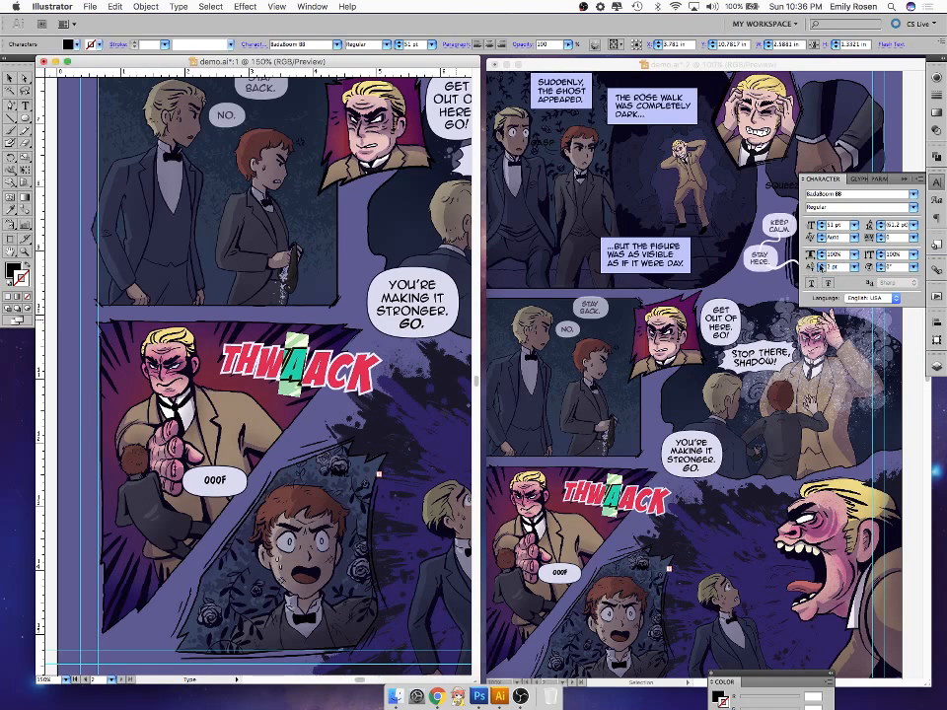
{"action": "left_click", "coordinate": [822, 266]}
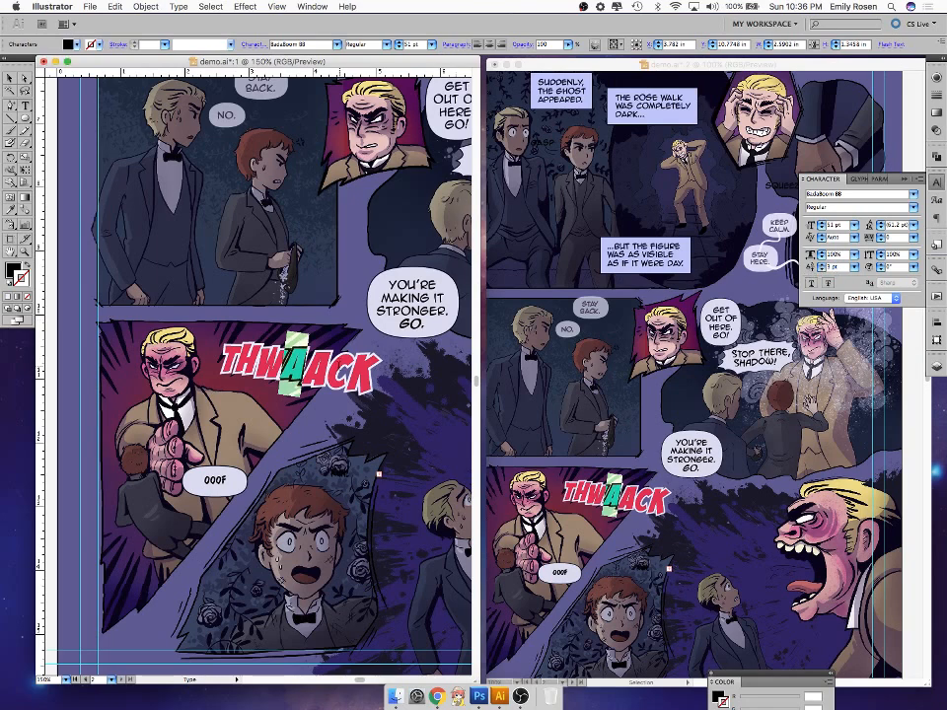
- Raise the C of "THWAACK" with a baseline shift of 6 pt, keeping its horizontal scale at 100%
{"action": "left_click_drag", "start_coordinate": [331, 370], "coordinate": [345, 374]}
{"action": "left_click", "coordinate": [822, 252]}
{"action": "left_click", "coordinate": [822, 252]}
{"action": "left_click", "coordinate": [821, 252]}
{"action": "left_click", "coordinate": [822, 253]}
{"action": "left_click", "coordinate": [822, 252]}
{"action": "left_click", "coordinate": [822, 257]}
{"action": "left_click", "coordinate": [822, 258]}
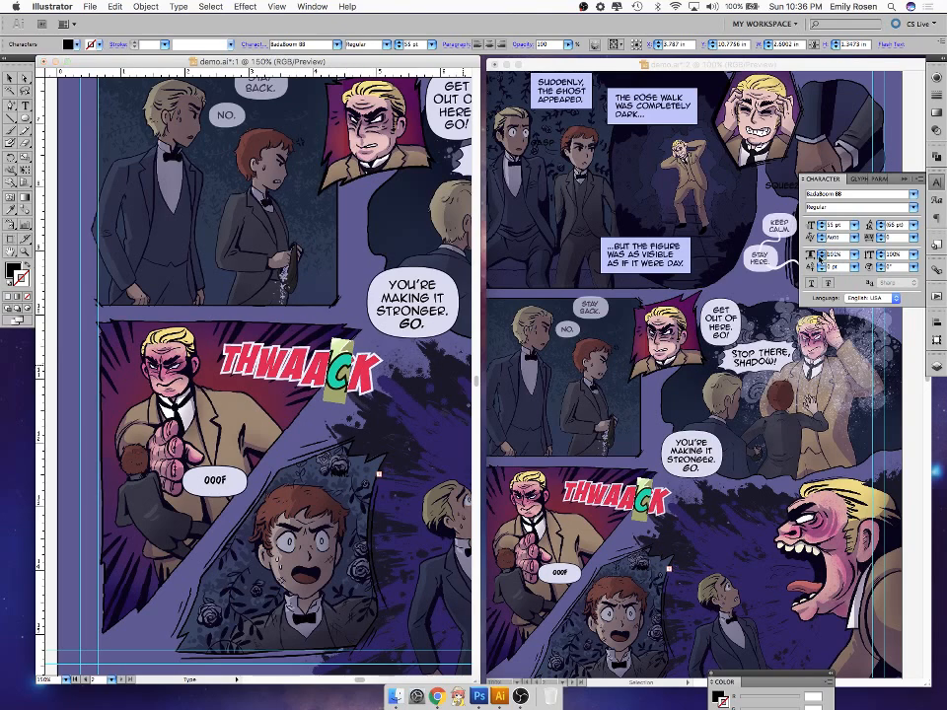
{"action": "left_click", "coordinate": [822, 258]}
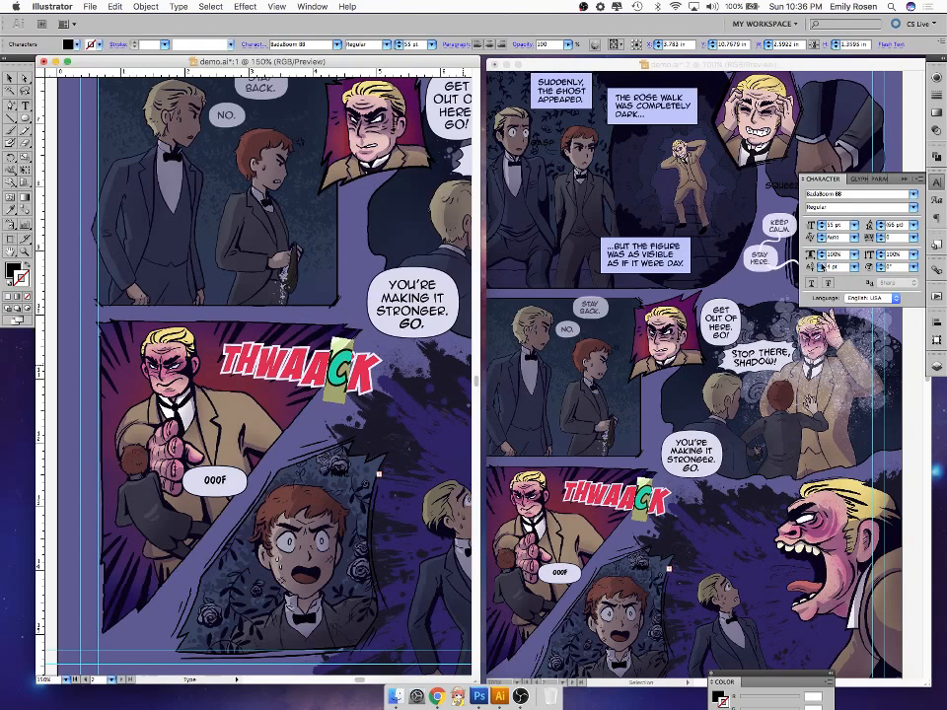
{"action": "left_click", "coordinate": [822, 265]}
{"action": "left_click", "coordinate": [822, 266]}
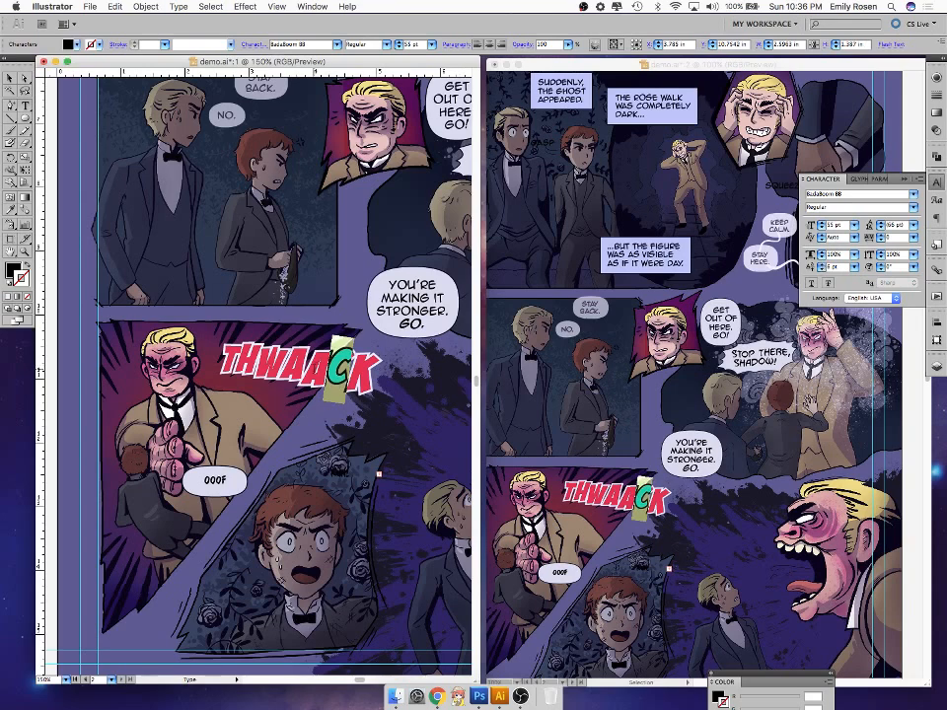
- Lower the second A of "THWAACK" below the baseline and shift the final K by -2 pt
{"action": "left_click_drag", "start_coordinate": [306, 370], "coordinate": [318, 367]}
{"action": "left_click", "coordinate": [822, 269]}
{"action": "left_click", "coordinate": [822, 270]}
{"action": "left_click", "coordinate": [822, 270]}
{"action": "left_click", "coordinate": [328, 369]}
{"action": "left_click_drag", "start_coordinate": [345, 371], "coordinate": [377, 367]}
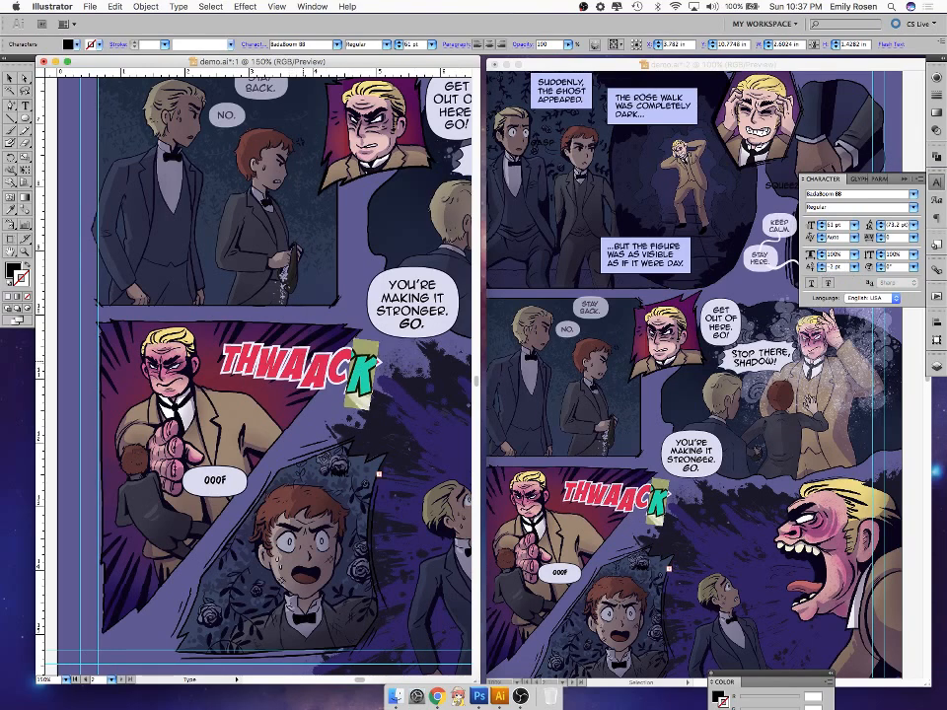
- Lower the W of "THWAACK" and give the opening T a baseline shift of -1 pt
{"action": "left_click_drag", "start_coordinate": [255, 363], "coordinate": [282, 363]}
{"action": "left_click", "coordinate": [821, 270]}
{"action": "left_click", "coordinate": [821, 269]}
{"action": "left_click_drag", "start_coordinate": [239, 363], "coordinate": [223, 362]}
{"action": "left_click", "coordinate": [823, 269]}
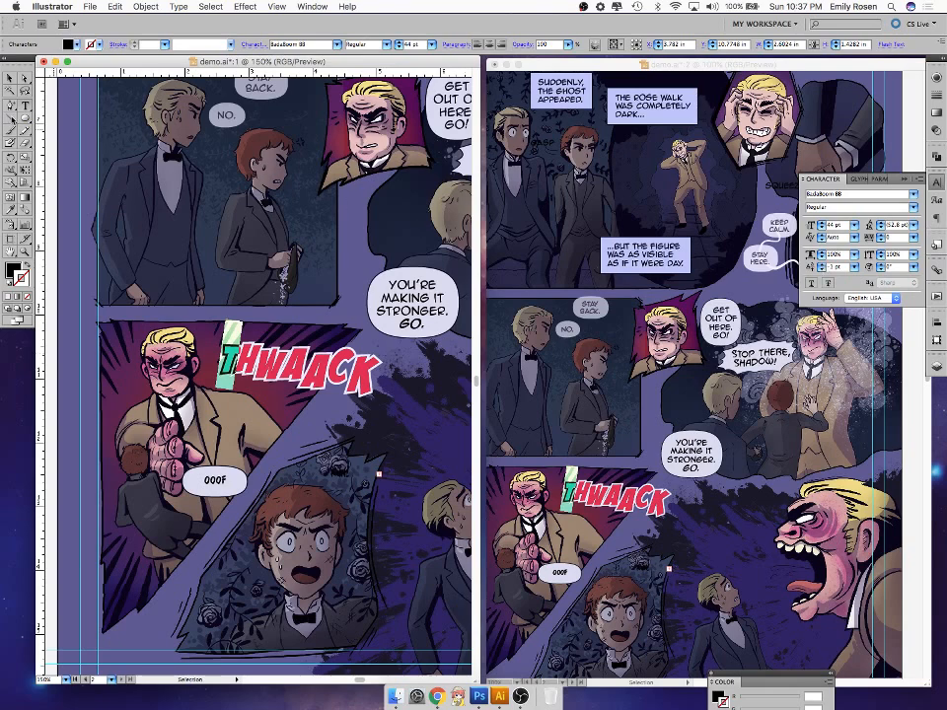
- Warp the "THWAACK" lettering with a horizontal Arc at 12% bend, 9% horizontal and 6% vertical distortion, with the preview on
{"action": "key", "text": "Escape"}
{"action": "left_click", "coordinate": [613, 44]}
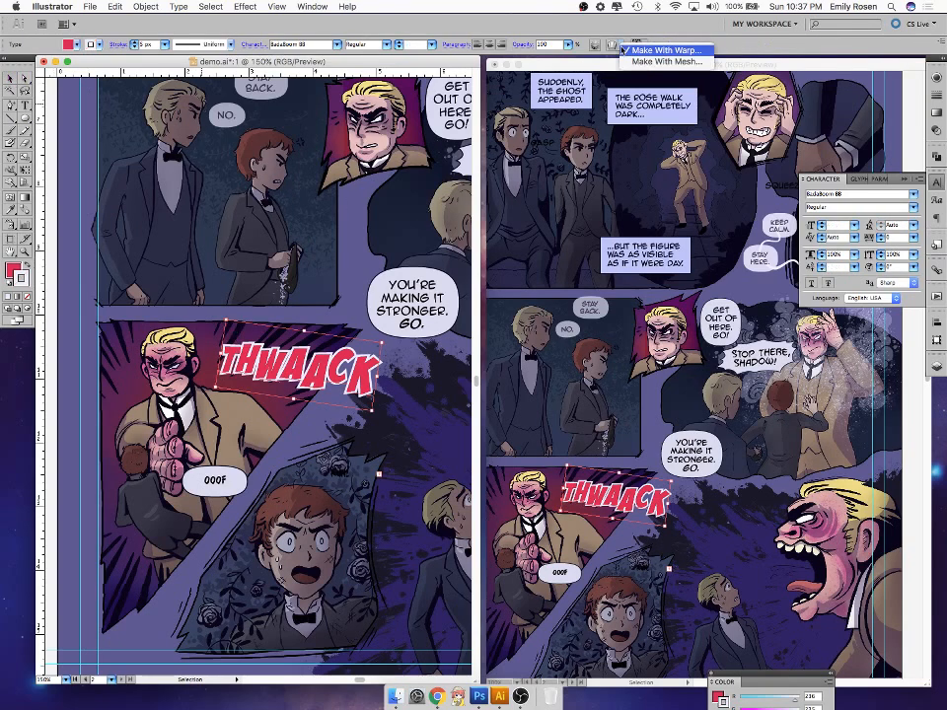
{"action": "left_click", "coordinate": [661, 50]}
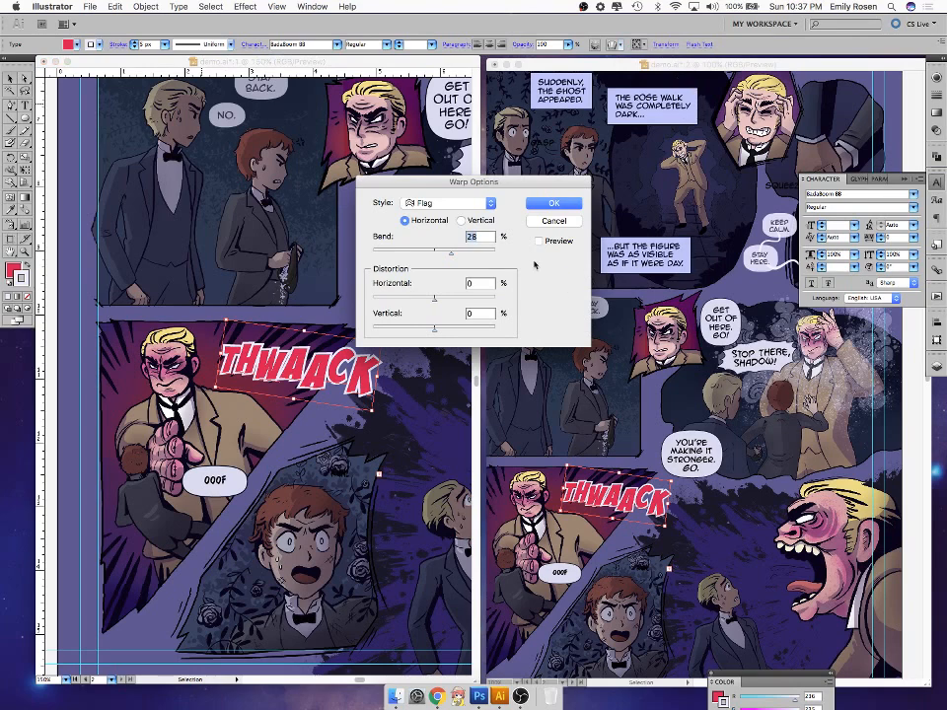
{"action": "left_click", "coordinate": [481, 205]}
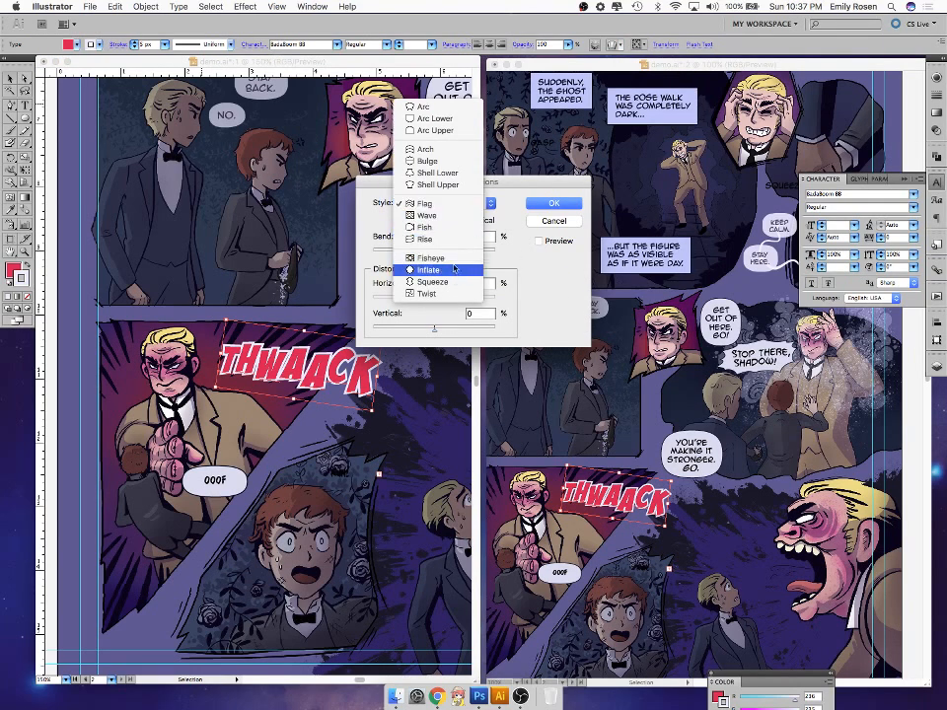
{"action": "left_click", "coordinate": [460, 109]}
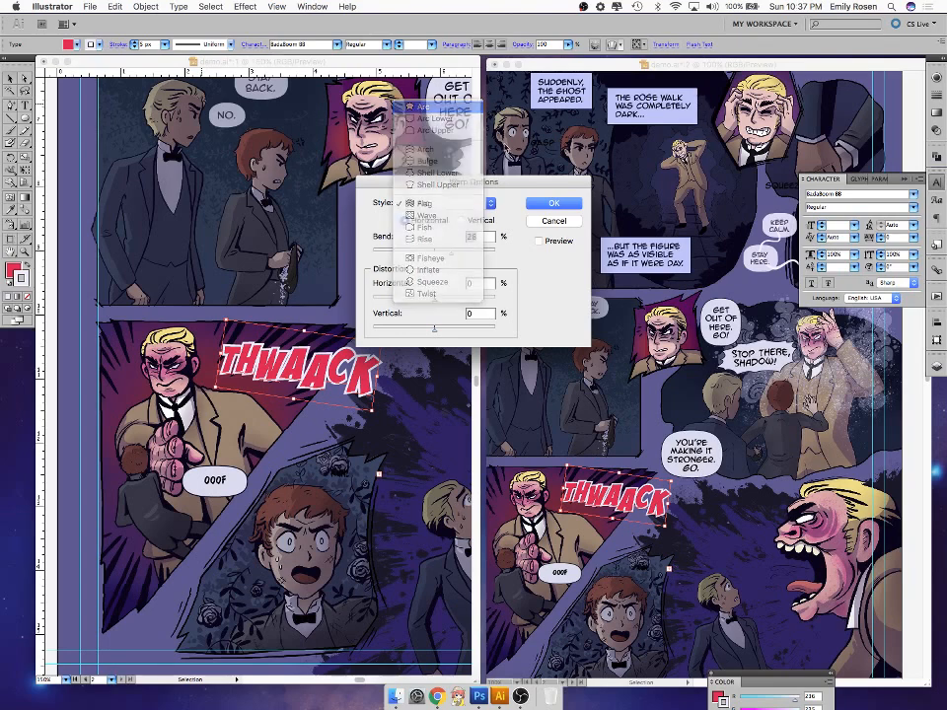
{"action": "left_click", "coordinate": [551, 240]}
{"action": "left_click_drag", "start_coordinate": [454, 255], "coordinate": [442, 254]}
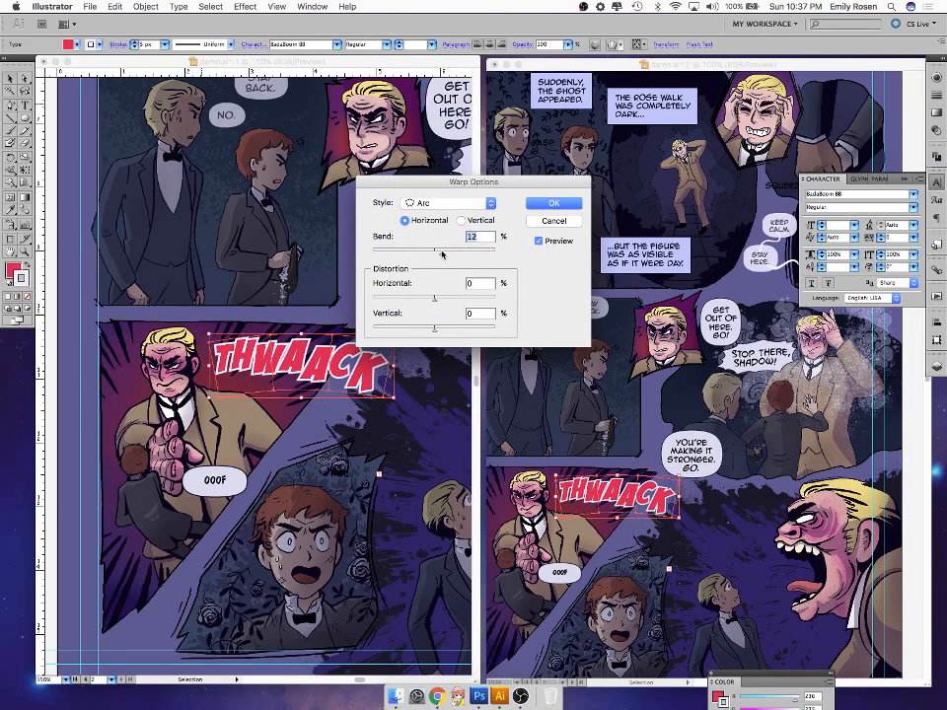
{"action": "left_click_drag", "start_coordinate": [438, 304], "coordinate": [437, 334]}
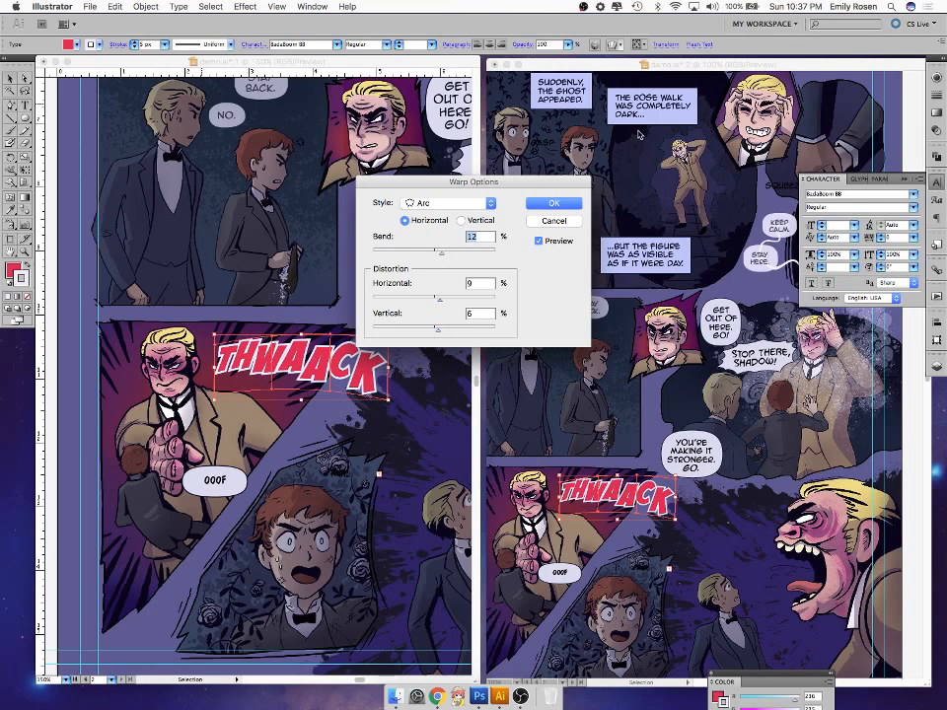
- Apply the Arc warp with 12% bend, 9% horizontal and 6% vertical distortion, and scale THWAACK to about 2.5 in wide
{"action": "left_click", "coordinate": [553, 203]}
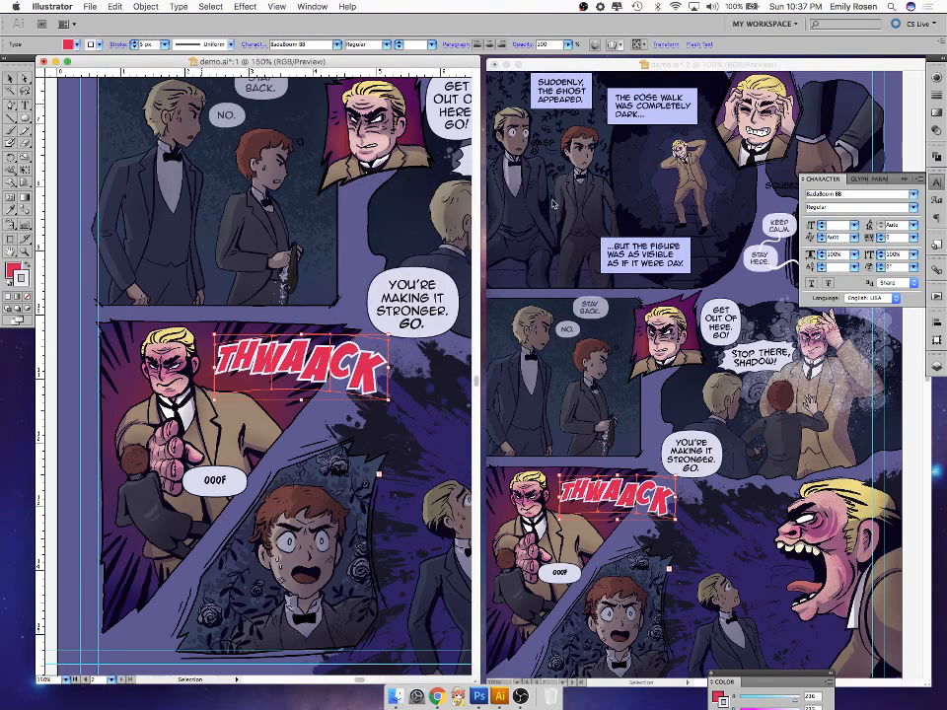
{"action": "mouse_move", "coordinate": [354, 376]}
{"action": "left_mouse_down"}
{"action": "mouse_move", "coordinate": [363, 387]}
{"action": "mouse_move", "coordinate": [351, 380]}
{"action": "left_mouse_up"}
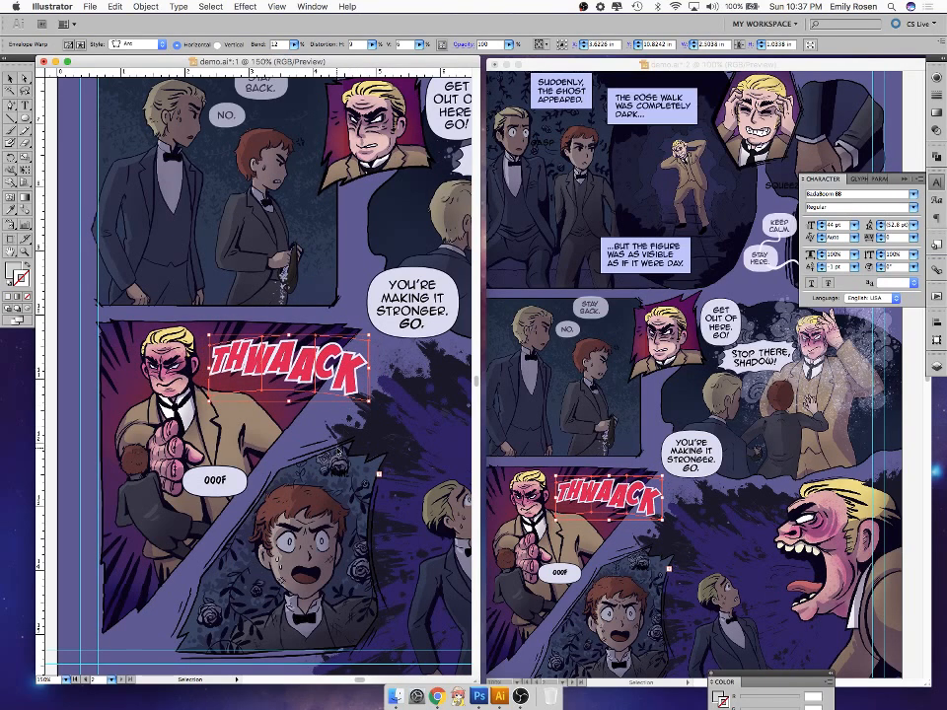
{"action": "left_click", "coordinate": [340, 504]}
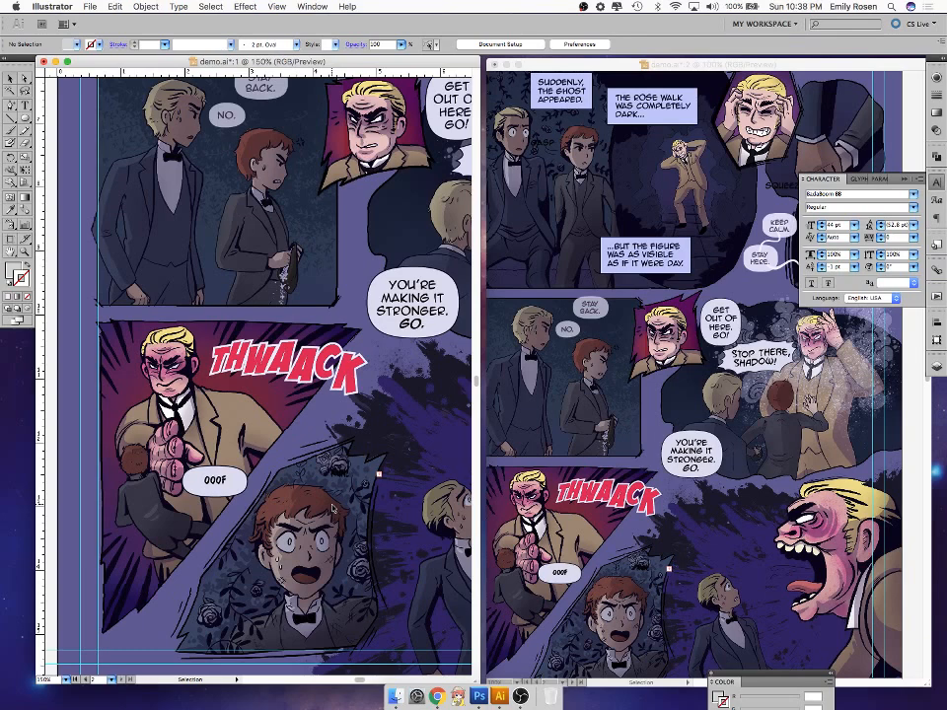
- Enlarge the OOOF text to 21 pt and recentre it in its balloon
{"action": "left_click", "coordinate": [224, 479]}
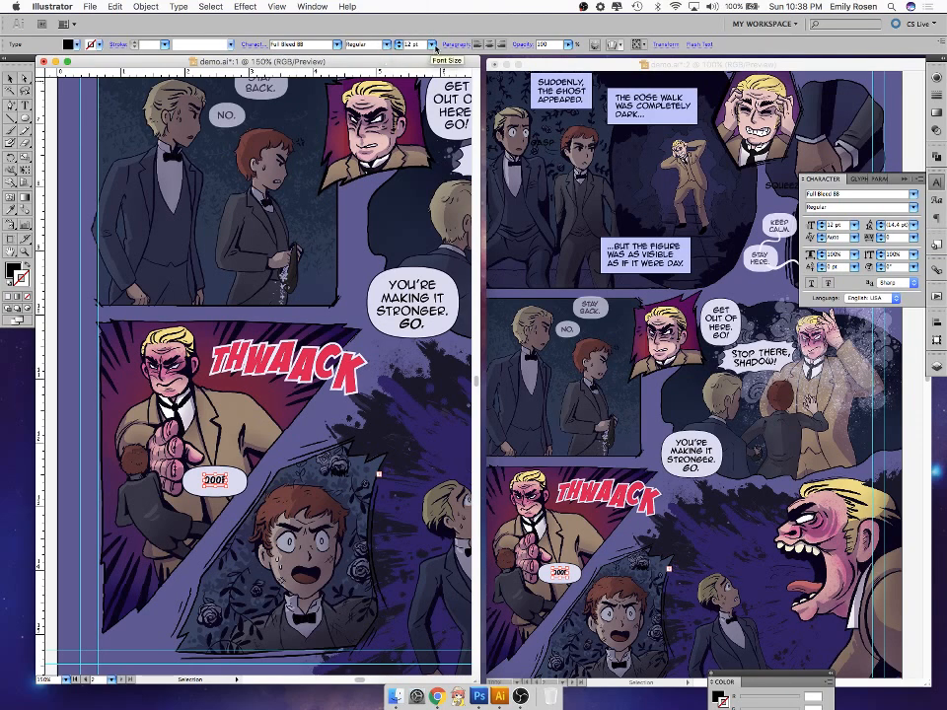
{"action": "left_click", "coordinate": [399, 44]}
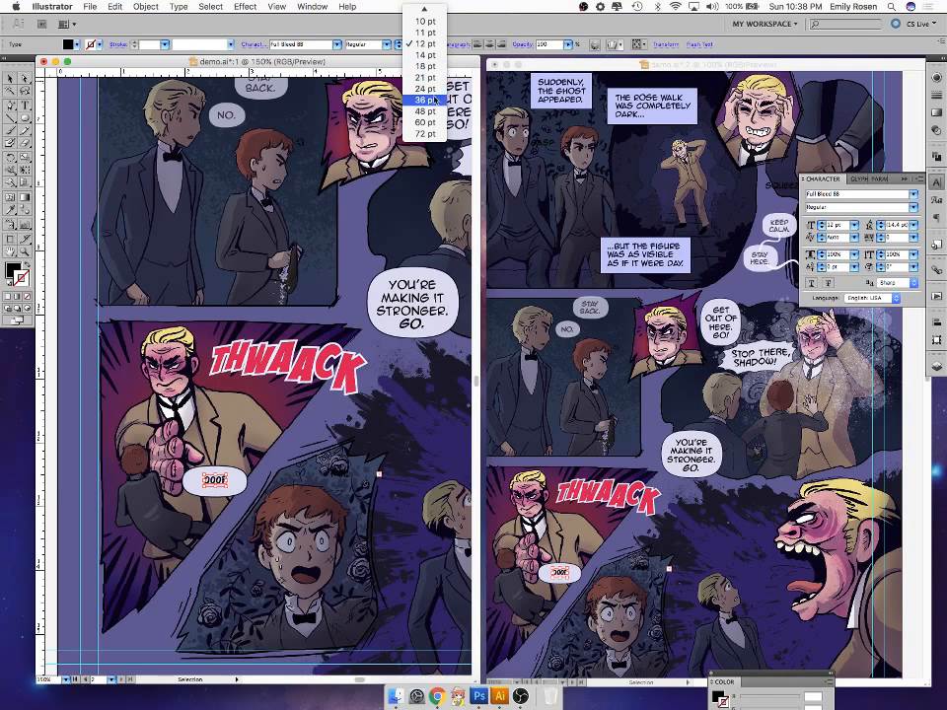
{"action": "left_click", "coordinate": [433, 99]}
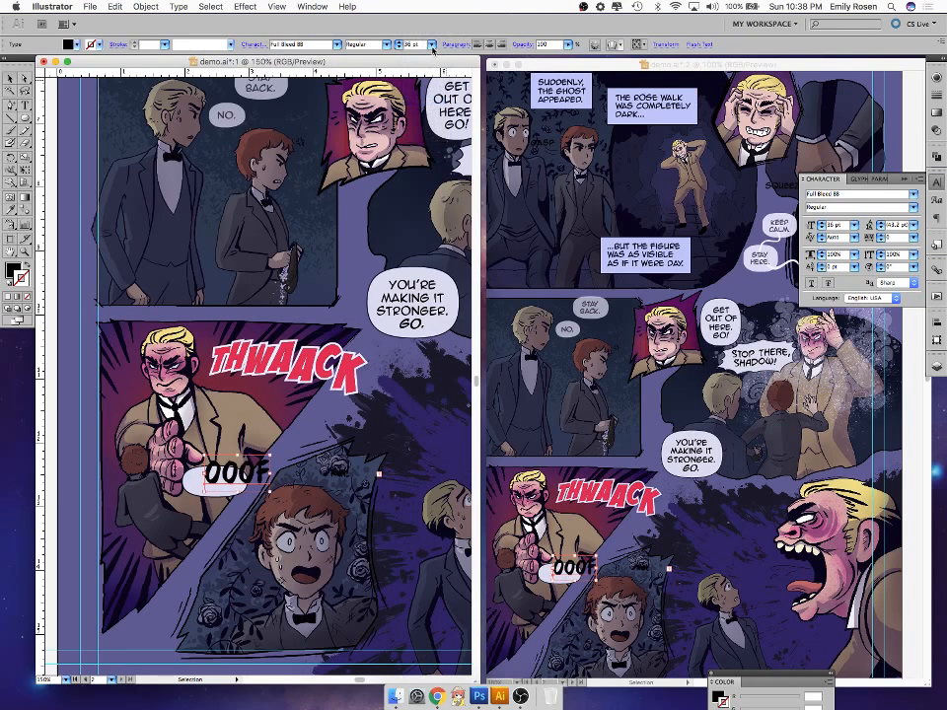
{"action": "left_click", "coordinate": [432, 49]}
{"action": "left_click", "coordinate": [436, 16]}
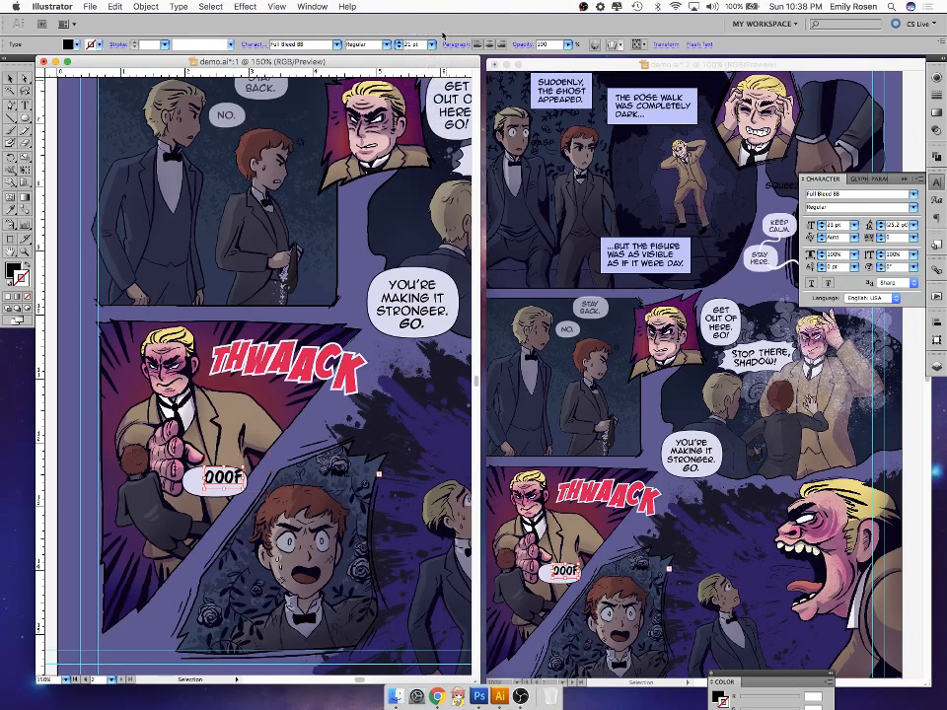
{"action": "left_click_drag", "start_coordinate": [244, 479], "coordinate": [235, 480]}
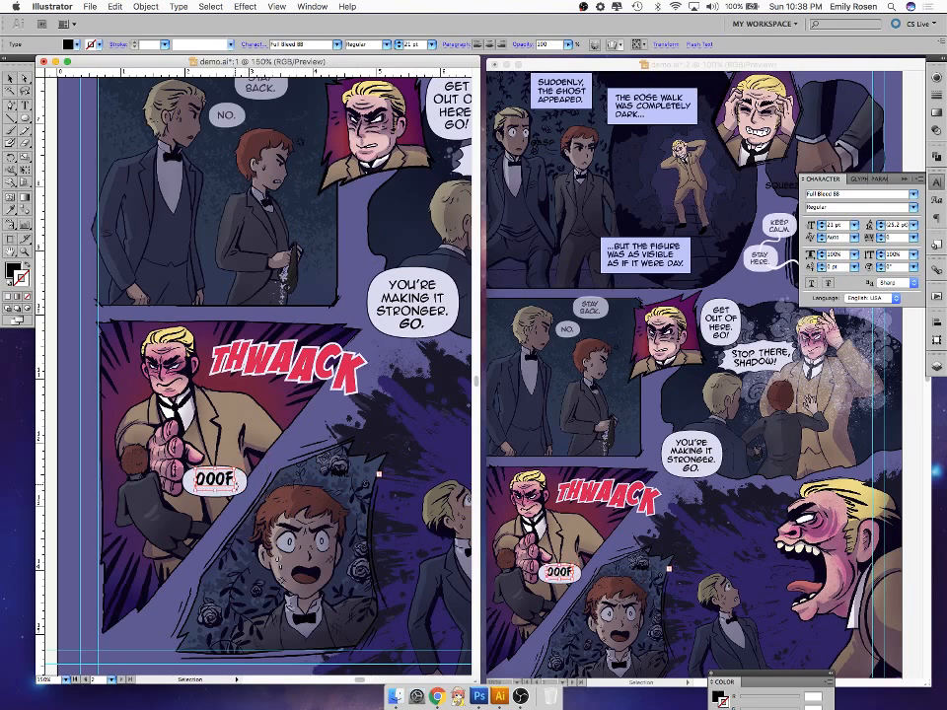
{"action": "left_click", "coordinate": [246, 495]}
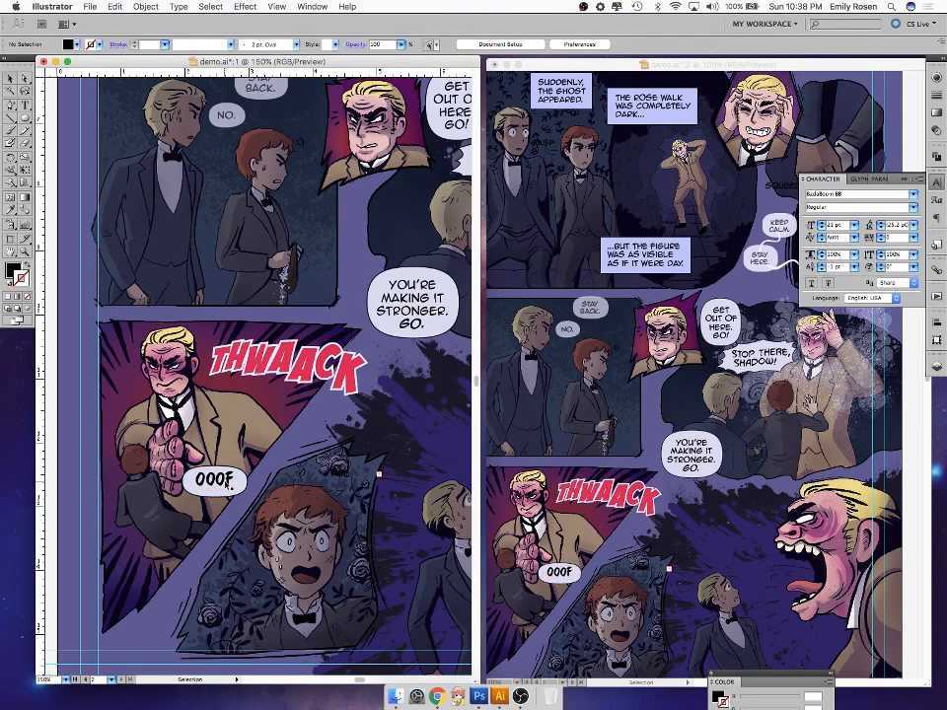
- Try the OOOF text at 24 pt and at 36 pt, shifting it over the balloon
{"action": "left_click", "coordinate": [230, 481]}
{"action": "left_click", "coordinate": [432, 44]}
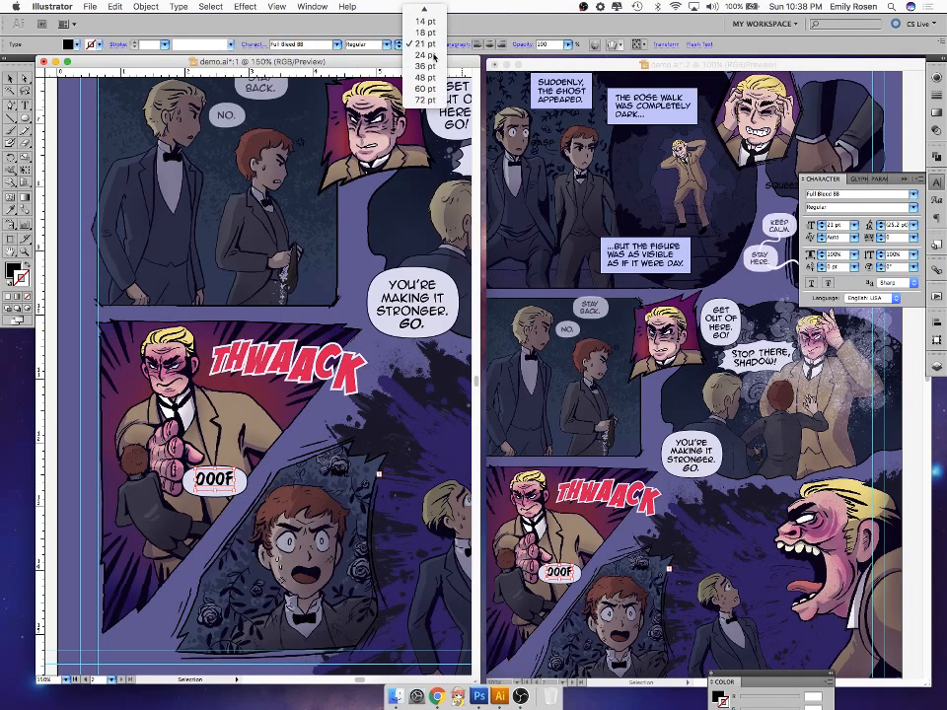
{"action": "left_click", "coordinate": [430, 55]}
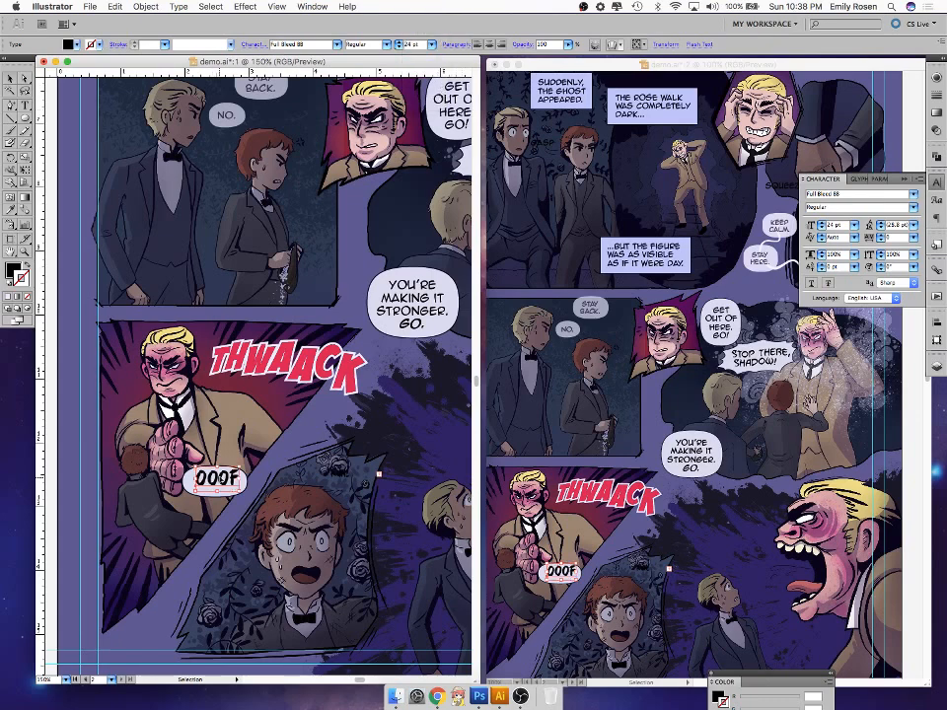
{"action": "left_click", "coordinate": [432, 45]}
{"action": "left_click", "coordinate": [431, 56]}
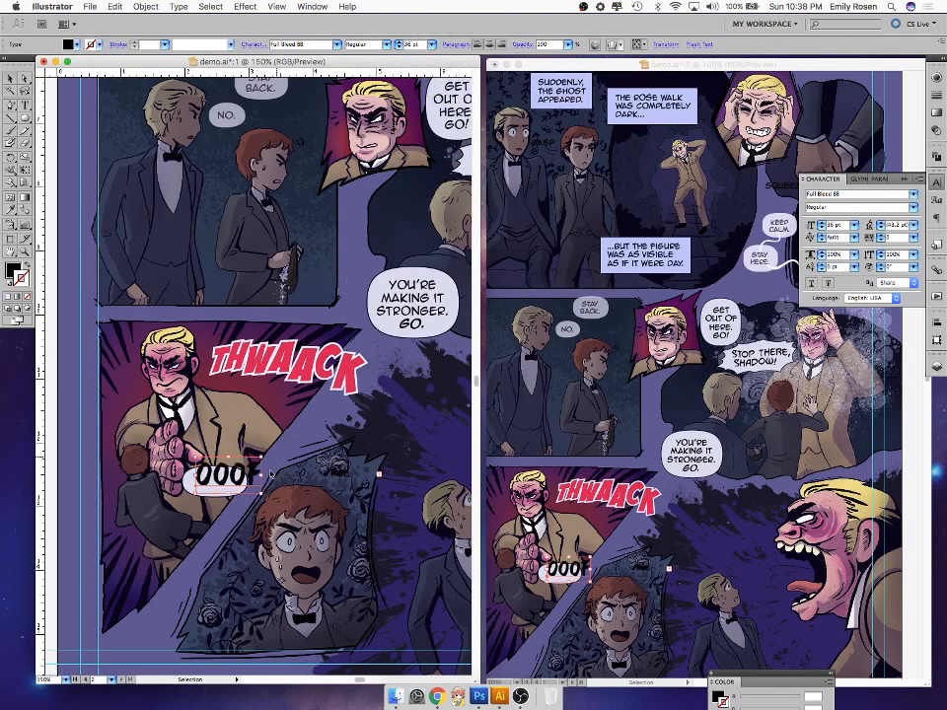
{"action": "left_click_drag", "start_coordinate": [250, 483], "coordinate": [244, 488]}
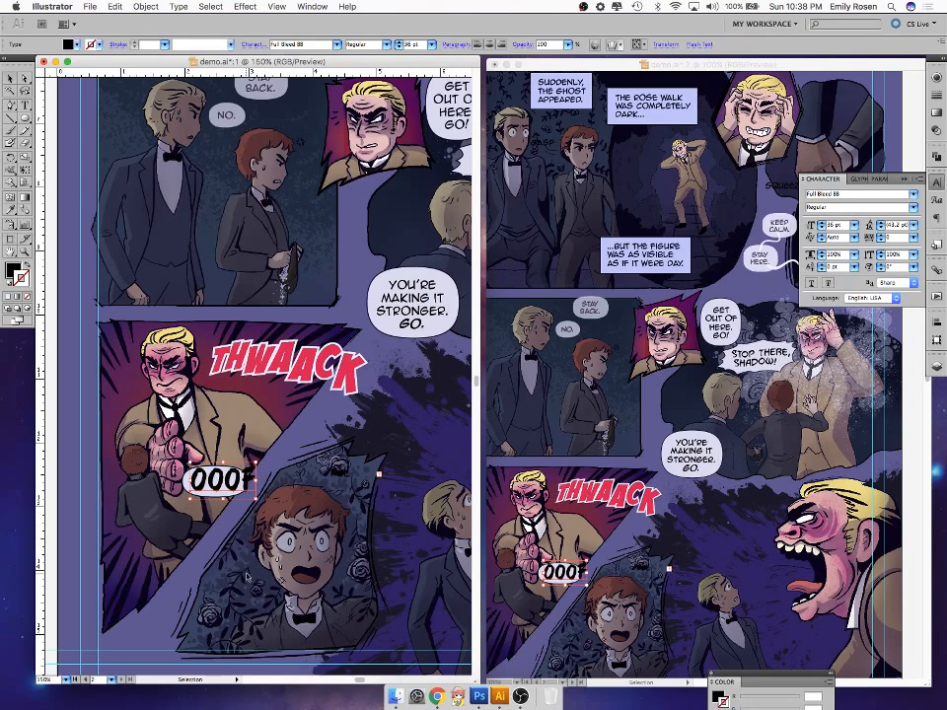
- Set the OOOF text to 24 pt and centre it in its balloon
{"action": "left_click", "coordinate": [432, 46]}
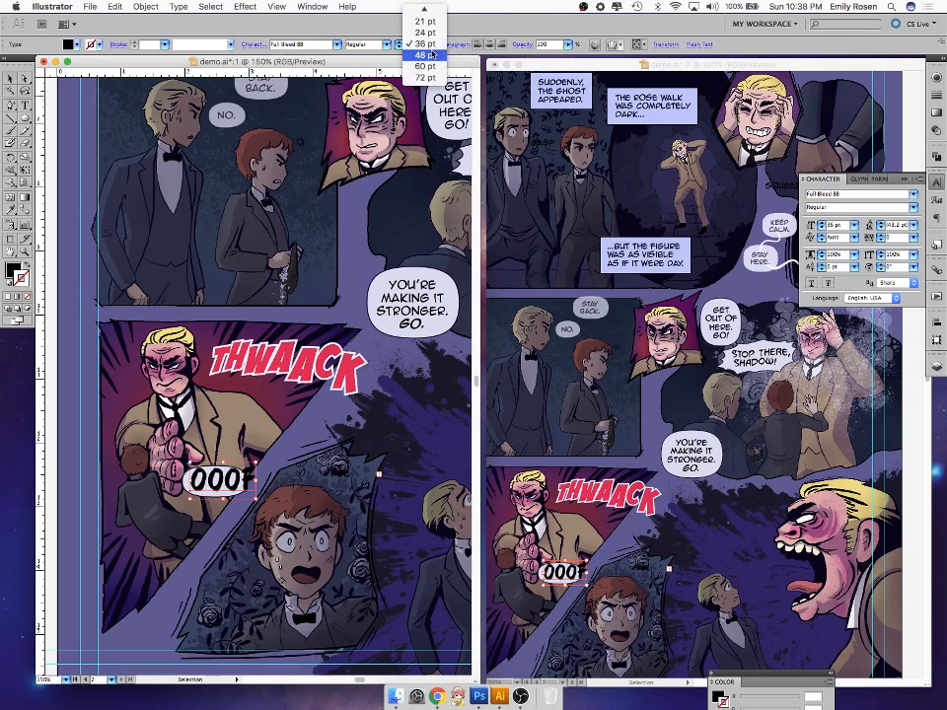
{"action": "left_click", "coordinate": [426, 33]}
{"action": "left_click_drag", "start_coordinate": [225, 488], "coordinate": [250, 471]}
{"action": "left_click", "coordinate": [255, 490]}
- Narrow the OOOF balloon to about 0.96 in wide
{"action": "left_click", "coordinate": [240, 488]}
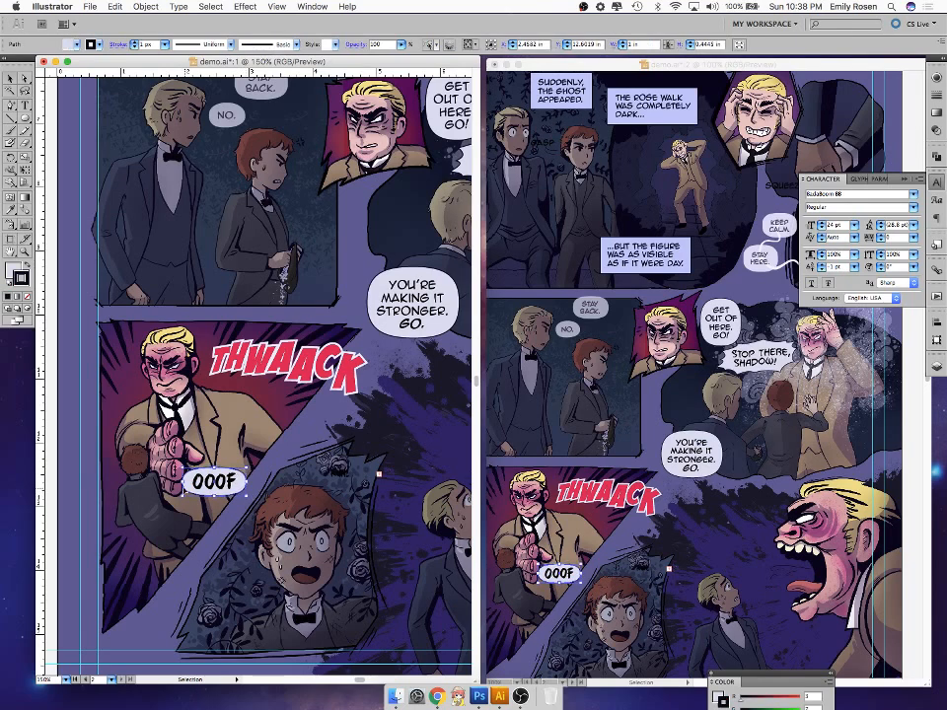
{"action": "left_click_drag", "start_coordinate": [182, 482], "coordinate": [185, 481]}
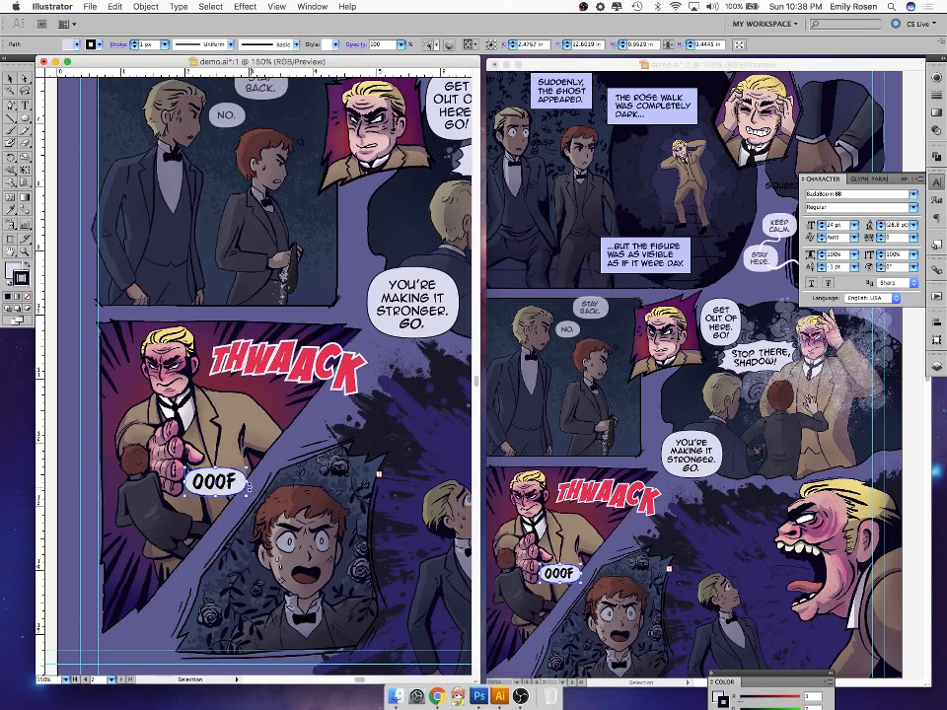
{"action": "left_click", "coordinate": [263, 492]}
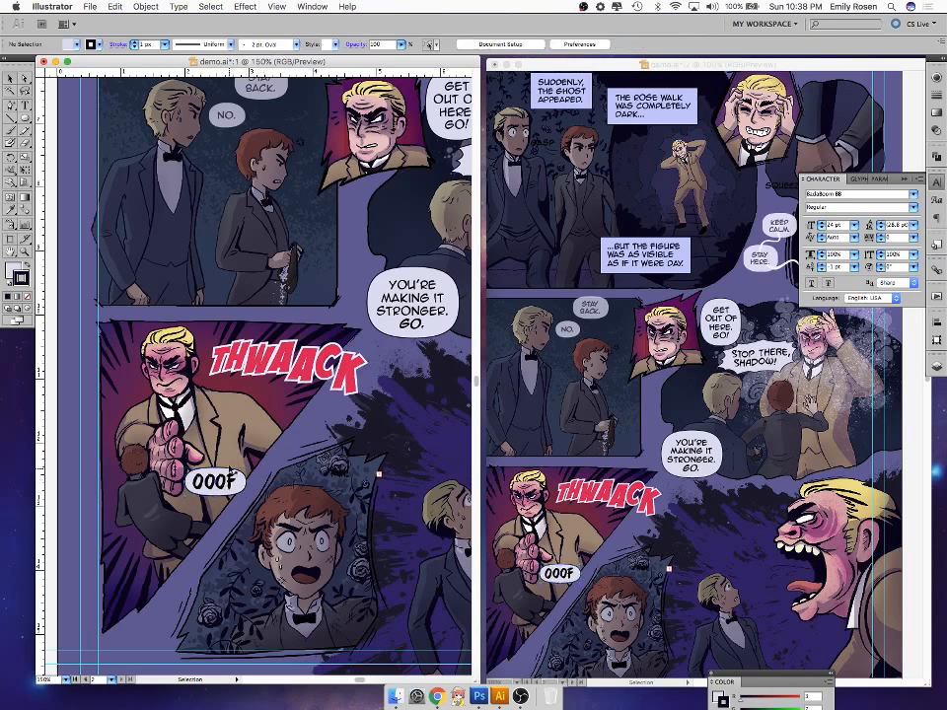
- Shift the baselines of the F and the second O in OOOF, raising the O by 2 pt
{"action": "key", "text": "t"}
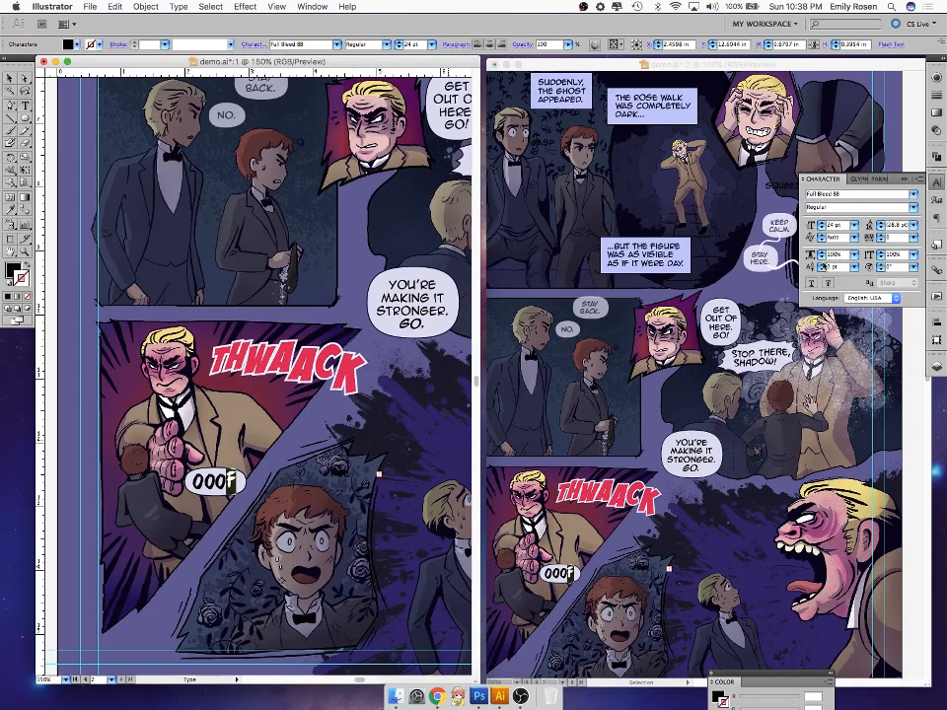
{"action": "left_click_drag", "start_coordinate": [203, 481], "coordinate": [216, 482]}
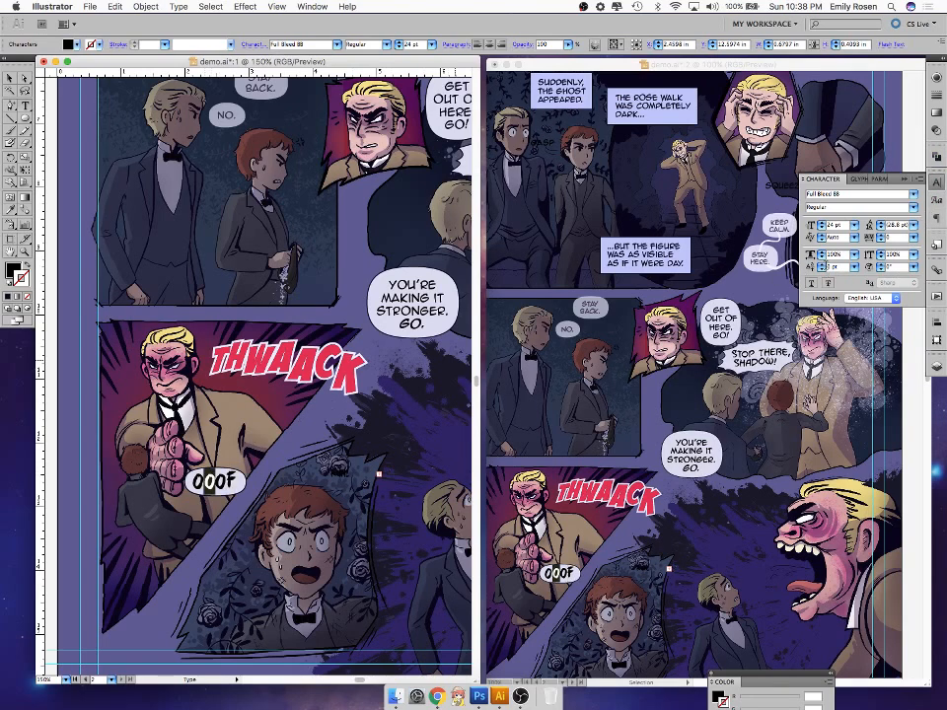
{"action": "left_click", "coordinate": [822, 265]}
{"action": "left_click", "coordinate": [822, 266]}
{"action": "left_click", "coordinate": [12, 79]}
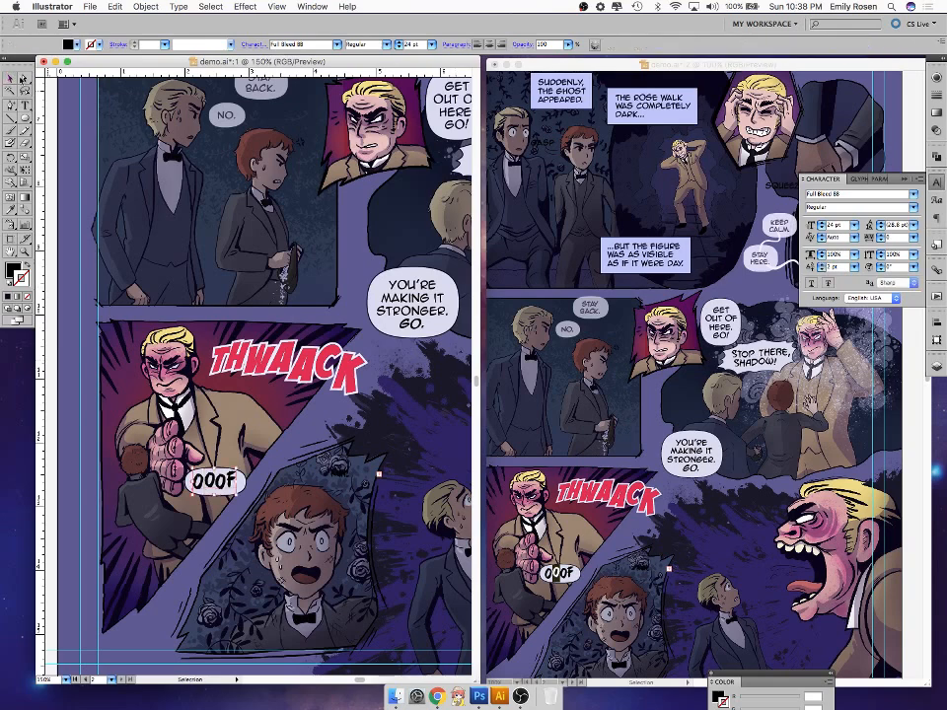
- Tighten the tracking of the OOOF text to -16 and adjust its position in the balloon
{"action": "left_click", "coordinate": [881, 241]}
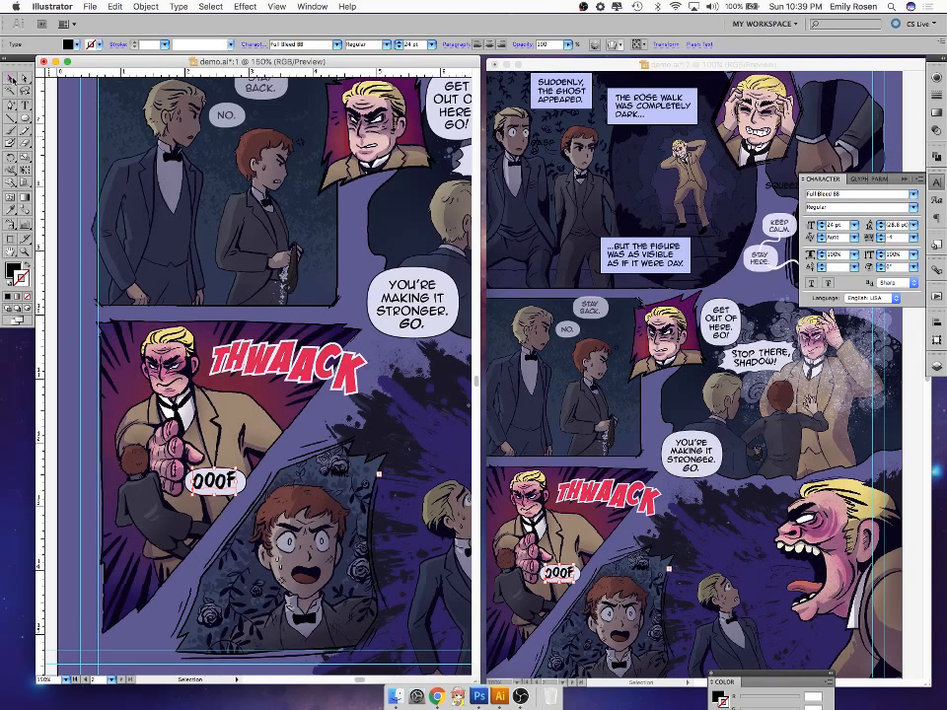
{"action": "left_click", "coordinate": [877, 242]}
{"action": "left_click", "coordinate": [298, 505]}
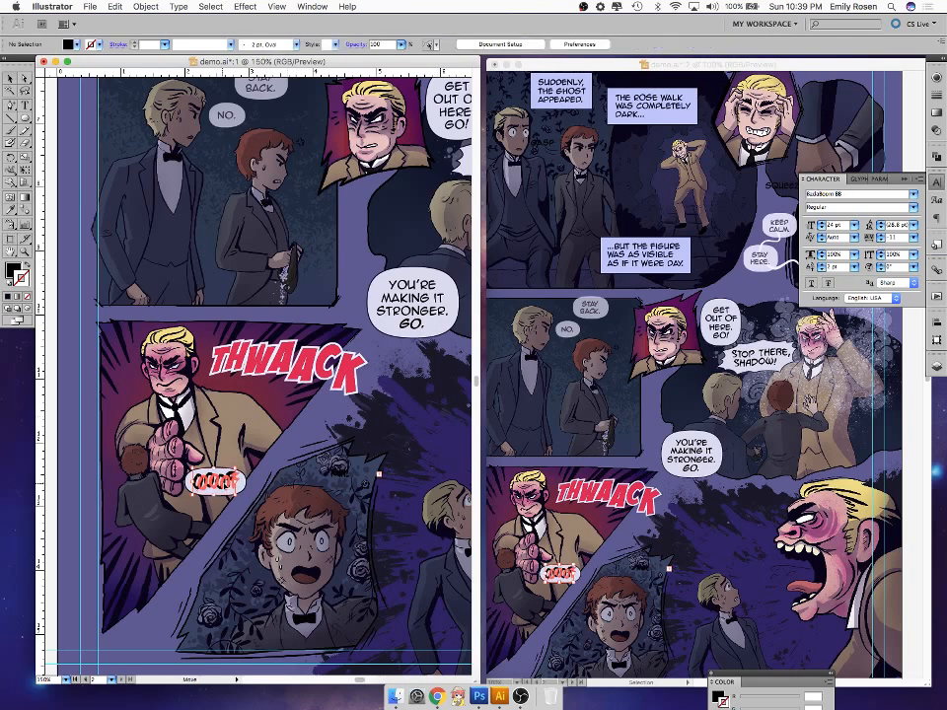
{"action": "left_click", "coordinate": [215, 481]}
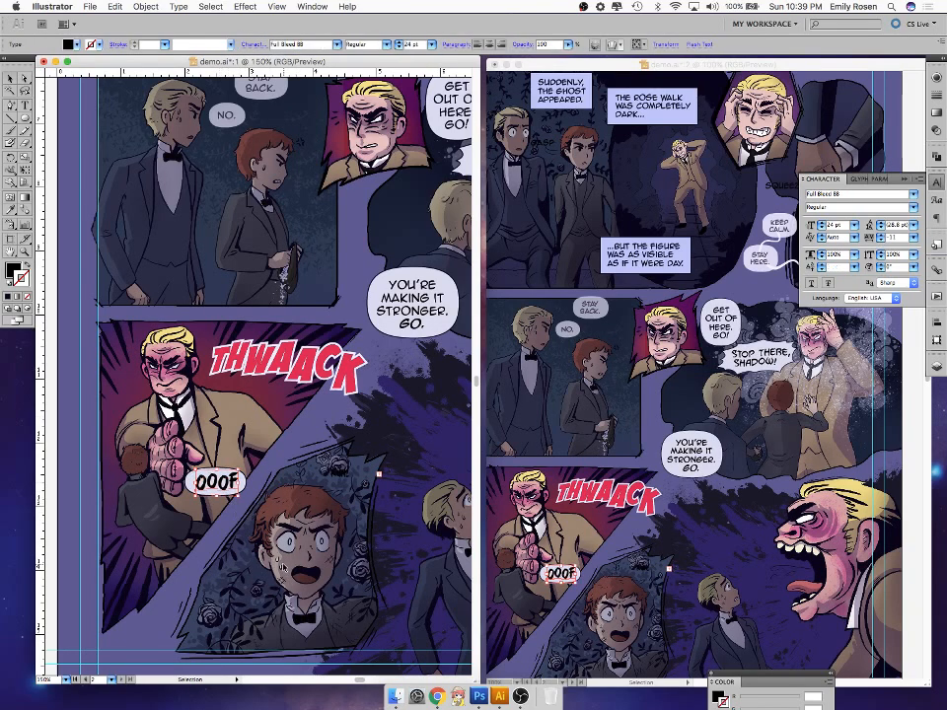
{"action": "key", "text": "alt+Left"}
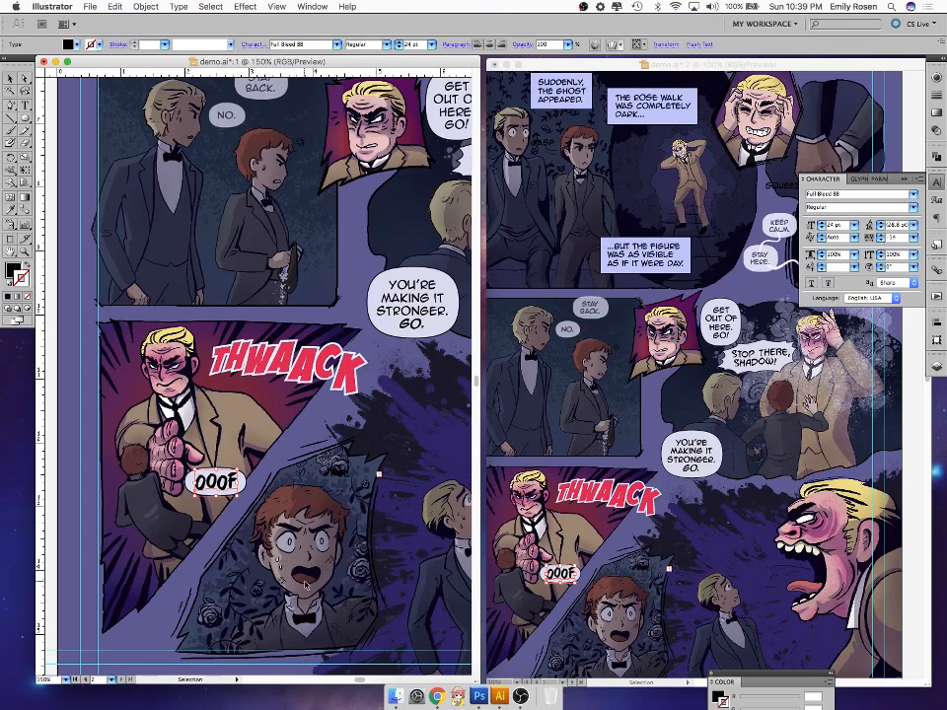
{"action": "left_click", "coordinate": [306, 586]}
{"action": "left_click", "coordinate": [223, 492]}
{"action": "double_click", "coordinate": [881, 239]}
{"action": "left_click", "coordinate": [243, 500]}
- Resize the OOOF balloon to about 0.94 in wide and 0.47 in high around the text
{"action": "left_click", "coordinate": [245, 489]}
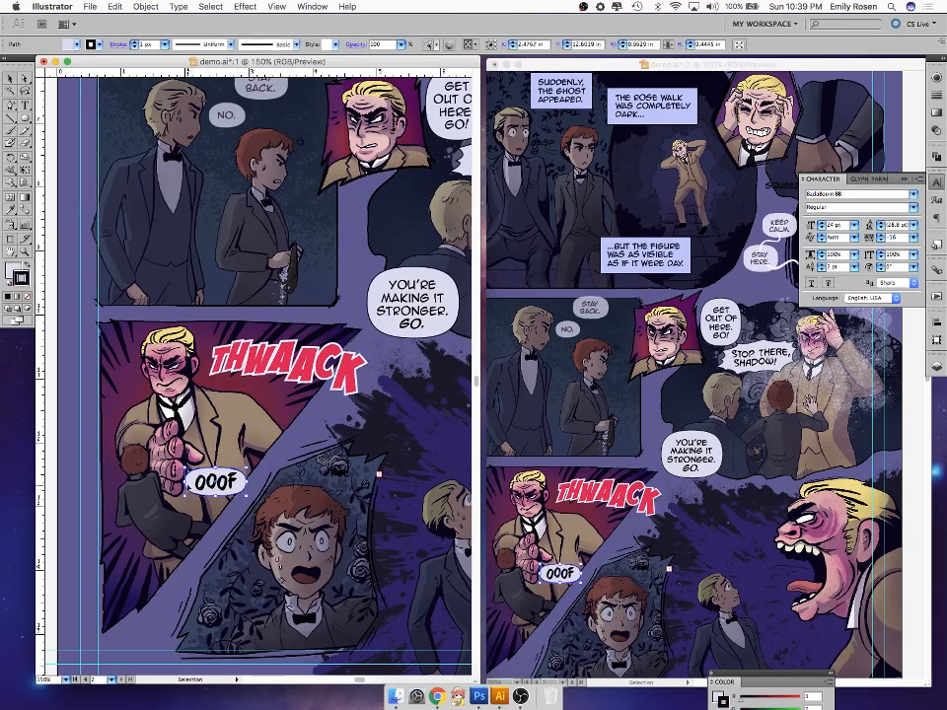
{"action": "left_click_drag", "start_coordinate": [186, 483], "coordinate": [250, 483]}
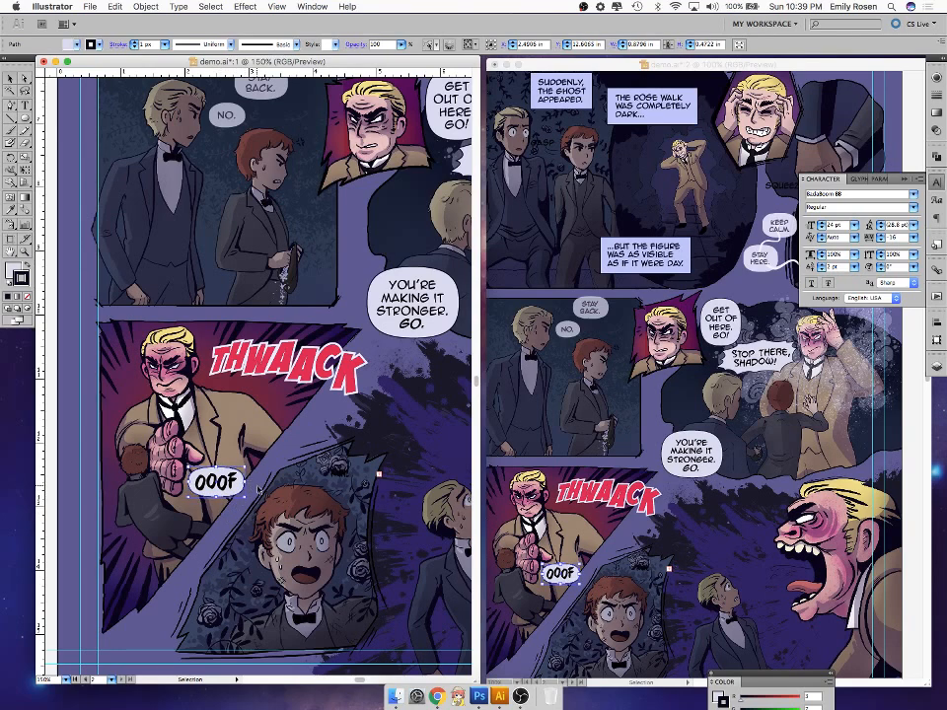
{"action": "left_click_drag", "start_coordinate": [188, 482], "coordinate": [187, 482]}
{"action": "left_click", "coordinate": [237, 524]}
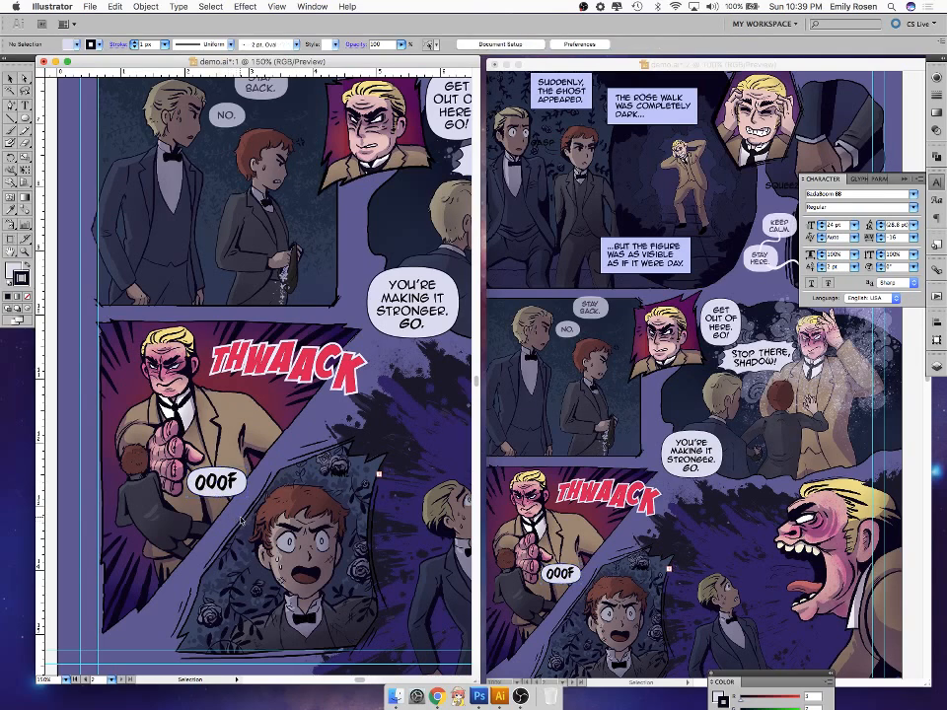
- Move the OOOF text and its balloon slightly down together and fine-tune the text's placement inside the balloon
{"action": "left_click", "coordinate": [225, 493]}
{"action": "left_click_drag", "start_coordinate": [229, 497], "coordinate": [232, 503]}
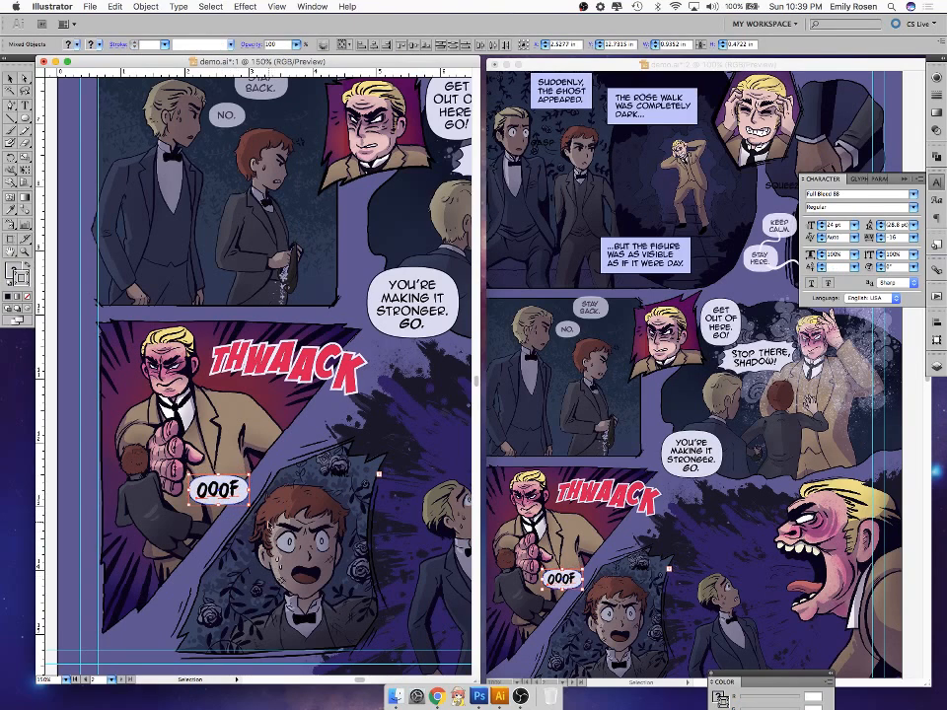
{"action": "left_click", "coordinate": [263, 520]}
{"action": "left_click", "coordinate": [233, 498]}
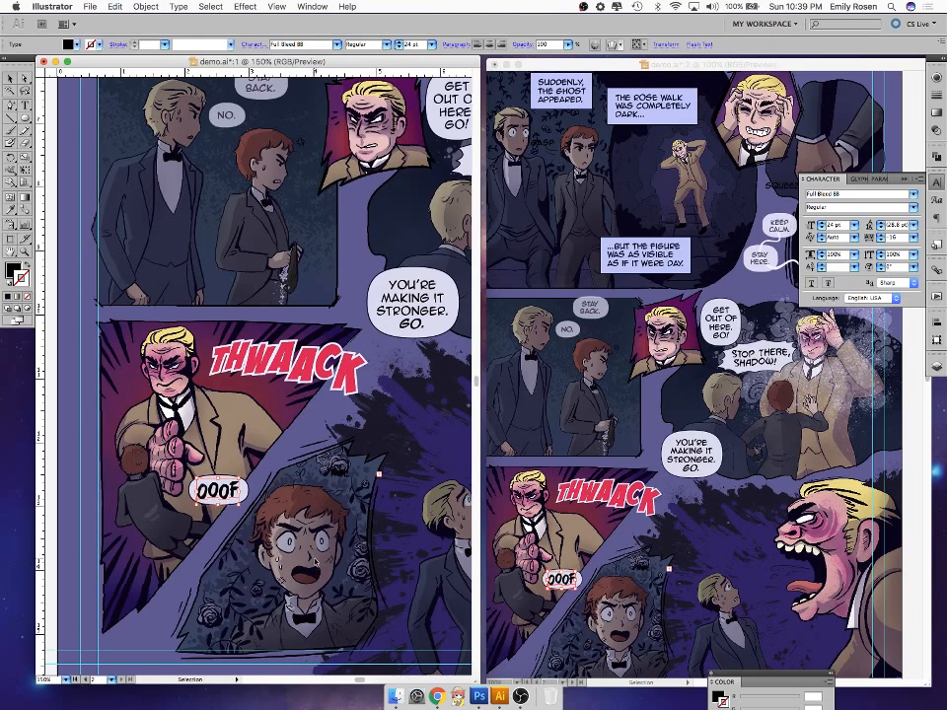
{"action": "left_click", "coordinate": [320, 562]}
{"action": "left_click_drag", "start_coordinate": [250, 536], "coordinate": [223, 495]}
{"action": "left_click", "coordinate": [370, 504]}
- Enlarge the RUN! text above the red-haired character to 36 pt and reposition it over the panel's upper edge
{"action": "left_click", "coordinate": [345, 476]}
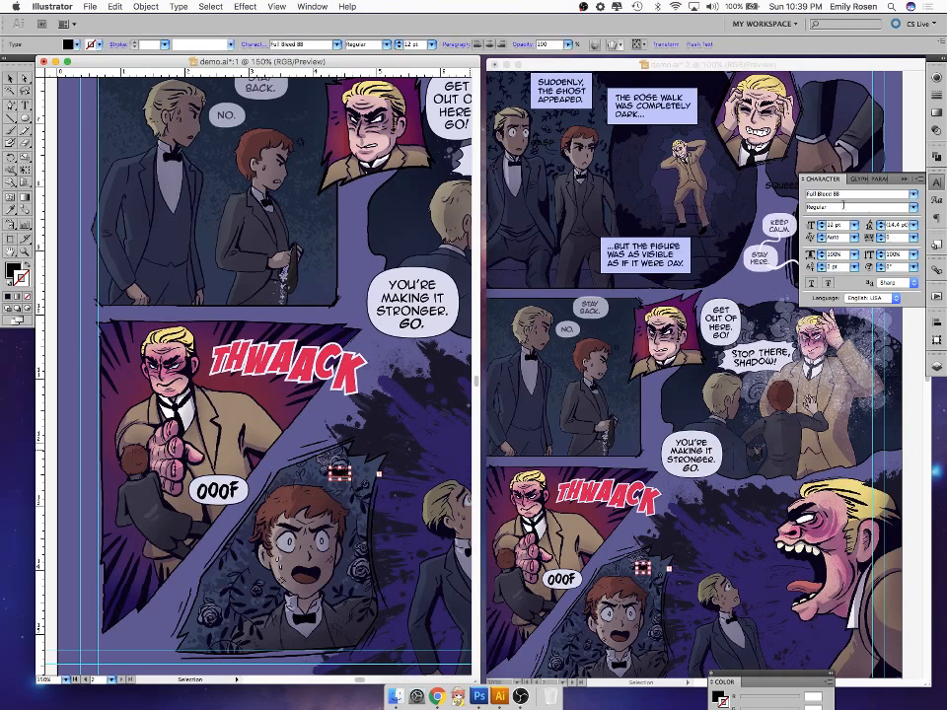
{"action": "left_click", "coordinate": [429, 44]}
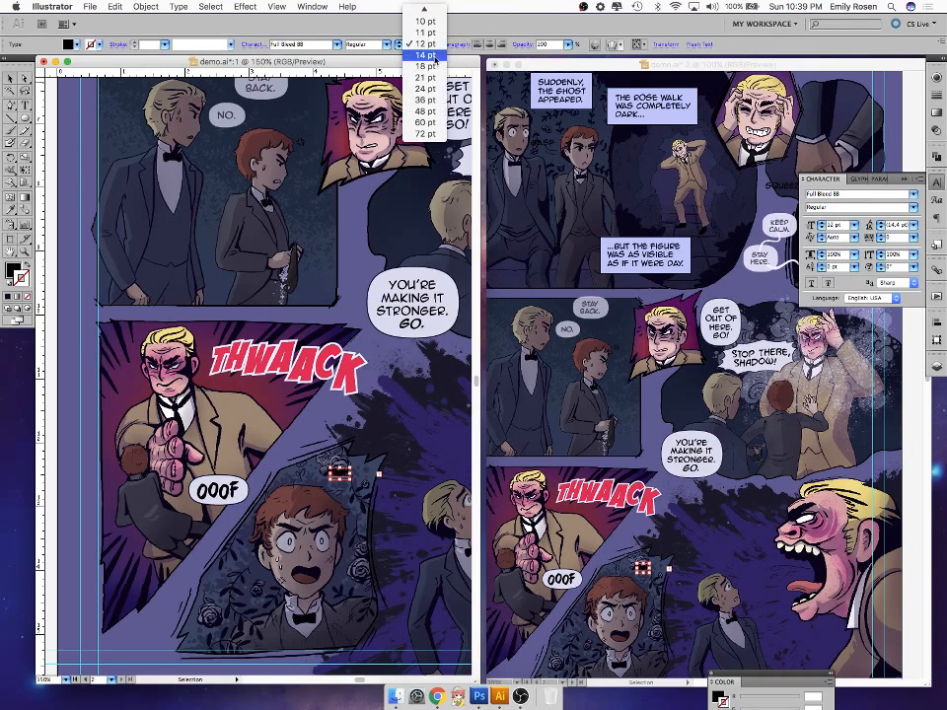
{"action": "left_click", "coordinate": [438, 97]}
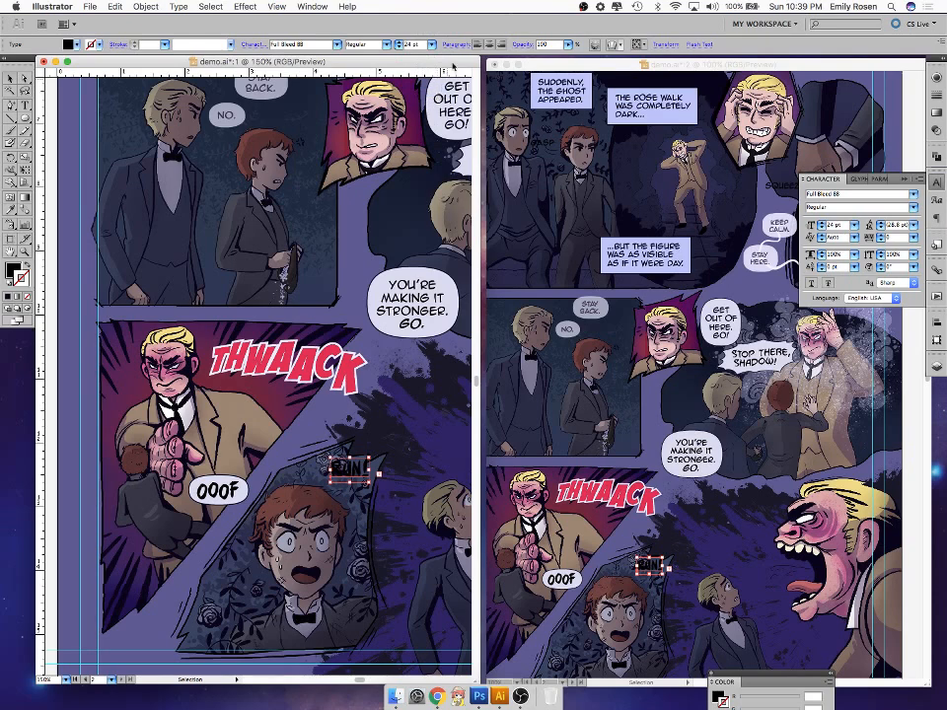
{"action": "left_click", "coordinate": [428, 44]}
{"action": "left_click", "coordinate": [435, 71]}
{"action": "left_click_drag", "start_coordinate": [367, 474], "coordinate": [352, 473]}
- Duplicate the OOOF balloon and place the copy behind the RUN! text, temporarily removing the overlapping THWAACK effect to reach it
{"action": "left_click", "coordinate": [296, 373]}
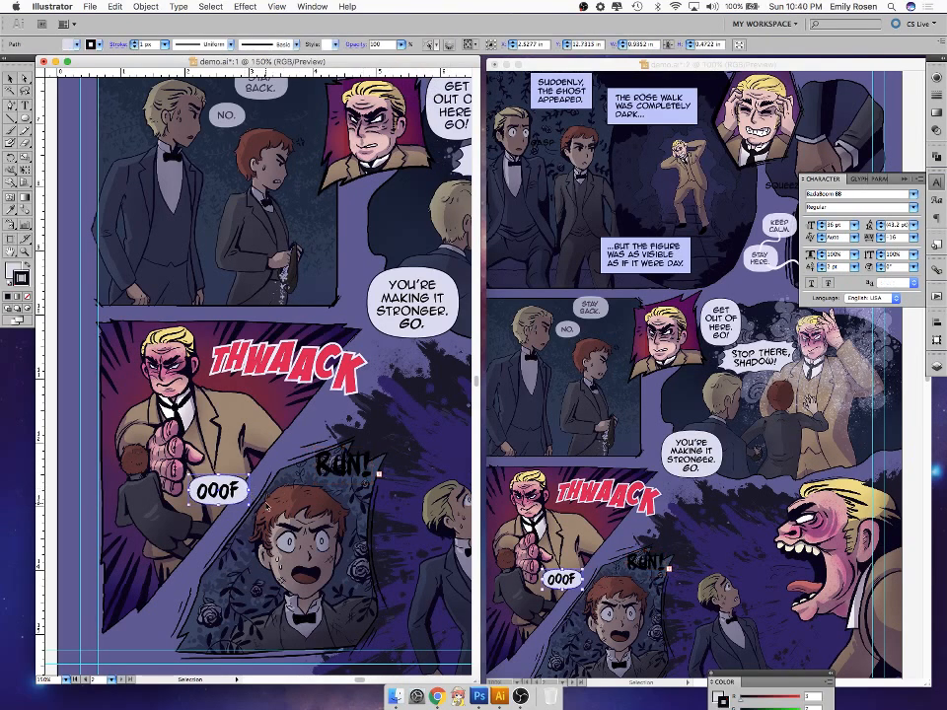
{"action": "left_click_drag", "start_coordinate": [304, 412], "coordinate": [359, 454]}
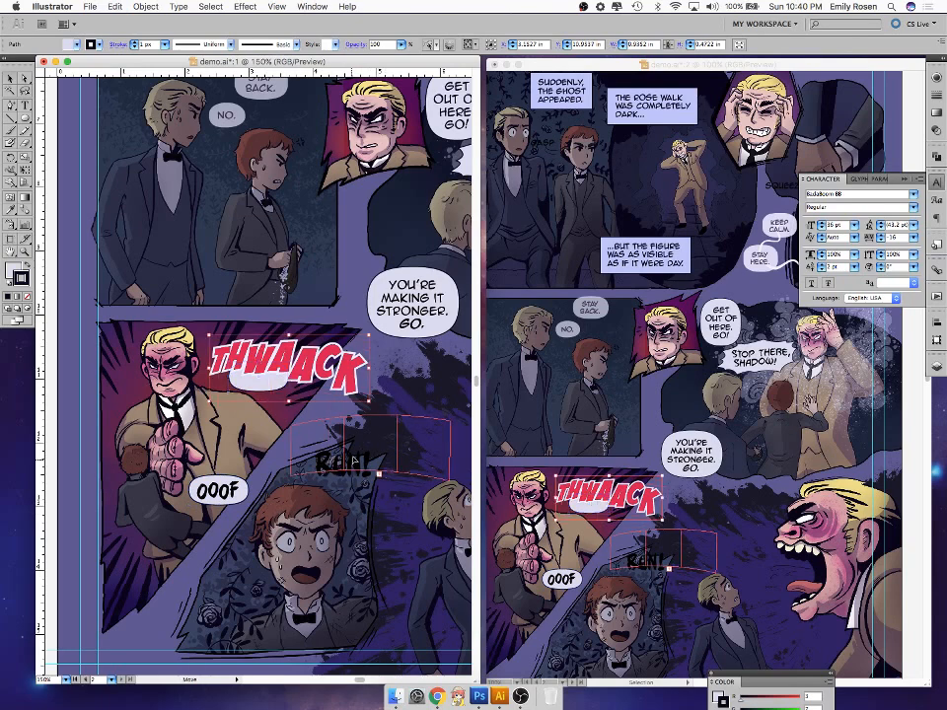
{"action": "key", "text": "super+z"}
{"action": "left_click", "coordinate": [274, 395]}
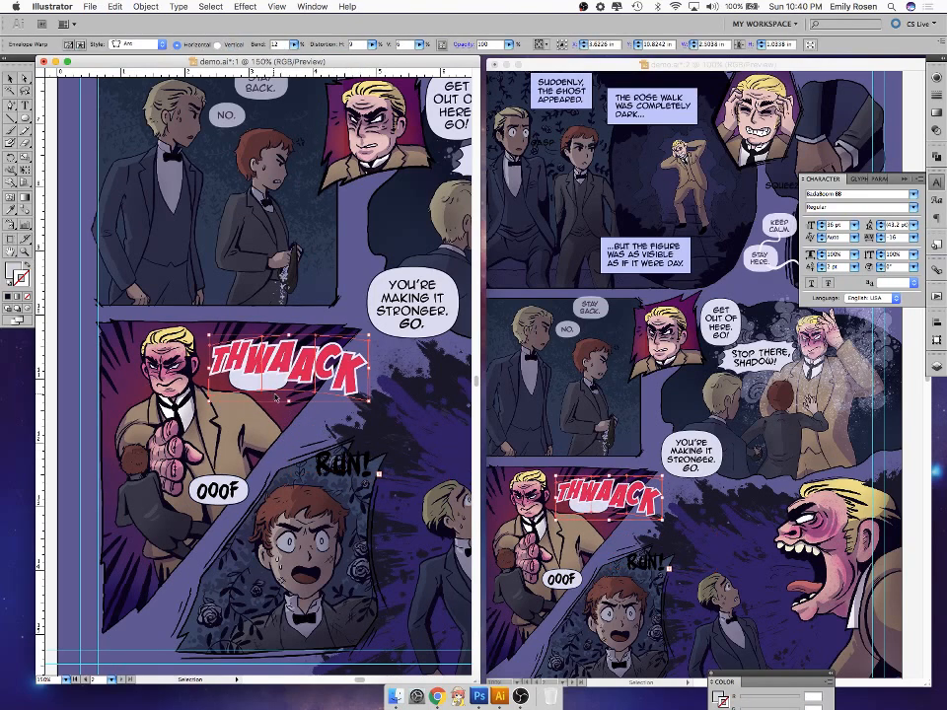
{"action": "key", "text": "Delete"}
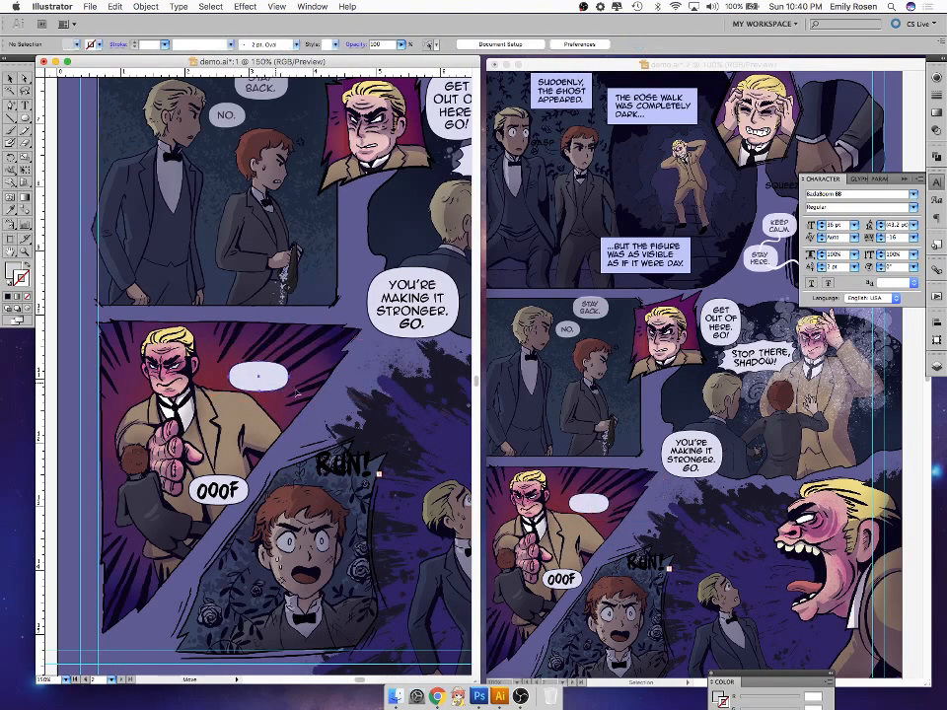
{"action": "left_click", "coordinate": [380, 471]}
{"action": "key", "text": "super+z"}
{"action": "key", "text": "super+z"}
{"action": "left_click", "coordinate": [393, 483]}
- Move the THWAACK effect from the bubbles layer to the cool text layer
{"action": "key", "text": "F7"}
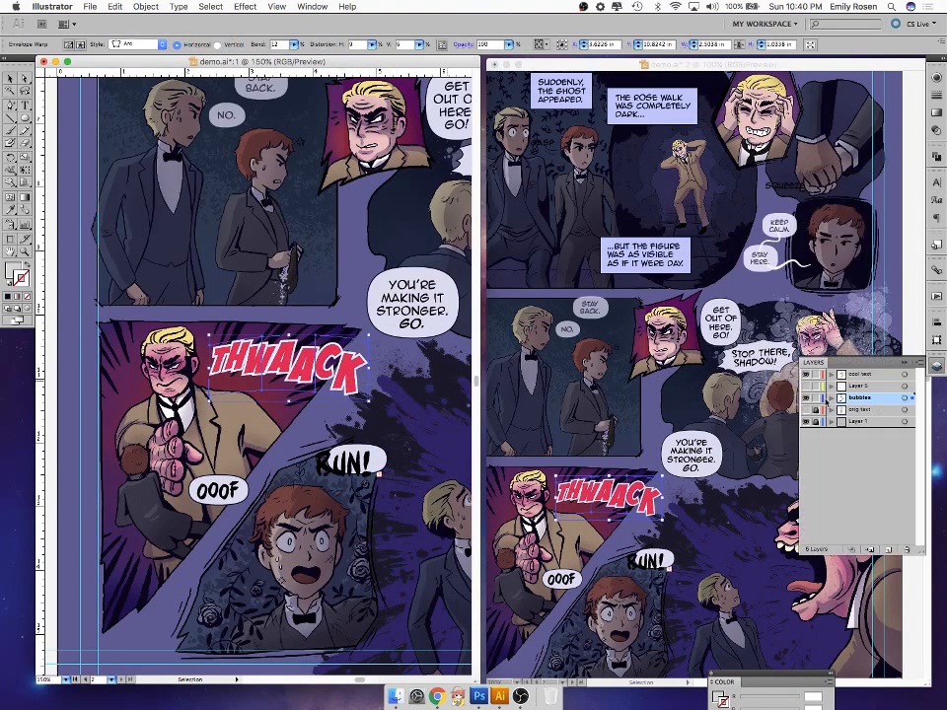
{"action": "left_click", "coordinate": [805, 398]}
{"action": "left_click", "coordinate": [805, 398]}
{"action": "left_click", "coordinate": [805, 398]}
{"action": "left_click", "coordinate": [805, 398]}
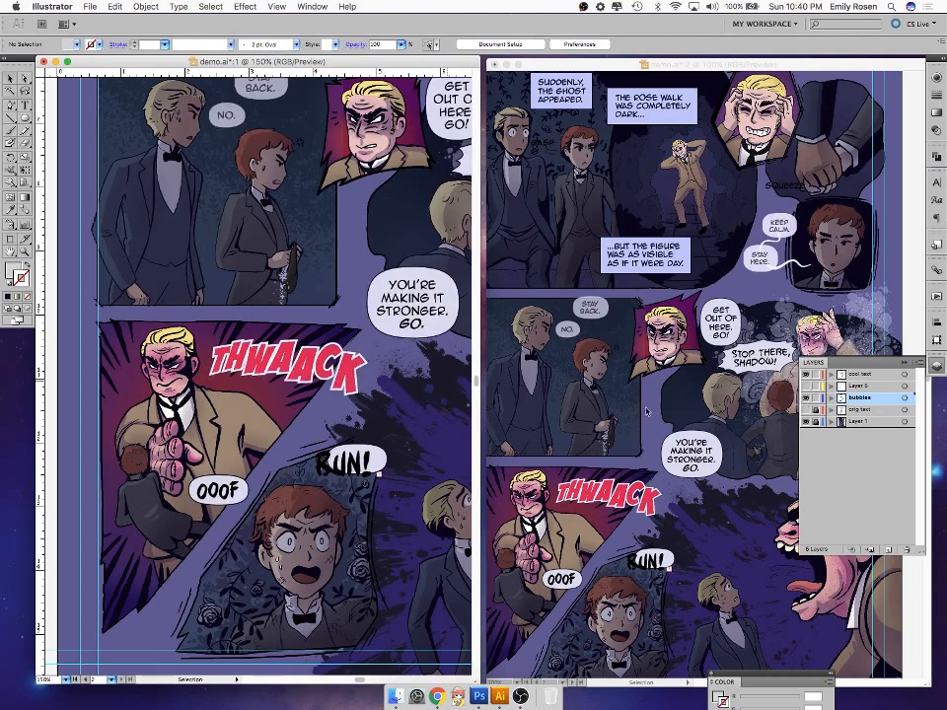
{"action": "key", "text": "super+z"}
{"action": "key", "text": "Delete"}
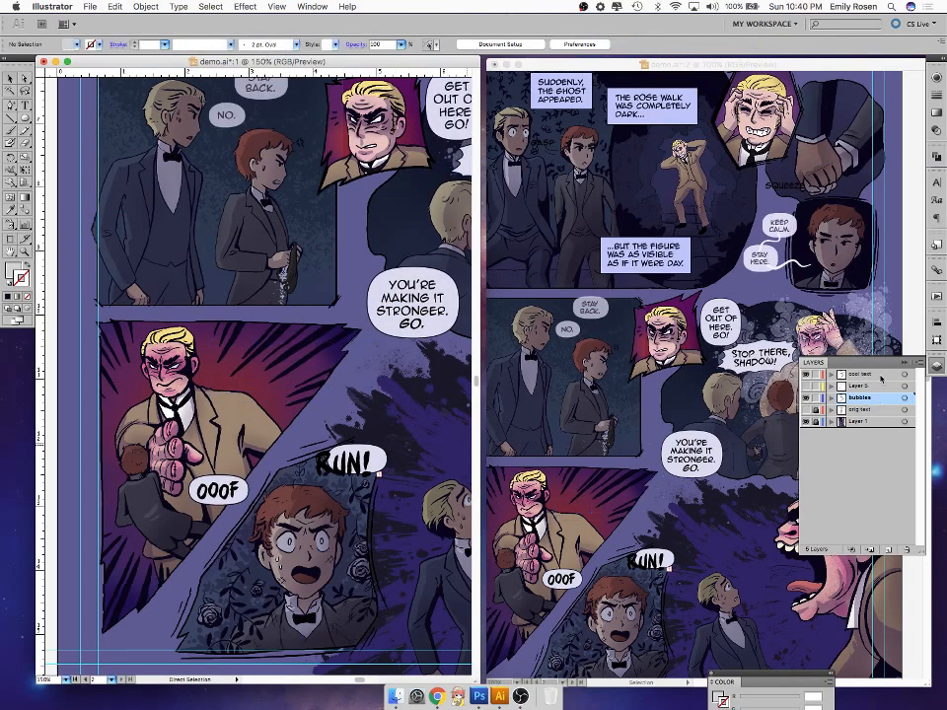
{"action": "left_click", "coordinate": [878, 375]}
{"action": "key", "text": "super+z"}
- Centre the copied balloon on the bubbles layer around RUN! and enlarge it to about 1.18 in wide and 0.64 in high
{"action": "left_click", "coordinate": [875, 401]}
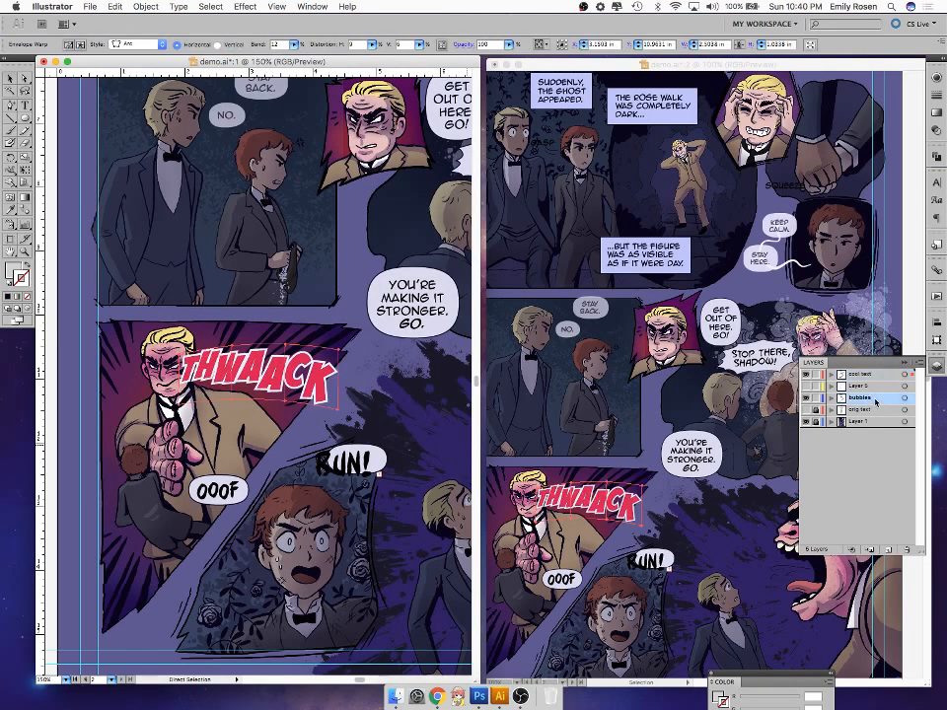
{"action": "key", "text": "v"}
{"action": "left_click", "coordinate": [380, 466]}
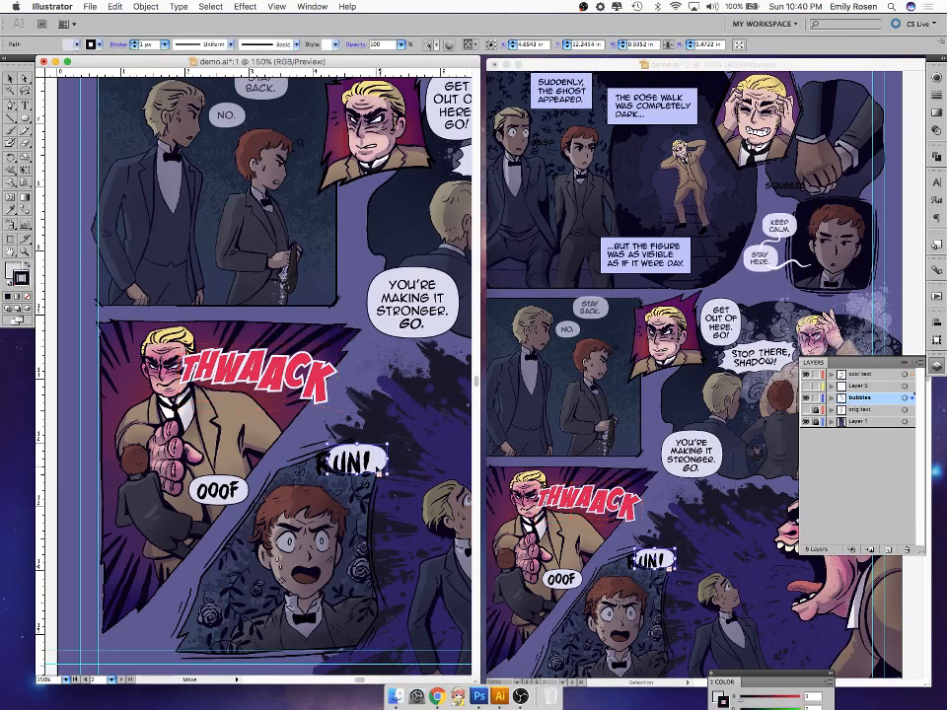
{"action": "left_click_drag", "start_coordinate": [379, 469], "coordinate": [368, 473]}
{"action": "left_click", "coordinate": [378, 468]}
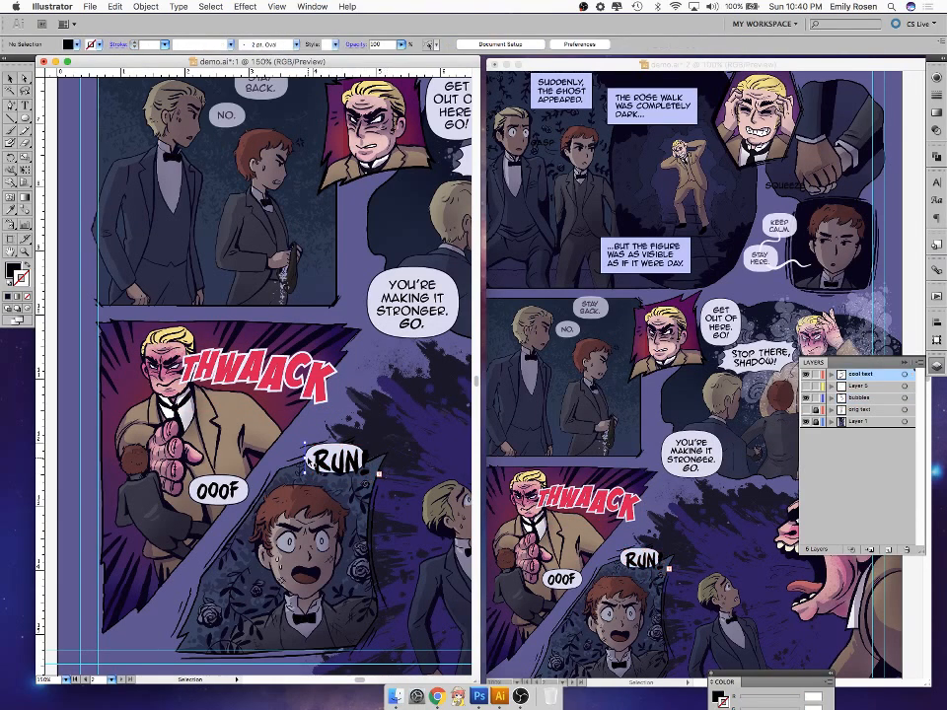
{"action": "left_click", "coordinate": [378, 476]}
{"action": "left_click_drag", "start_coordinate": [377, 483], "coordinate": [379, 484]}
{"action": "left_click_drag", "start_coordinate": [306, 445], "coordinate": [301, 439]}
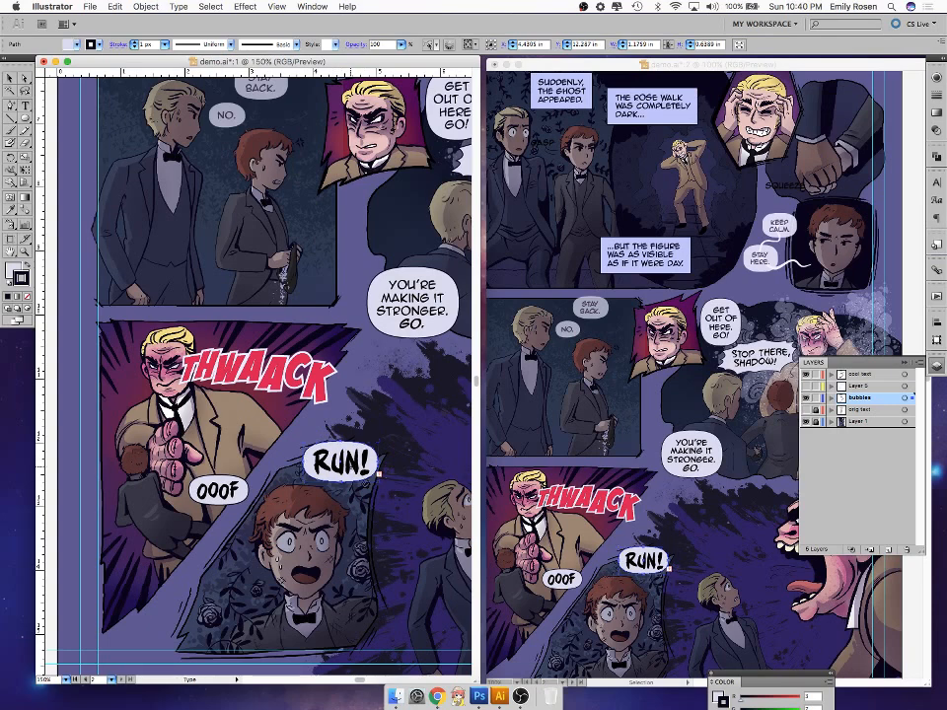
- Raise the letter N of RUN! with a baseline shift of 3 pt
{"action": "key", "text": "t"}
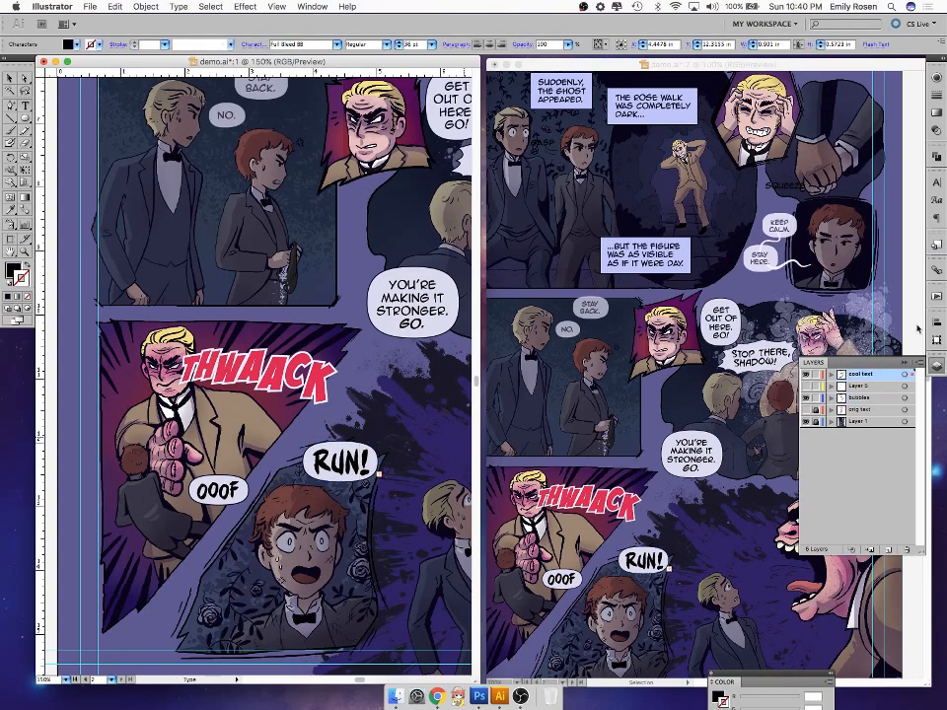
{"action": "left_click", "coordinate": [935, 186]}
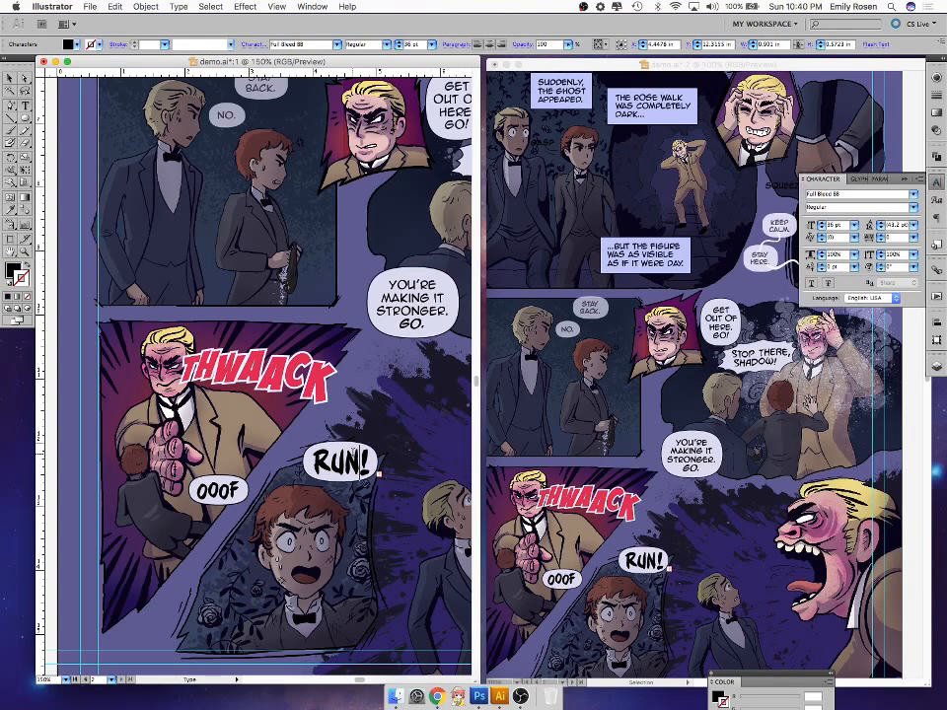
{"action": "left_click_drag", "start_coordinate": [360, 464], "coordinate": [346, 464]}
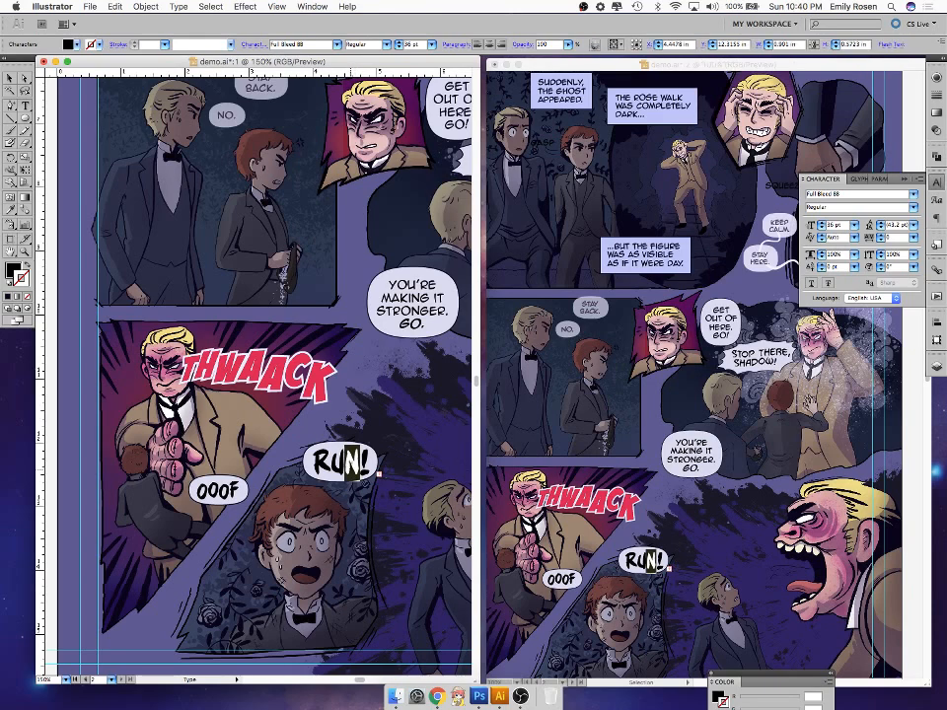
{"action": "left_click", "coordinate": [821, 265]}
{"action": "left_click", "coordinate": [822, 266]}
{"action": "left_click", "coordinate": [822, 266]}
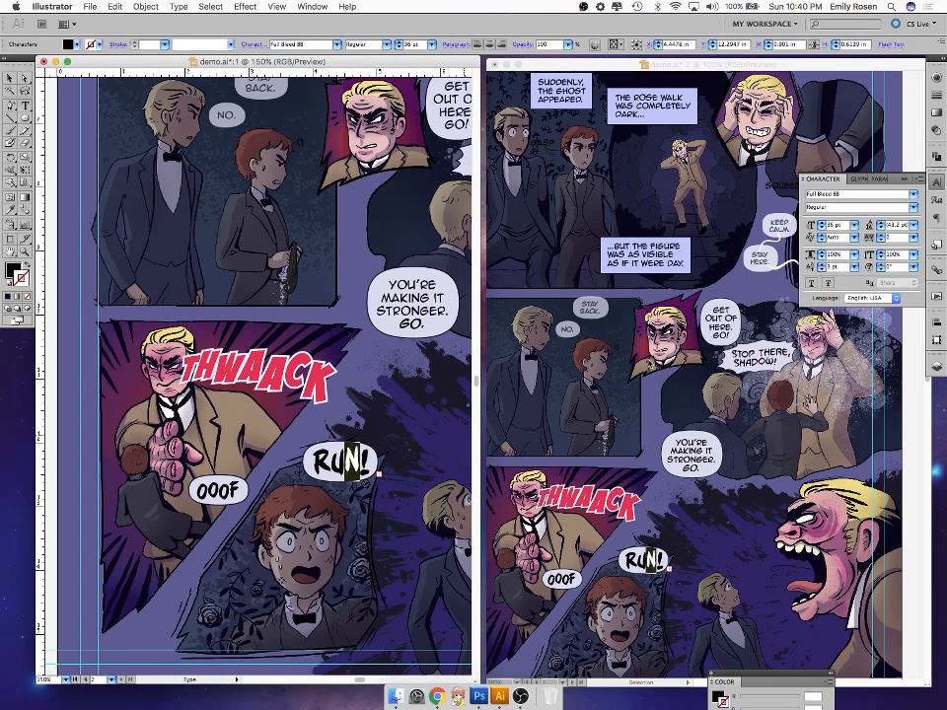
- Set the baseline shift of the RUN! exclamation mark to -2 pt and of its letter R to 2 pt
{"action": "left_click_drag", "start_coordinate": [360, 465], "coordinate": [375, 465]}
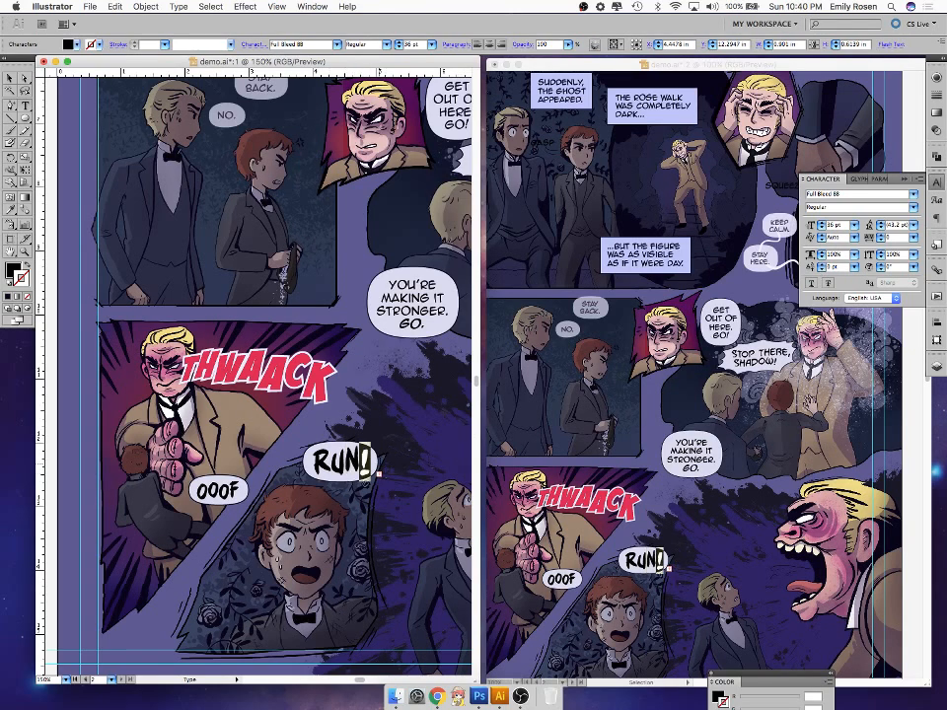
{"action": "left_click", "coordinate": [823, 270]}
{"action": "left_click", "coordinate": [822, 270]}
{"action": "left_click_drag", "start_coordinate": [333, 464], "coordinate": [315, 465]}
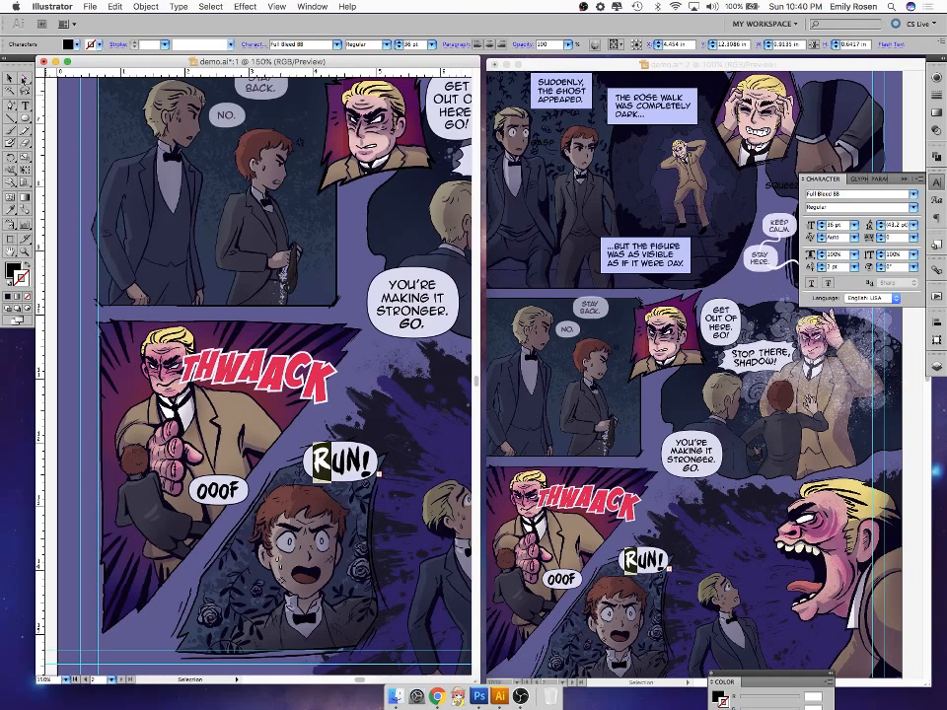
{"action": "key", "text": "Escape"}
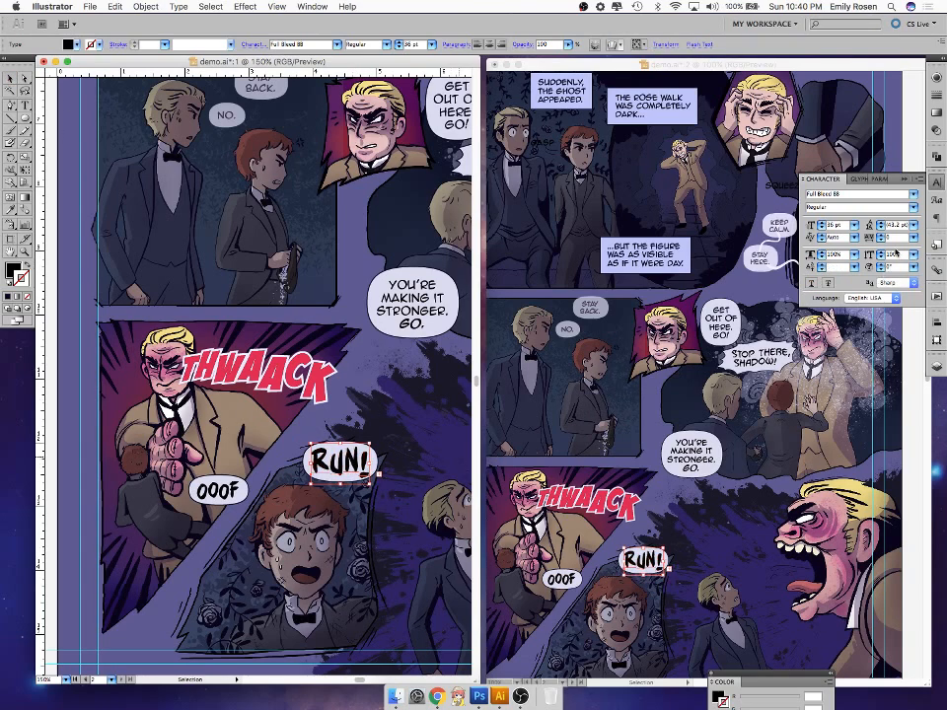
- Loosen the tracking of the whole RUN! text to 10
{"action": "left_click", "coordinate": [881, 236]}
{"action": "left_click", "coordinate": [881, 236]}
{"action": "left_click", "coordinate": [881, 236]}
{"action": "left_click", "coordinate": [881, 235]}
{"action": "left_click", "coordinate": [881, 236]}
{"action": "left_click", "coordinate": [881, 235]}
{"action": "left_click", "coordinate": [881, 236]}
{"action": "left_click", "coordinate": [881, 236]}
{"action": "left_click", "coordinate": [881, 236]}
{"action": "left_click", "coordinate": [881, 236]}
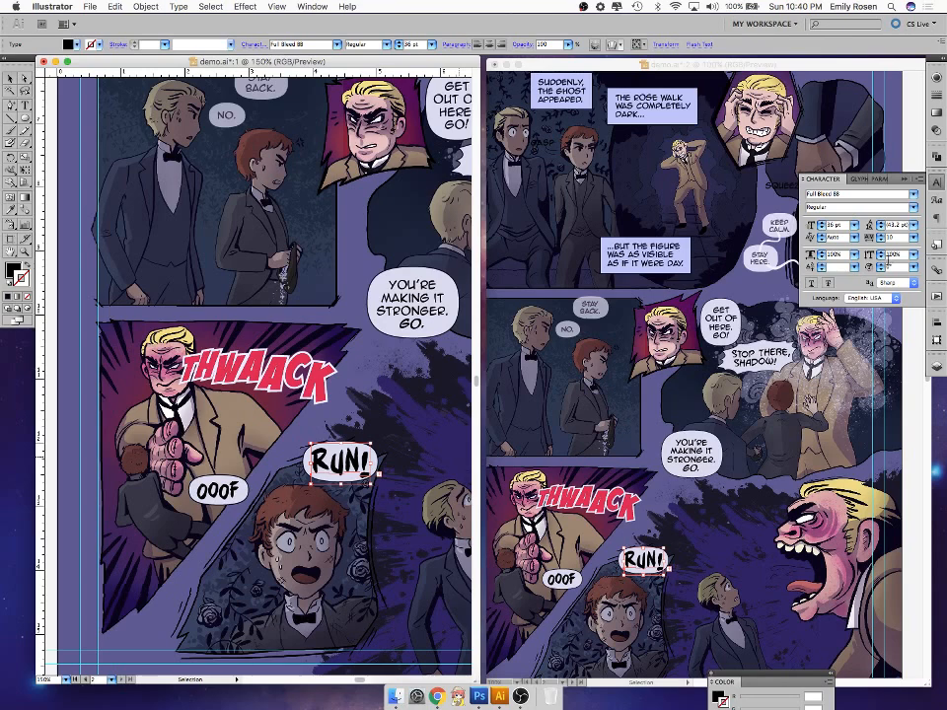
{"action": "left_click", "coordinate": [404, 542]}
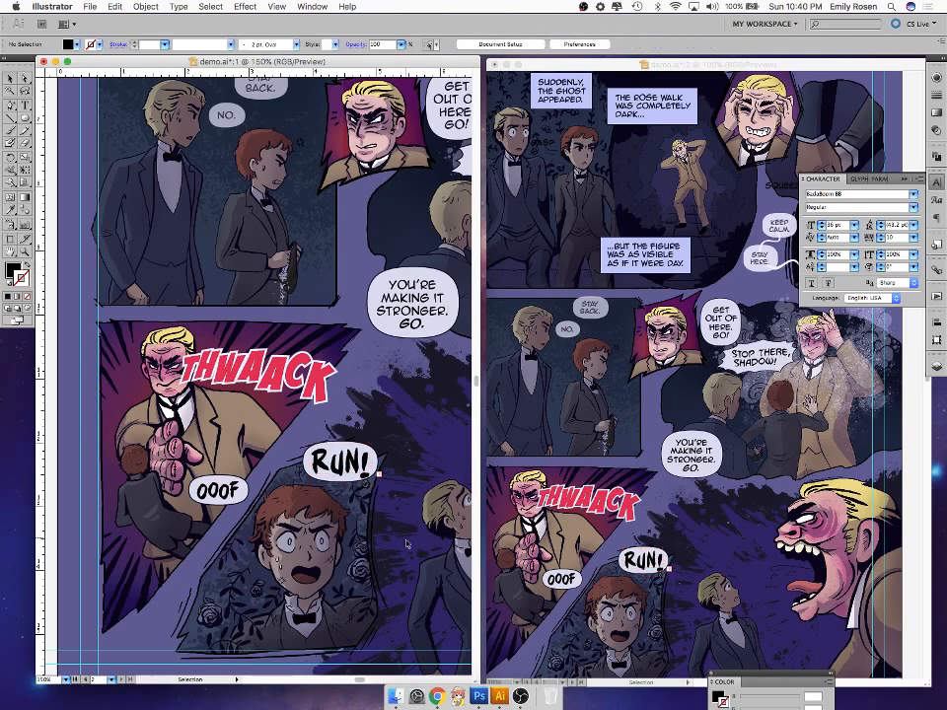
- Enlarge the RUN! balloon to about 1.25 in wide and 0.69 in high and nudge it slightly left
{"action": "left_click", "coordinate": [366, 464]}
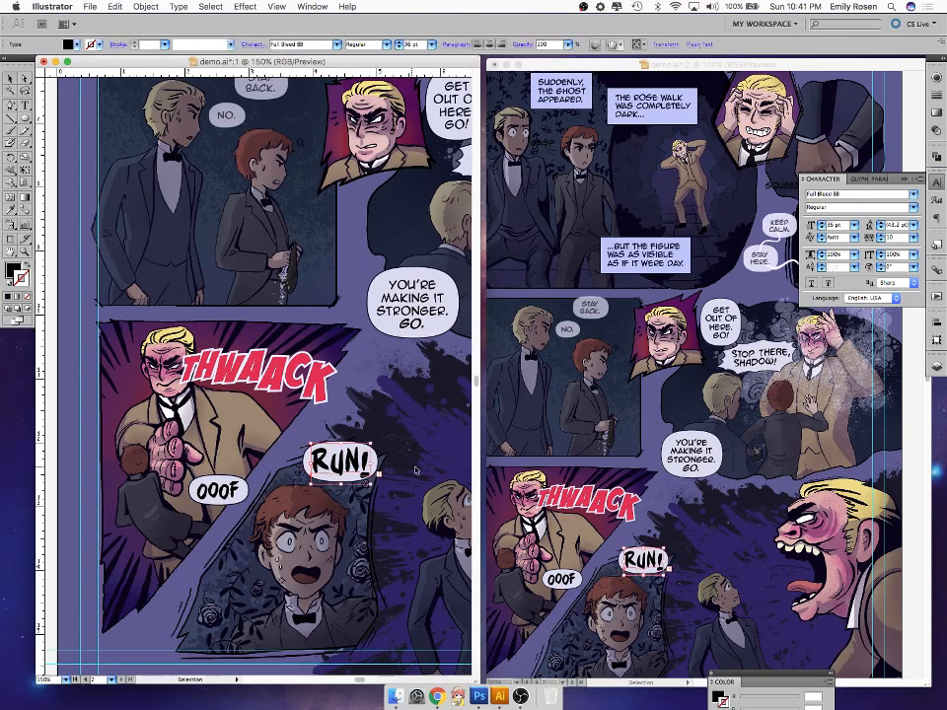
{"action": "left_click", "coordinate": [413, 474]}
{"action": "left_click", "coordinate": [376, 472]}
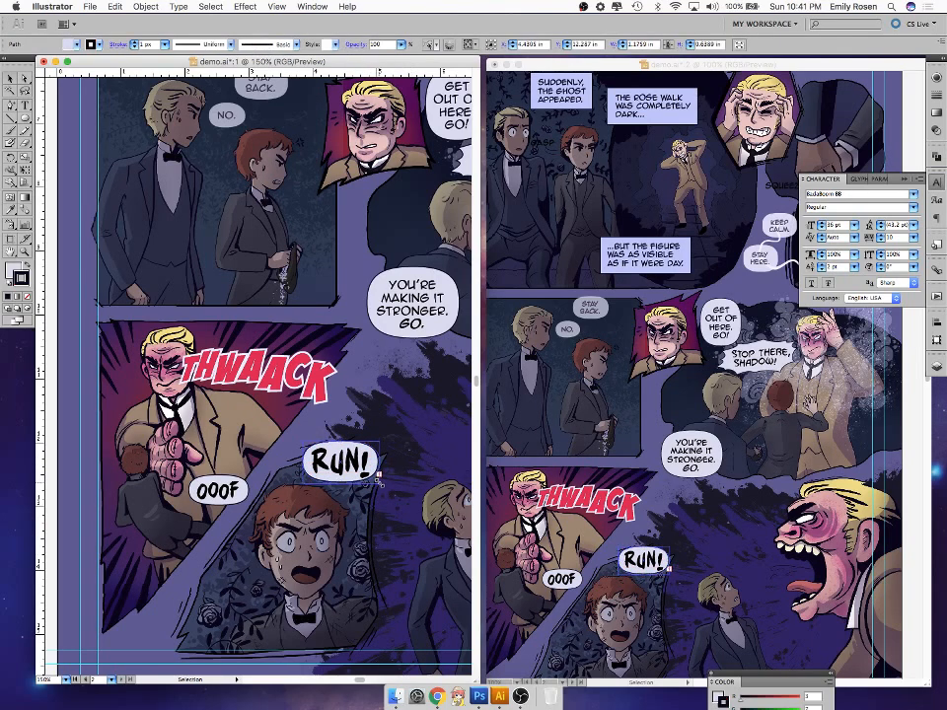
{"action": "left_click", "coordinate": [385, 499]}
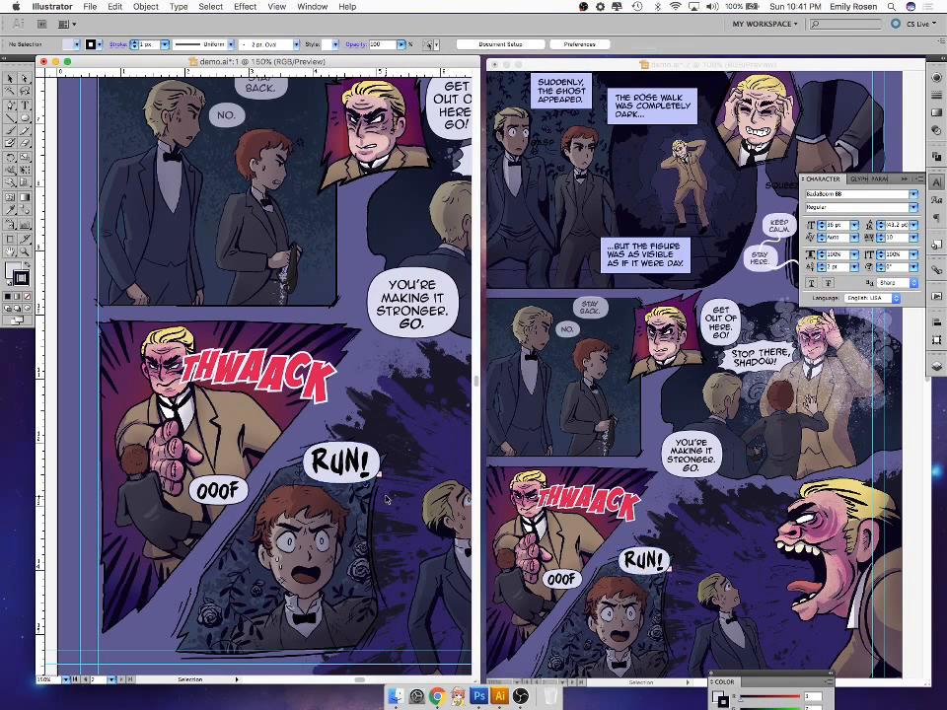
{"action": "left_click", "coordinate": [380, 460]}
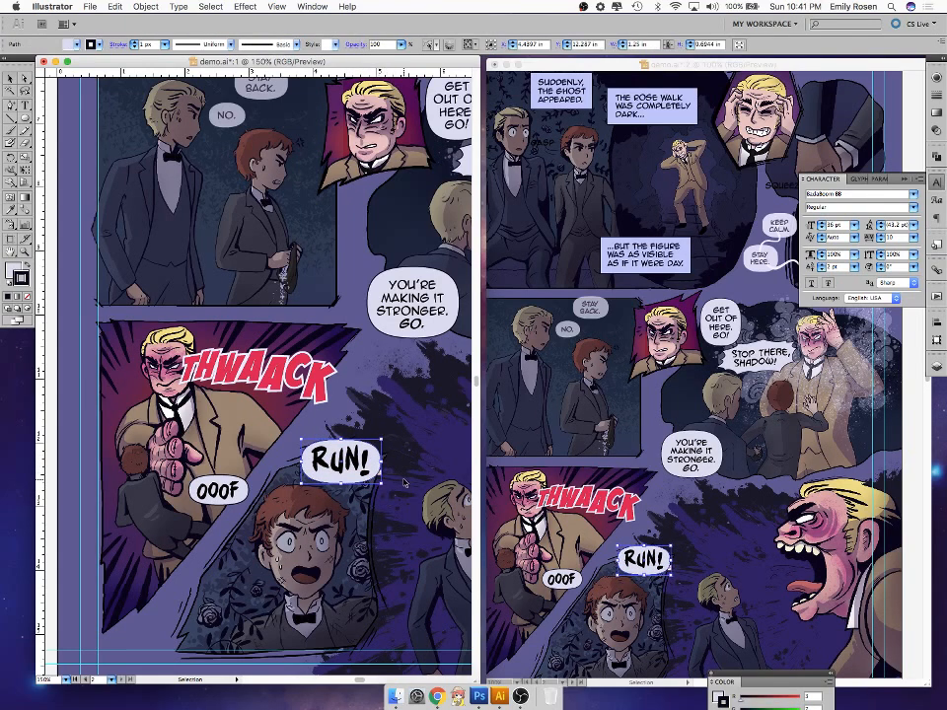
{"action": "key", "text": "Left"}
{"action": "key", "text": "Left"}
{"action": "left_click", "coordinate": [388, 559]}
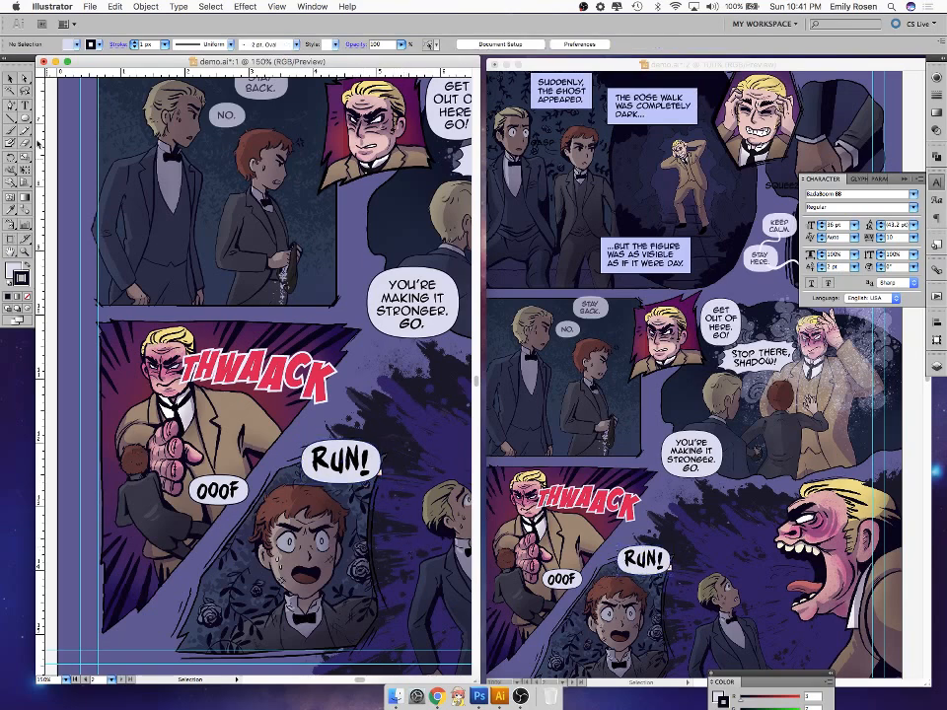
- Reshape the RUN! balloon to about 1.22 in wide and 0.66 in high by adjusting individual anchor points
{"action": "left_click", "coordinate": [26, 79]}
{"action": "left_click", "coordinate": [381, 462]}
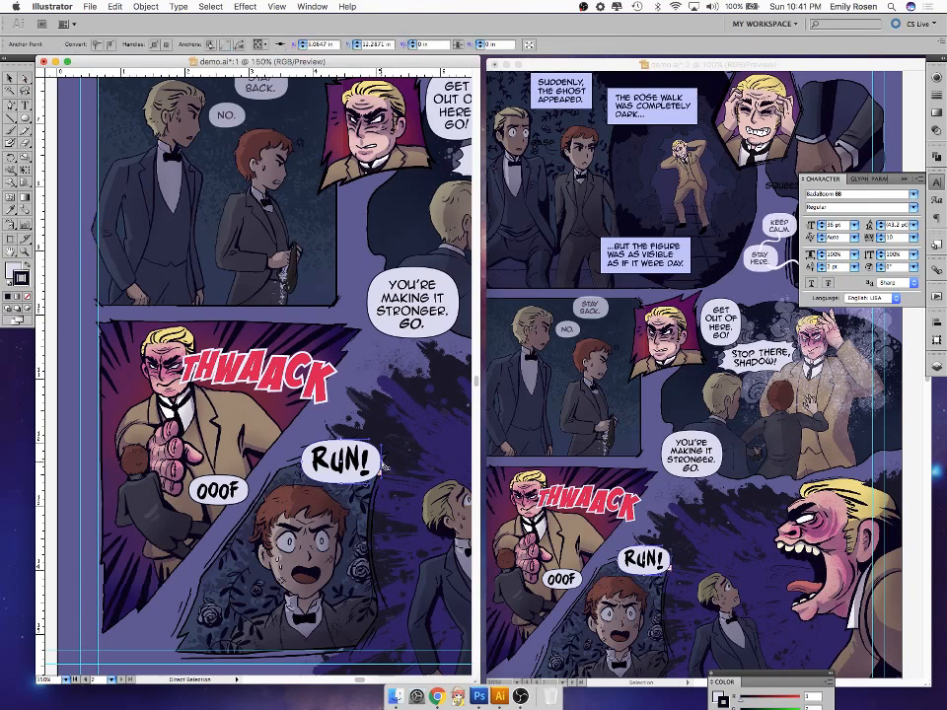
{"action": "left_click", "coordinate": [302, 463]}
{"action": "key", "text": "Right"}
{"action": "key", "text": "Right"}
{"action": "key", "text": "Right"}
{"action": "left_click_drag", "start_coordinate": [342, 484], "coordinate": [376, 462]}
{"action": "left_click", "coordinate": [305, 461]}
{"action": "mouse_move", "coordinate": [304, 442]}
{"action": "left_mouse_down"}
{"action": "mouse_move", "coordinate": [305, 479]}
{"action": "mouse_move", "coordinate": [306, 440]}
{"action": "mouse_move", "coordinate": [301, 458]}
{"action": "left_mouse_up"}
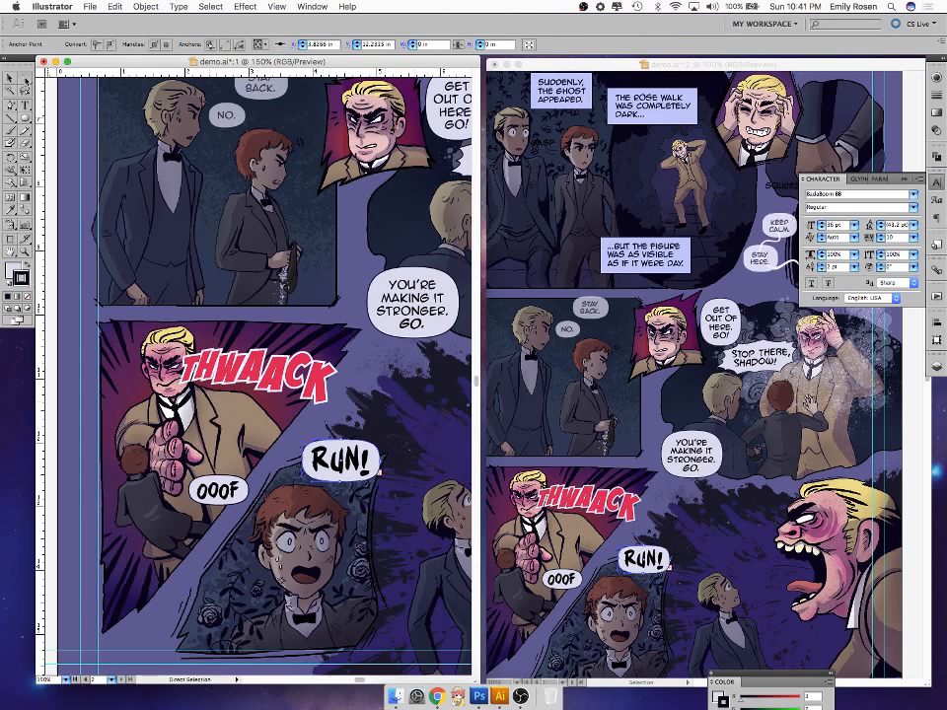
- Reset the baseline shift of the RUN! exclamation mark to 0 pt
{"action": "key", "text": "t"}
{"action": "left_click_drag", "start_coordinate": [358, 462], "coordinate": [372, 461]}
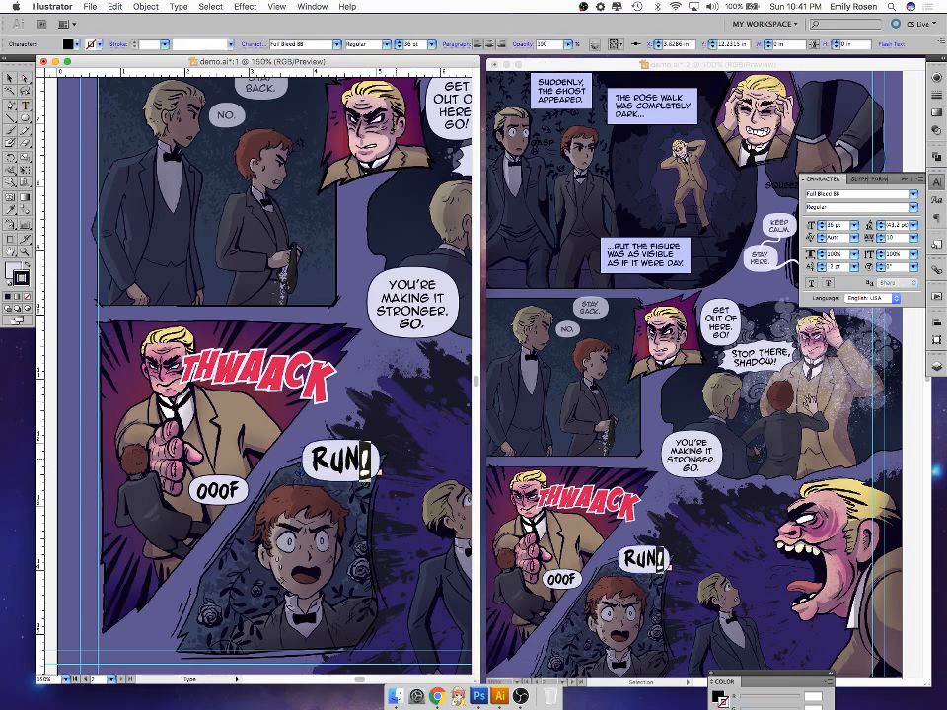
{"action": "left_click", "coordinate": [822, 270]}
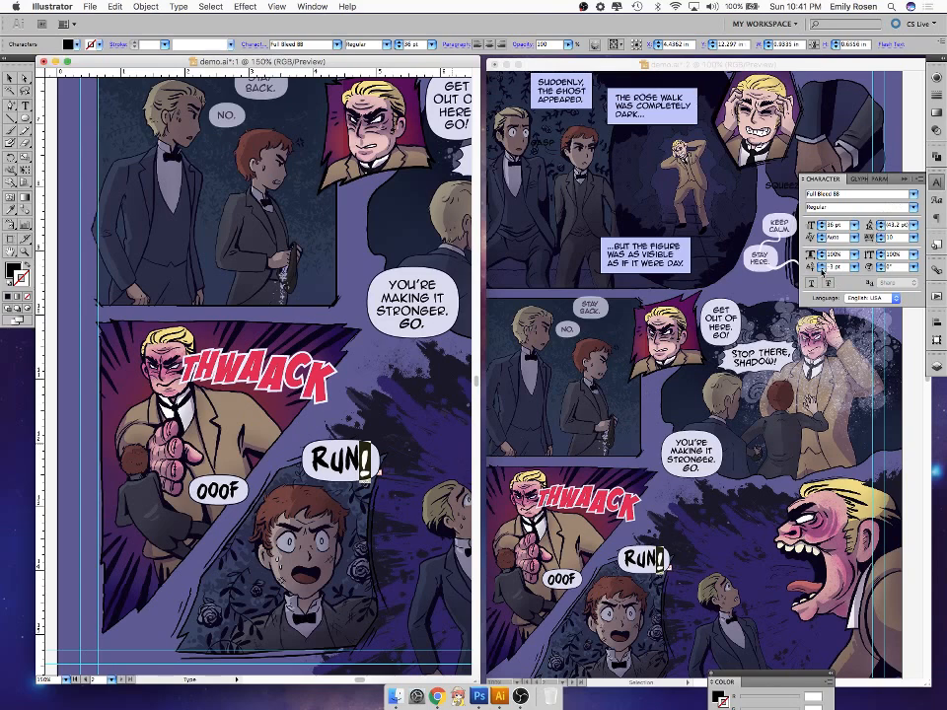
{"action": "left_click", "coordinate": [821, 263]}
{"action": "left_click", "coordinate": [10, 78]}
{"action": "left_click", "coordinate": [391, 554]}
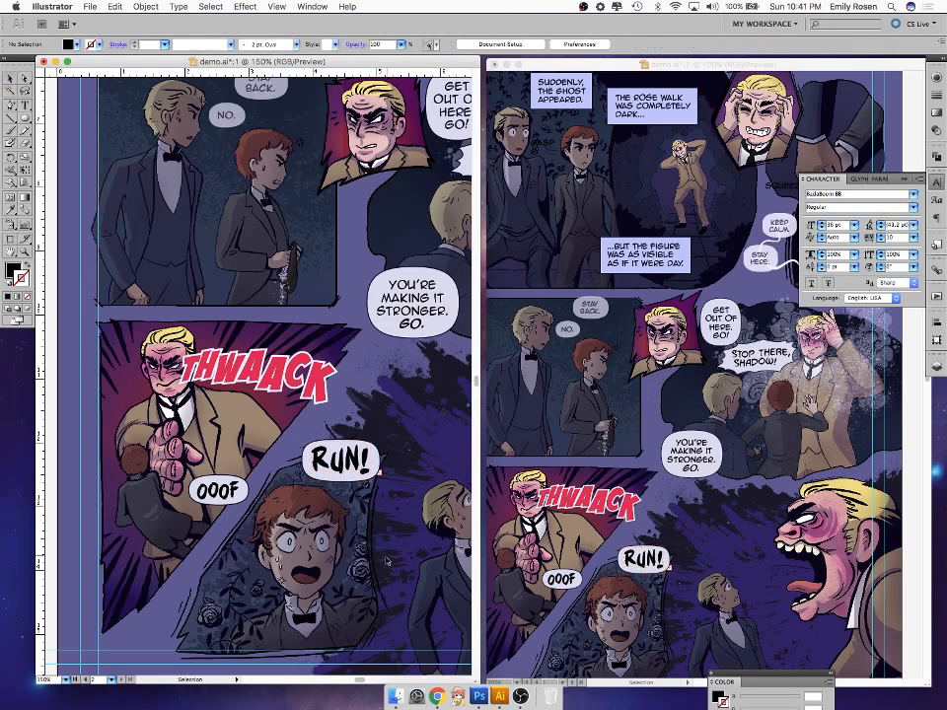
- Nudge the RUN! balloon slightly down around its text and reselect the whole RUN! text
{"action": "left_click", "coordinate": [379, 477]}
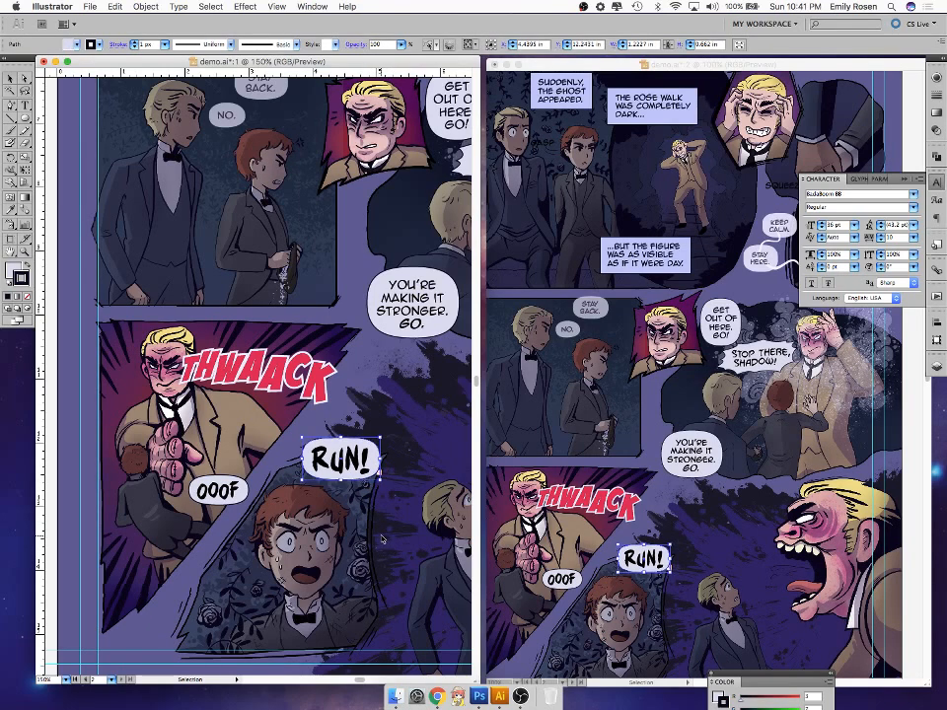
{"action": "left_click", "coordinate": [398, 535]}
{"action": "left_click", "coordinate": [381, 470]}
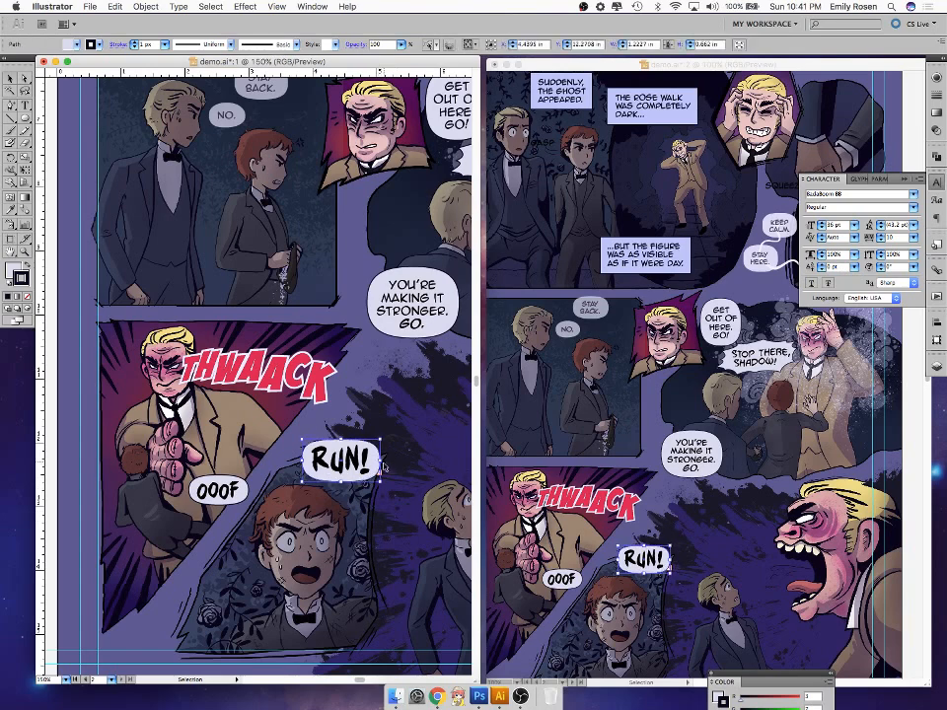
{"action": "left_click", "coordinate": [358, 533]}
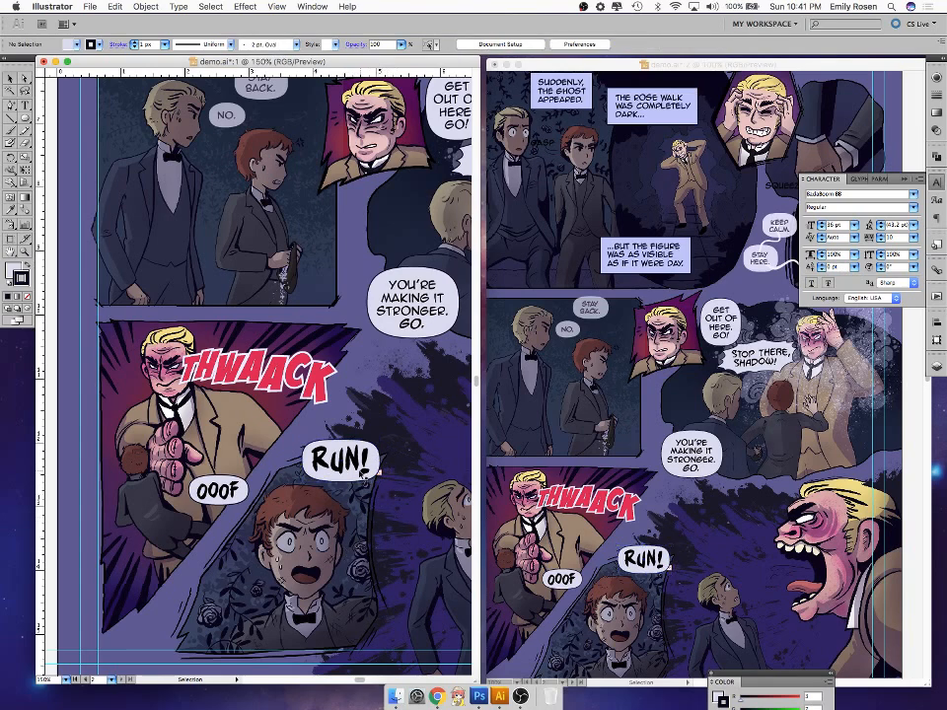
{"action": "key", "text": "t"}
{"action": "left_click_drag", "start_coordinate": [359, 462], "coordinate": [368, 464]}
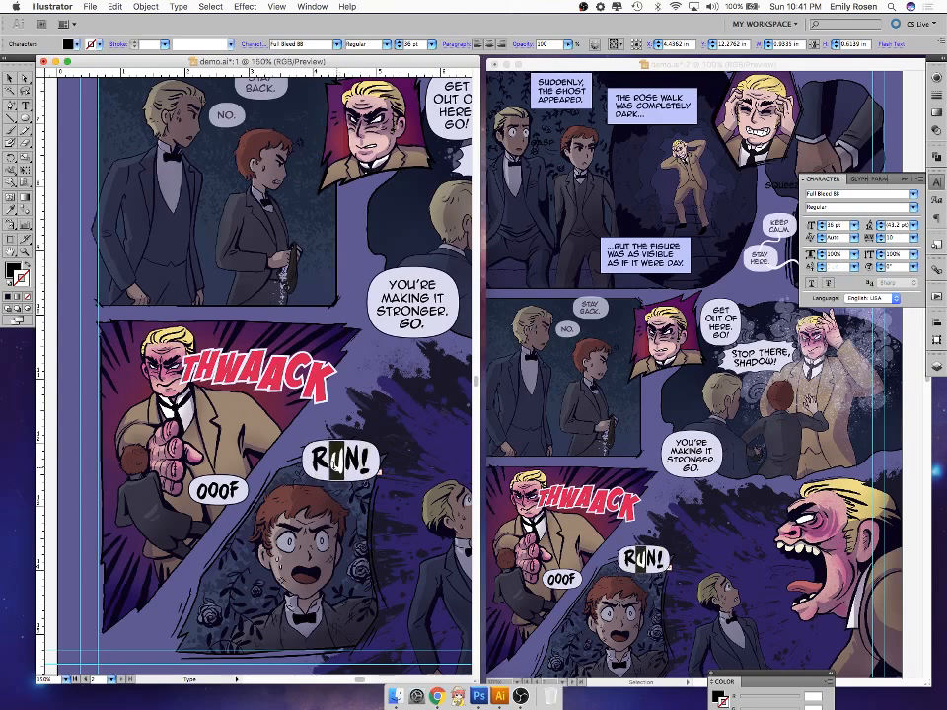
{"action": "key", "text": "Escape"}
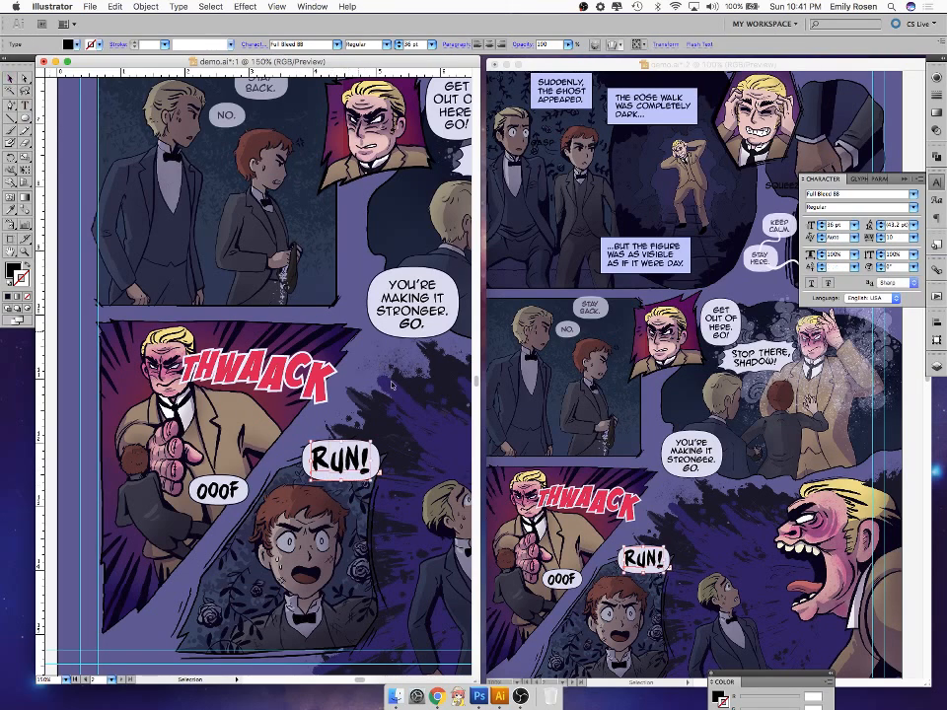
- Examine the lettering and balloon placement across the page, from the top captions down to the THWAACK and RUN! panels
{"action": "left_click", "coordinate": [430, 573]}
{"action": "left_click_drag", "start_coordinate": [378, 474], "coordinate": [199, 561]}
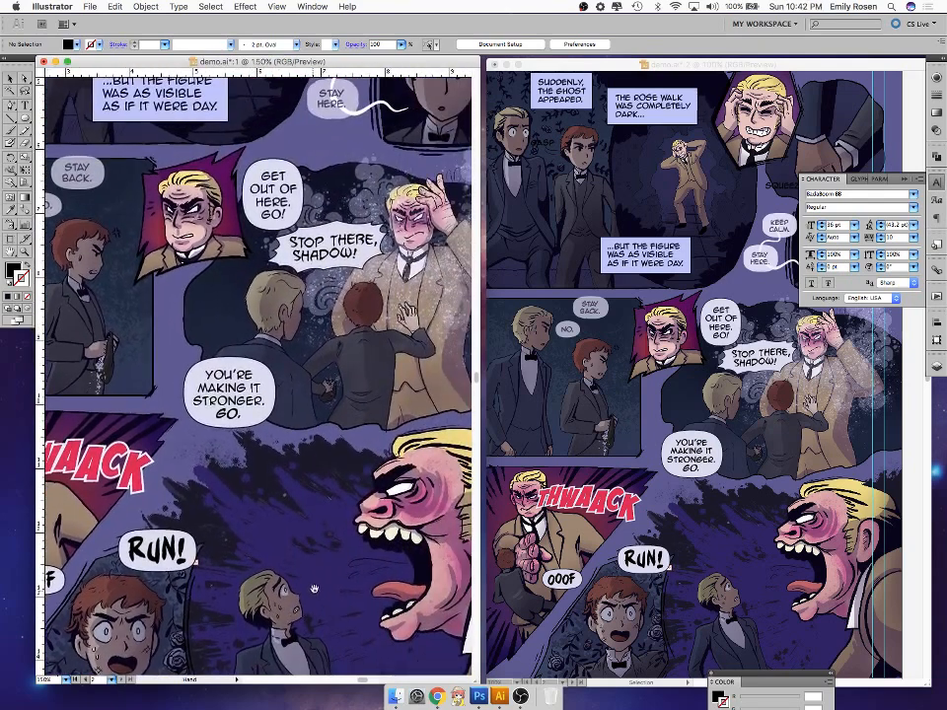
{"action": "left_click_drag", "start_coordinate": [367, 324], "coordinate": [401, 422]}
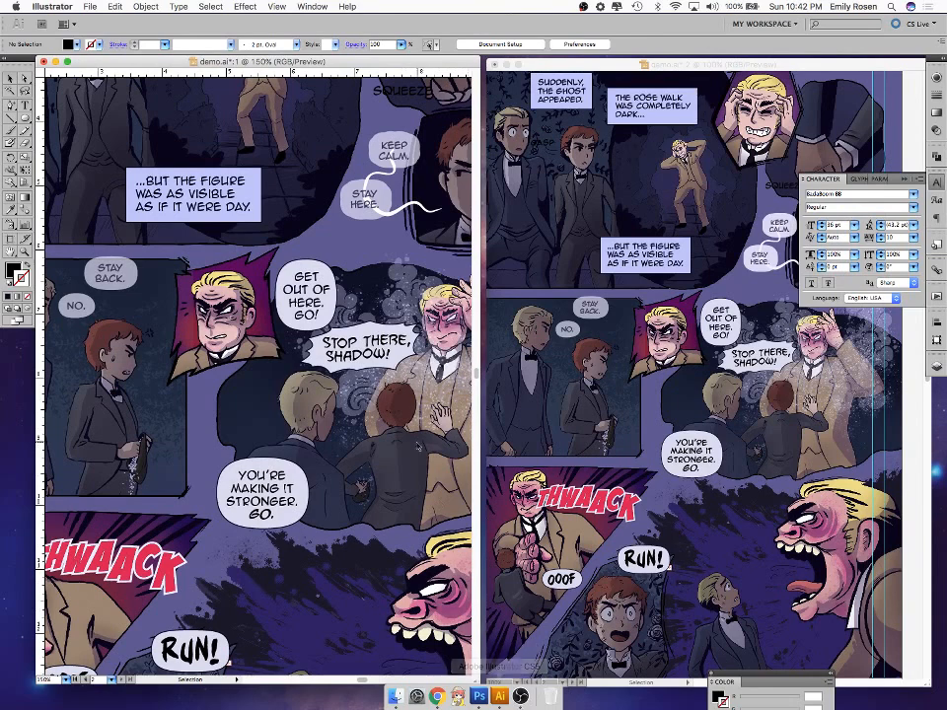
{"action": "left_click_drag", "start_coordinate": [278, 575], "coordinate": [182, 518]}
{"action": "key", "text": "super+minus"}
{"action": "key", "text": "super+minus"}
{"action": "key", "text": "super+equal"}
{"action": "left_click_drag", "start_coordinate": [197, 584], "coordinate": [315, 580]}
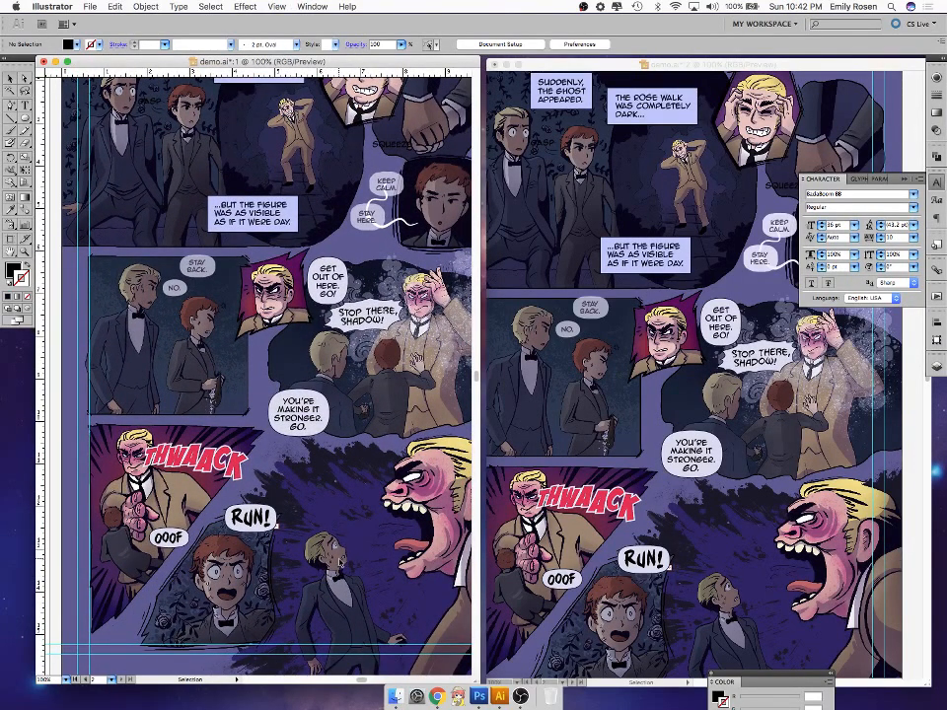
{"action": "left_click_drag", "start_coordinate": [279, 410], "coordinate": [228, 493]}
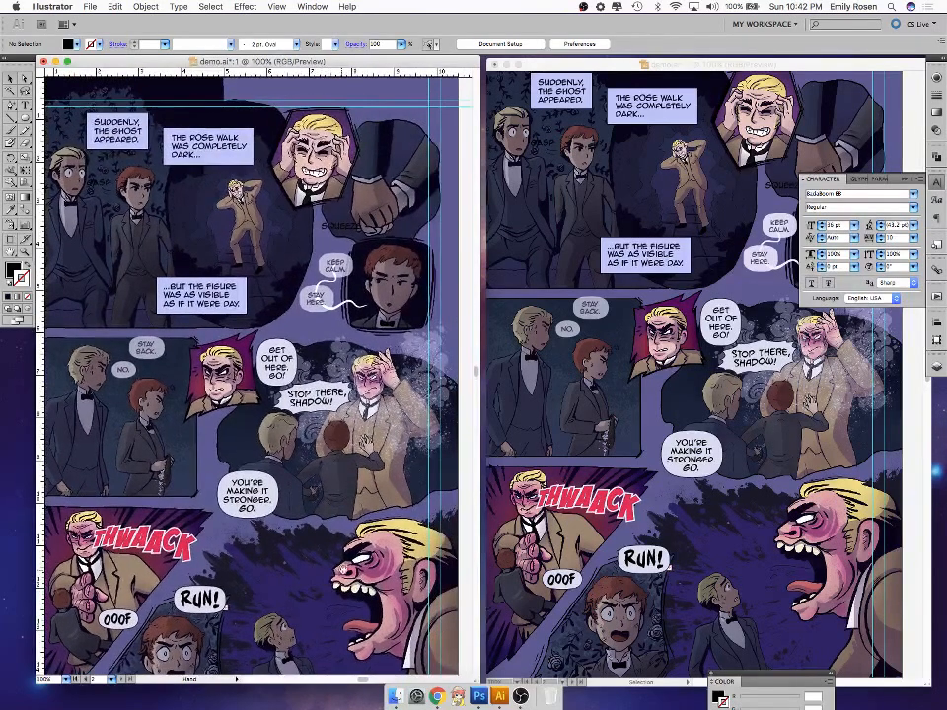
{"action": "left_click_drag", "start_coordinate": [213, 256], "coordinate": [242, 165]}
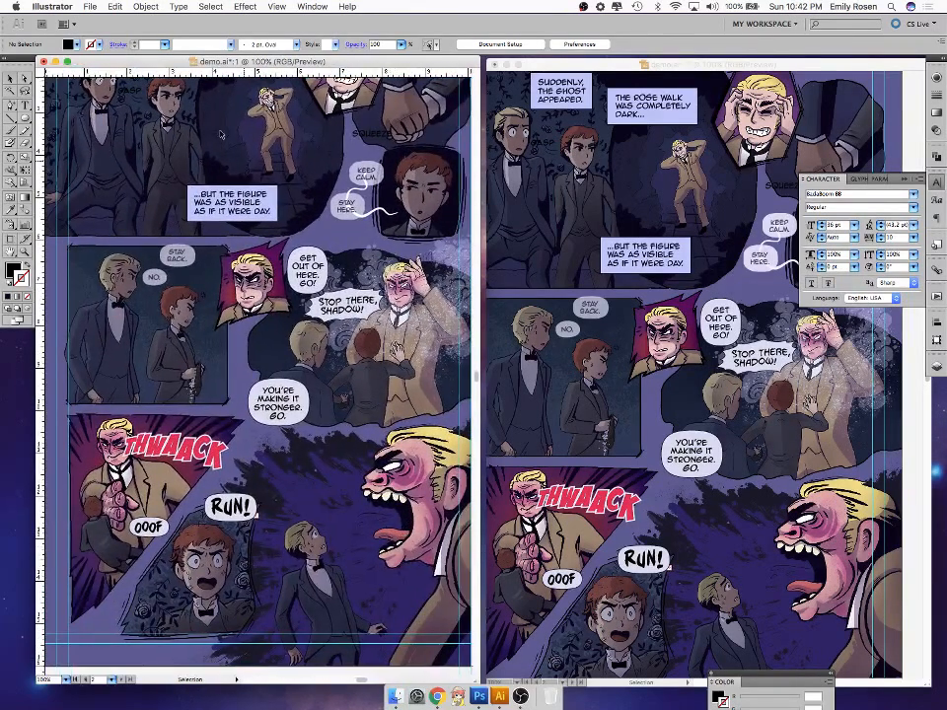
- Move the THWAACK sound effect slightly up and to the right within its panel
{"action": "left_click_drag", "start_coordinate": [19, 88], "coordinate": [63, 109]}
{"action": "key", "text": "v"}
{"action": "double_click", "coordinate": [216, 460]}
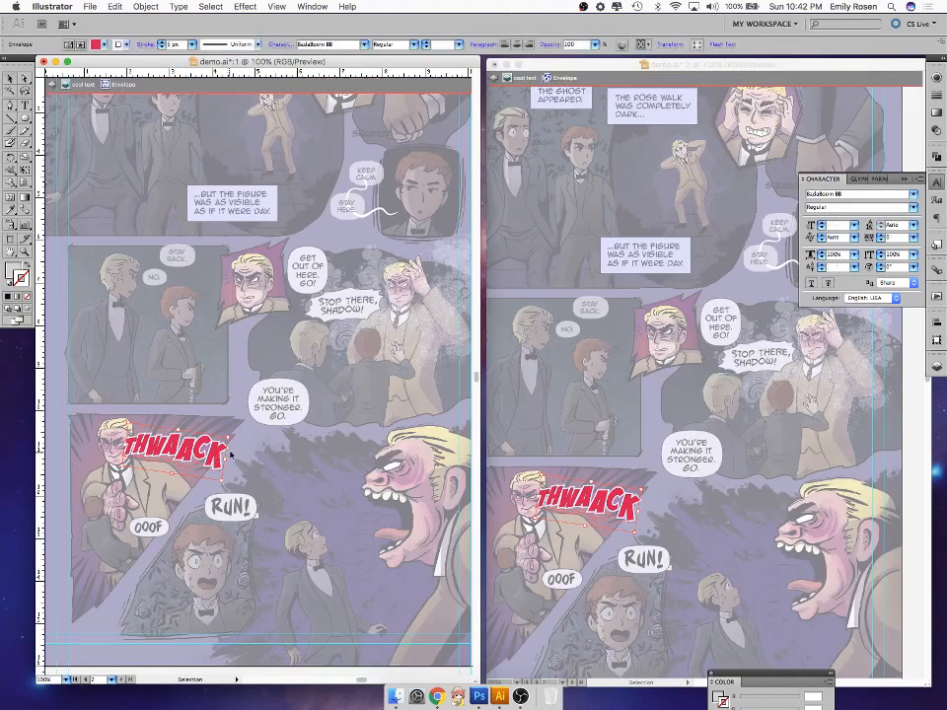
{"action": "left_click", "coordinate": [246, 460]}
{"action": "double_click", "coordinate": [229, 414]}
{"action": "left_click_drag", "start_coordinate": [214, 456], "coordinate": [230, 447]}
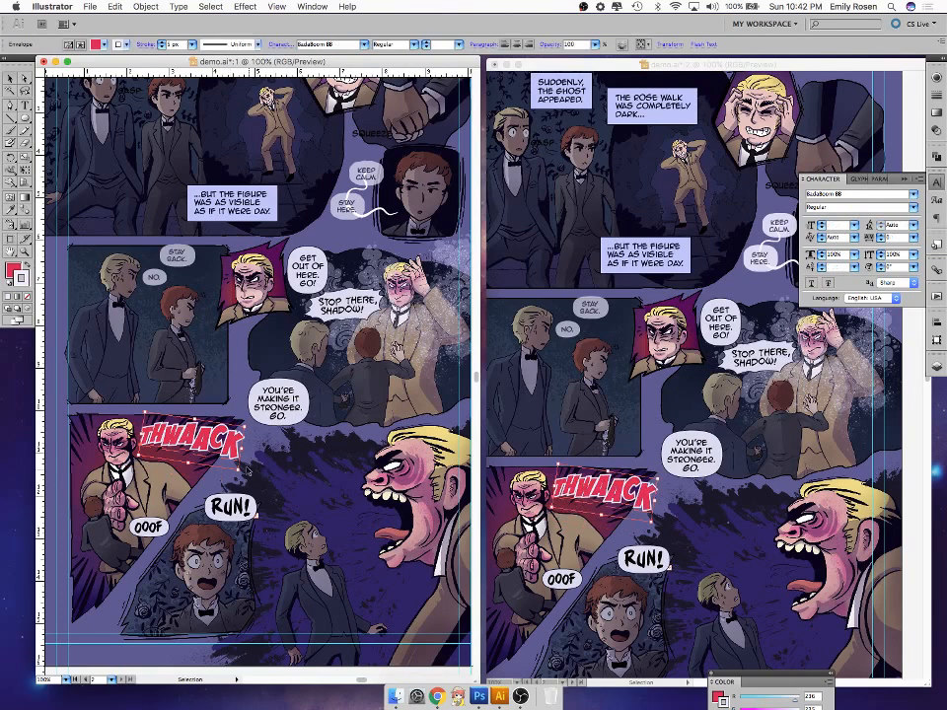
{"action": "left_click", "coordinate": [329, 482]}
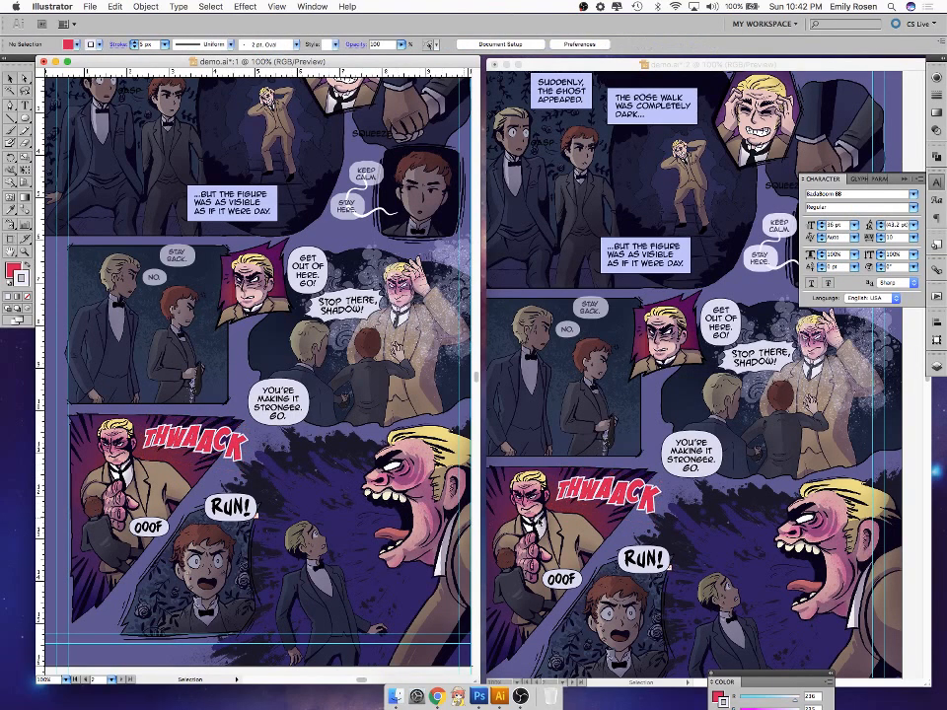
- Select the GASP text between the two men in the first panel and change its fill to white
{"action": "key", "text": "space"}
{"action": "left_click_drag", "start_coordinate": [401, 398], "coordinate": [404, 530]}
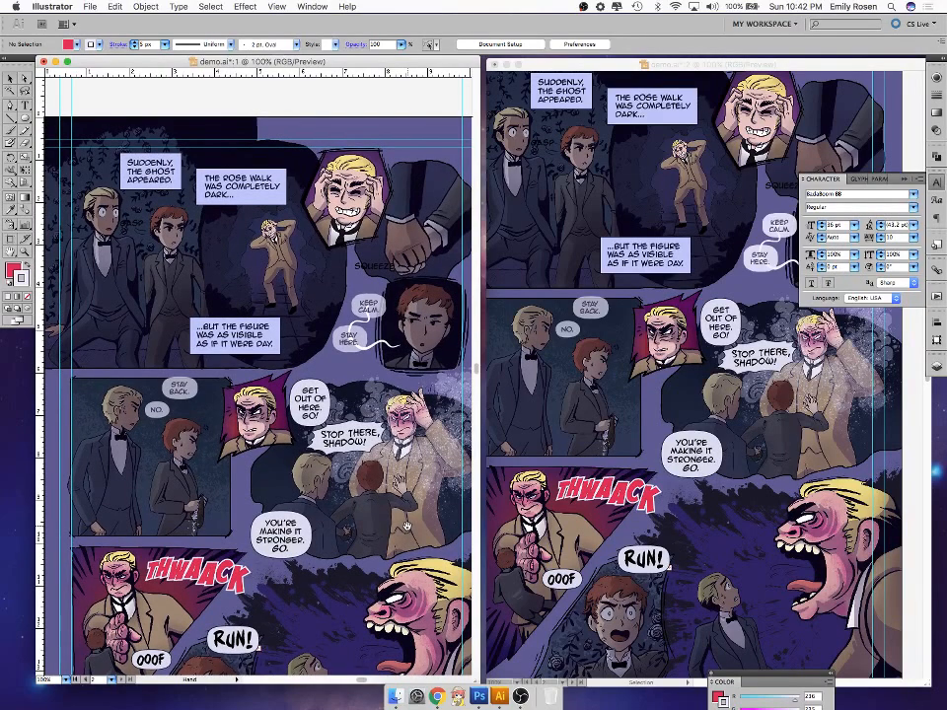
{"action": "left_click_drag", "start_coordinate": [334, 571], "coordinate": [344, 609]}
{"action": "left_click", "coordinate": [149, 247]}
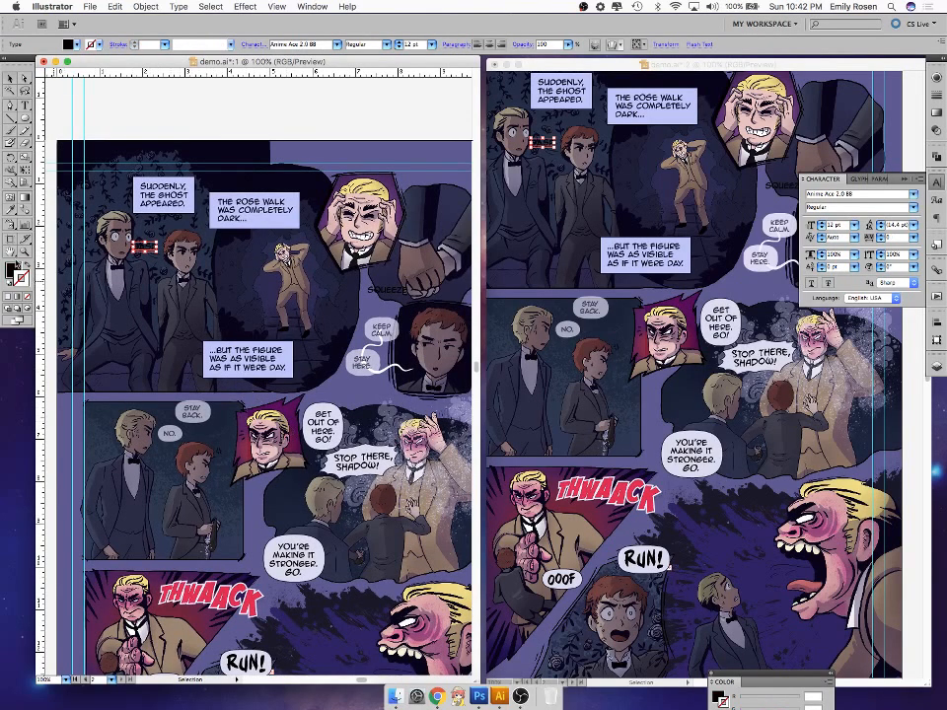
{"action": "left_click", "coordinate": [13, 266]}
{"action": "key", "text": "slash"}
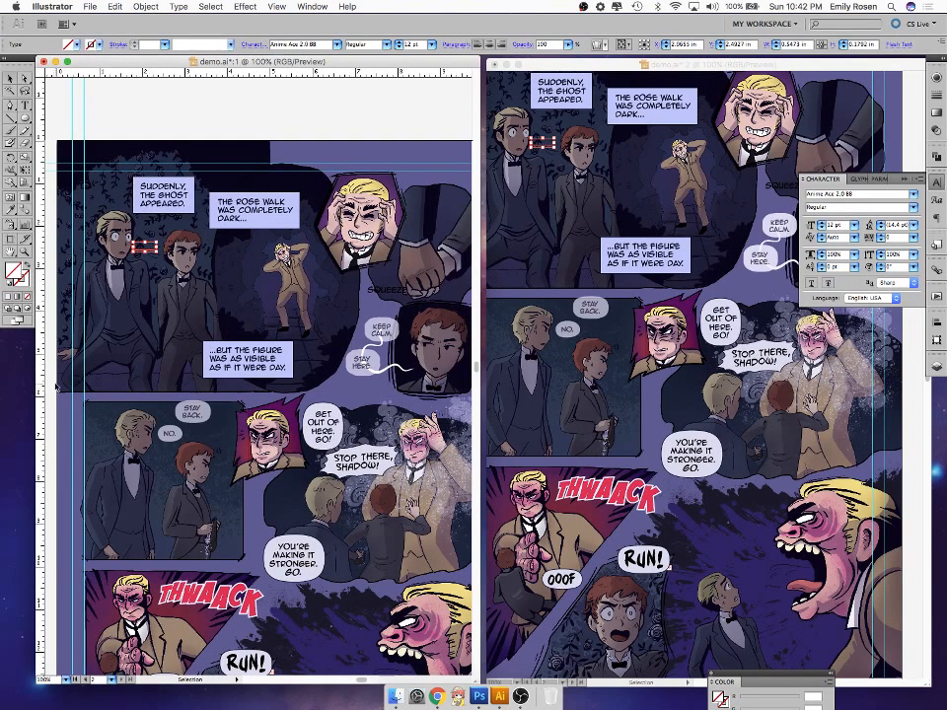
{"action": "double_click", "coordinate": [14, 269]}
{"action": "left_click", "coordinate": [317, 201]}
{"action": "left_click", "coordinate": [592, 204]}
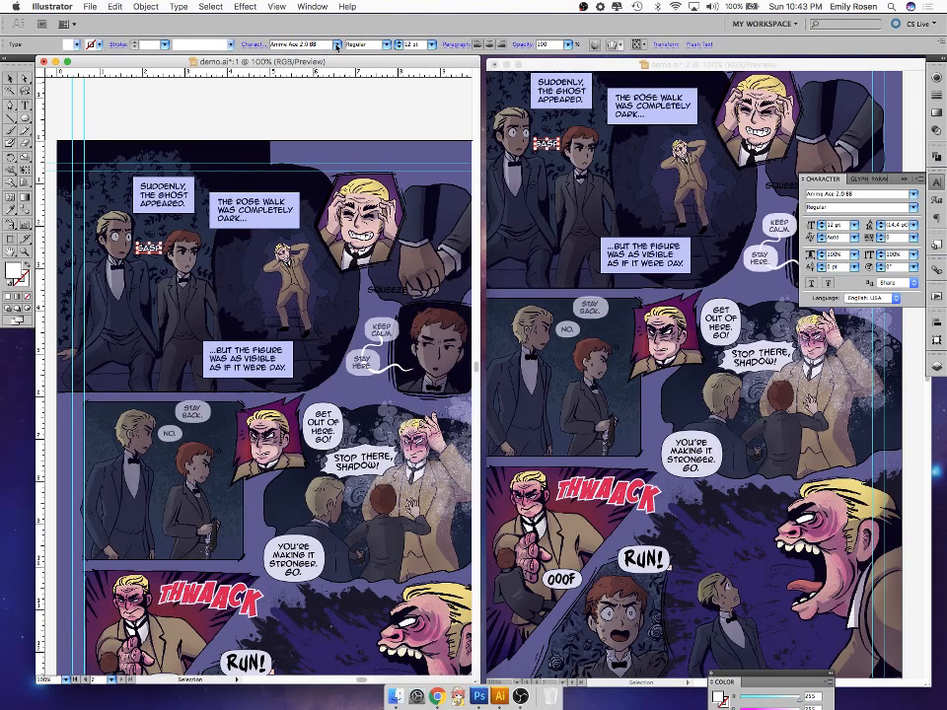
- Set the GASP text in Ashcan BB and lower its opacity to 44%
{"action": "left_click", "coordinate": [336, 44]}
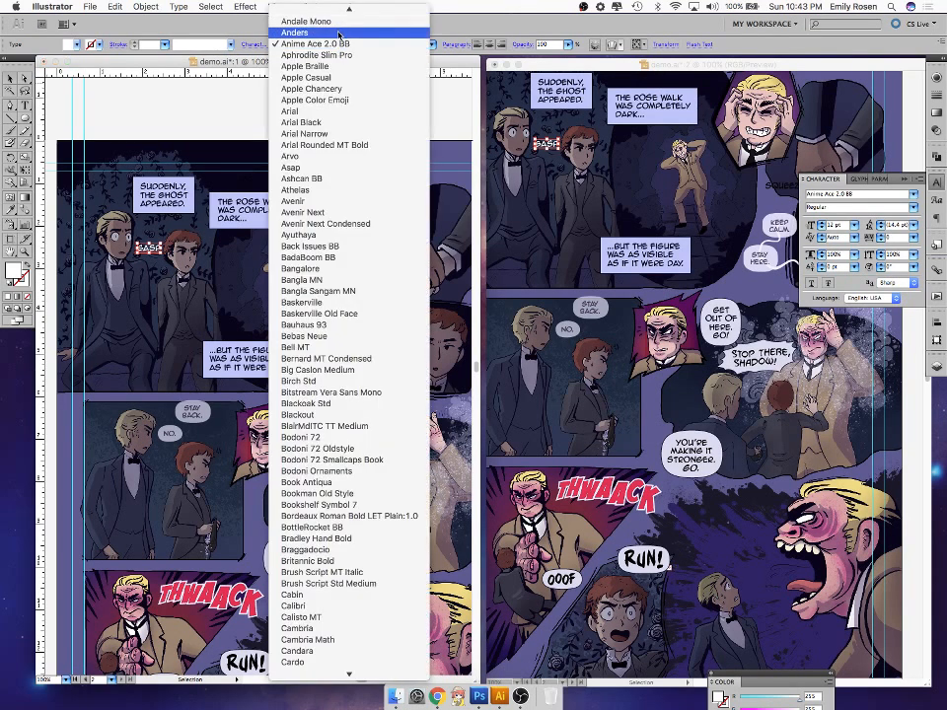
{"action": "scroll", "coordinate": [340, 35], "scroll_direction": "up", "scroll_amount": 2}
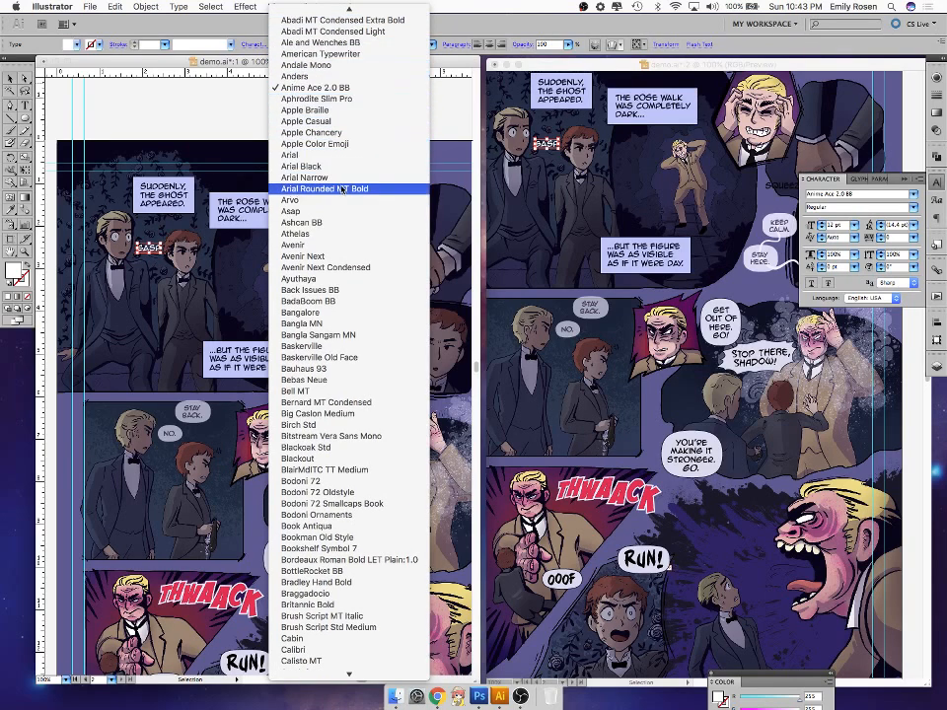
{"action": "left_click", "coordinate": [316, 222]}
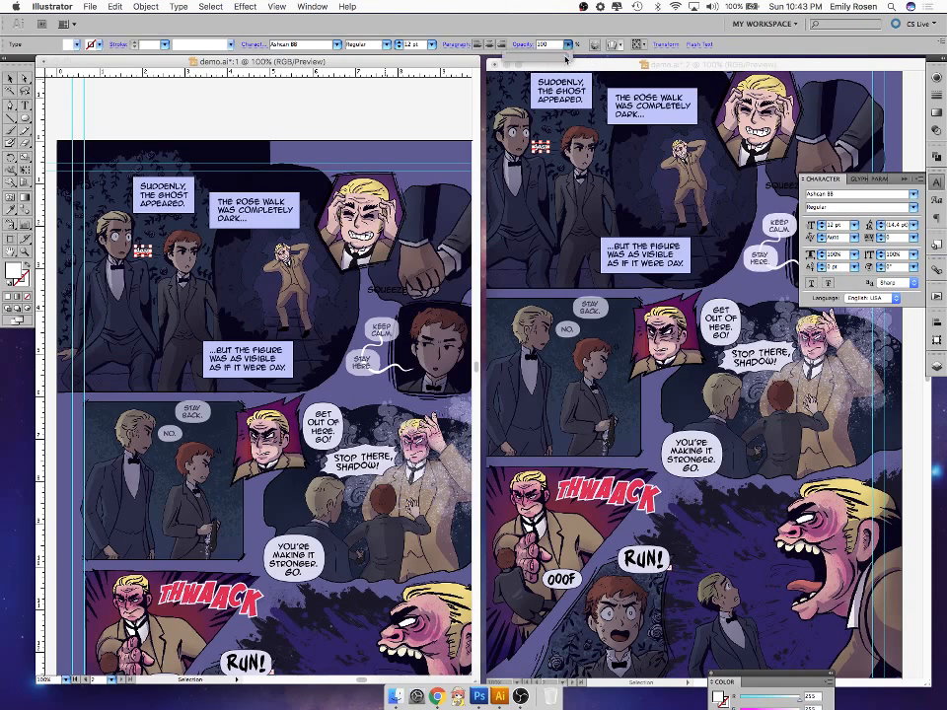
{"action": "left_click_drag", "start_coordinate": [574, 71], "coordinate": [535, 59]}
- Recolor the gasp text from white to a very pale lavender
{"action": "left_click", "coordinate": [15, 270]}
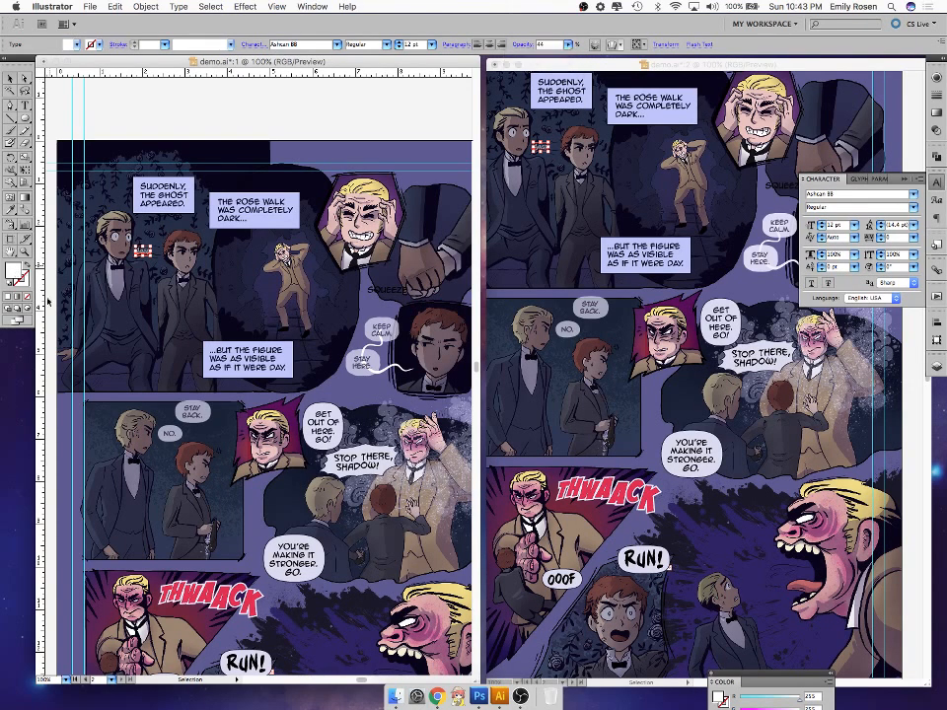
{"action": "double_click", "coordinate": [14, 276]}
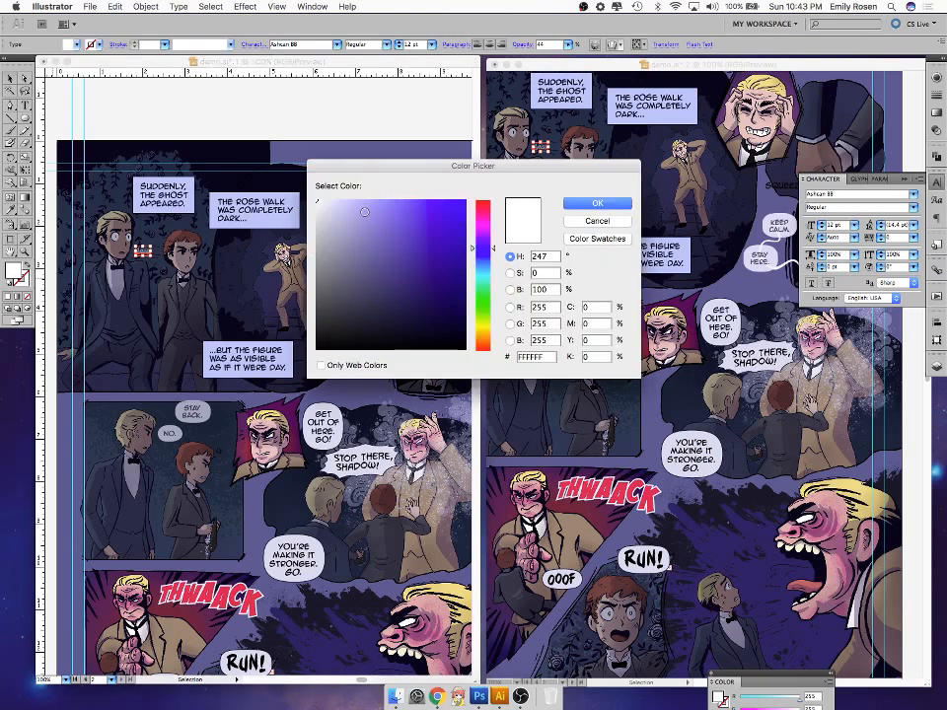
{"action": "left_click", "coordinate": [338, 201]}
{"action": "key", "text": "Return"}
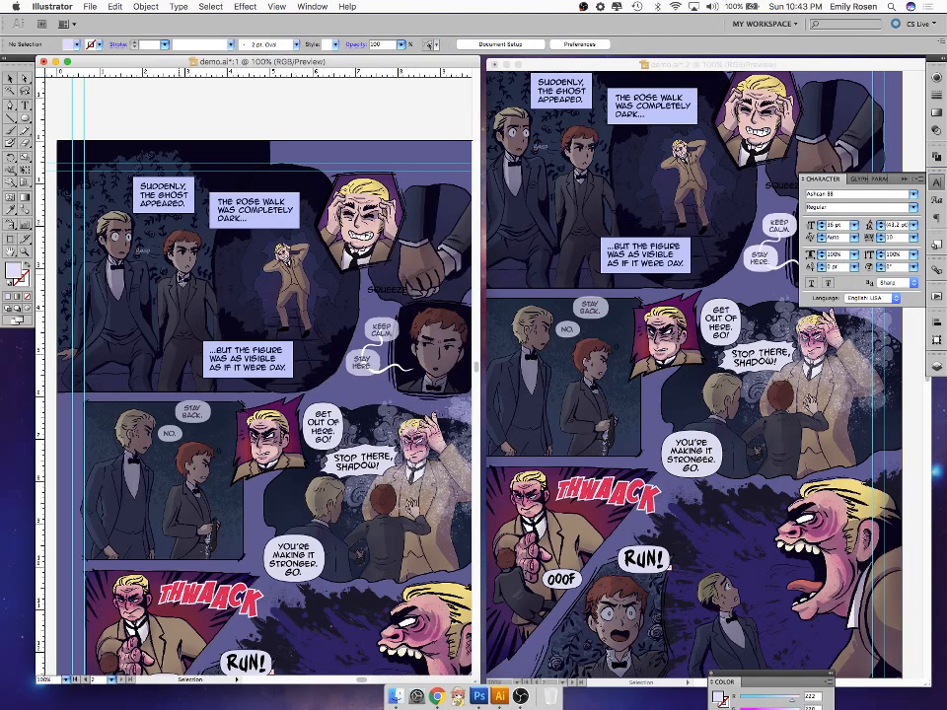
{"action": "left_click", "coordinate": [143, 252]}
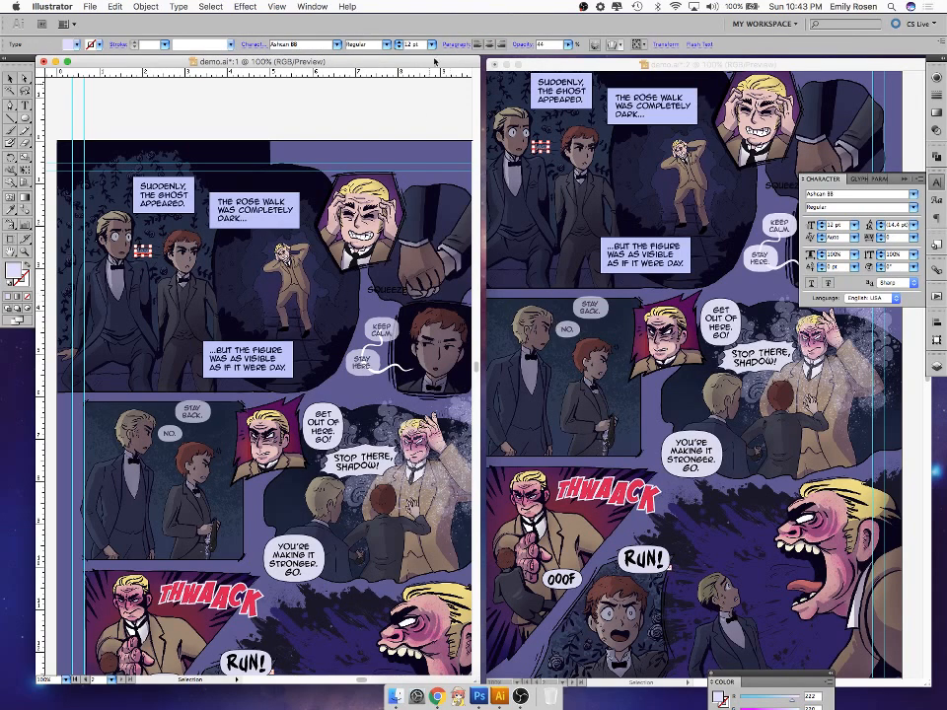
{"action": "left_click", "coordinate": [421, 123]}
- Collapse the Character settings so they no longer cover the page preview, leaving nothing selected
{"action": "left_click", "coordinate": [148, 253]}
{"action": "key", "text": "super+="}
{"action": "left_click", "coordinate": [702, 286]}
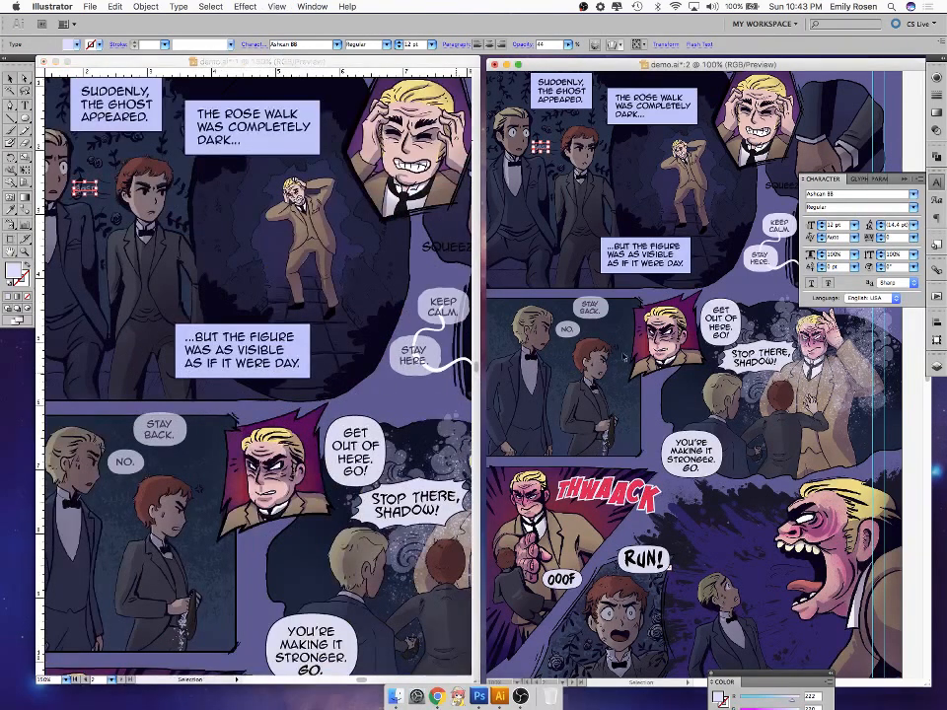
{"action": "left_click", "coordinate": [933, 184]}
{"action": "left_click", "coordinate": [711, 298]}
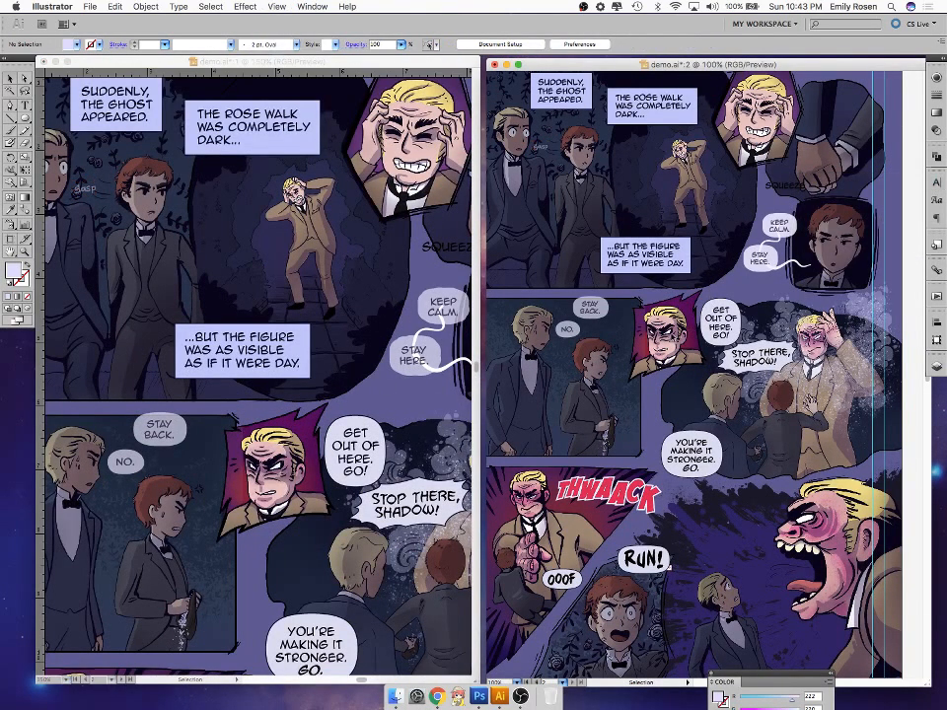
- Raise the gasp text's opacity to 78%
{"action": "left_click", "coordinate": [87, 189]}
{"action": "left_click", "coordinate": [85, 188]}
{"action": "left_click", "coordinate": [569, 46]}
{"action": "left_click", "coordinate": [555, 58]}
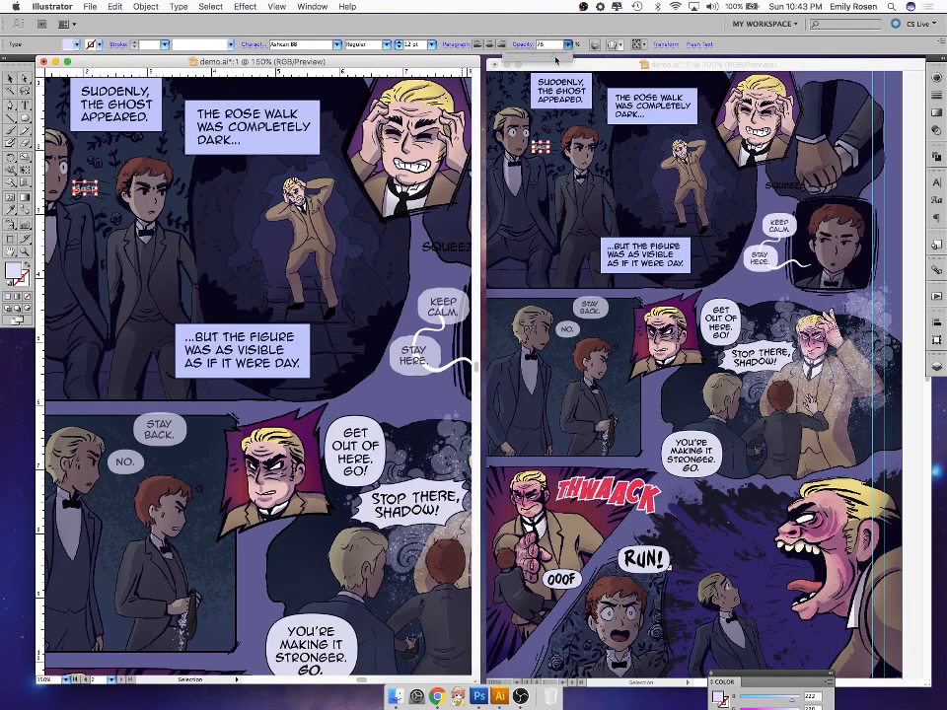
{"action": "left_click", "coordinate": [254, 228]}
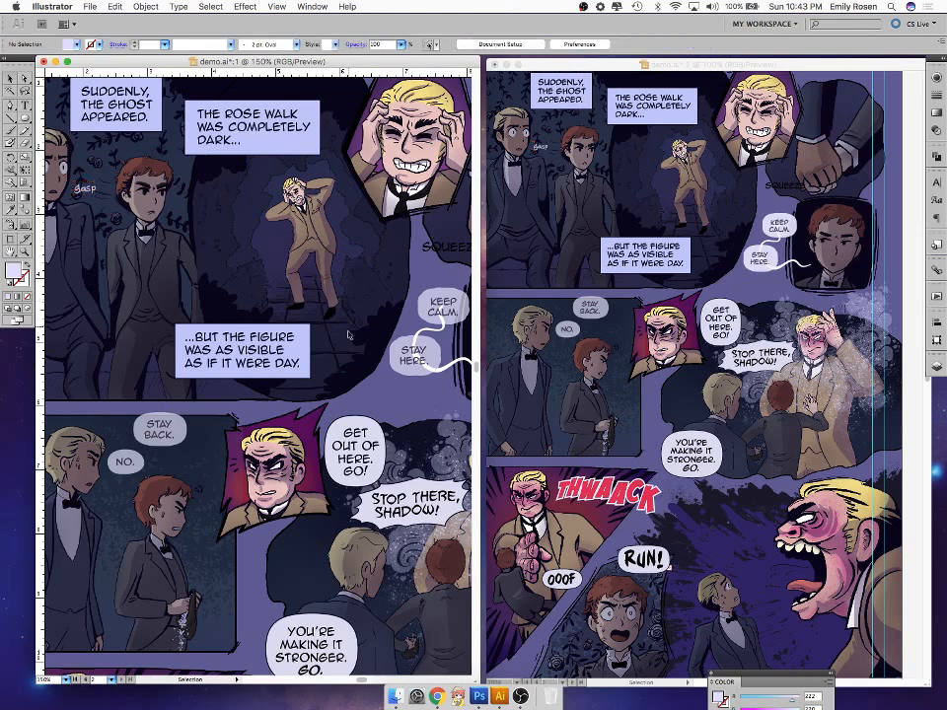
- Nudge the gasp text slightly down and to the left, and set its opacity to 72%
{"action": "left_click", "coordinate": [87, 190]}
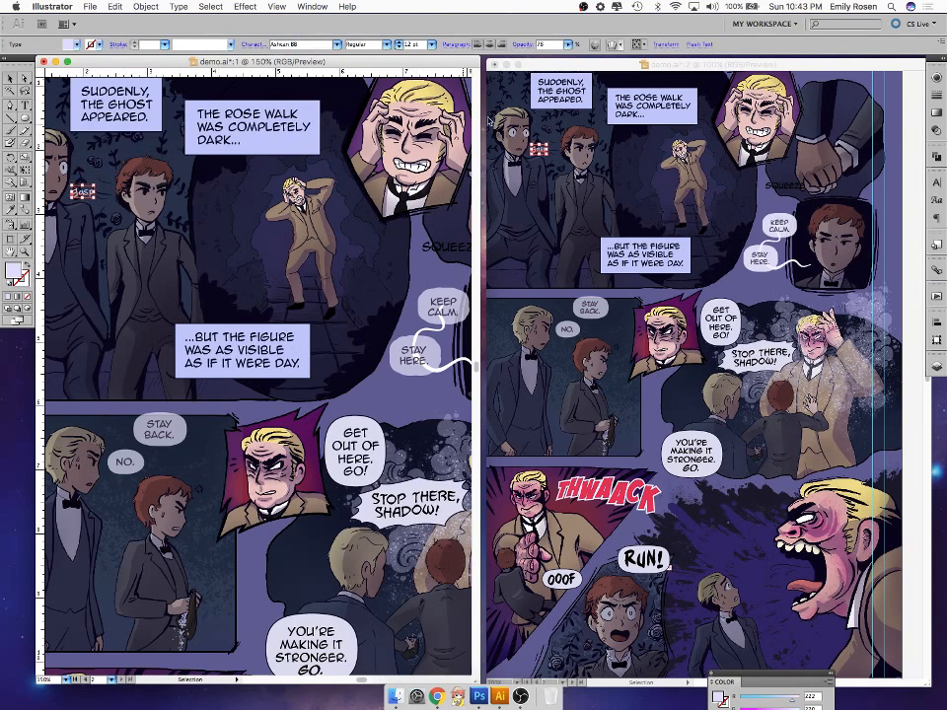
{"action": "left_click", "coordinate": [238, 192]}
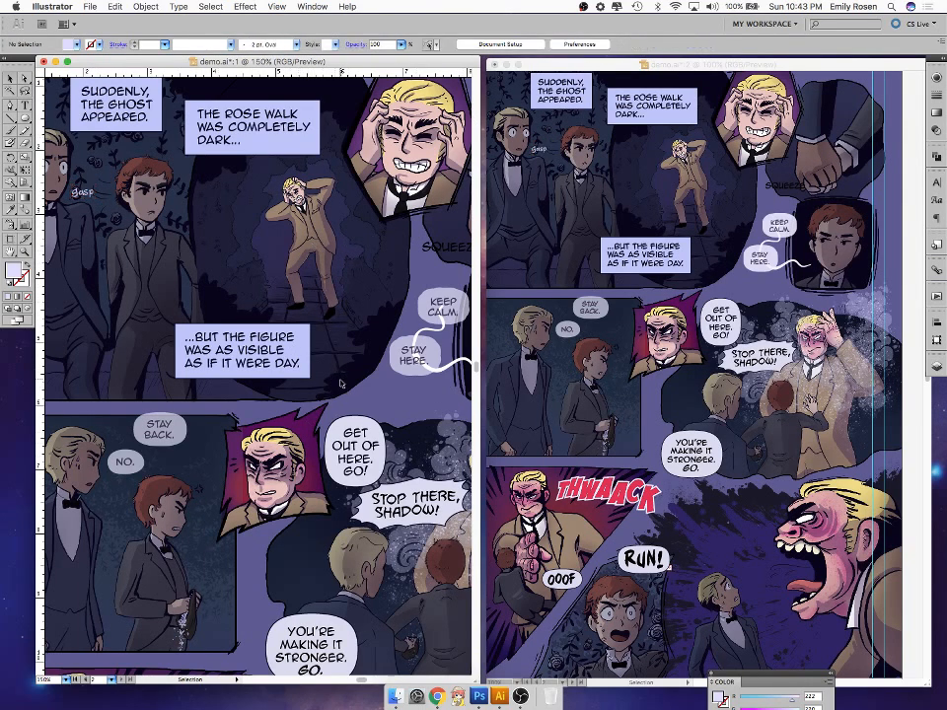
{"action": "left_click", "coordinate": [88, 193]}
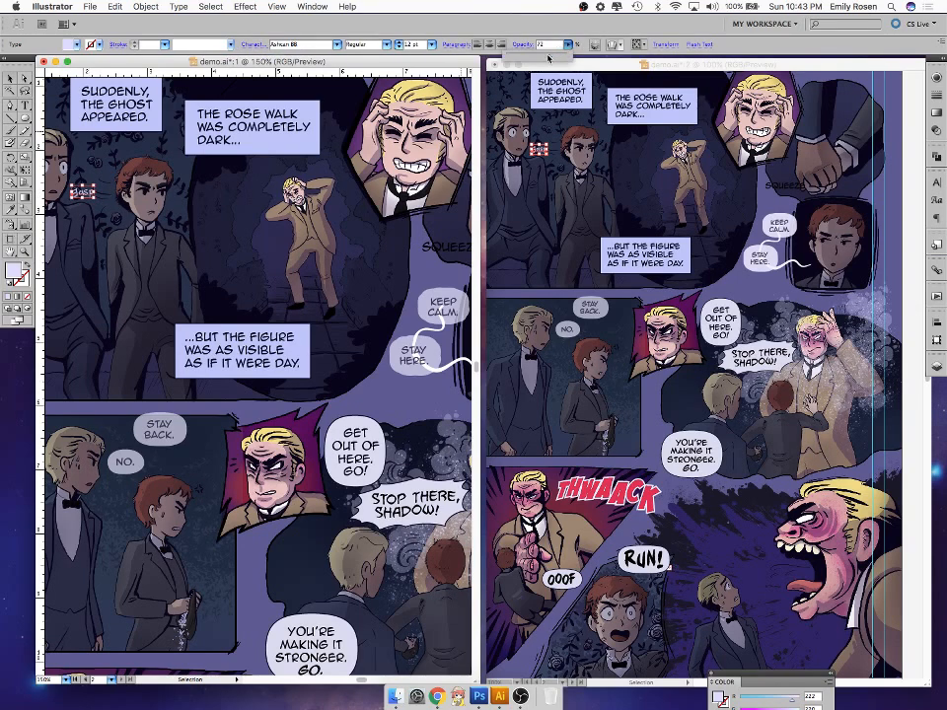
{"action": "left_click", "coordinate": [282, 515]}
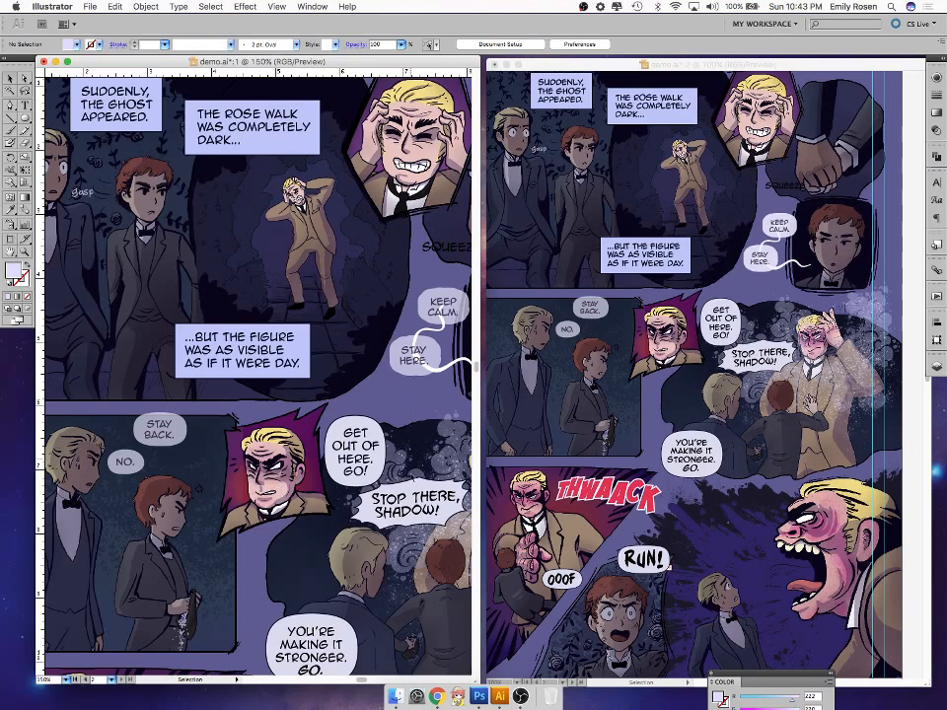
- Move the SQUEEZE text slightly right and down beneath the clasped hands
{"action": "scroll", "coordinate": [312, 341], "scroll_direction": "right", "scroll_amount": 10}
{"action": "scroll", "coordinate": [312, 340], "scroll_direction": "up", "scroll_amount": 5}
{"action": "left_click_drag", "start_coordinate": [320, 321], "coordinate": [340, 331]}
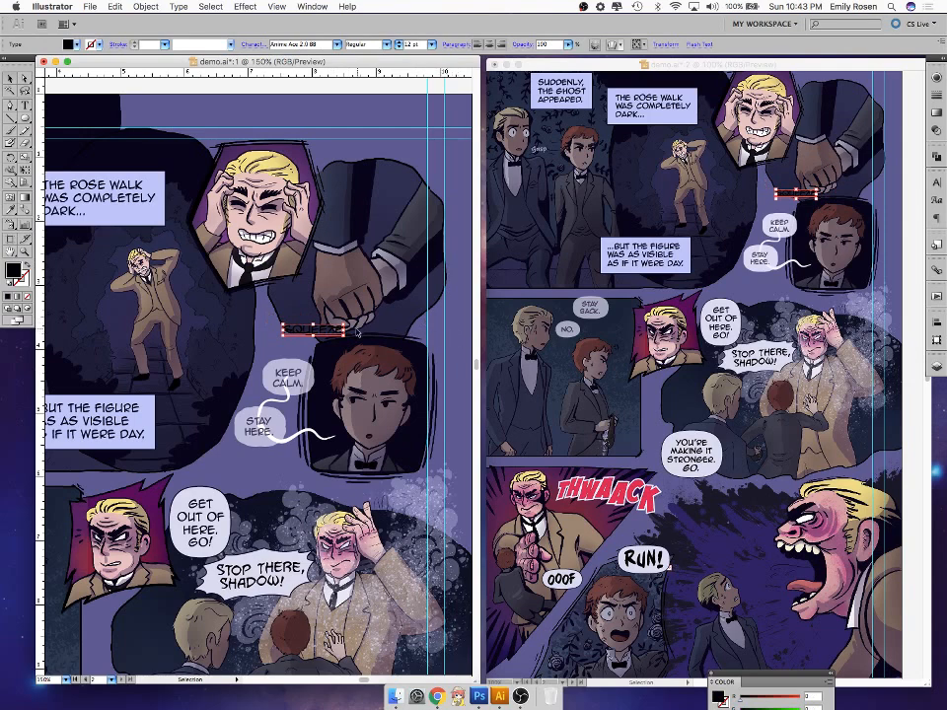
{"action": "left_click", "coordinate": [242, 479]}
- Draw a small triangular tail with the Pen tool from the NO. balloon down toward the blond man
{"action": "left_click_drag", "start_coordinate": [236, 542], "coordinate": [403, 333]}
{"action": "left_click_drag", "start_coordinate": [215, 498], "coordinate": [365, 512]}
{"action": "left_click_drag", "start_coordinate": [10, 105], "coordinate": [66, 110]}
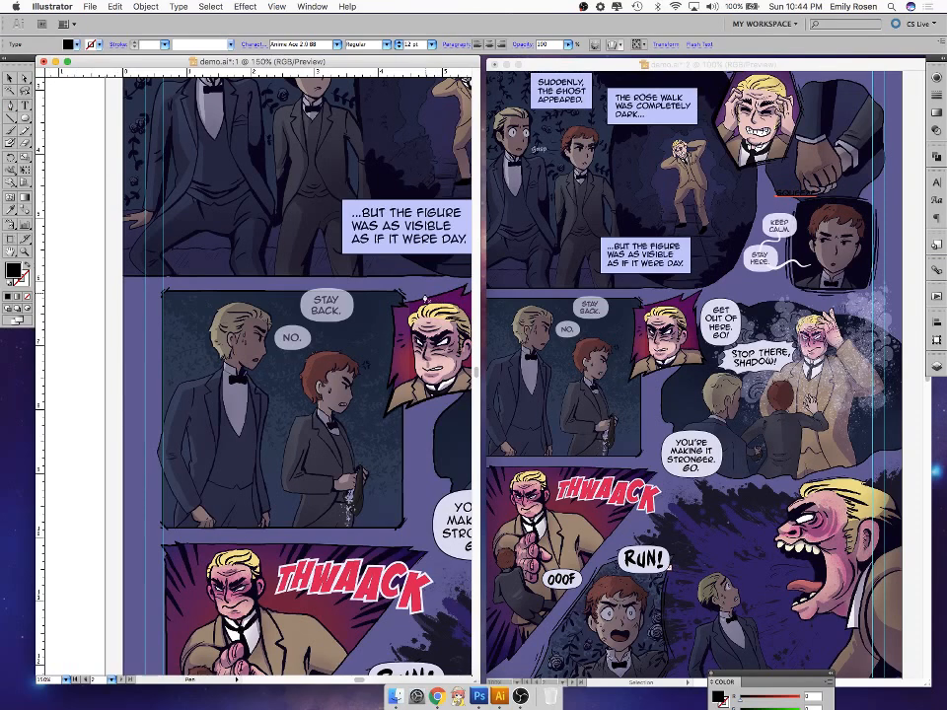
{"action": "left_click", "coordinate": [291, 341]}
{"action": "left_click", "coordinate": [284, 360]}
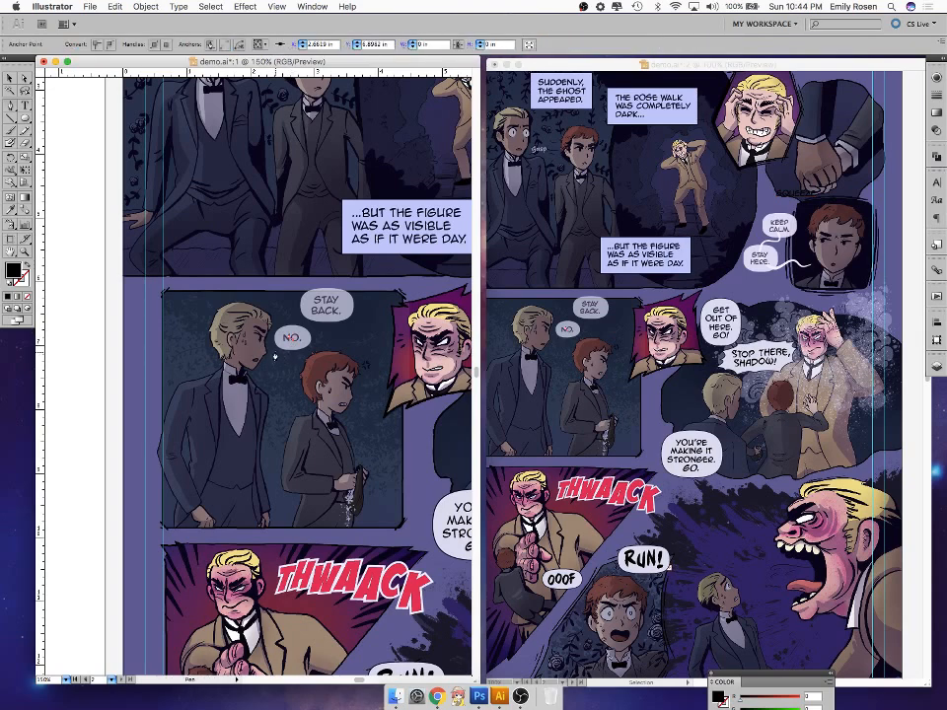
{"action": "left_click", "coordinate": [275, 353]}
{"action": "left_click", "coordinate": [11, 78]}
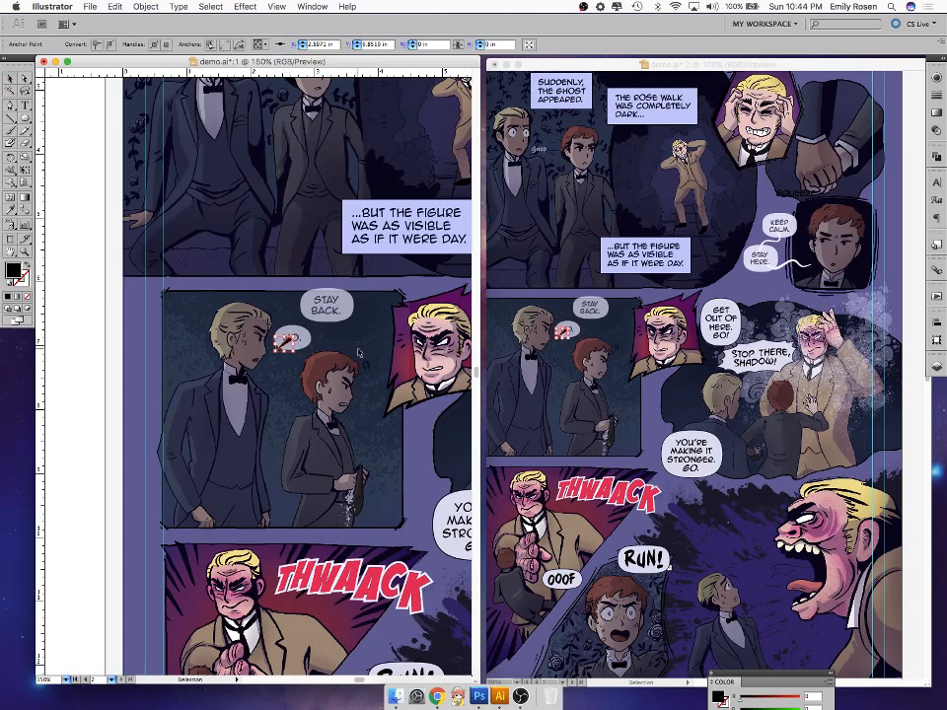
{"action": "left_click", "coordinate": [359, 357]}
{"action": "left_click", "coordinate": [286, 343]}
{"action": "key", "text": "Delete"}
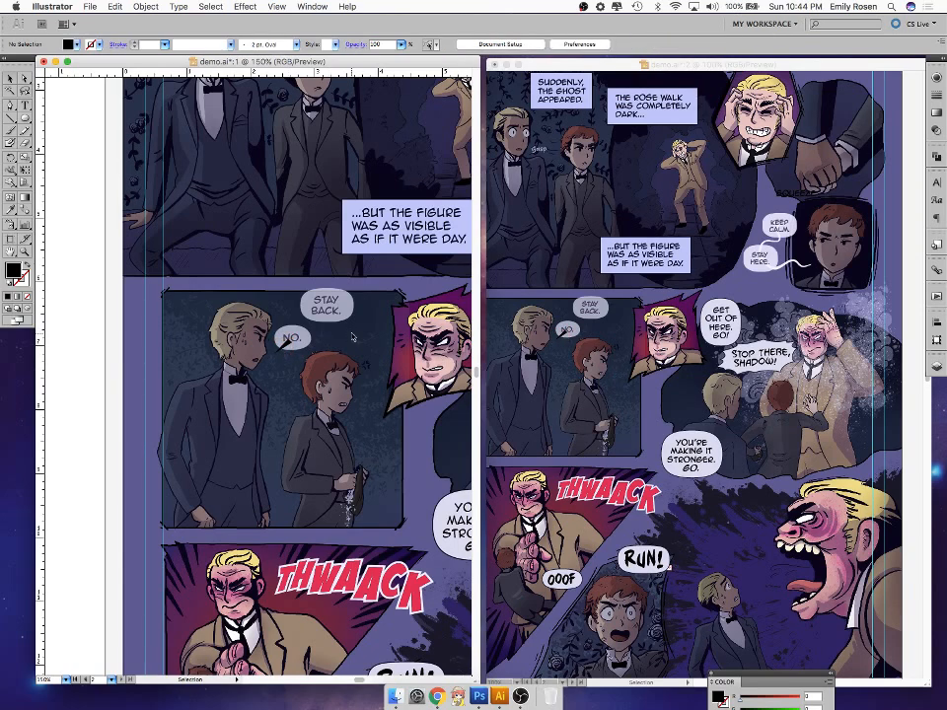
- Reshape the NO. balloon's tail to about 0.36 in wide and 0.29 in high by adjusting its anchor points
{"action": "left_click", "coordinate": [25, 79]}
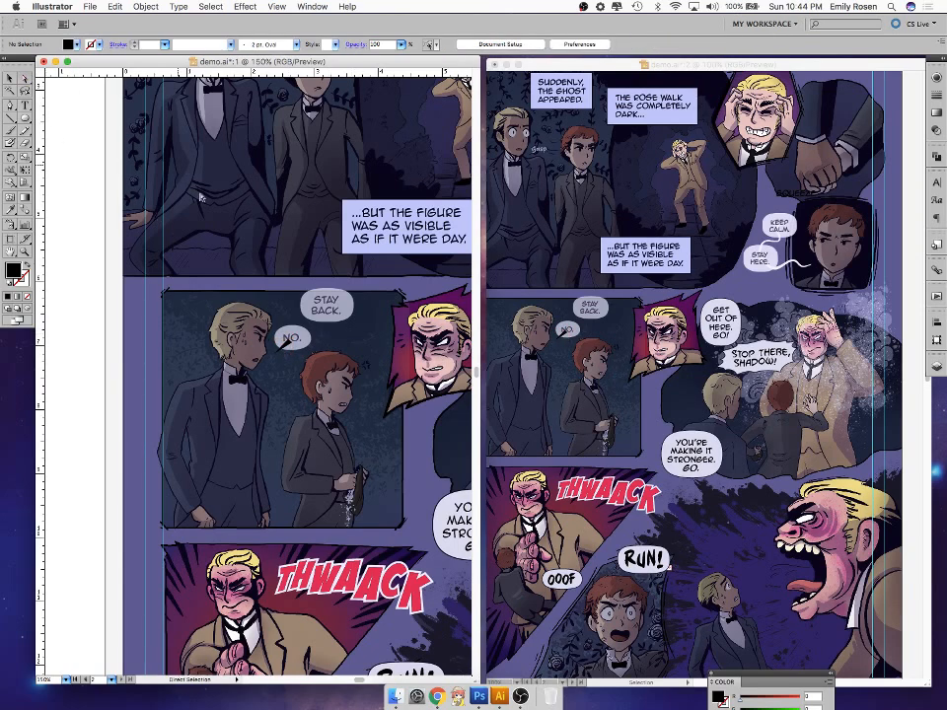
{"action": "left_click", "coordinate": [298, 348]}
{"action": "left_click_drag", "start_coordinate": [295, 343], "coordinate": [297, 336]}
{"action": "left_click", "coordinate": [328, 336]}
{"action": "key", "text": "v"}
{"action": "left_click", "coordinate": [279, 353]}
{"action": "key", "text": "a"}
{"action": "mouse_move", "coordinate": [275, 355]}
{"action": "left_mouse_down"}
{"action": "mouse_move", "coordinate": [260, 357]}
{"action": "mouse_move", "coordinate": [274, 355]}
{"action": "left_mouse_up"}
{"action": "left_click", "coordinate": [291, 359]}
{"action": "left_click", "coordinate": [290, 341]}
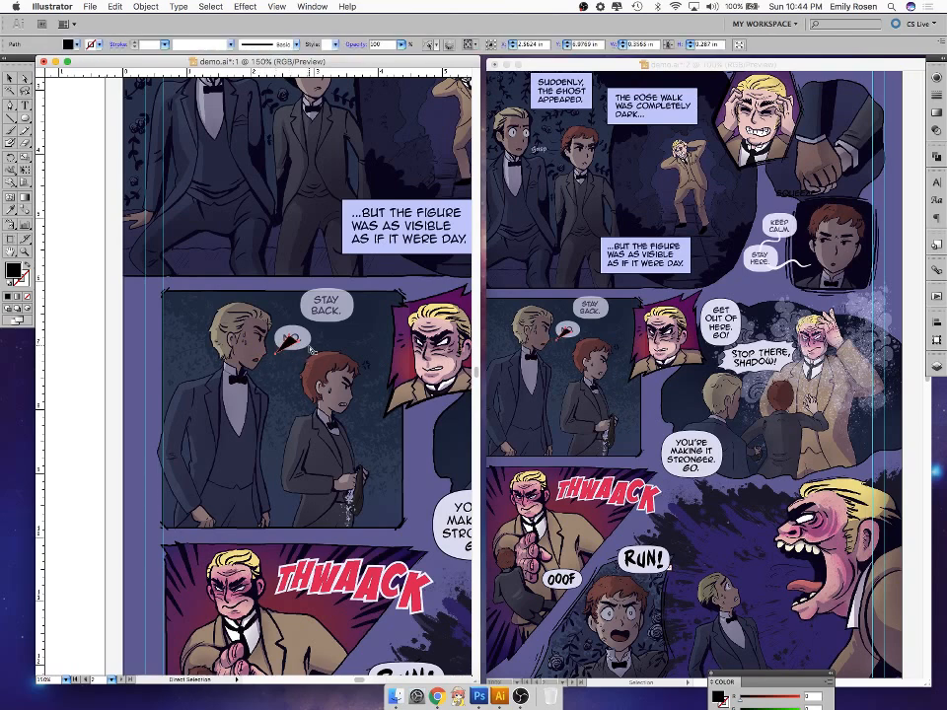
- Match the tail's fill and opacity to the NO. balloon with the Eyedropper
{"action": "key", "text": "i"}
{"action": "left_click", "coordinate": [303, 329]}
{"action": "left_click", "coordinate": [12, 80]}
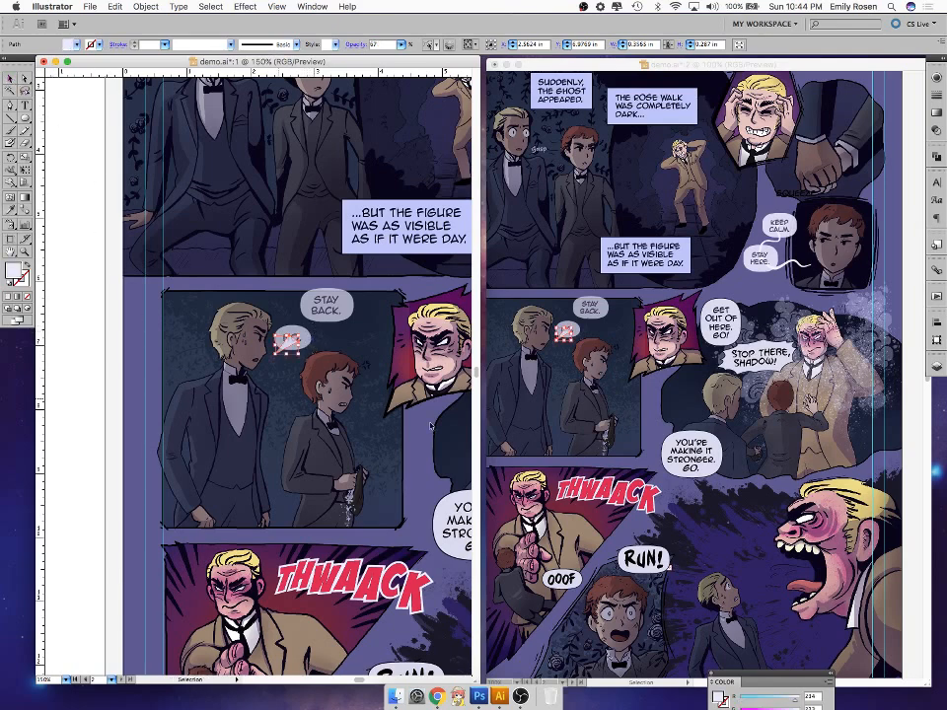
- Move the NO. balloon's tail from the cool text layer to the bubbles layer, pasting it in front in the same place
{"action": "left_click", "coordinate": [935, 365]}
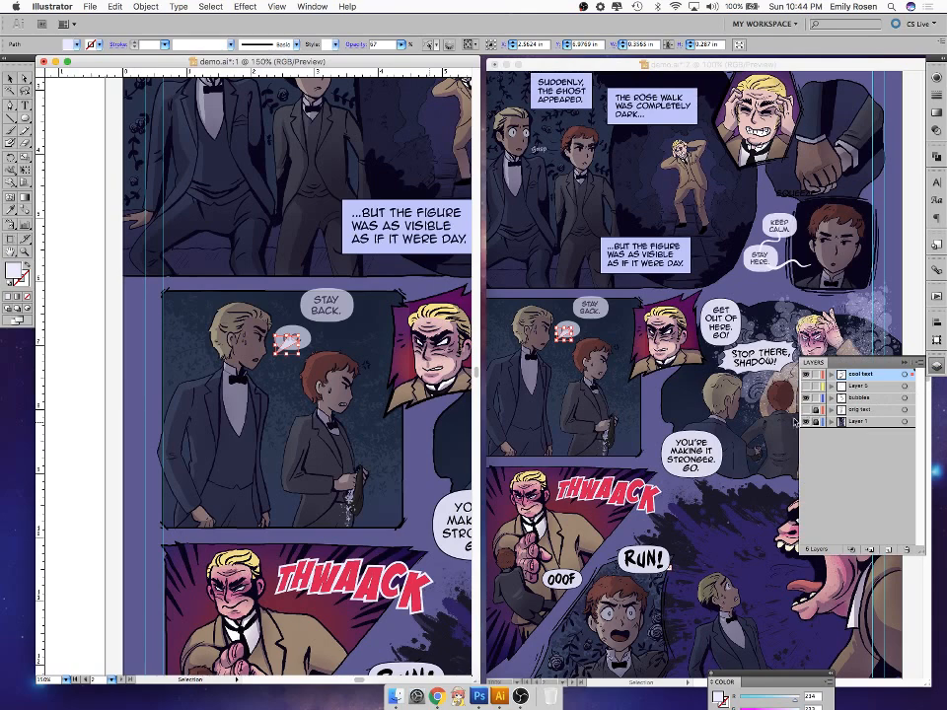
{"action": "key", "text": "super+x"}
{"action": "left_click", "coordinate": [872, 399]}
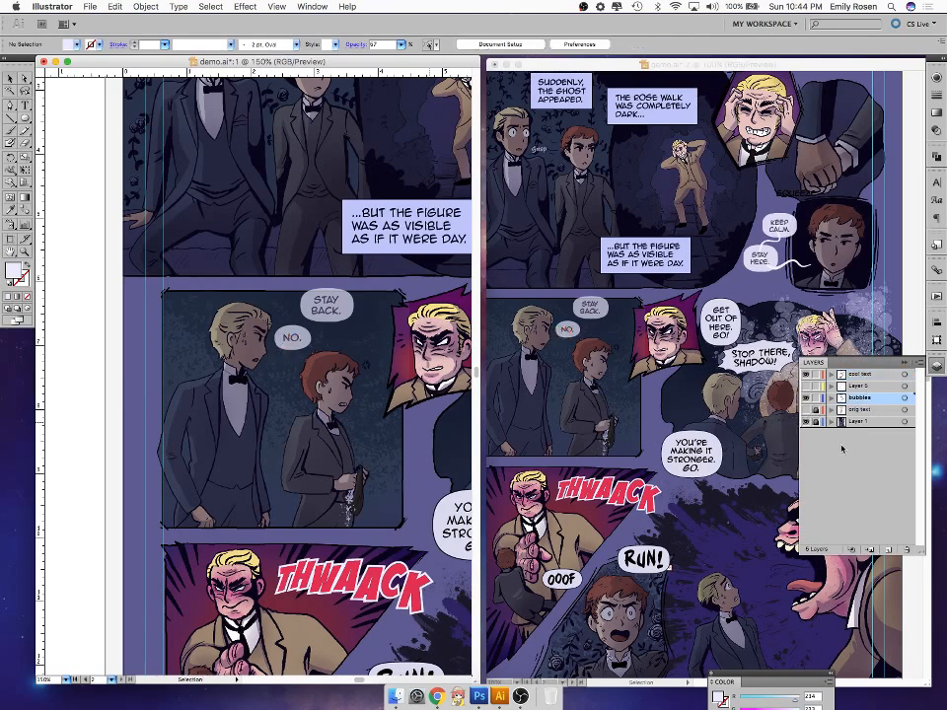
{"action": "key", "text": "super+f"}
{"action": "key", "text": "super+z"}
{"action": "key", "text": "super+f"}
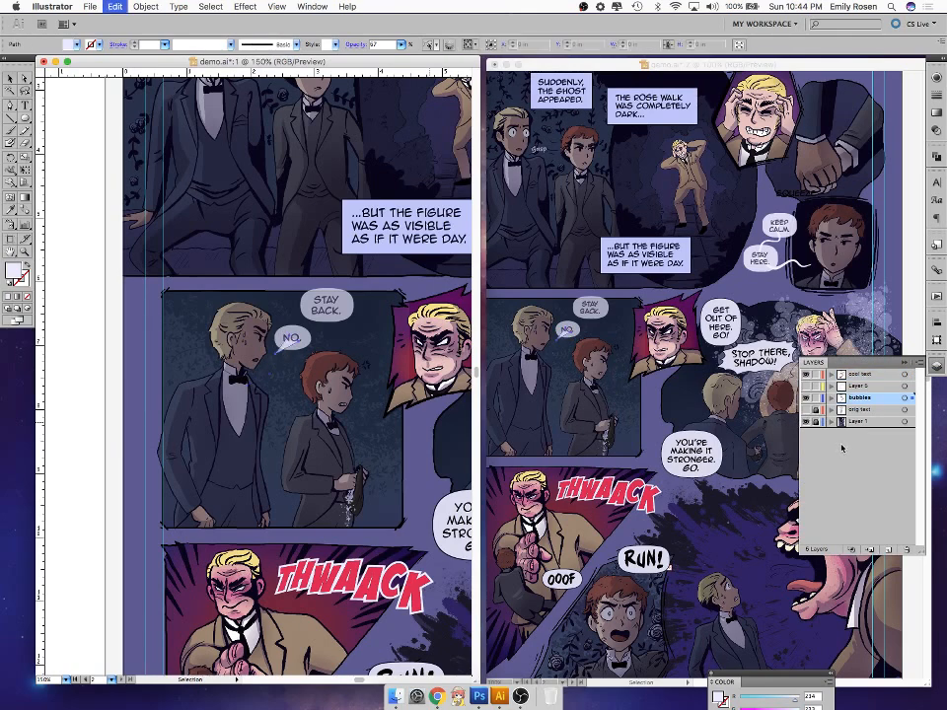
{"action": "key", "text": "super+shift+a"}
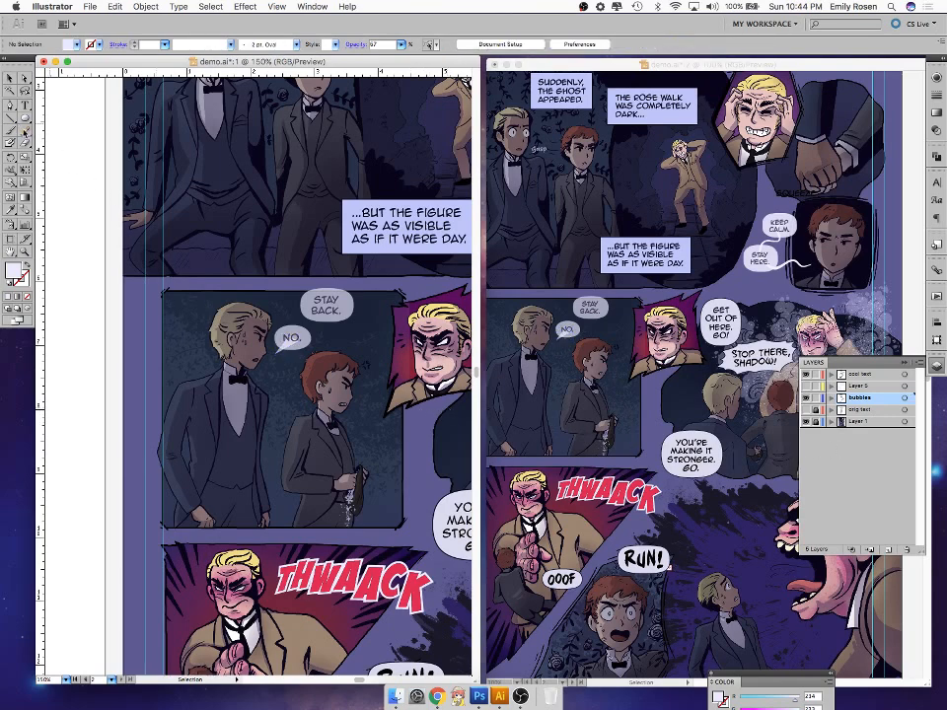
{"action": "left_click_drag", "start_coordinate": [28, 132], "coordinate": [74, 132]}
{"action": "left_click", "coordinate": [13, 104]}
{"action": "left_click", "coordinate": [330, 311]}
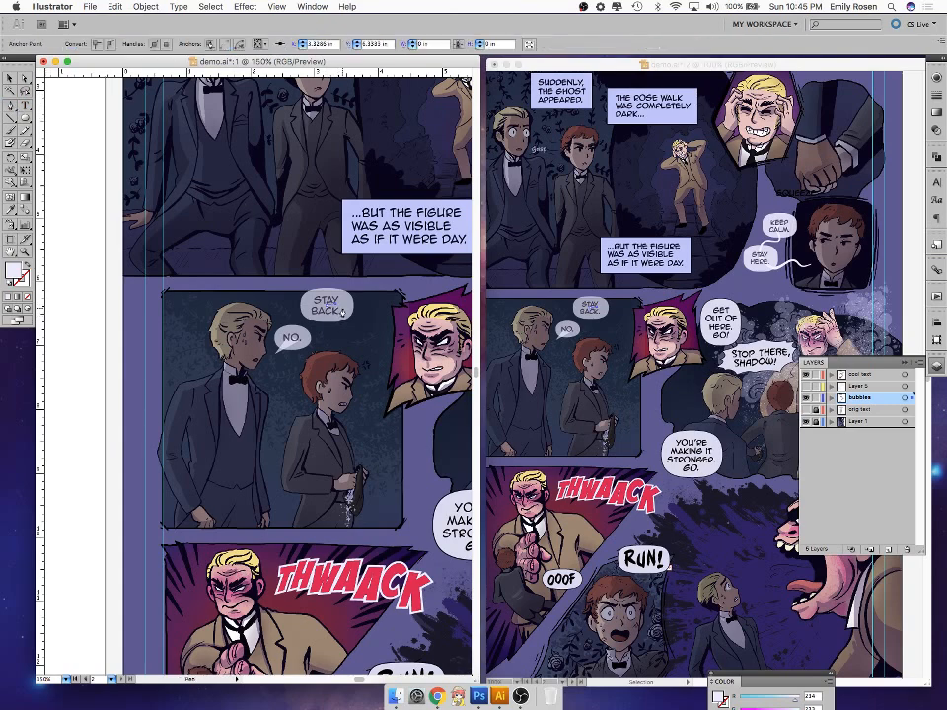
{"action": "key", "text": "super+z"}
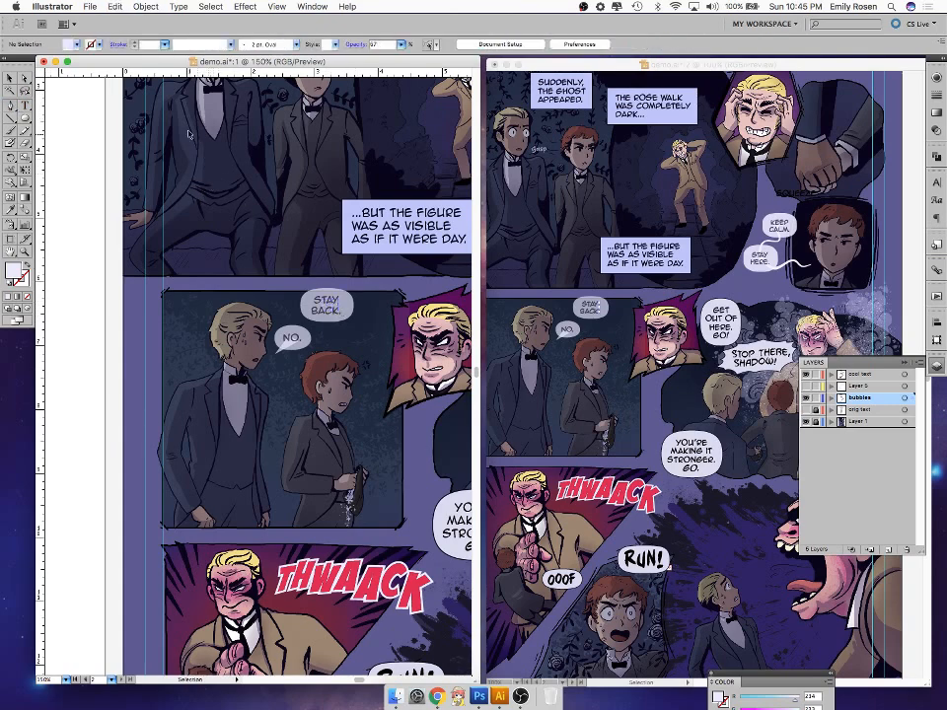
- Draw a wavy white-stroked Pencil line, about 0.31 in wide and 0.66 in high, from the STAY BACK. balloon toward the red-haired man
{"action": "left_click", "coordinate": [25, 131]}
{"action": "mouse_move", "coordinate": [326, 327]}
{"action": "left_mouse_down"}
{"action": "mouse_move", "coordinate": [343, 335]}
{"action": "mouse_move", "coordinate": [341, 347]}
{"action": "left_mouse_up"}
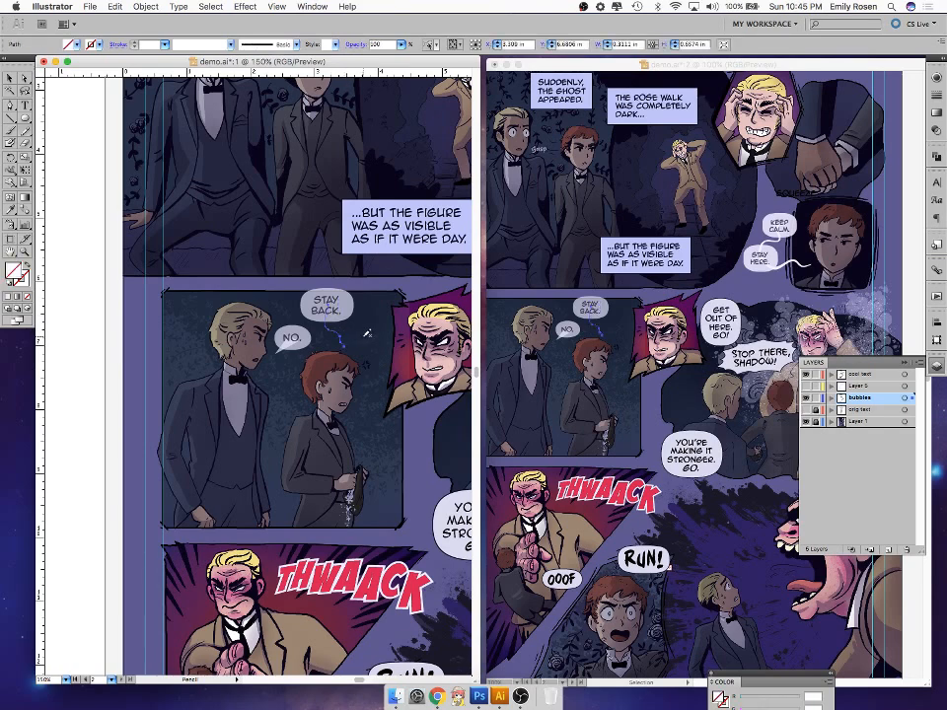
{"action": "left_click", "coordinate": [10, 78]}
{"action": "left_click", "coordinate": [24, 78]}
{"action": "double_click", "coordinate": [23, 277]}
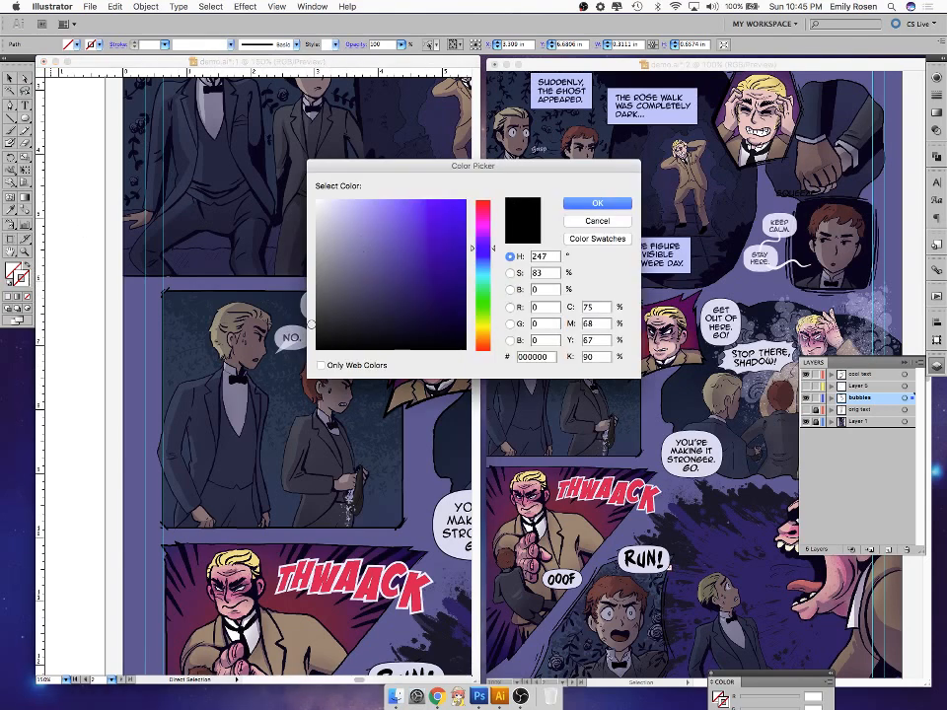
{"action": "left_click", "coordinate": [318, 201]}
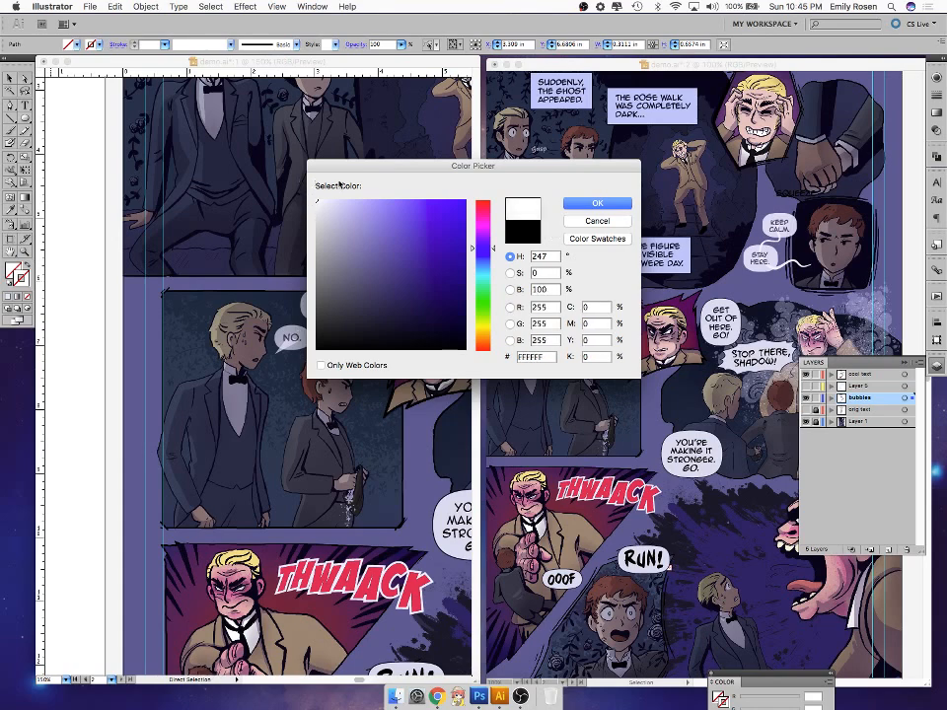
{"action": "left_click", "coordinate": [602, 204]}
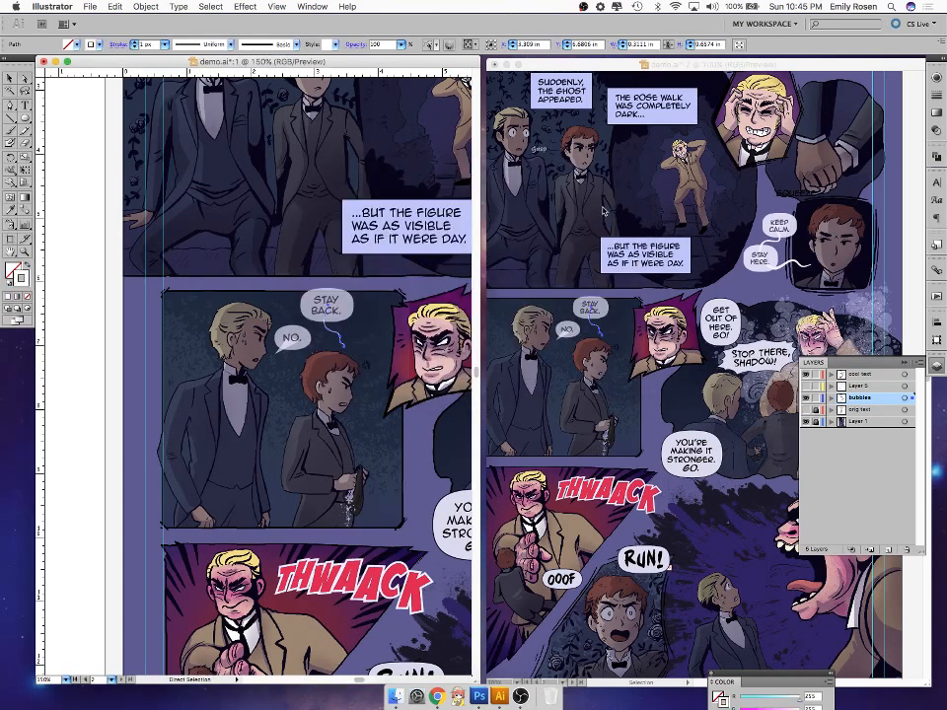
- Duplicate the wavy line in front and offset one copy slightly to form the two sides of the tail
{"action": "key", "text": "super+equal"}
{"action": "key", "text": "super+equal"}
{"action": "key", "text": "super+equal"}
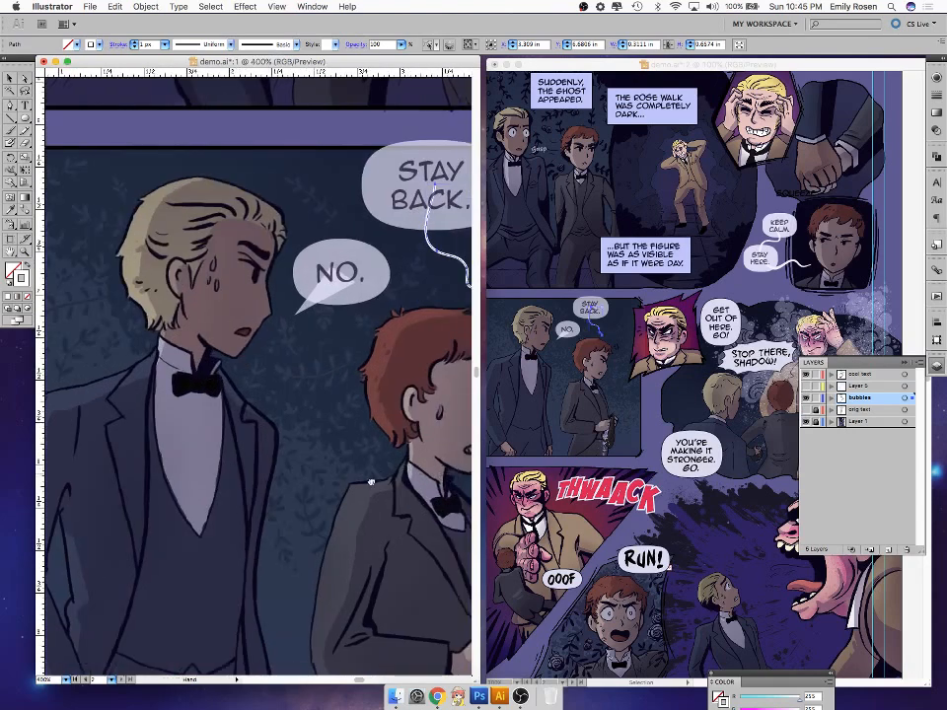
{"action": "left_click_drag", "start_coordinate": [387, 477], "coordinate": [199, 581]}
{"action": "key", "text": "super+c"}
{"action": "key", "text": "super+f"}
{"action": "left_click_drag", "start_coordinate": [281, 367], "coordinate": [283, 335]}
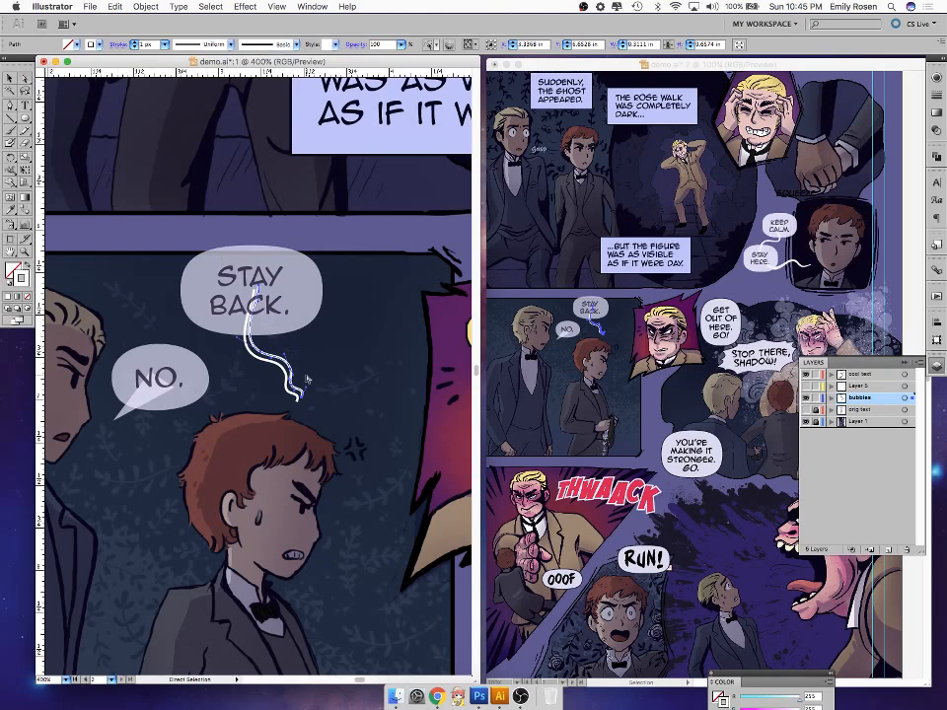
- Join the two wavy lines at their lower and upper ends with the Pen tool to close the tail outline
{"action": "left_click_drag", "start_coordinate": [9, 102], "coordinate": [61, 115]}
{"action": "left_click", "coordinate": [305, 406]}
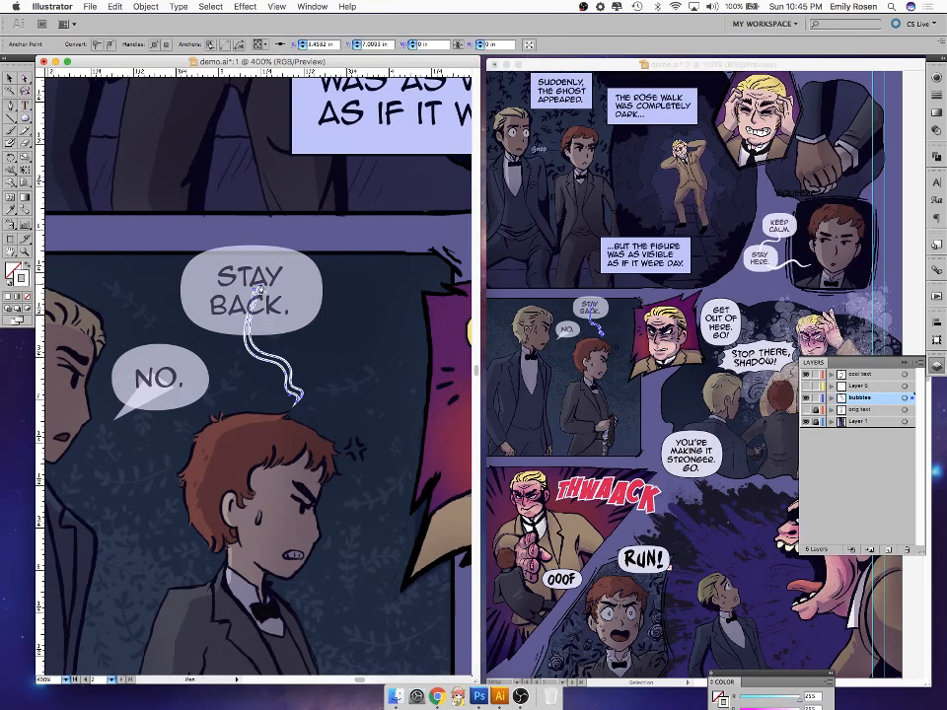
{"action": "left_click", "coordinate": [259, 289]}
{"action": "left_click", "coordinate": [254, 293]}
{"action": "key", "text": "a"}
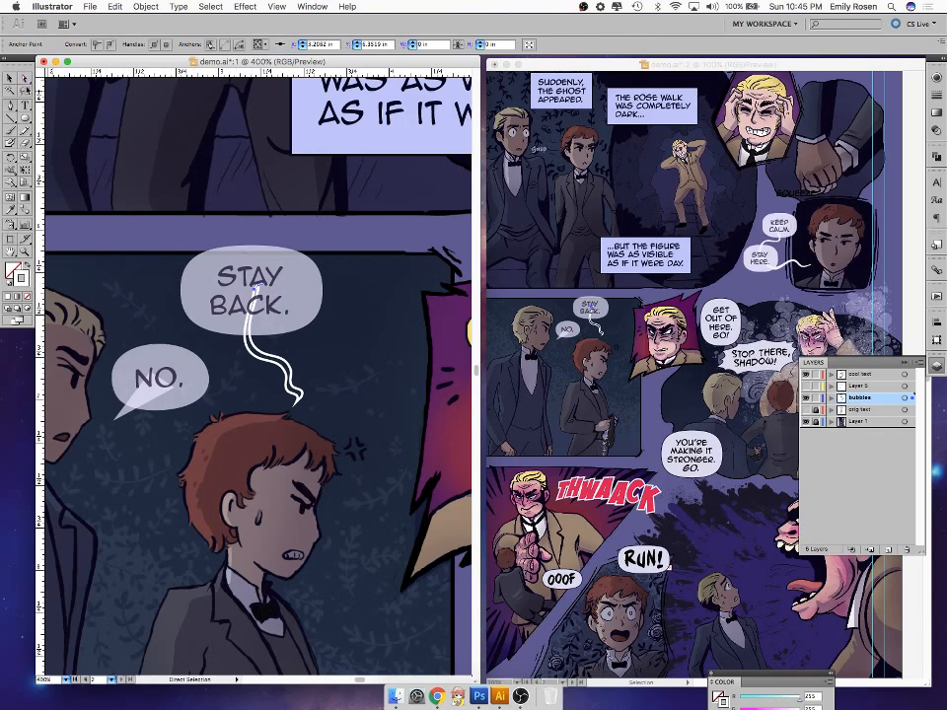
{"action": "key", "text": "p"}
{"action": "key", "text": "a"}
{"action": "left_click", "coordinate": [299, 400]}
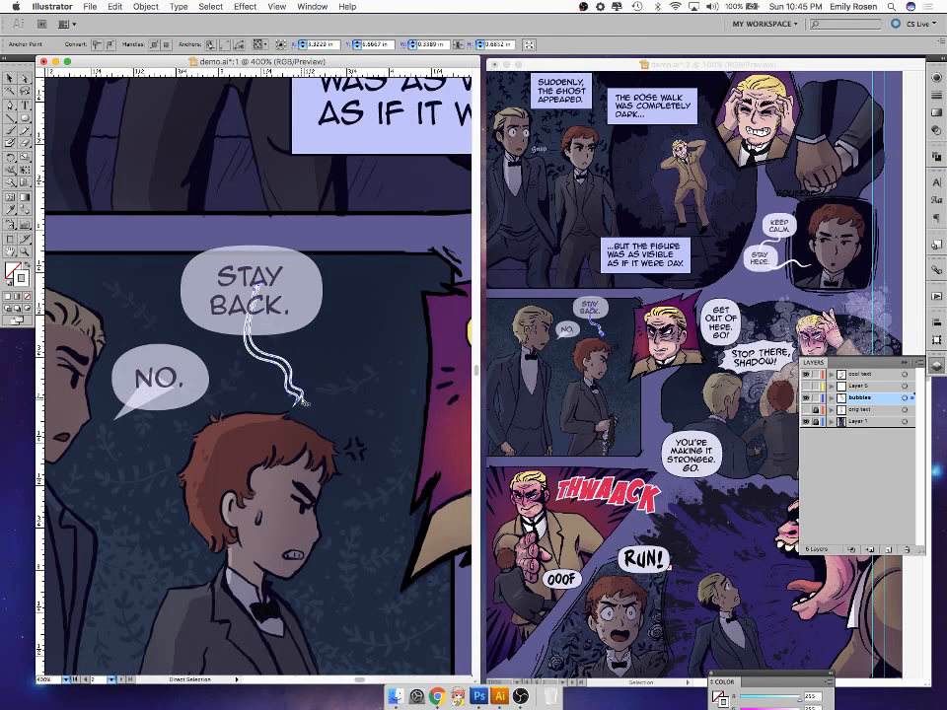
{"action": "left_click_drag", "start_coordinate": [10, 105], "coordinate": [55, 118]}
{"action": "left_click", "coordinate": [297, 404]}
{"action": "key", "text": "a"}
{"action": "left_click_drag", "start_coordinate": [303, 396], "coordinate": [299, 400]}
{"action": "key", "text": "super+z"}
{"action": "key", "text": "super+z"}
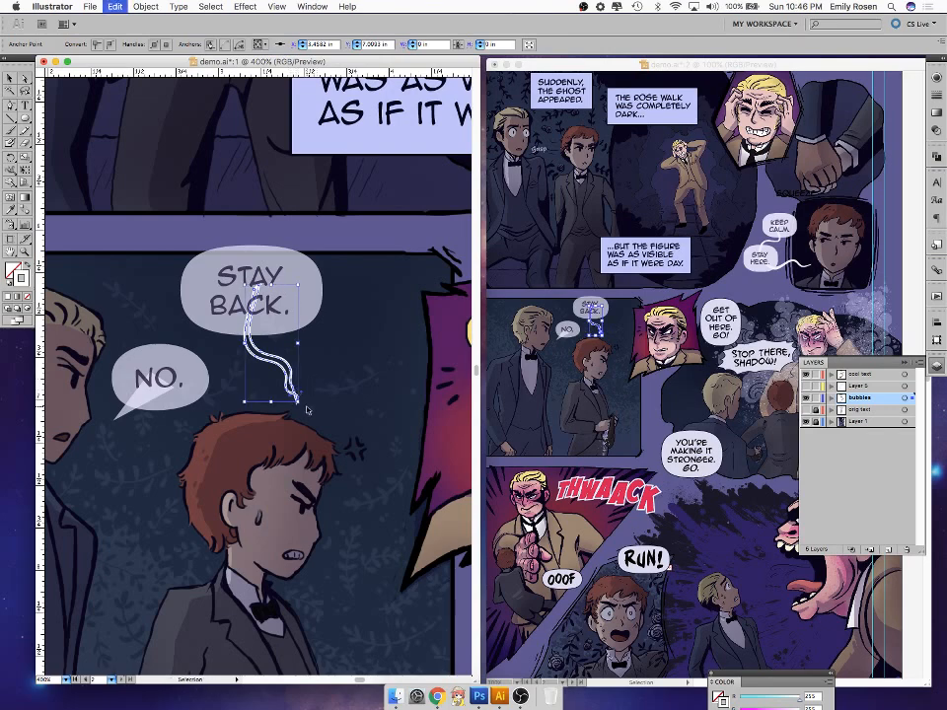
{"action": "key", "text": "super+z"}
{"action": "left_click", "coordinate": [190, 219]}
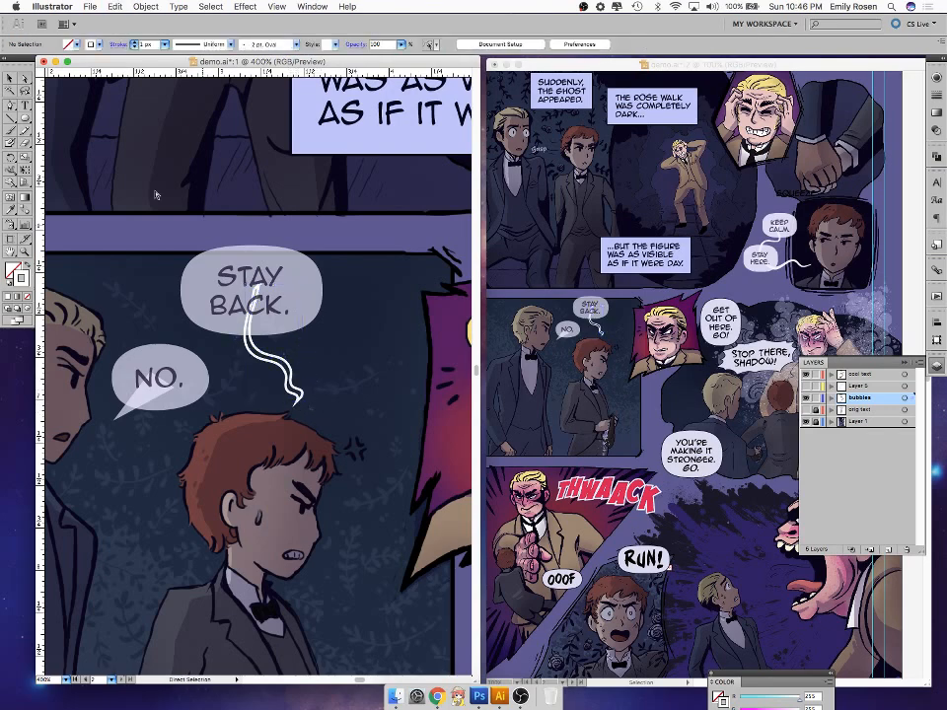
- Delete the extra anchor point at the lower end of the STAY BACK. tail and pull its tip out to the right
{"action": "left_click", "coordinate": [299, 399]}
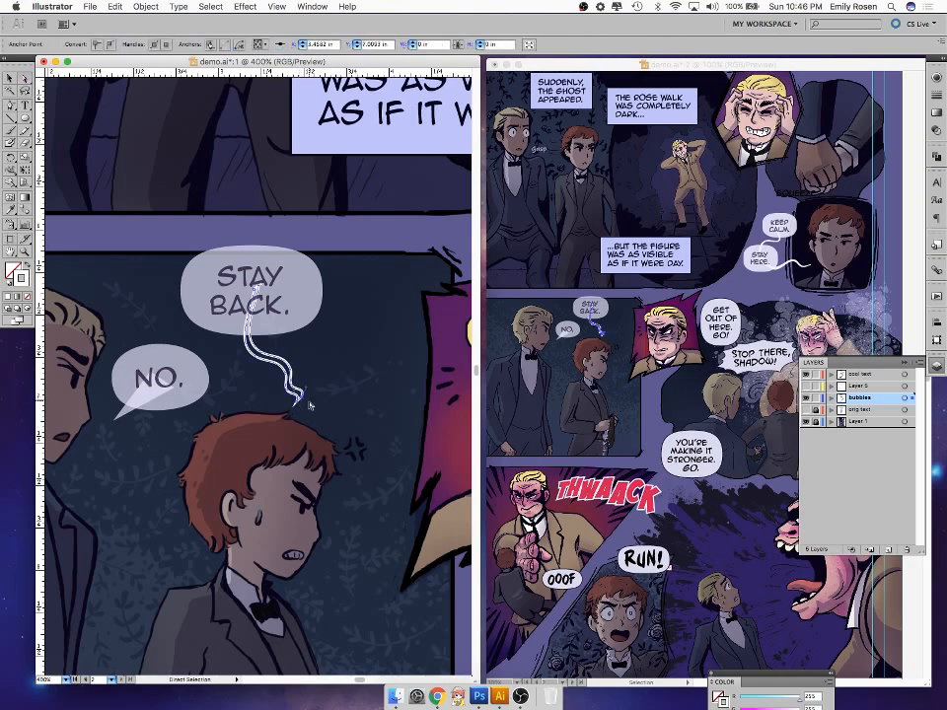
{"action": "left_click_drag", "start_coordinate": [299, 403], "coordinate": [304, 405]}
{"action": "key", "text": "Delete"}
{"action": "key", "text": "minus"}
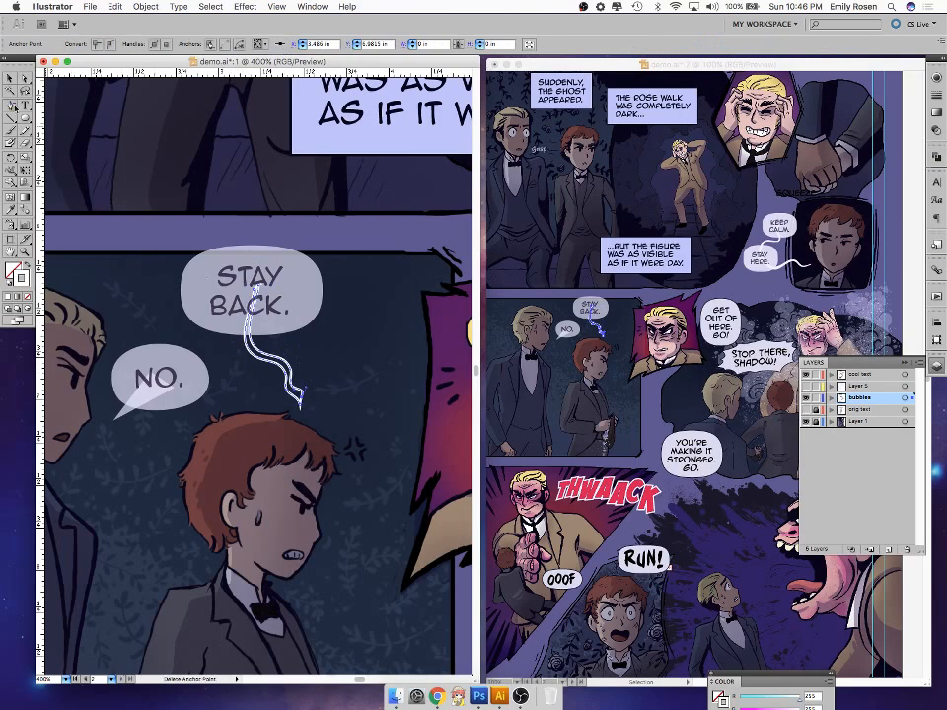
{"action": "left_click", "coordinate": [303, 404]}
{"action": "left_click", "coordinate": [25, 79]}
{"action": "left_click", "coordinate": [315, 403]}
{"action": "left_click", "coordinate": [298, 403]}
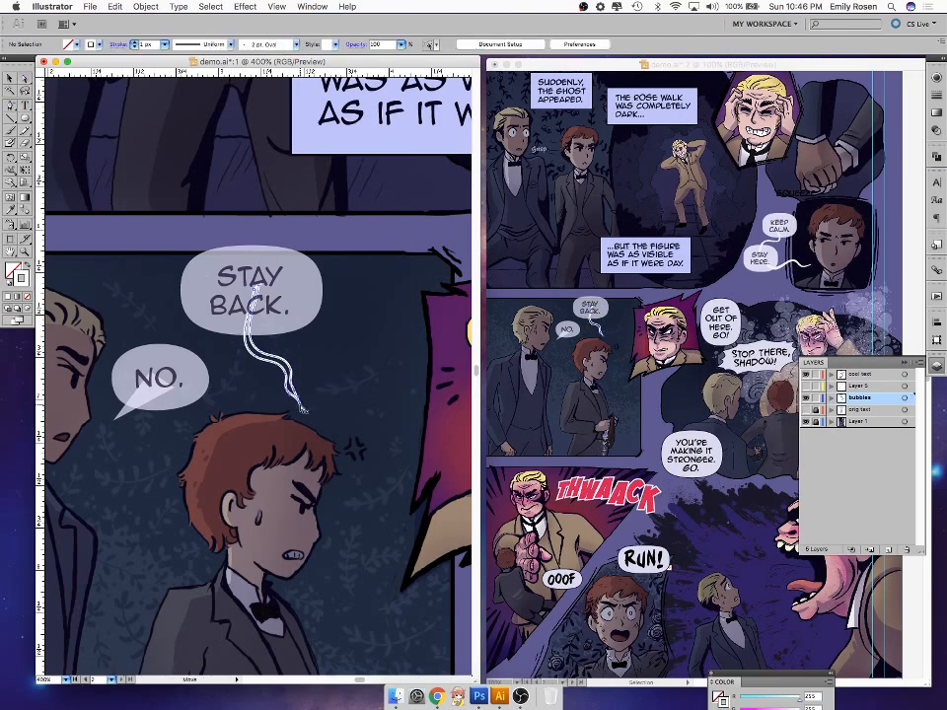
{"action": "left_click_drag", "start_coordinate": [300, 403], "coordinate": [327, 402]}
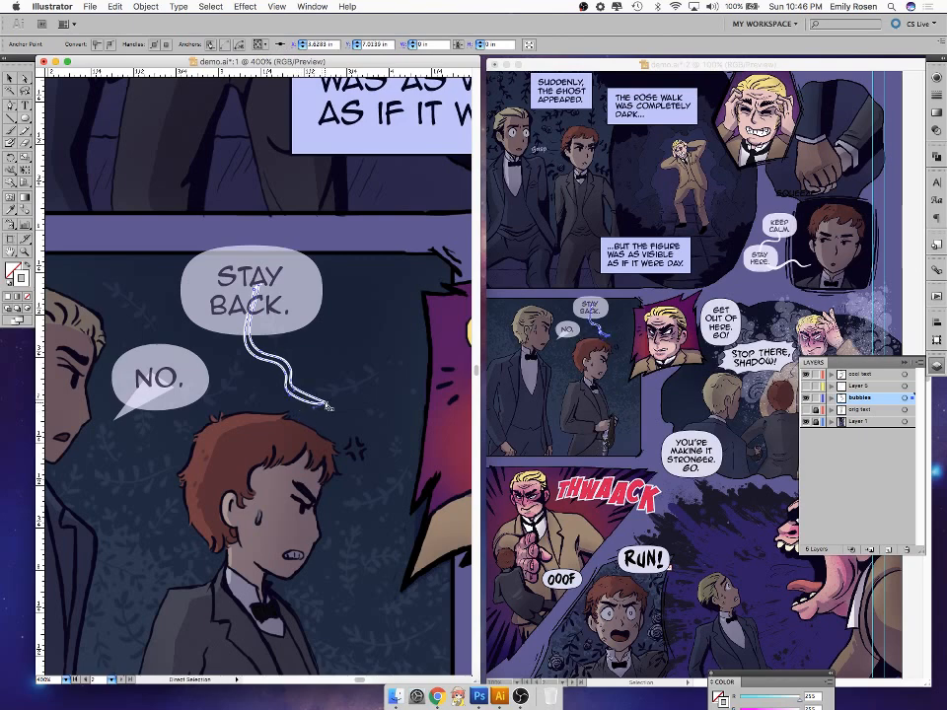
- Shape the tail's lower end into a sharp point just above the red-haired man's head, making the tail about 0.36 by 0.72 in
{"action": "left_click_drag", "start_coordinate": [10, 103], "coordinate": [69, 125]}
{"action": "left_click", "coordinate": [327, 404]}
{"action": "left_click", "coordinate": [27, 79]}
{"action": "left_click_drag", "start_coordinate": [325, 403], "coordinate": [304, 402]}
{"action": "key", "text": "shift+c"}
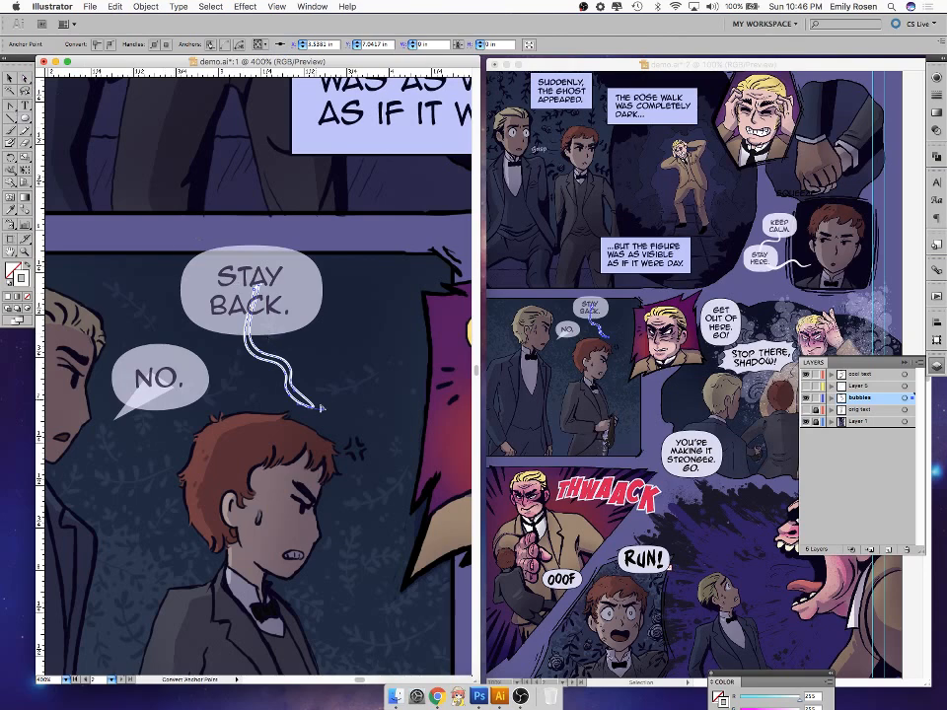
{"action": "left_click_drag", "start_coordinate": [325, 414], "coordinate": [311, 399]}
{"action": "key", "text": "super+z"}
{"action": "key", "text": "a"}
{"action": "mouse_move", "coordinate": [319, 415]}
{"action": "left_mouse_down"}
{"action": "mouse_move", "coordinate": [304, 396]}
{"action": "mouse_move", "coordinate": [310, 405]}
{"action": "left_mouse_up"}
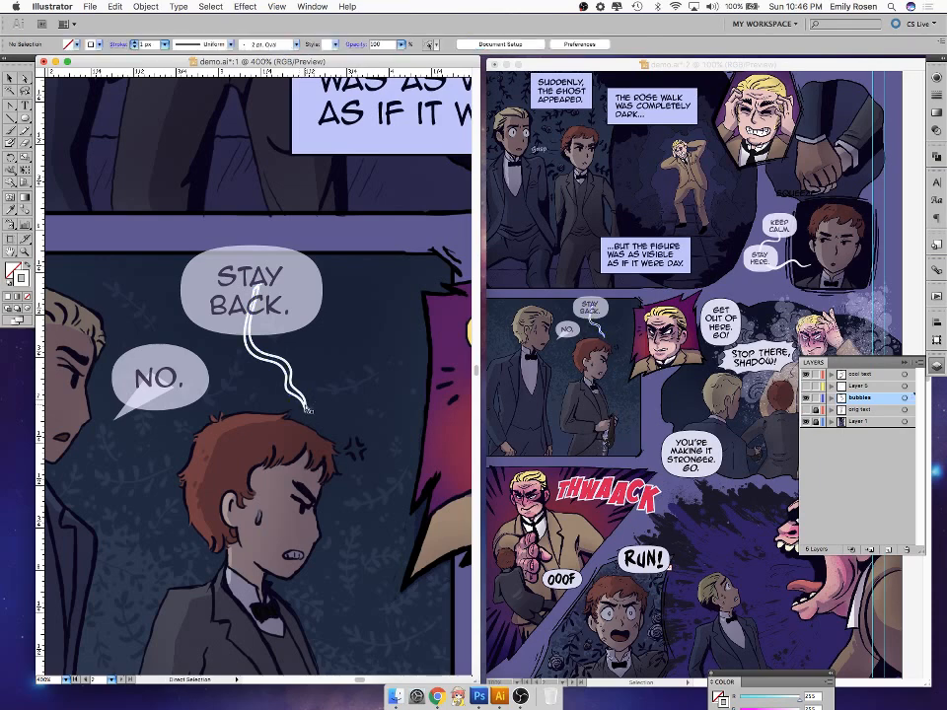
{"action": "mouse_move", "coordinate": [309, 404]}
{"action": "left_mouse_down"}
{"action": "mouse_move", "coordinate": [309, 414]}
{"action": "mouse_move", "coordinate": [305, 405]}
{"action": "left_mouse_up"}
- Widen the tail's base inside the STAY BACK. balloon and adjust its lower bend, making the tail about 0.39 in wide and 0.73 in high
{"action": "left_click", "coordinate": [344, 391]}
{"action": "left_click", "coordinate": [251, 334]}
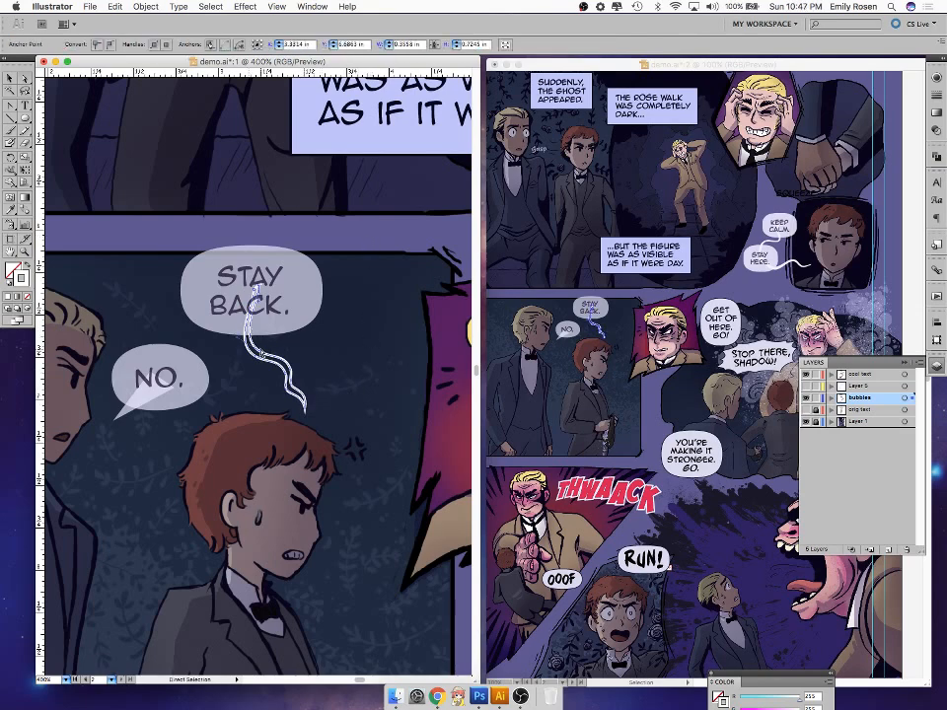
{"action": "left_click", "coordinate": [254, 293]}
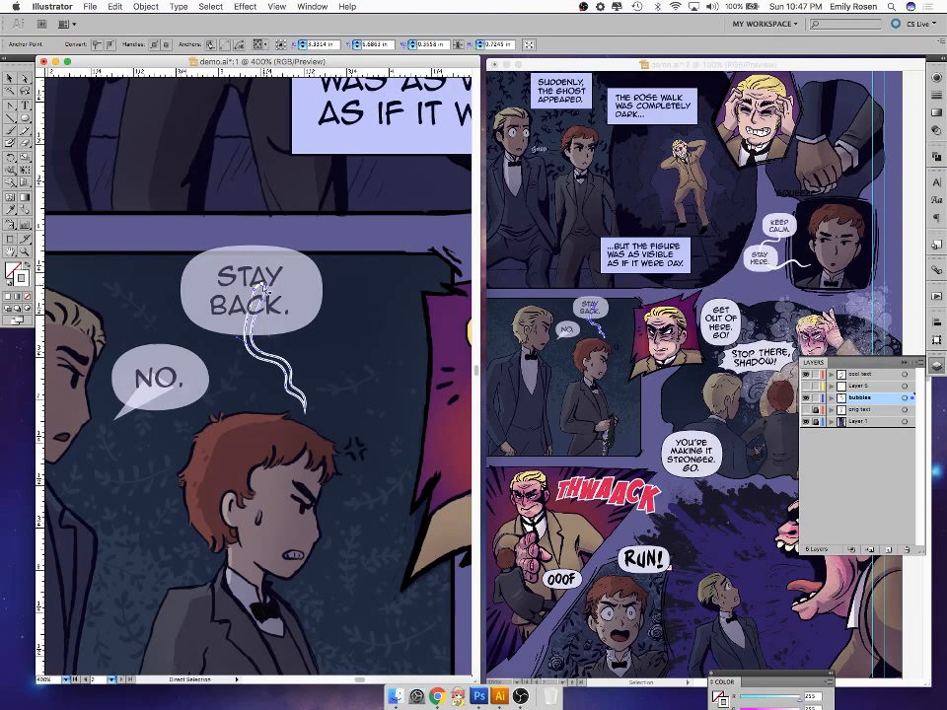
{"action": "left_click_drag", "start_coordinate": [255, 293], "coordinate": [258, 287]}
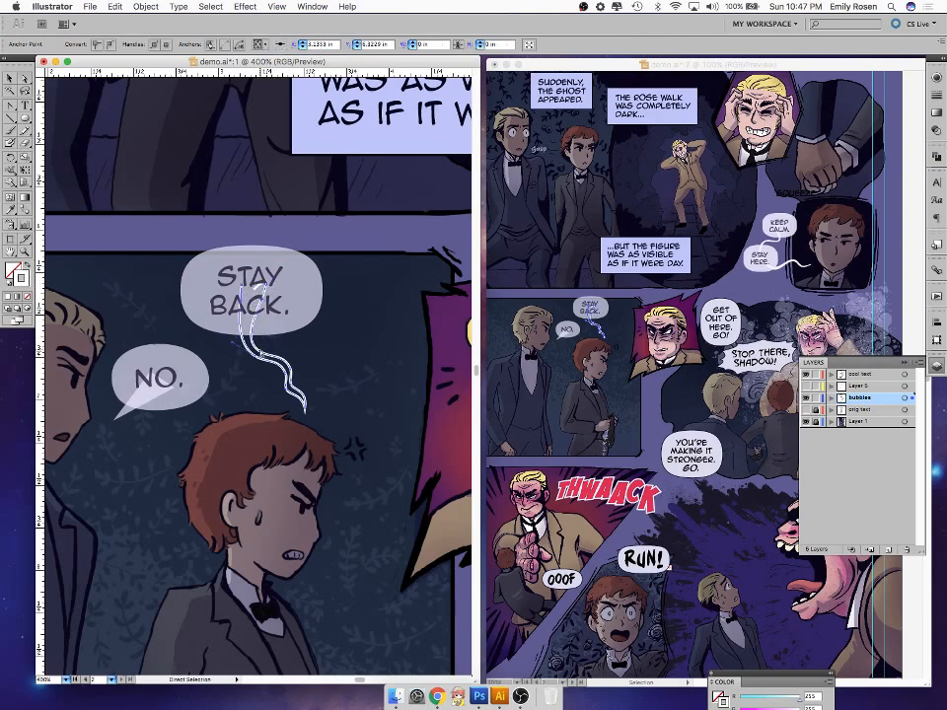
{"action": "left_click", "coordinate": [299, 374]}
{"action": "left_click", "coordinate": [293, 375]}
{"action": "left_click", "coordinate": [291, 372]}
{"action": "left_click_drag", "start_coordinate": [292, 374], "coordinate": [307, 391]}
- Swap the tail's stroke and fill, and match its fill and opacity to the STAY BACK. balloon with the Eyedropper
{"action": "left_click", "coordinate": [26, 265]}
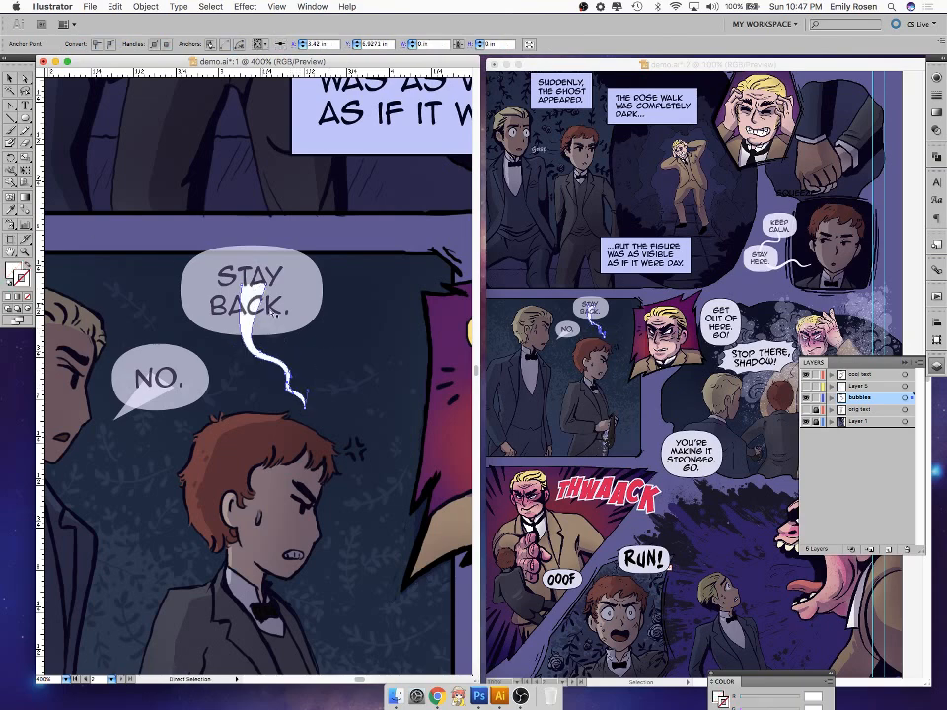
{"action": "key", "text": "v"}
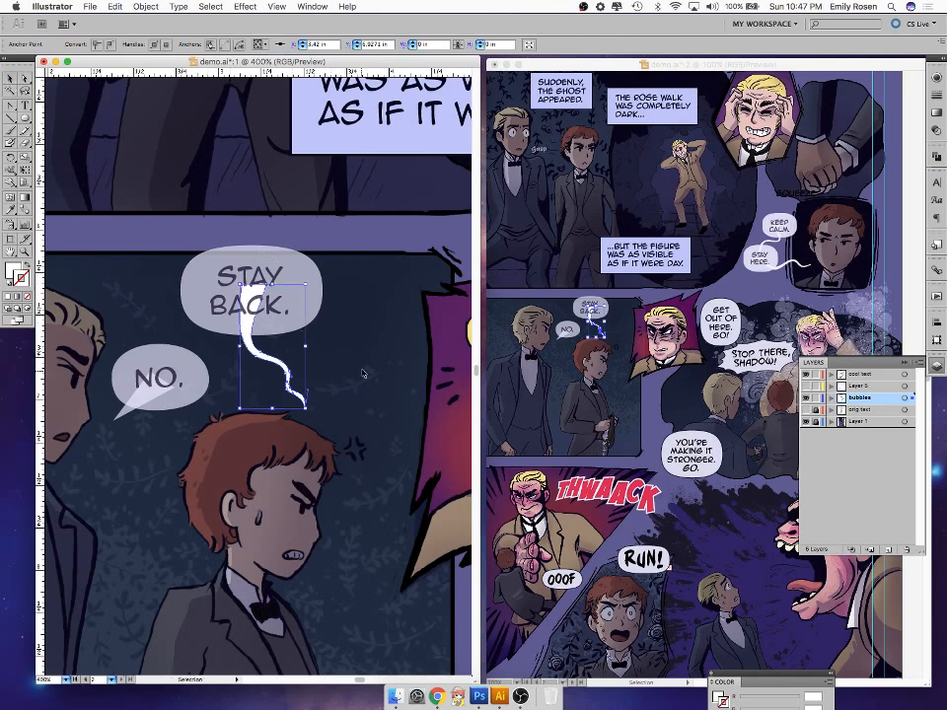
{"action": "key", "text": "i"}
{"action": "left_click", "coordinate": [306, 301]}
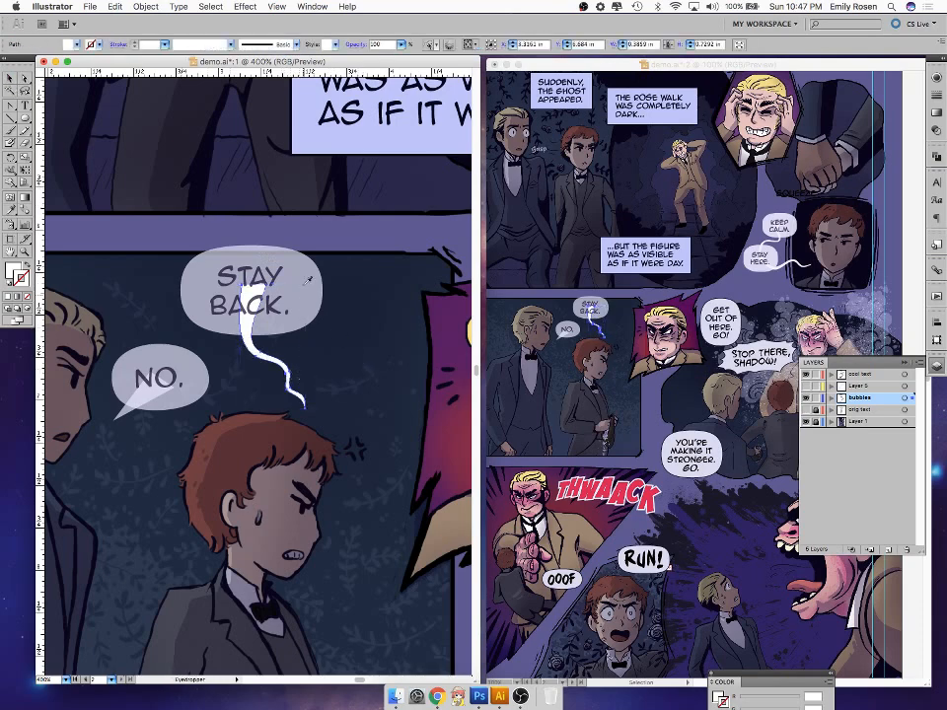
{"action": "left_click", "coordinate": [304, 299]}
{"action": "left_click", "coordinate": [10, 79]}
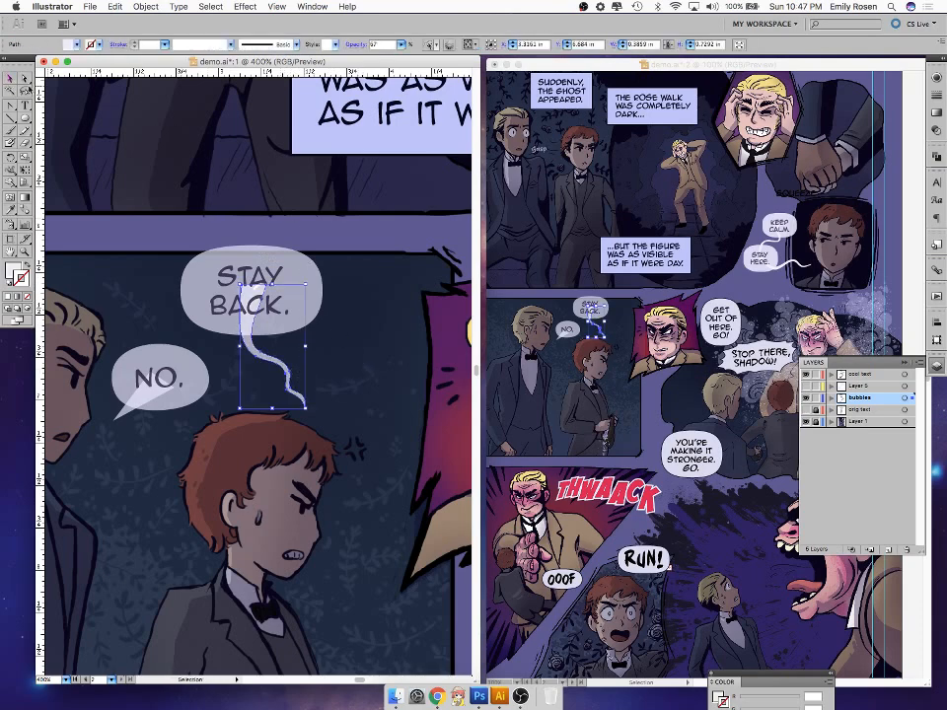
{"action": "left_click", "coordinate": [364, 381]}
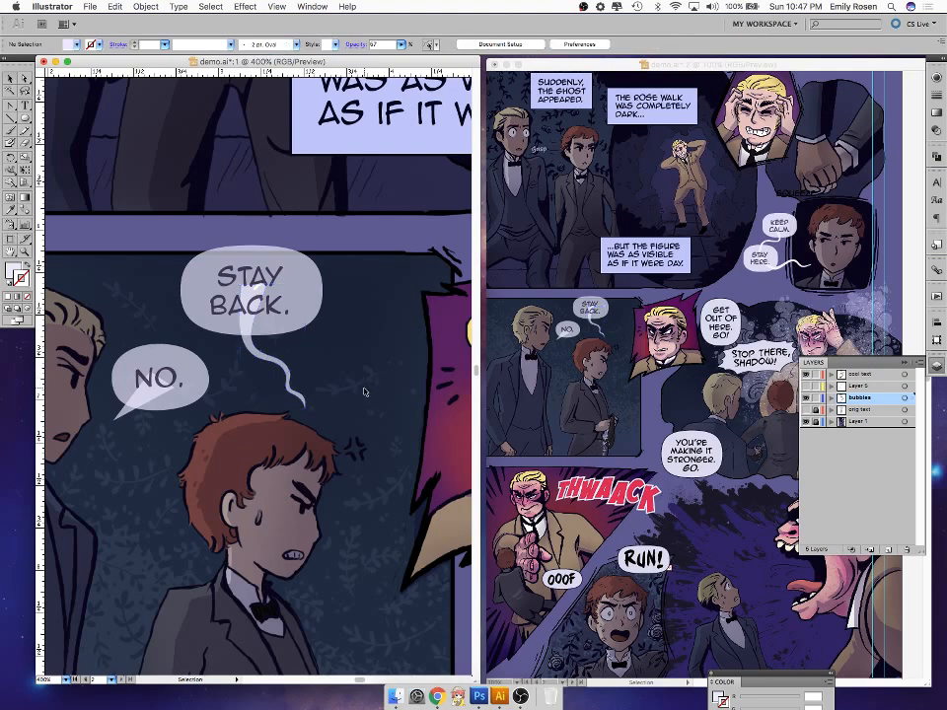
{"action": "left_click", "coordinate": [260, 353]}
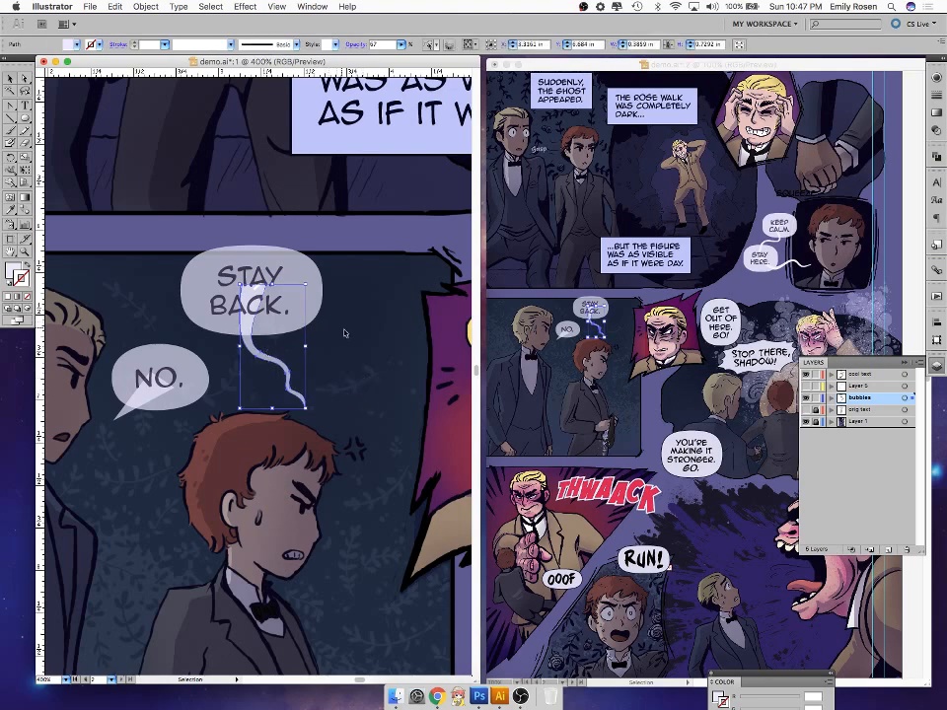
{"action": "left_click", "coordinate": [384, 363]}
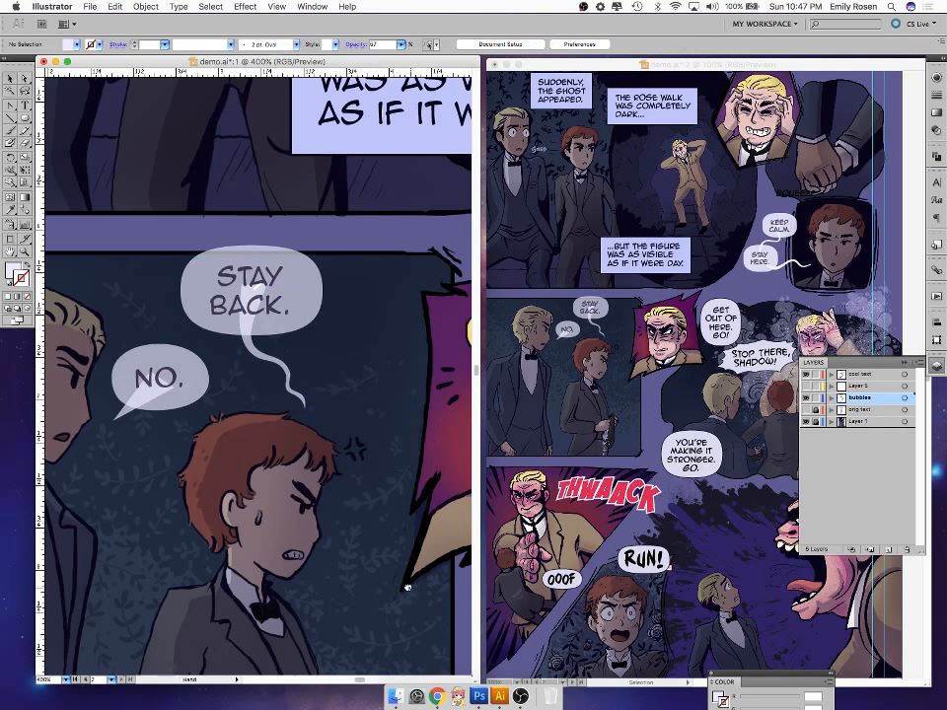
{"action": "left_click_drag", "start_coordinate": [413, 590], "coordinate": [318, 565]}
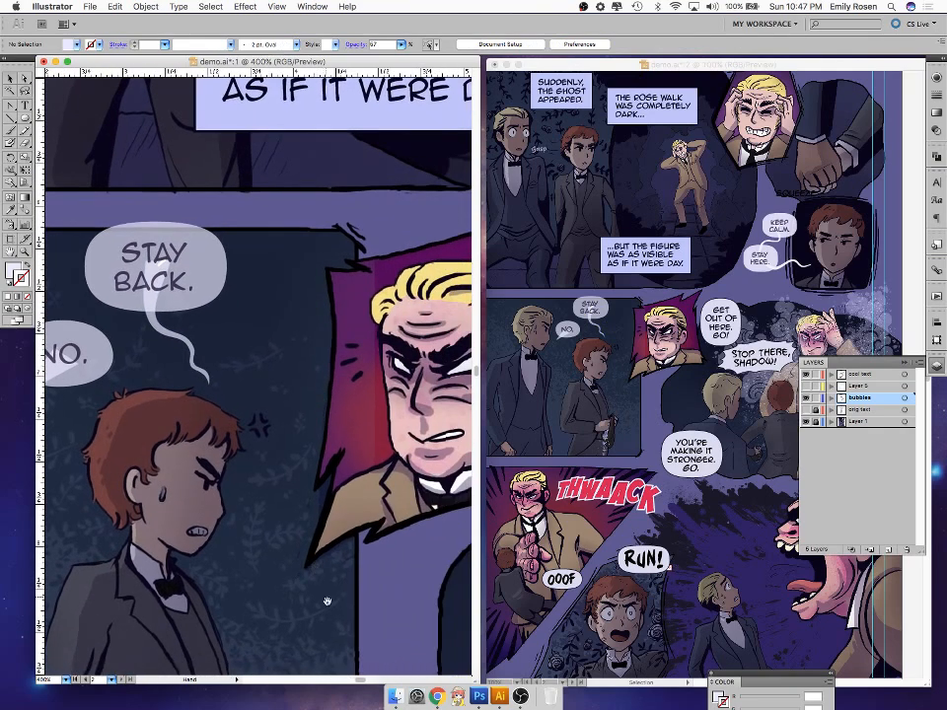
{"action": "scroll", "coordinate": [313, 592], "scroll_direction": "right", "scroll_amount": 3}
{"action": "scroll", "coordinate": [314, 592], "scroll_direction": "down", "scroll_amount": 2}
{"action": "scroll", "coordinate": [321, 619], "scroll_direction": "left", "scroll_amount": 3}
{"action": "scroll", "coordinate": [322, 619], "scroll_direction": "up", "scroll_amount": 1}
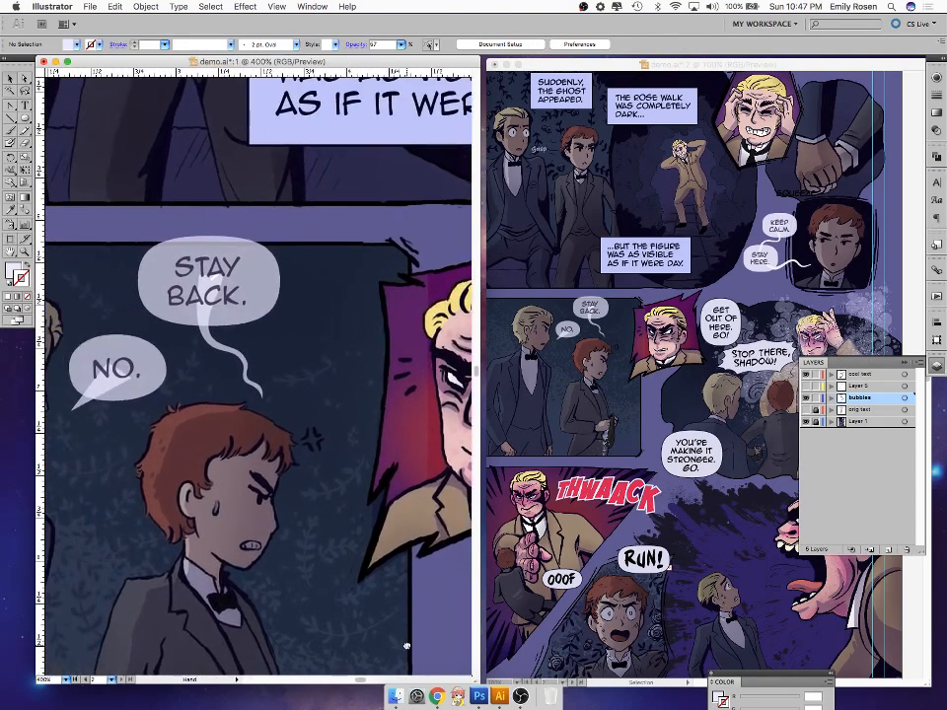
- Draw a curved Pencil path about 0.80 by 0.71 in from the GET OUT OF HERE. GO! balloon to the STOP THERE, SHADOW! balloon
{"action": "scroll", "coordinate": [329, 576], "scroll_direction": "right", "scroll_amount": 6}
{"action": "scroll", "coordinate": [338, 589], "scroll_direction": "right", "scroll_amount": 10}
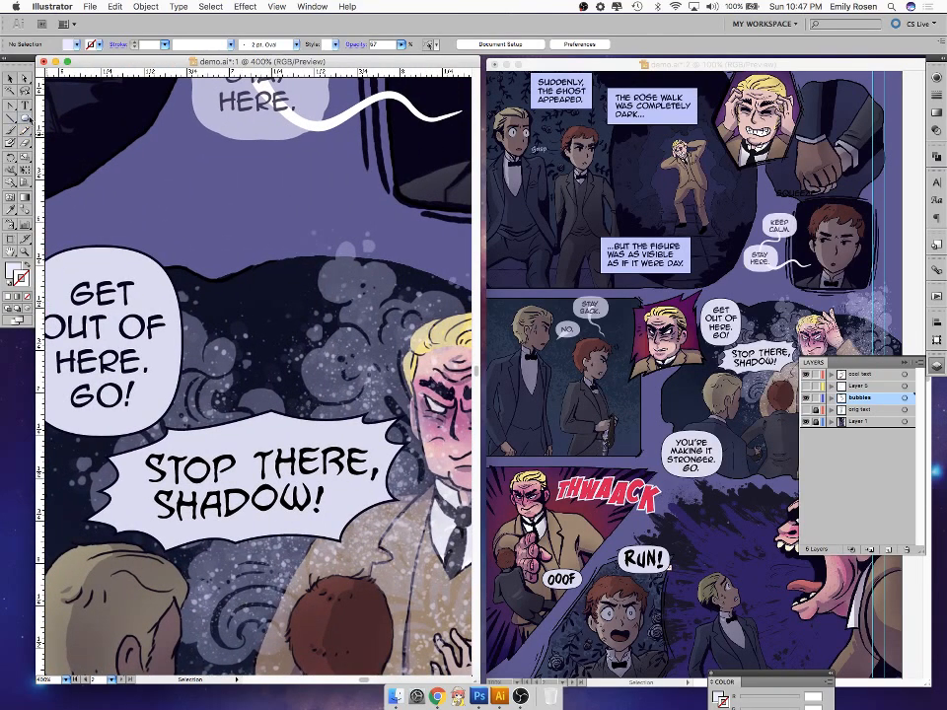
{"action": "key", "text": "n"}
{"action": "mouse_move", "coordinate": [104, 340]}
{"action": "left_mouse_down"}
{"action": "mouse_move", "coordinate": [233, 360]}
{"action": "mouse_move", "coordinate": [233, 453]}
{"action": "left_mouse_up"}
{"action": "left_click_drag", "start_coordinate": [369, 564], "coordinate": [383, 406]}
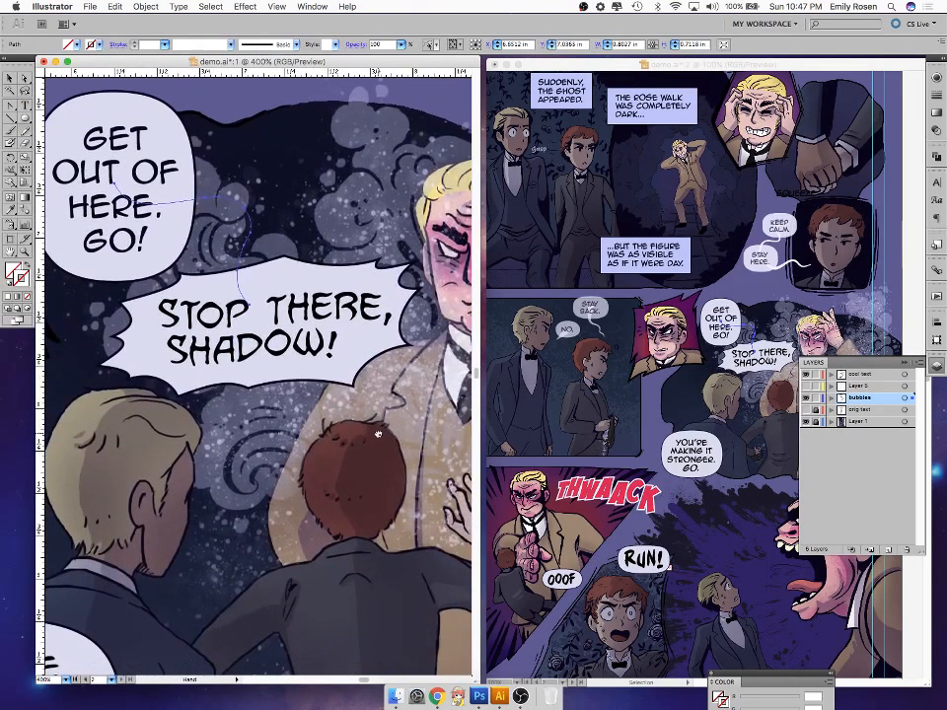
- Give the connecting path a white 3 px stroke
{"action": "key", "text": "v"}
{"action": "double_click", "coordinate": [26, 277]}
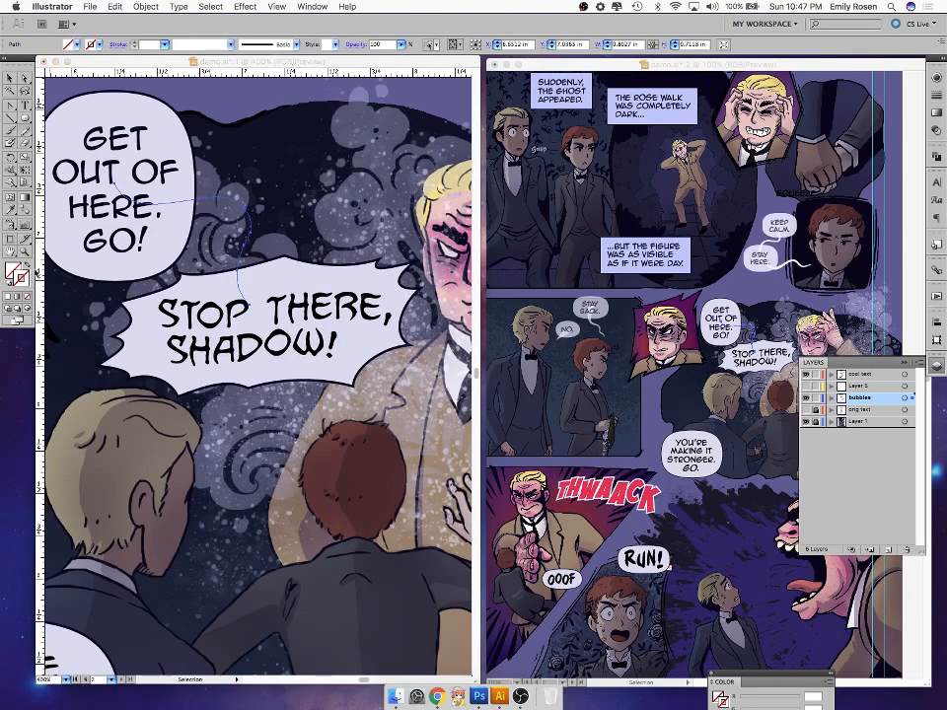
{"action": "left_click_drag", "start_coordinate": [395, 296], "coordinate": [294, 194]}
{"action": "left_click", "coordinate": [613, 207]}
{"action": "key", "text": "n"}
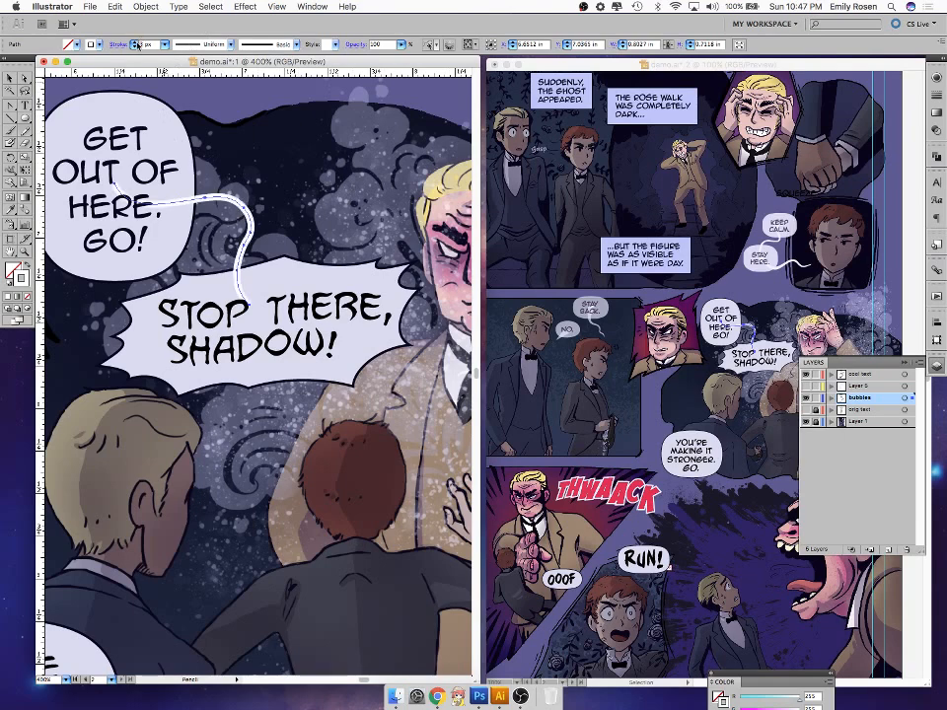
- Expand the connecting stroke into a filled shape and match its fill and 1 px outline to the GET OUT OF HERE. GO! balloon with the Eyedropper
{"action": "left_click", "coordinate": [145, 8]}
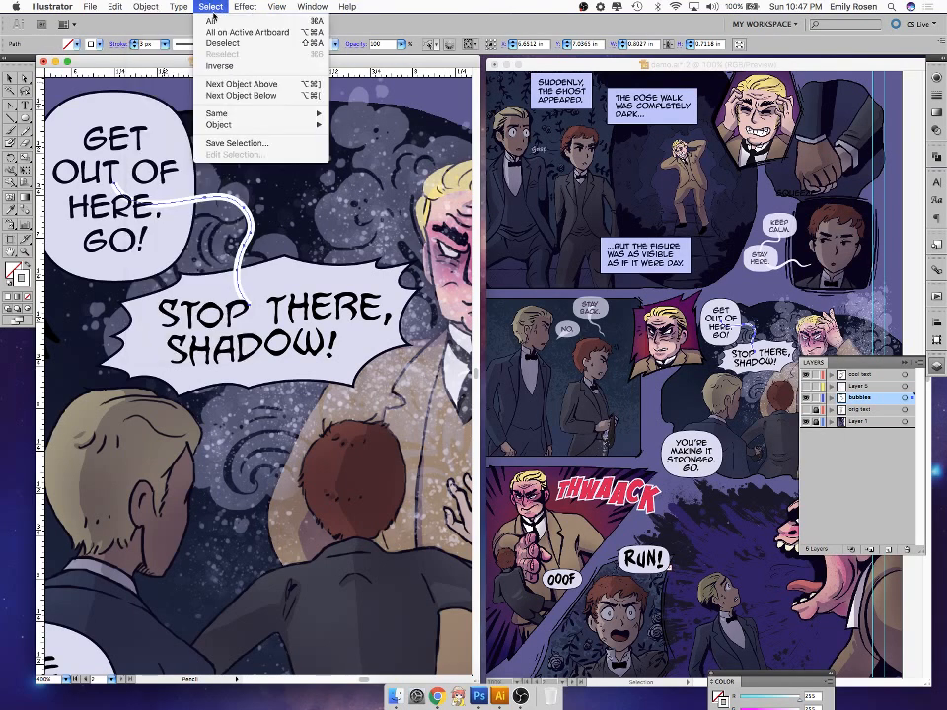
{"action": "left_click", "coordinate": [183, 124]}
{"action": "left_click", "coordinate": [544, 217]}
{"action": "key", "text": "i"}
{"action": "left_click", "coordinate": [166, 112]}
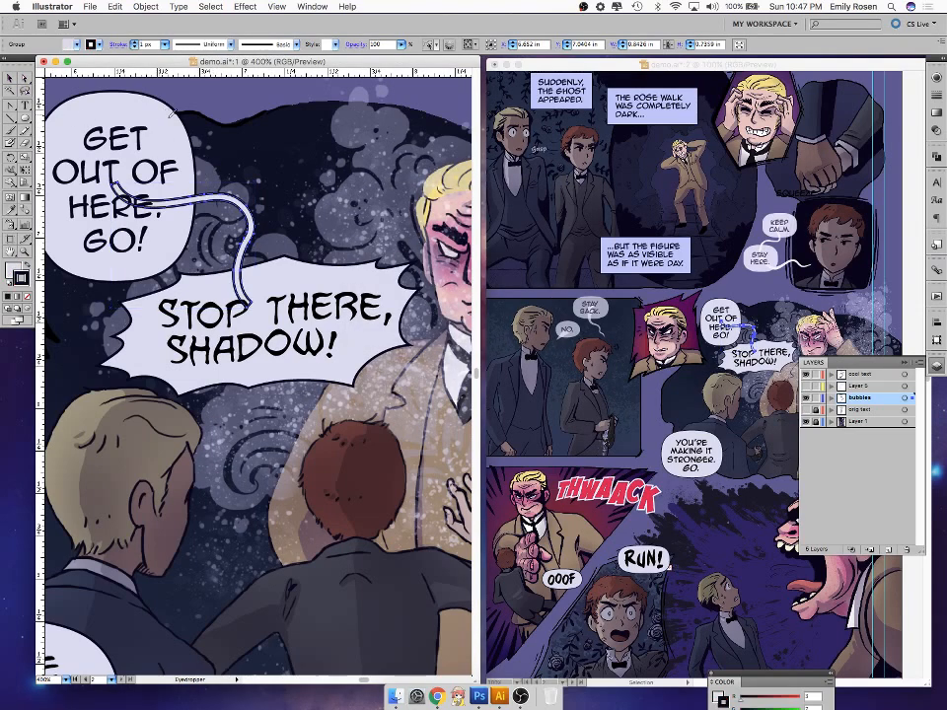
- Nudge the connector up slightly and refine the anchor points along its bend above the STOP THERE, SHADOW! balloon
{"action": "key", "text": "a"}
{"action": "key", "text": "Up"}
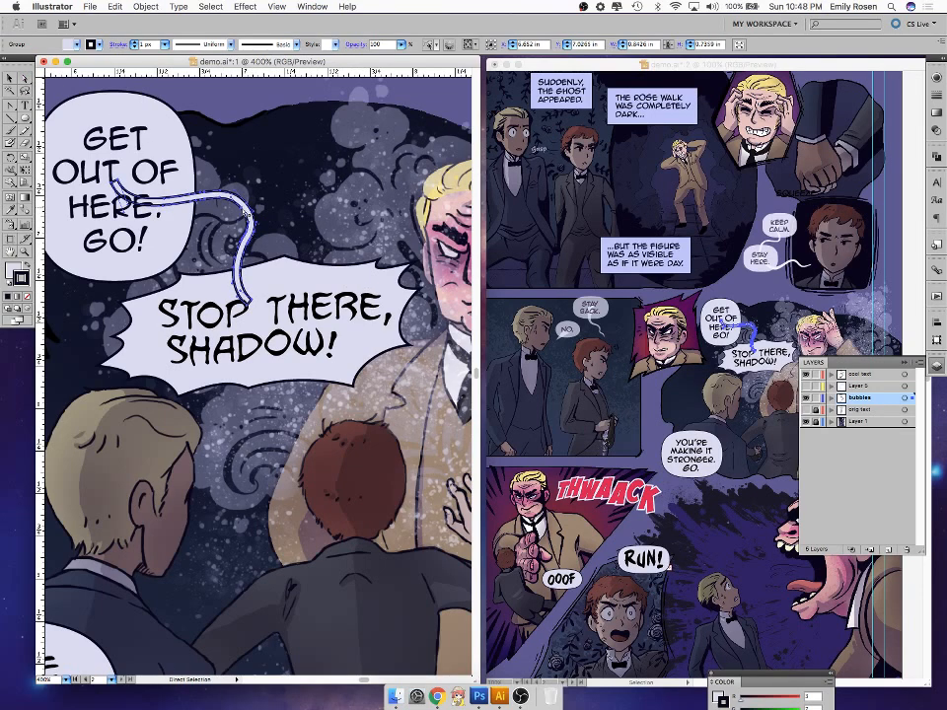
{"action": "left_click", "coordinate": [248, 228]}
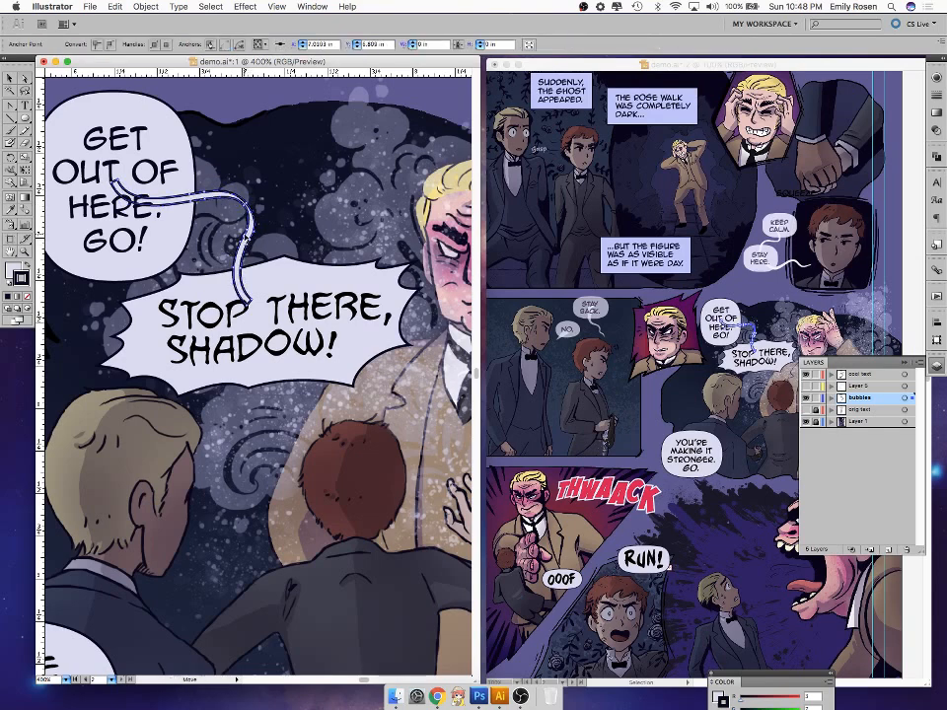
{"action": "key", "text": "v"}
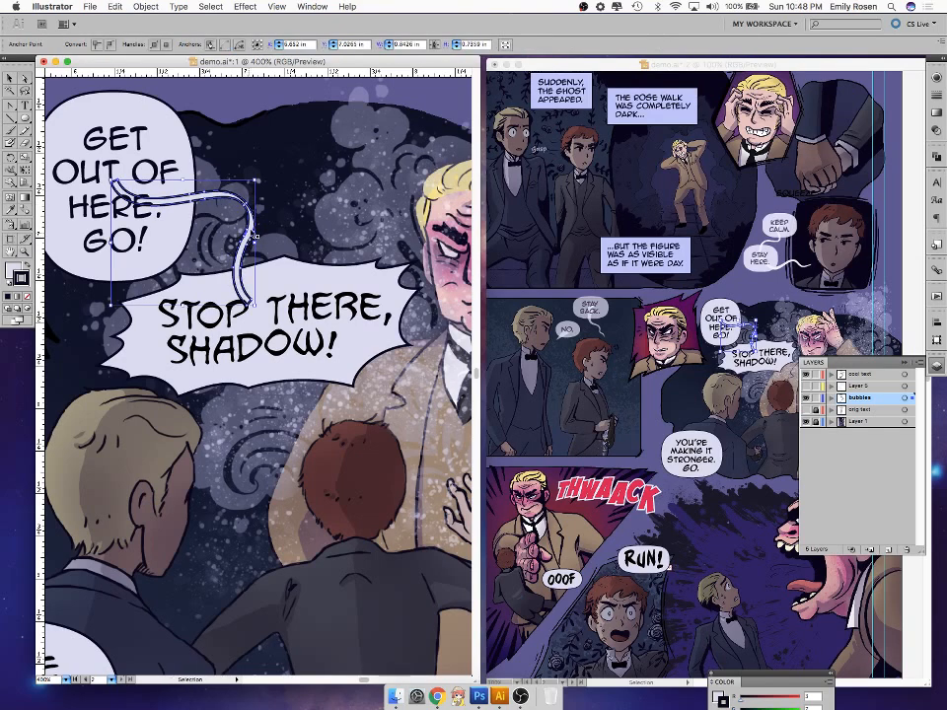
{"action": "key", "text": "super+z"}
{"action": "left_click_drag", "start_coordinate": [241, 208], "coordinate": [241, 206]}
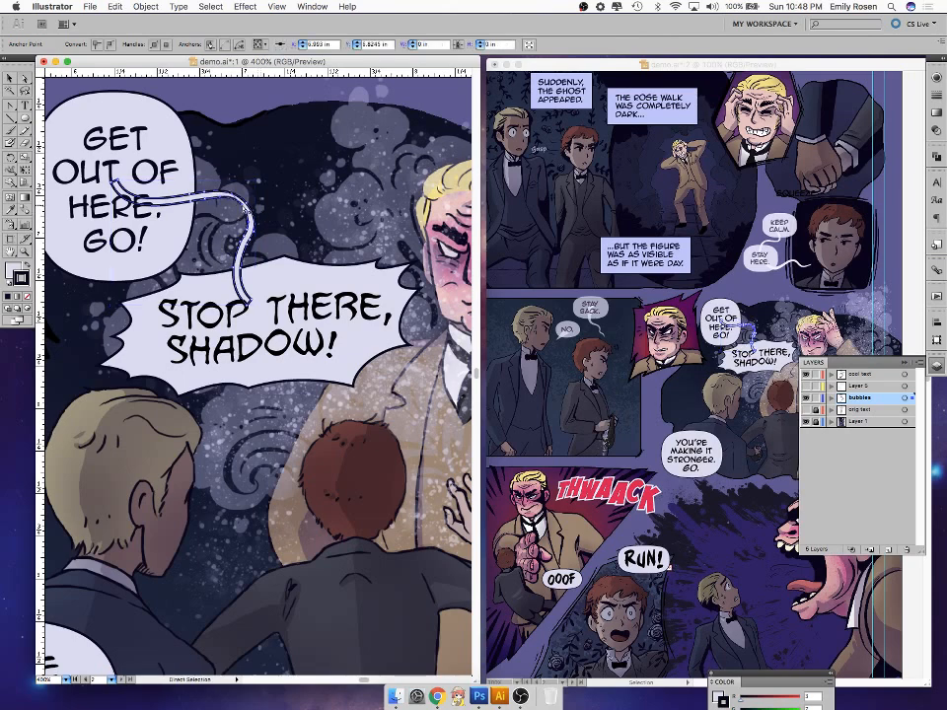
{"action": "left_click", "coordinate": [269, 287]}
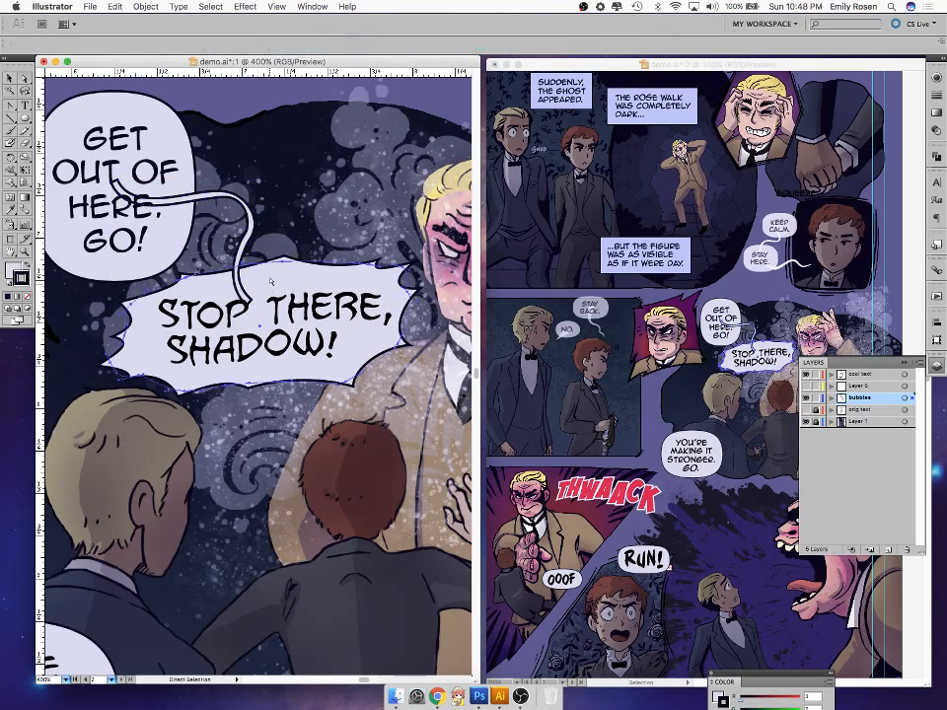
{"action": "left_click", "coordinate": [257, 233]}
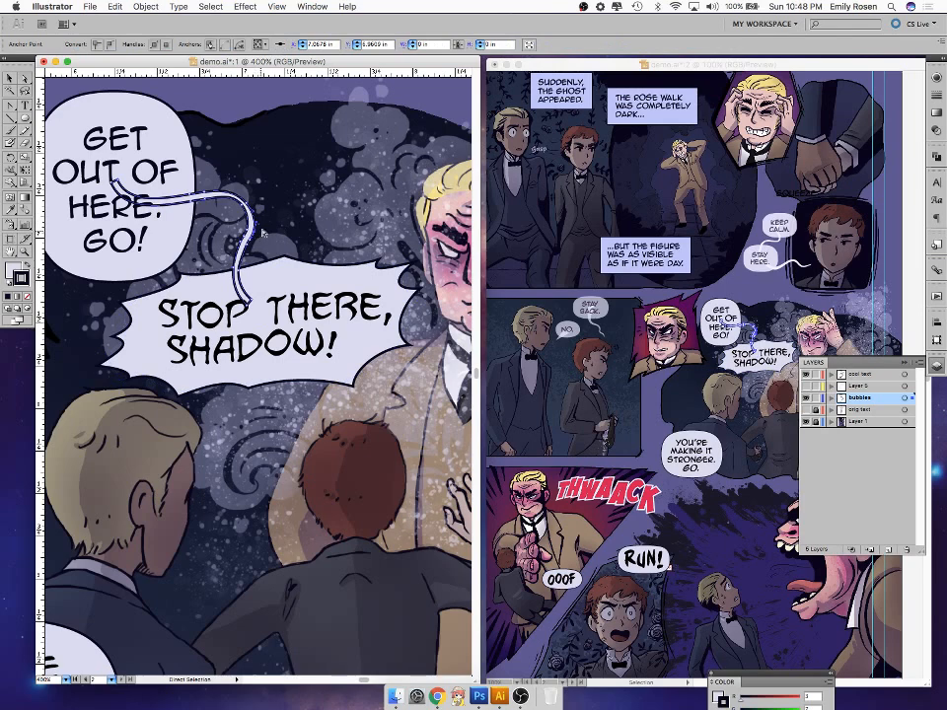
{"action": "left_click", "coordinate": [323, 176]}
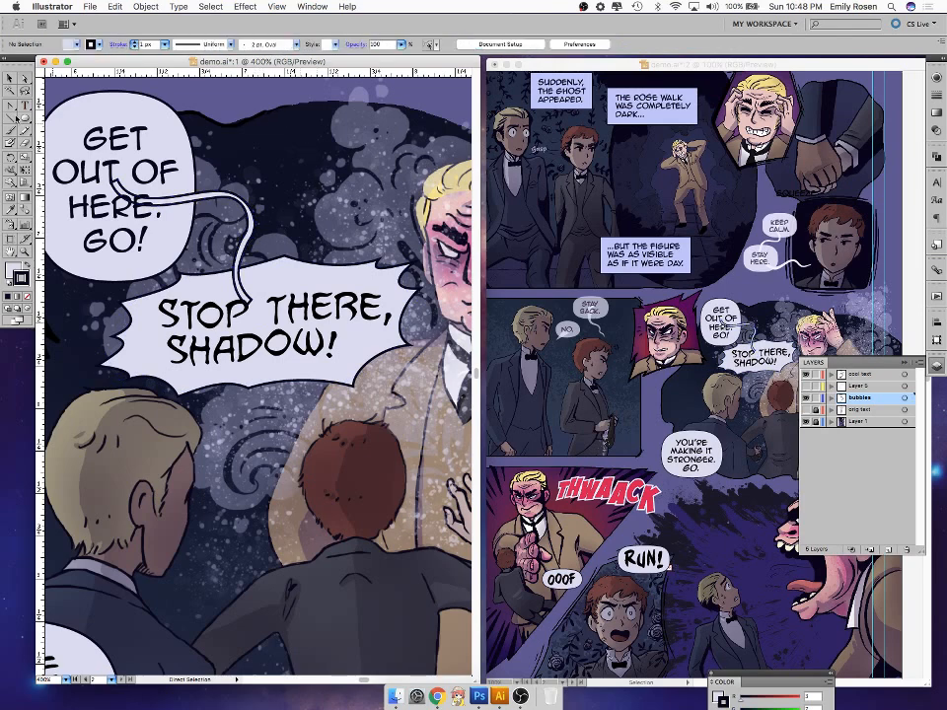
- Draw a pointed tail about 0.27 by 0.51 in with the Pen tool from the STOP THERE, SHADOW! balloon toward the red-haired man's head
{"action": "left_click_drag", "start_coordinate": [10, 105], "coordinate": [57, 108]}
{"action": "left_click", "coordinate": [274, 335]}
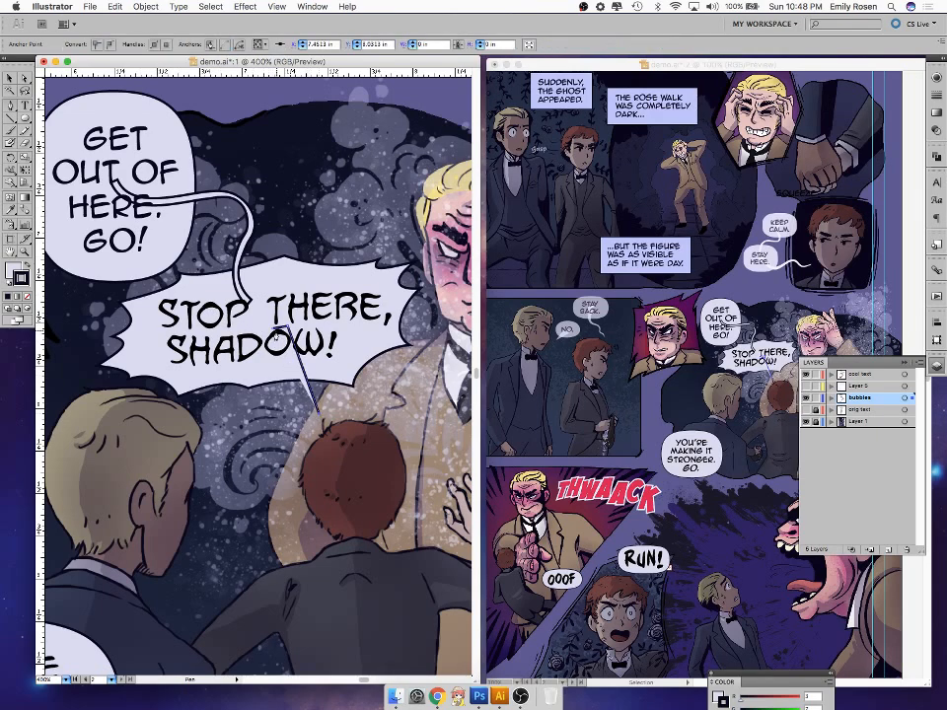
{"action": "left_click", "coordinate": [23, 78]}
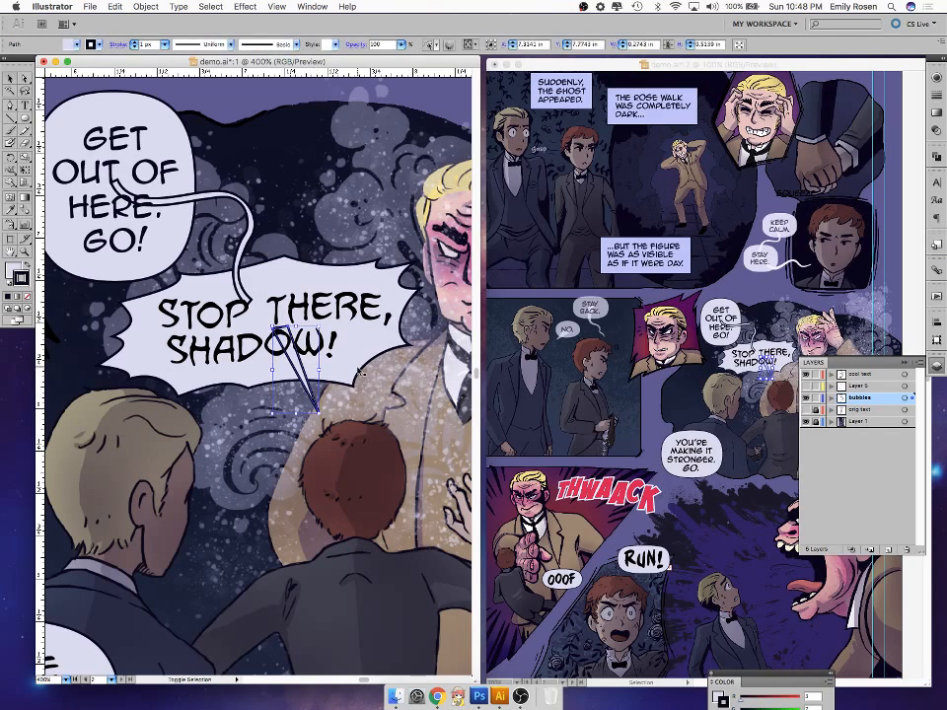
- Copy the two balloons with their connector and tail, and rename Layer 5 as "unified shapes"
{"action": "left_click", "coordinate": [272, 279], "text": "shift"}
{"action": "left_click", "coordinate": [177, 122], "text": "shift"}
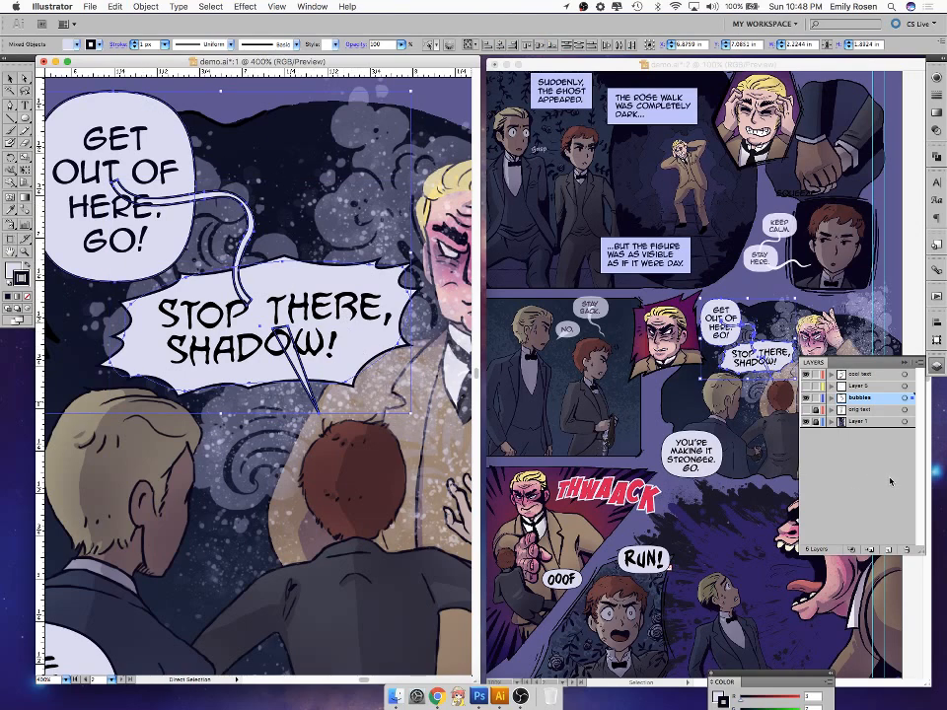
{"action": "left_click", "coordinate": [806, 399]}
{"action": "double_click", "coordinate": [858, 385]}
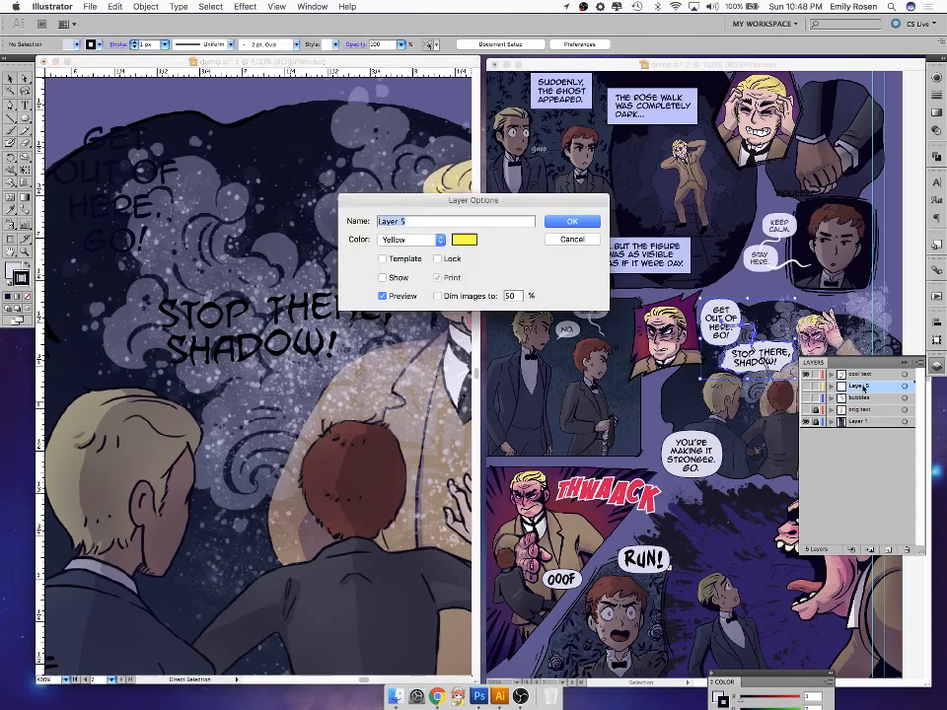
{"action": "type", "text": "nified shapes"}
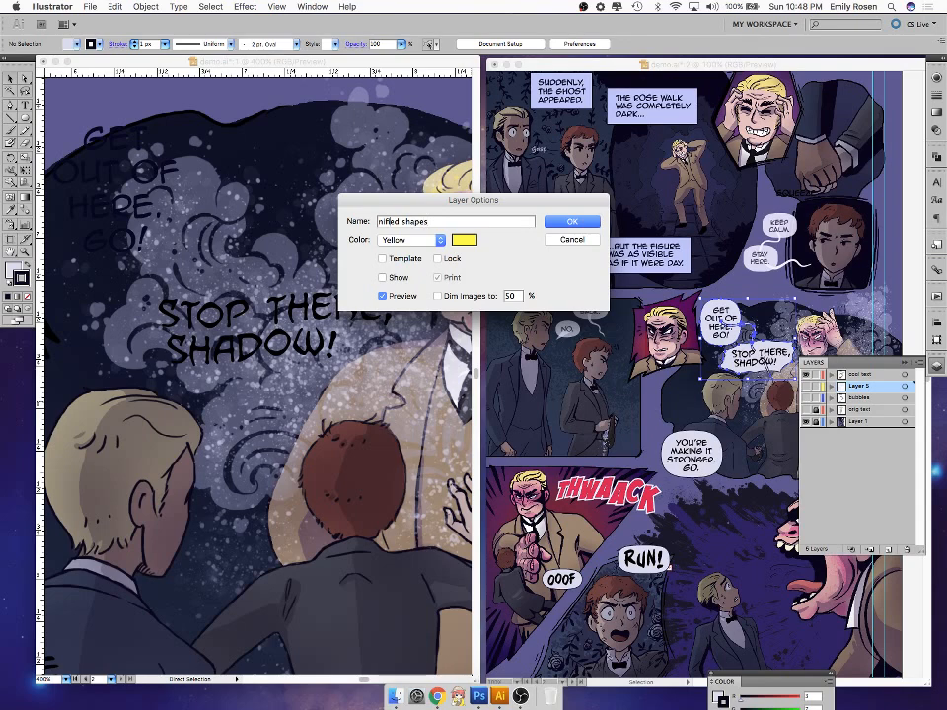
{"action": "key", "text": "Return"}
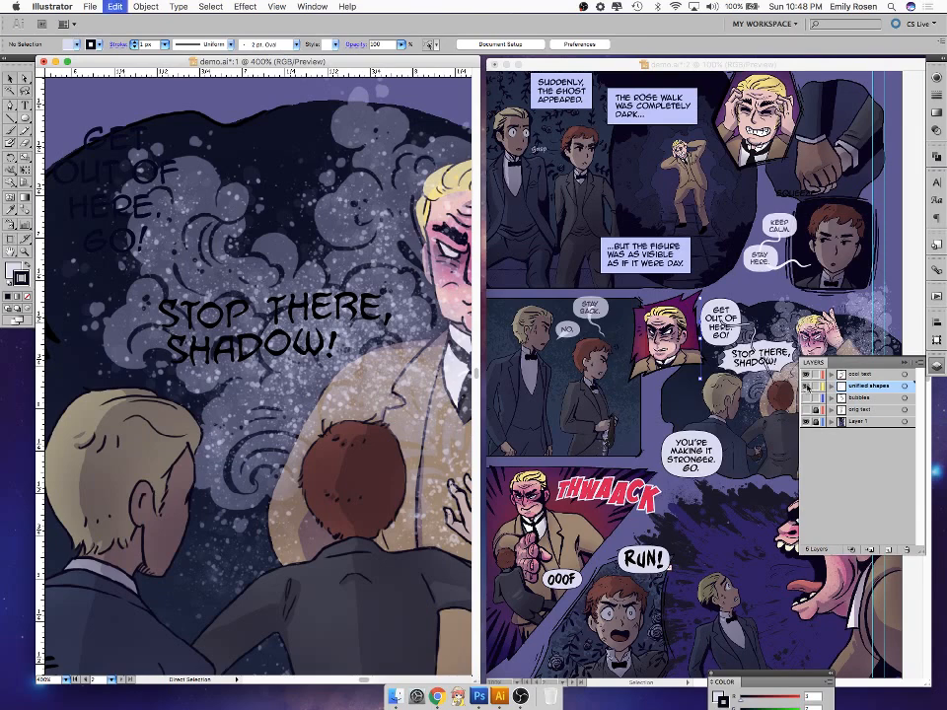
- Paste the copied balloon shapes in place on the unified shapes layer and hide the bubbles layer
{"action": "key", "text": "super+f"}
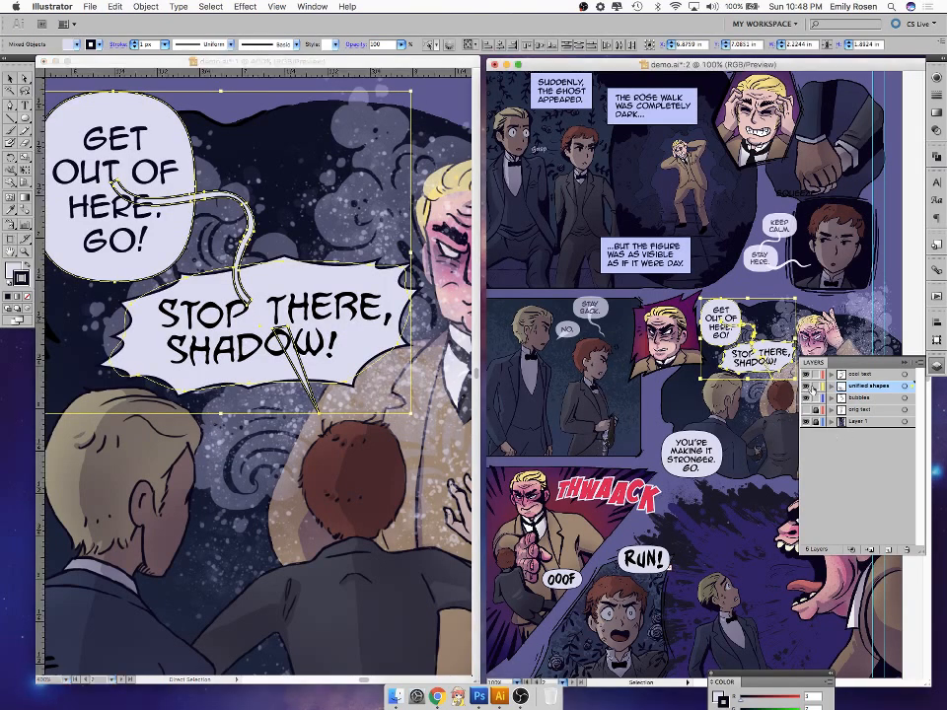
{"action": "left_click", "coordinate": [805, 397]}
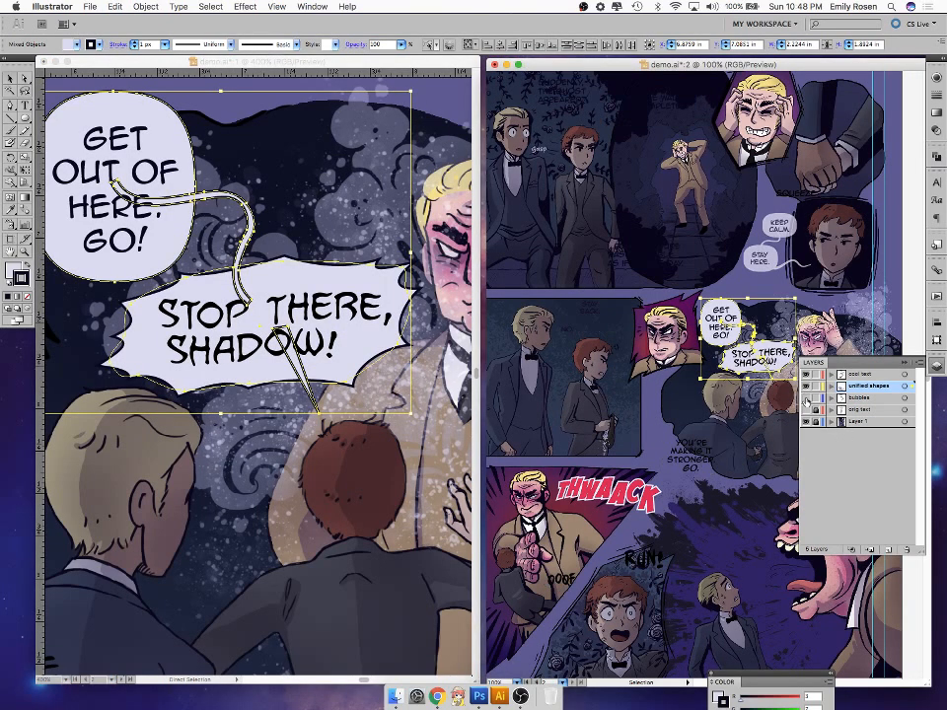
{"action": "left_click", "coordinate": [401, 492]}
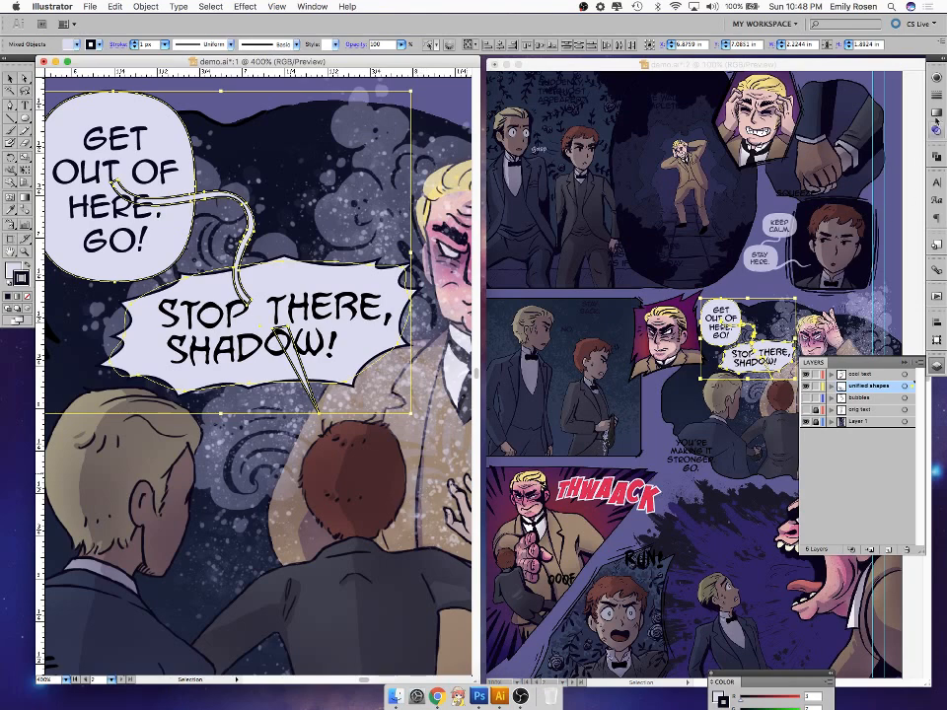
- Try to unite the balloons, connector and tail into one shape with Pathfinder
{"action": "left_click", "coordinate": [937, 158]}
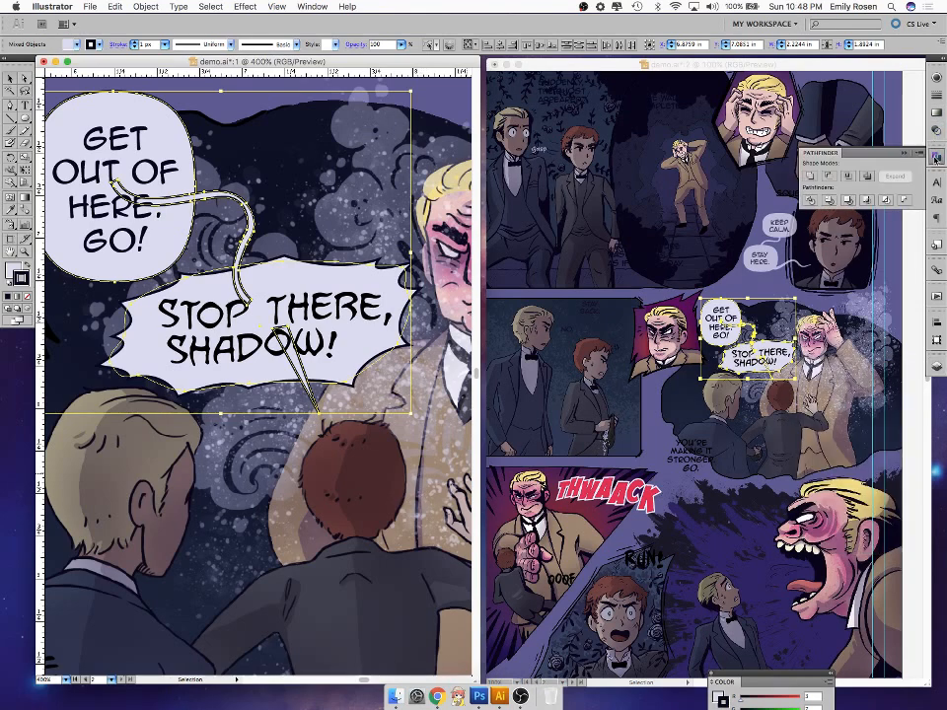
{"action": "left_click", "coordinate": [809, 175]}
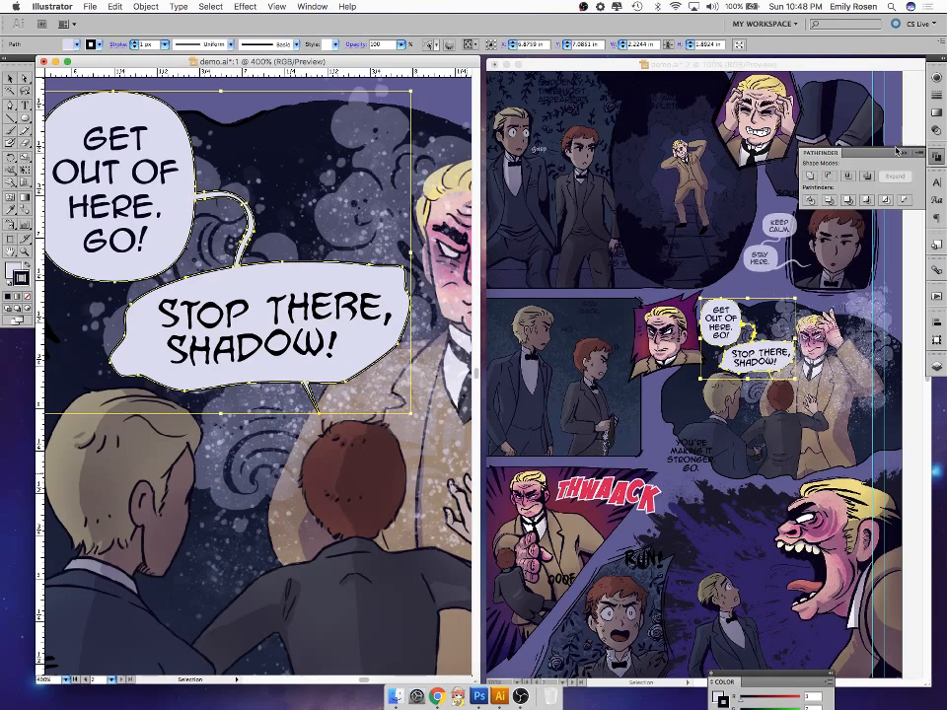
{"action": "key", "text": "super+z"}
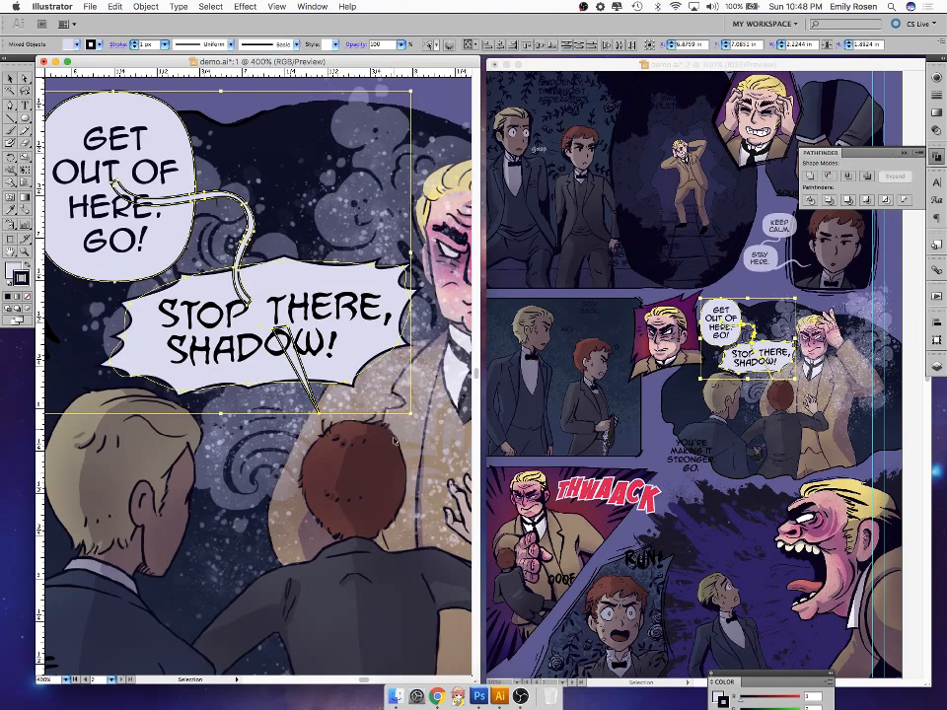
- Expand the appearance of the spiky STOP THERE, SHADOW! balloon
{"action": "left_click", "coordinate": [294, 323]}
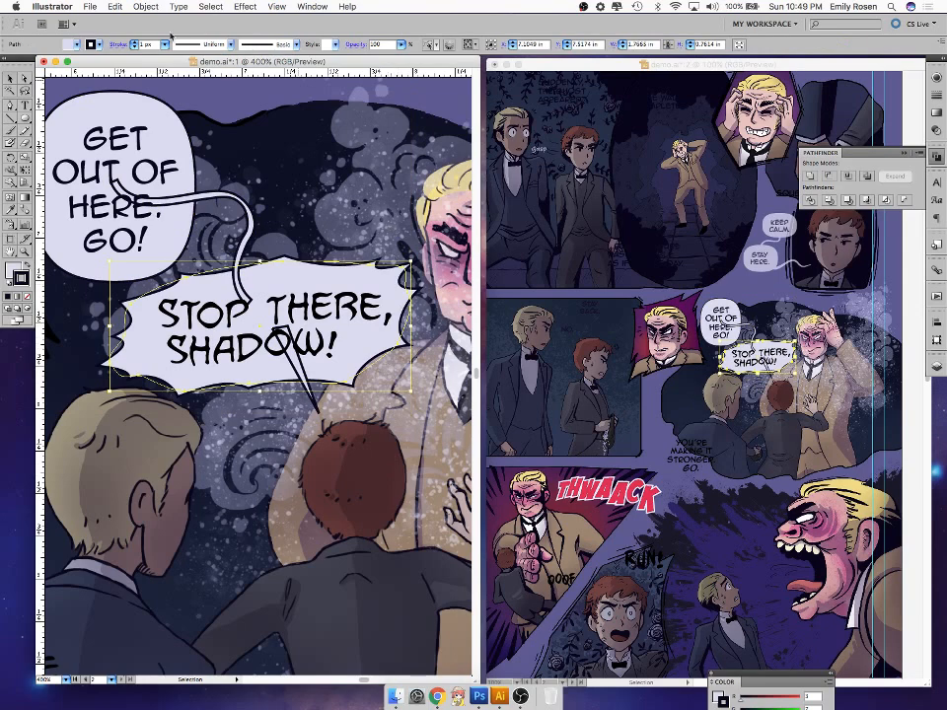
{"action": "left_click", "coordinate": [146, 7]}
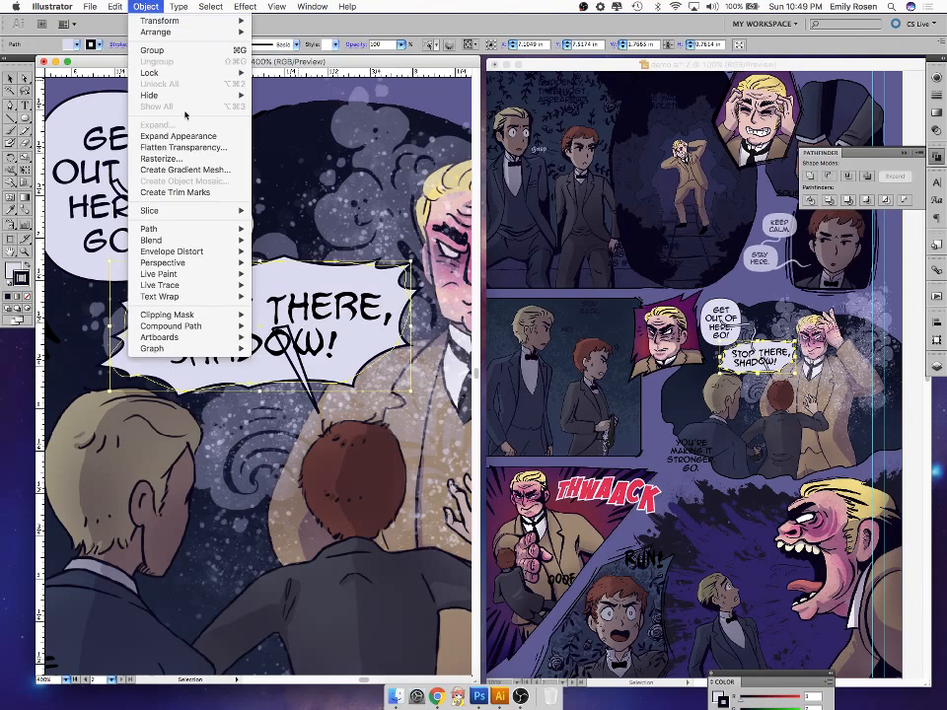
{"action": "left_click", "coordinate": [196, 140]}
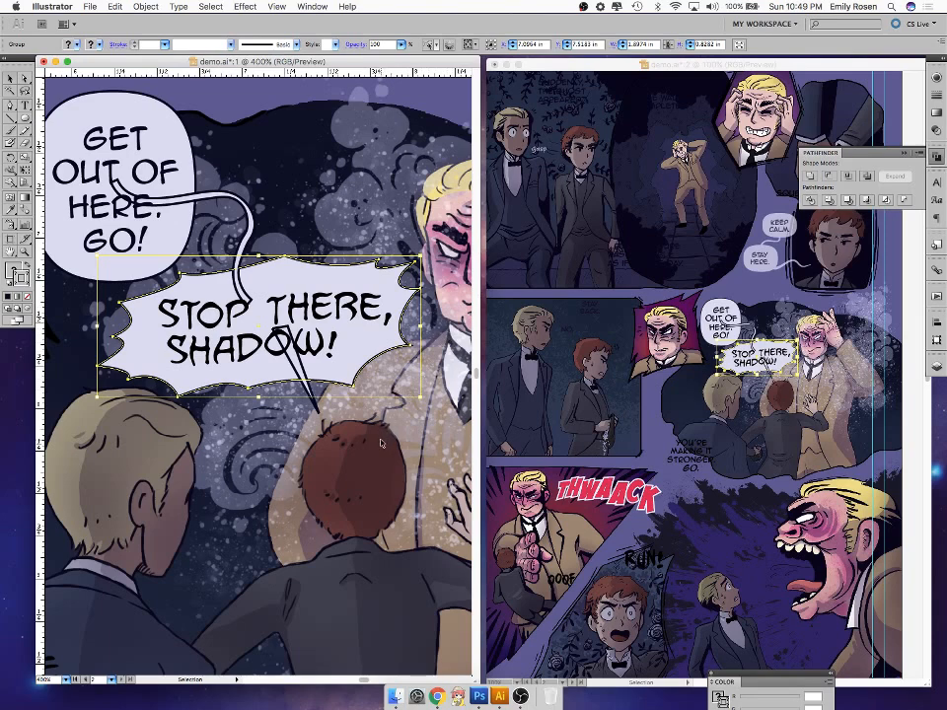
- Unite the expanded spiky balloon, its tail, the connector and the GET OUT OF HERE. GO! balloon into a single shape
{"action": "left_click", "coordinate": [304, 369], "text": "shift"}
{"action": "left_click", "coordinate": [245, 203], "text": "shift"}
{"action": "left_click", "coordinate": [163, 111], "text": "shift"}
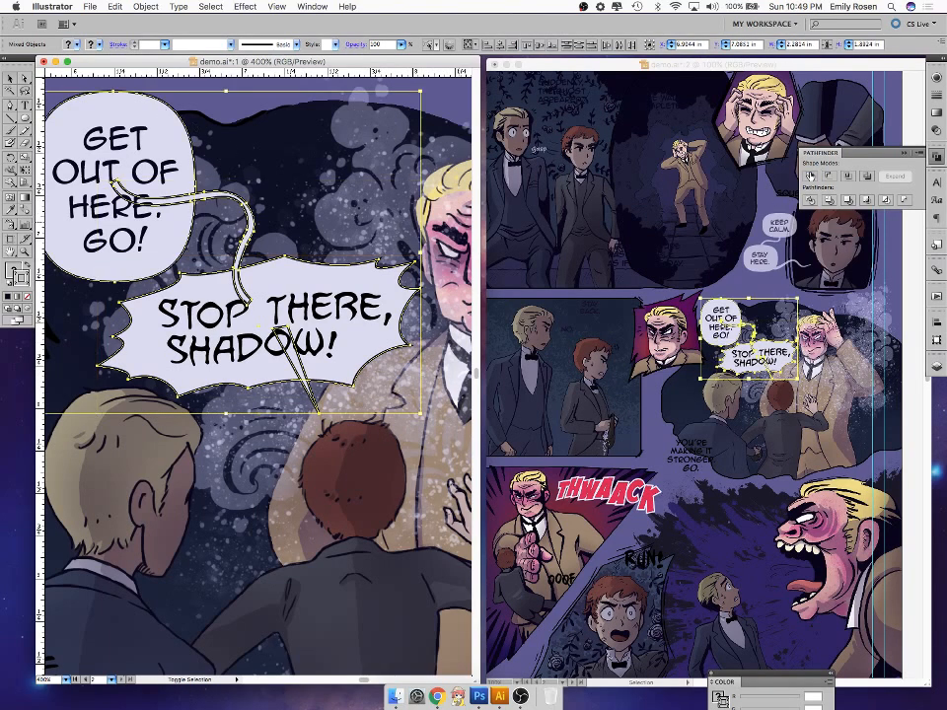
{"action": "left_click", "coordinate": [811, 176]}
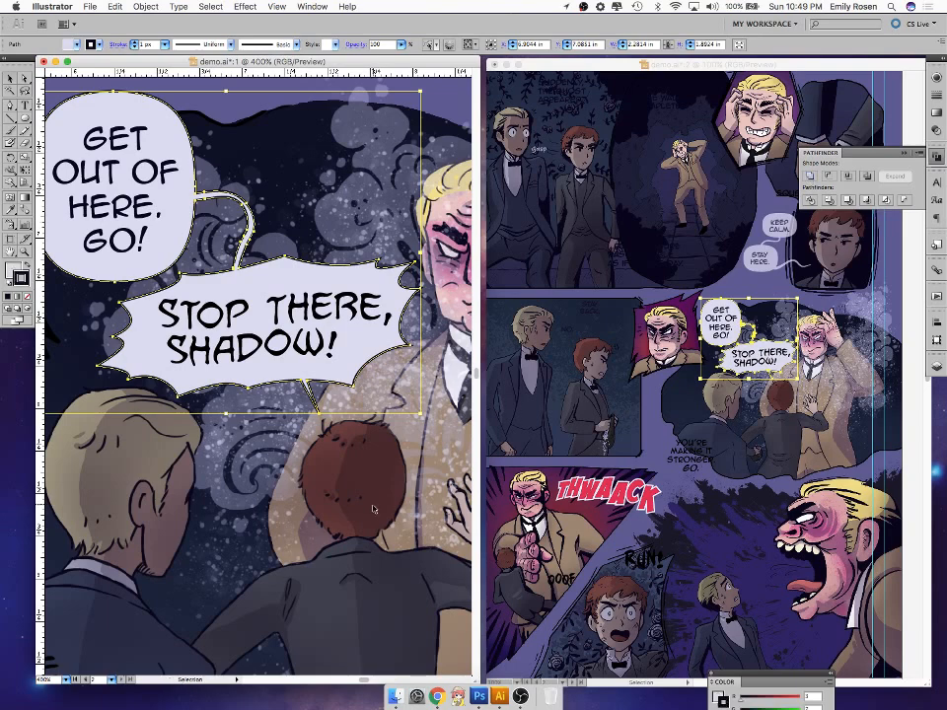
{"action": "left_click", "coordinate": [282, 386]}
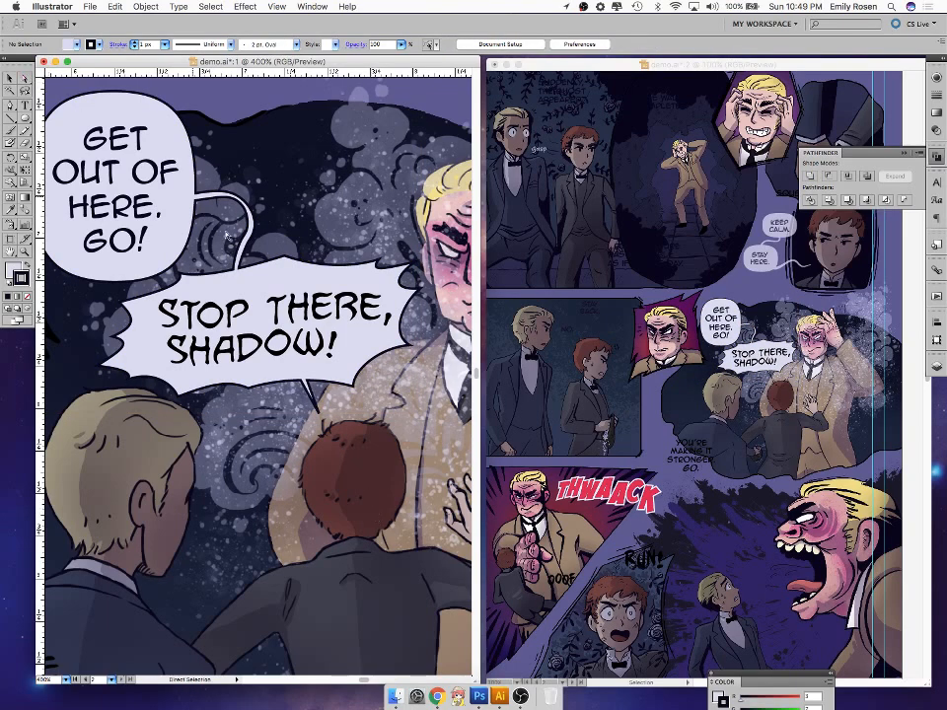
- Widen the base of the tail under the STOP THERE, SHADOW! balloon by moving its inner anchor point outward
{"action": "left_click", "coordinate": [233, 288]}
{"action": "left_click_drag", "start_coordinate": [312, 381], "coordinate": [299, 382]}
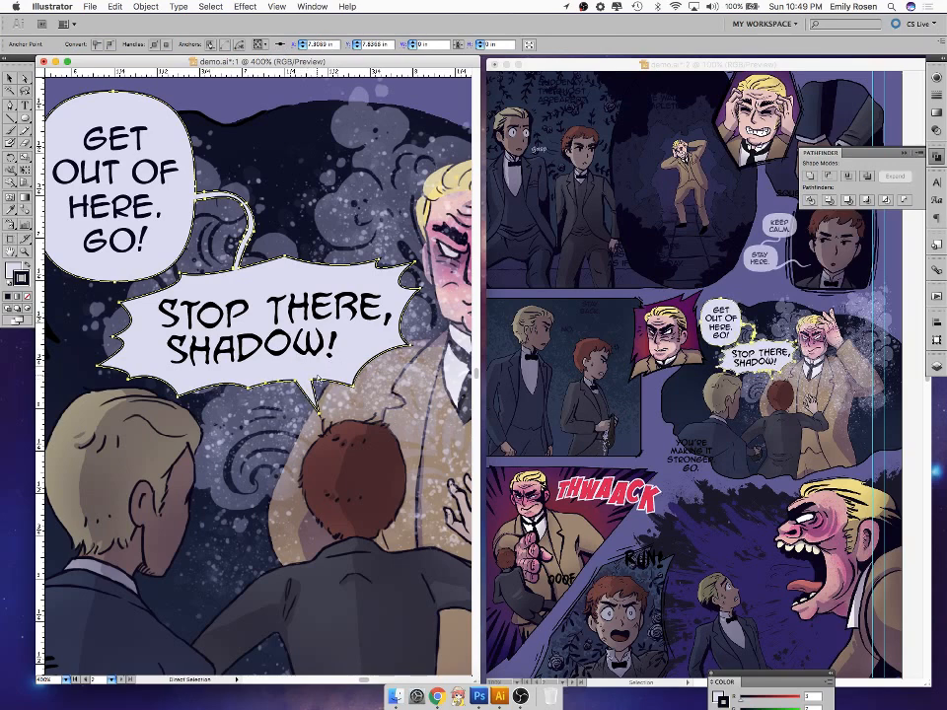
{"action": "left_click", "coordinate": [350, 400]}
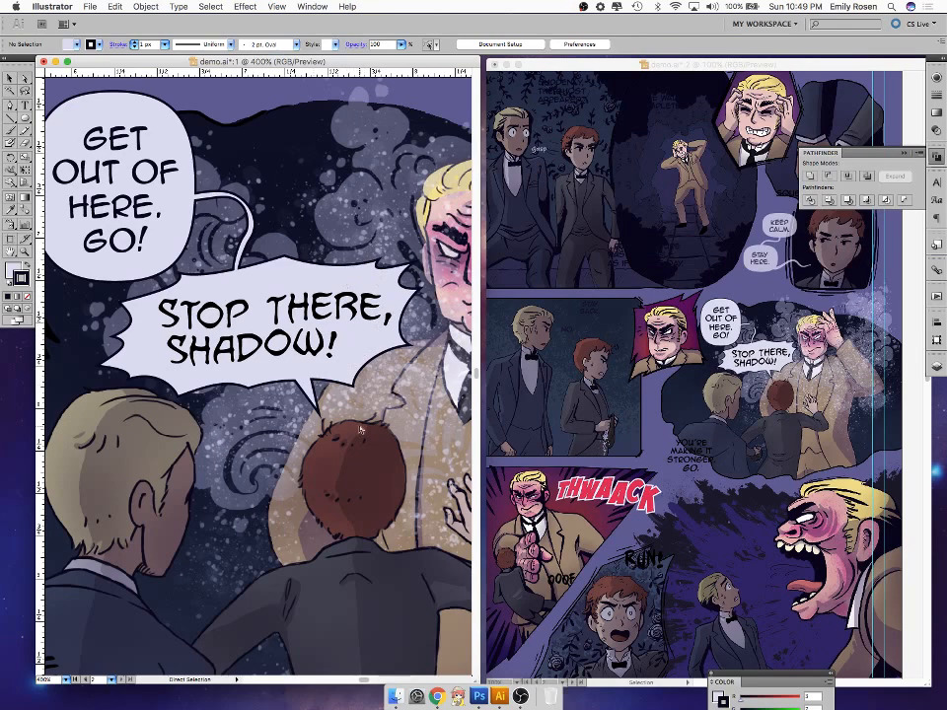
- Check how the united balloons, connector and tail read at full-page scale
{"action": "key", "text": "v"}
{"action": "key", "text": "super+minus"}
{"action": "key", "text": "super+minus"}
{"action": "key", "text": "super+minus"}
{"action": "key", "text": "super+minus"}
{"action": "key", "text": "super+minus"}
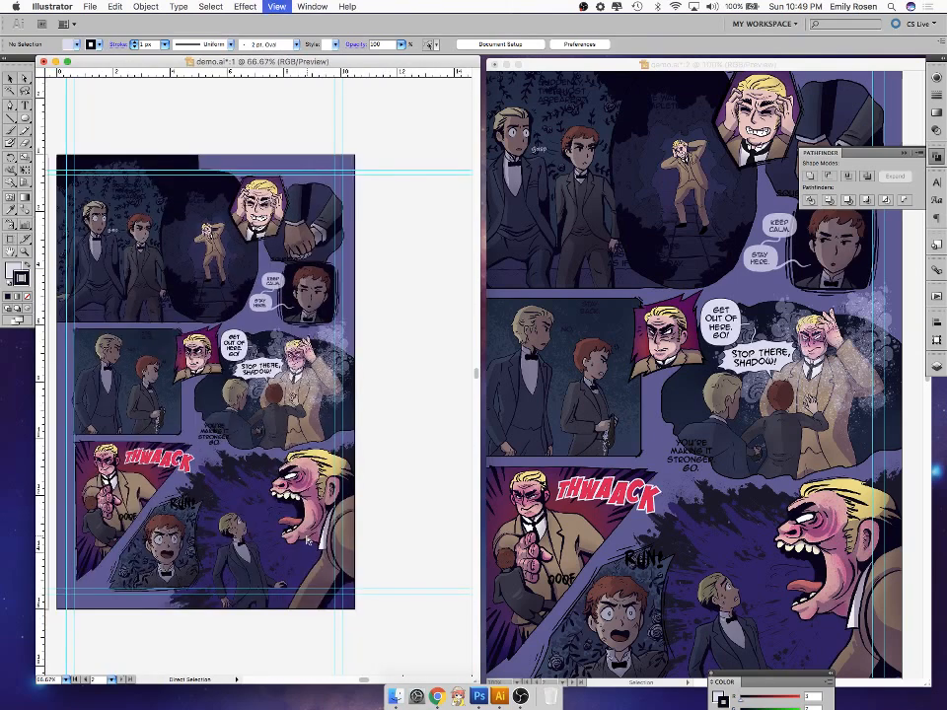
{"action": "key", "text": "super+equal"}
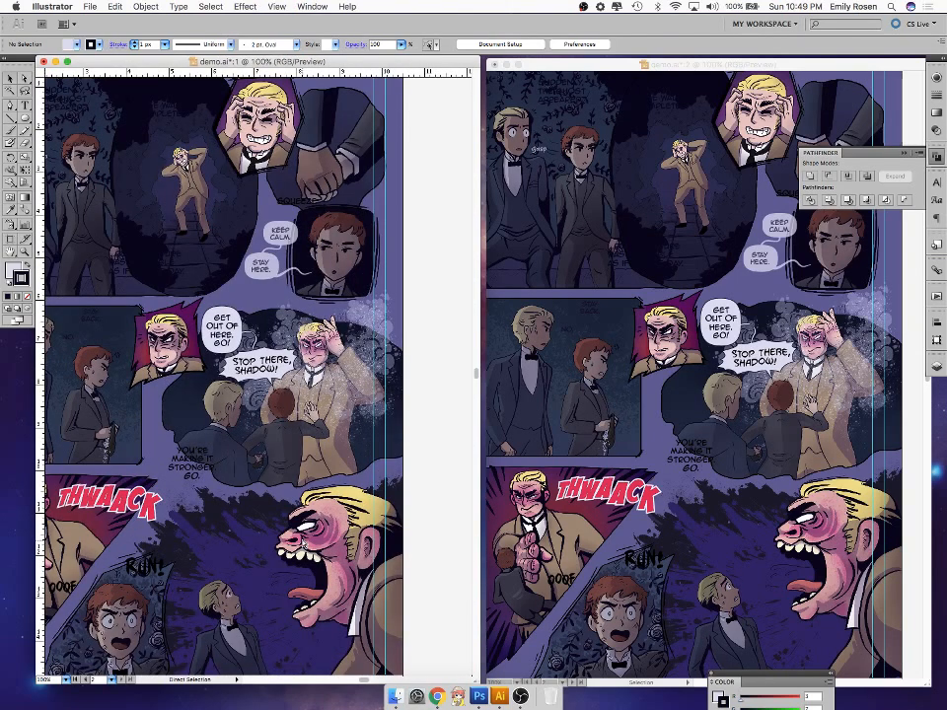
- Show the bubbles layer together with the unified balloon shapes on the comic page
{"action": "key", "text": "space"}
{"action": "left_click_drag", "start_coordinate": [295, 575], "coordinate": [383, 571]}
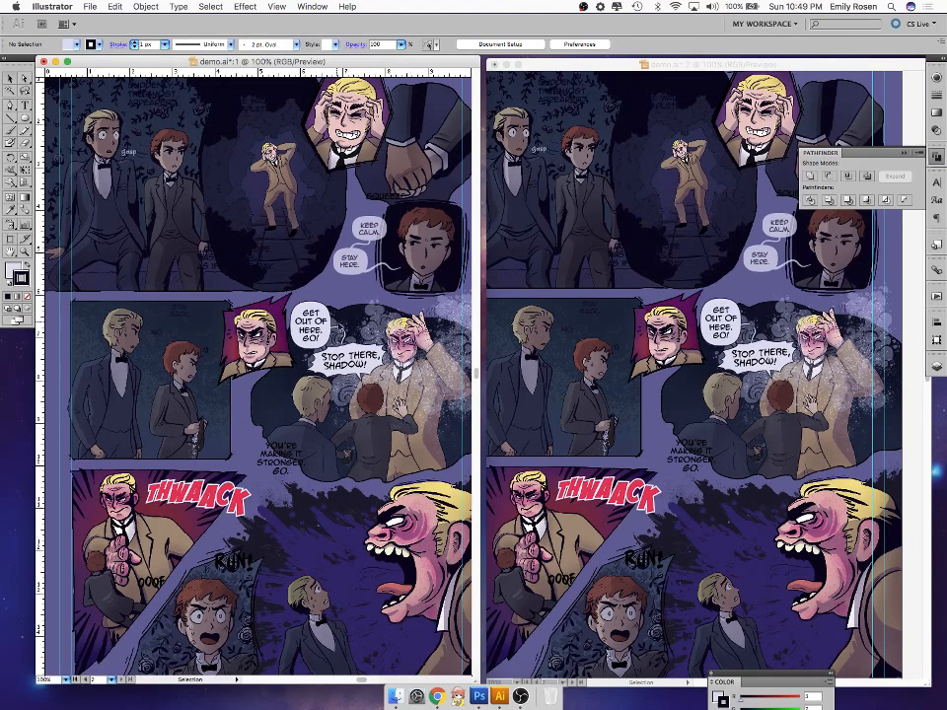
{"action": "left_click", "coordinate": [936, 365]}
{"action": "left_click", "coordinate": [805, 398]}
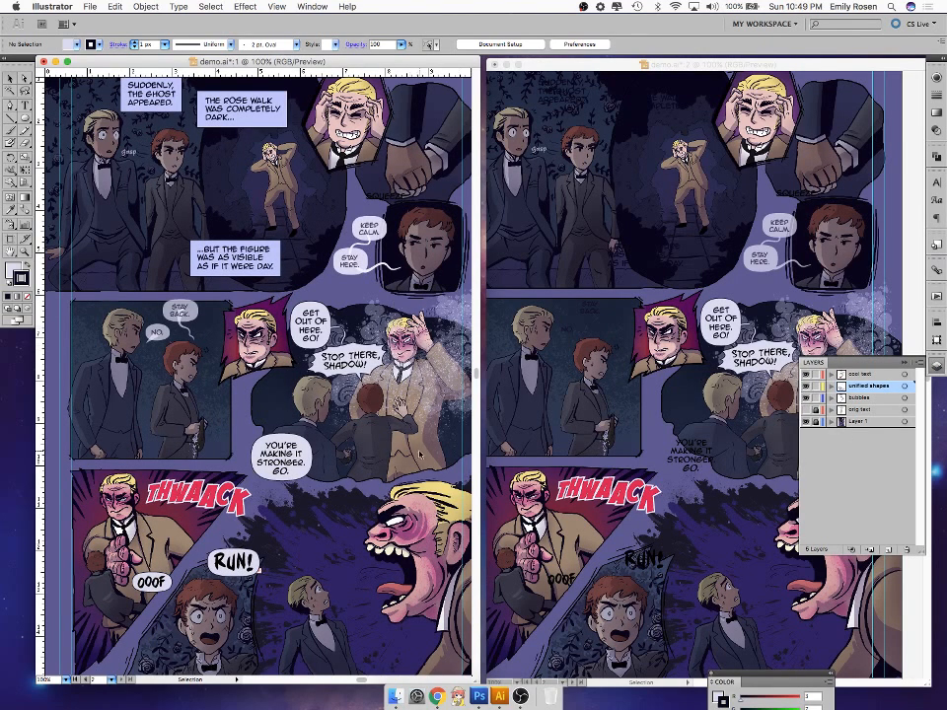
- Select two narration captions, and in the second document window show the bubbles layer and hide the unified shapes layer
{"action": "left_click_drag", "start_coordinate": [299, 370], "coordinate": [338, 505]}
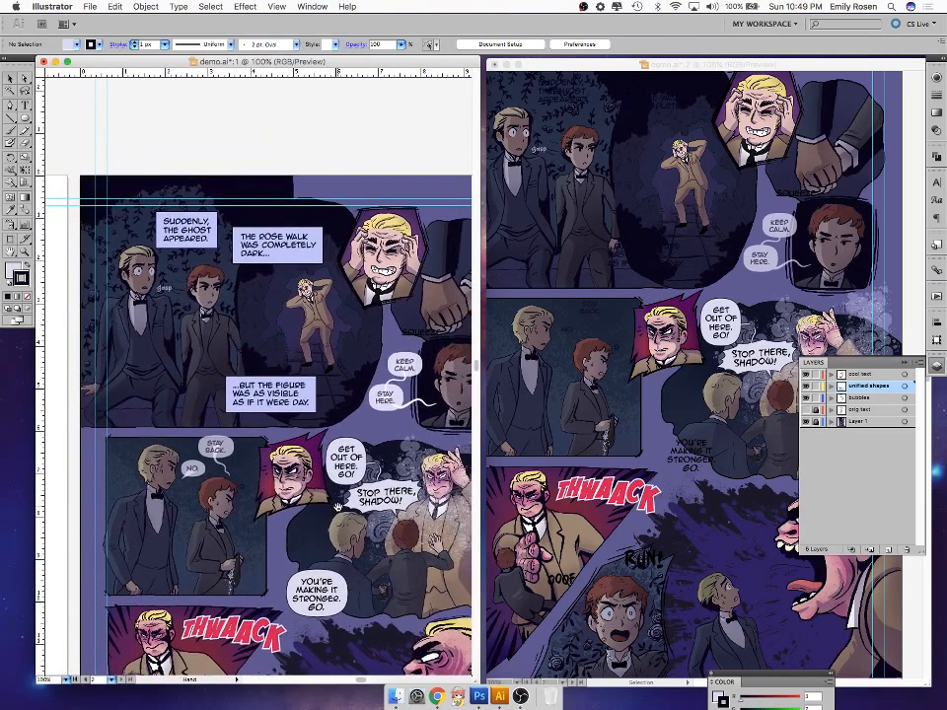
{"action": "left_click", "coordinate": [193, 240]}
{"action": "left_click", "coordinate": [289, 395], "text": "shift"}
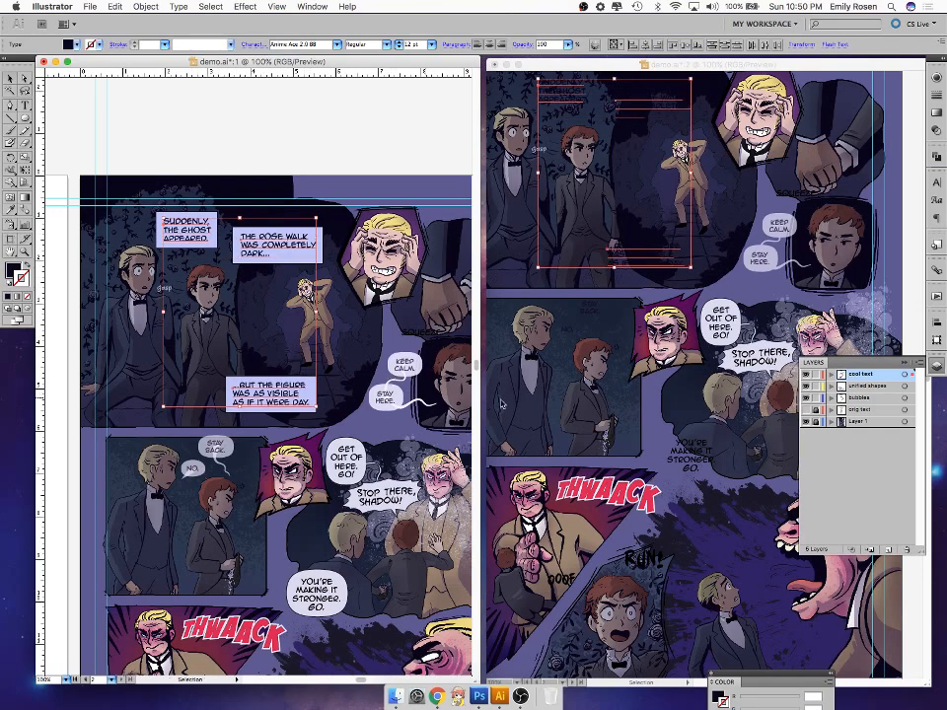
{"action": "left_click", "coordinate": [607, 224]}
{"action": "left_click", "coordinate": [807, 398]}
{"action": "left_click", "coordinate": [808, 387]}
{"action": "left_click", "coordinate": [267, 309]}
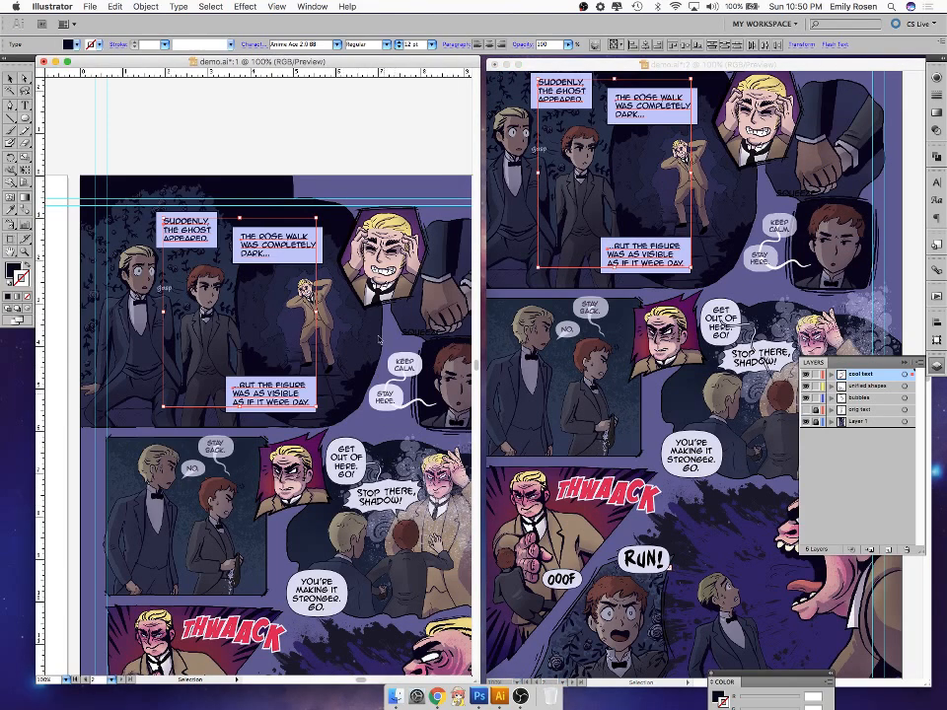
- Select the three narration captions in the opening panels to inspect their live text, and clear the selection
{"action": "left_click", "coordinate": [242, 109]}
{"action": "left_click", "coordinate": [281, 250]}
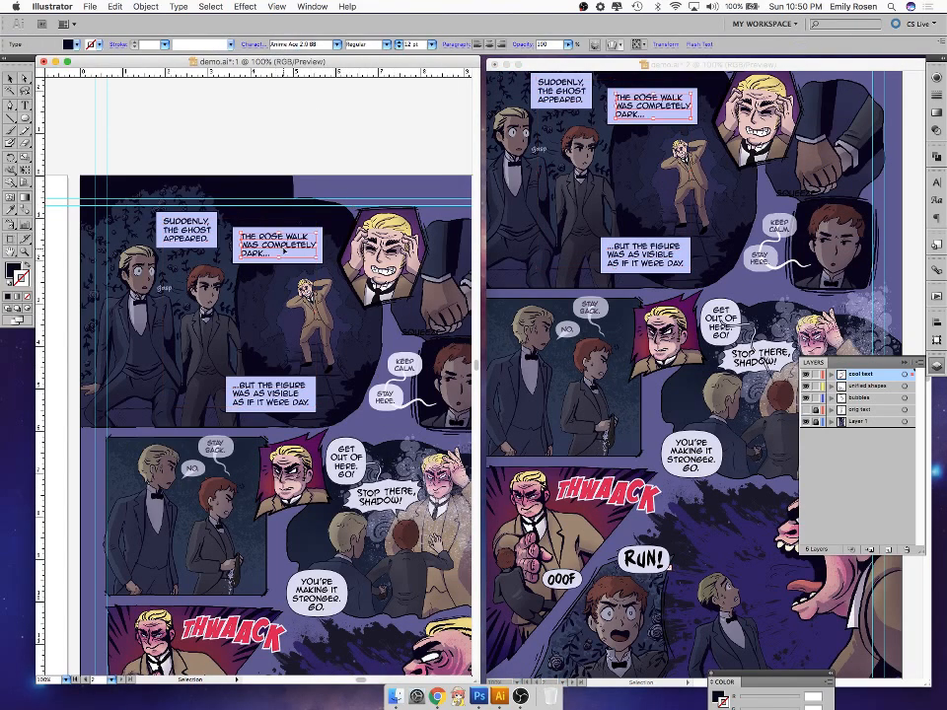
{"action": "left_click", "coordinate": [202, 235], "text": "shift"}
{"action": "left_click", "coordinate": [301, 396], "text": "shift"}
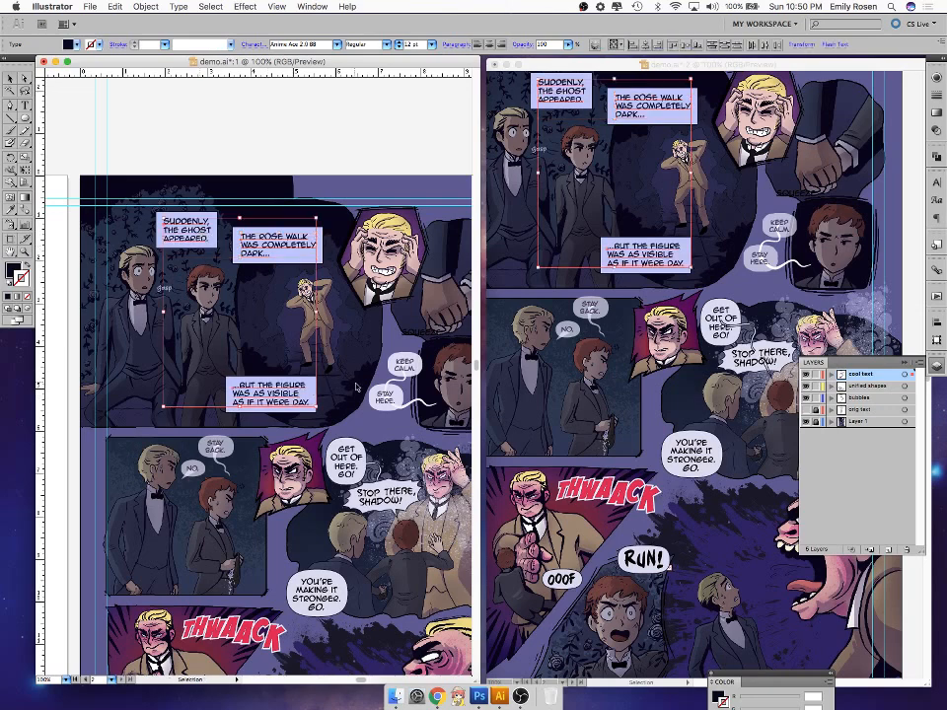
{"action": "left_click", "coordinate": [392, 438]}
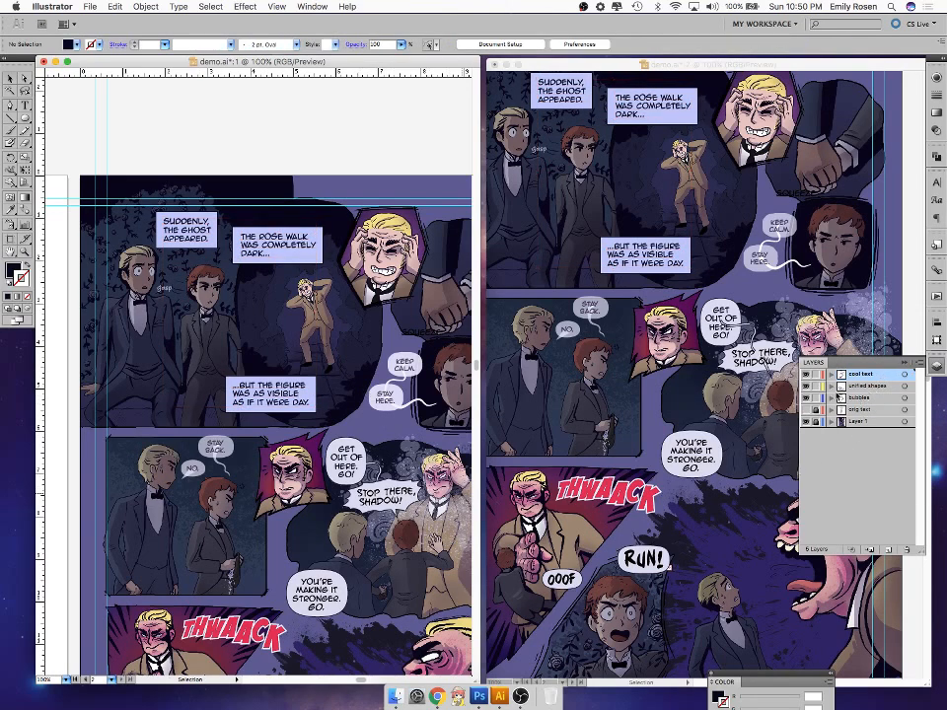
- Duplicate the cool text layer, keep the original hidden and locked, and hide the unified shapes and bubbles layers
{"action": "left_click_drag", "start_coordinate": [806, 375], "coordinate": [806, 399]}
{"action": "left_click_drag", "start_coordinate": [883, 439], "coordinate": [889, 550]}
{"action": "left_click", "coordinate": [806, 375]}
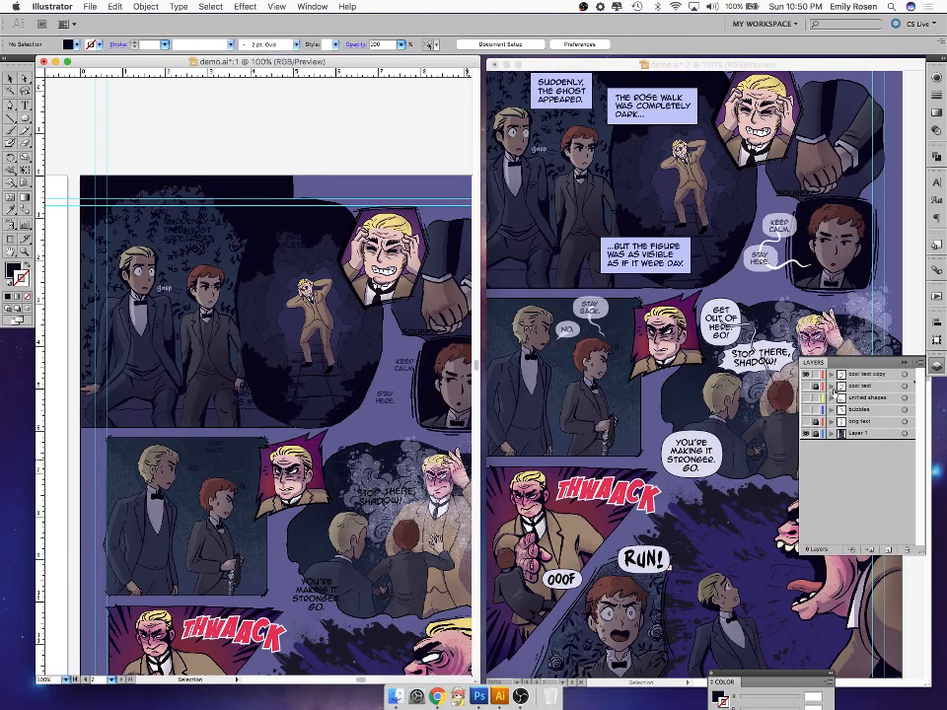
- Duplicate the bubbles layer as a visible working copy, and hide and lock the original bubbles layer
{"action": "left_click", "coordinate": [806, 399]}
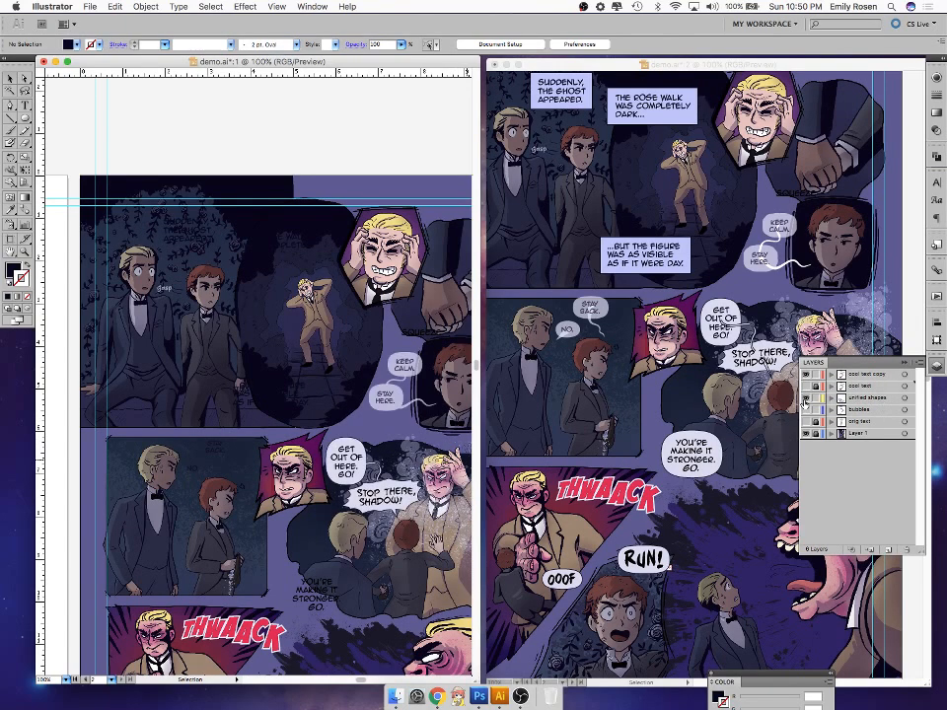
{"action": "left_click", "coordinate": [806, 398]}
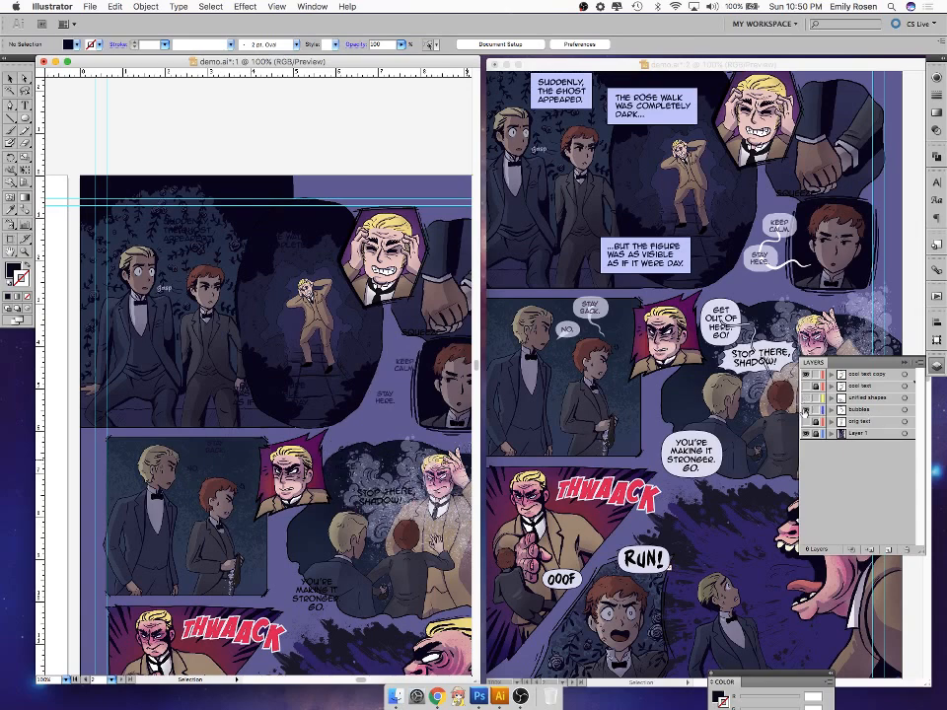
{"action": "left_click", "coordinate": [806, 411]}
{"action": "left_click_drag", "start_coordinate": [876, 412], "coordinate": [888, 550]}
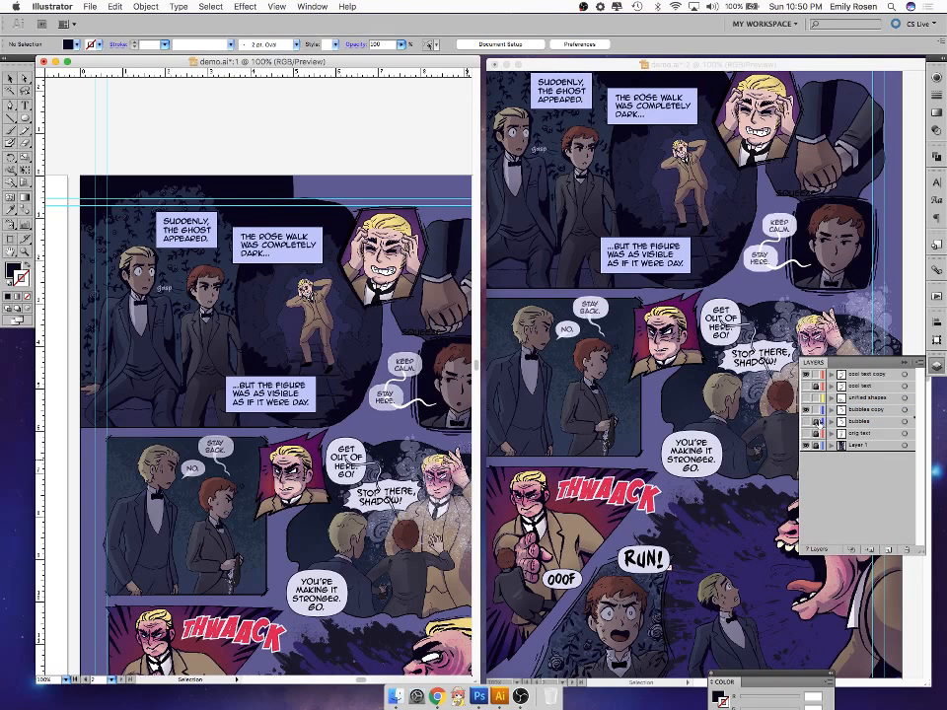
- Hide the bubbles copy layer and convert all text on the cool text copy layer to outlines
{"action": "left_click", "coordinate": [878, 379]}
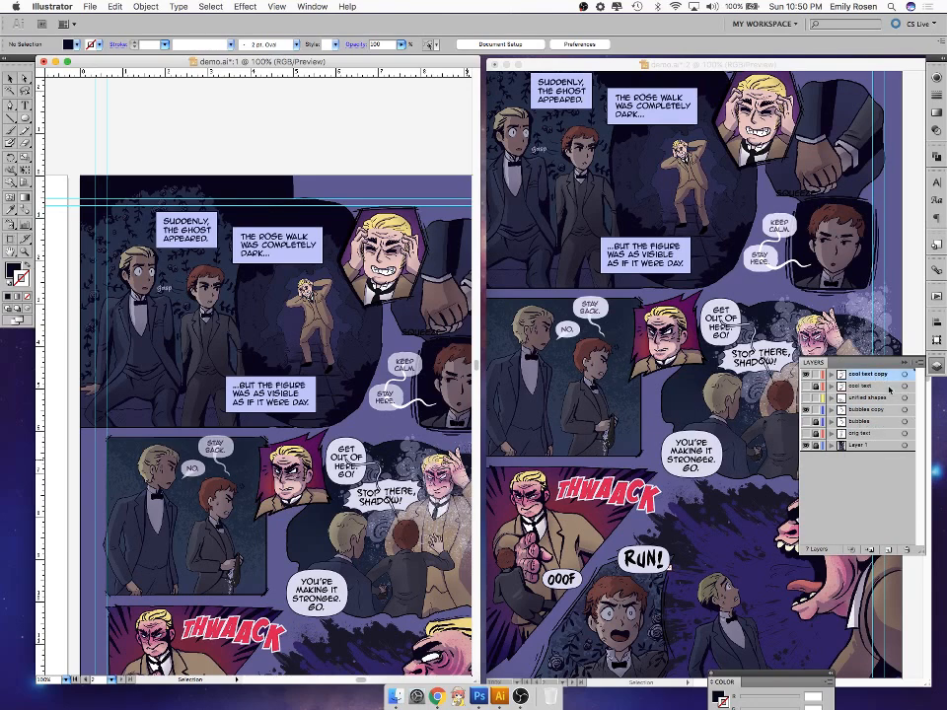
{"action": "left_click", "coordinate": [806, 411]}
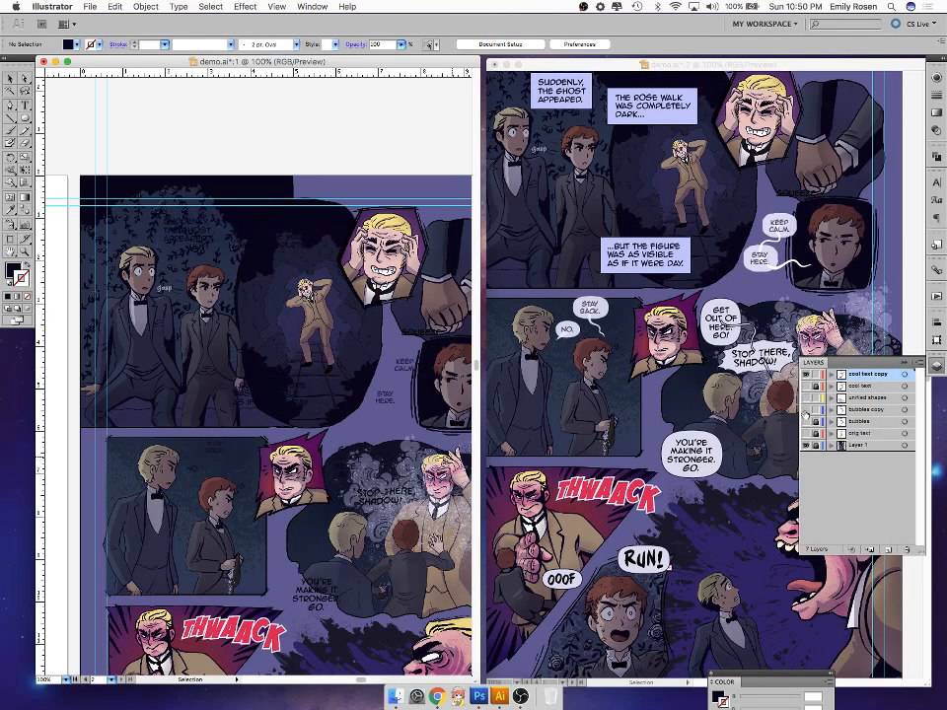
{"action": "key", "text": "super+a"}
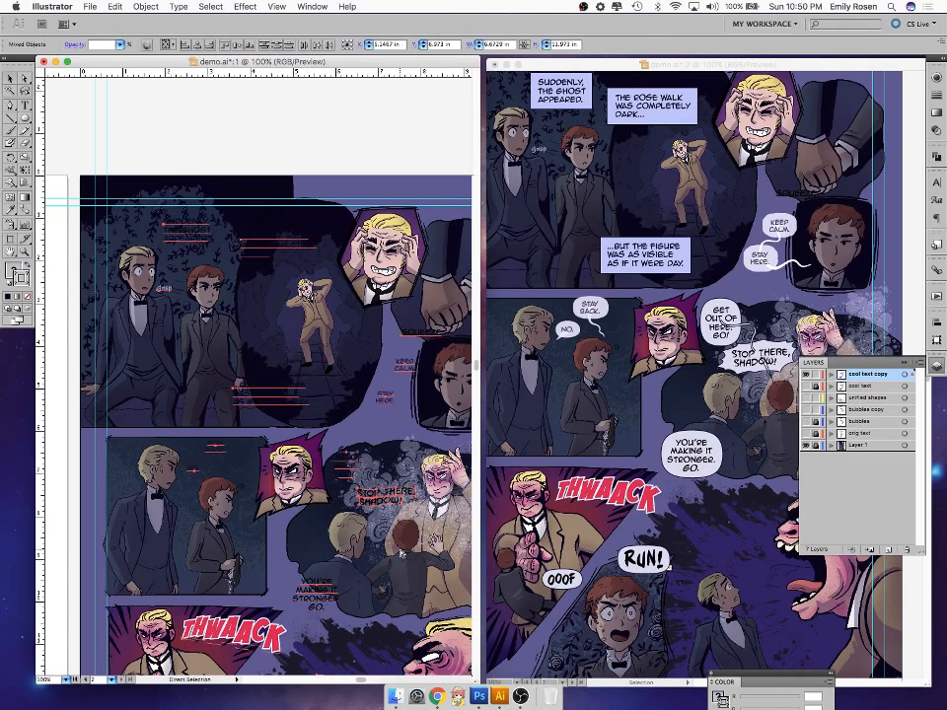
{"action": "key", "text": "v"}
{"action": "left_click", "coordinate": [146, 7]}
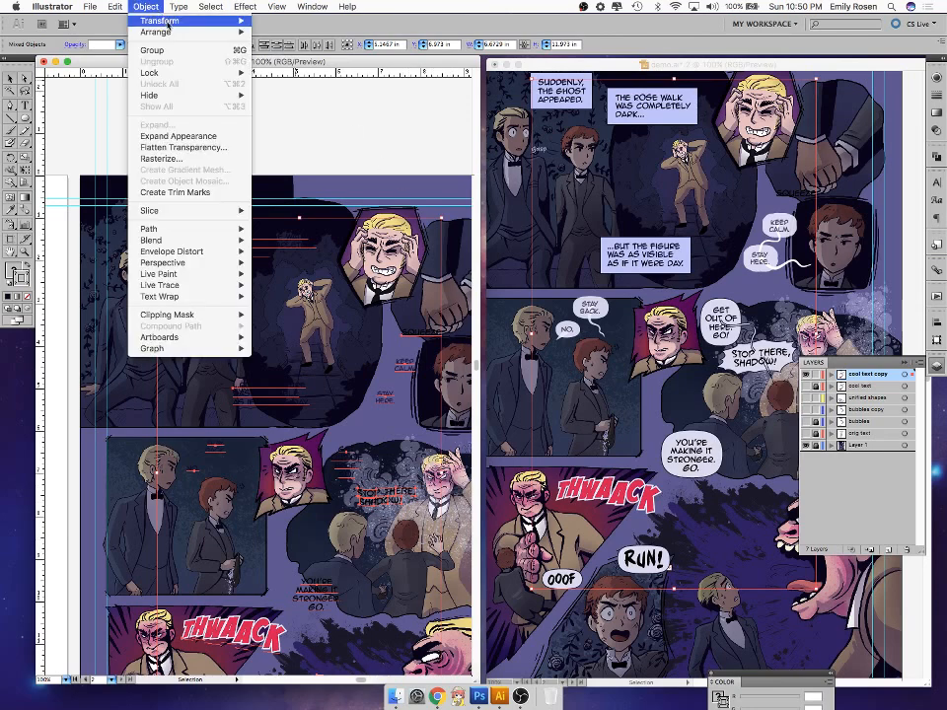
{"action": "mouse_move", "coordinate": [179, 7]}
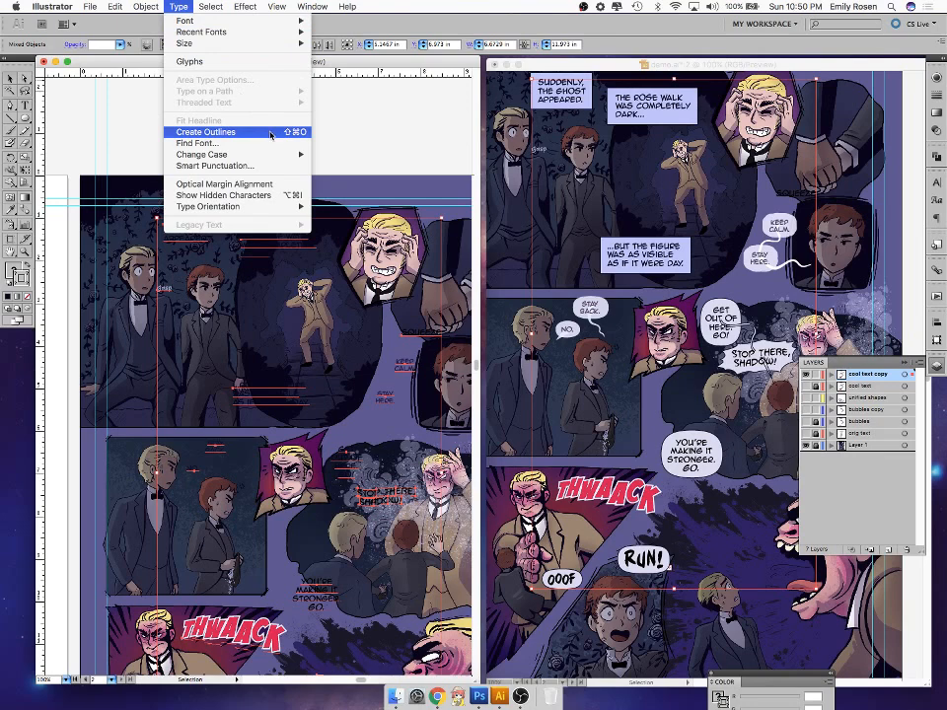
{"action": "left_click", "coordinate": [271, 132]}
{"action": "left_click", "coordinate": [351, 117]}
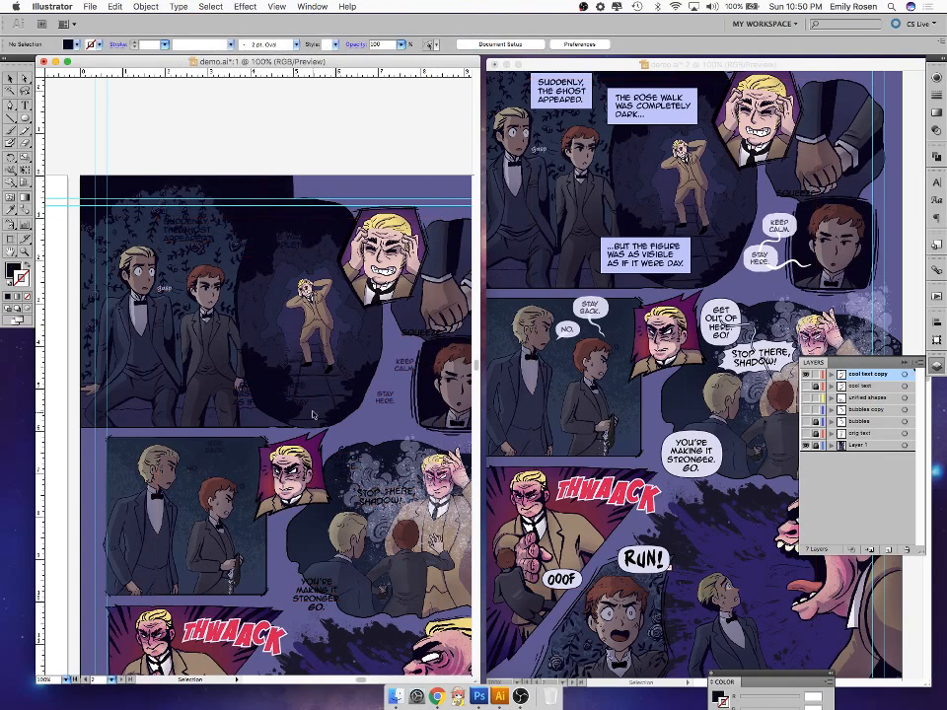
- Examine the outlined captions, STAY HERE., KEEP CALM. and NO. lettering by selecting the text groups one at a time
{"action": "left_click", "coordinate": [385, 397]}
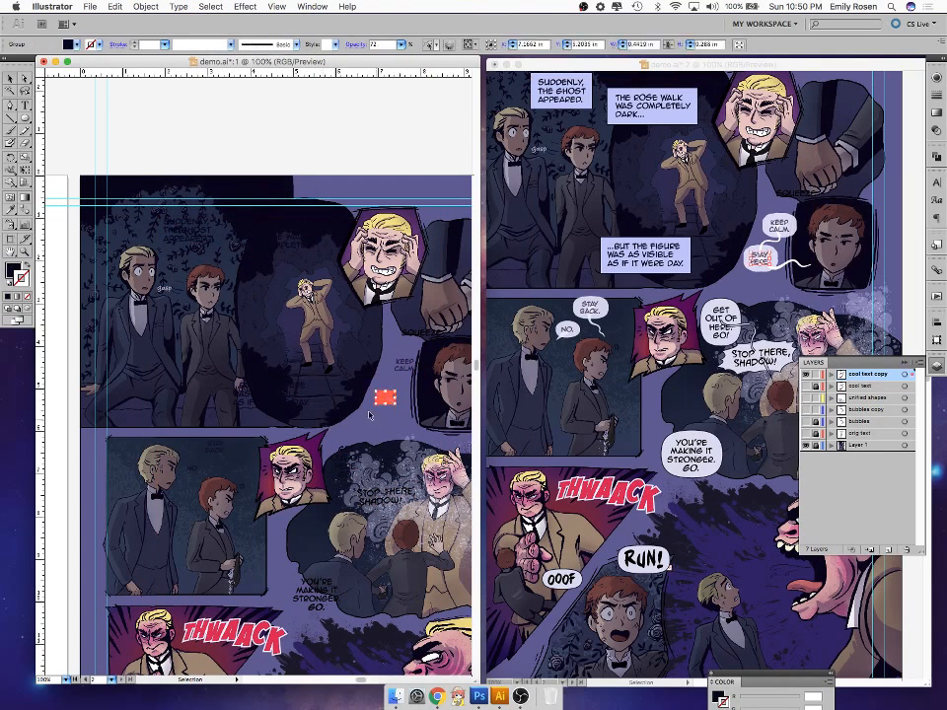
{"action": "left_click", "coordinate": [200, 237]}
{"action": "left_click", "coordinate": [251, 401]}
{"action": "left_click", "coordinate": [384, 400]}
{"action": "left_click", "coordinate": [407, 368]}
{"action": "left_click", "coordinate": [425, 334]}
{"action": "left_click", "coordinate": [192, 469]}
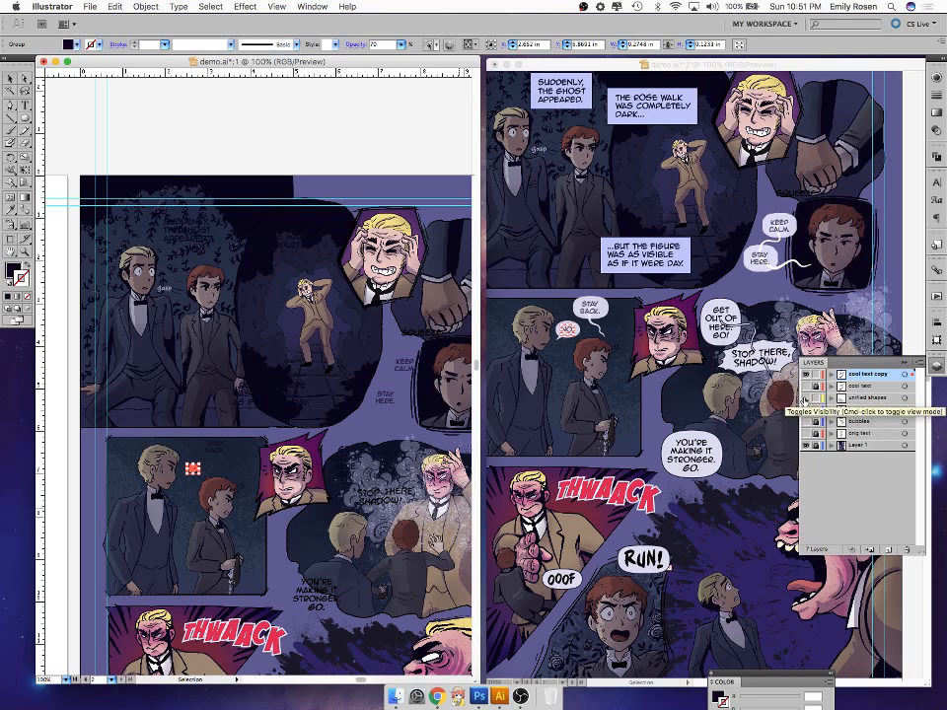
- Compare the outlined text over the unified shapes layer and over the bubbles copy layer, leaving bubbles copy shown and active
{"action": "left_click", "coordinate": [806, 399]}
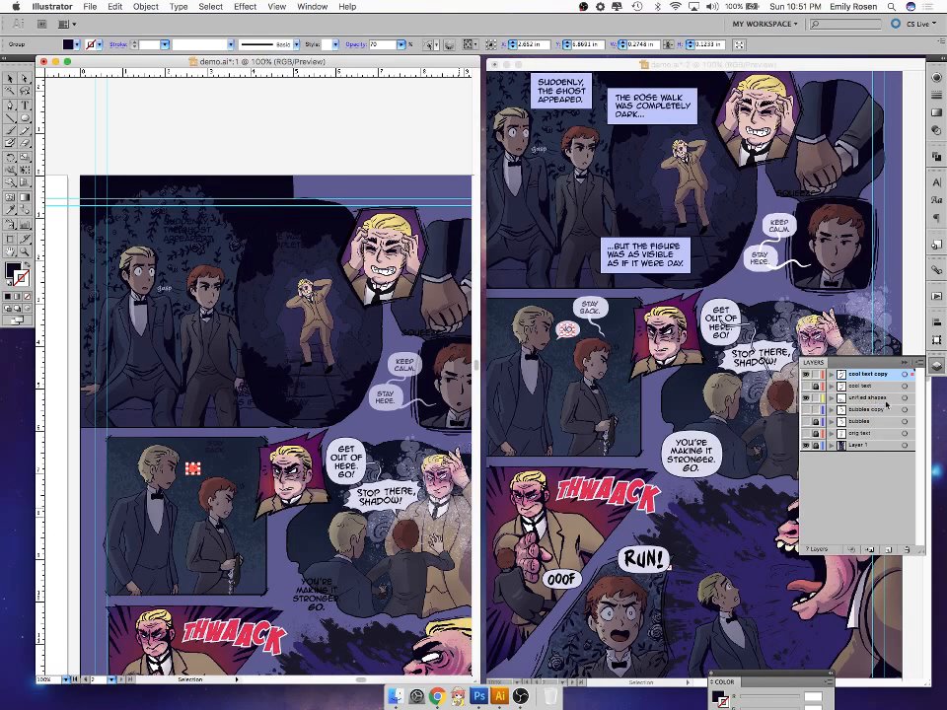
{"action": "left_click", "coordinate": [806, 399]}
{"action": "left_click", "coordinate": [806, 410]}
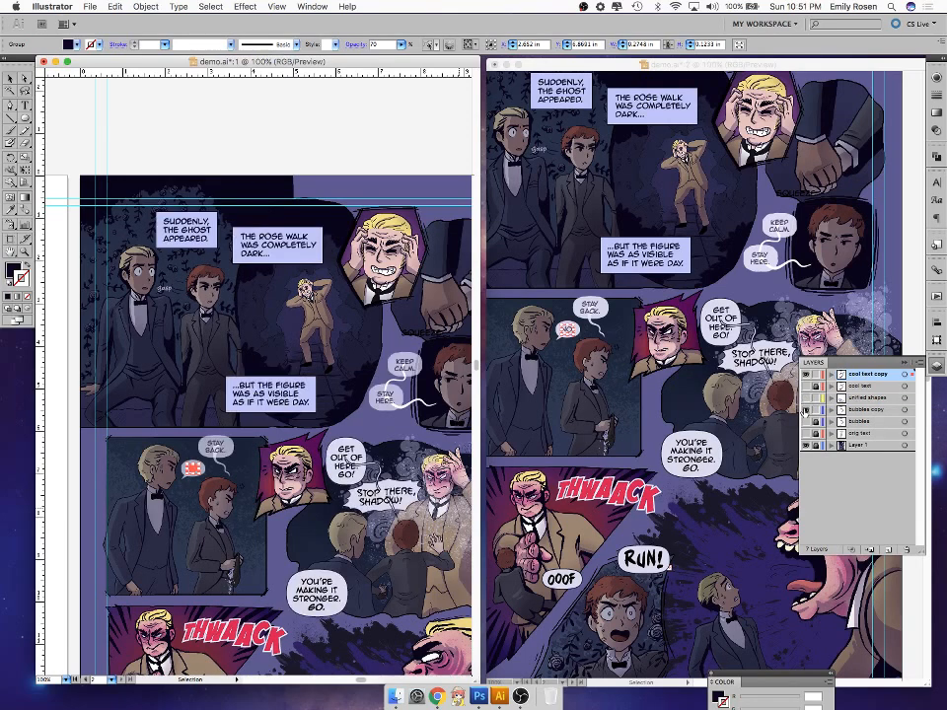
{"action": "left_click", "coordinate": [866, 411]}
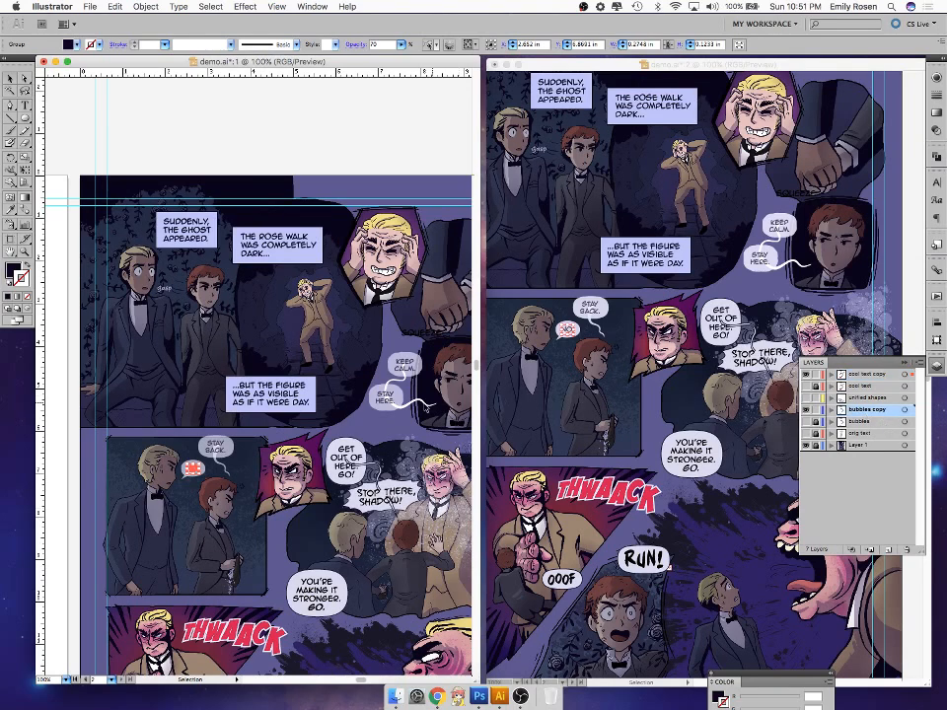
{"action": "left_click", "coordinate": [262, 529]}
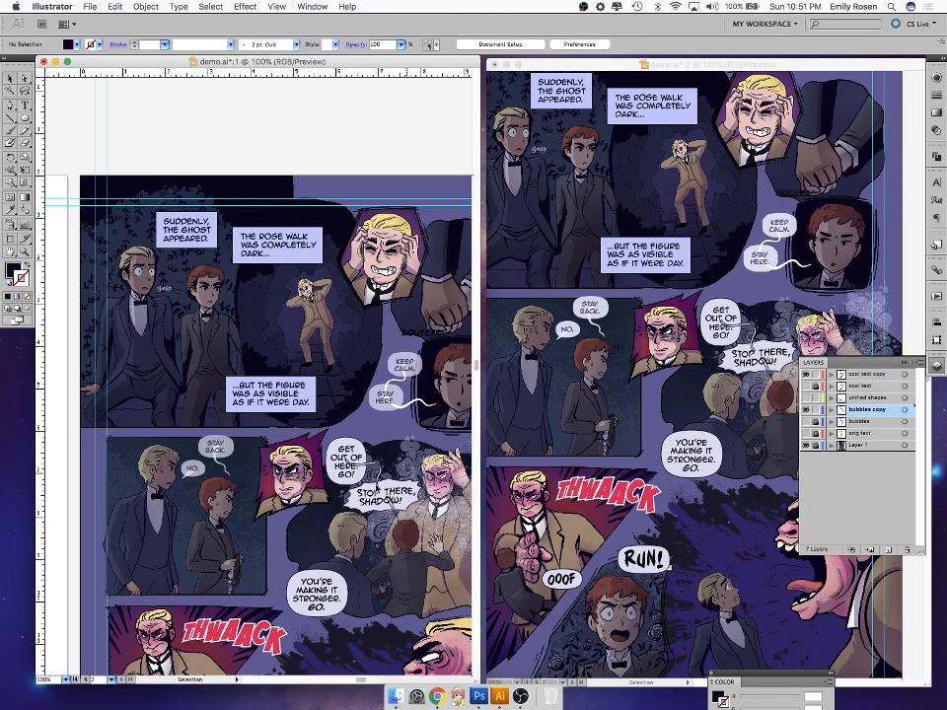
- Undo the layer visibility changes and the outlining so the cool text copy layer holds live text again
{"action": "key", "text": "super+z"}
{"action": "key", "text": "super+z"}
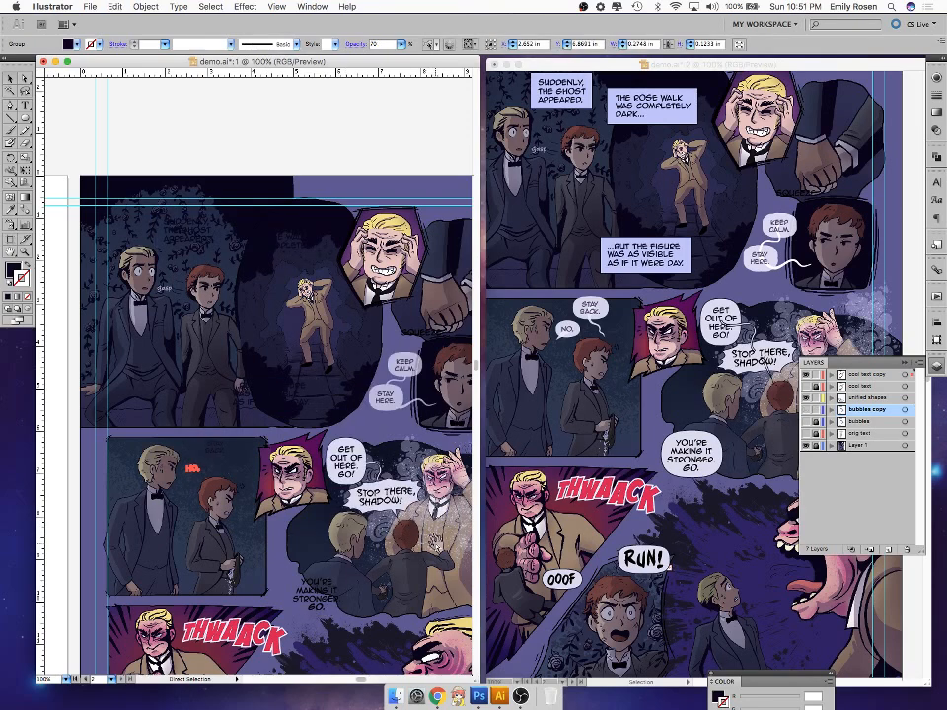
{"action": "key", "text": "super+z"}
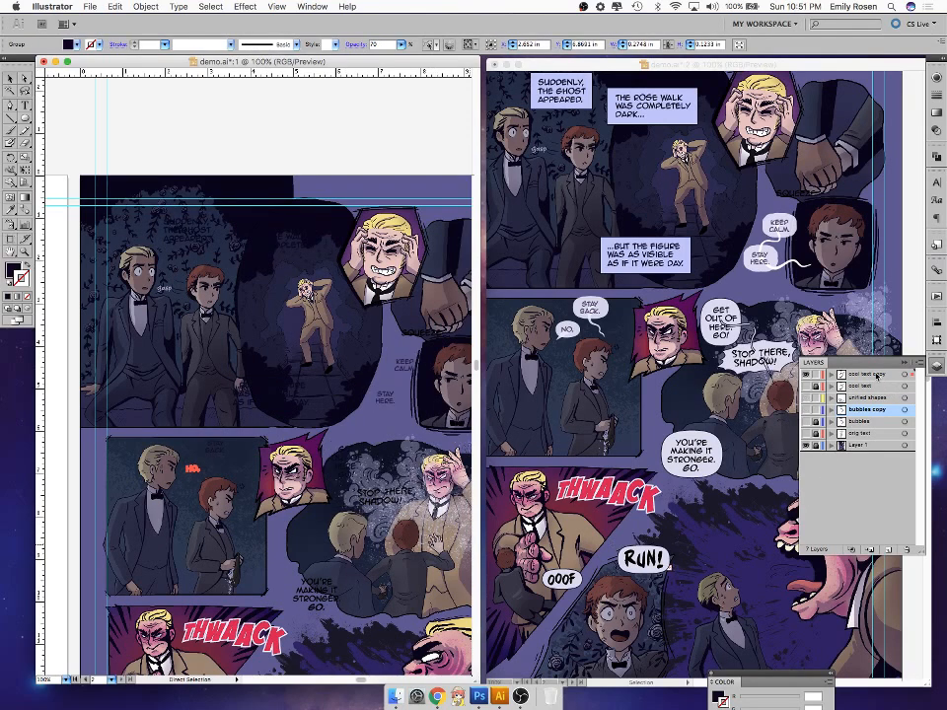
{"action": "key", "text": "super+z"}
{"action": "key", "text": "super+z"}
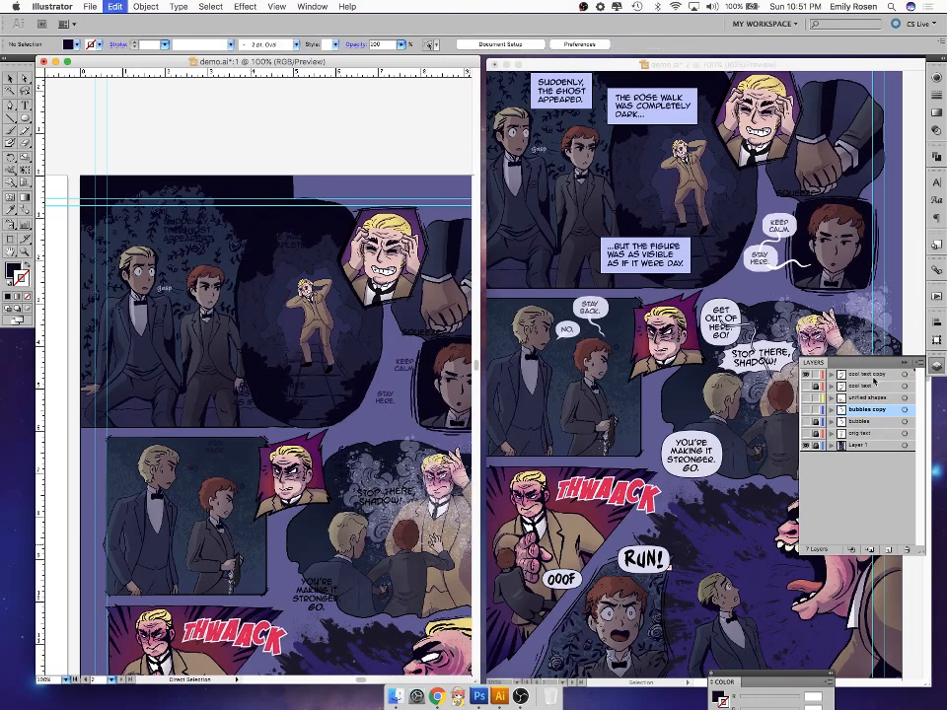
{"action": "left_click", "coordinate": [874, 377]}
{"action": "key", "text": "v"}
{"action": "left_click", "coordinate": [195, 242]}
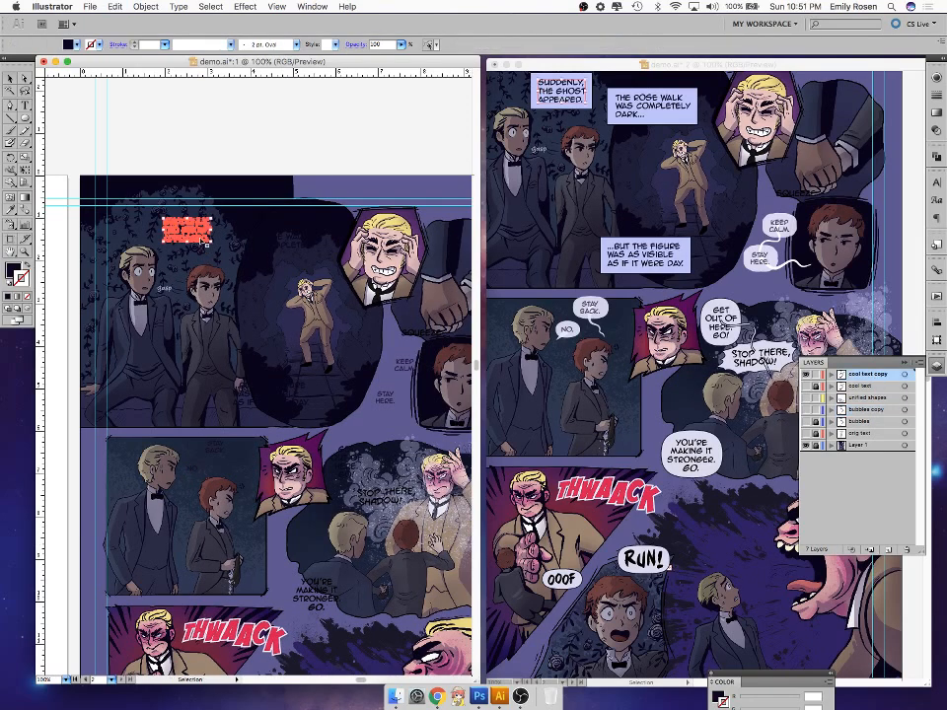
{"action": "key", "text": "super+z"}
{"action": "key", "text": "super+z"}
{"action": "key", "text": "super+z"}
{"action": "key", "text": "super+z"}
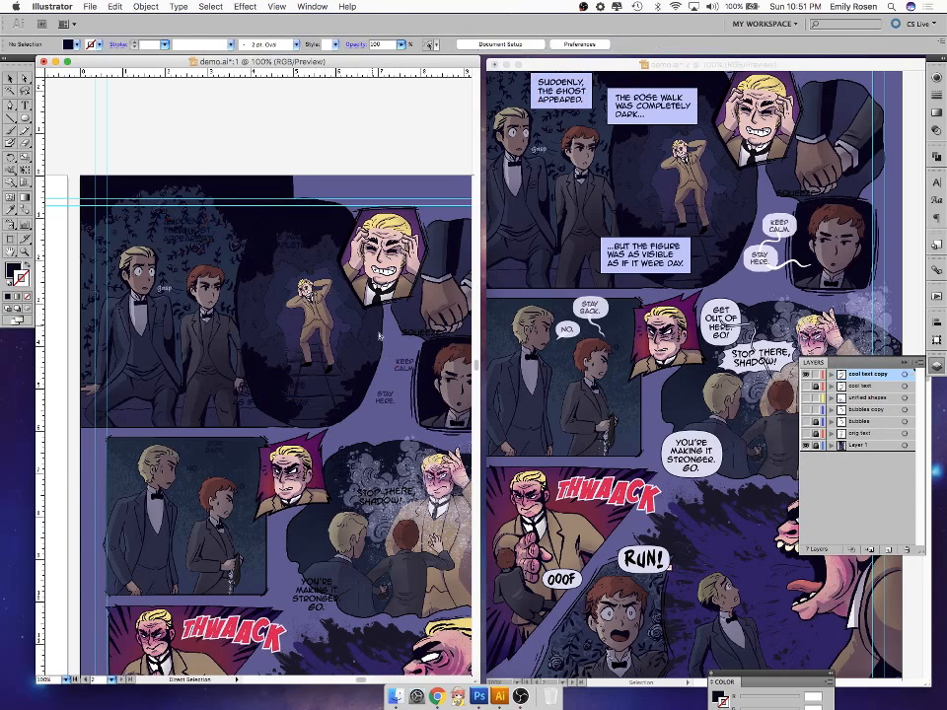
- Select the THE ROSE WALK WAS COMPLETELY DARK... caption text and check it by toggling the cool text copy layer's visibility
{"action": "key", "text": "v"}
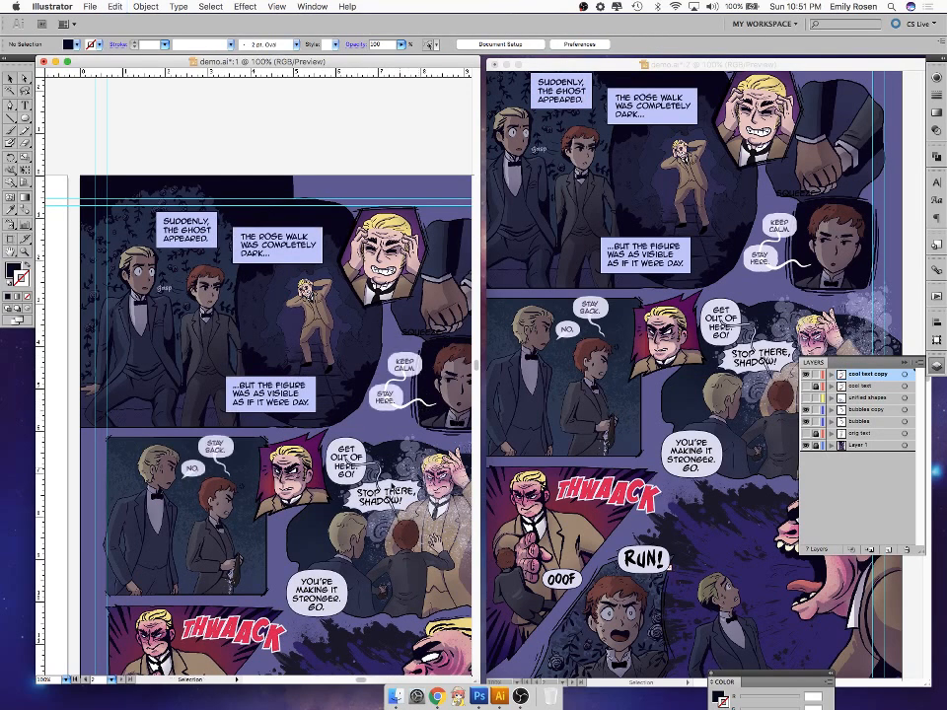
{"action": "left_click", "coordinate": [391, 497]}
{"action": "left_click", "coordinate": [285, 258]}
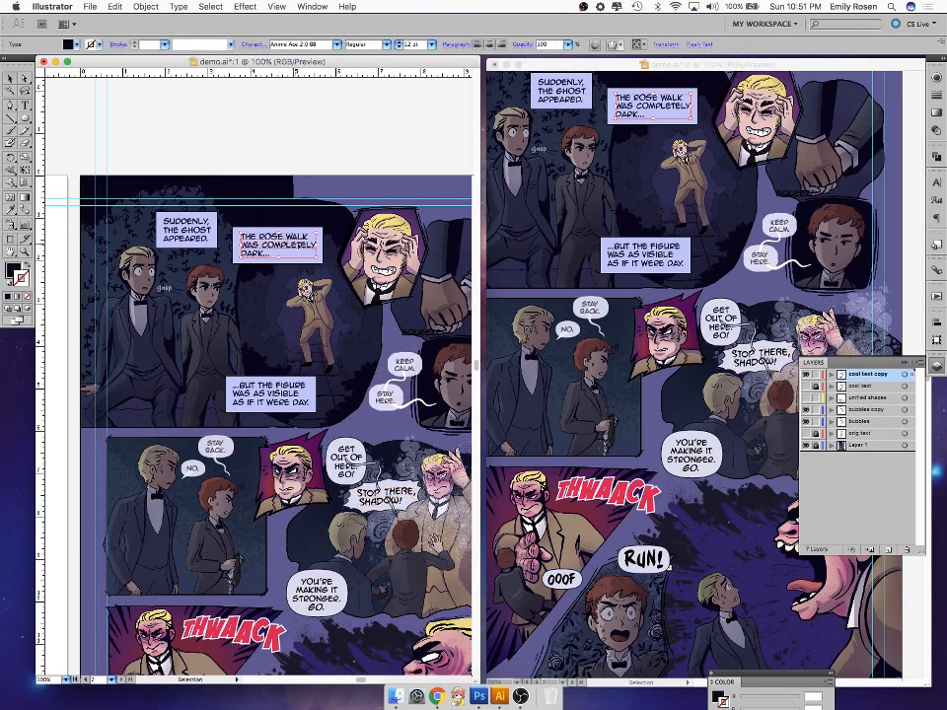
{"action": "left_click", "coordinate": [806, 375]}
{"action": "left_click", "coordinate": [806, 376]}
{"action": "left_click", "coordinate": [806, 376]}
{"action": "left_click", "coordinate": [806, 376]}
{"action": "left_click", "coordinate": [303, 259]}
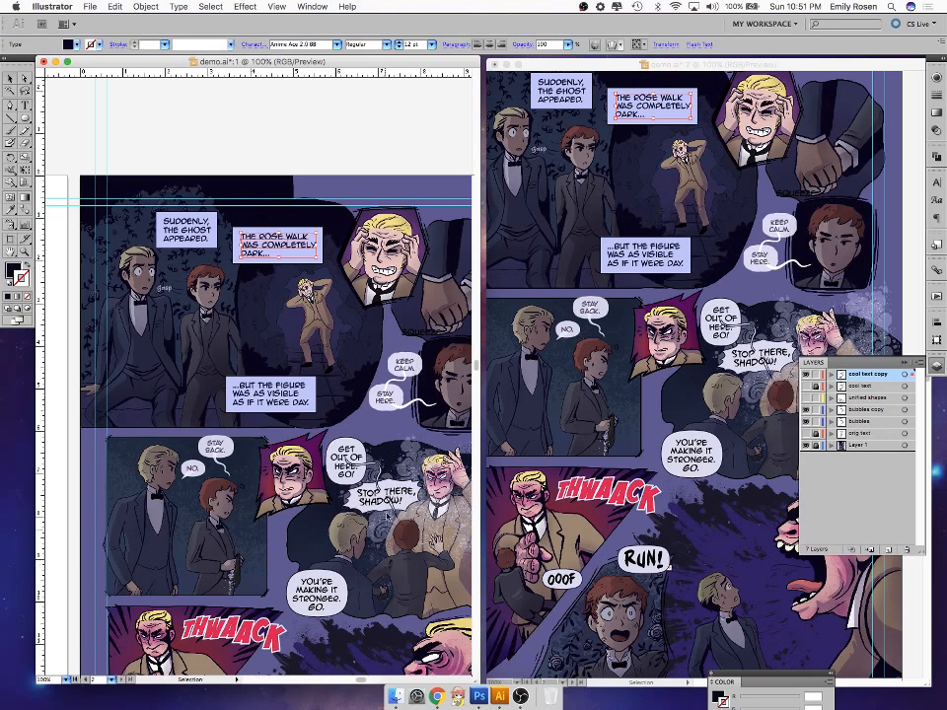
- Look through the font list for the selected THE ROSE WALK WAS COMPLETELY DARK... caption, keeping its font as Anime Ace 2.0 BB
{"action": "left_click", "coordinate": [338, 46]}
{"action": "left_click", "coordinate": [341, 147]}
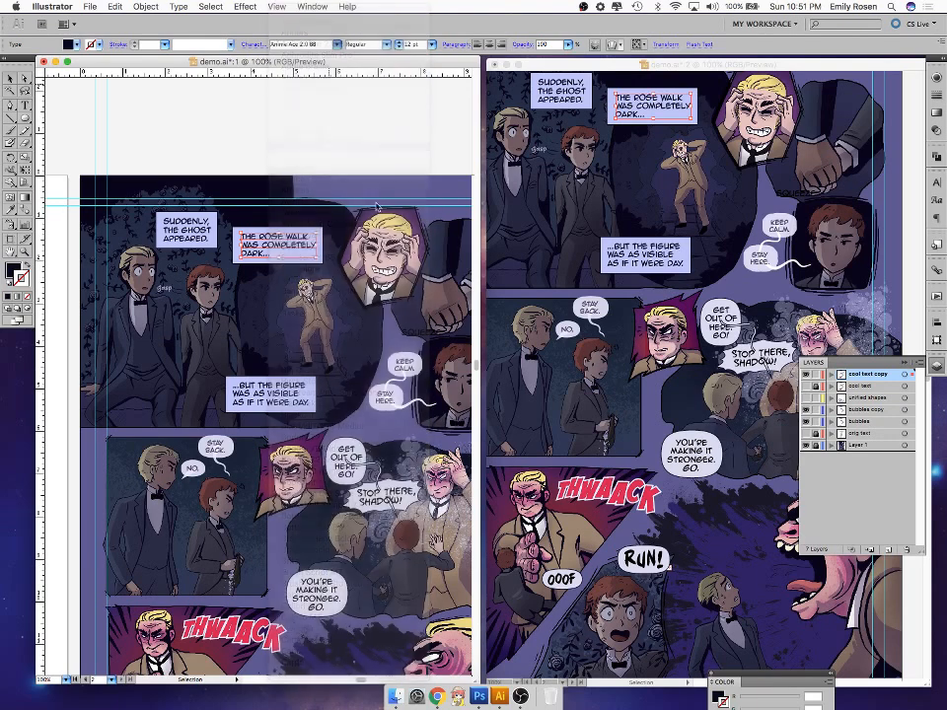
{"action": "left_click", "coordinate": [407, 122], "text": "super"}
{"action": "key", "text": "super+z"}
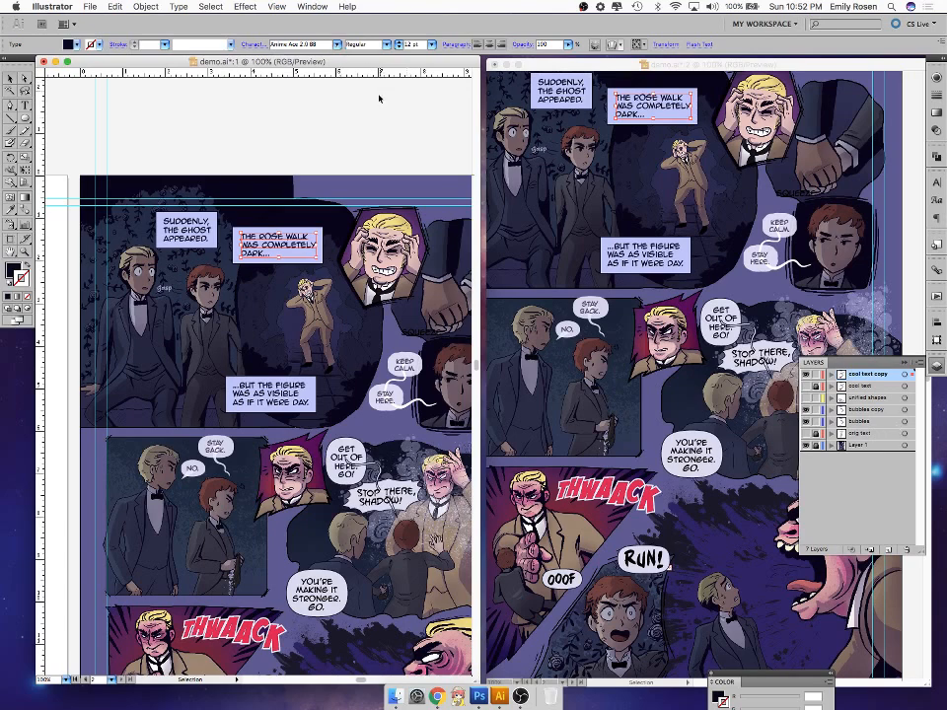
{"action": "left_click", "coordinate": [336, 44]}
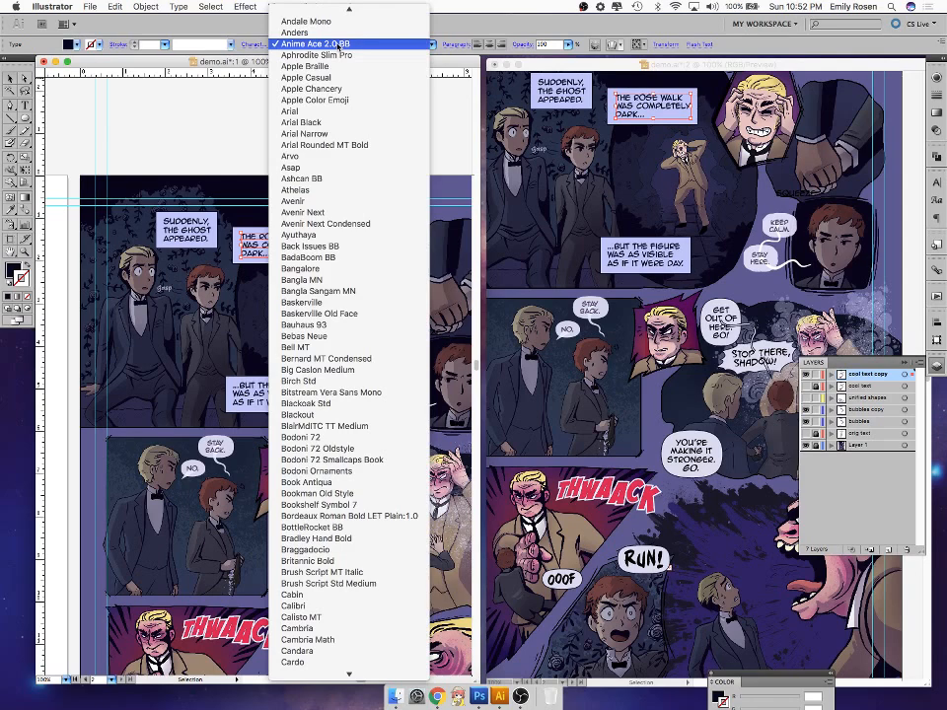
{"action": "left_click", "coordinate": [336, 44]}
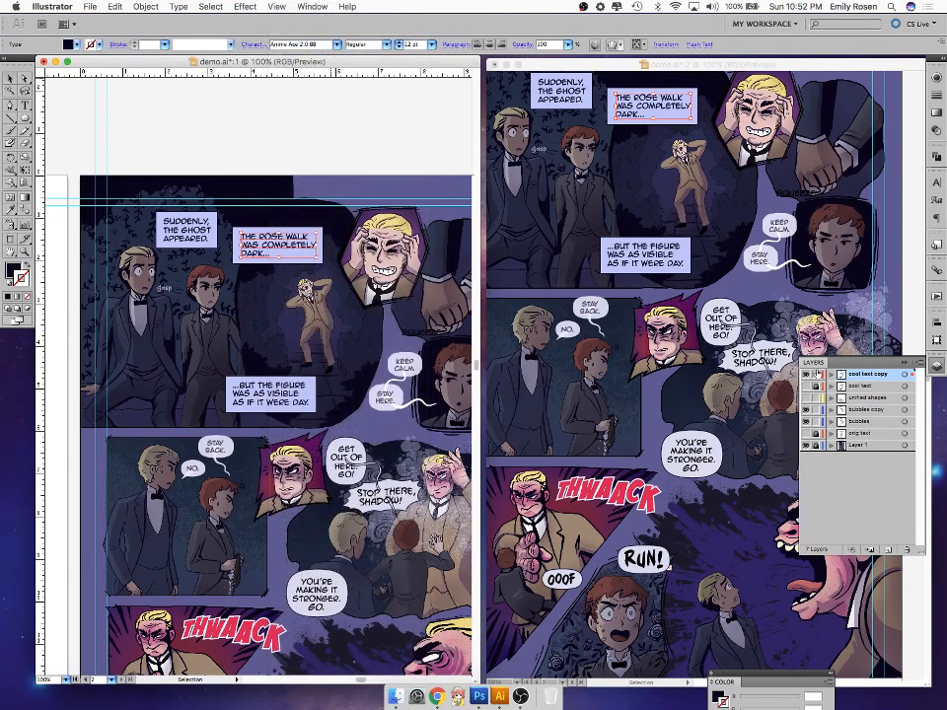
- Switch from cool text copy to the unlocked cool text layer, select the THE ROSE WALK... caption and check its font choices
{"action": "left_click", "coordinate": [805, 374]}
{"action": "left_click", "coordinate": [816, 386]}
{"action": "left_click", "coordinate": [299, 244]}
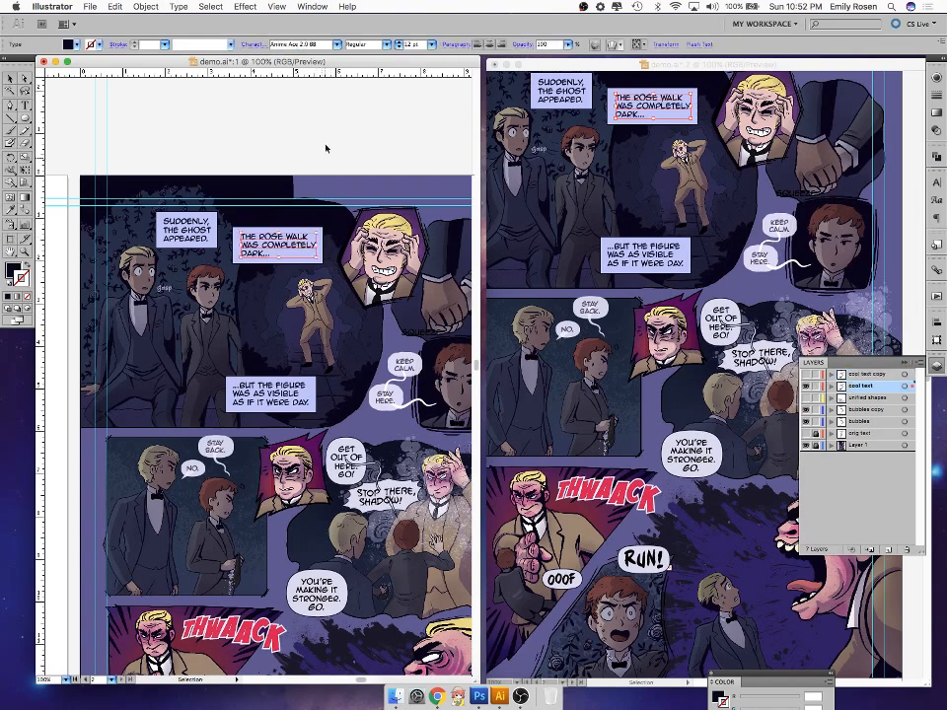
{"action": "left_click", "coordinate": [337, 45]}
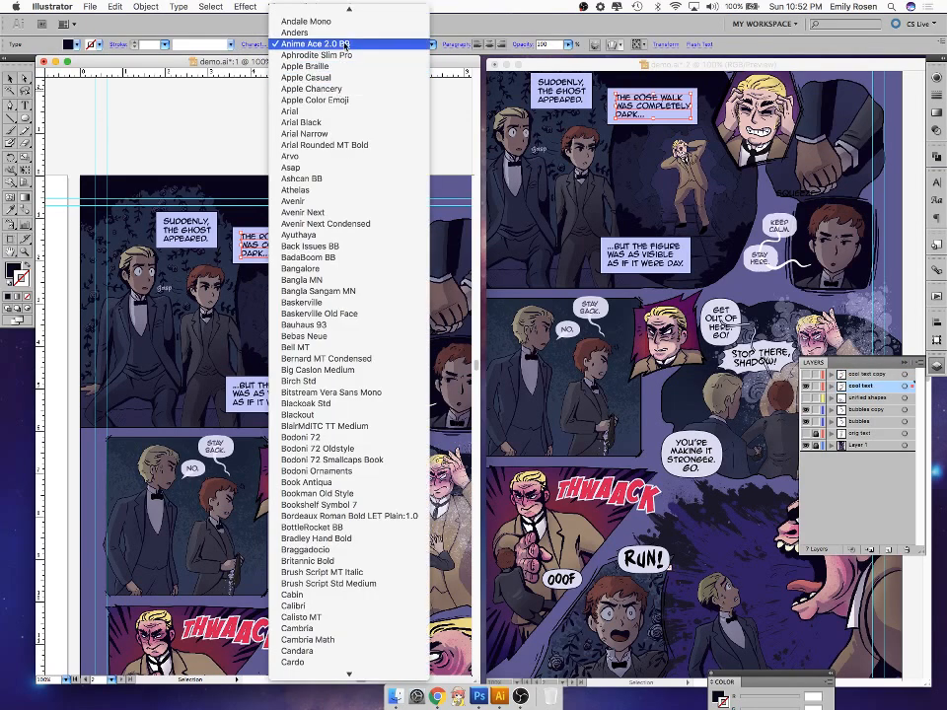
{"action": "left_click", "coordinate": [345, 43]}
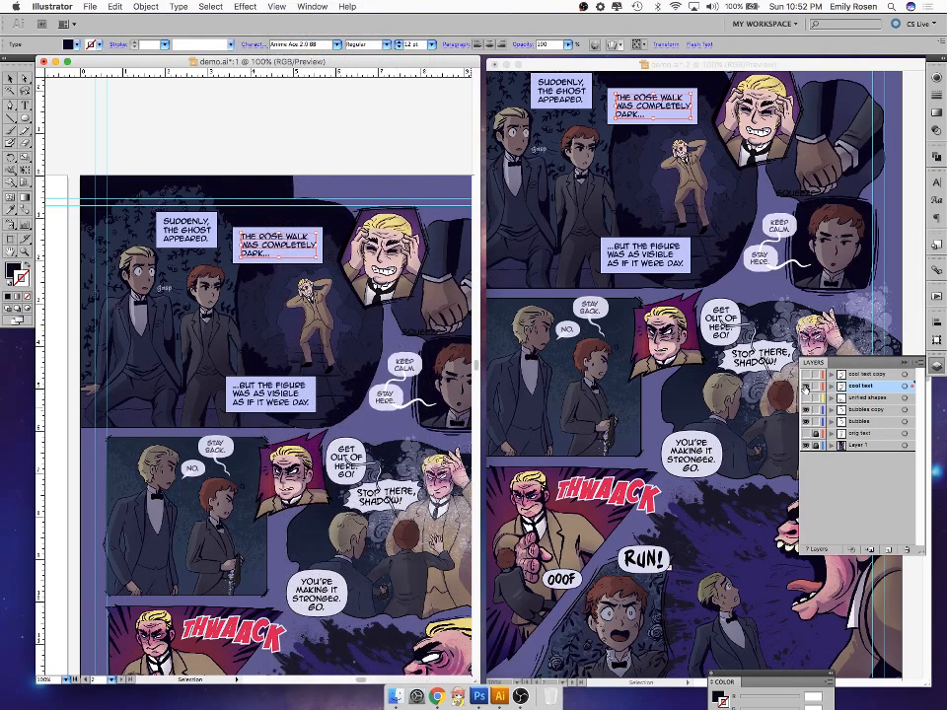
- Hide the cool text layer, show and activate cool text copy, and select its THE ROSE WALK... caption
{"action": "left_click", "coordinate": [806, 387]}
{"action": "left_click", "coordinate": [806, 375]}
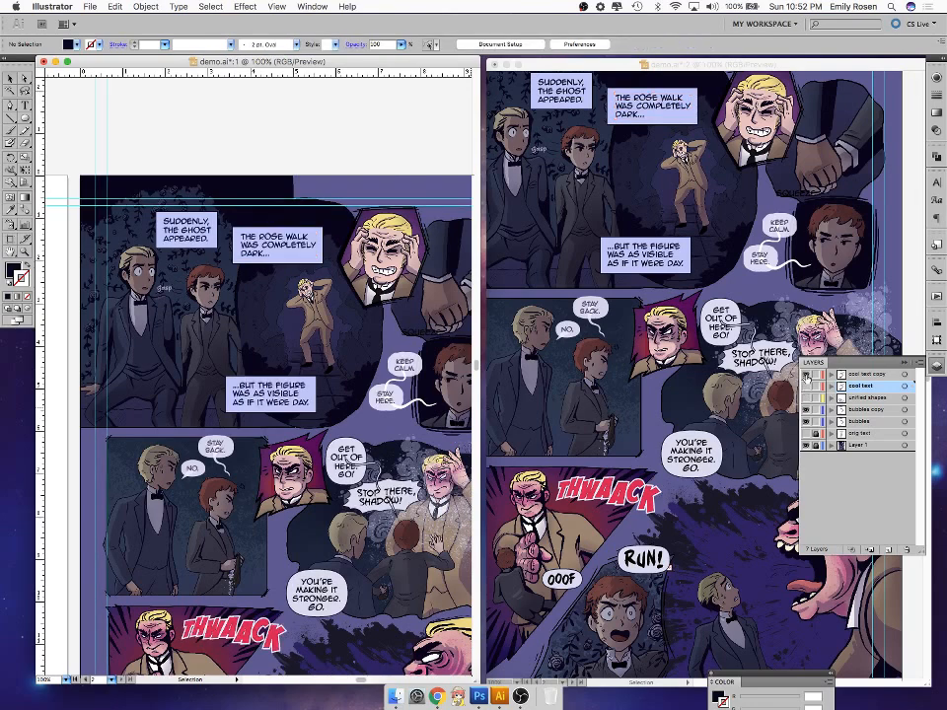
{"action": "left_click", "coordinate": [874, 377]}
{"action": "left_click", "coordinate": [266, 244]}
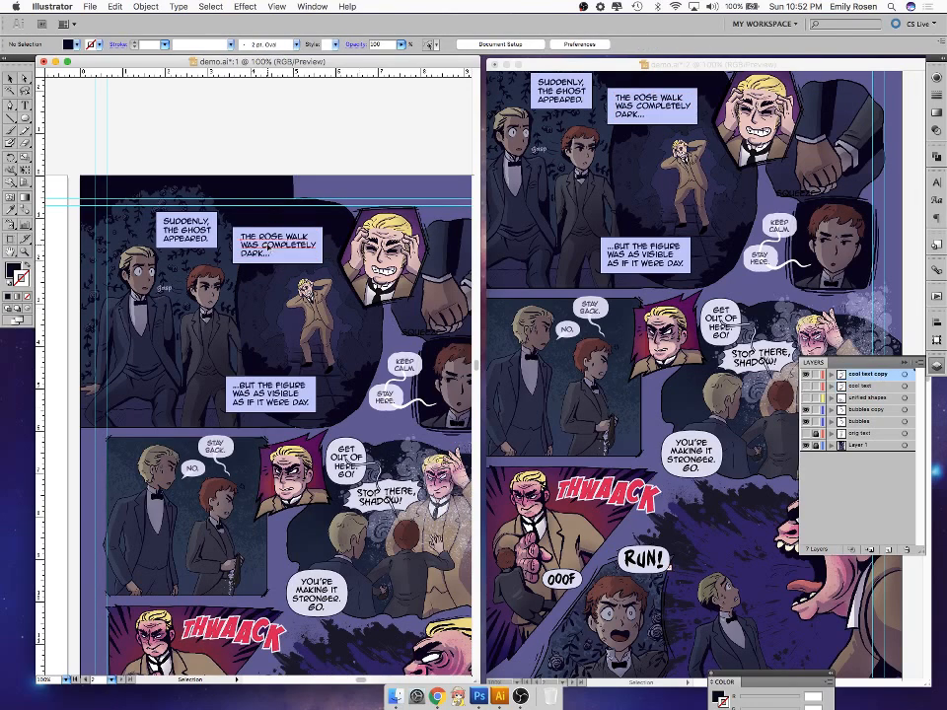
- Hide the bubbles copy and bubbles layers, and convert all text on cool text copy to outlines
{"action": "left_click", "coordinate": [806, 410]}
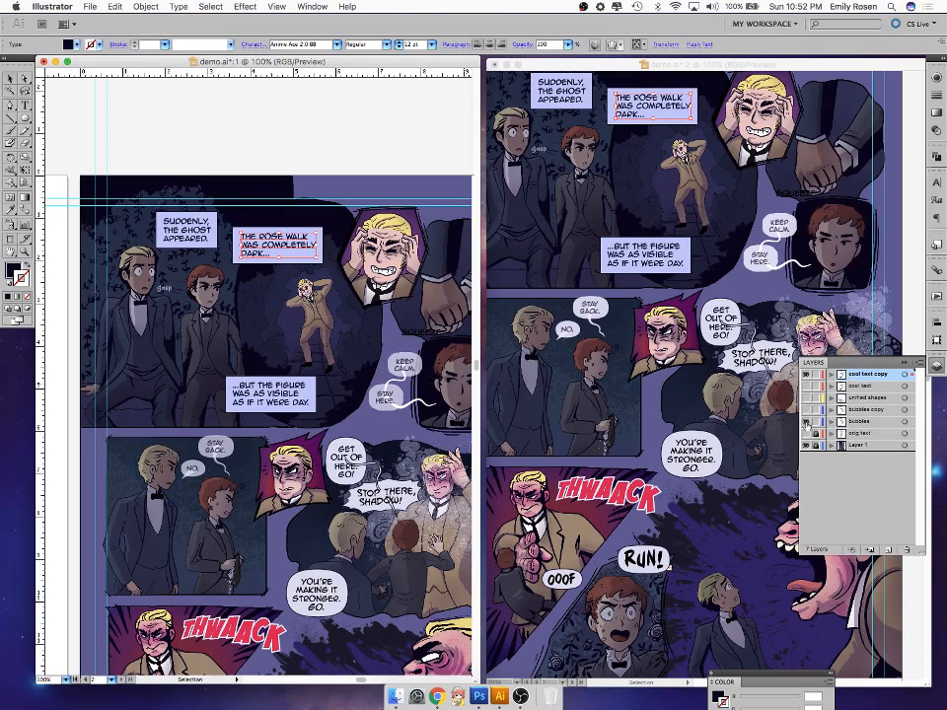
{"action": "left_click", "coordinate": [806, 422]}
{"action": "key", "text": "a"}
{"action": "key", "text": "super+a"}
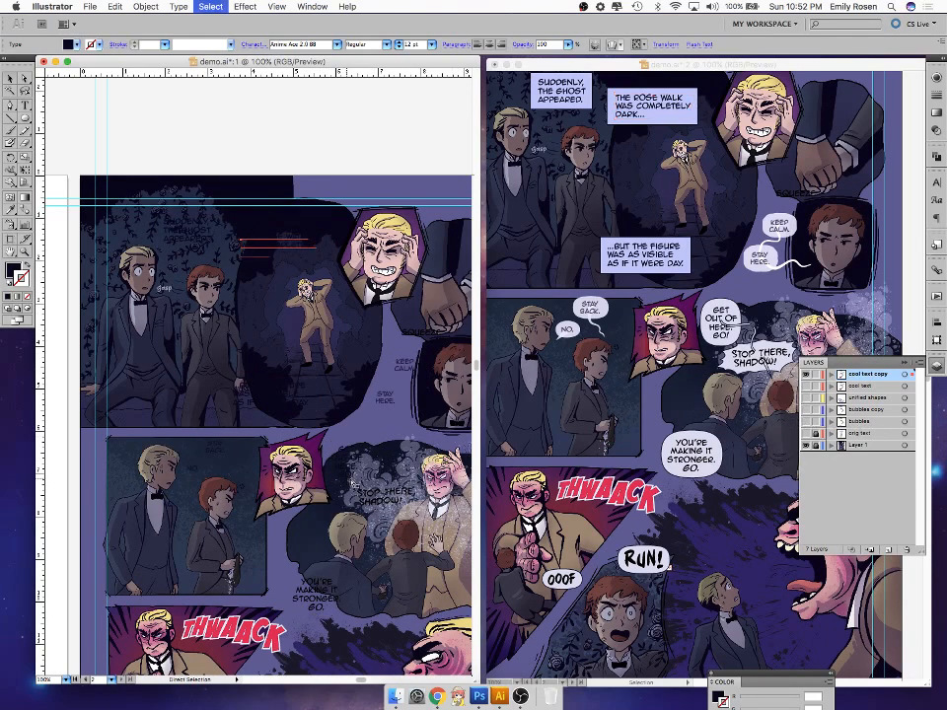
{"action": "key", "text": "v"}
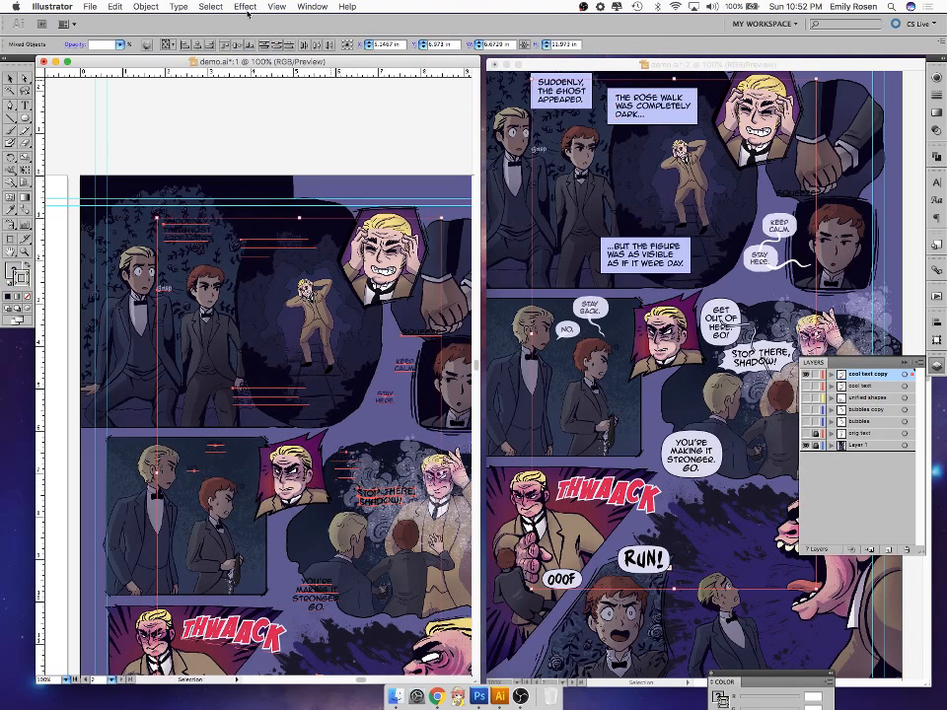
{"action": "left_click", "coordinate": [181, 7]}
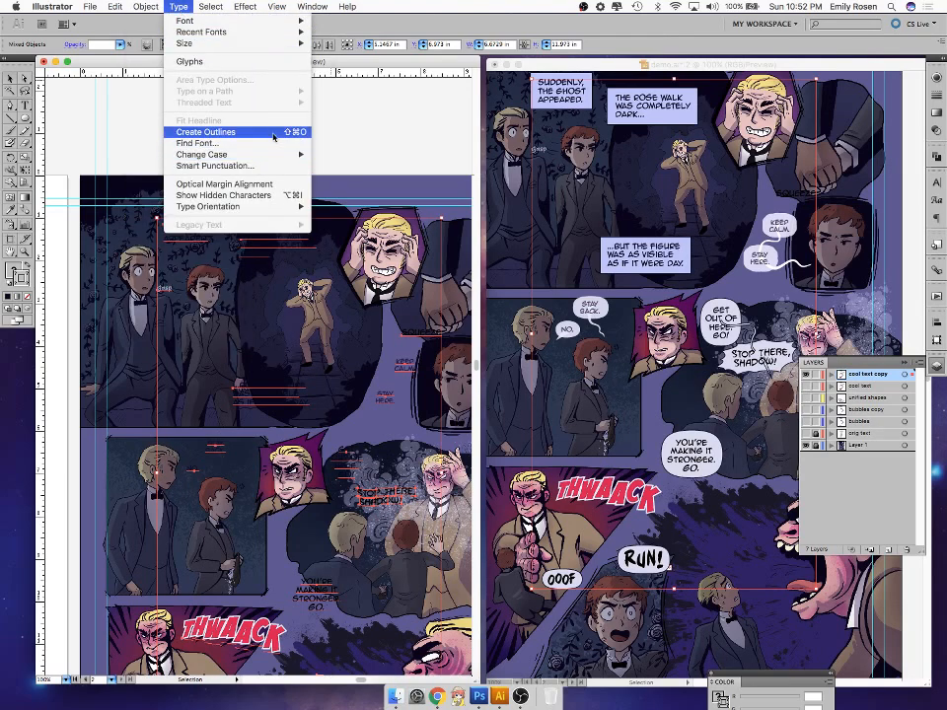
{"action": "left_click", "coordinate": [275, 134]}
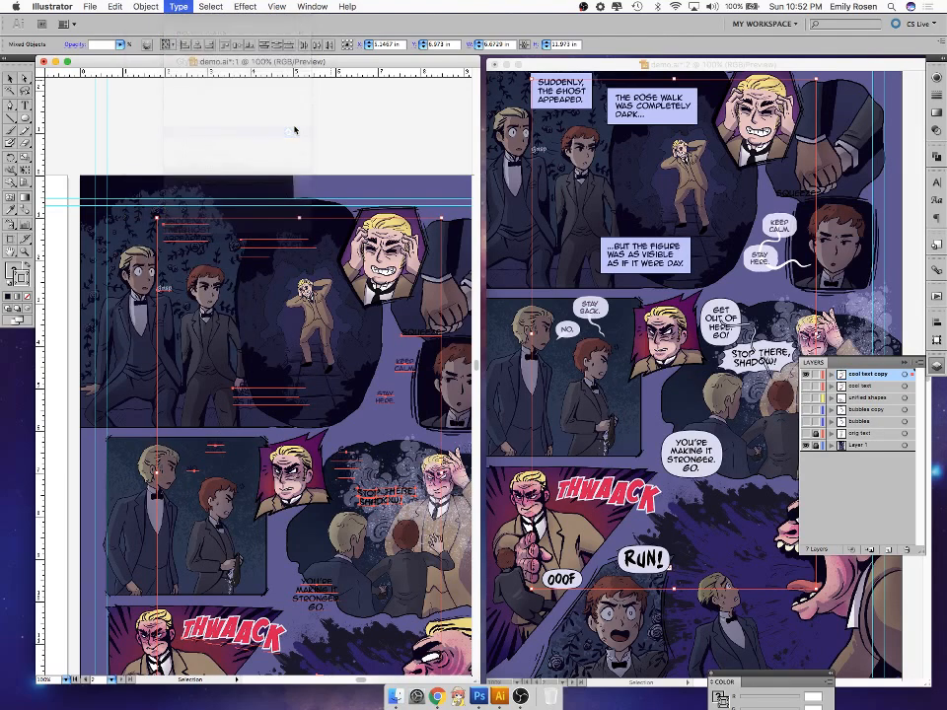
{"action": "left_click", "coordinate": [296, 131]}
- Inspect the outlined SUDDENLY... and ...BUT THE FIGURE captions, magnifying the latter to 800%
{"action": "left_click", "coordinate": [196, 239]}
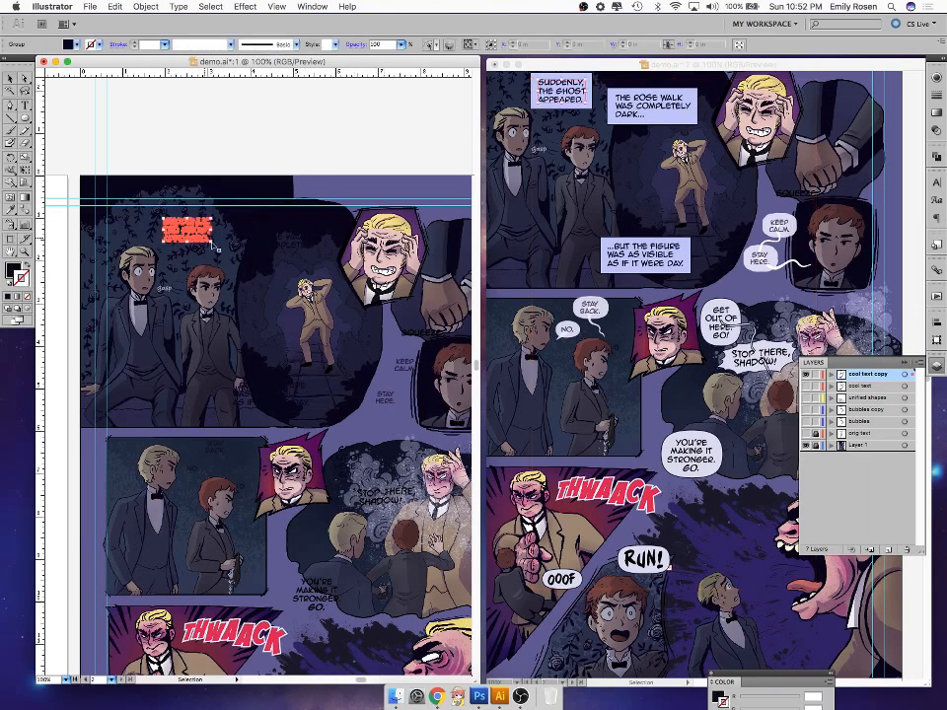
{"action": "left_click", "coordinate": [270, 401]}
{"action": "key", "text": "super+plus"}
{"action": "key", "text": "super+plus"}
{"action": "key", "text": "super+plus"}
{"action": "key", "text": "super+plus"}
{"action": "key", "text": "super+plus"}
{"action": "key", "text": "super+plus"}
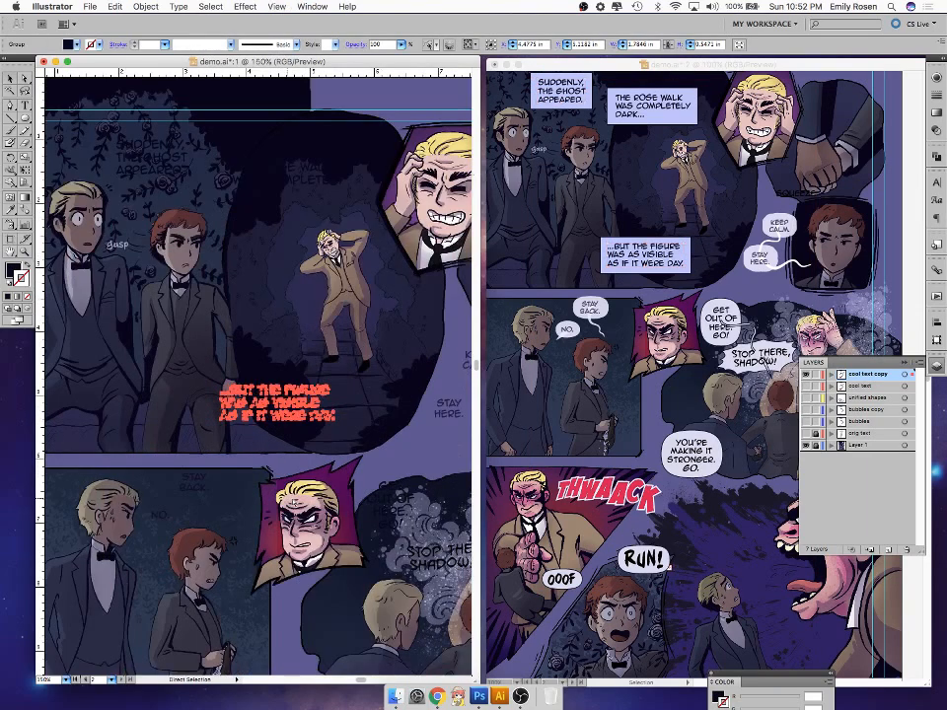
{"action": "left_click_drag", "start_coordinate": [332, 612], "coordinate": [345, 521]}
{"action": "left_click", "coordinate": [310, 587]}
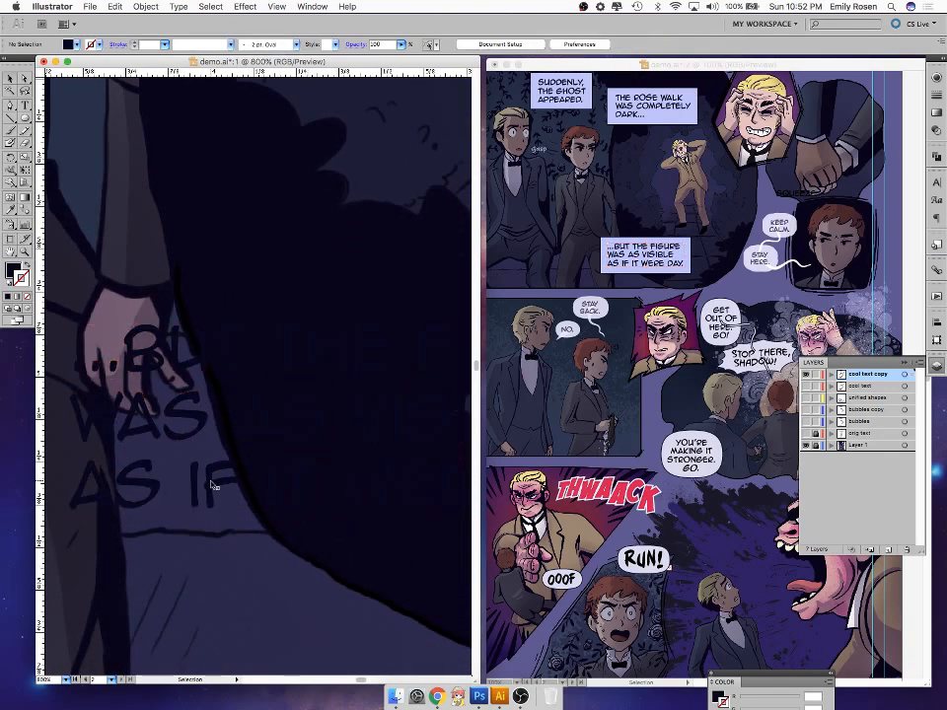
- Try moving the whole outlined ...BUT THE FIGURE caption group, and undo the move
{"action": "left_click", "coordinate": [161, 363]}
{"action": "left_click", "coordinate": [26, 79]}
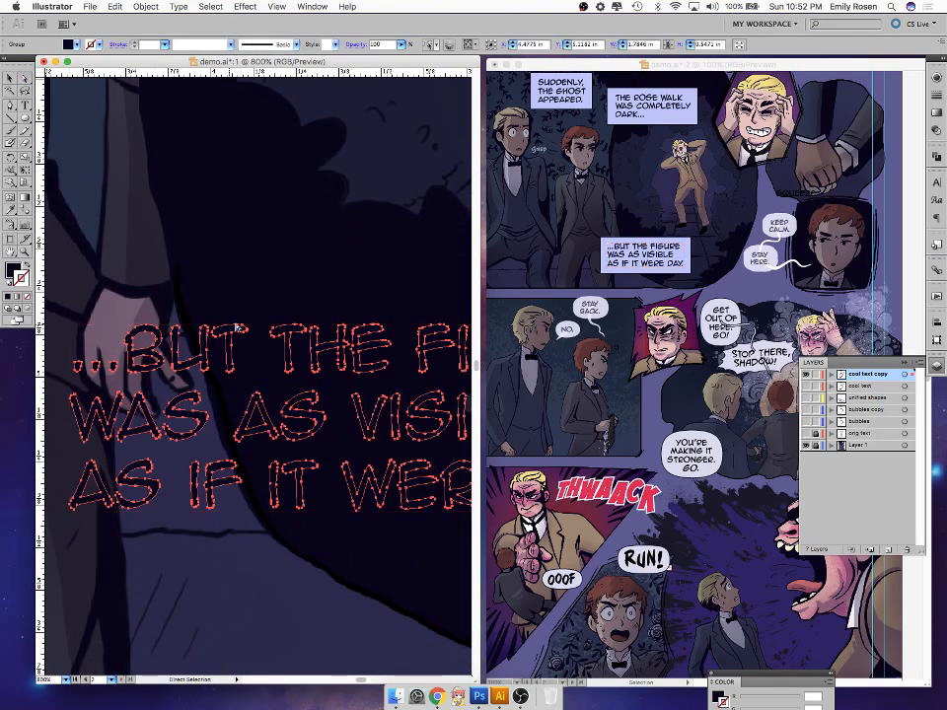
{"action": "left_click_drag", "start_coordinate": [237, 326], "coordinate": [309, 151]}
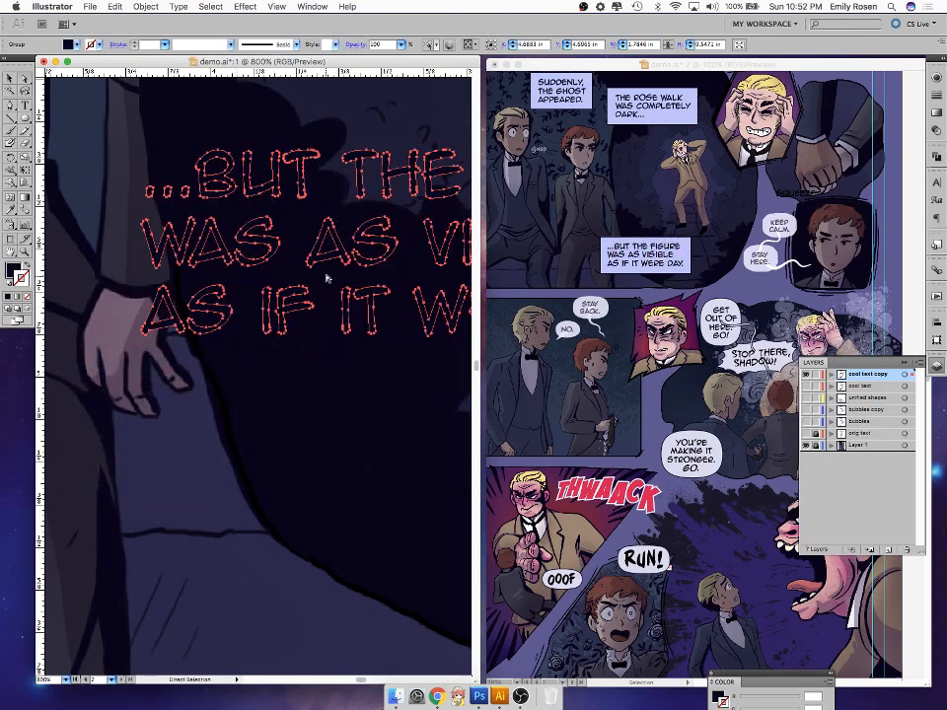
{"action": "key", "text": "cmd+z"}
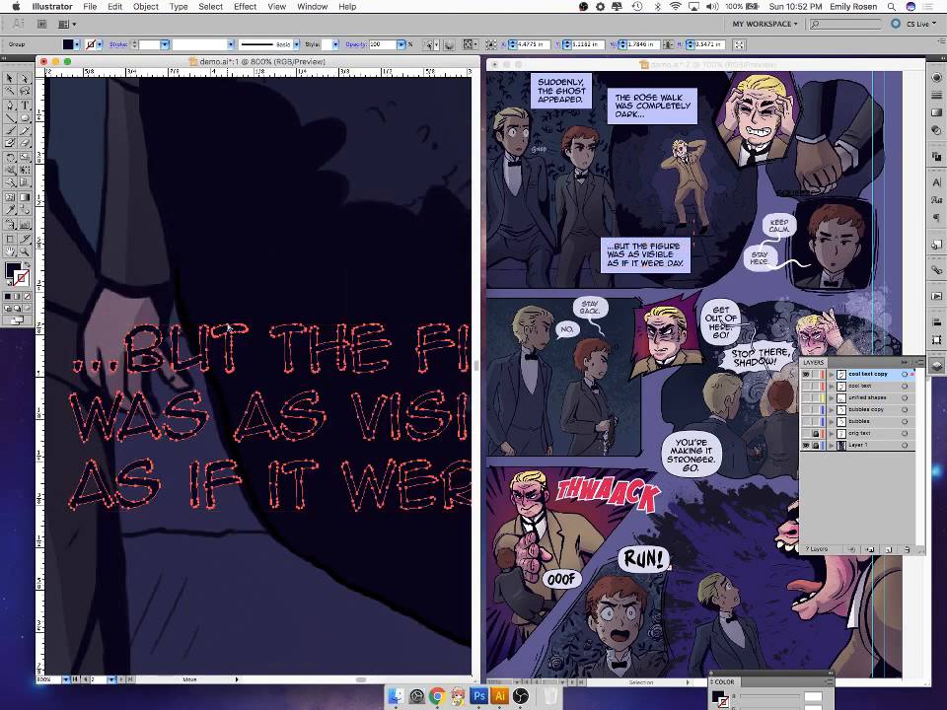
- Ungroup the outlined ...BUT THE FIGURE caption into separate letters and deselect them
{"action": "left_click", "coordinate": [242, 476]}
{"action": "left_click", "coordinate": [10, 79]}
{"action": "left_click", "coordinate": [202, 353]}
{"action": "key", "text": "super+shift+g"}
{"action": "left_click", "coordinate": [269, 522]}
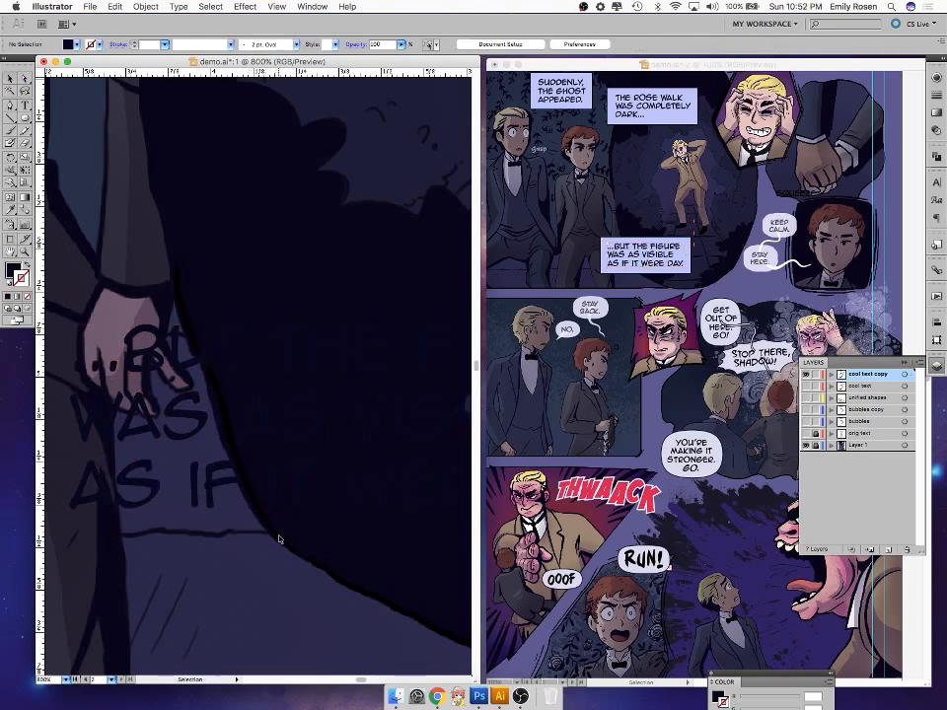
- Move the T of BUT up away from the caption and pull its stem's anchor points sideways into a long spike
{"action": "left_click", "coordinate": [228, 345]}
{"action": "left_click", "coordinate": [25, 78]}
{"action": "left_click_drag", "start_coordinate": [238, 329], "coordinate": [305, 191]}
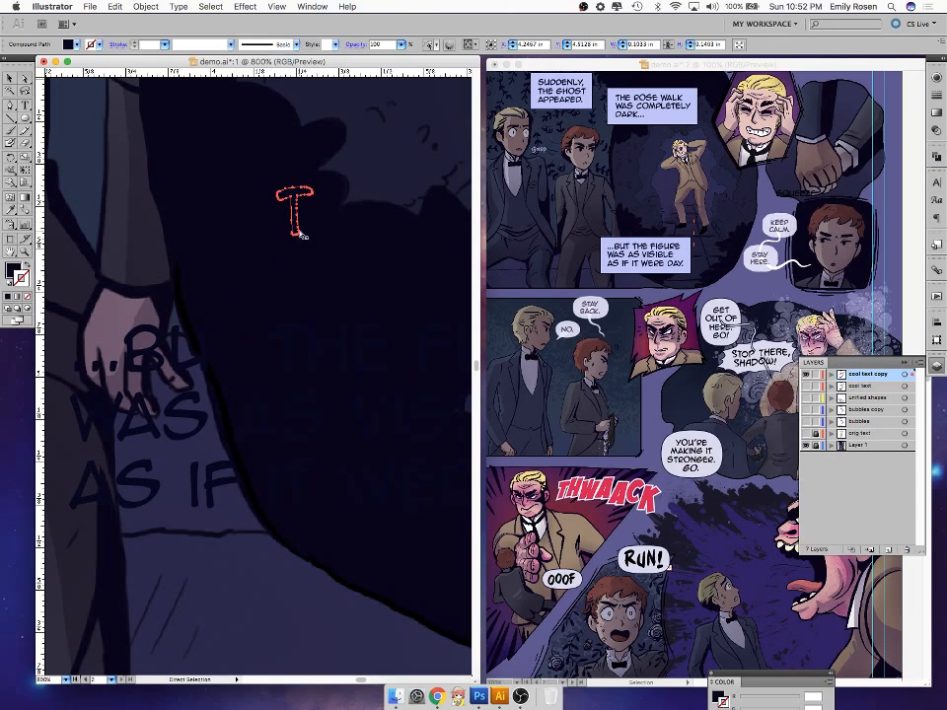
{"action": "left_click", "coordinate": [299, 233]}
{"action": "left_click_drag", "start_coordinate": [299, 233], "coordinate": [376, 213]}
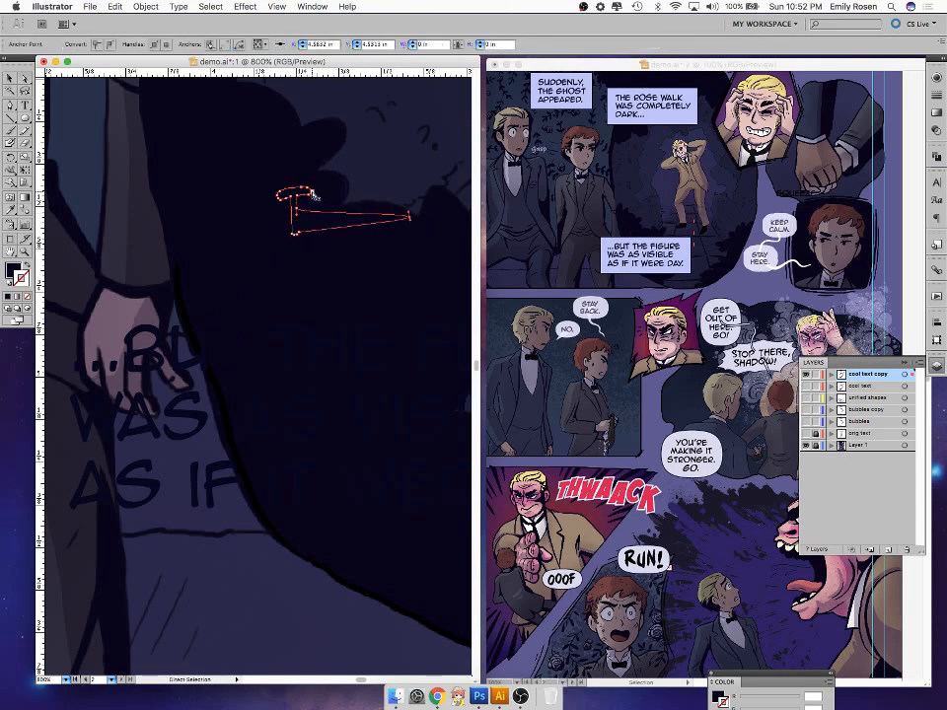
{"action": "left_click", "coordinate": [450, 128]}
{"action": "left_click", "coordinate": [343, 221]}
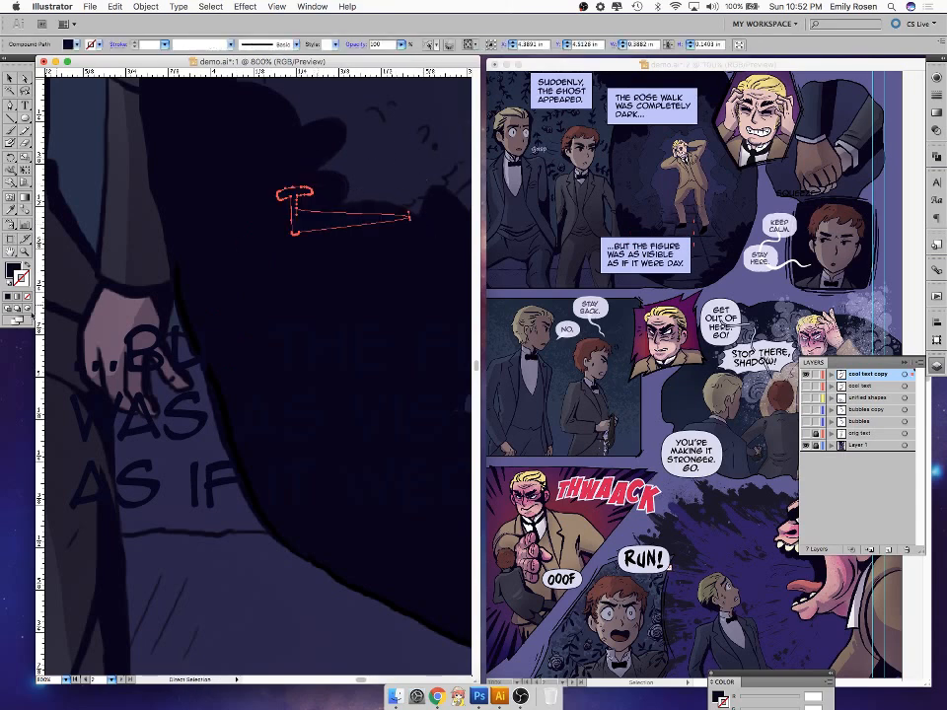
- Fill the reshaped T with white (FFFFFF)
{"action": "double_click", "coordinate": [12, 268]}
{"action": "left_click_drag", "start_coordinate": [340, 225], "coordinate": [315, 199]}
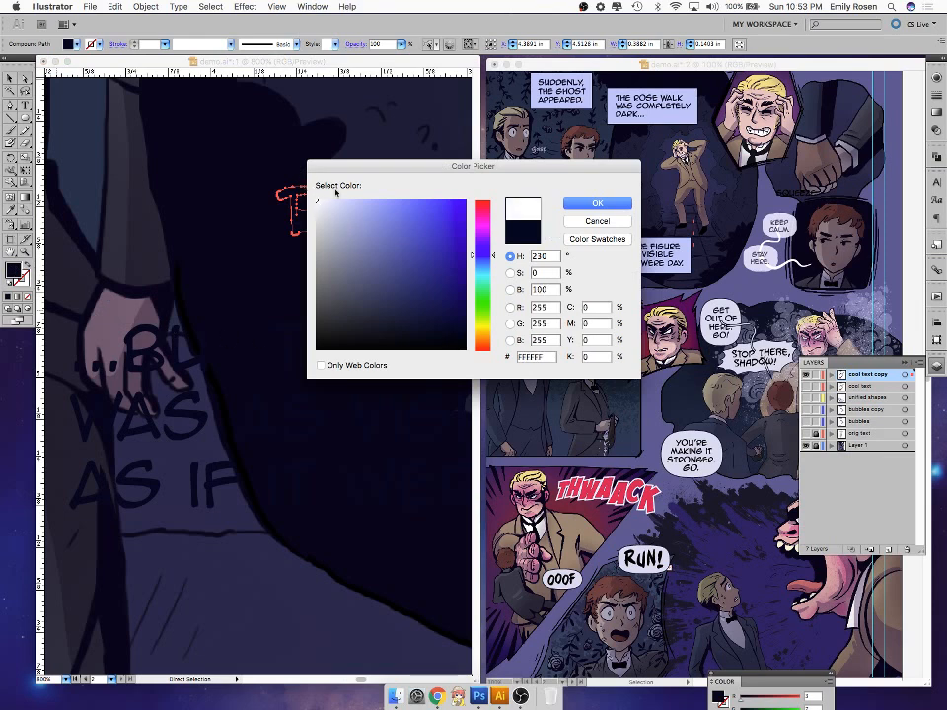
{"action": "left_click", "coordinate": [596, 203]}
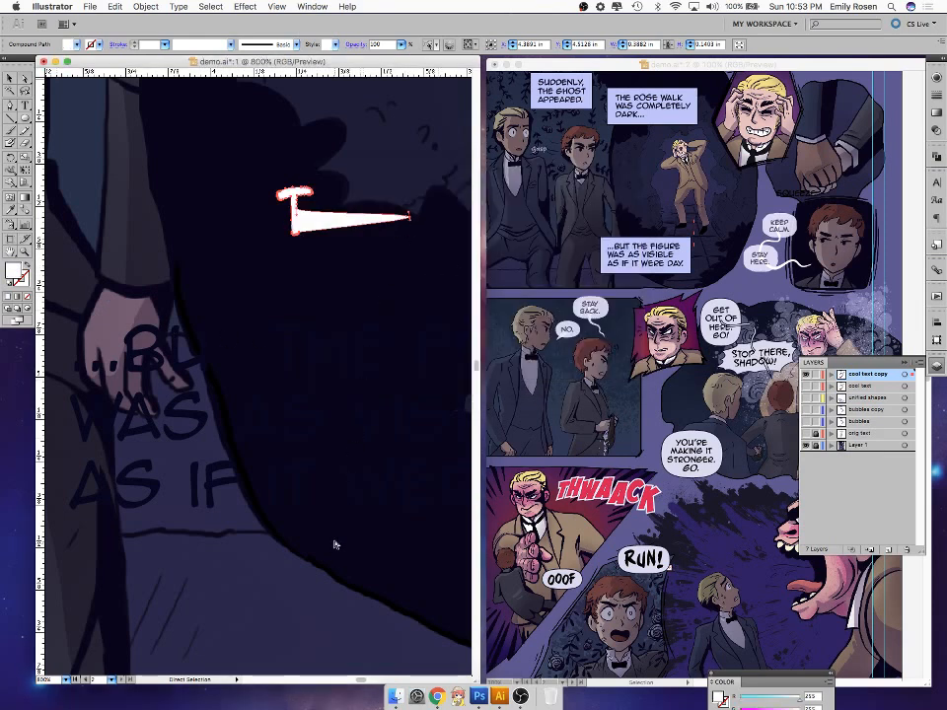
- Undo the white fill, reshaping and move of the T in BUT, and show the bubbles layer
{"action": "key", "text": "super+z"}
{"action": "key", "text": "super+z"}
{"action": "key", "text": "super+z"}
{"action": "key", "text": "super+z"}
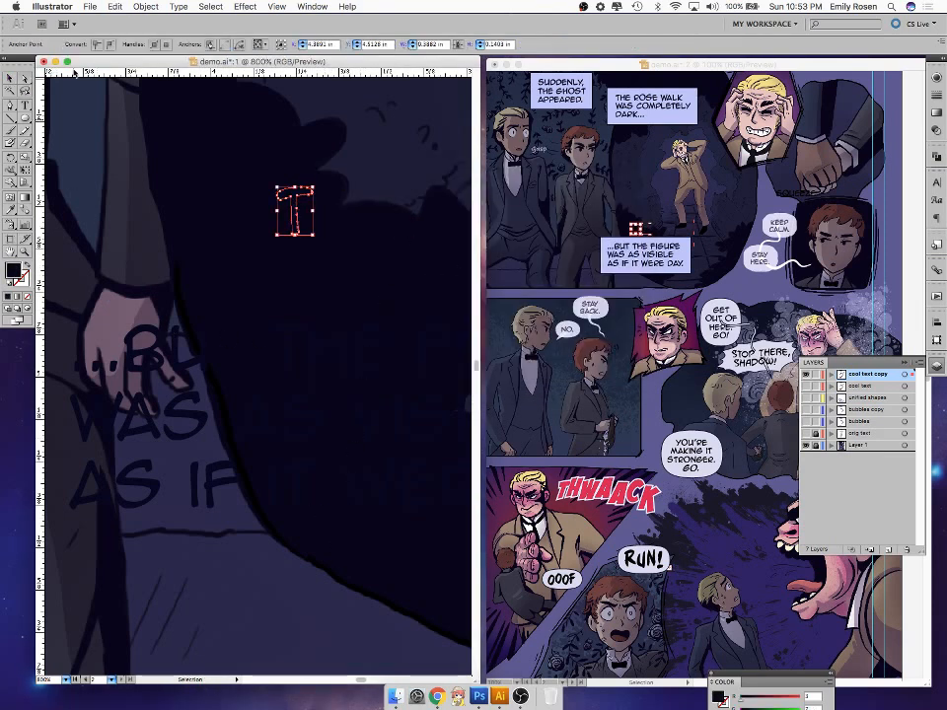
{"action": "key", "text": "v"}
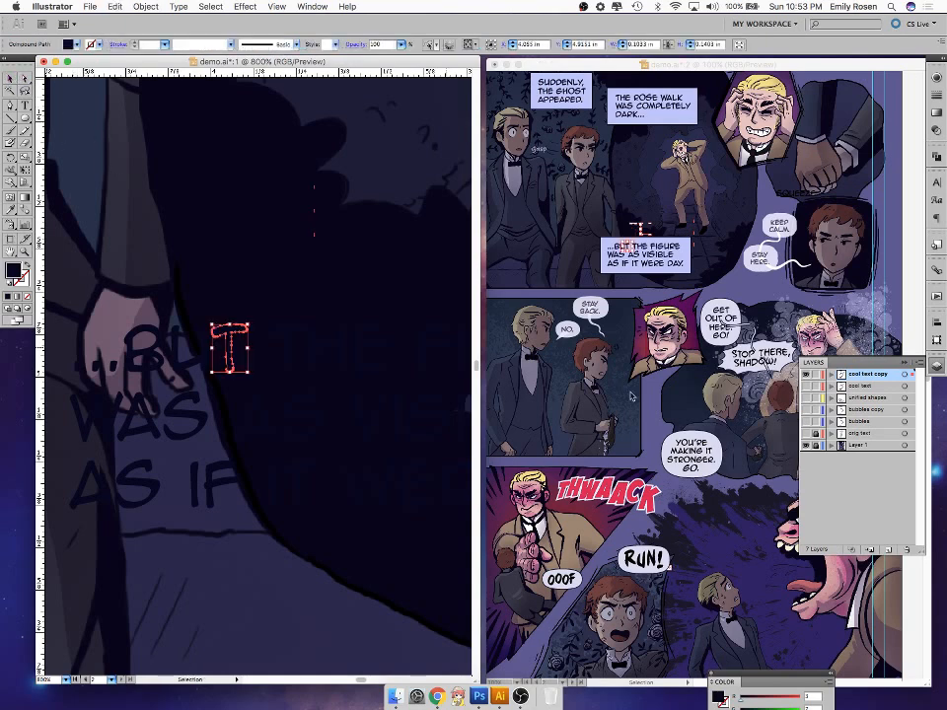
{"action": "left_click", "coordinate": [806, 422]}
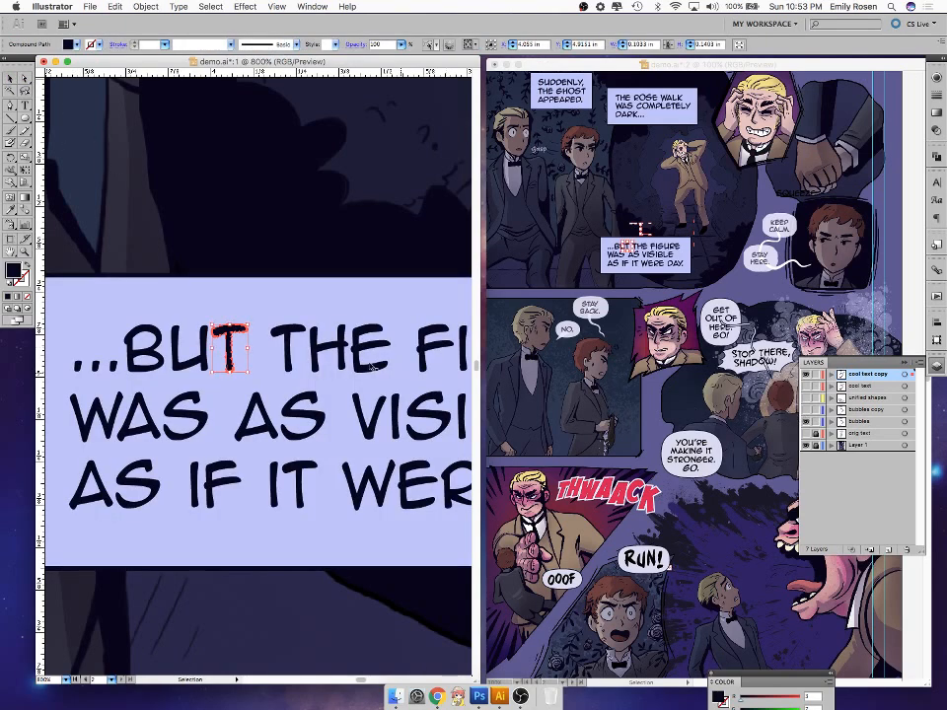
- Try pulling an anchor point out of the T in BUT over the caption box, and undo the change
{"action": "key", "text": "a"}
{"action": "left_click", "coordinate": [310, 280]}
{"action": "left_click", "coordinate": [248, 334]}
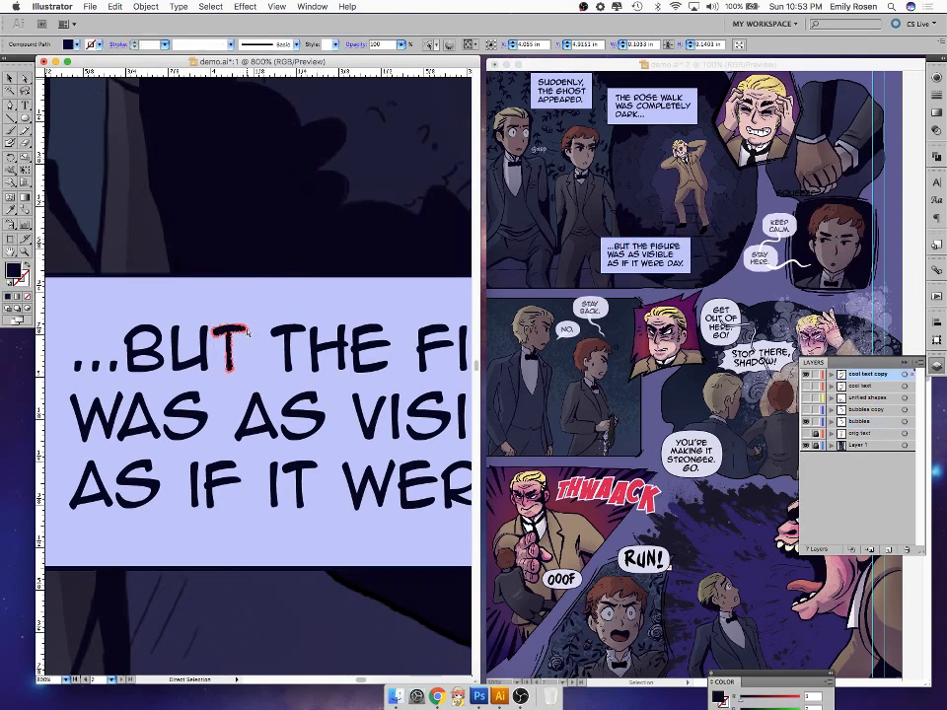
{"action": "left_click_drag", "start_coordinate": [248, 330], "coordinate": [292, 298]}
{"action": "key", "text": "super+z"}
{"action": "left_click", "coordinate": [11, 78]}
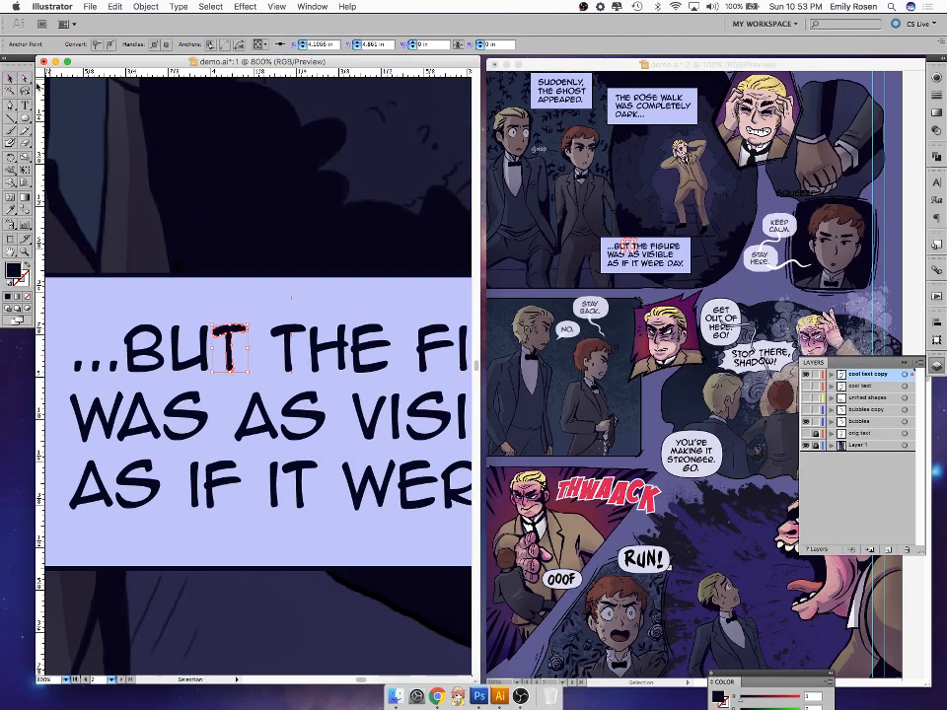
- Deselect the lettering and view the captions and balloons of the surrounding panels at 150%
{"action": "left_click", "coordinate": [257, 183]}
{"action": "key", "text": "super+minus"}
{"action": "key", "text": "super+minus"}
{"action": "key", "text": "super+minus"}
{"action": "key", "text": "super+minus"}
{"action": "key", "text": "super+minus"}
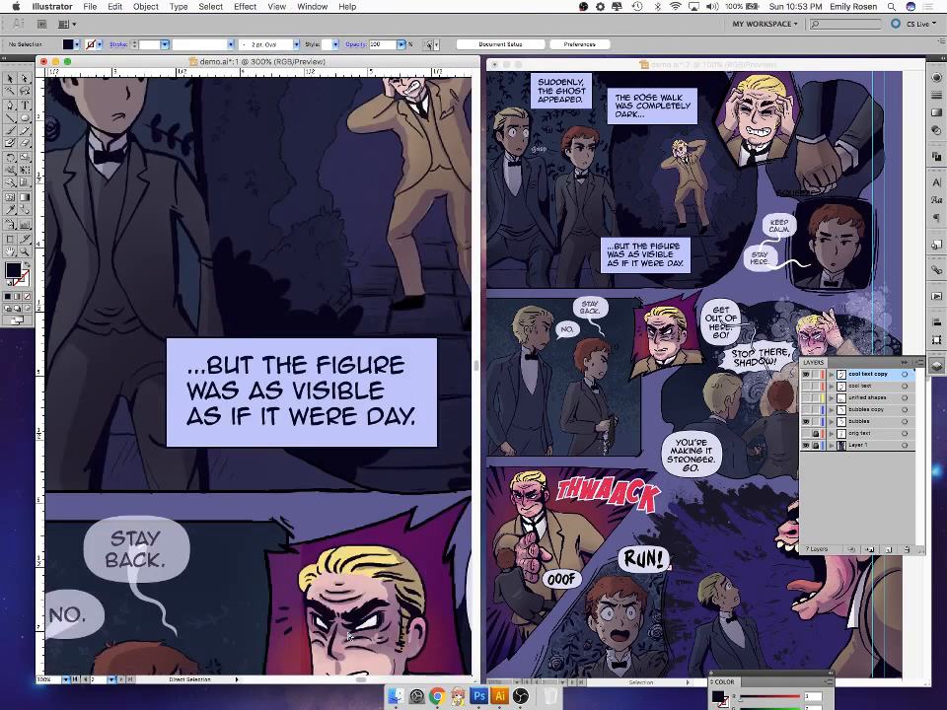
{"action": "key", "text": "v"}
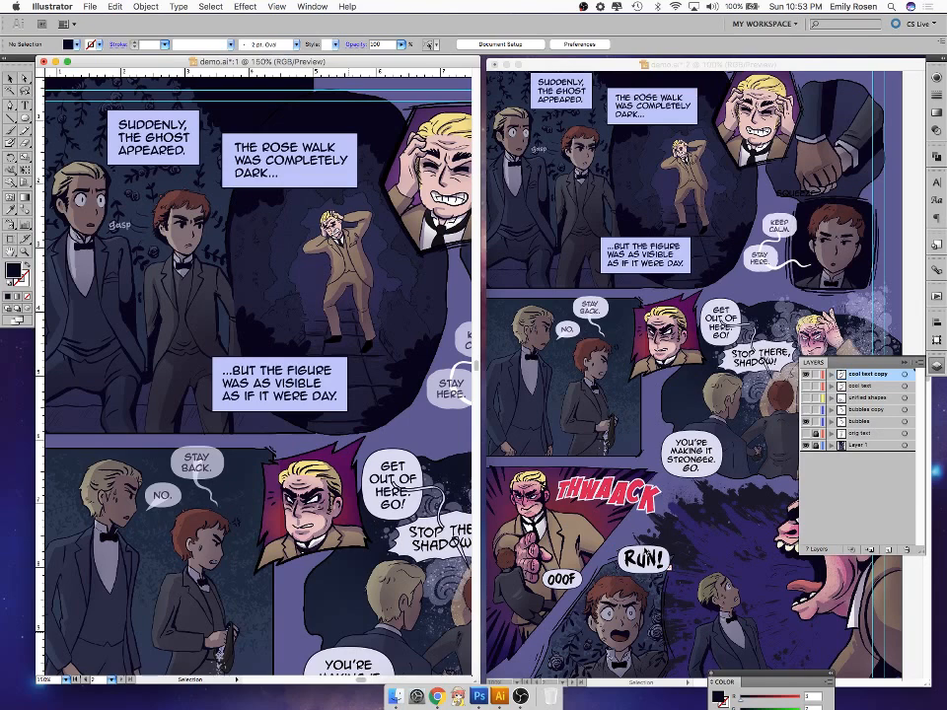
- Check the cool text copy and cool text layers' visibility, leaving cool text copy shown, and review the STOP THERE, SHADOW! panel
{"action": "left_click", "coordinate": [806, 375]}
{"action": "left_click", "coordinate": [806, 386]}
{"action": "key", "text": "space"}
{"action": "left_click_drag", "start_coordinate": [415, 625], "coordinate": [274, 573]}
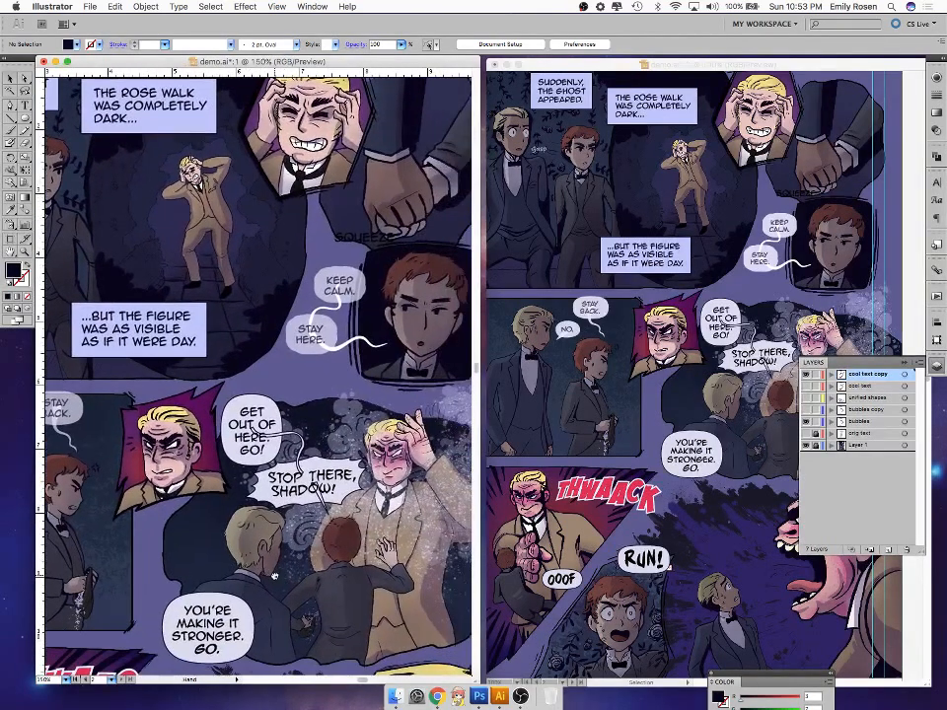
{"action": "mouse_move", "coordinate": [425, 632]}
{"action": "left_mouse_down"}
{"action": "mouse_move", "coordinate": [396, 617]}
{"action": "mouse_move", "coordinate": [405, 630]}
{"action": "left_mouse_up"}
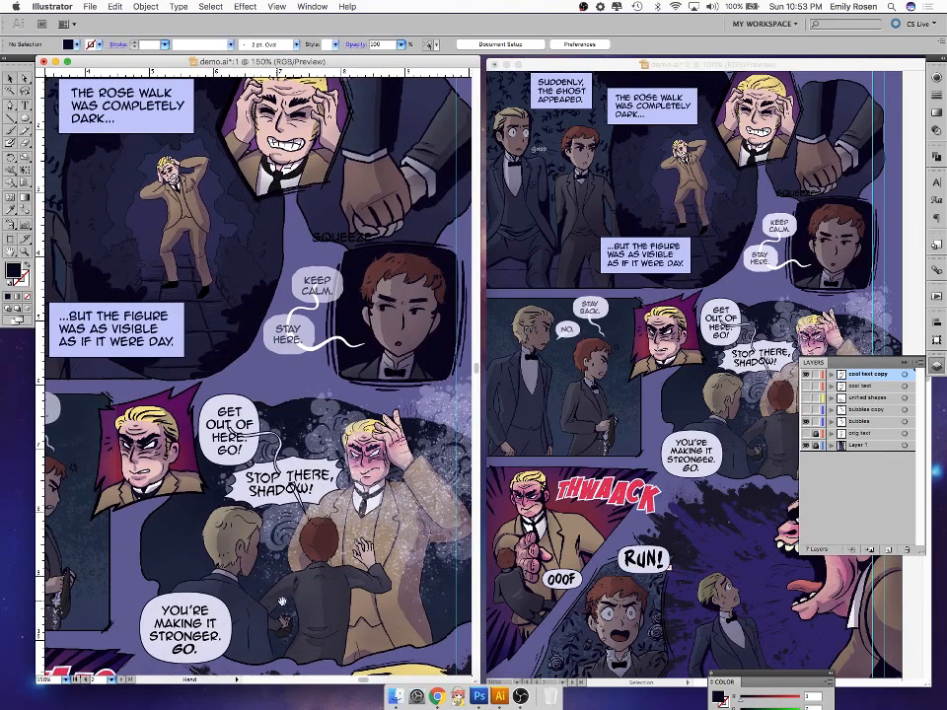
- Try drawing a small pointed tail below the RUN! balloon with the Pen tool, using the balloon's sampled colours
{"action": "left_click_drag", "start_coordinate": [292, 594], "coordinate": [387, 449]}
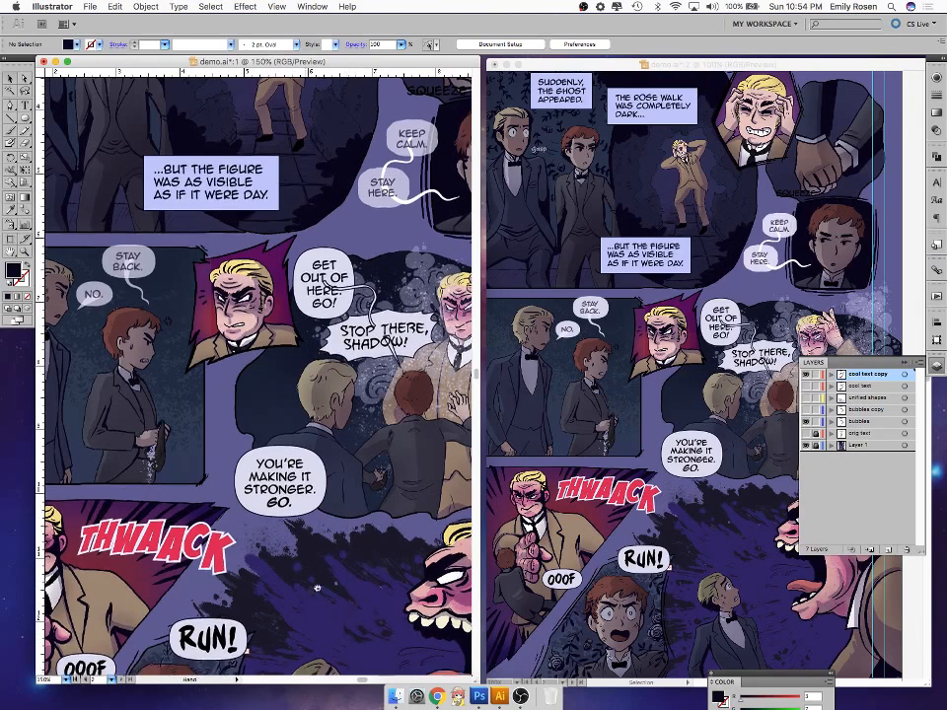
{"action": "scroll", "coordinate": [138, 225], "scroll_direction": "down", "scroll_amount": 5}
{"action": "scroll", "coordinate": [138, 225], "scroll_direction": "left", "scroll_amount": 3}
{"action": "left_click", "coordinate": [10, 105]}
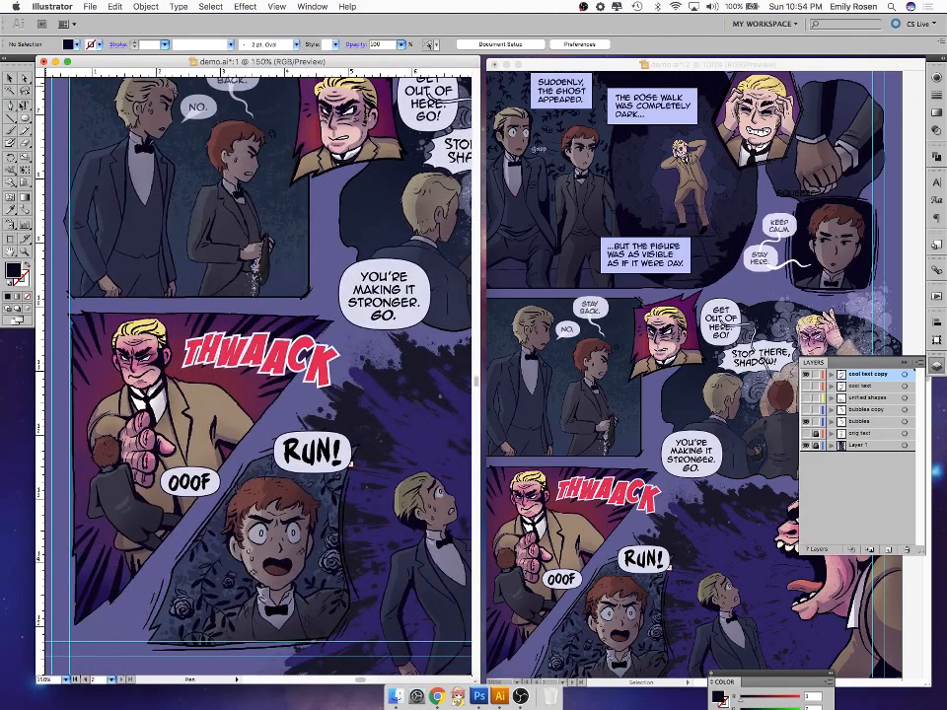
{"action": "left_click", "coordinate": [311, 476]}
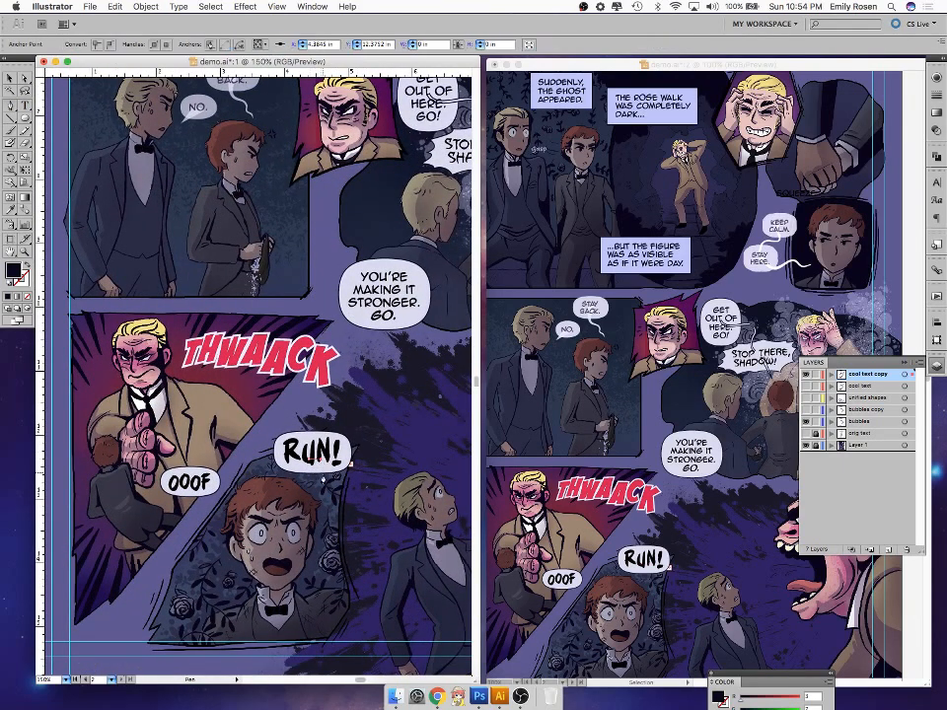
{"action": "left_click", "coordinate": [307, 459]}
{"action": "key", "text": "u"}
{"action": "key", "text": "i"}
{"action": "left_click", "coordinate": [345, 454]}
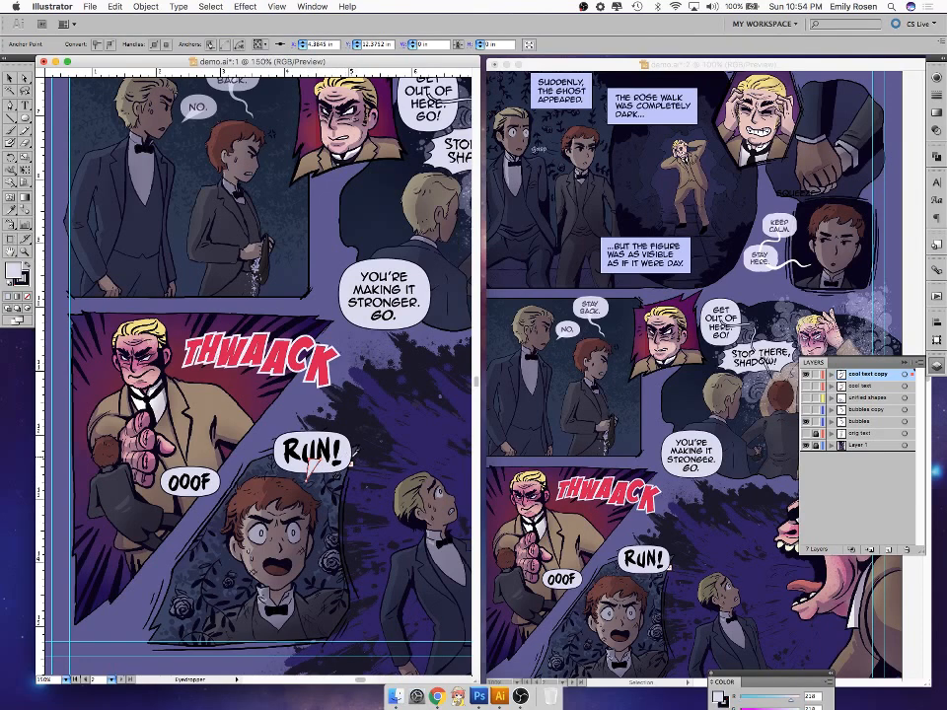
- Remove the trial tail shape from the RUN! balloon
{"action": "left_click", "coordinate": [11, 78]}
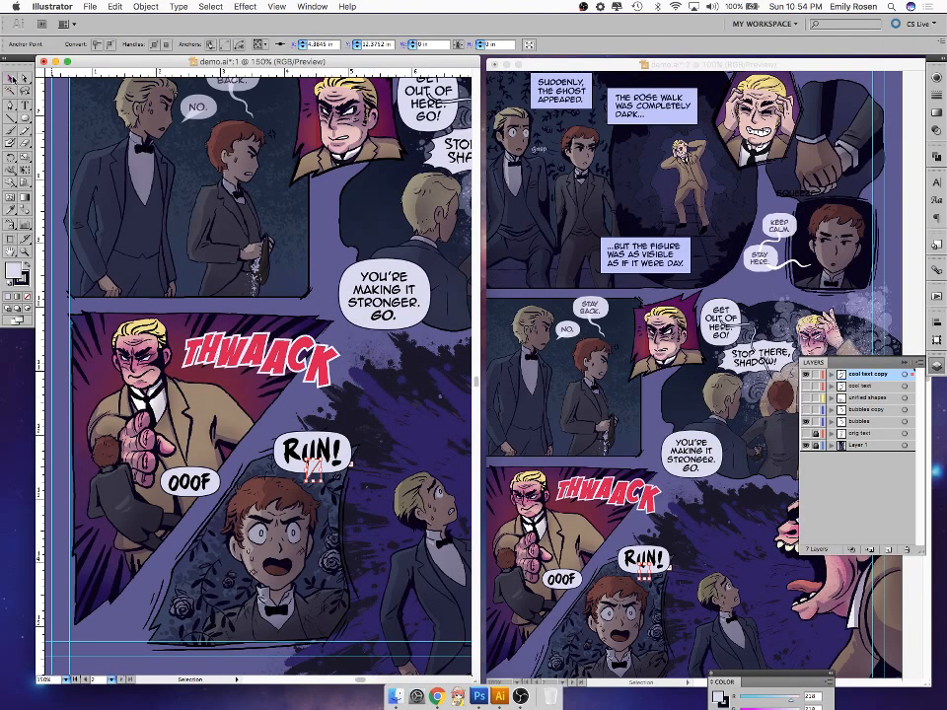
{"action": "left_click", "coordinate": [369, 506]}
{"action": "left_click", "coordinate": [313, 466]}
{"action": "key", "text": "a"}
{"action": "key", "text": "Delete"}
{"action": "key", "text": "v"}
- Hide the cool text copy layer, then show and activate the live cool text layer
{"action": "left_click", "coordinate": [336, 455]}
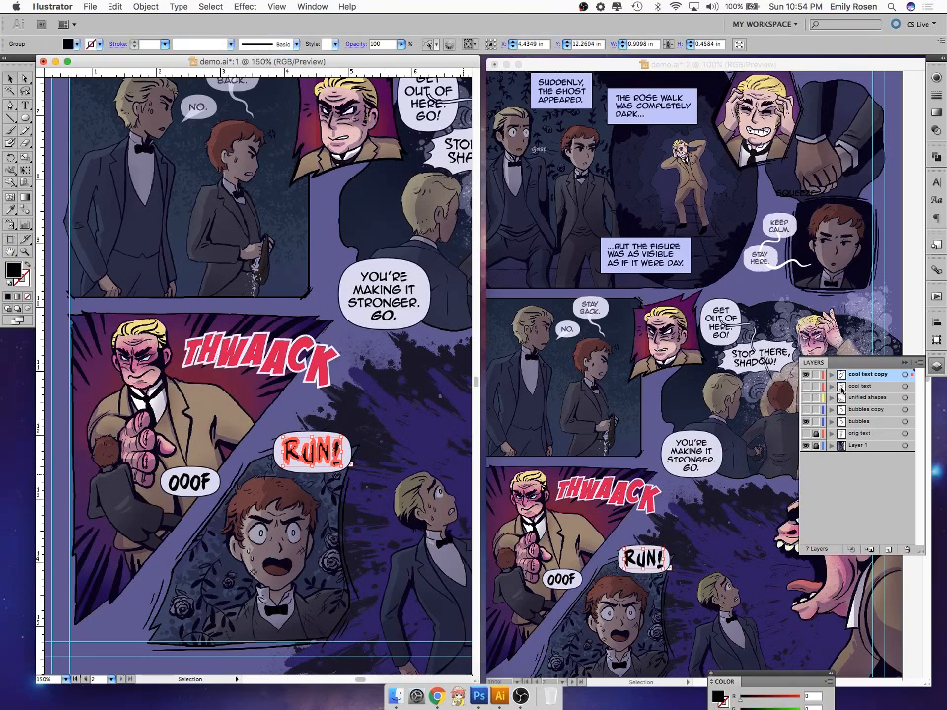
{"action": "left_click", "coordinate": [806, 375]}
{"action": "left_click", "coordinate": [806, 386]}
{"action": "key", "text": "t"}
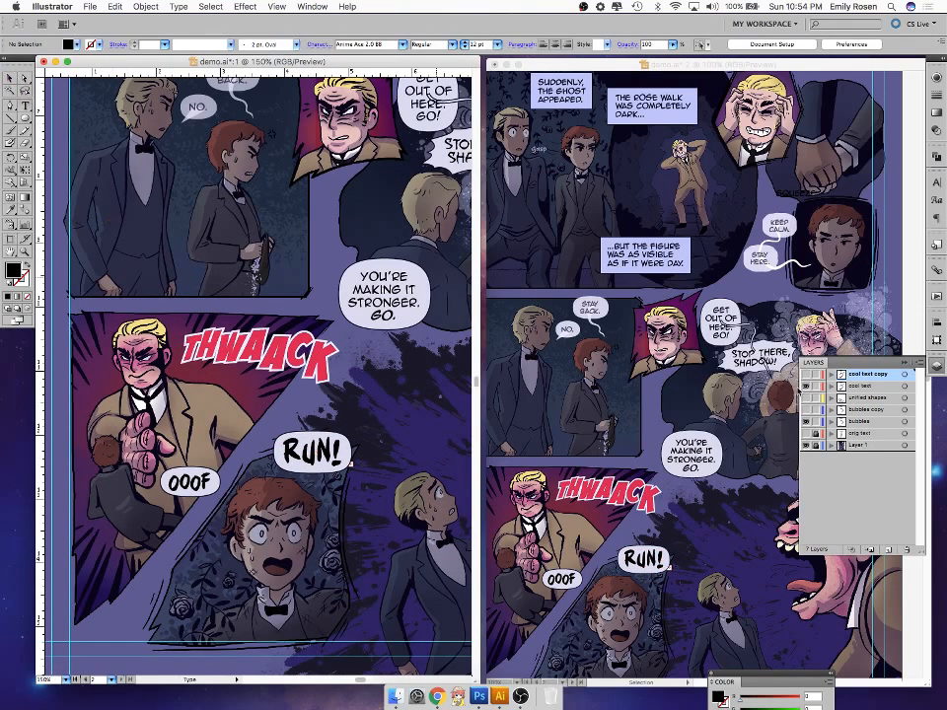
{"action": "left_click", "coordinate": [844, 388]}
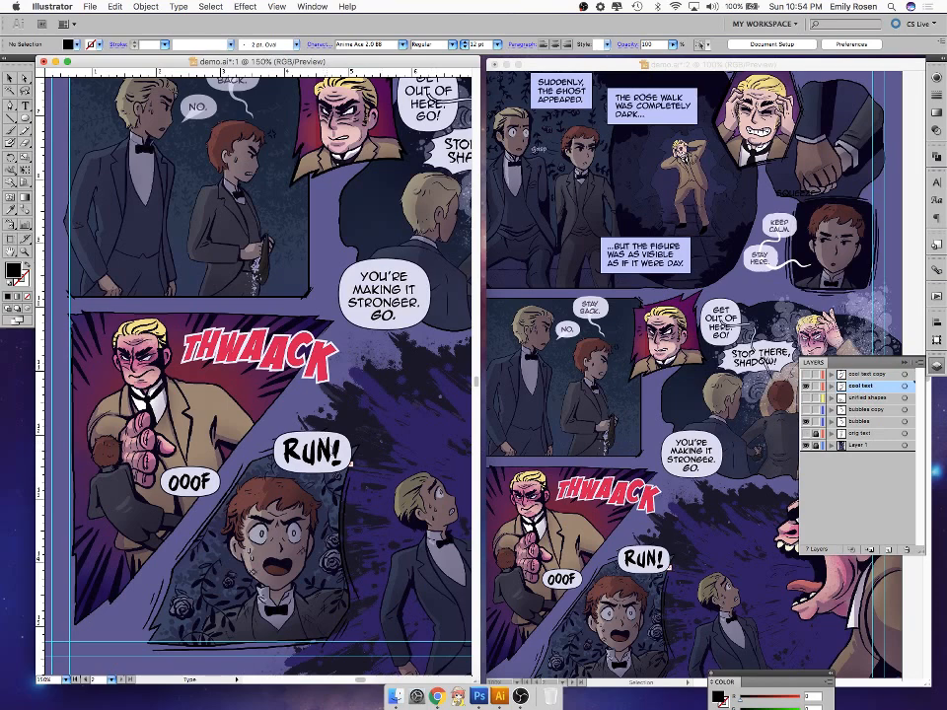
- Try extending the live RUN! lettering with a string of extra Ns, and restore the wording to RUN!
{"action": "left_click", "coordinate": [334, 455]}
{"action": "type", "text": "NNNNNNNNN"}
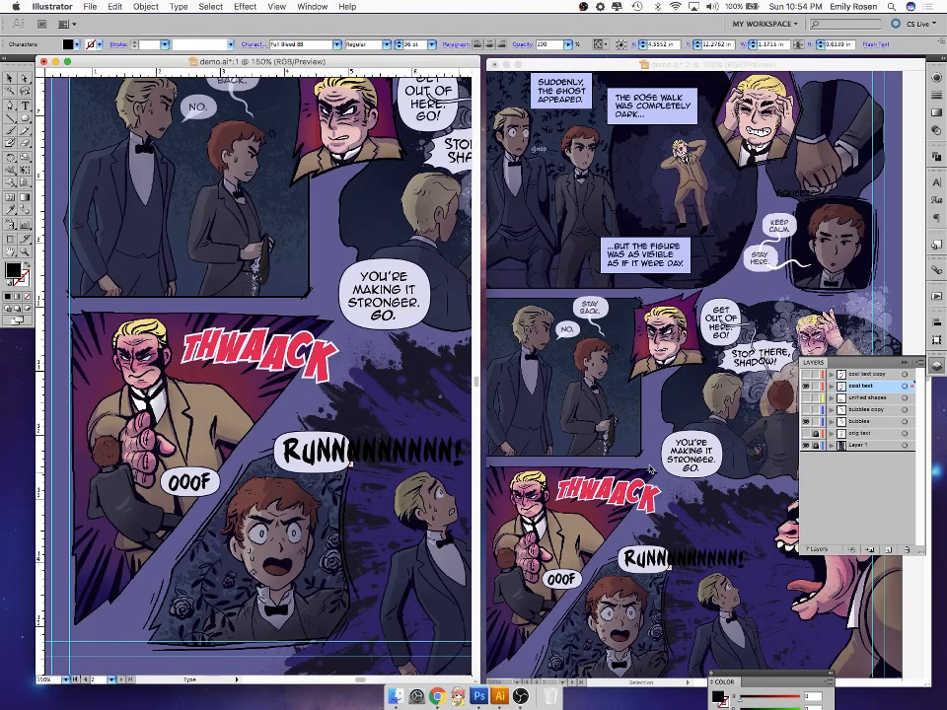
{"action": "key", "text": "BackSpace"}
{"action": "key", "text": "BackSpace"}
{"action": "key", "text": "BackSpace"}
{"action": "key", "text": "BackSpace"}
{"action": "key", "text": "BackSpace"}
{"action": "key", "text": "BackSpace"}
{"action": "key", "text": "BackSpace"}
{"action": "key", "text": "BackSpace"}
{"action": "key", "text": "BackSpace"}
{"action": "key", "text": "BackSpace"}
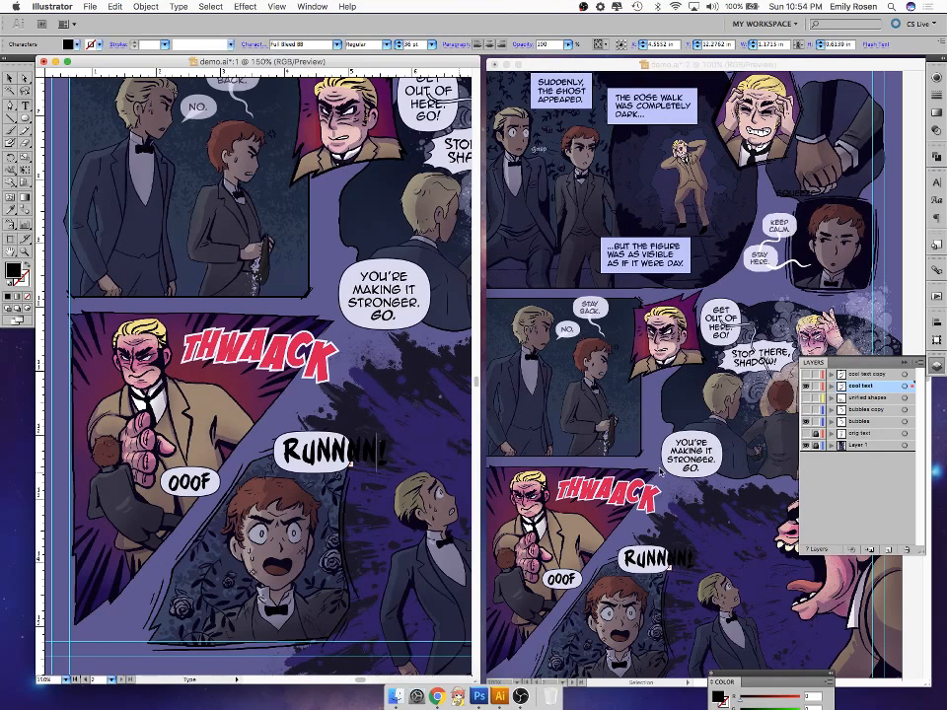
{"action": "type", "text": "N"}
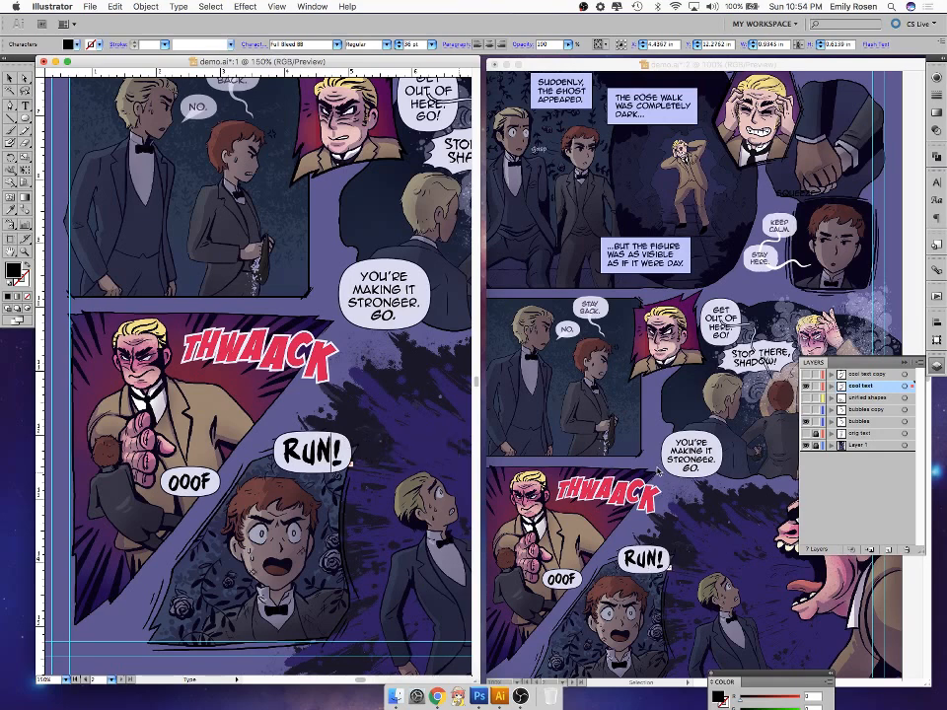
- Show the outlined cool text copy layer in place of cool text, and save the document
{"action": "key", "text": "Escape"}
{"action": "key", "text": "super+a"}
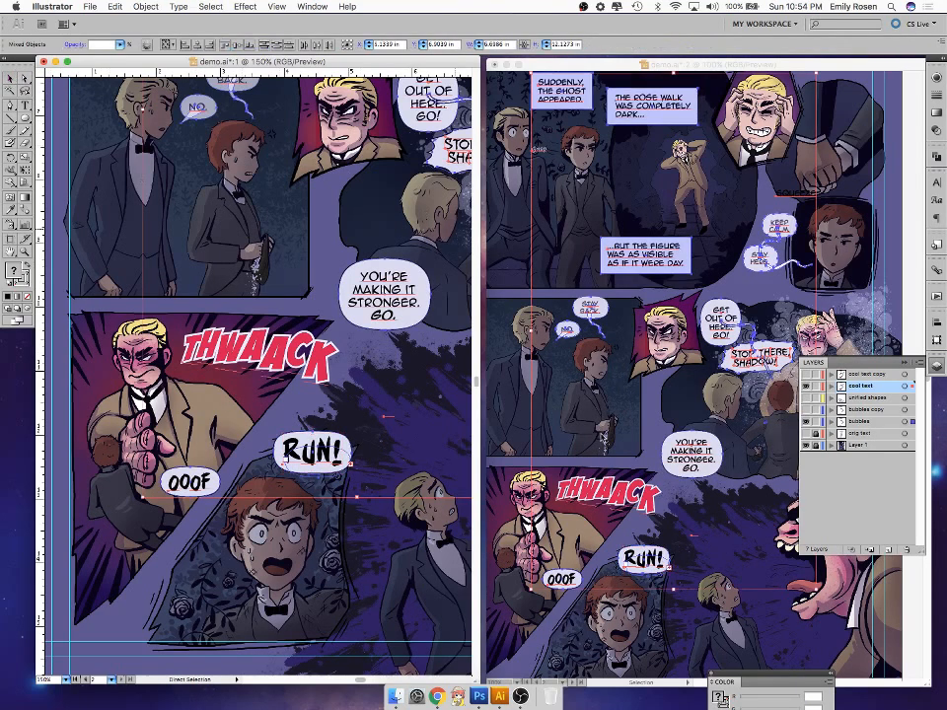
{"action": "left_click", "coordinate": [431, 579]}
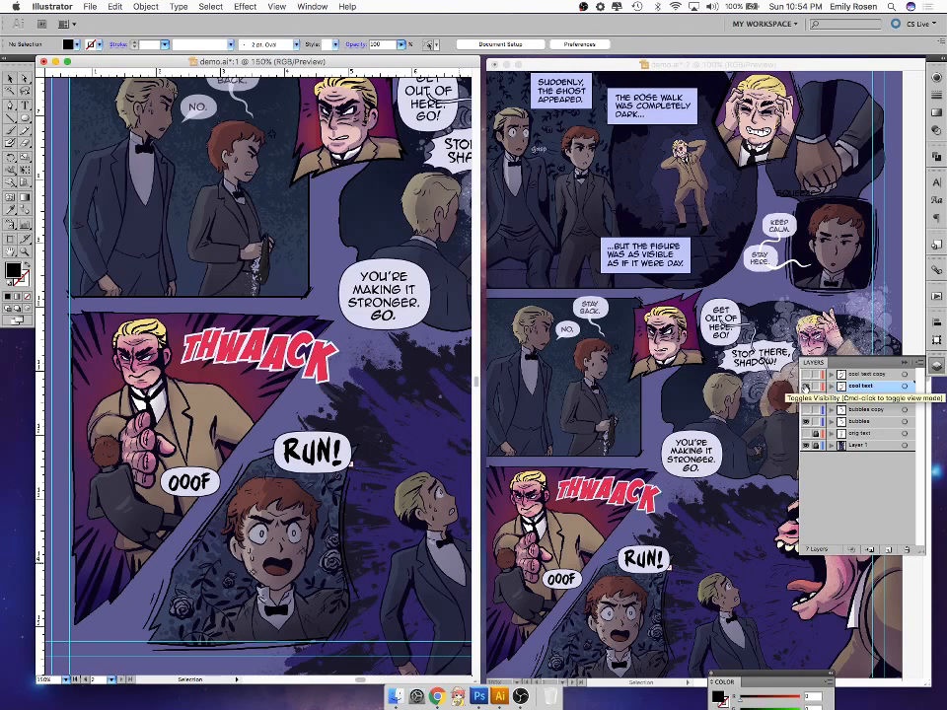
{"action": "left_click", "coordinate": [805, 386]}
{"action": "left_click", "coordinate": [805, 386]}
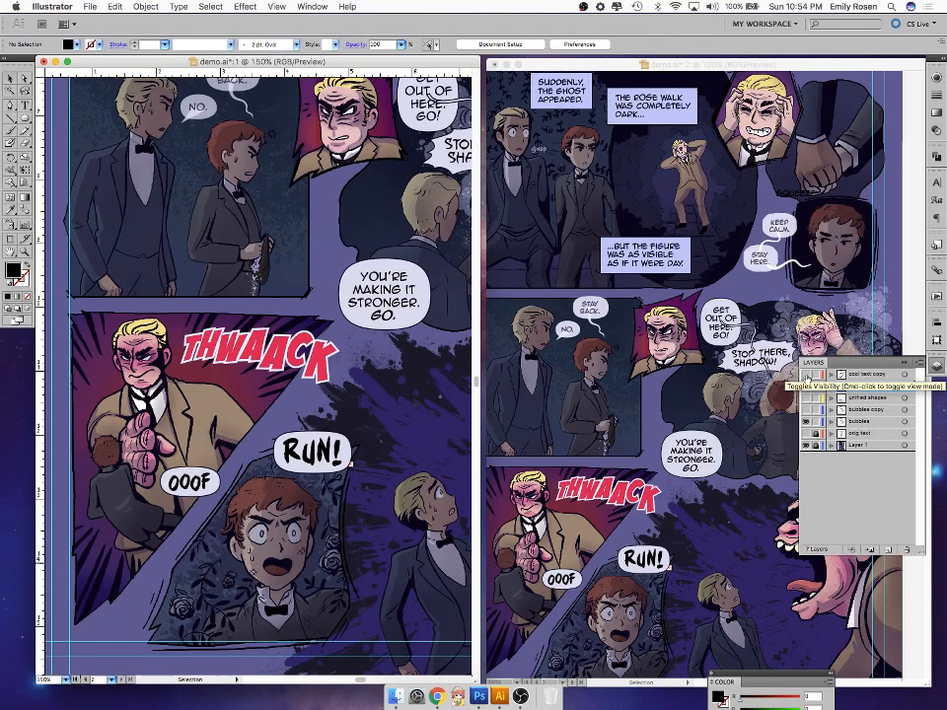
{"action": "left_click", "coordinate": [807, 385]}
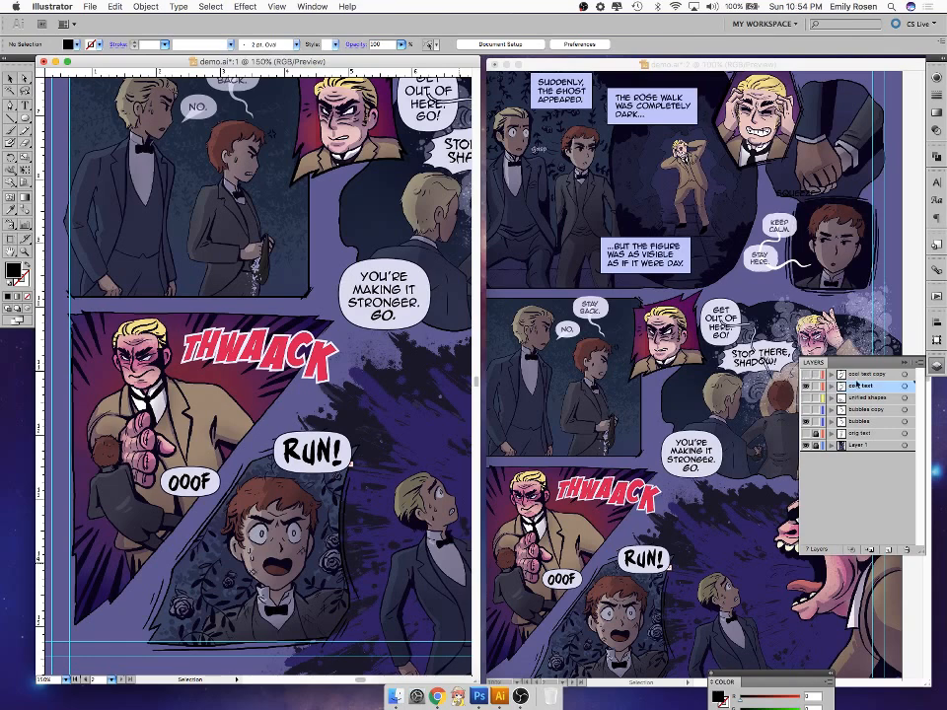
{"action": "left_click", "coordinate": [805, 375]}
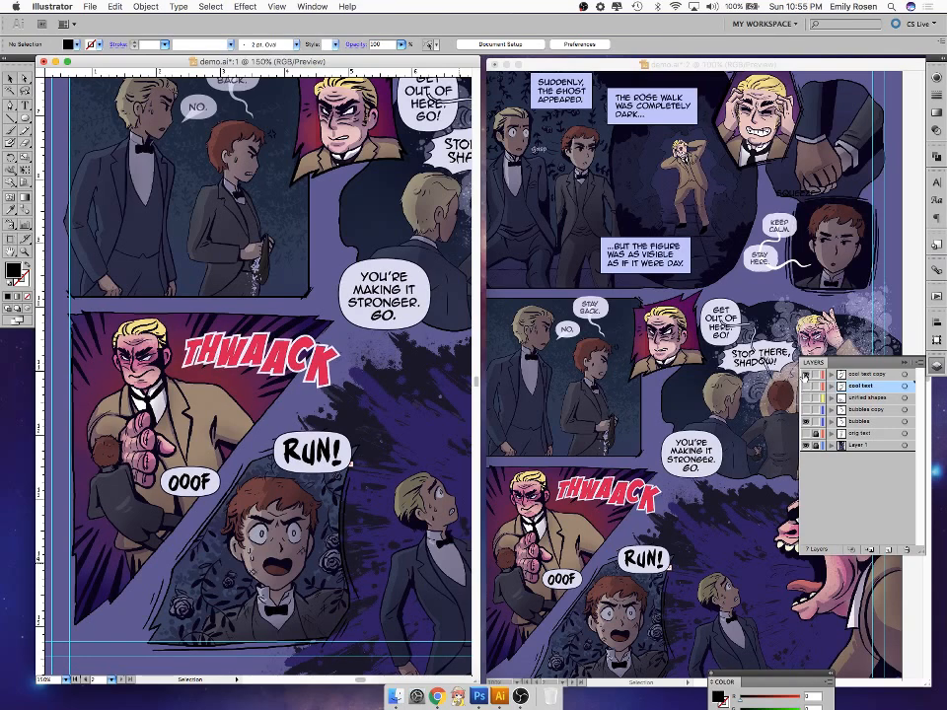
{"action": "key", "text": "super+s"}
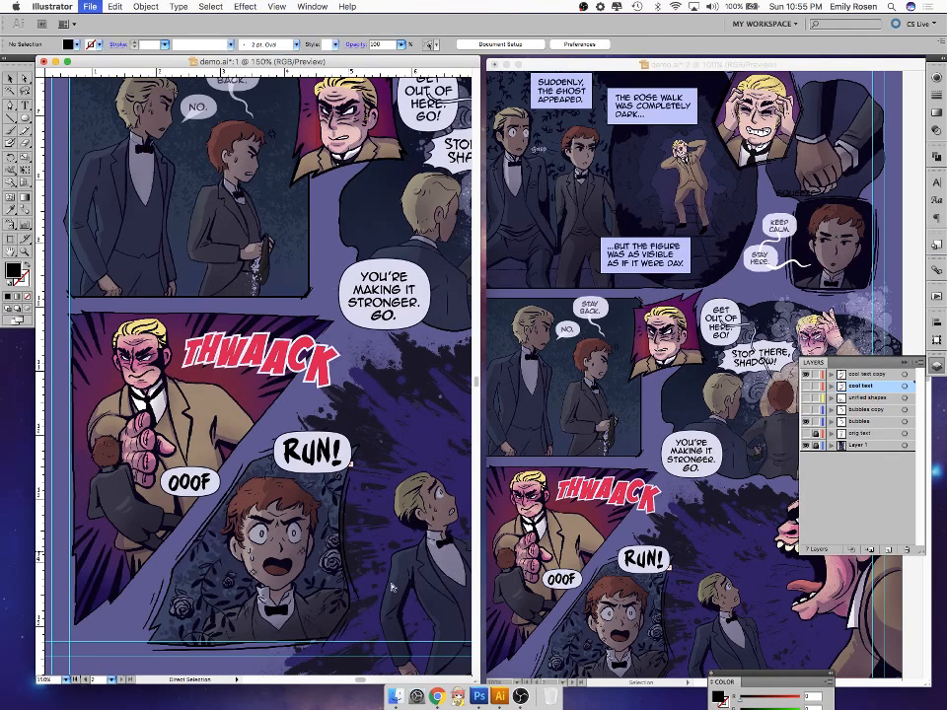
- Switch to Photoshop with the pagey.psd page in view
{"action": "key", "text": "space"}
{"action": "left_click_drag", "start_coordinate": [374, 553], "coordinate": [305, 581]}
{"action": "left_click", "coordinate": [396, 698]}
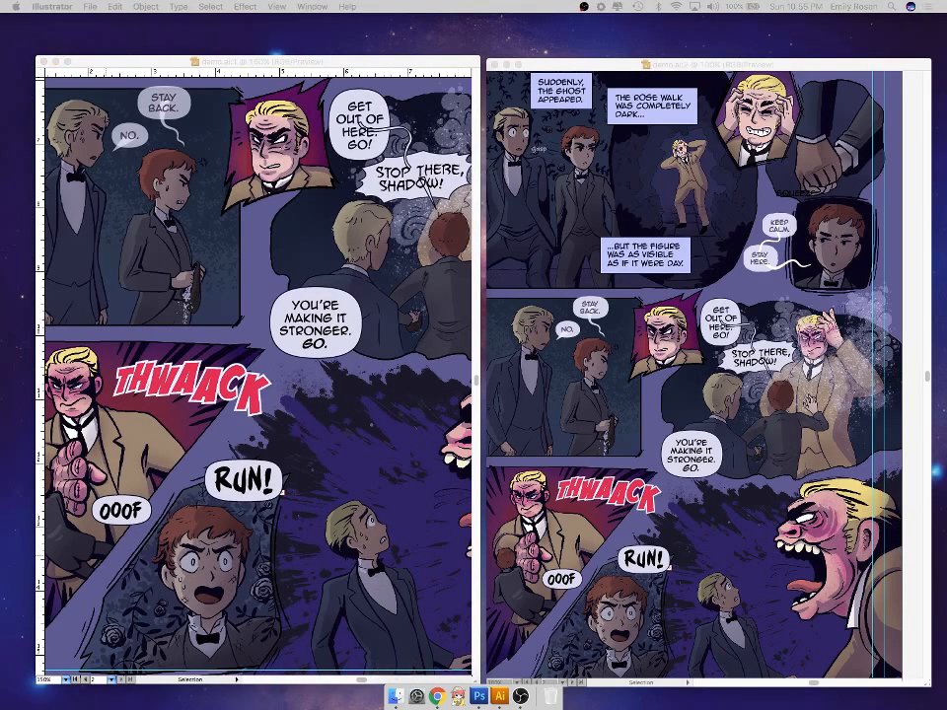
{"action": "key", "text": "super+Tab"}
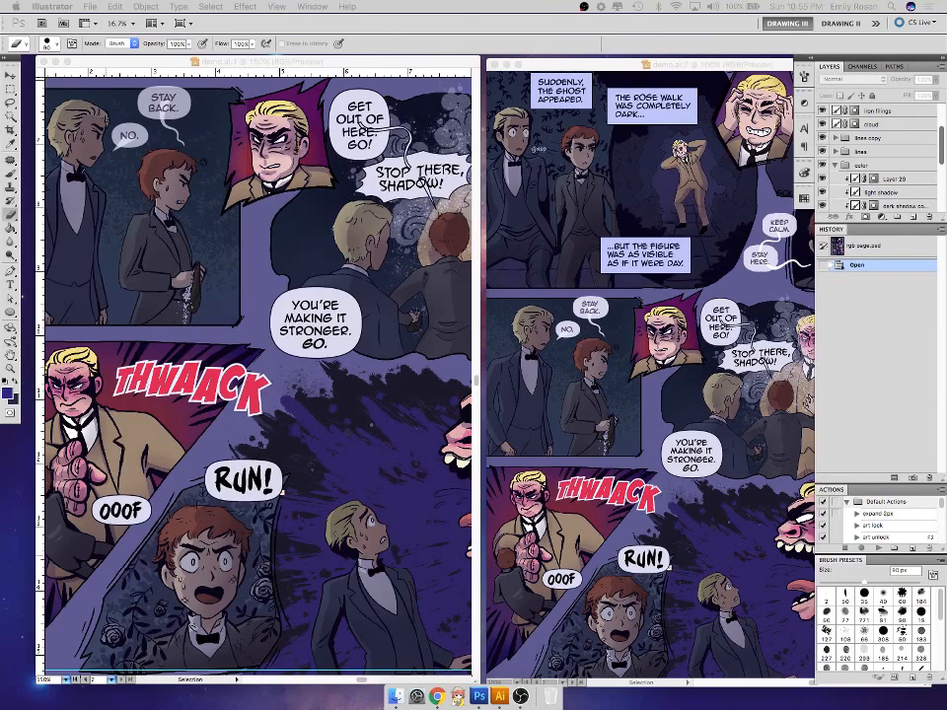
{"action": "left_click", "coordinate": [478, 696]}
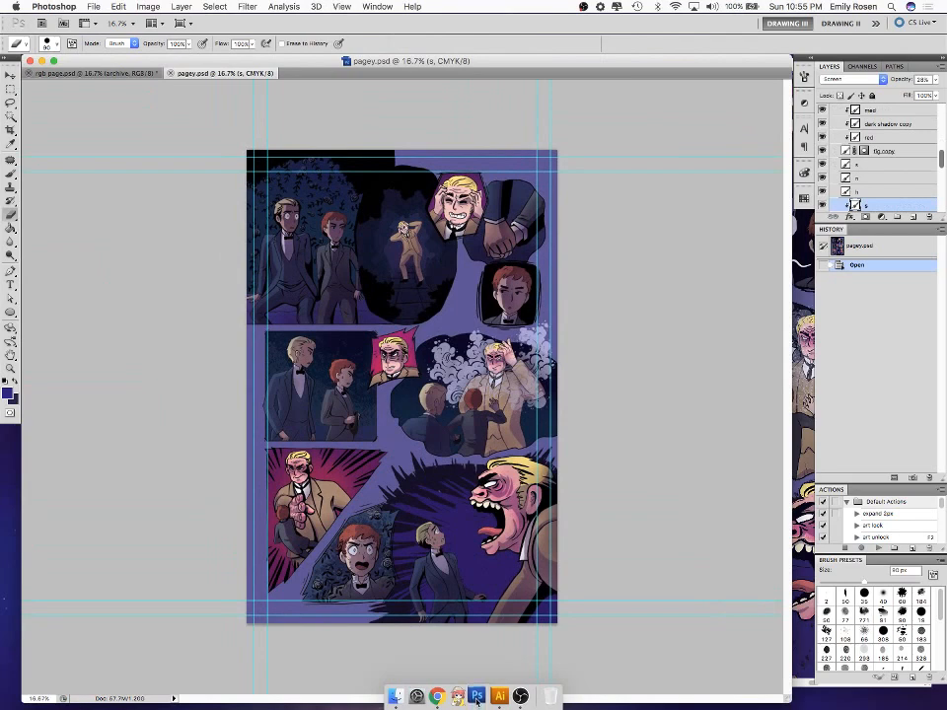
- Look through the pagey.psd layer stack, collapse the color' group and view the page at 33.3%
{"action": "left_click_drag", "start_coordinate": [943, 163], "coordinate": [940, 98]}
{"action": "left_click", "coordinate": [836, 166]}
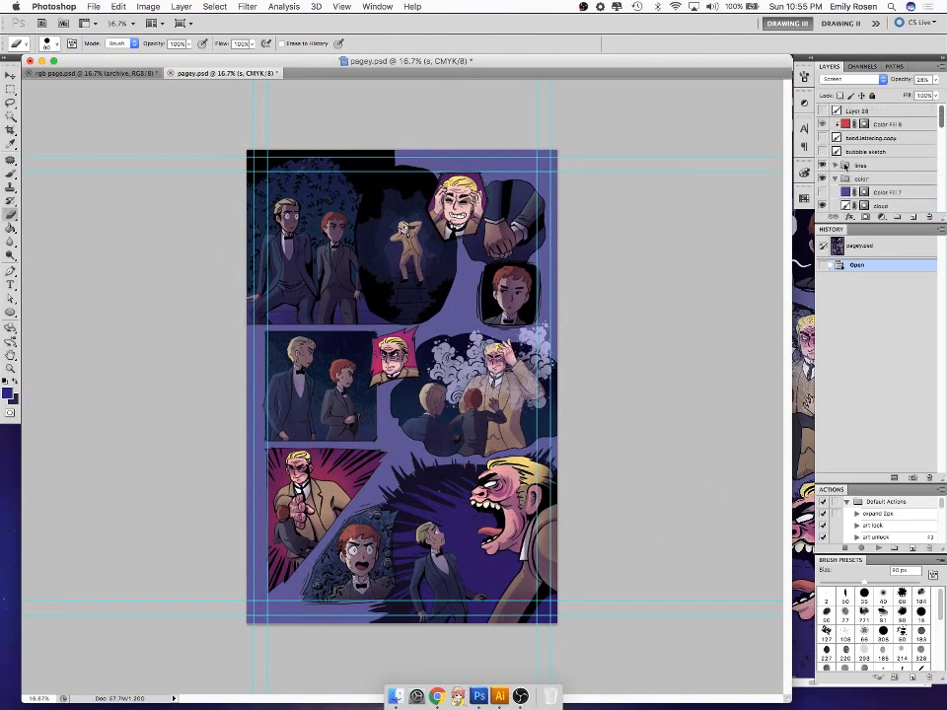
{"action": "left_click", "coordinate": [868, 178]}
{"action": "left_click", "coordinate": [837, 193]}
{"action": "left_click_drag", "start_coordinate": [941, 158], "coordinate": [942, 114]}
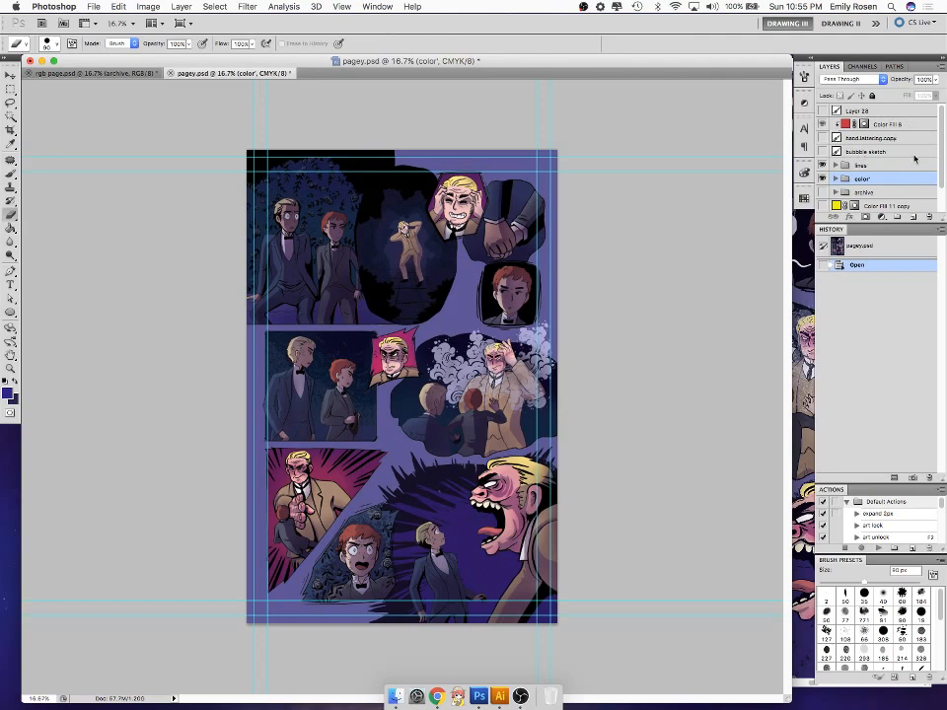
{"action": "key", "text": "super+plus"}
{"action": "key", "text": "super+plus"}
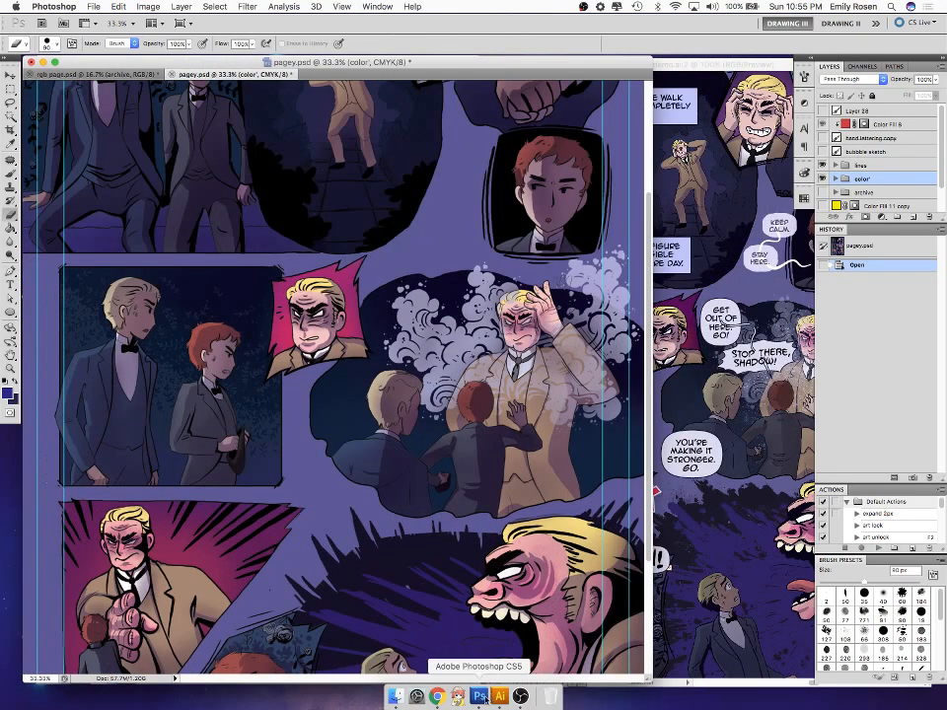
- Bring the Photoshop window back to the front and close pagey.psd without saving its changes
{"action": "key", "text": "ctrl+Up"}
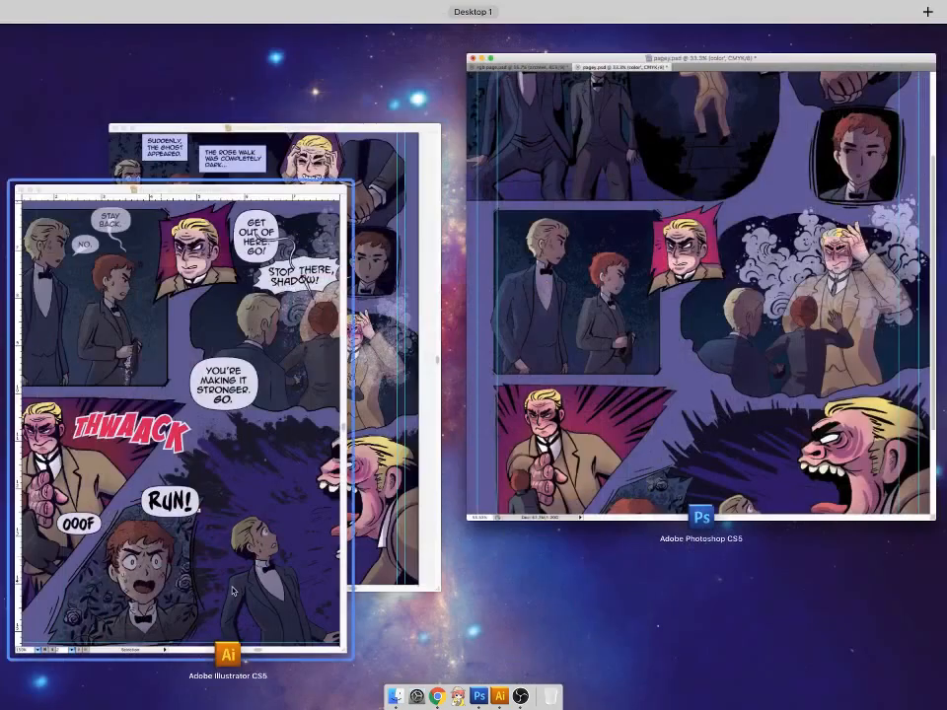
{"action": "left_click_drag", "start_coordinate": [701, 286], "coordinate": [922, 50]}
{"action": "left_click", "coordinate": [532, 47]}
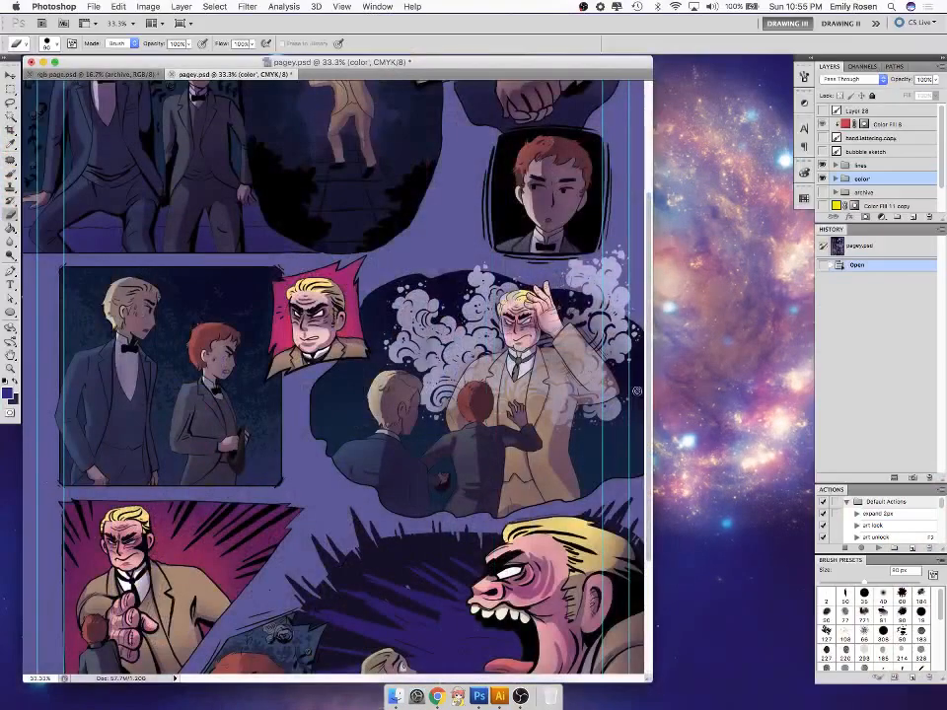
{"action": "left_click", "coordinate": [171, 74]}
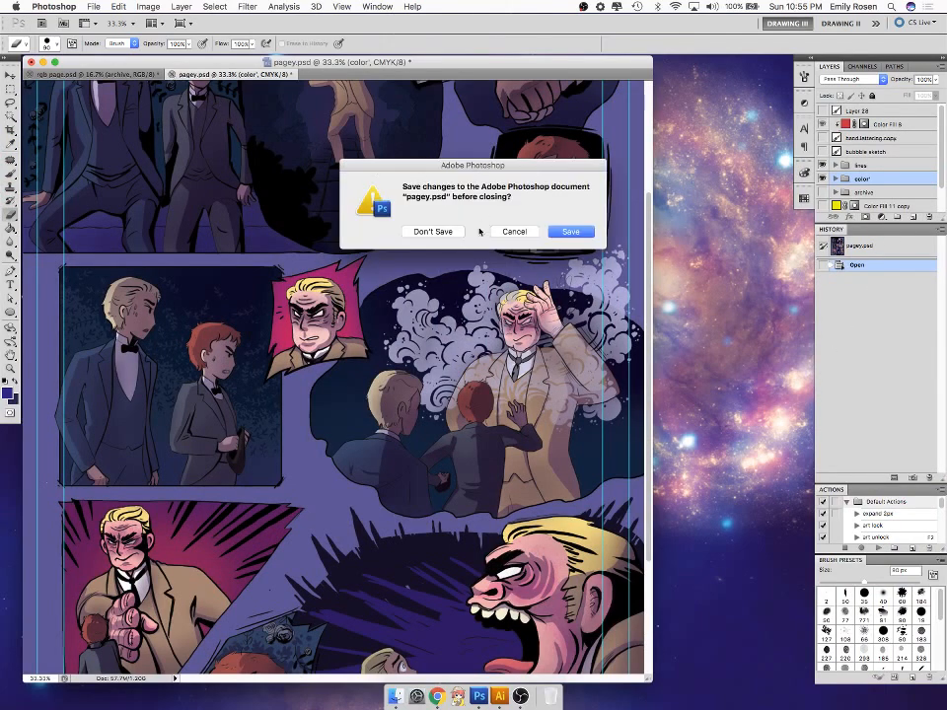
{"action": "left_click", "coordinate": [434, 233]}
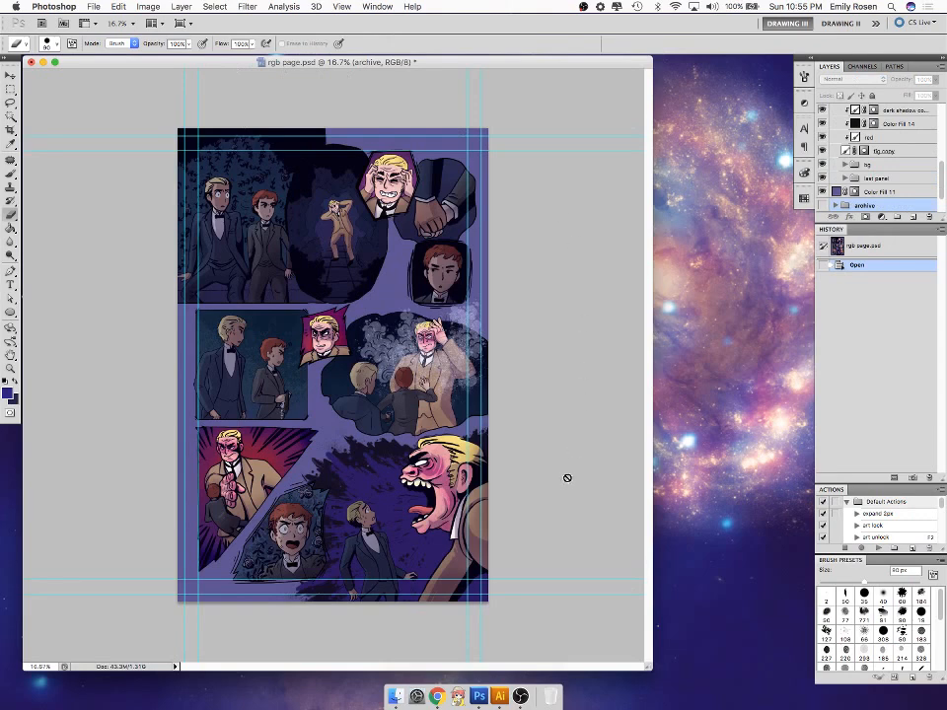
- Expand the lettering demo group in rgb page.psd and show its hand lettering copy layer in full-screen mode
{"action": "scroll", "coordinate": [878, 158], "scroll_direction": "up", "scroll_amount": 5}
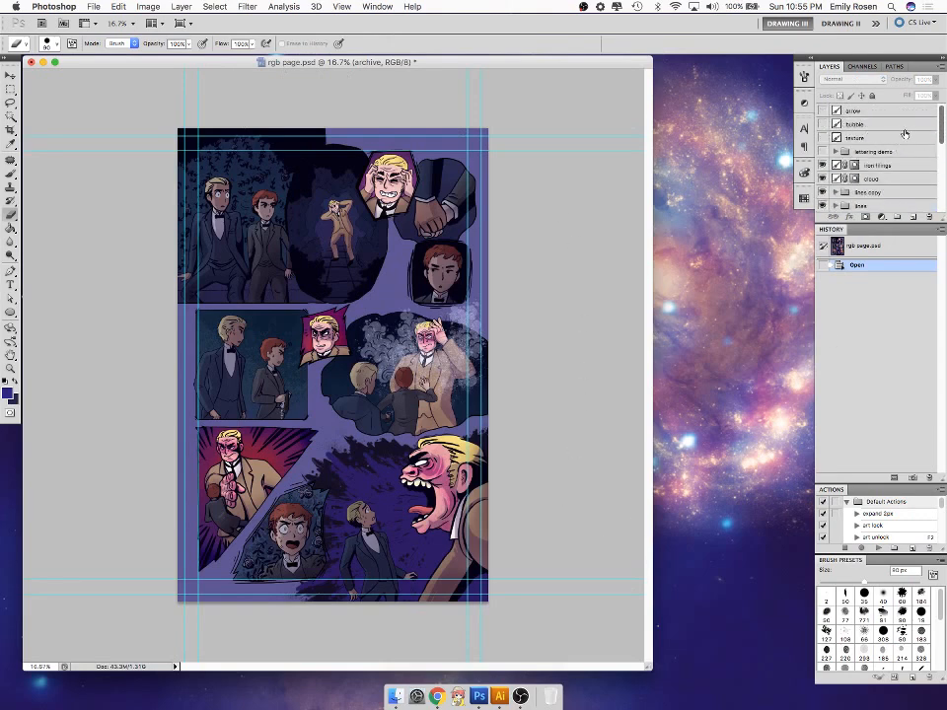
{"action": "left_click", "coordinate": [835, 152]}
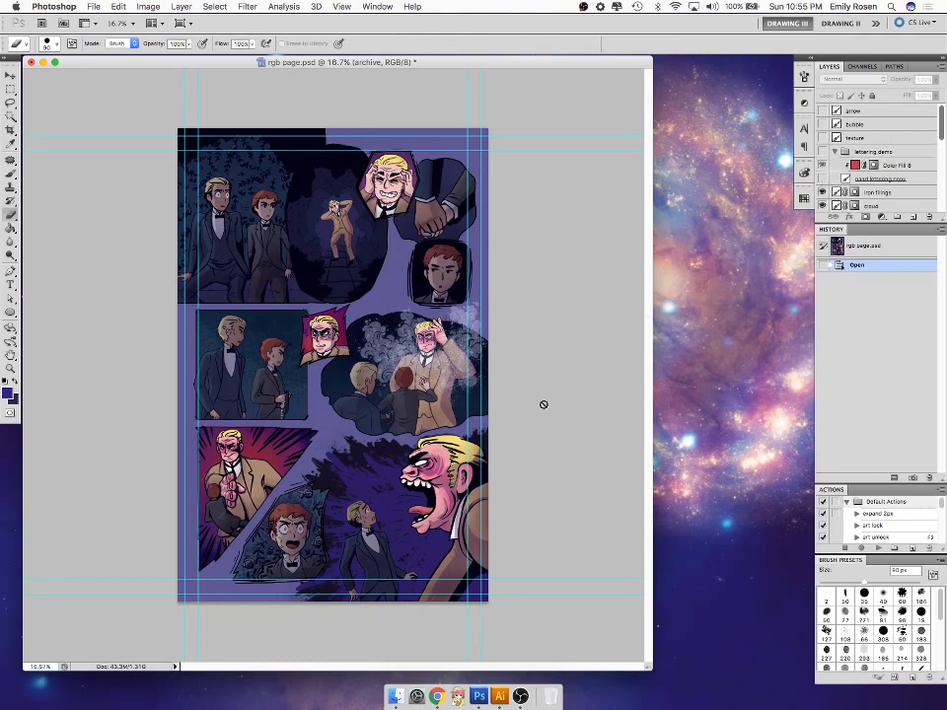
{"action": "key", "text": "super+plus"}
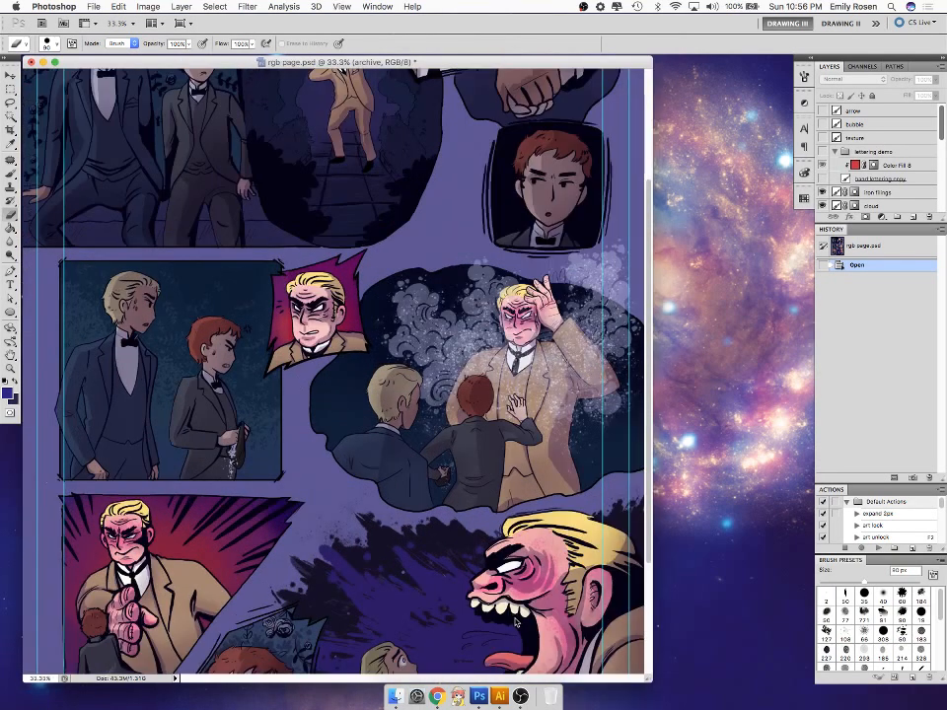
{"action": "key", "text": "f"}
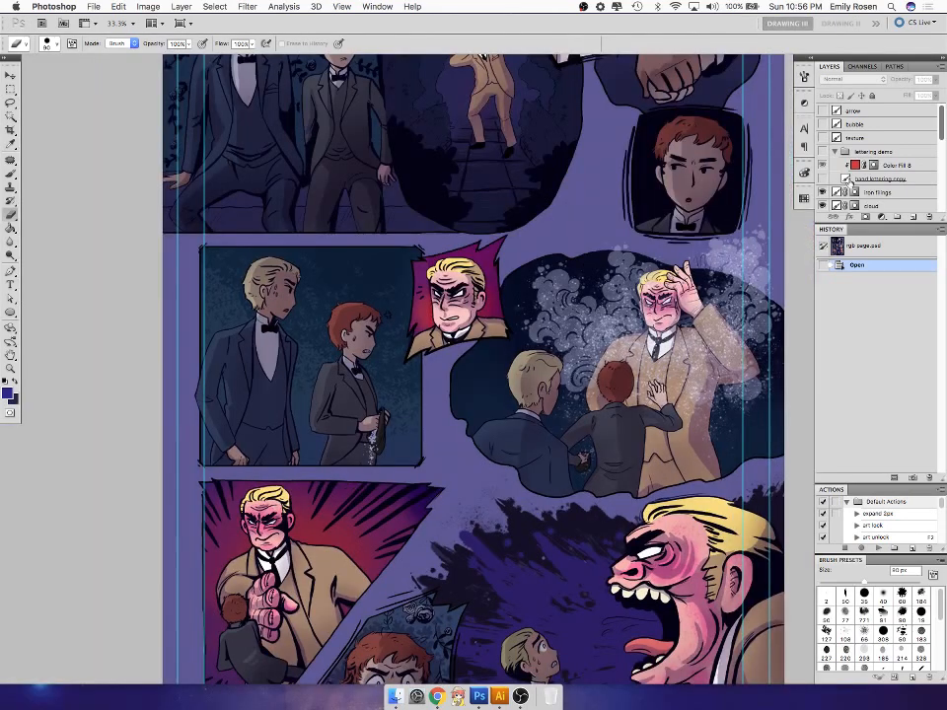
{"action": "left_click", "coordinate": [824, 181]}
- Frame the red hand lettering beside the shouting face at 50% and activate the Brush tool
{"action": "left_click_drag", "start_coordinate": [655, 622], "coordinate": [503, 427]}
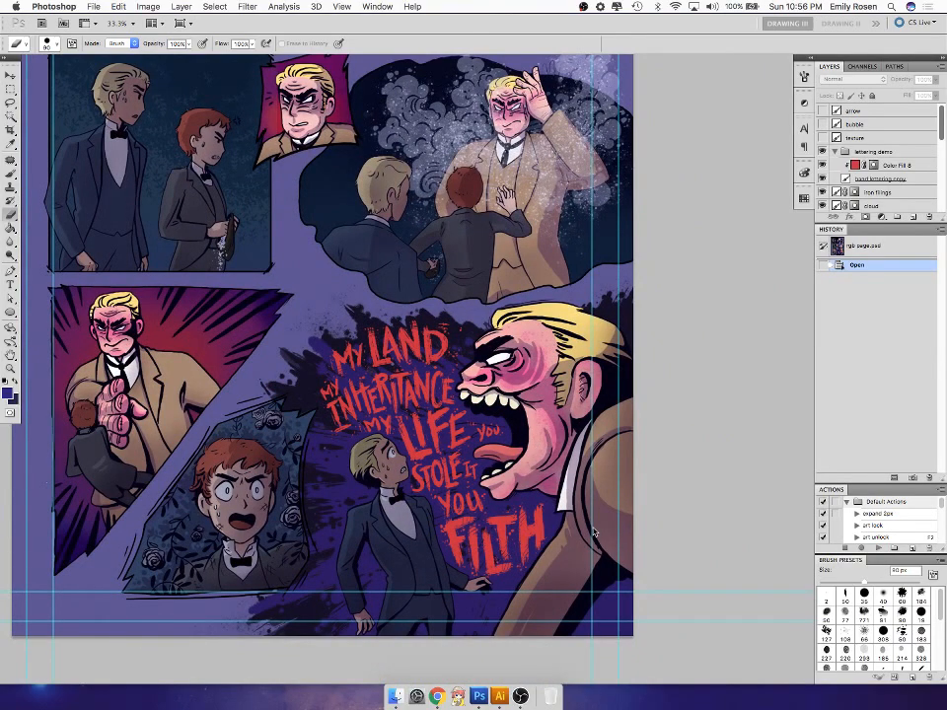
{"action": "key", "text": "super+plus"}
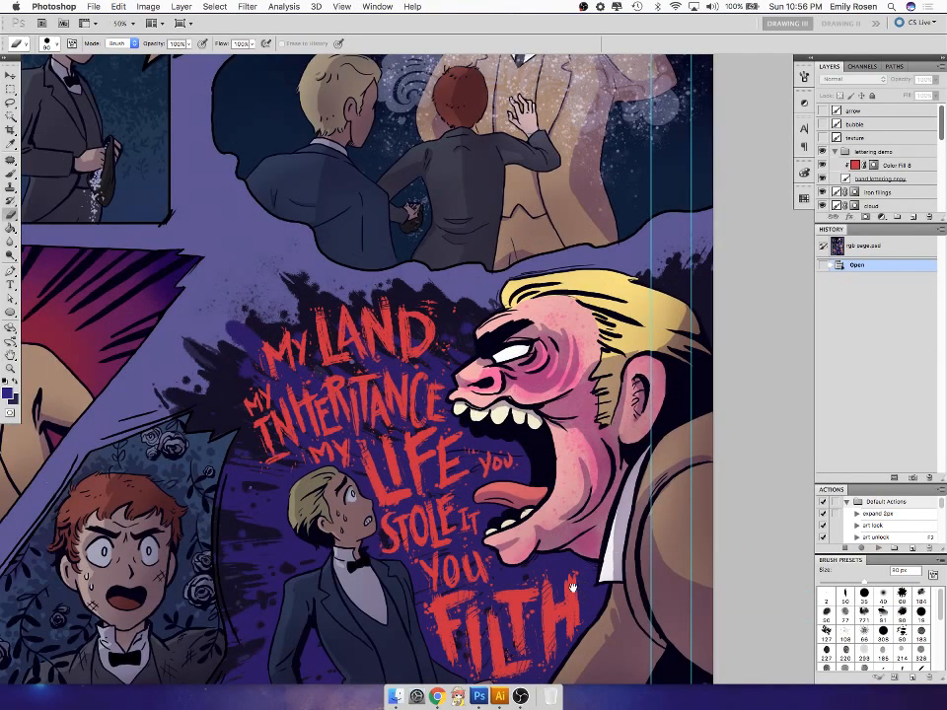
{"action": "left_click_drag", "start_coordinate": [574, 591], "coordinate": [528, 511]}
{"action": "left_click_drag", "start_coordinate": [586, 557], "coordinate": [594, 529]}
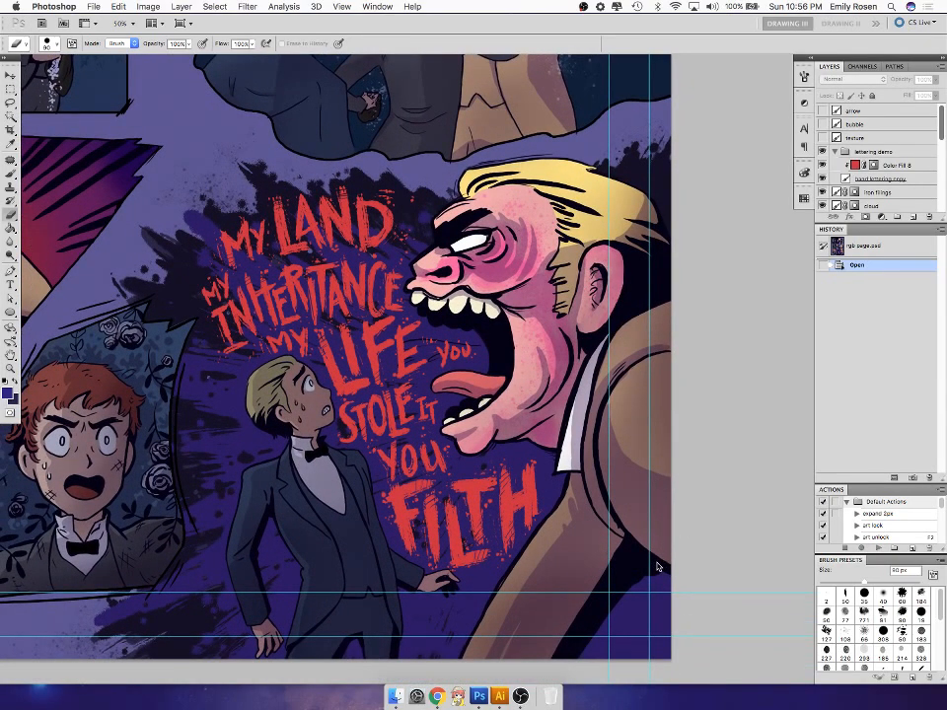
{"action": "key", "text": "b"}
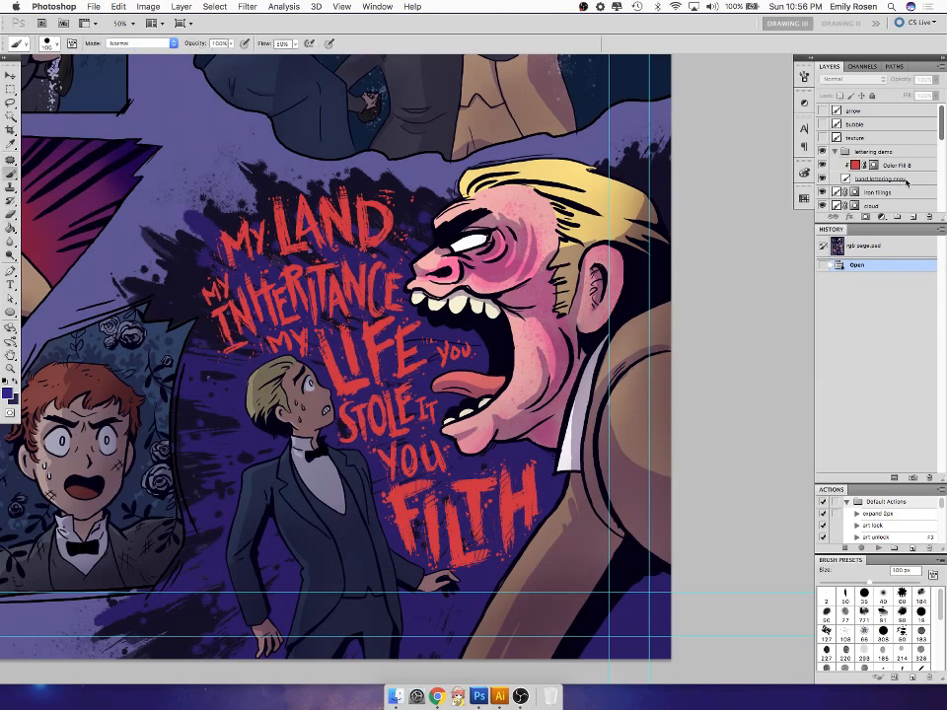
- Hide the hand lettering copy layer and add a new empty layer above Color Fill 8 in the lettering demo group
{"action": "left_click", "coordinate": [920, 178]}
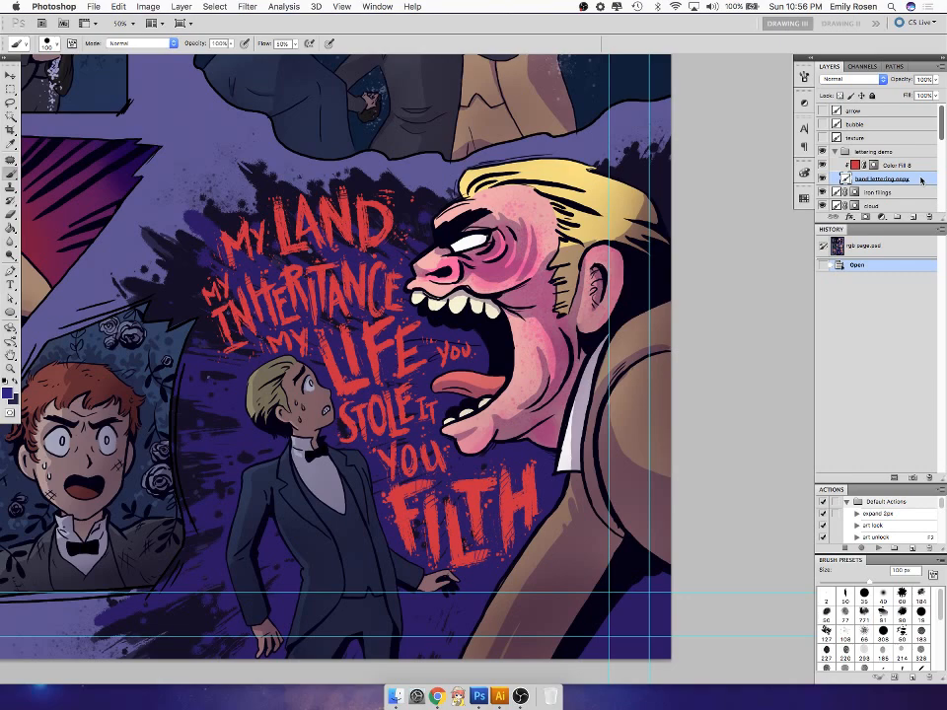
{"action": "left_click", "coordinate": [823, 179]}
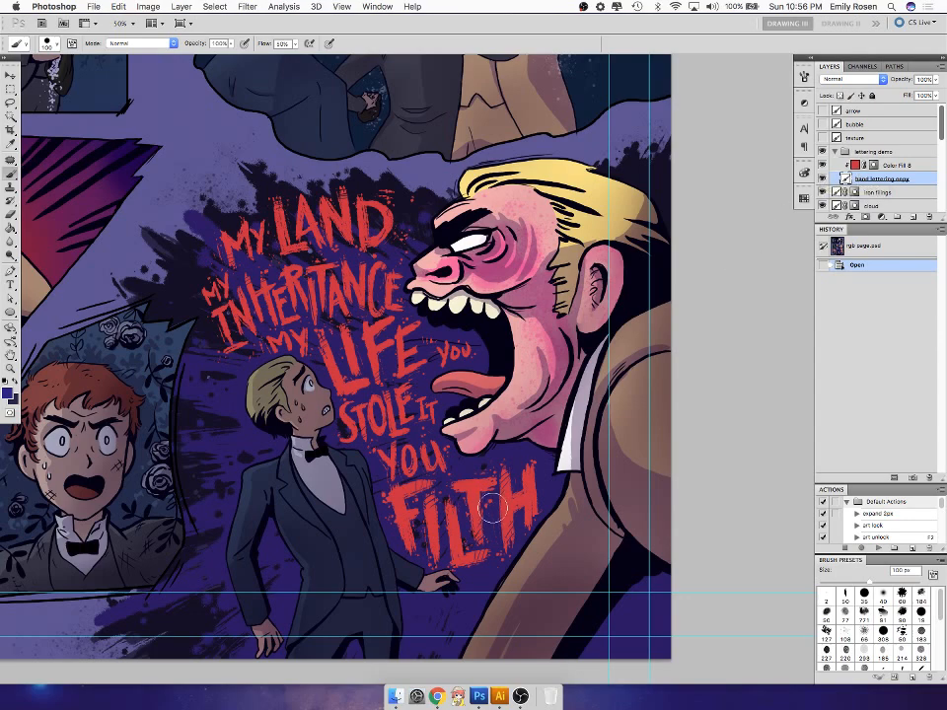
{"action": "key", "text": "super+minus"}
{"action": "key", "text": "super+minus"}
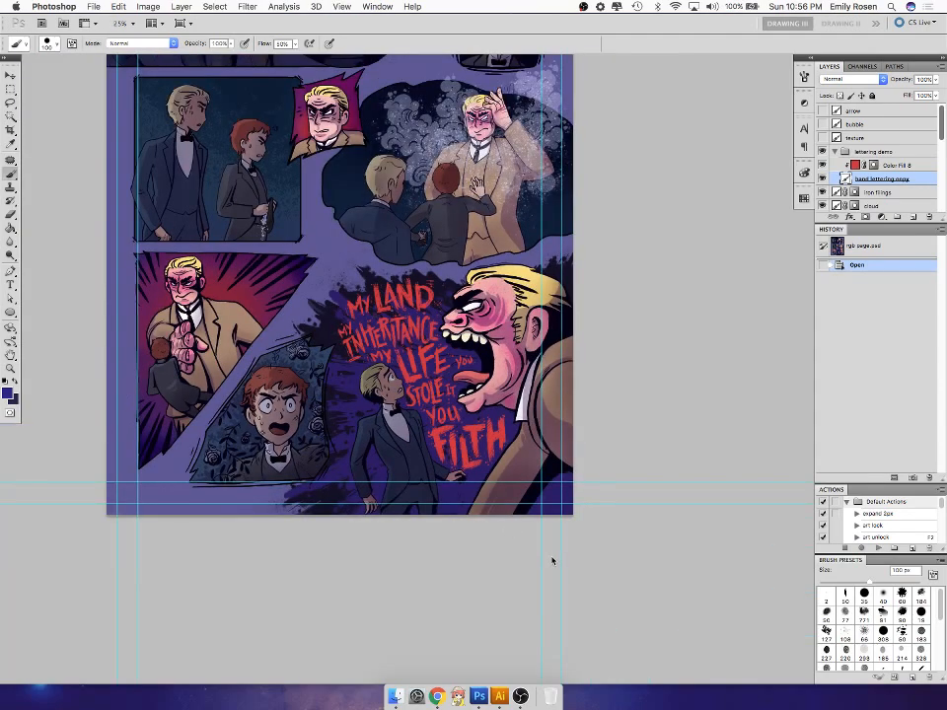
{"action": "key", "text": "super+minus"}
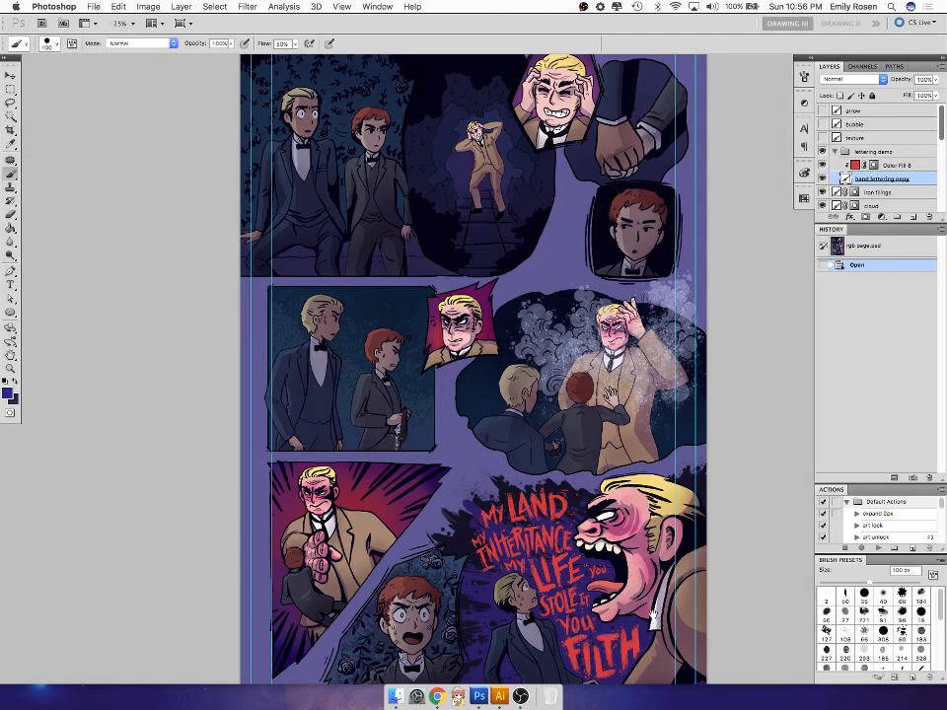
{"action": "scroll", "coordinate": [635, 595], "scroll_direction": "down", "scroll_amount": 5}
{"action": "scroll", "coordinate": [634, 595], "scroll_direction": "right", "scroll_amount": 5}
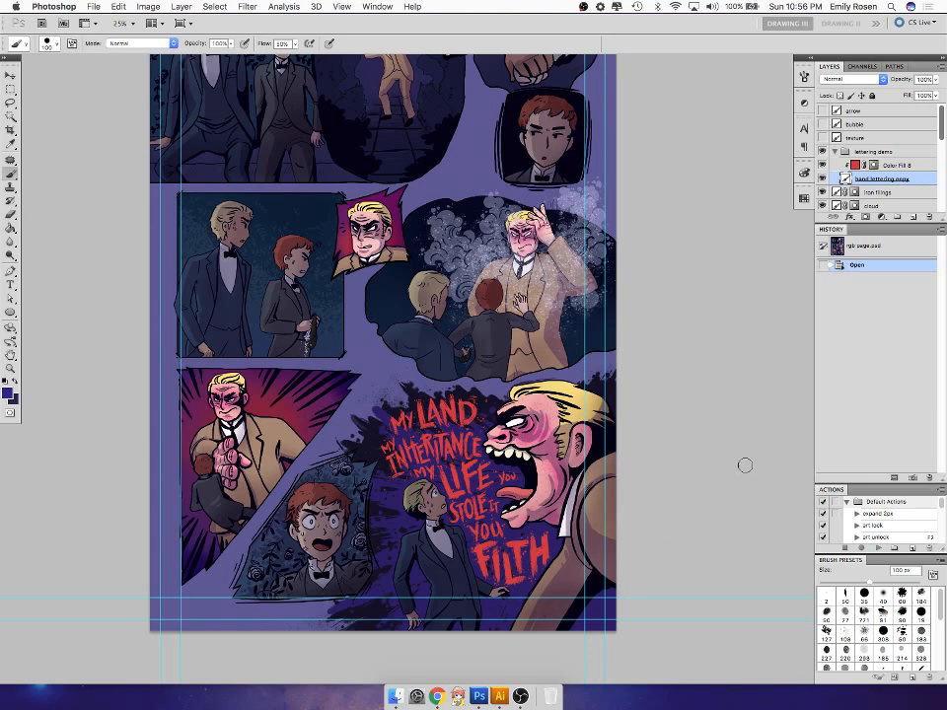
{"action": "left_click", "coordinate": [824, 177]}
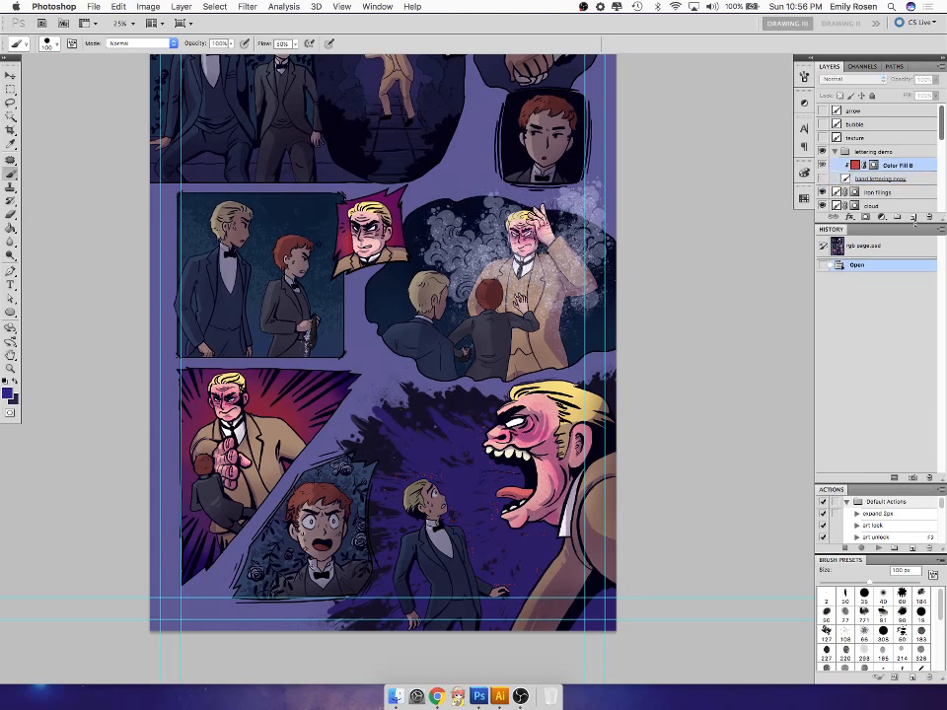
{"action": "key", "text": "super+shift+alt+n"}
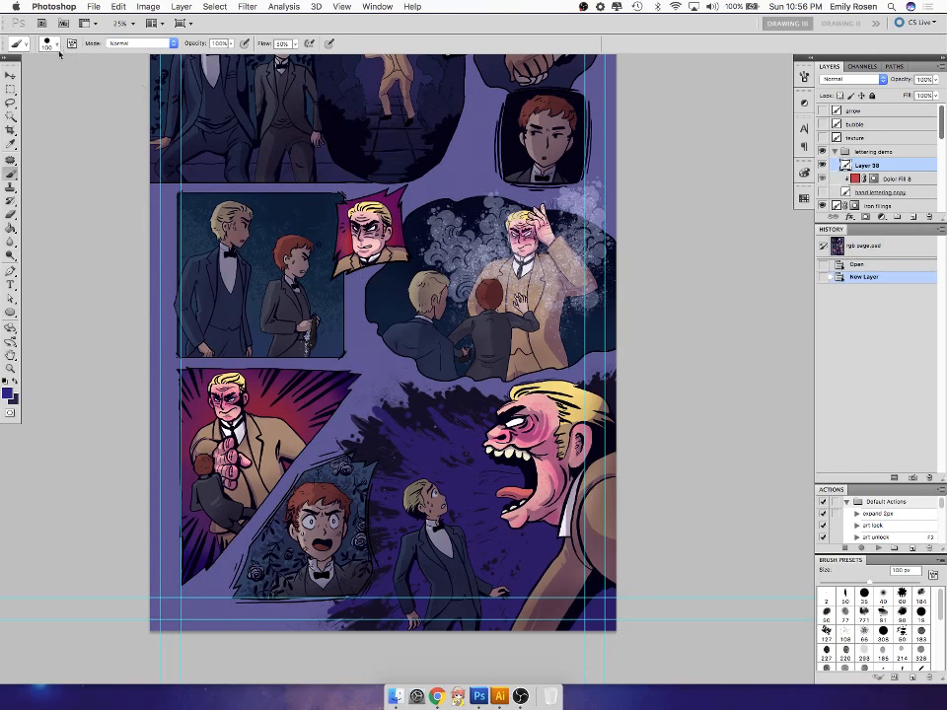
- Choose the last 30 px brush preset and set the foreground color to a bright red
{"action": "left_click_drag", "start_coordinate": [938, 609], "coordinate": [938, 666]}
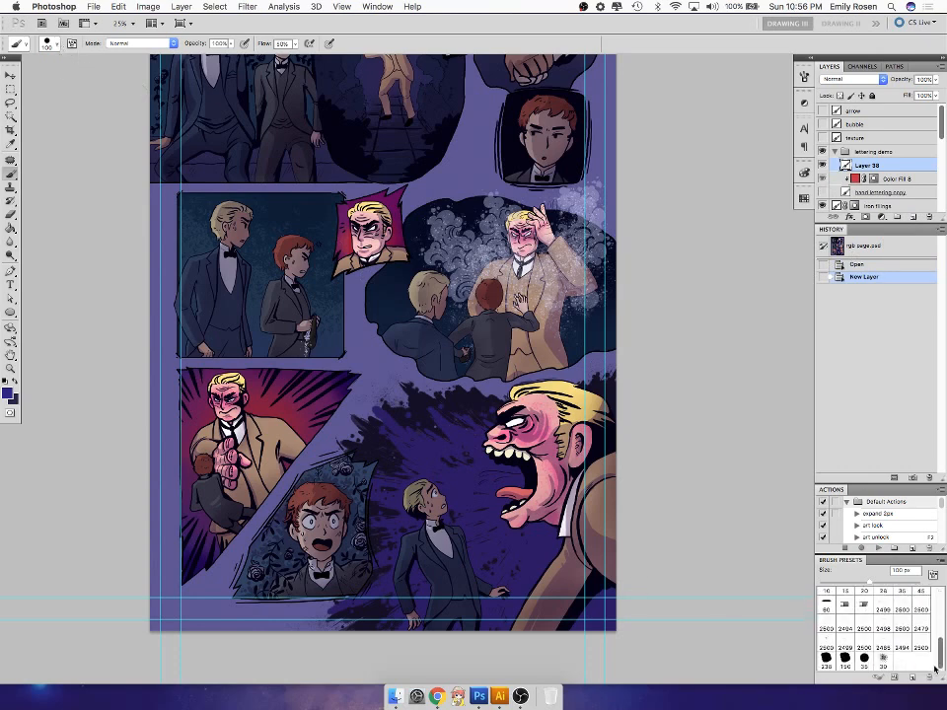
{"action": "left_click", "coordinate": [883, 662]}
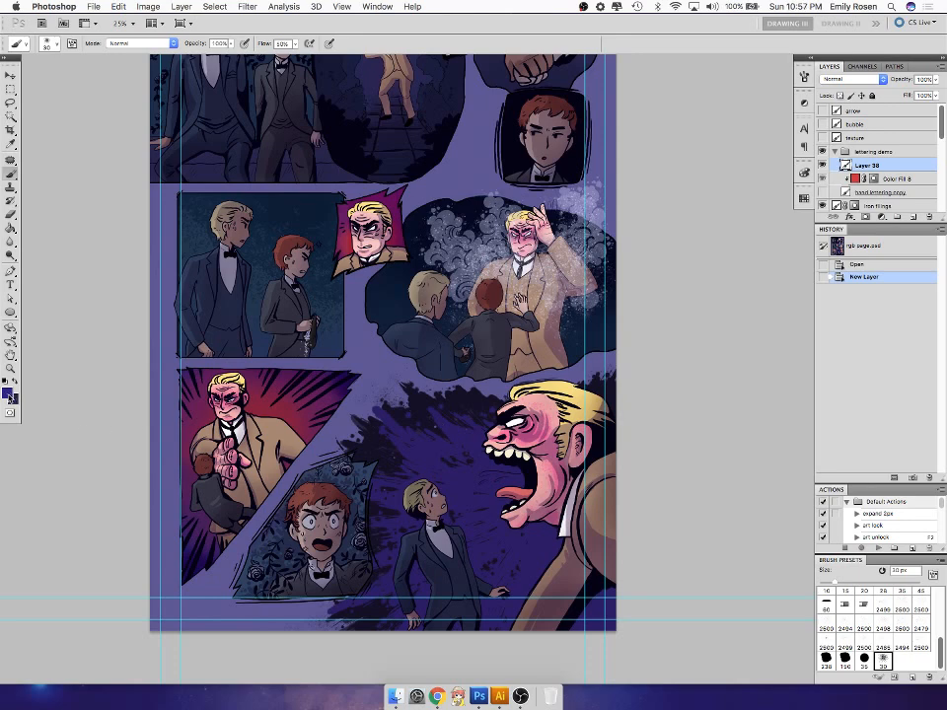
{"action": "left_click", "coordinate": [7, 393]}
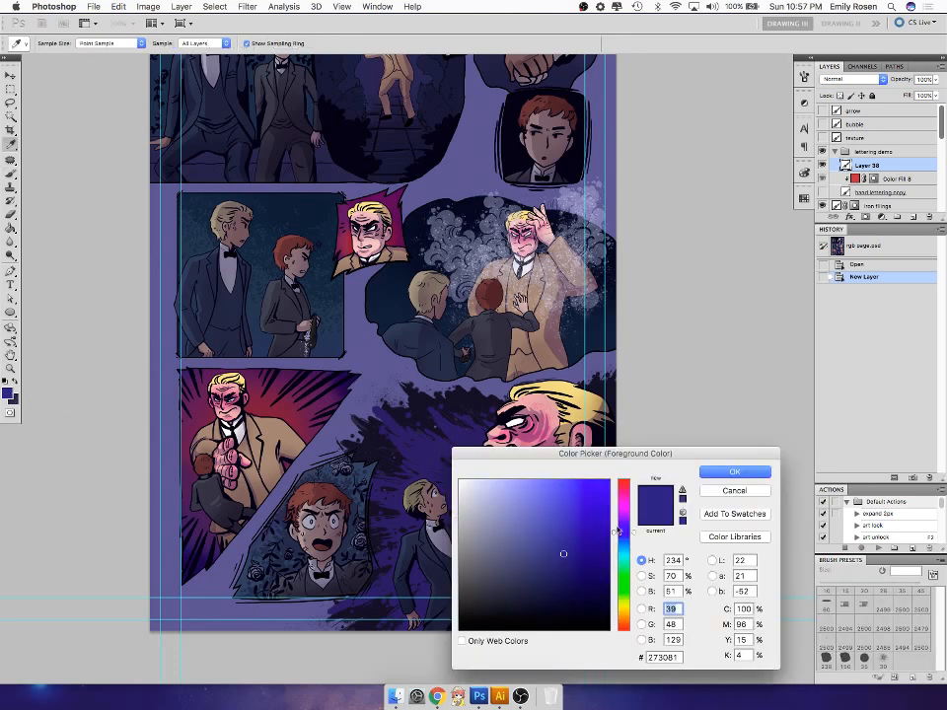
{"action": "left_click", "coordinate": [625, 484]}
{"action": "left_click", "coordinate": [607, 483]}
{"action": "key", "text": "Return"}
{"action": "key", "text": "b"}
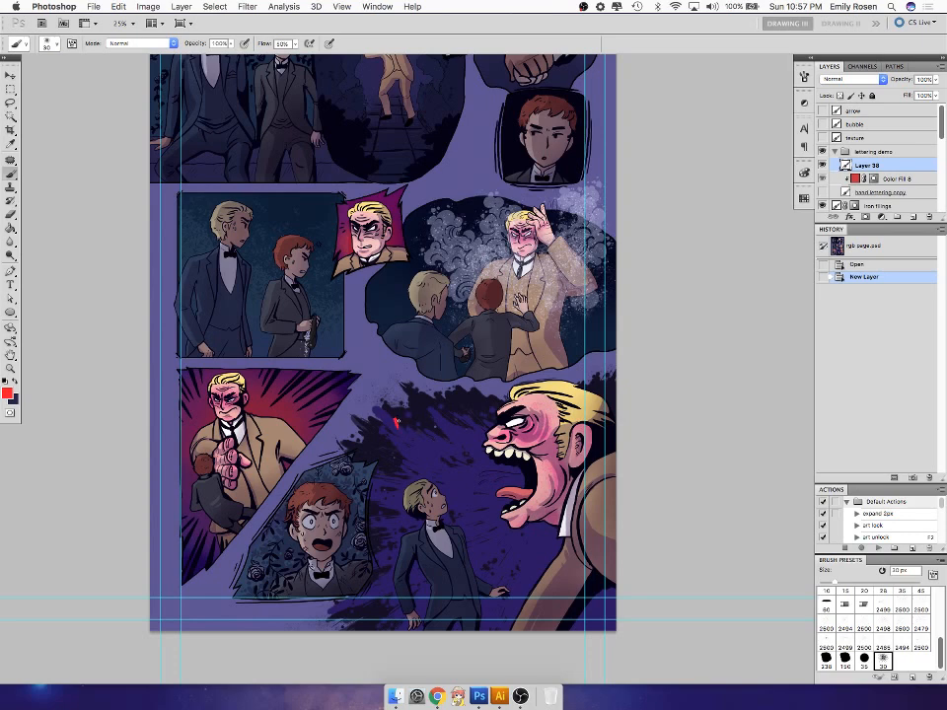
- Hand-letter MY LAND and MY INHERITA in red beside the shouting face, briefly checking the placement against the hand lettering copy layer
{"action": "left_click_drag", "start_coordinate": [408, 415], "coordinate": [409, 427]}
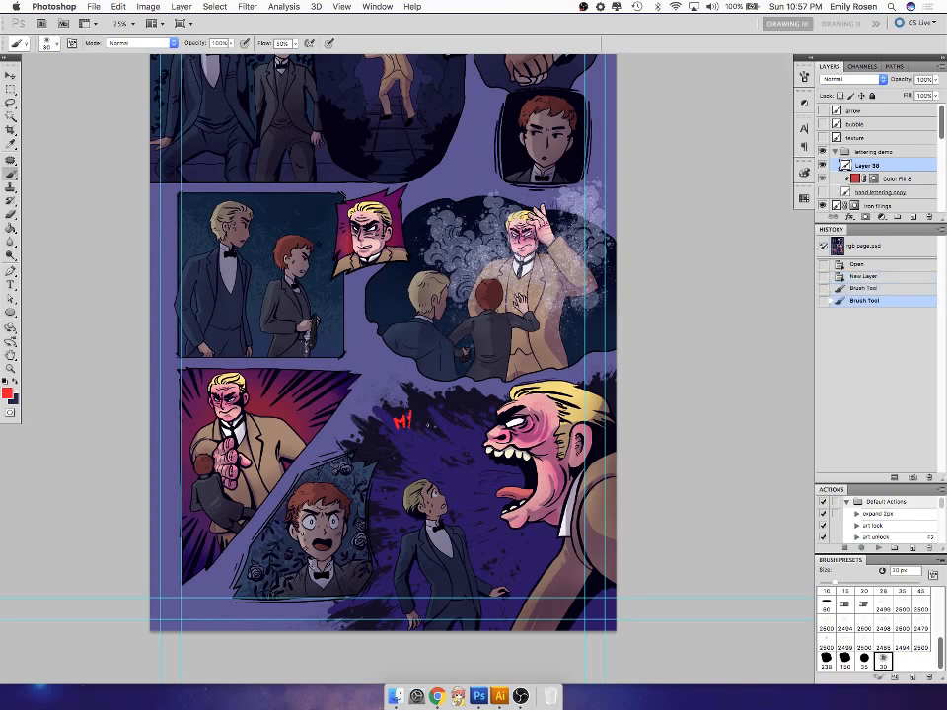
{"action": "left_click", "coordinate": [822, 193]}
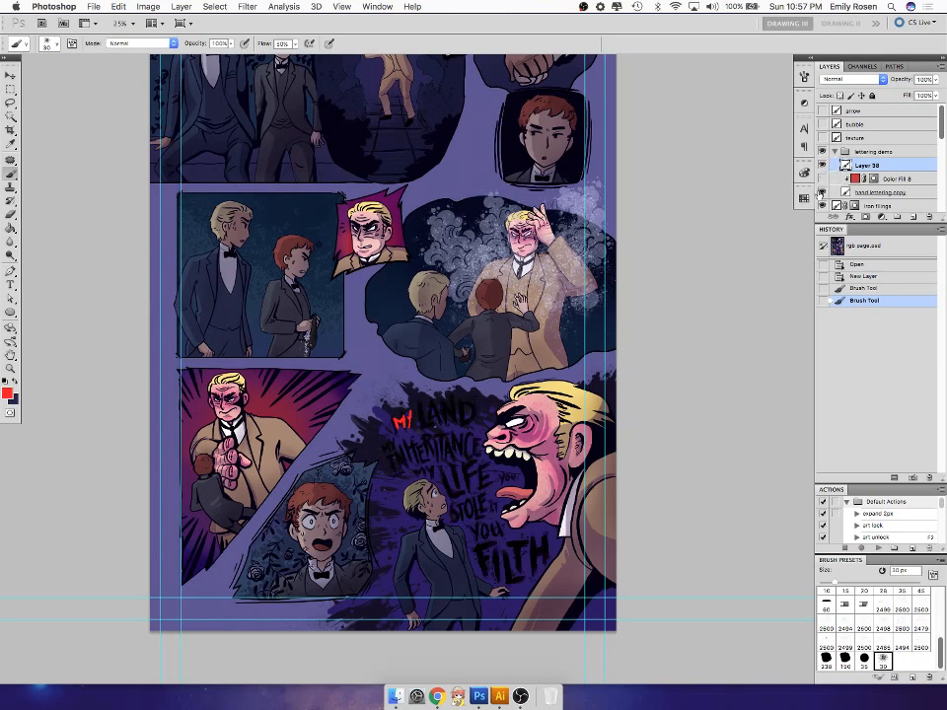
{"action": "left_click", "coordinate": [822, 192]}
{"action": "mouse_move", "coordinate": [423, 409]}
{"action": "left_mouse_down"}
{"action": "mouse_move", "coordinate": [430, 426]}
{"action": "mouse_move", "coordinate": [439, 407]}
{"action": "mouse_move", "coordinate": [443, 427]}
{"action": "mouse_move", "coordinate": [458, 402]}
{"action": "mouse_move", "coordinate": [464, 424]}
{"action": "left_mouse_up"}
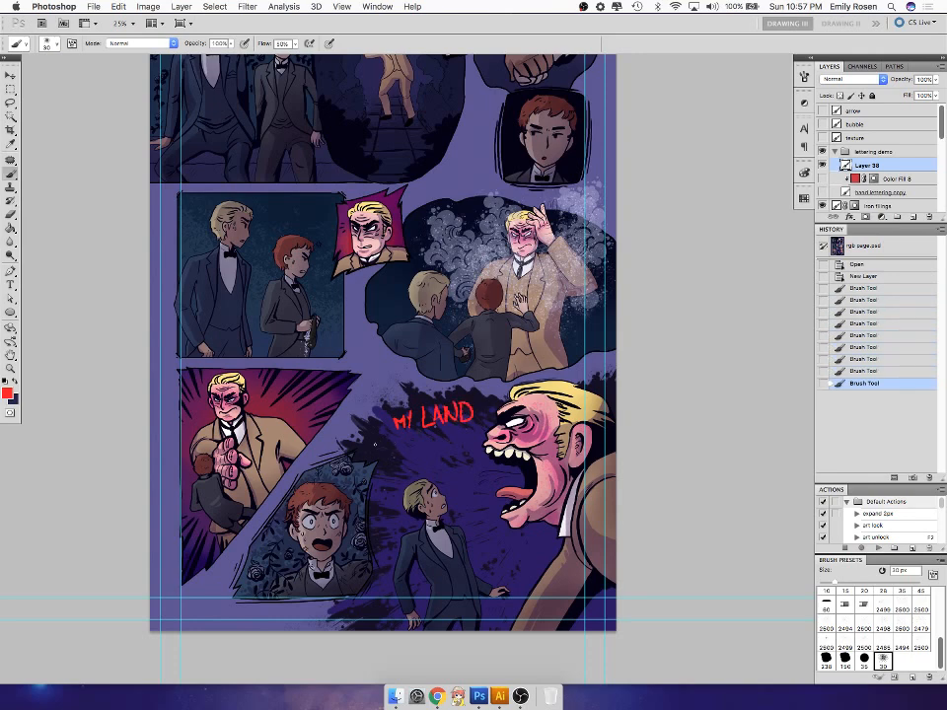
{"action": "mouse_move", "coordinate": [369, 444]}
{"action": "left_mouse_down"}
{"action": "mouse_move", "coordinate": [383, 442]}
{"action": "mouse_move", "coordinate": [384, 469]}
{"action": "mouse_move", "coordinate": [401, 440]}
{"action": "mouse_move", "coordinate": [407, 462]}
{"action": "mouse_move", "coordinate": [420, 446]}
{"action": "mouse_move", "coordinate": [427, 457]}
{"action": "mouse_move", "coordinate": [436, 438]}
{"action": "mouse_move", "coordinate": [442, 461]}
{"action": "mouse_move", "coordinate": [454, 432]}
{"action": "mouse_move", "coordinate": [449, 458]}
{"action": "left_mouse_up"}
{"action": "mouse_move", "coordinate": [461, 432]}
{"action": "left_mouse_down"}
{"action": "mouse_move", "coordinate": [455, 454]}
{"action": "mouse_move", "coordinate": [466, 455]}
{"action": "left_mouse_up"}
{"action": "left_click_drag", "start_coordinate": [456, 447], "coordinate": [466, 445]}
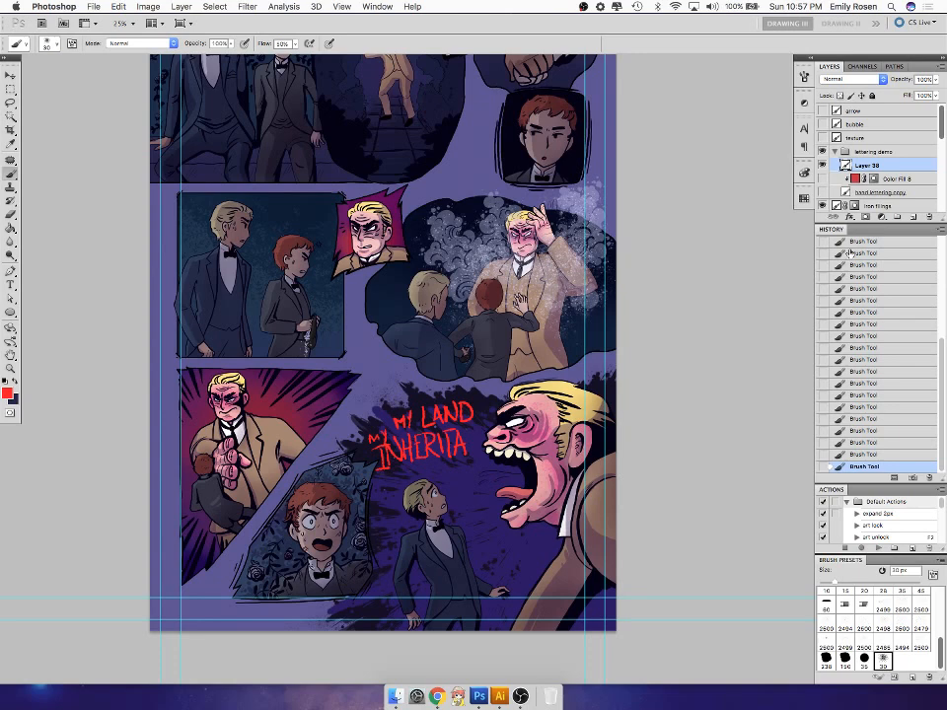
- Hide the rough red lettering layer, show hand lettering copy with its Color Fill 8 again, and save the file
{"action": "left_click", "coordinate": [823, 166]}
{"action": "left_click", "coordinate": [823, 192]}
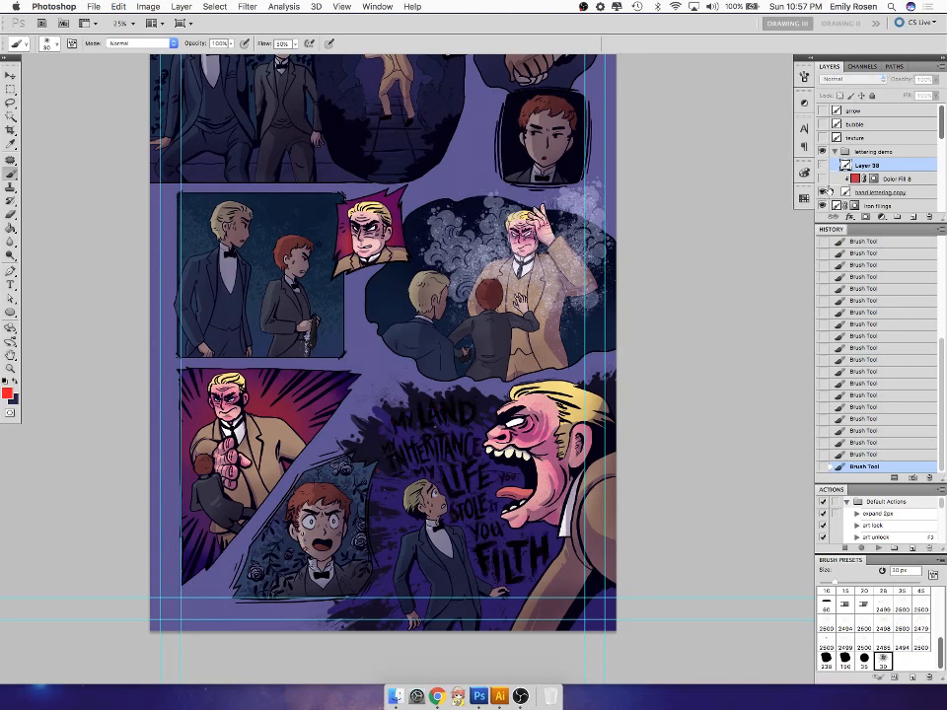
{"action": "left_click", "coordinate": [823, 179]}
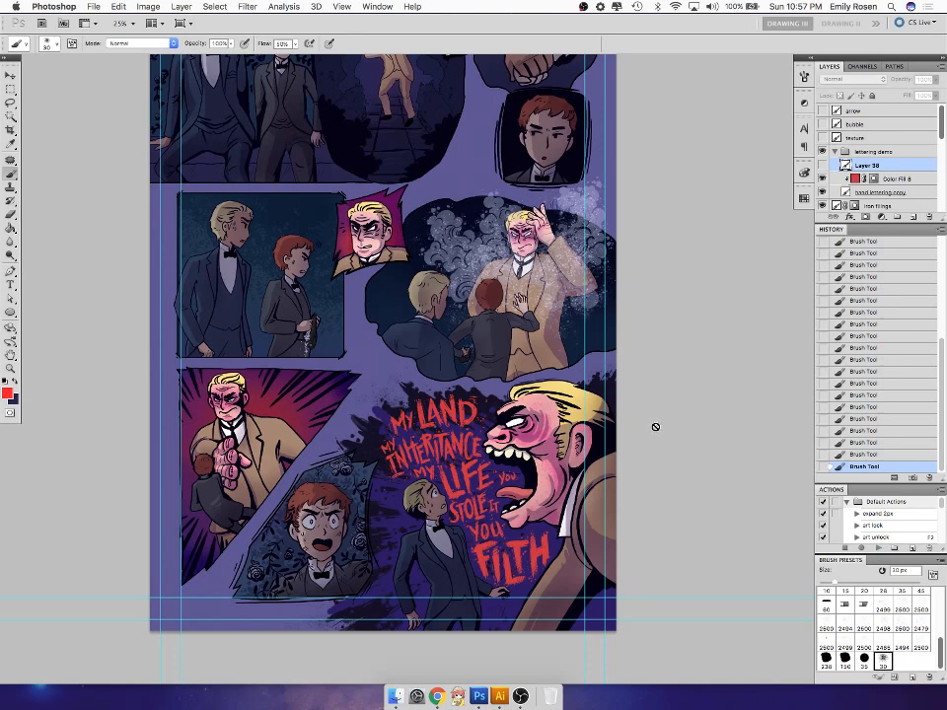
{"action": "key", "text": "super+s"}
- Switch to Illustrator, update the modified linked artwork in demo.ai, and frame the red hand lettering at 150%
{"action": "left_click", "coordinate": [502, 696]}
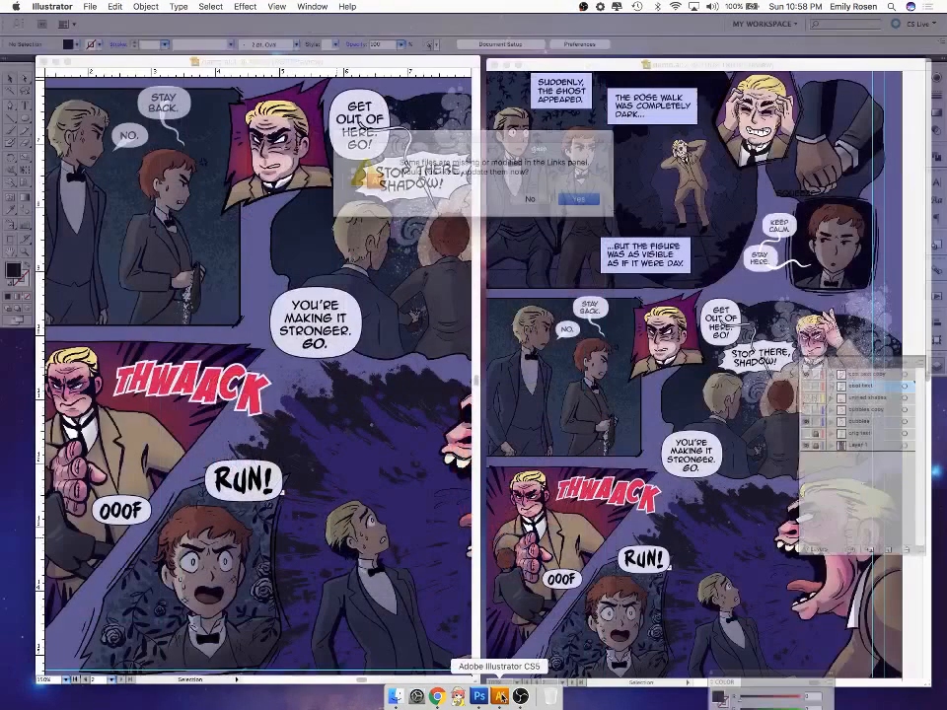
{"action": "left_click", "coordinate": [579, 200]}
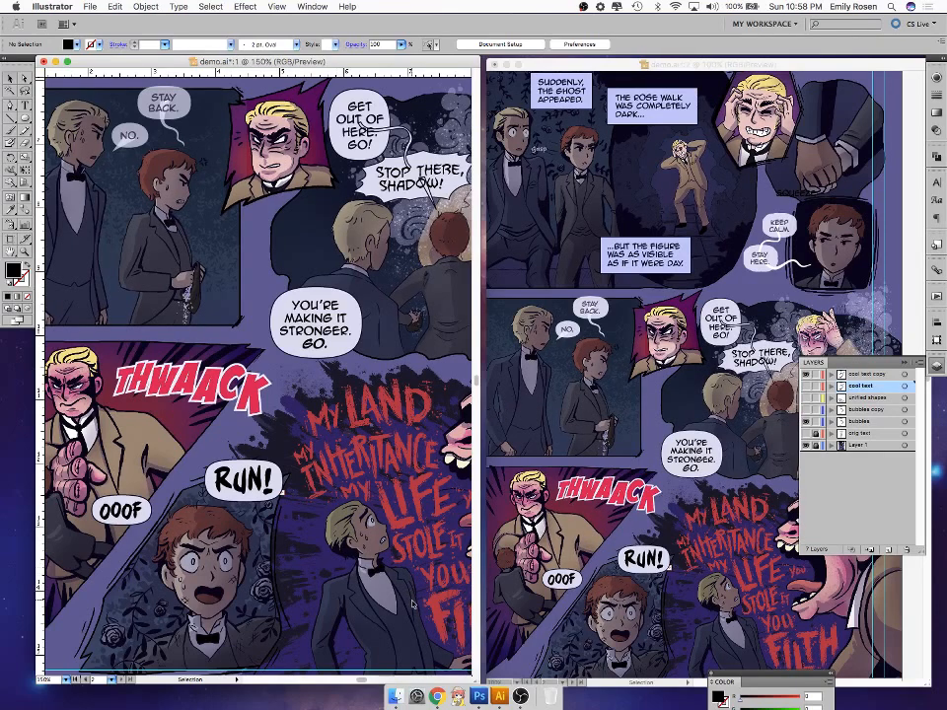
{"action": "left_click_drag", "start_coordinate": [426, 628], "coordinate": [285, 547]}
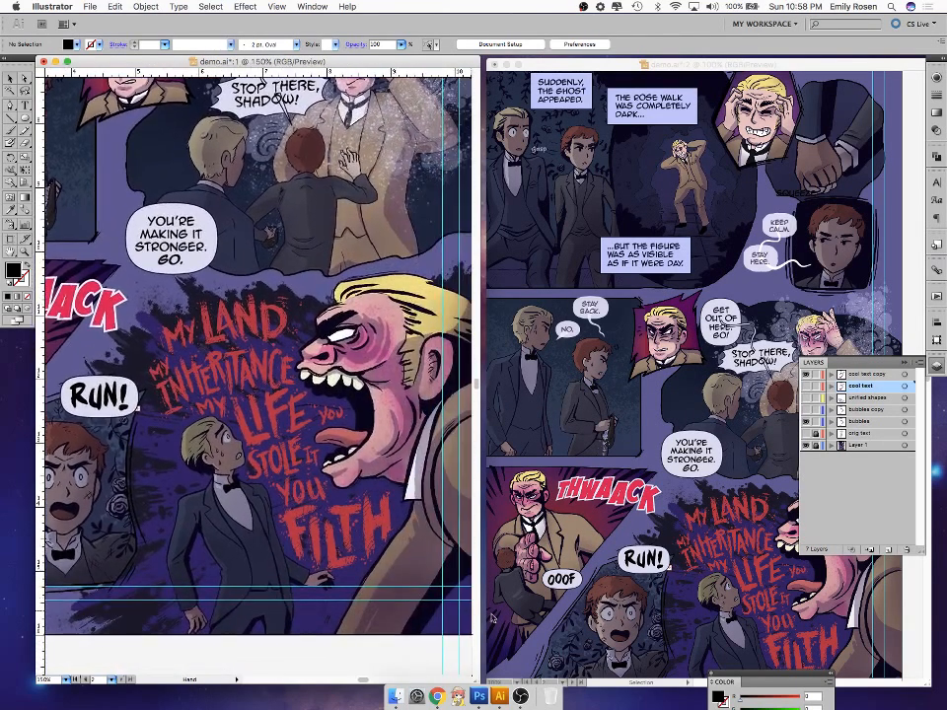
- Compare the finished hand lettering in Photoshop with the updated page in Illustrator's demo.ai windows
{"action": "left_click", "coordinate": [482, 696]}
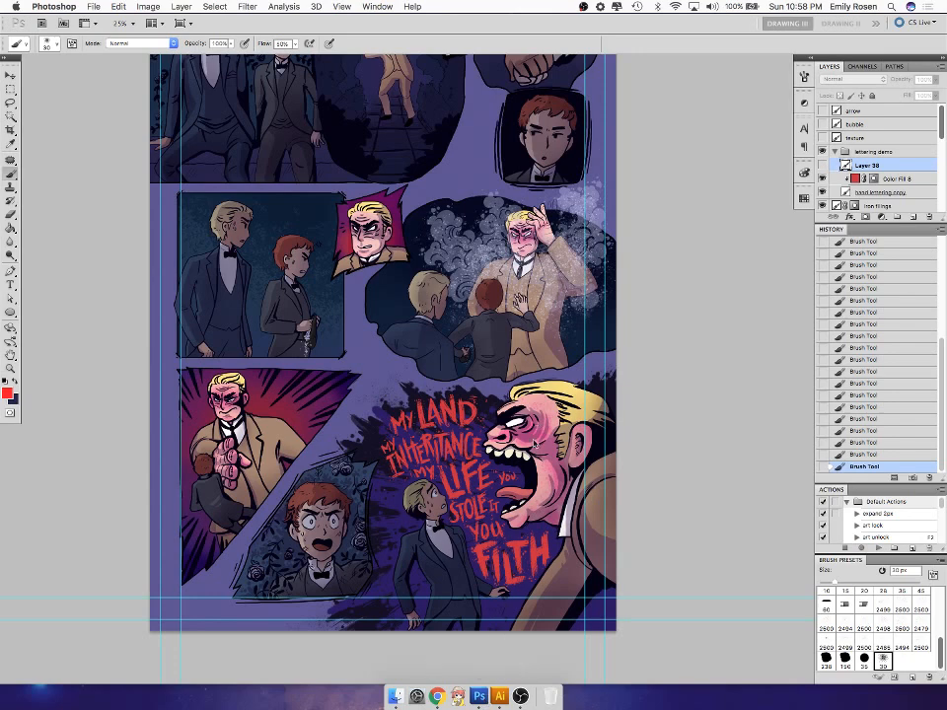
{"action": "scroll", "coordinate": [394, 203], "scroll_direction": "up", "scroll_amount": 3}
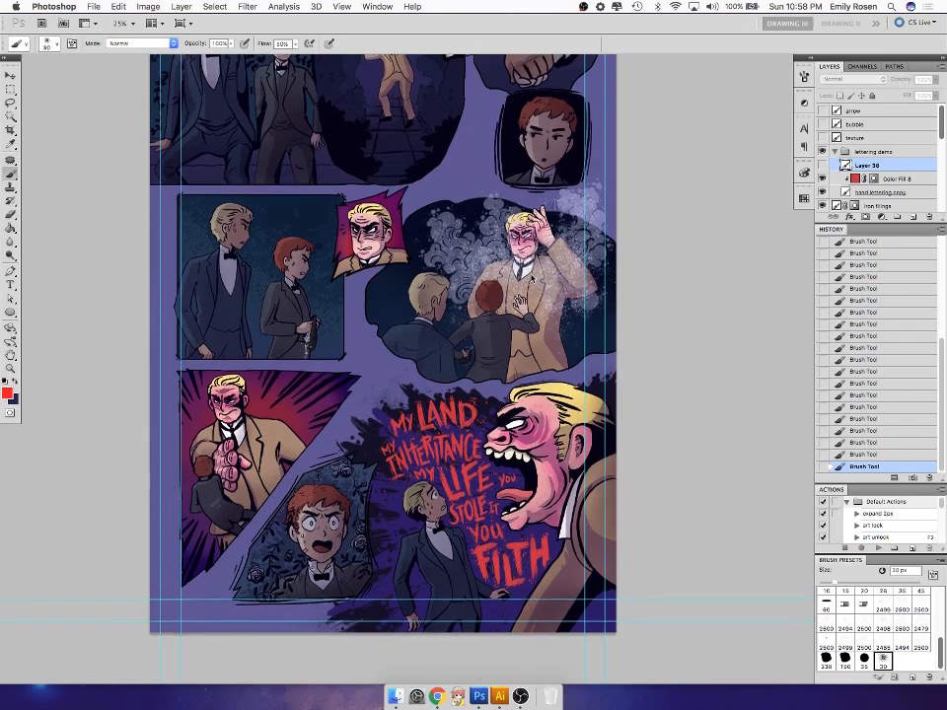
{"action": "left_click", "coordinate": [500, 697]}
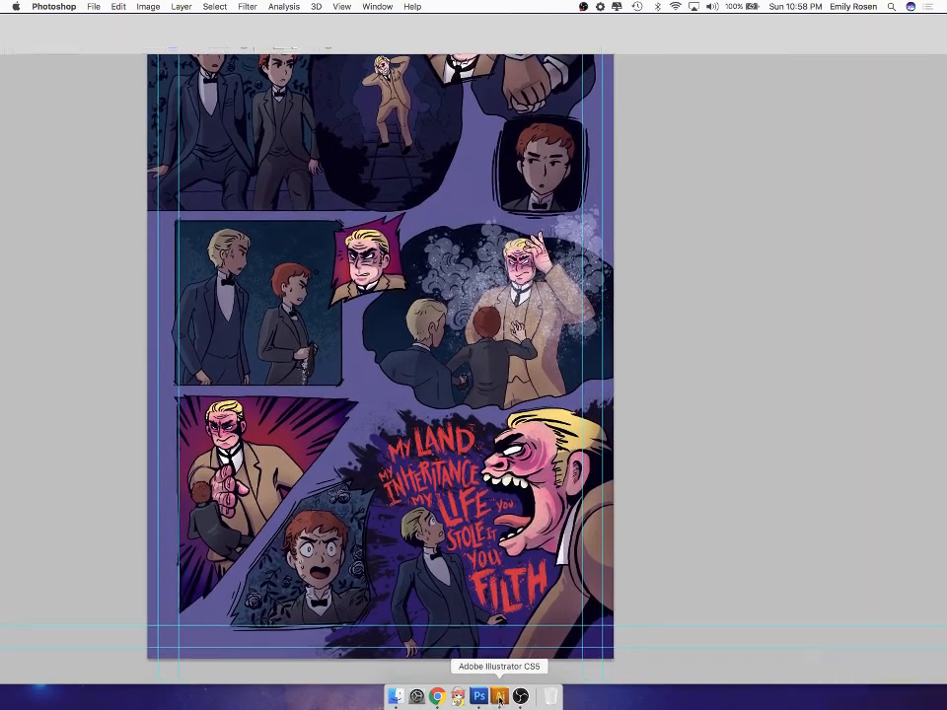
{"action": "left_click", "coordinate": [582, 551]}
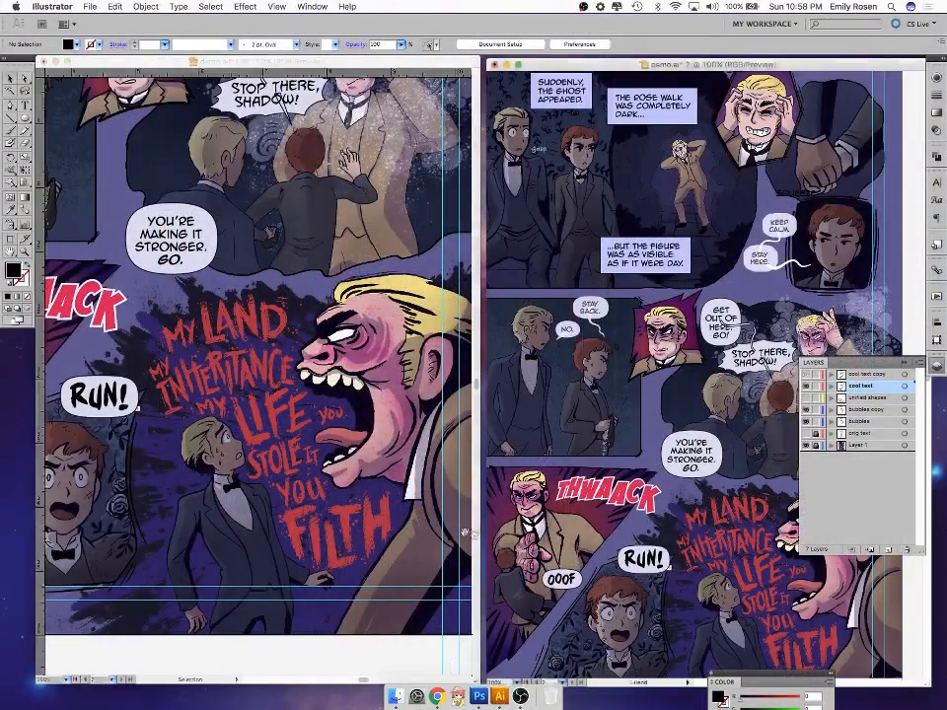
{"action": "left_click", "coordinate": [386, 542]}
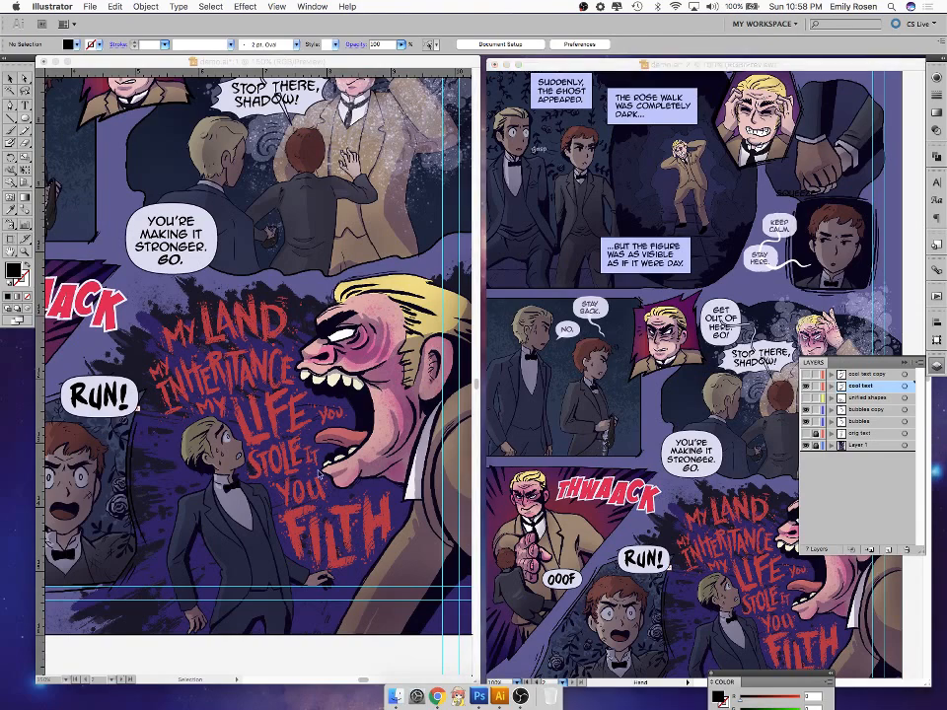
- Collapse the layer list and inspect the panels around the hand lettering and the STOP THERE, SHADOW! balloon at 150%
{"action": "key", "text": "space"}
{"action": "left_click_drag", "start_coordinate": [230, 442], "coordinate": [365, 541]}
{"action": "left_click_drag", "start_coordinate": [313, 514], "coordinate": [410, 488]}
{"action": "left_click_drag", "start_coordinate": [421, 611], "coordinate": [309, 620]}
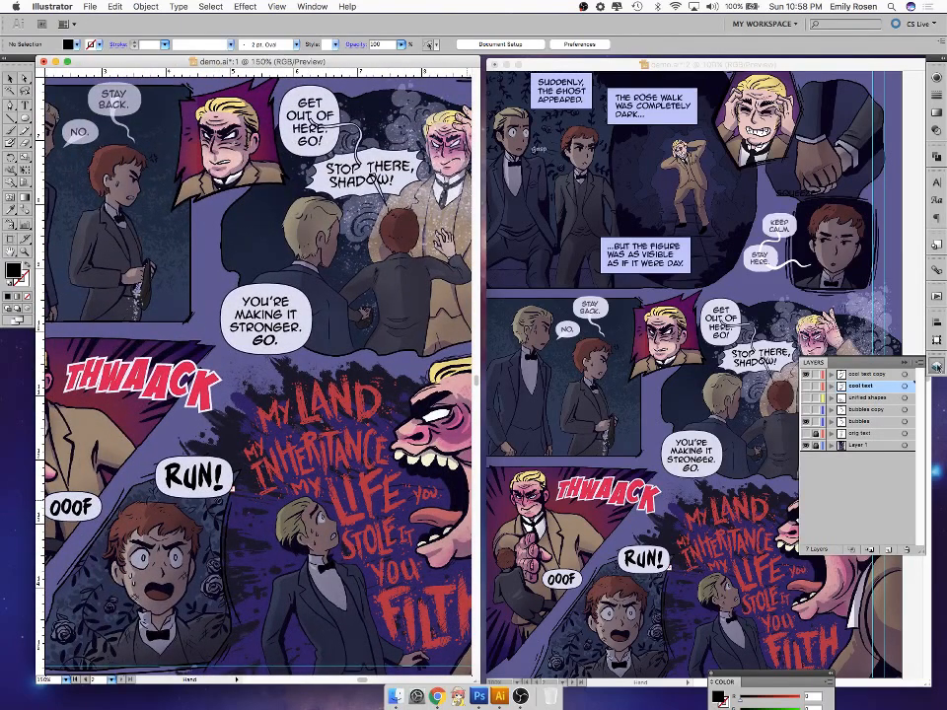
{"action": "left_click", "coordinate": [937, 367]}
{"action": "left_click_drag", "start_coordinate": [313, 362], "coordinate": [283, 482]}
{"action": "left_click_drag", "start_coordinate": [367, 497], "coordinate": [283, 605]}
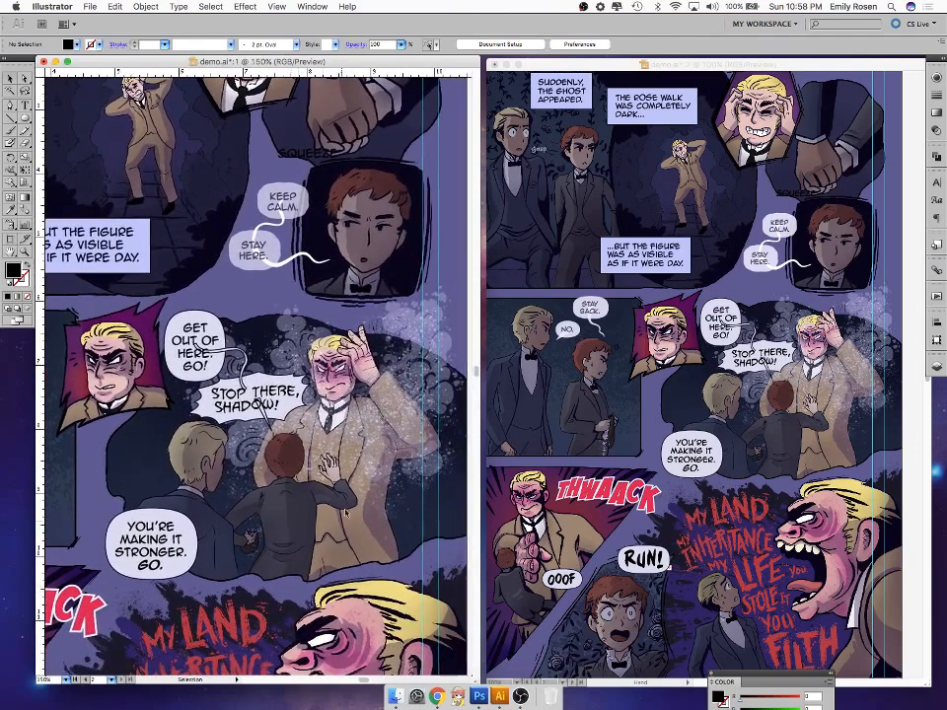
{"action": "left_click", "coordinate": [209, 318]}
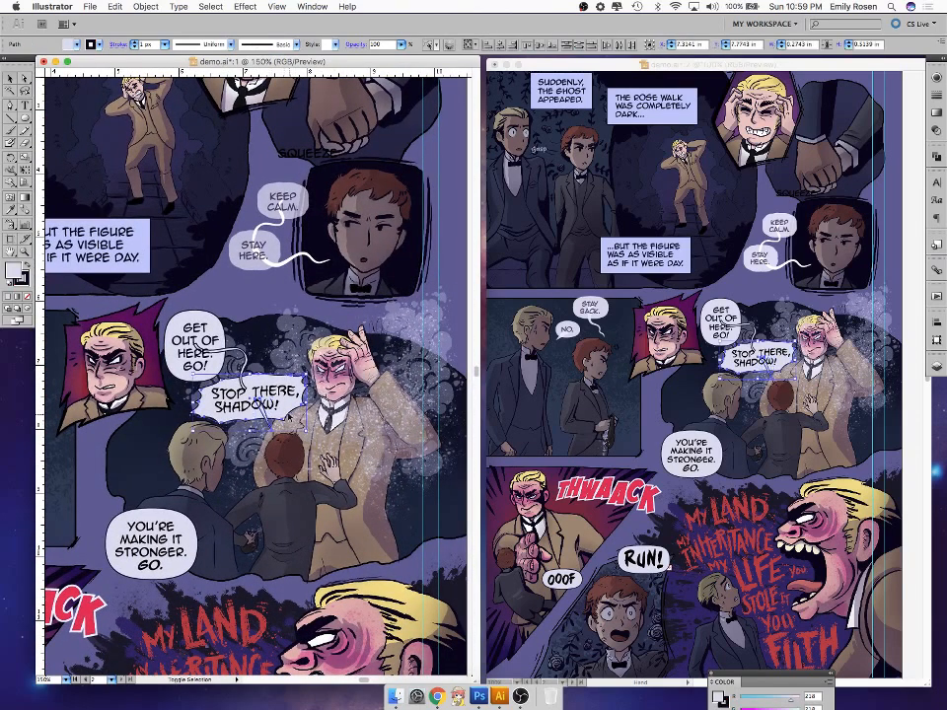
{"action": "left_click", "coordinate": [322, 526]}
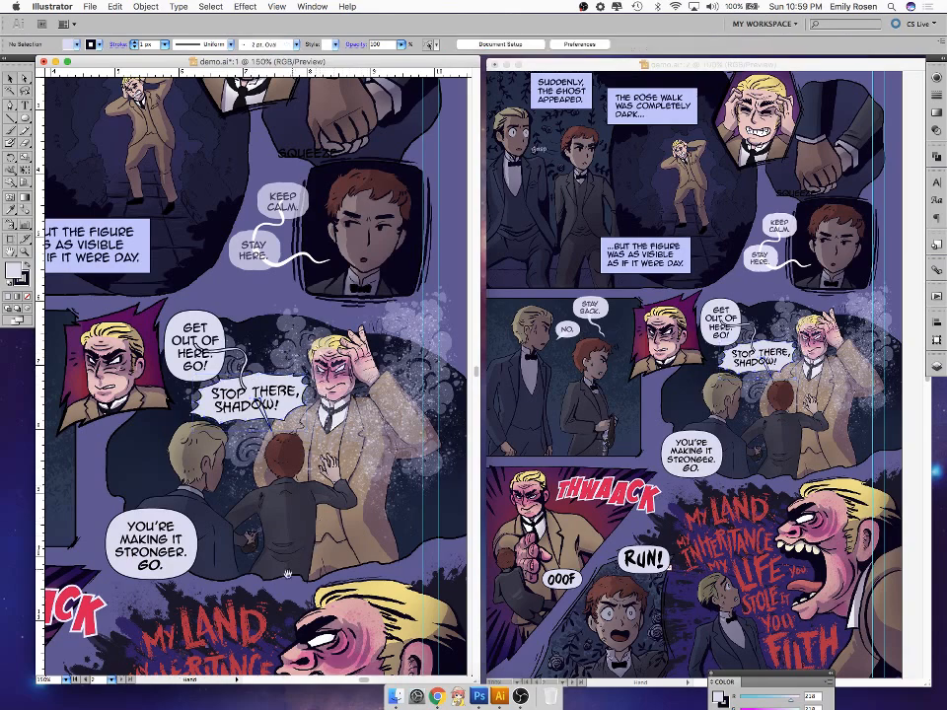
- Review the lettered panels across the page at 150% and show the full page at 66.67% in the second window
{"action": "mouse_move", "coordinate": [247, 626]}
{"action": "left_mouse_down"}
{"action": "mouse_move", "coordinate": [352, 488]}
{"action": "mouse_move", "coordinate": [372, 540]}
{"action": "mouse_move", "coordinate": [296, 561]}
{"action": "left_mouse_up"}
{"action": "mouse_move", "coordinate": [345, 491]}
{"action": "left_mouse_down"}
{"action": "mouse_move", "coordinate": [338, 522]}
{"action": "mouse_move", "coordinate": [281, 620]}
{"action": "left_mouse_up"}
{"action": "left_click_drag", "start_coordinate": [345, 580], "coordinate": [333, 496]}
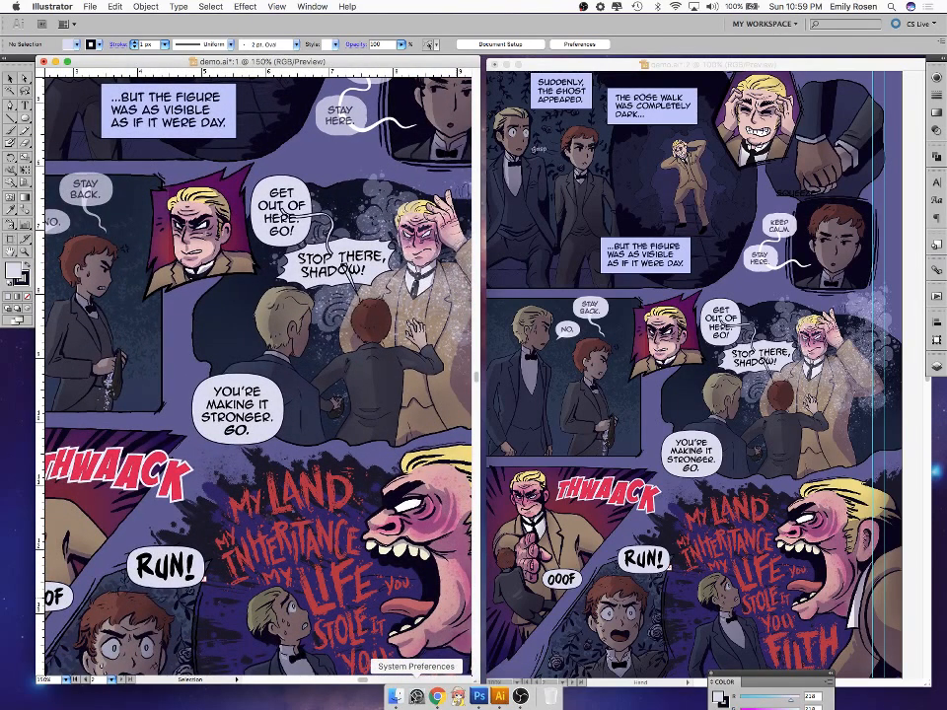
{"action": "left_click_drag", "start_coordinate": [233, 632], "coordinate": [350, 545]}
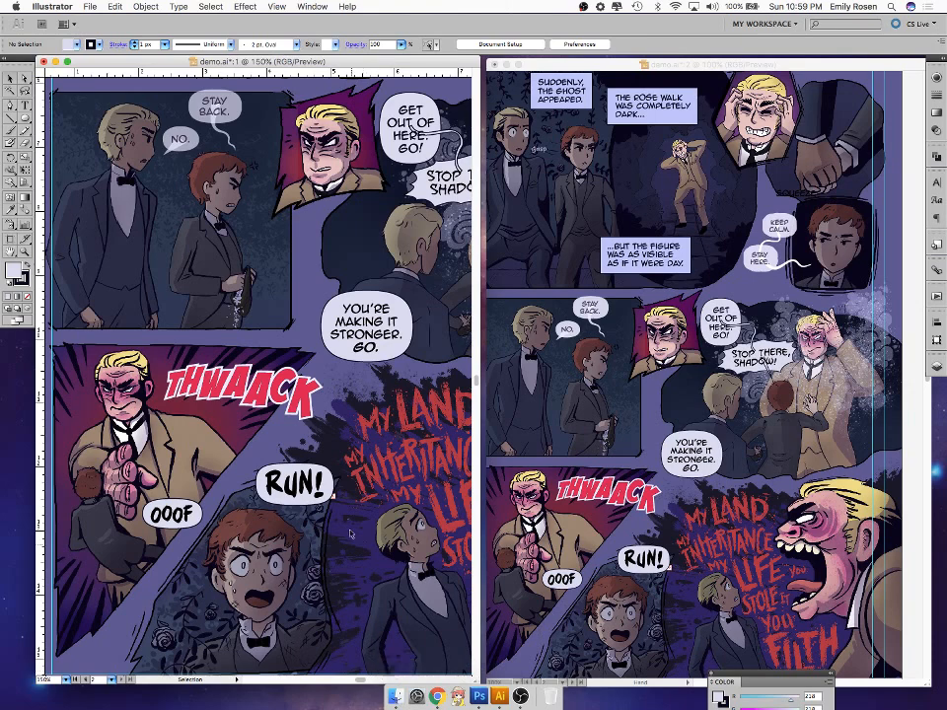
{"action": "left_click_drag", "start_coordinate": [374, 417], "coordinate": [315, 644]}
{"action": "mouse_move", "coordinate": [271, 457]}
{"action": "left_mouse_down"}
{"action": "mouse_move", "coordinate": [290, 541]}
{"action": "mouse_move", "coordinate": [325, 607]}
{"action": "left_mouse_up"}
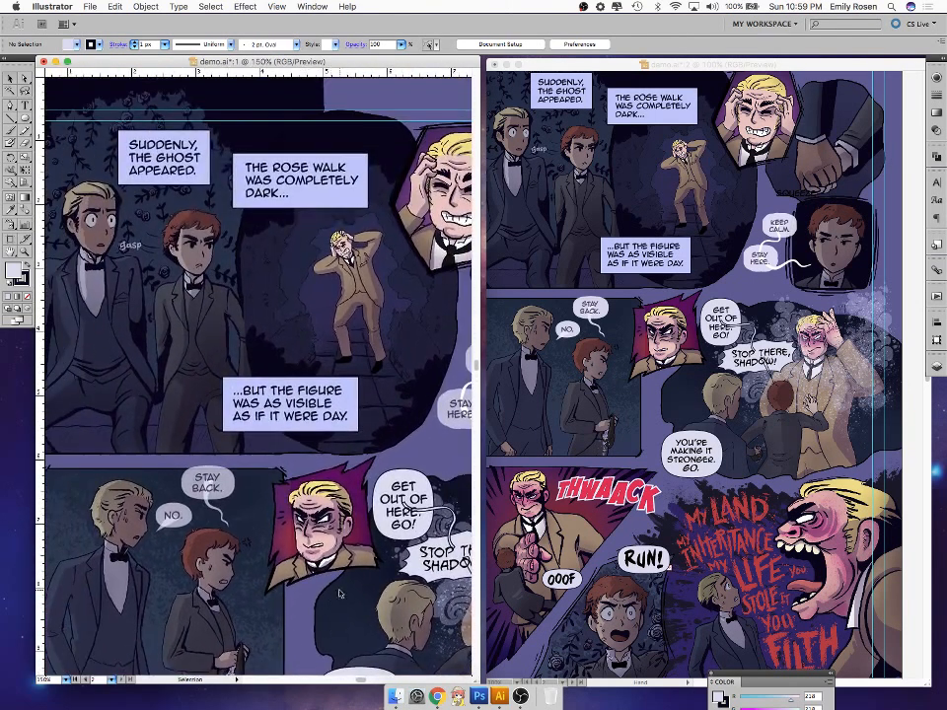
{"action": "left_click", "coordinate": [636, 426]}
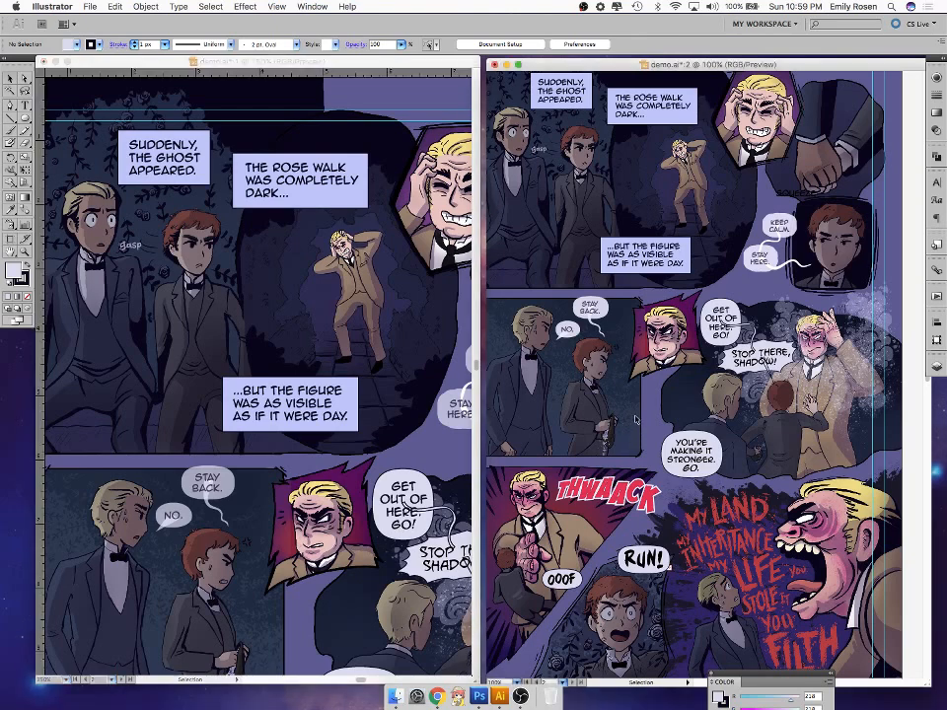
{"action": "key", "text": "super+minus"}
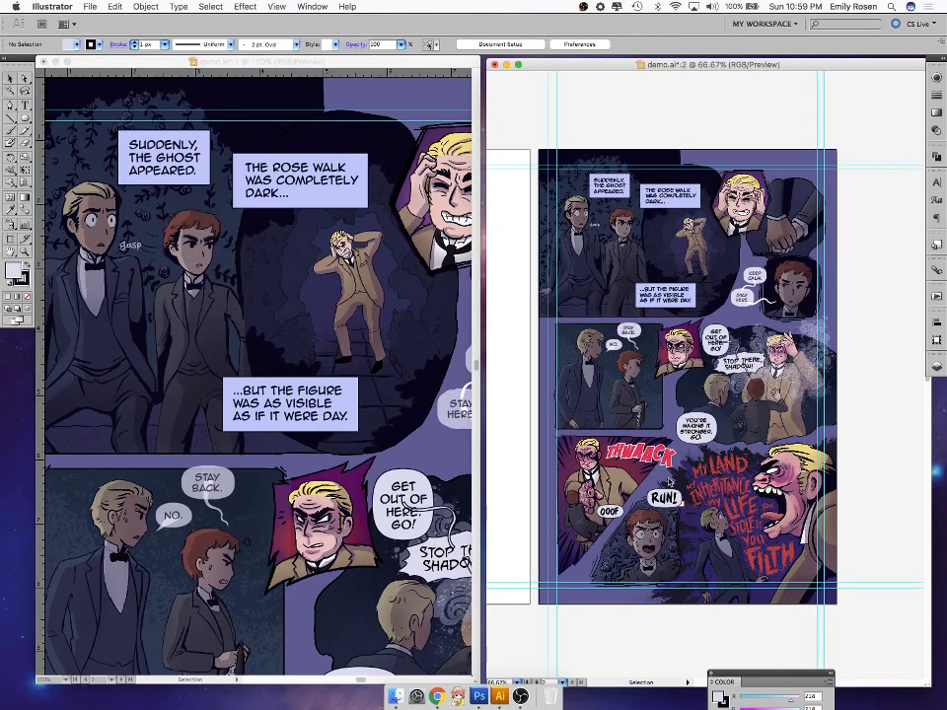